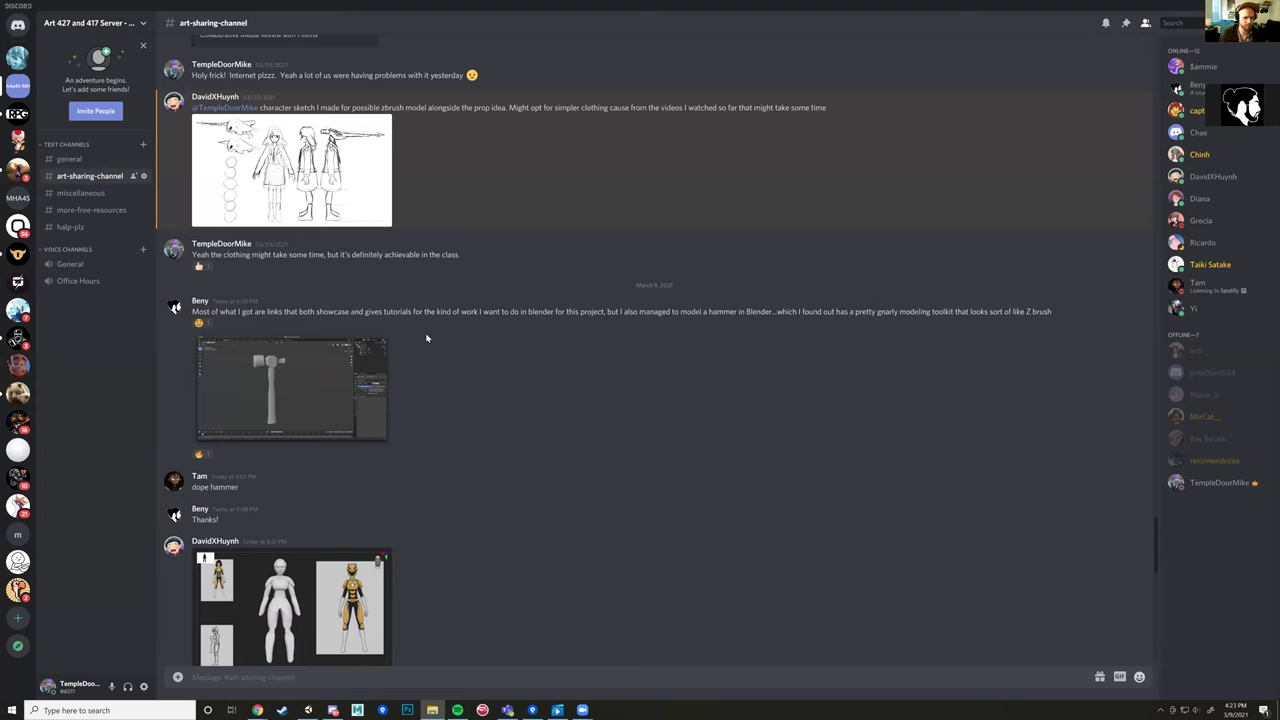
Step: Highlight the message about modelling a hammer in Blender and view the attached hammer screenshot enlarged
drag(193, 311, 1022, 320)
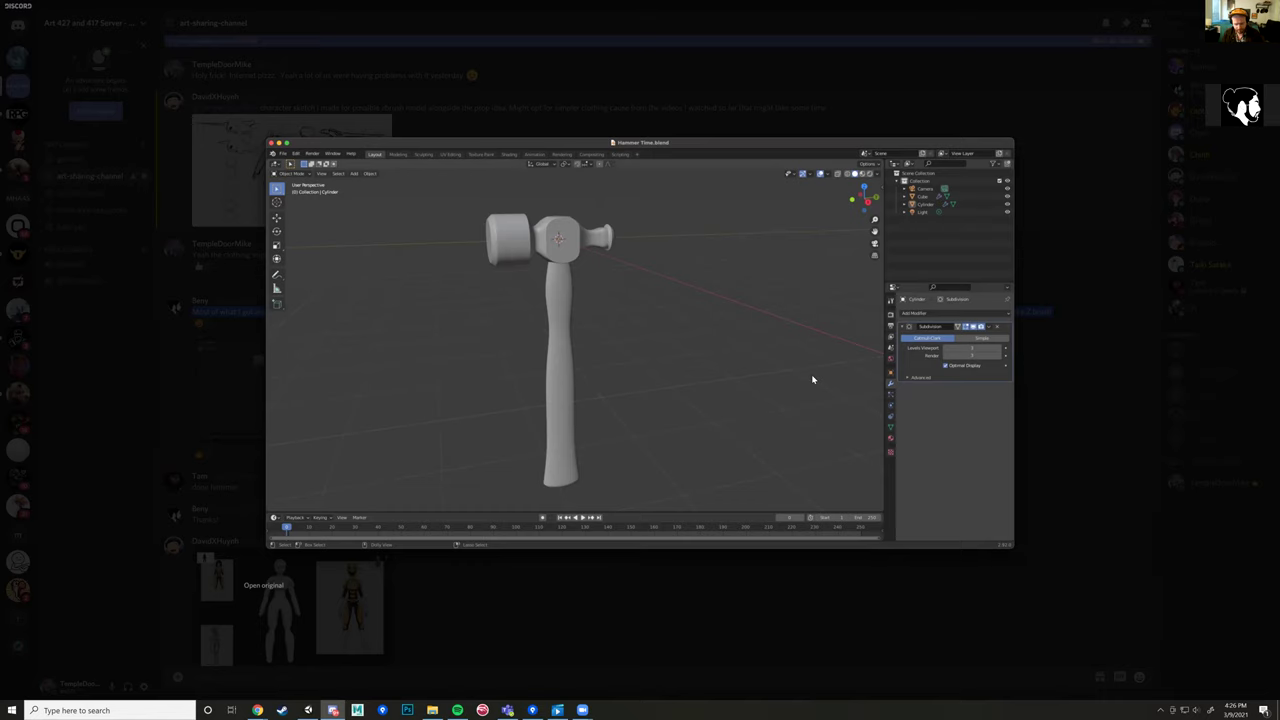
click(680, 583)
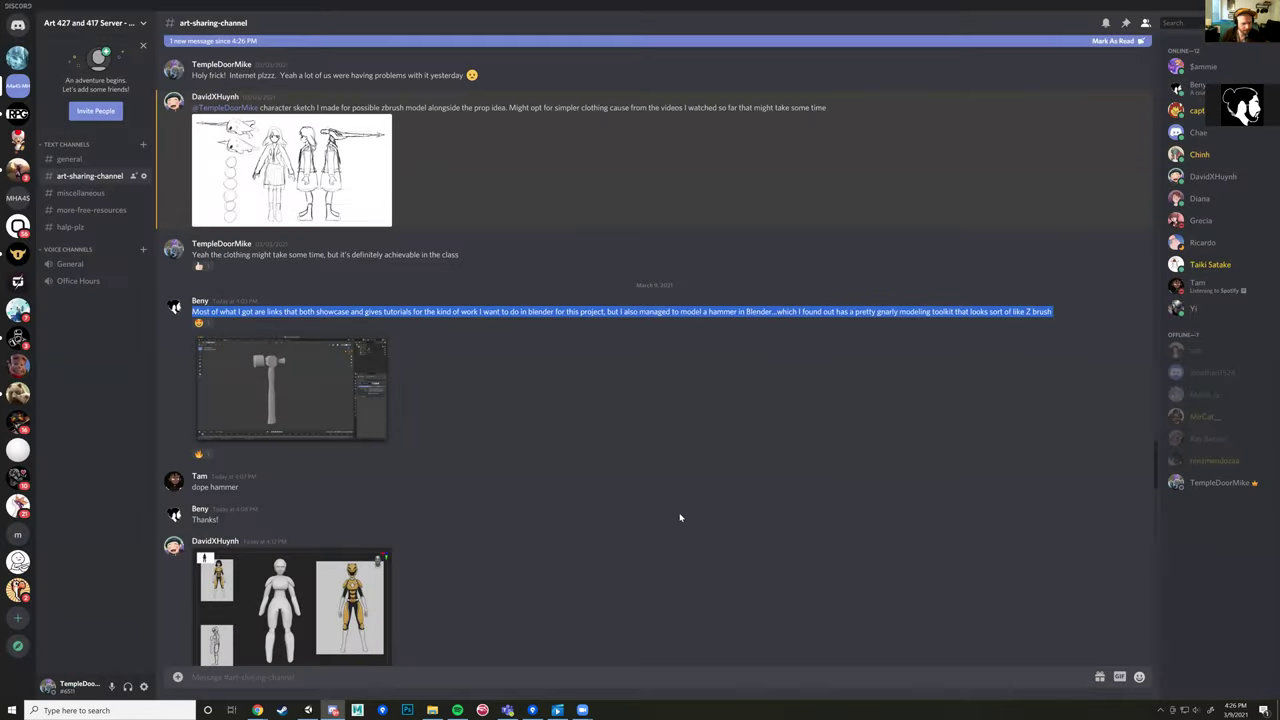
Step: Look through the newly shared list of Blender tutorial links and their YouTube previews in the art-sharing channel
scroll(667, 508, down, 10)
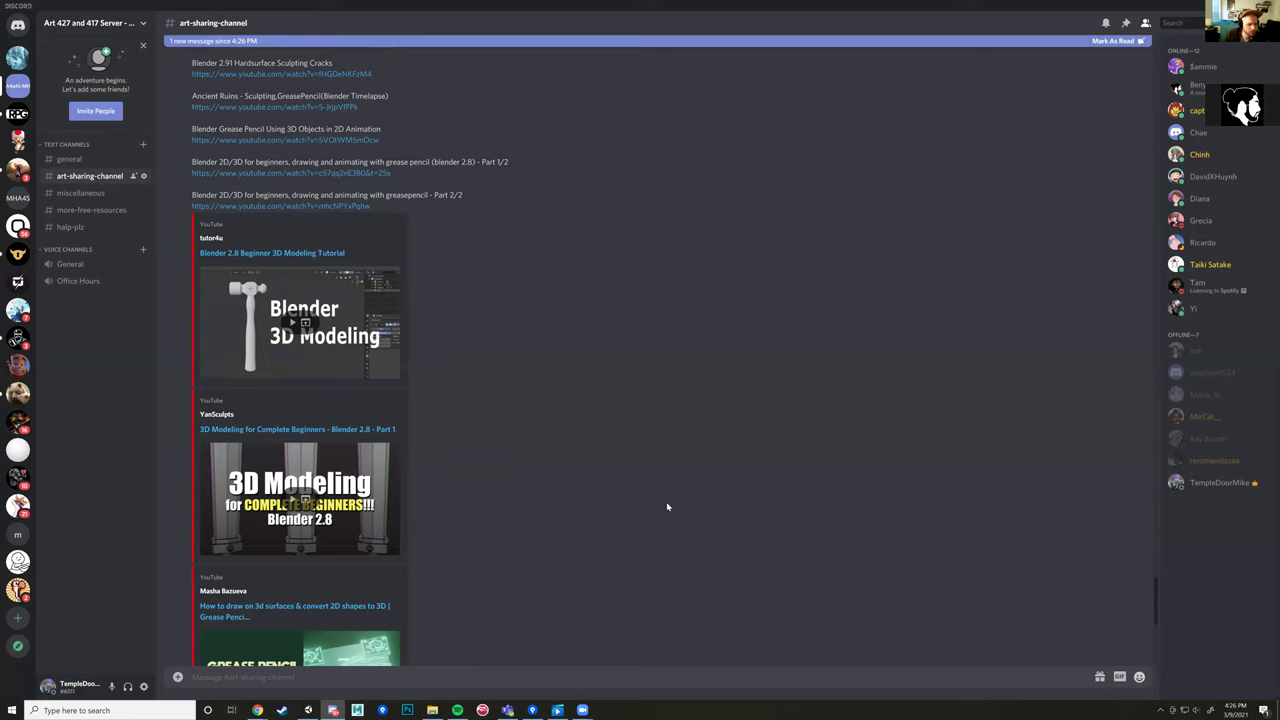
scroll(667, 507, up, 1)
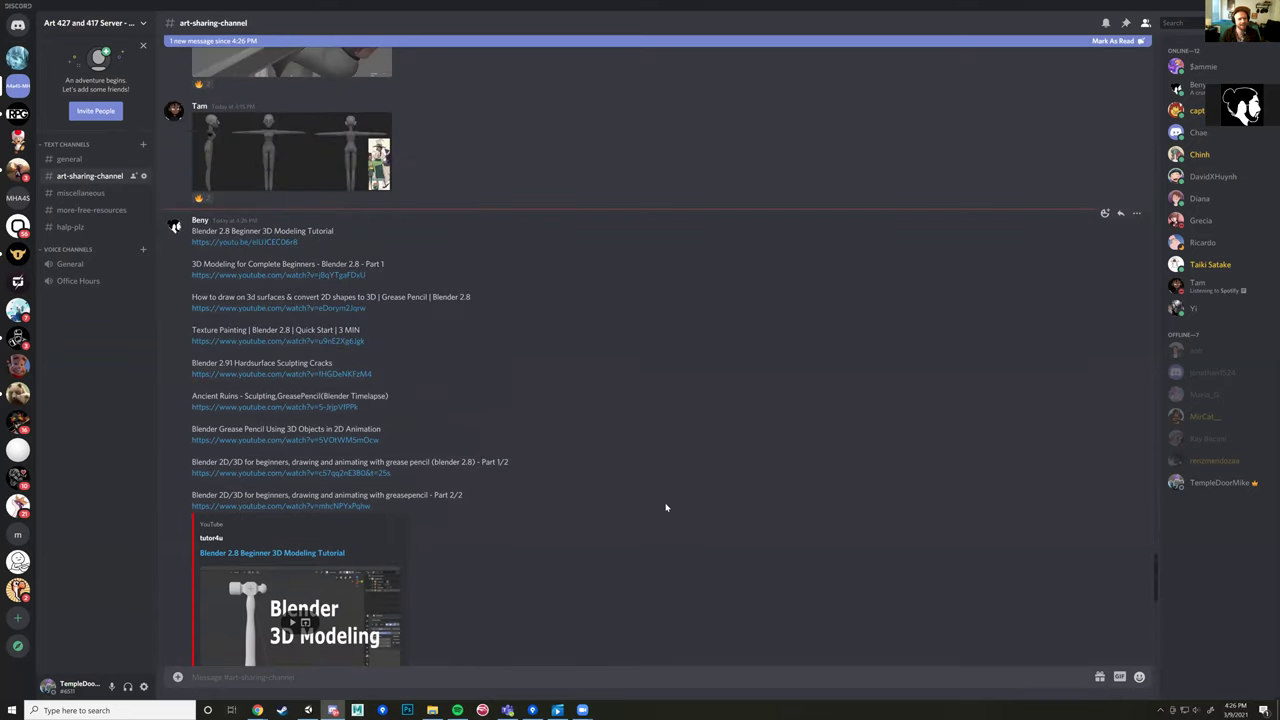
scroll(666, 507, down, 6)
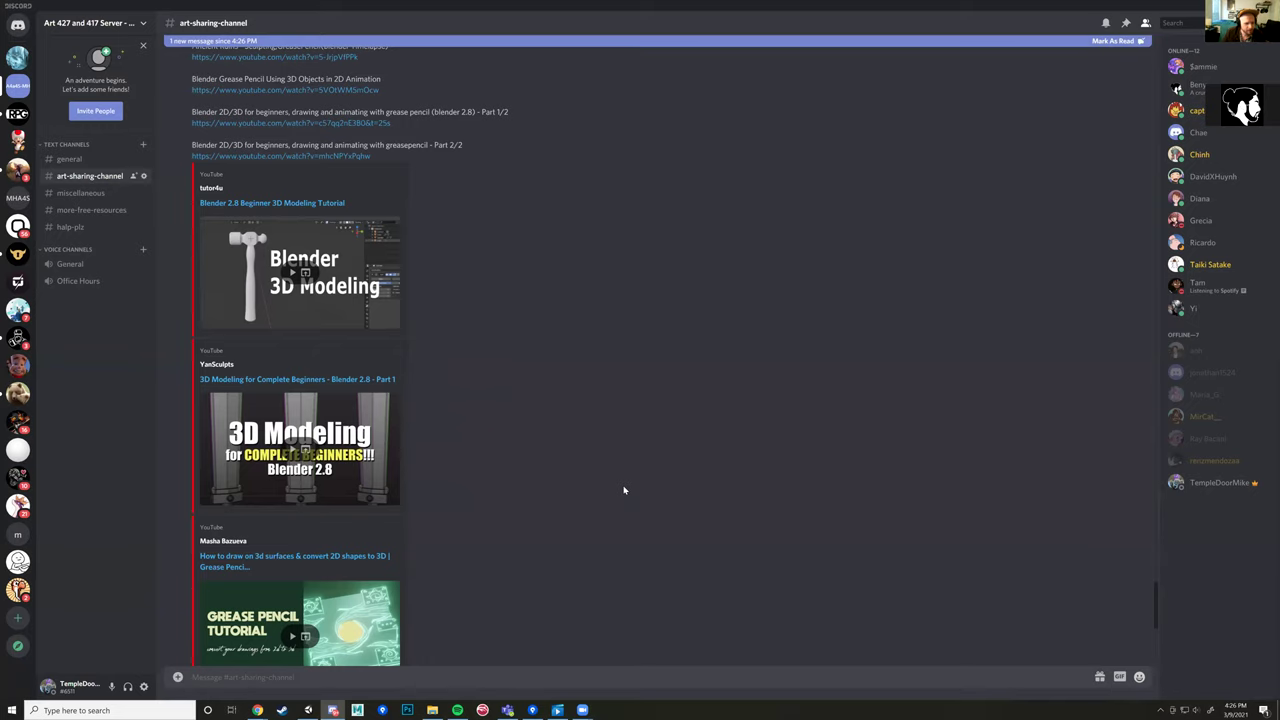
scroll(624, 490, down, 3)
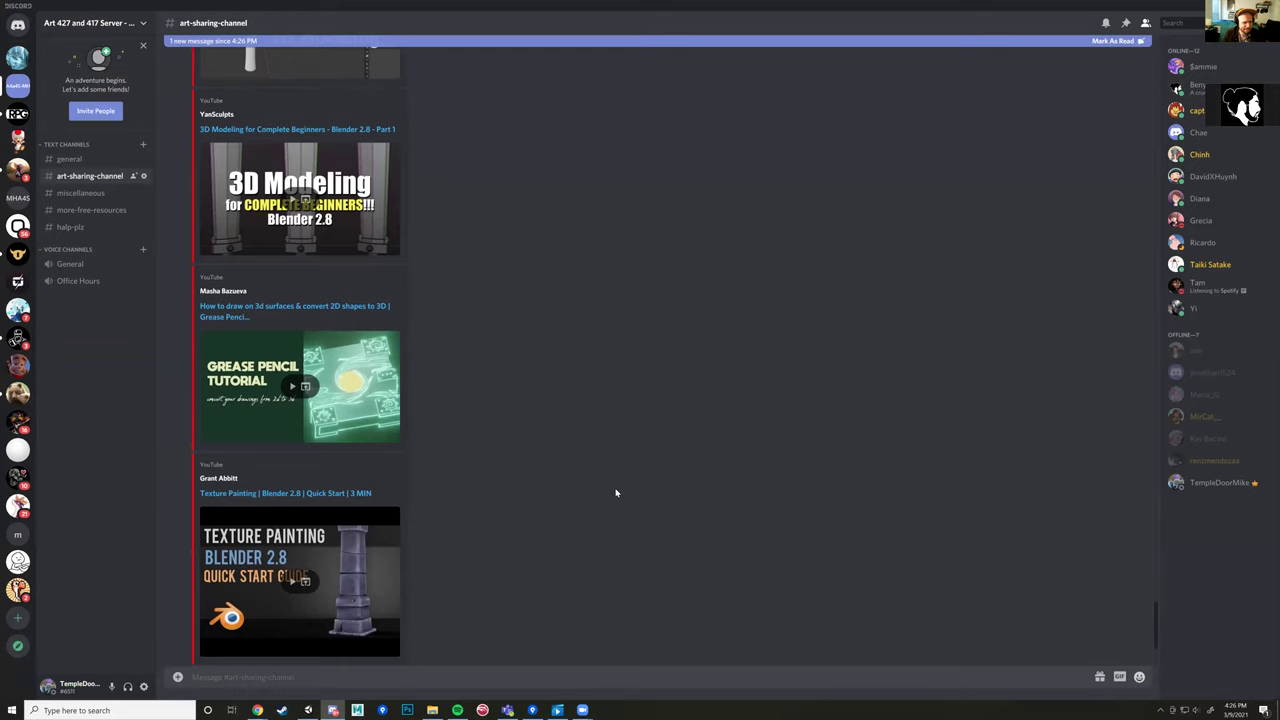
scroll(614, 490, down, 3)
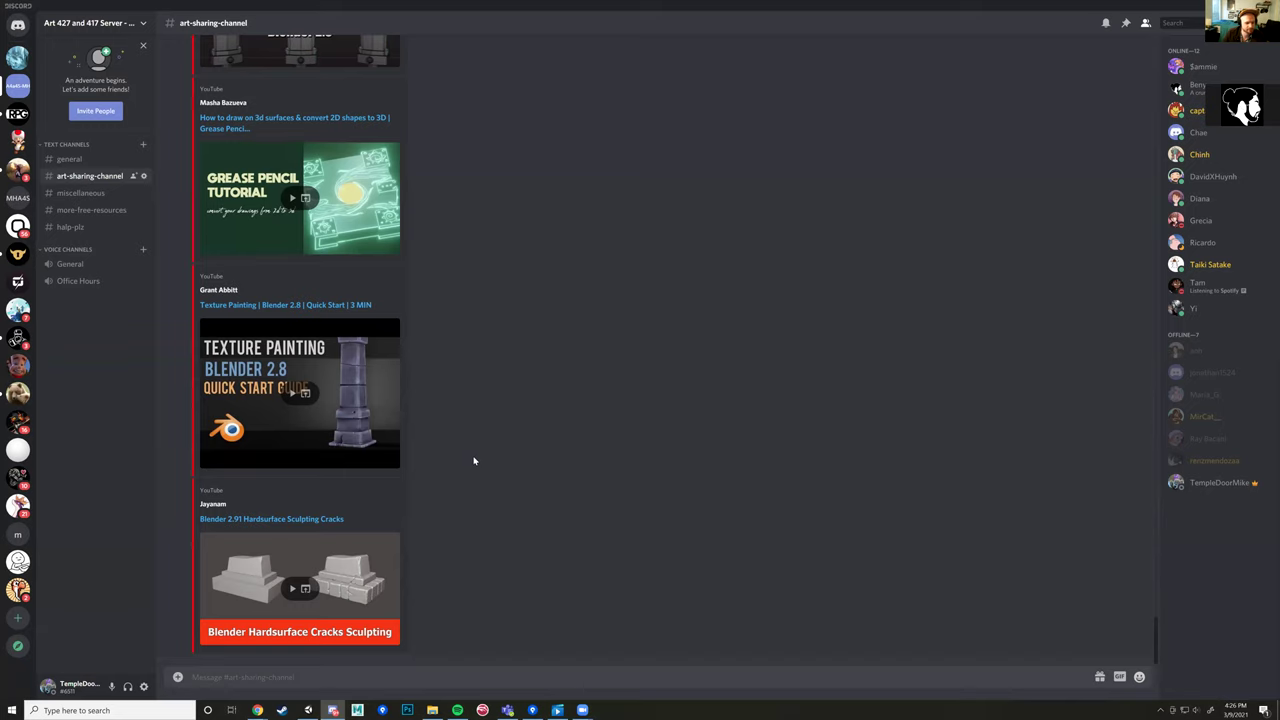
scroll(473, 461, up, 5)
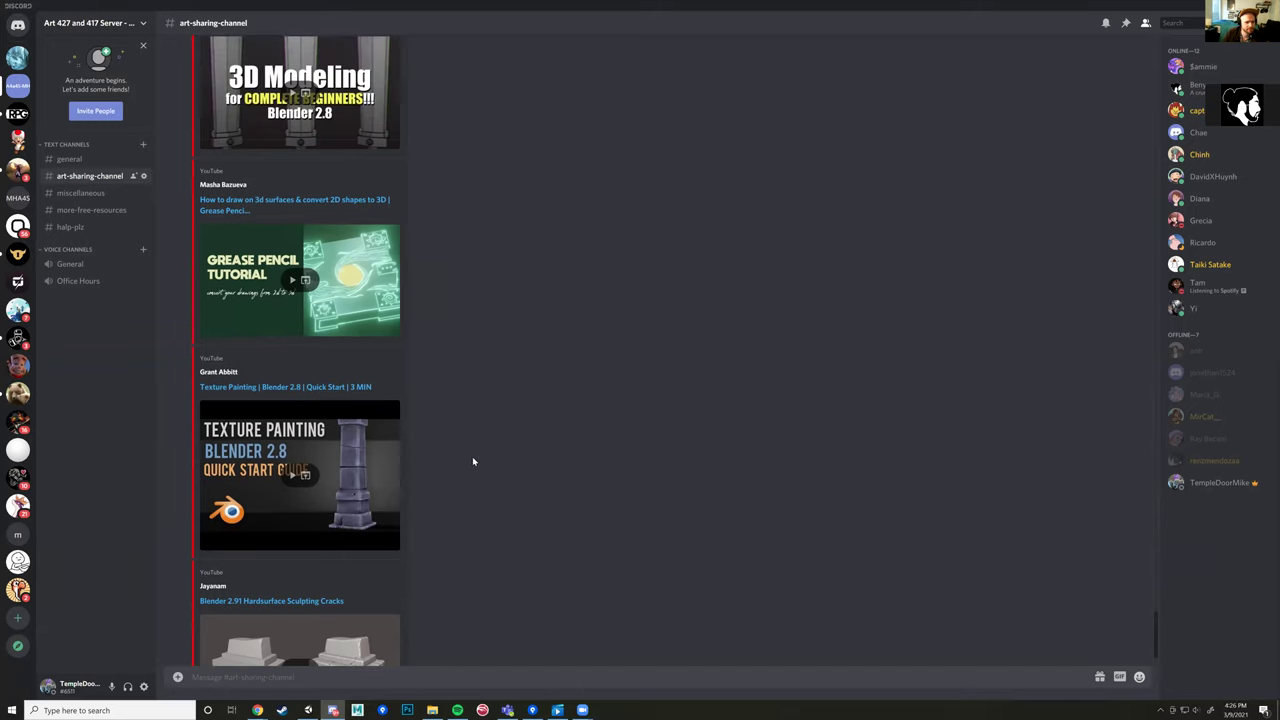
scroll(473, 461, down, 1)
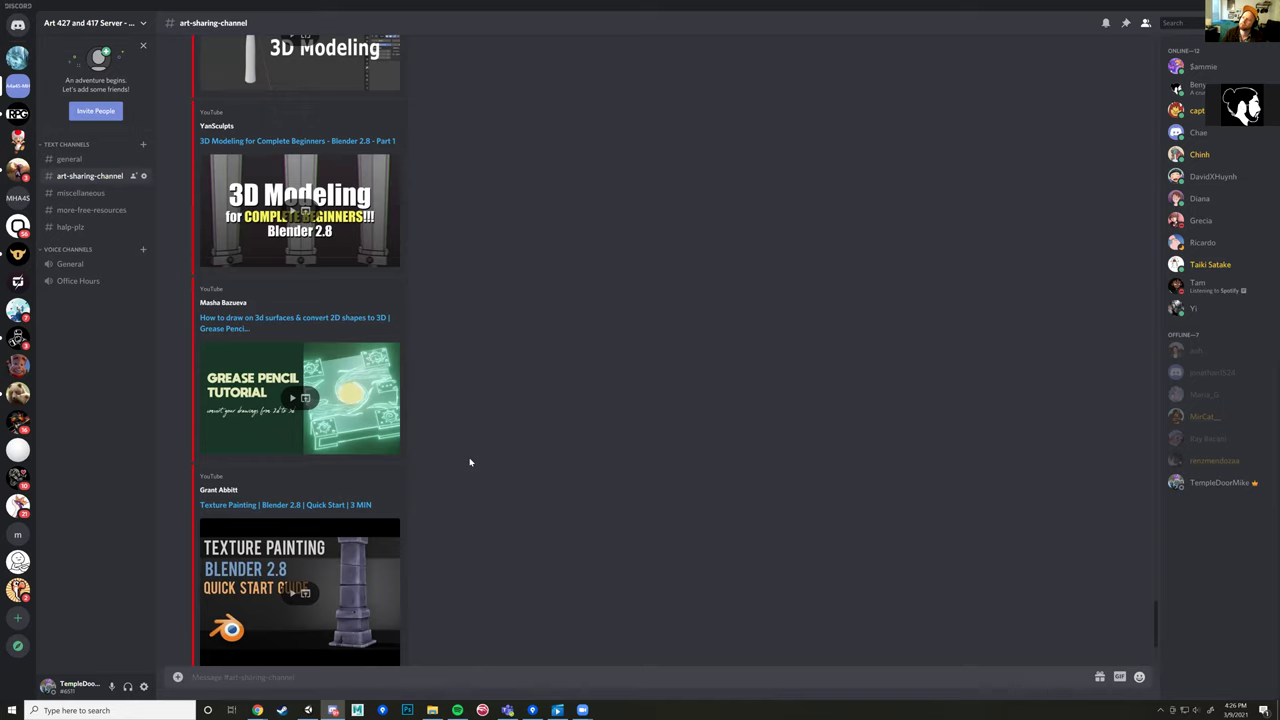
scroll(470, 462, up, 10)
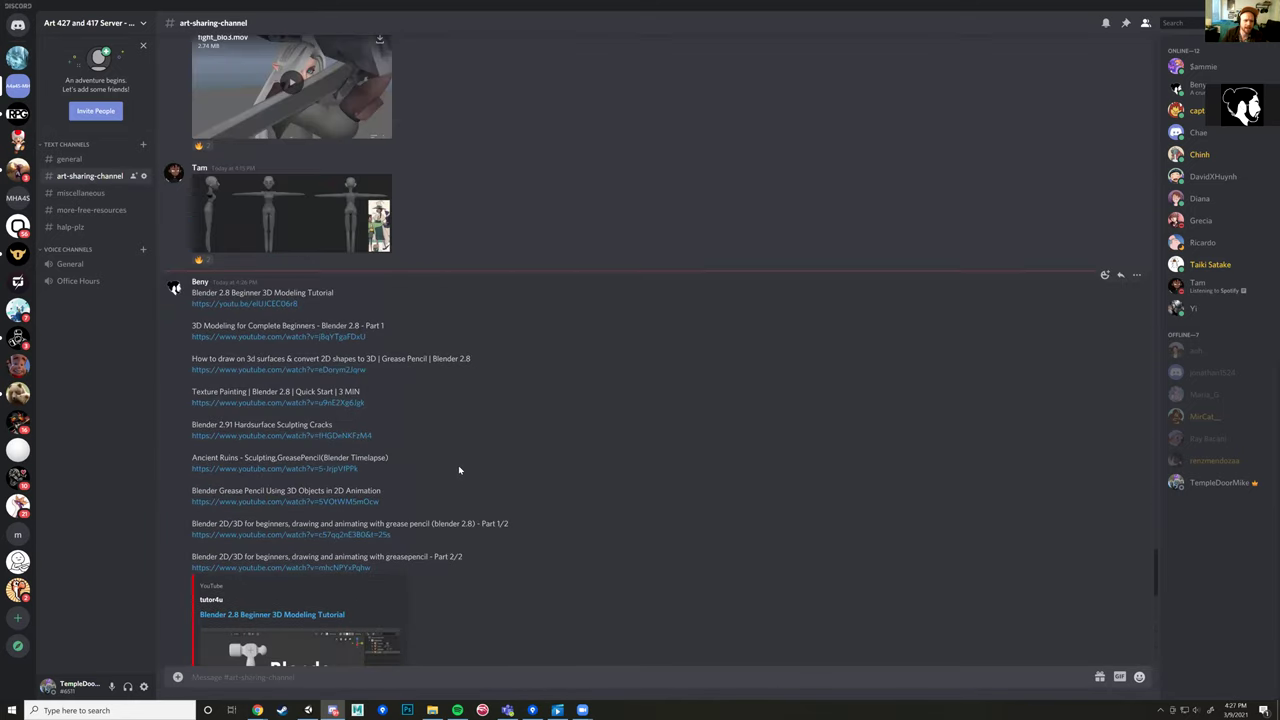
scroll(459, 470, down, 5)
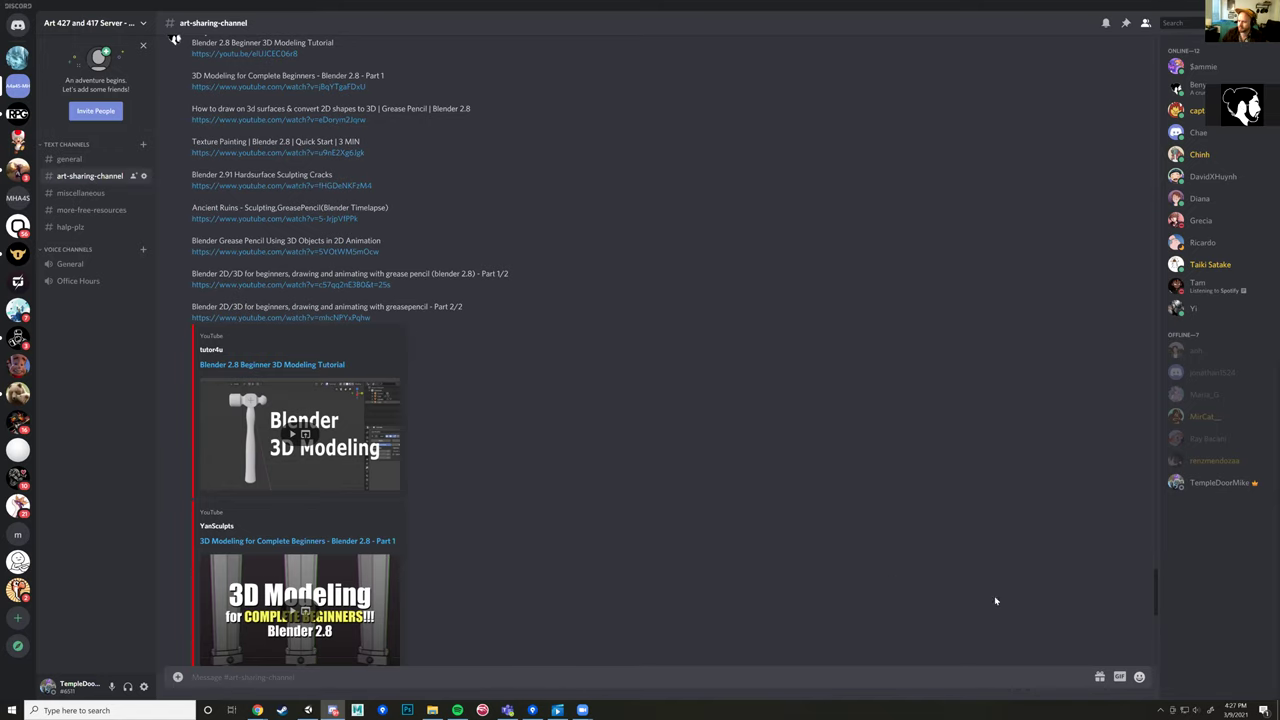
scroll(508, 449, down, 3)
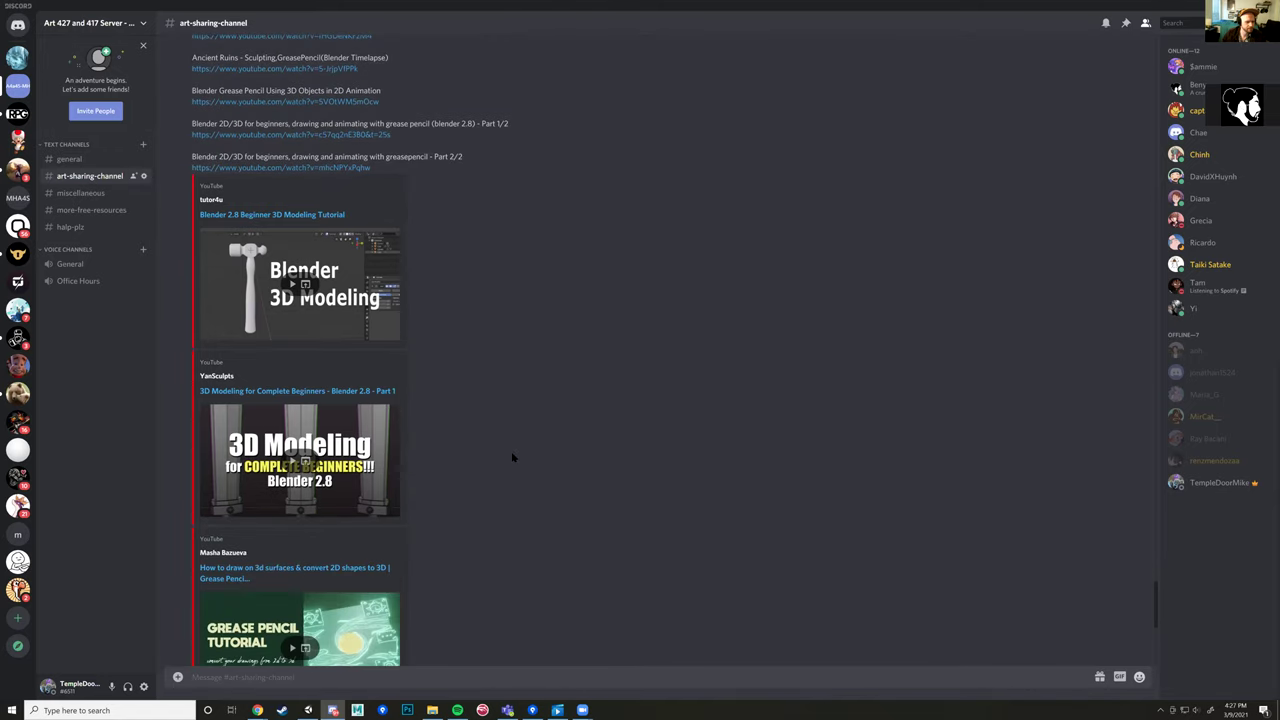
scroll(511, 457, down, 6)
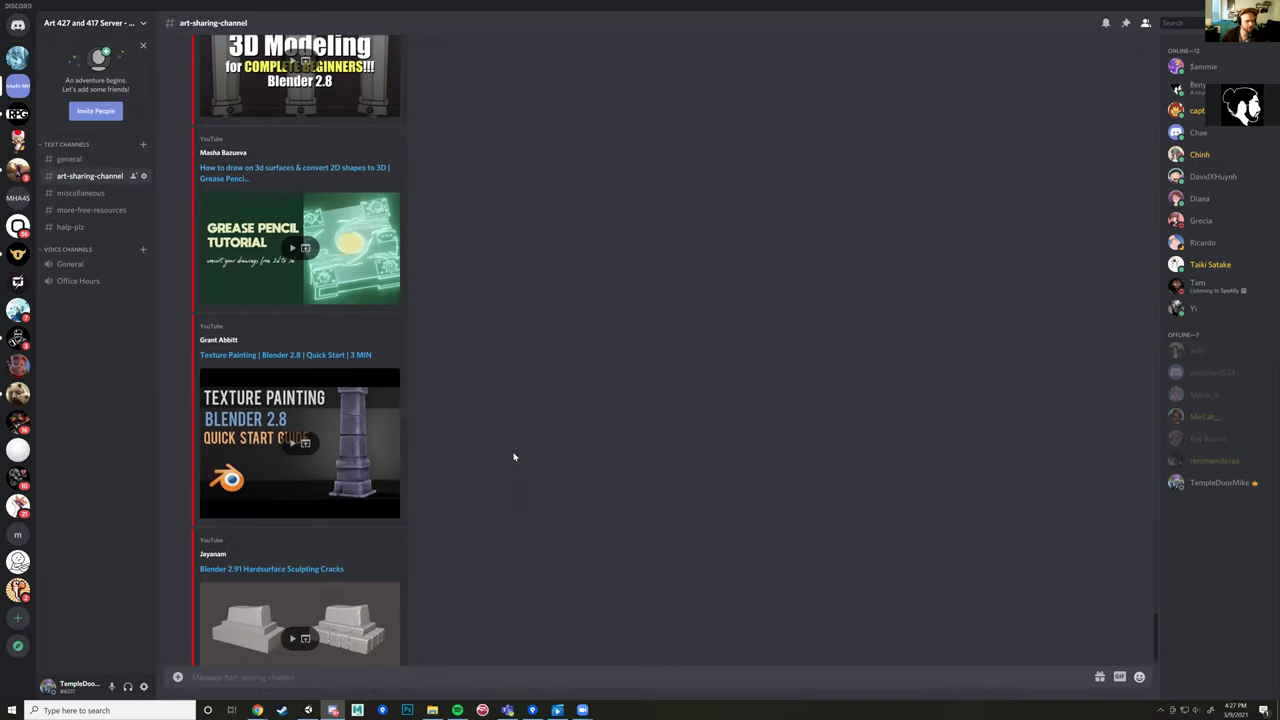
scroll(513, 457, up, 8)
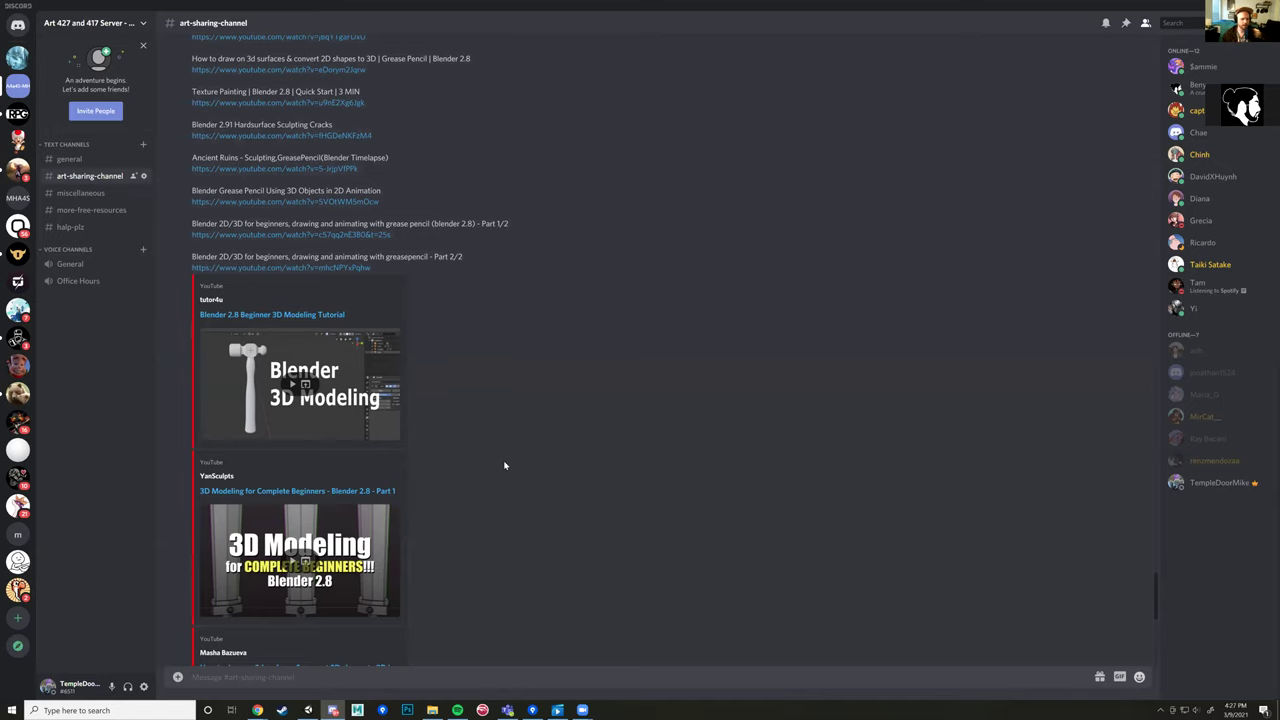
scroll(503, 468, down, 7)
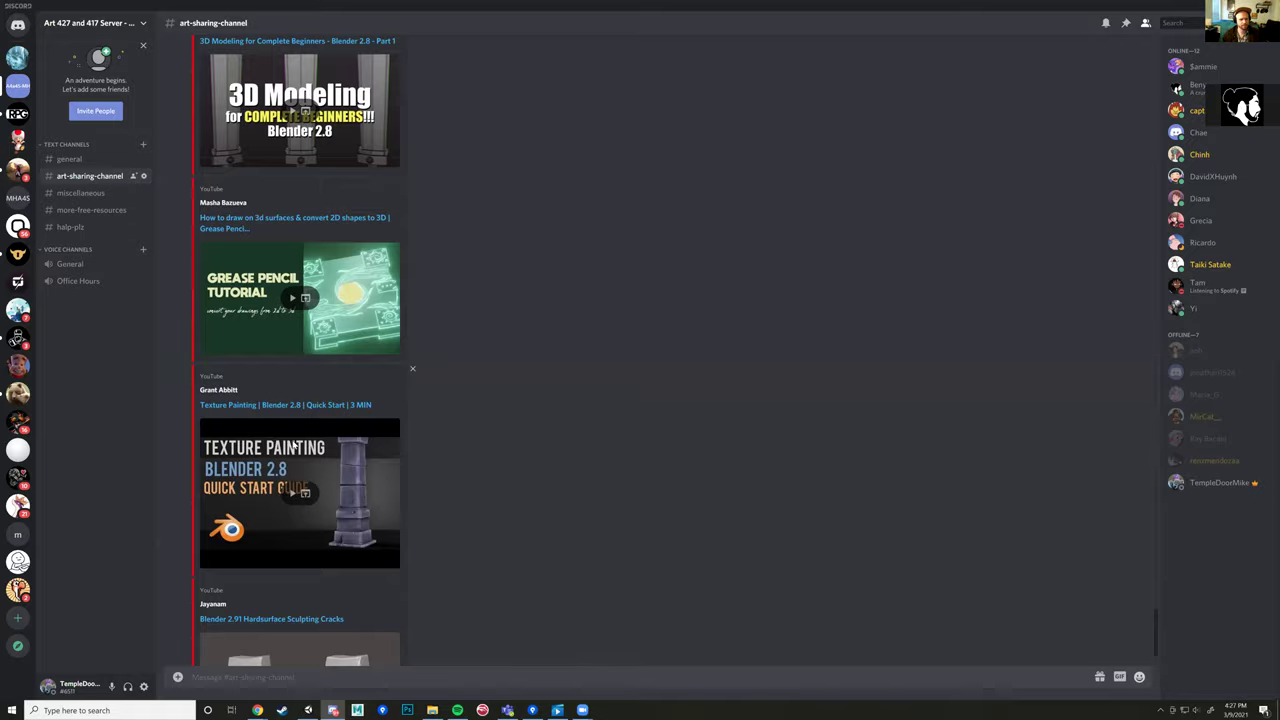
scroll(296, 445, down, 2)
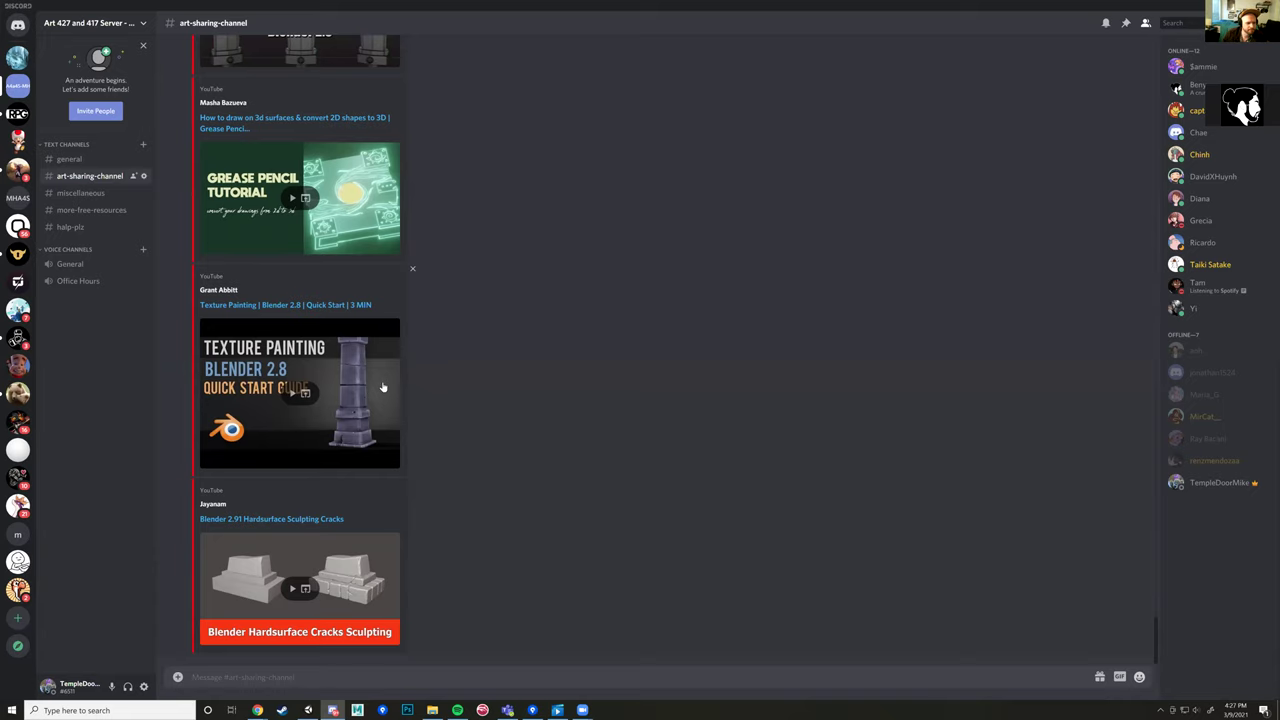
Step: Play the embedded "Texture Painting | Blender 2.8" video and skip ahead through it to about 4:03
click(298, 392)
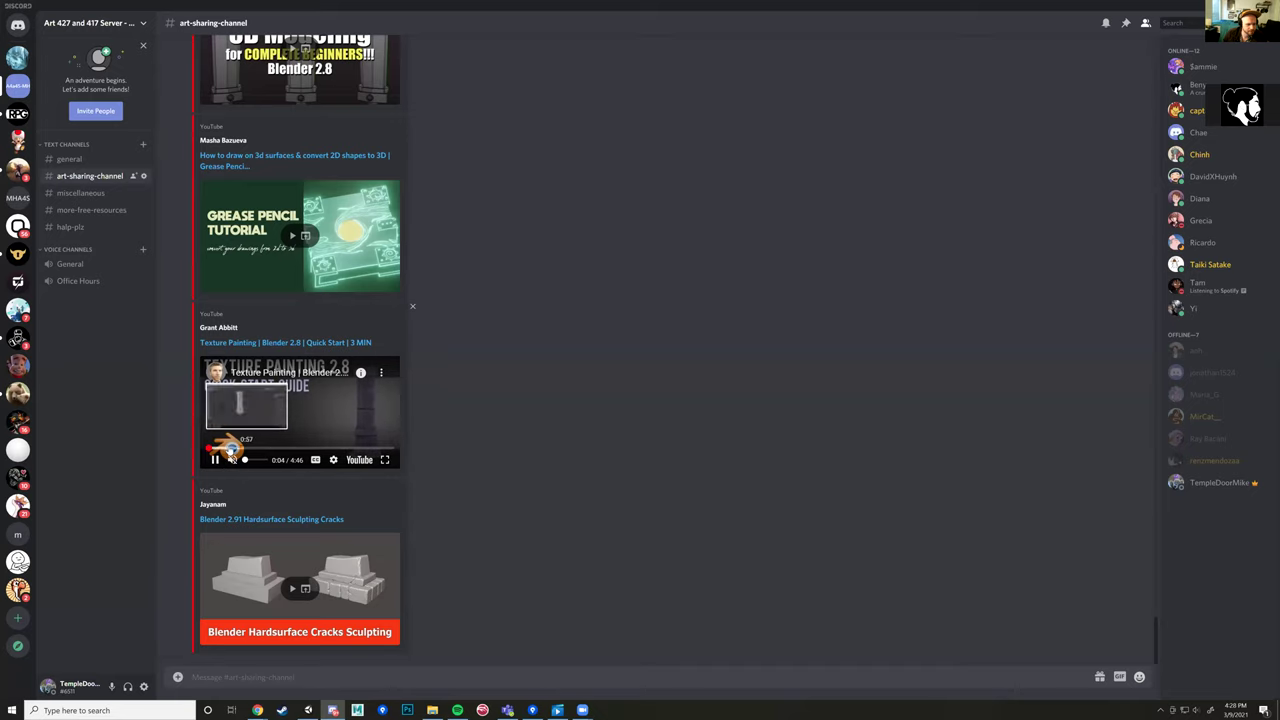
click(264, 450)
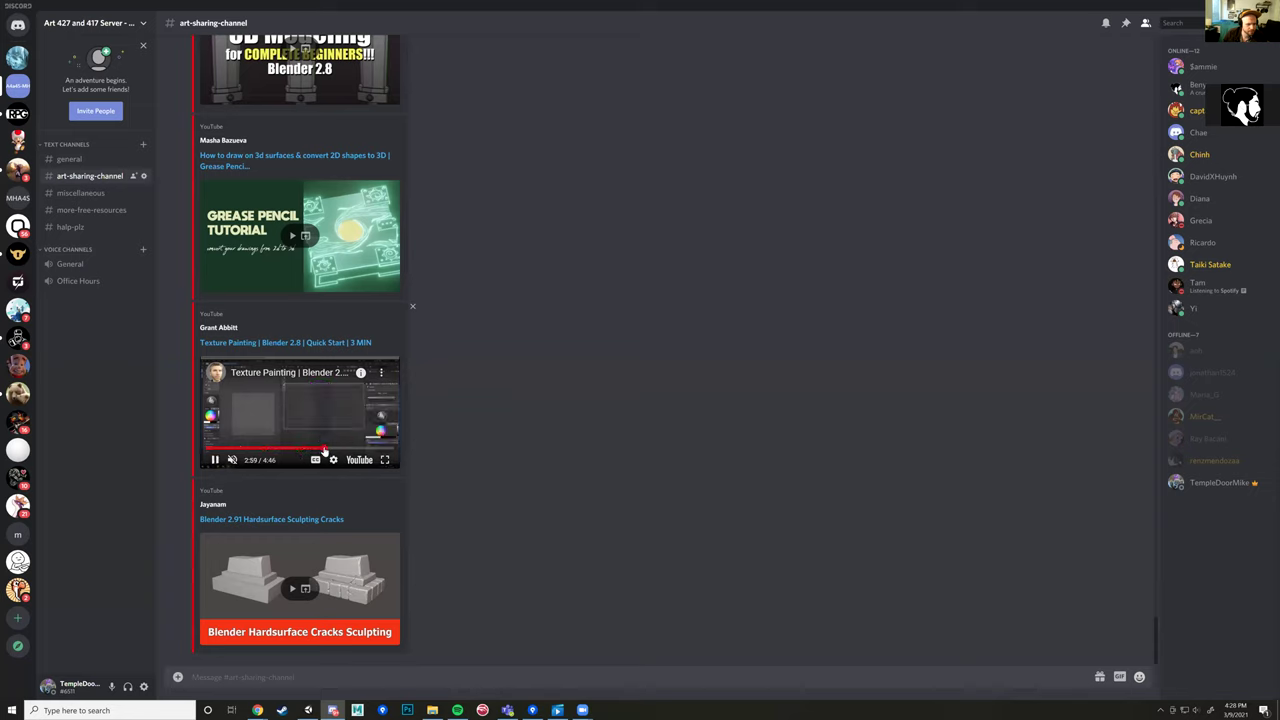
click(325, 450)
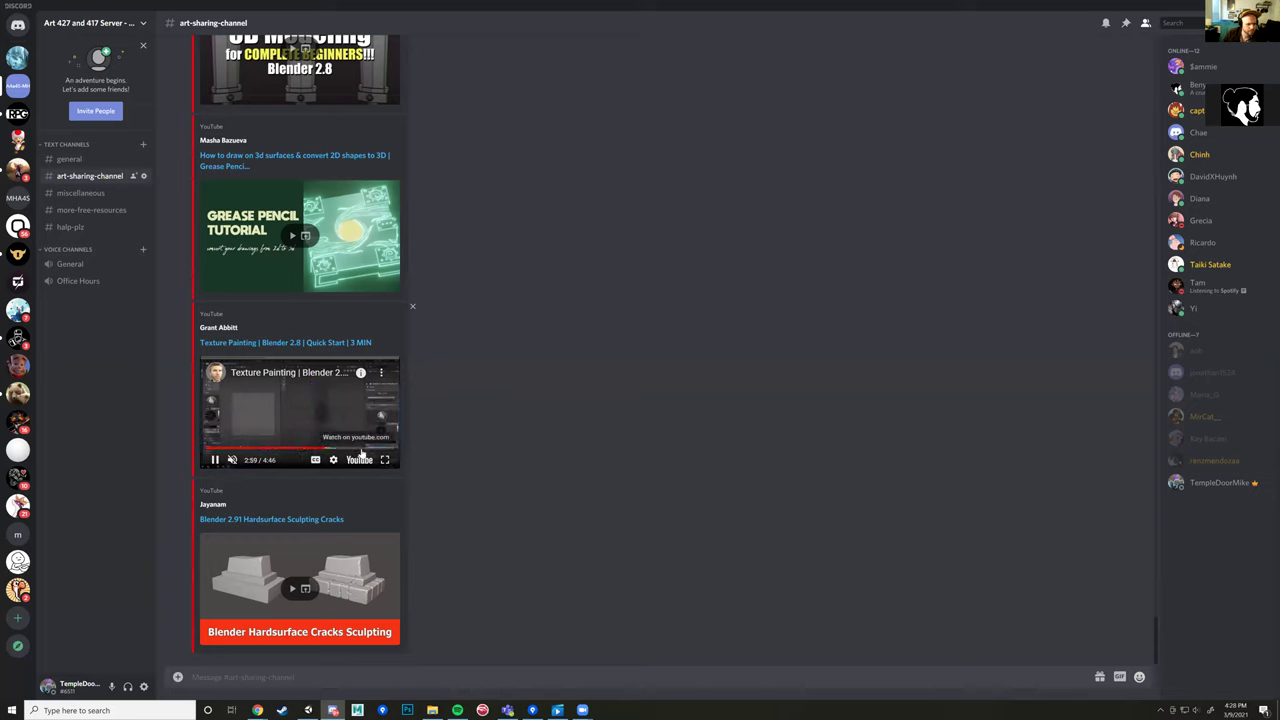
click(366, 450)
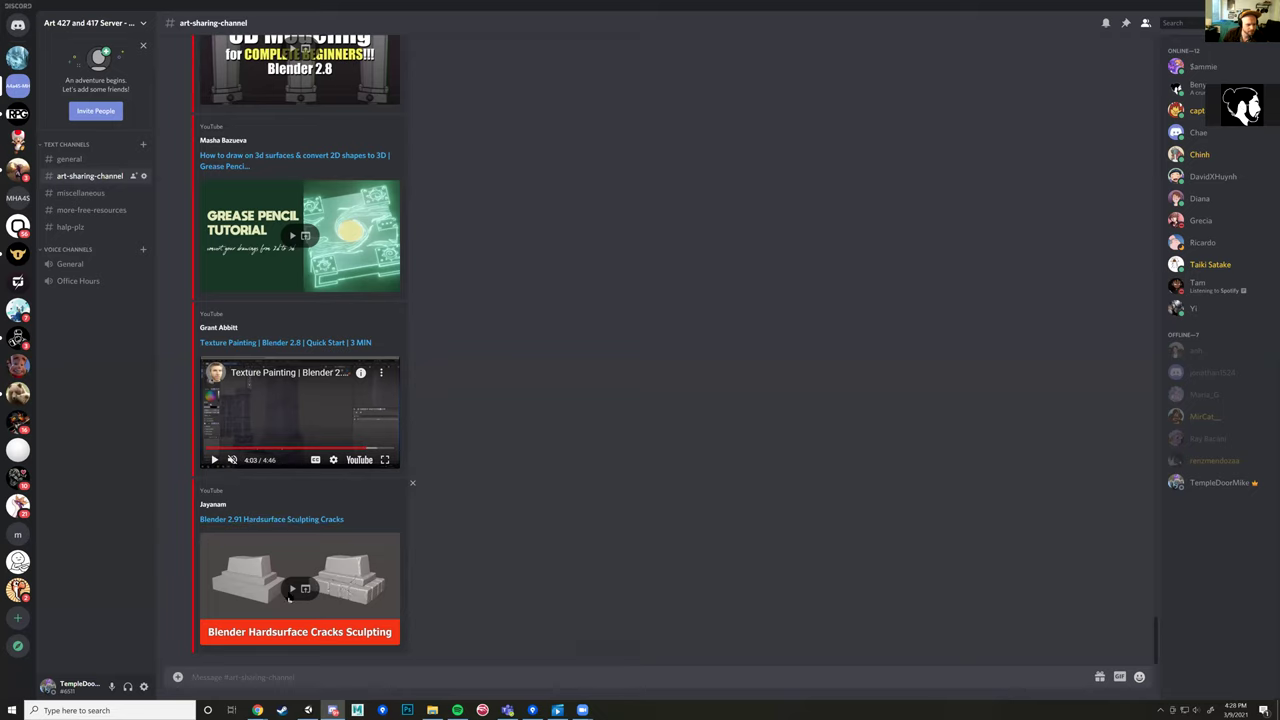
Step: Play the embedded "Blender 2.91 Hardsurface Sculpting Cracks" video, skip ahead to about 5:18 and pause it
click(290, 592)
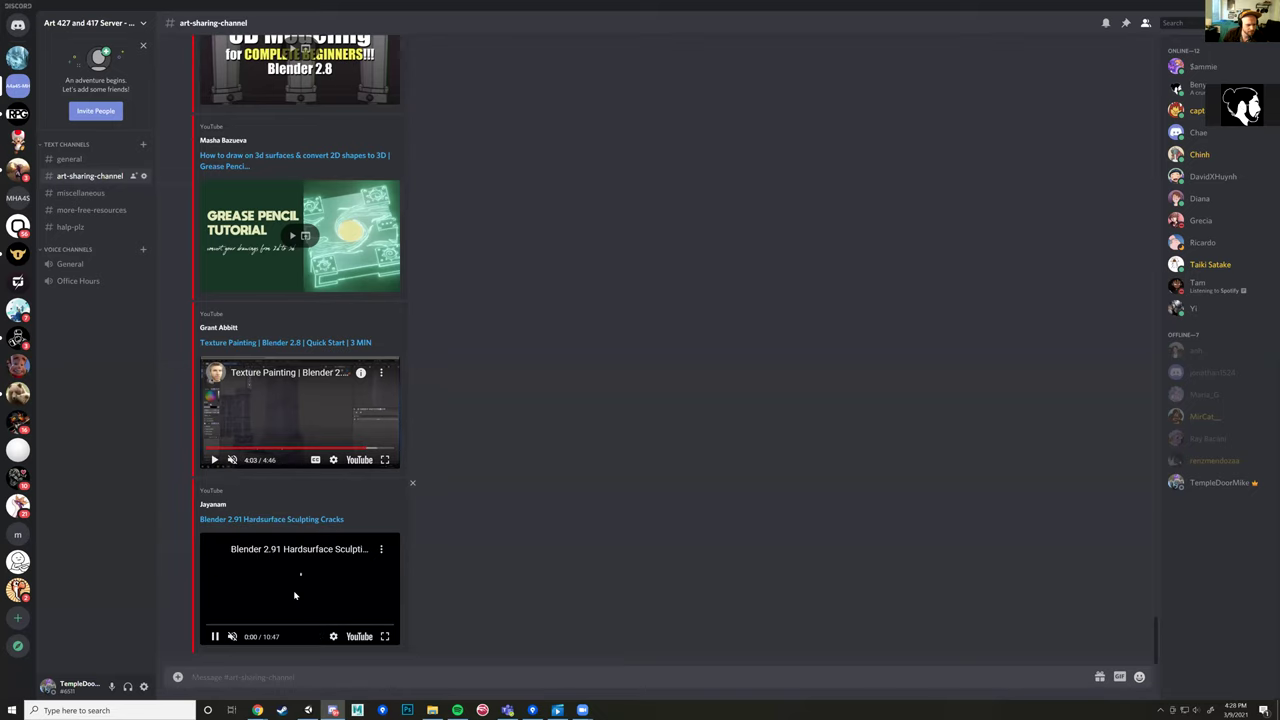
click(229, 625)
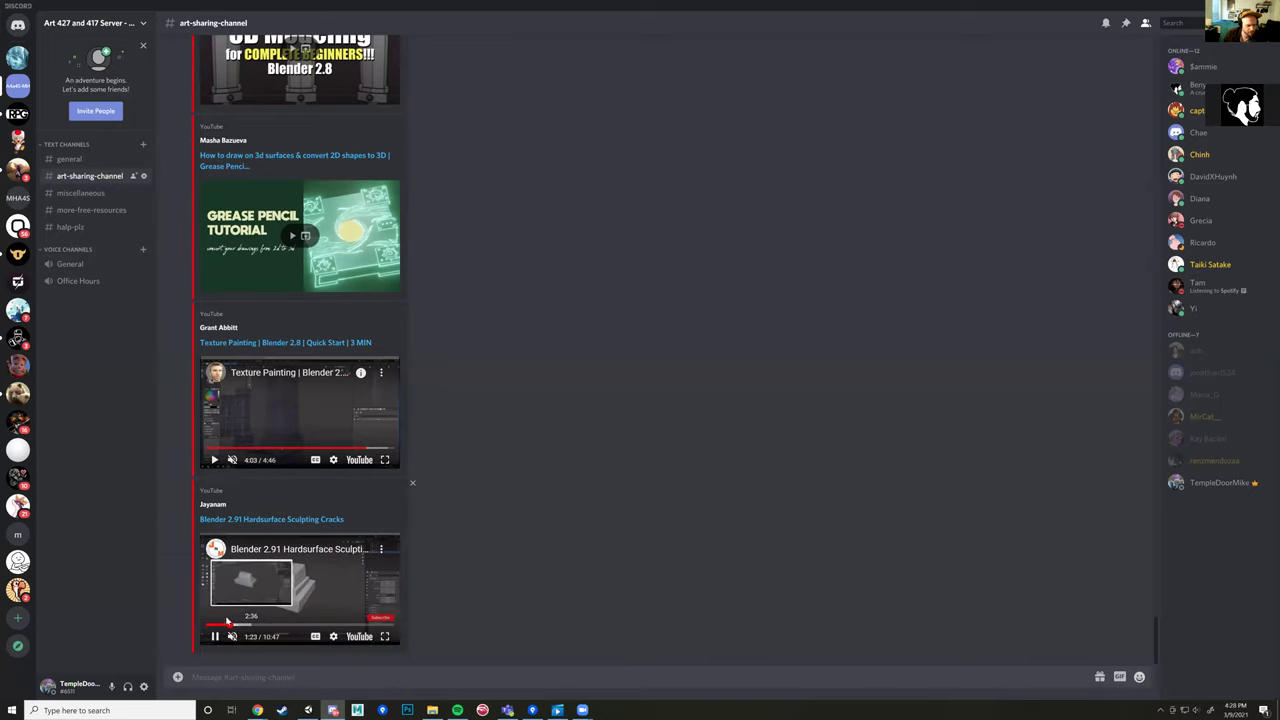
click(247, 625)
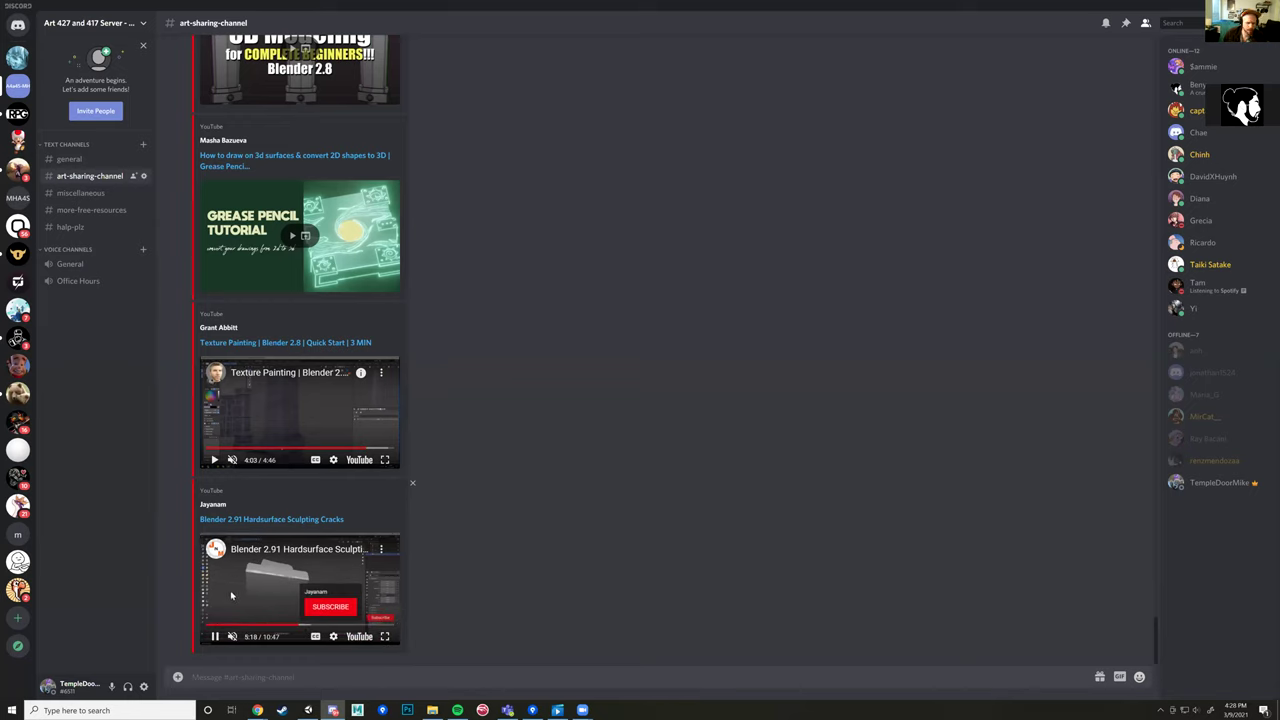
click(214, 636)
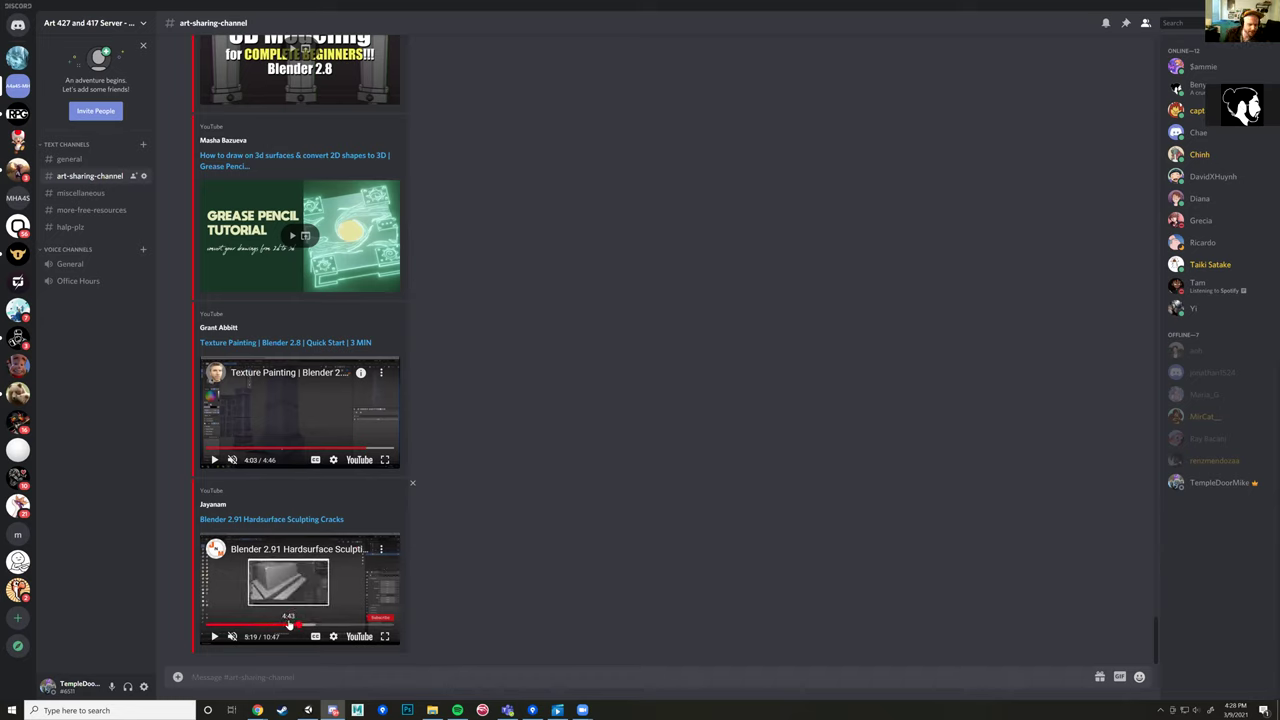
Step: Watch the Hardsurface Sculpting Cracks video full screen from about 4:45 with the suggested videos dismissed, and return to the channel
click(384, 636)
click(384, 641)
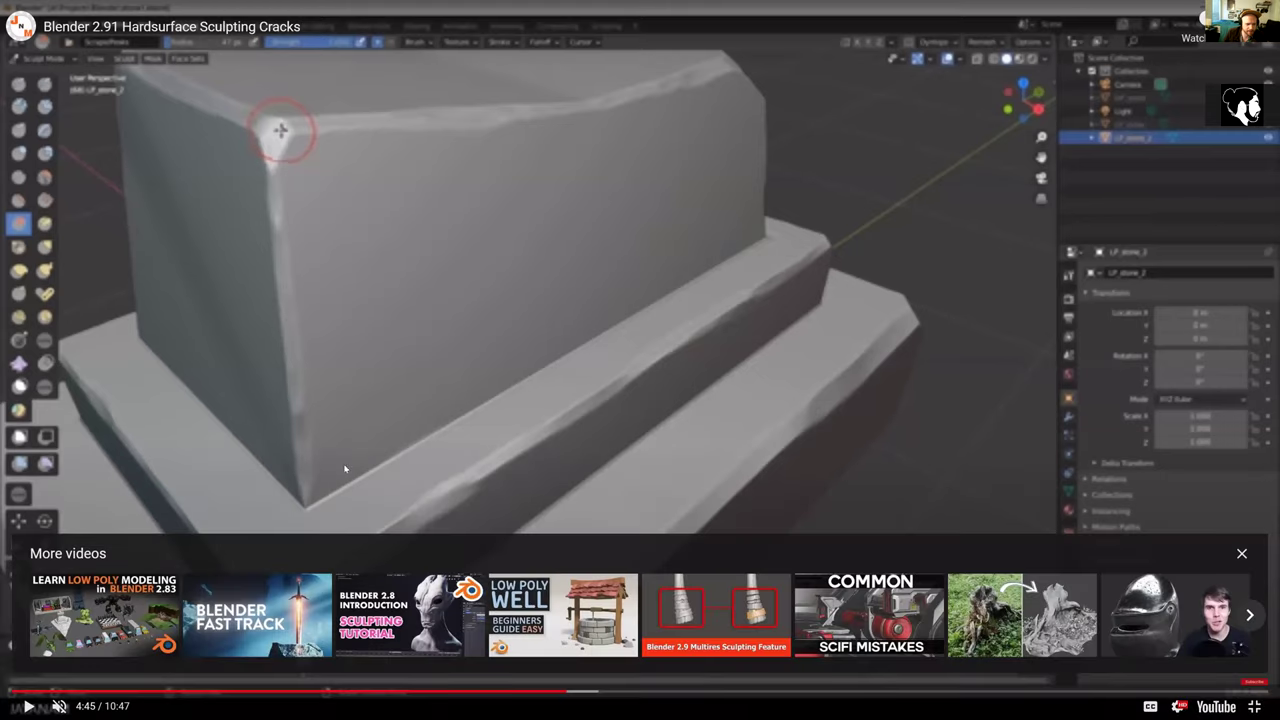
click(1242, 555)
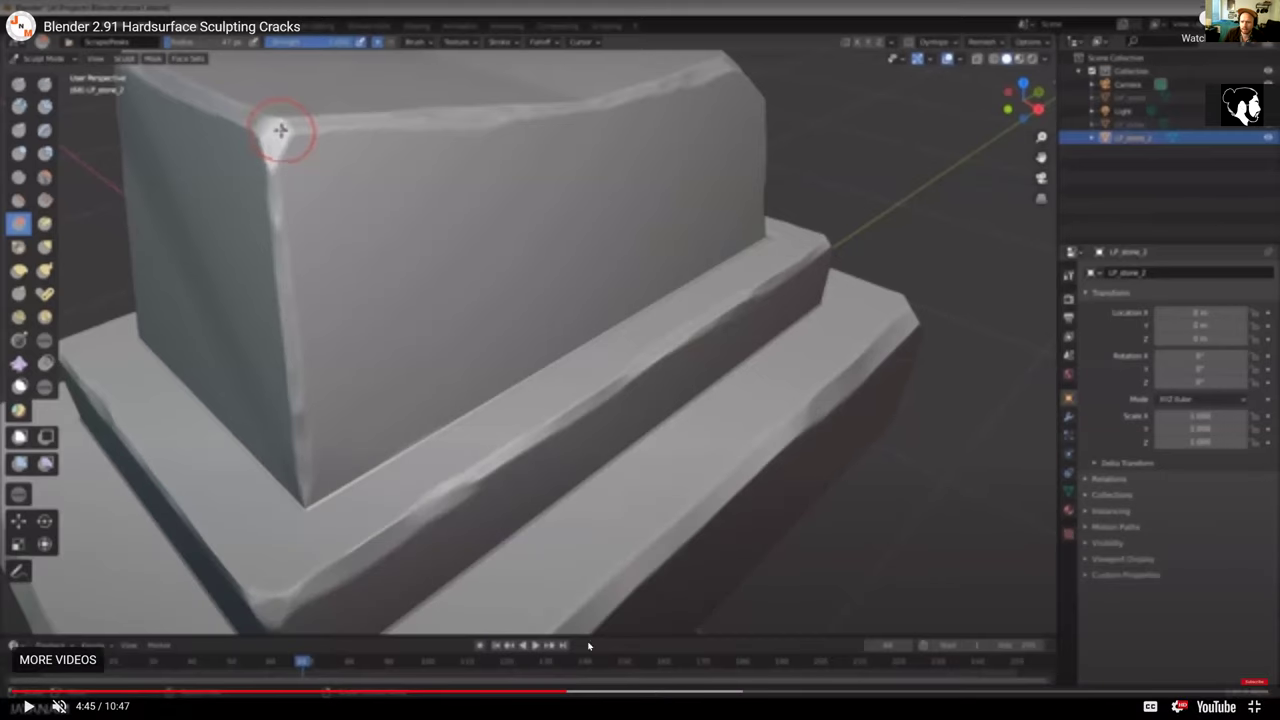
click(29, 706)
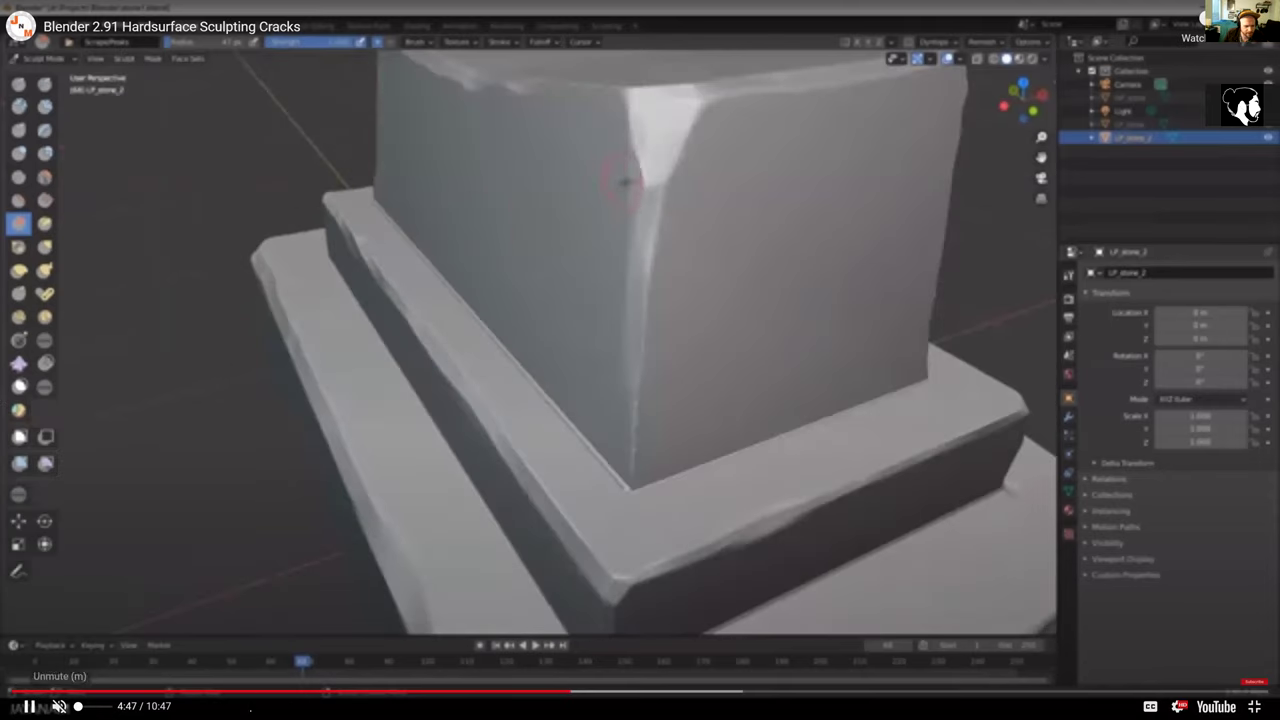
click(1178, 706)
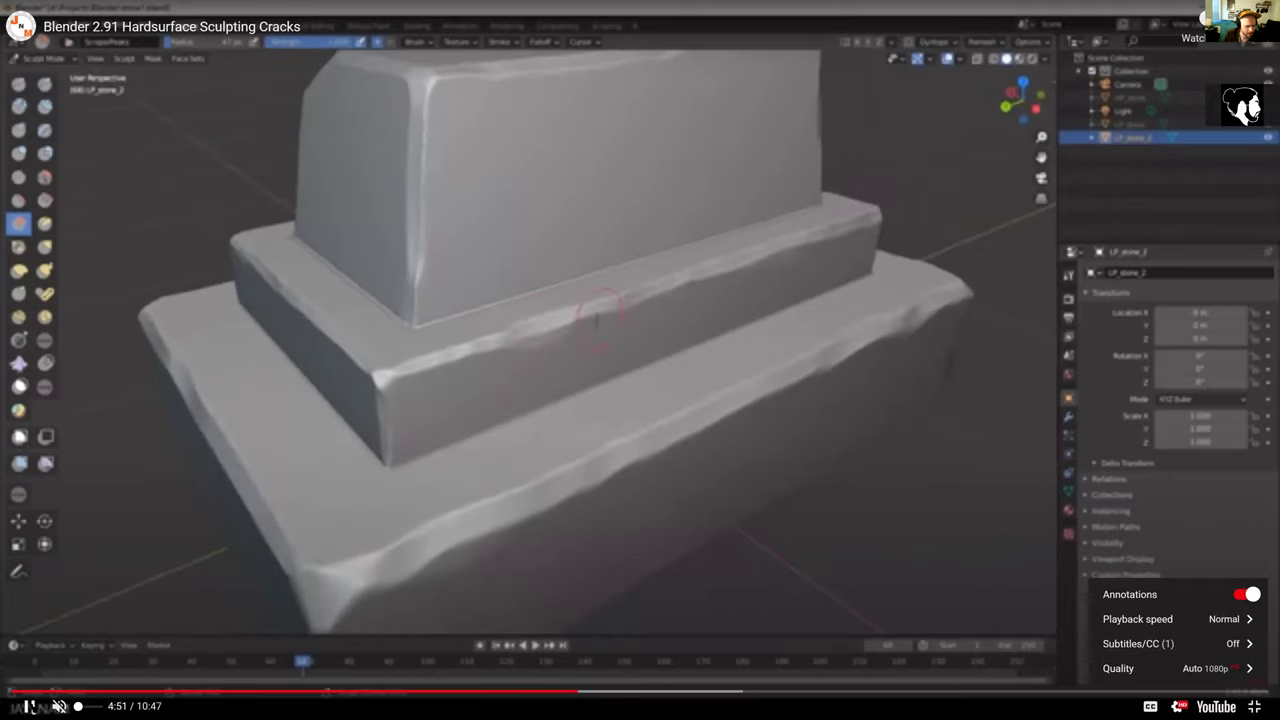
click(512, 616)
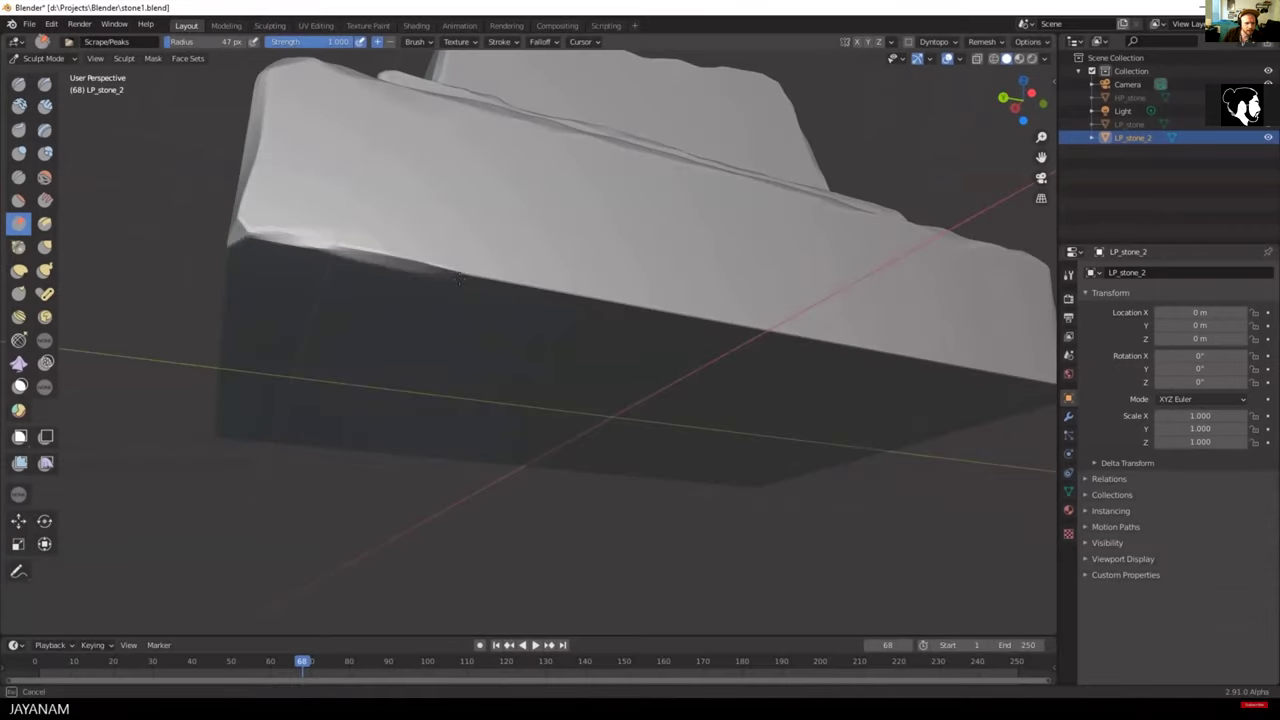
mouse_move(563, 530)
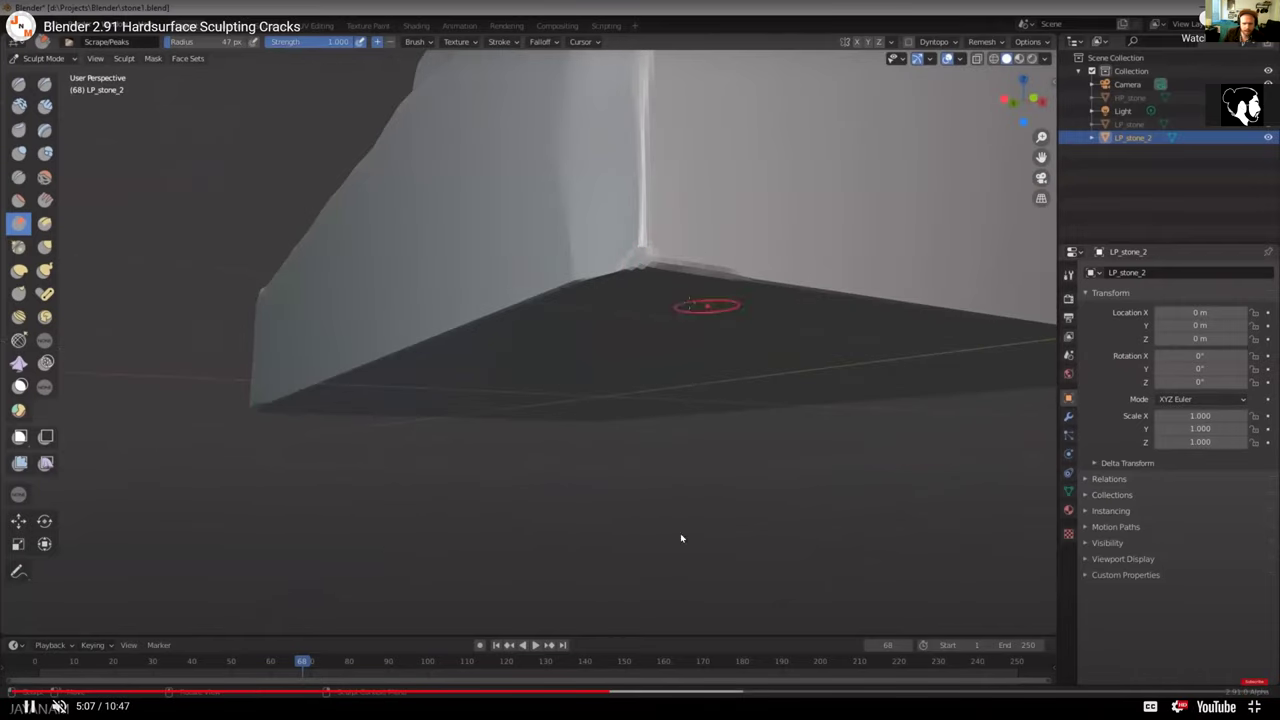
key(Escape)
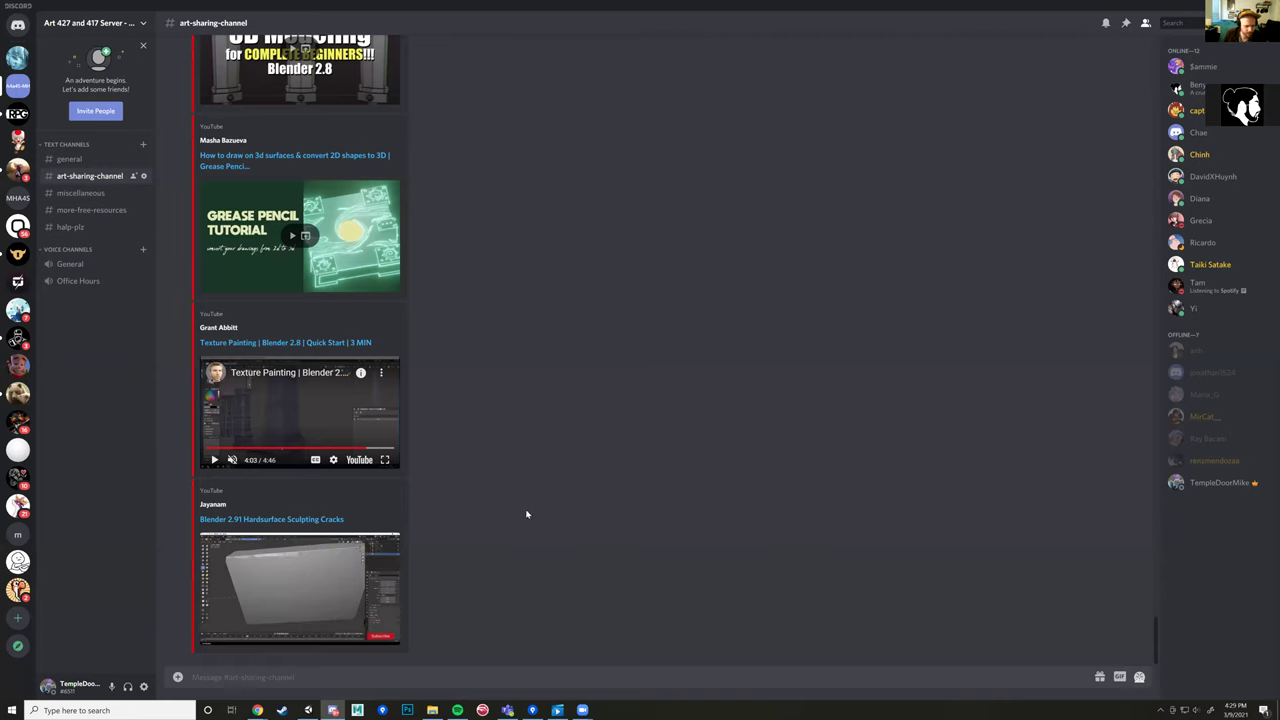
Step: Watch the rest of the Texture Painting video full screen from 4:03 without the suggested videos, and leave full screen at the end
click(384, 459)
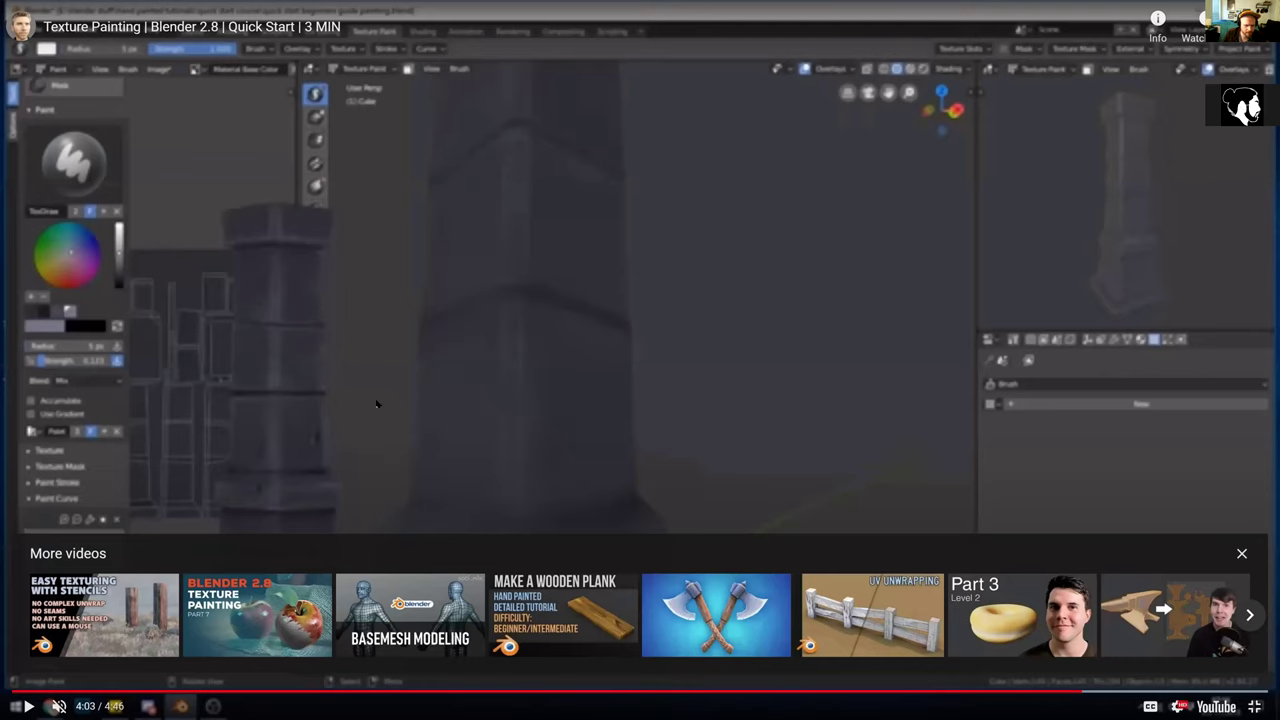
click(1240, 555)
click(28, 706)
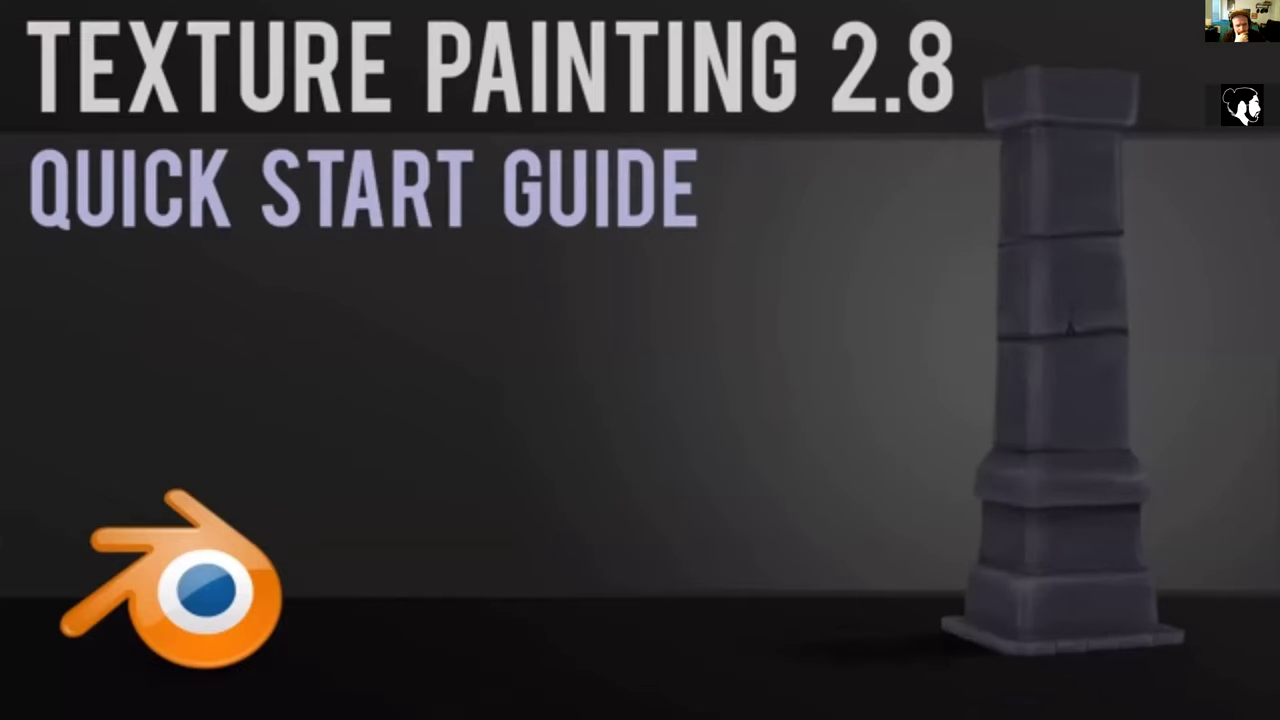
mouse_move(1157, 586)
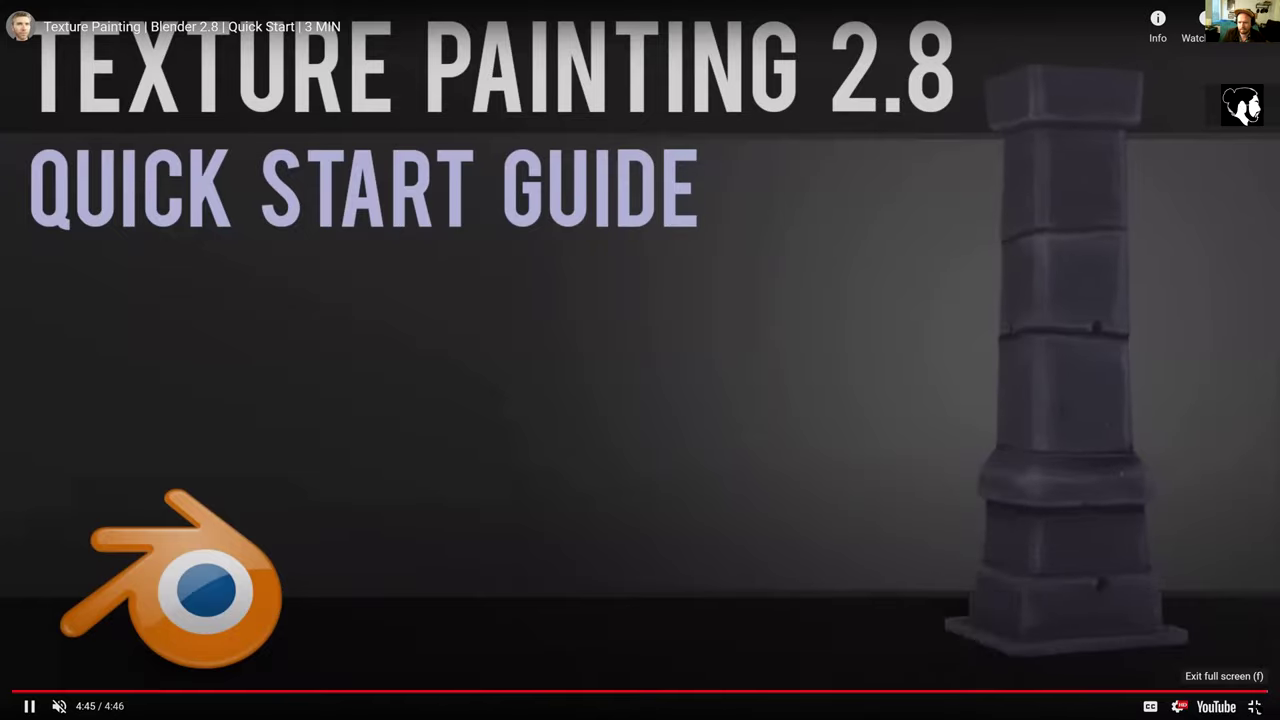
click(1254, 706)
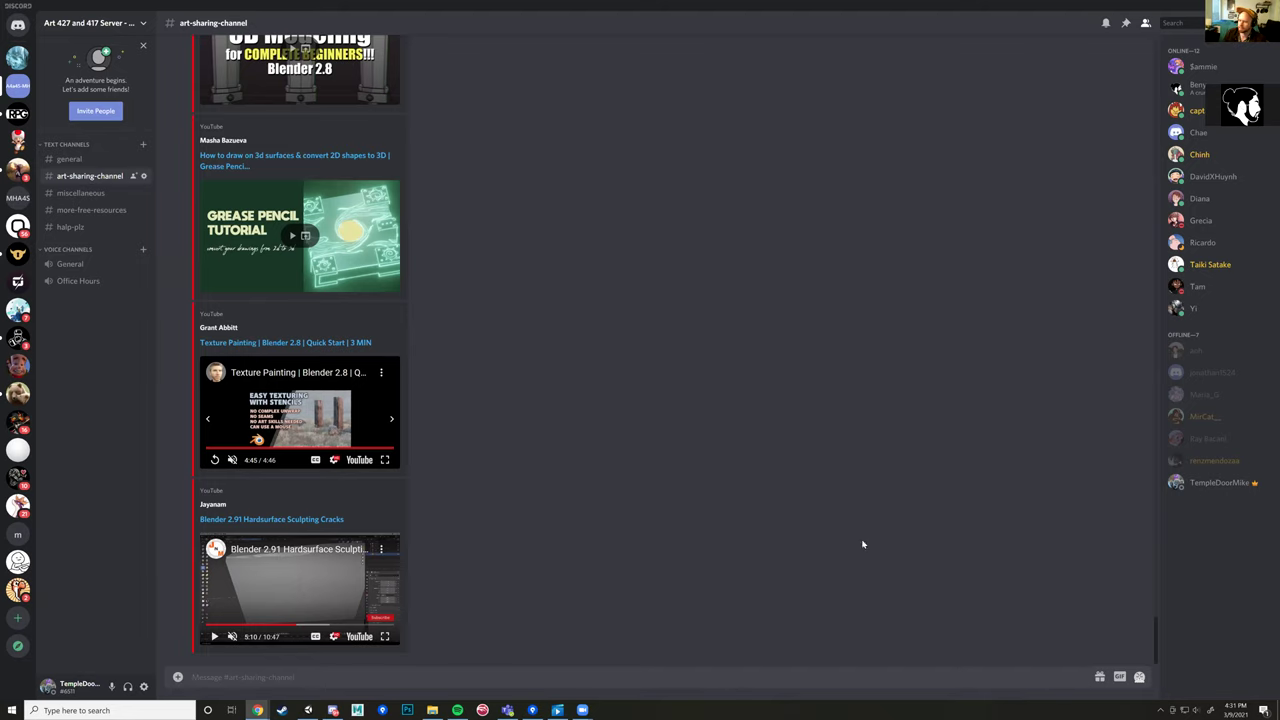
Step: Go back up the channel to the hammer model post, view its screenshot enlarged and close it
scroll(586, 443, up, 15)
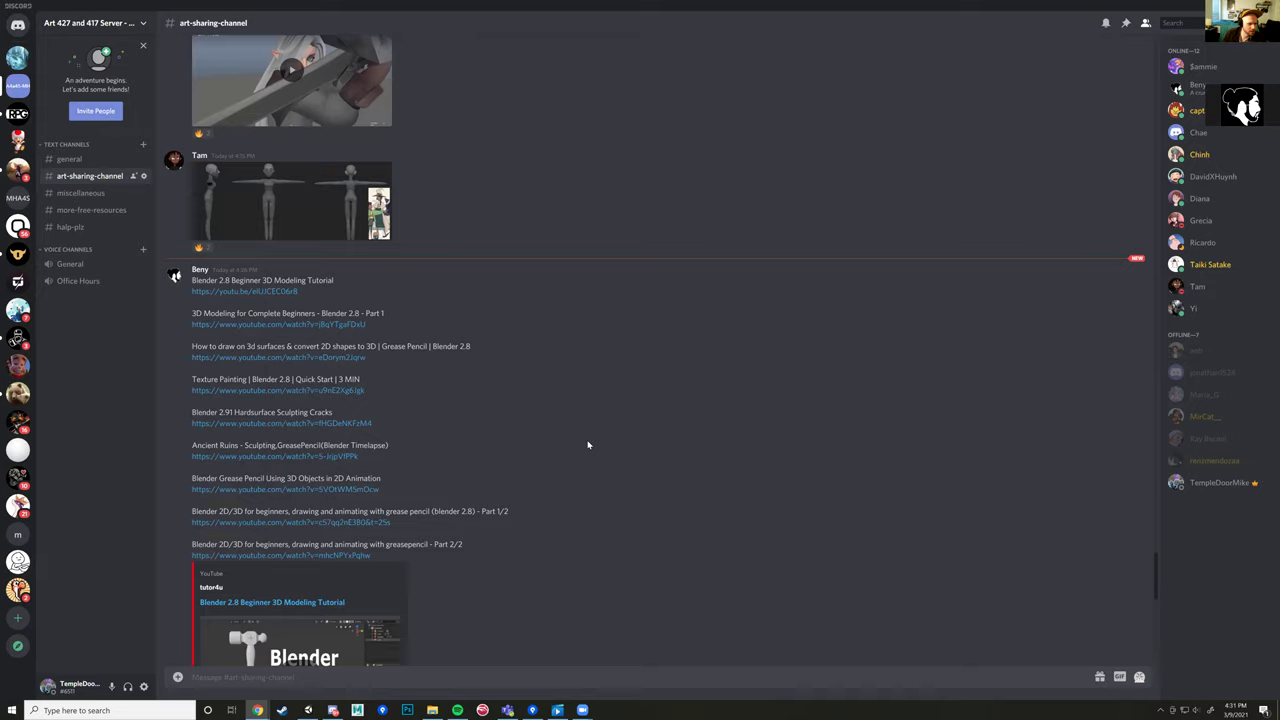
scroll(588, 444, up, 20)
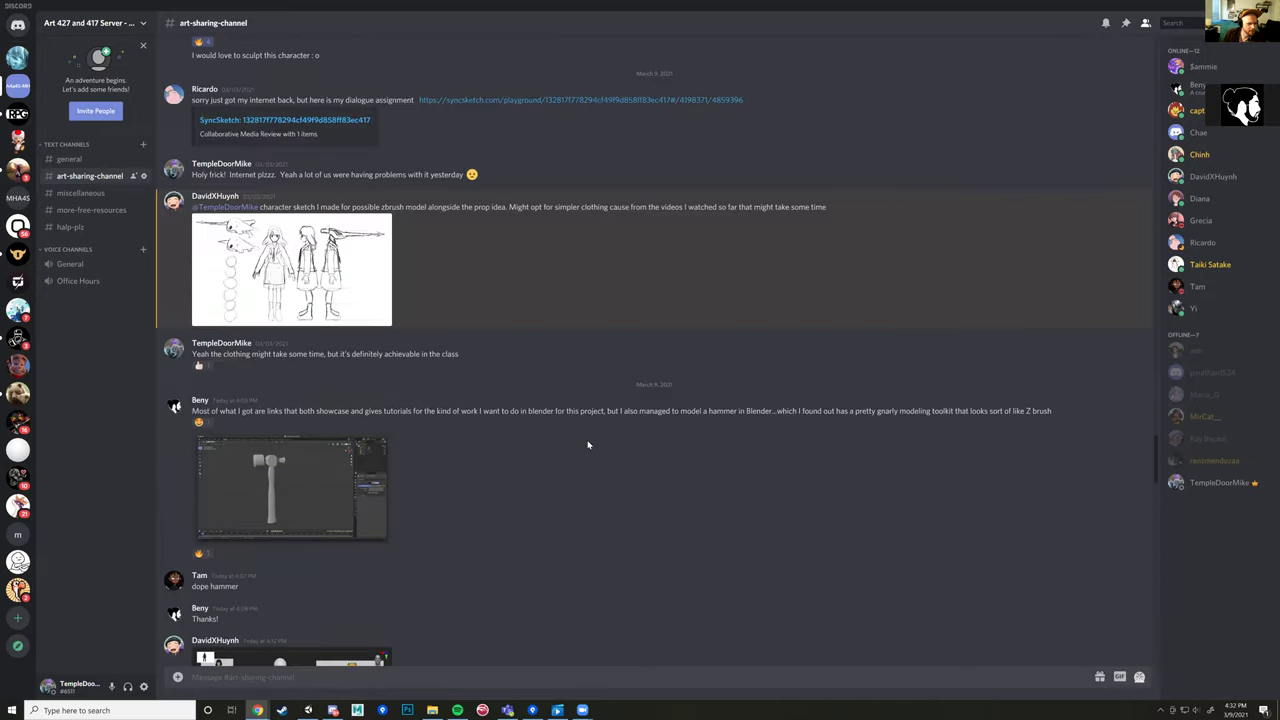
scroll(372, 391, down, 3)
click(291, 294)
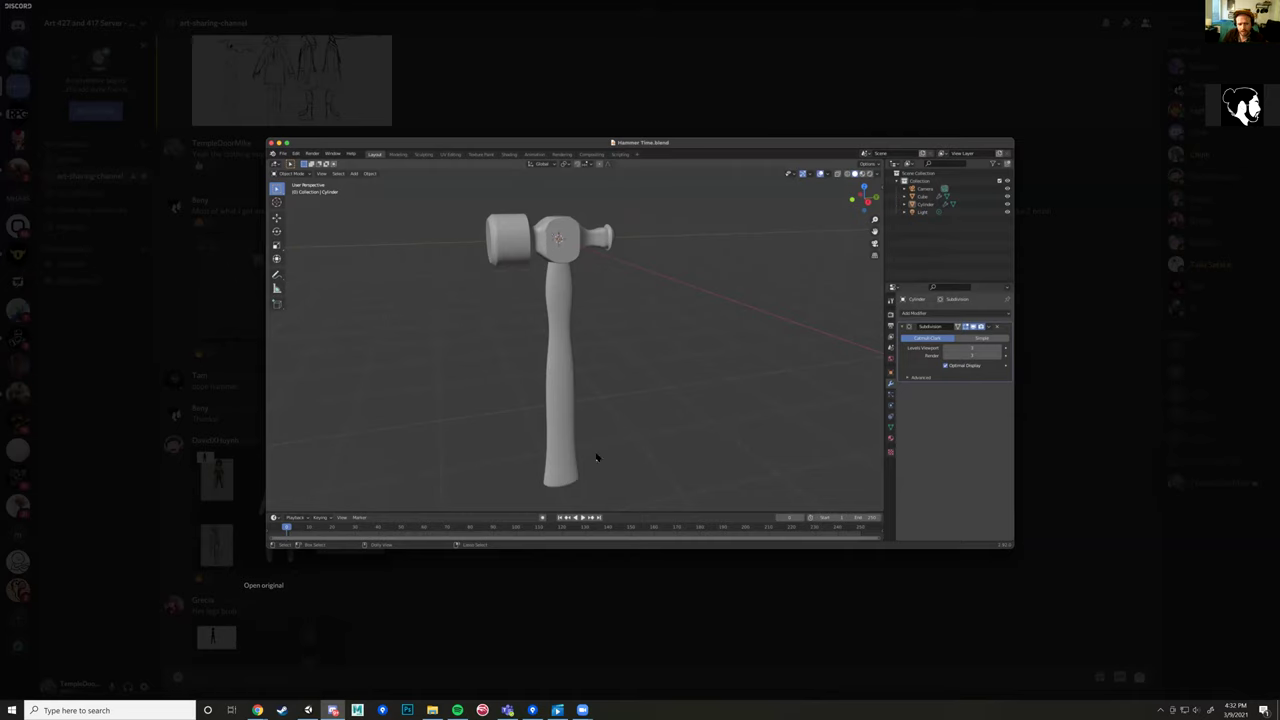
click(677, 594)
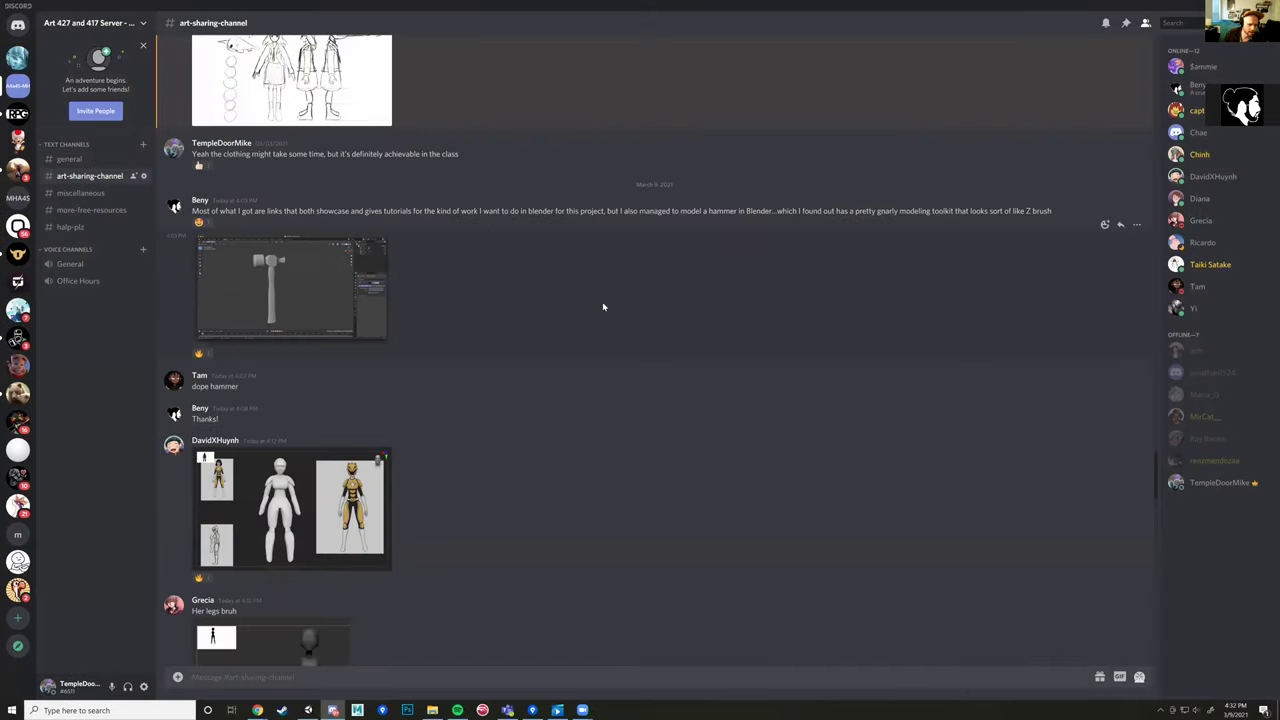
Step: View the white armored character sculpt enlarged, compare it with the enlarged hammer screenshot, and return to the channel
scroll(438, 437, down, 3)
scroll(494, 231, up, 2)
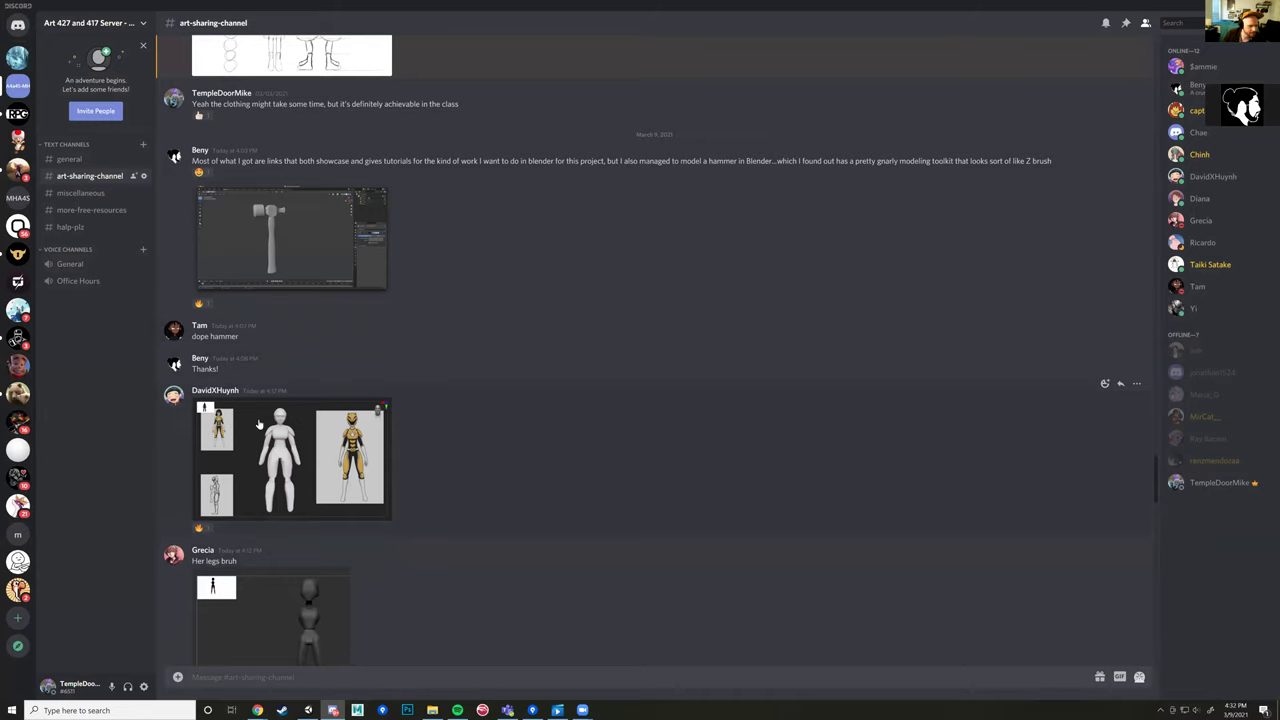
click(264, 427)
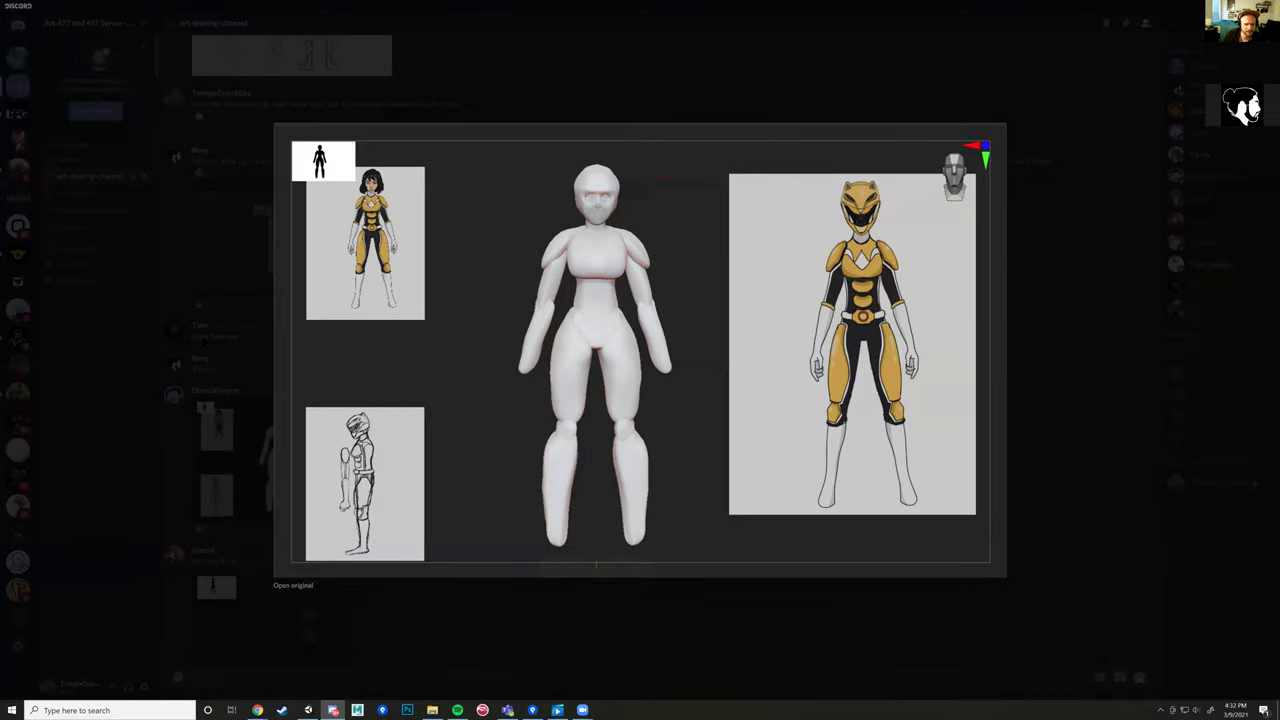
click(200, 350)
click(300, 260)
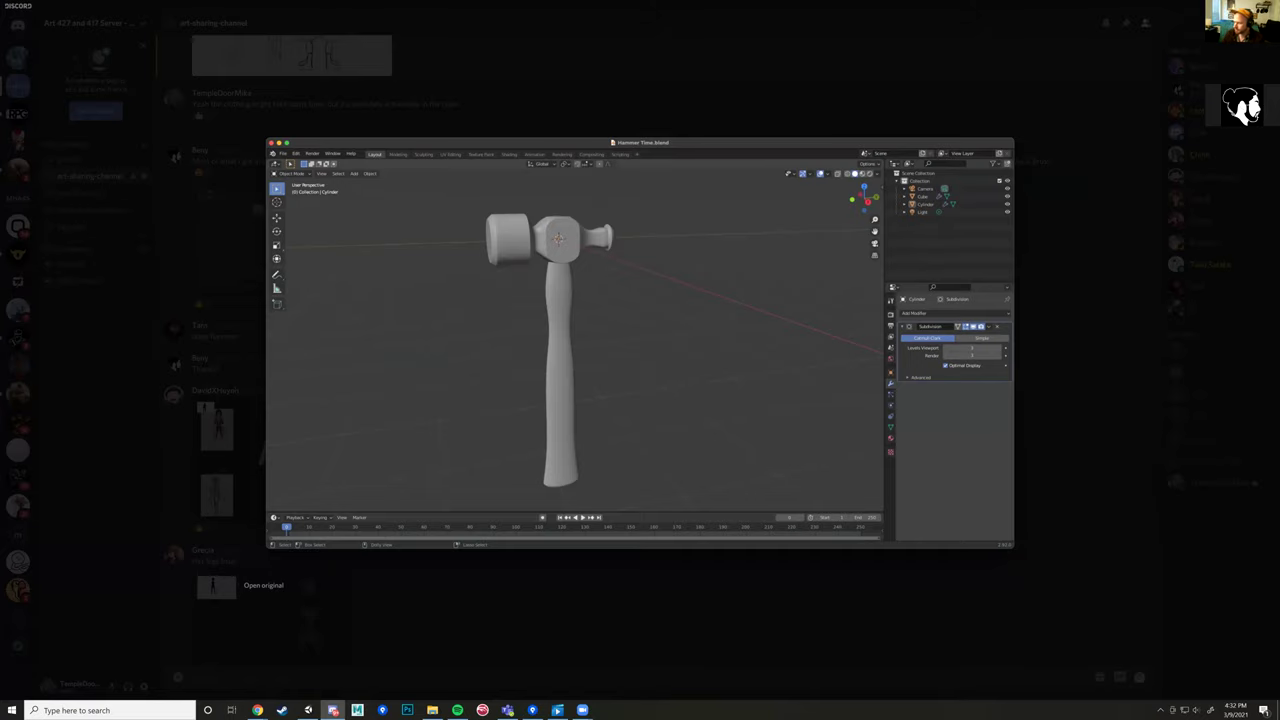
click(1117, 259)
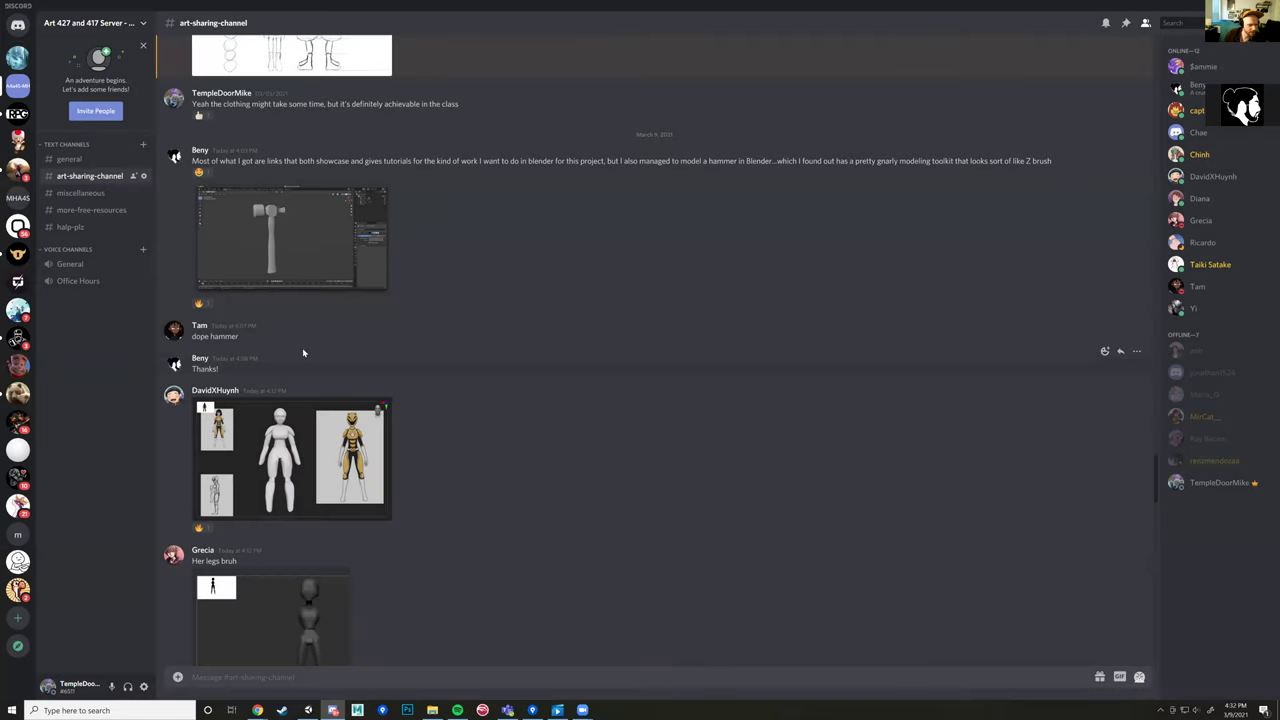
Step: Reopen the white armored character sculpt with its yellow suit references at enlarged size
scroll(423, 443, down, 3)
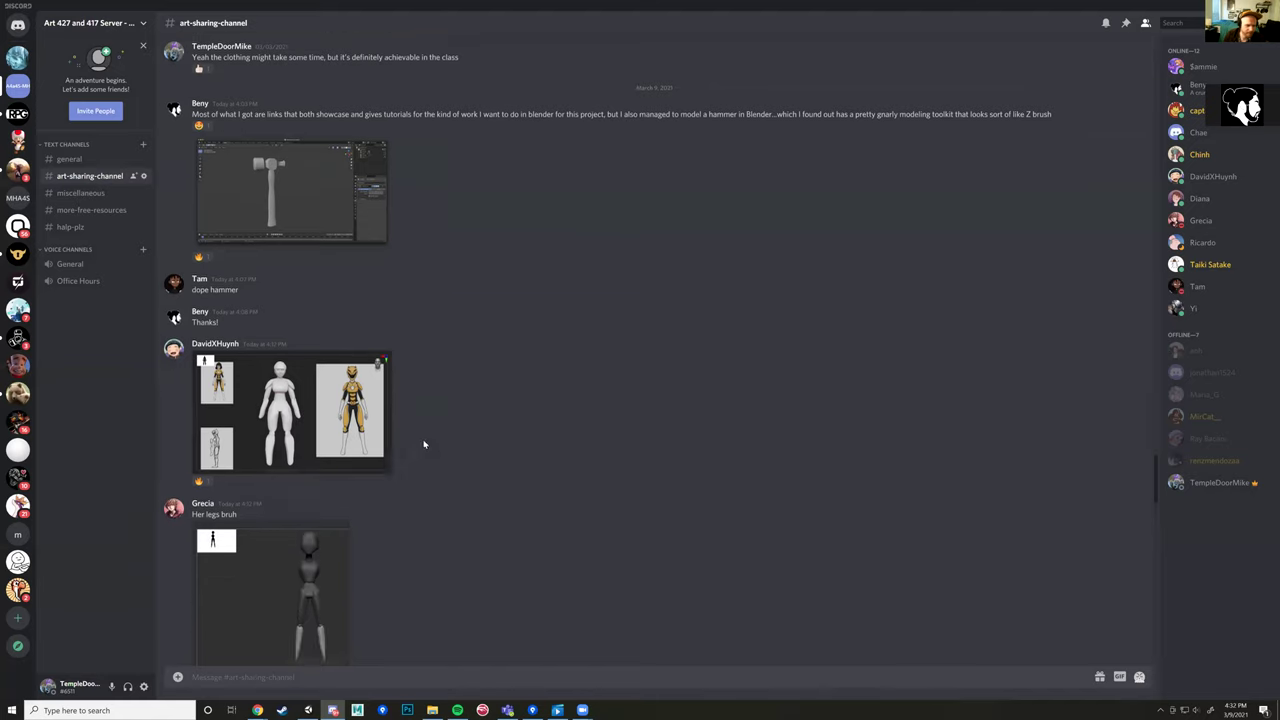
scroll(334, 400, up, 2)
scroll(434, 381, up, 1)
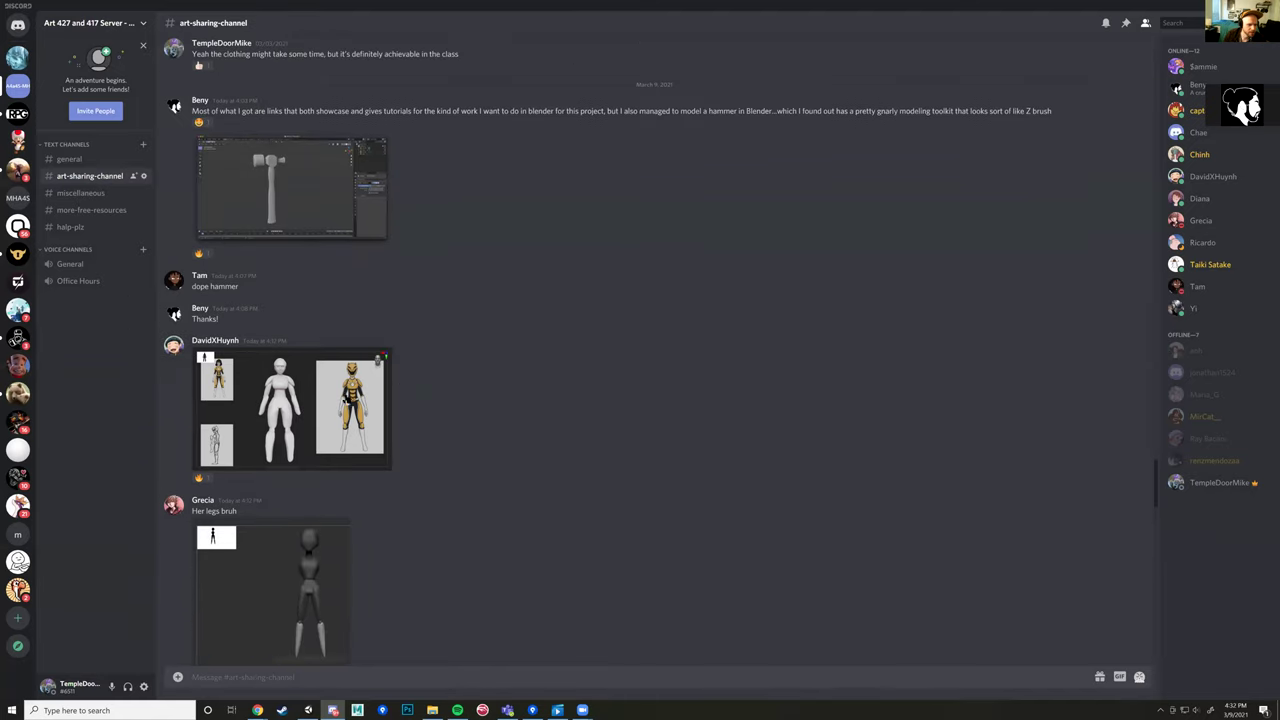
click(272, 390)
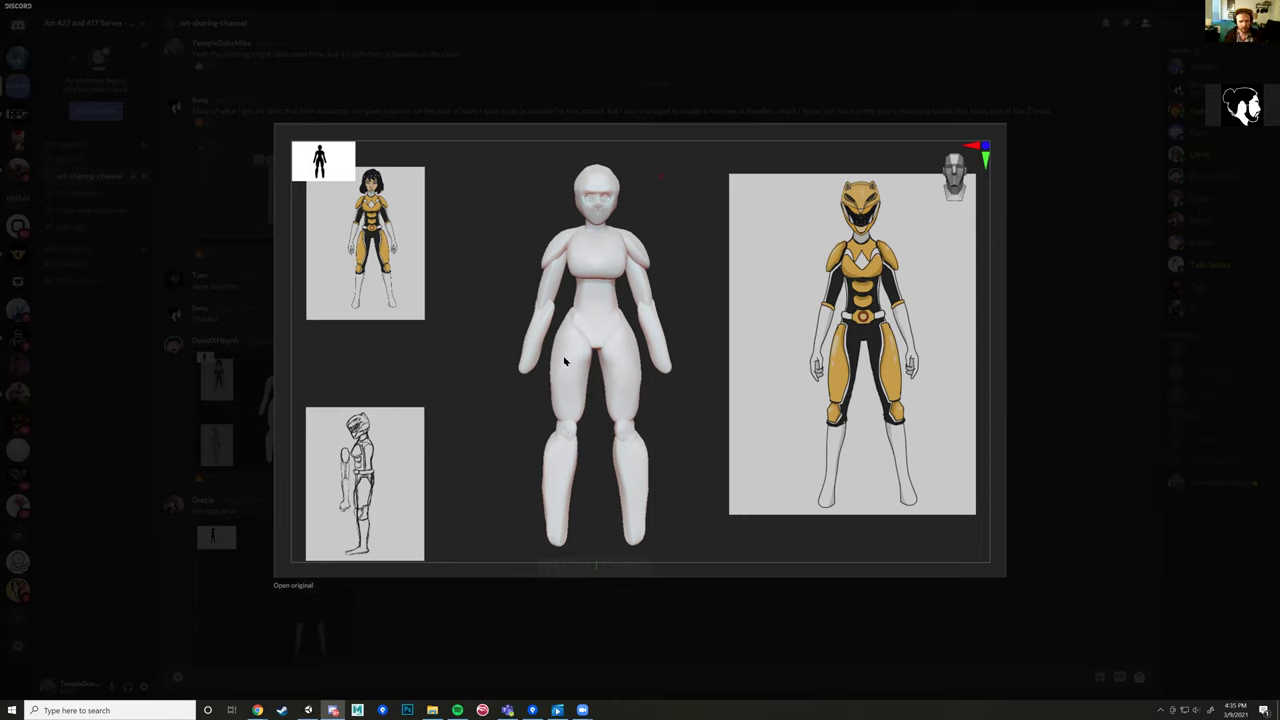
Step: Launch the Snipping Tool and capture a snip covering the white character sculpt and the large yellow suit reference
click(156, 706)
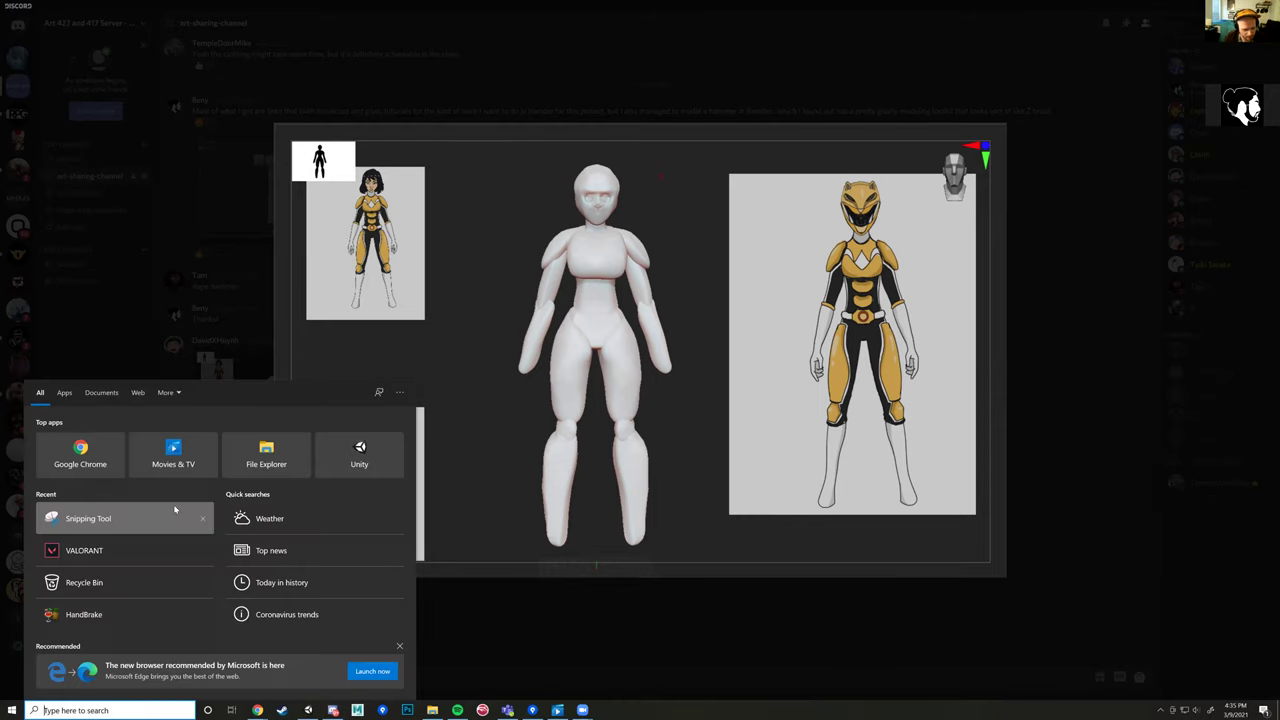
text(snipp)
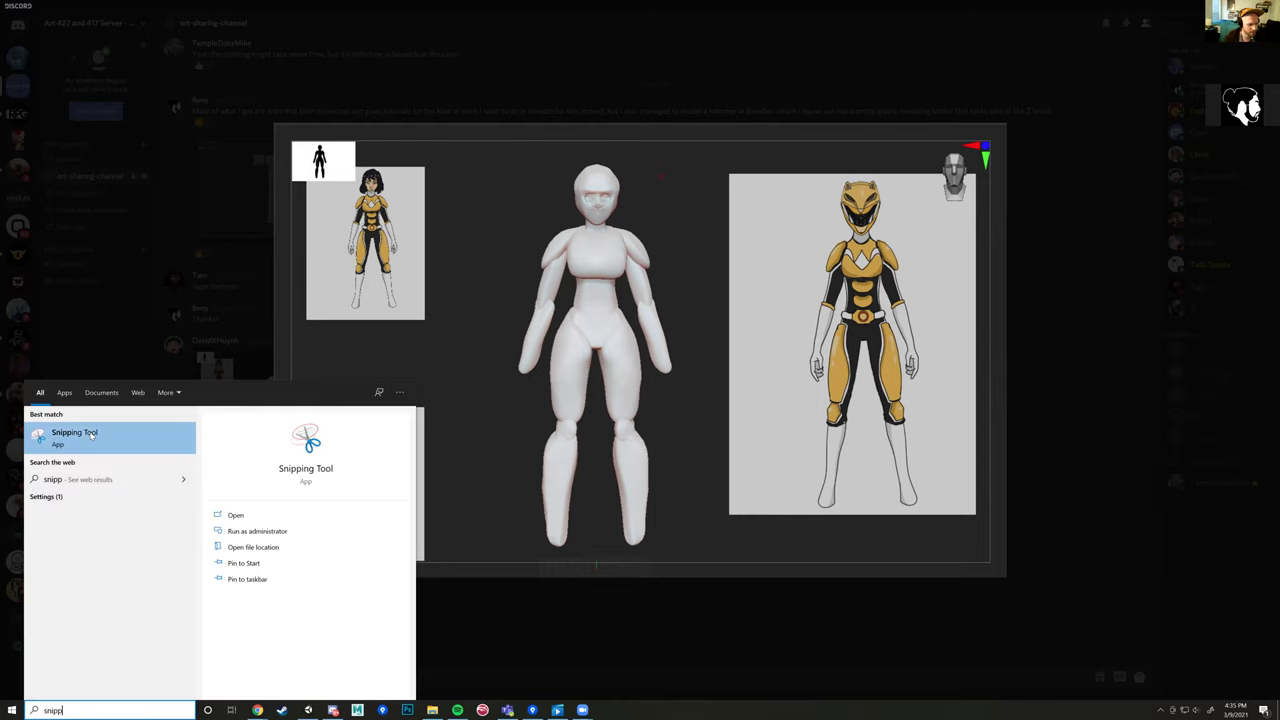
click(91, 436)
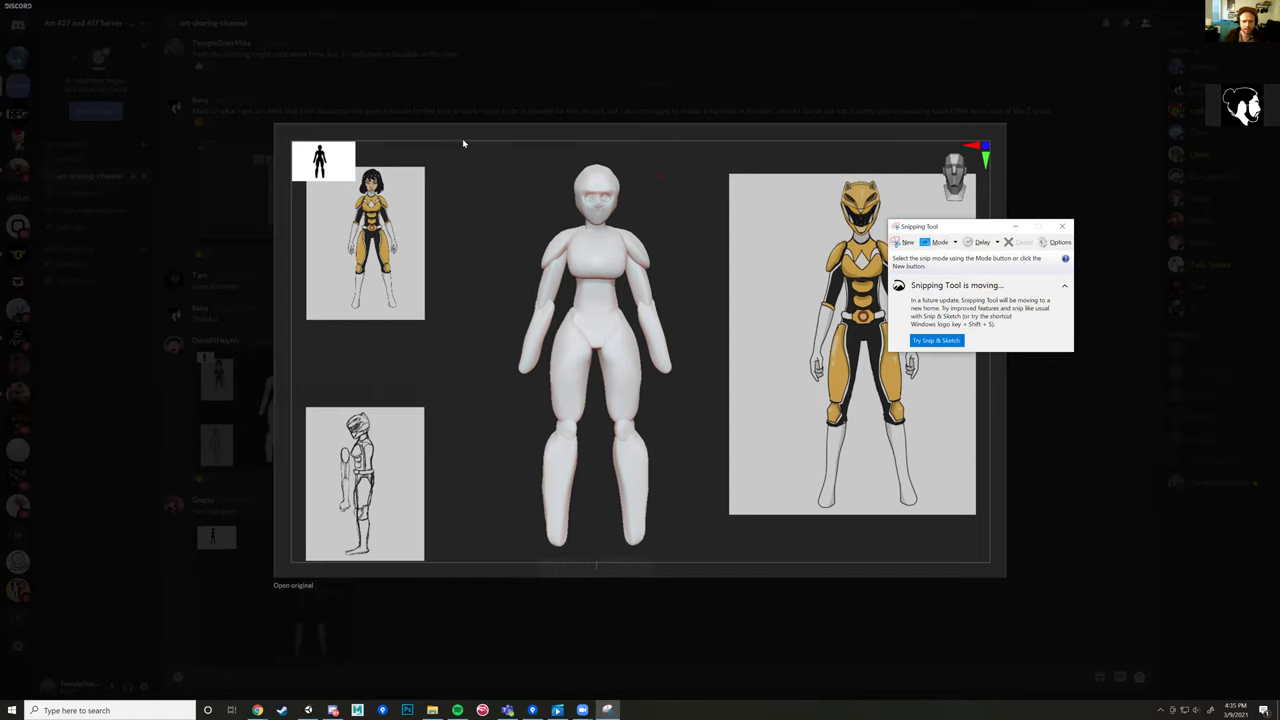
click(904, 242)
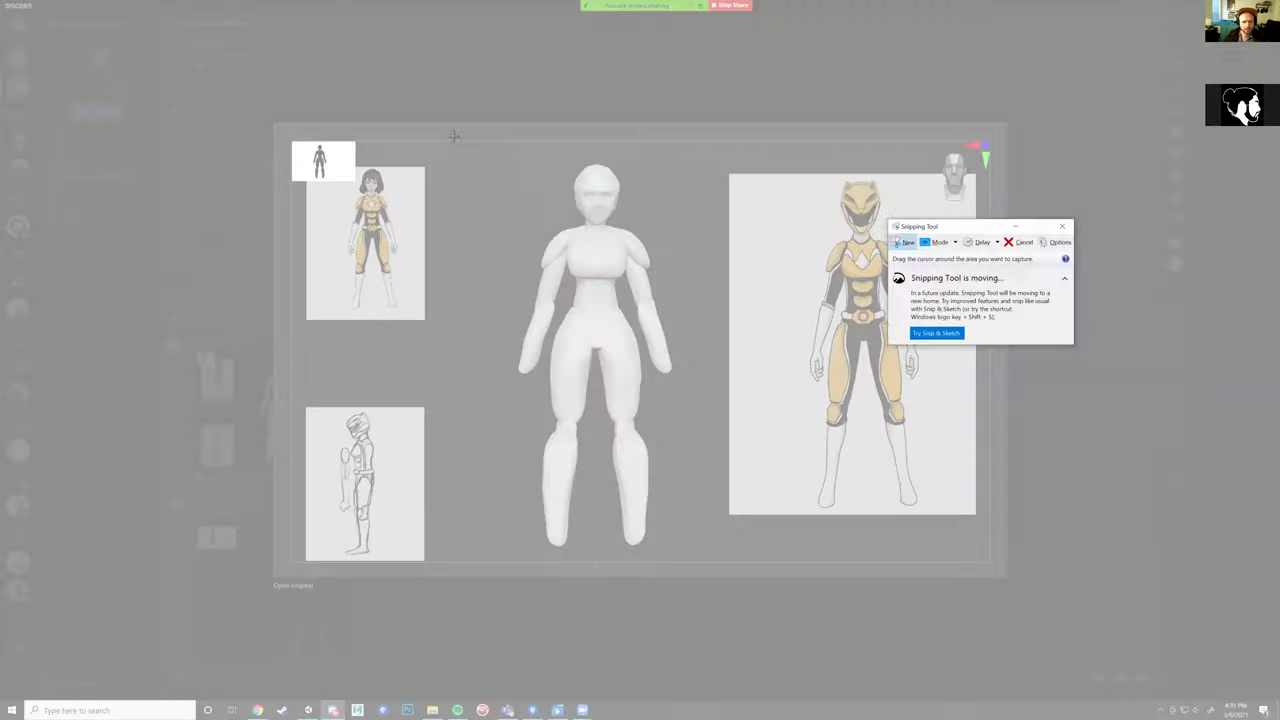
drag(454, 136, 990, 560)
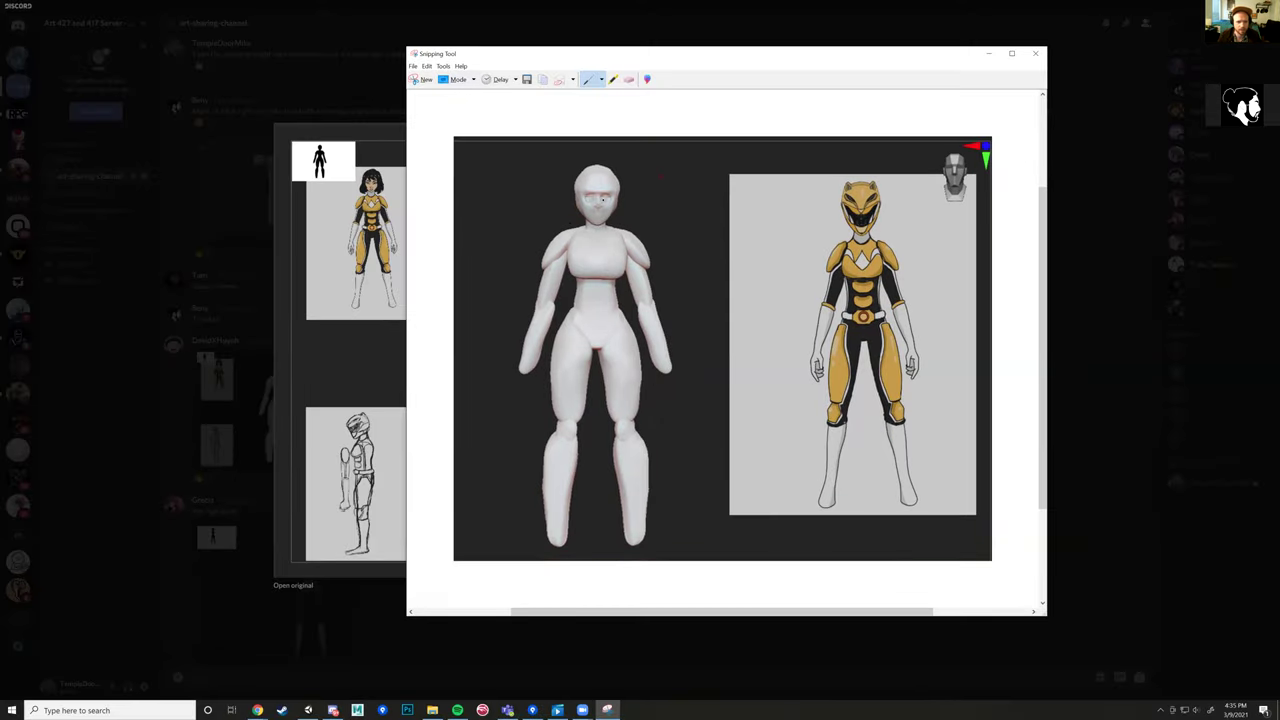
Step: With the blue pen, trace the inner and outer contours of one thigh and lower leg on the snipped sculpt
click(601, 79)
click(566, 115)
drag(633, 418, 628, 321)
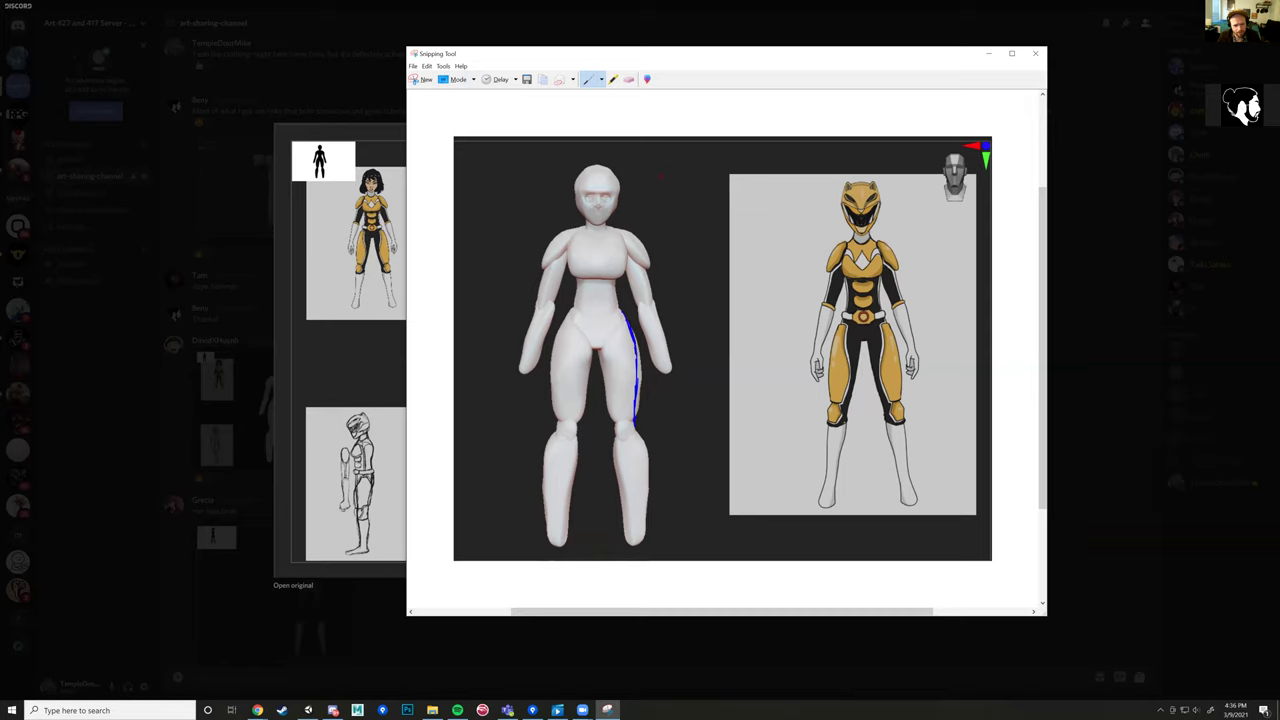
mouse_move(604, 378)
mouse_down()
mouse_move(601, 350)
mouse_move(609, 420)
mouse_up()
drag(640, 438, 643, 534)
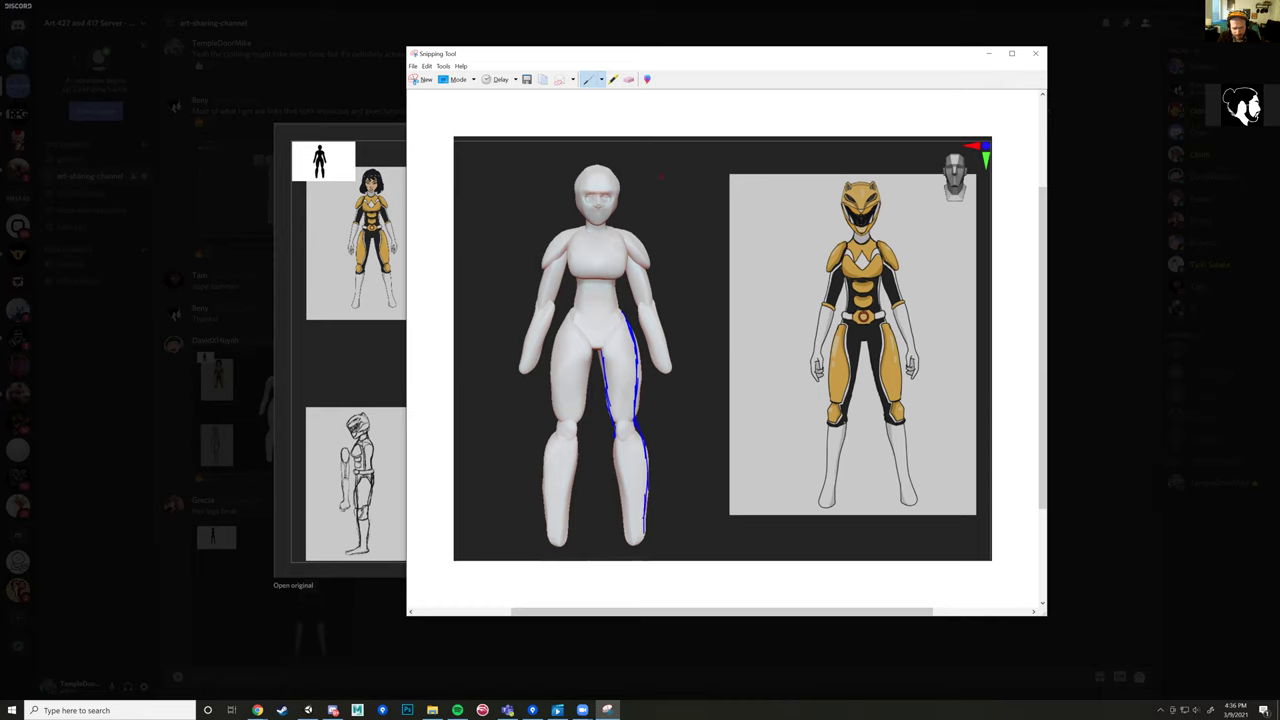
drag(612, 442, 628, 536)
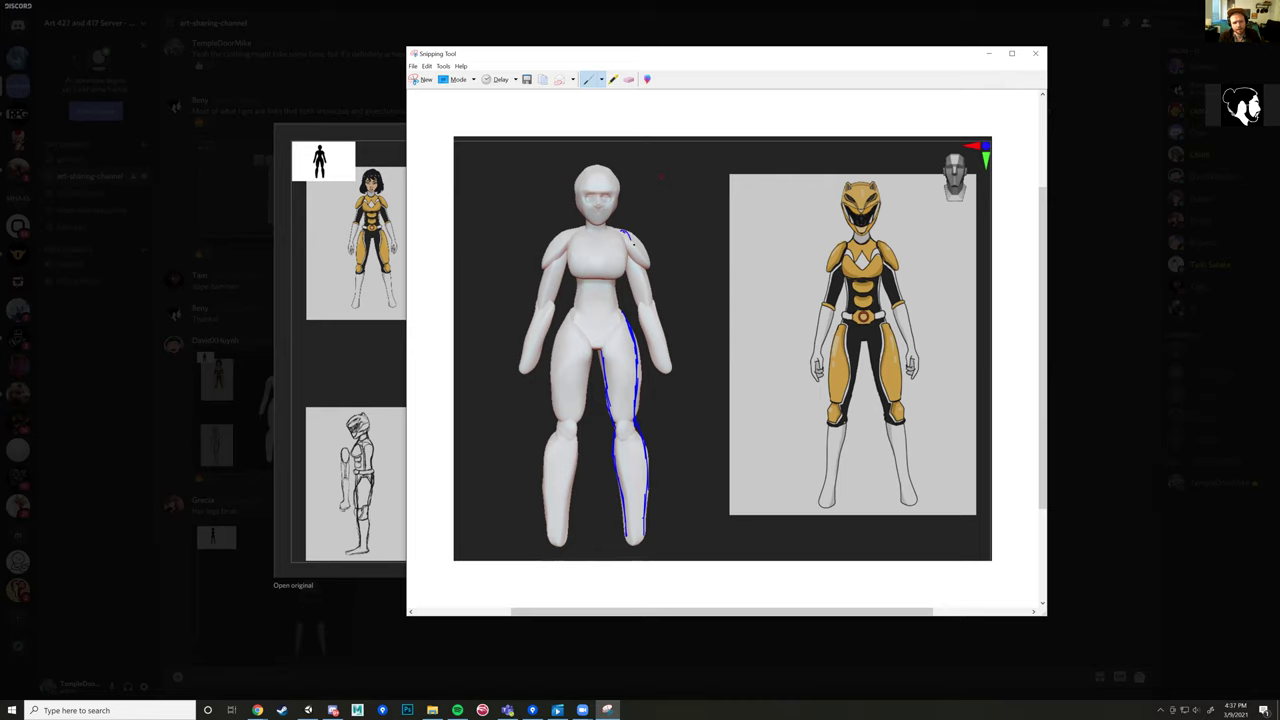
Step: Sketch the shoulder and upper arm contours on the same side of the snipped sculpt and return to the Discord channel
drag(630, 236, 650, 295)
mouse_move(632, 237)
mouse_down()
mouse_move(640, 257)
mouse_move(624, 234)
mouse_move(634, 245)
mouse_up()
drag(629, 276, 637, 300)
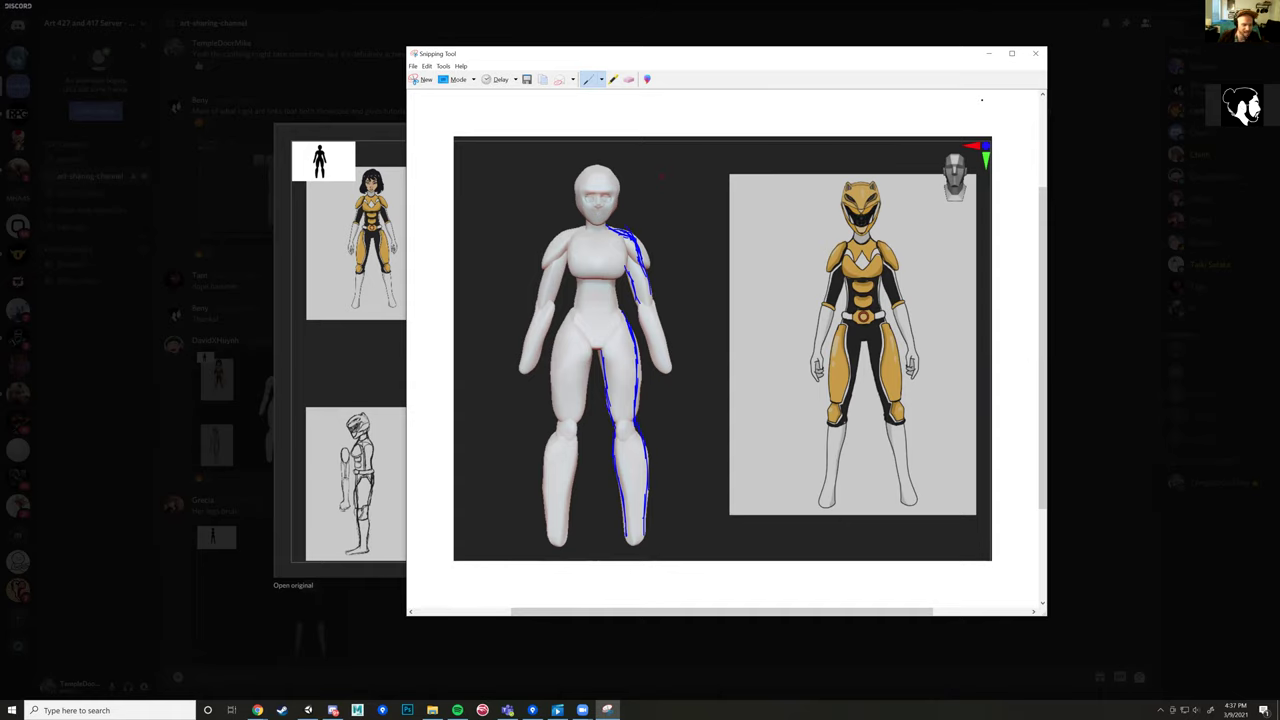
click(1206, 333)
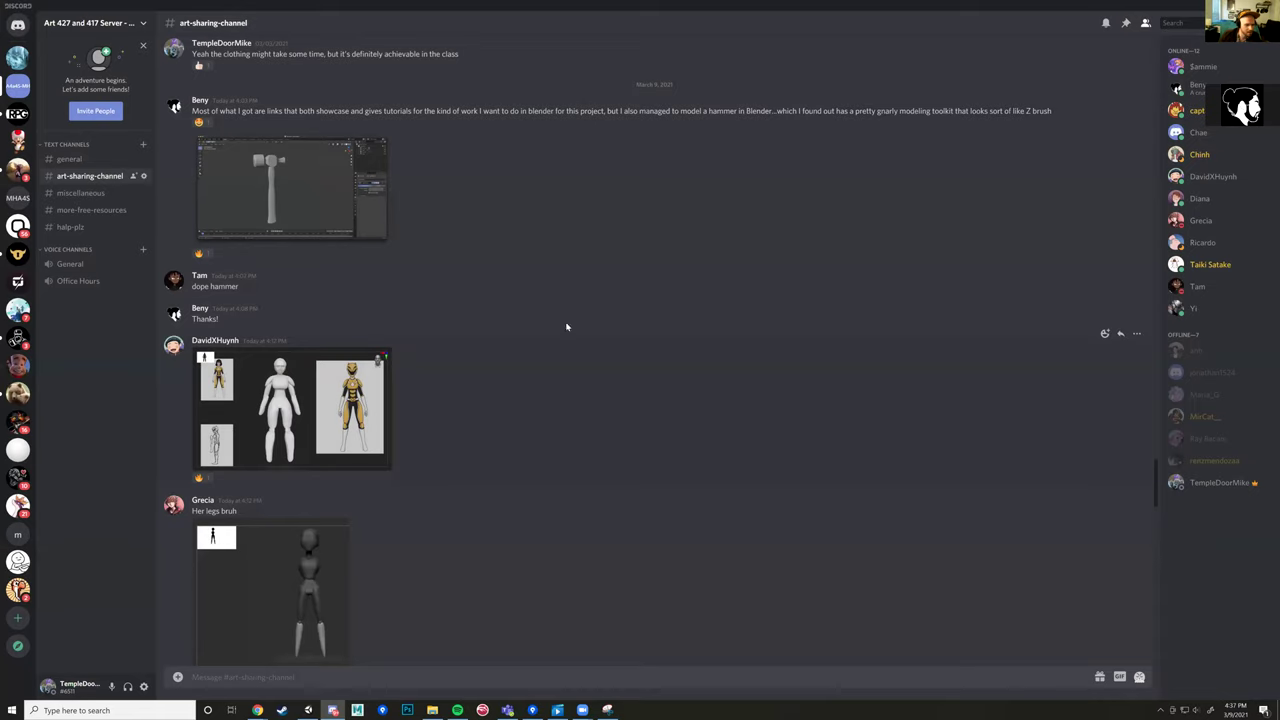
Step: Examine the unmarked armored character sculpt enlarged two more times, checking the neighbouring posts in between, and close it
click(306, 397)
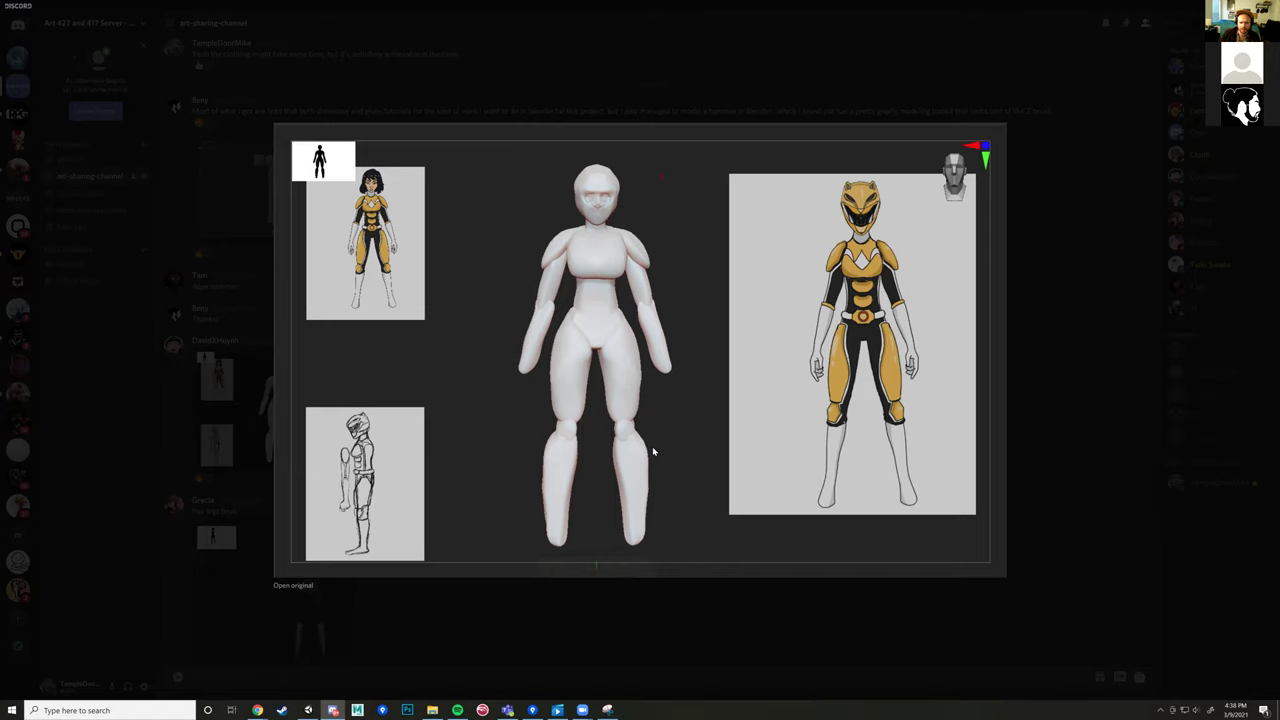
click(258, 350)
scroll(337, 560, down, 2)
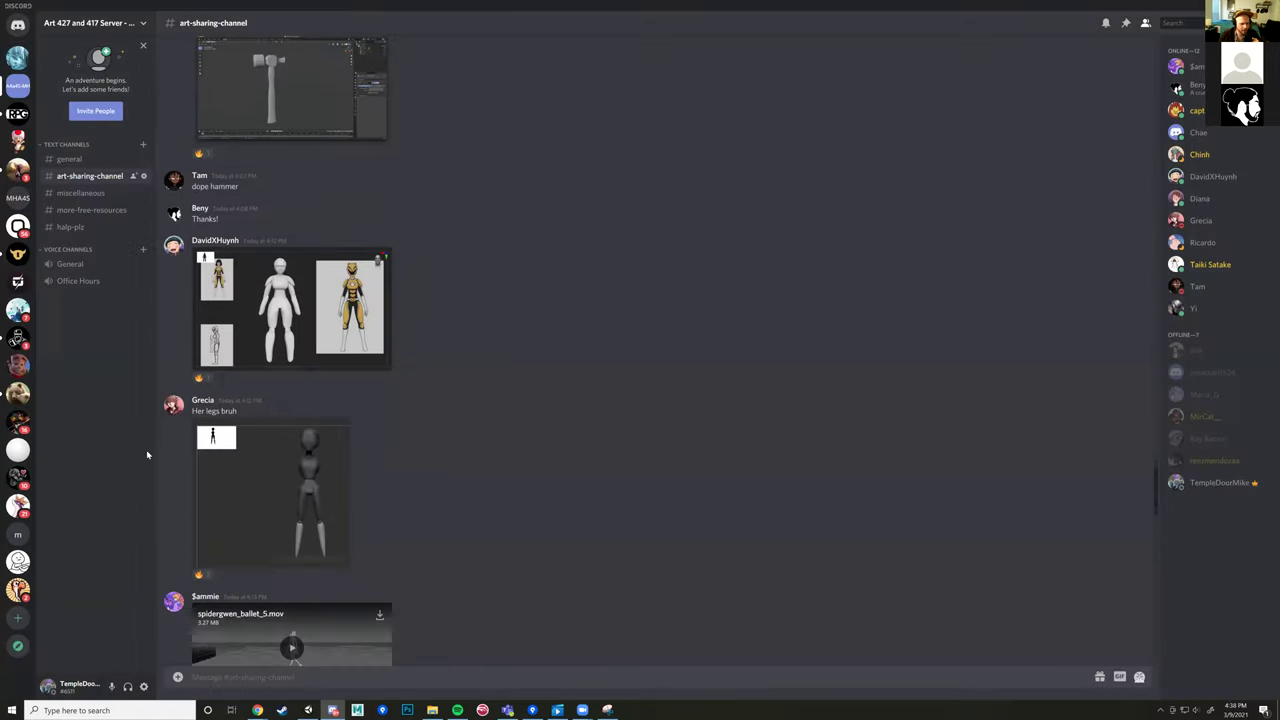
scroll(700, 528, up, 3)
scroll(714, 547, down, 3)
click(350, 332)
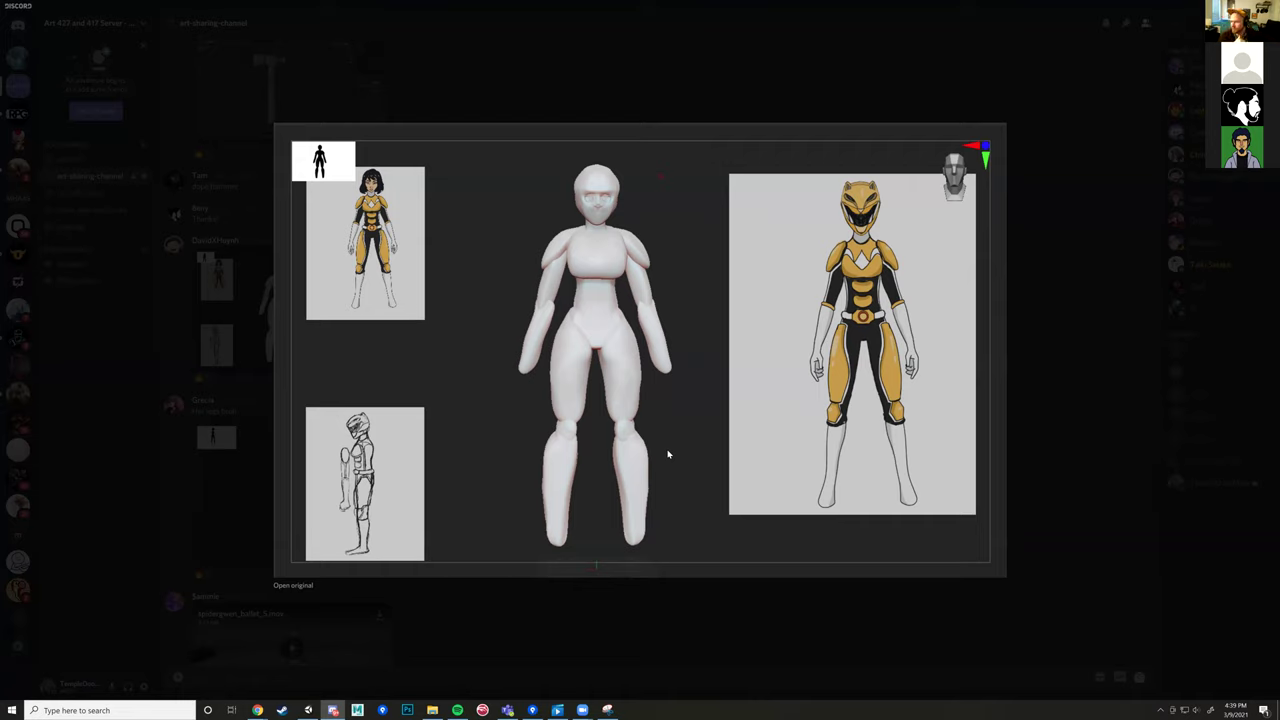
click(605, 613)
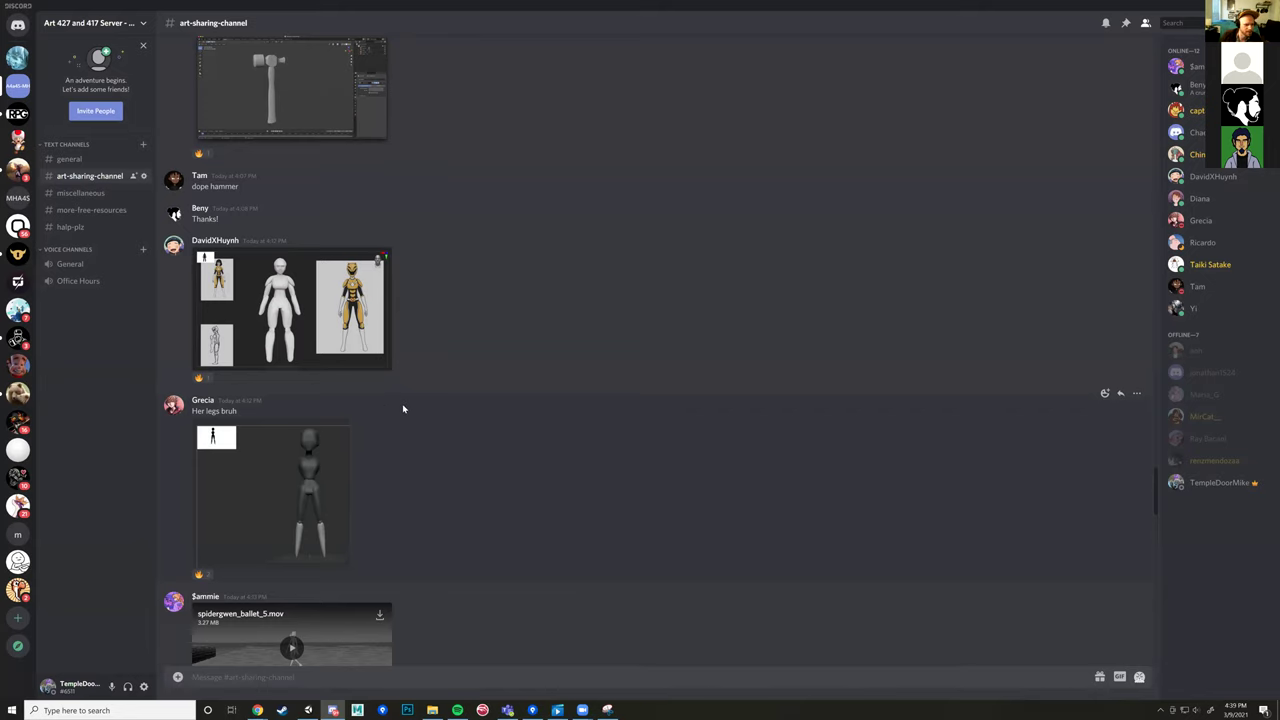
Step: Examine the grey mannequin sculpt posted with "Her legs bruh" at enlarged size several times and return to the channel
scroll(366, 420, down, 1)
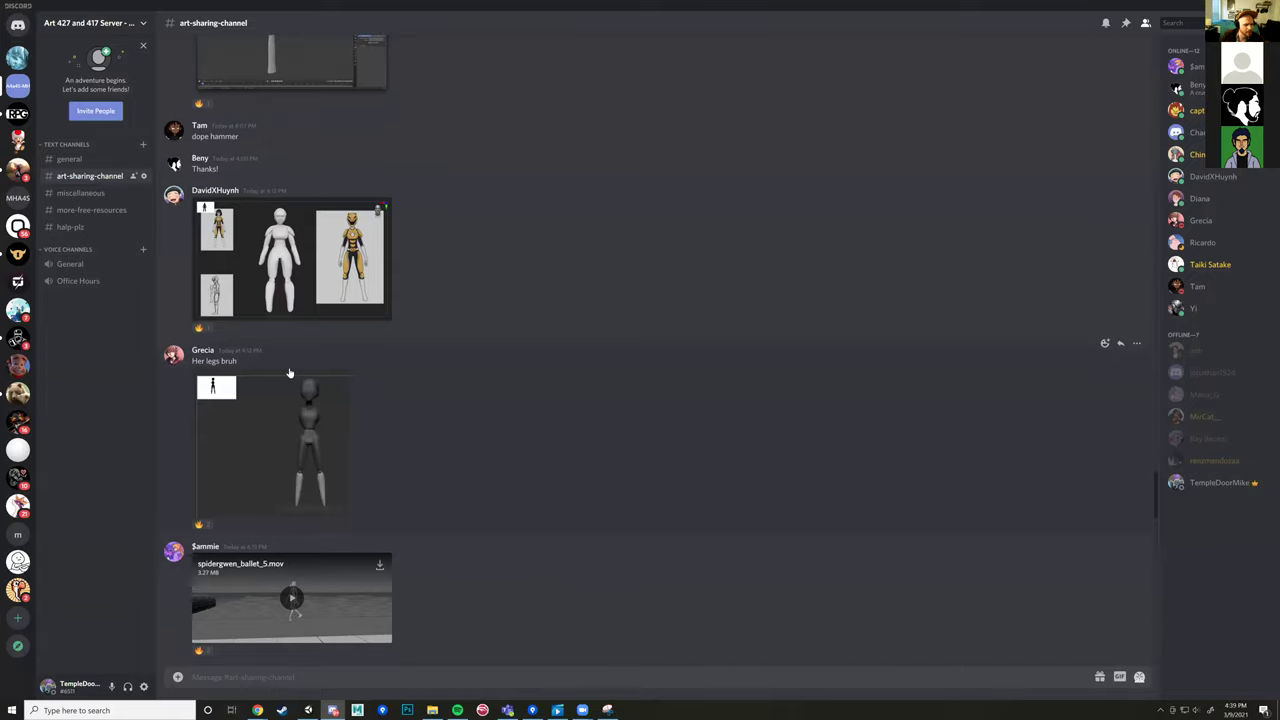
click(265, 394)
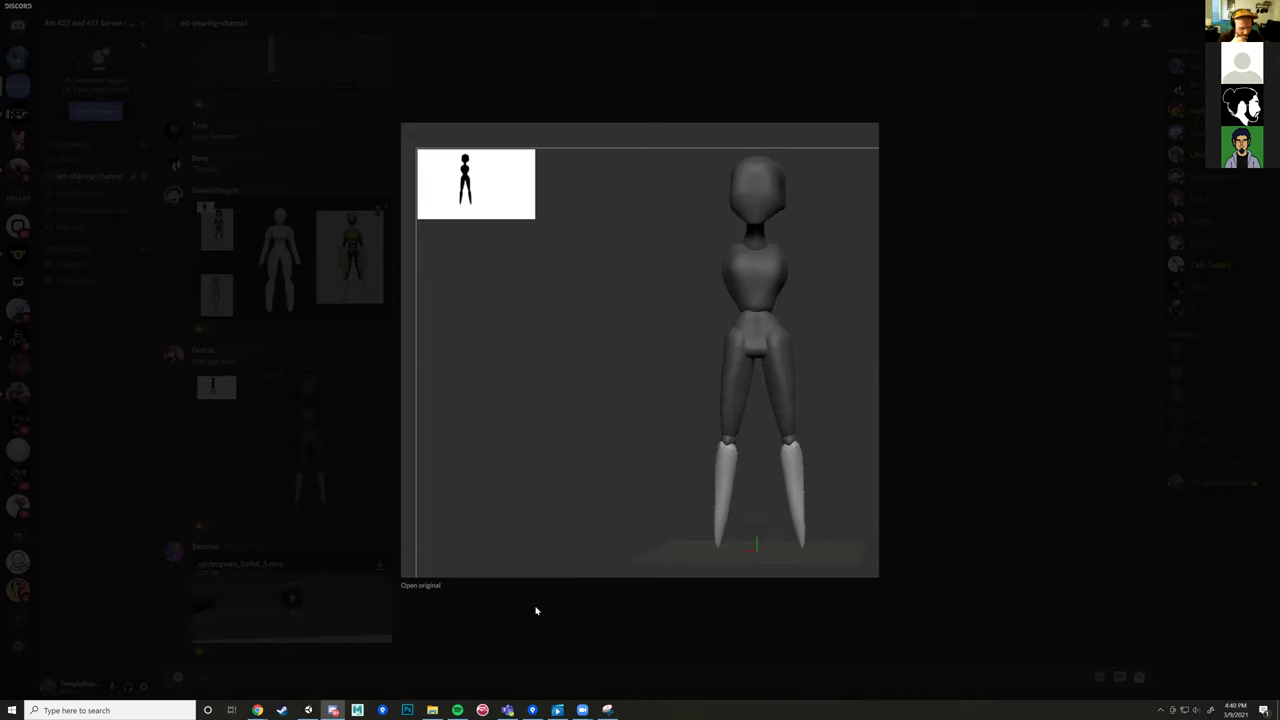
click(494, 637)
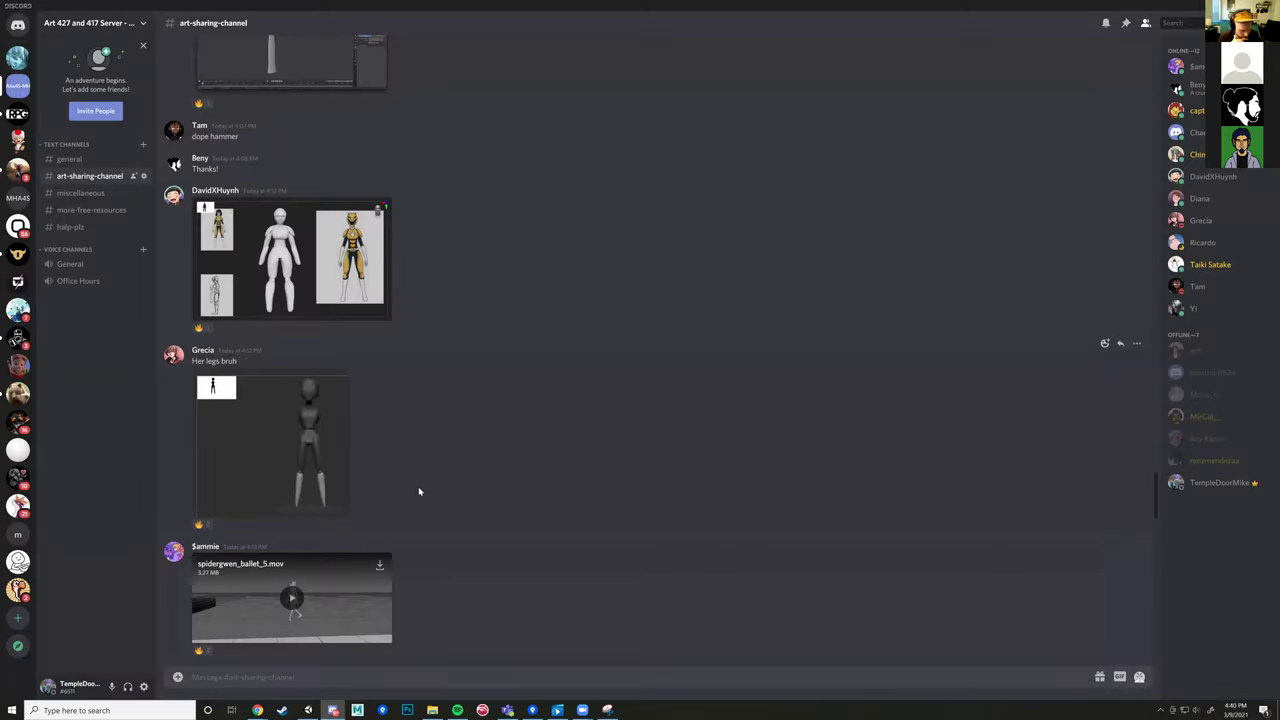
click(255, 443)
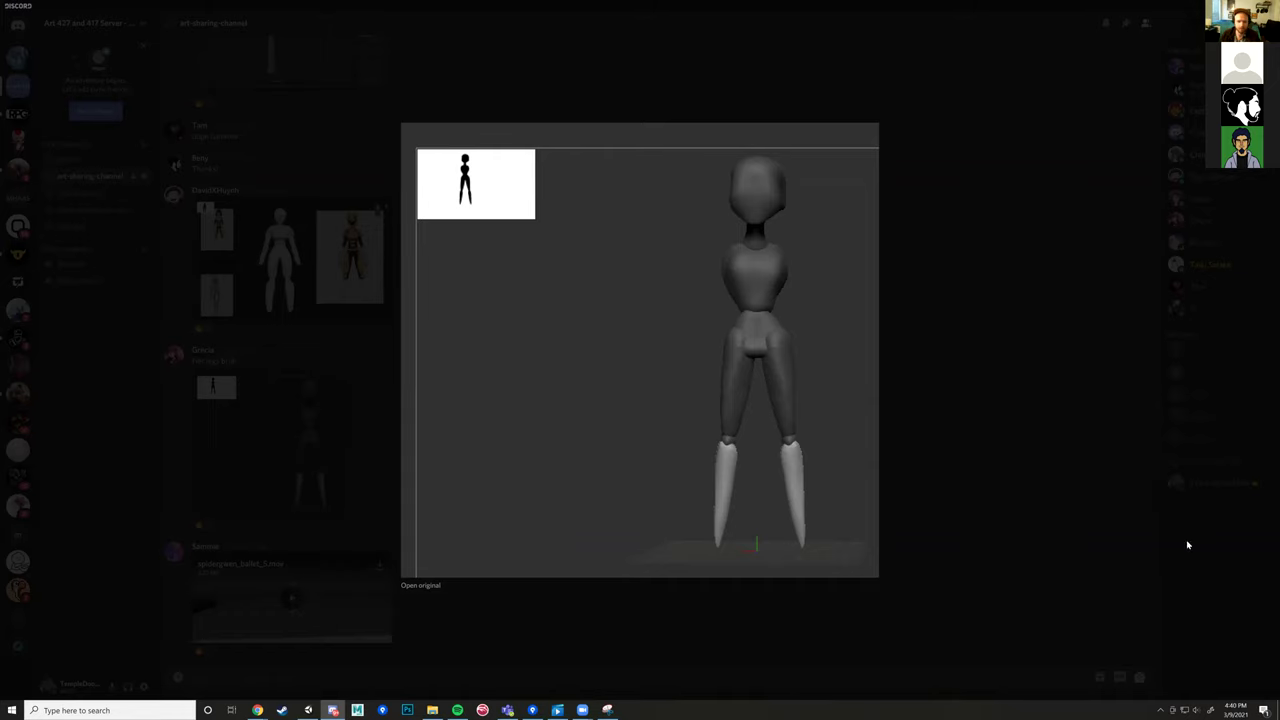
click(1065, 477)
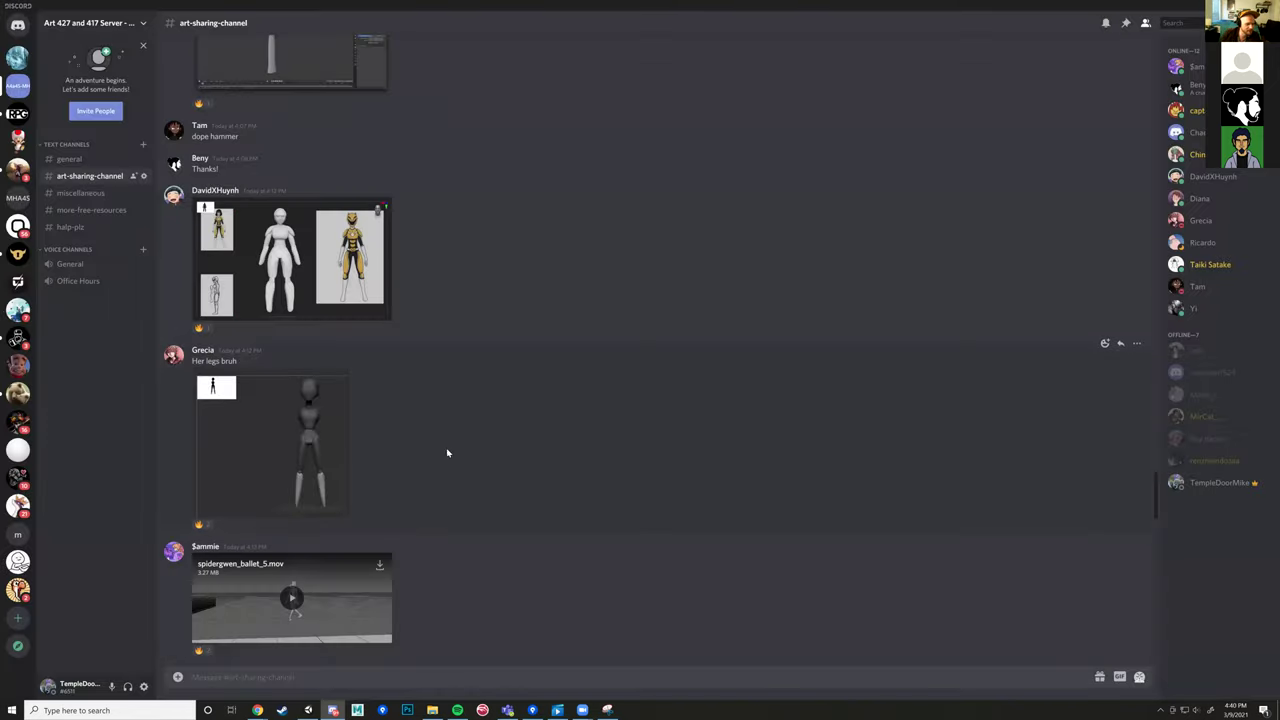
scroll(447, 453, down, 2)
scroll(474, 258, up, 2)
click(258, 421)
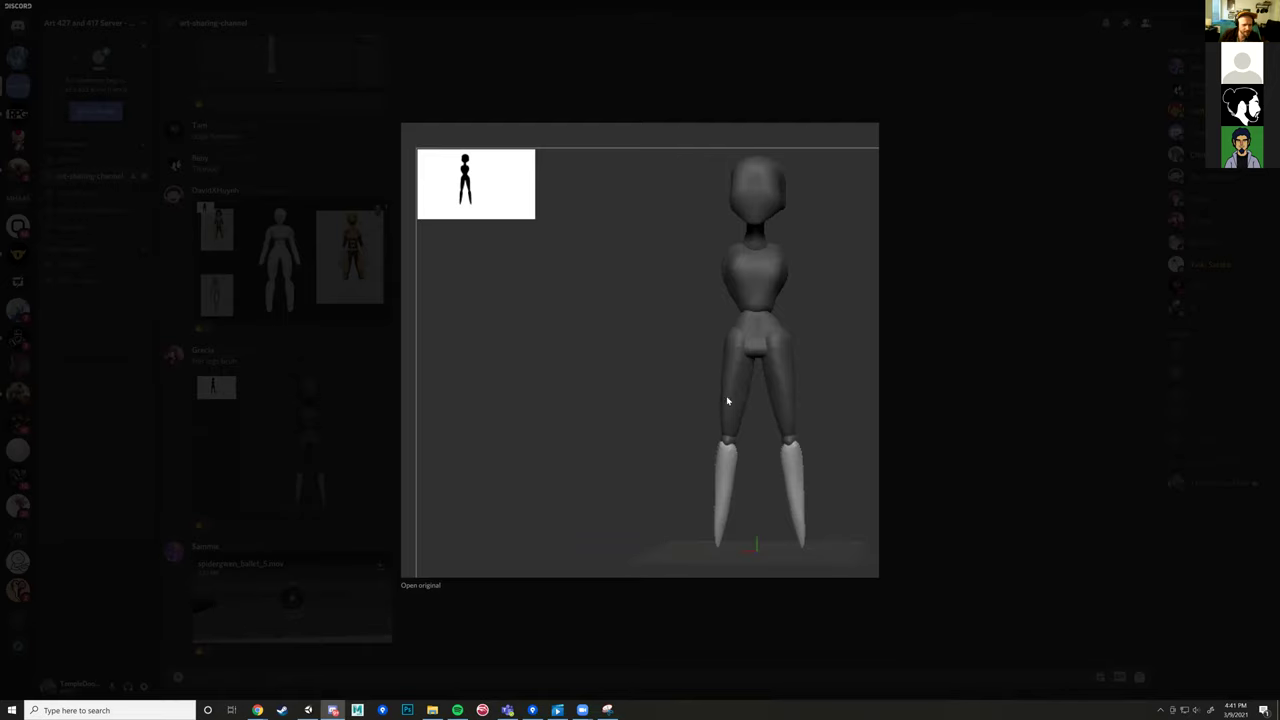
click(983, 485)
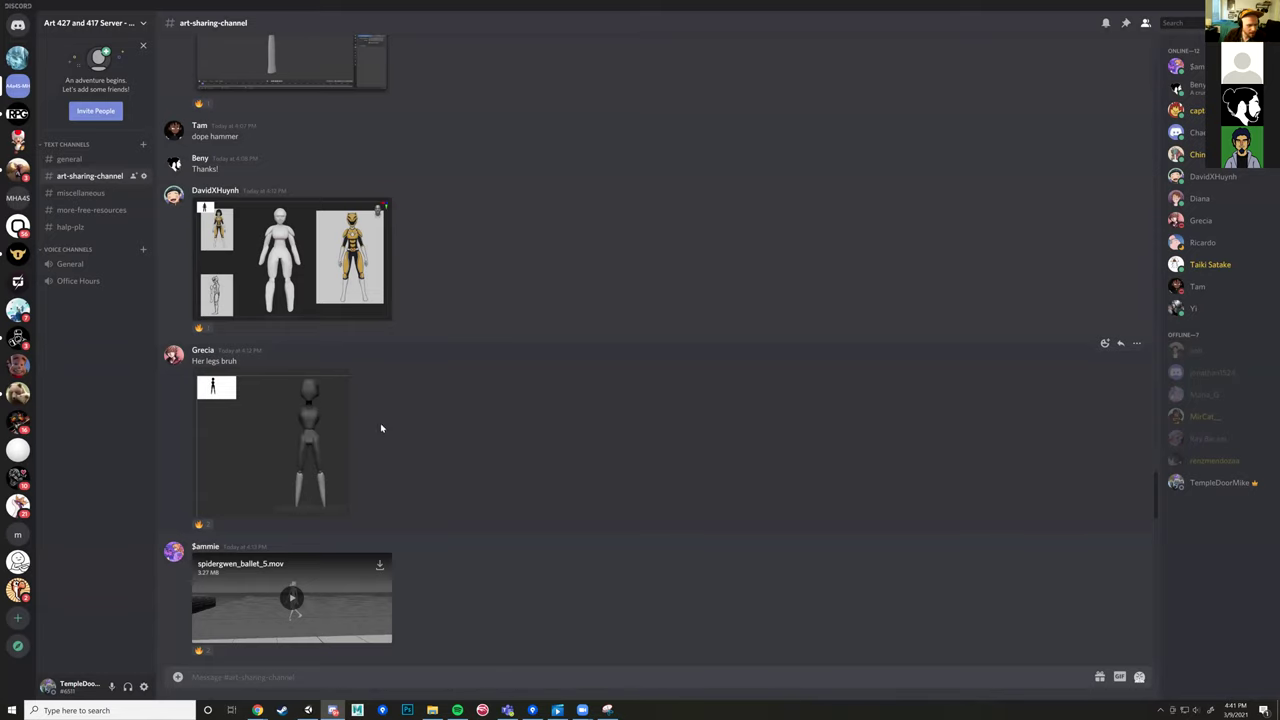
Step: Play the spidergwen_ballet_5.mov animation from the next post in full screen
scroll(381, 428, down, 3)
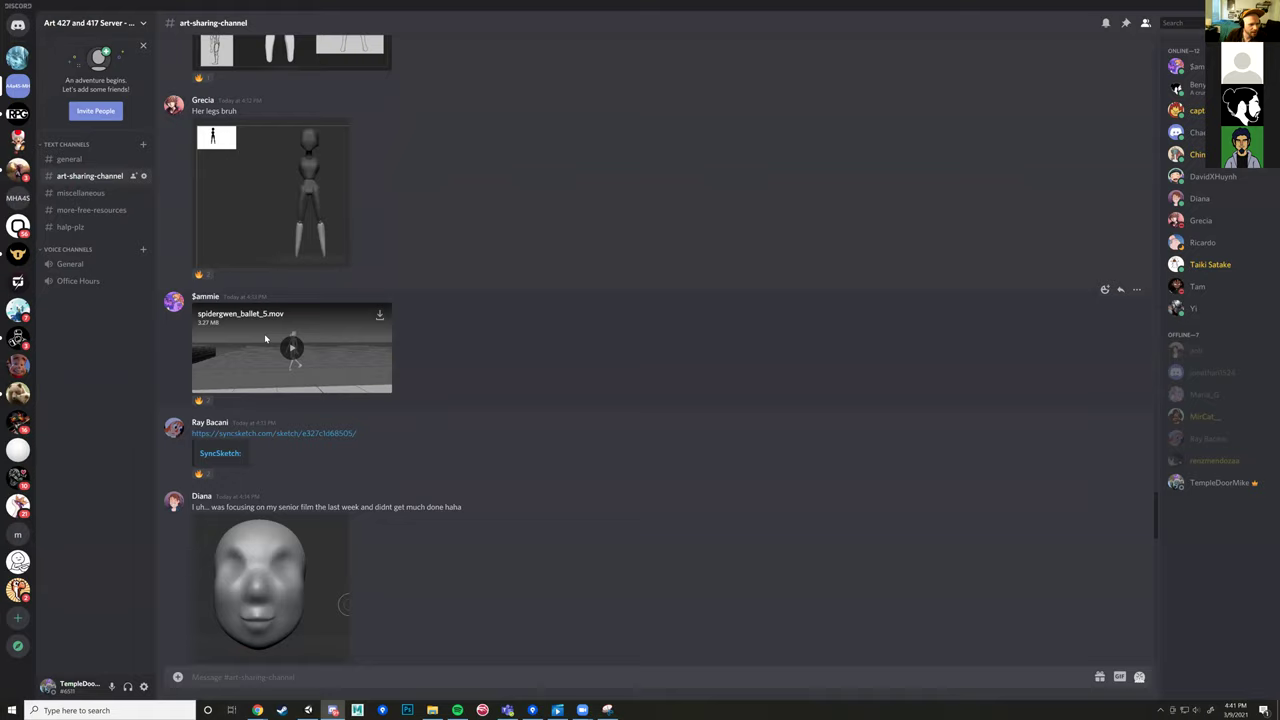
click(292, 349)
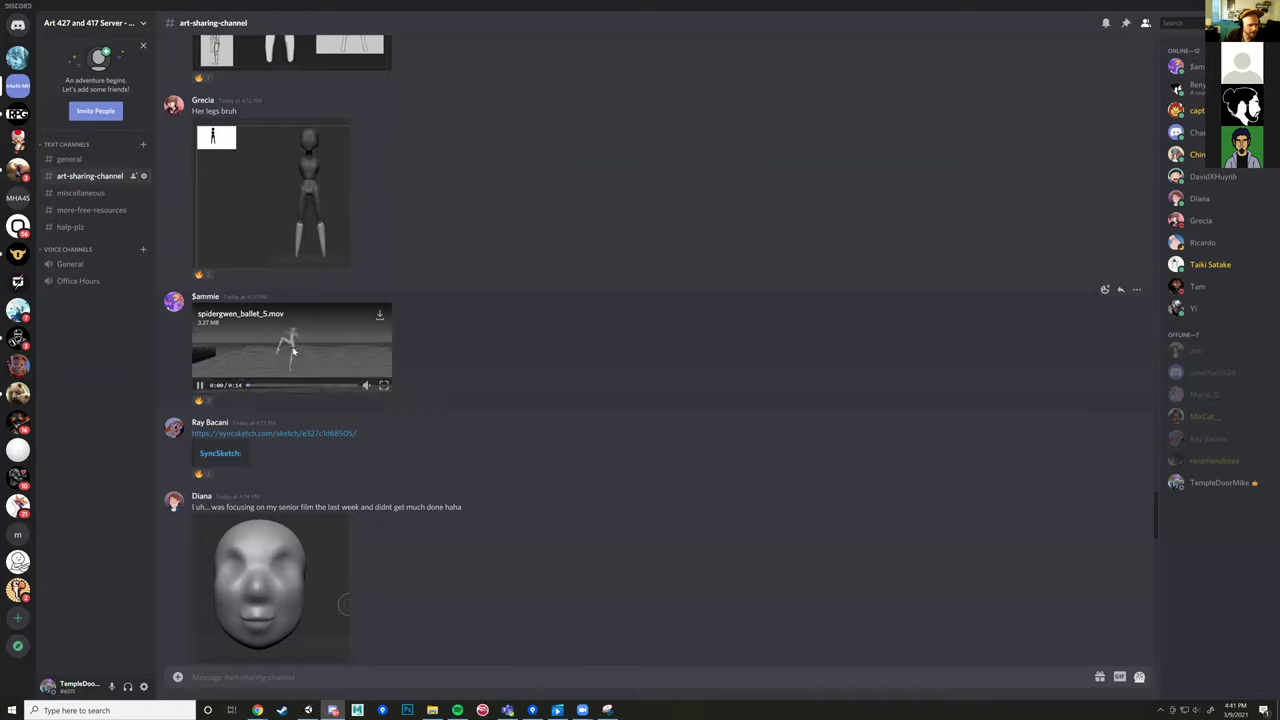
click(383, 387)
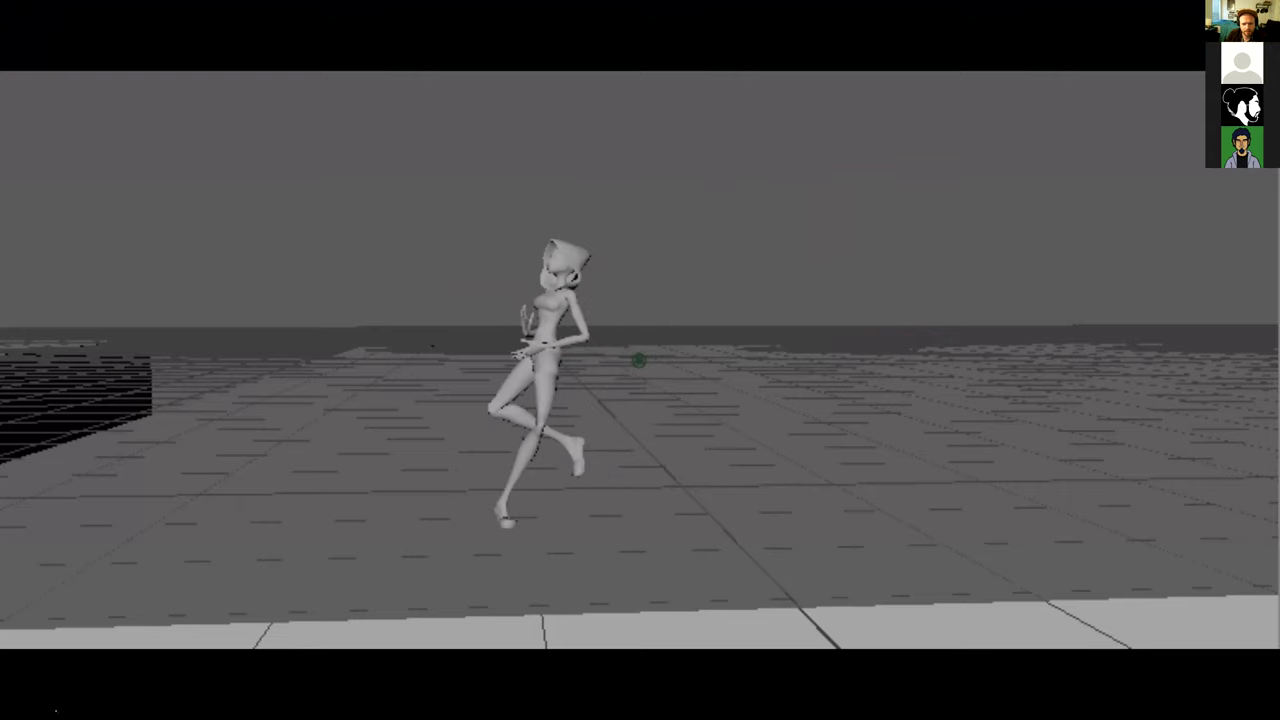
Step: Replay the ballet animation from the start and scrub back and forth through it to the walking pose with outstretched arms near 0:12
mouse_move(55, 711)
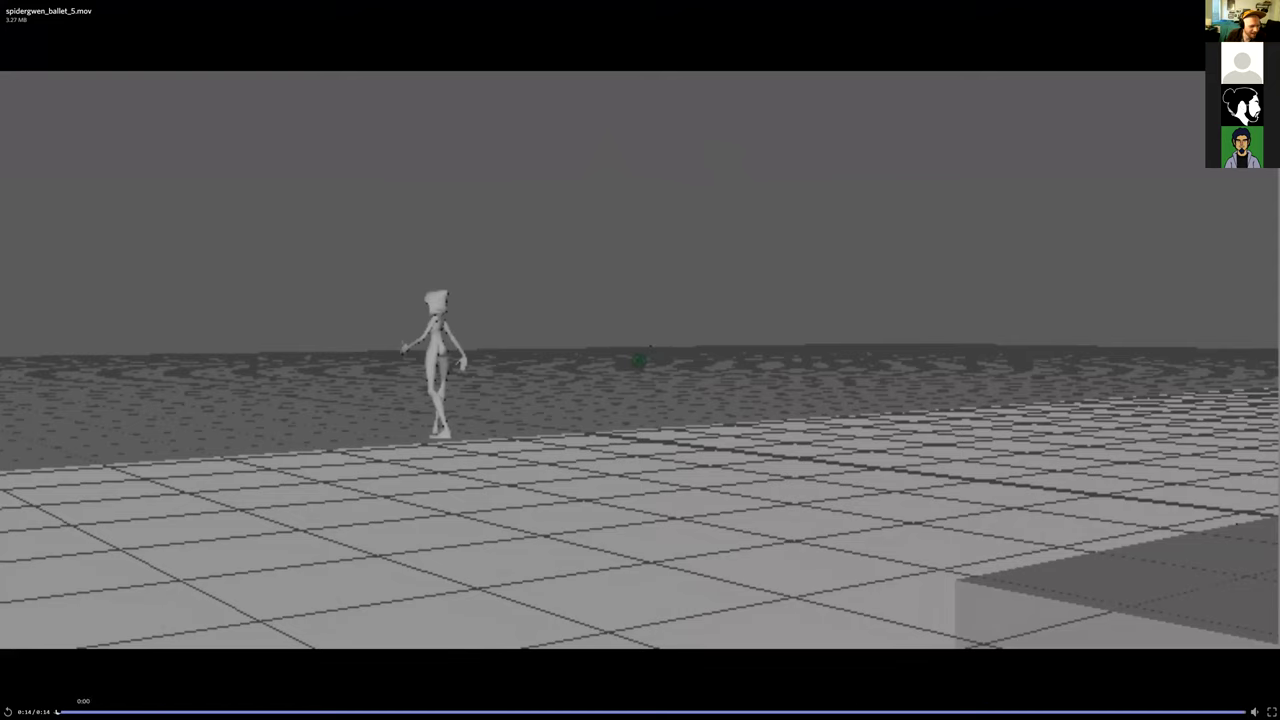
click(56, 711)
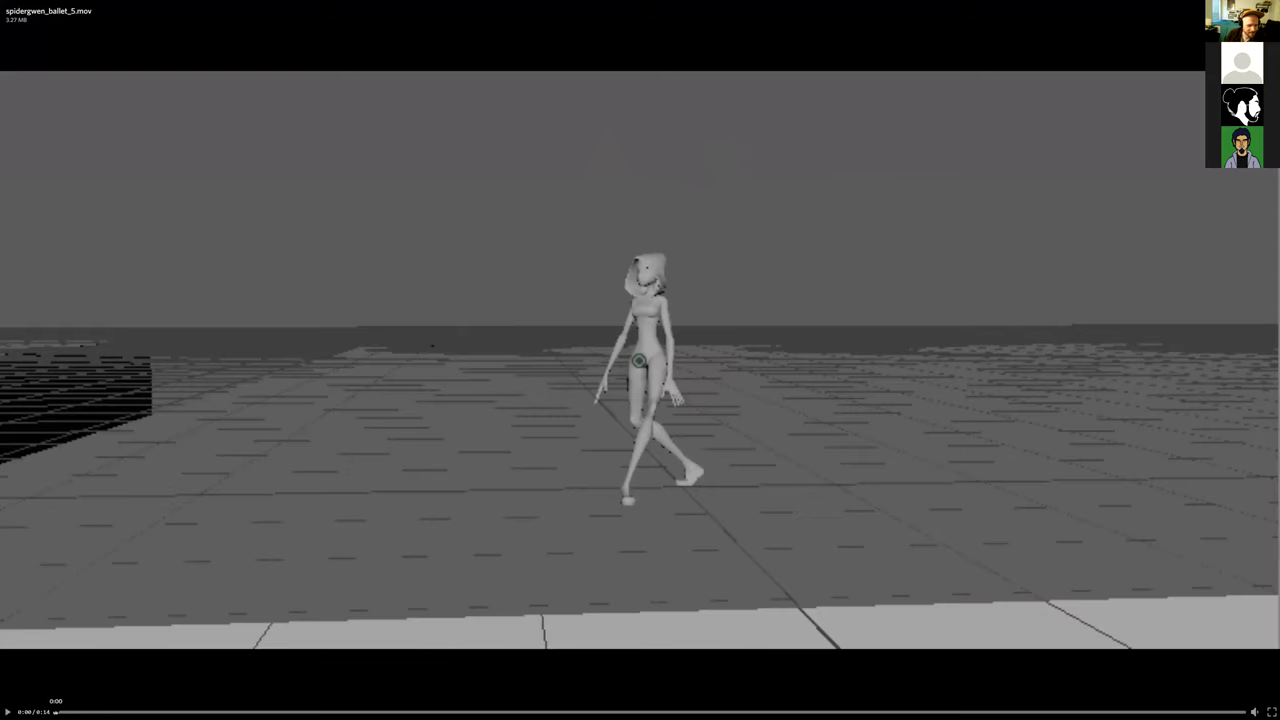
click(8, 711)
drag(98, 712, 650, 712)
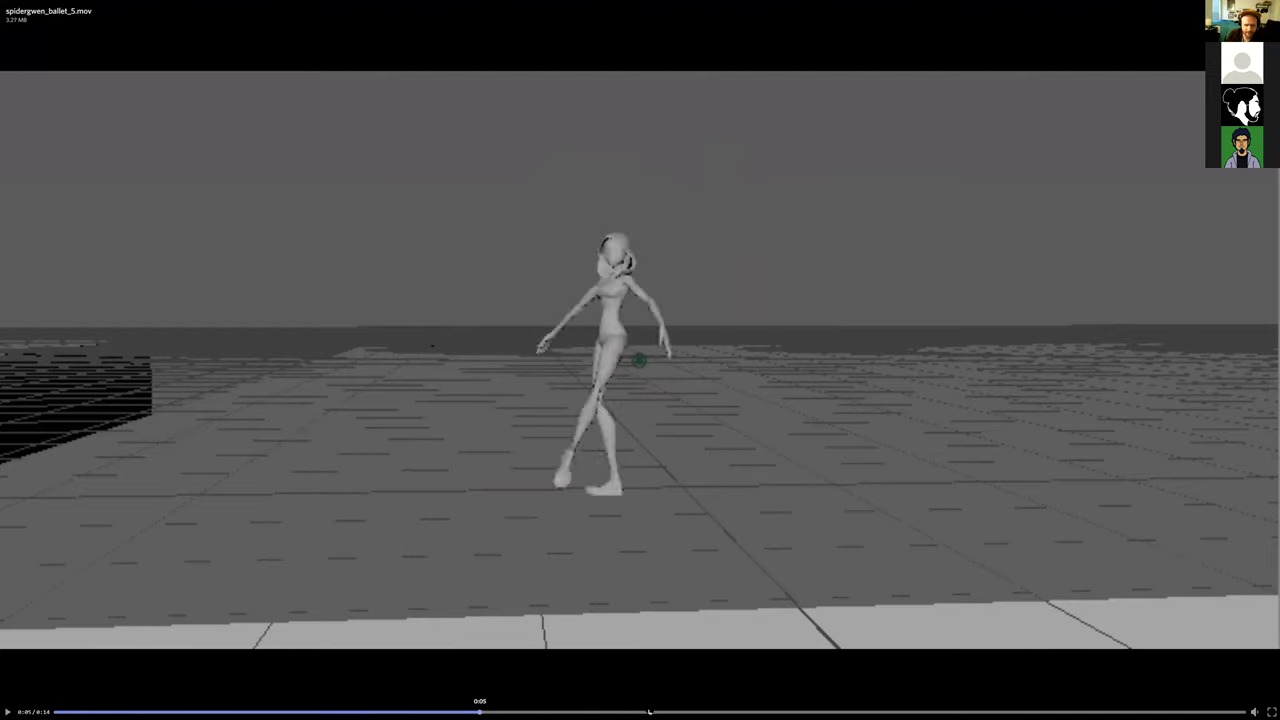
click(1045, 711)
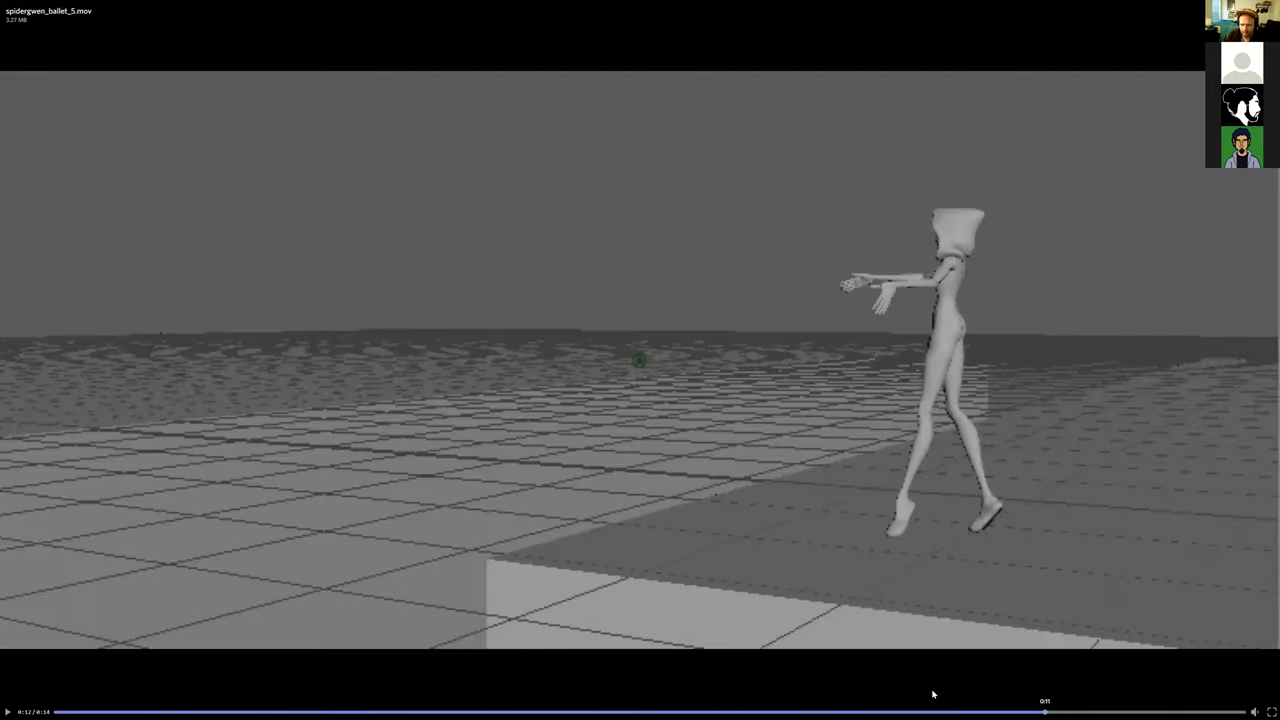
drag(858, 711, 55, 708)
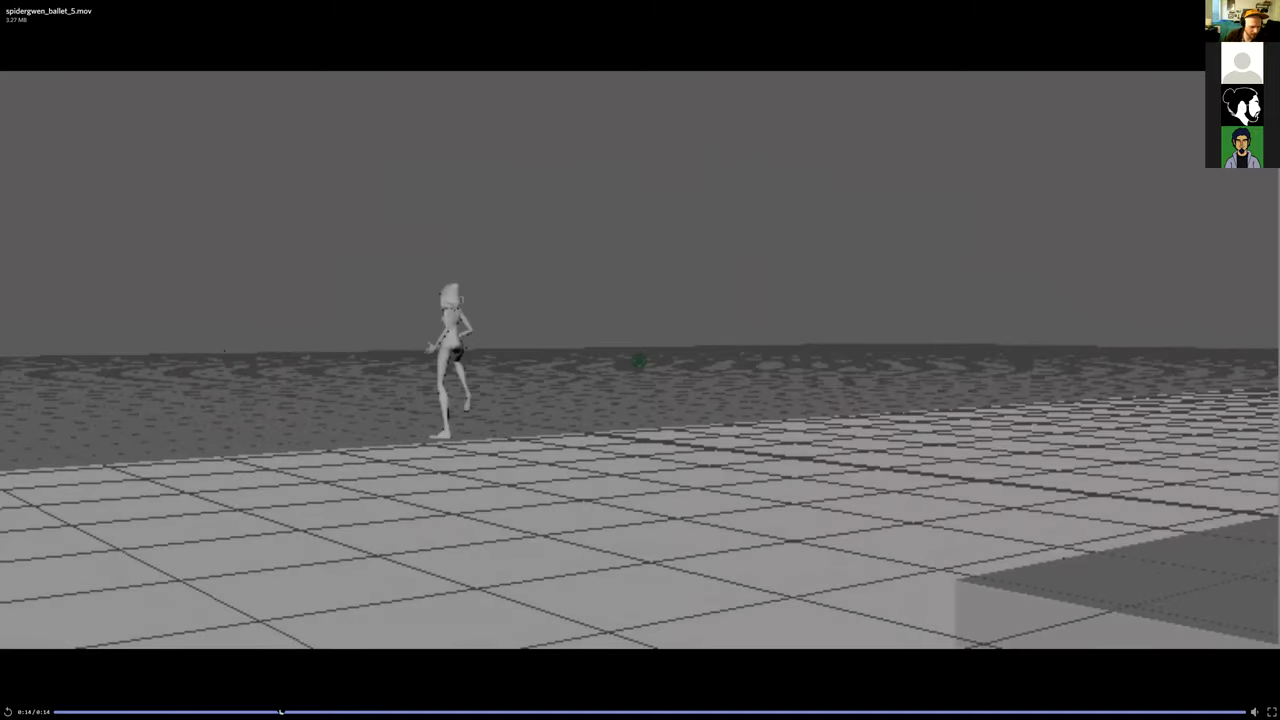
drag(210, 711, 1089, 711)
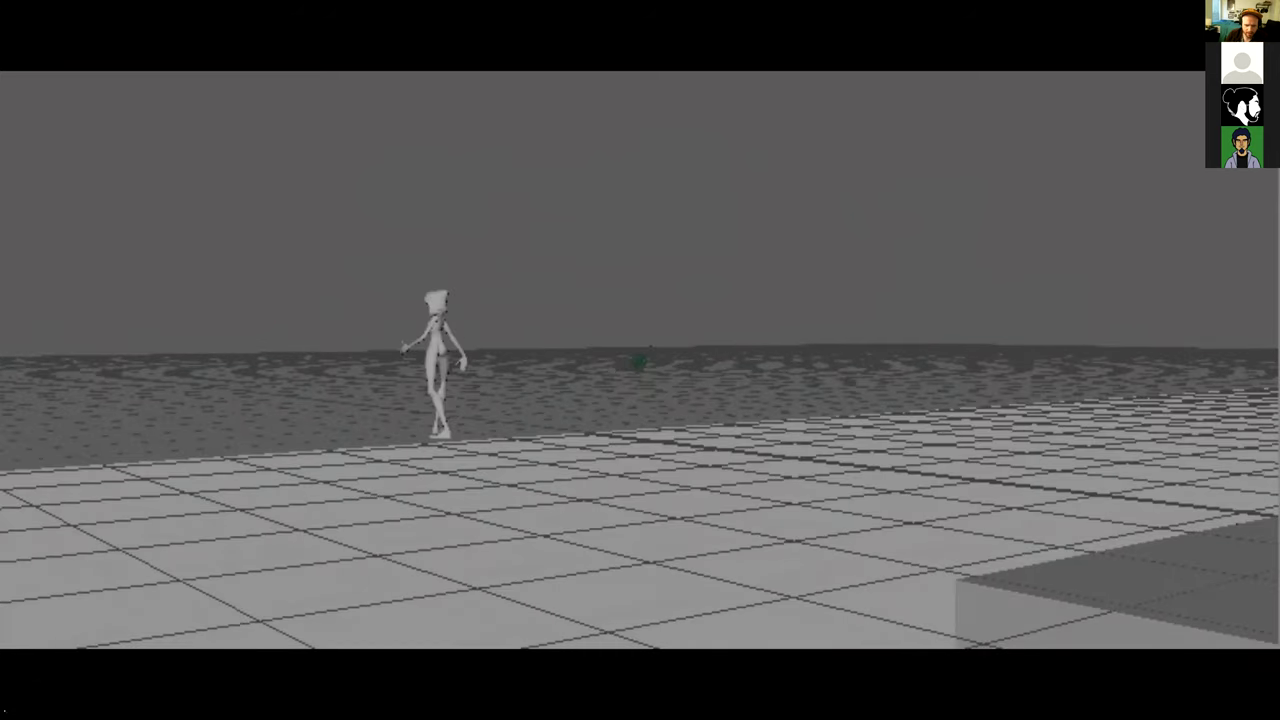
drag(1224, 711, 1062, 697)
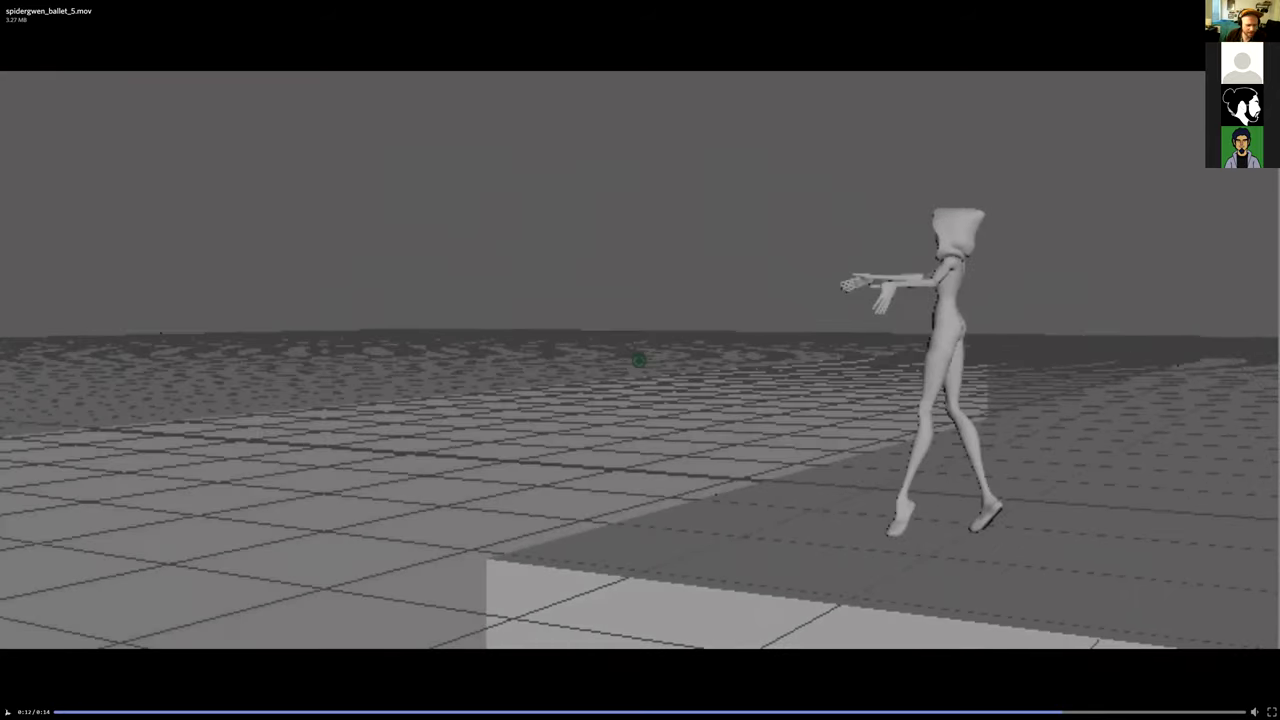
Step: Replay the animation's ending and find the mid-air split of the final leap at 0:13
click(8, 711)
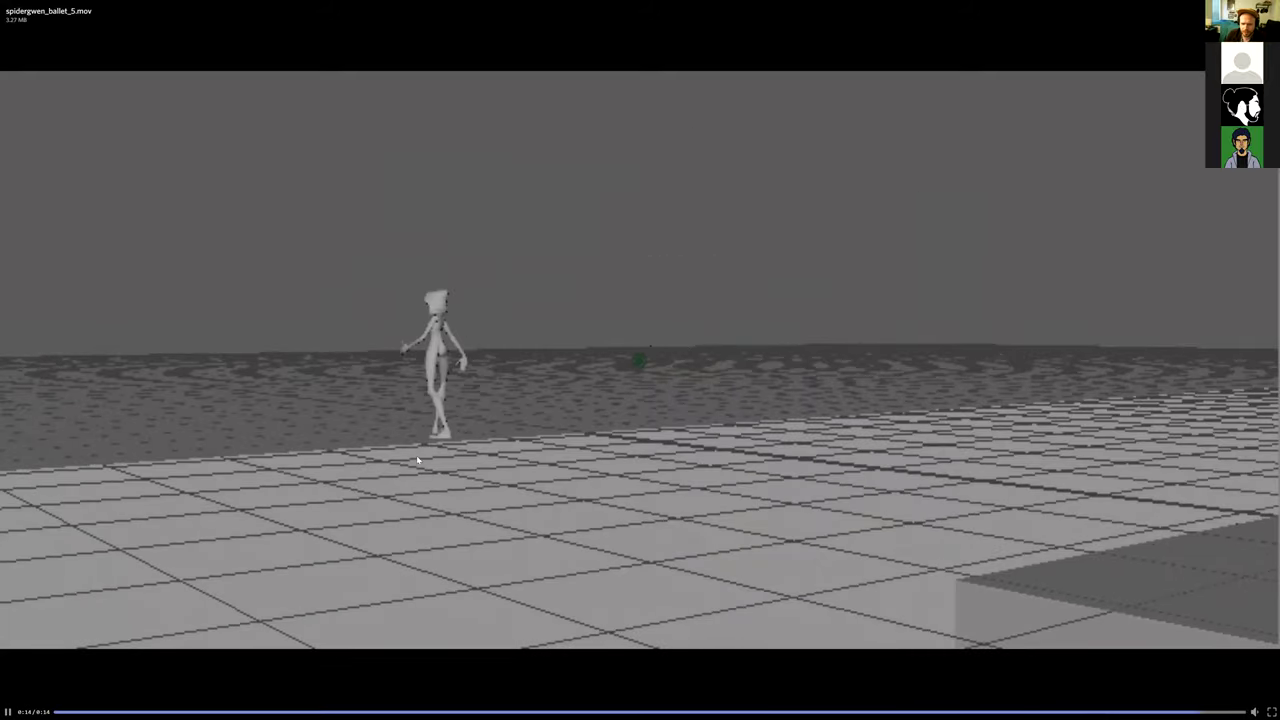
click(8, 711)
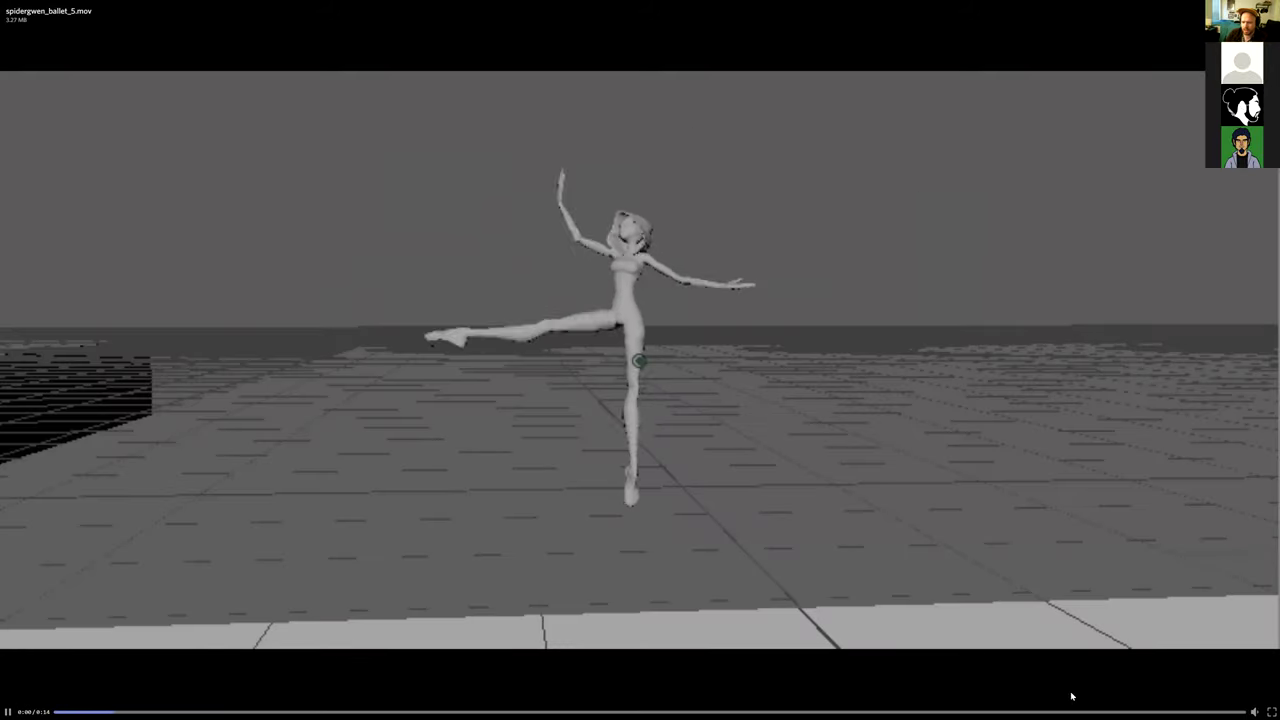
drag(1085, 711, 1023, 711)
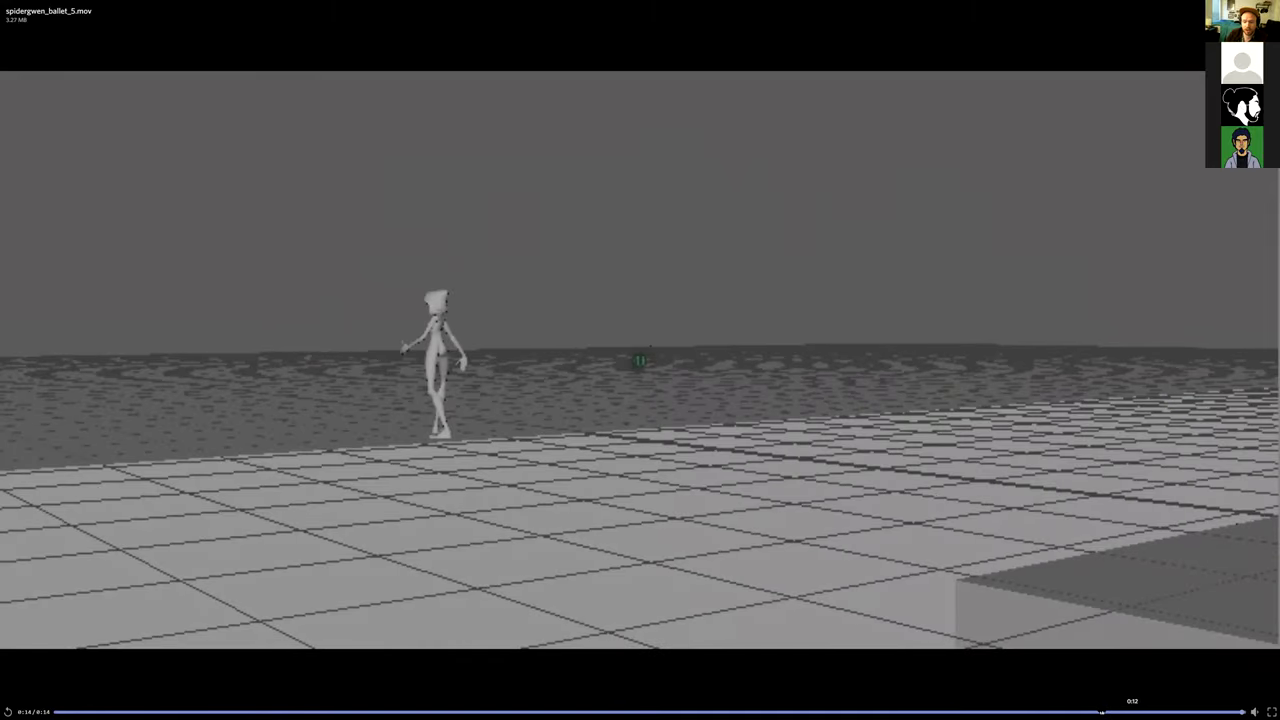
click(1084, 712)
click(609, 582)
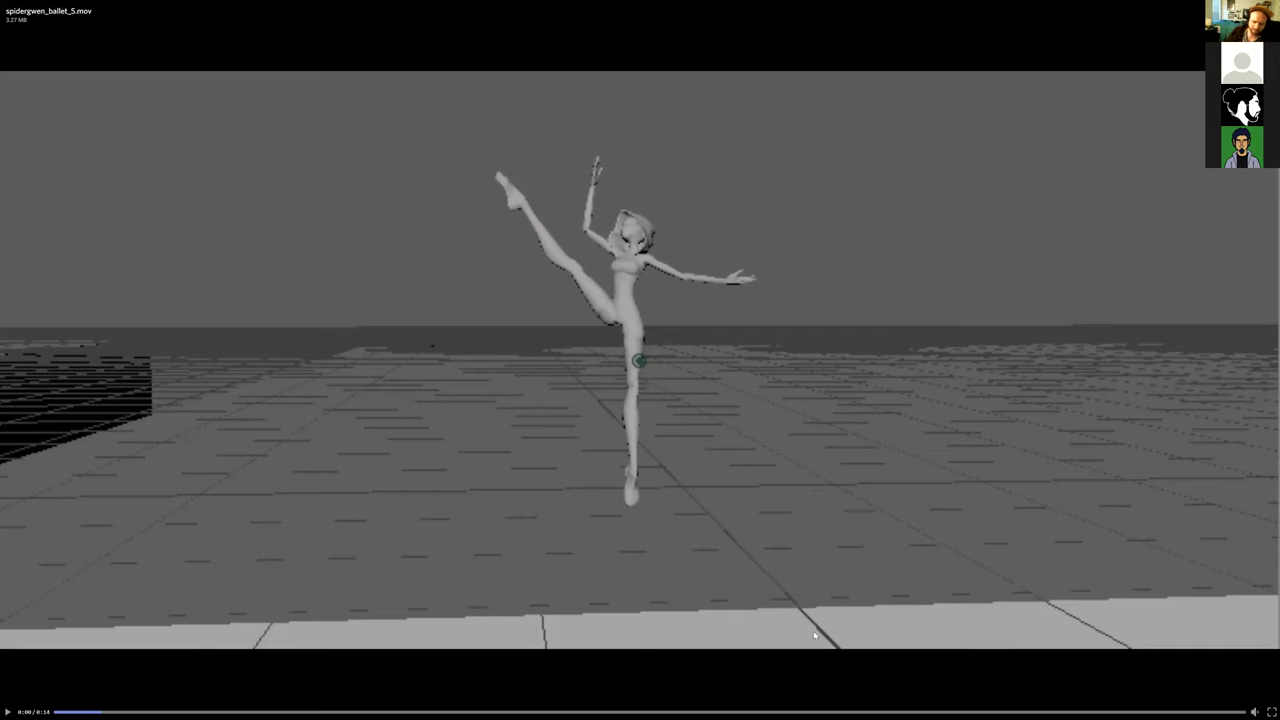
drag(831, 712, 1173, 703)
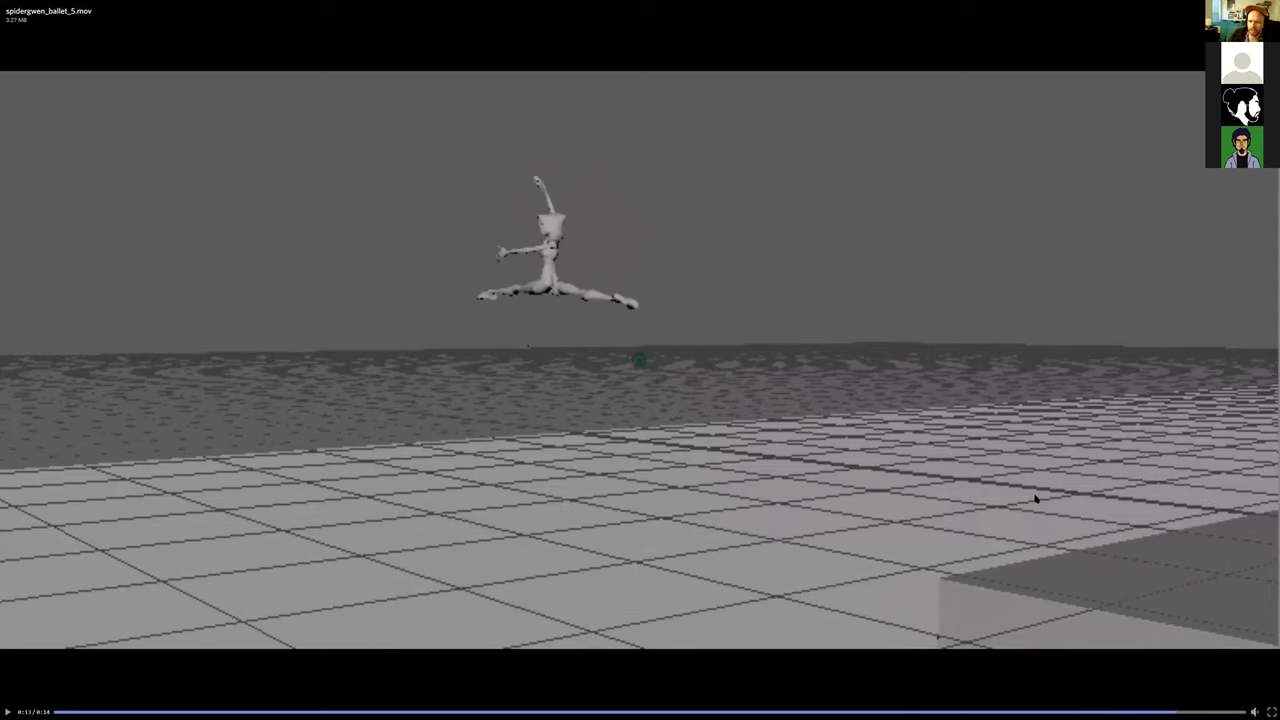
Step: Play the opening high kicks from the start, pause, and scrub forward through the middle section to about 0:10
drag(1173, 711, 86, 711)
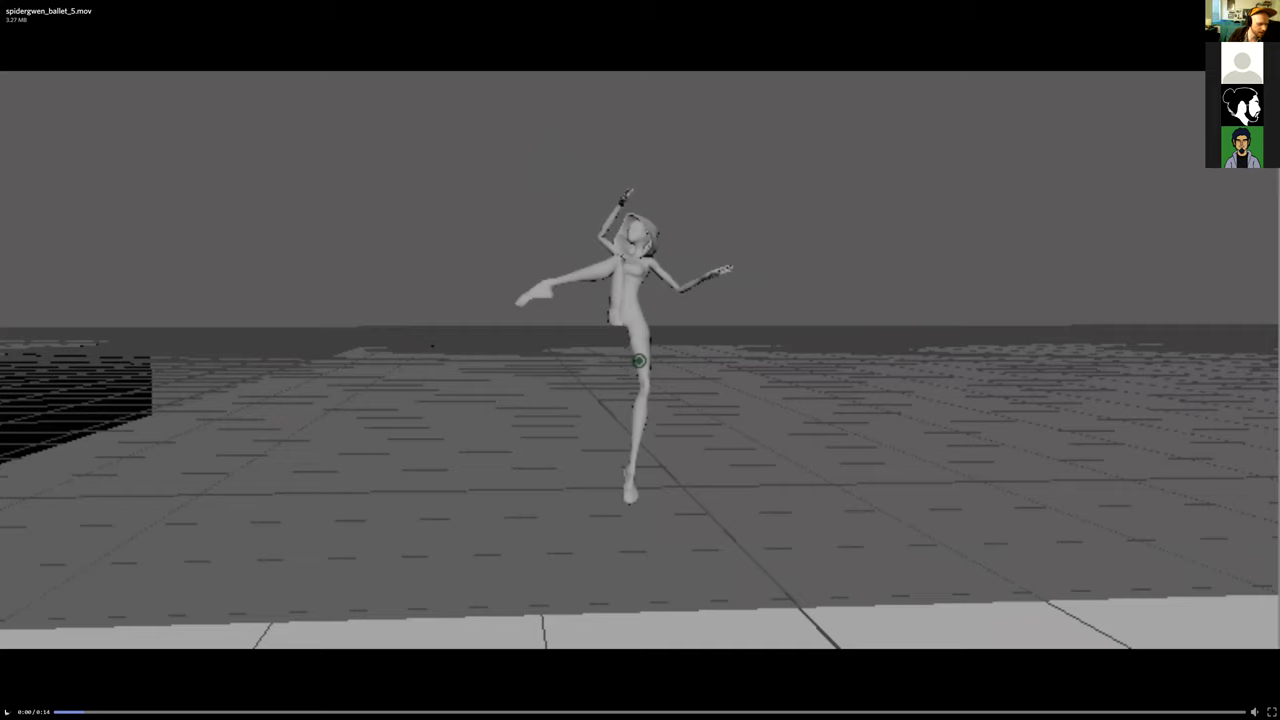
click(7, 711)
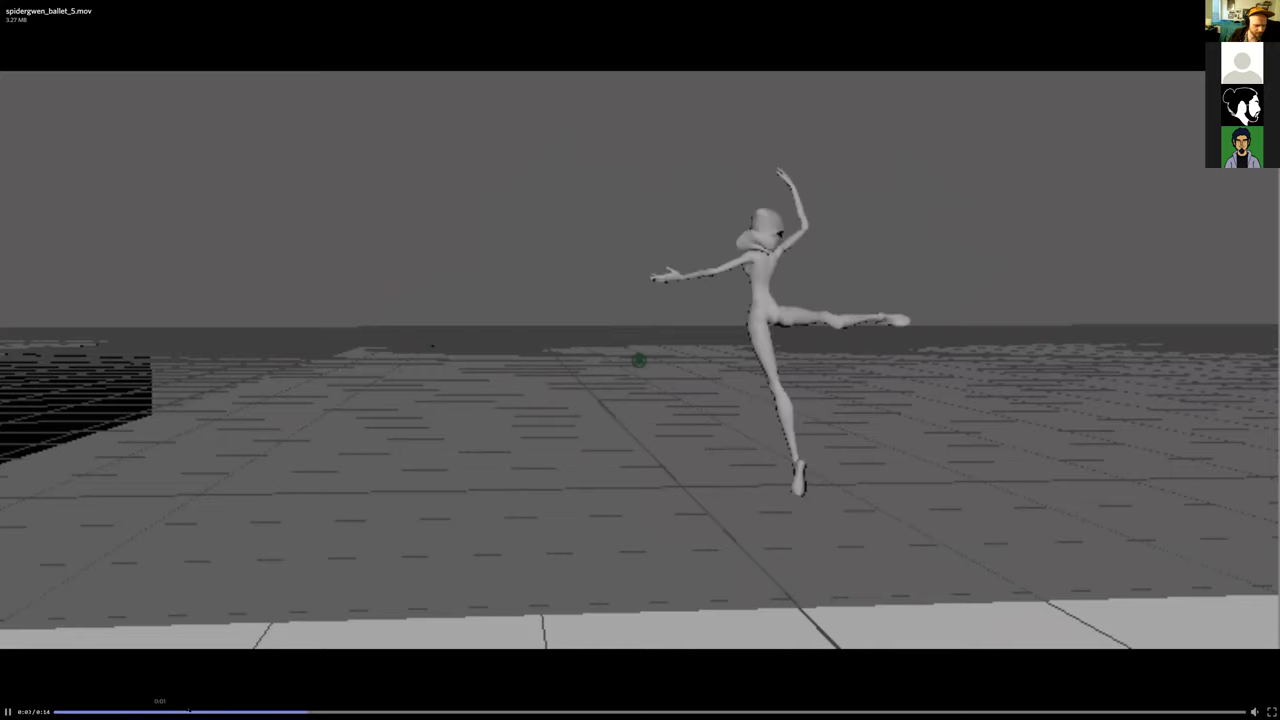
key(space)
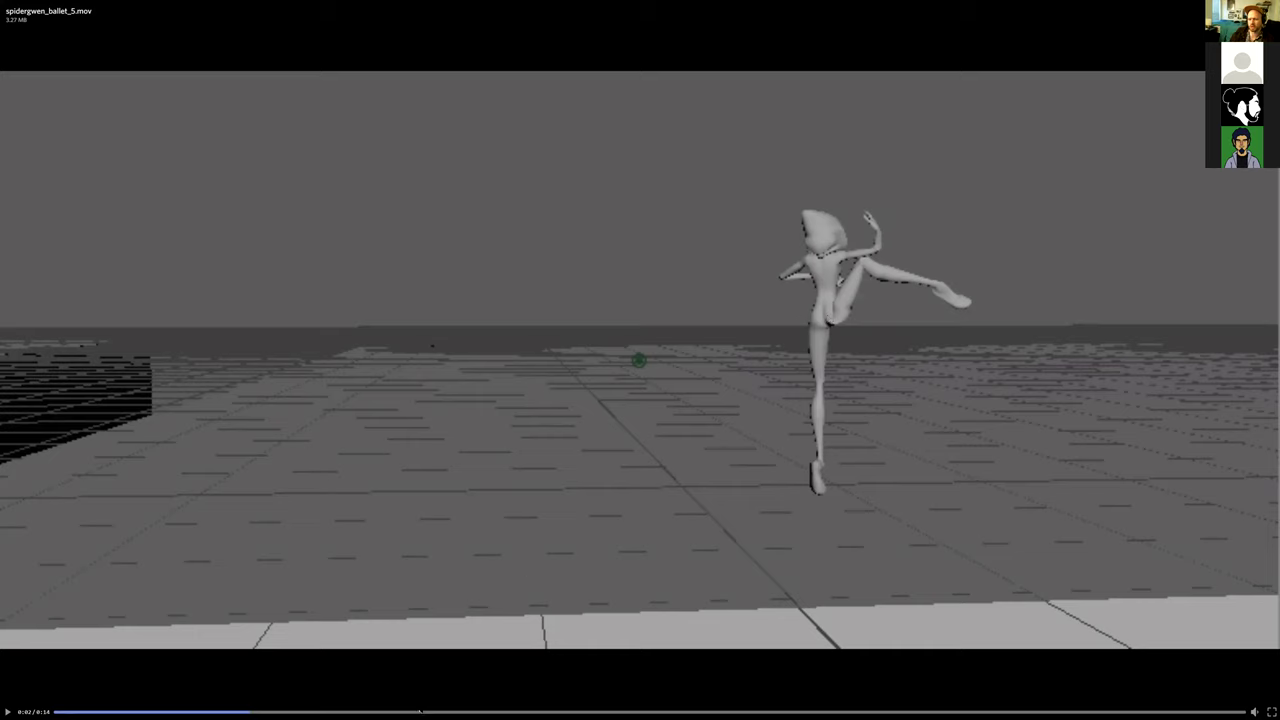
drag(251, 712, 572, 711)
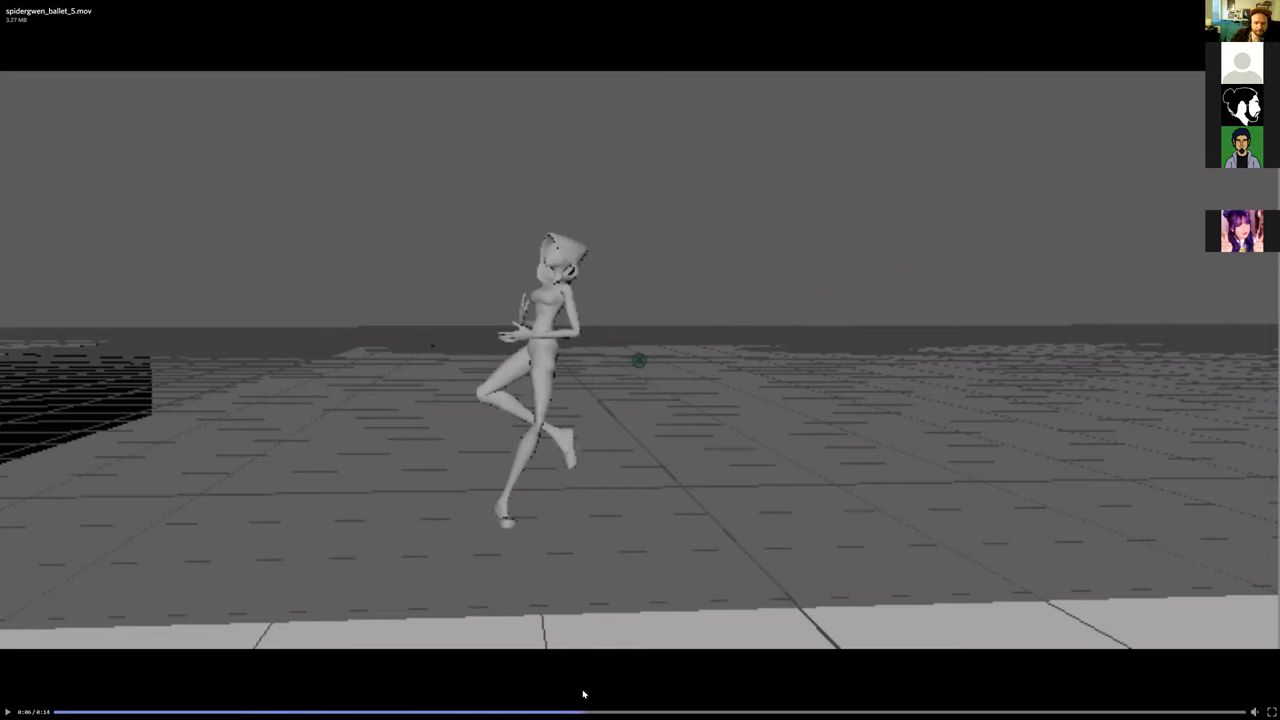
click(585, 711)
drag(584, 712, 895, 711)
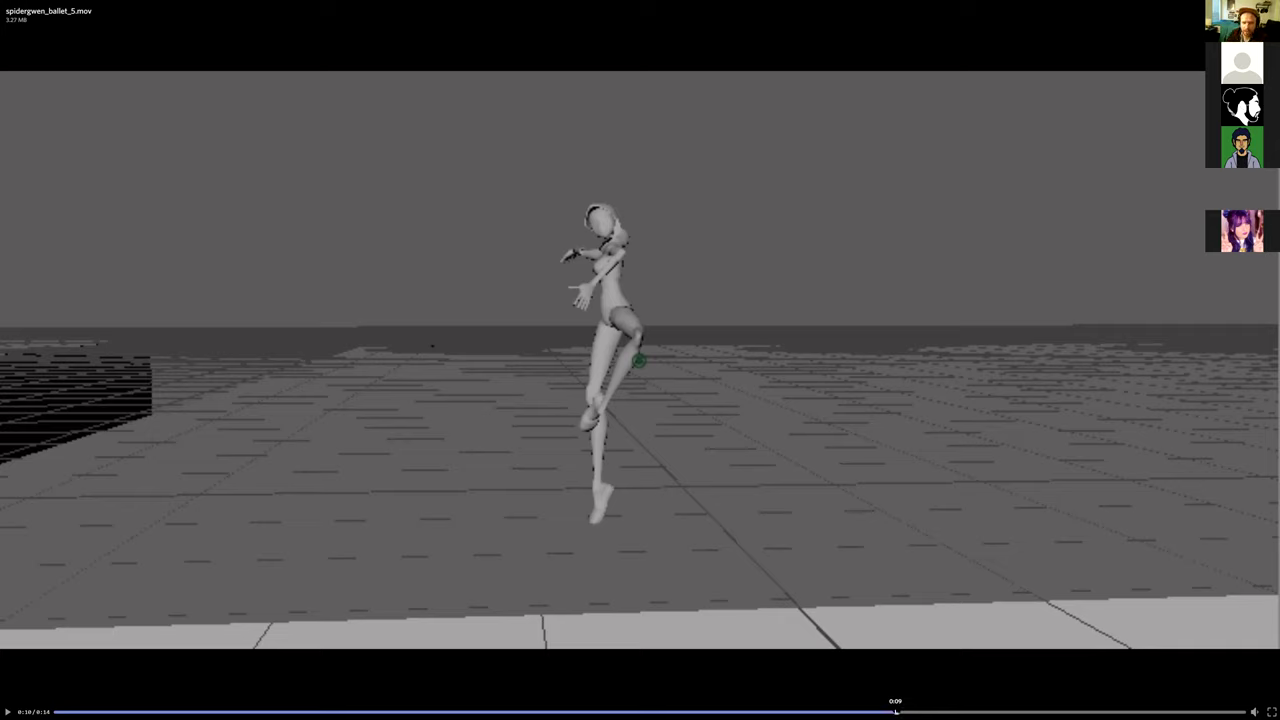
Step: Examine the raised-knee turn near 0:10 by scrubbing over its frames repeatedly, and play on to the end
click(888, 711)
mouse_move(887, 709)
mouse_down()
mouse_move(913, 711)
mouse_move(884, 711)
mouse_move(899, 711)
mouse_up()
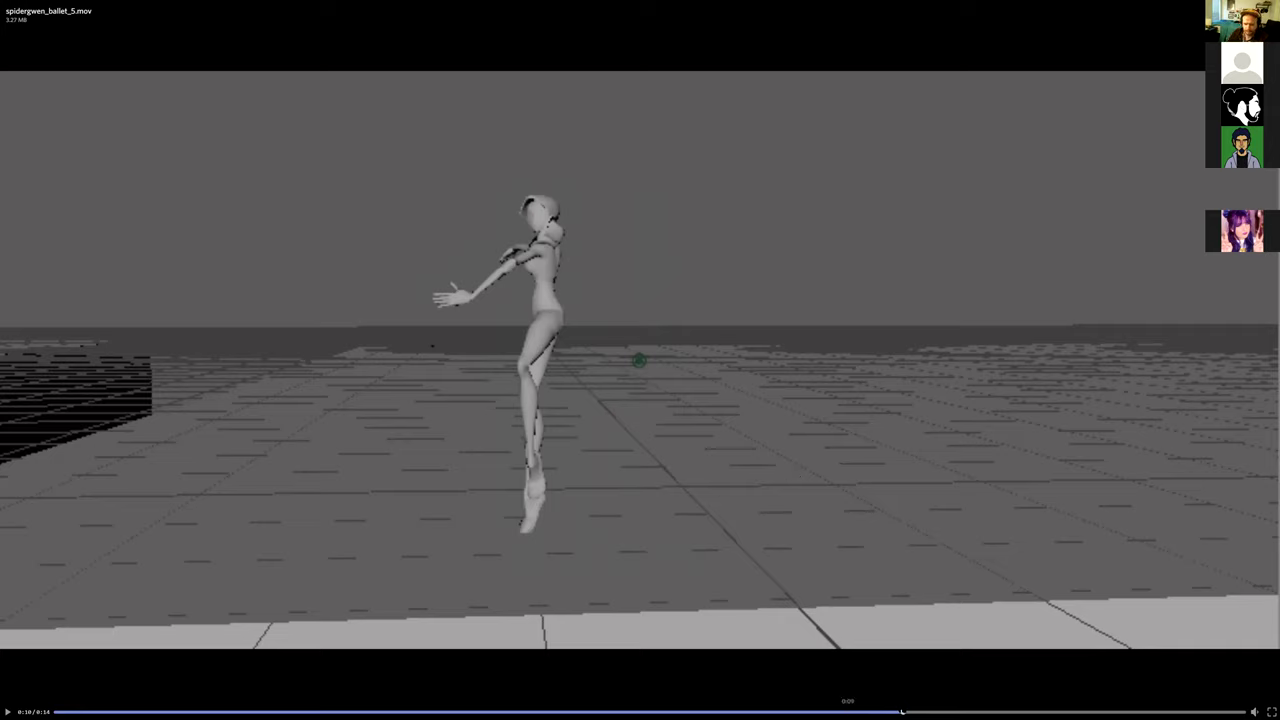
click(894, 711)
click(893, 711)
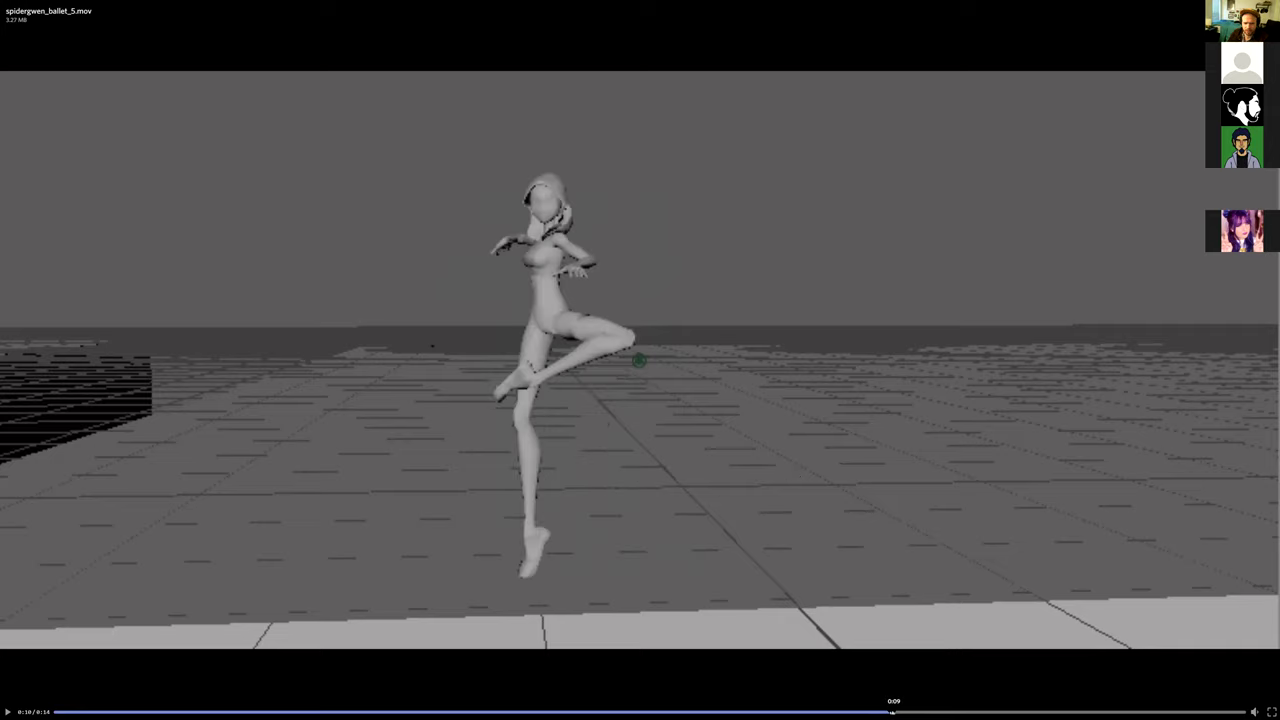
click(895, 711)
drag(894, 712, 894, 712)
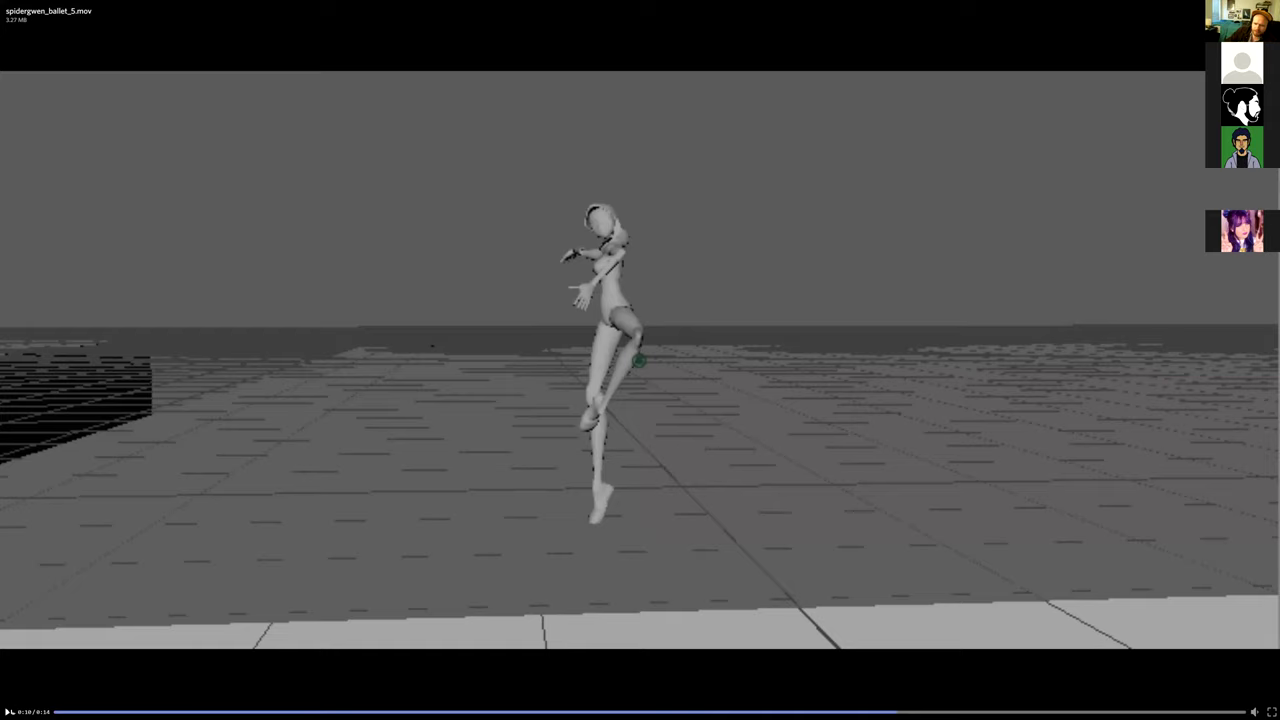
click(9, 711)
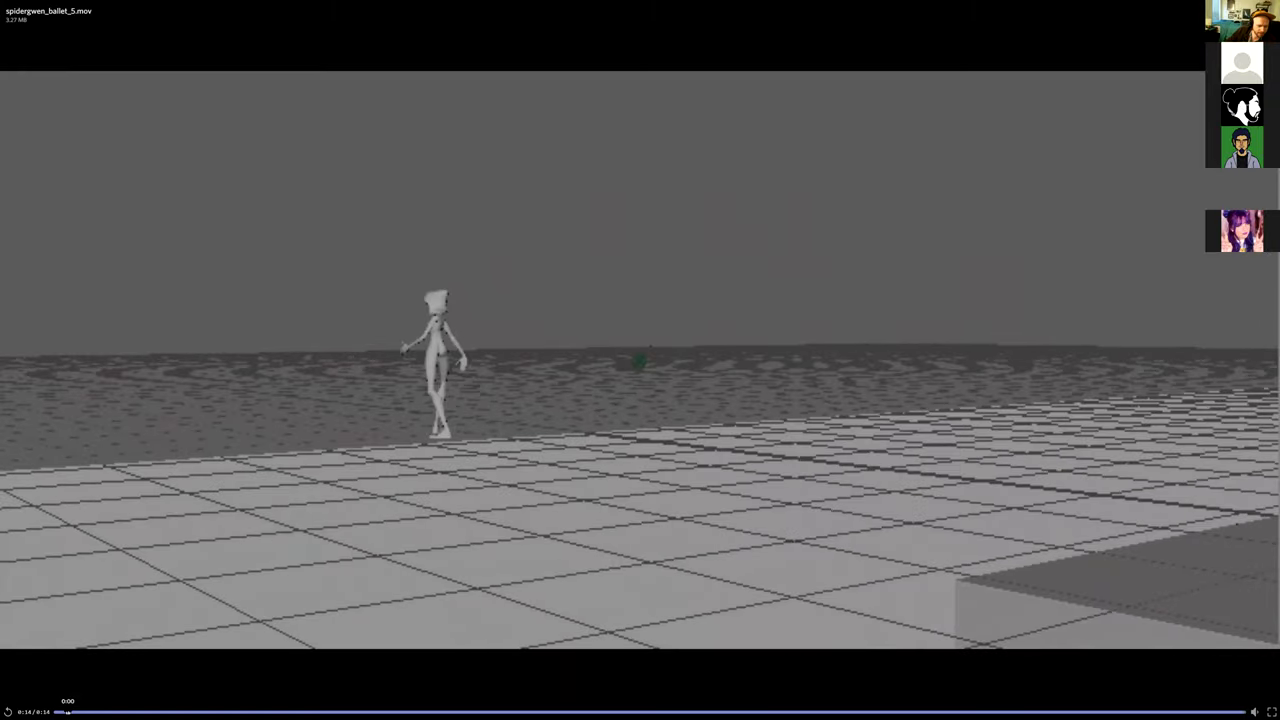
Step: Examine the opening leg swings between 0:00 and 0:02 by replaying and scrubbing over them
click(68, 711)
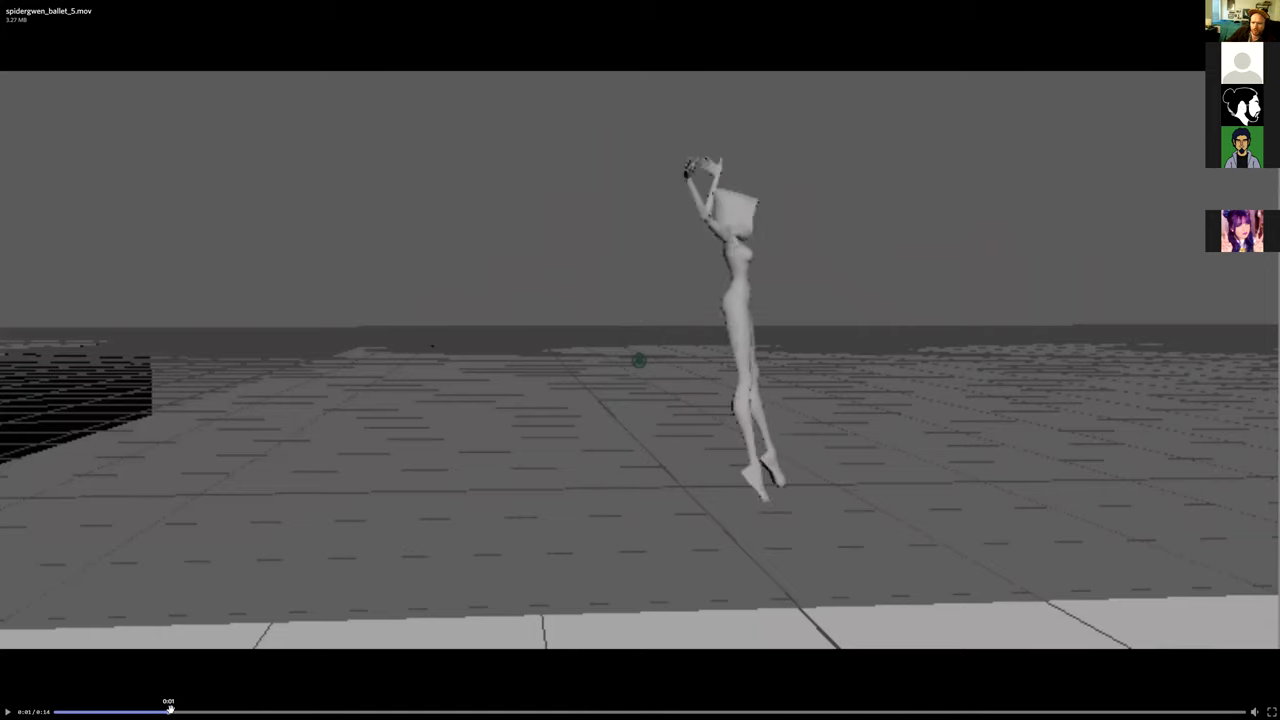
drag(201, 712, 126, 712)
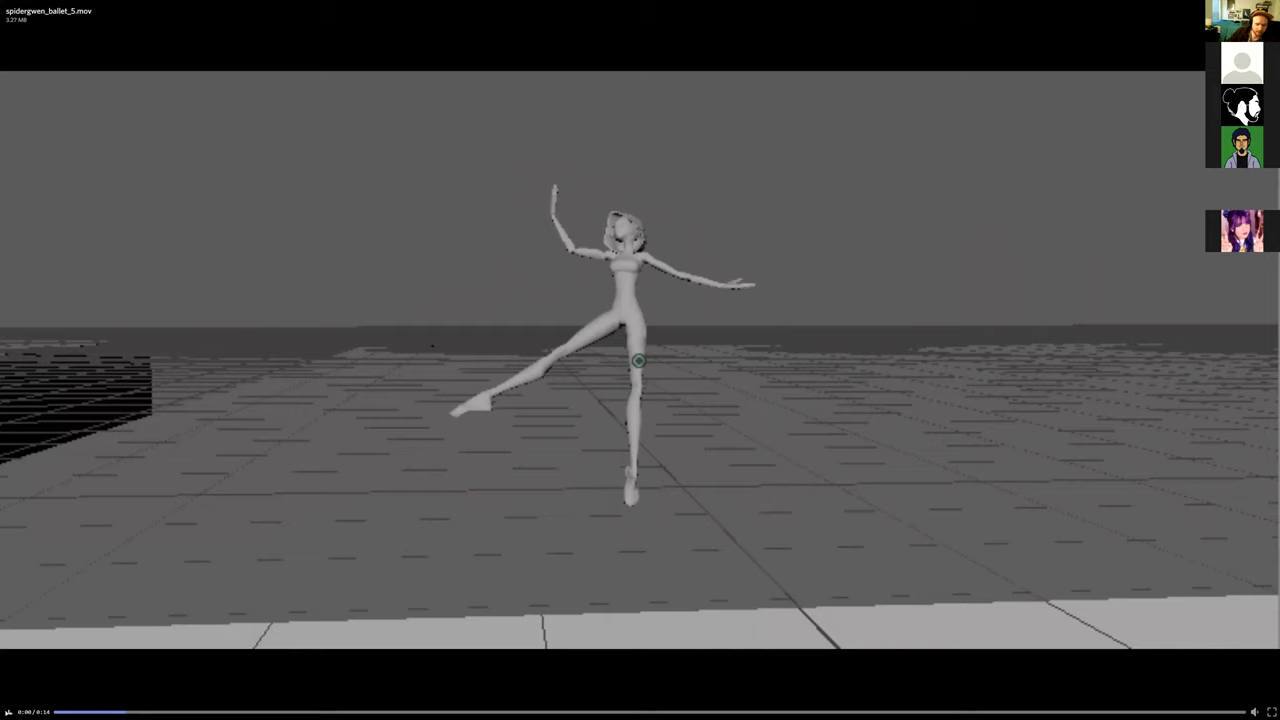
click(8, 711)
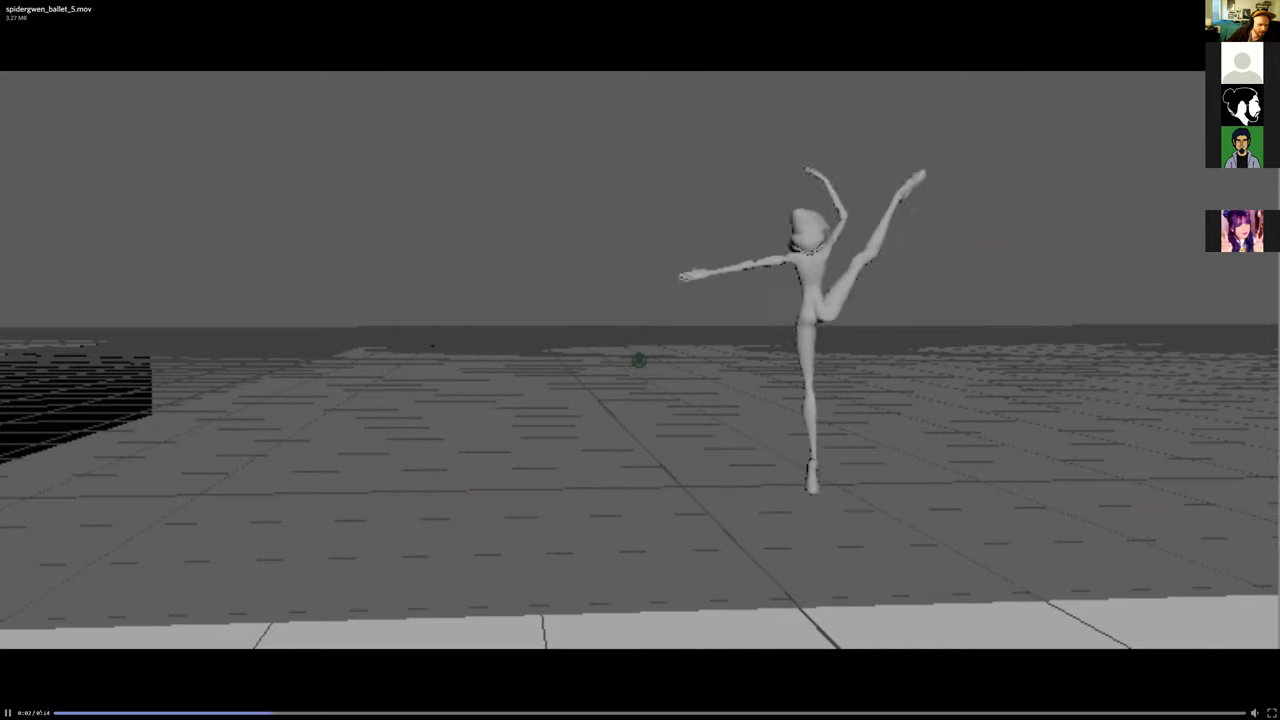
click(60, 711)
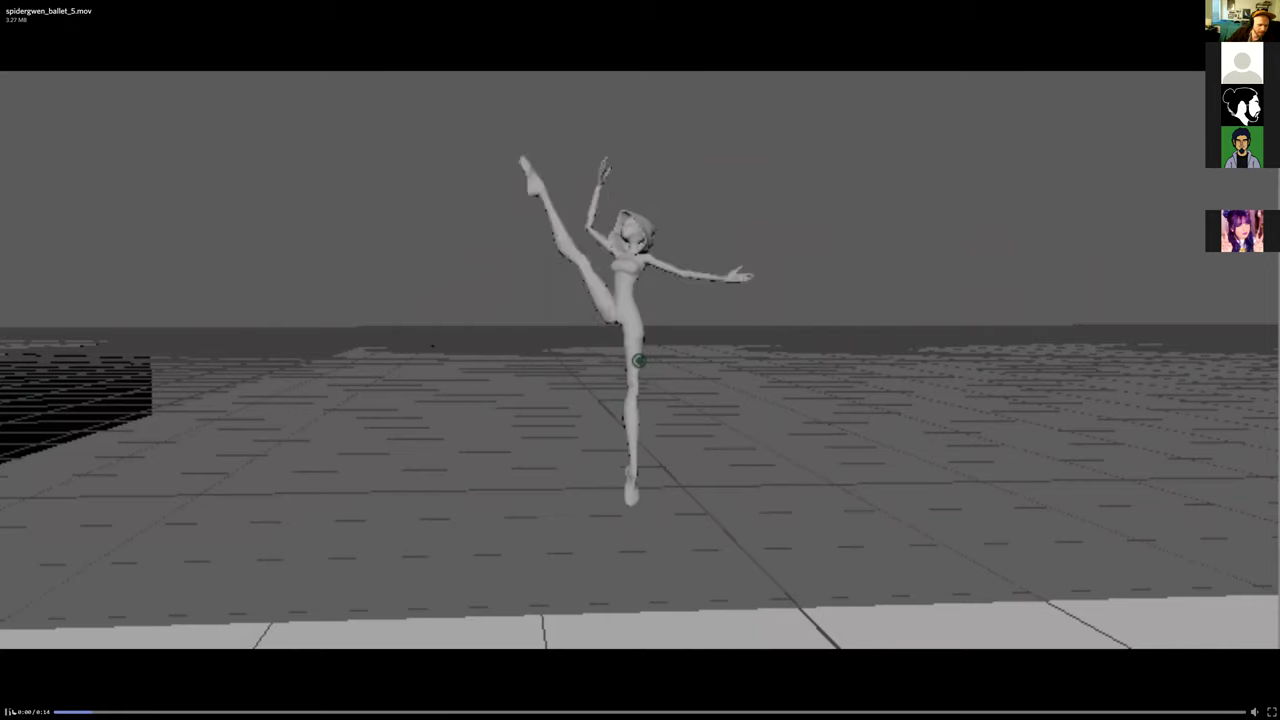
drag(110, 712, 262, 708)
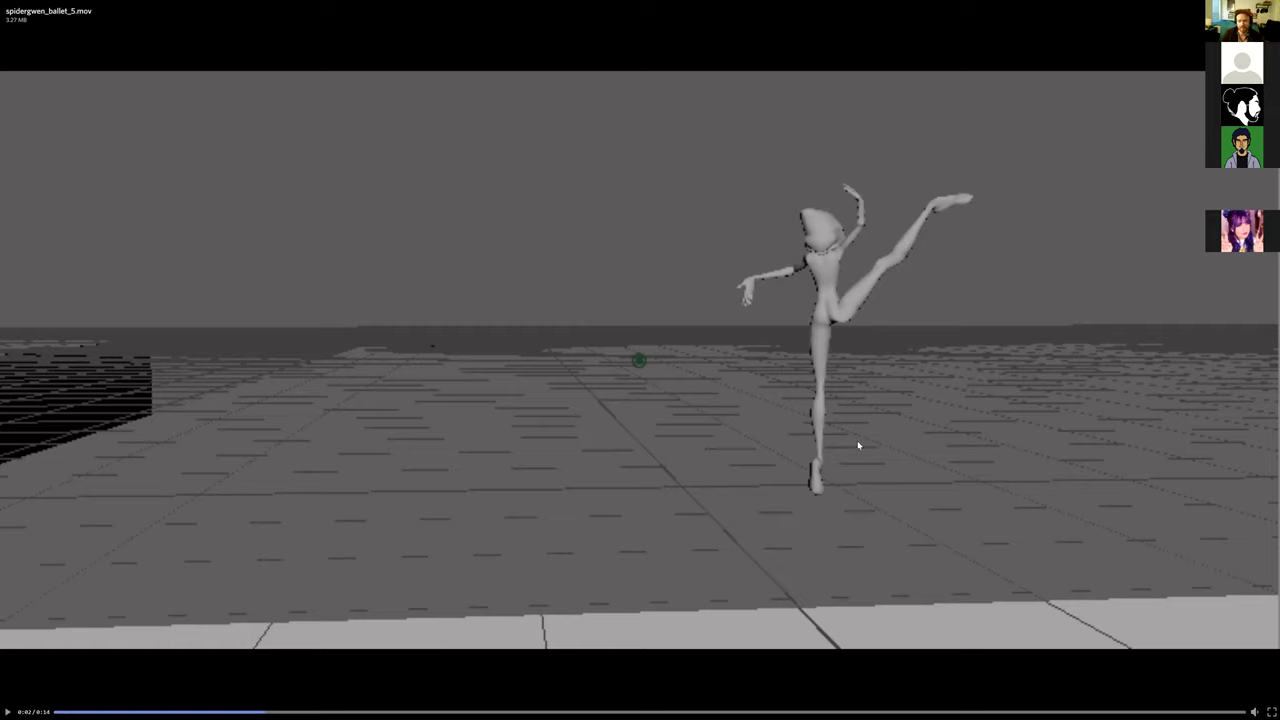
Step: Play on from 0:02, scrub over the final leap's run-up near 0:13, and replay from the turn at 0:10
click(7, 711)
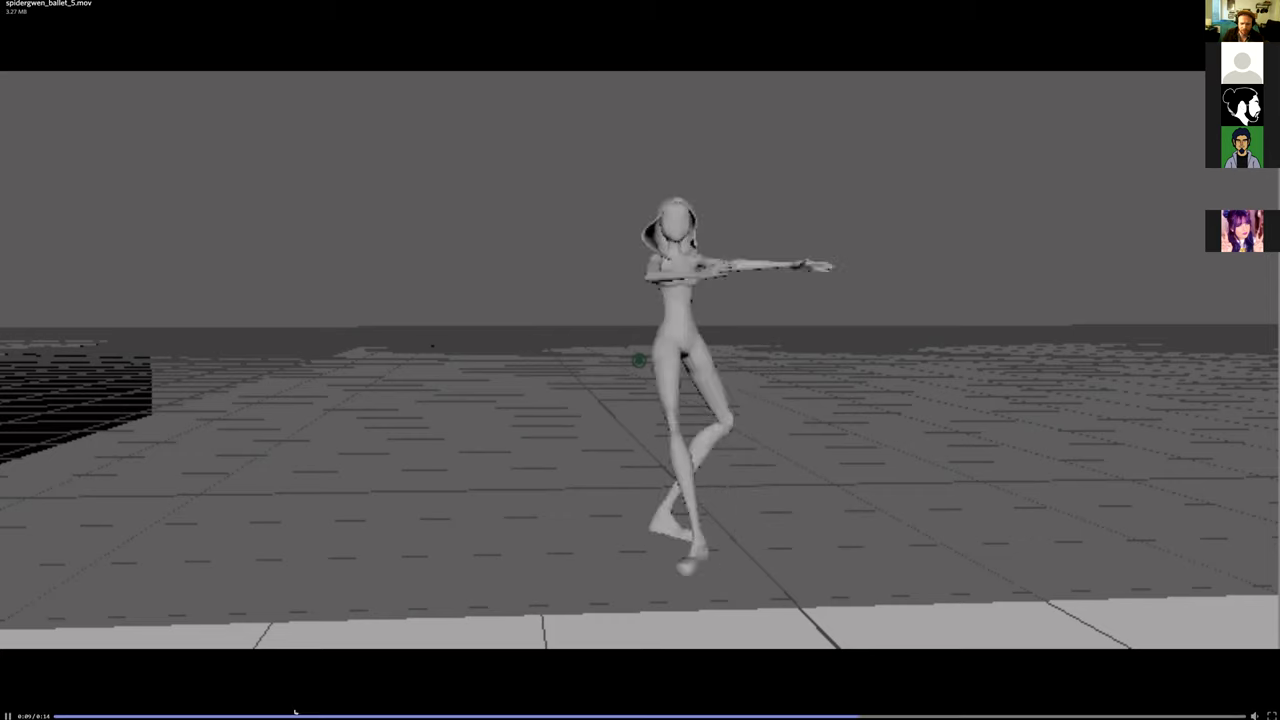
drag(840, 711, 937, 711)
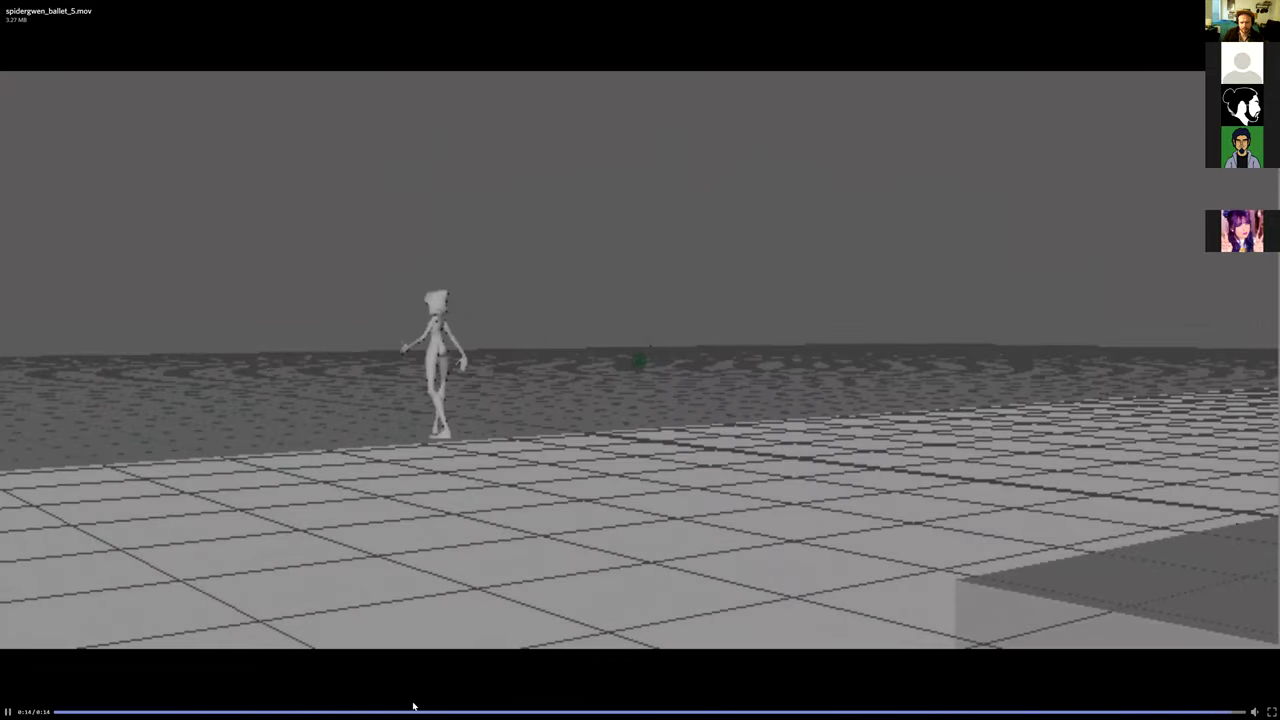
mouse_move(1129, 711)
mouse_down()
mouse_move(994, 704)
mouse_move(1148, 703)
mouse_up()
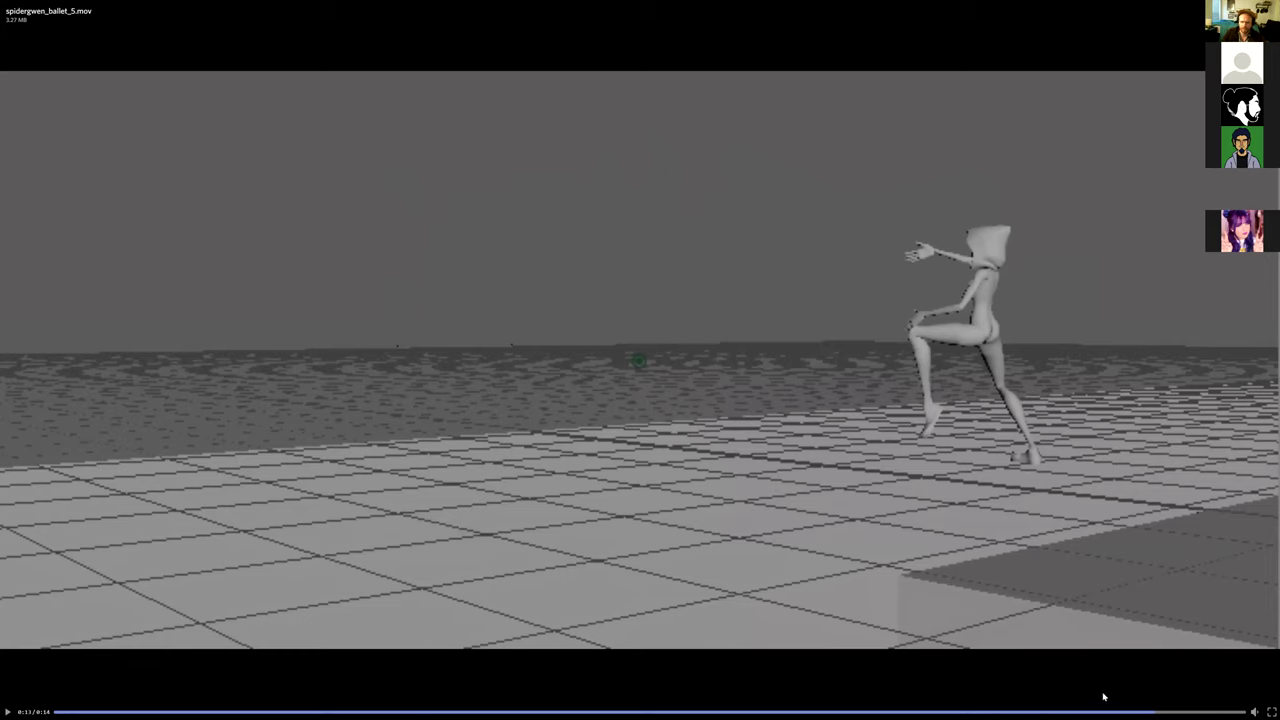
drag(1097, 703, 961, 529)
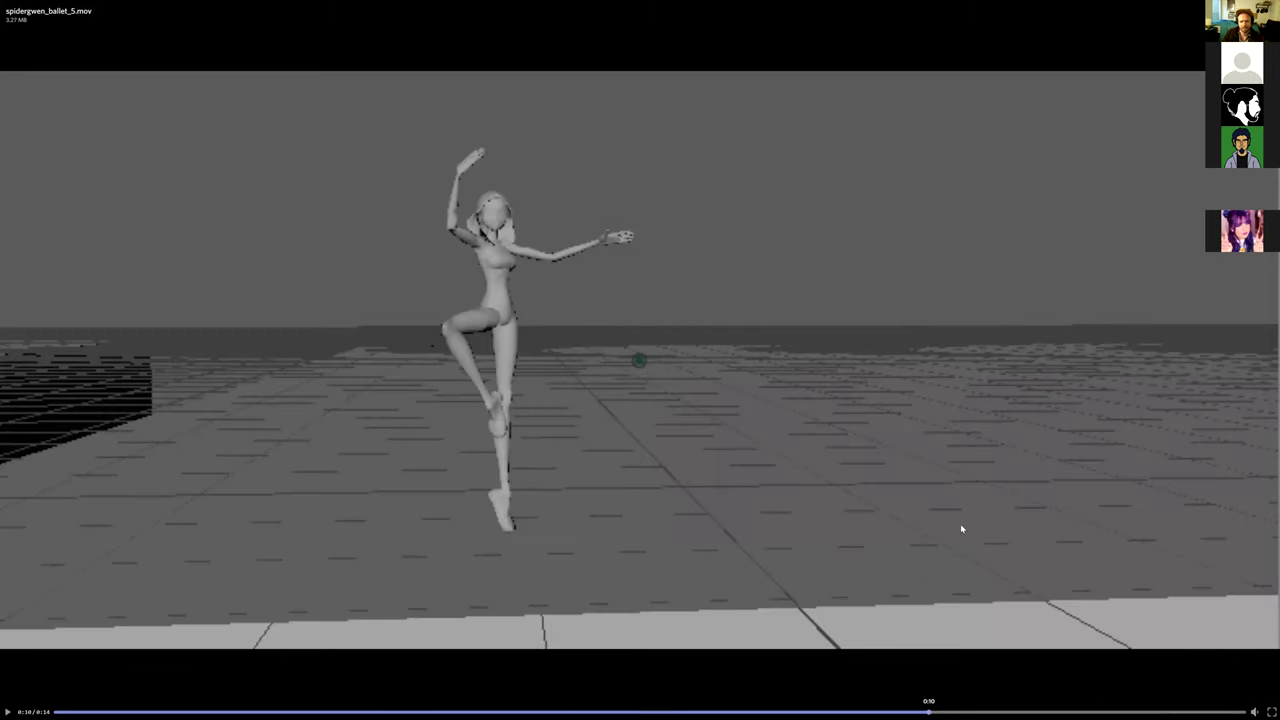
click(961, 529)
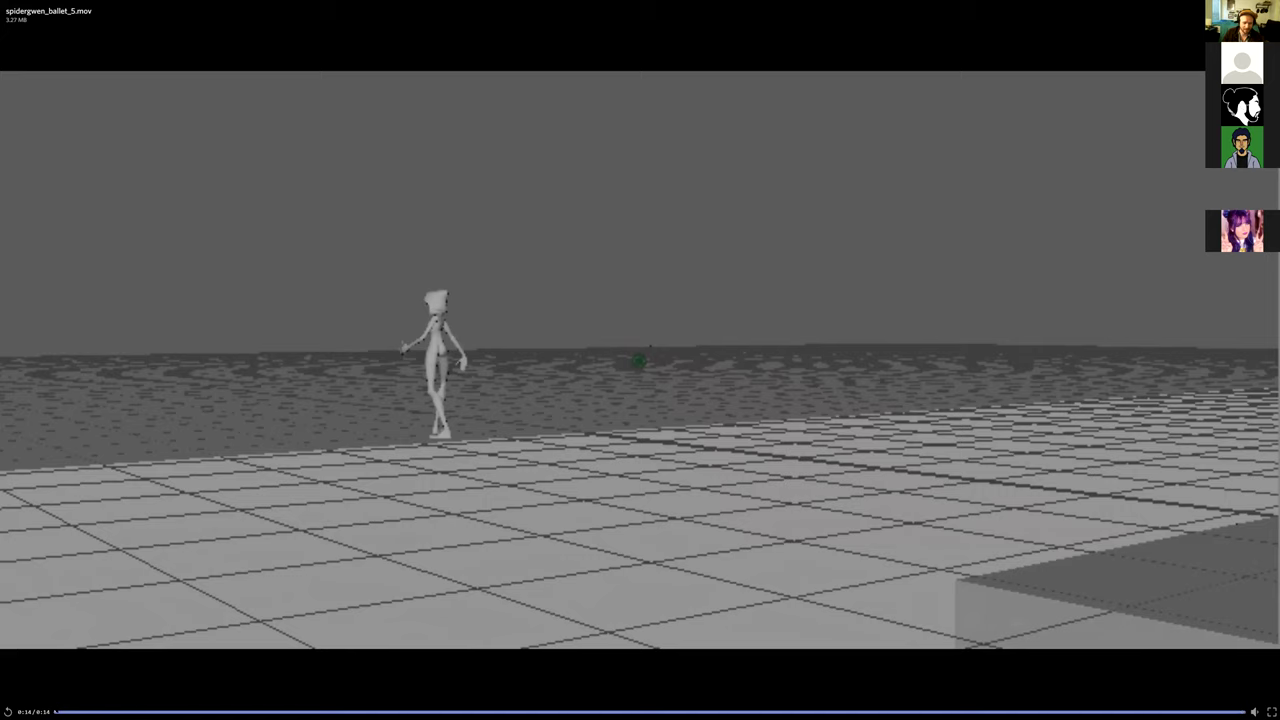
Step: Return to the opening movement at 0:01 for discussion and play the animation through to the end
click(57, 711)
click(203, 711)
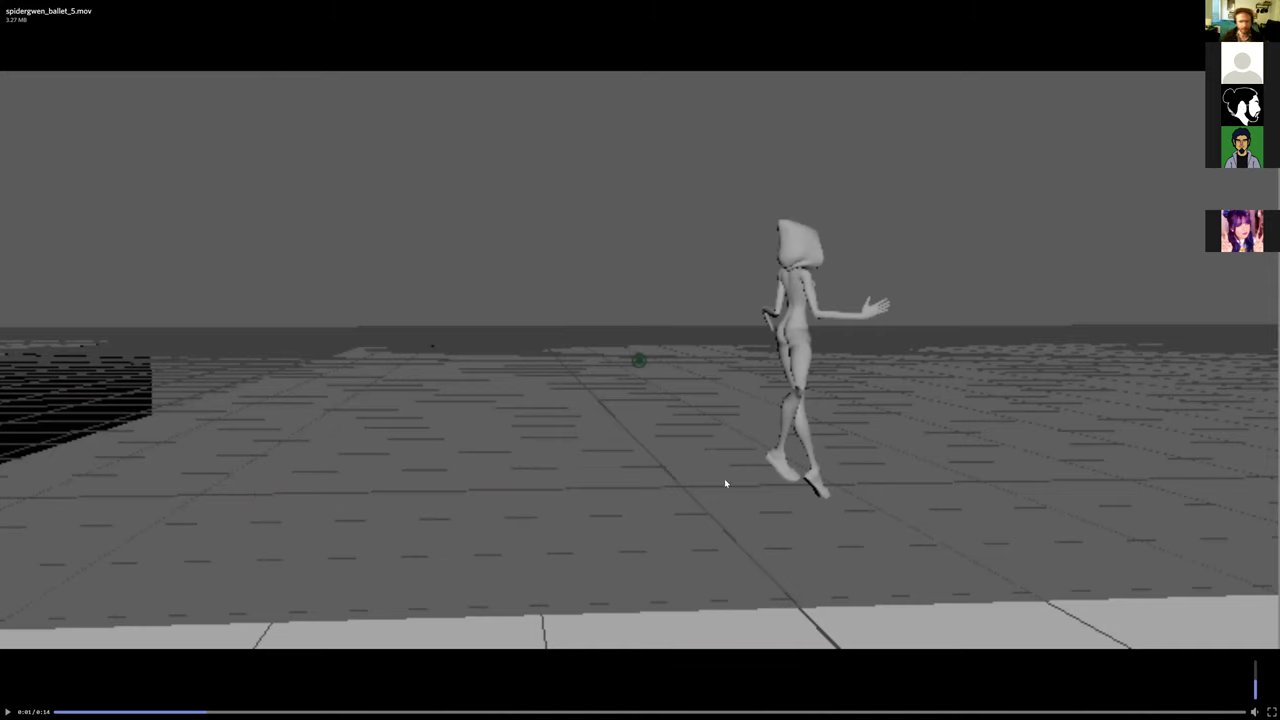
click(1006, 551)
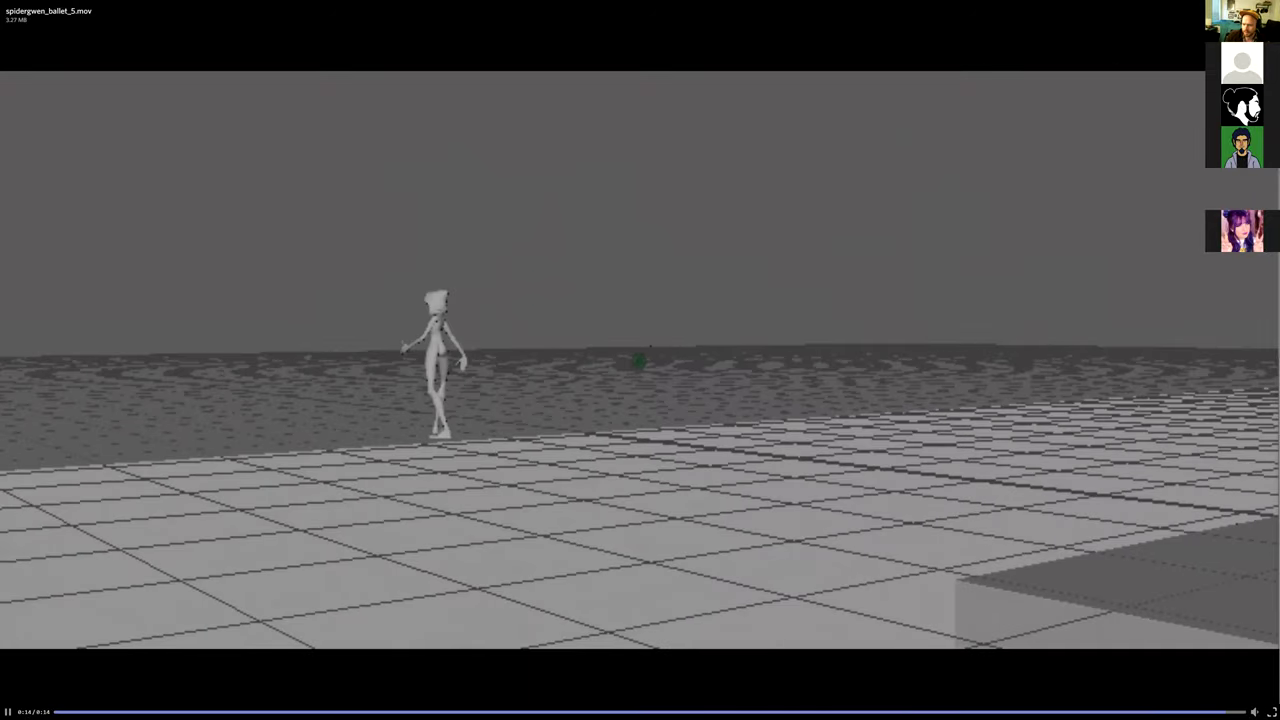
Step: Leave the full-screen animation and open the SyncSketch link shared in the next post
key(Escape)
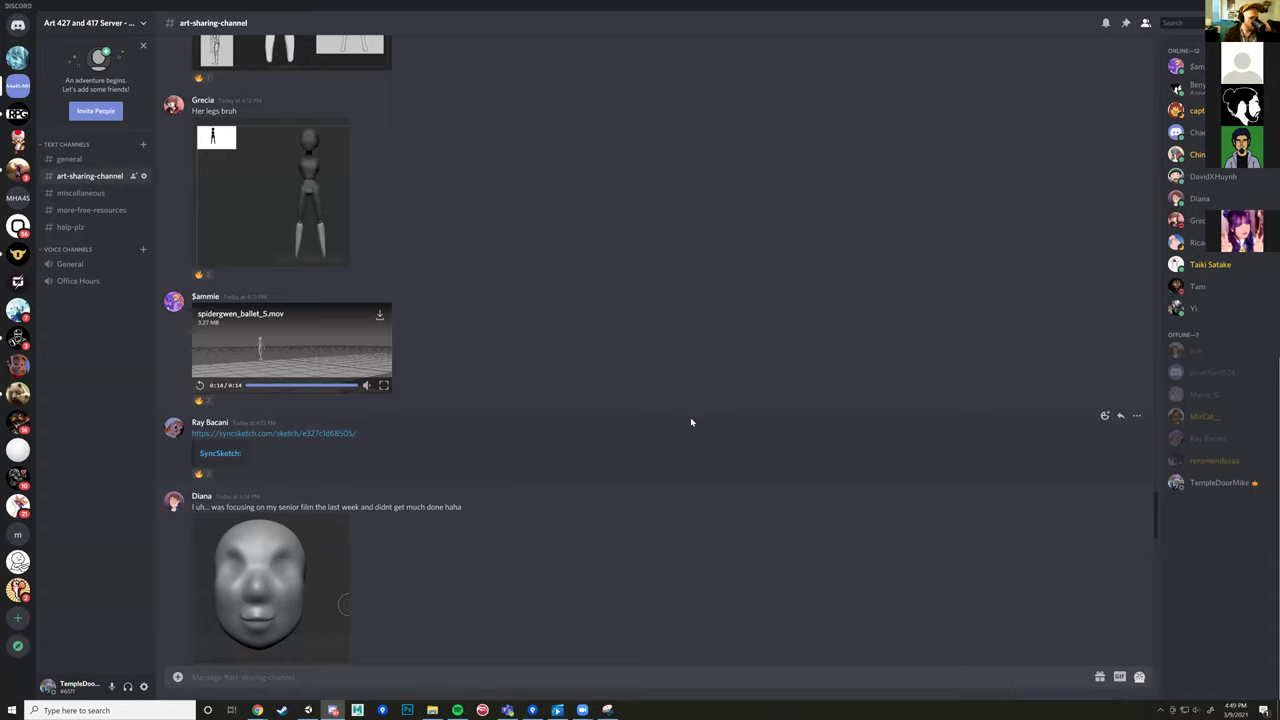
click(301, 434)
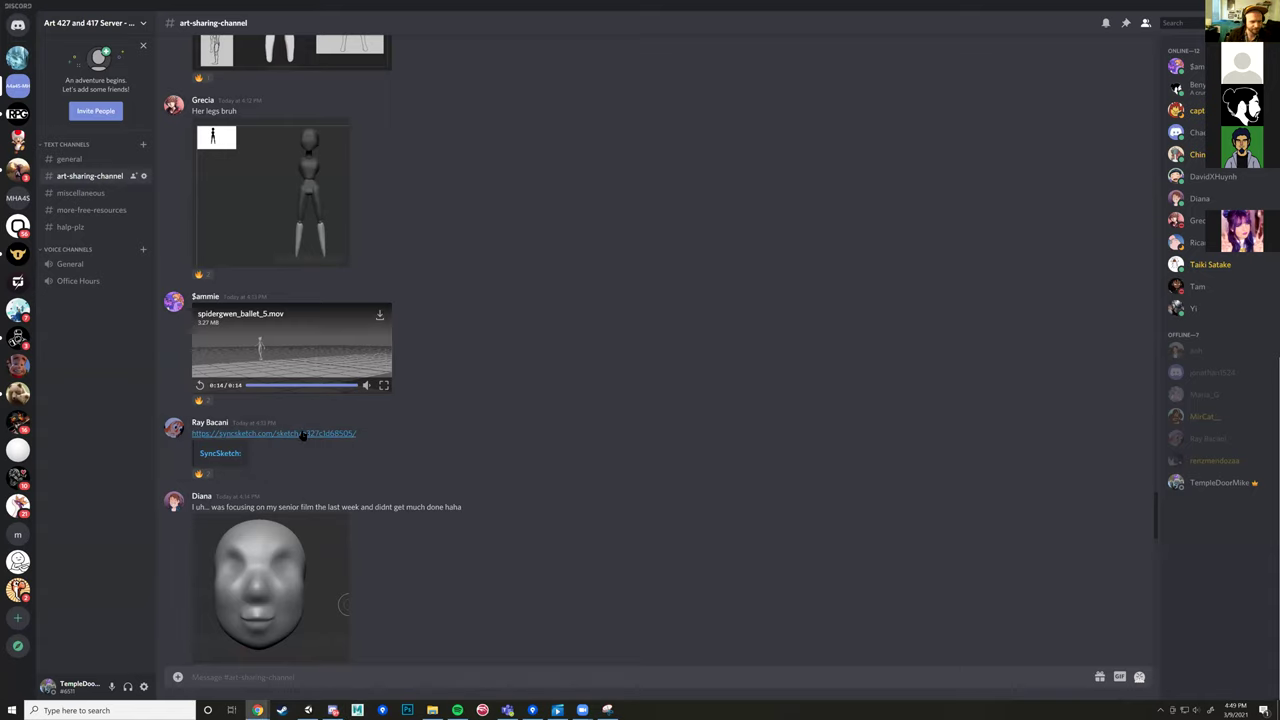
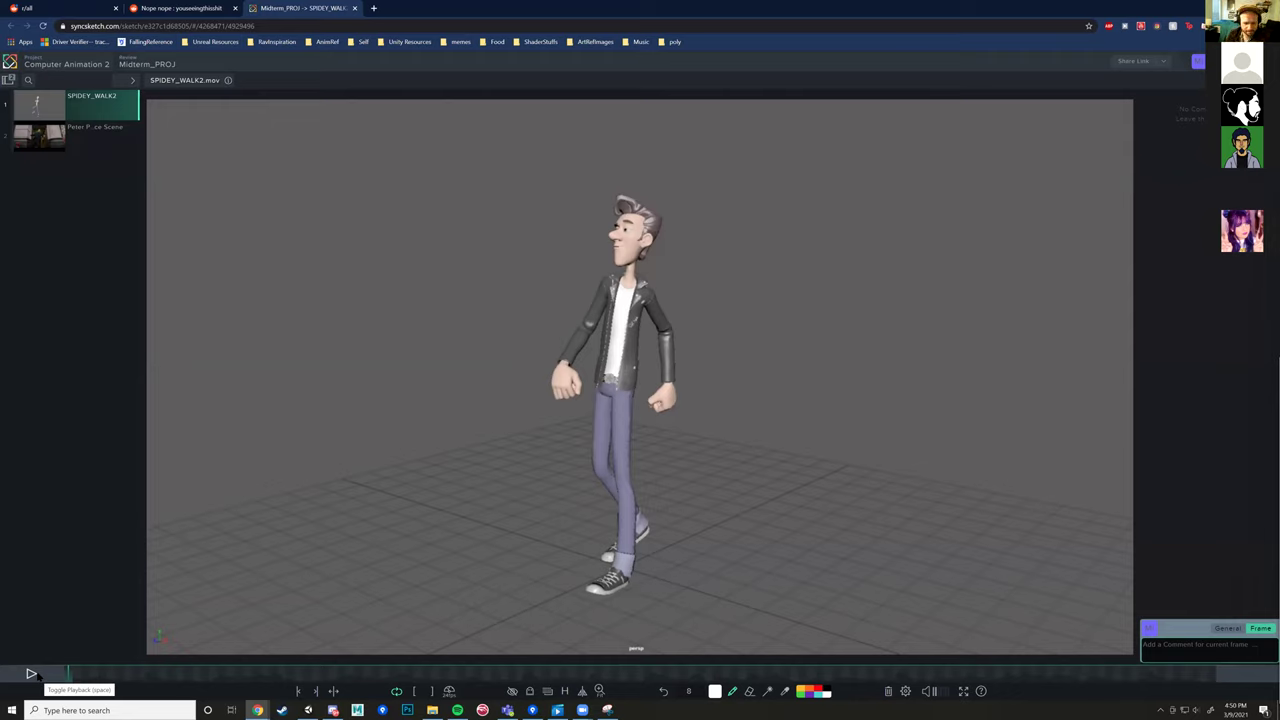
Step: Play through the SPIDEY_WALK2 animation, pausing and restarting it for discussion
click(31, 675)
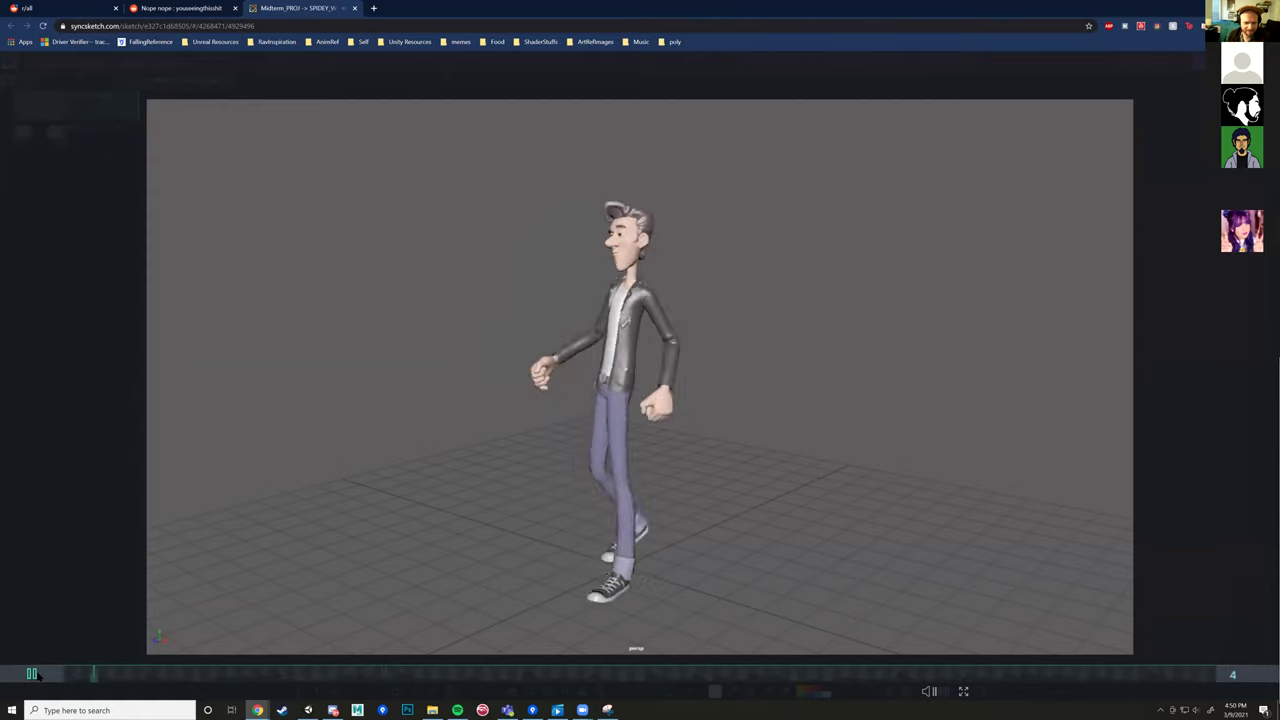
click(31, 675)
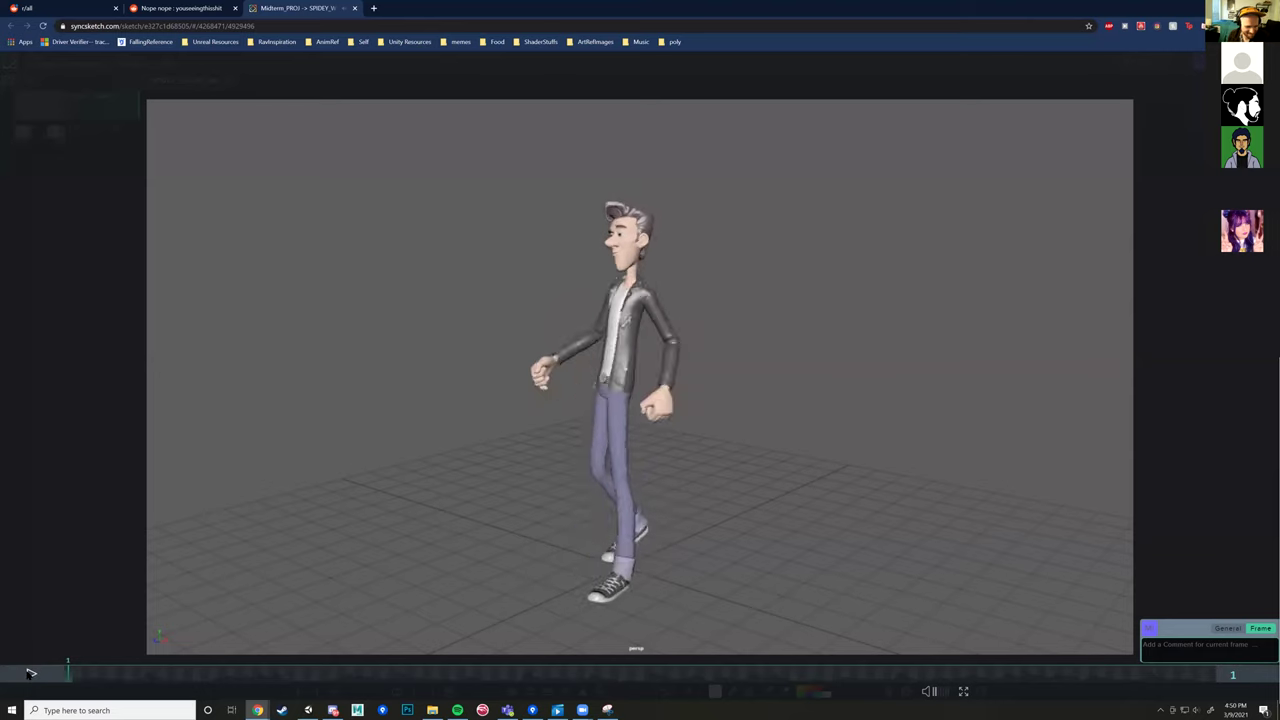
click(31, 674)
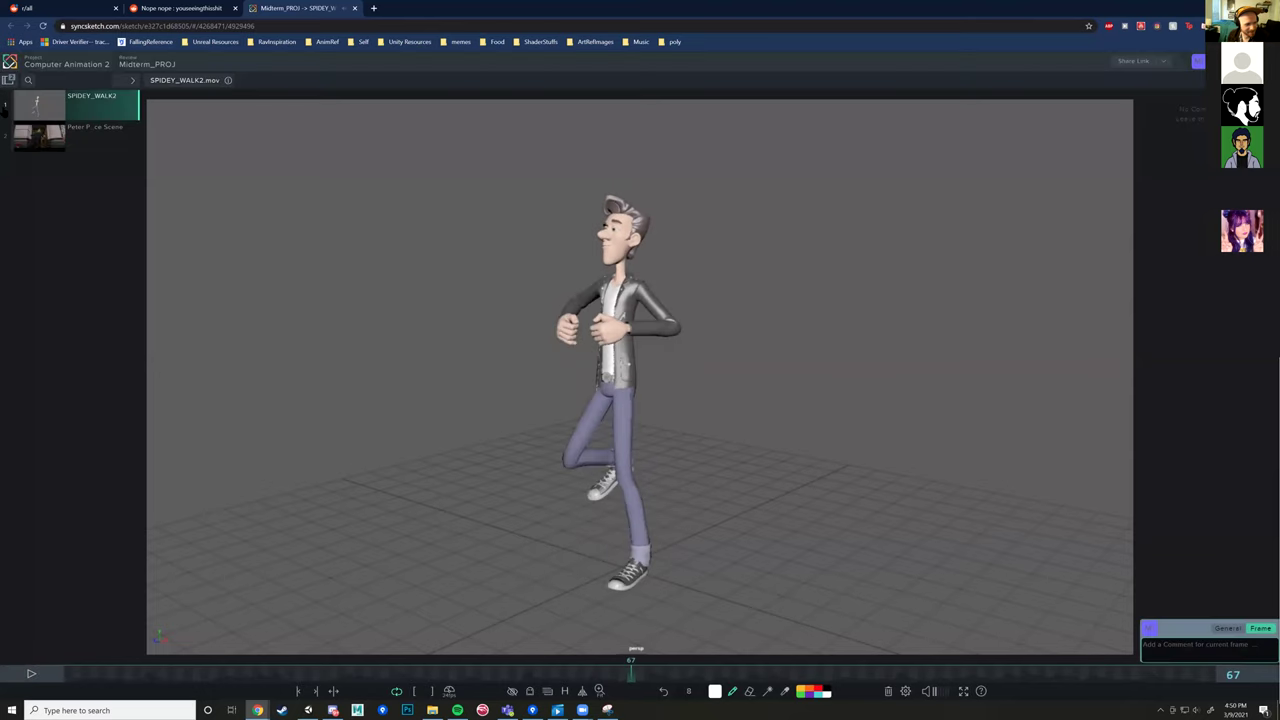
Step: Open the Peter Parker's Evil Dance Scene reference, play it, and replay the dance from frame 199
click(72, 142)
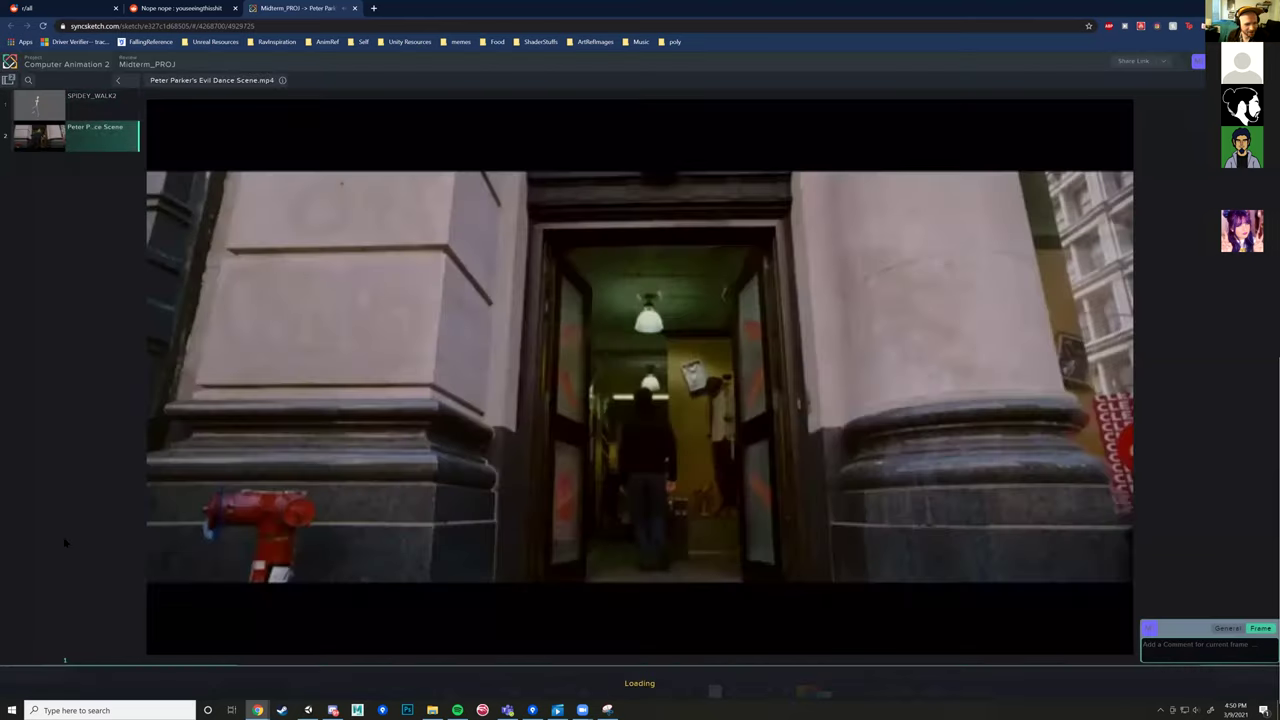
click(31, 674)
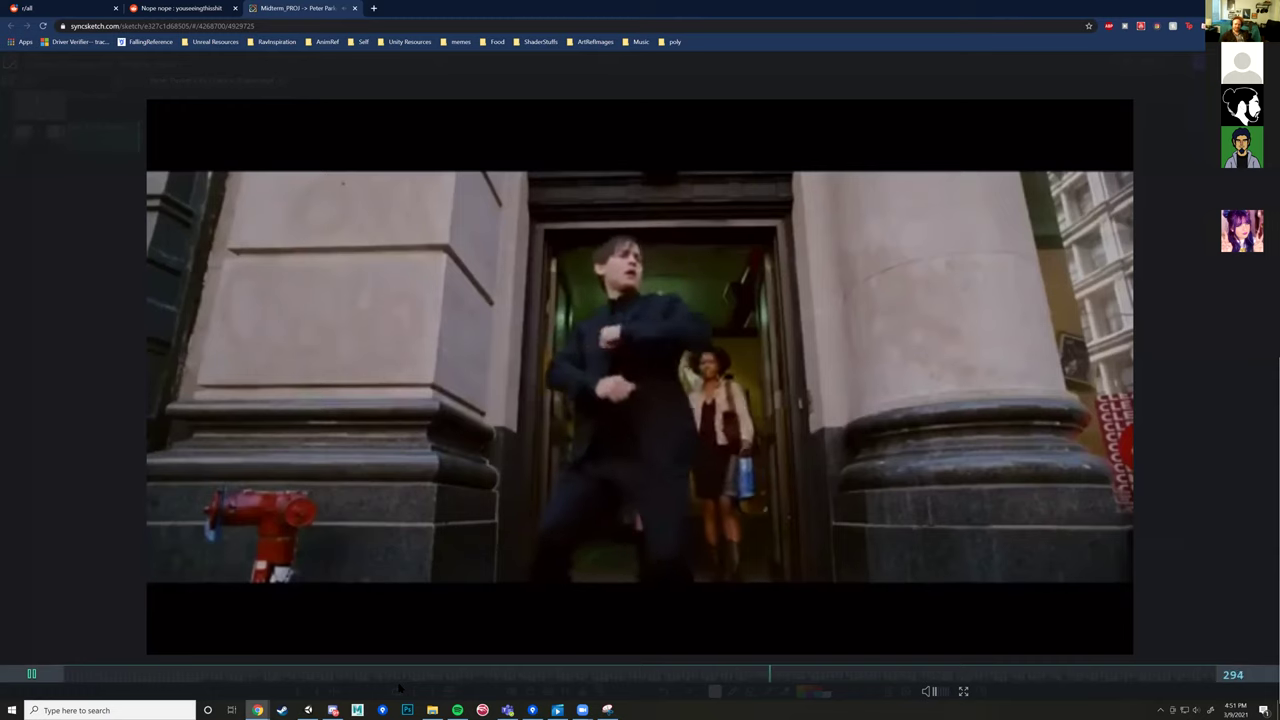
click(553, 675)
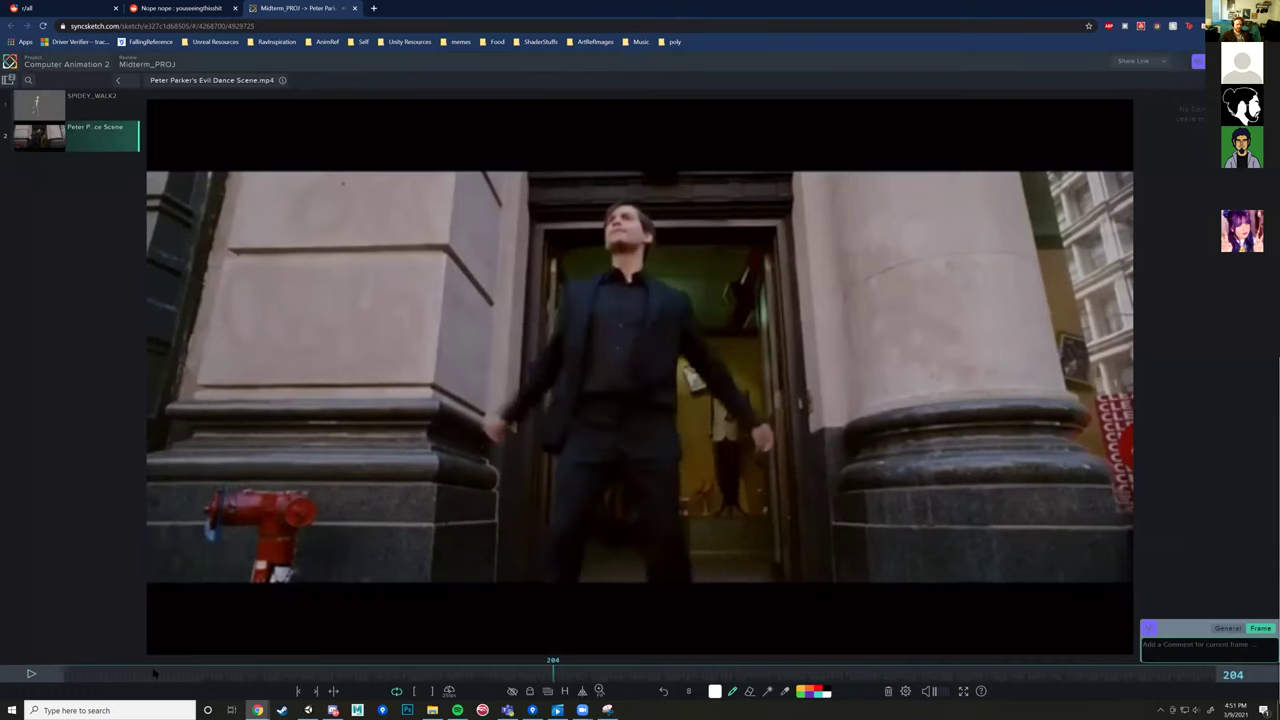
mouse_move(549, 680)
mouse_down()
mouse_move(526, 678)
mouse_move(541, 676)
mouse_up()
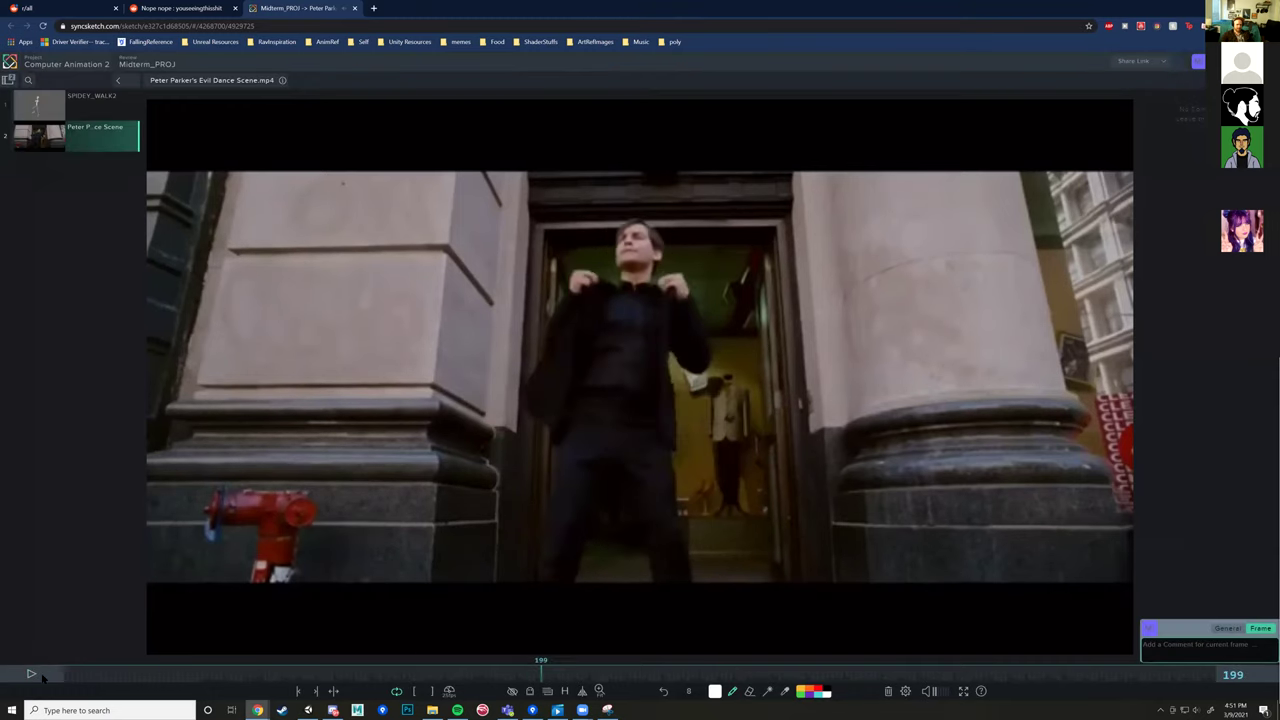
click(41, 677)
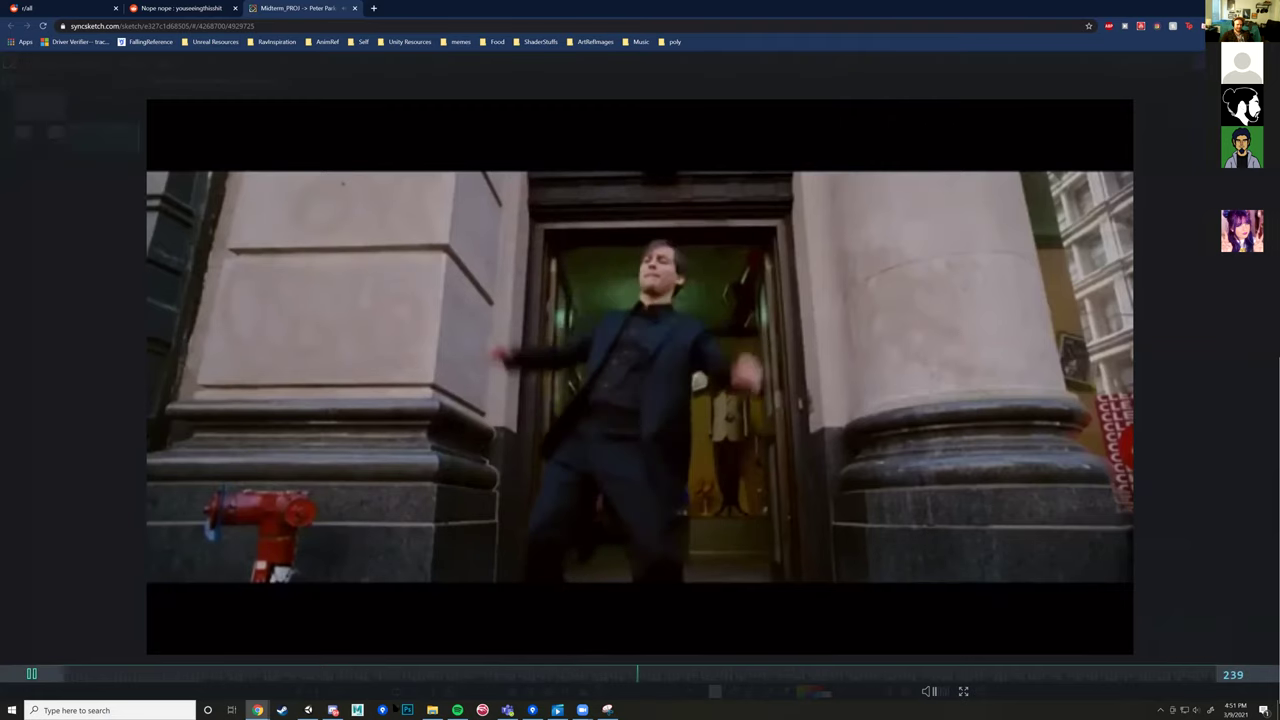
Step: Replay the reference's dance moves from frames 219 and 212, pausing at the raised-arms pose near frame 374
click(590, 675)
click(31, 674)
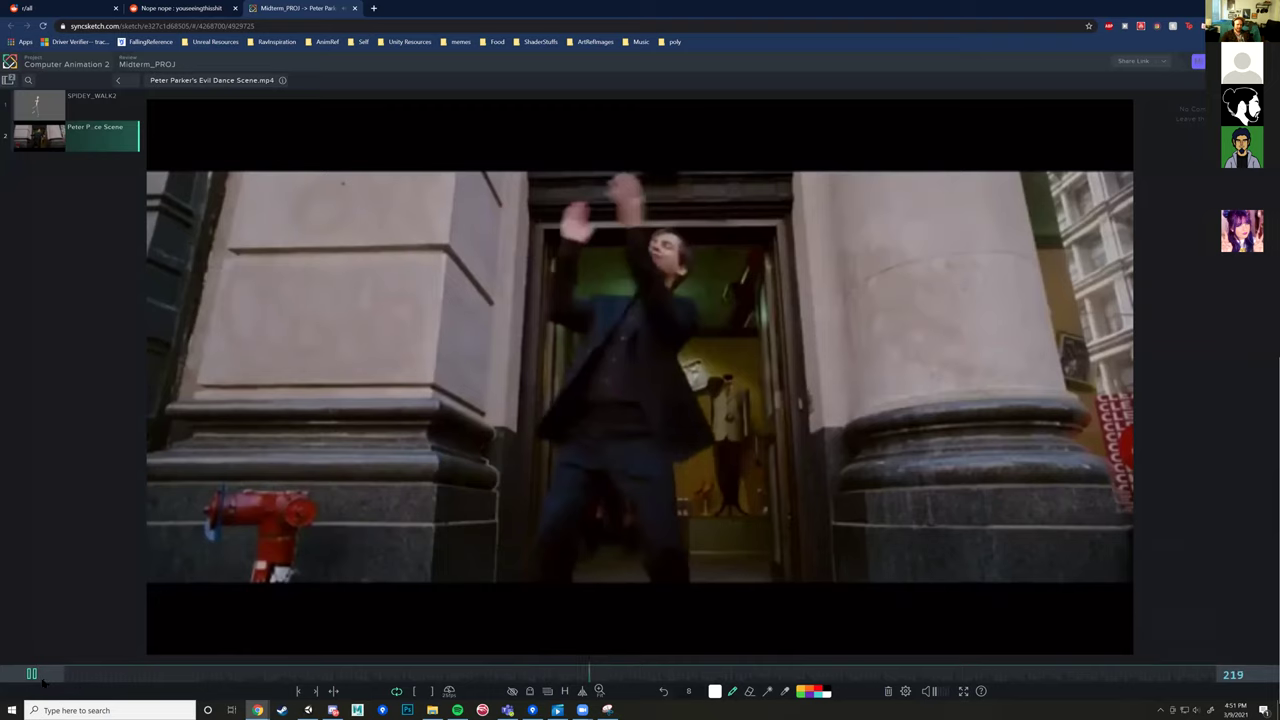
click(572, 675)
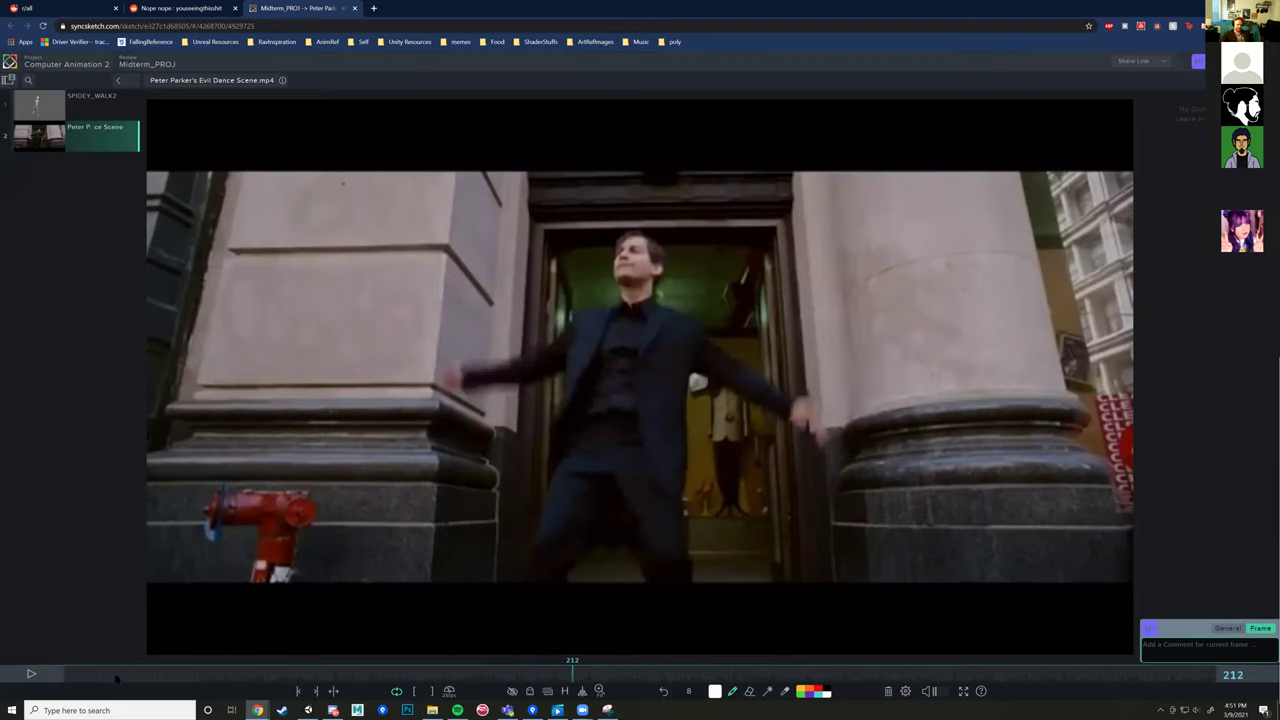
click(31, 674)
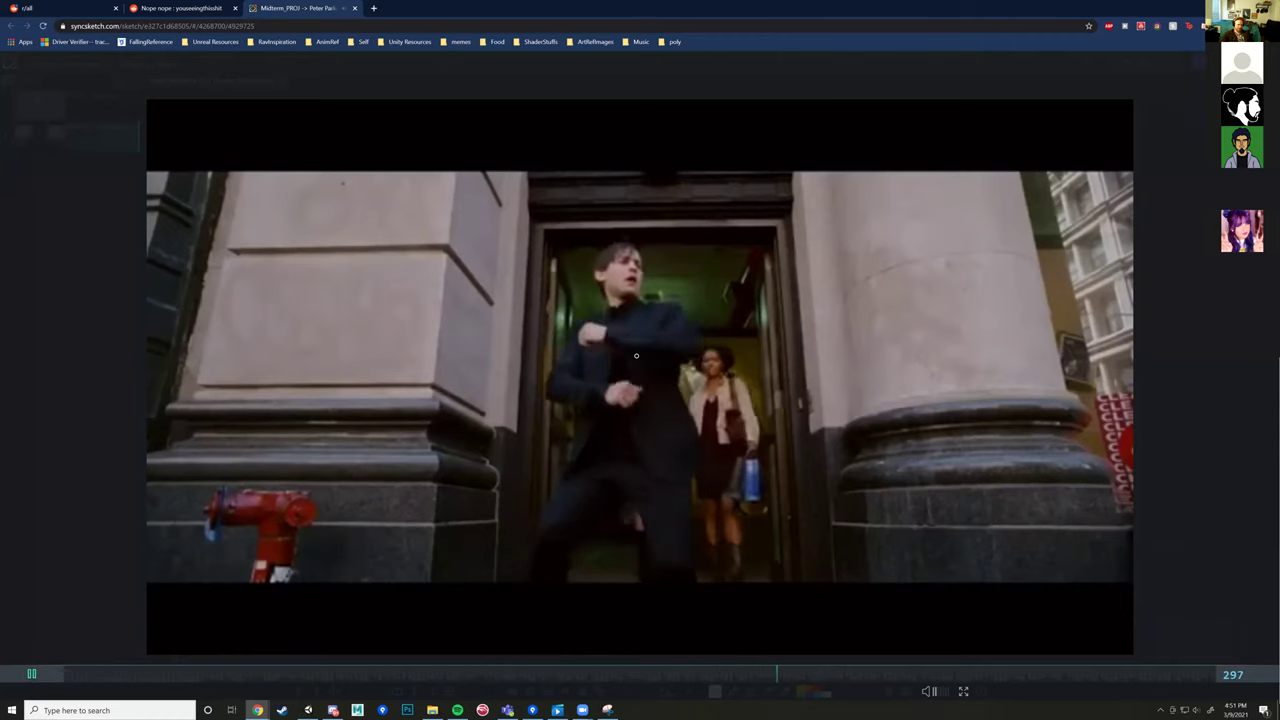
click(31, 674)
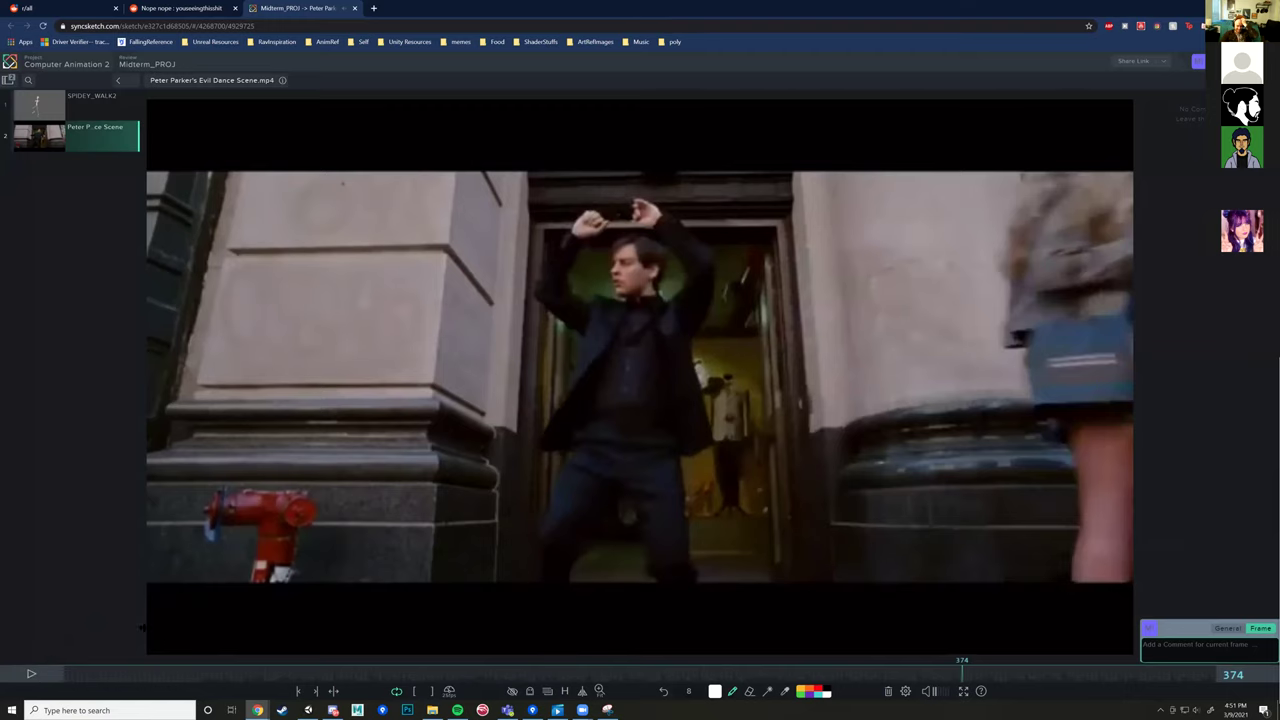
Step: Return the reference clip to frame 41 and play it through to near the end
drag(121, 681, 161, 681)
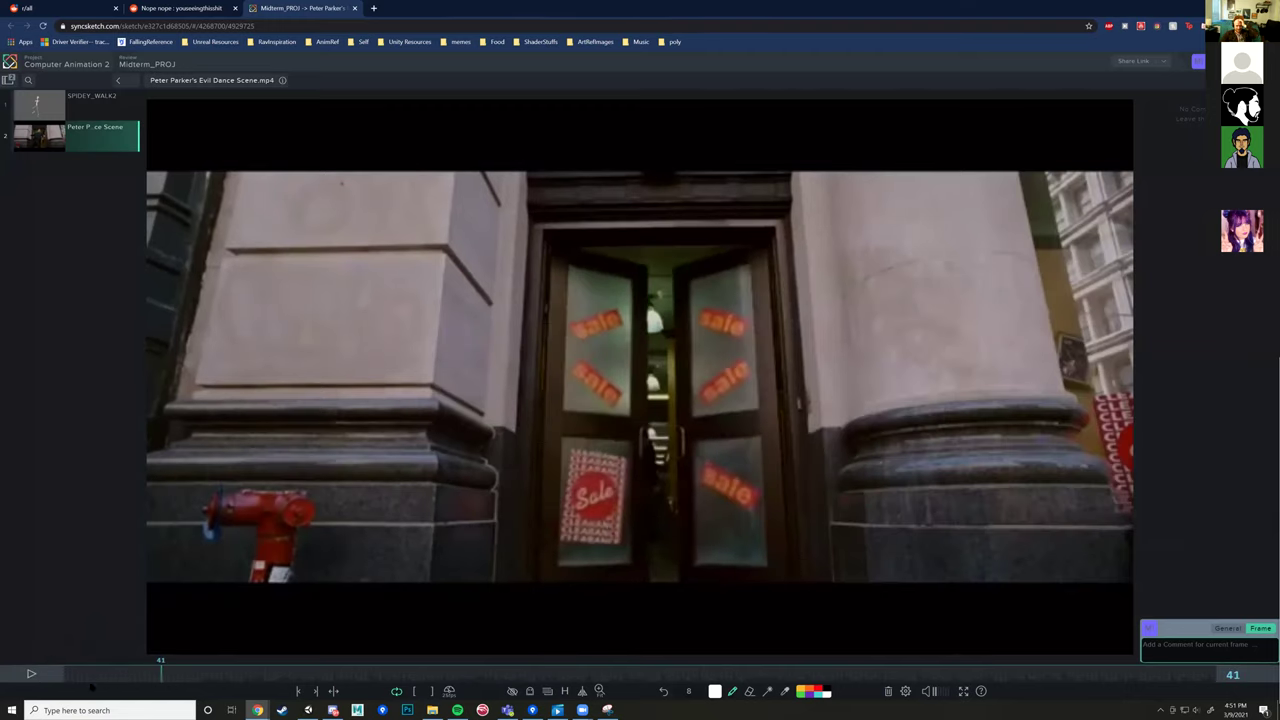
key(space)
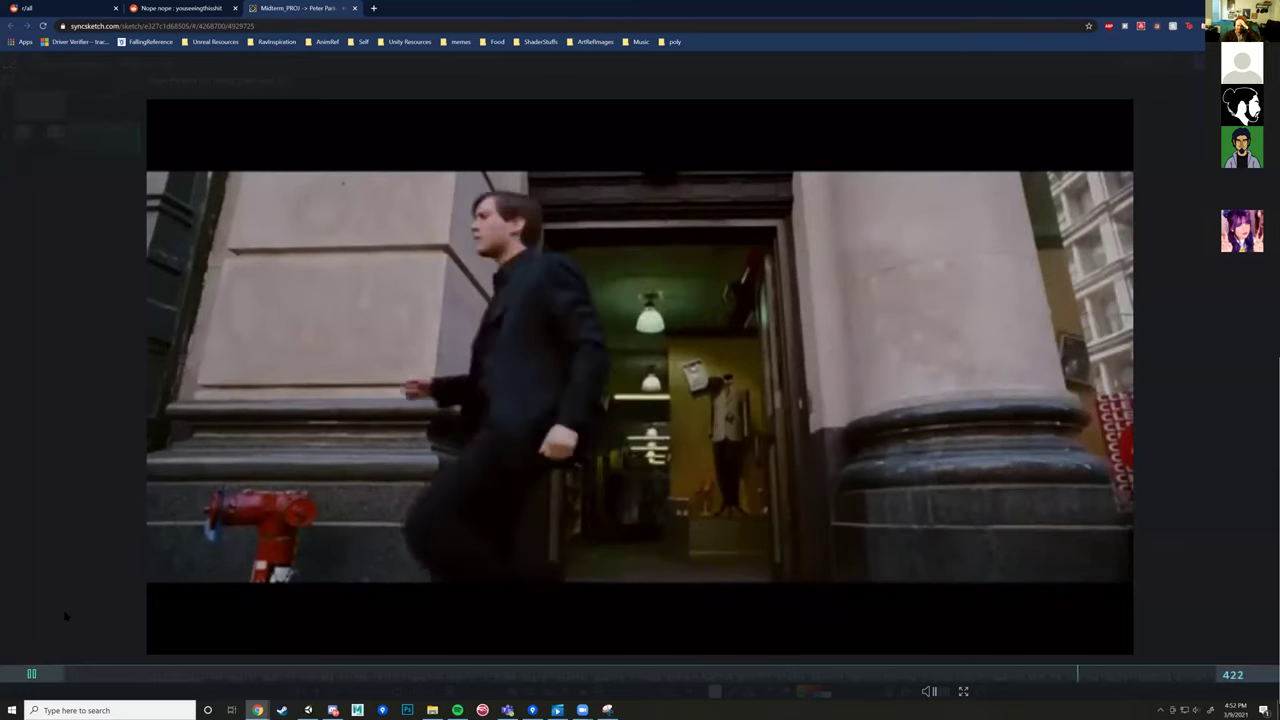
click(32, 673)
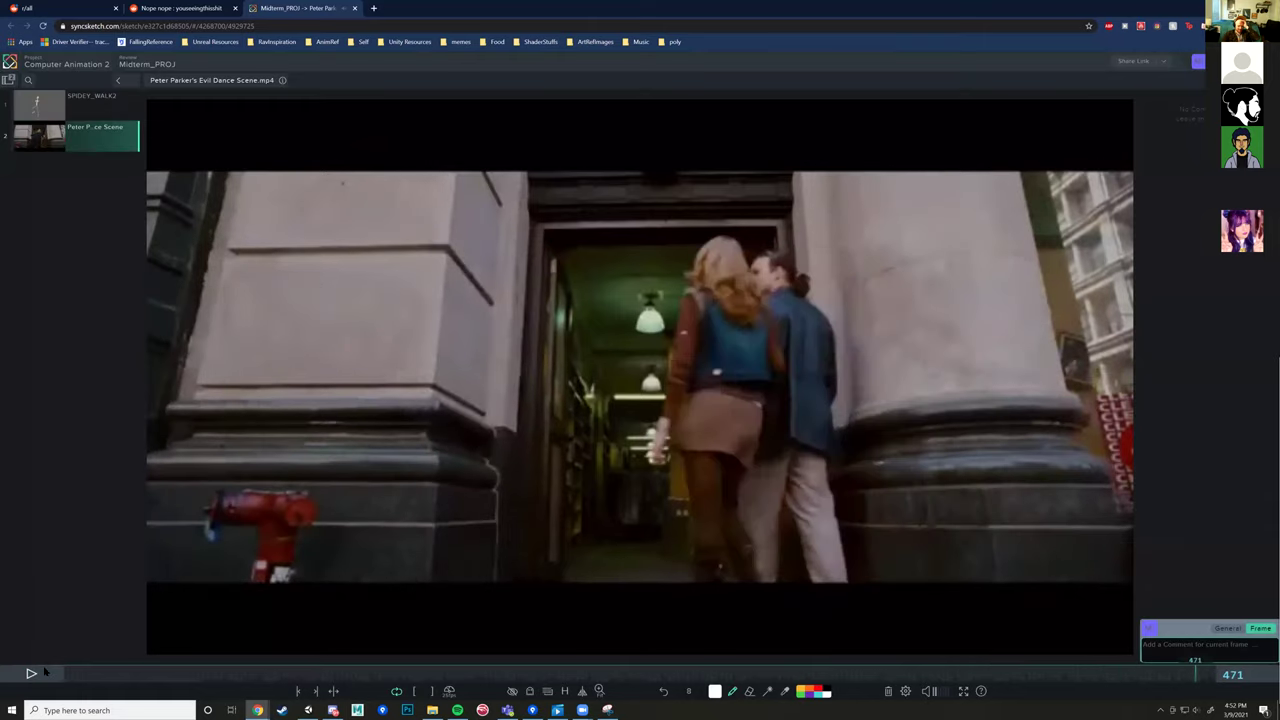
Step: Reopen SPIDEY_WALK2, play the walk, and scrub back to the passing pose at frame 21
click(90, 102)
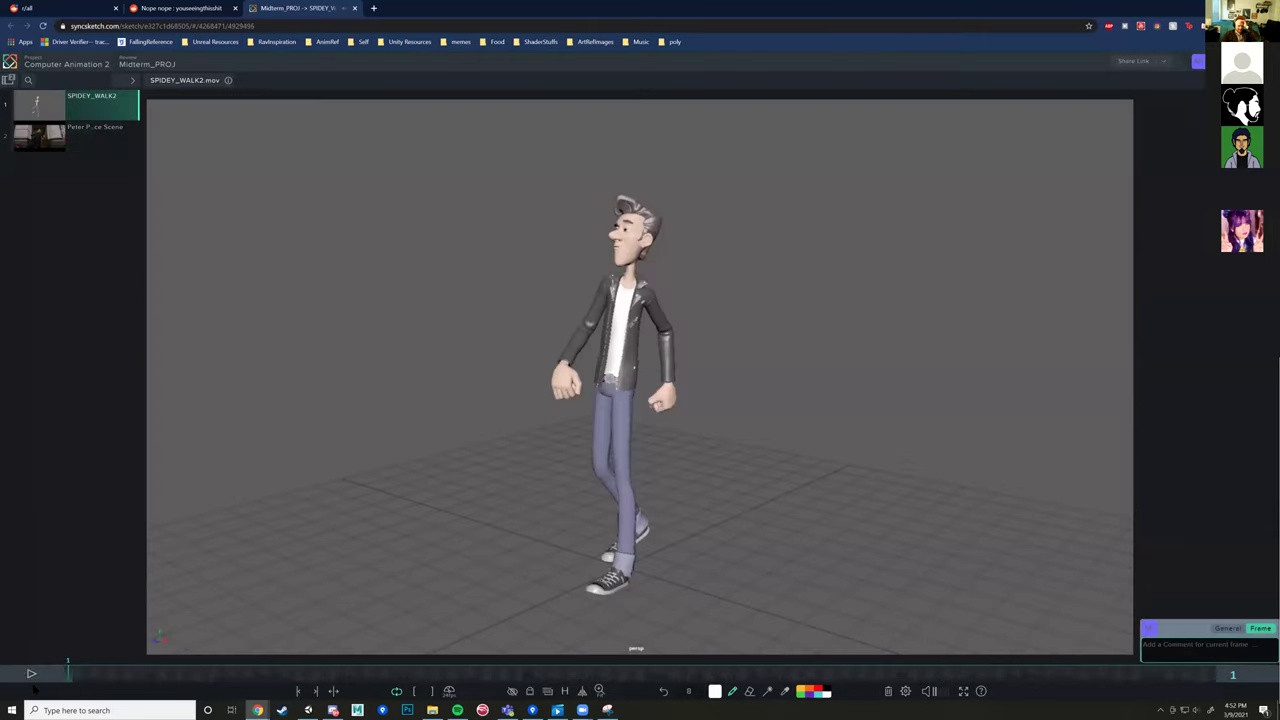
click(30, 676)
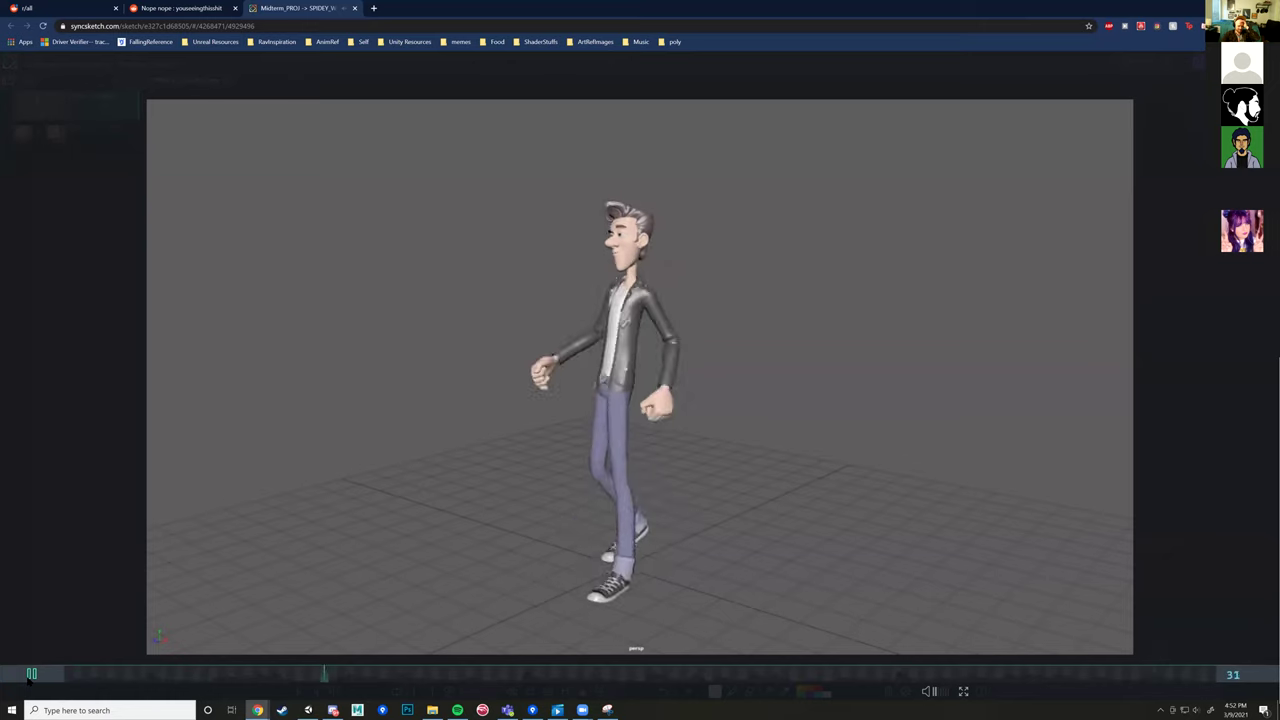
click(29, 679)
drag(545, 676, 238, 672)
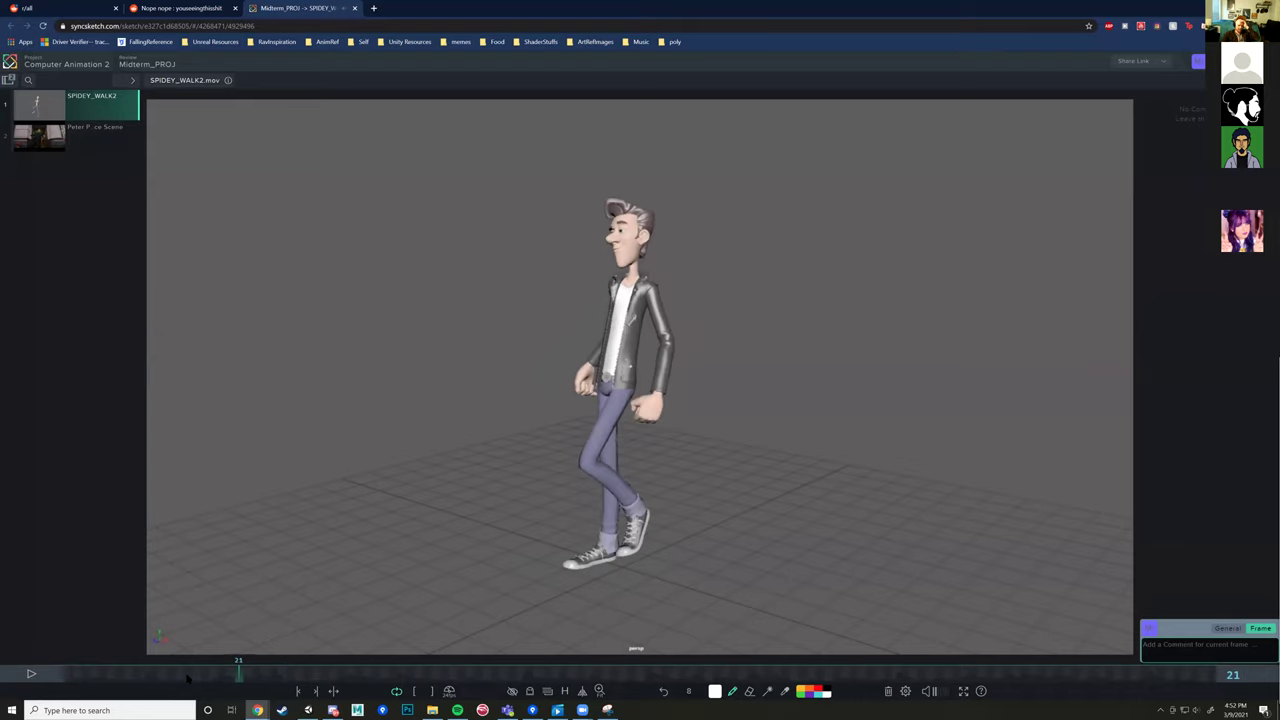
Step: Step backward frame by frame from frame 21 of the walk, and scrub ahead to frame 48
key(Left)
key(Left)
key(Left)
key(Left)
key(Left)
key(Left)
key(Left)
key(Left)
drag(171, 675, 469, 672)
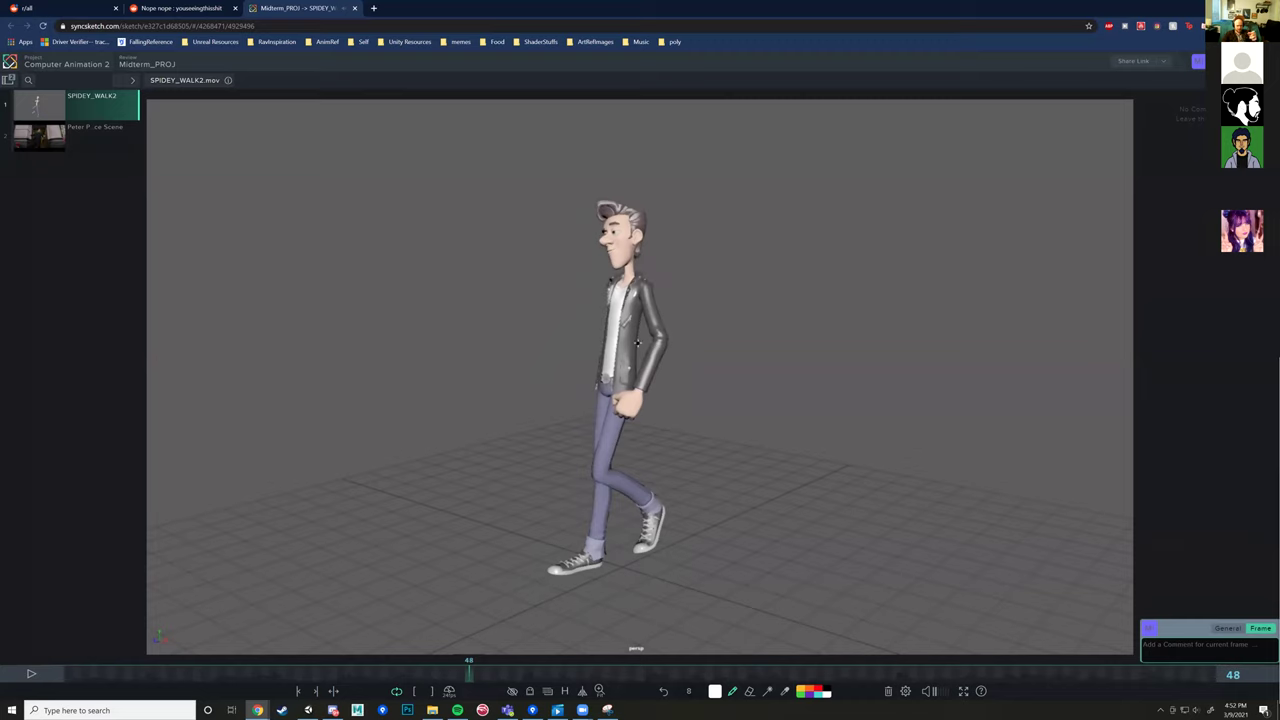
Step: On frame 127 of the dance reference, draw white hip, spine, shoulder and leg lines over the actor
click(95, 134)
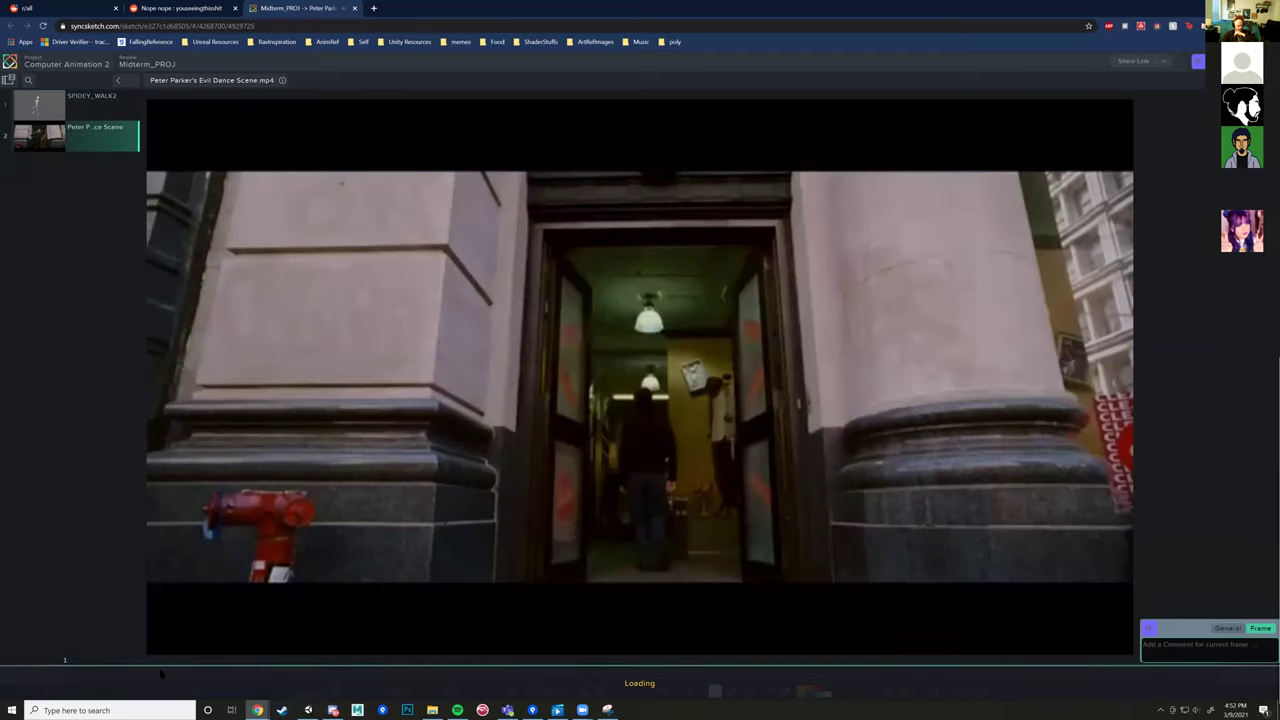
click(33, 674)
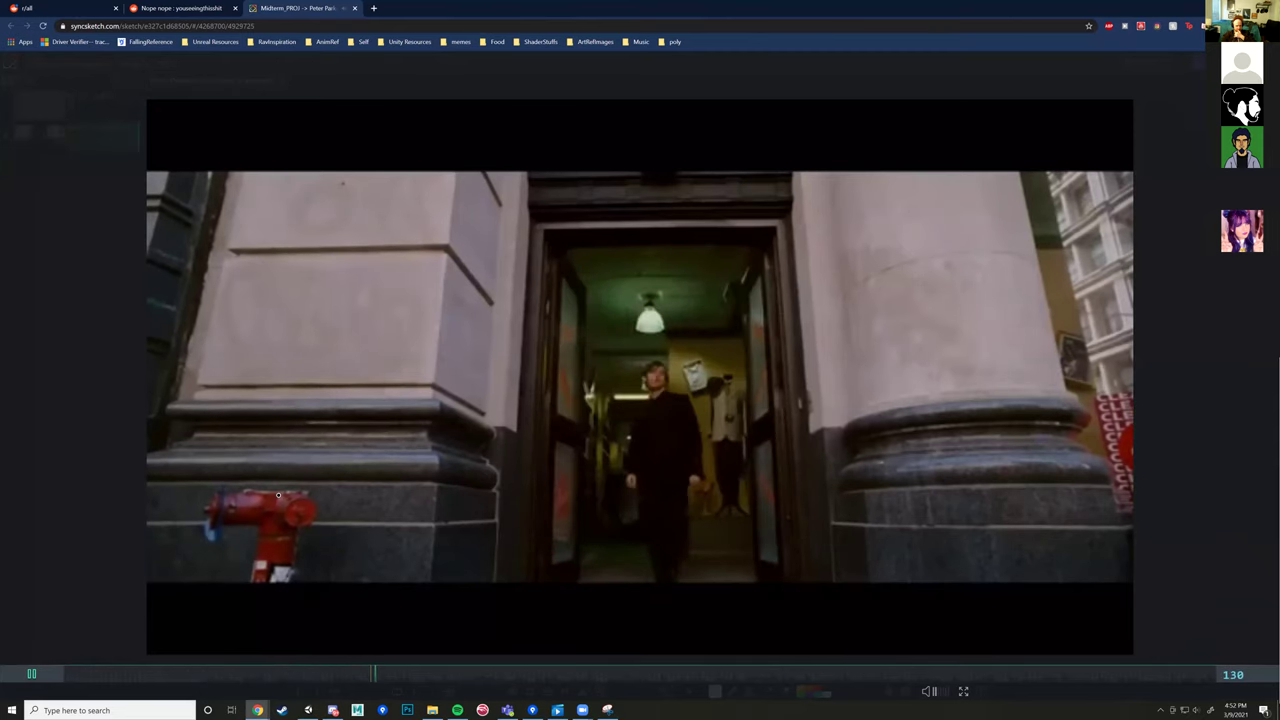
drag(98, 676, 368, 676)
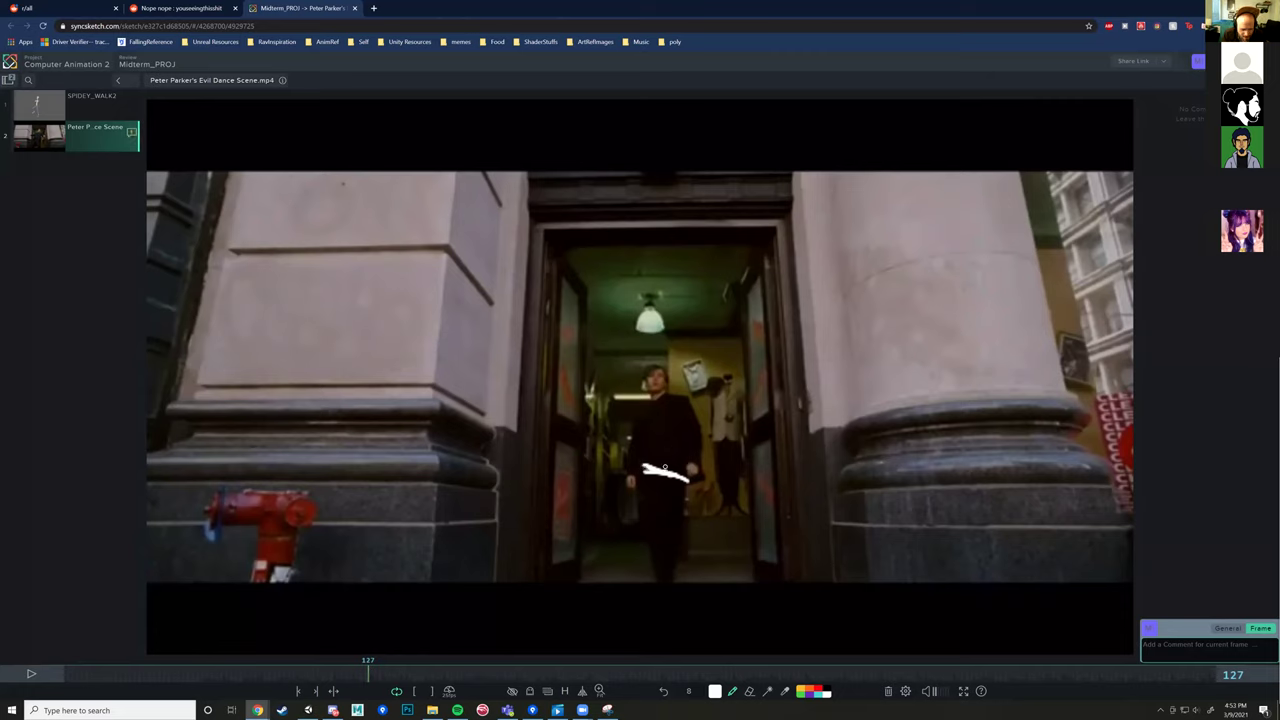
drag(667, 468, 666, 425)
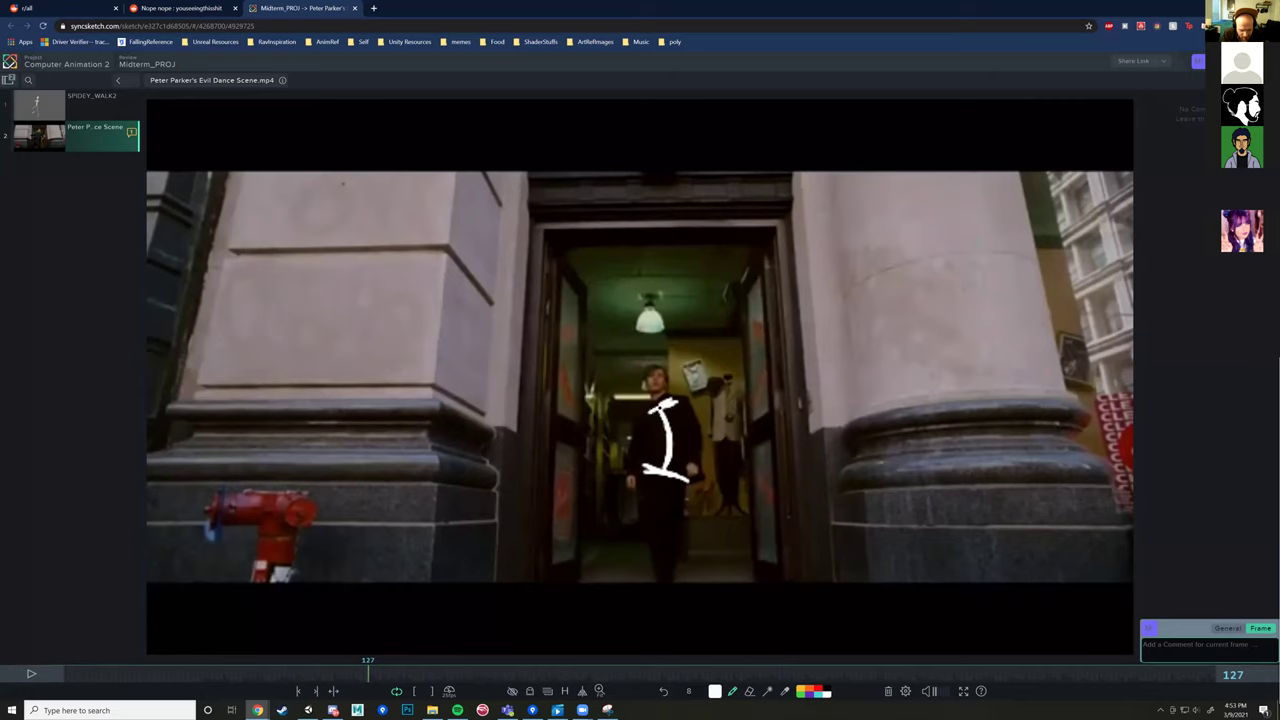
drag(647, 491, 664, 570)
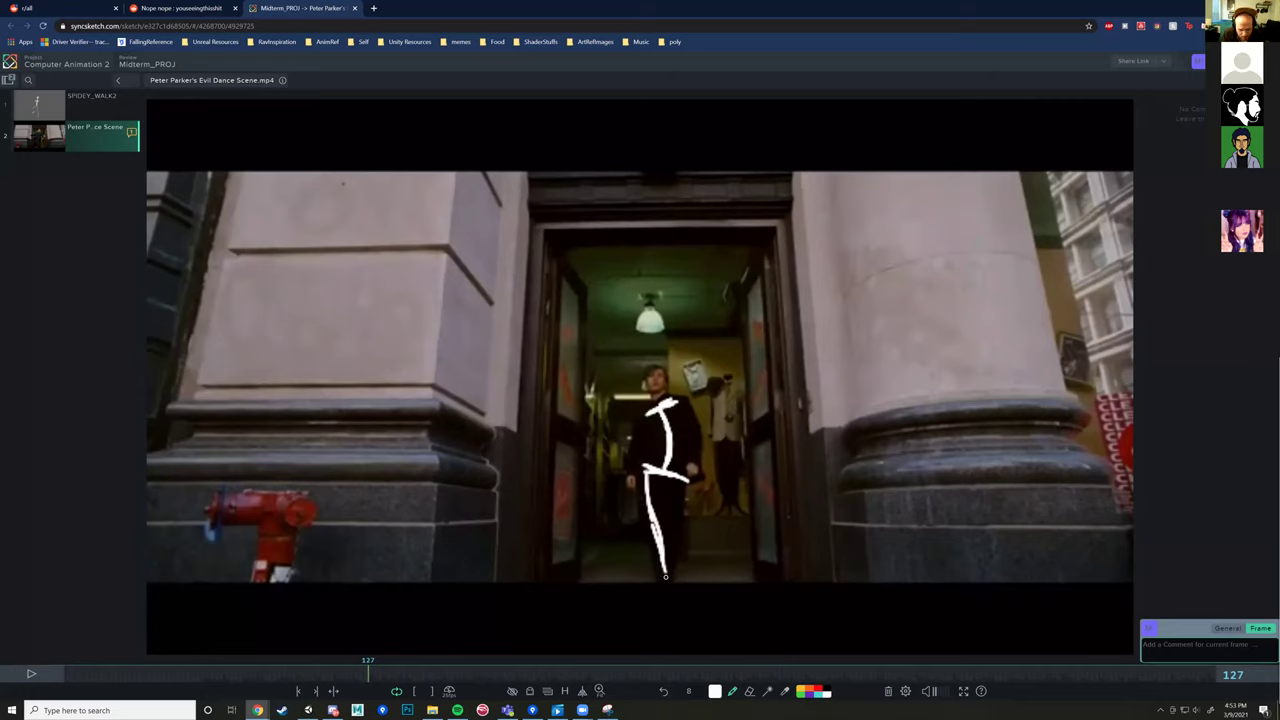
drag(676, 478, 676, 504)
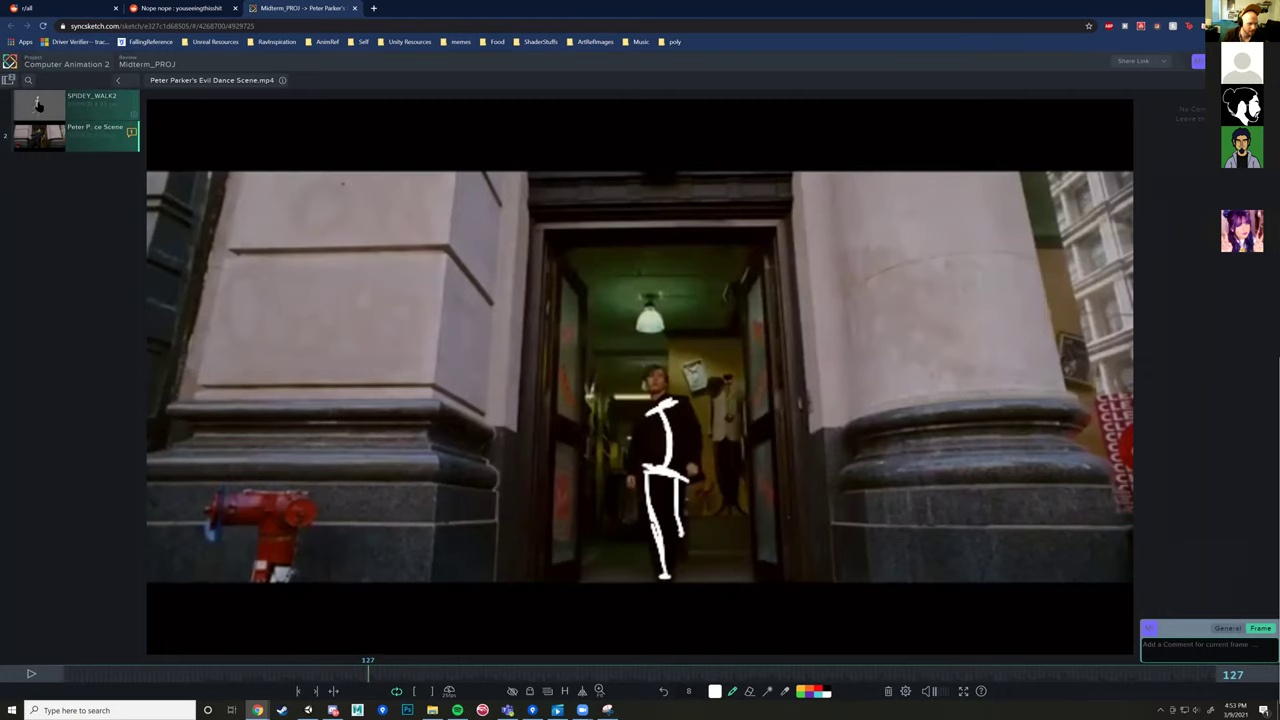
Step: On frame 13 of SPIDEY_WALK2, mark the character's shoulders, spine and hips in white, with an arrow pointing behind him
click(100, 105)
drag(93, 680, 172, 676)
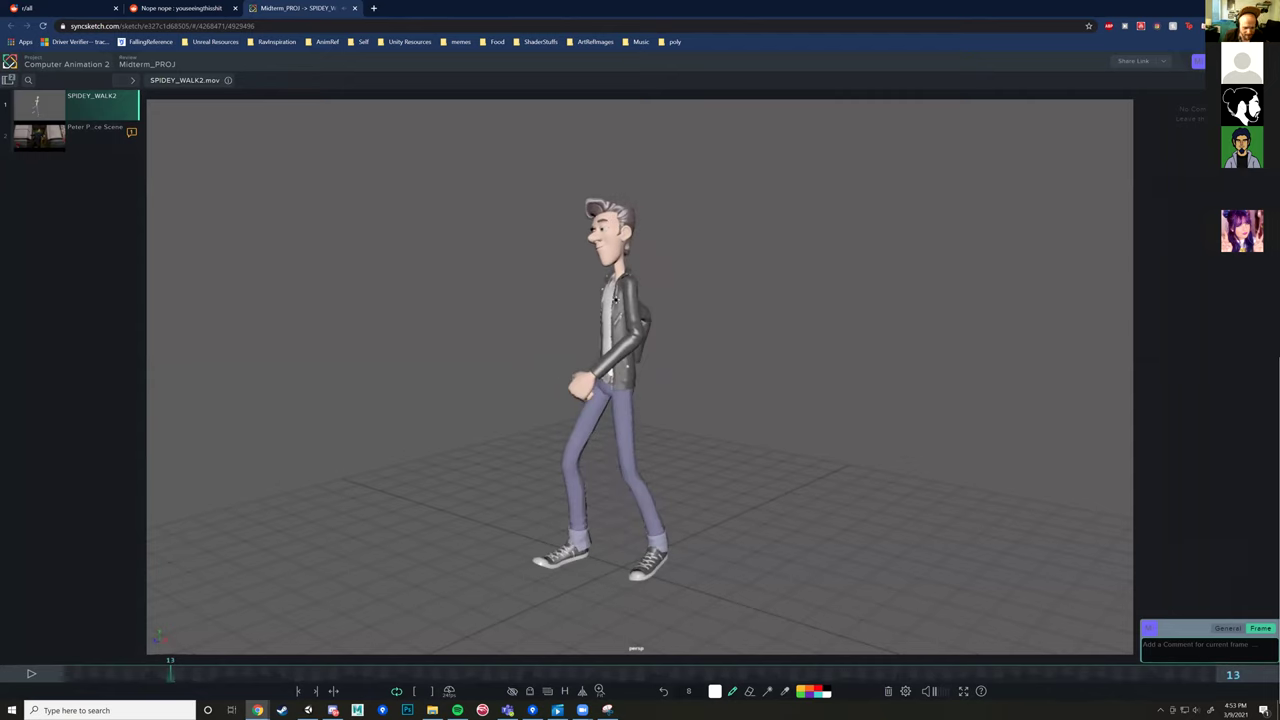
drag(612, 302, 610, 376)
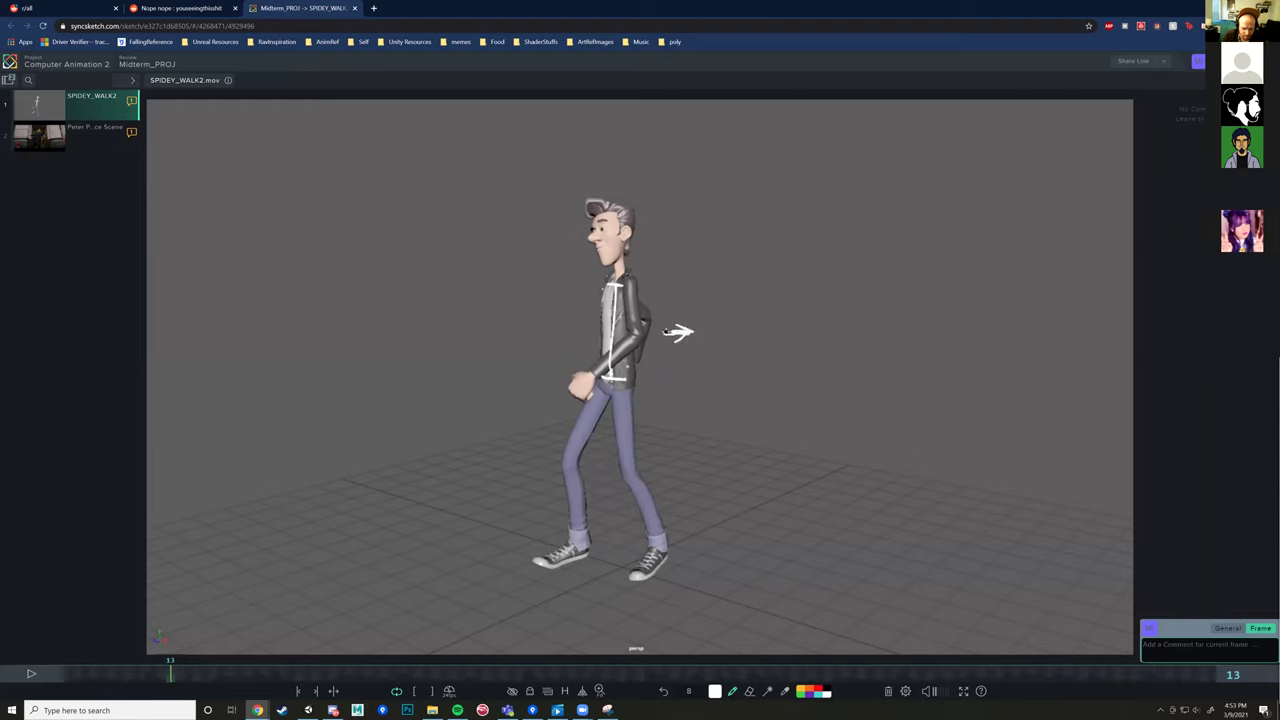
Step: Sketch a long supporting leg in black behind the character and erase the hip line at its upper end
click(823, 688)
drag(737, 390, 725, 532)
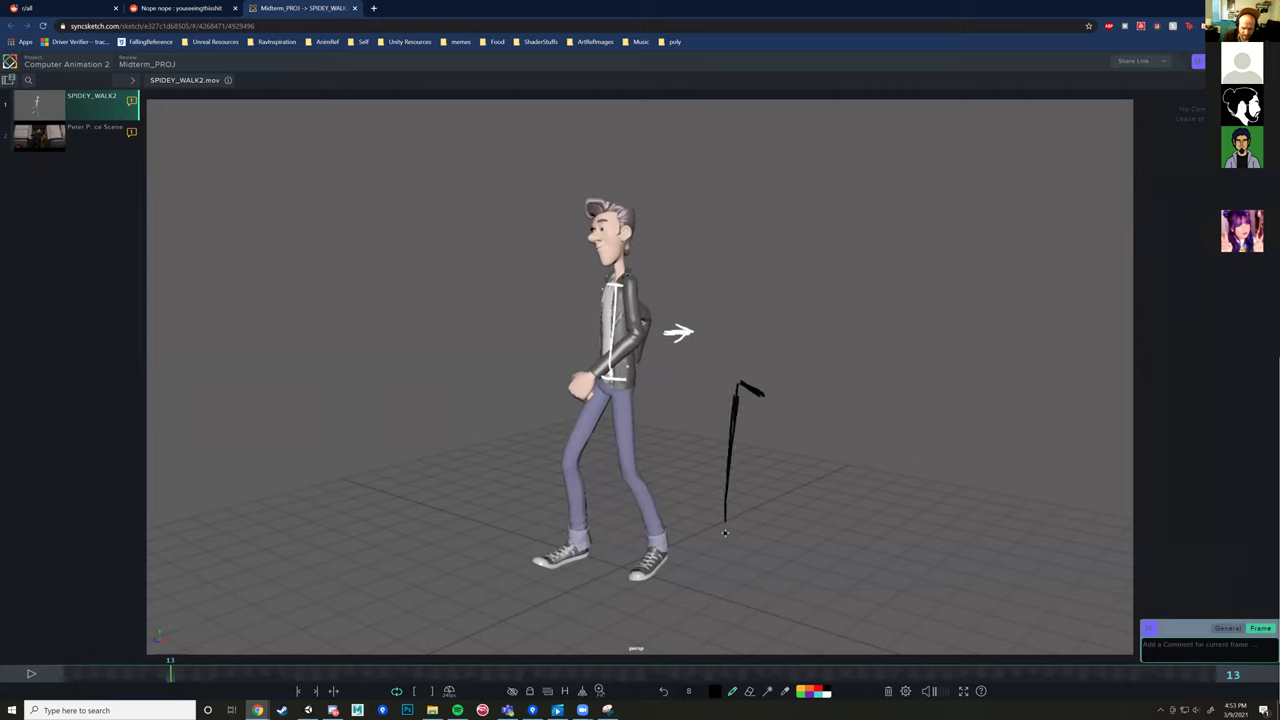
drag(732, 490, 728, 590)
click(749, 691)
mouse_move(740, 373)
mouse_down()
mouse_move(760, 392)
mouse_move(733, 403)
mouse_move(734, 418)
mouse_up()
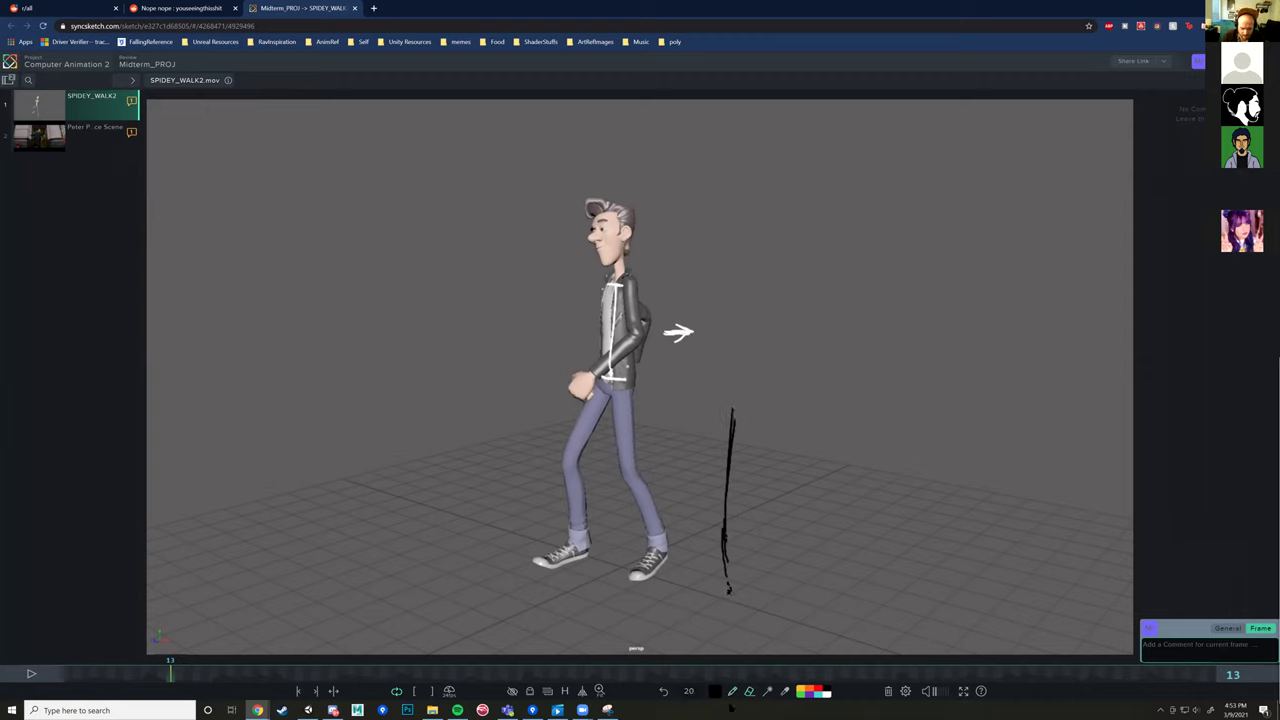
Step: Draw a tilted hip line, curved spine and opposing shoulder line above the black leg
click(732, 691)
drag(734, 405, 764, 419)
mouse_move(764, 419)
mouse_down()
mouse_move(732, 404)
mouse_move(744, 407)
mouse_move(762, 344)
mouse_move(748, 396)
mouse_up()
mouse_move(759, 345)
mouse_down()
mouse_move(747, 299)
mouse_move(754, 316)
mouse_move(738, 295)
mouse_move(730, 306)
mouse_up()
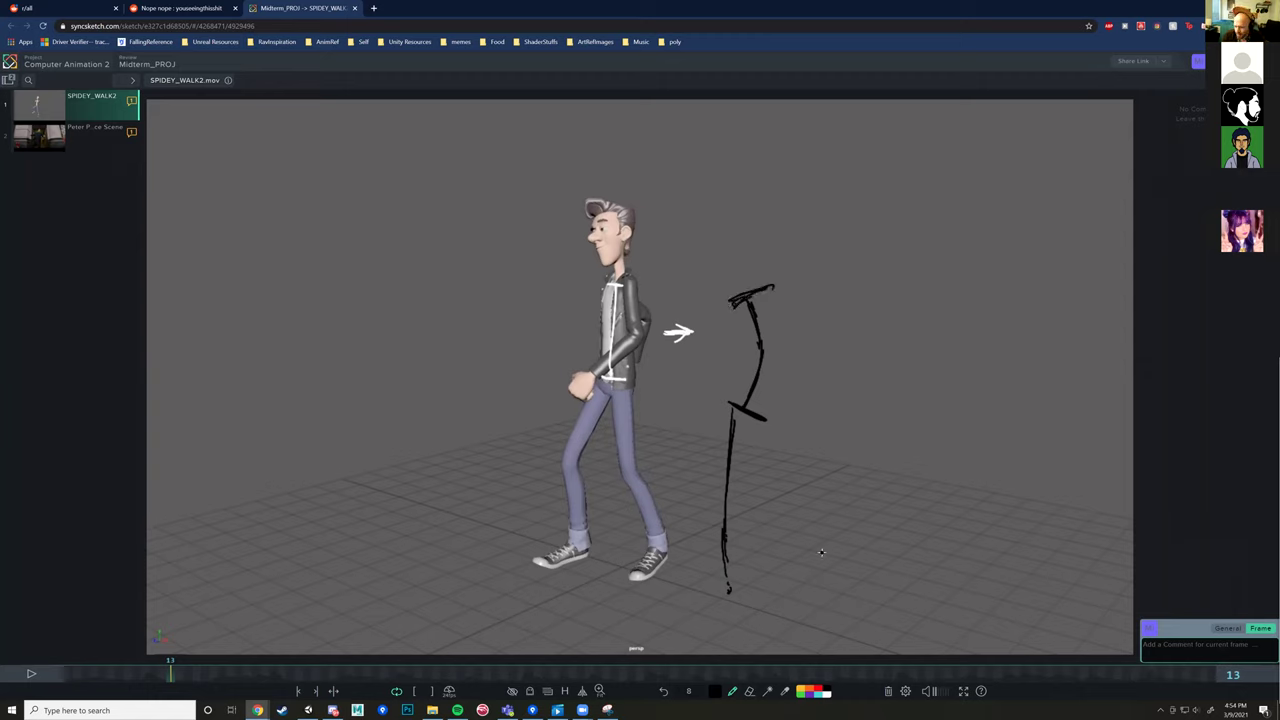
Step: Add a foot to the sketched leg, thicken the leg line, and draw an upward arrow beside it
mouse_move(727, 588)
mouse_down()
mouse_move(705, 605)
mouse_move(728, 593)
mouse_up()
drag(726, 438, 726, 558)
drag(730, 405, 722, 503)
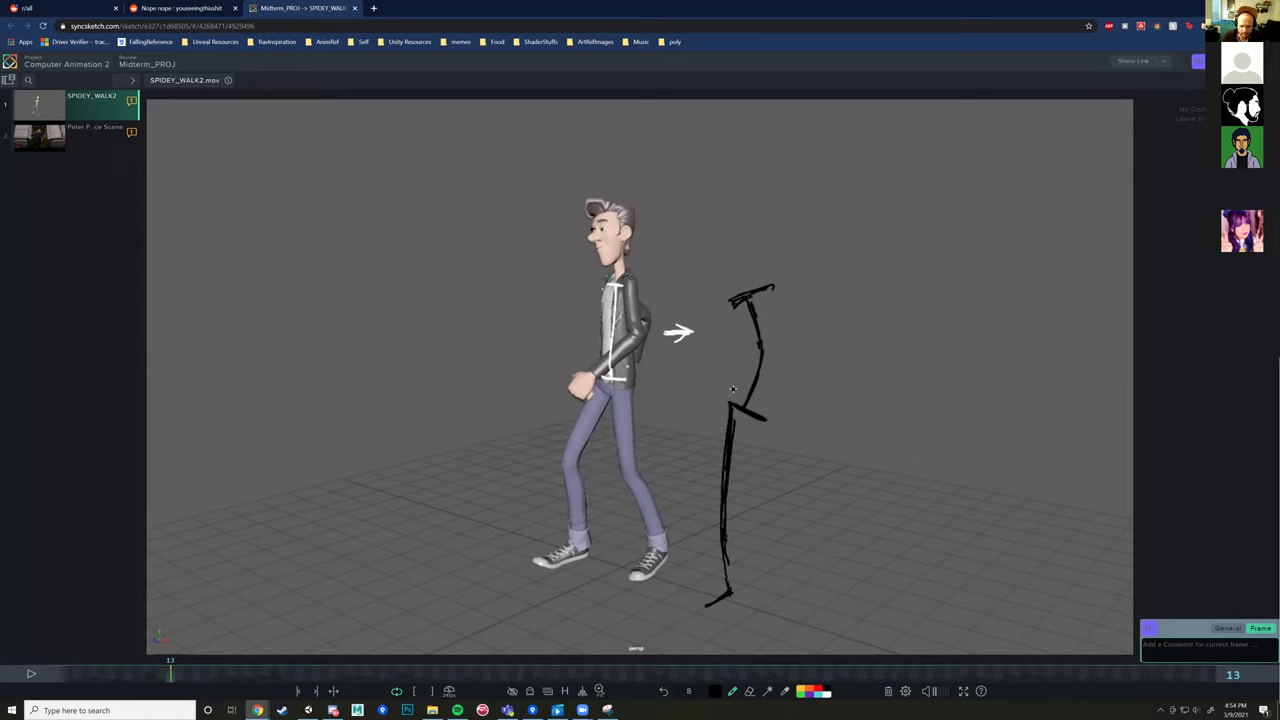
mouse_move(712, 450)
mouse_down()
mouse_move(713, 422)
mouse_move(718, 440)
mouse_up()
Step: Flesh out the black figure with ribcage and waist contours and a bent trailing leg
mouse_move(749, 284)
mouse_down()
mouse_move(772, 284)
mouse_move(722, 302)
mouse_up()
drag(751, 292, 766, 350)
drag(714, 307, 746, 349)
drag(722, 311, 757, 352)
mouse_move(774, 288)
mouse_down()
mouse_move(772, 344)
mouse_move(725, 400)
mouse_move(769, 412)
mouse_up()
click(753, 408)
mouse_move(776, 346)
mouse_down()
mouse_move(756, 498)
mouse_move(784, 538)
mouse_up()
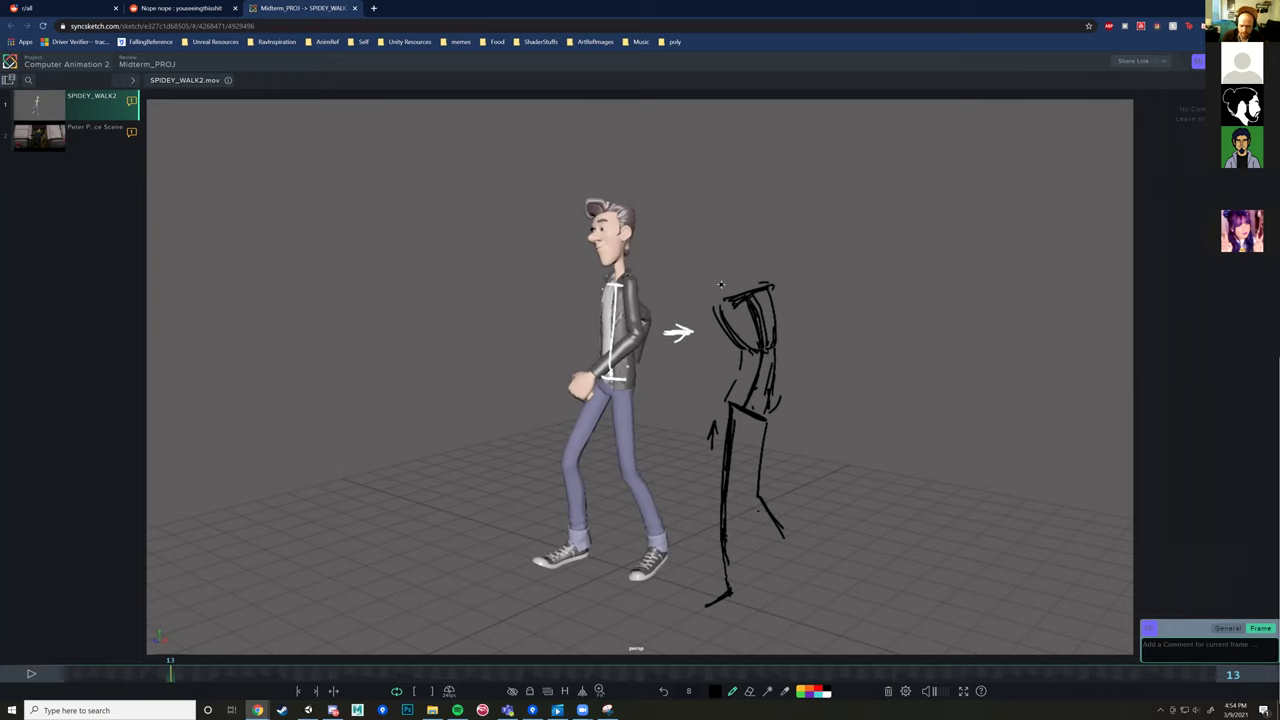
mouse_move(308, 709)
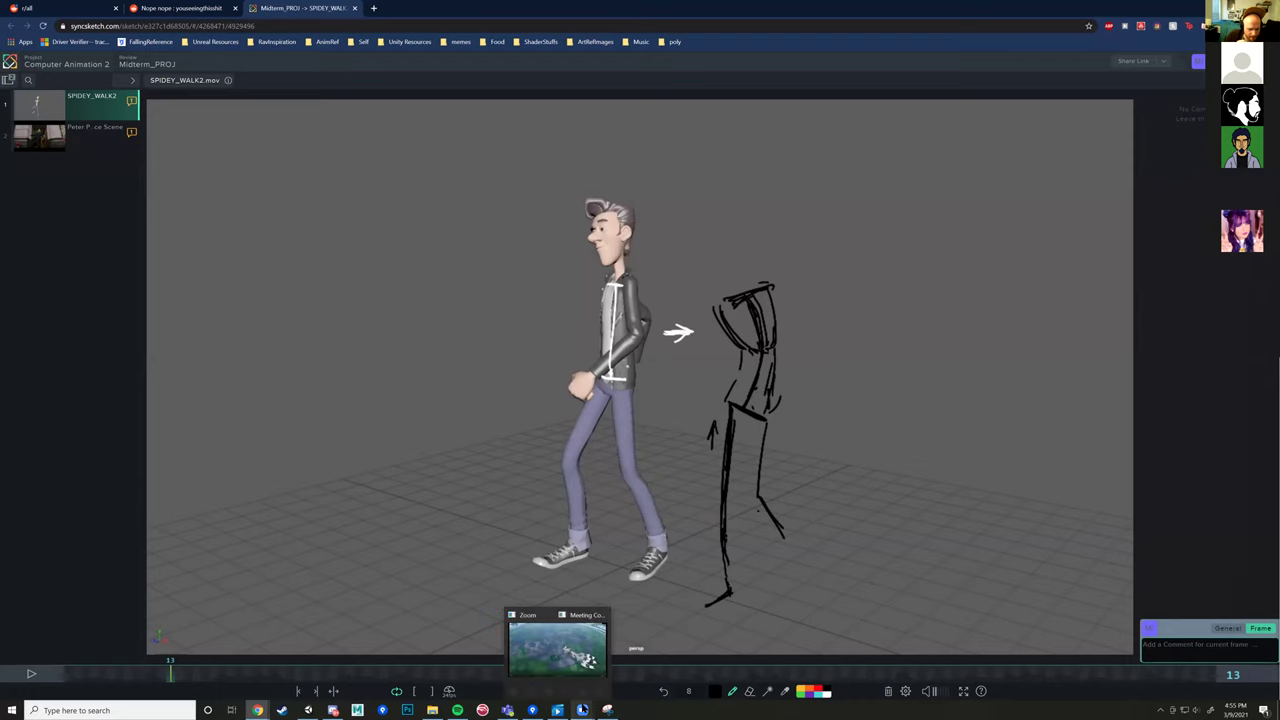
mouse_move(582, 710)
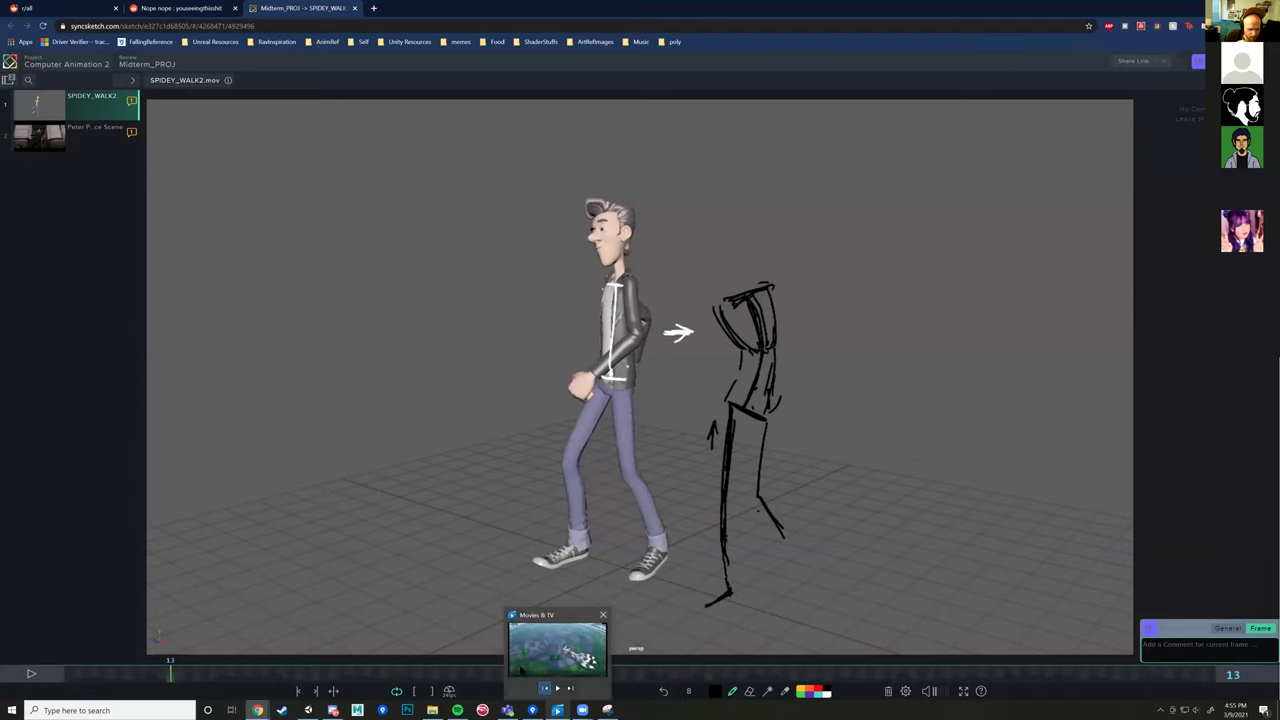
Step: Close the RangoonRush video in Movies & TV and switch to the art-sharing channel in Discord
click(540, 680)
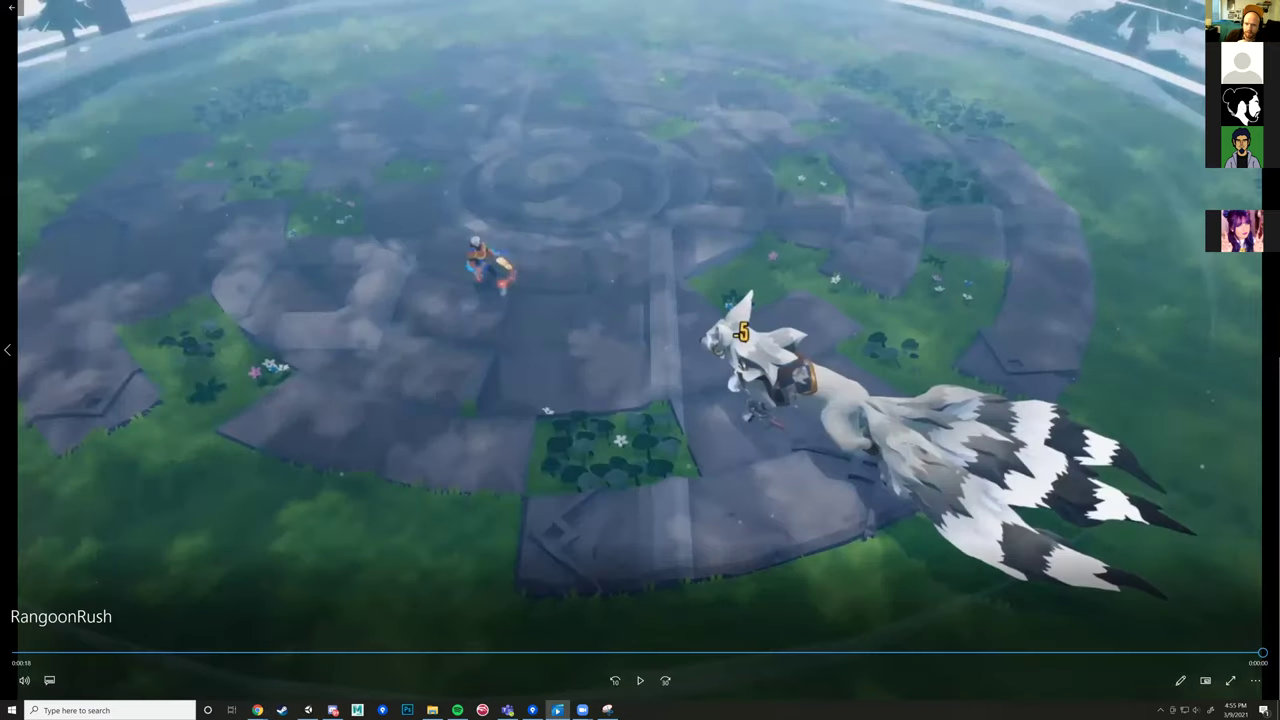
key(alt+F4)
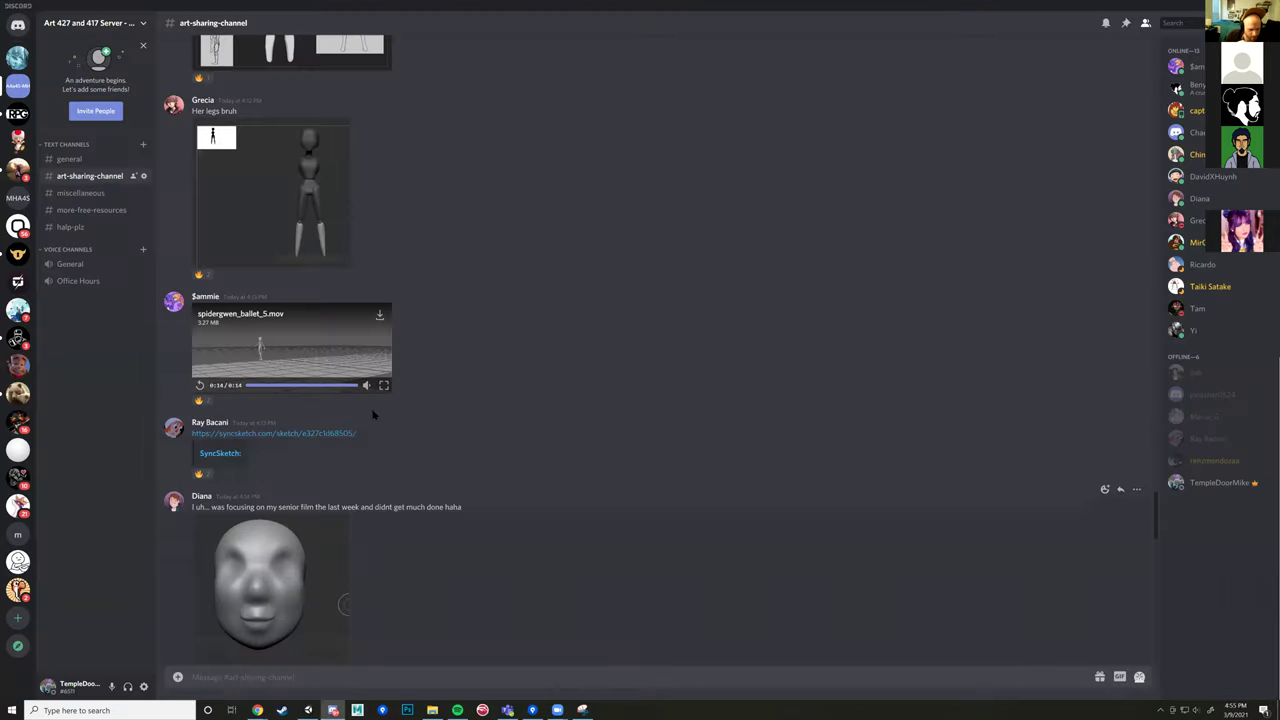
click(333, 645)
mouse_move(557, 710)
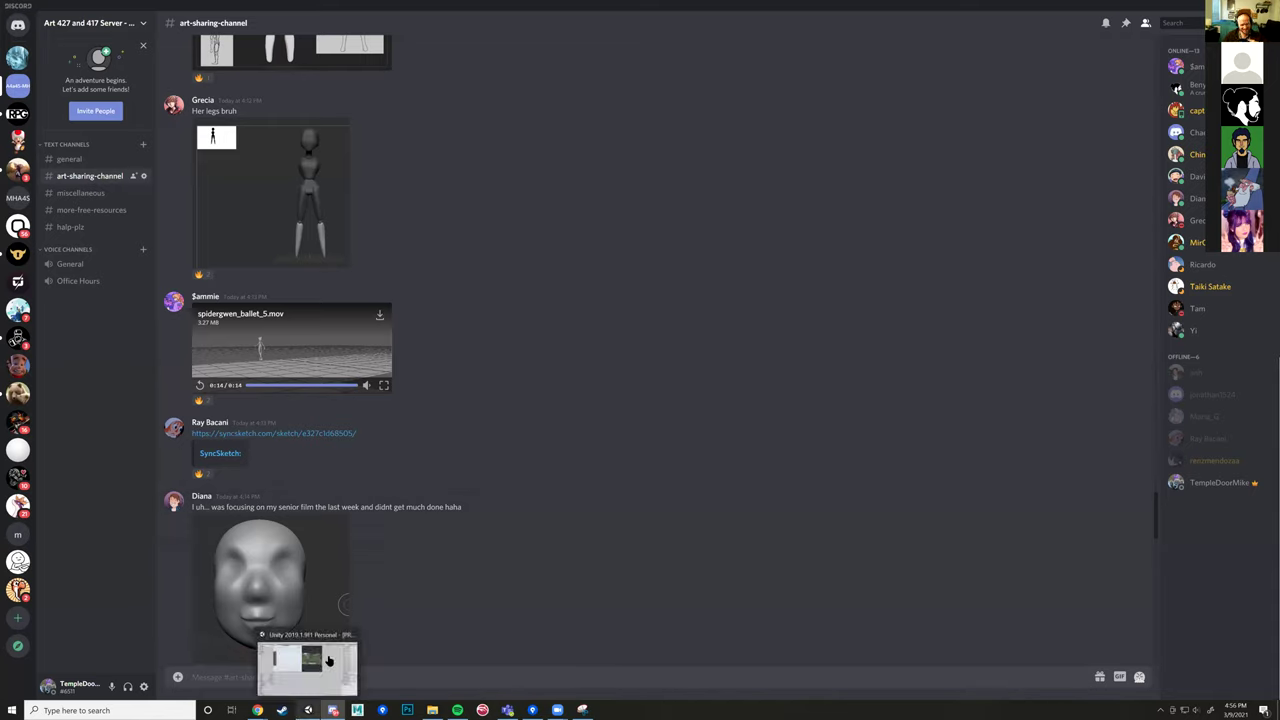
mouse_move(257, 710)
click(312, 668)
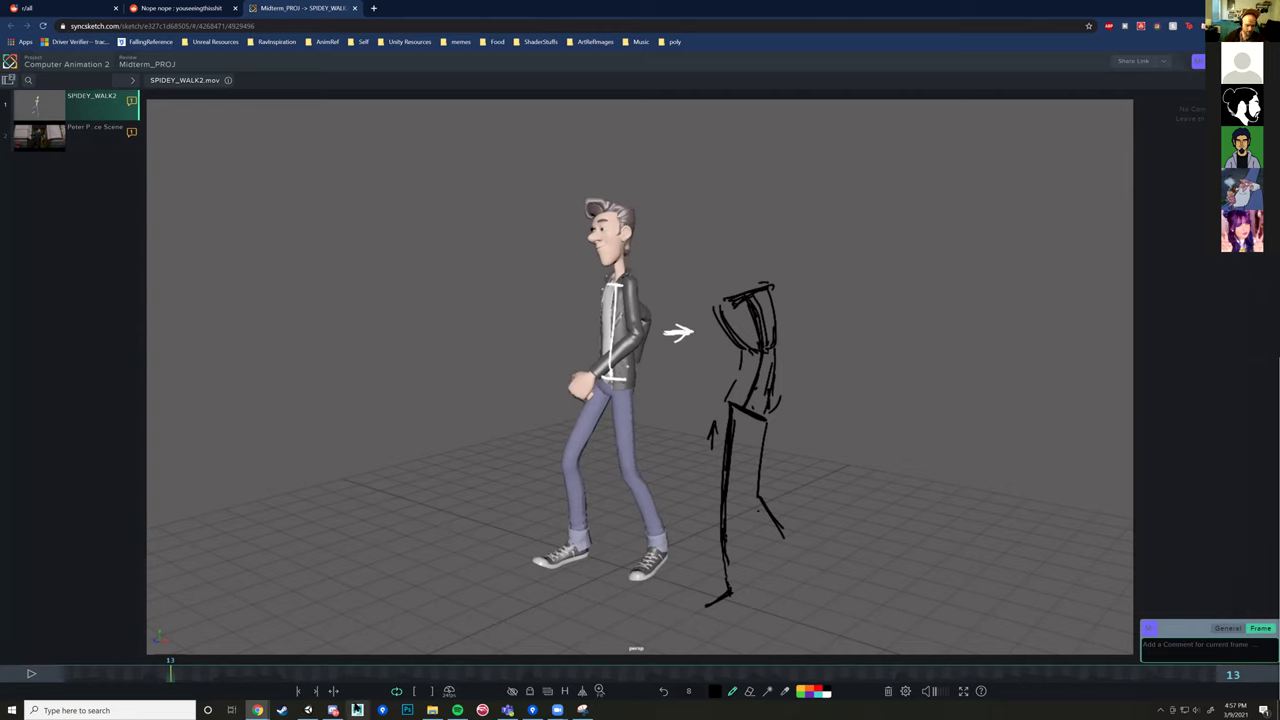
mouse_move(333, 710)
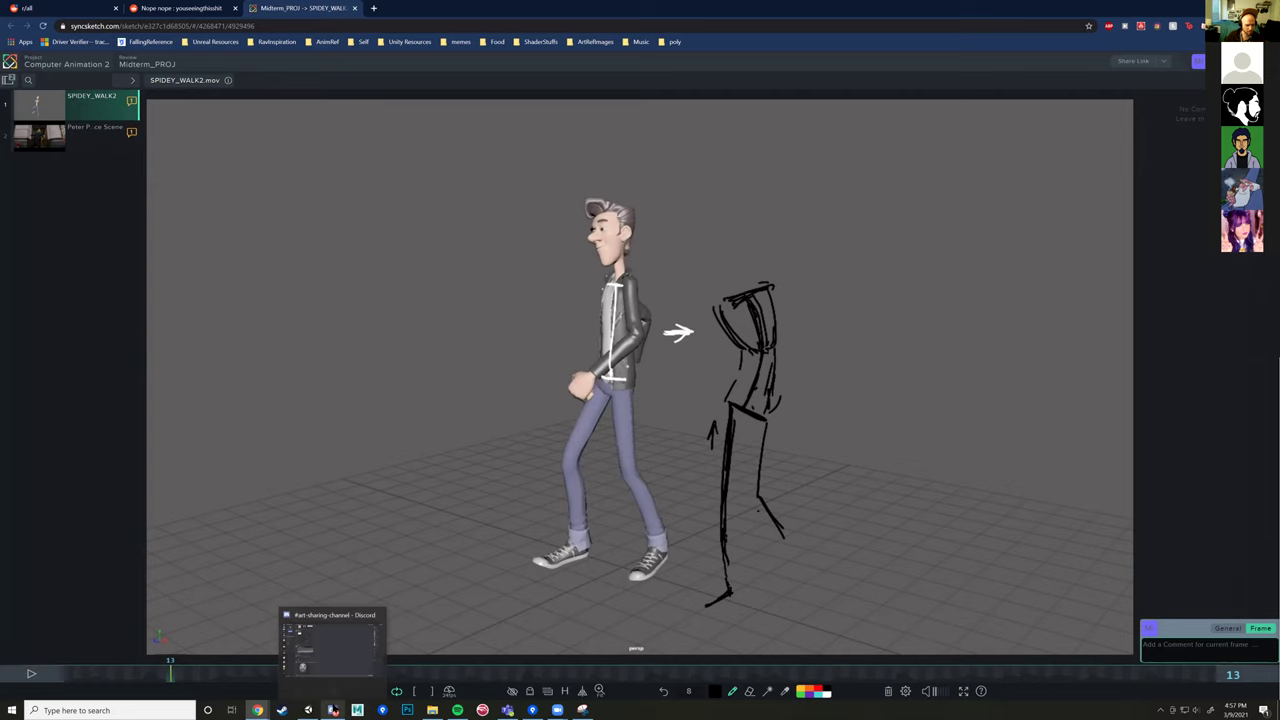
click(337, 648)
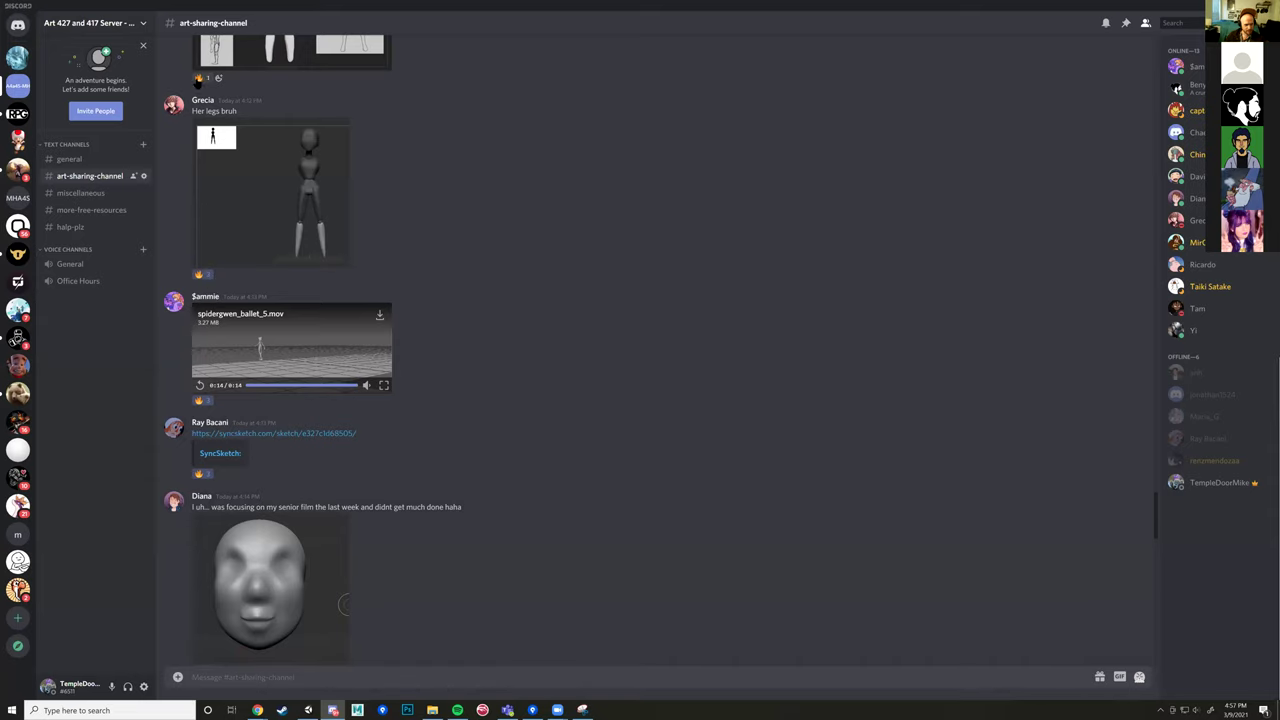
Step: Find the sculpted grey face in the art-sharing channel, view it enlarged, and close the preview
scroll(198, 84, up, 3)
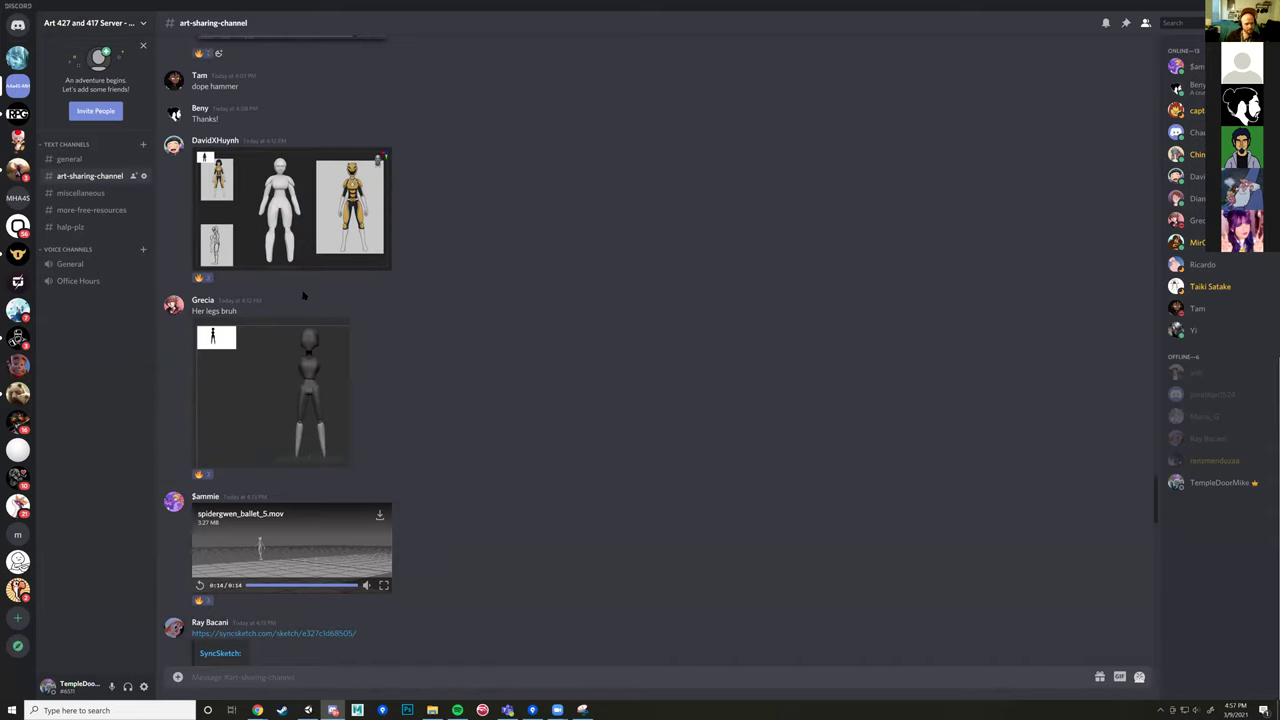
scroll(444, 391, down, 4)
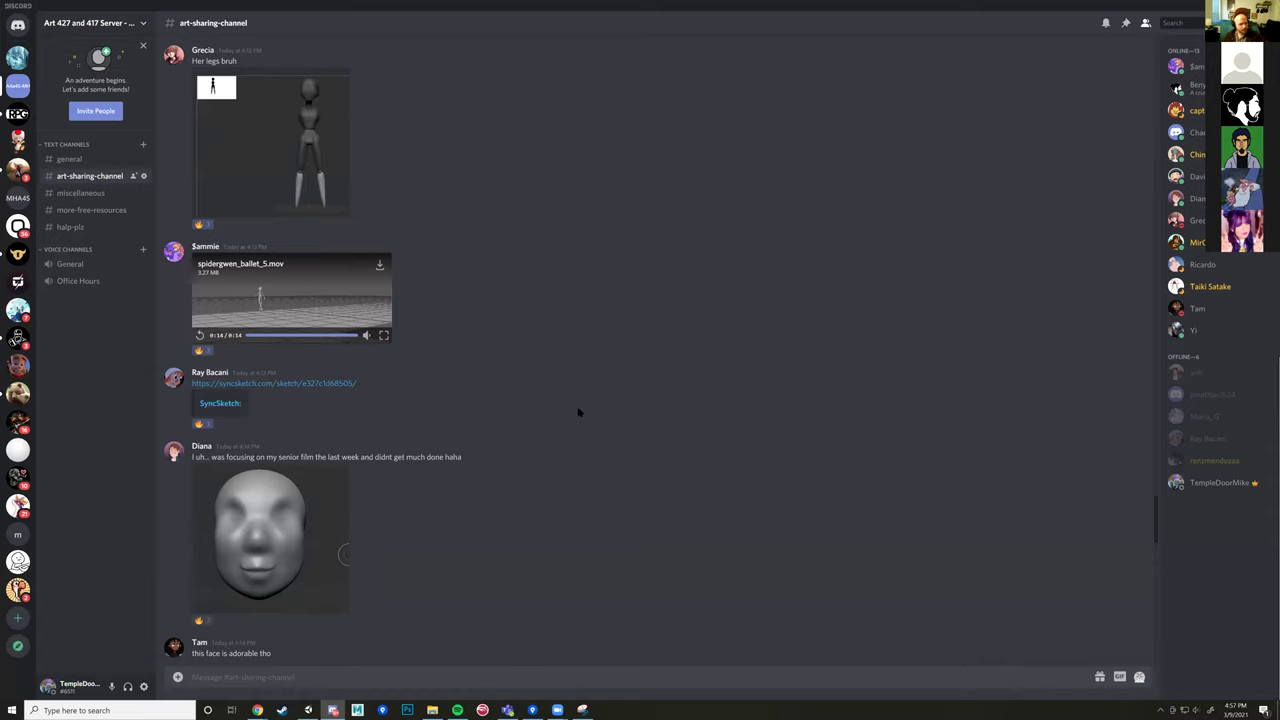
click(306, 490)
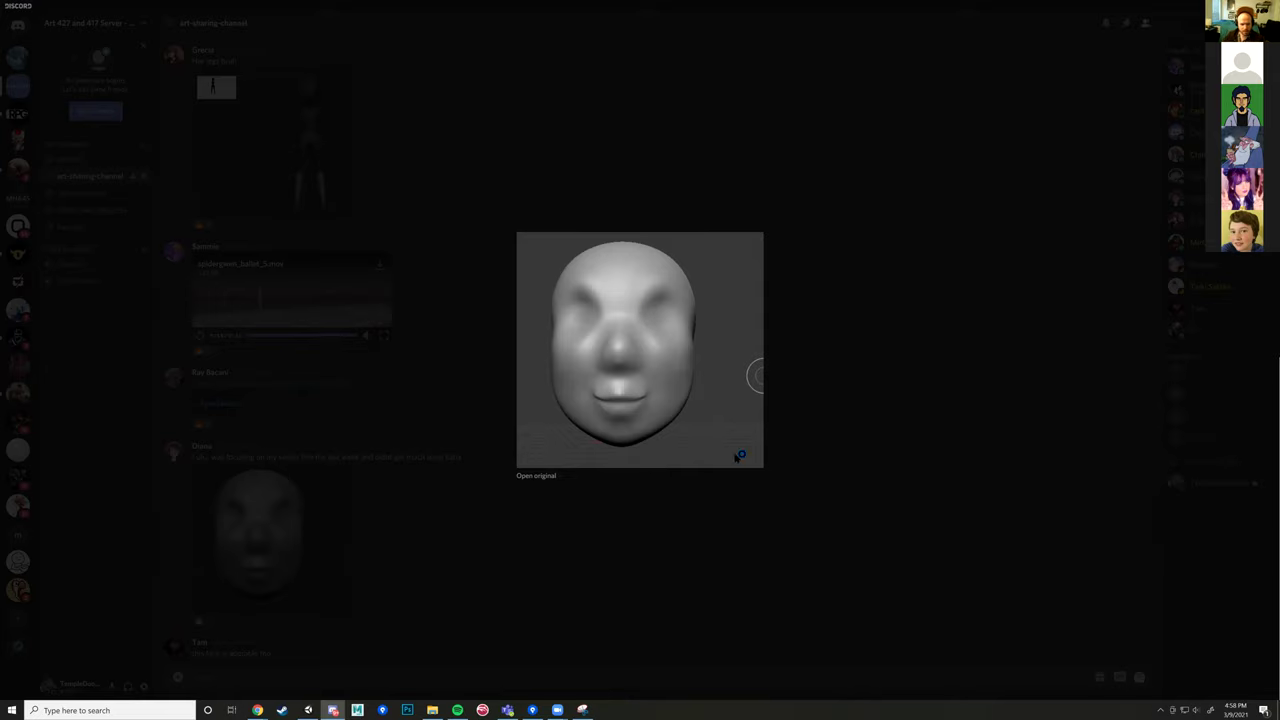
click(600, 603)
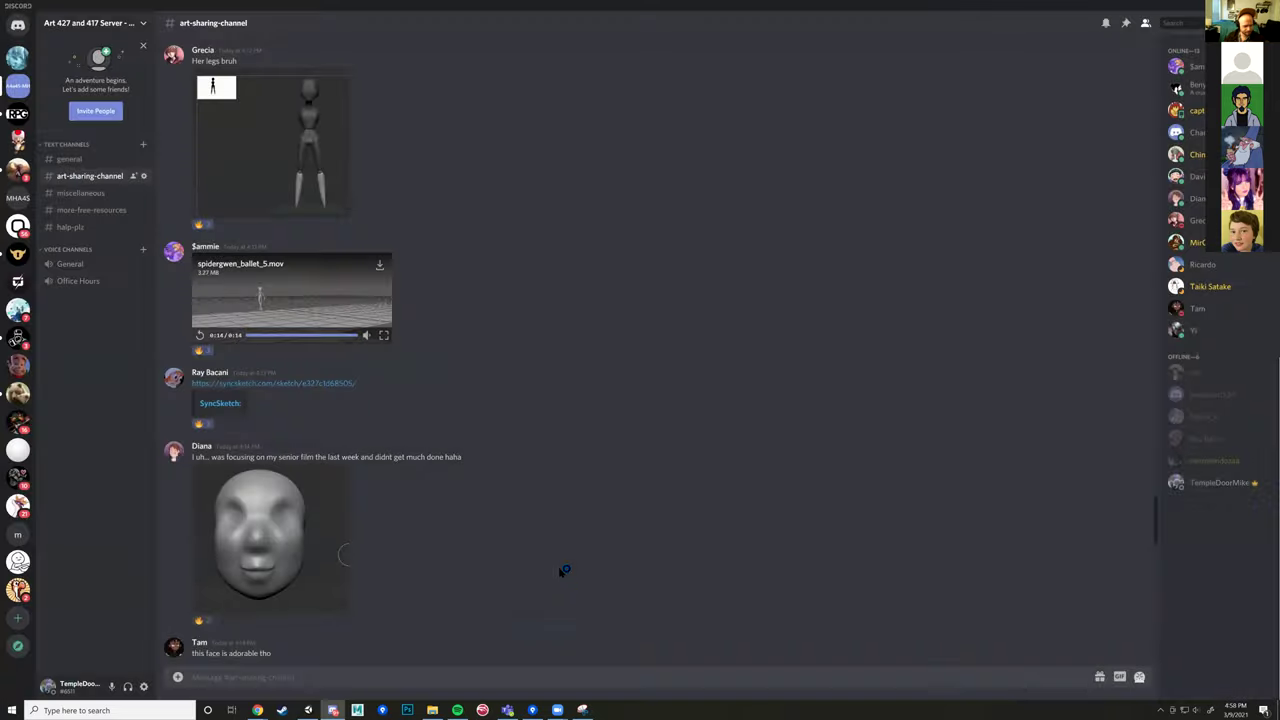
Step: Examine the channel's shared posts from the hammer model down to the fight_blo3.mov clip
scroll(391, 629, down, 3)
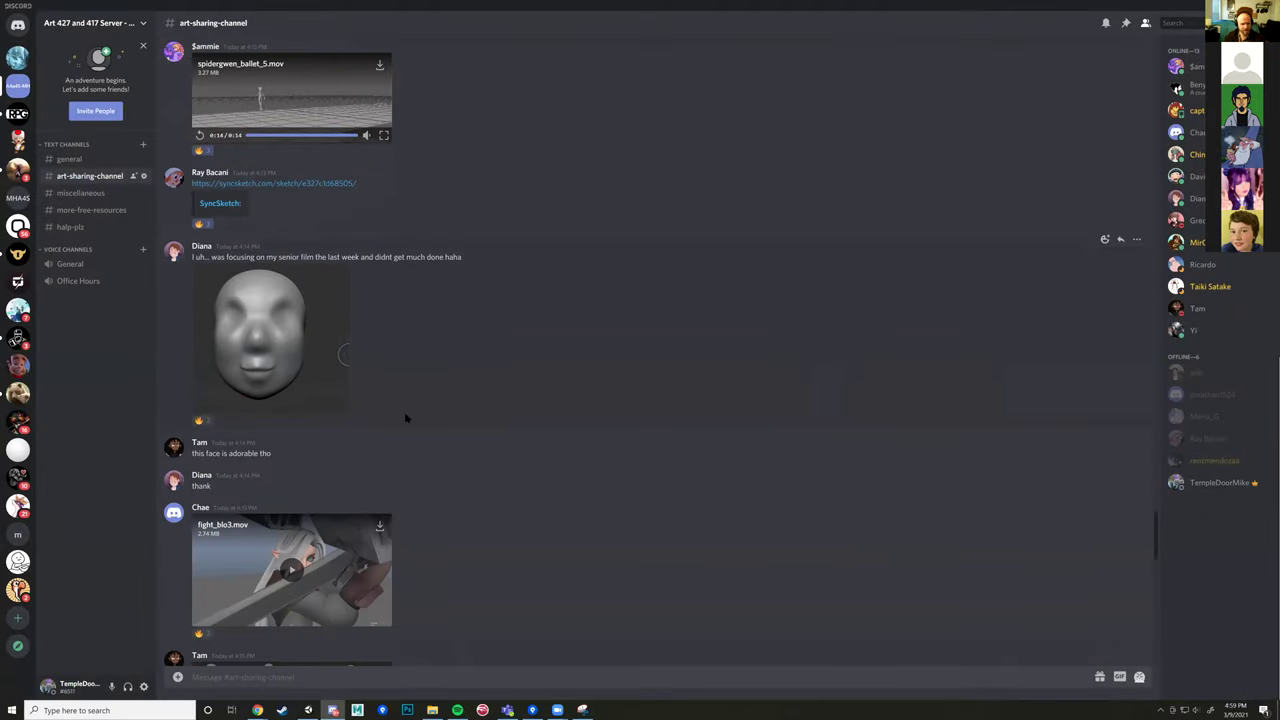
scroll(417, 404, up, 3)
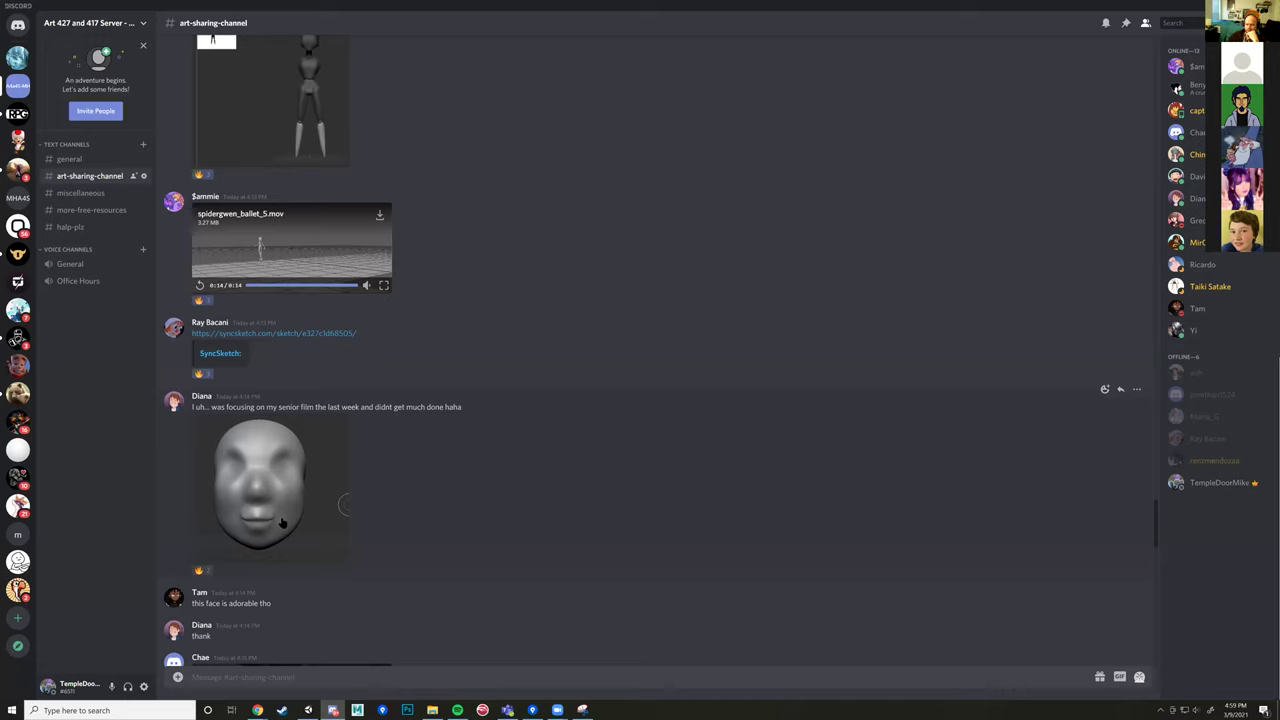
scroll(282, 522, up, 5)
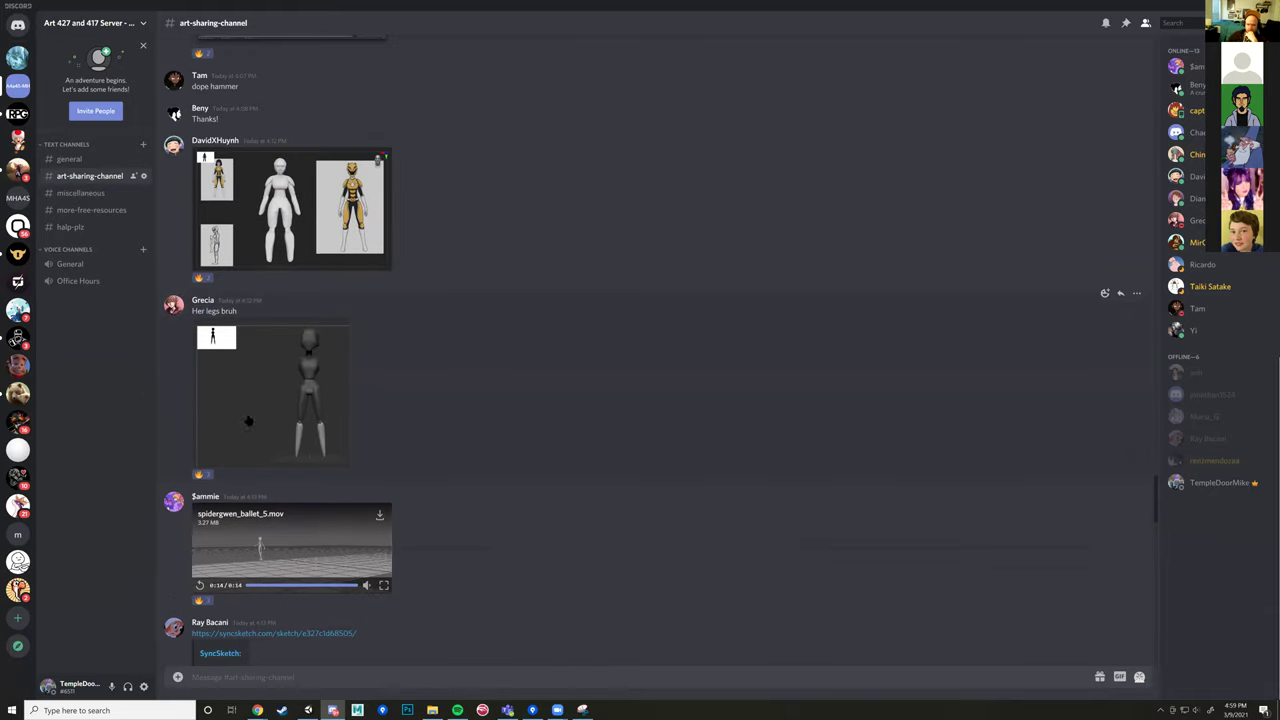
scroll(296, 413, up, 2)
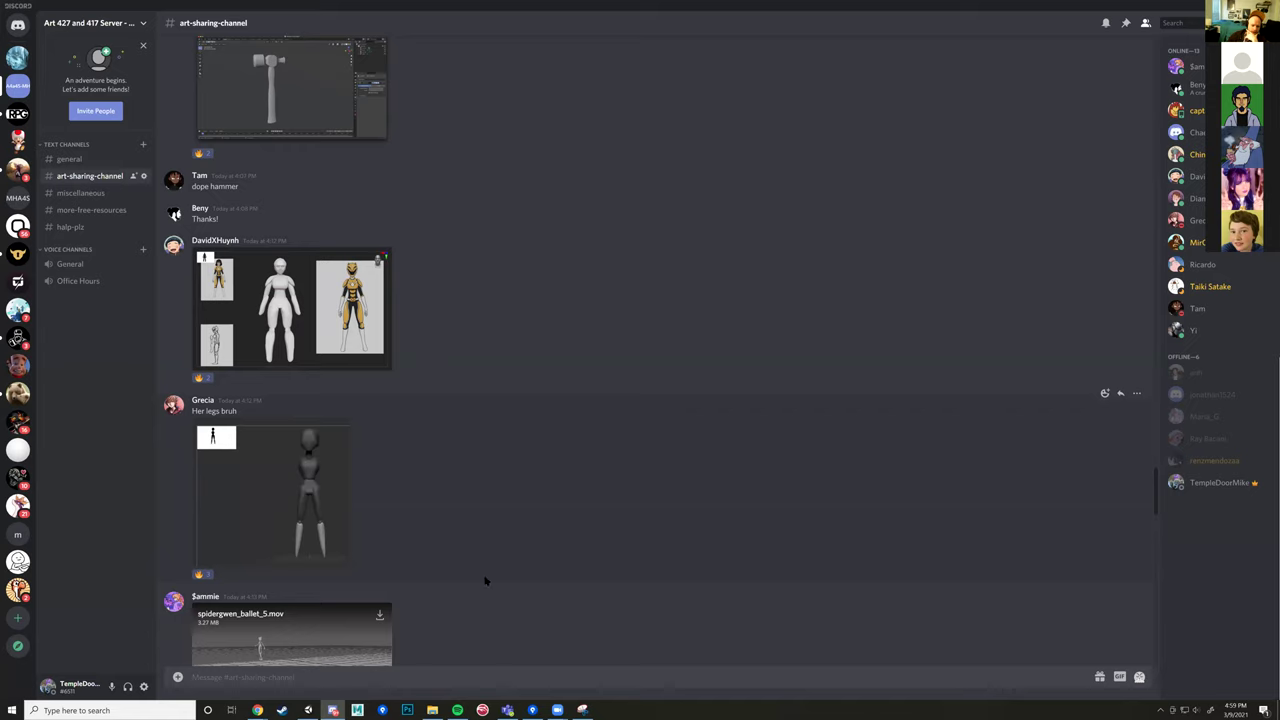
scroll(486, 581, down, 5)
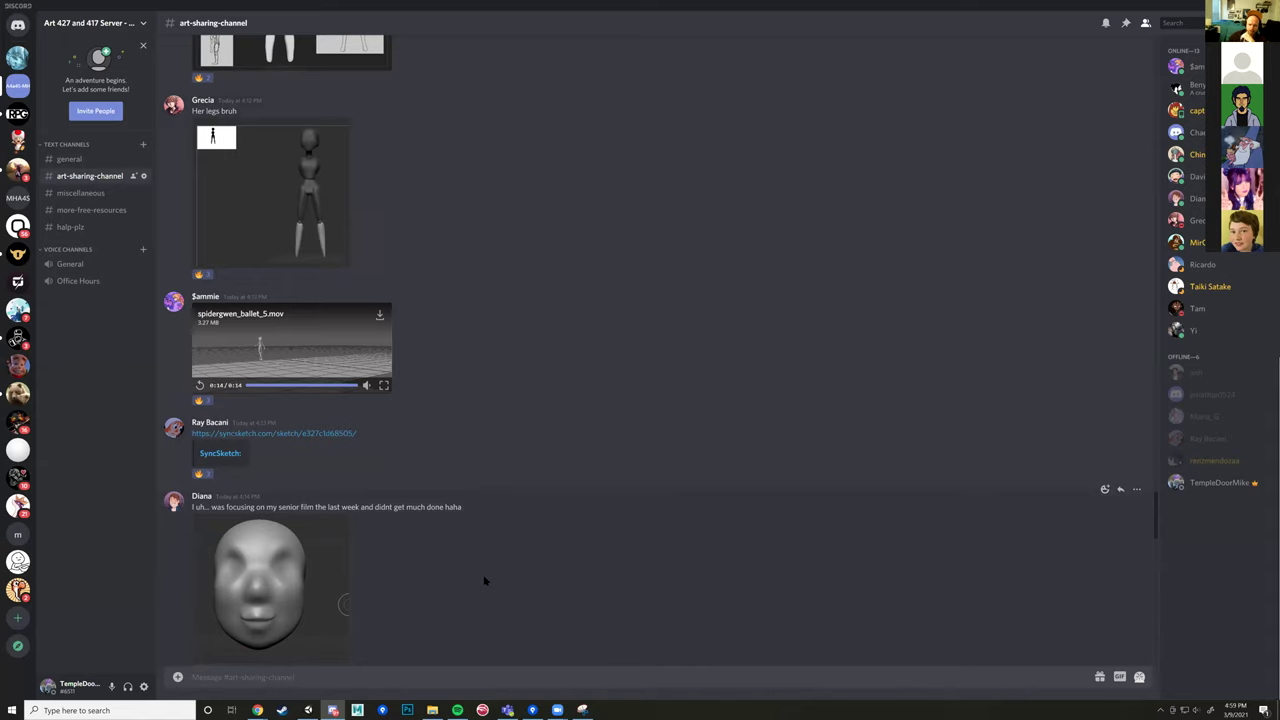
scroll(481, 576, down, 1)
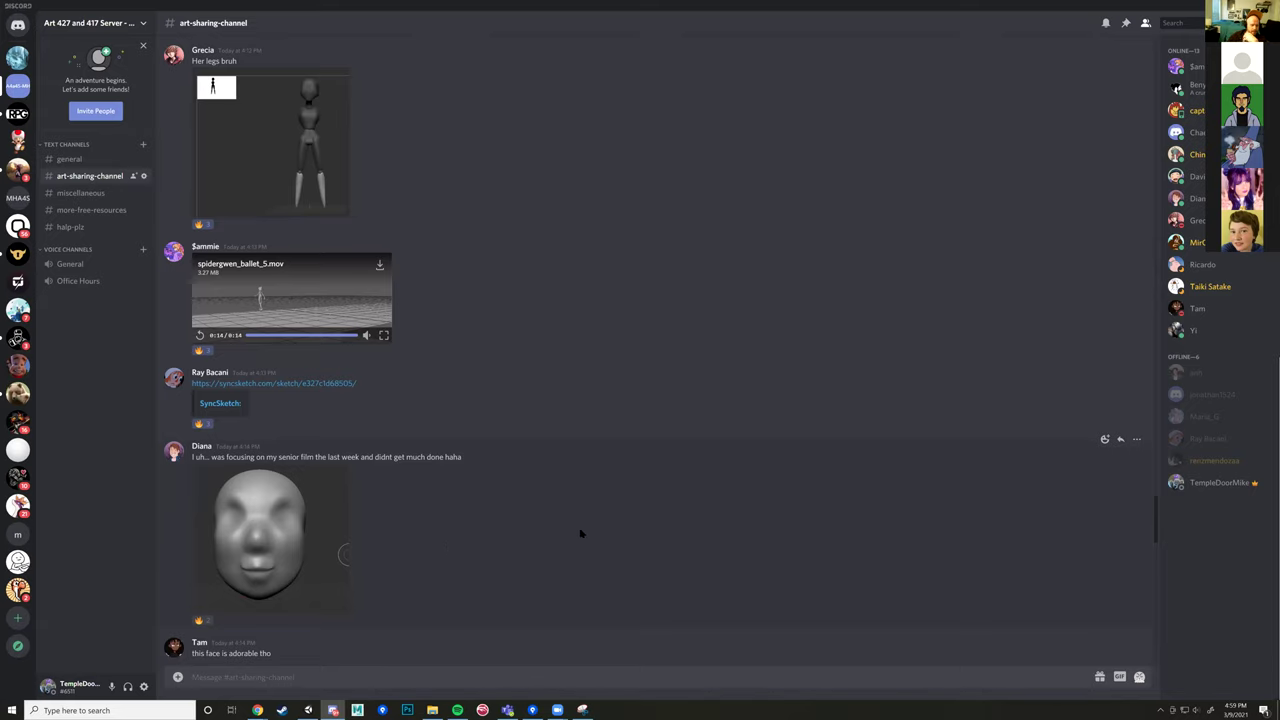
scroll(580, 533, down, 3)
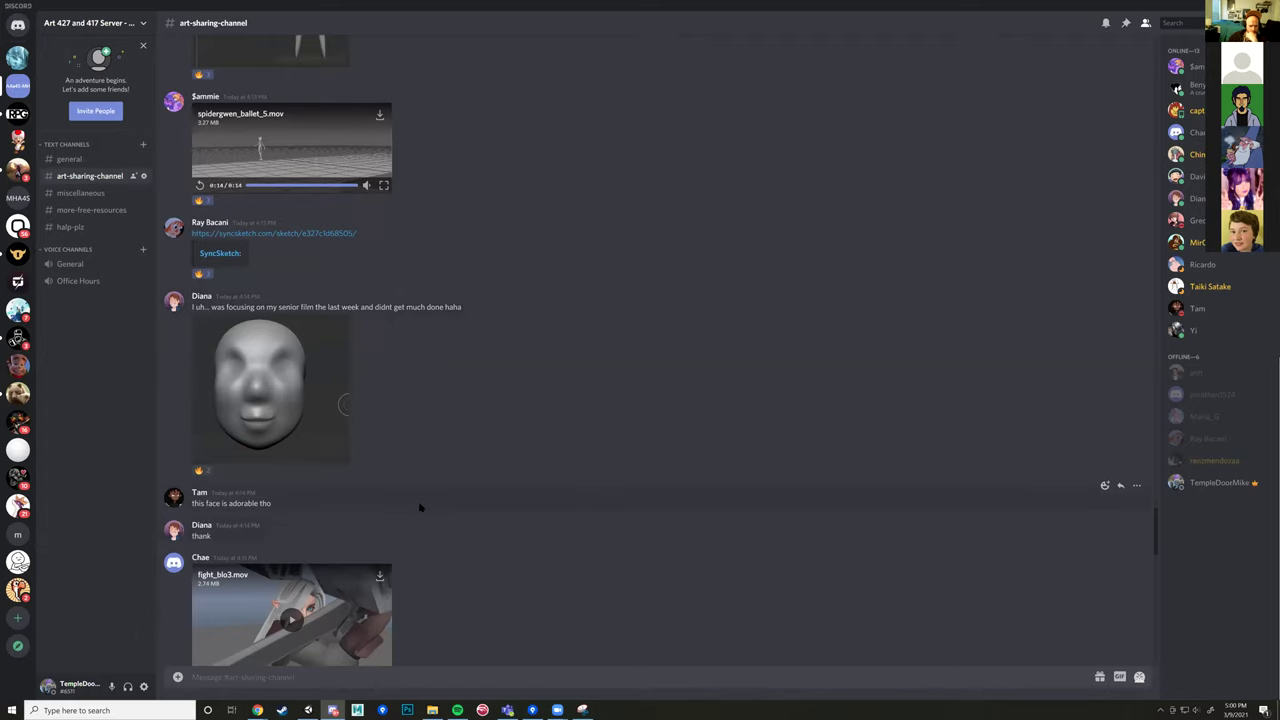
scroll(420, 508, down, 3)
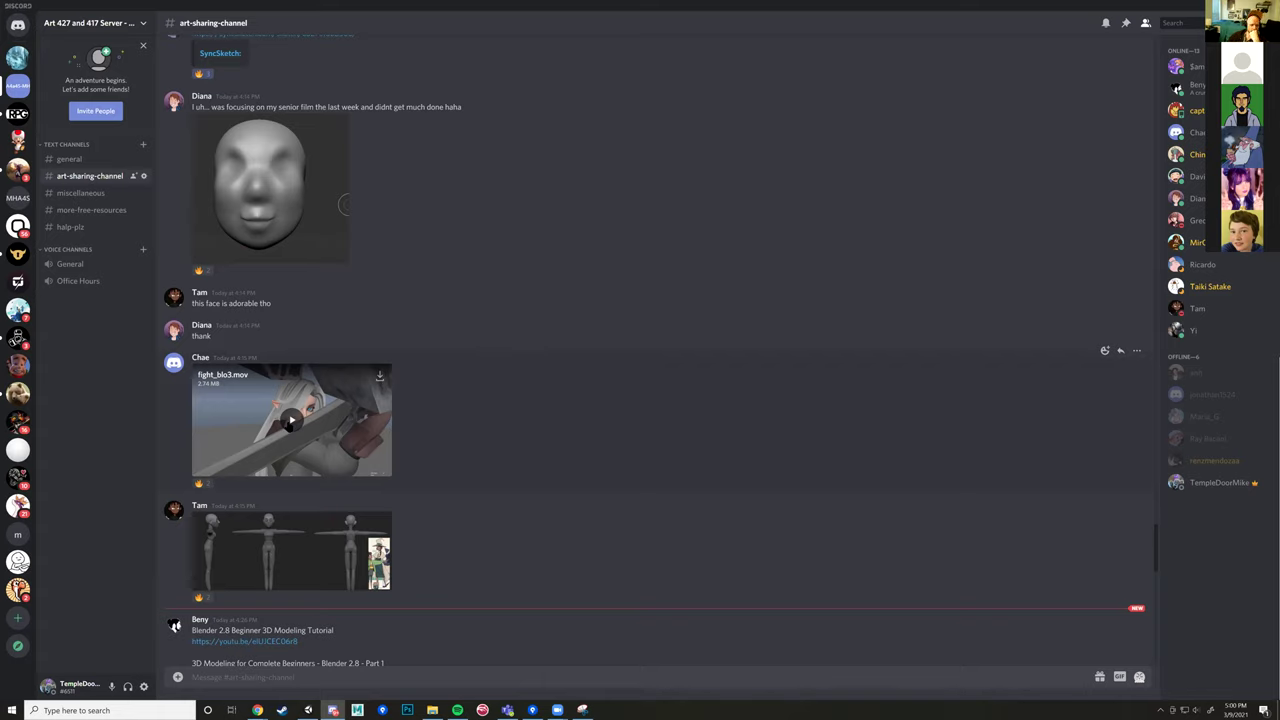
Step: Play fight_blo3.mov in full screen, scrub through its opening to 0:03, and watch it to the end
click(289, 421)
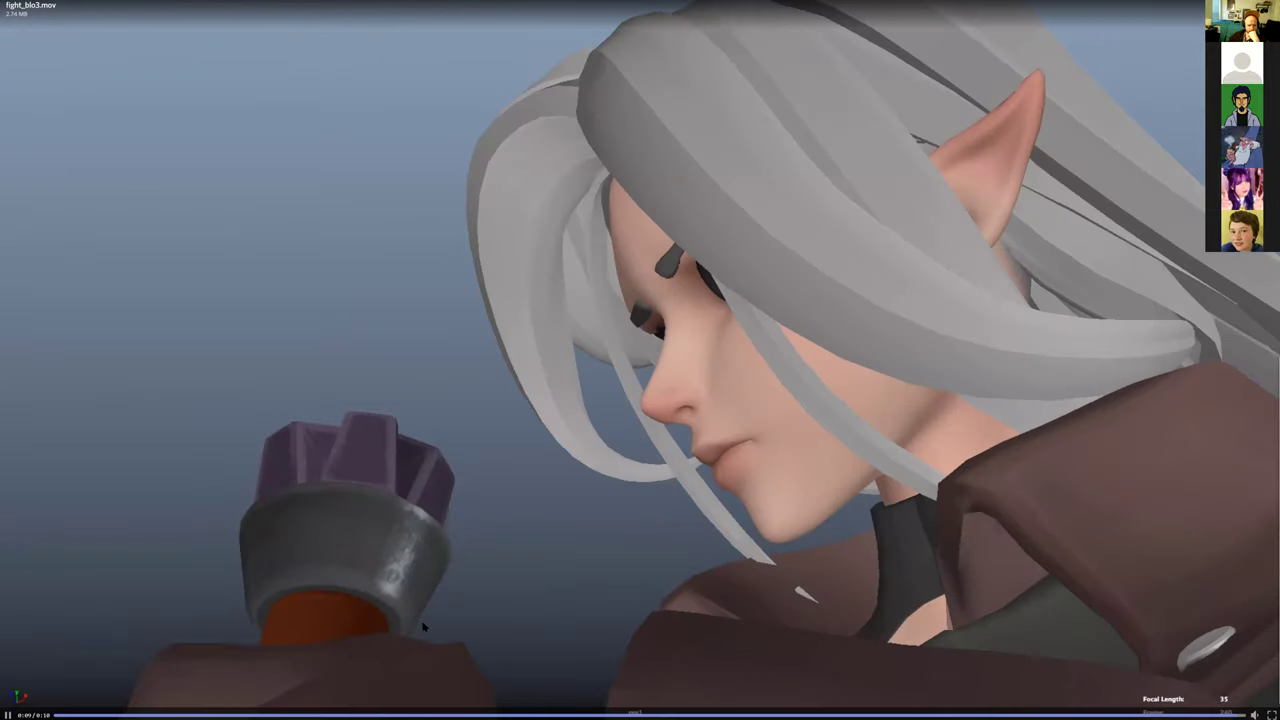
drag(62, 711, 130, 709)
click(200, 711)
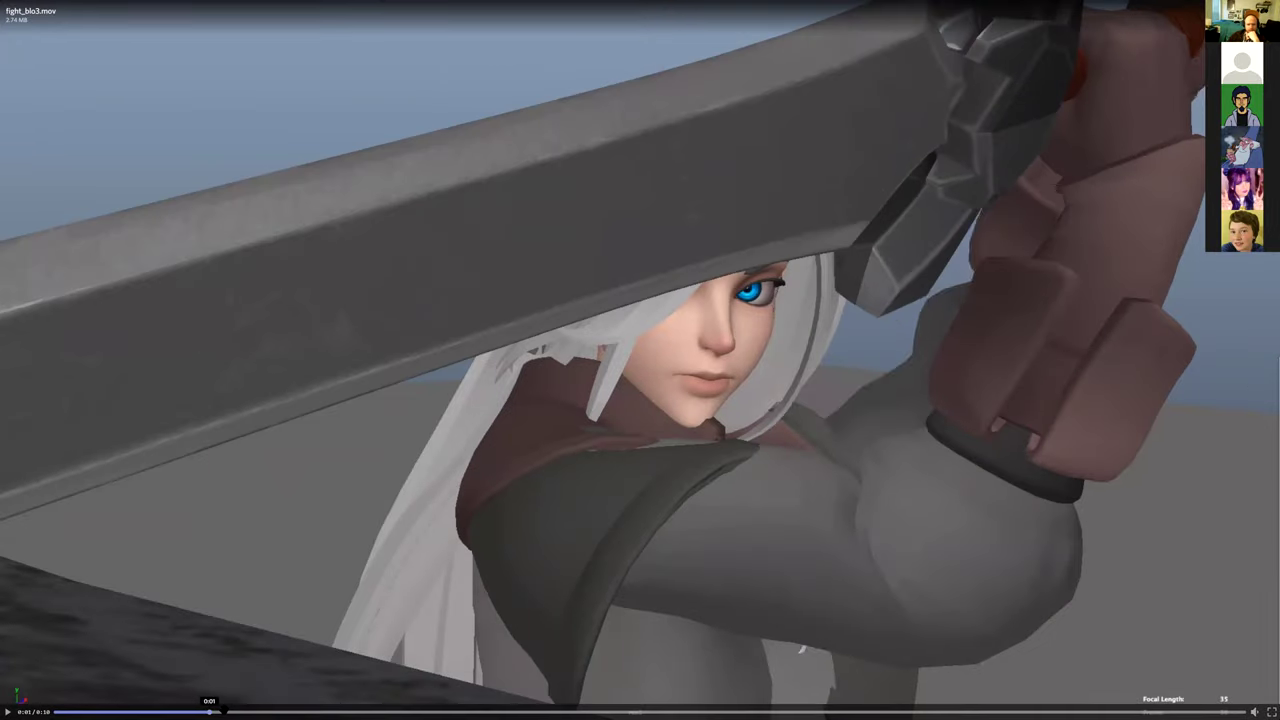
drag(300, 711, 440, 709)
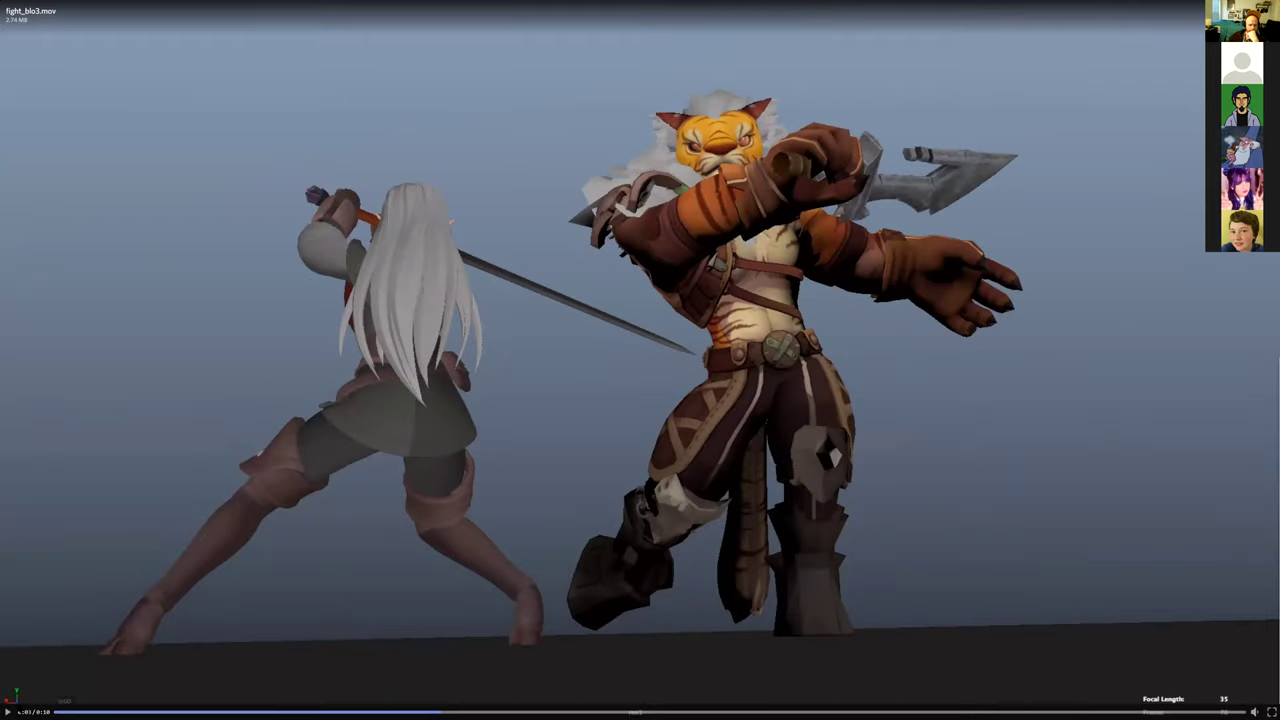
click(8, 712)
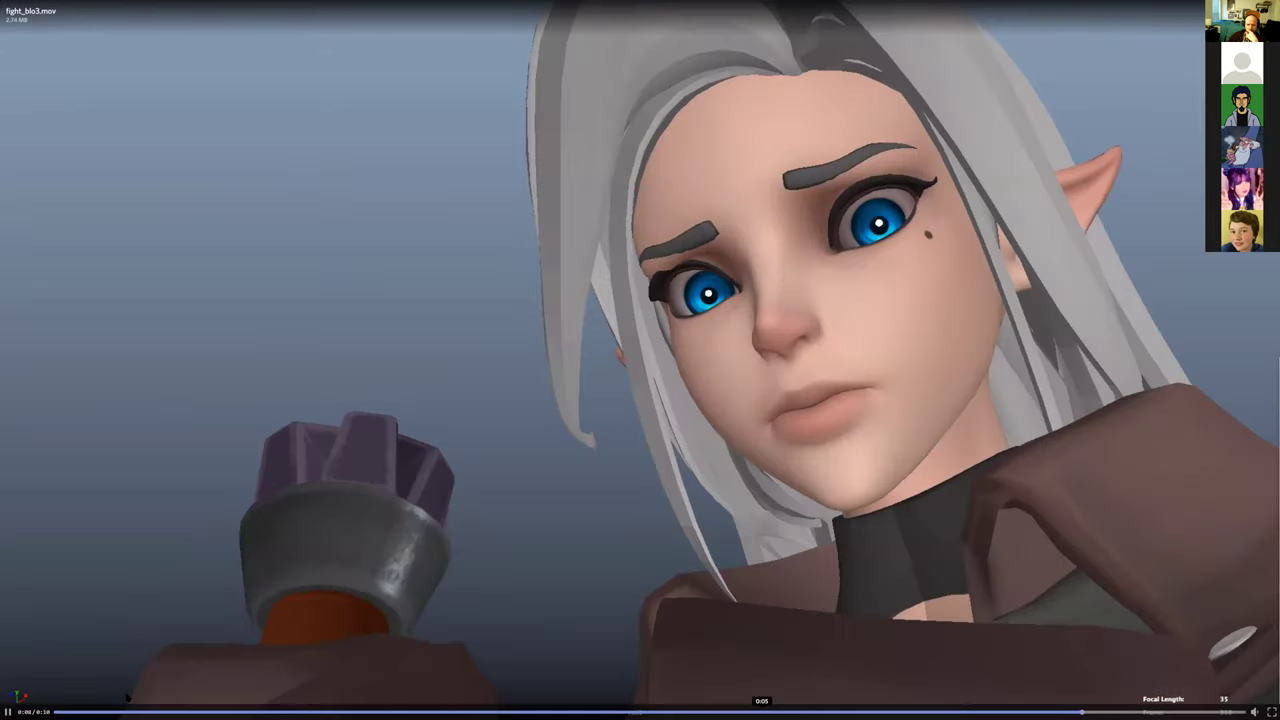
key(space)
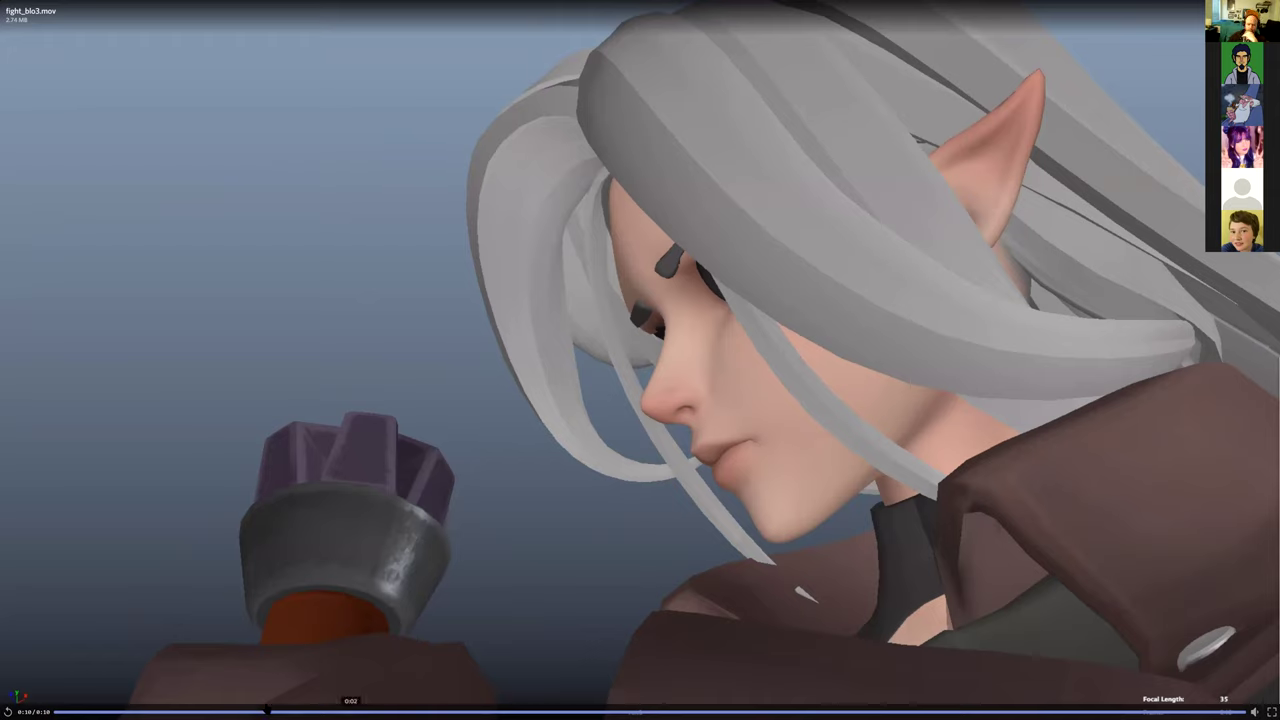
Step: Replay fight_blo3.mov from about 0:03 and pause on the close-up of the tiger character under the blade
click(332, 710)
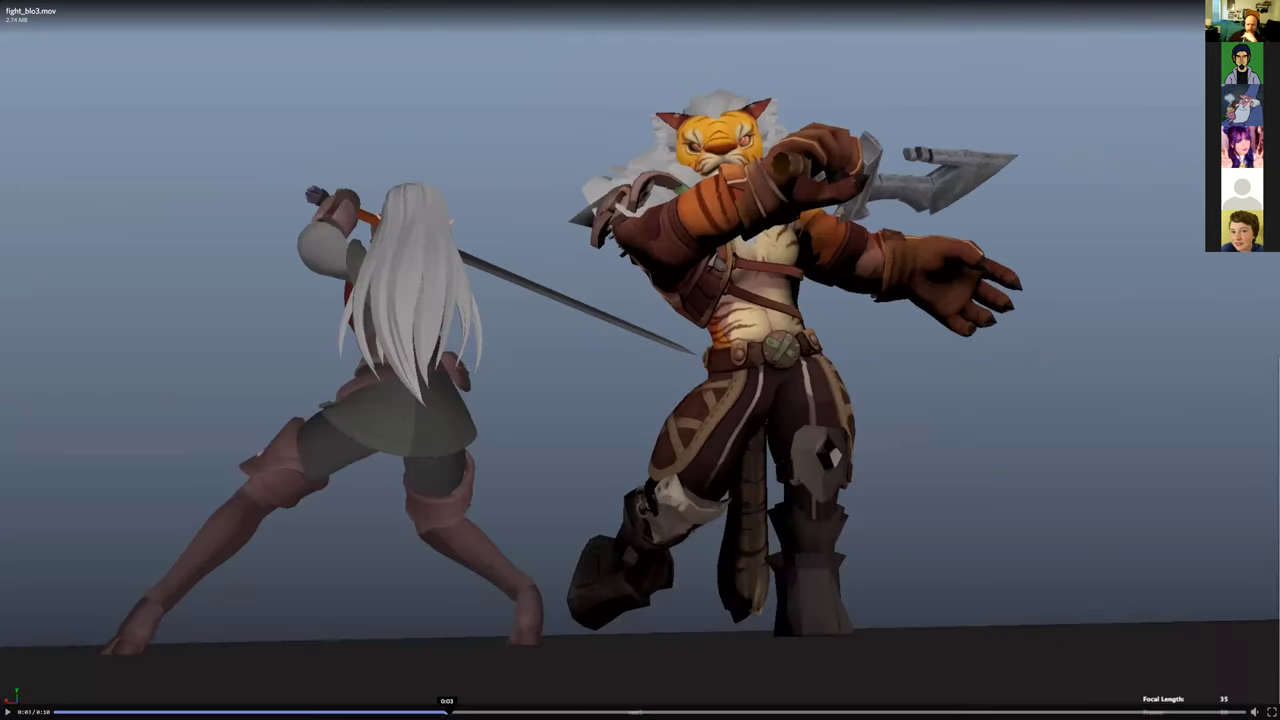
click(443, 709)
click(426, 710)
click(8, 711)
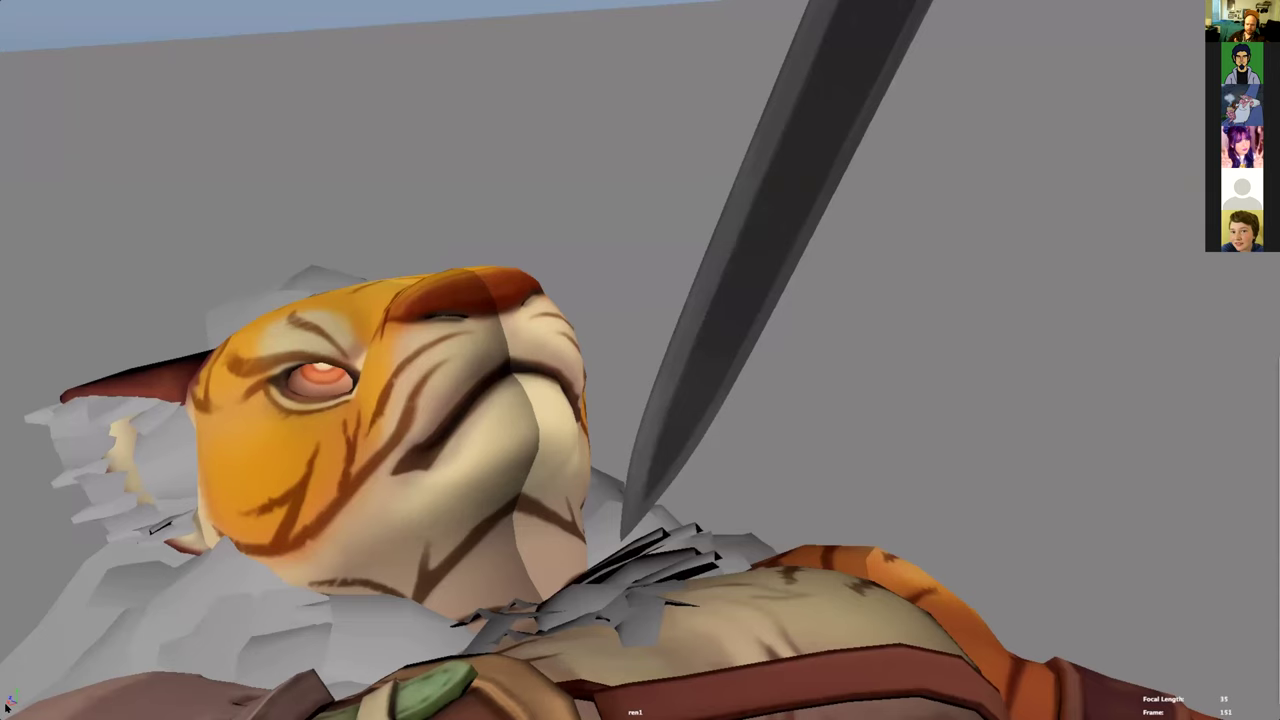
click(8, 711)
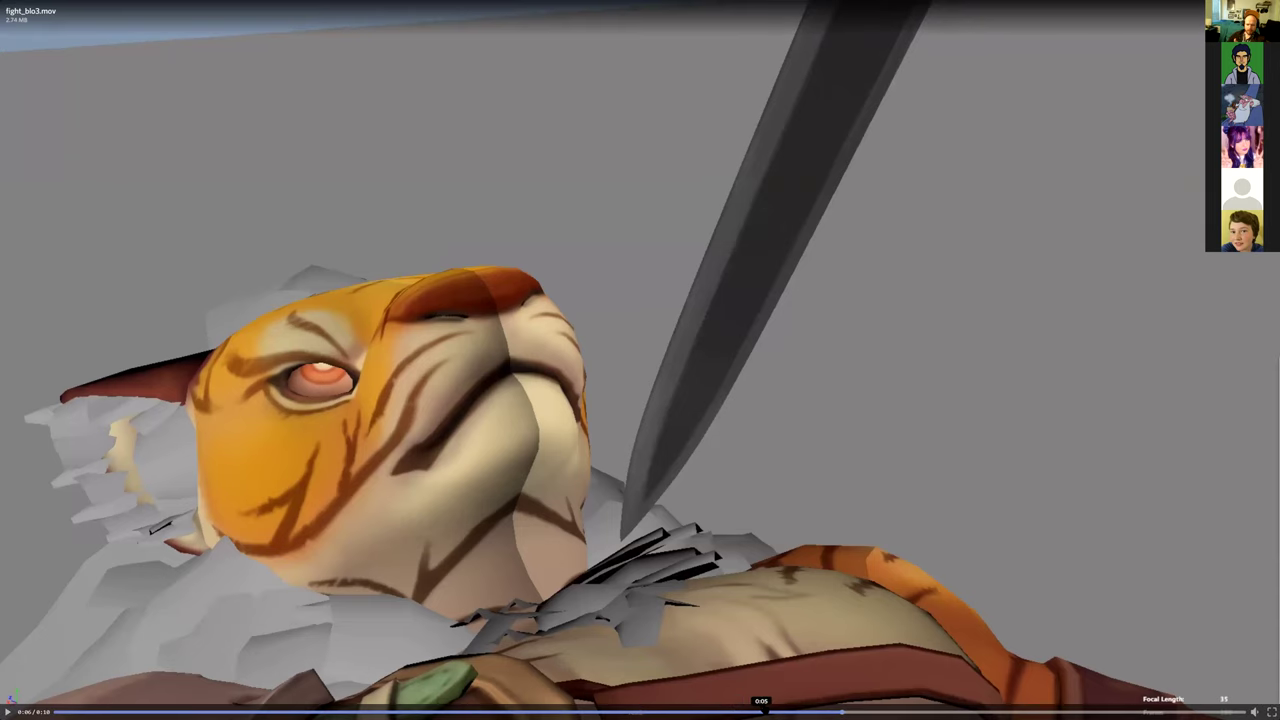
Step: Review the fight clip's 0:03 to 0:06 section once more, then rewind to the start and exit full screen
click(737, 711)
drag(737, 711, 436, 711)
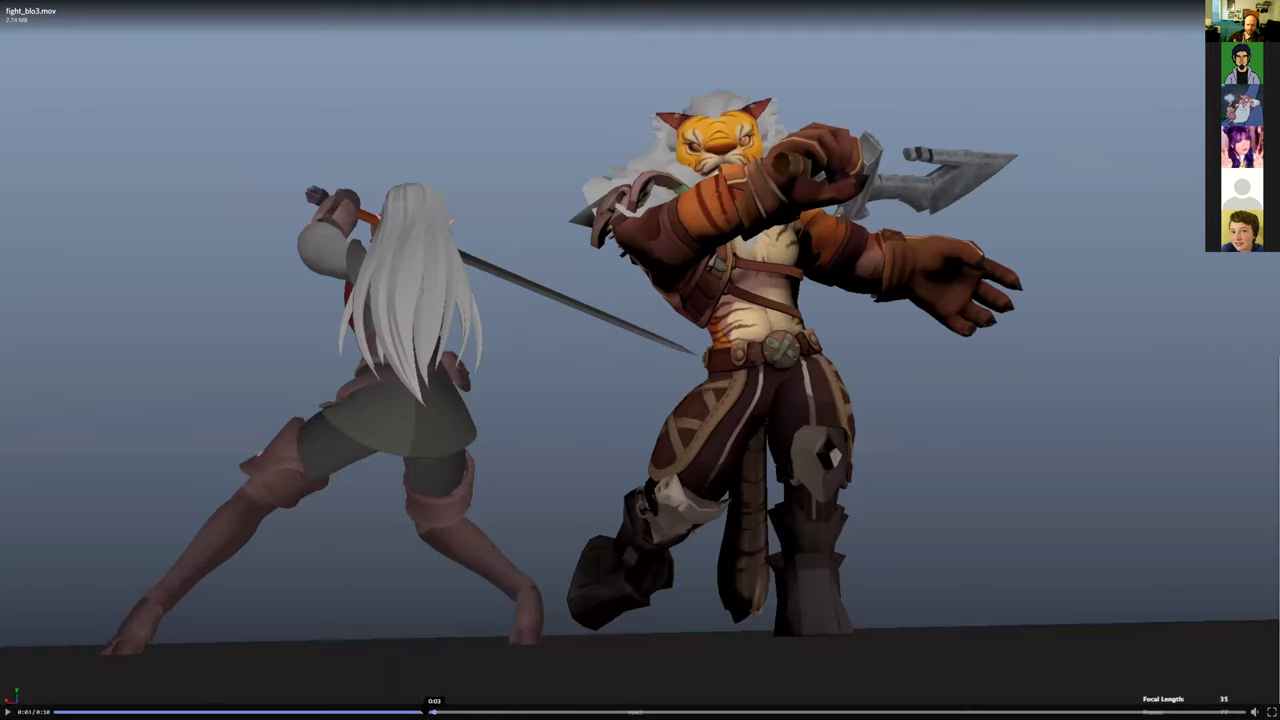
click(8, 711)
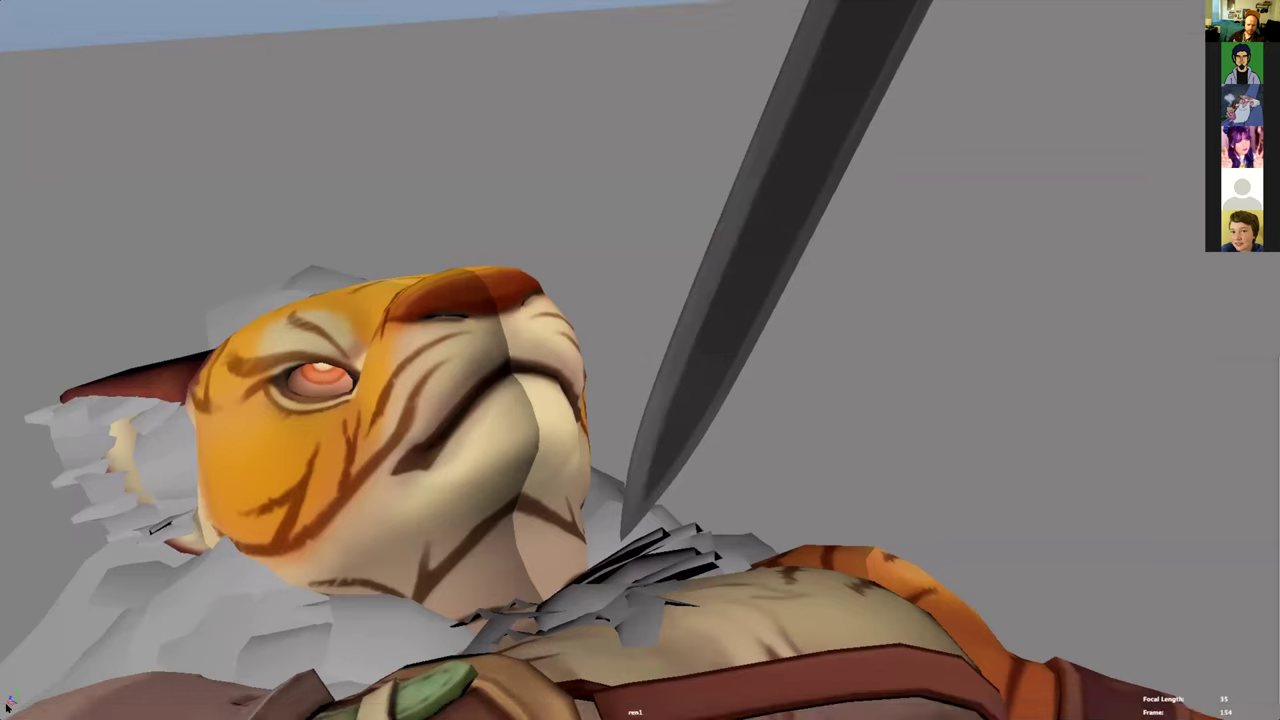
click(8, 711)
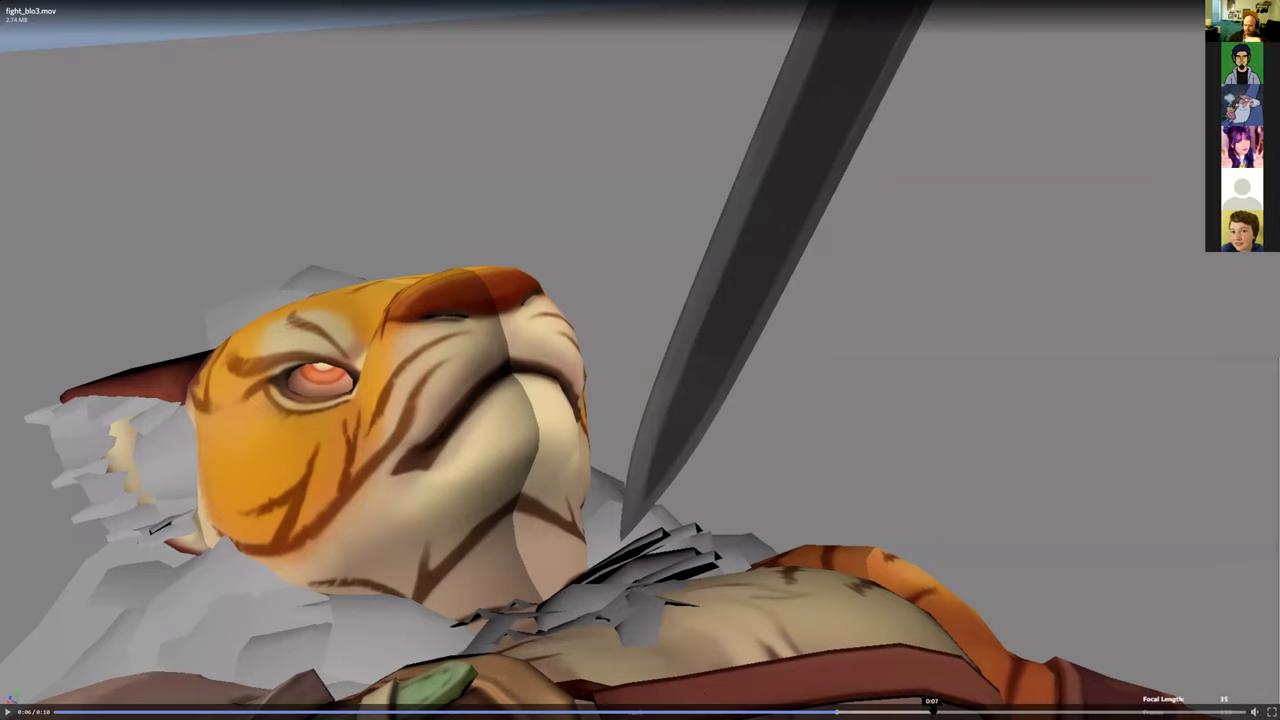
drag(852, 710, 50, 709)
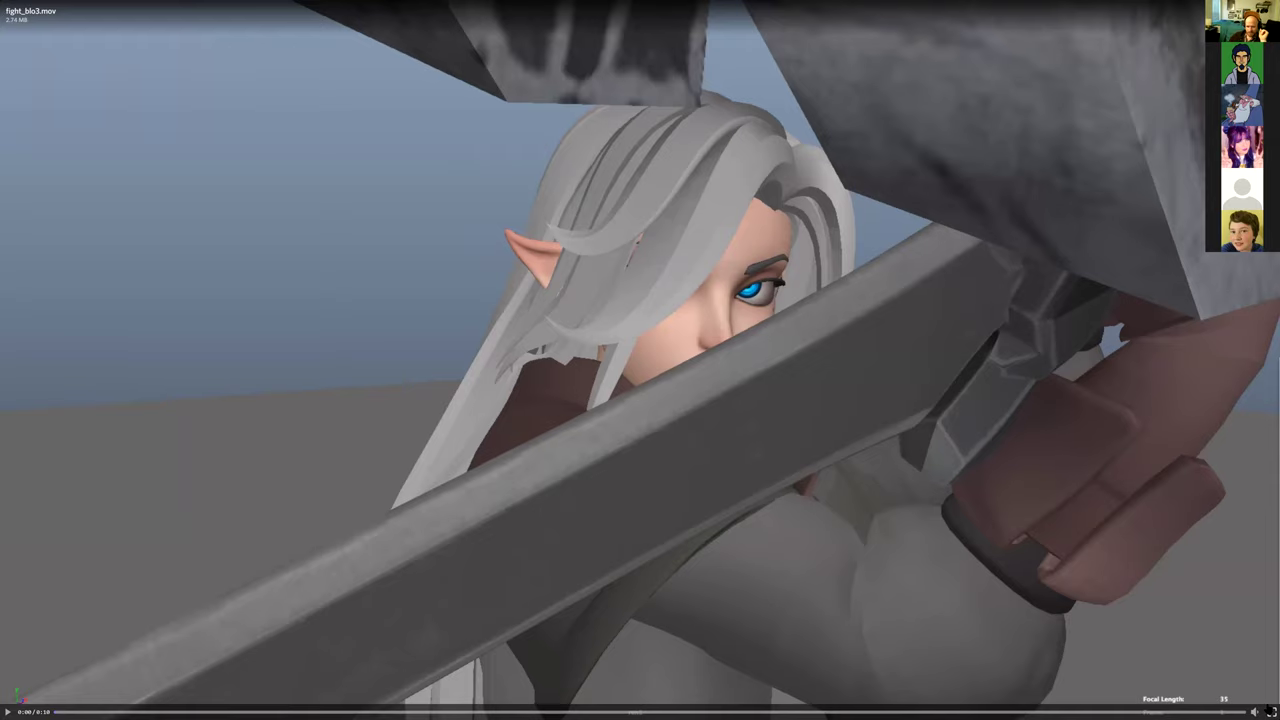
click(1270, 711)
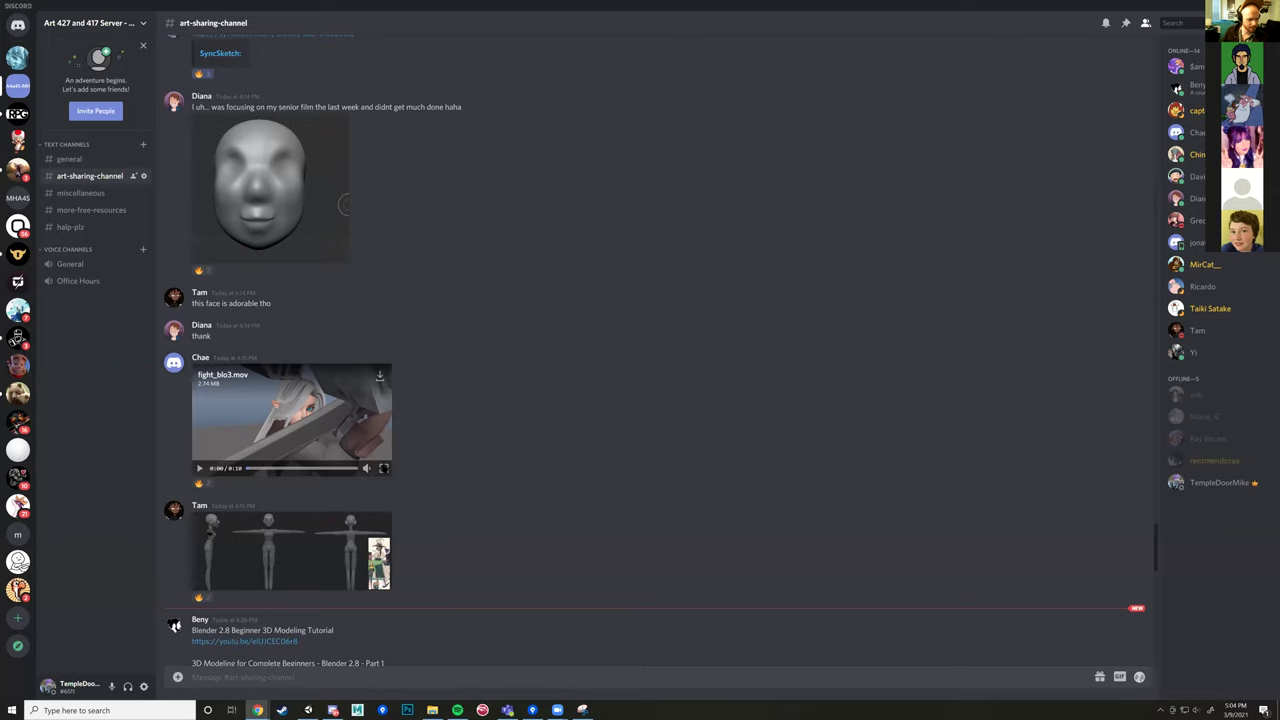
Step: View the T-pose character model with its witch reference enlarged from the post below the fight clip
scroll(380, 433, down, 2)
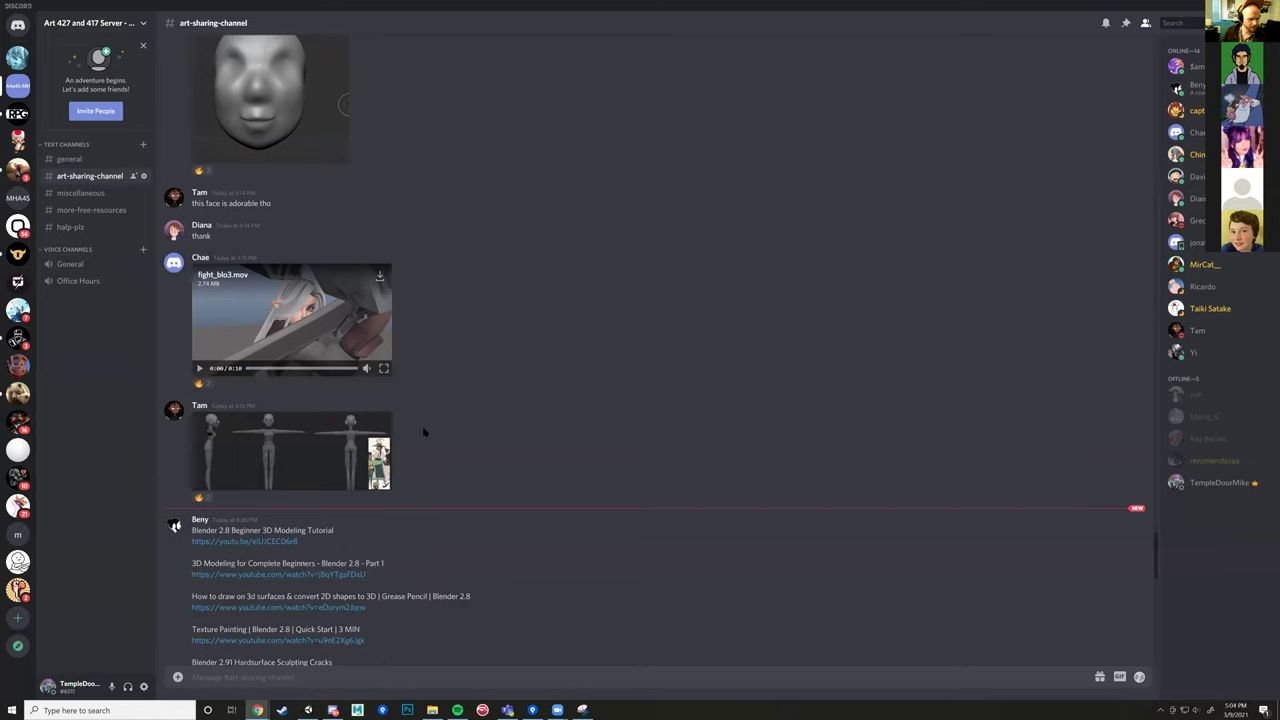
click(315, 448)
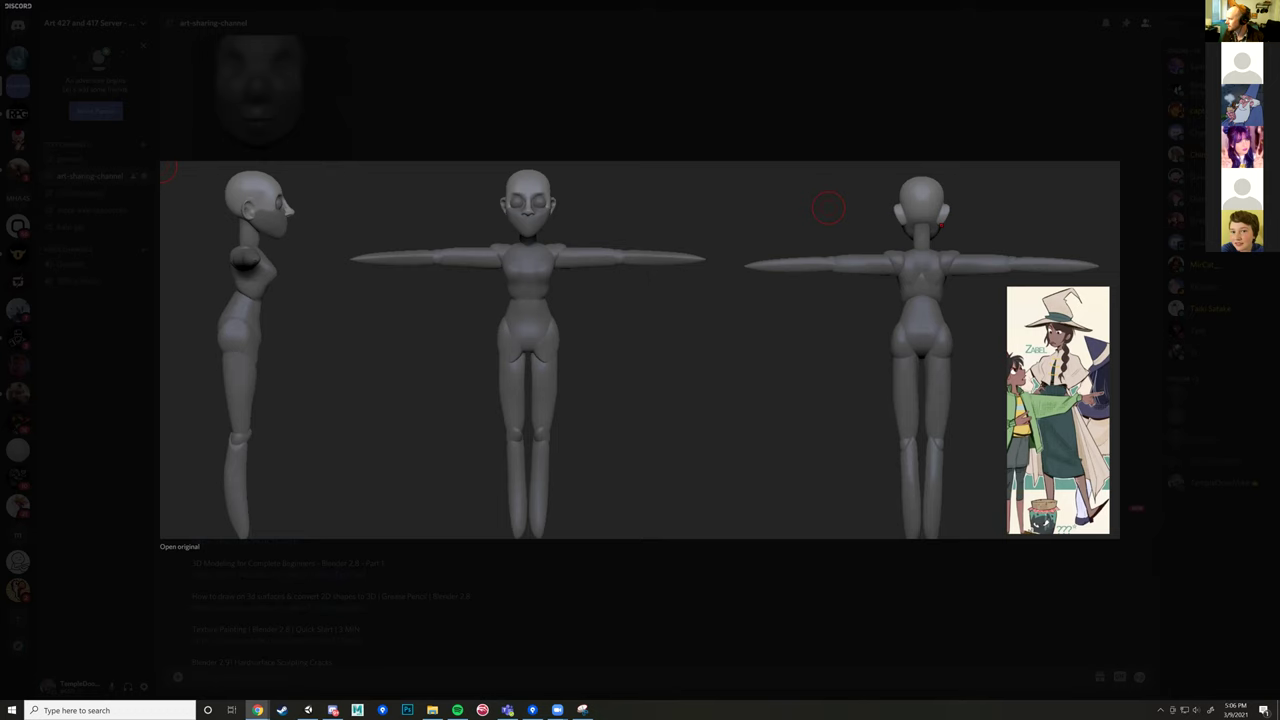
Step: Switch to Chrome with the Clayxels page on the Unity Asset Store and open the second preview in its gallery
click(257, 710)
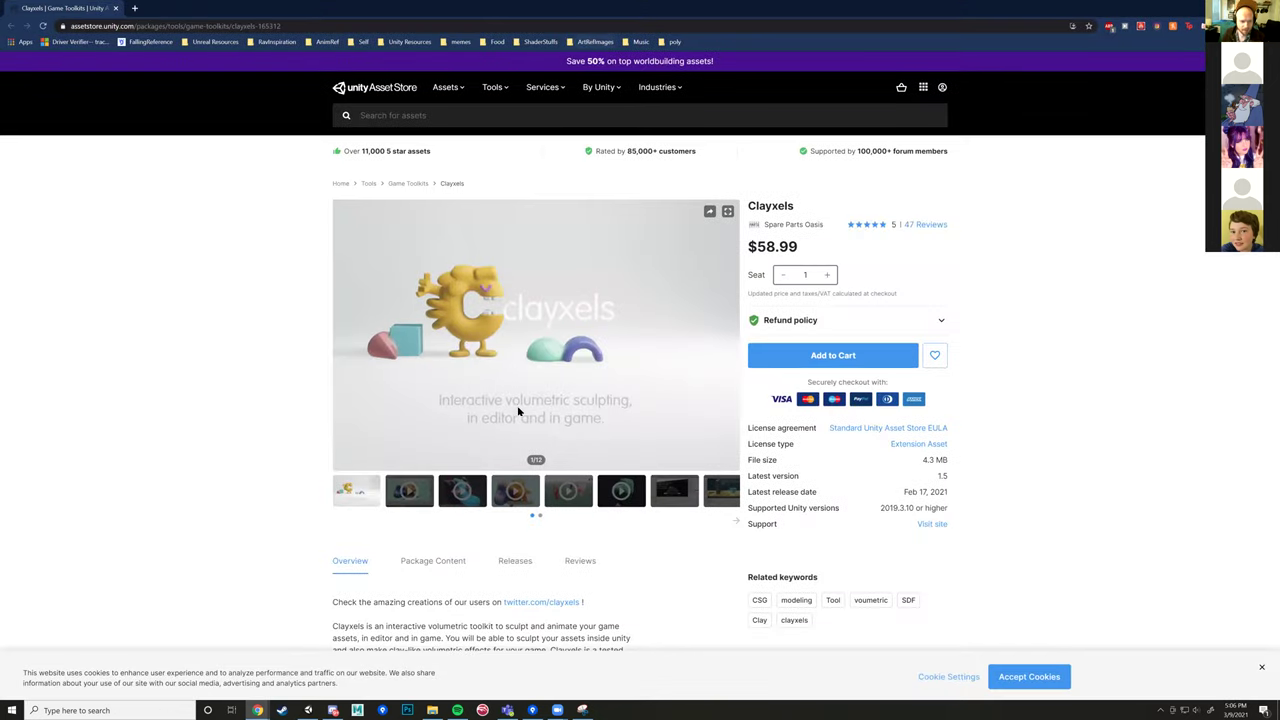
click(414, 496)
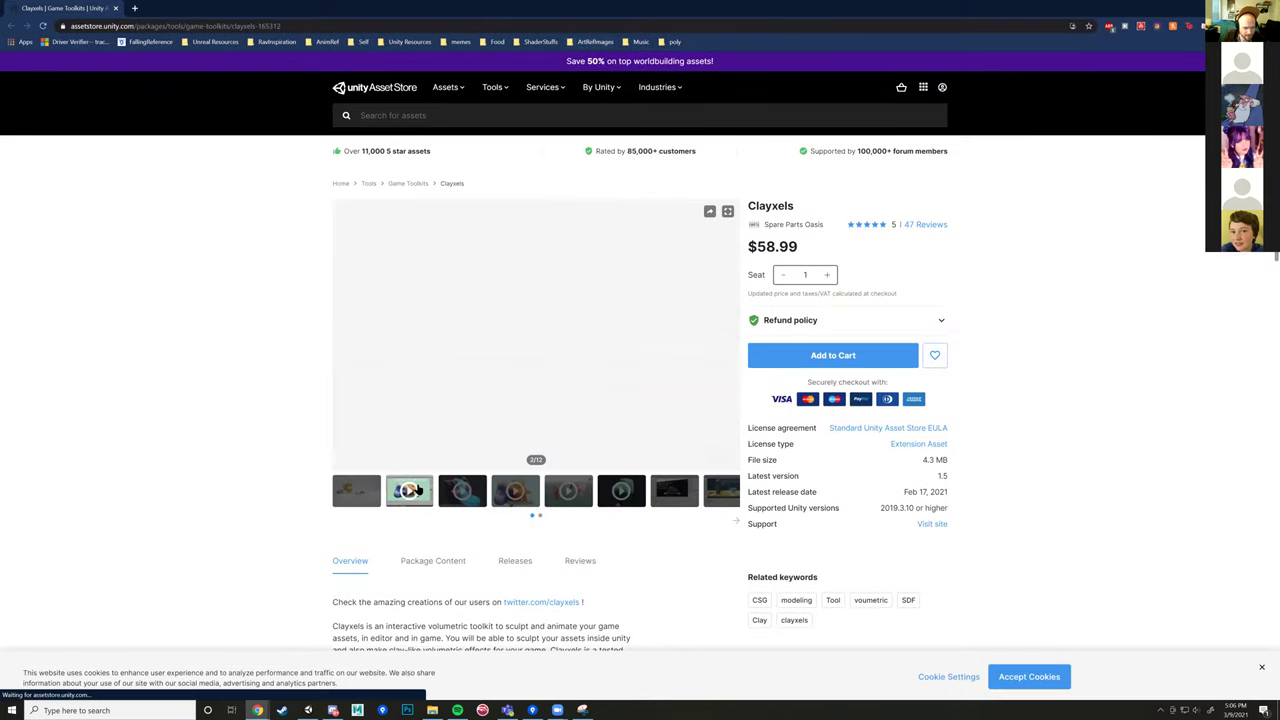
Step: Play the Clayxels preview video in full screen from about 0:05, leave full screen and pause it at about 0:40
click(536, 334)
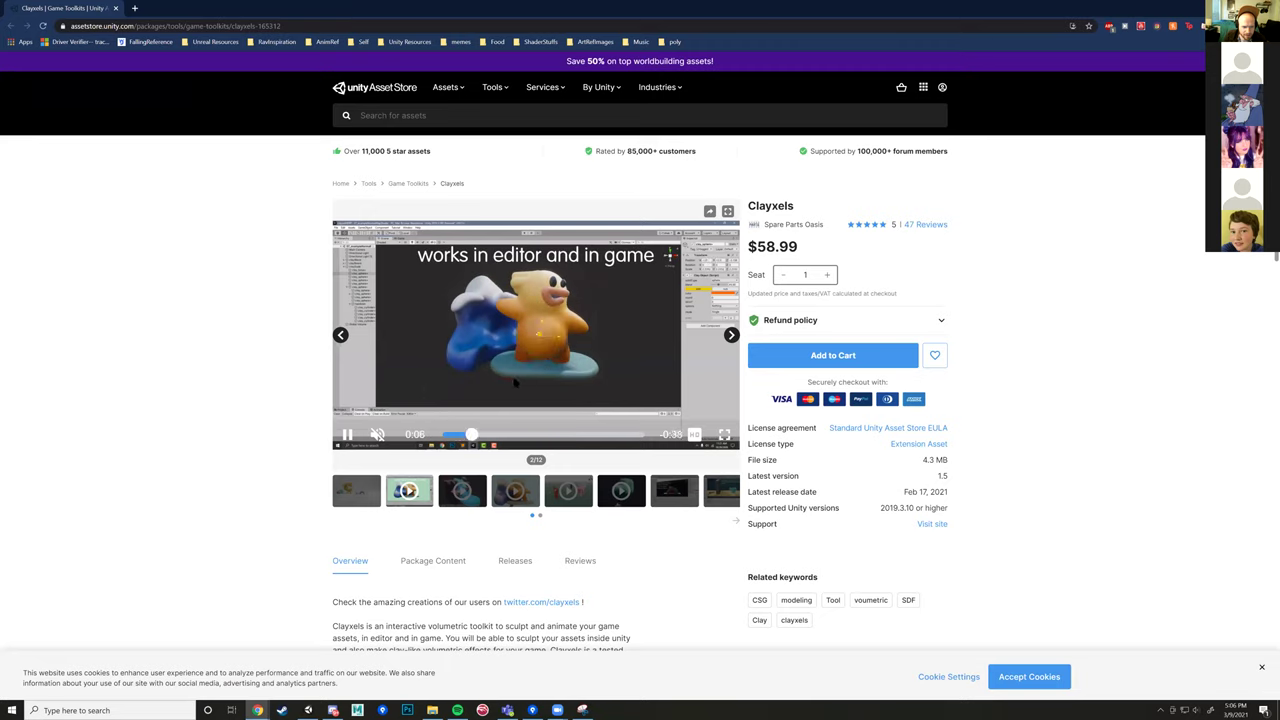
click(724, 434)
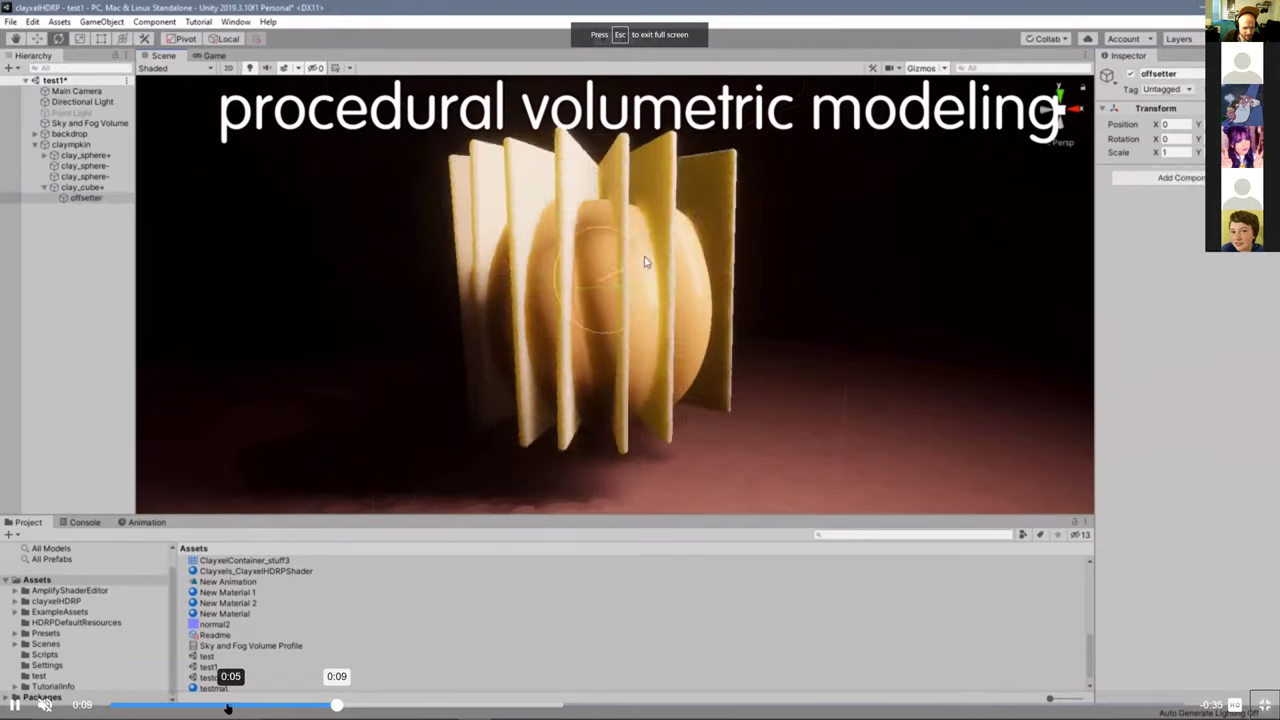
click(238, 705)
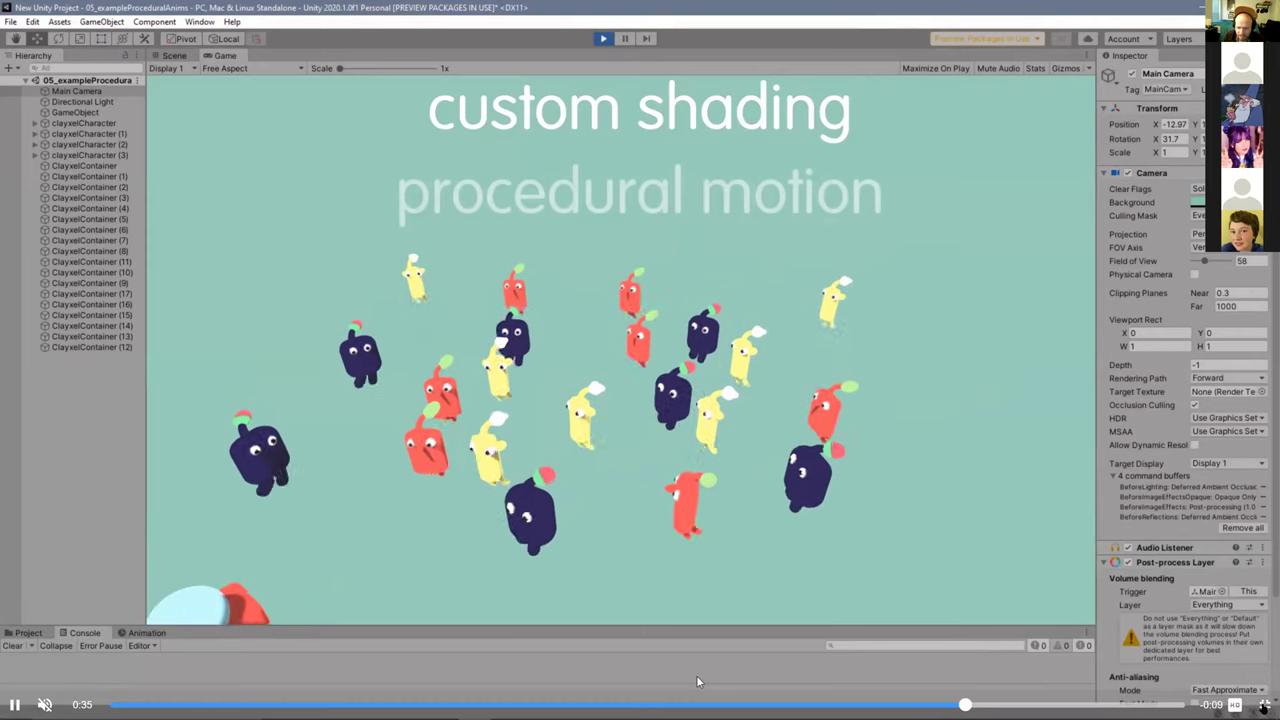
key(Escape)
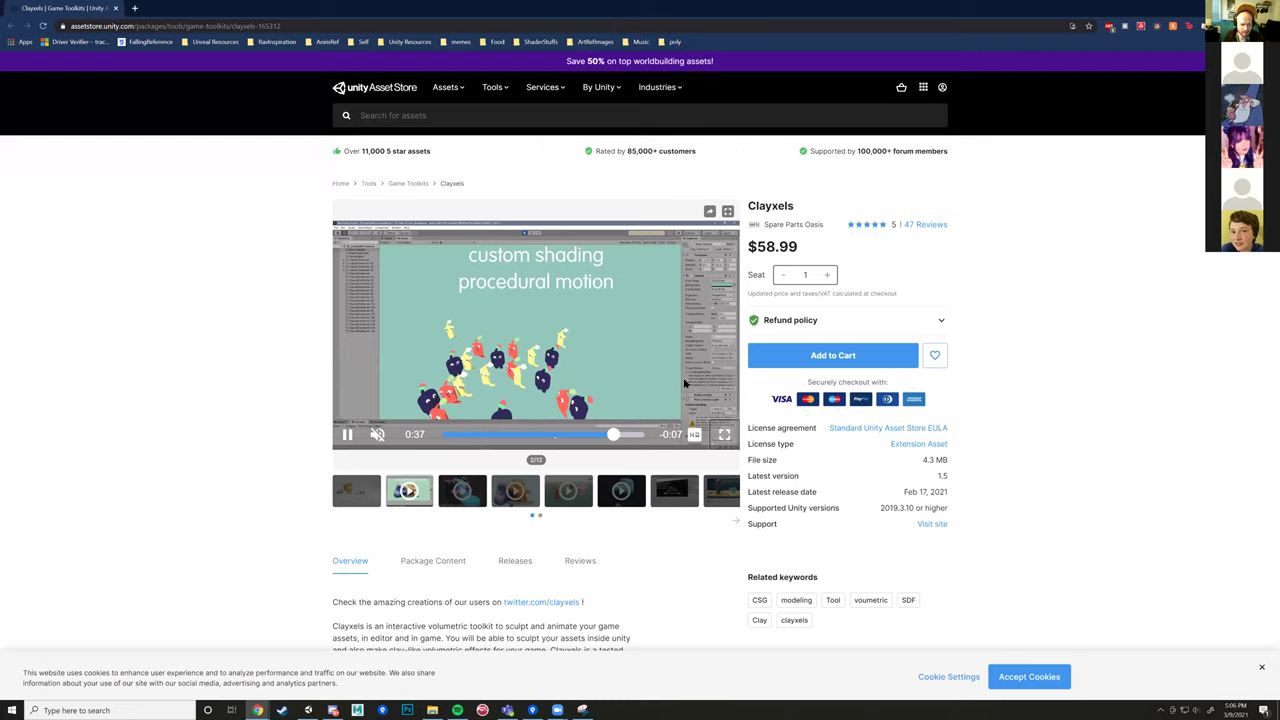
key(space)
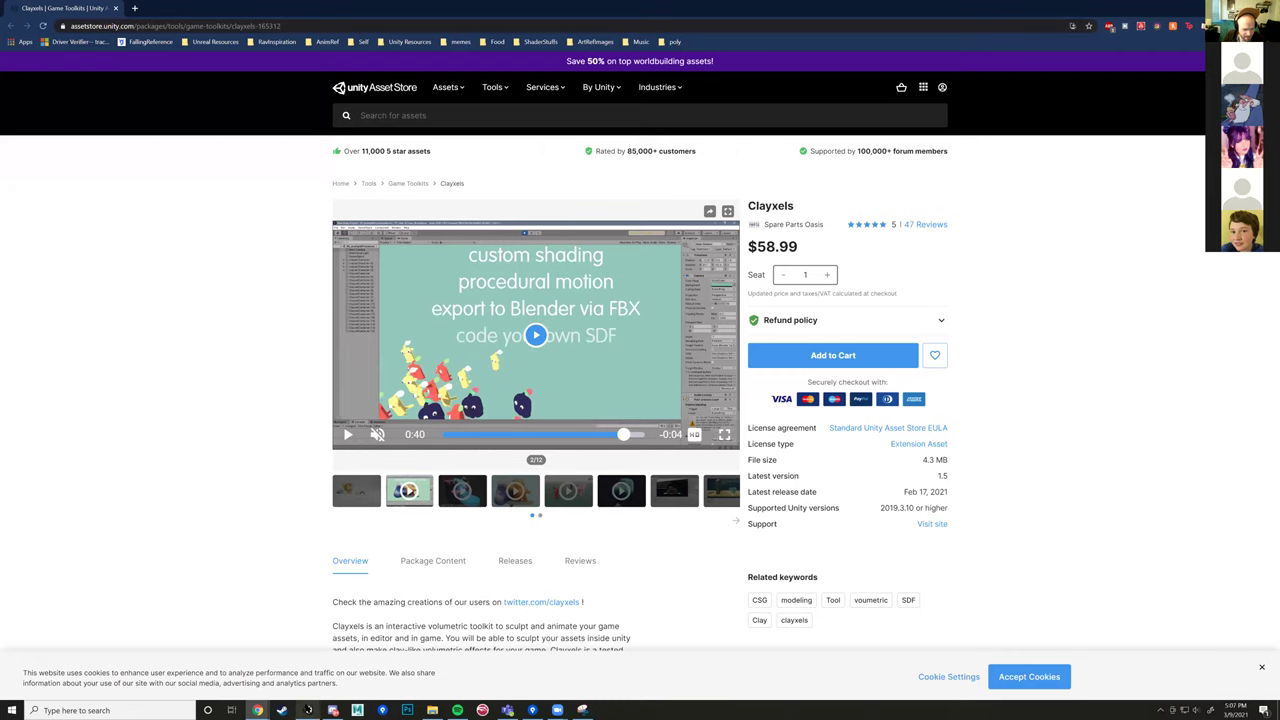
Step: Switch to Discord and capture the side view of the enlarged T-pose model with the Snipping Tool
mouse_move(257, 710)
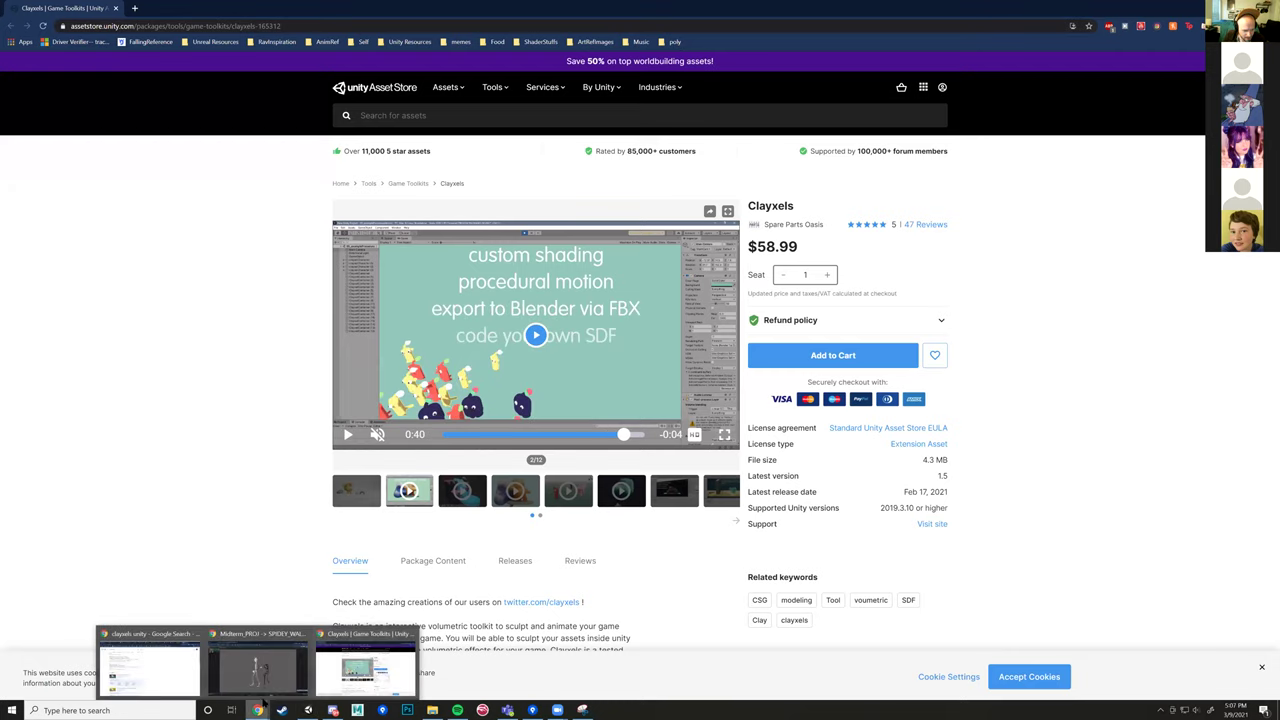
click(333, 710)
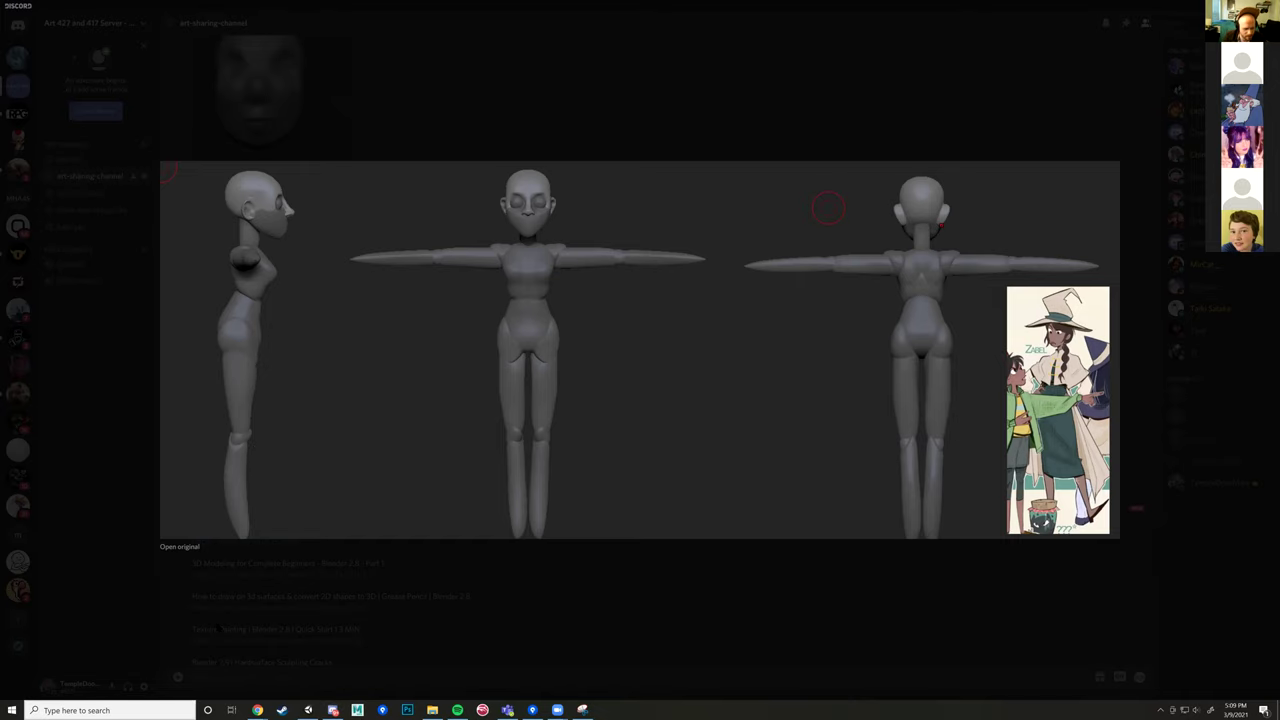
key(super+s)
click(582, 710)
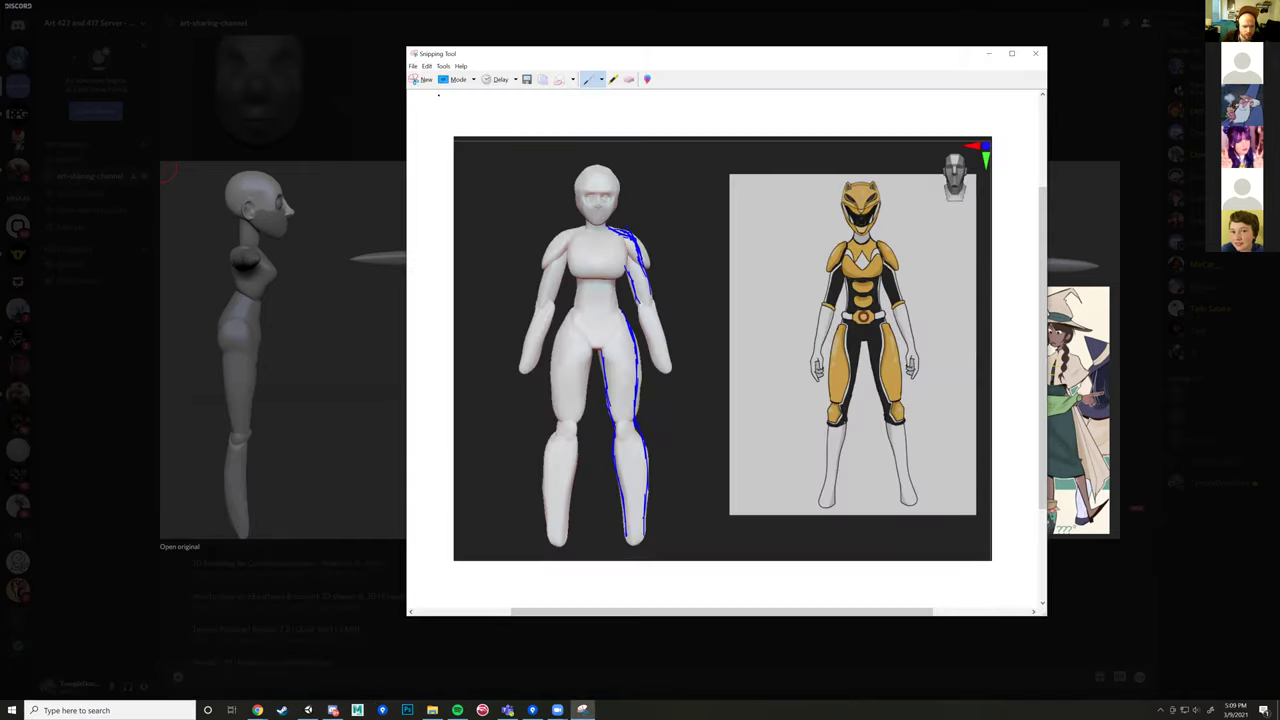
click(421, 79)
drag(161, 167, 434, 566)
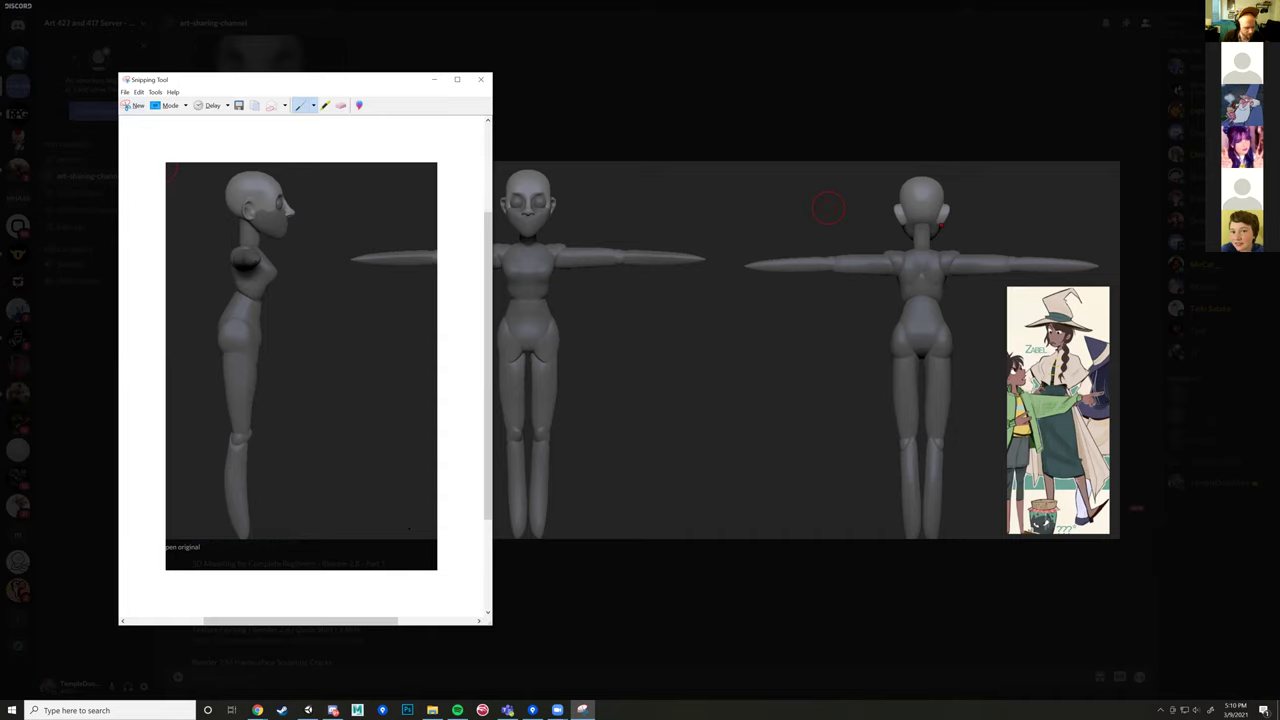
Step: Select the custom pen for marking up the snip and customize its colour to white
click(313, 105)
click(286, 150)
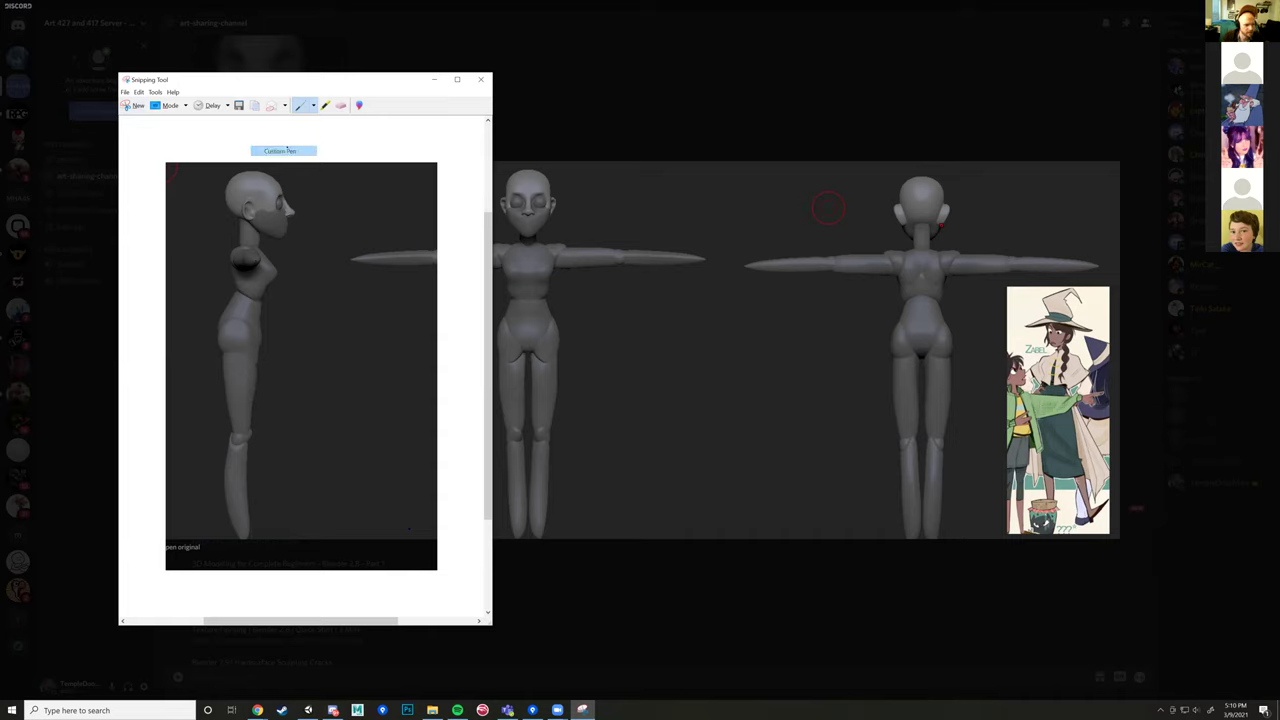
click(313, 105)
click(280, 163)
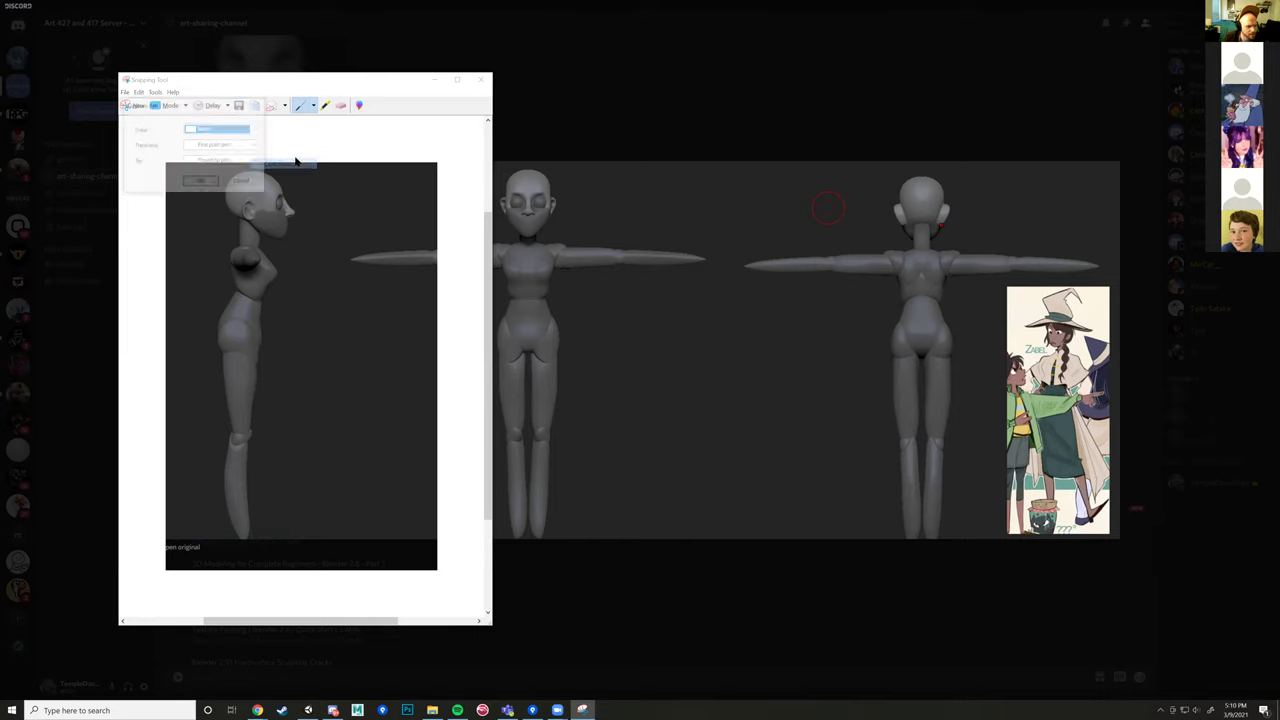
click(200, 182)
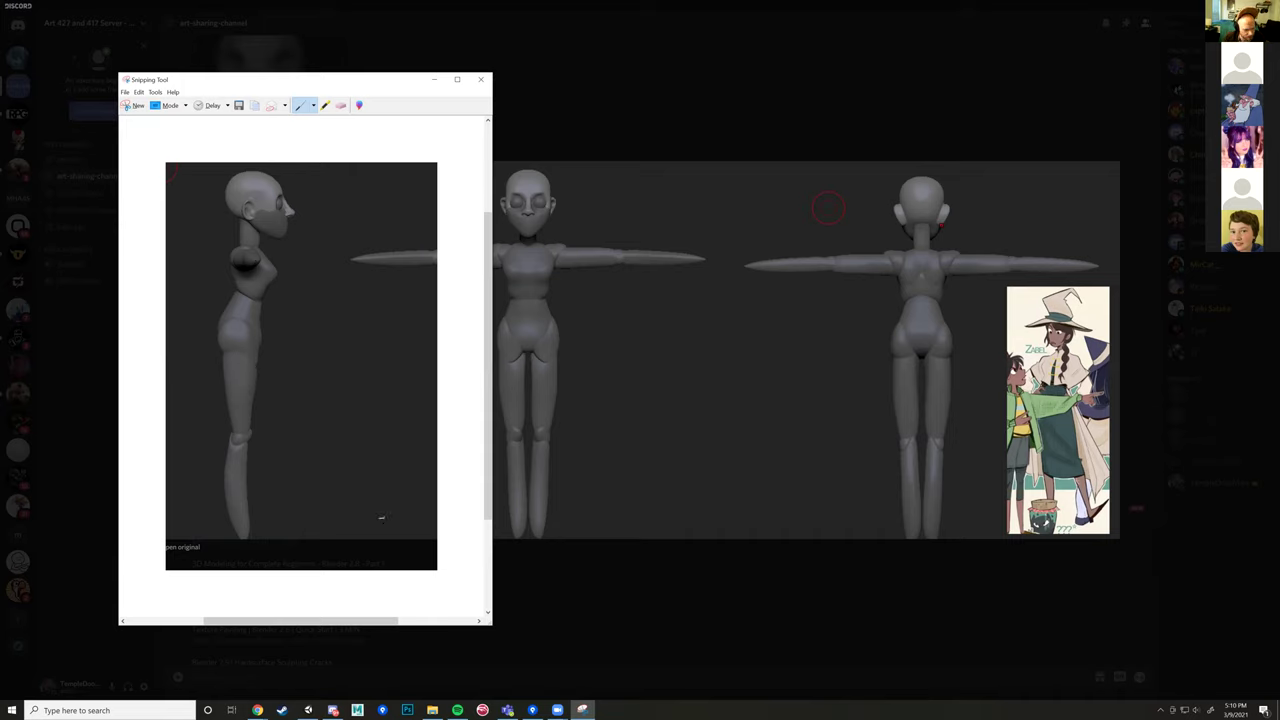
Step: Draw white correction lines over the side view's lower leg, hip, torso and thigh
drag(233, 443, 226, 462)
drag(226, 459, 240, 534)
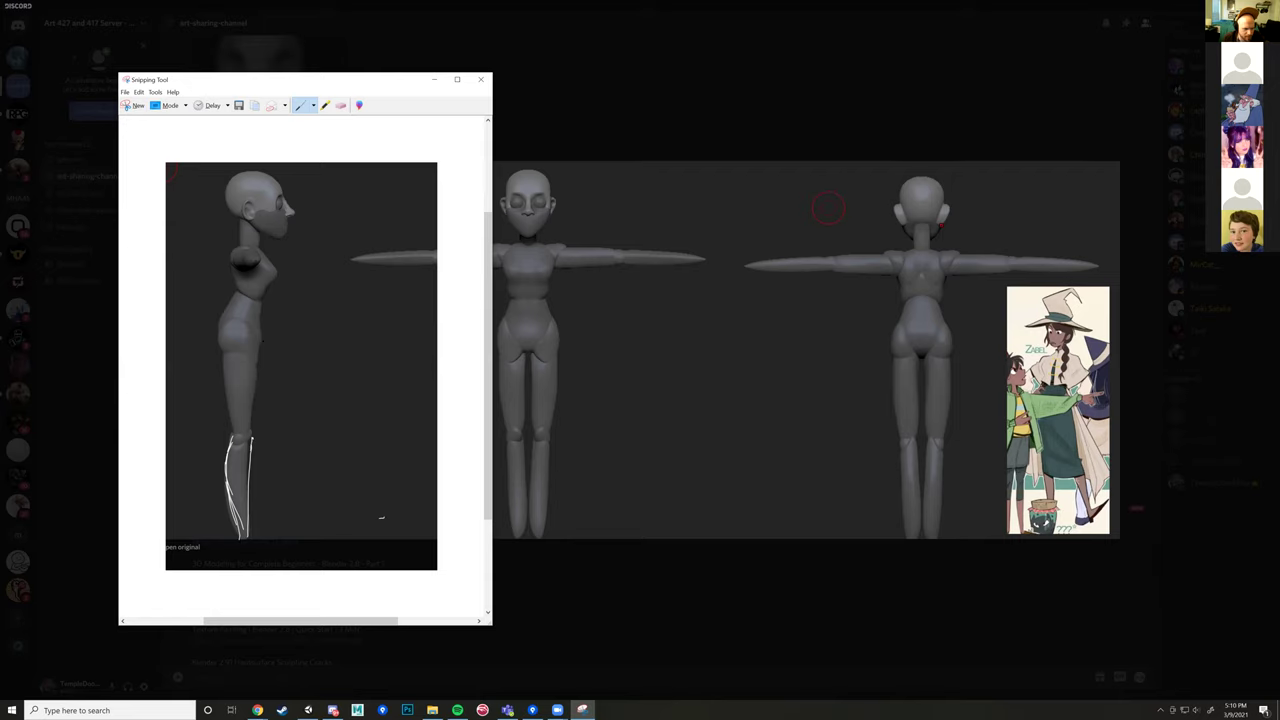
mouse_move(260, 324)
mouse_down()
mouse_move(234, 318)
mouse_move(223, 338)
mouse_move(230, 316)
mouse_up()
mouse_move(238, 312)
mouse_down()
mouse_move(230, 264)
mouse_move(269, 297)
mouse_move(266, 340)
mouse_up()
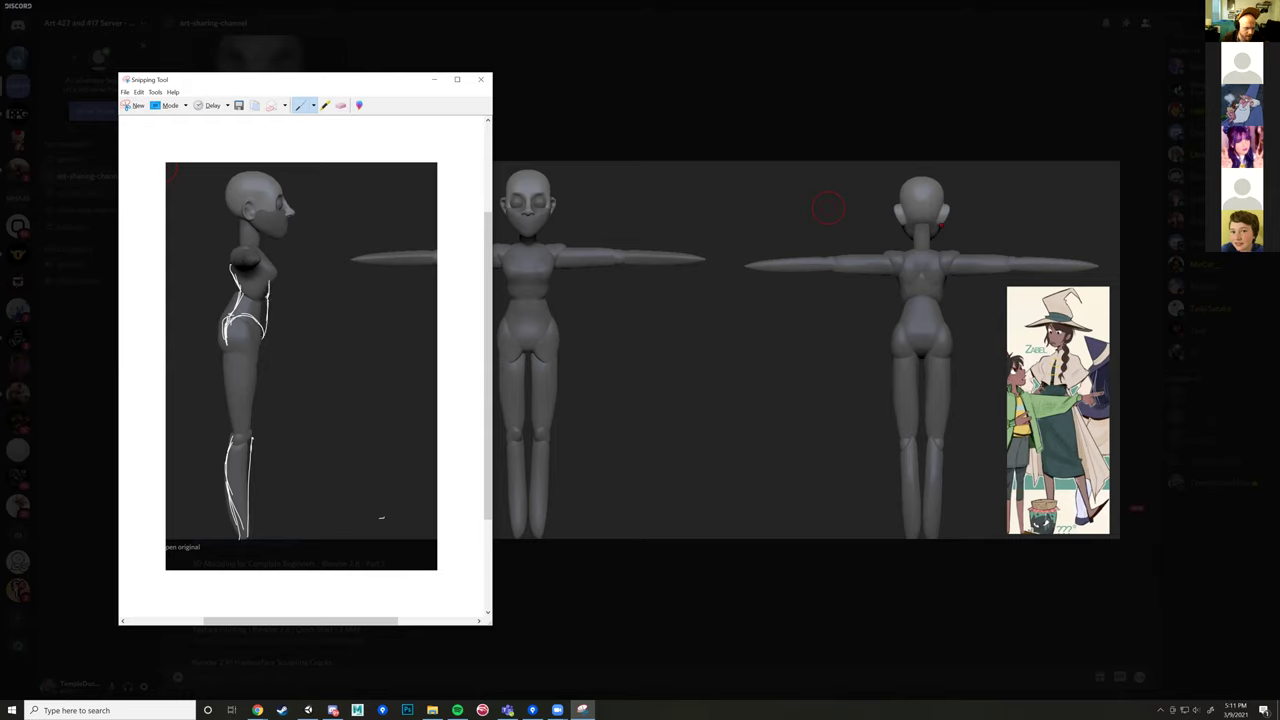
drag(266, 340, 254, 430)
drag(226, 340, 233, 400)
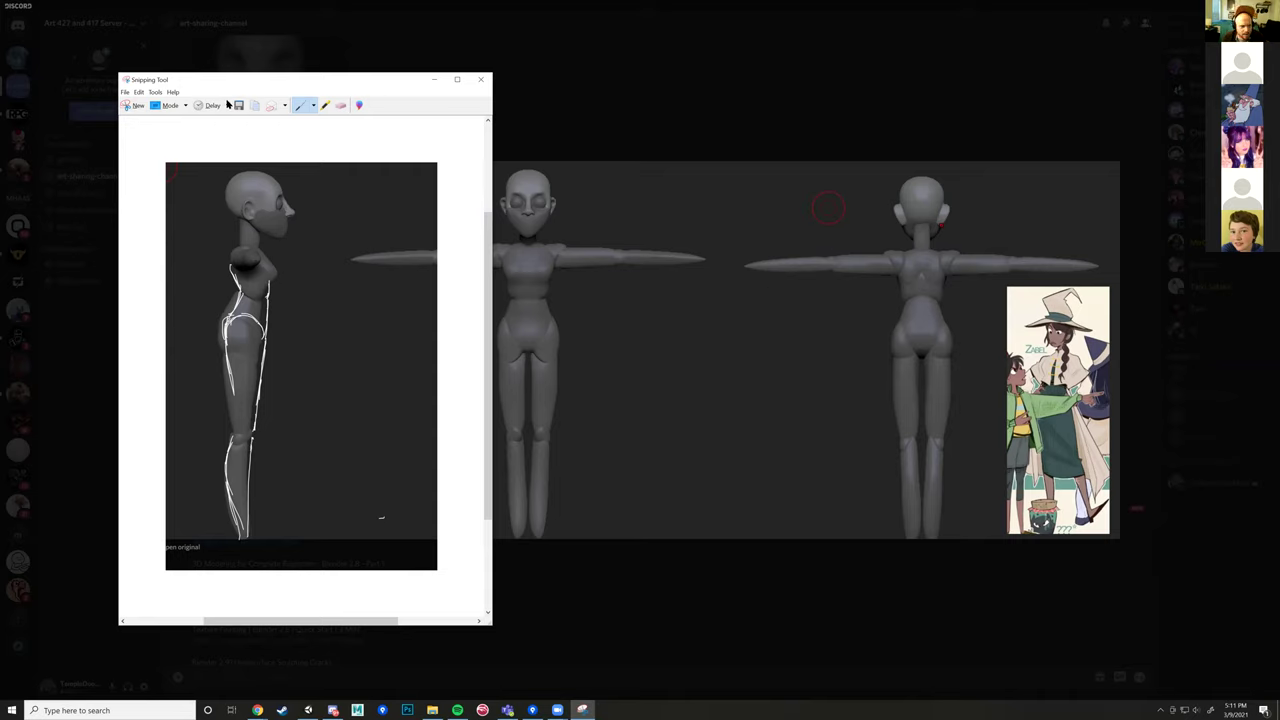
Step: Capture the front view's head and upper torso in a new snip and draw a white jawline correction, keeping the snip open
click(135, 107)
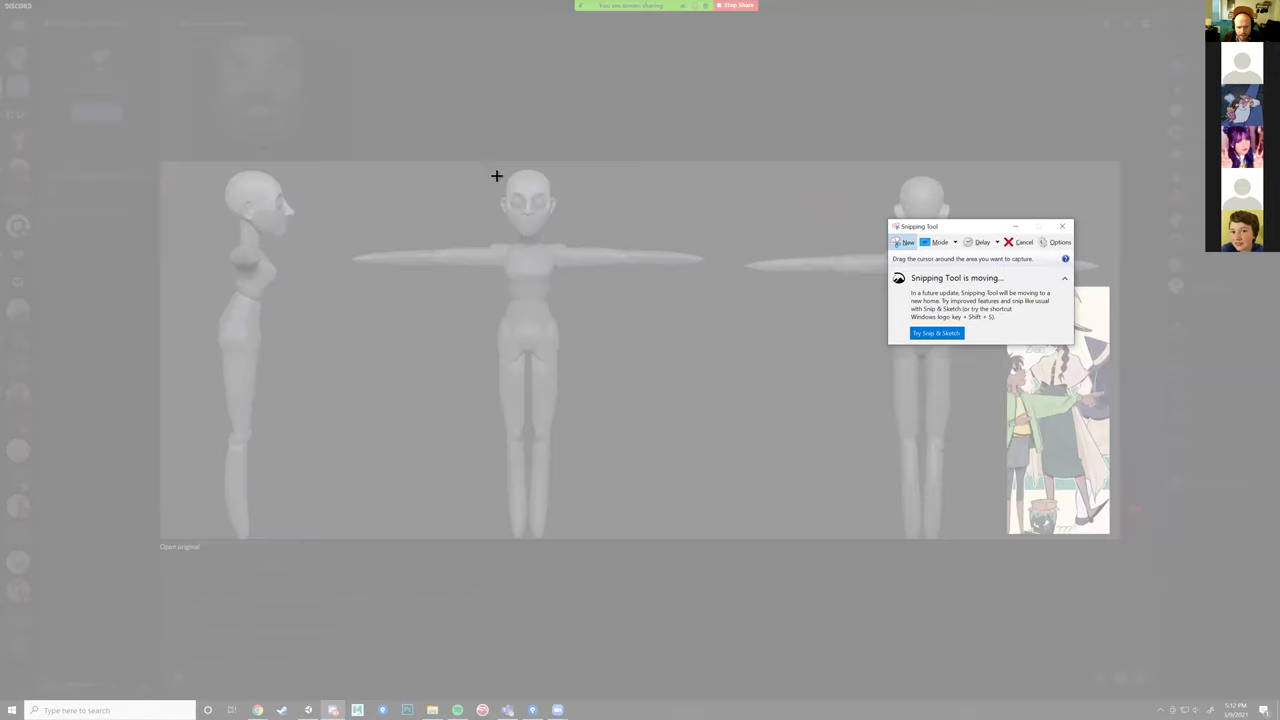
drag(468, 154, 632, 326)
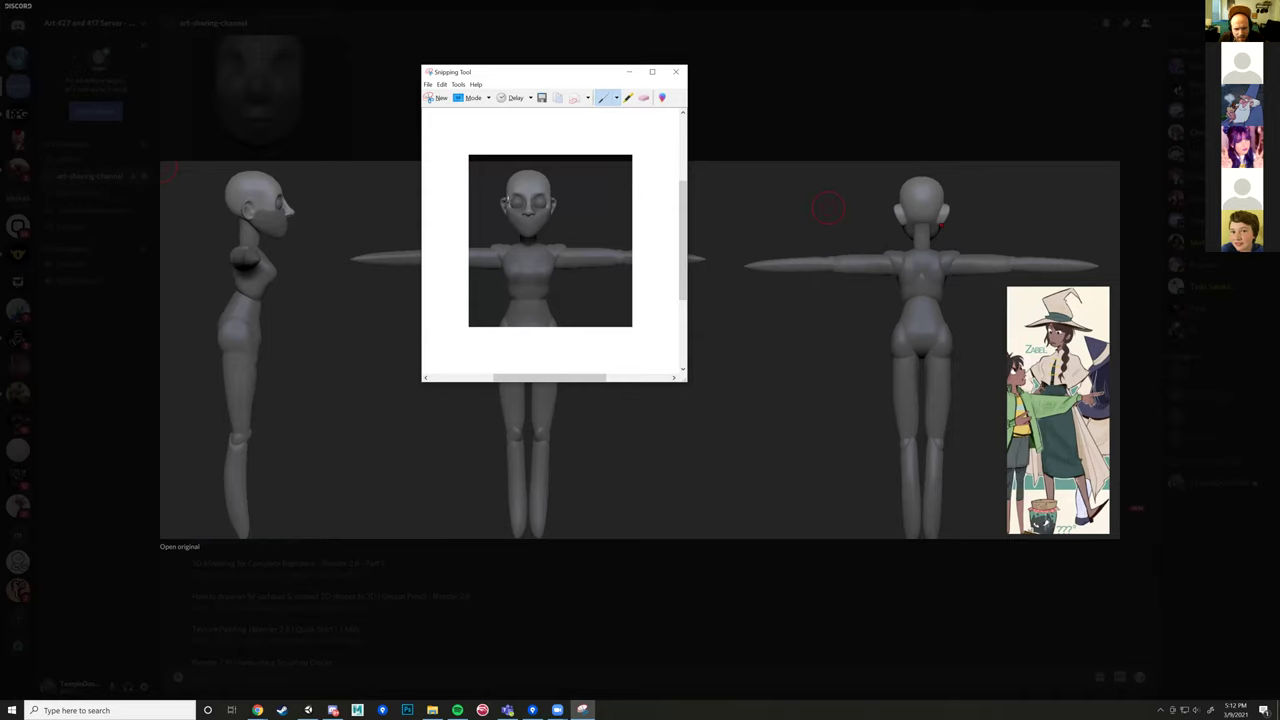
drag(507, 207, 524, 238)
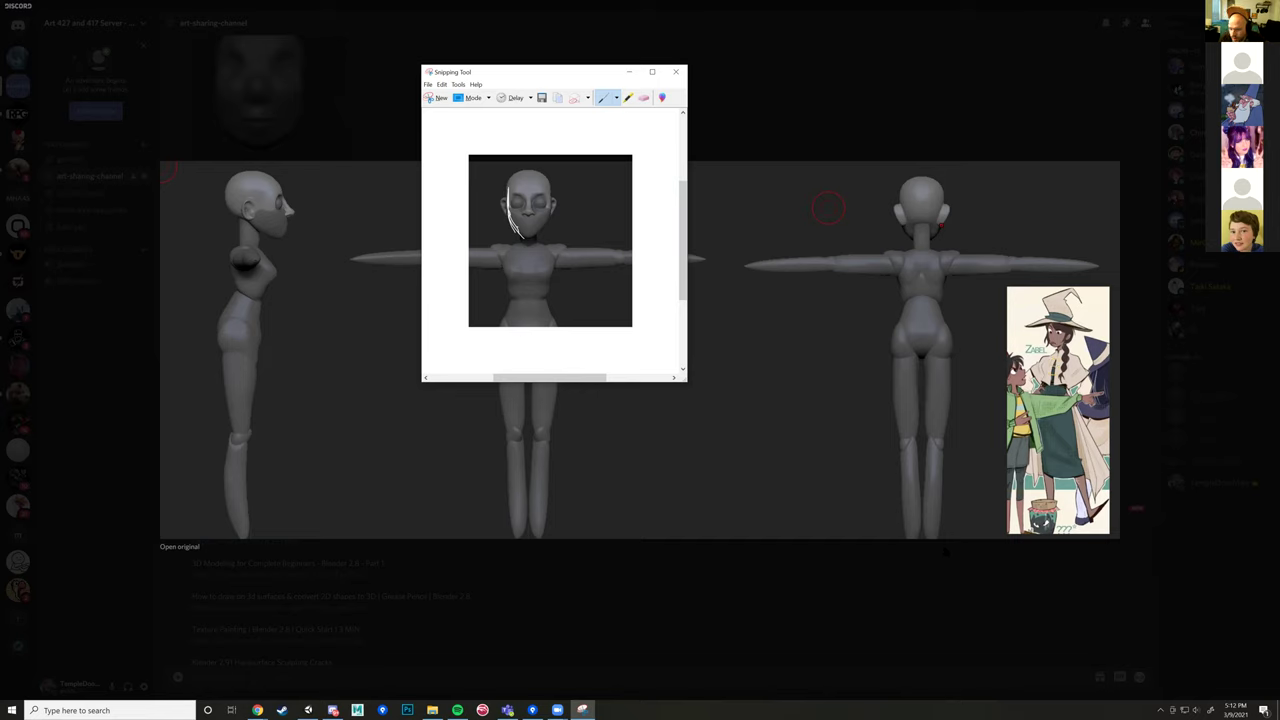
click(677, 73)
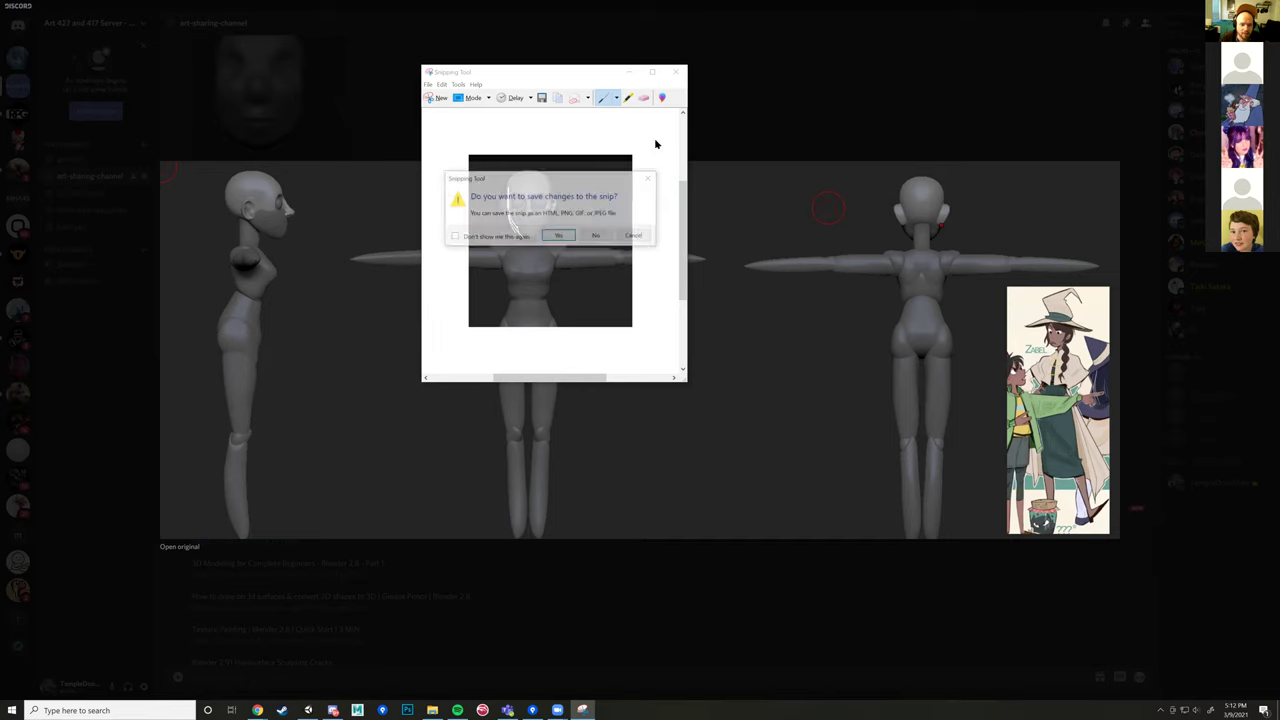
click(632, 236)
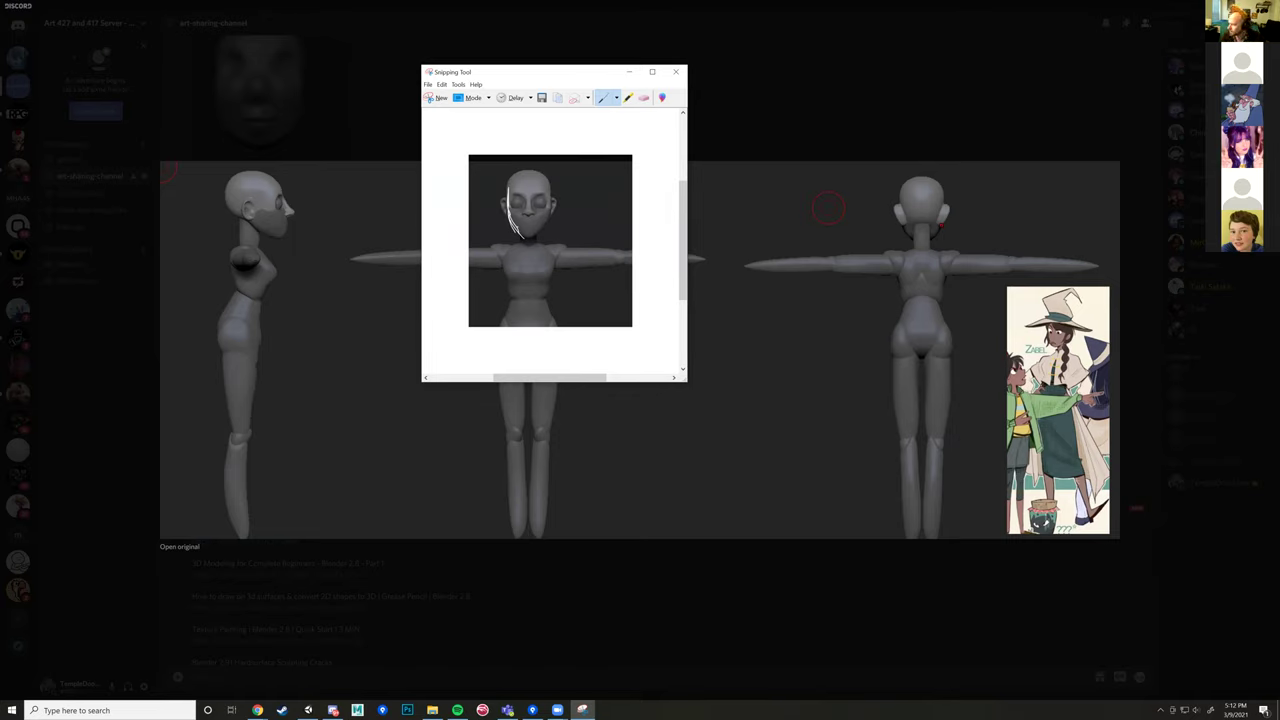
Step: Close the enlarged model image in Discord and look back through the channel up to the yellow armoured character post
click(828, 207)
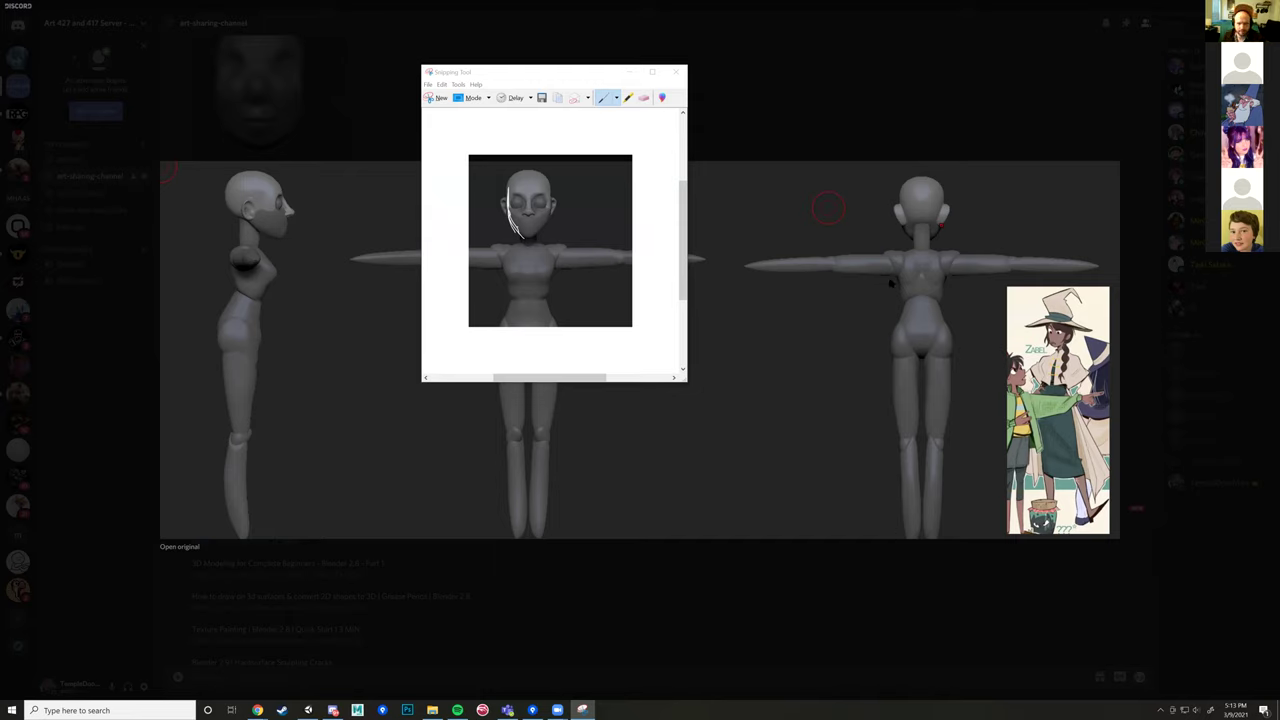
click(835, 200)
scroll(530, 440, down, 3)
scroll(530, 438, down, 10)
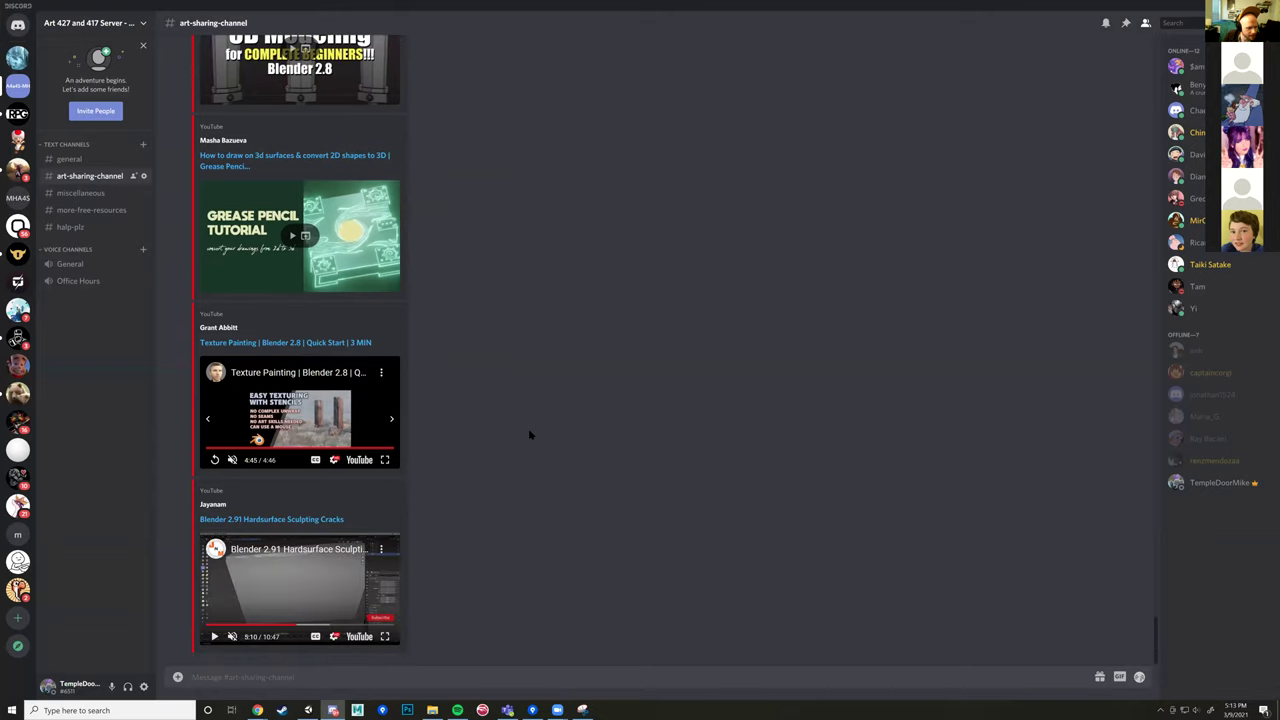
scroll(530, 434, up, 15)
scroll(530, 433, down, 3)
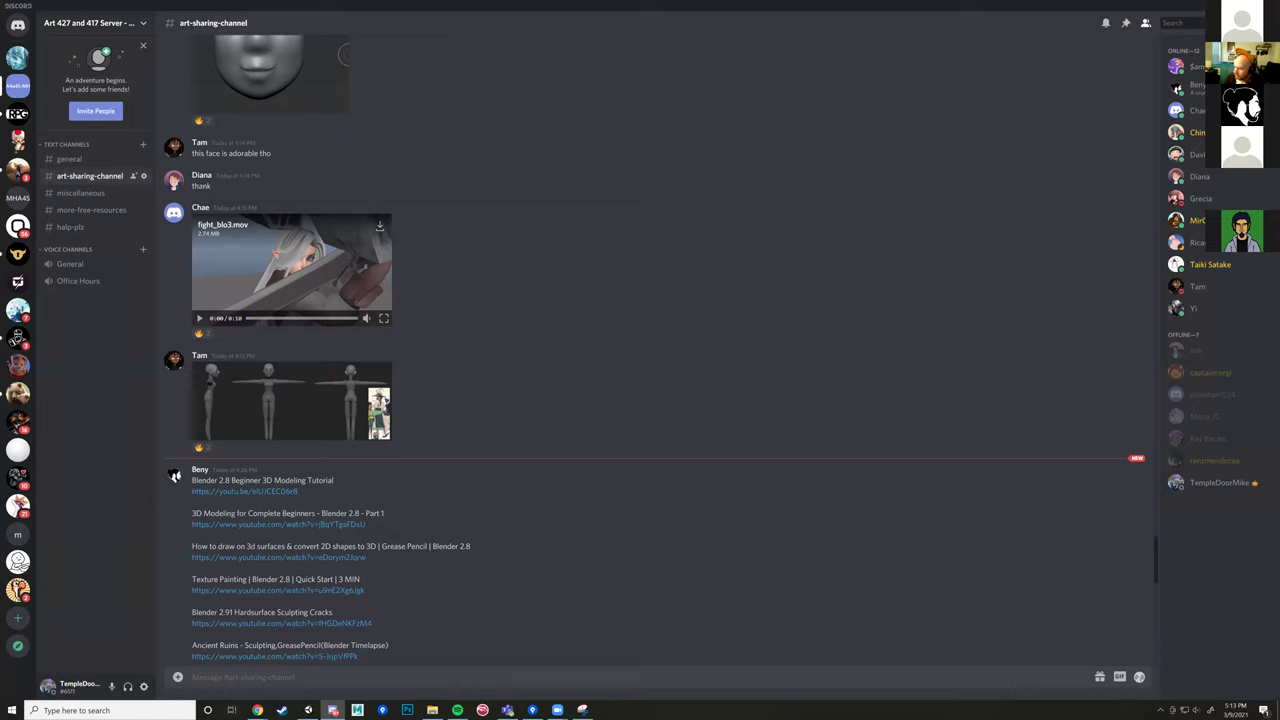
scroll(806, 392, up, 3)
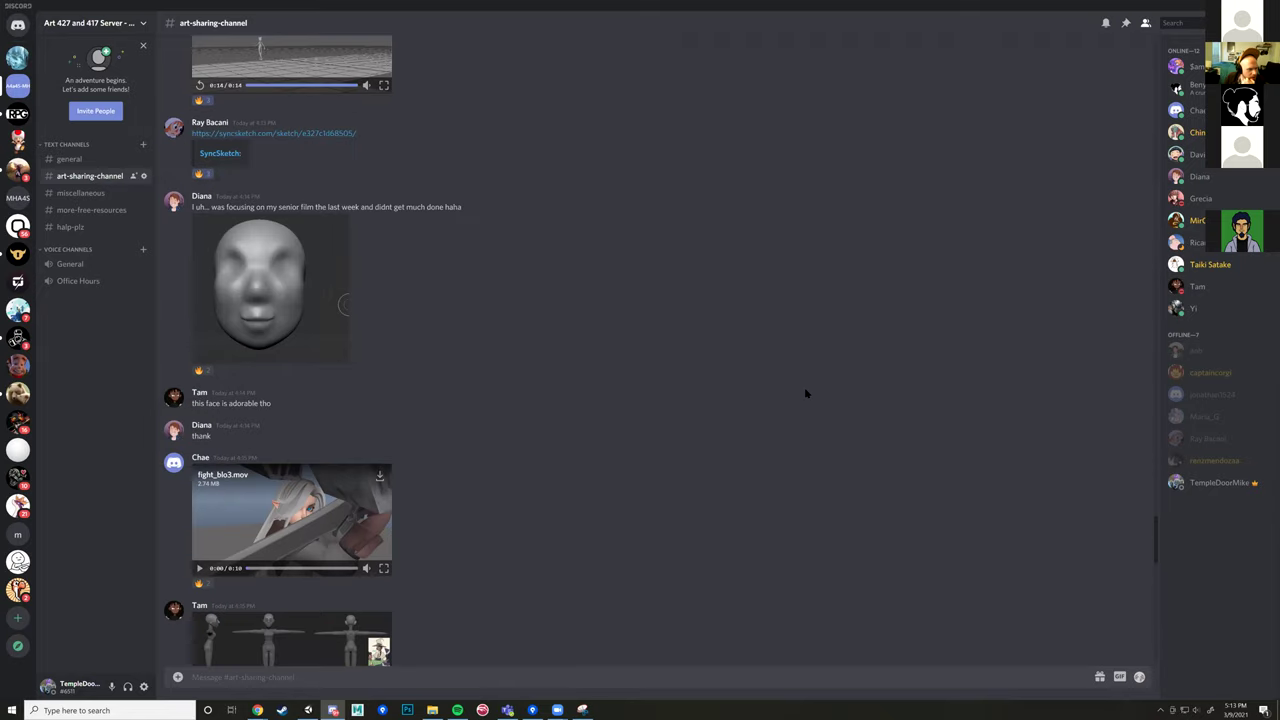
scroll(849, 386, up, 6)
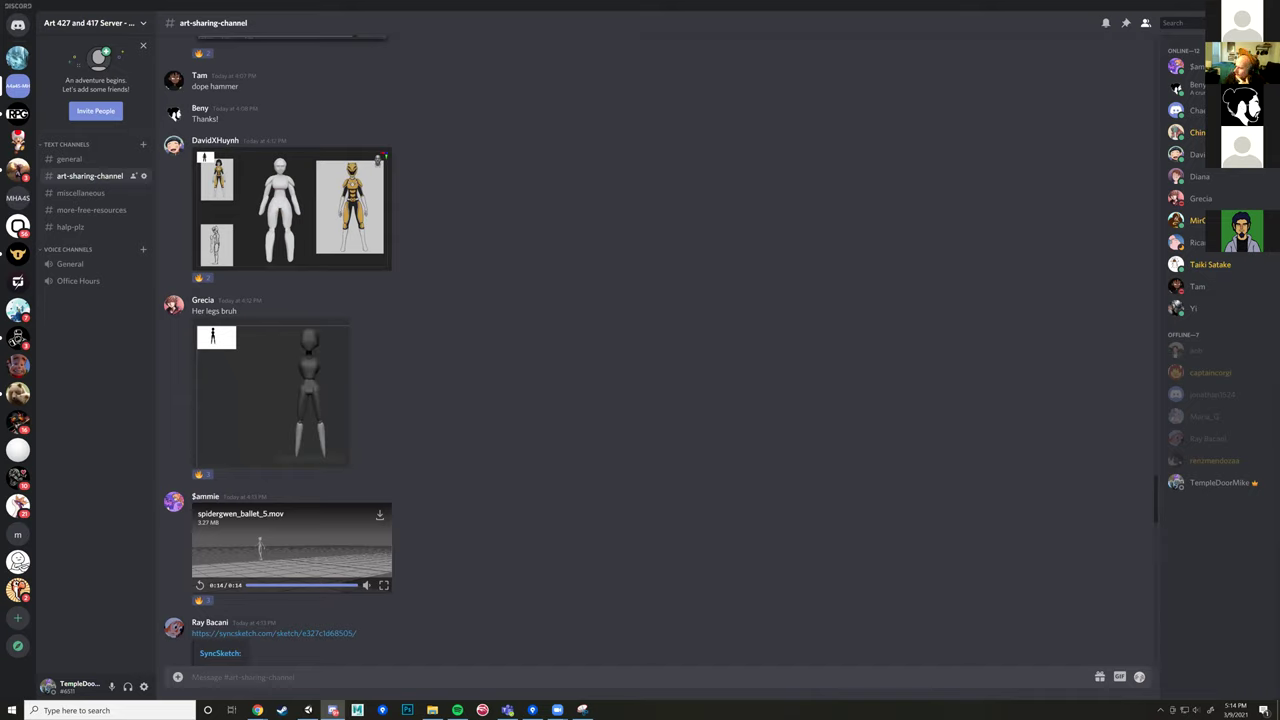
Step: Look through the post of Blender tutorial links and its video previews down to the end of the channel
scroll(813, 363, down, 8)
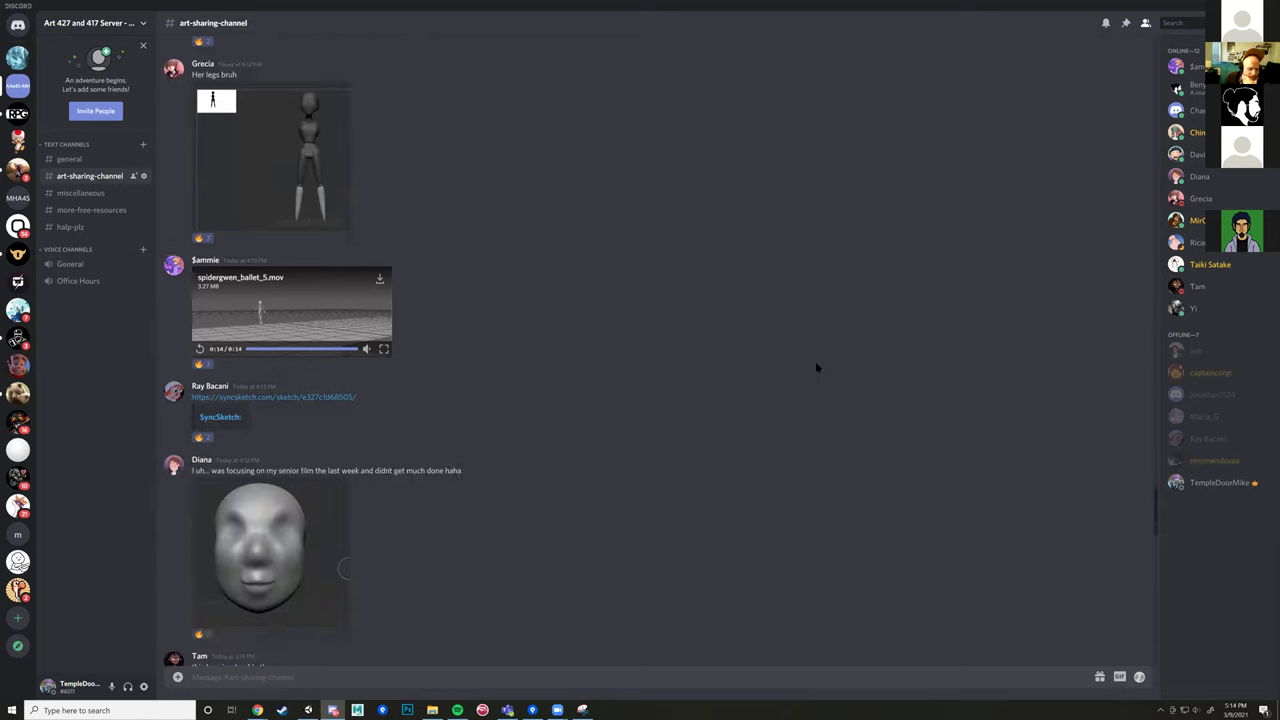
scroll(810, 366, down, 4)
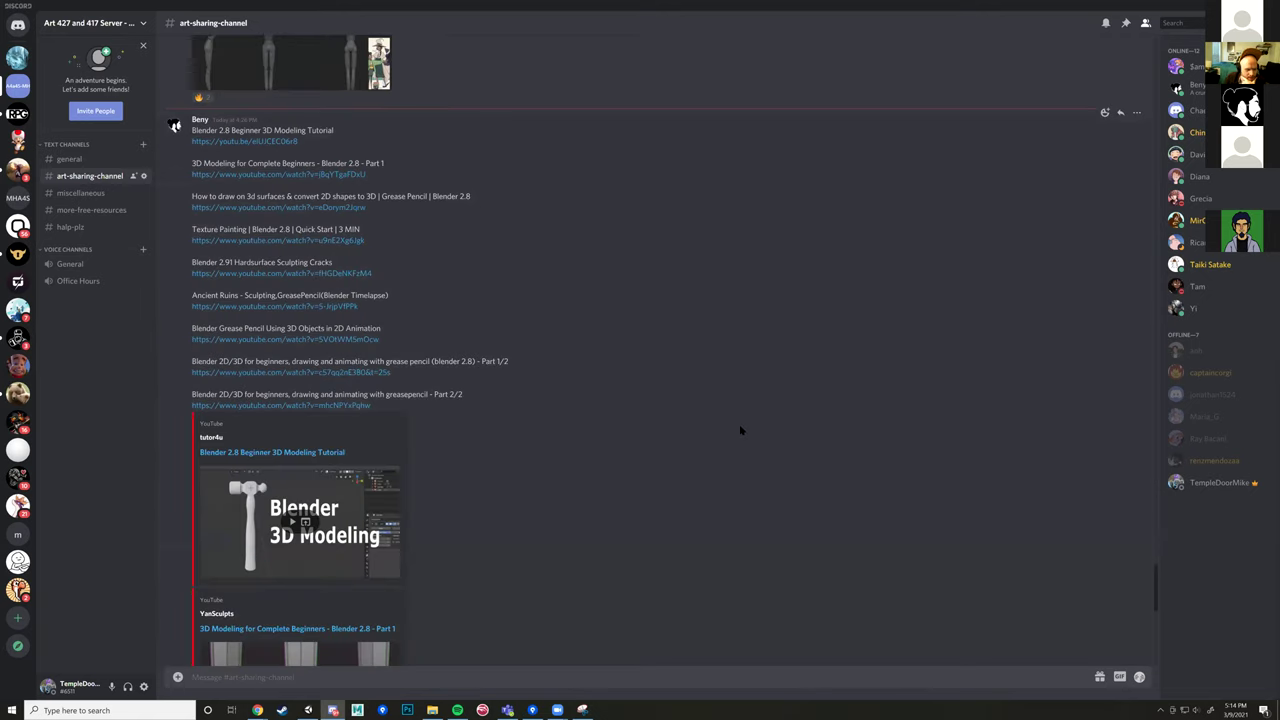
scroll(802, 430, down, 7)
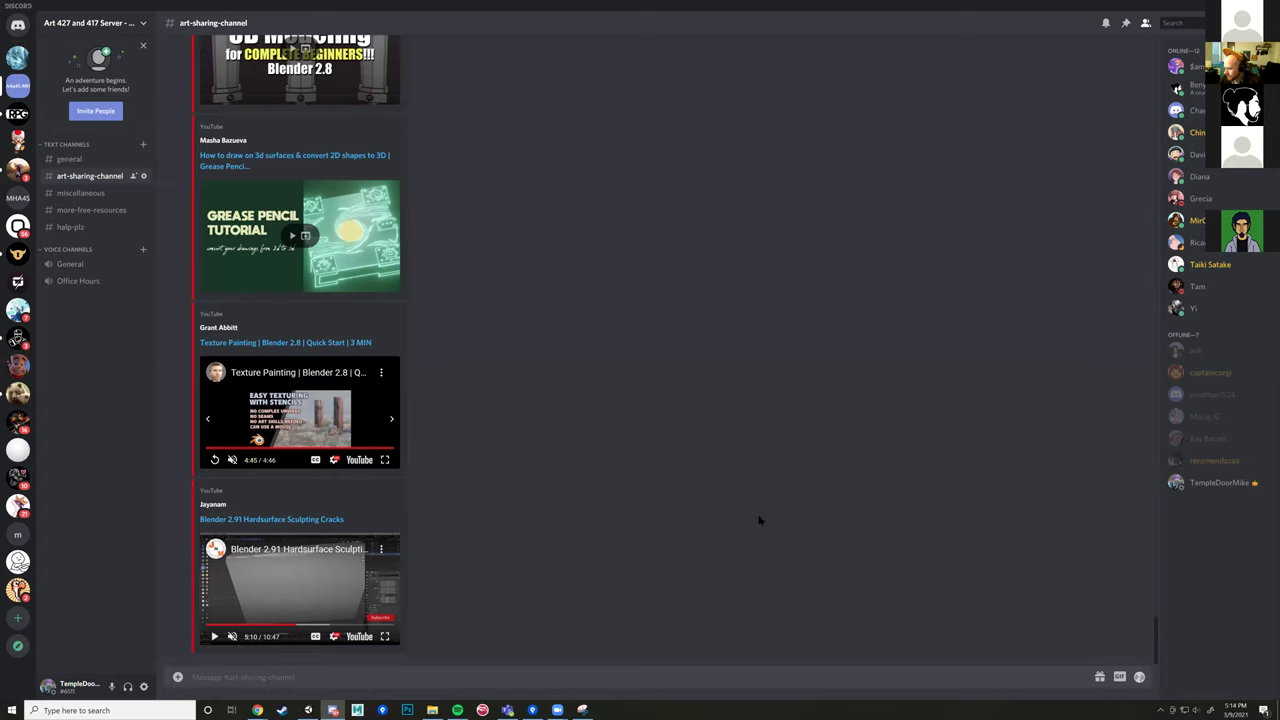
scroll(763, 527, up, 5)
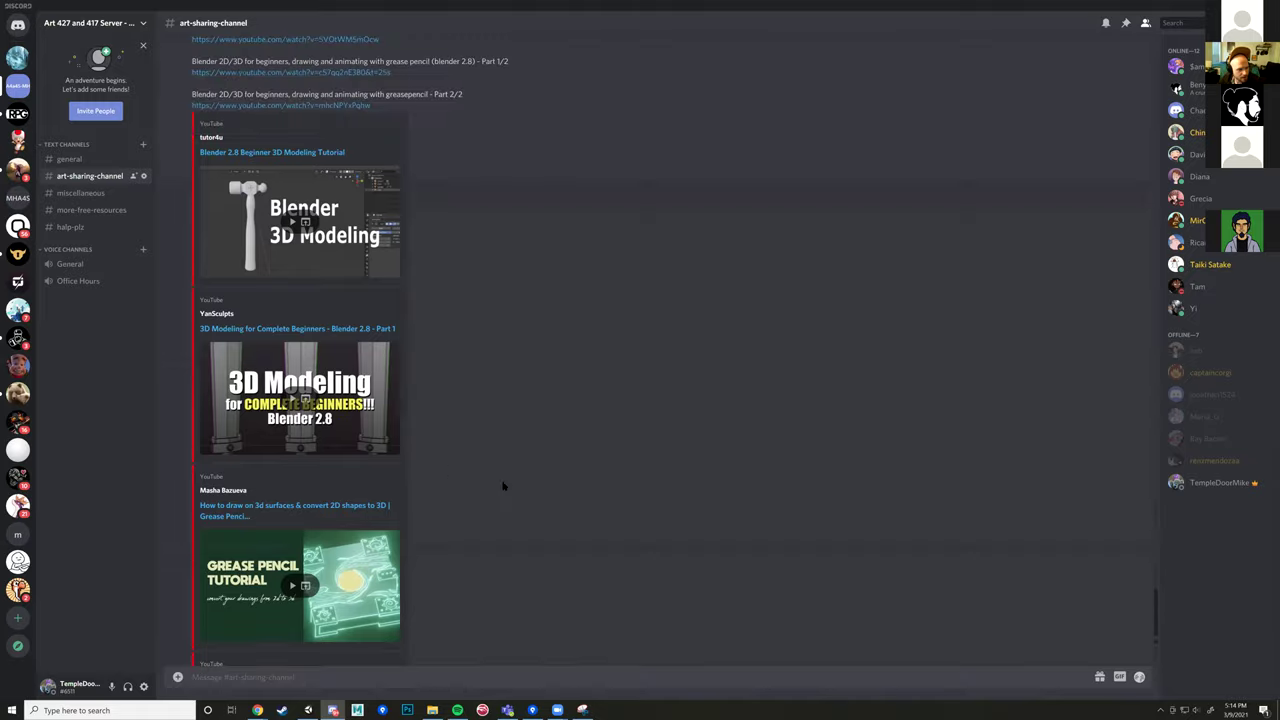
scroll(450, 423, up, 5)
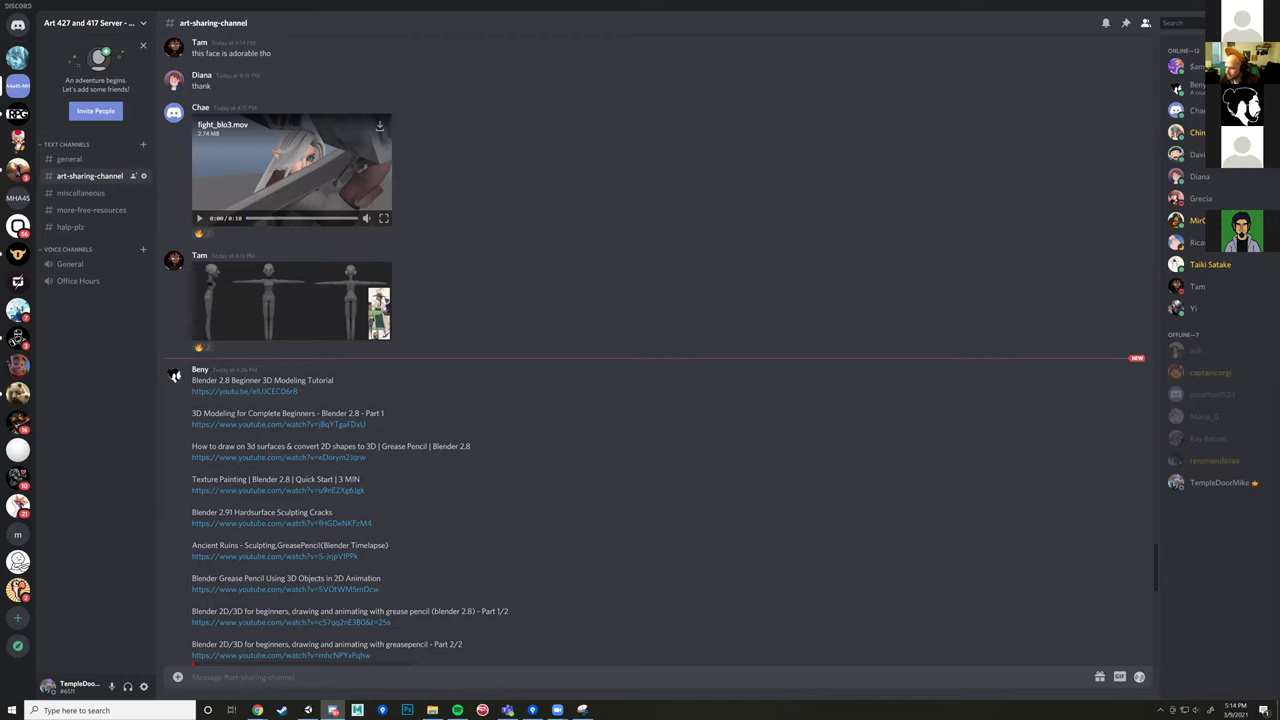
scroll(557, 471, down, 6)
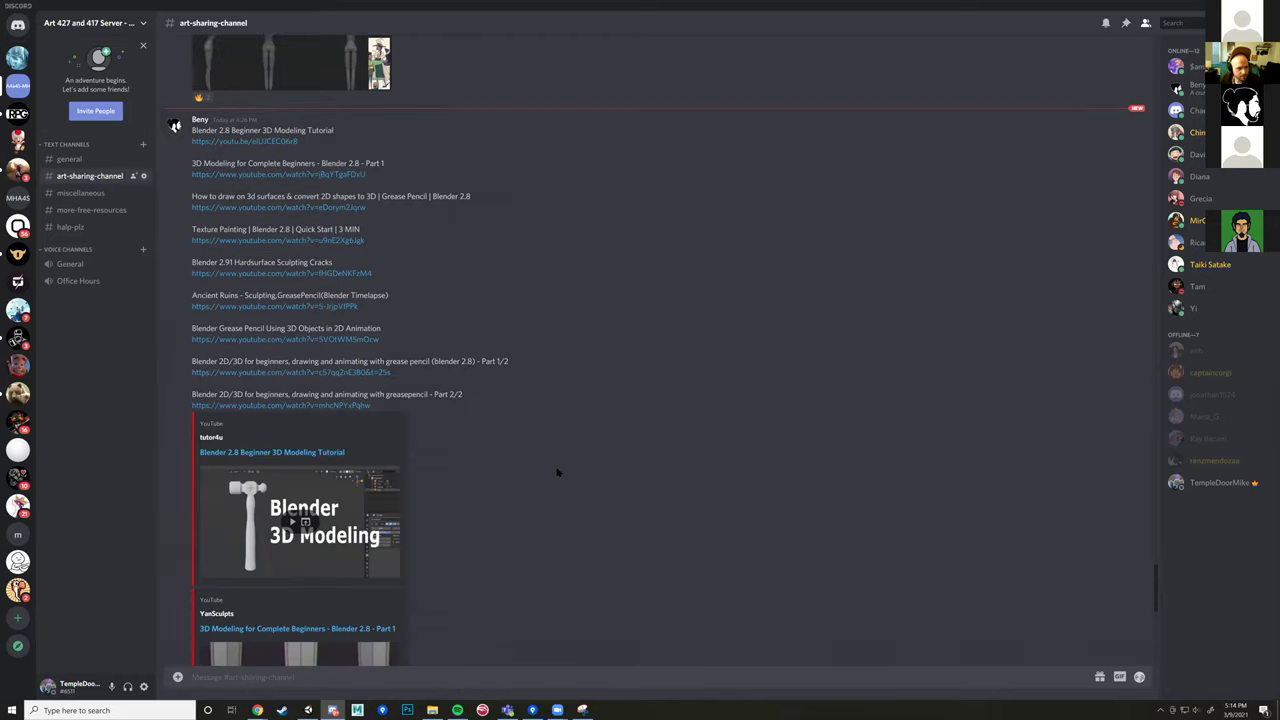
scroll(558, 474, down, 5)
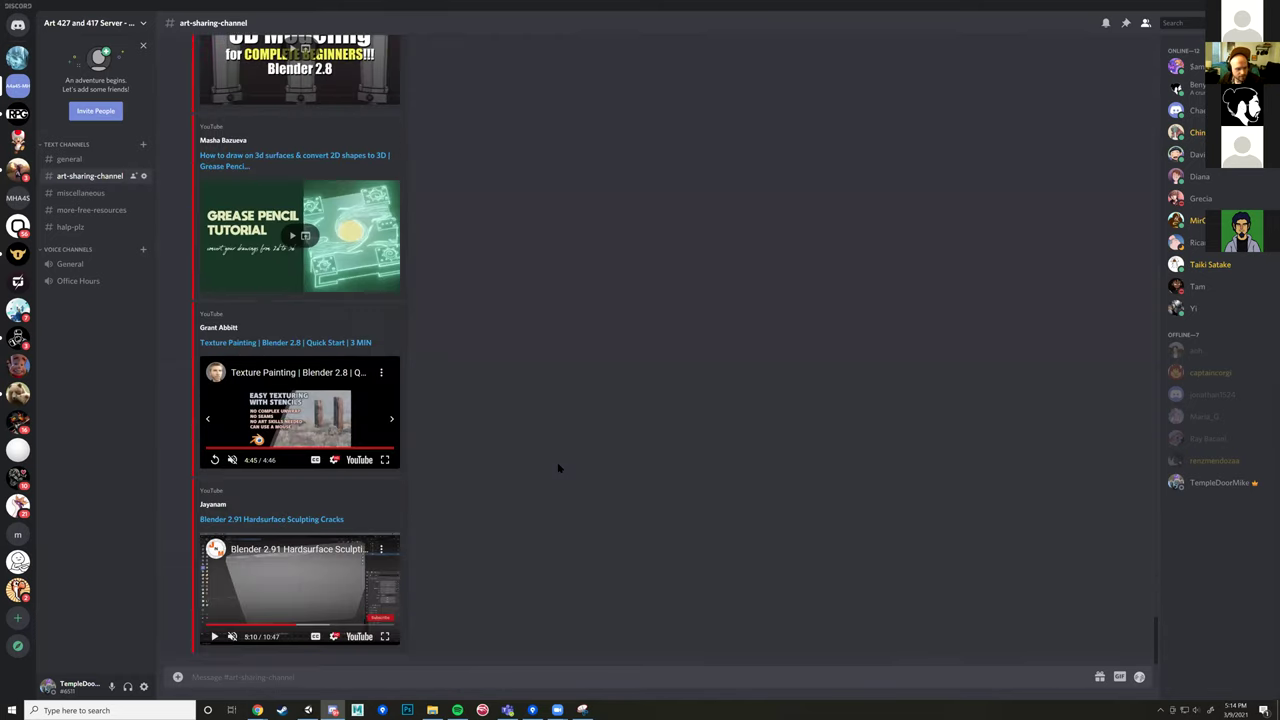
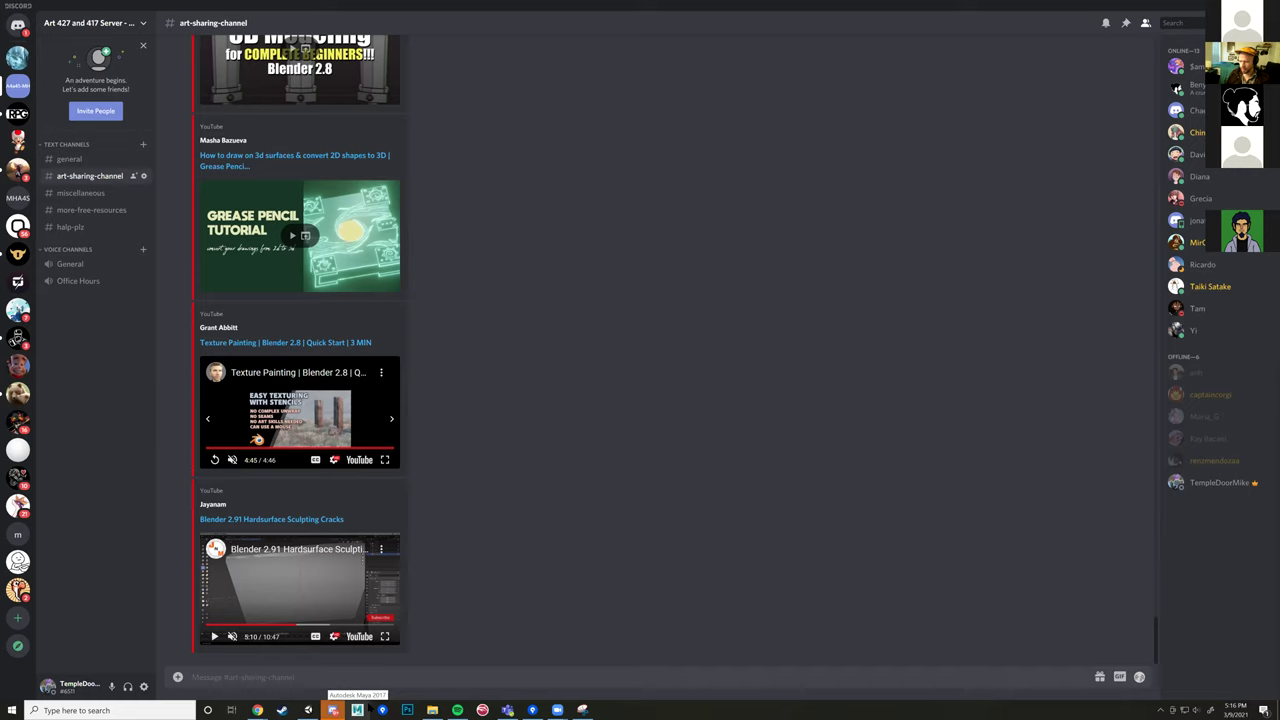
Step: Search the computer for ZBrush 2021 and open its recent project RatSculpt10
click(102, 710)
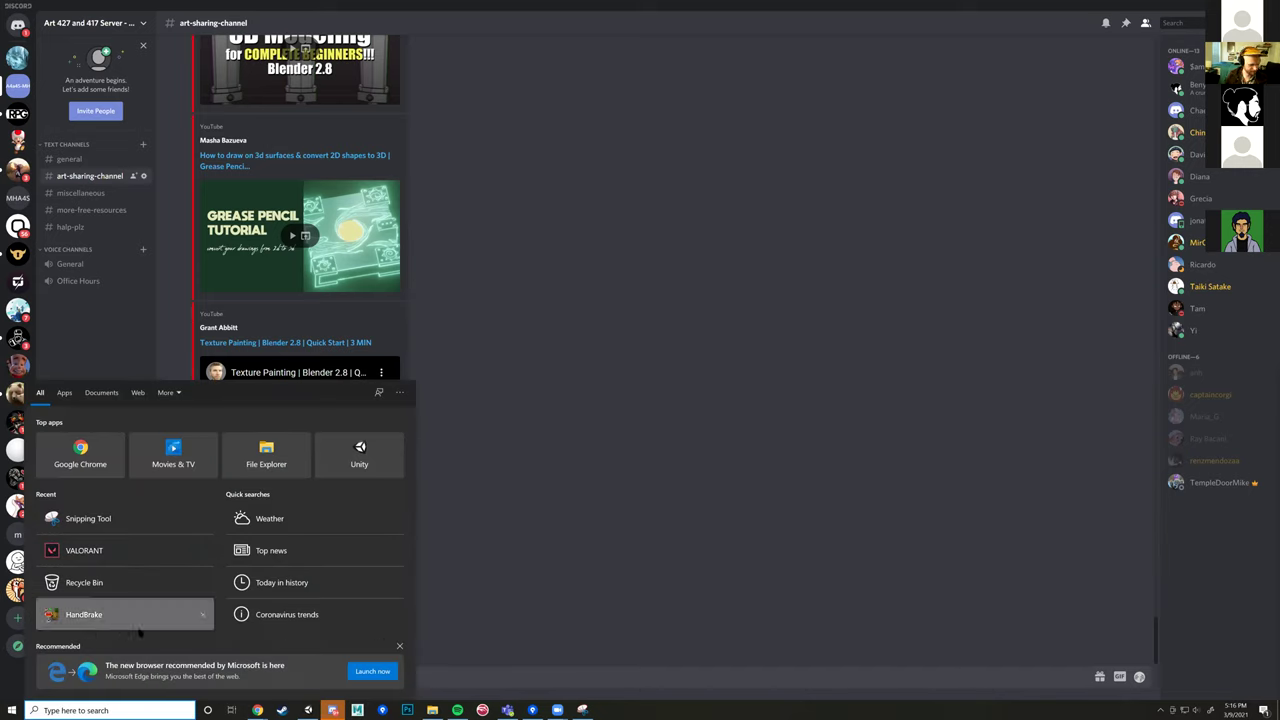
text(zbre)
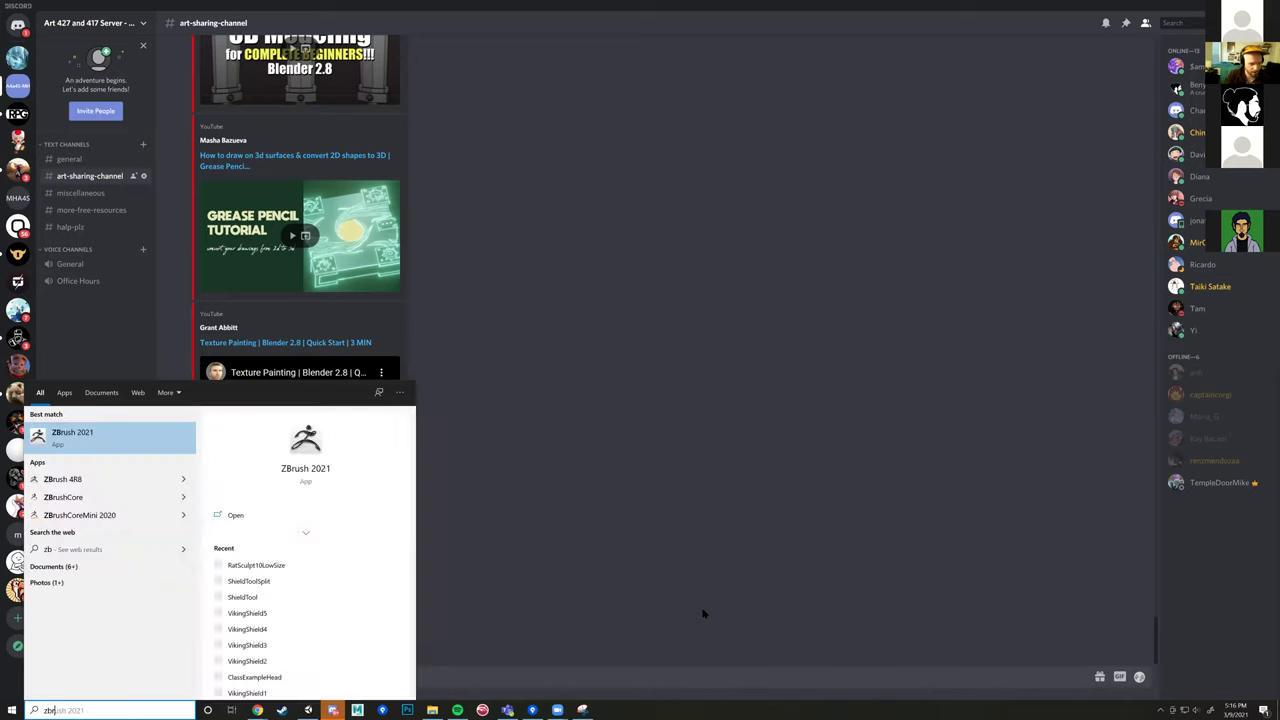
key(BackSpace)
text(r)
key(BackSpace)
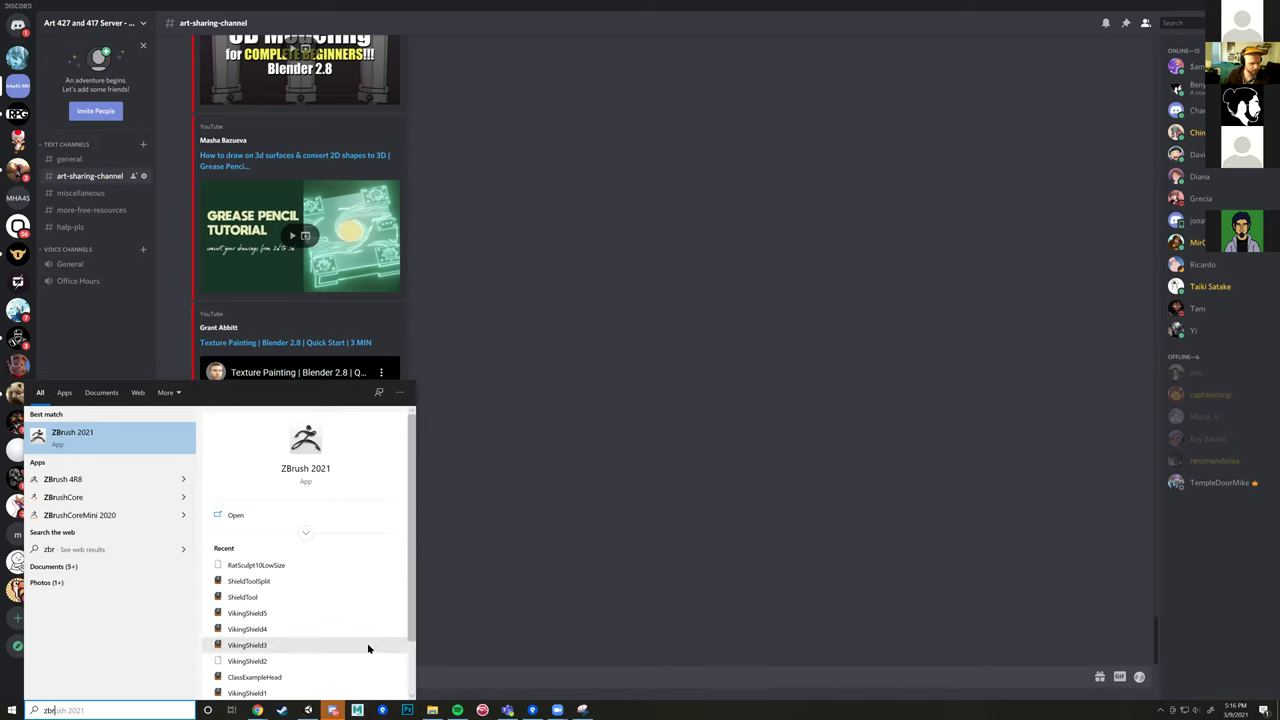
scroll(369, 646, down, 2)
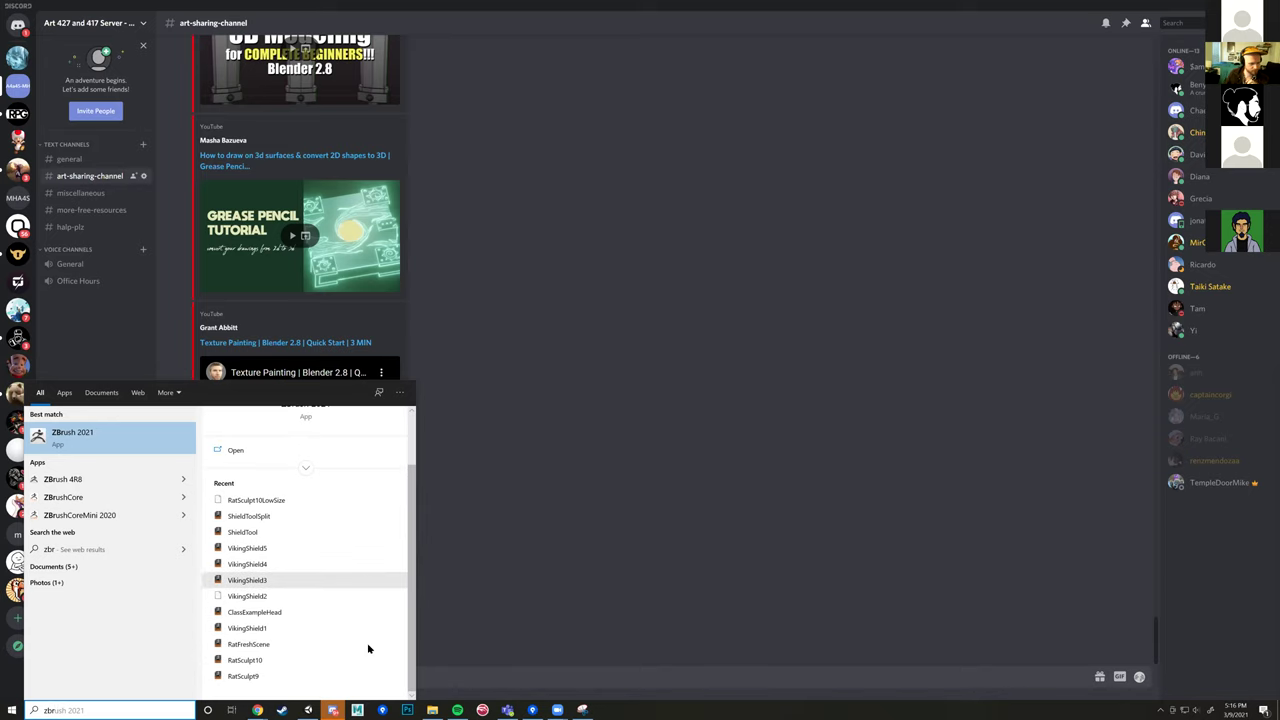
click(276, 661)
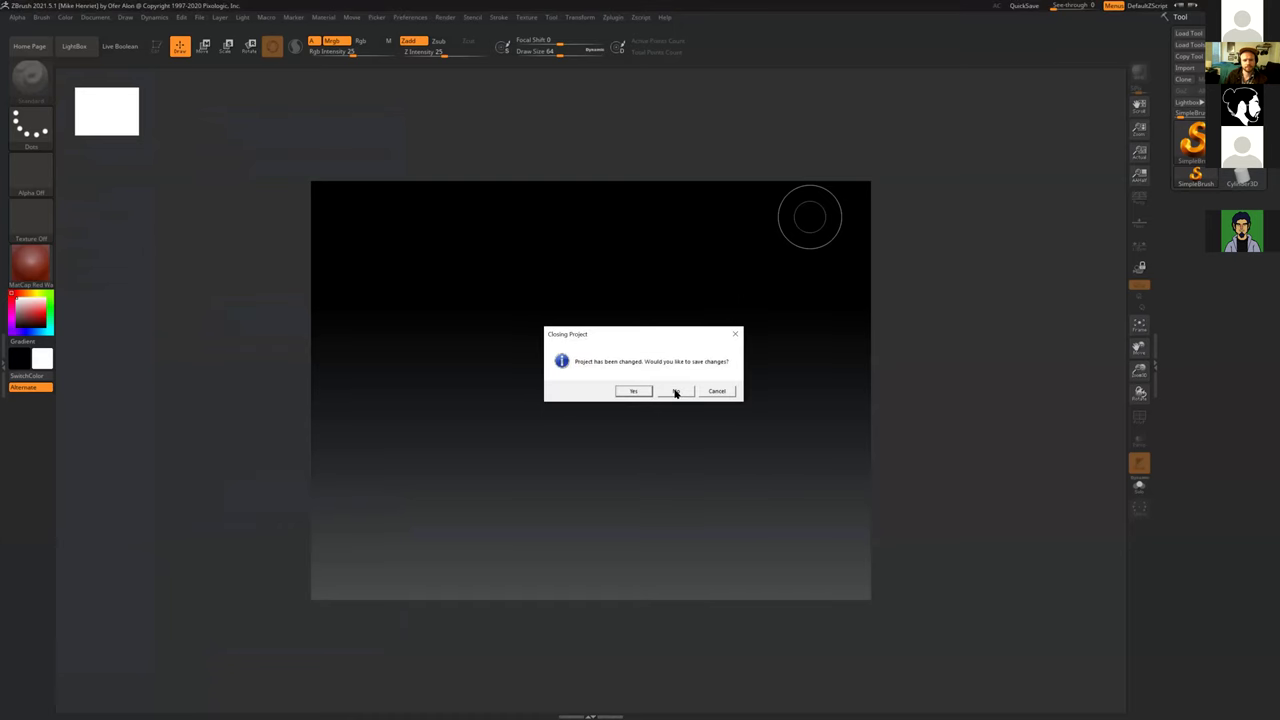
Step: Decline saving the startup project's changes and close the ZBrush Home Page so the rat project can load
click(675, 392)
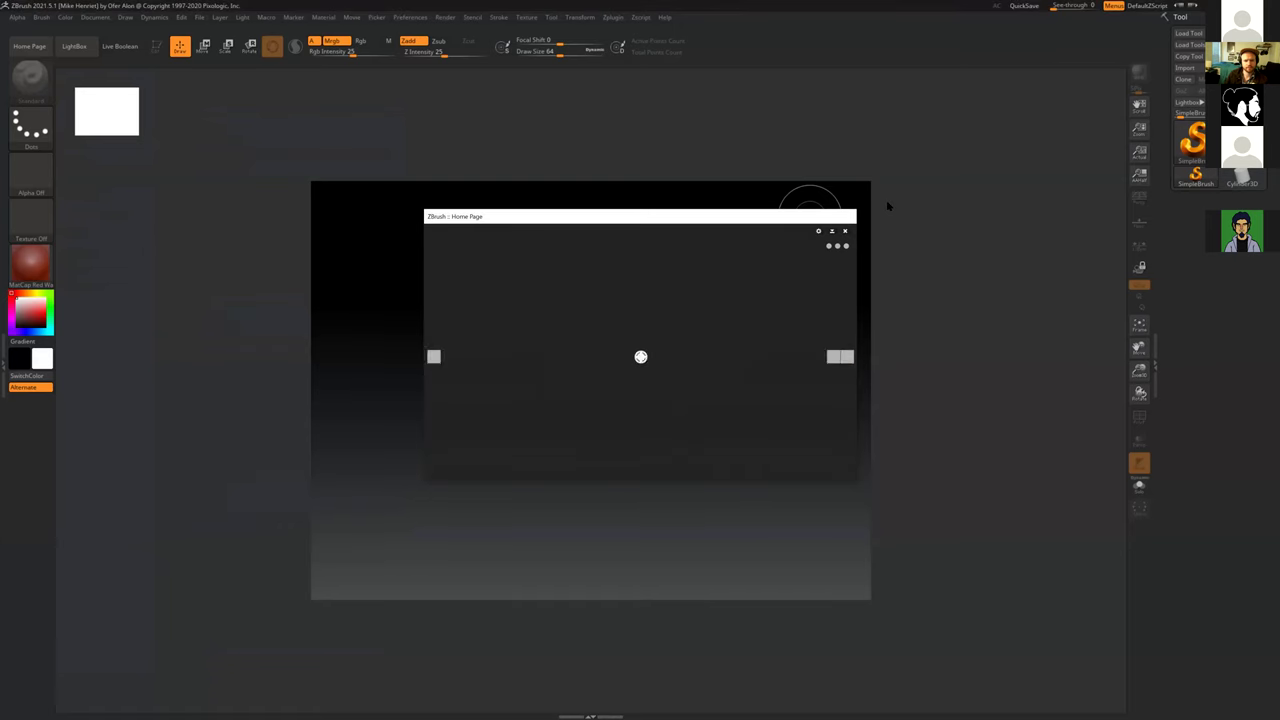
click(845, 231)
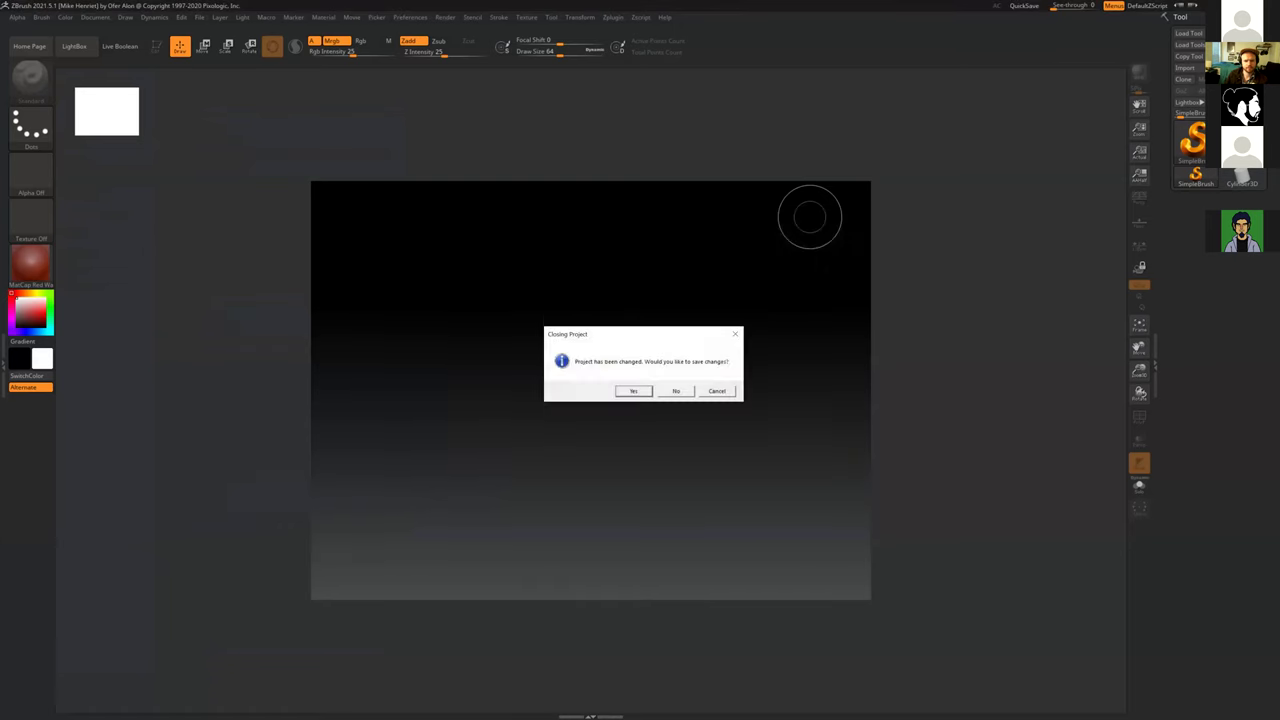
click(676, 391)
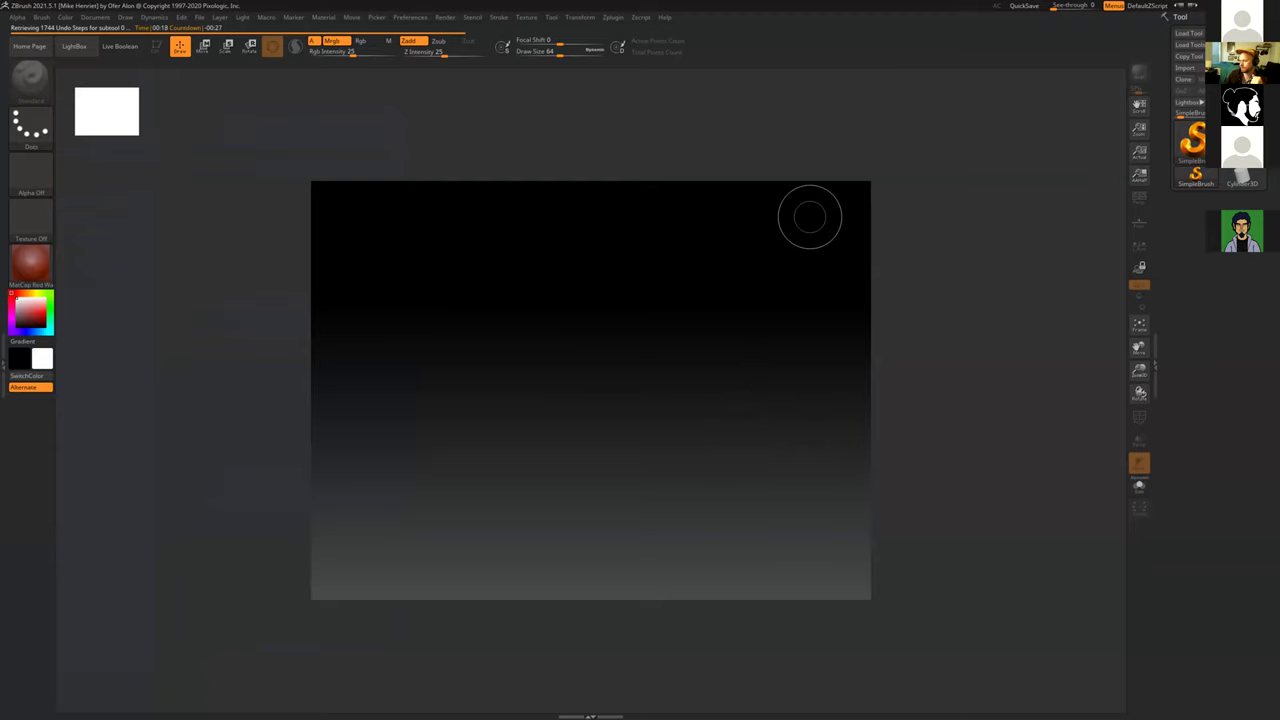
Step: Switch to Discord, read the direct message about building interior walls, and return to the Art 427 and 417 server's art-sharing channel
key(alt+Tab)
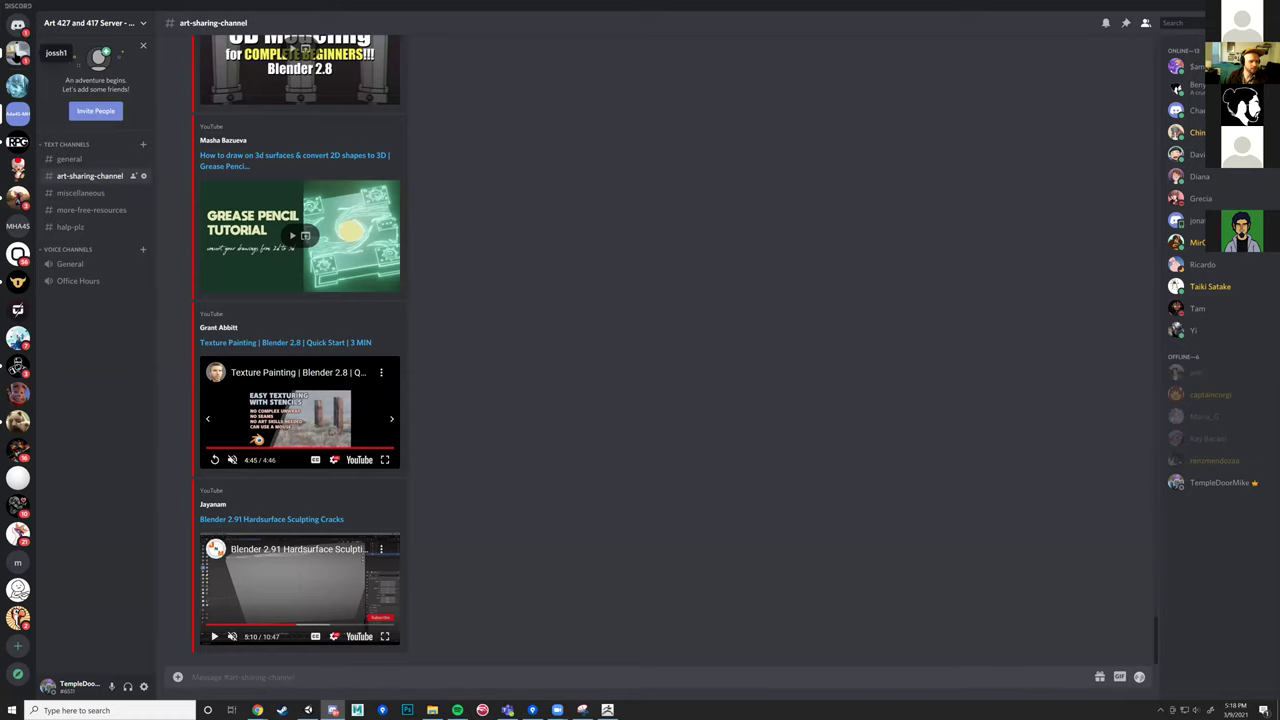
click(17, 52)
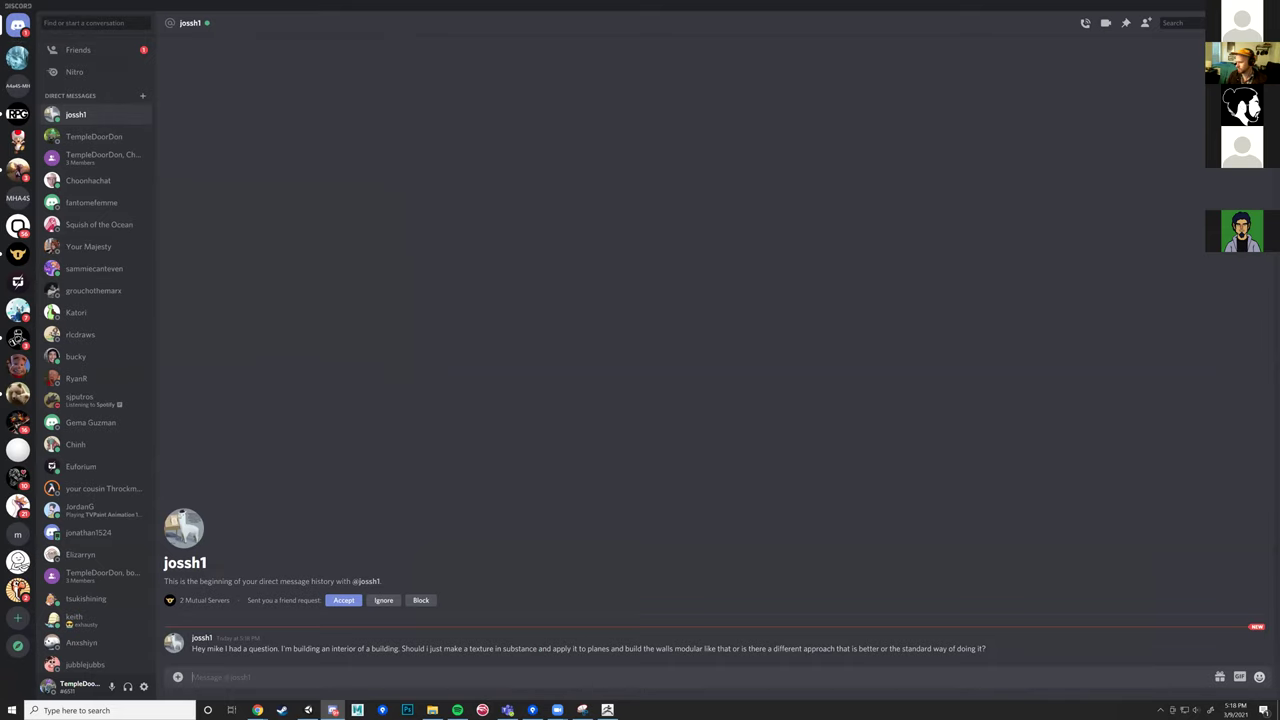
click(607, 710)
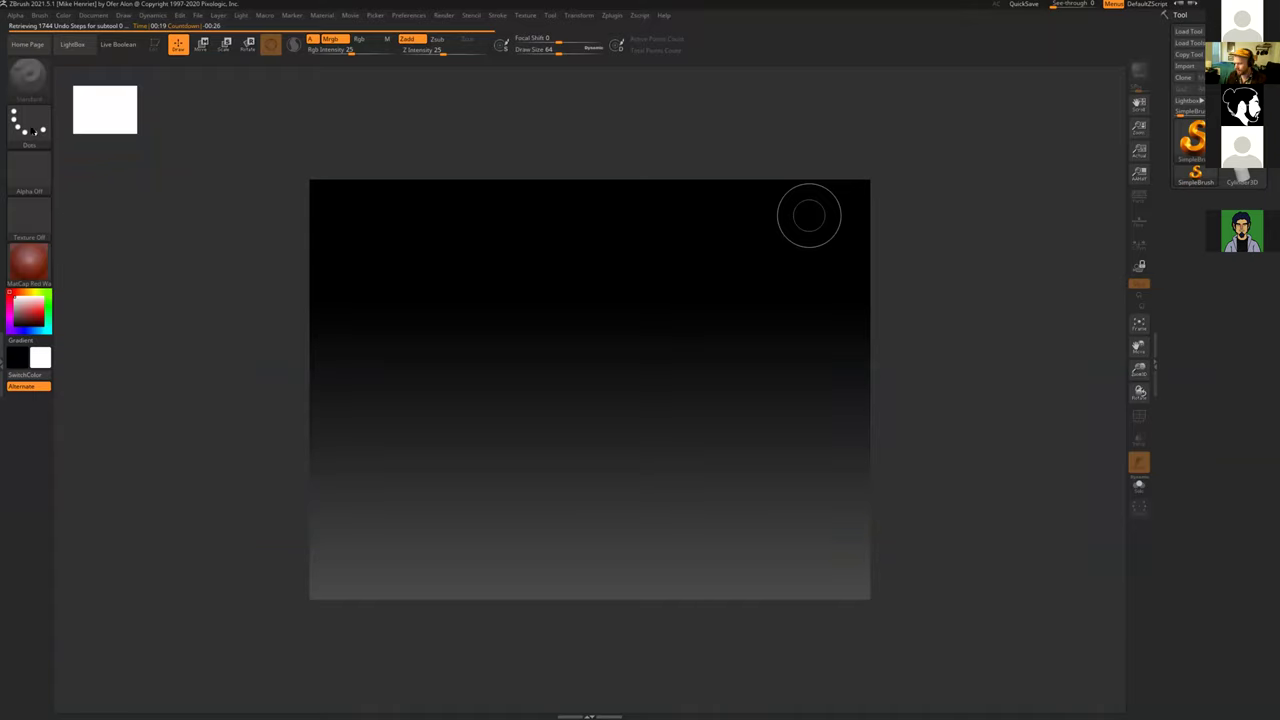
key(alt+Tab)
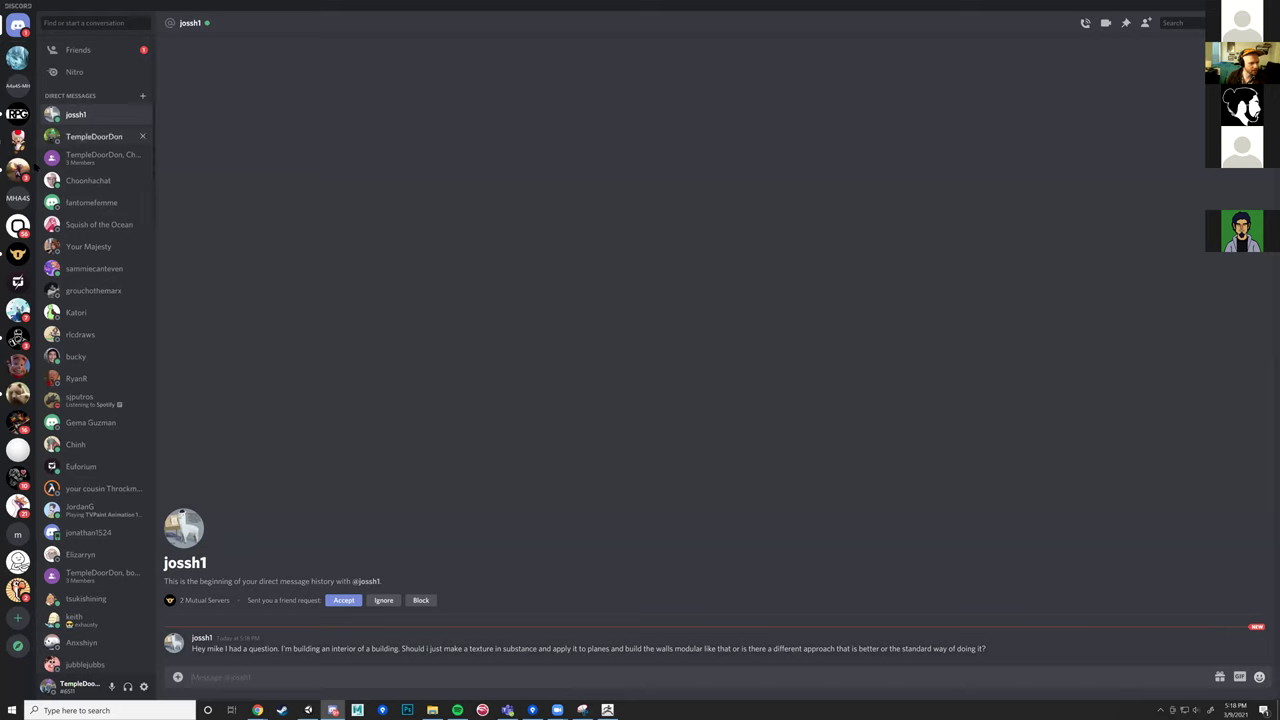
click(17, 198)
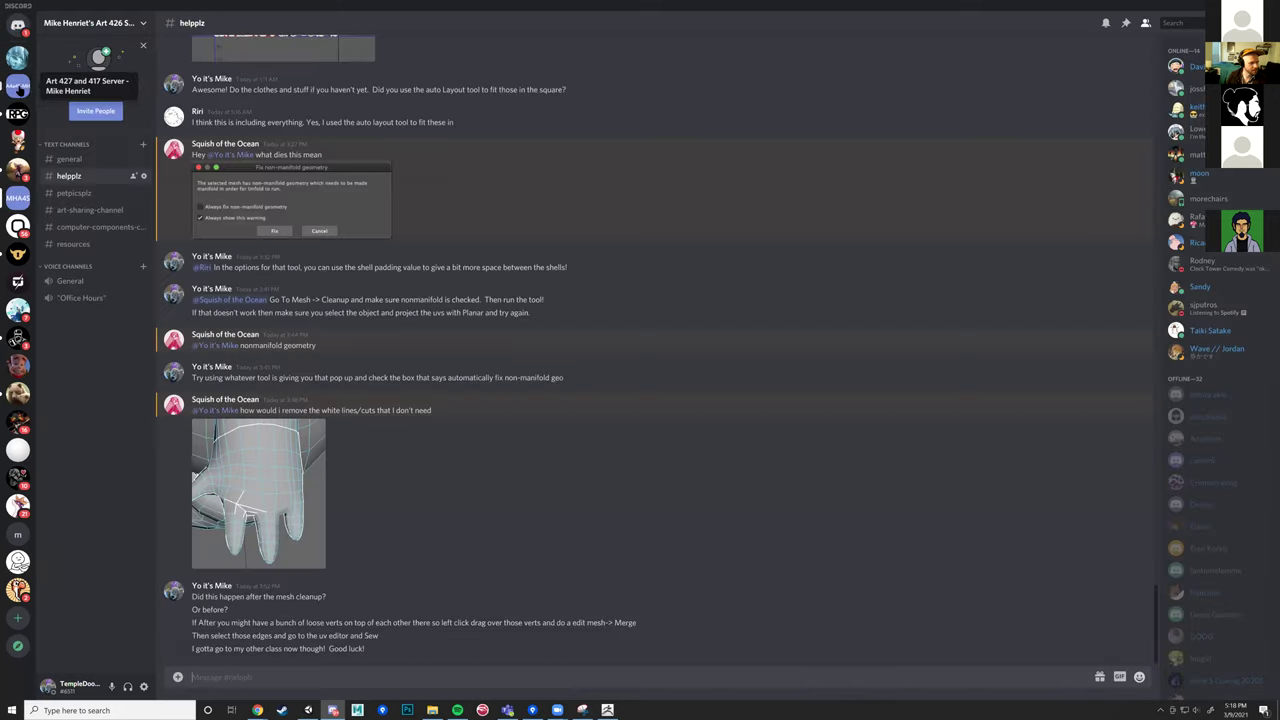
key(ctrl+alt+Up)
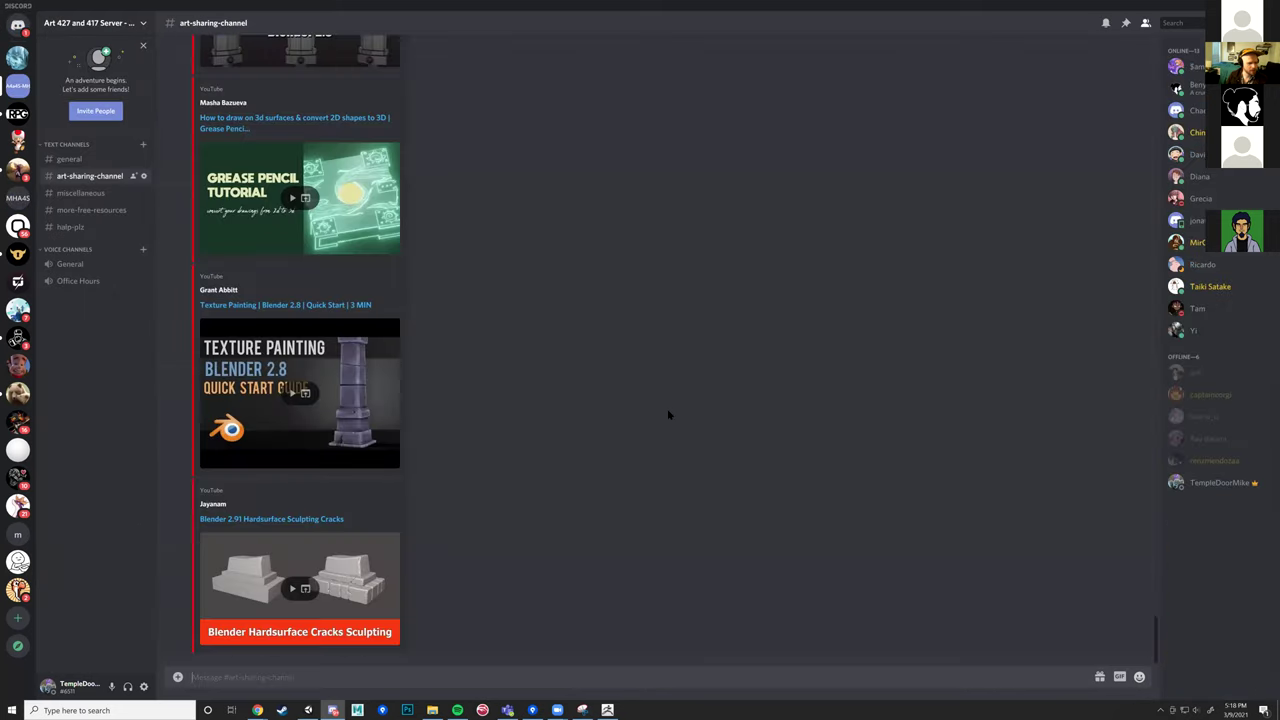
Step: Look back through the art-sharing channel and view the grey mannequin and the yellow armoured character images enlarged
scroll(425, 345, up, 8)
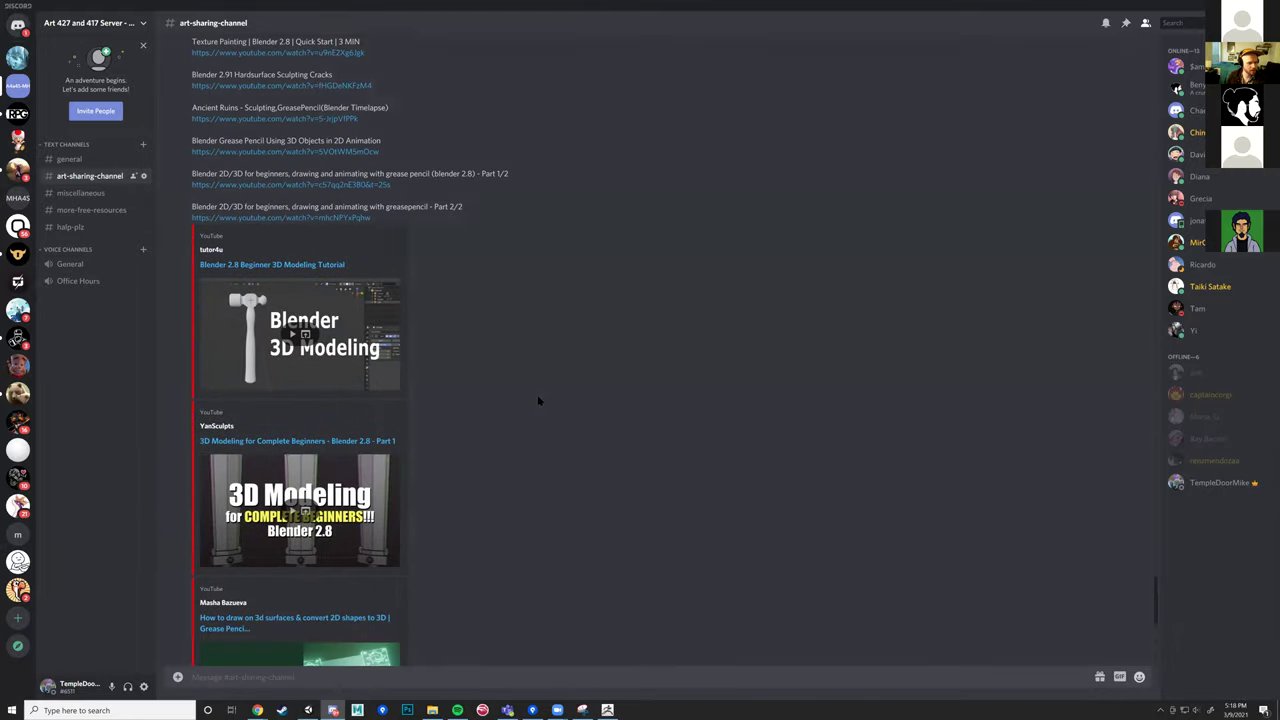
scroll(678, 436, up, 10)
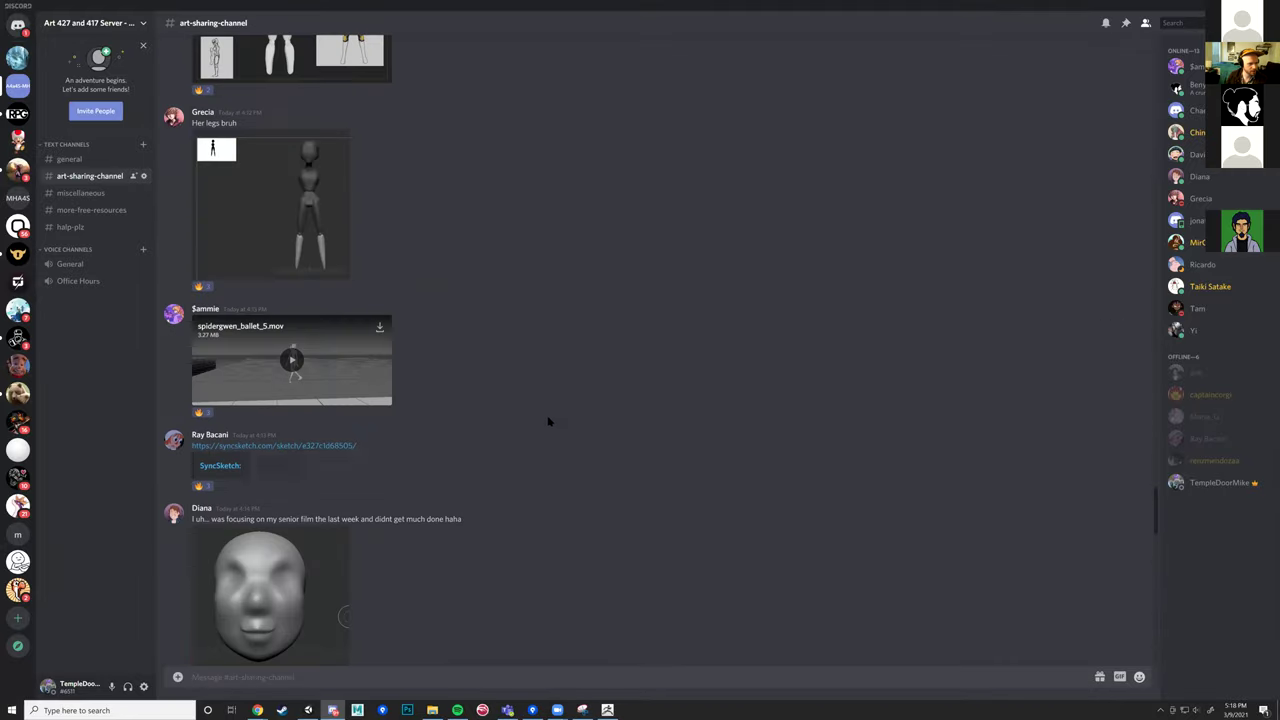
click(288, 345)
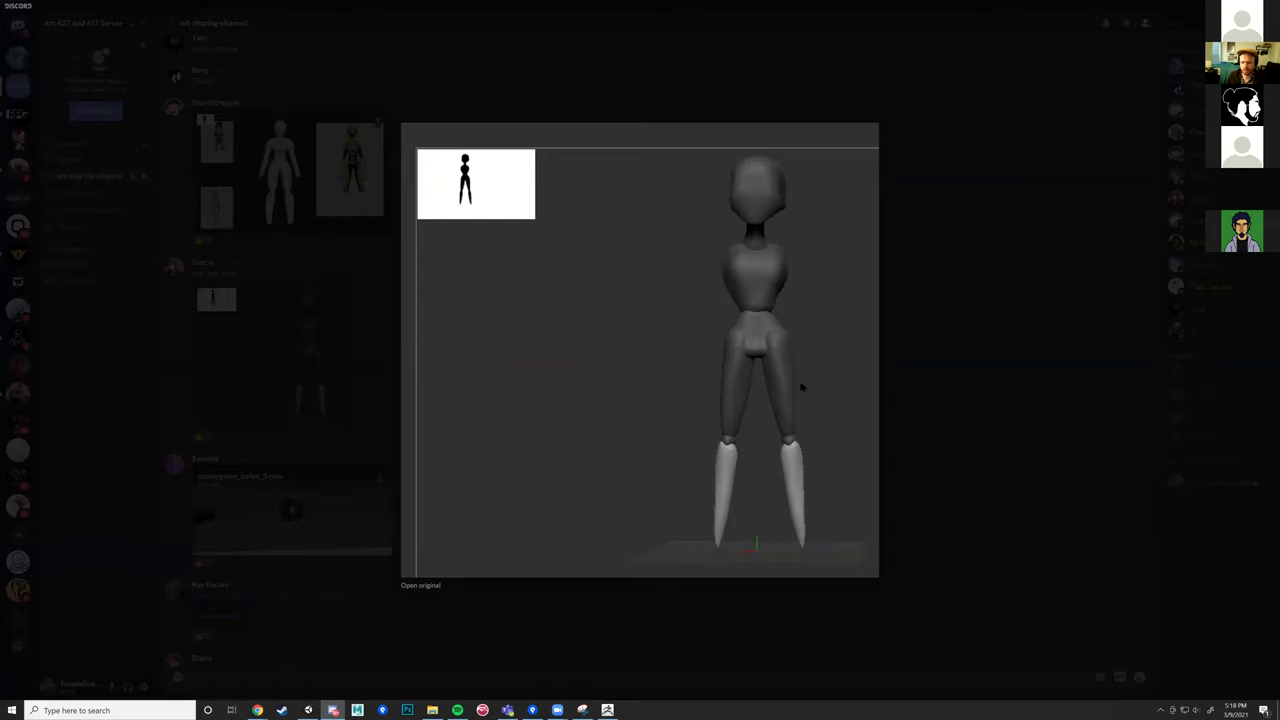
key(Escape)
scroll(560, 389, up, 2)
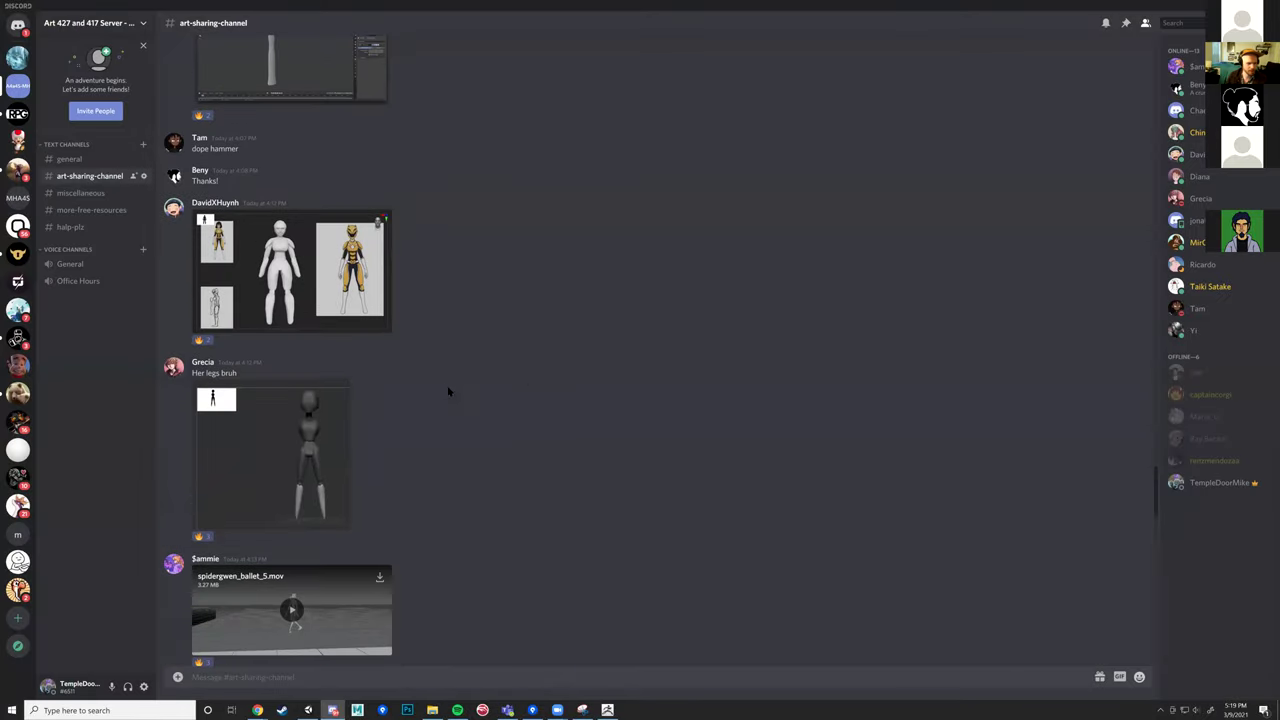
click(320, 255)
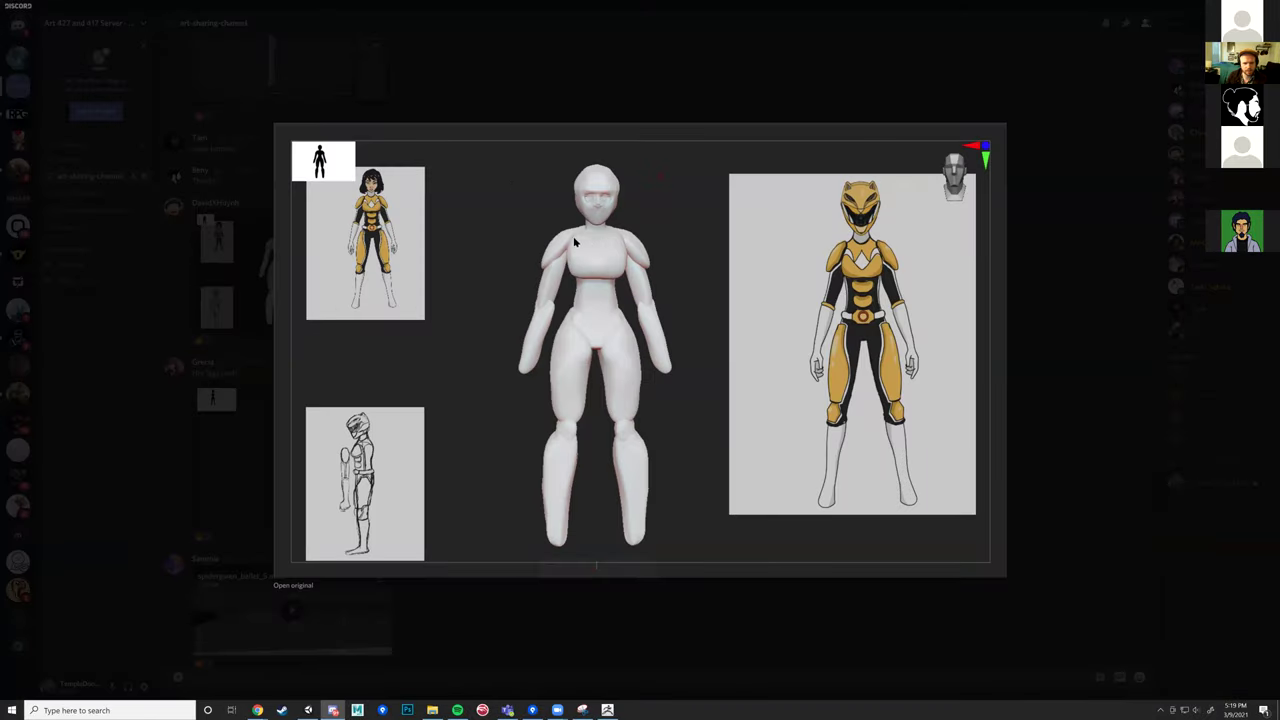
click(1083, 329)
Step: Look through the channel's posts from the earlier character sketch and hammer model down to the Blender tutorial previews
scroll(462, 388, up, 4)
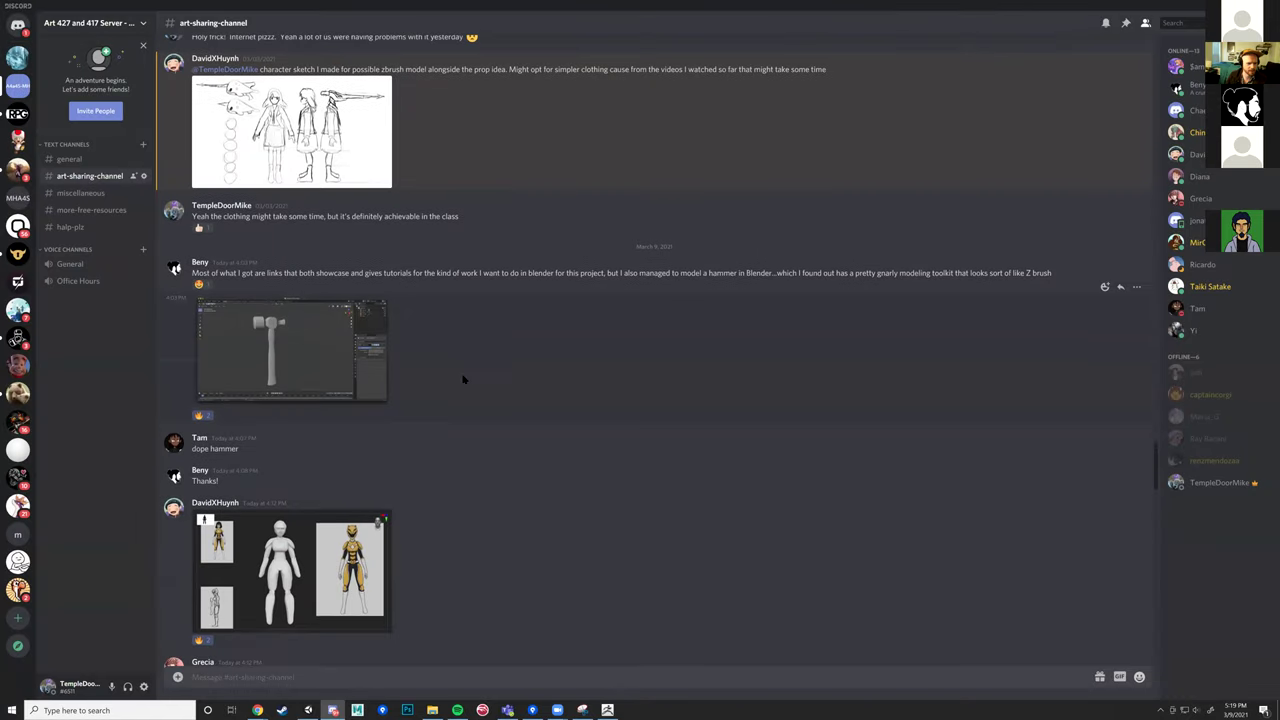
scroll(465, 387, up, 2)
scroll(274, 362, down, 3)
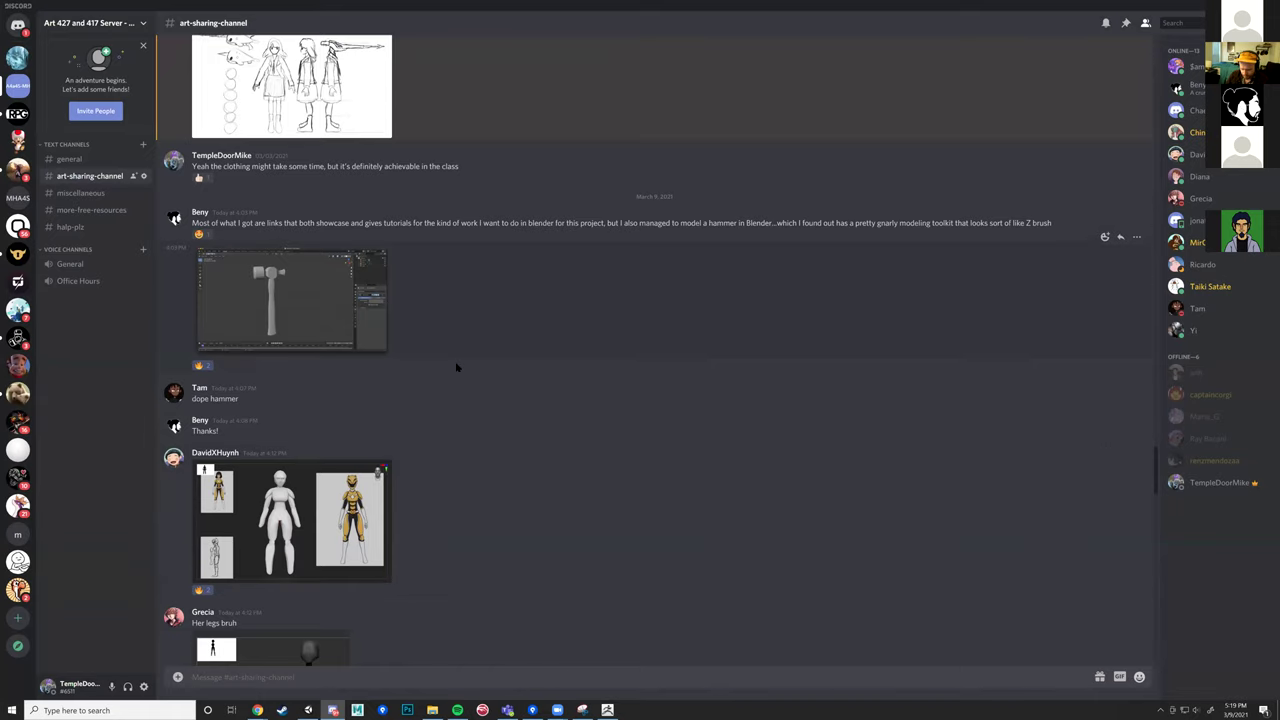
scroll(627, 418, down, 3)
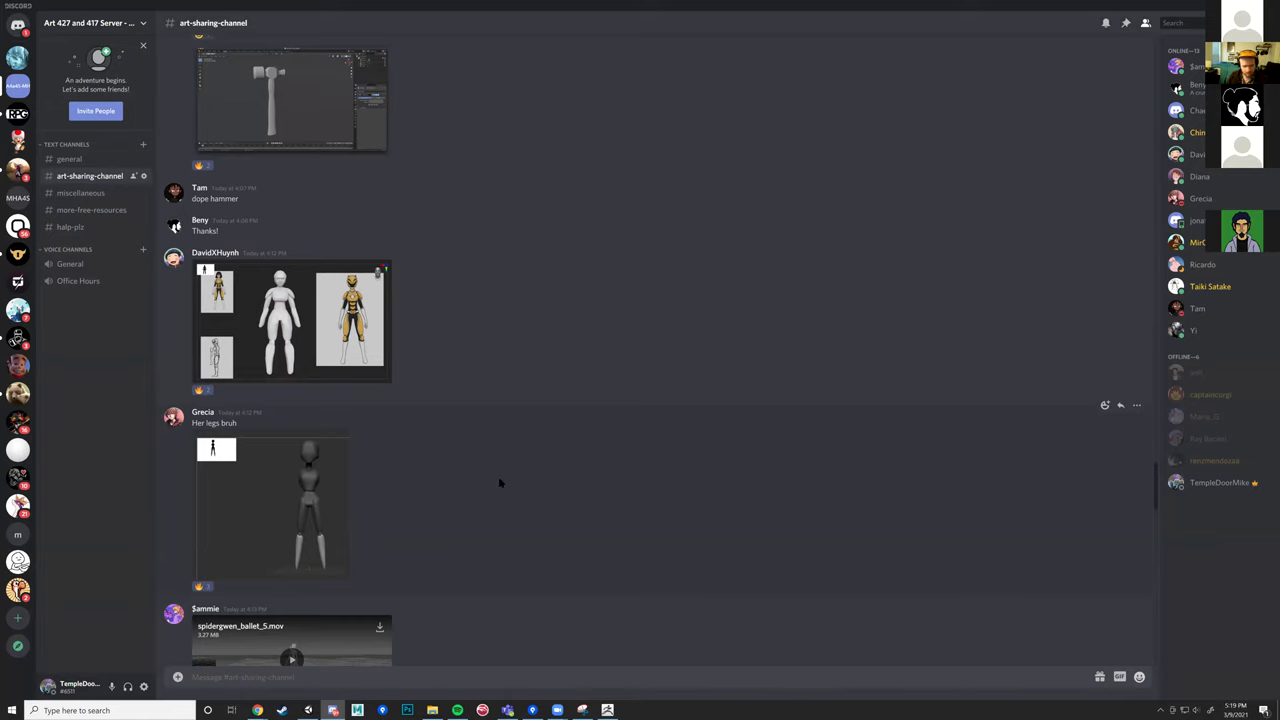
scroll(526, 492, down, 7)
scroll(524, 487, down, 2)
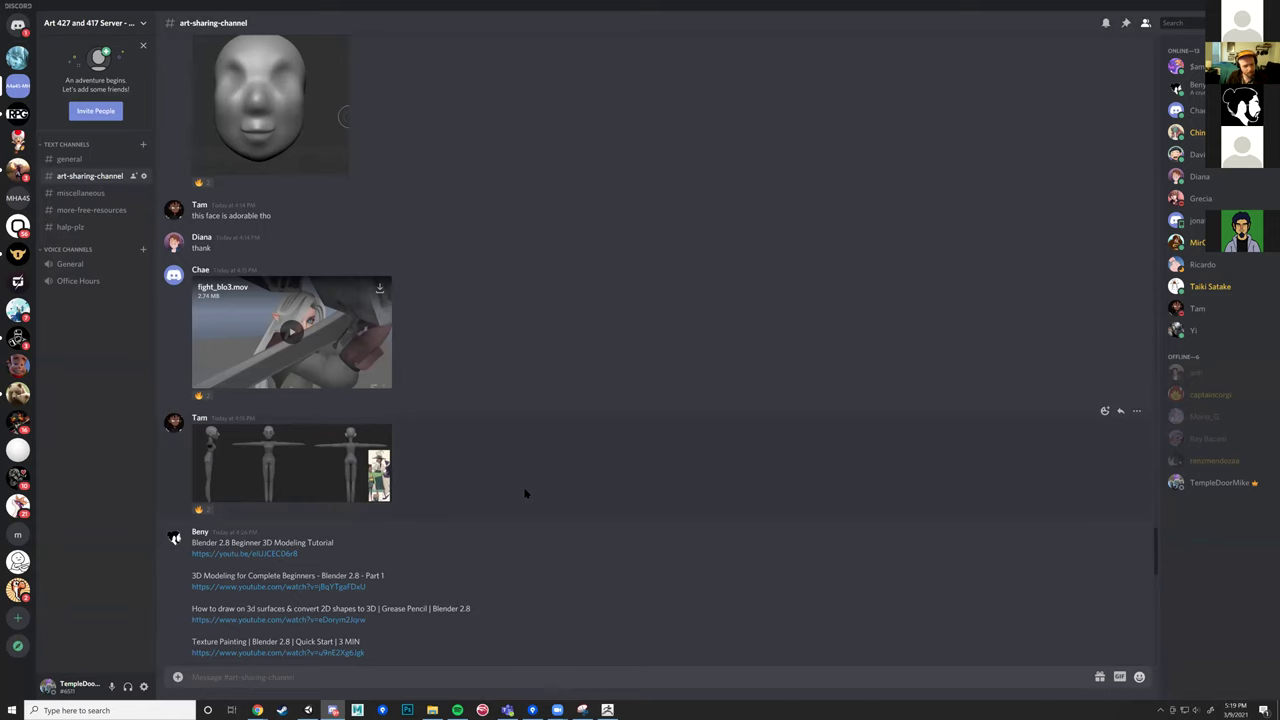
scroll(524, 487, down, 7)
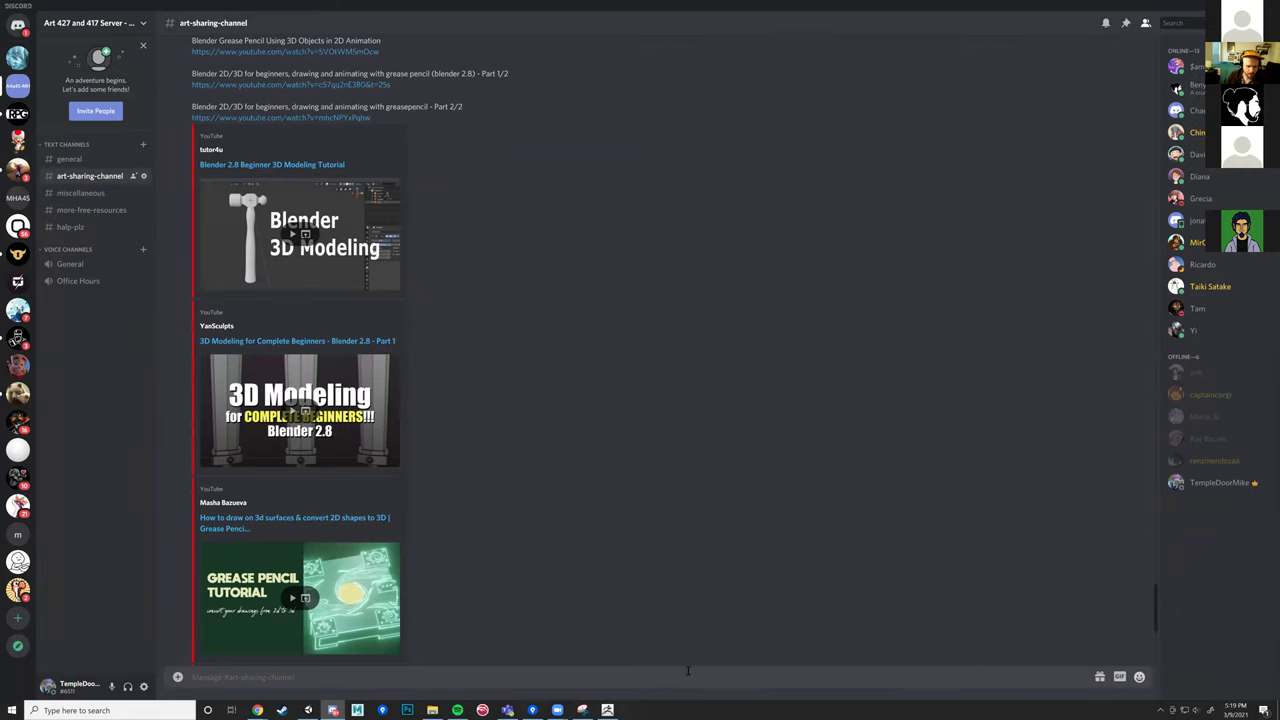
Step: Switch to ZBrush and view the whole rat character from the side
click(624, 708)
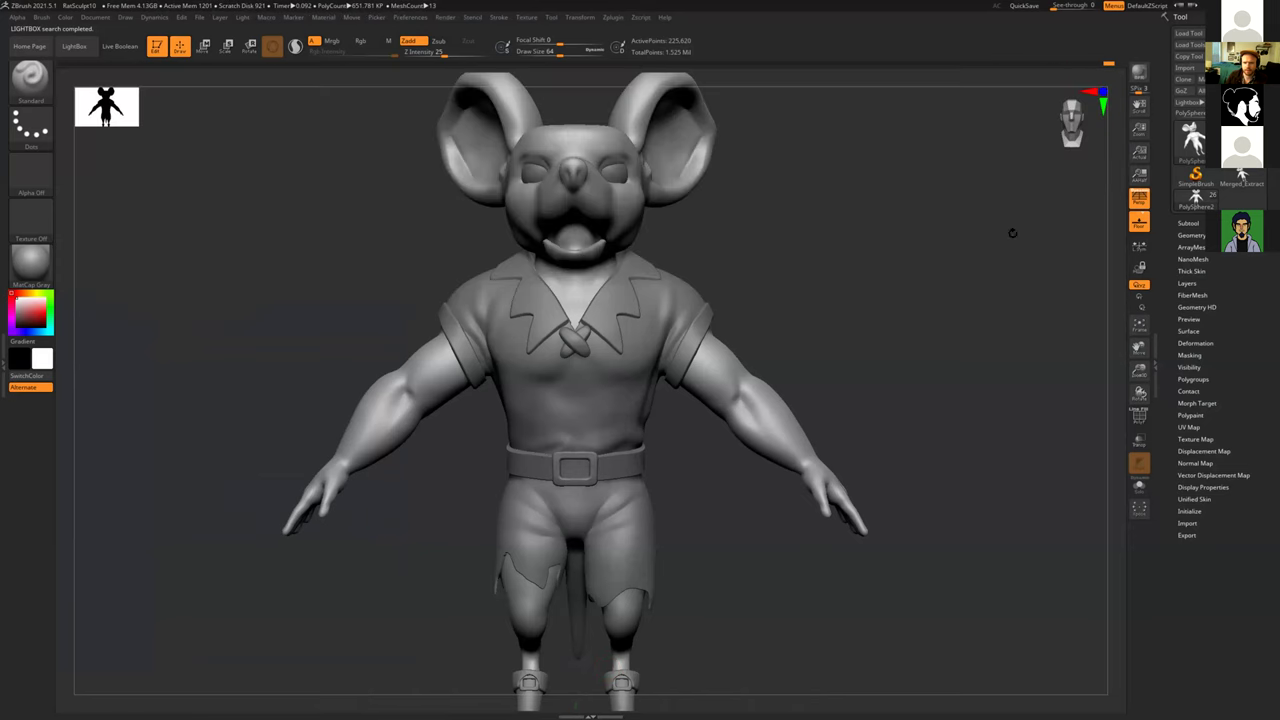
drag(920, 309, 831, 440)
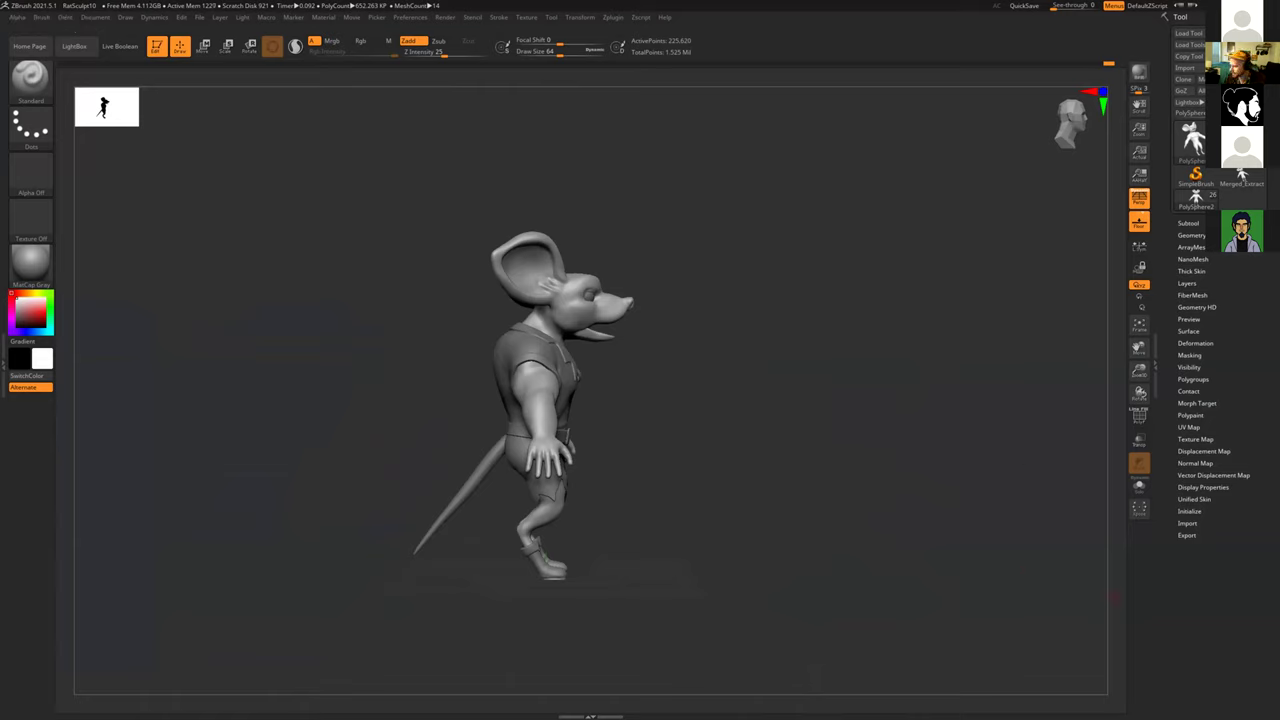
Step: Switch back to Discord and examine the grey mannequin with light lower legs enlarged, closing the image when done
key(alt+Tab)
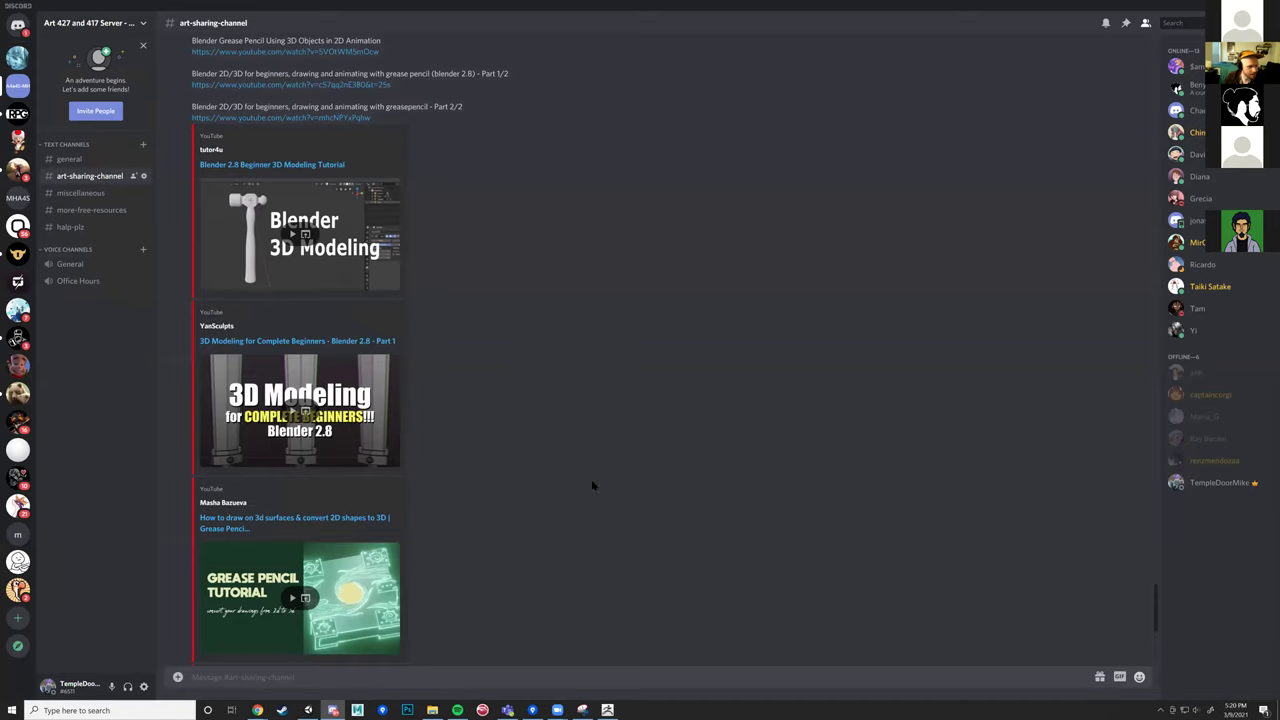
scroll(429, 389, up, 6)
scroll(473, 435, up, 3)
scroll(410, 421, down, 2)
scroll(428, 434, up, 3)
scroll(430, 433, up, 8)
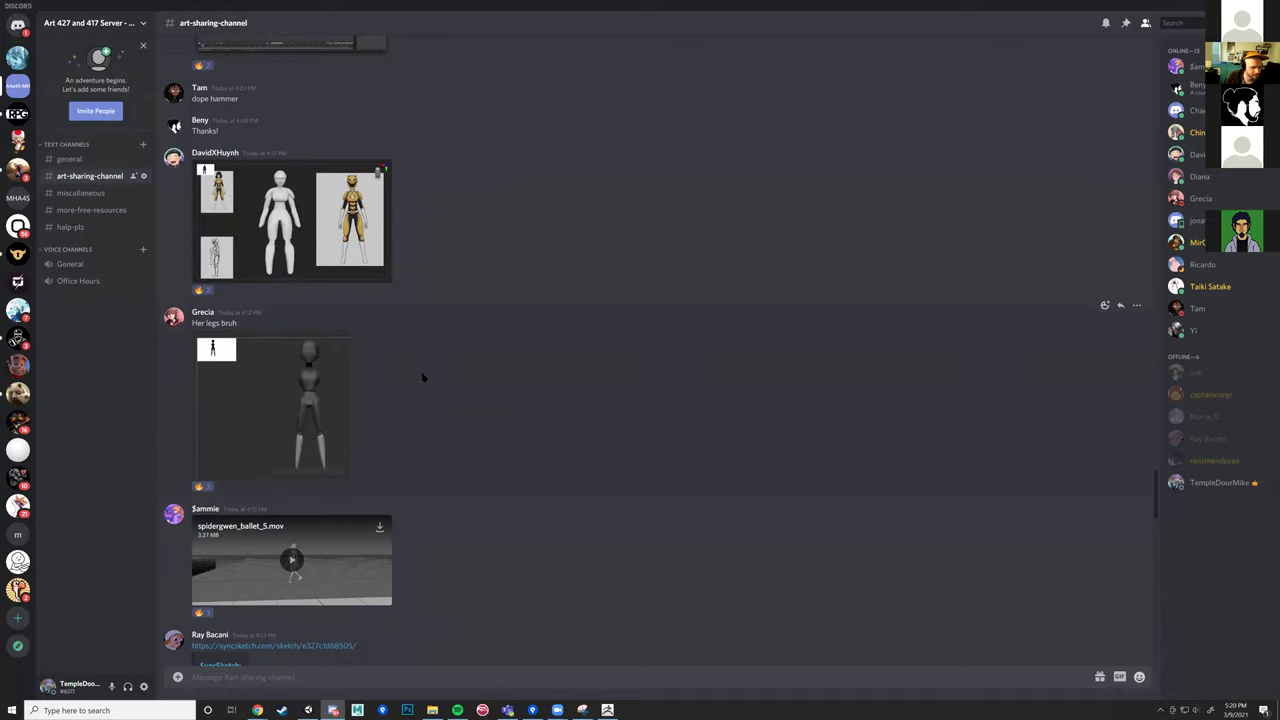
click(307, 393)
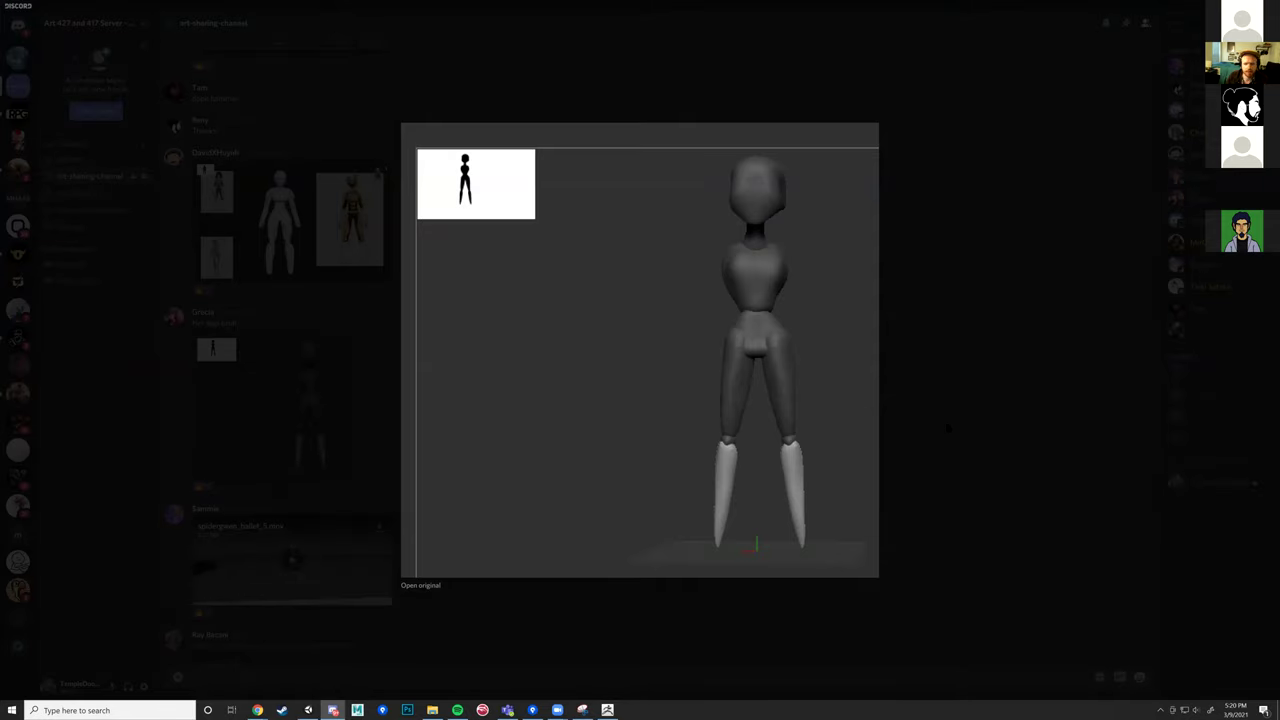
key(Escape)
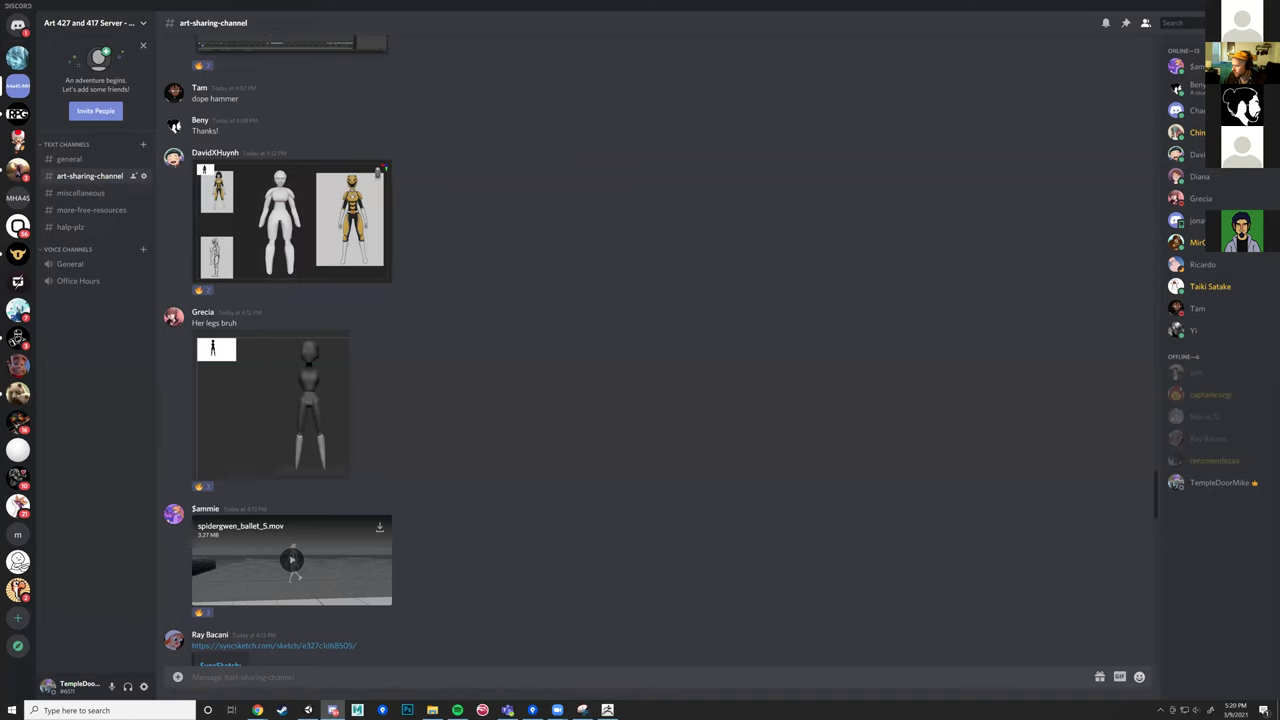
Step: Switch to ZBrush and examine the rat character from the front and from a raised three-quarter angle
key(alt+Tab)
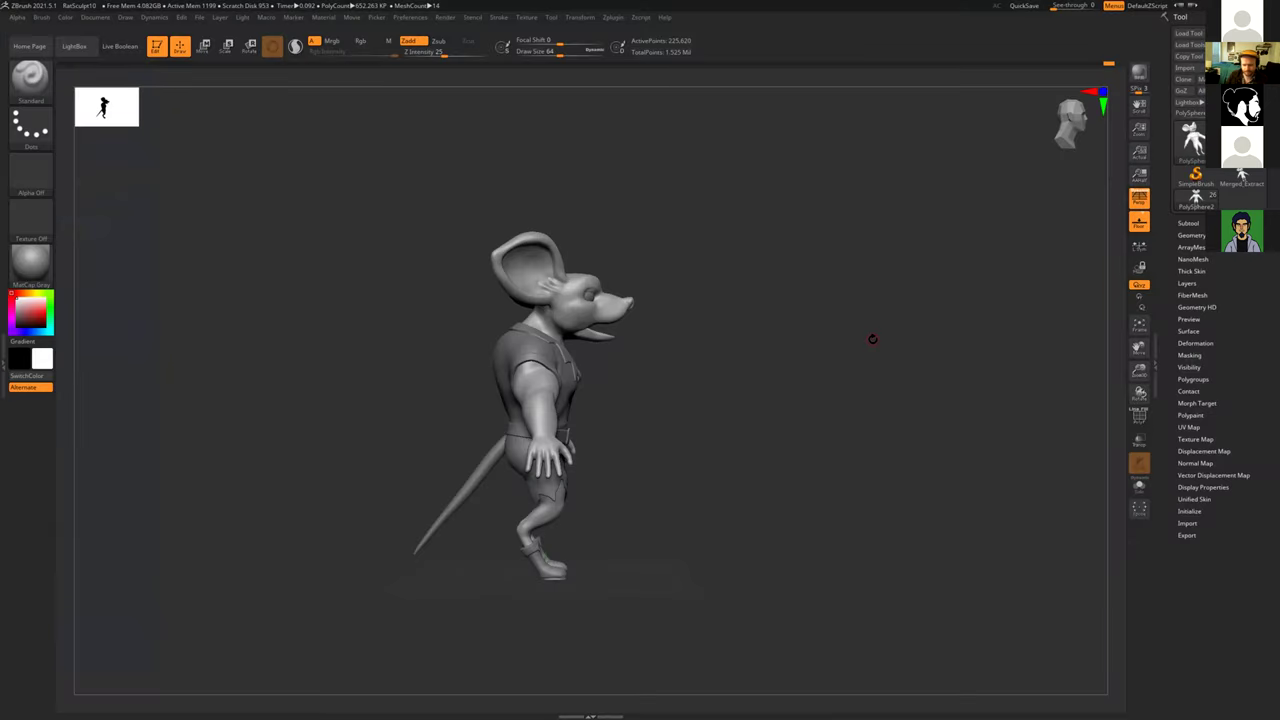
alt+drag(793, 354, 811, 373)
ctrl+right_drag(813, 373, 821, 371)
alt+drag(820, 370, 811, 394)
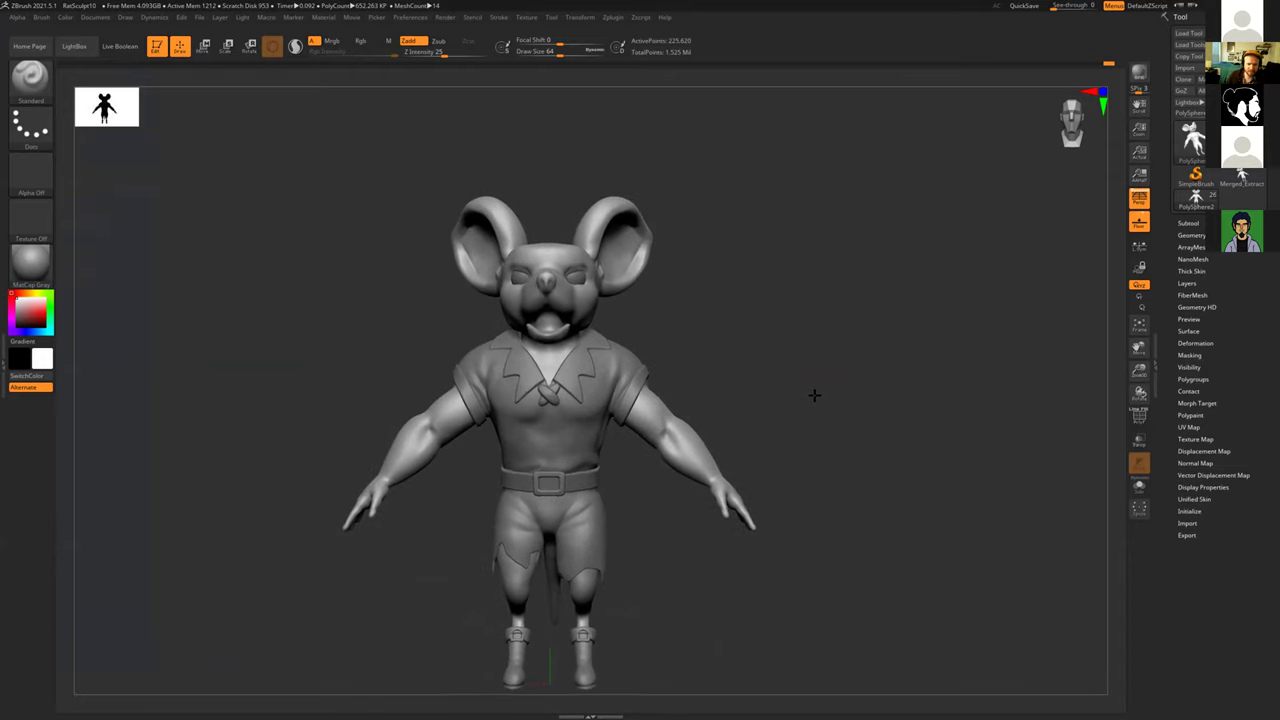
drag(769, 343, 764, 356)
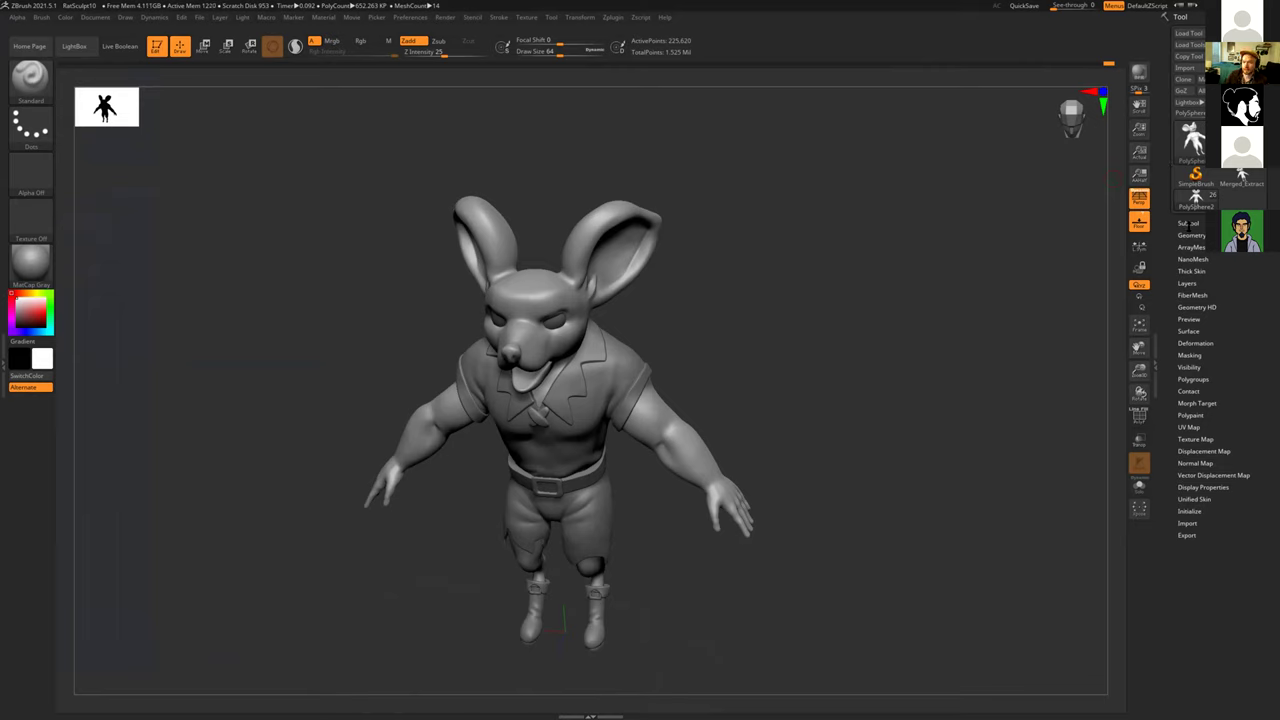
Step: Show the rat model's Subtool list and options, and snap the character to a straight front view
click(1190, 223)
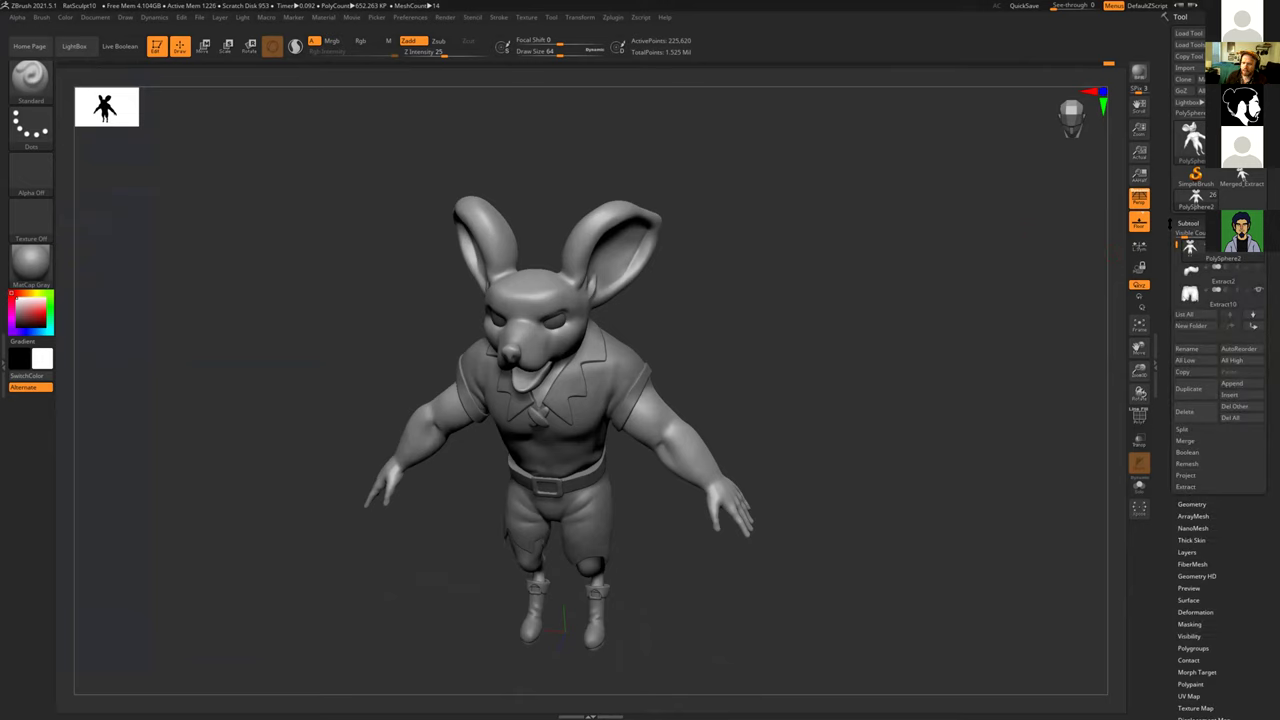
key(ctrl)
key(ctrl)
click(1188, 224)
click(1188, 224)
key(ctrl)
key(ctrl)
key(ctrl)
key(ctrl)
key(ctrl)
key(ctrl)
key(ctrl)
key(ctrl)
shift+drag(862, 424, 866, 374)
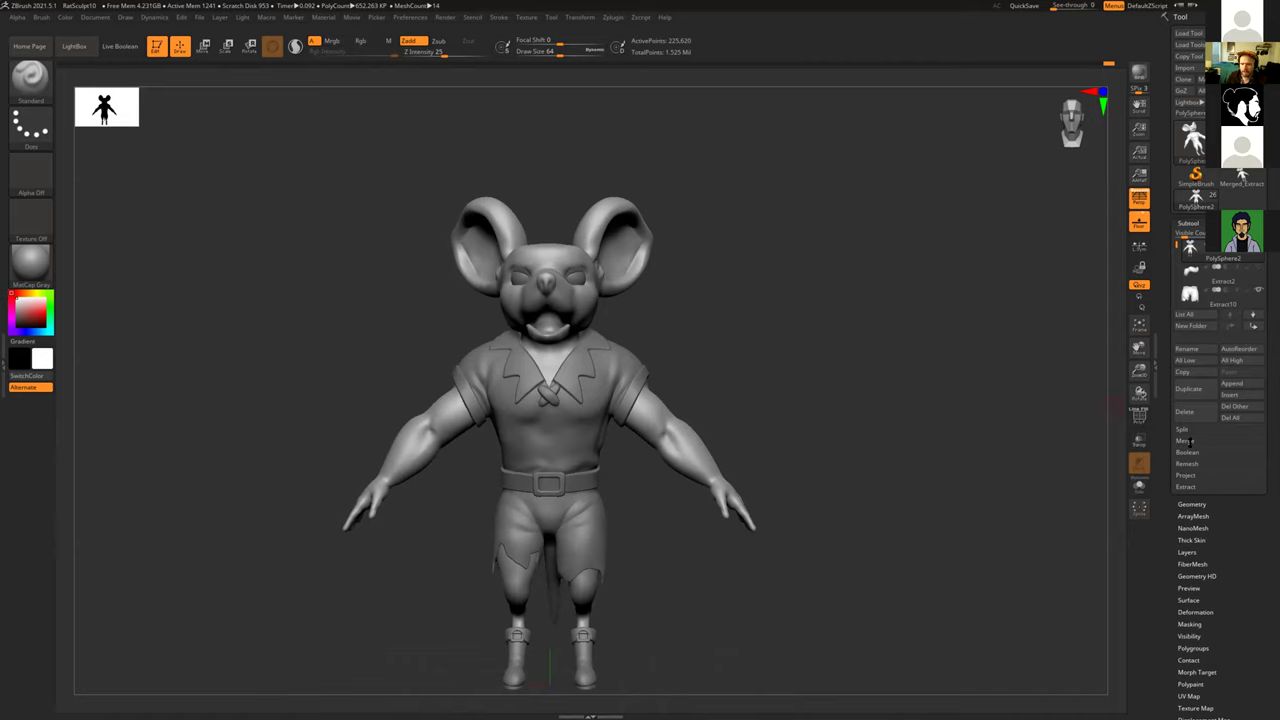
Step: Merge all visible subtools of the rat character into one new tool, with Weld left on
click(1187, 441)
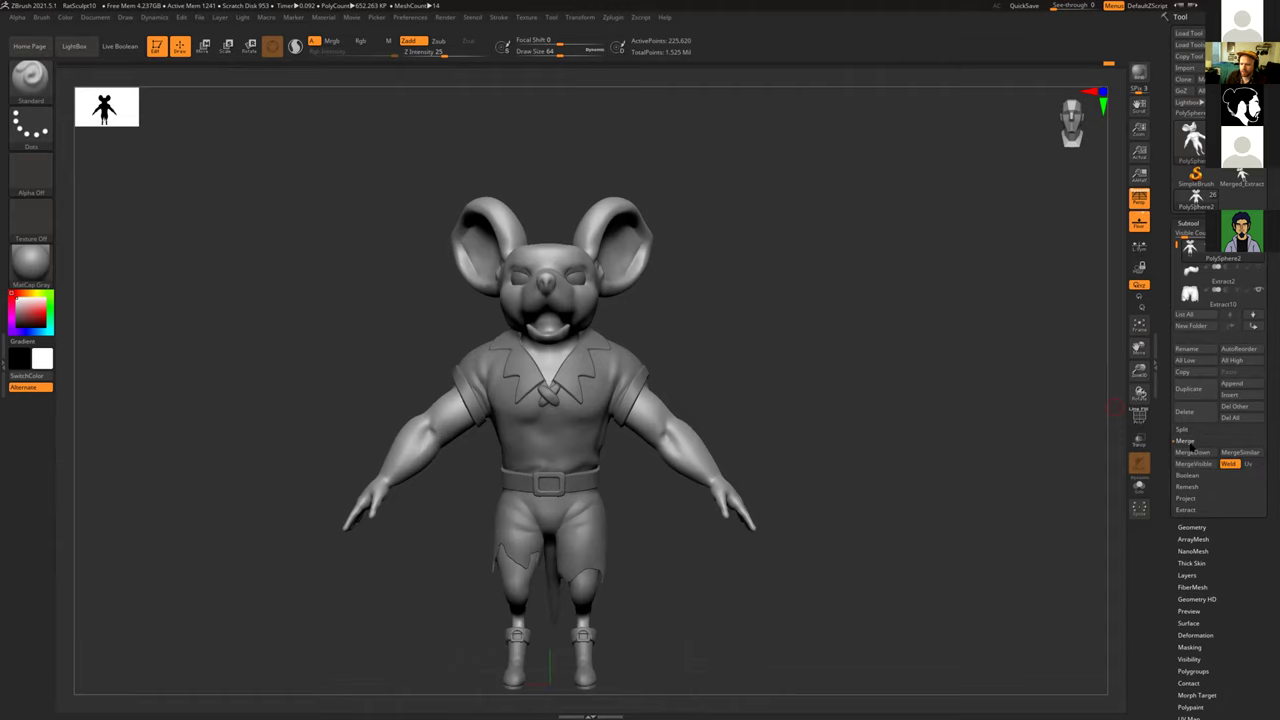
mouse_move(842, 401)
mouse_down()
mouse_move(800, 400)
mouse_move(871, 400)
mouse_move(851, 409)
mouse_up()
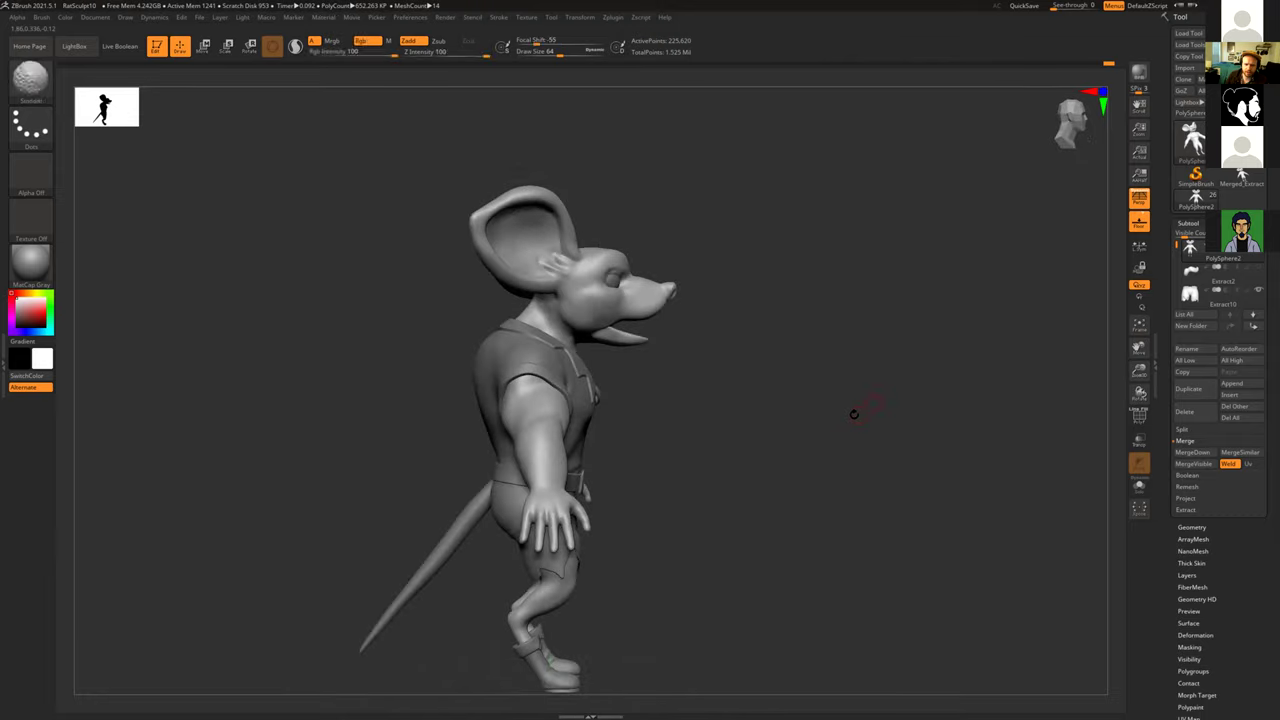
drag(880, 363, 937, 431)
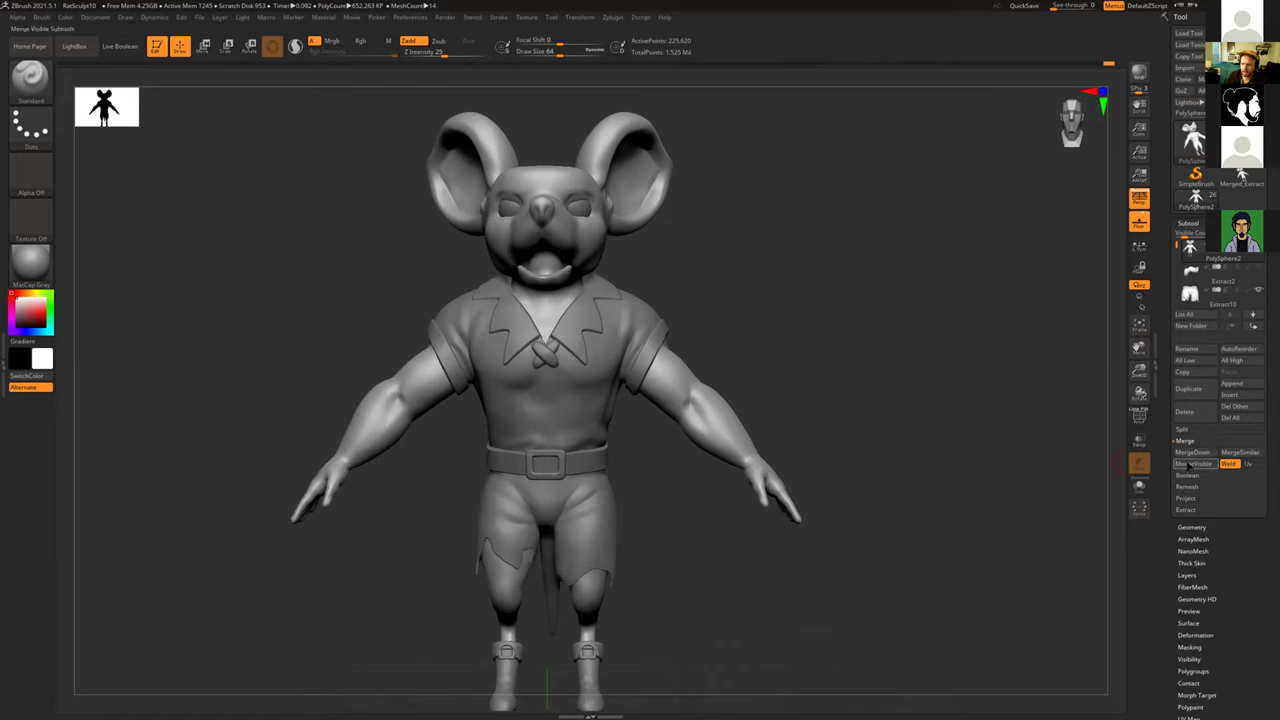
key(ctrl)
key(ctrl)
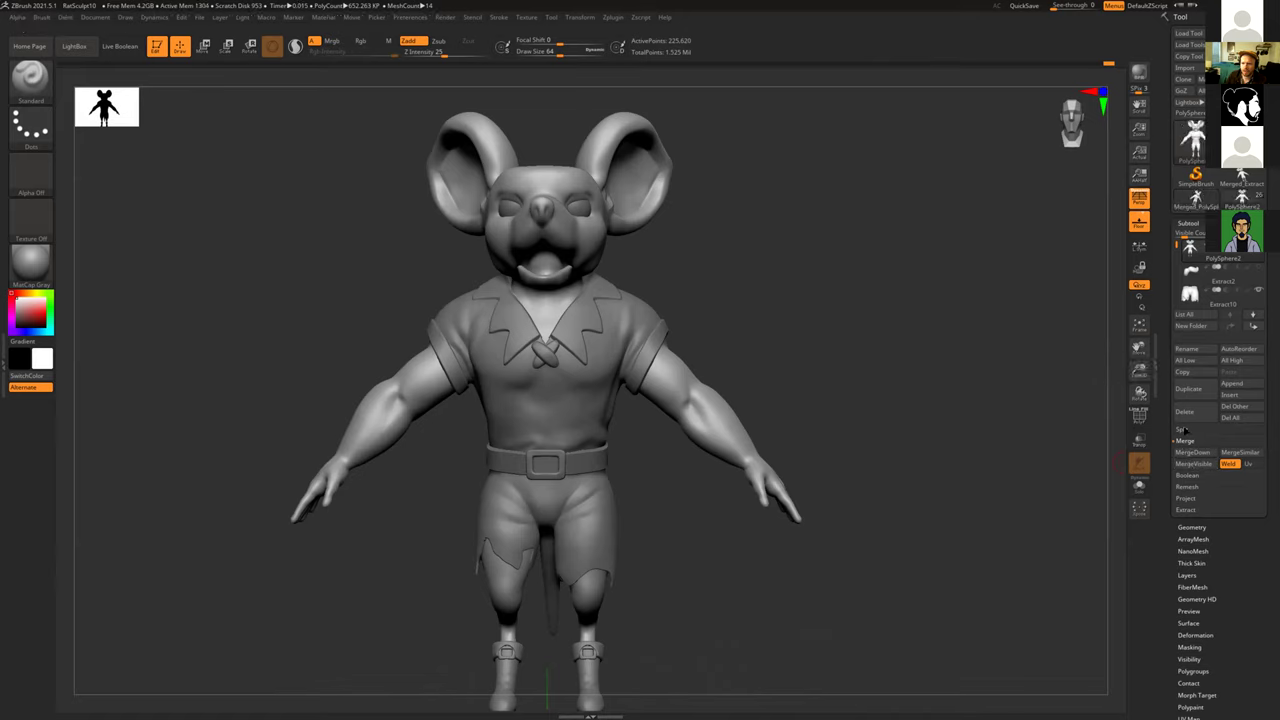
Step: Make the Merged_PolySphere2 tool active and check the single-subtool rat from the front
mouse_move(1206, 205)
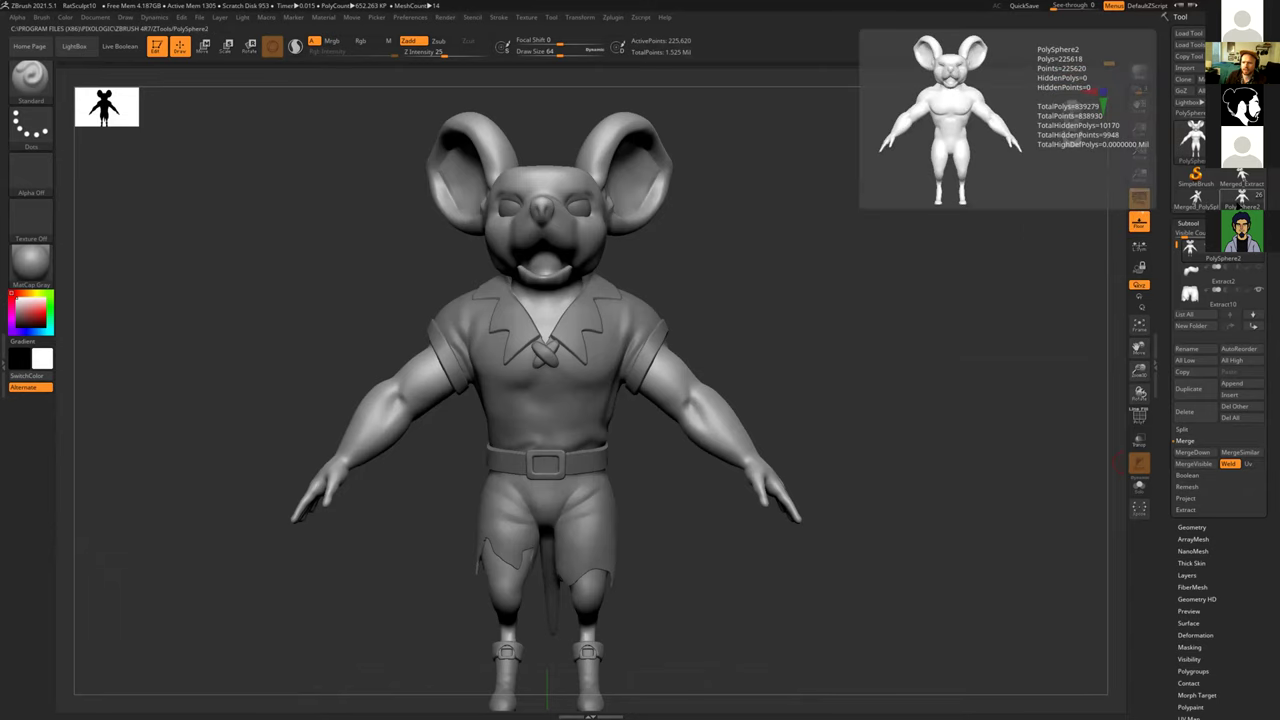
mouse_move(1241, 177)
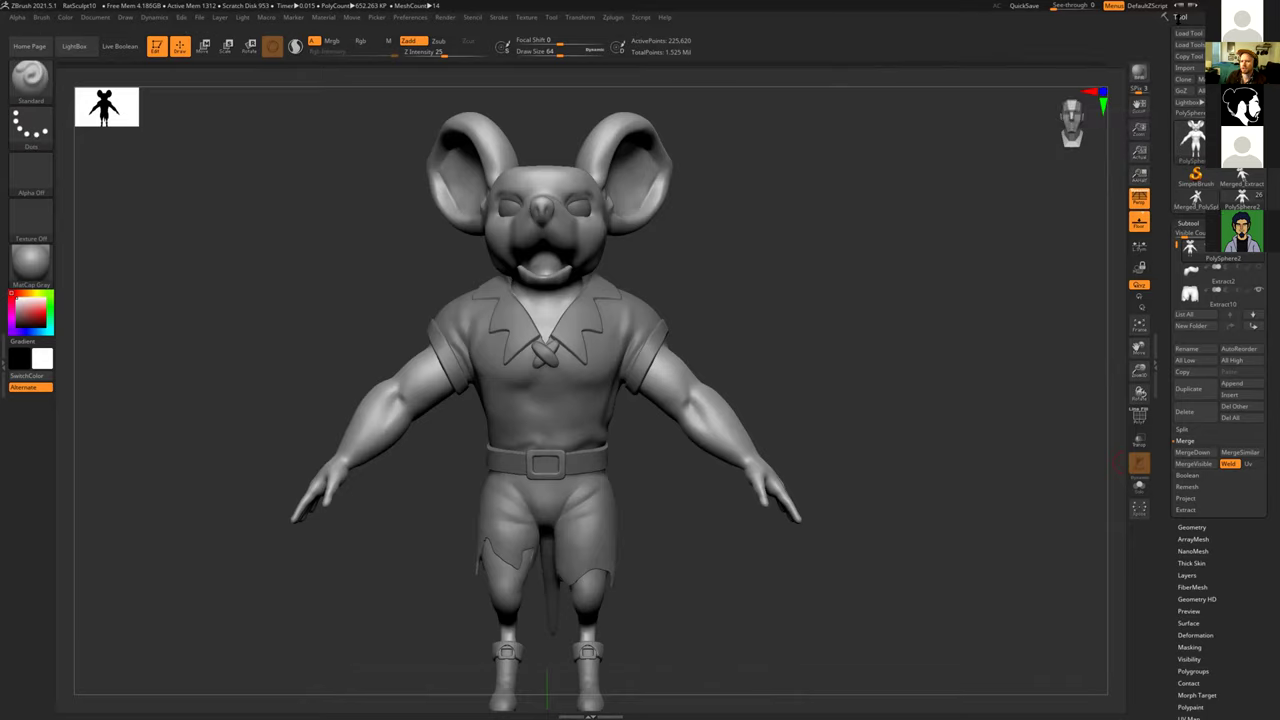
scroll(1160, 213, down, 1)
drag(1161, 213, 1162, 252)
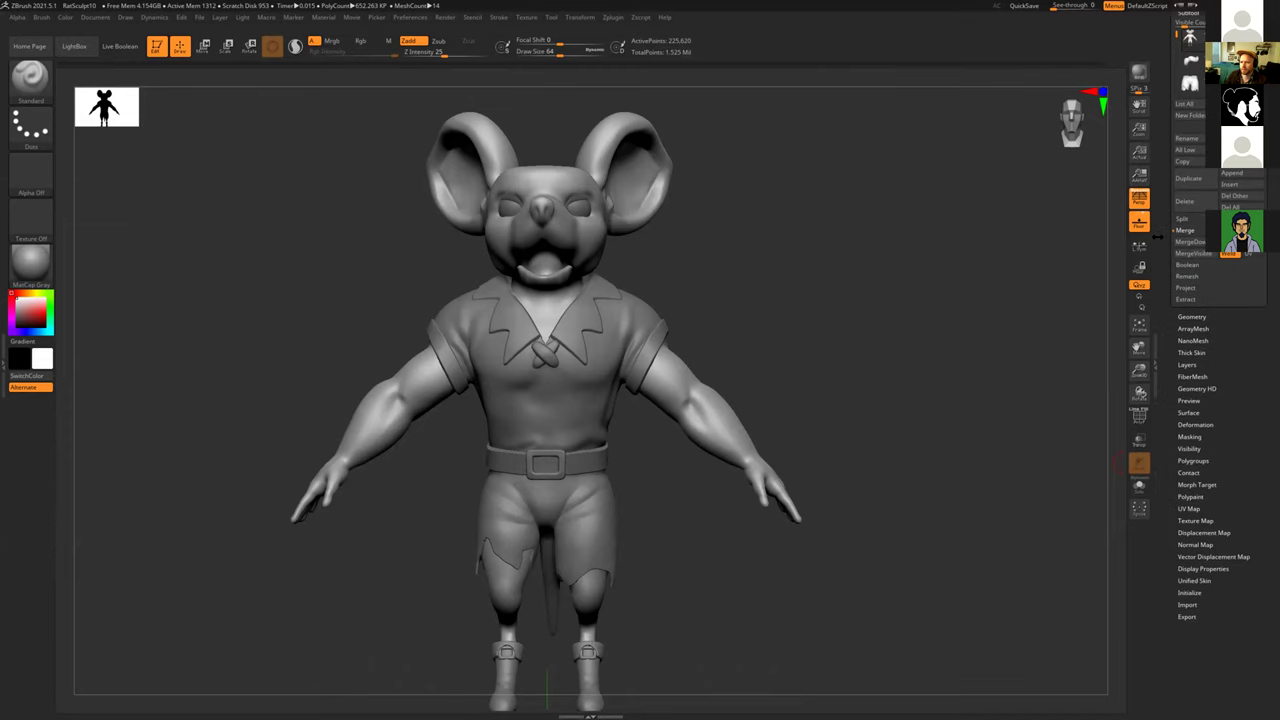
click(1162, 252)
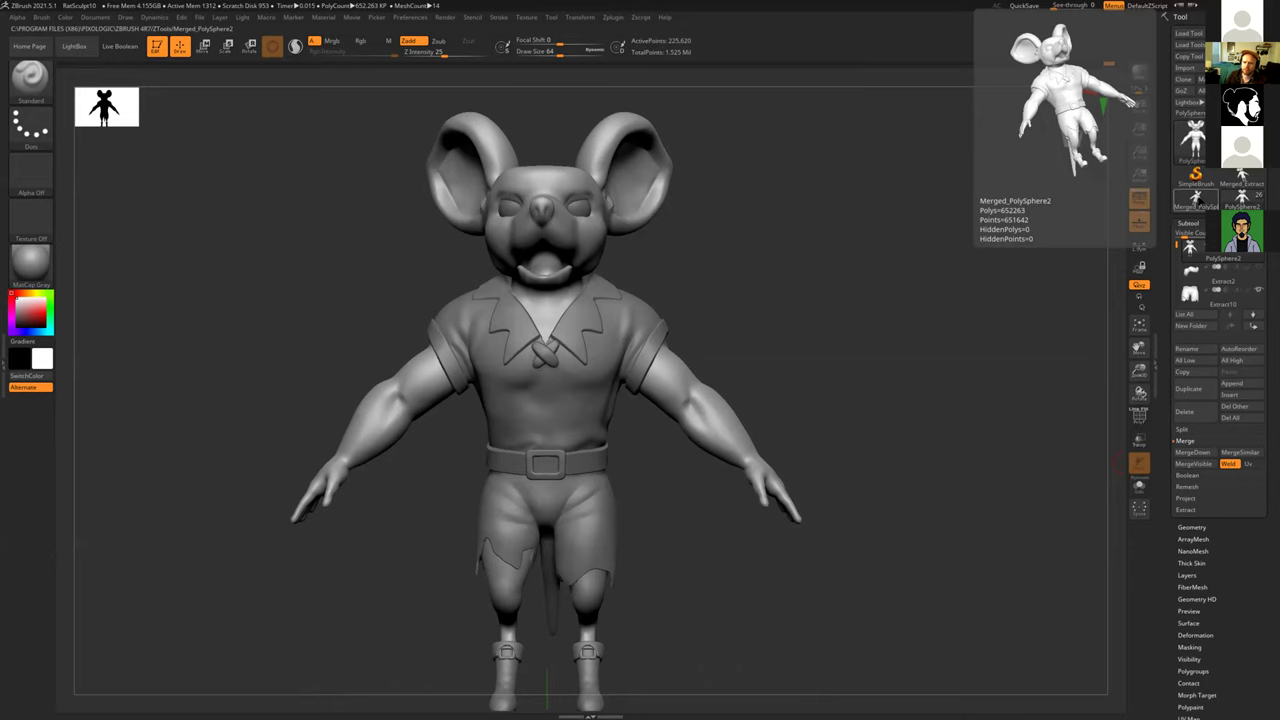
click(1195, 198)
drag(895, 329, 877, 289)
drag(843, 340, 908, 334)
mouse_move(1191, 253)
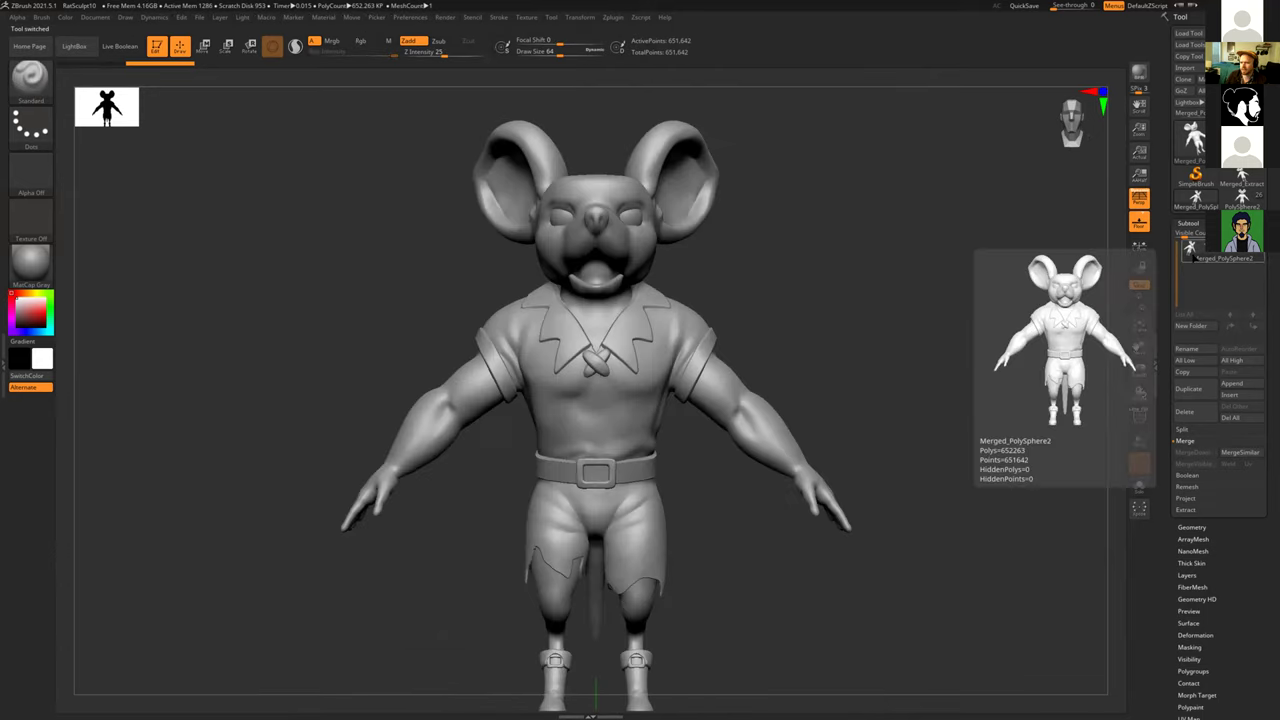
Step: Examine the file formats available for exporting the merged rat mesh, including OBJ and FBX, and cancel the export
key(ctrl)
key(ctrl)
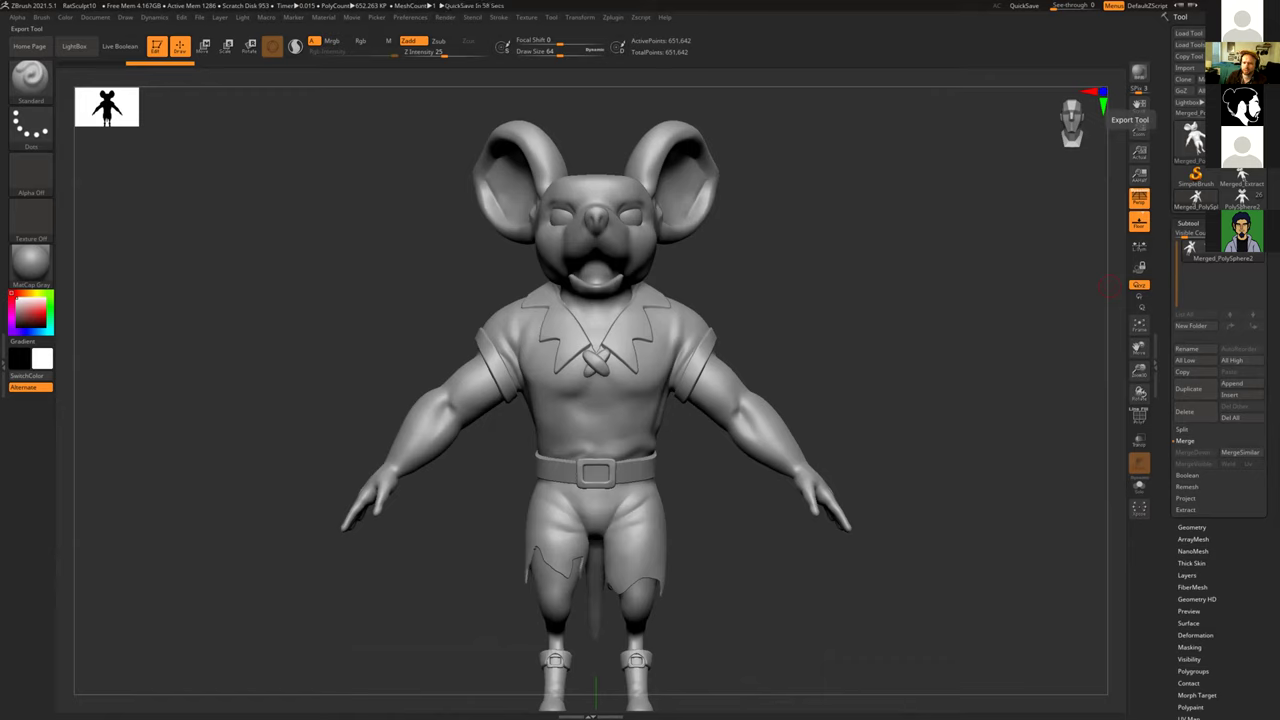
click(1198, 97)
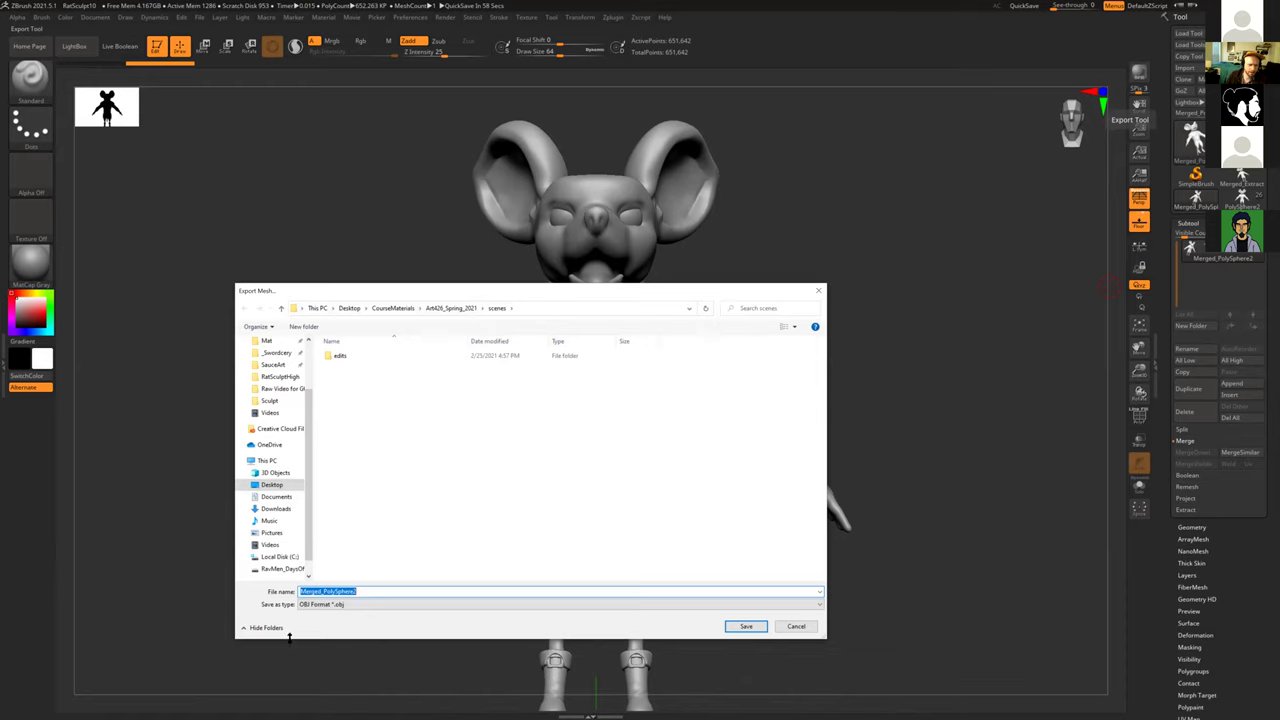
click(400, 604)
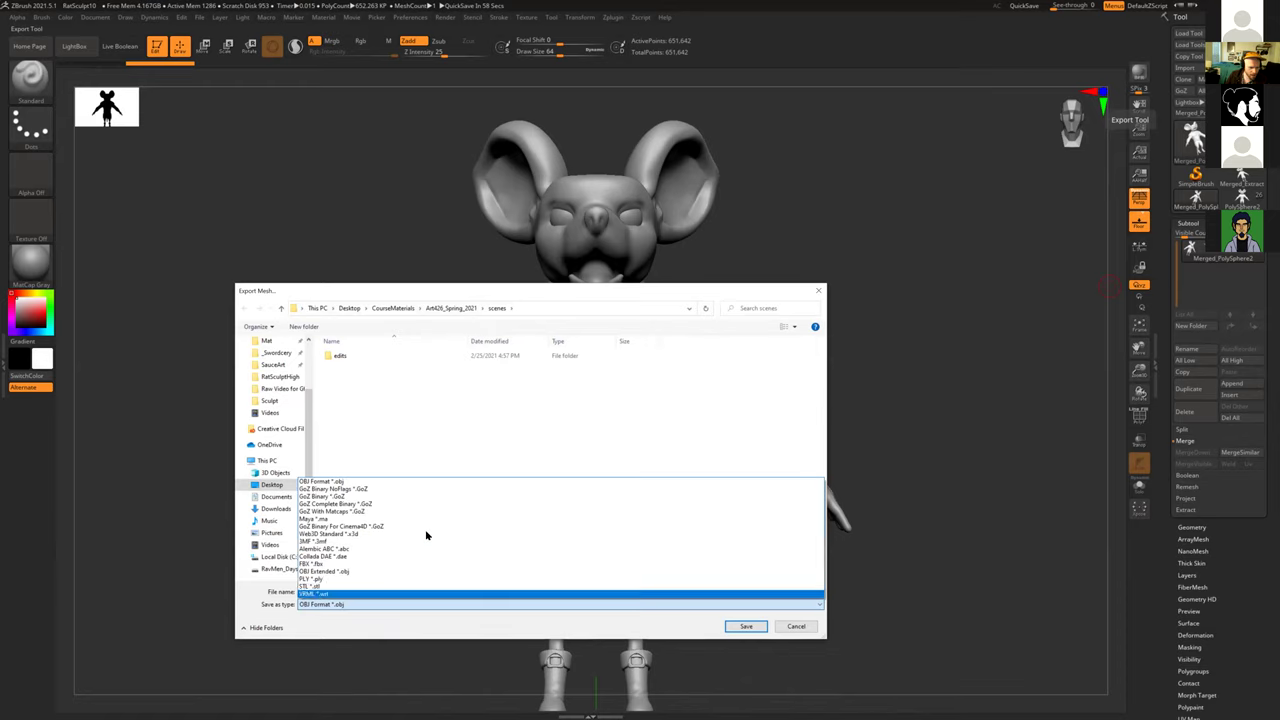
key(Down)
key(Down)
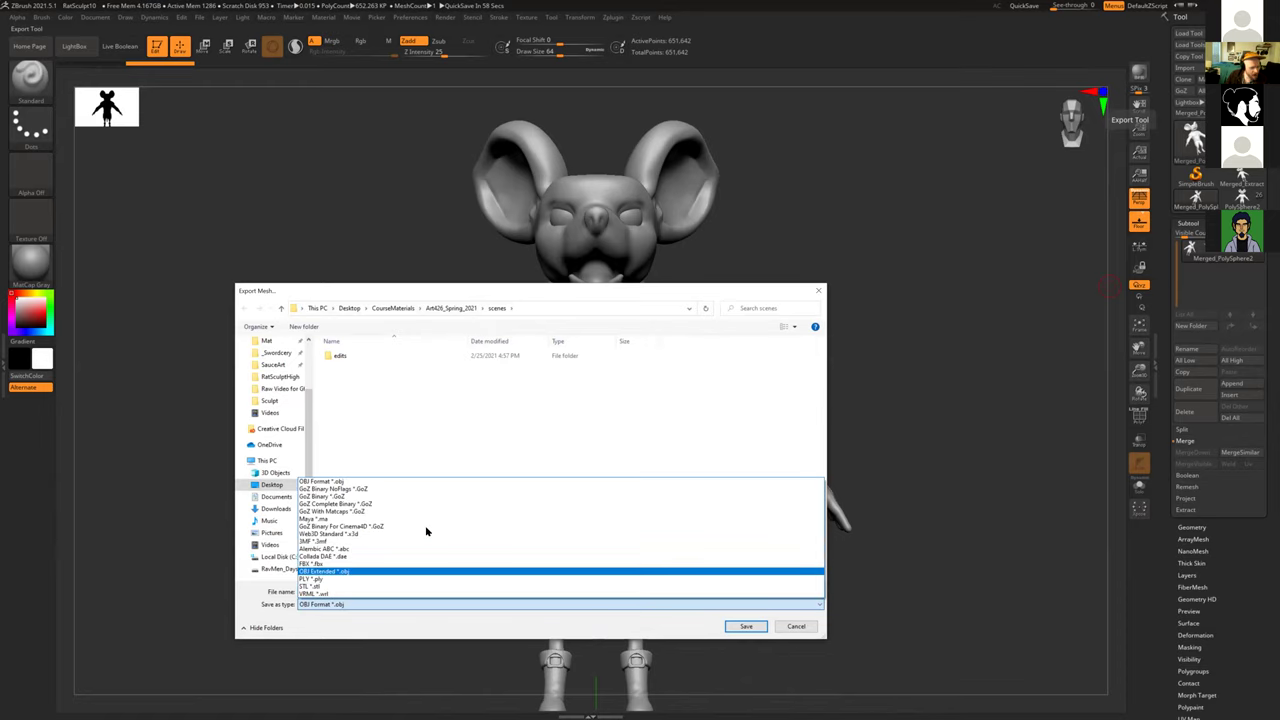
key(Up)
key(Up)
key(Up)
key(Up)
key(Up)
key(Up)
key(Up)
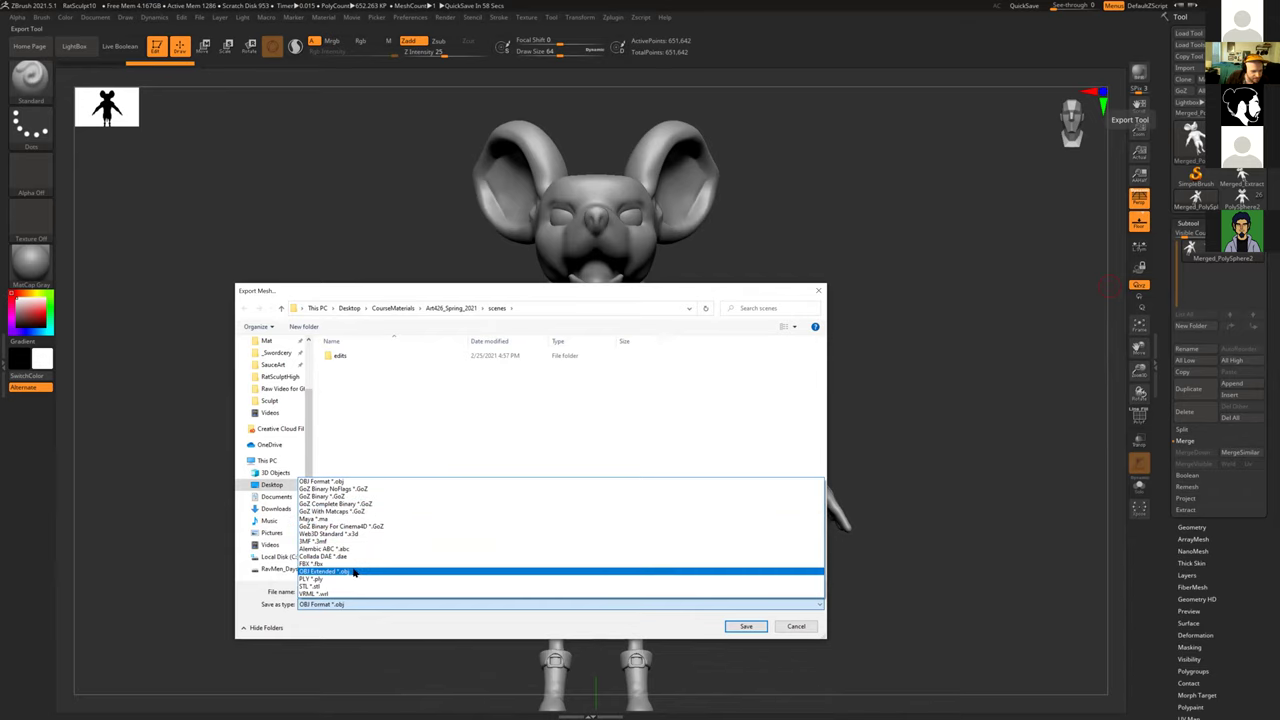
click(752, 628)
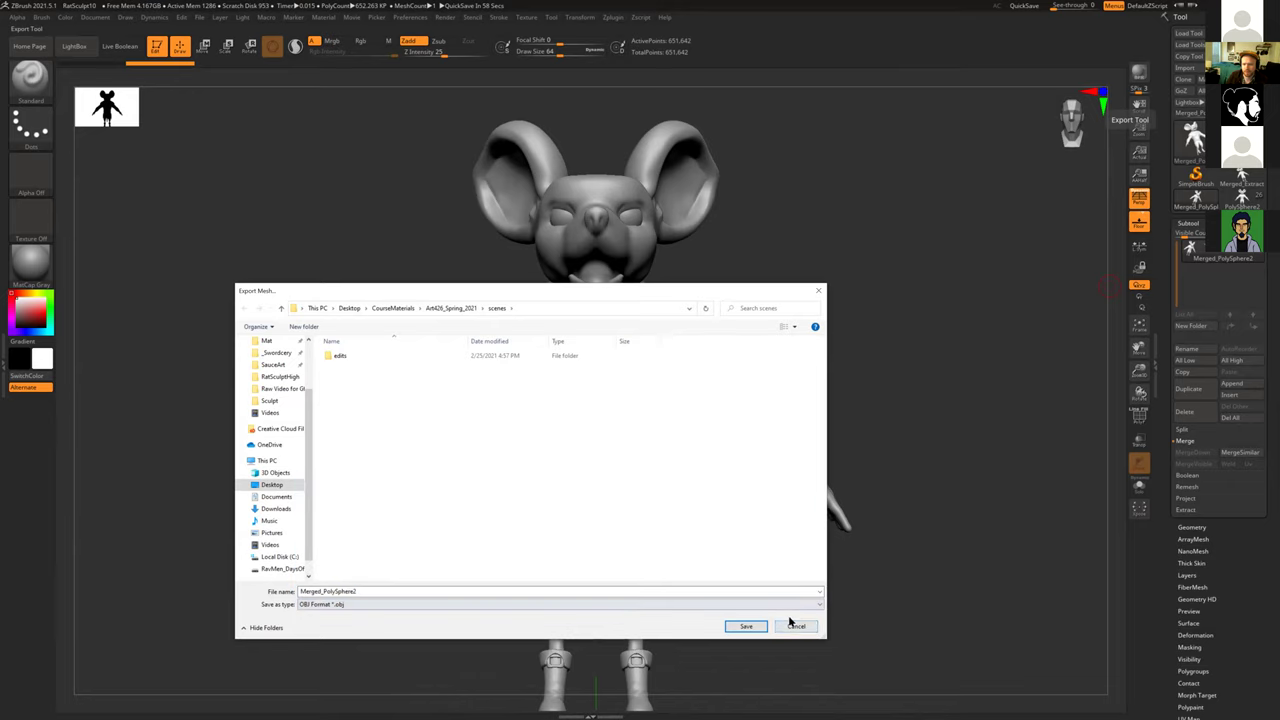
click(352, 605)
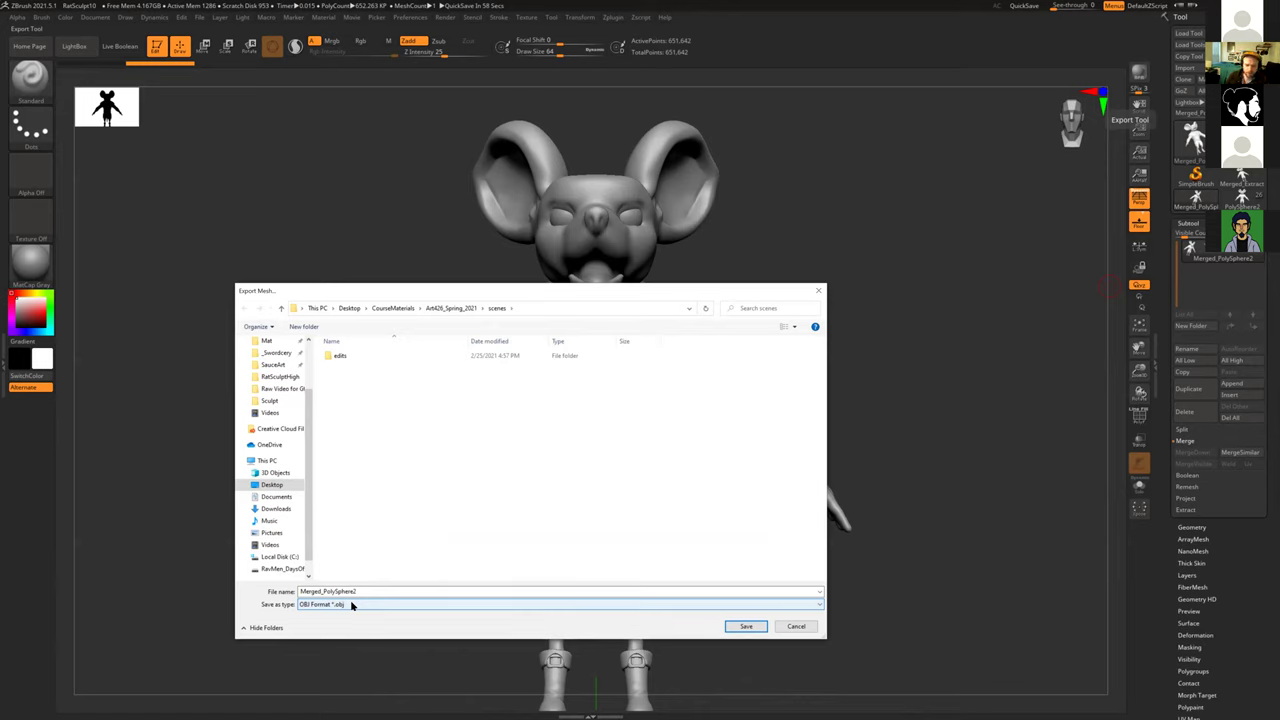
click(352, 605)
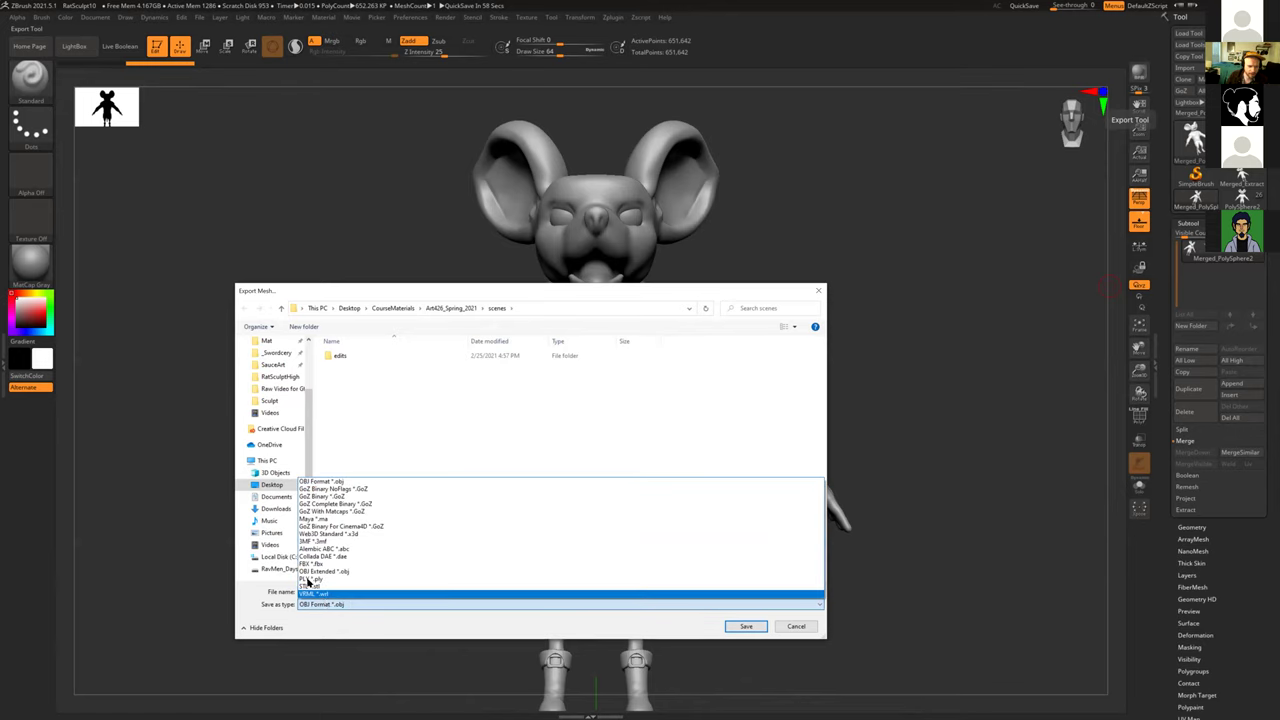
click(325, 566)
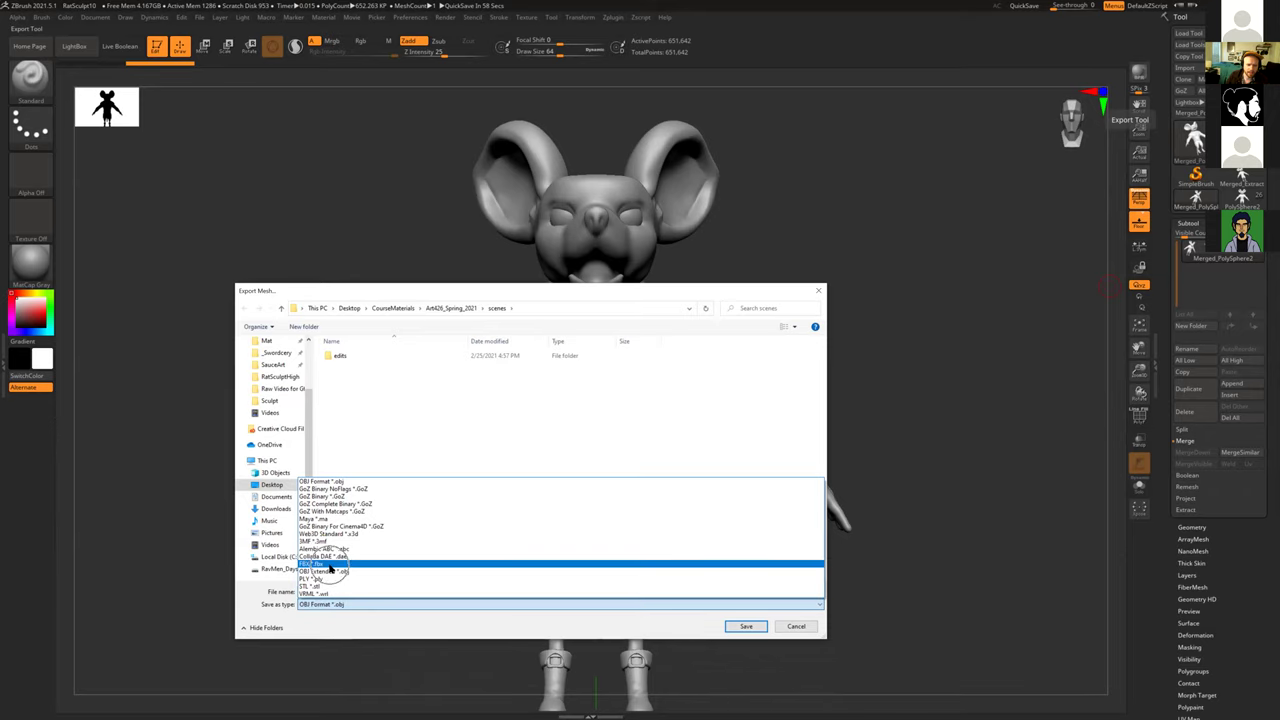
click(795, 628)
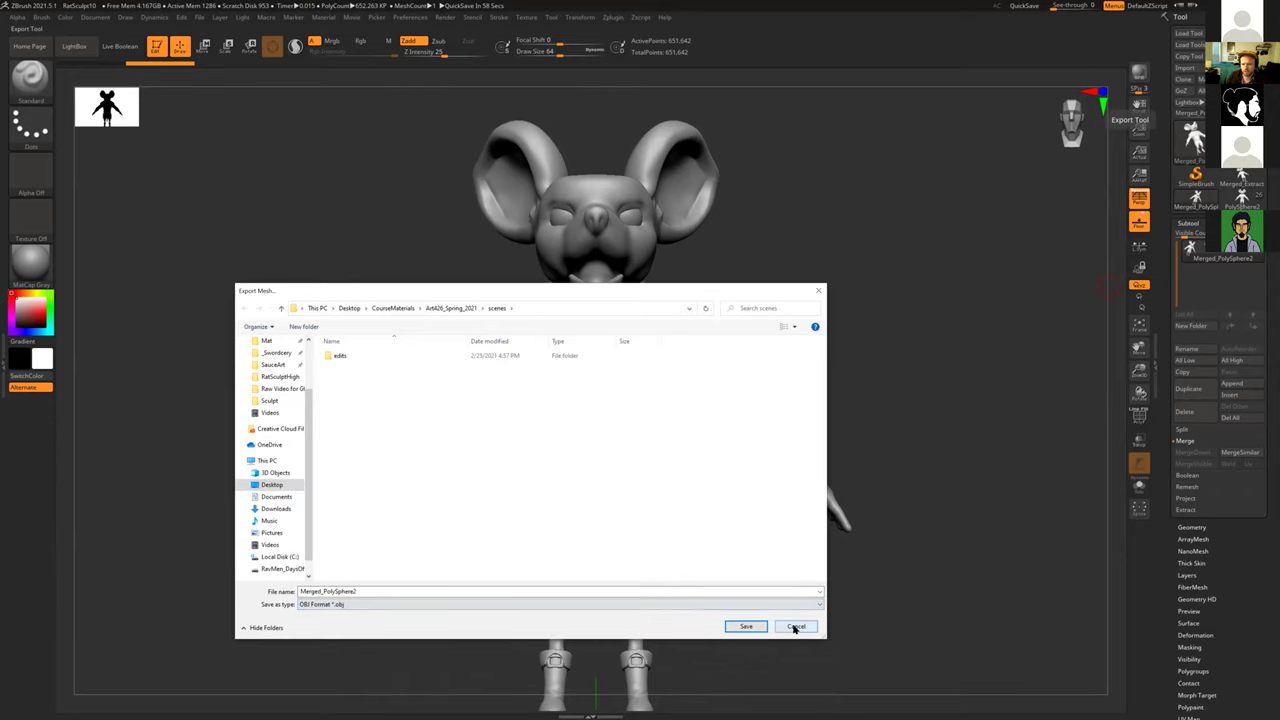
click(796, 627)
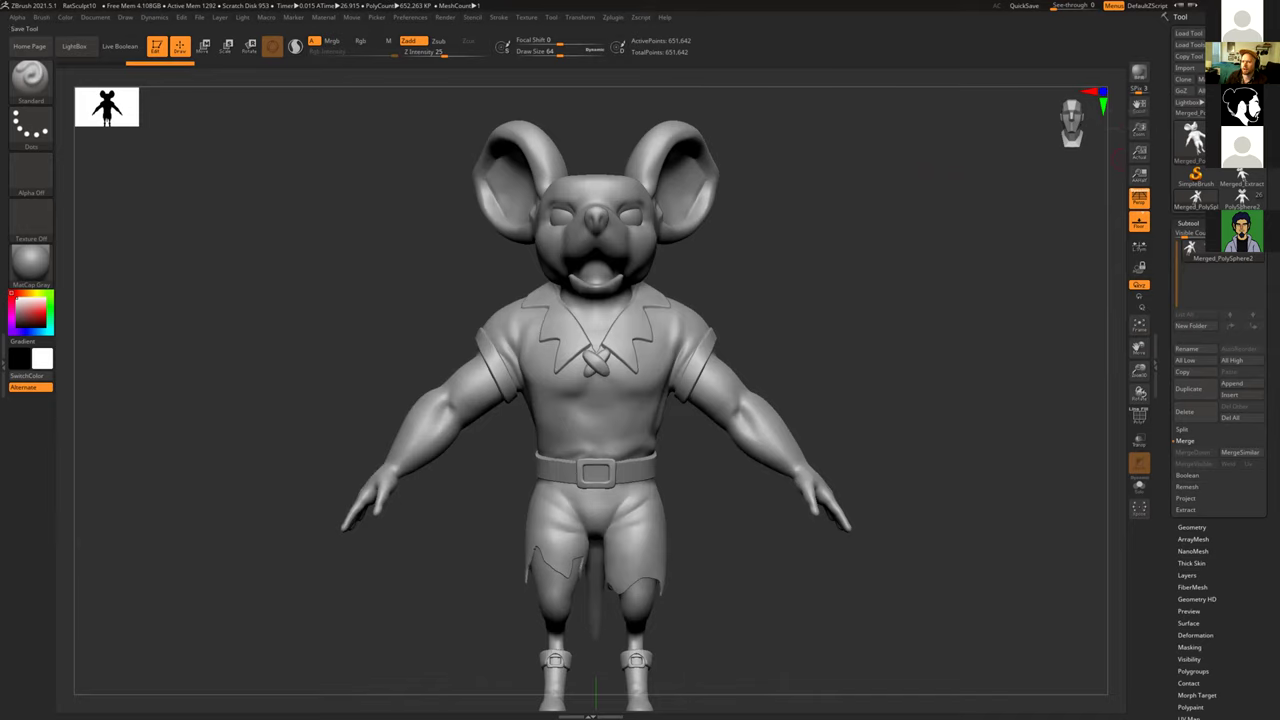
Step: Save the merged rat tool as RatMergedCompressed in CourseMaterials > Art427CompAnim2Spring2021 > scenes > Sculpt
key(ctrl)
key(ctrl)
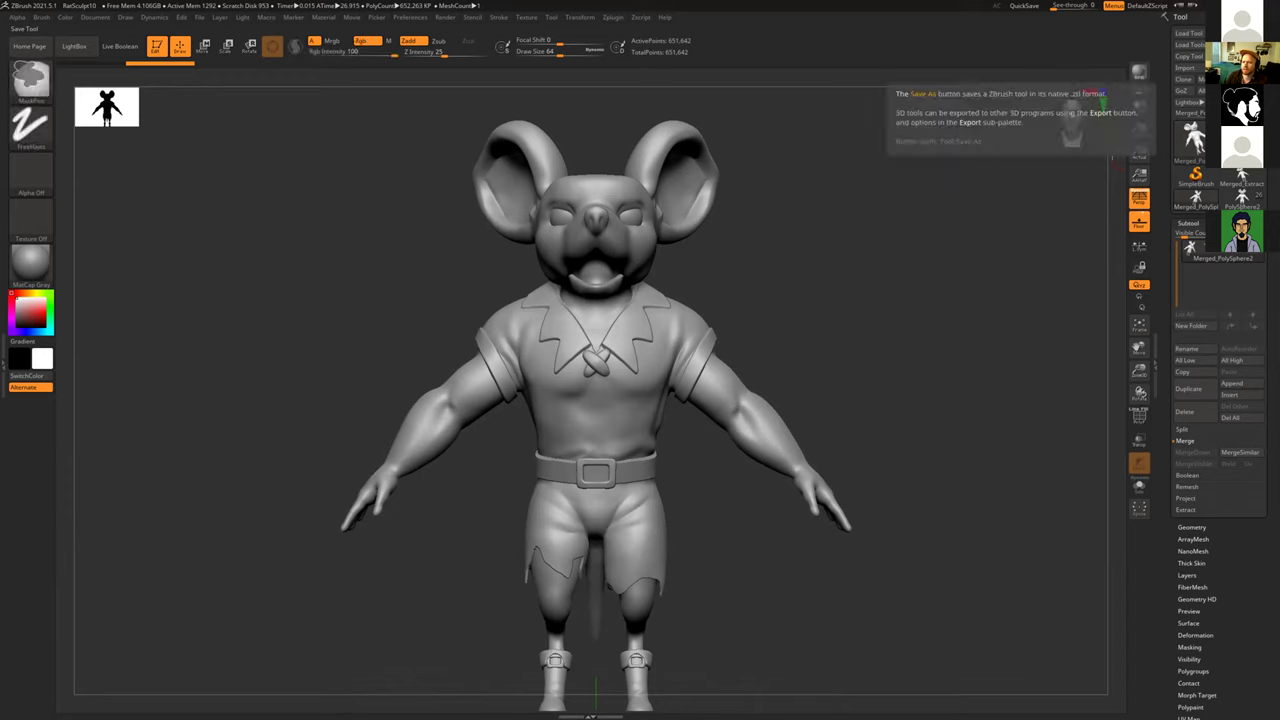
key(ctrl)
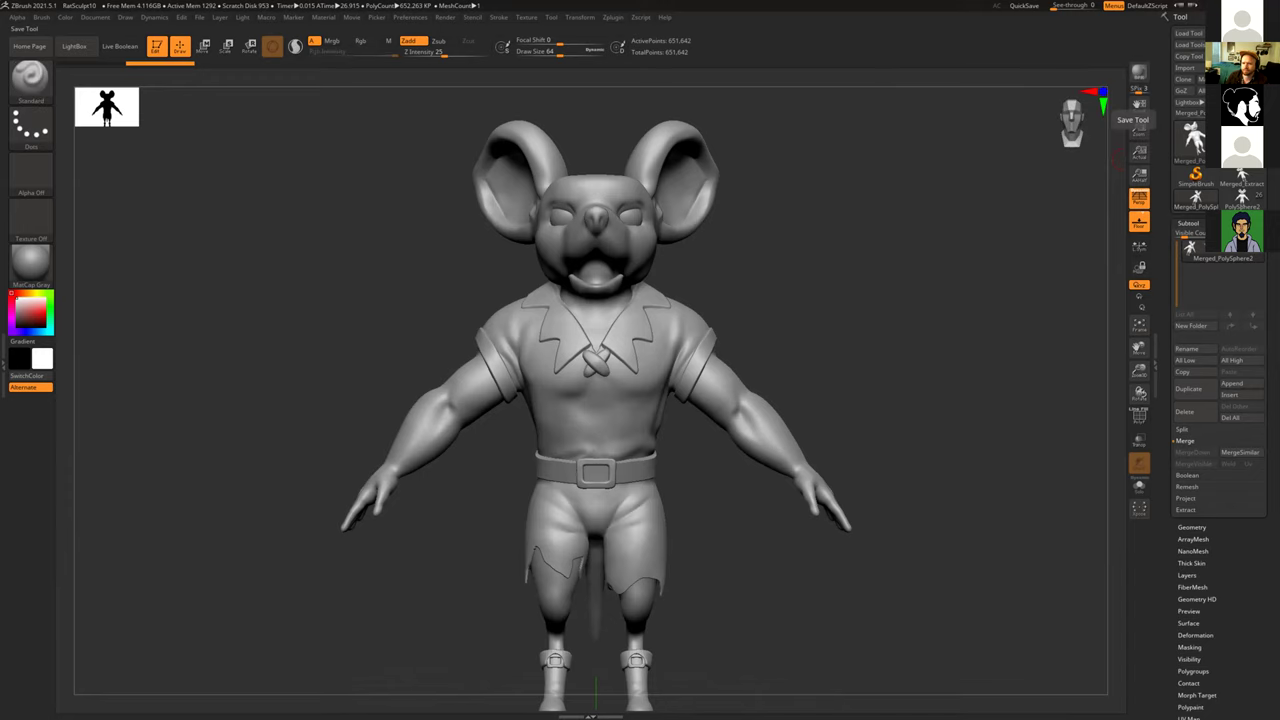
click(1240, 33)
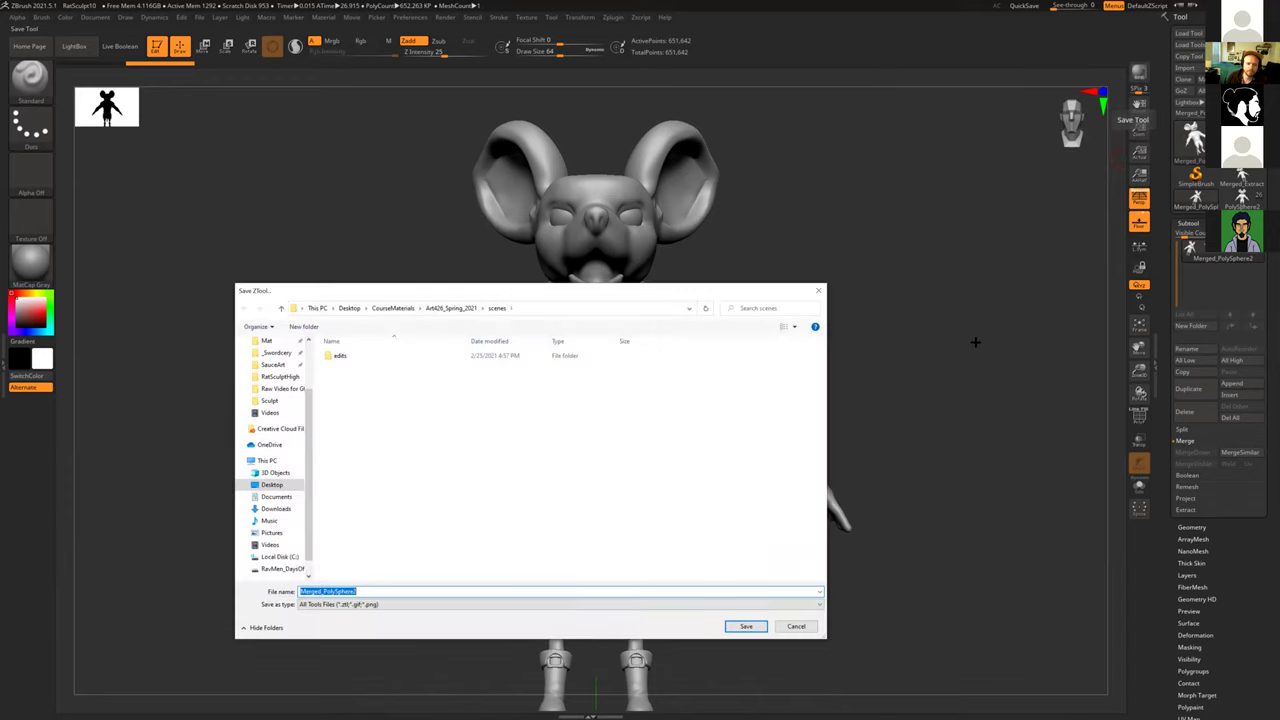
click(344, 607)
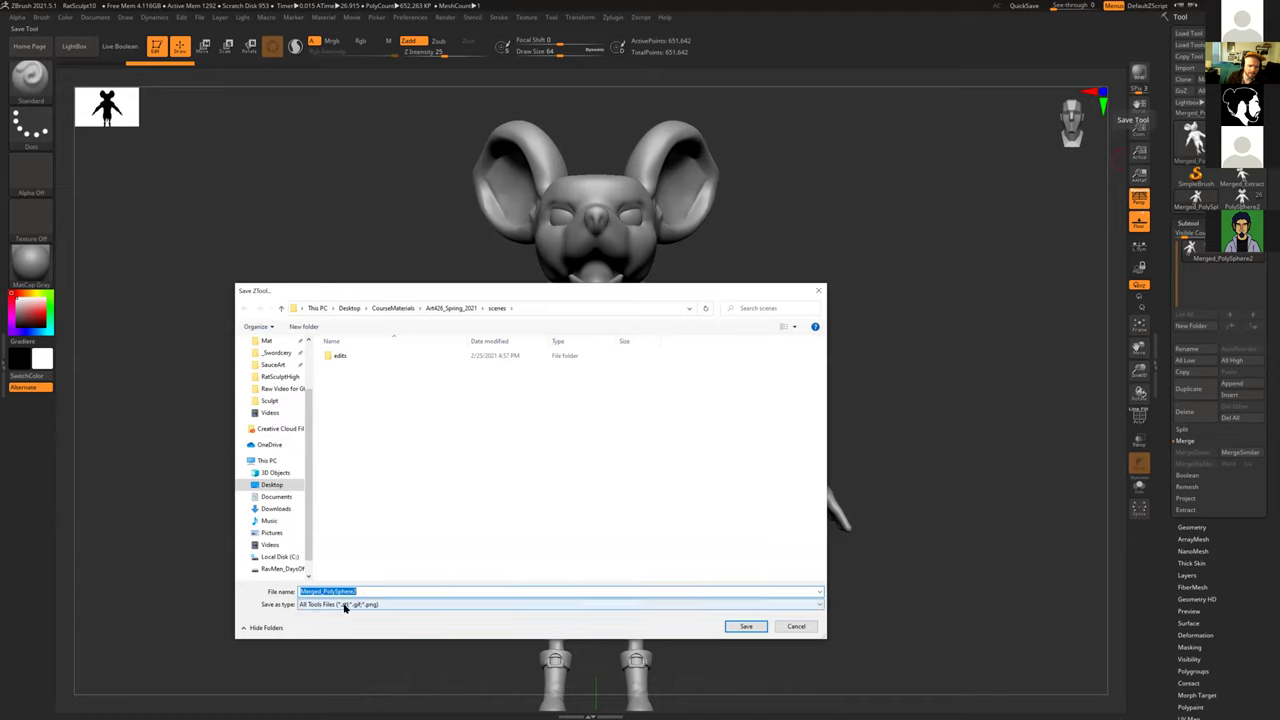
text(RatMerged)
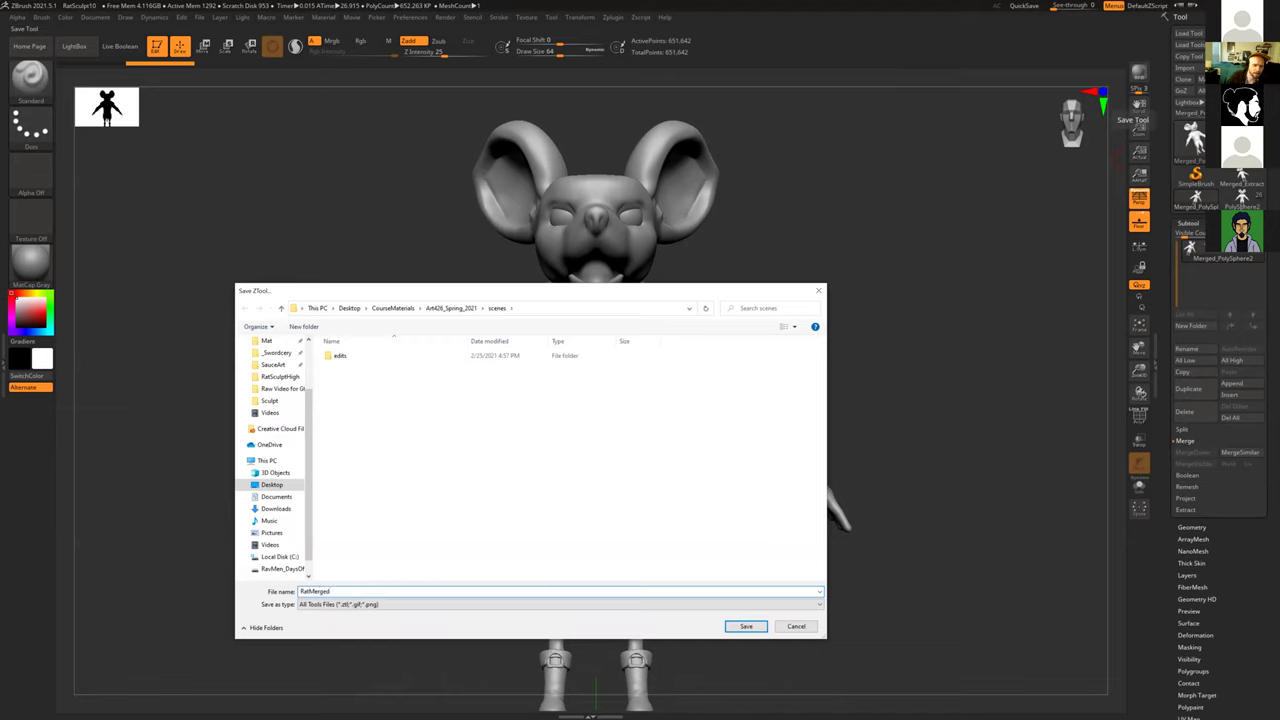
click(440, 308)
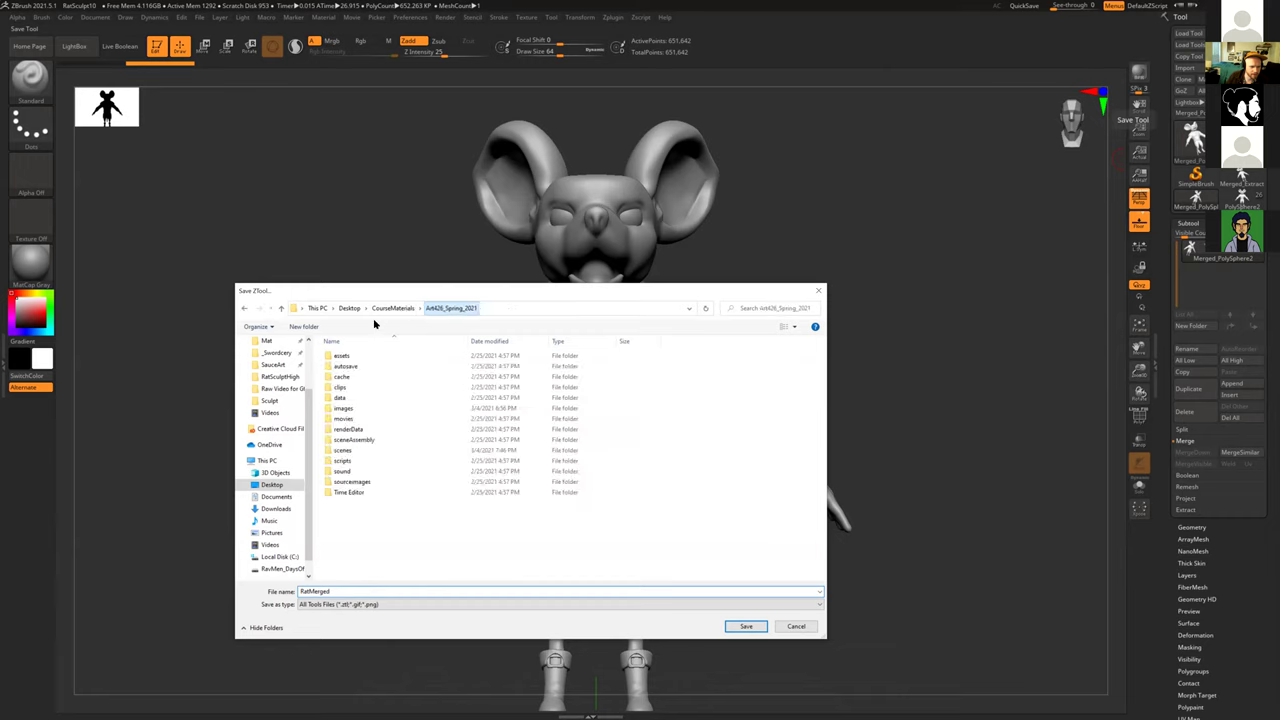
click(390, 308)
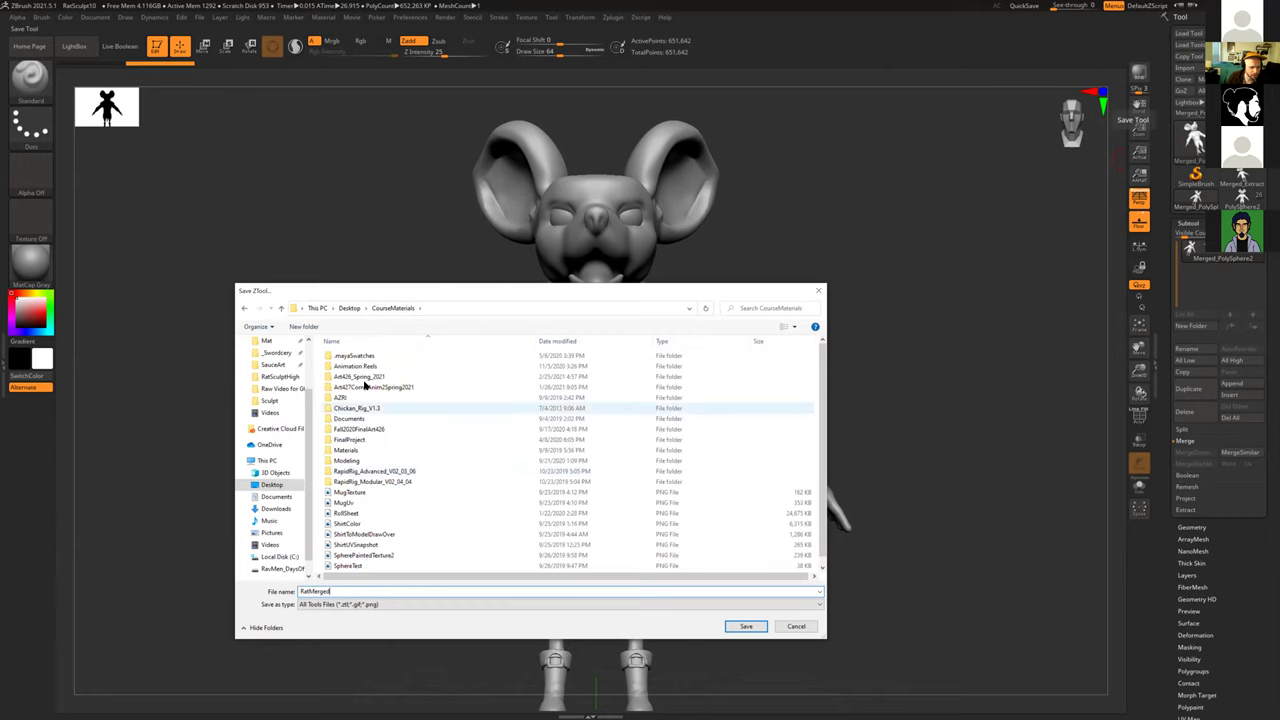
double_click(351, 387)
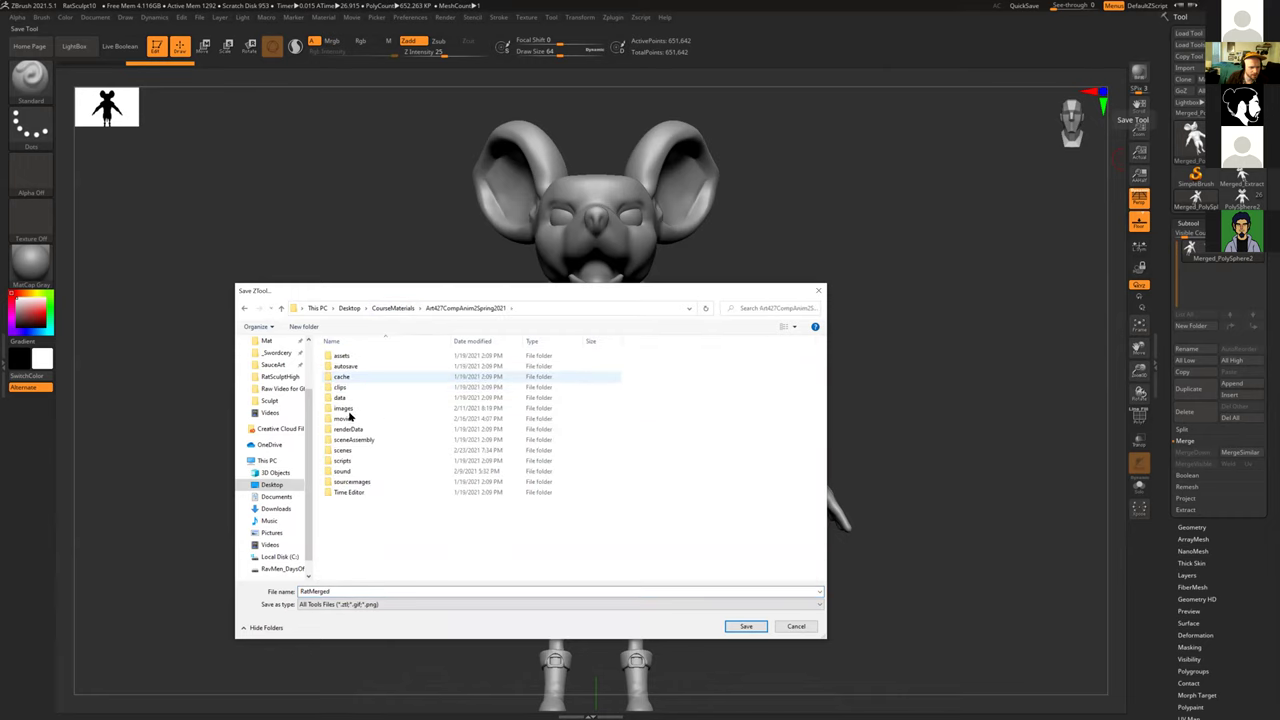
double_click(347, 450)
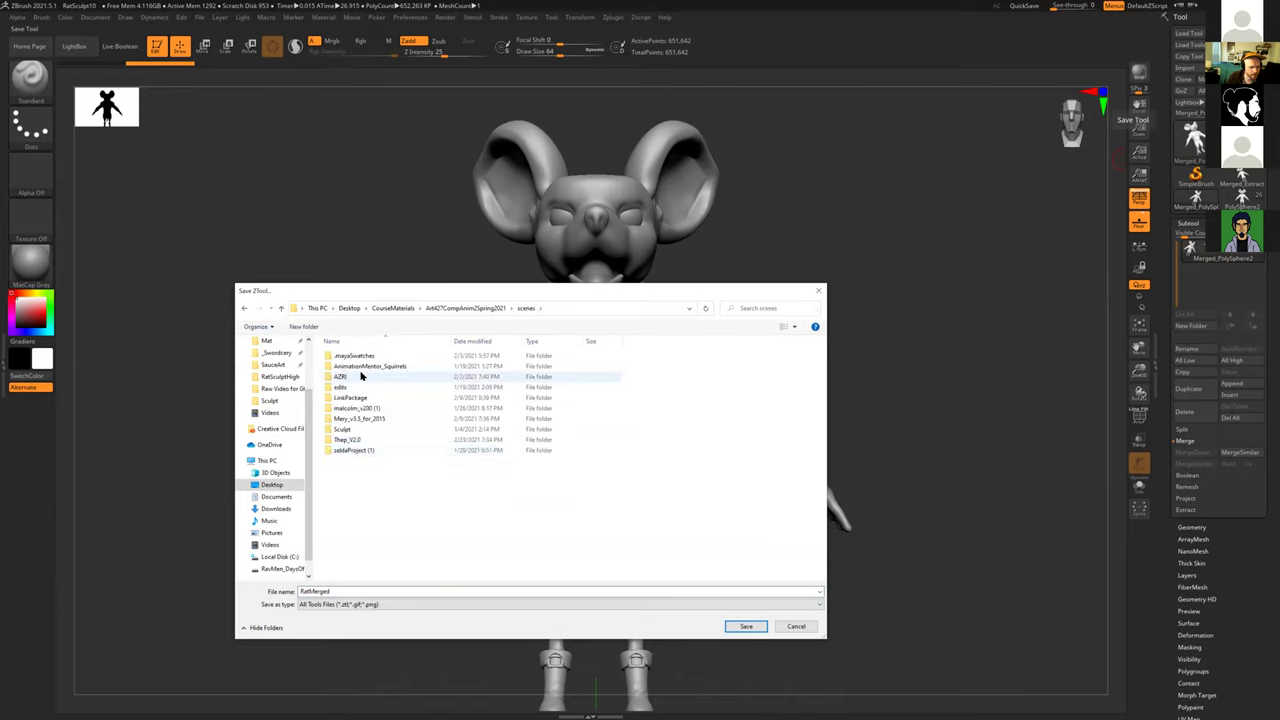
click(343, 429)
key(Return)
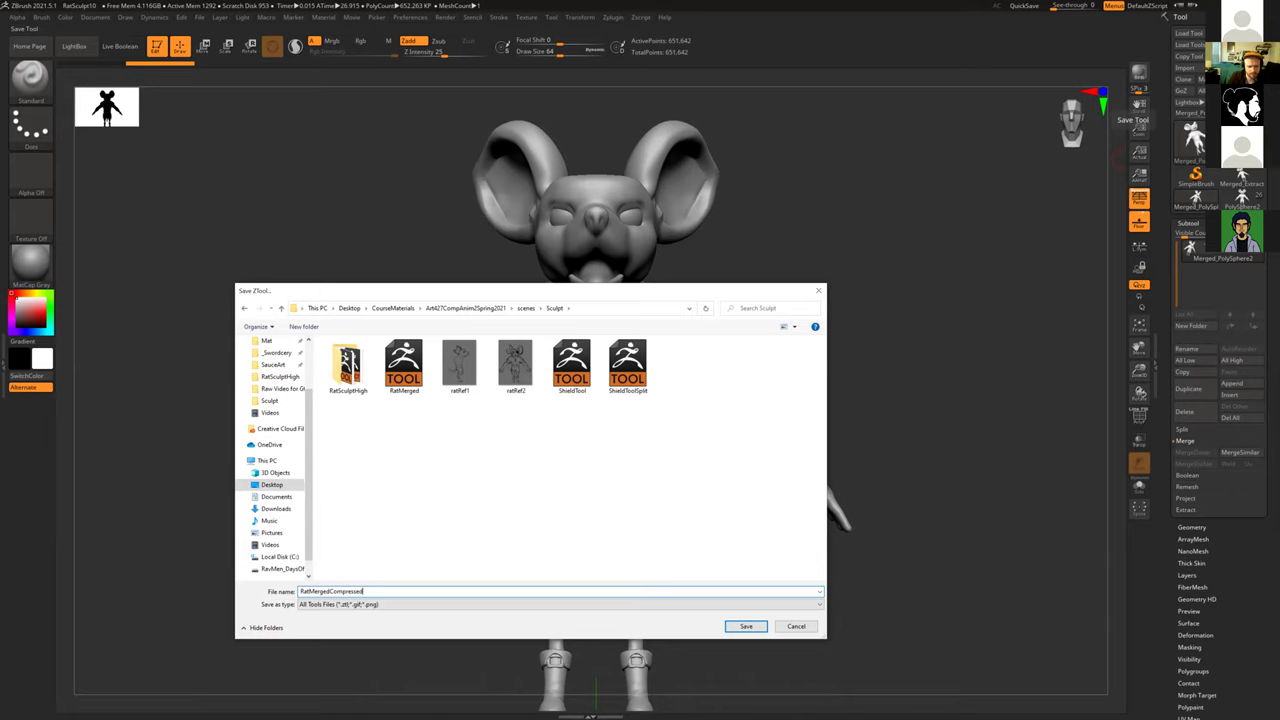
click(747, 626)
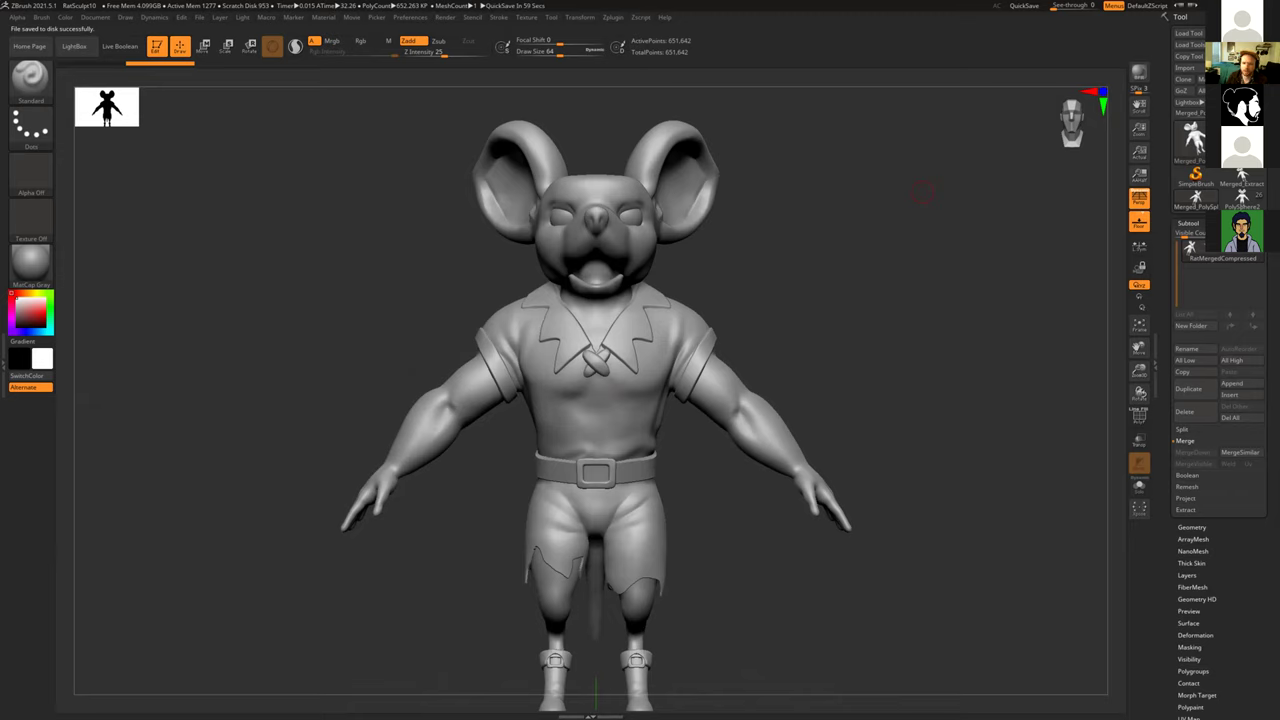
Step: In File Explorer, browse from the Desktop to CourseMaterials > Art427CompAnim2Spring2021 > scenes > Sculpt to locate the saved RatMergedCompressed tool
key(super+e)
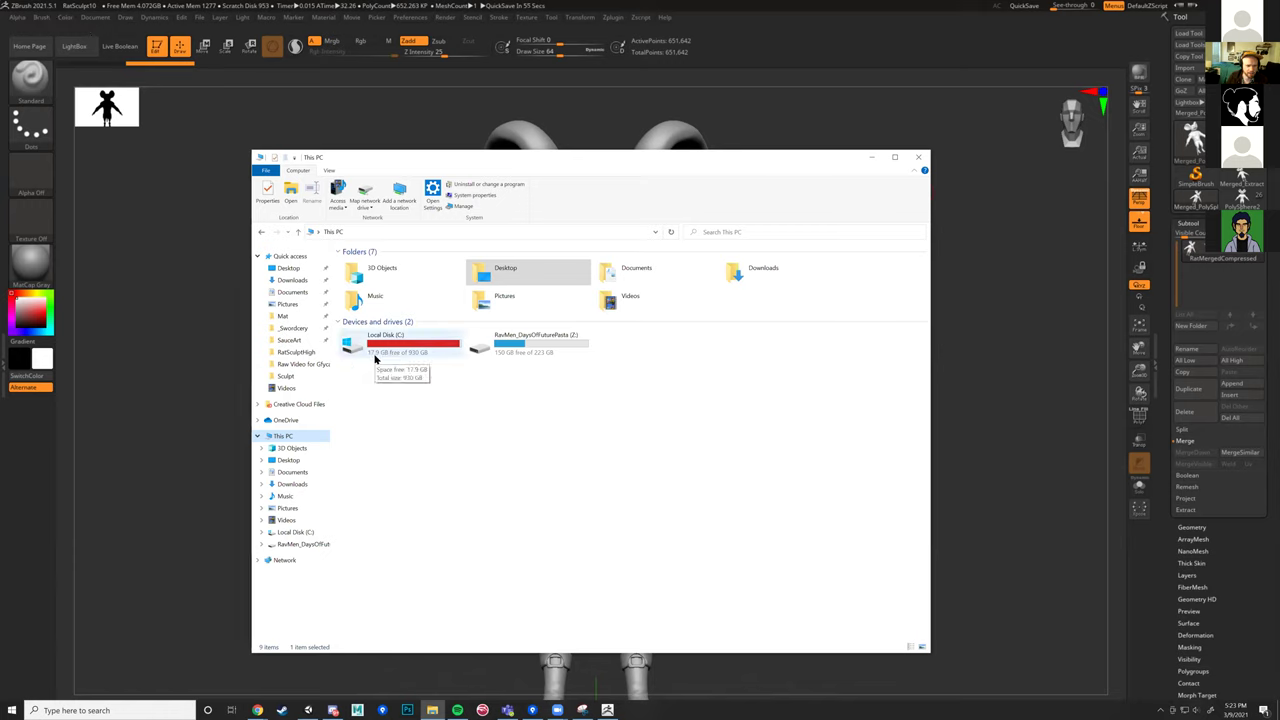
double_click(362, 352)
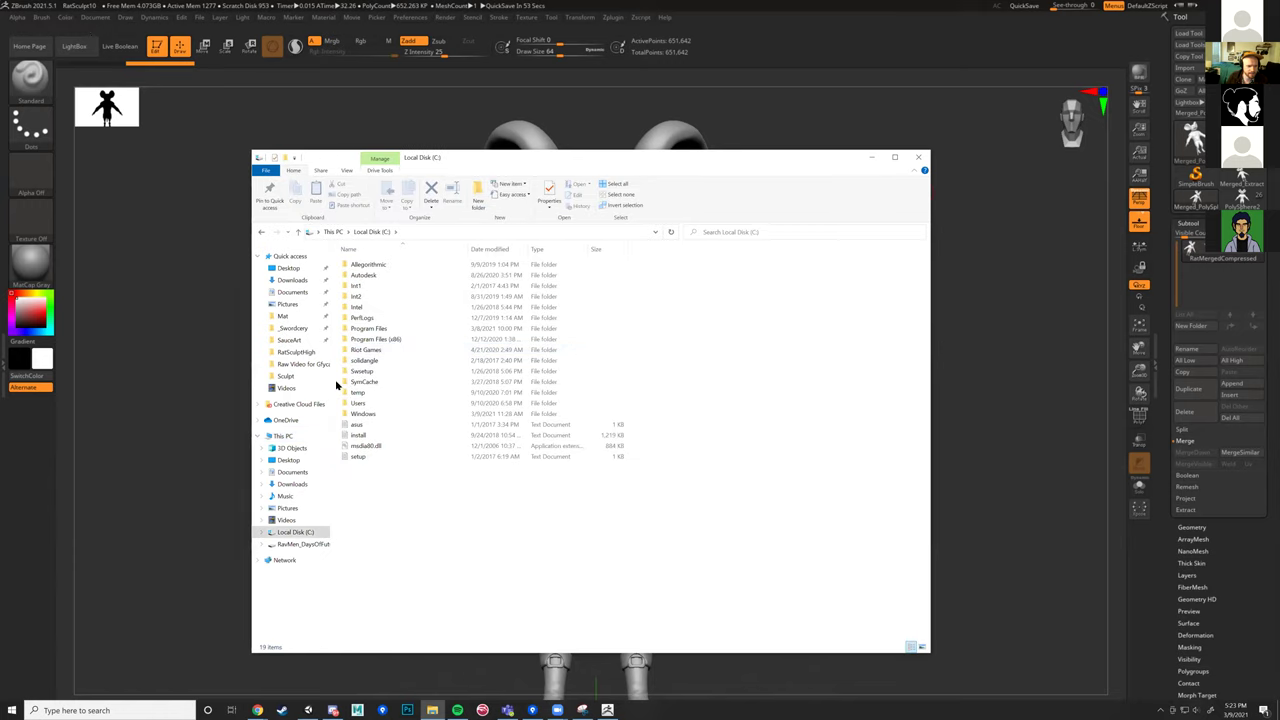
click(306, 268)
click(375, 279)
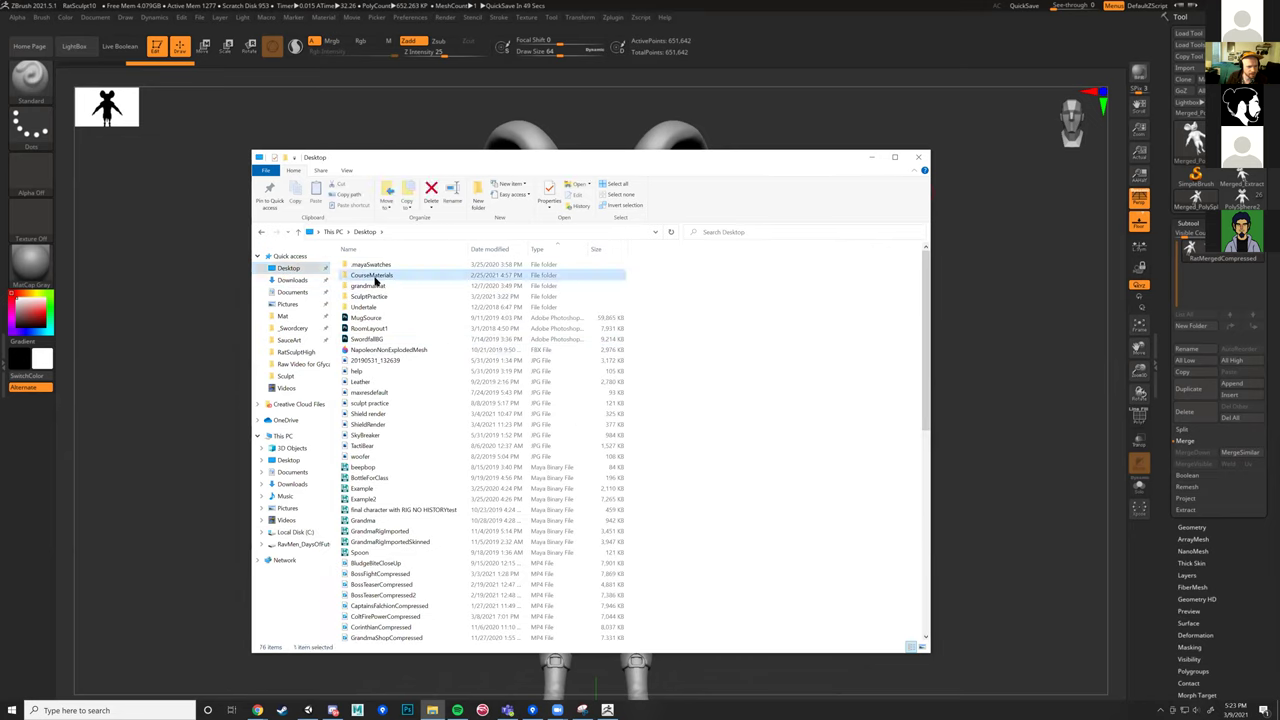
double_click(375, 279)
scroll(407, 400, down, 10)
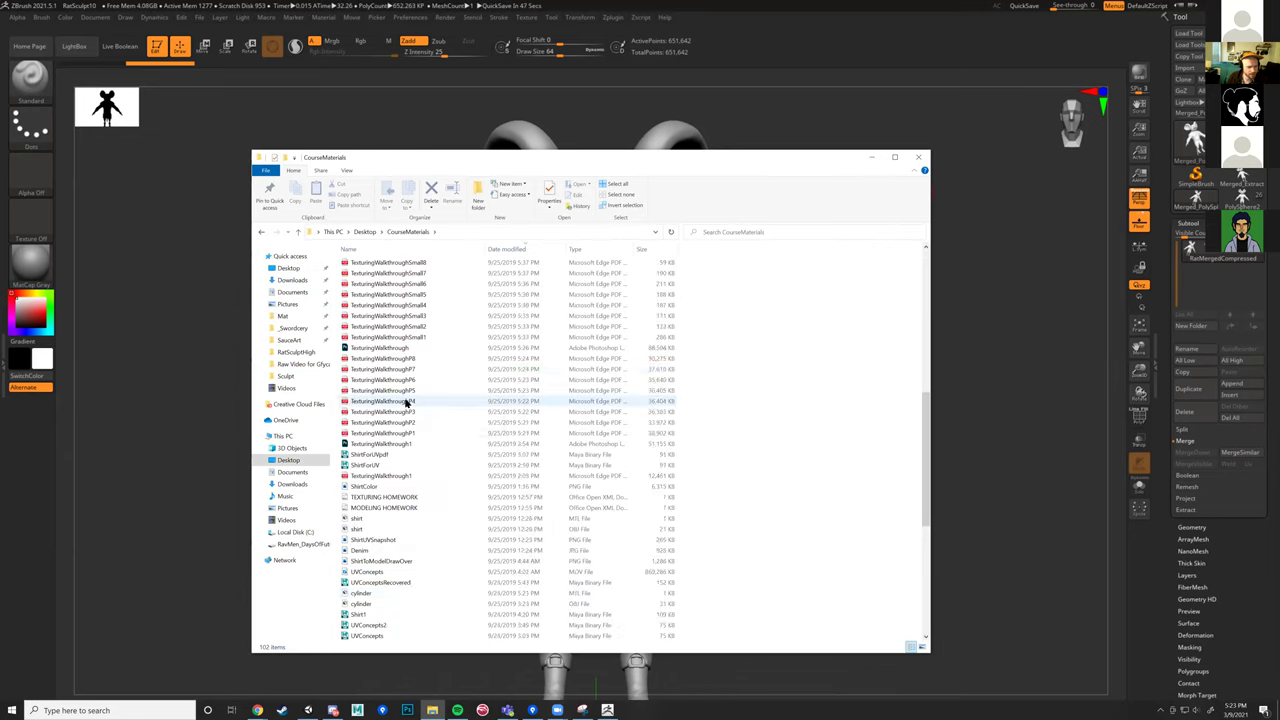
scroll(407, 400, down, 9)
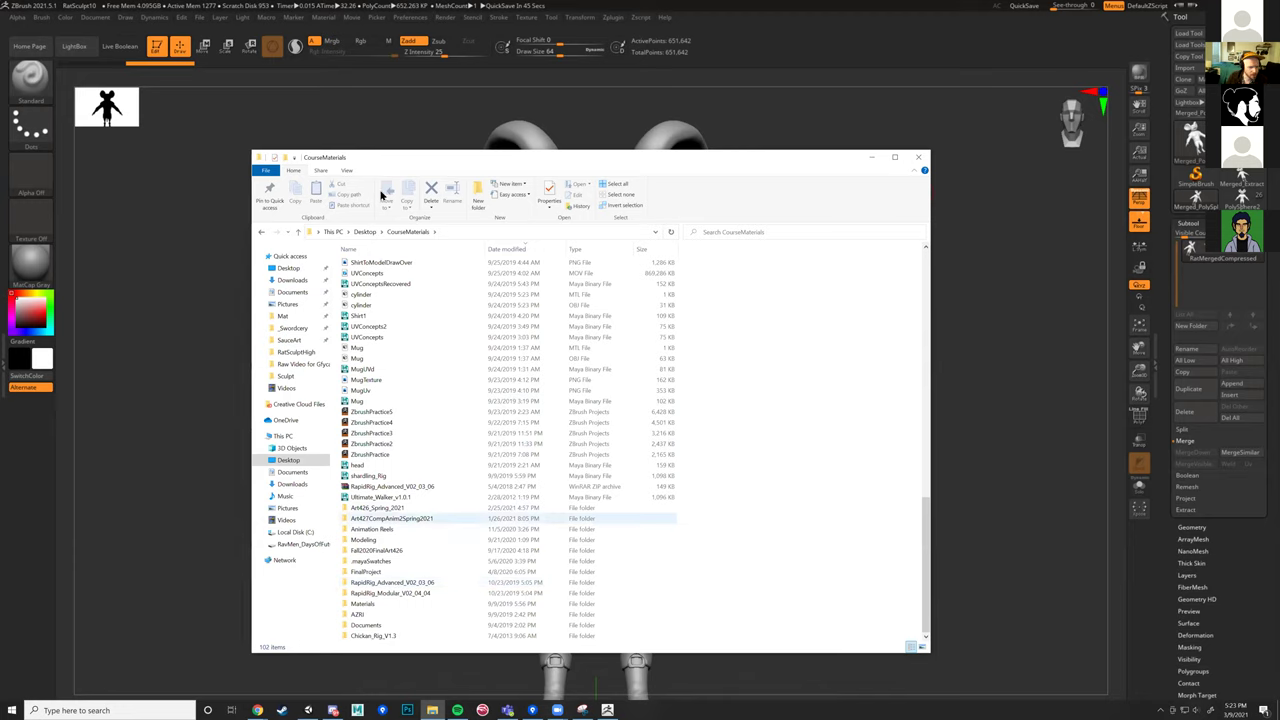
click(392, 518)
key(Return)
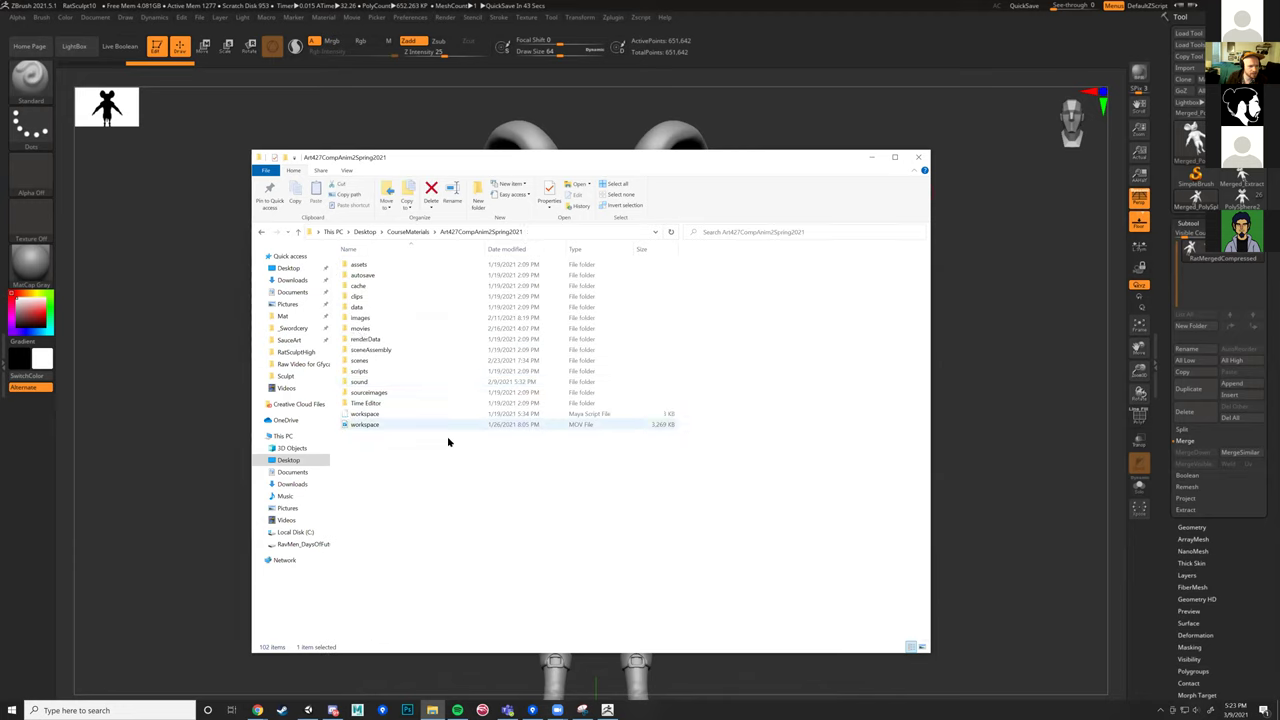
double_click(364, 361)
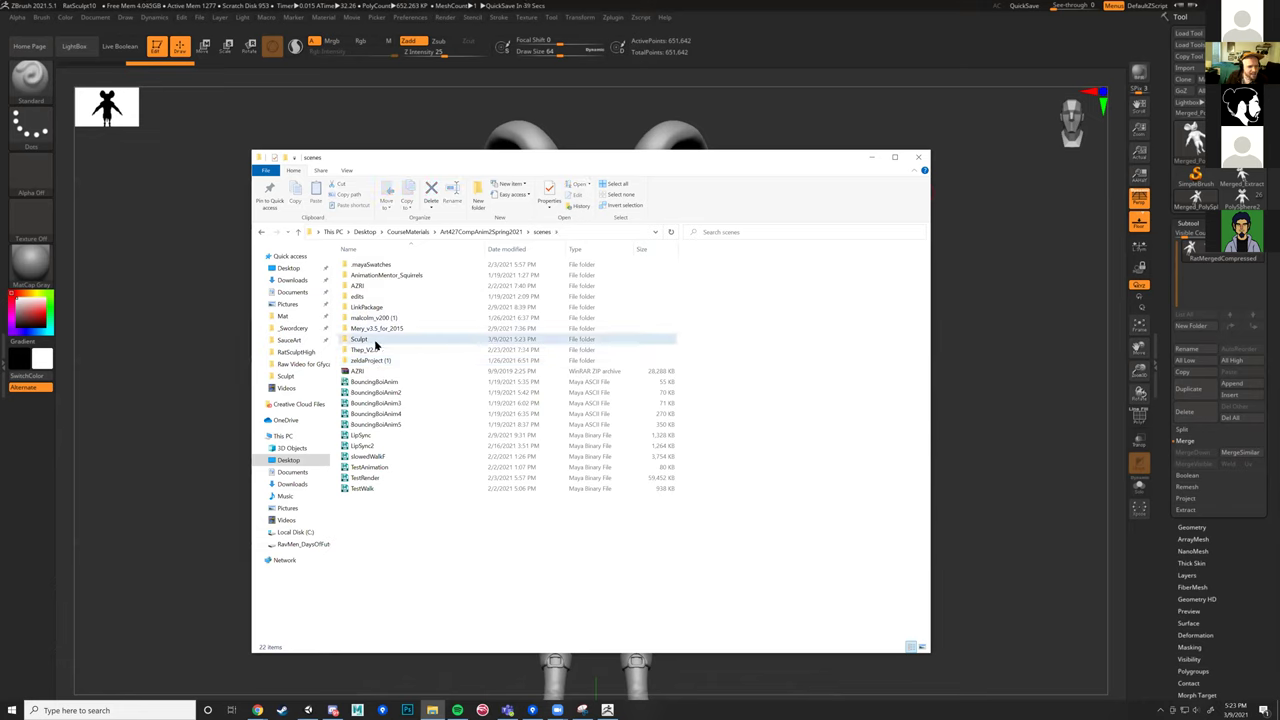
double_click(385, 341)
click(380, 264)
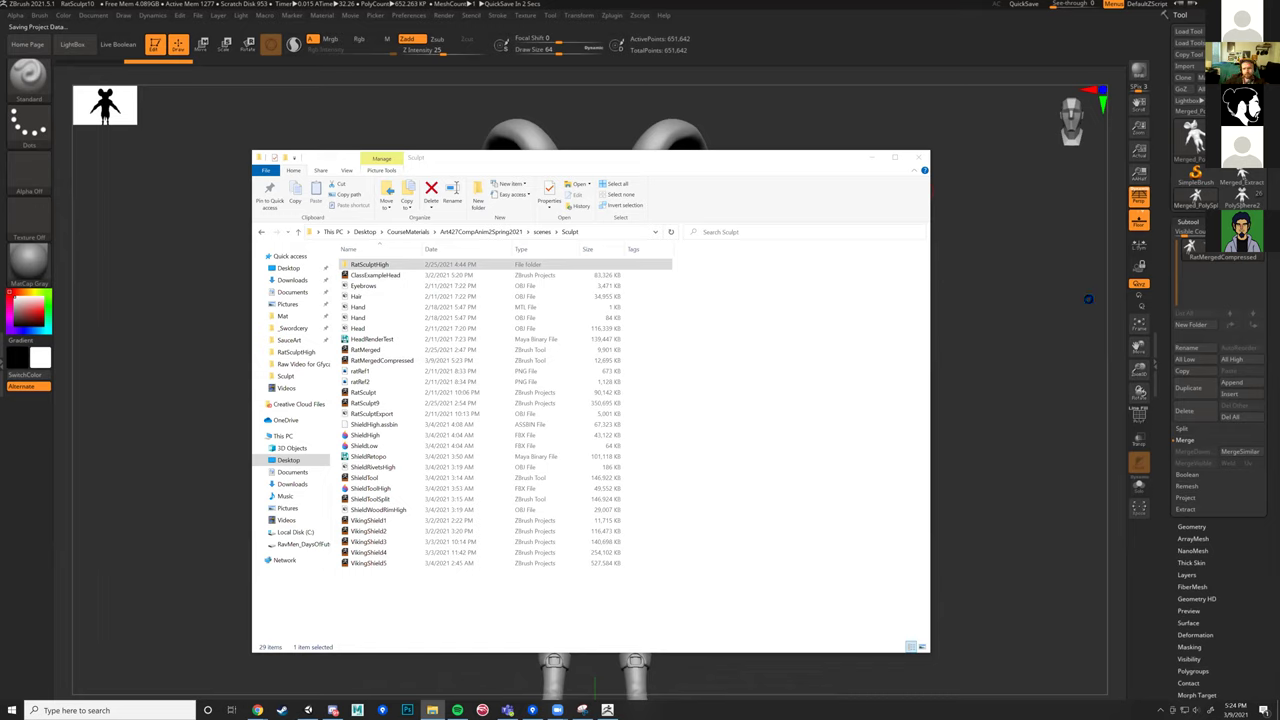
Step: Switch back to ZBrush, make the original multi-subtool PolySphere2 rat active and check it from the front
click(920, 44)
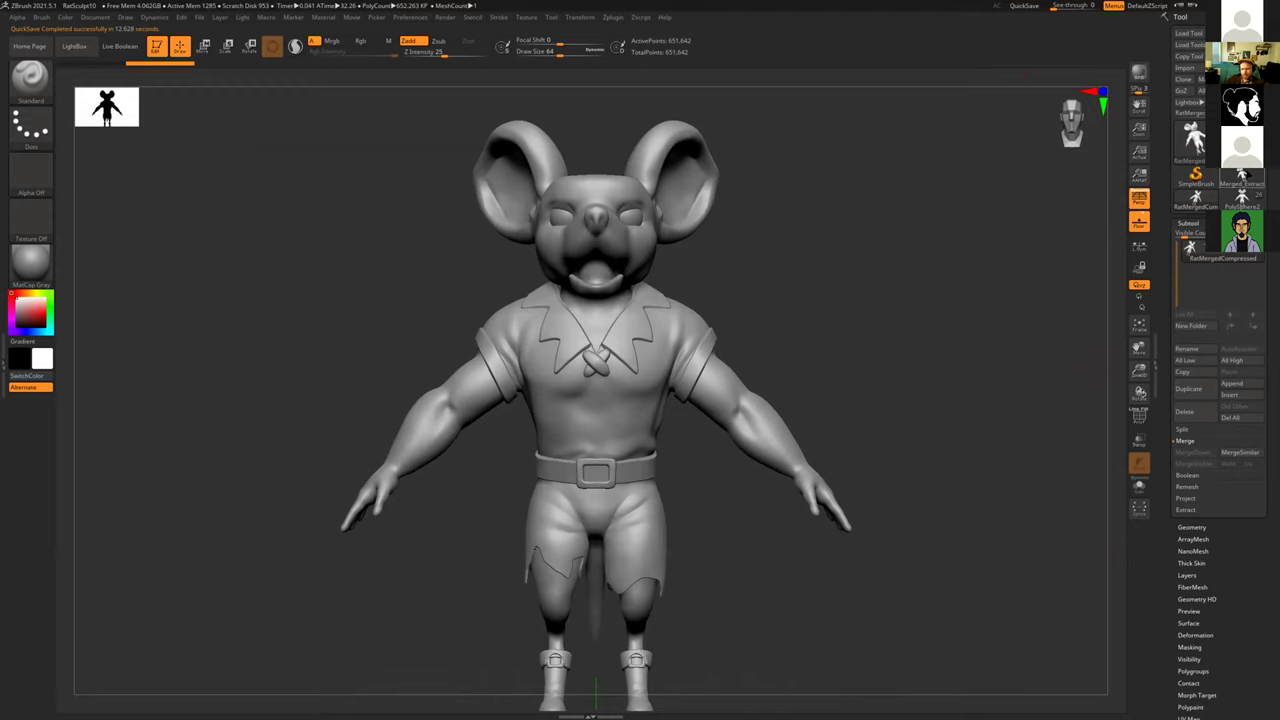
click(1193, 140)
click(1095, 197)
click(1207, 200)
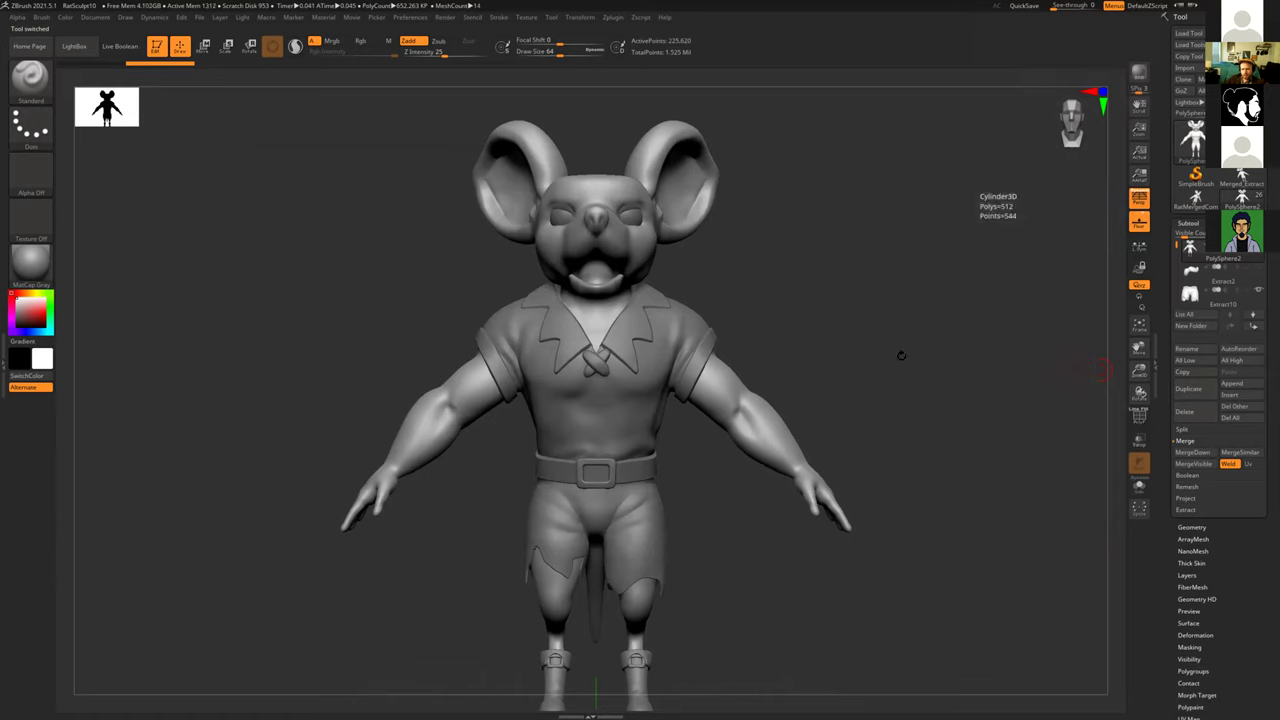
drag(1002, 296, 915, 380)
mouse_move(1189, 247)
drag(852, 409, 890, 400)
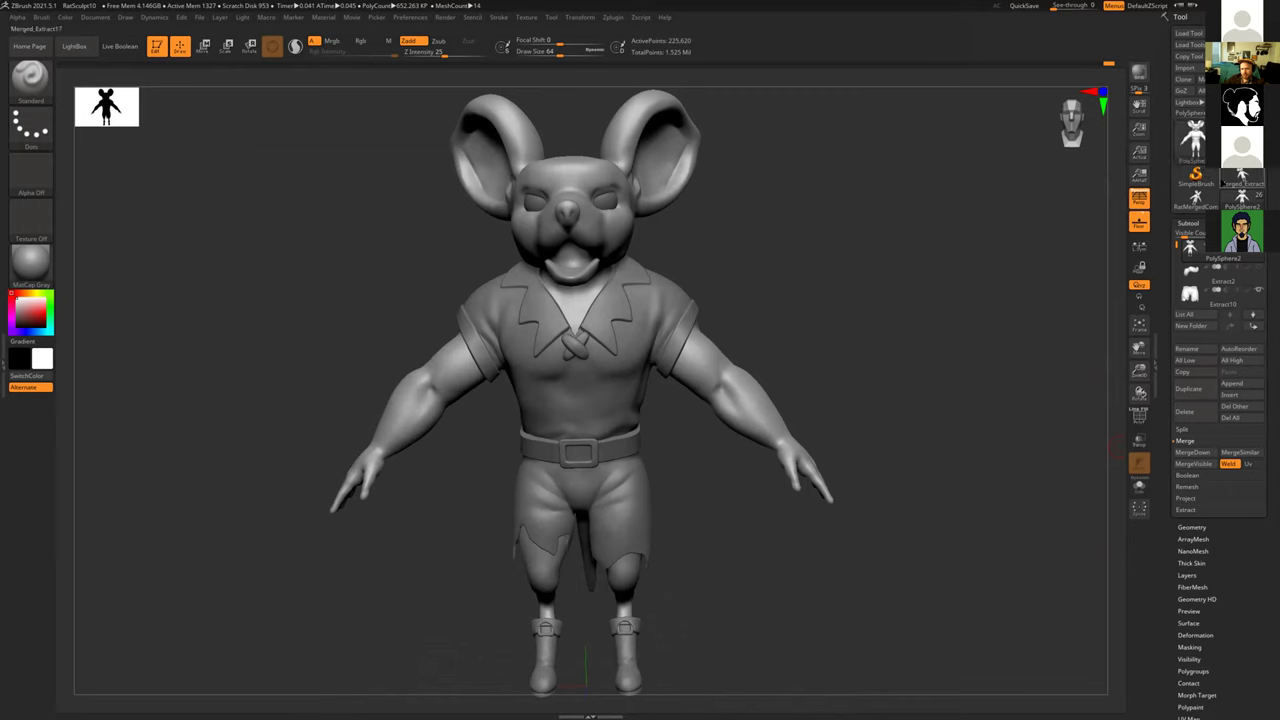
Step: Make the Merged_Extract17 tool active, then open the tool-saving dialog and cancel it without saving
mouse_move(1242, 180)
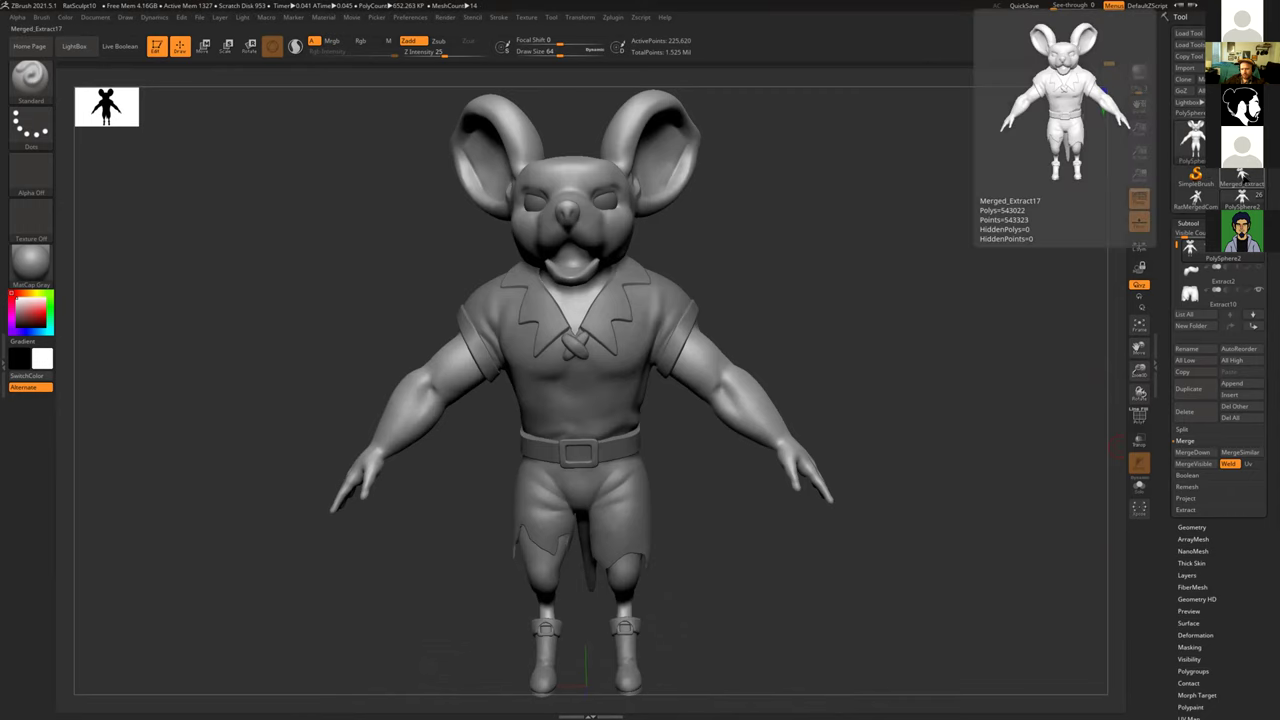
click(1242, 180)
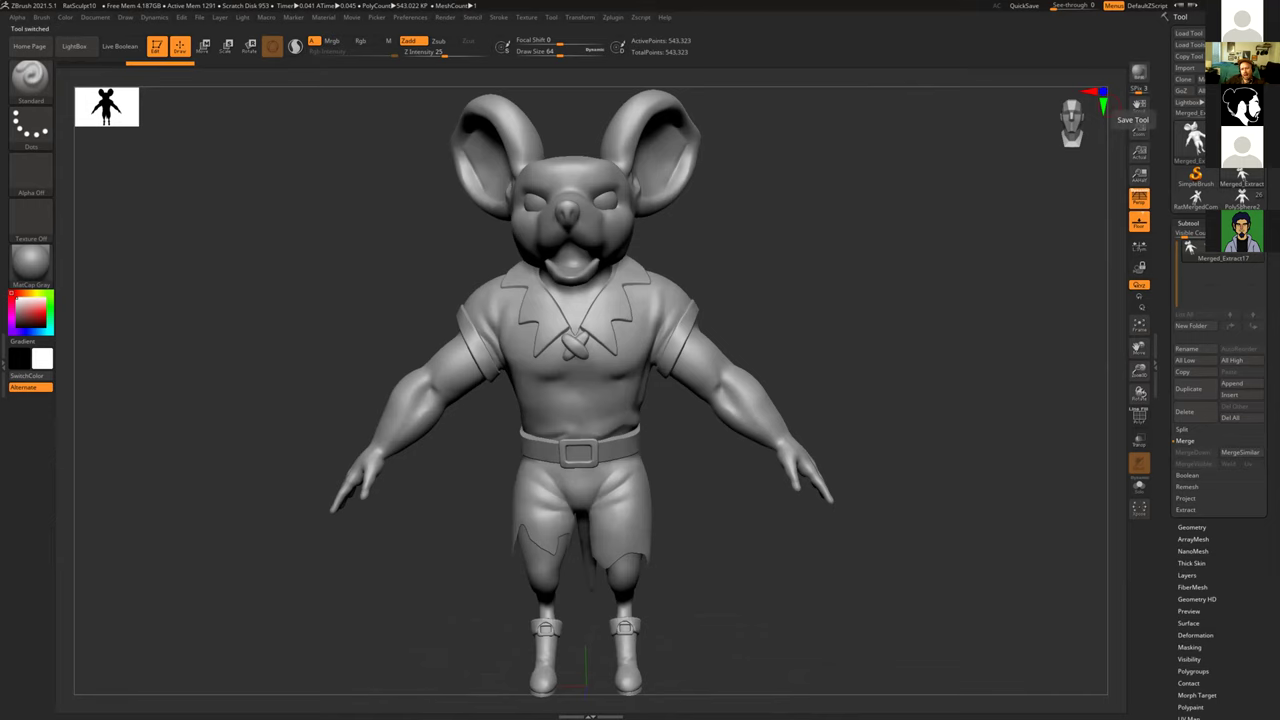
click(1235, 33)
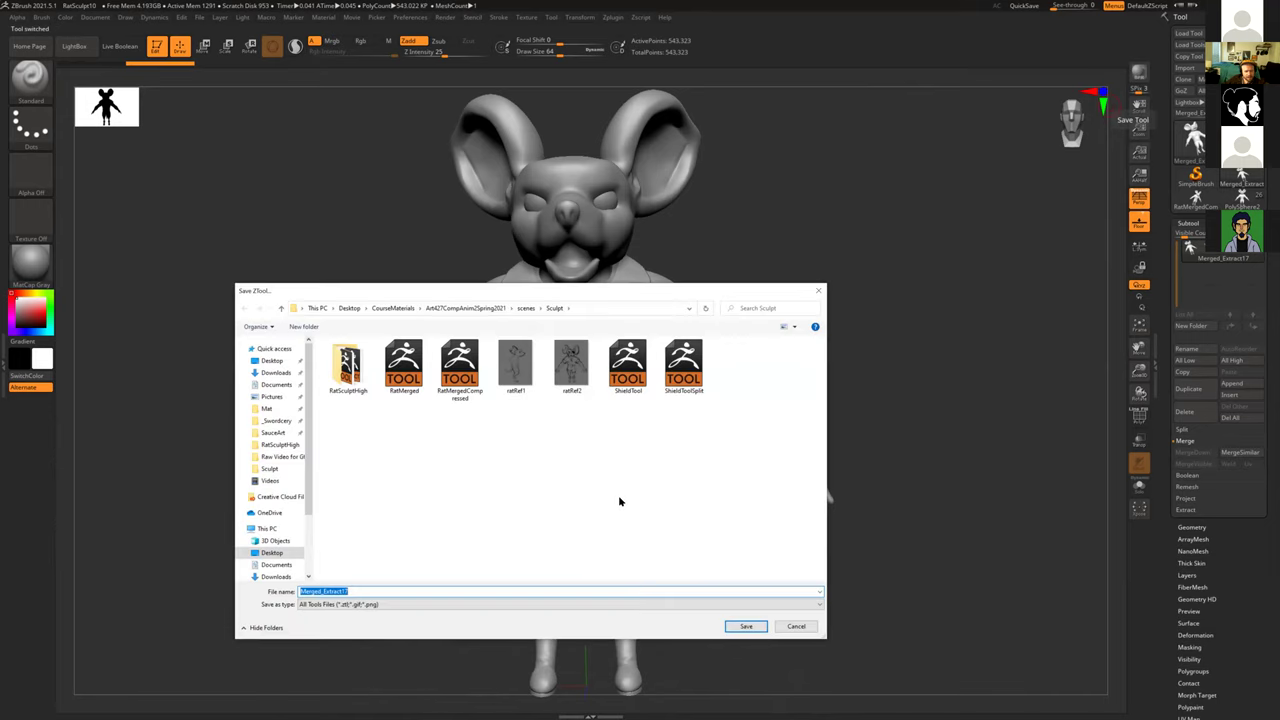
click(795, 627)
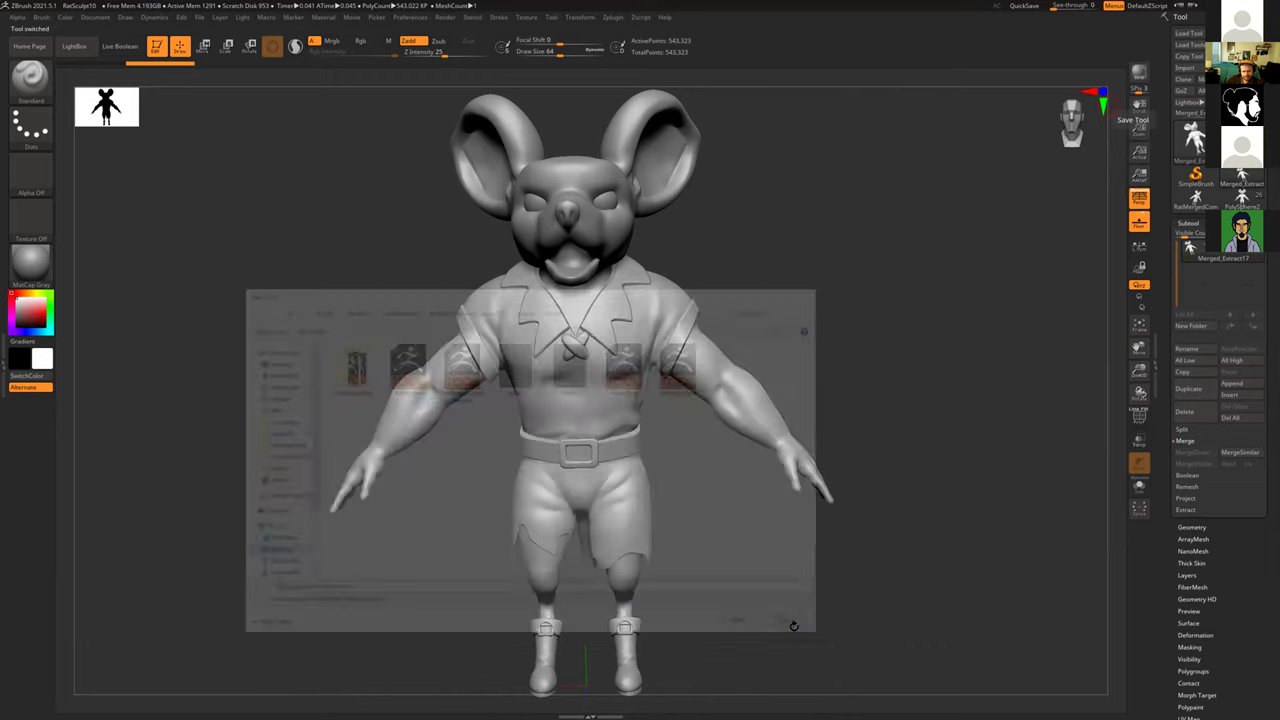
drag(874, 357, 817, 437)
alt+drag(720, 371, 901, 394)
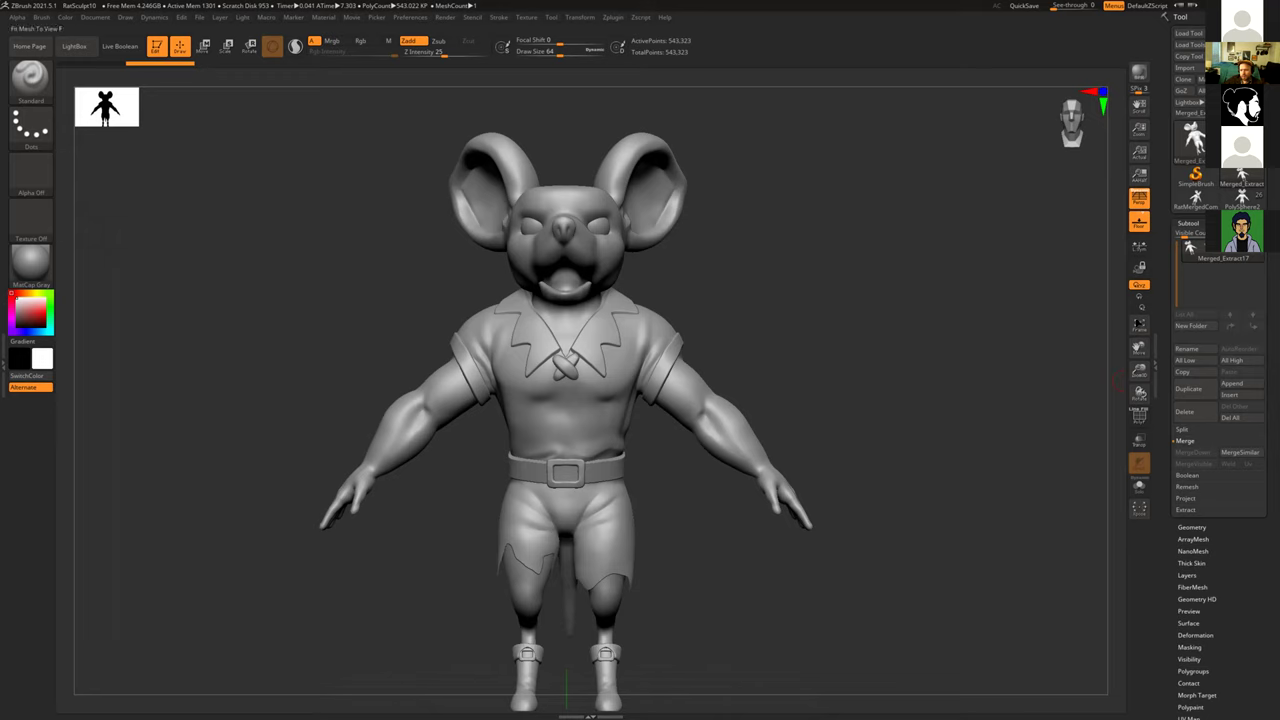
key(ctrl)
key(ctrl)
key(ctrl)
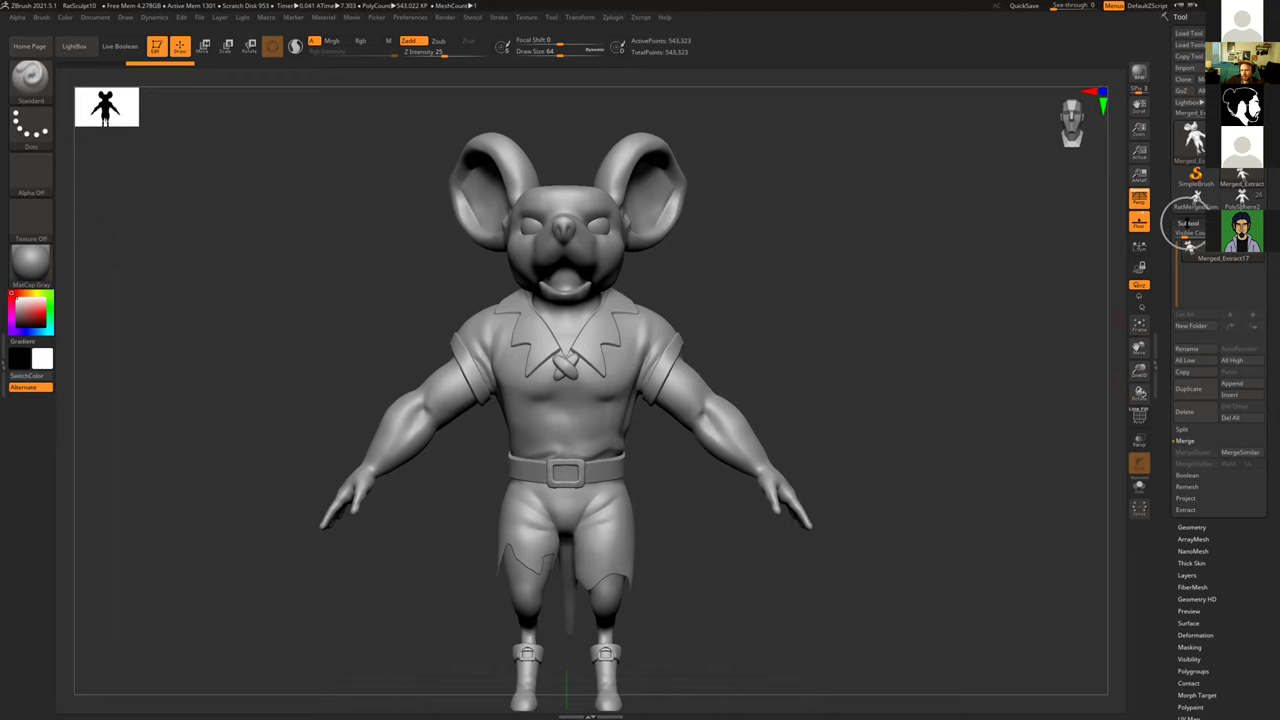
key(ctrl)
click(1202, 464)
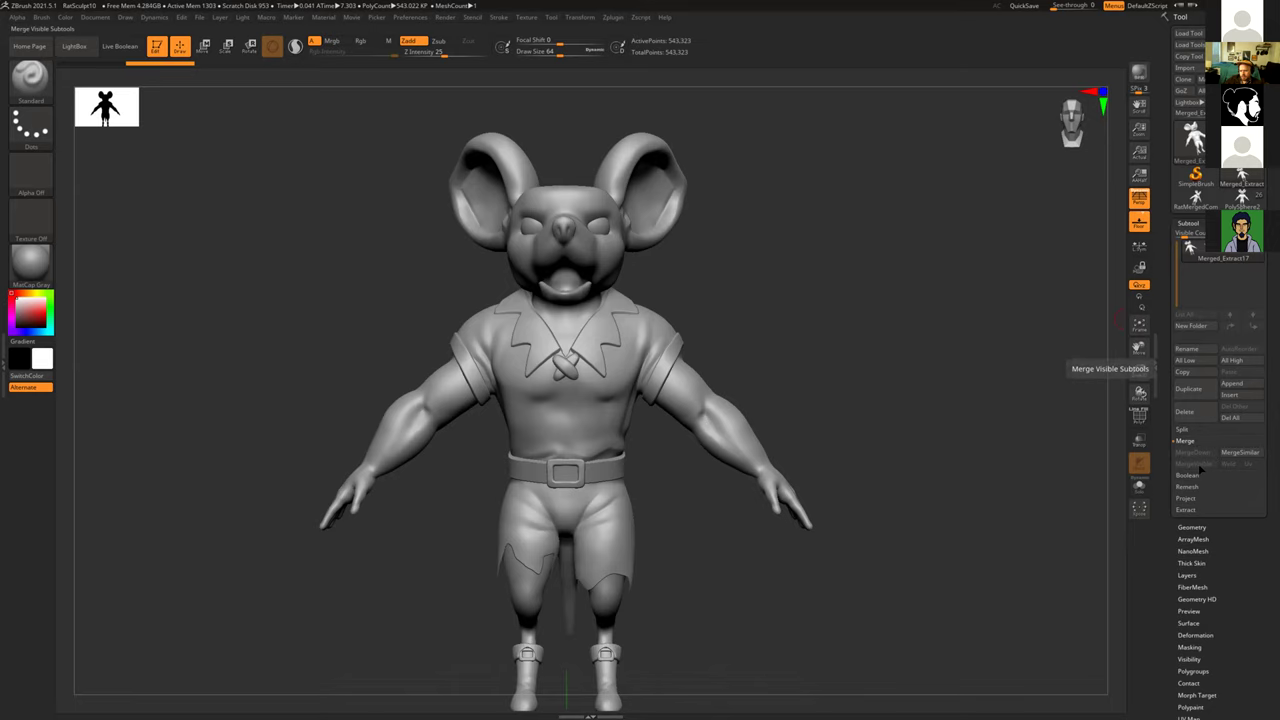
click(1200, 469)
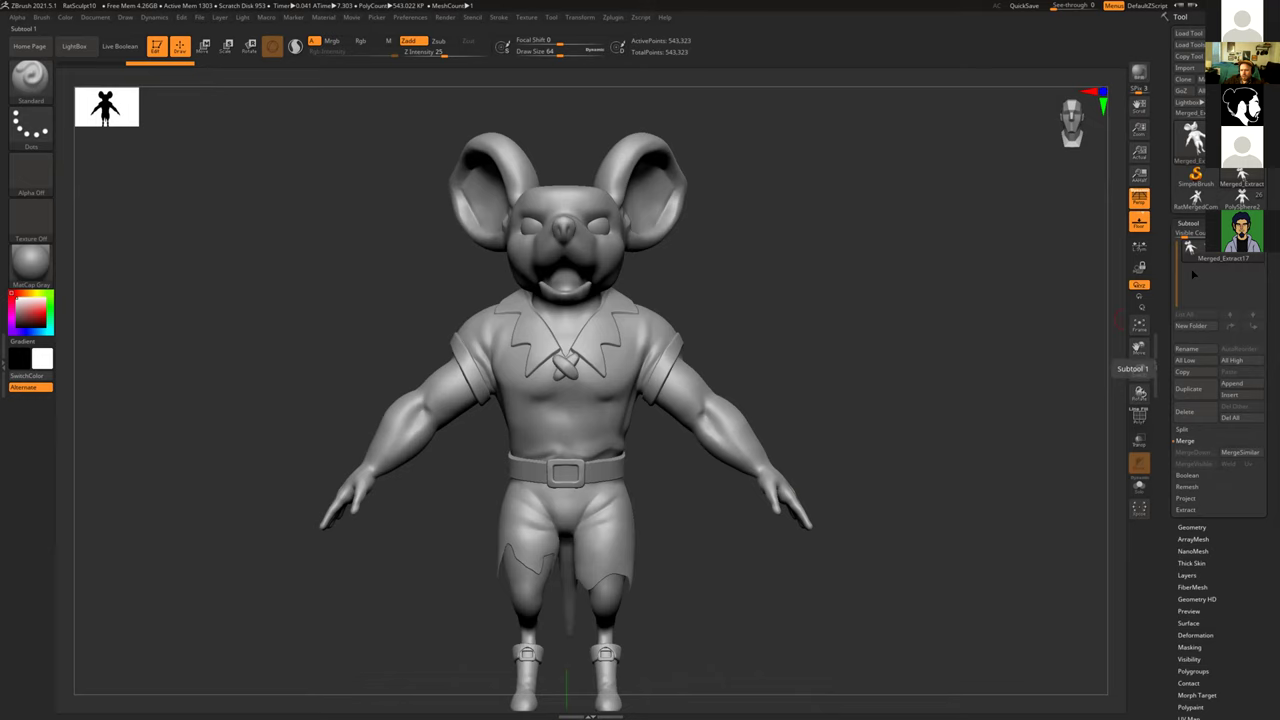
key(ctrl)
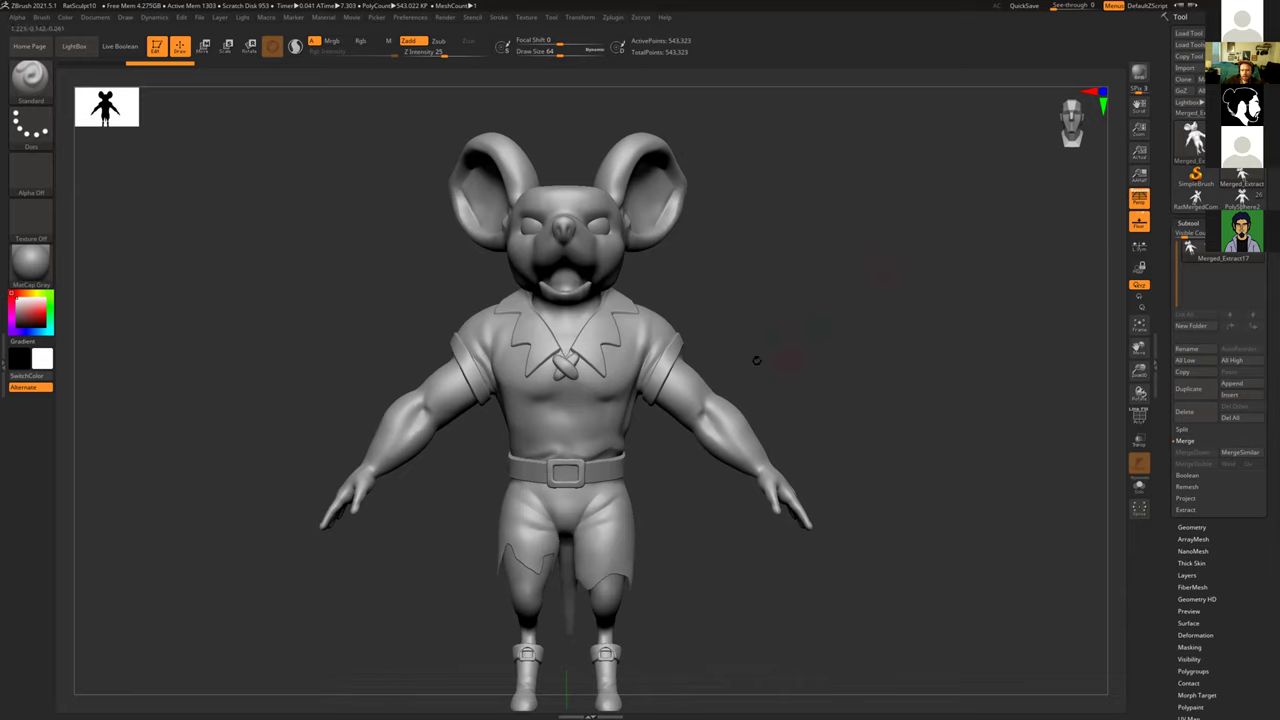
Step: Mask the boot on the rat's left leg with a rectangular selection and invert the mask
drag(827, 350, 811, 417)
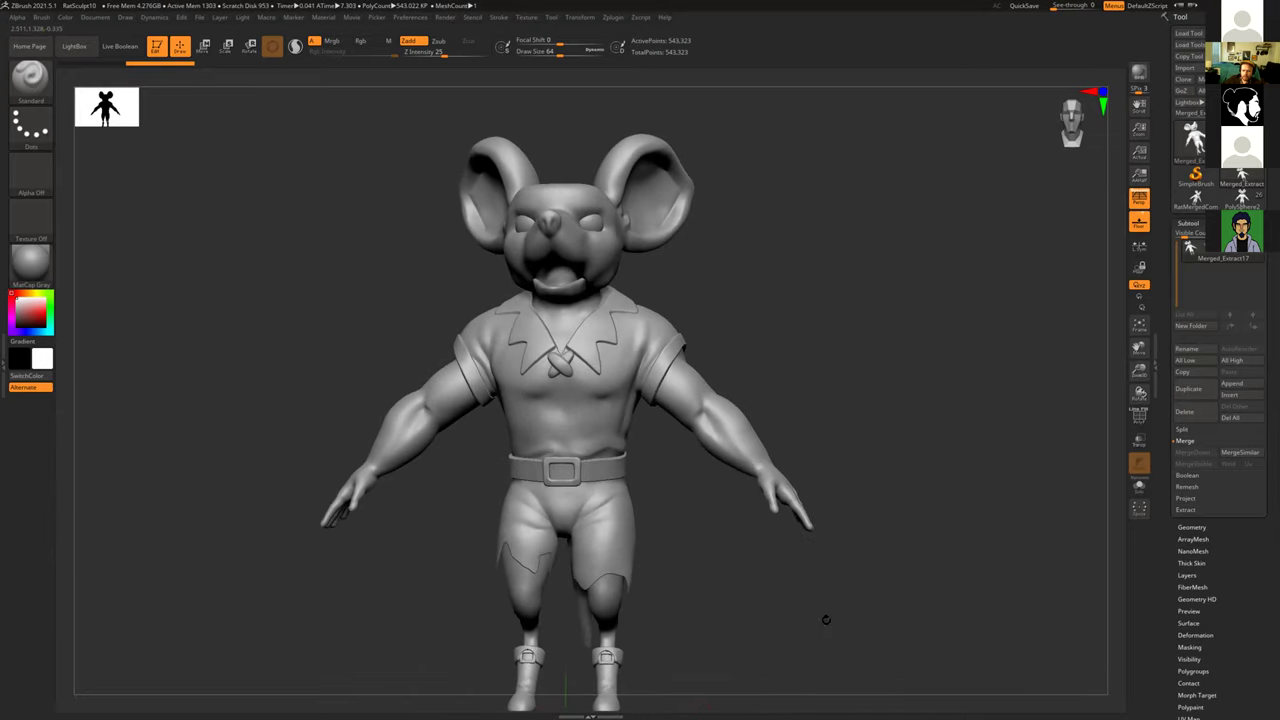
alt+drag(854, 461, 736, 494)
key(ctrl)
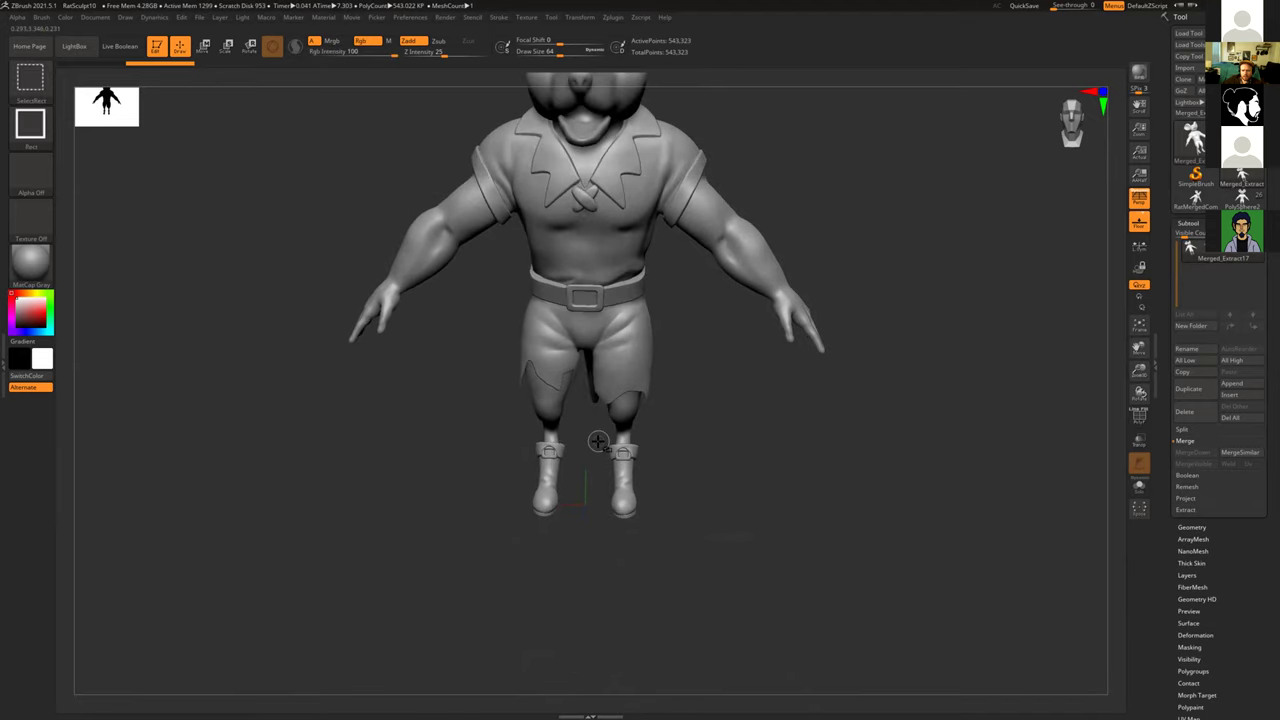
ctrl+drag(597, 441, 689, 537)
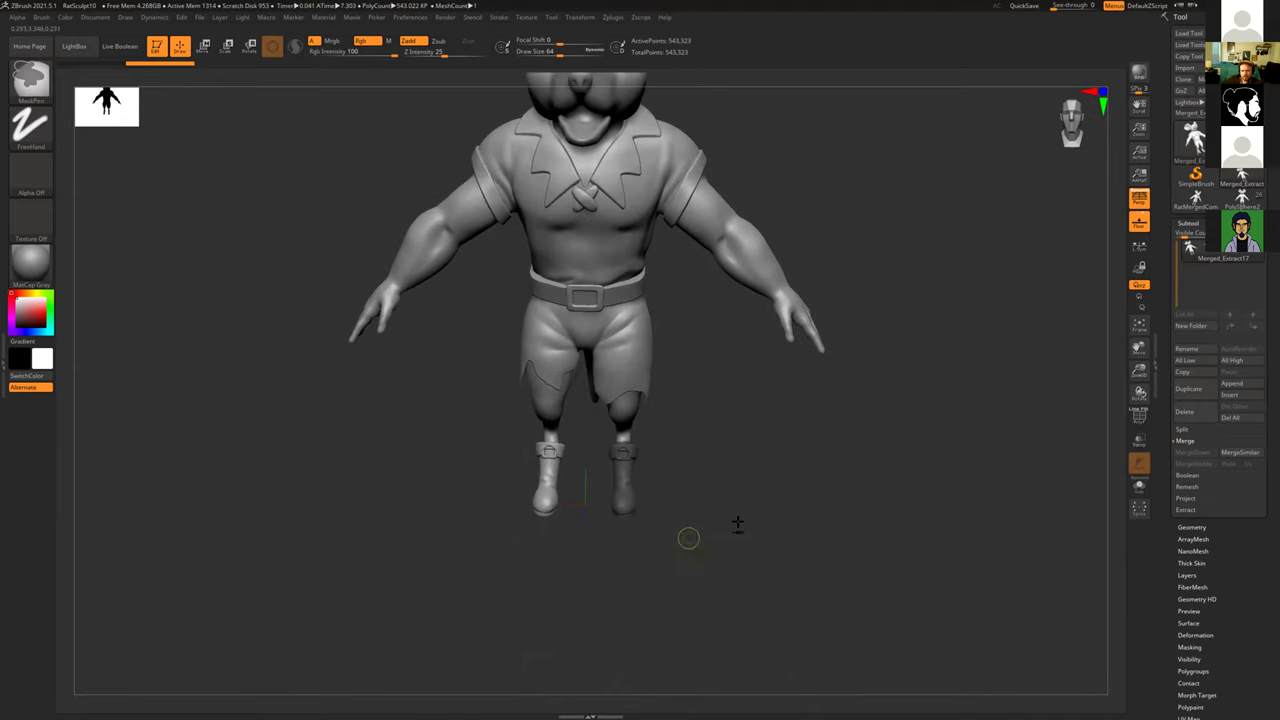
ctrl+click(822, 485)
mouse_move(845, 515)
shift+mouse_down()
mouse_move(829, 486)
mouse_move(855, 448)
shift+mouse_up()
mouse_move(936, 445)
alt+mouse_down()
mouse_move(917, 517)
mouse_move(866, 514)
mouse_move(840, 486)
mouse_move(821, 498)
alt+mouse_up()
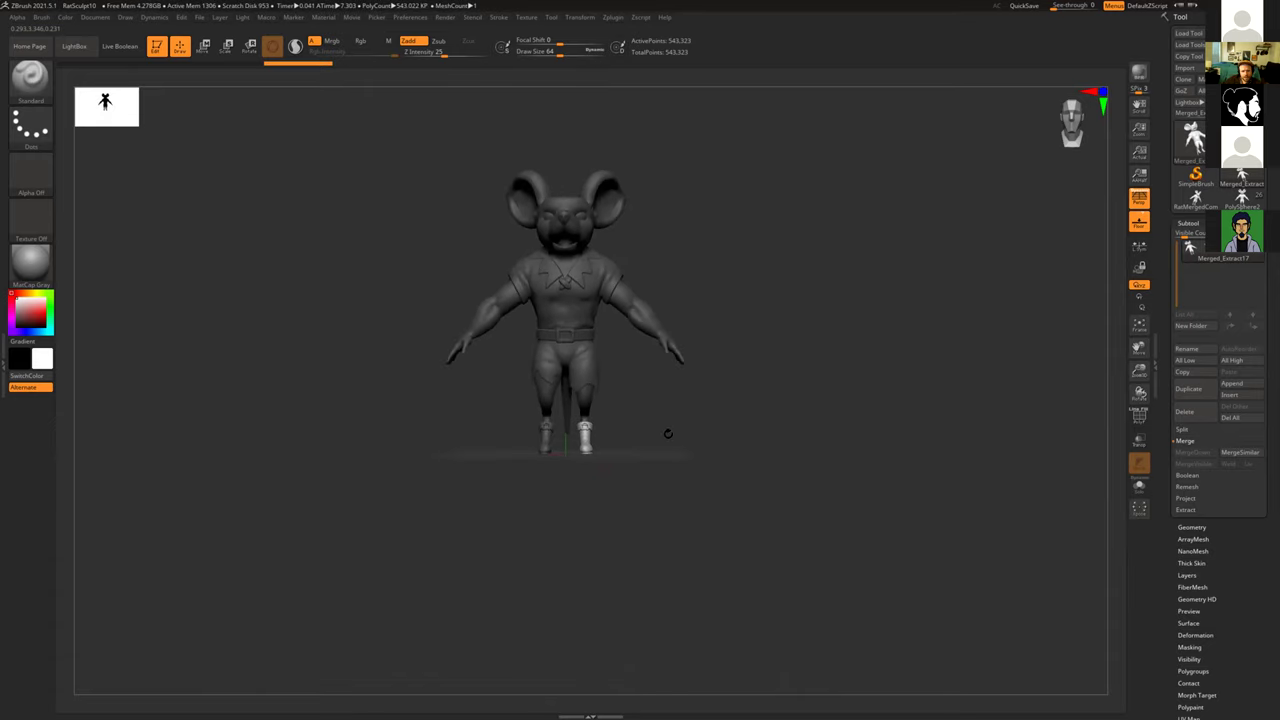
Step: Clear the mask from the merged rat and frame the whole character from the front
key(ctrl)
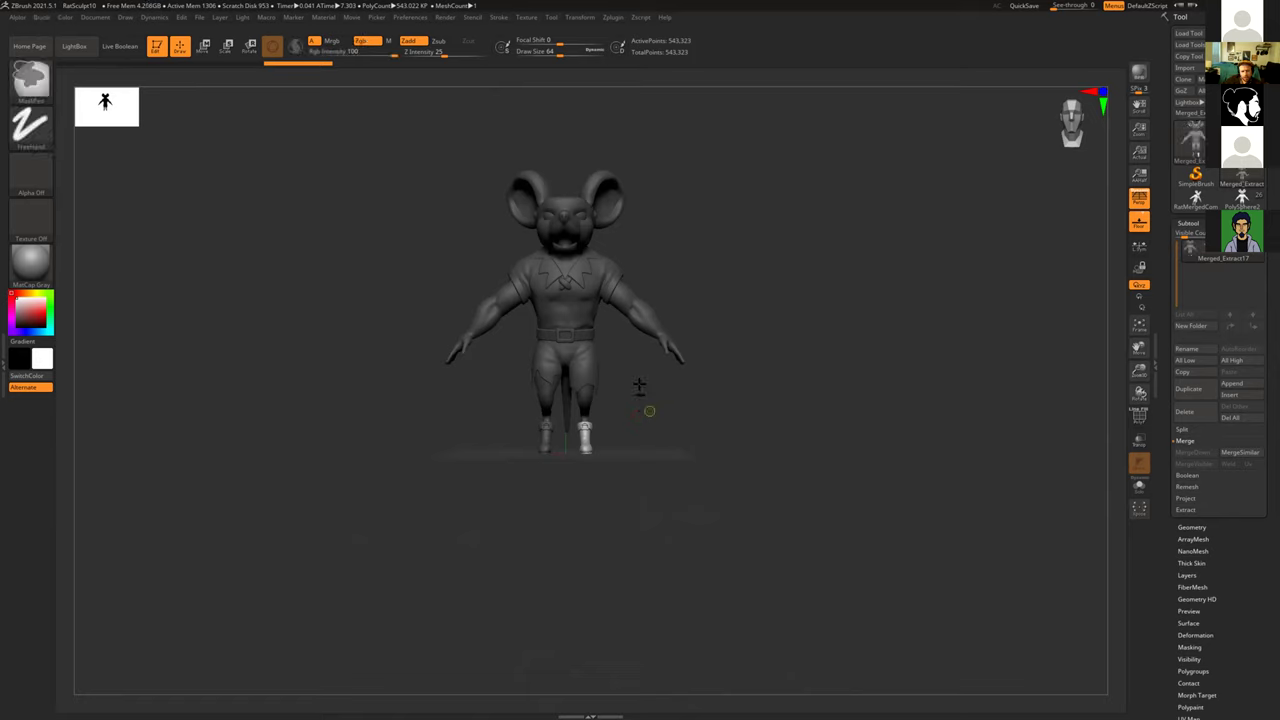
mouse_move(640, 386)
ctrl+mouse_down()
mouse_move(670, 435)
mouse_move(680, 405)
mouse_move(662, 410)
mouse_move(791, 446)
mouse_move(903, 372)
mouse_move(909, 398)
mouse_move(754, 366)
mouse_move(769, 374)
mouse_move(843, 306)
mouse_move(864, 304)
ctrl+mouse_up()
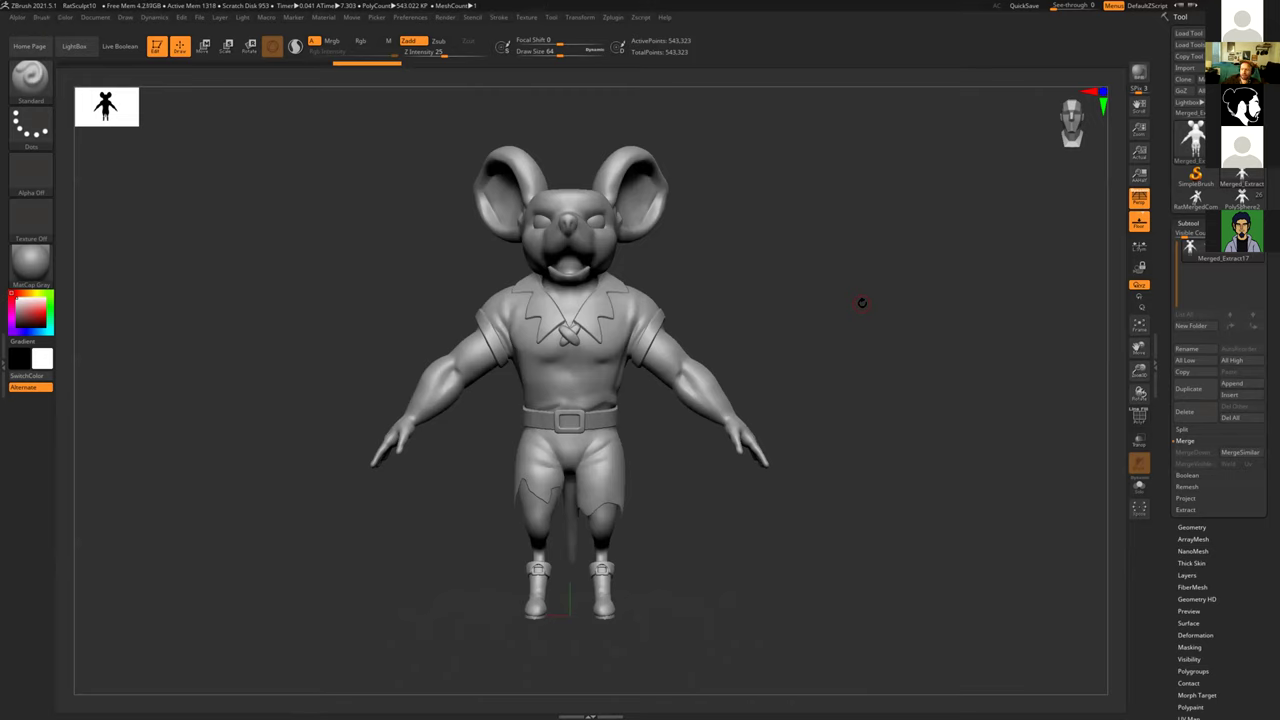
mouse_move(837, 297)
mouse_down()
mouse_move(800, 294)
mouse_move(726, 346)
mouse_move(795, 351)
mouse_move(783, 354)
mouse_move(823, 334)
mouse_move(797, 334)
mouse_move(917, 331)
mouse_move(830, 290)
mouse_up()
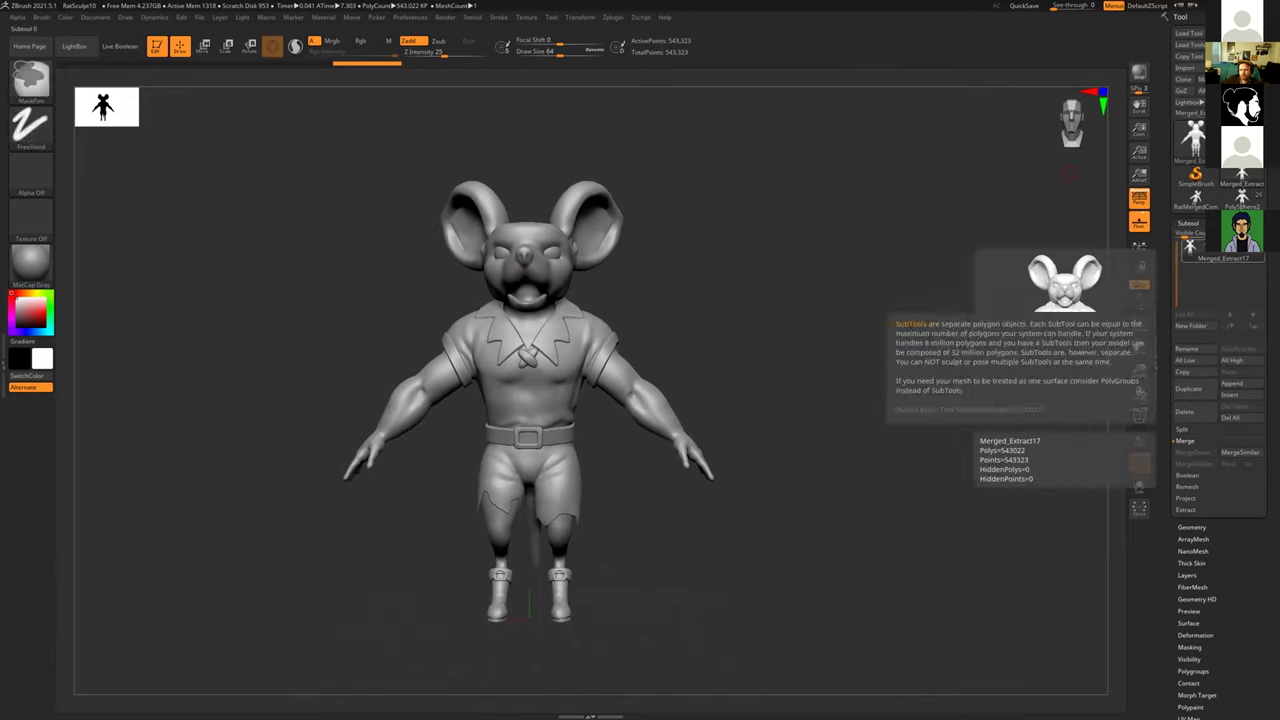
key(ctrl)
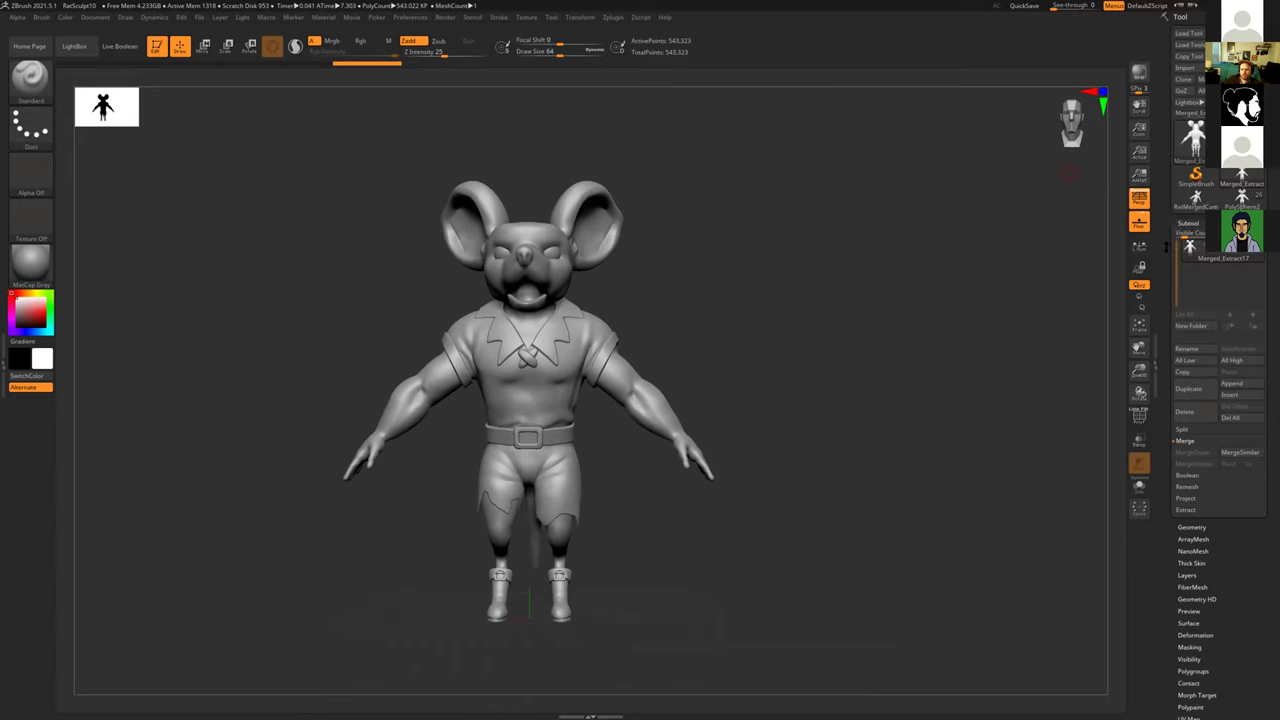
scroll(1180, 227, down, 1)
scroll(1168, 228, up, 2)
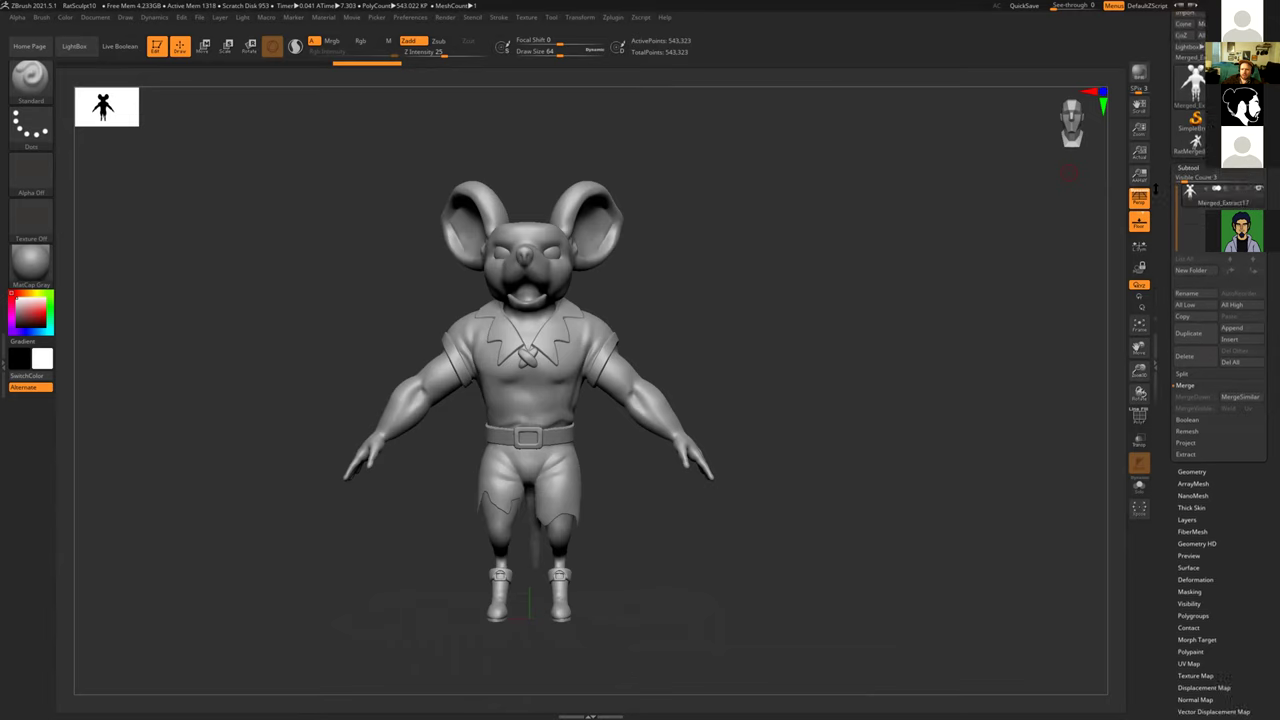
scroll(1168, 249, down, 2)
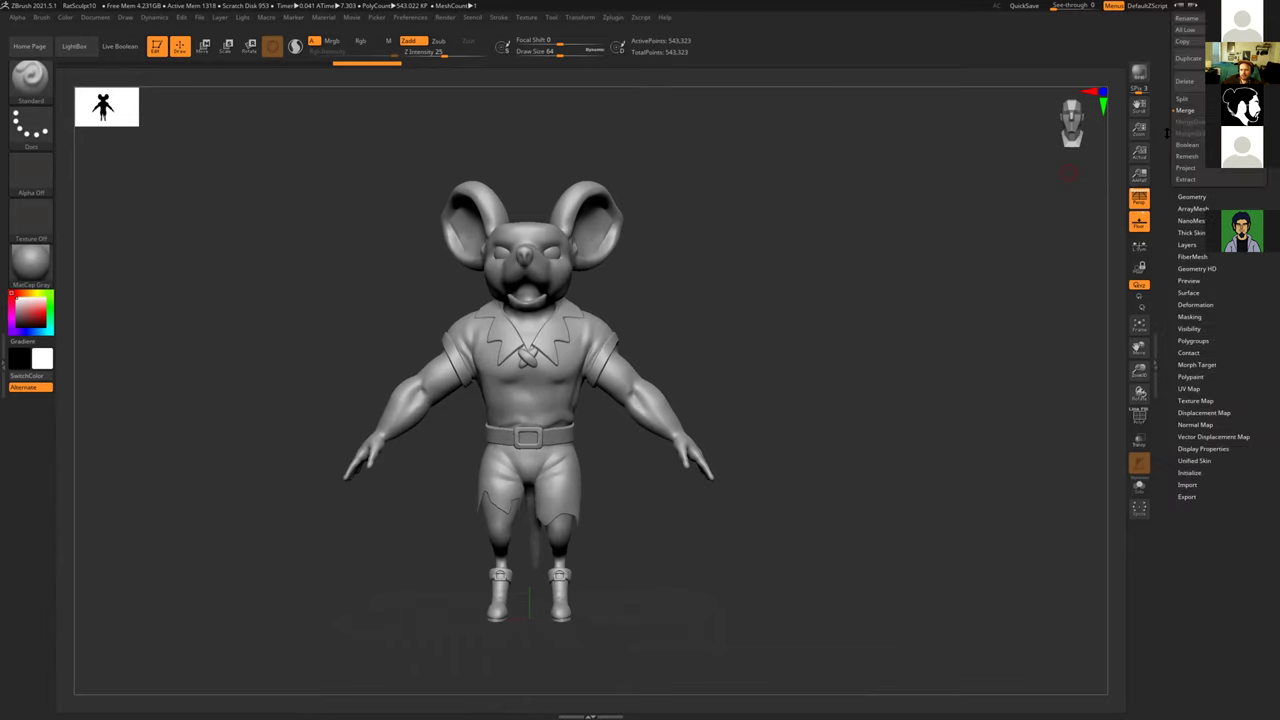
scroll(1164, 169, up, 2)
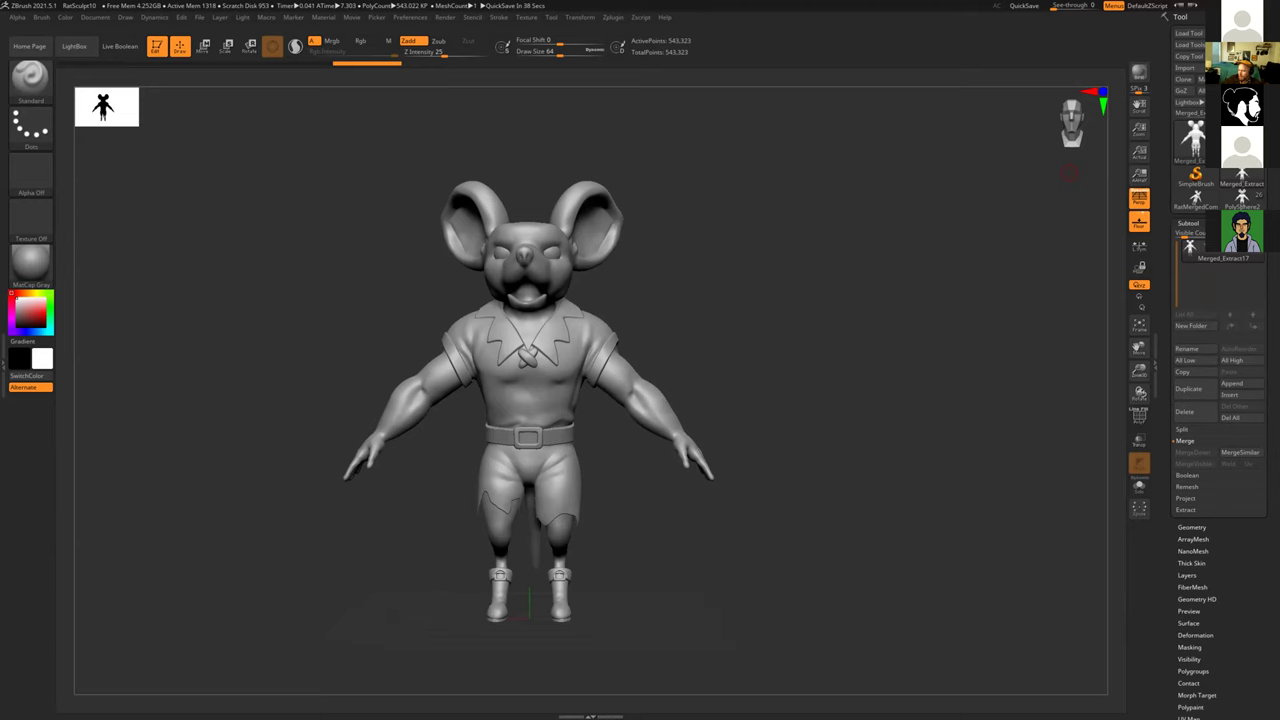
Step: Switch to Discord and download the newest attachment in art-sharing-channel, the student's PolySphere.ZTL file
key(alt+Tab)
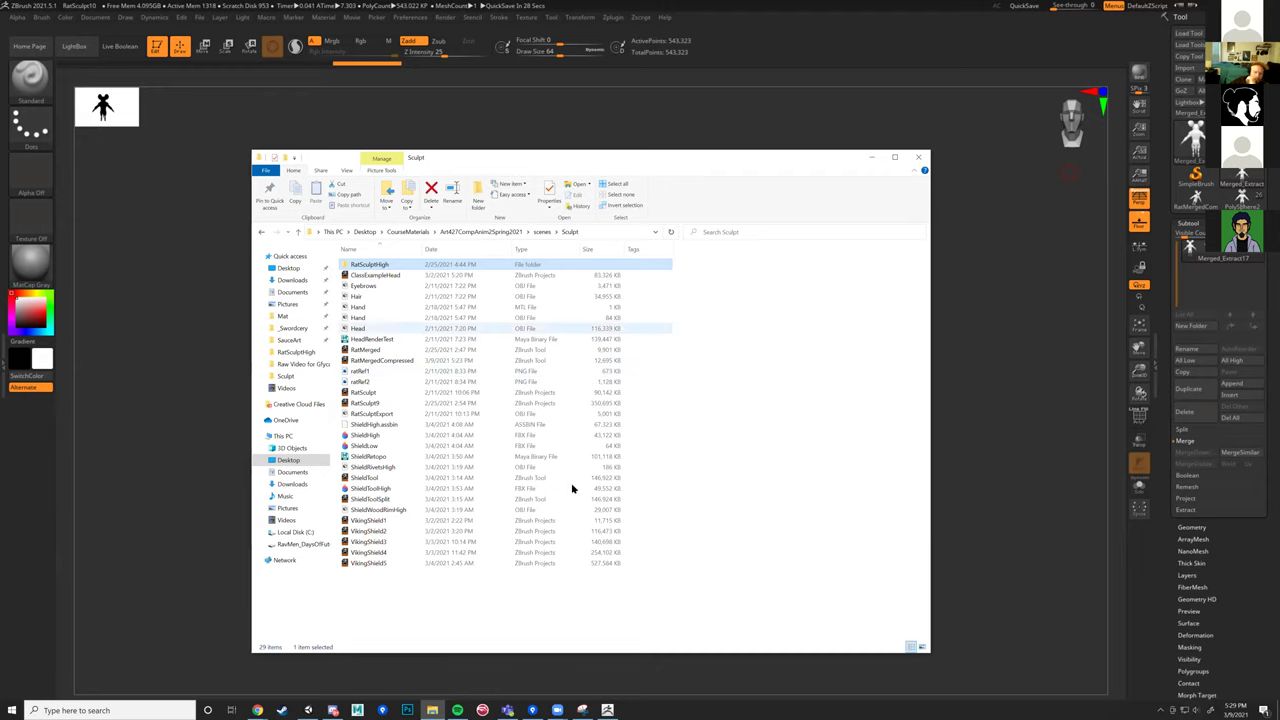
click(333, 709)
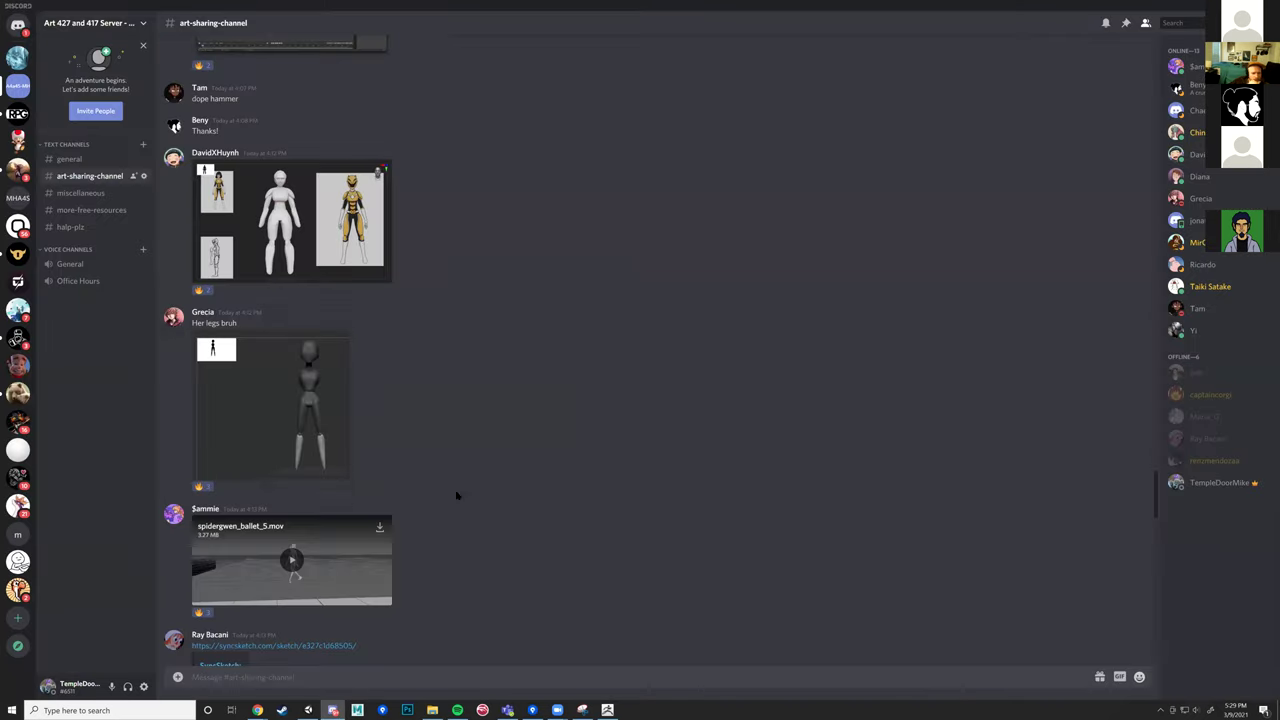
scroll(457, 494, down, 10)
scroll(387, 553, down, 6)
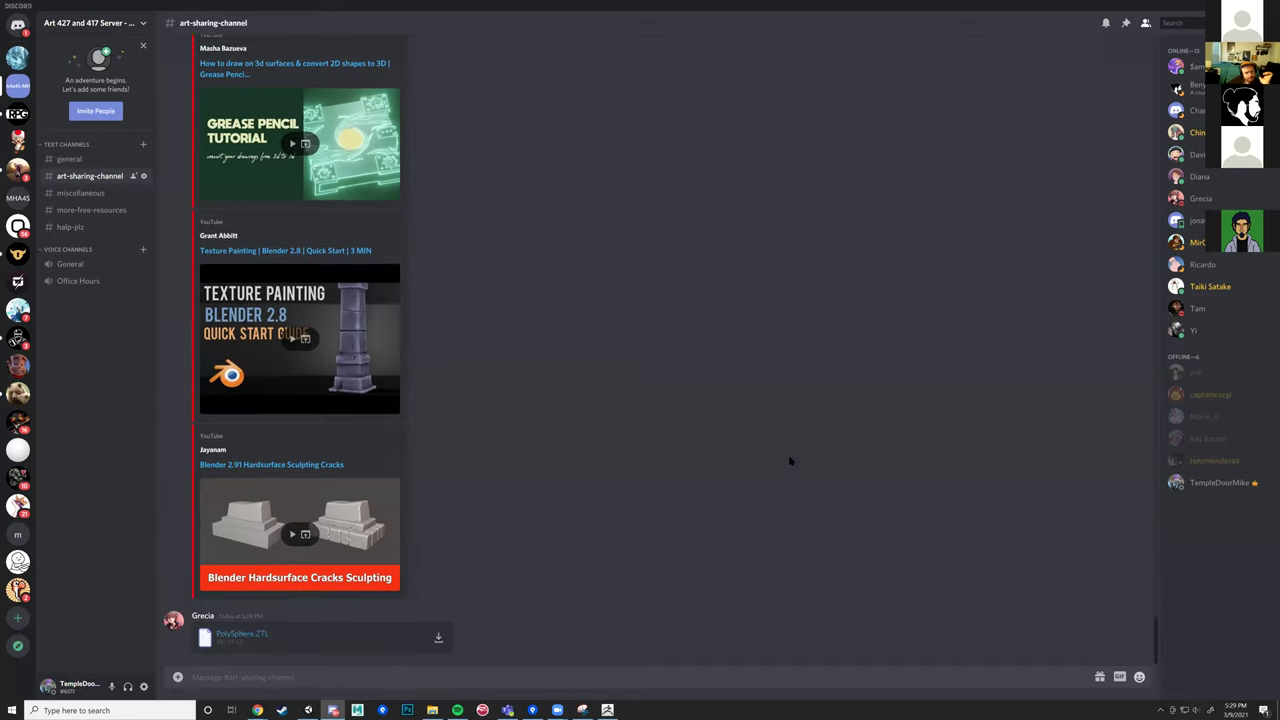
click(438, 638)
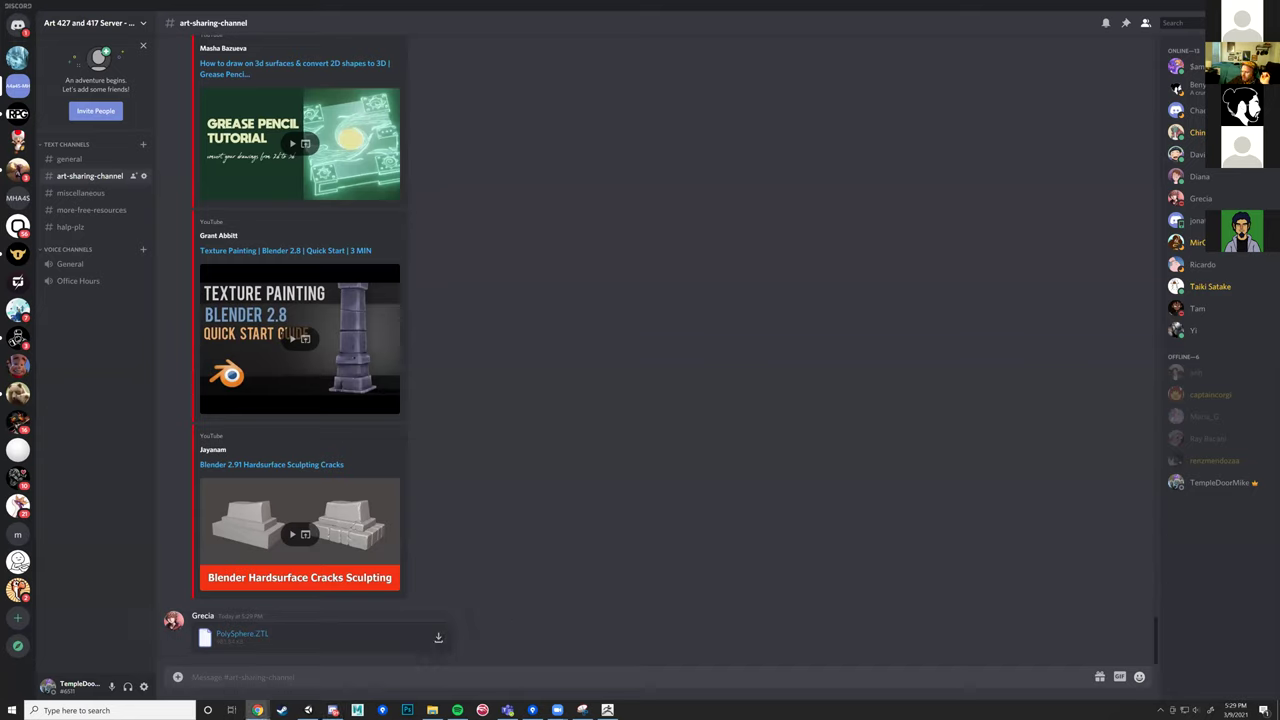
Step: Switch back to ZBrush with the merged rat on the canvas
key(alt+Tab)
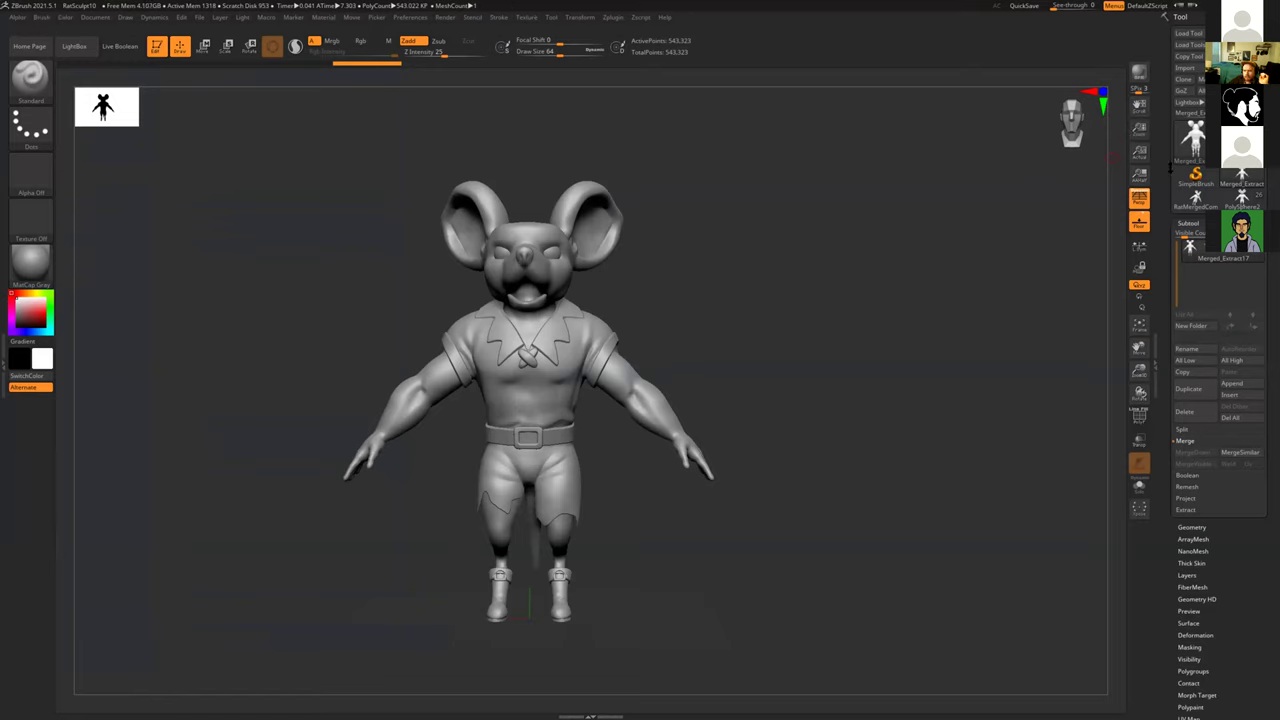
drag(1167, 293, 1167, 289)
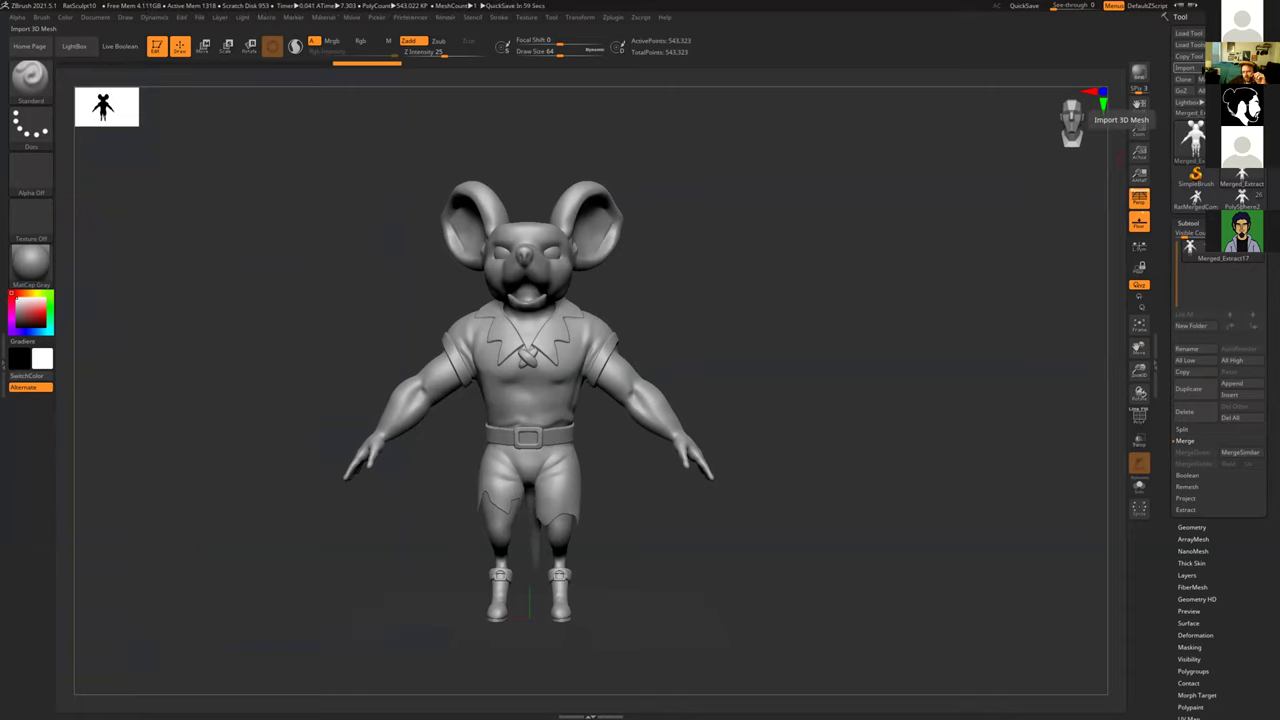
mouse_move(1209, 262)
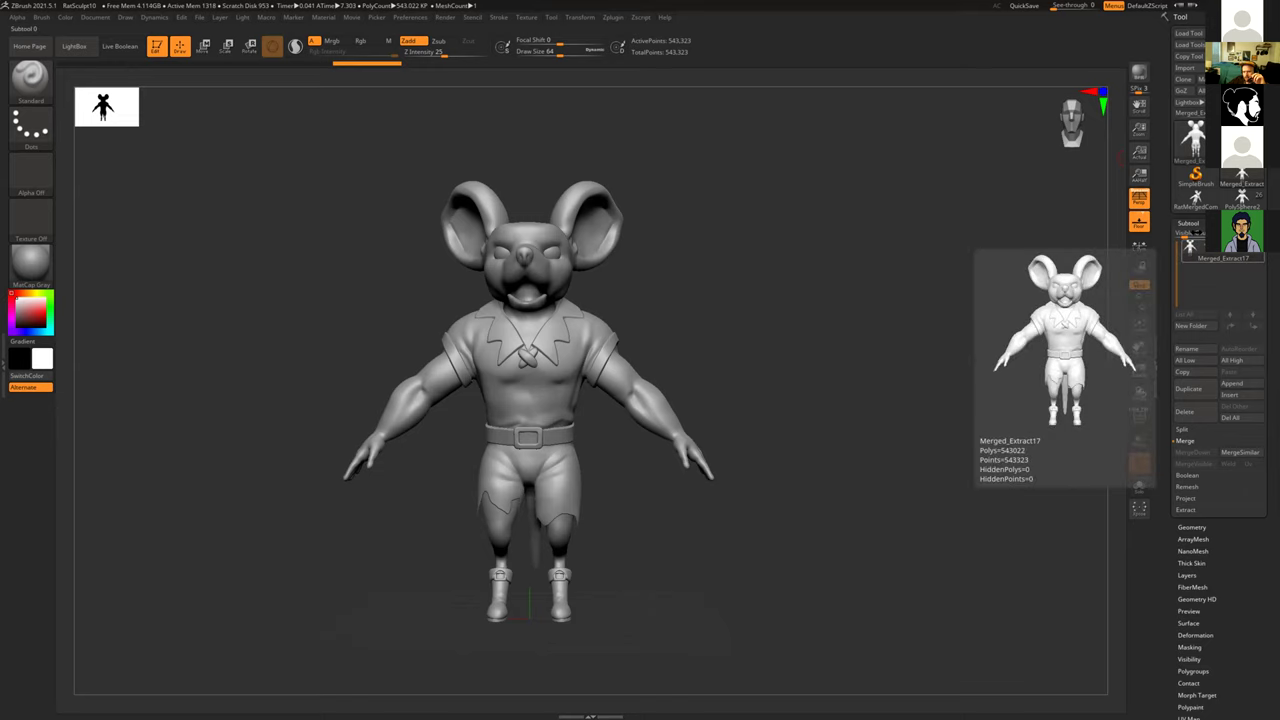
click(1185, 67)
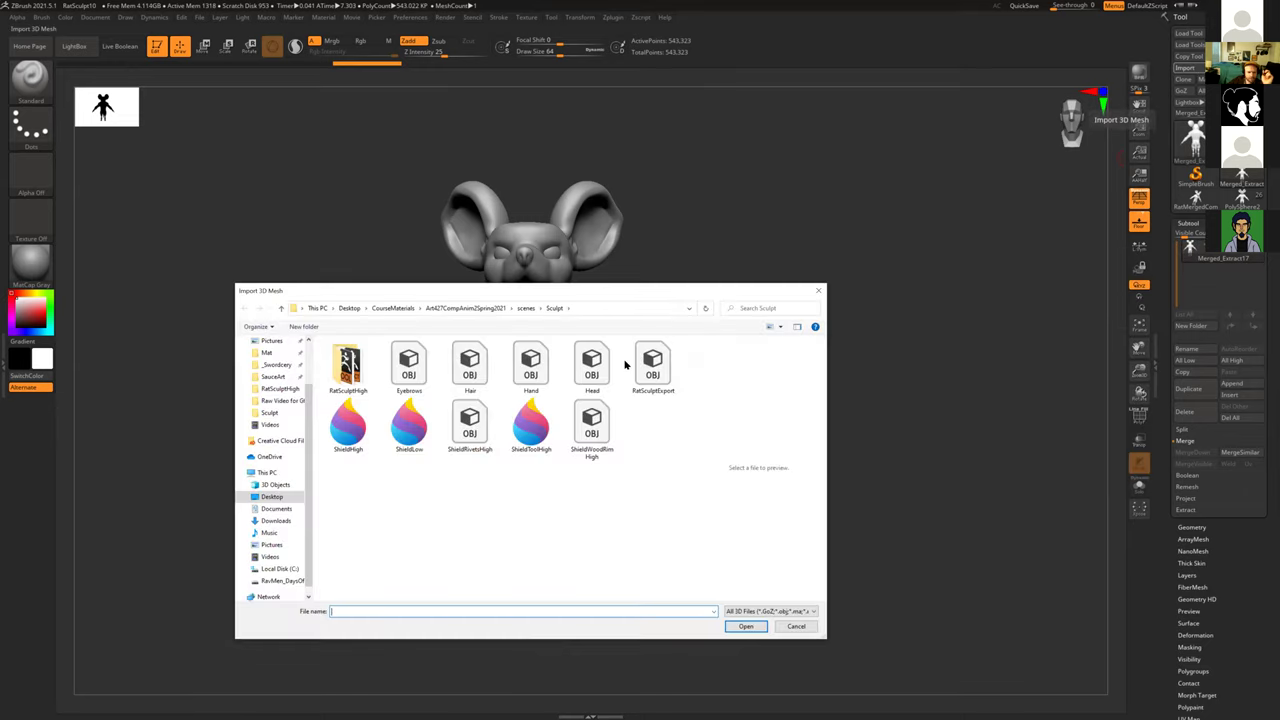
scroll(260, 440, up, 2)
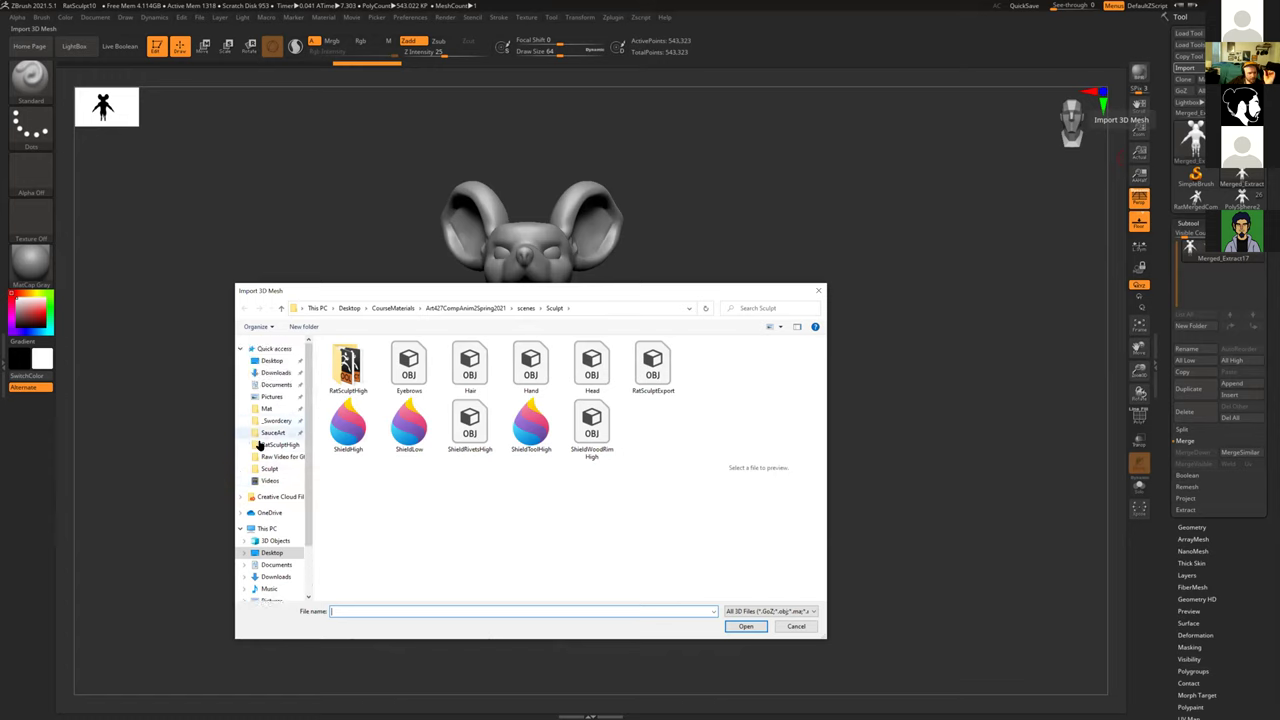
click(276, 372)
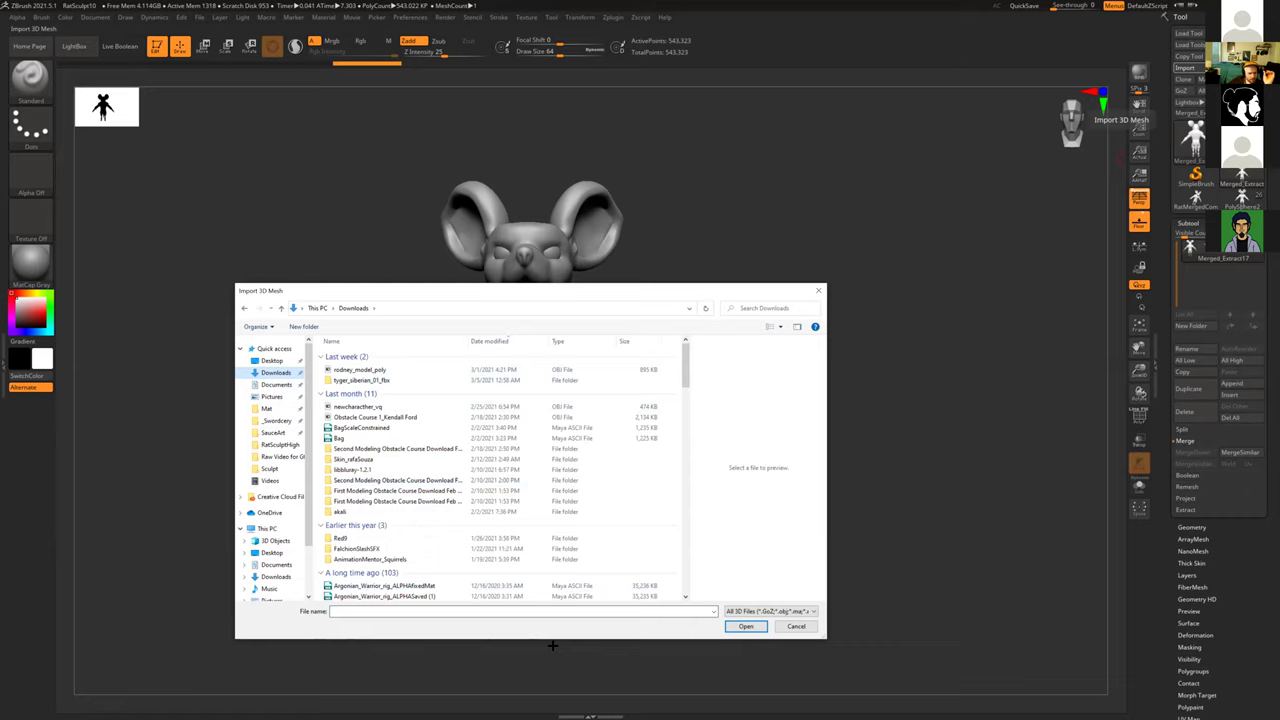
click(787, 629)
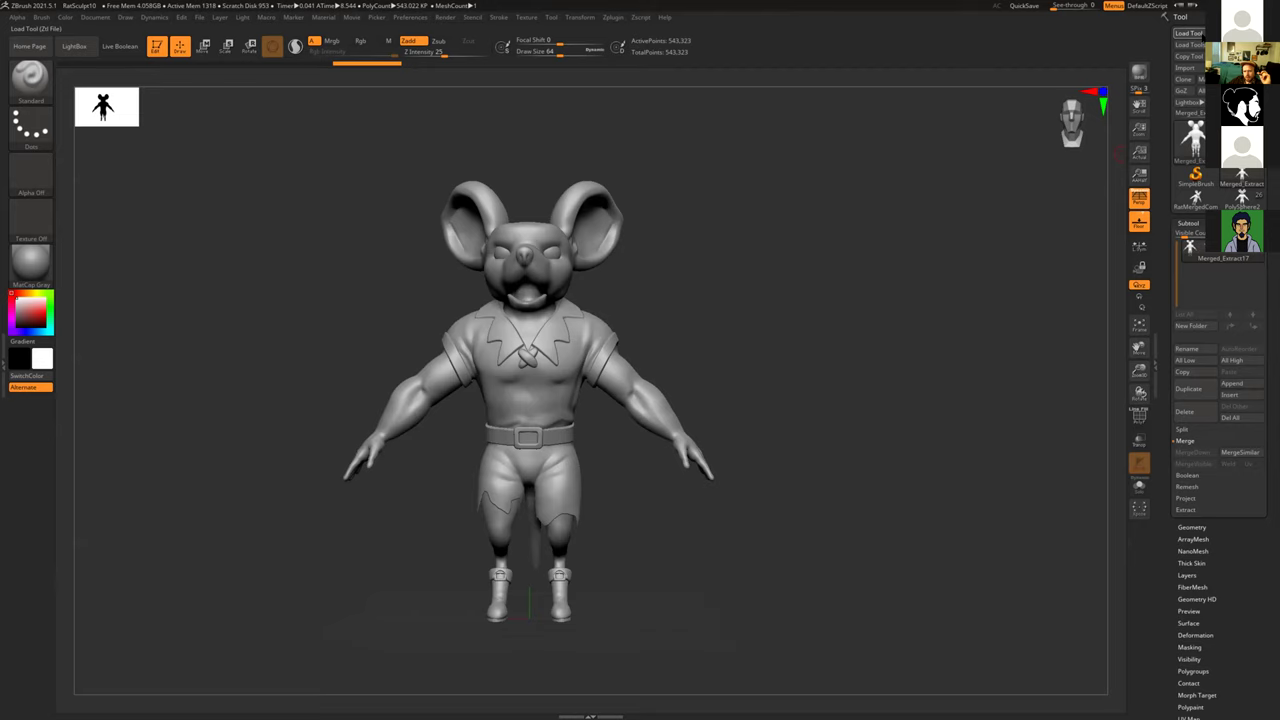
Step: Load the student's PolySphere tool from the Downloads folder and frame the whole figure from the front
click(1200, 34)
scroll(264, 410, up, 2)
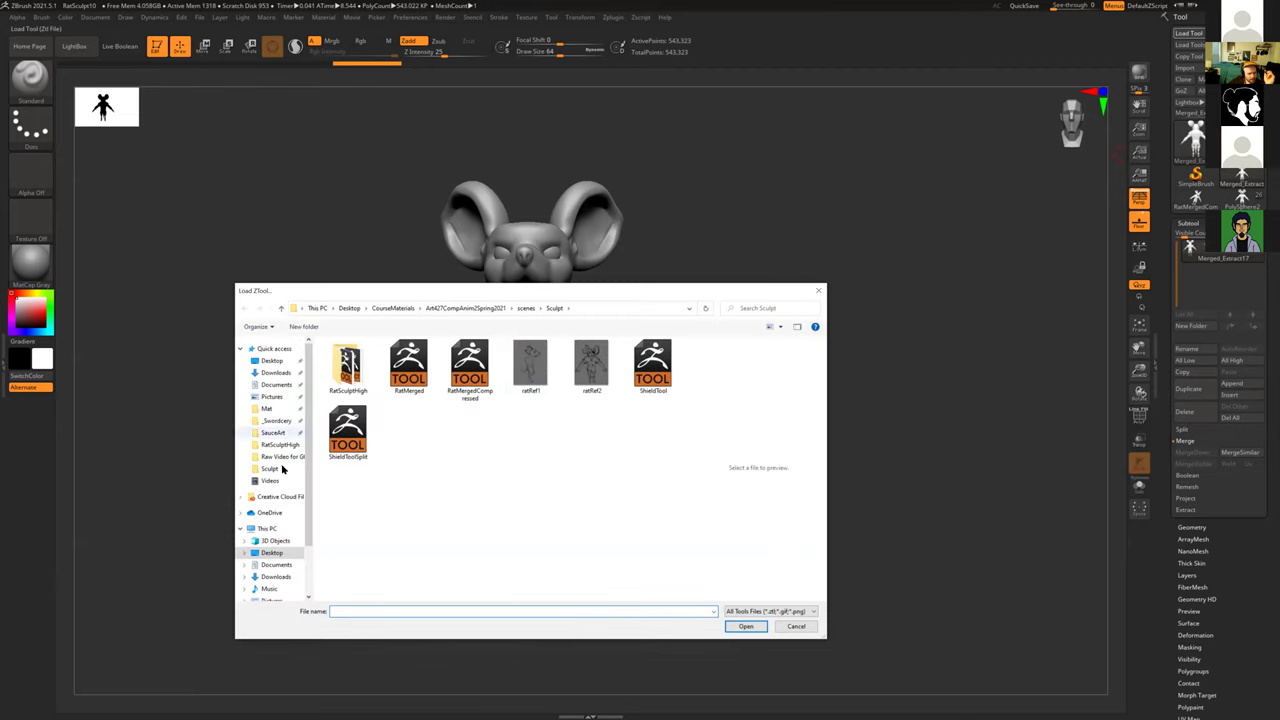
click(275, 372)
click(355, 370)
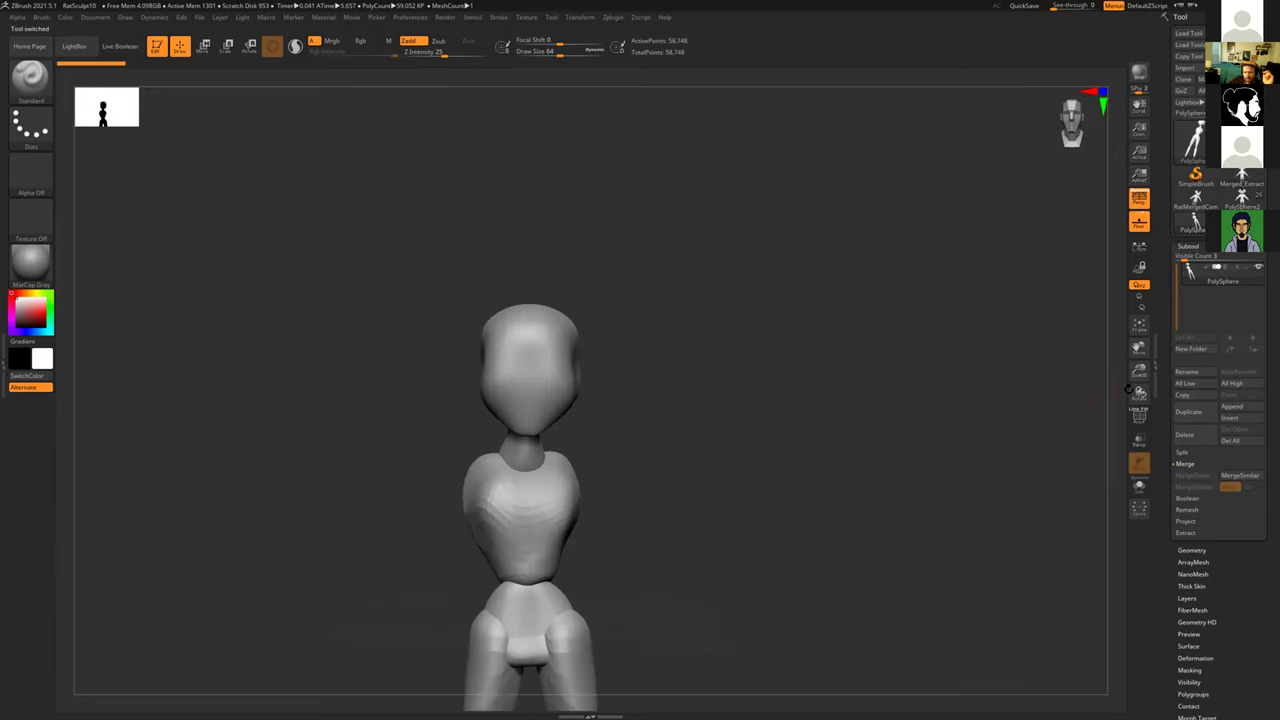
drag(658, 344, 752, 178)
alt+drag(740, 349, 586, 229)
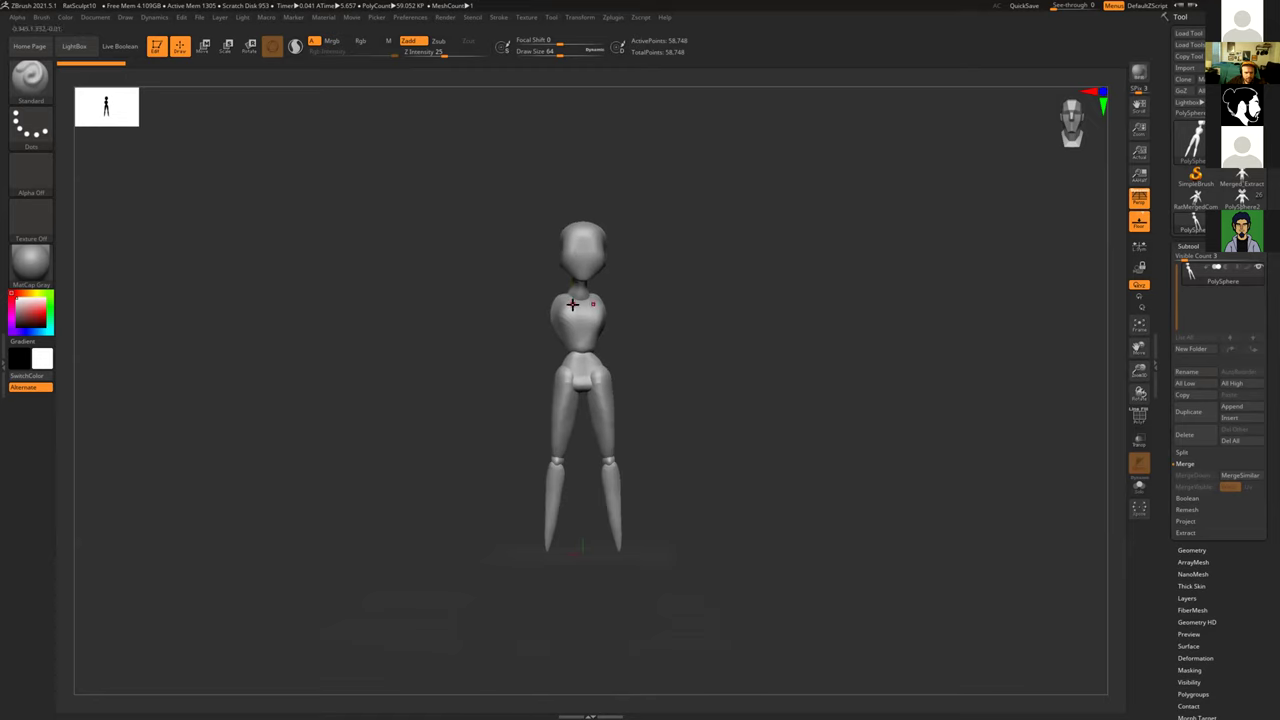
alt+drag(692, 338, 757, 374)
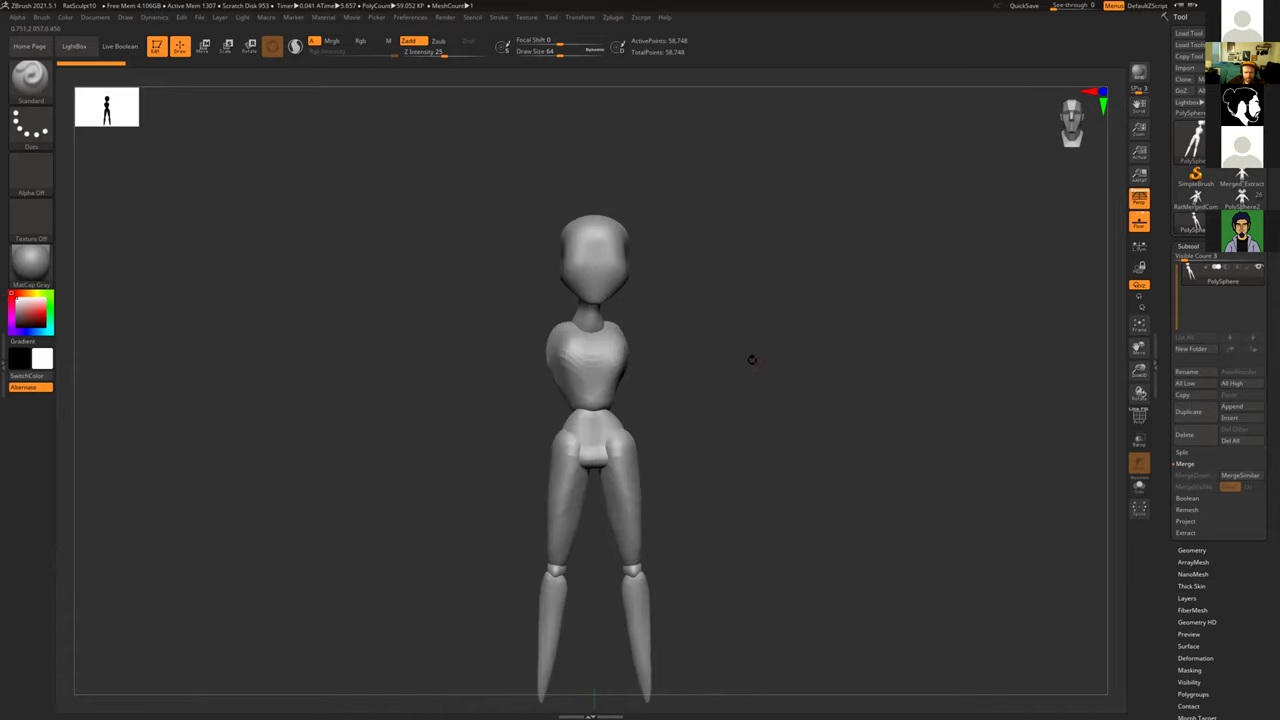
Step: Apply Mirror And Weld to the figure to make it symmetrical
click(1191, 550)
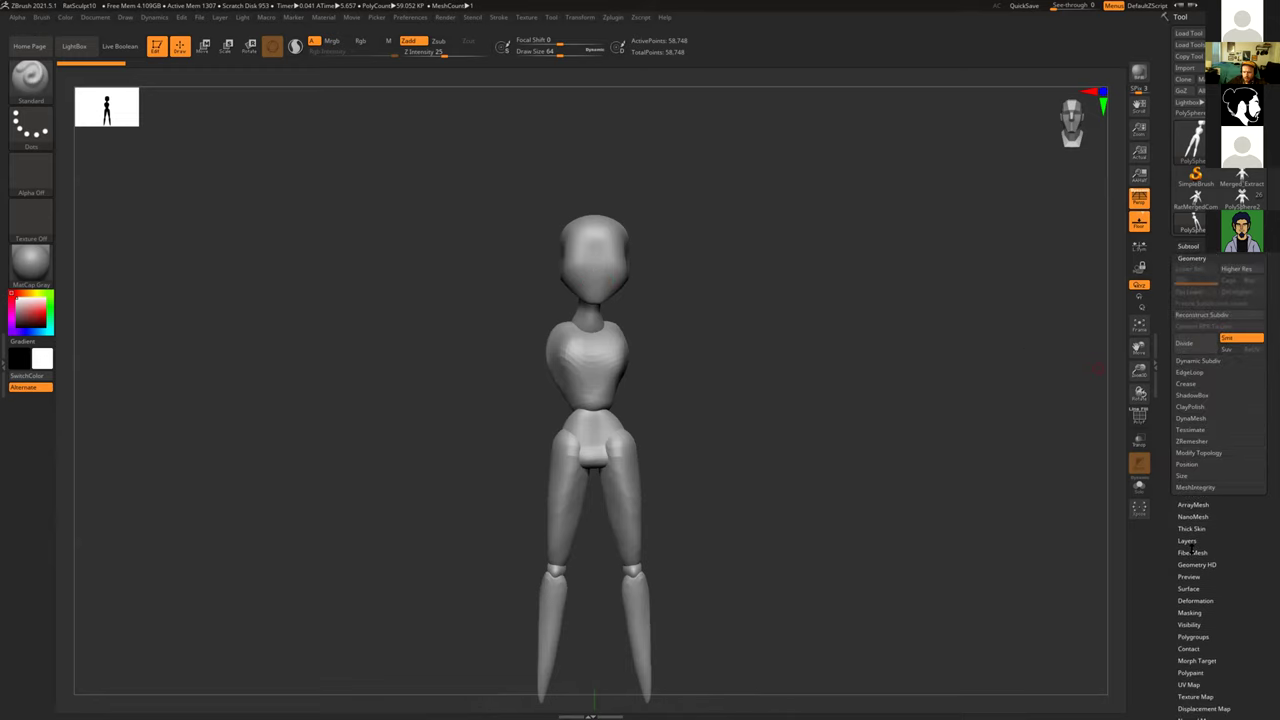
click(1206, 455)
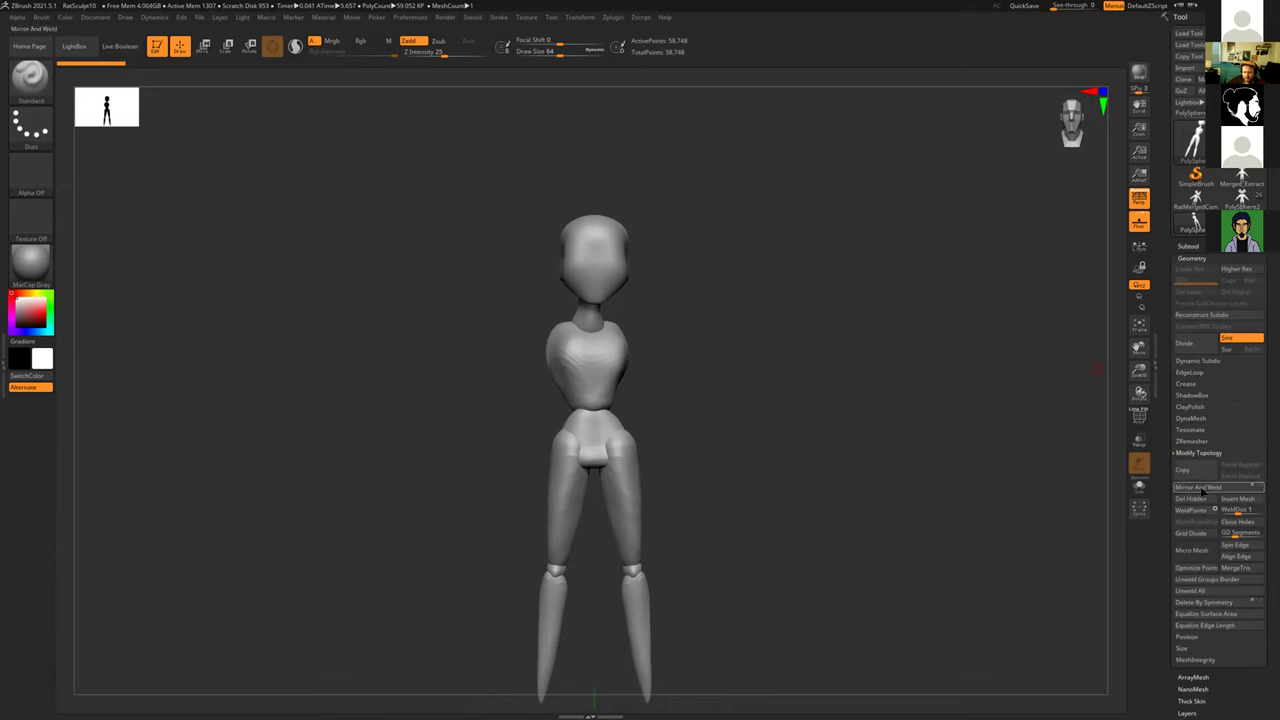
click(1200, 488)
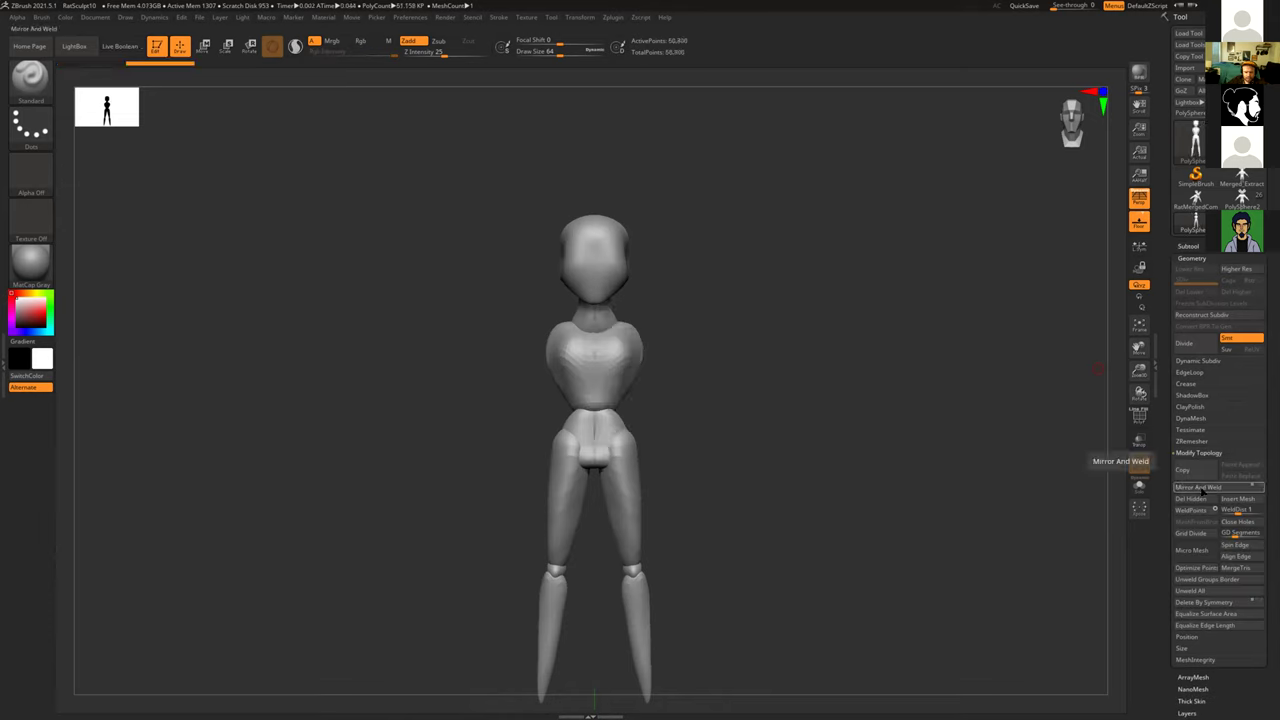
Step: Smooth the seam on the torso's upper back with a draw size of about 138
drag(974, 471, 894, 483)
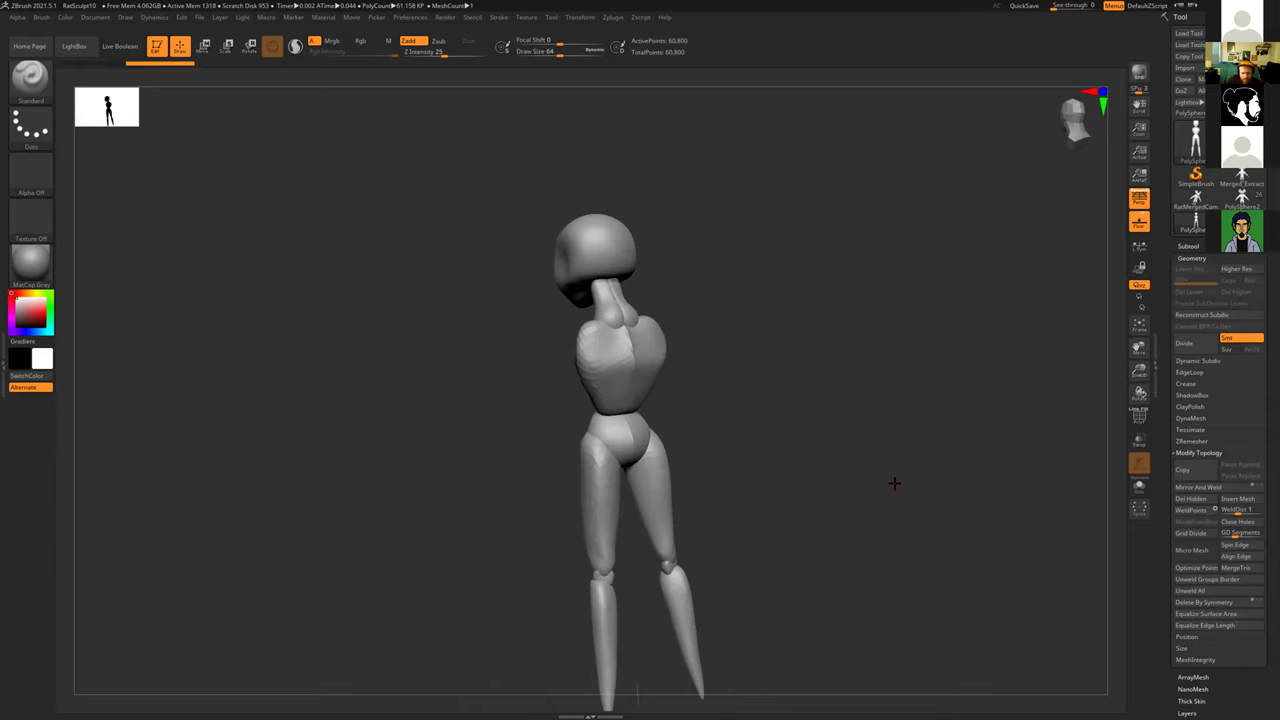
key(s)
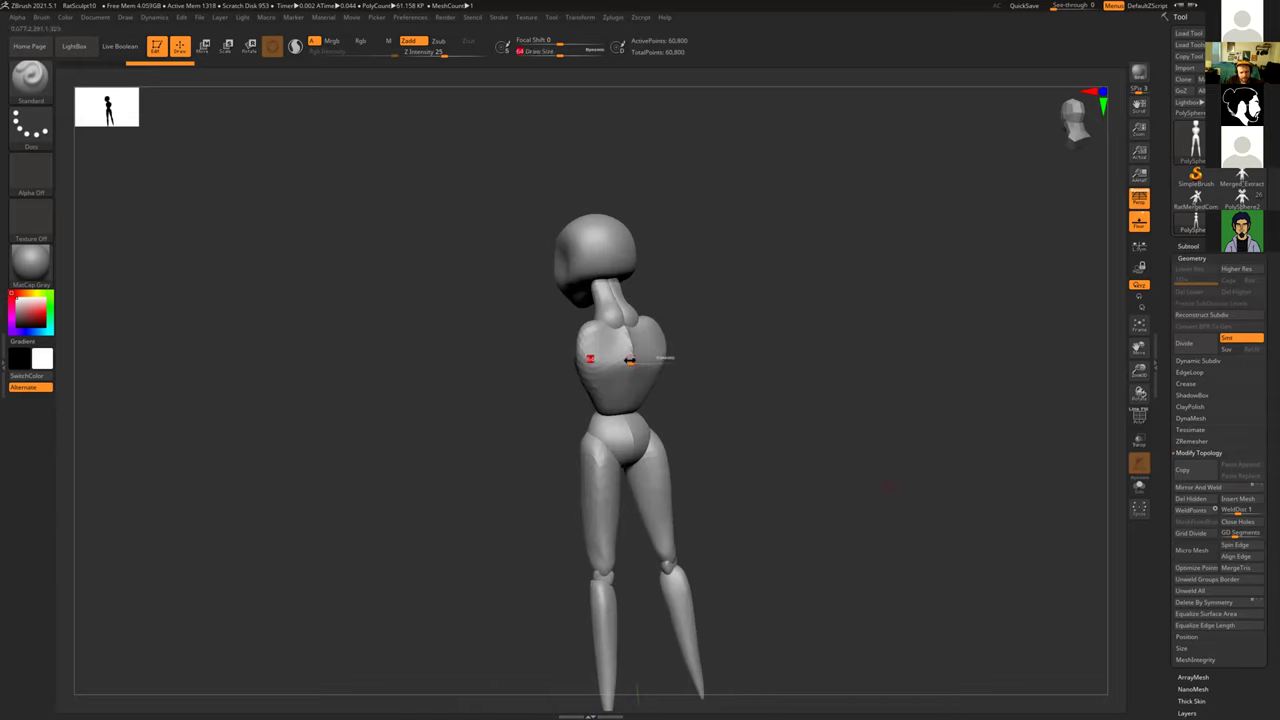
key(shift)
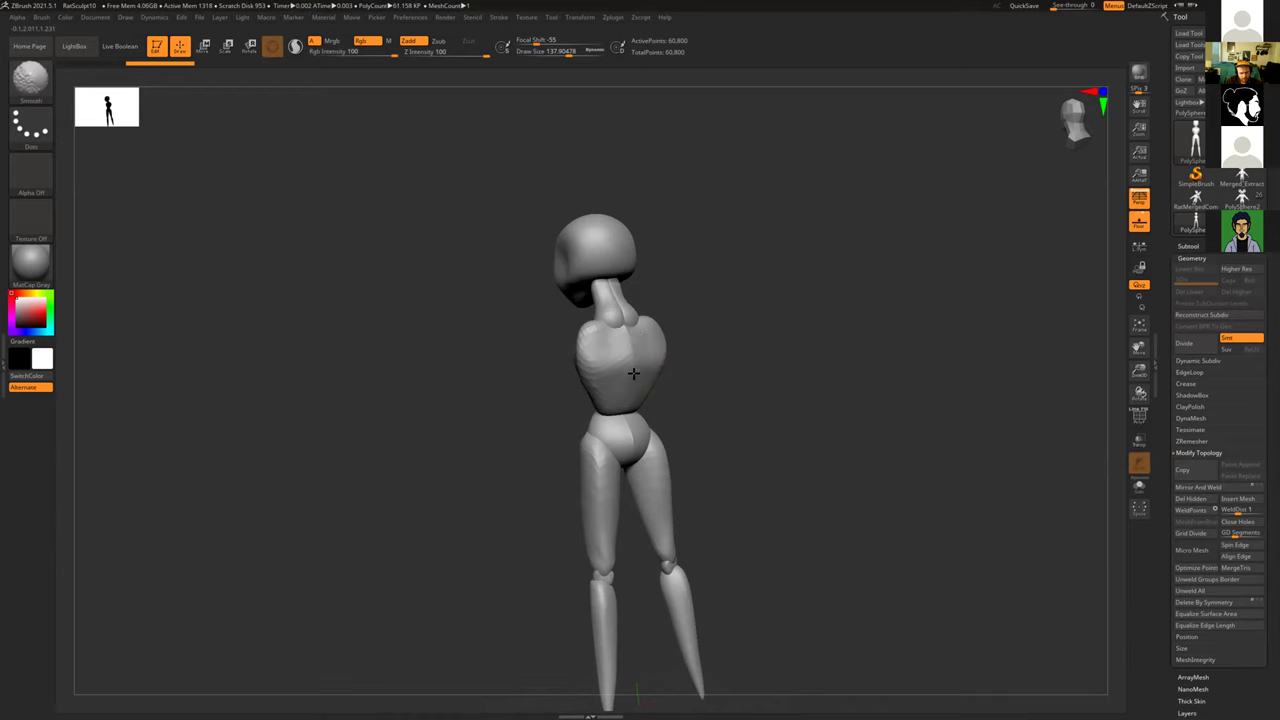
shift+drag(604, 363, 596, 363)
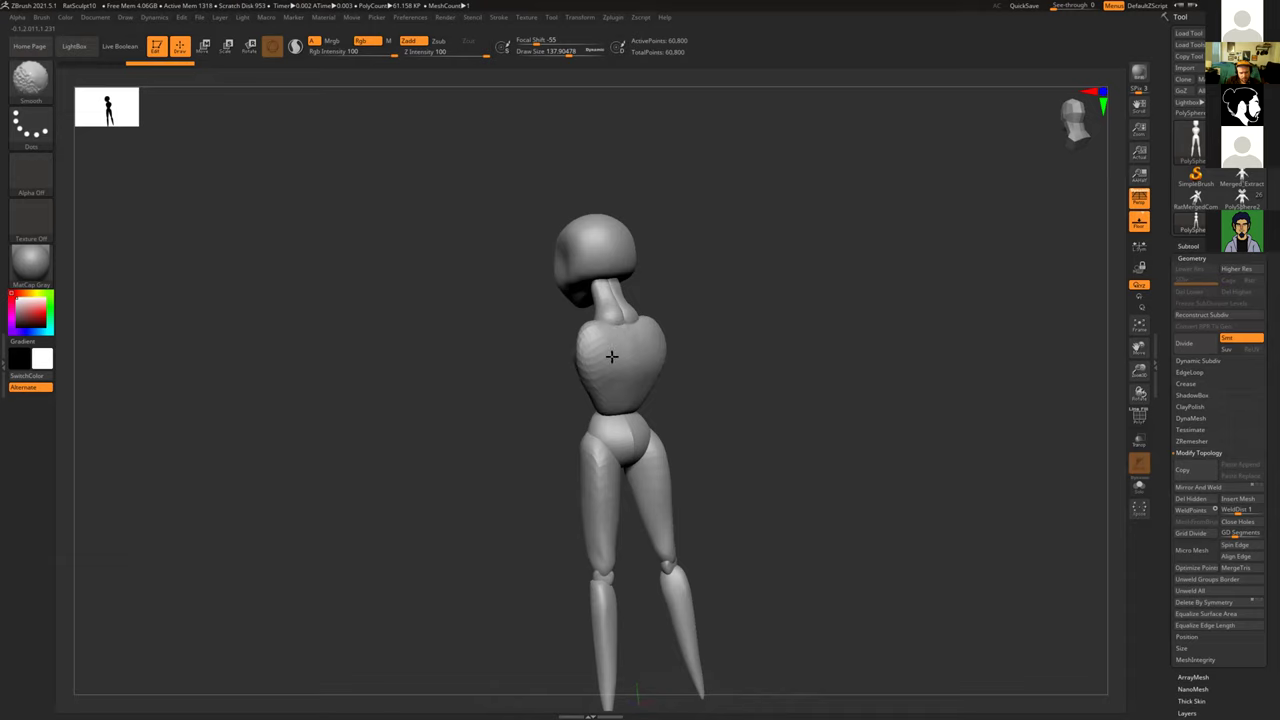
mouse_move(503, 327)
mouse_down()
mouse_move(531, 309)
mouse_move(543, 329)
mouse_move(553, 320)
mouse_up()
key(shift)
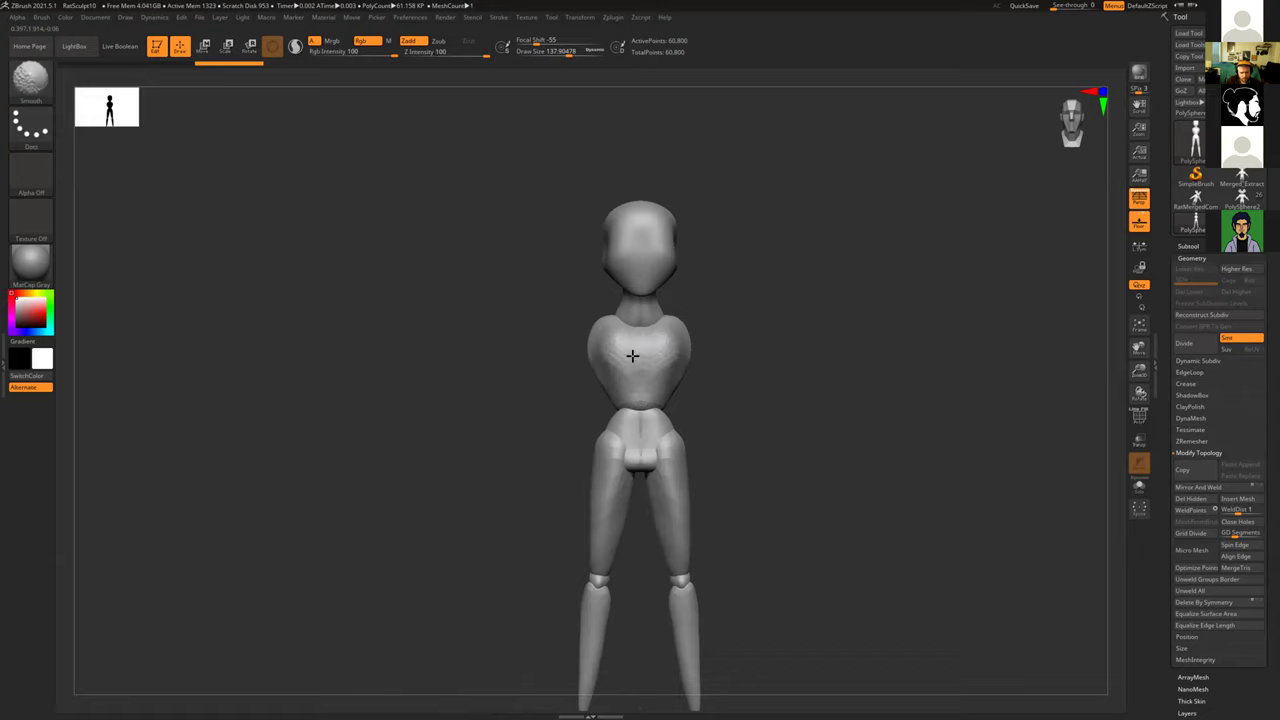
Step: Choose the Move Topological brush and set its draw size to about 312
mouse_move(760, 403)
mouse_down()
mouse_move(711, 409)
mouse_move(640, 380)
mouse_move(664, 344)
mouse_up()
key(b)
key(m)
key(t)
key(s)
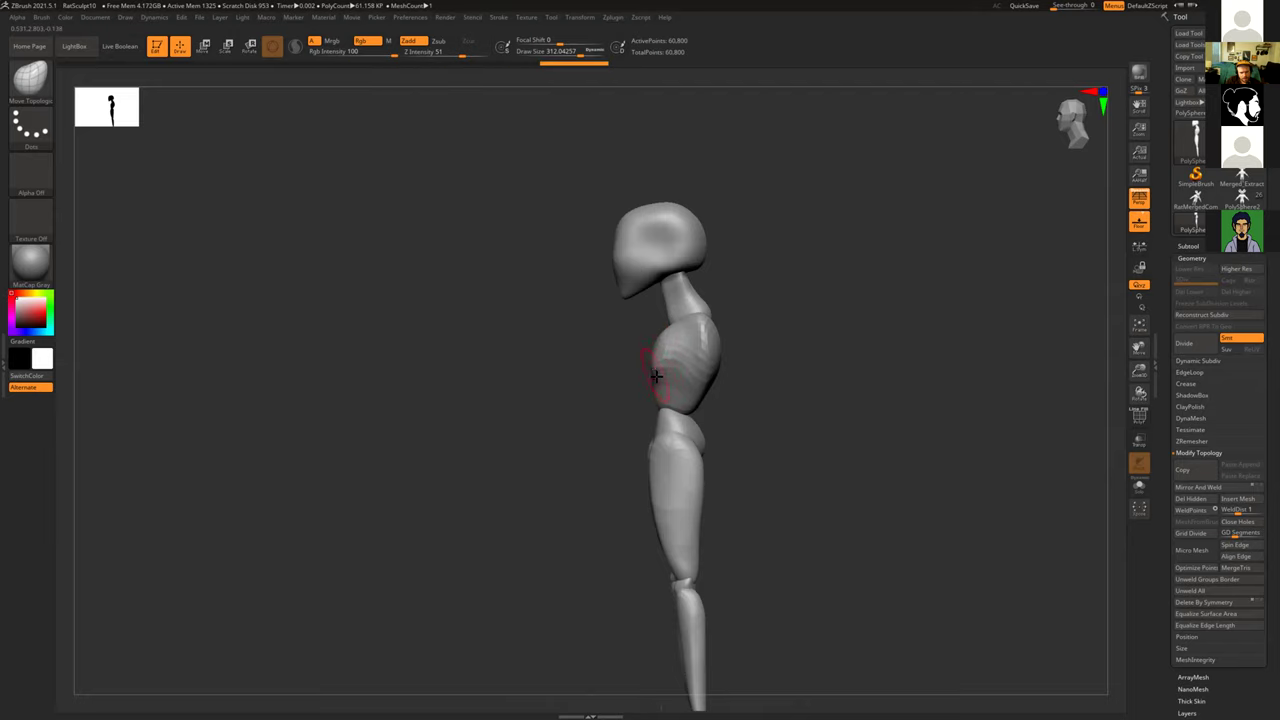
Step: Smooth the pelvis and upper legs from the front, back and side
drag(605, 425, 686, 467)
mouse_move(746, 351)
alt+mouse_down()
mouse_move(795, 383)
mouse_move(830, 430)
alt+mouse_up()
shift+drag(594, 405, 596, 453)
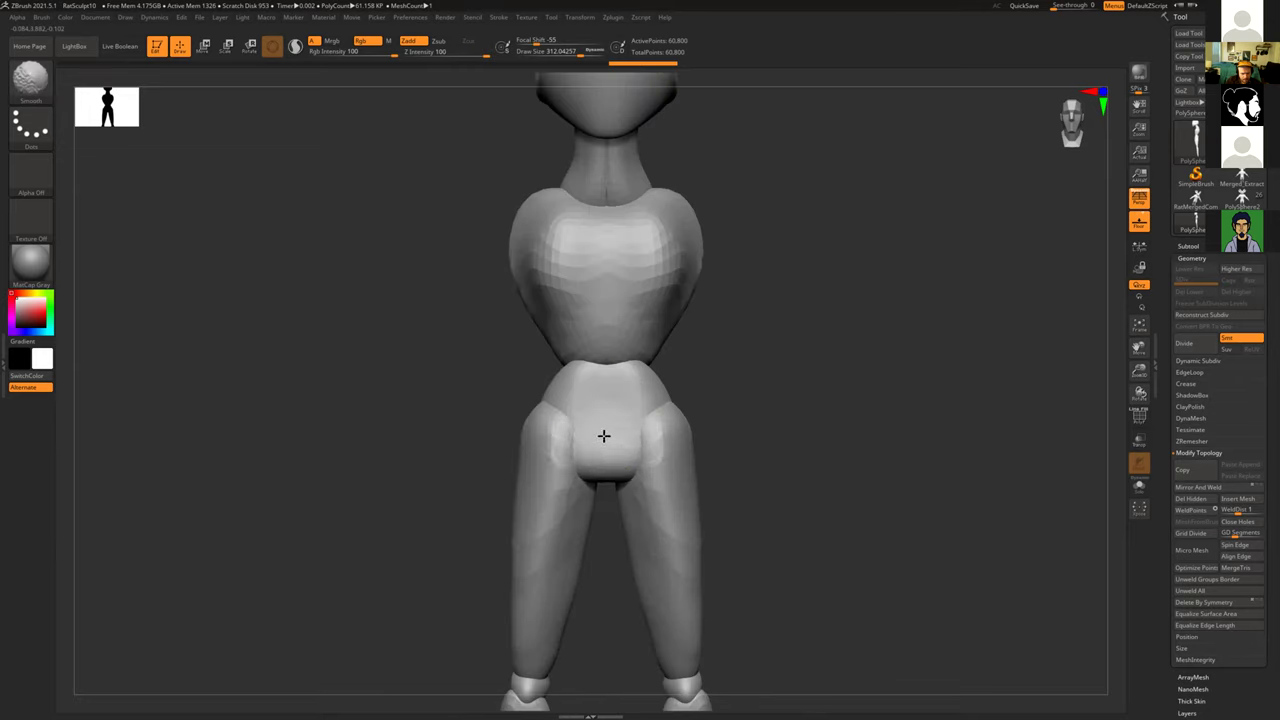
mouse_move(774, 449)
mouse_down()
mouse_move(726, 449)
mouse_move(637, 417)
mouse_up()
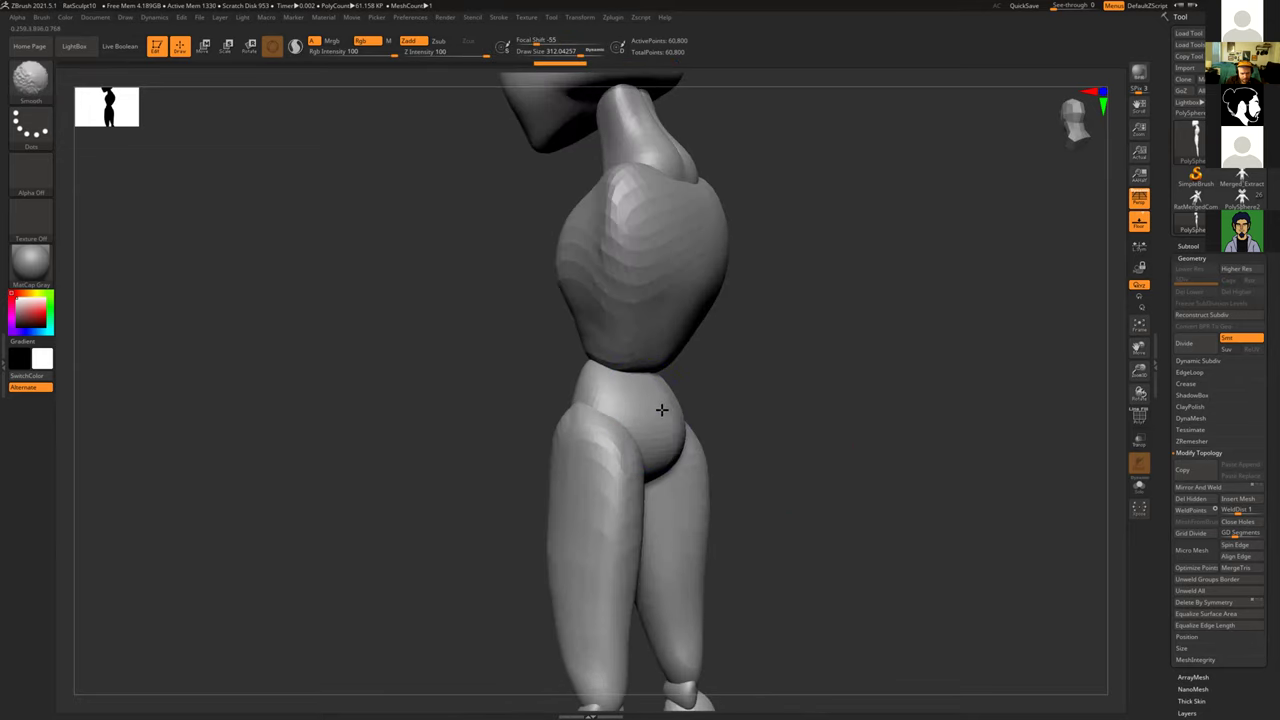
drag(786, 434, 433, 373)
mouse_move(546, 420)
mouse_down()
mouse_move(600, 425)
mouse_move(537, 434)
mouse_move(623, 423)
mouse_move(614, 449)
mouse_up()
shift+drag(771, 577, 641, 567)
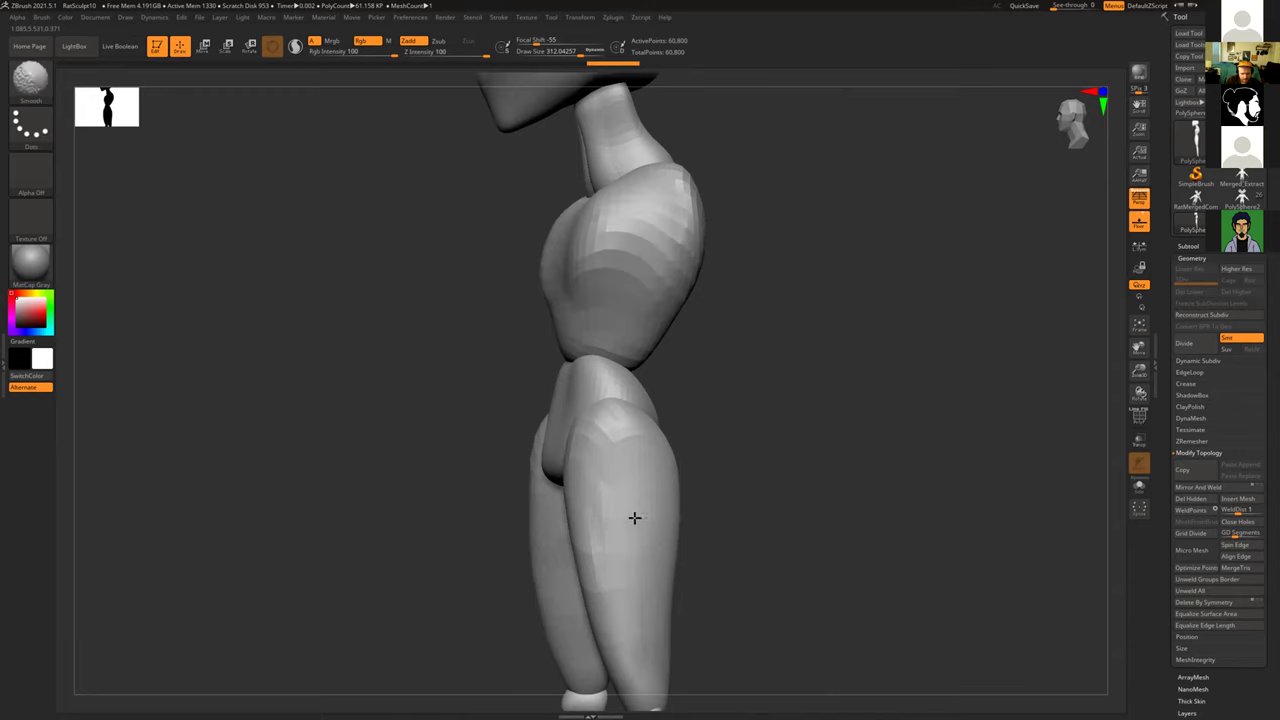
mouse_move(766, 534)
mouse_down()
mouse_move(791, 541)
mouse_move(729, 400)
mouse_up()
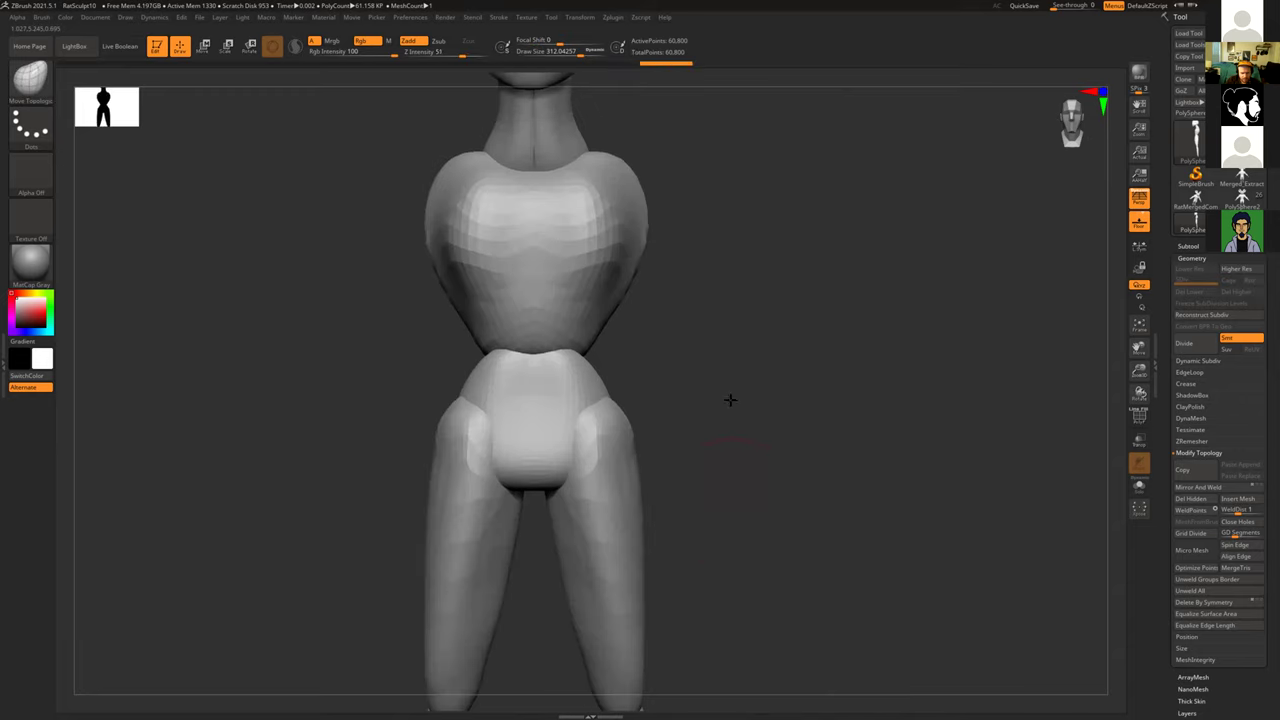
alt+drag(729, 500, 726, 397)
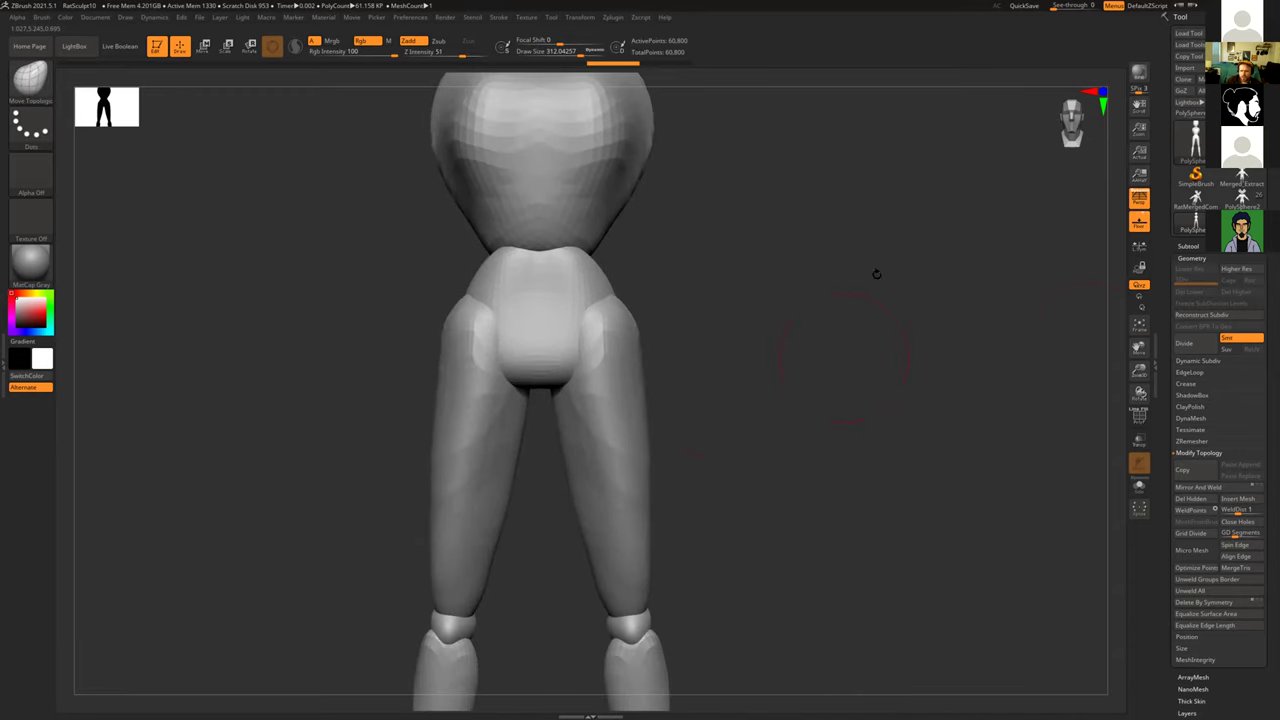
Step: Split the figure into separate subtools with Split To Similar Parts
click(1192, 246)
alt+drag(807, 297, 766, 295)
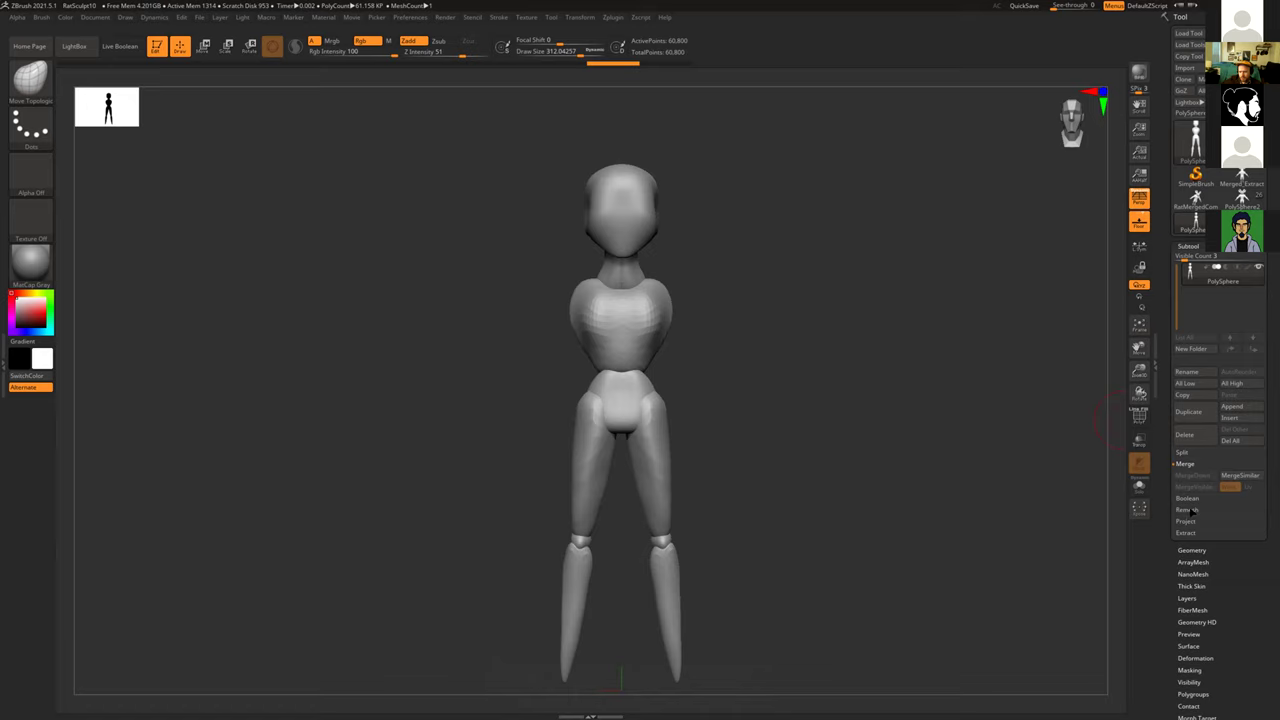
click(1185, 455)
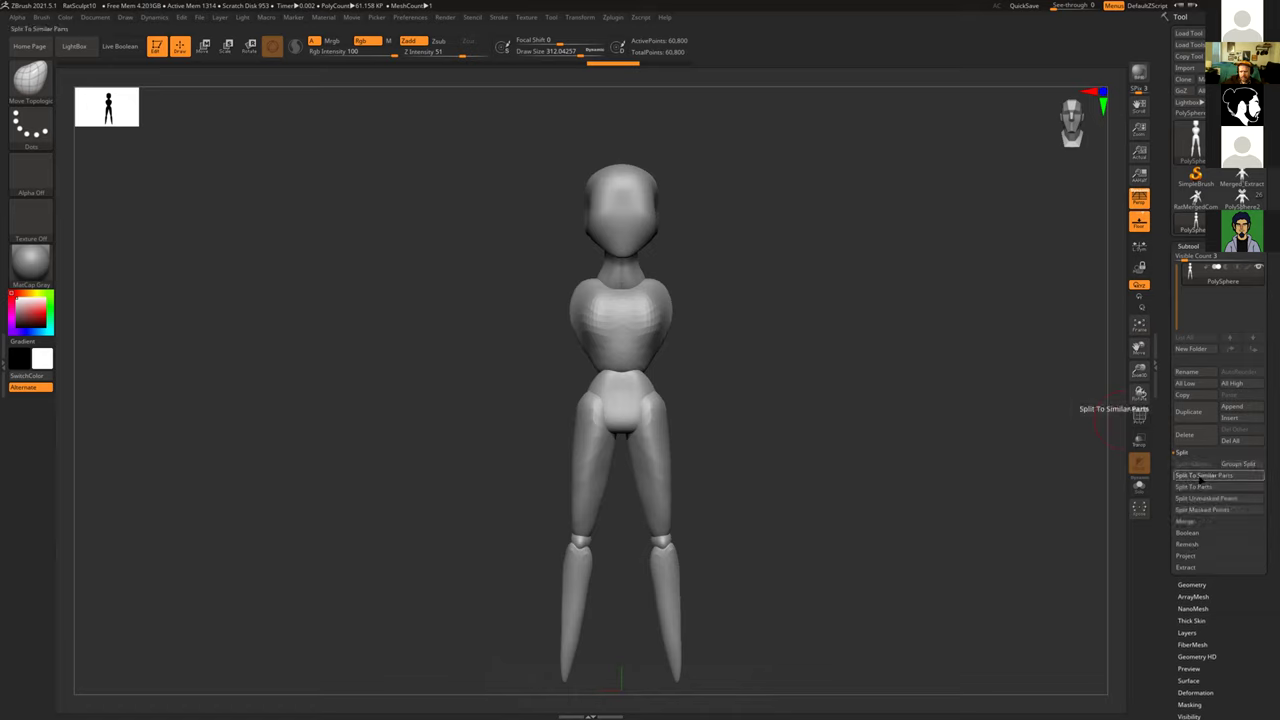
click(1198, 476)
click(1102, 498)
Step: Make the legs subtool active from the subtool list, followed by PolySphere1
drag(1177, 269, 1177, 306)
click(1191, 297)
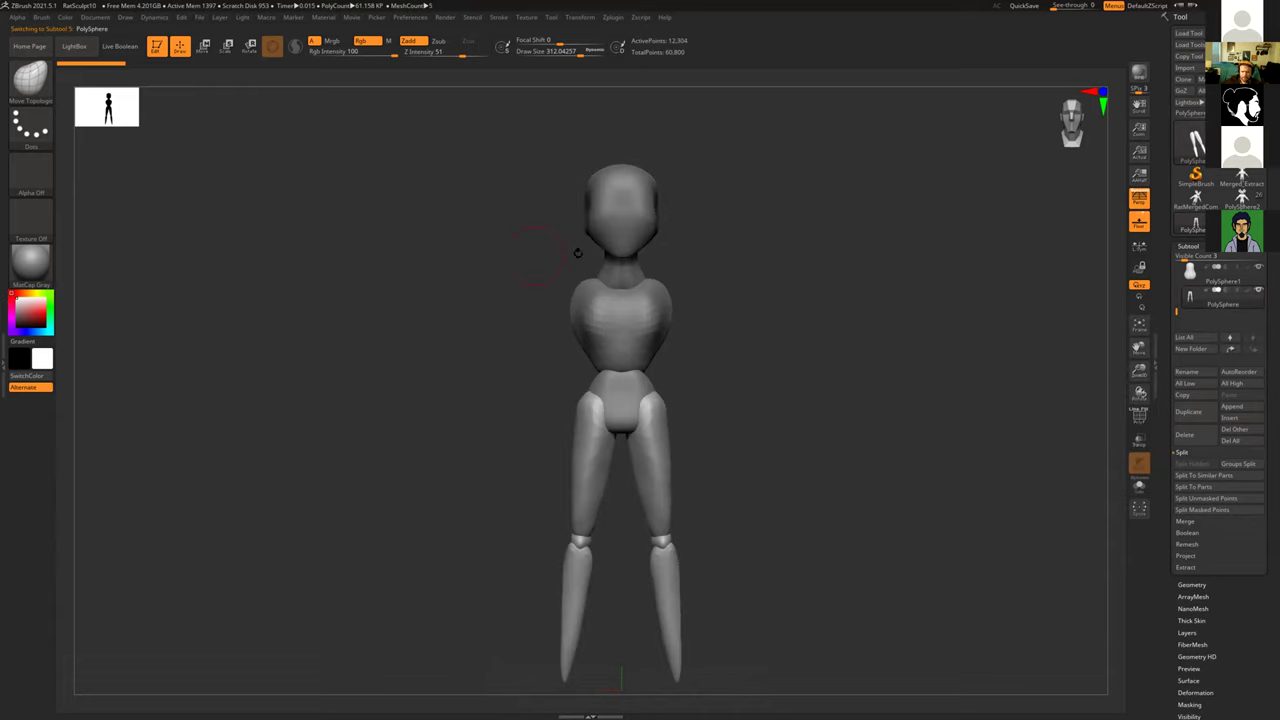
click(1200, 276)
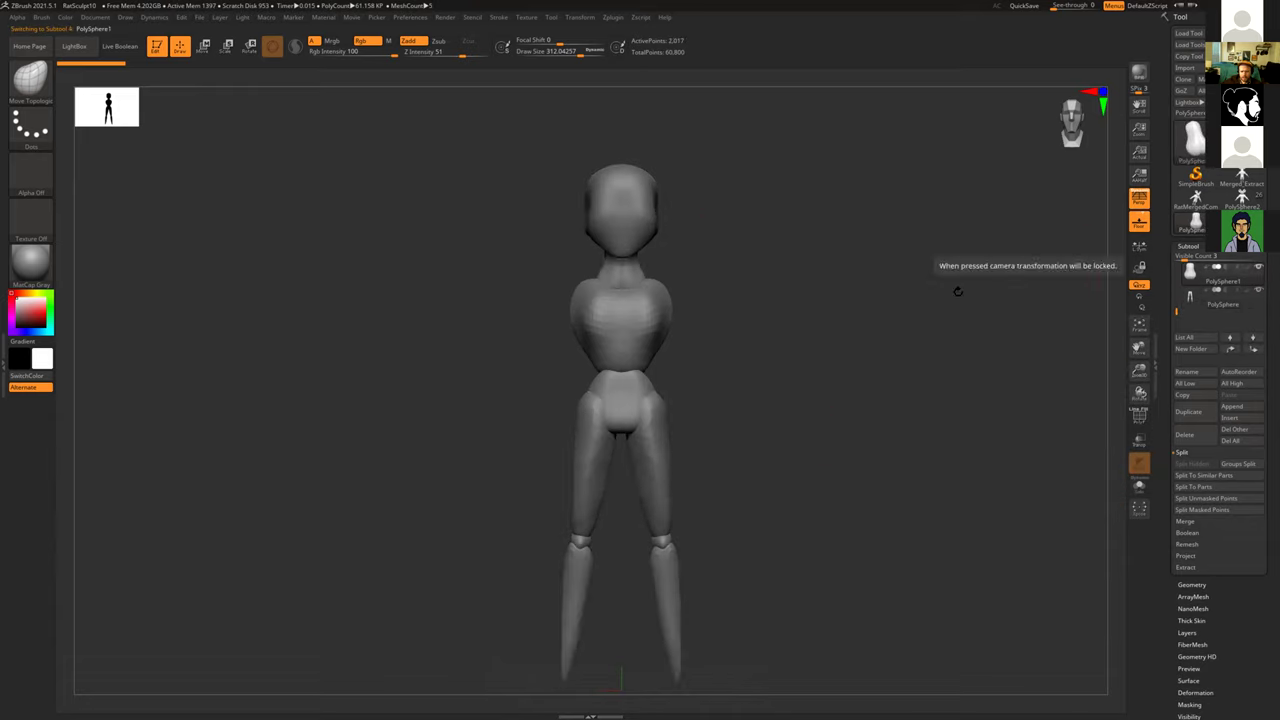
drag(663, 262, 723, 254)
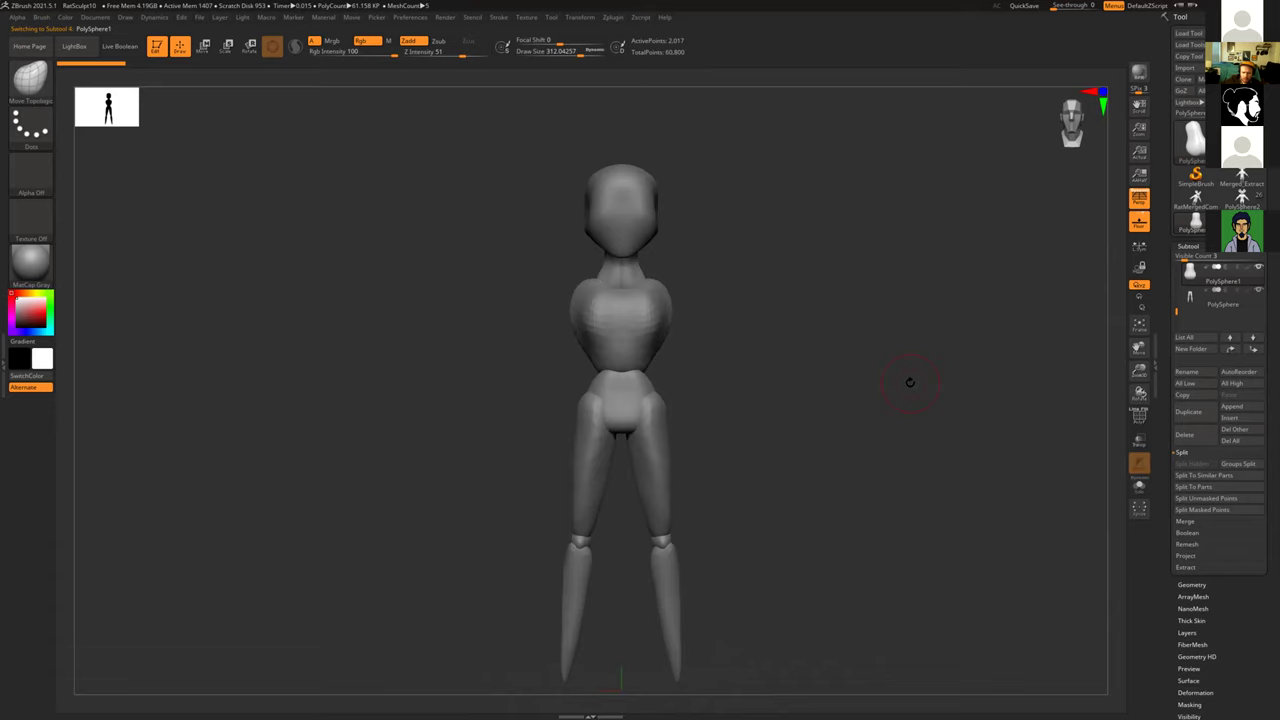
drag(763, 449, 632, 427)
Step: Switch the active subtool between the legs and the pelvis directly on the figure, ending with the legs
alt+click(637, 500)
shift+drag(754, 517, 783, 508)
alt+drag(763, 460, 782, 394)
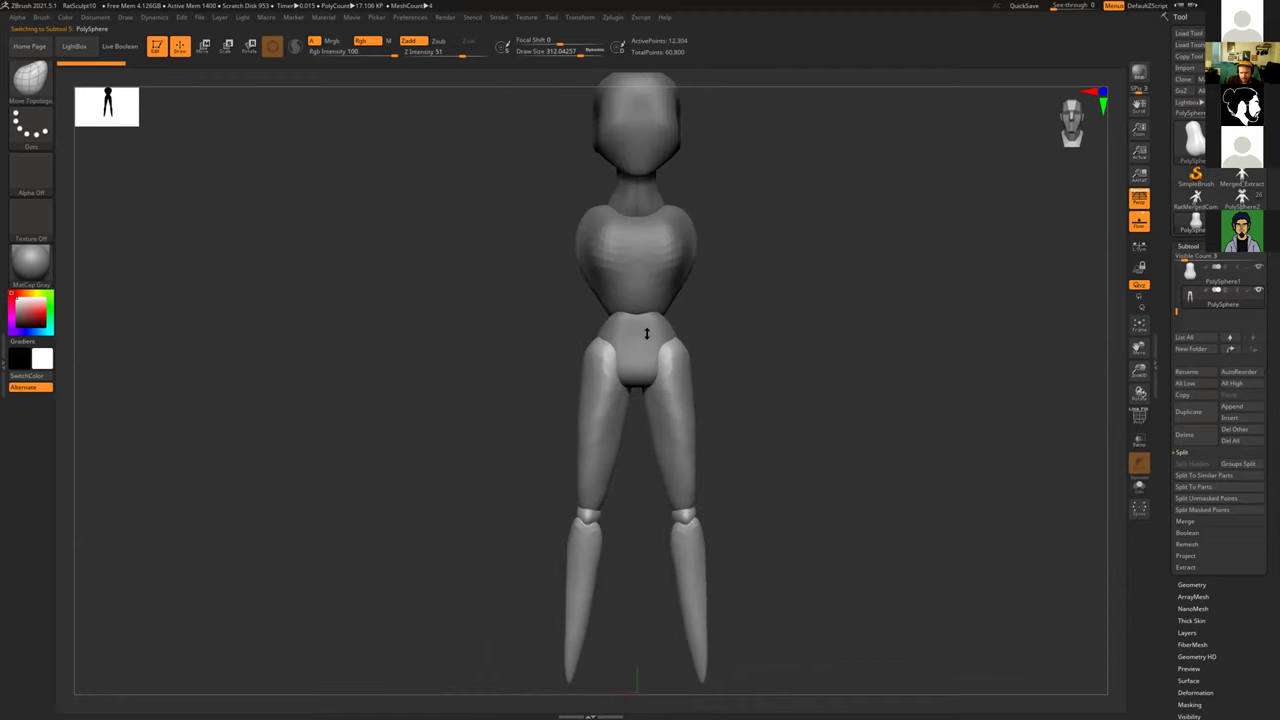
alt+click(646, 334)
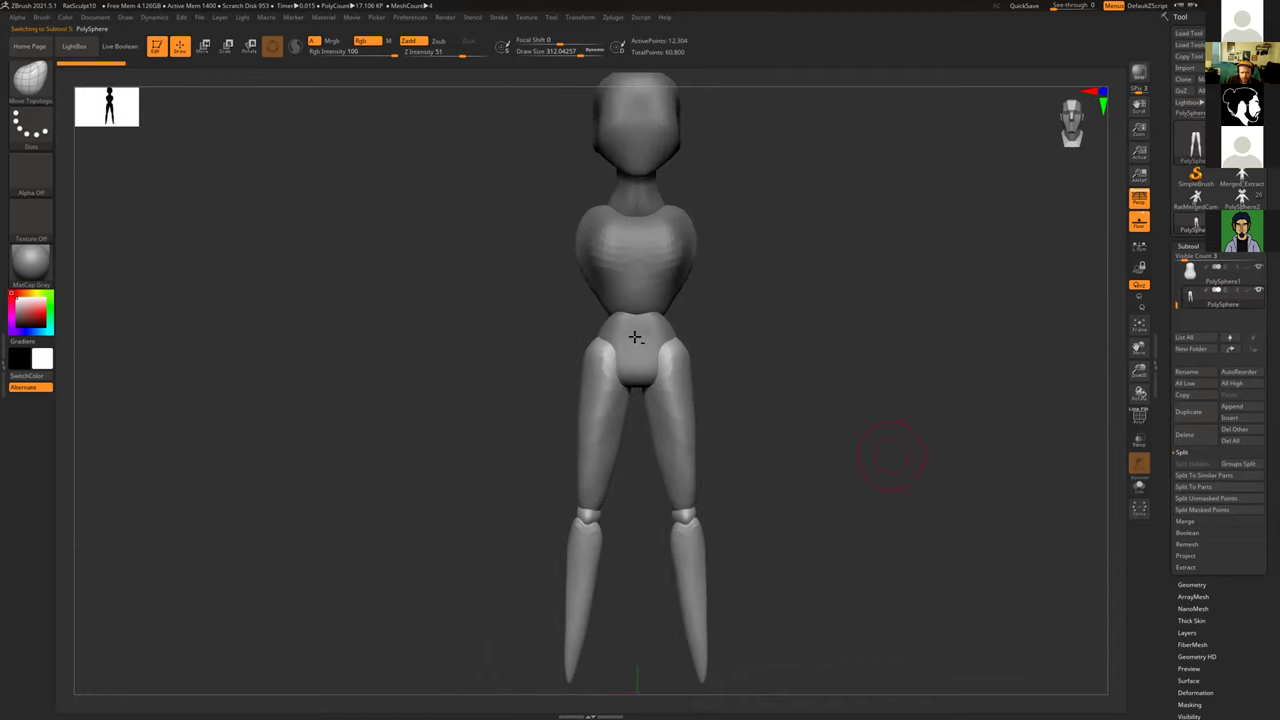
drag(891, 456, 872, 456)
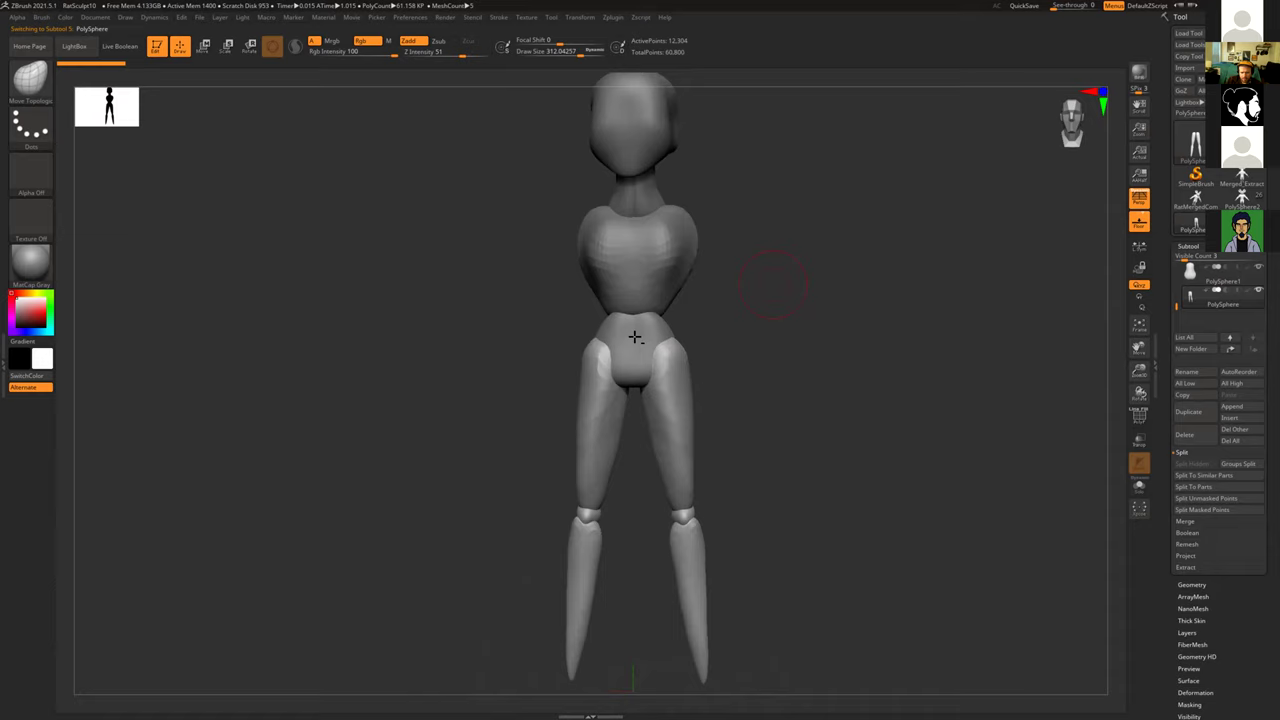
alt+click(628, 346)
drag(731, 311, 726, 398)
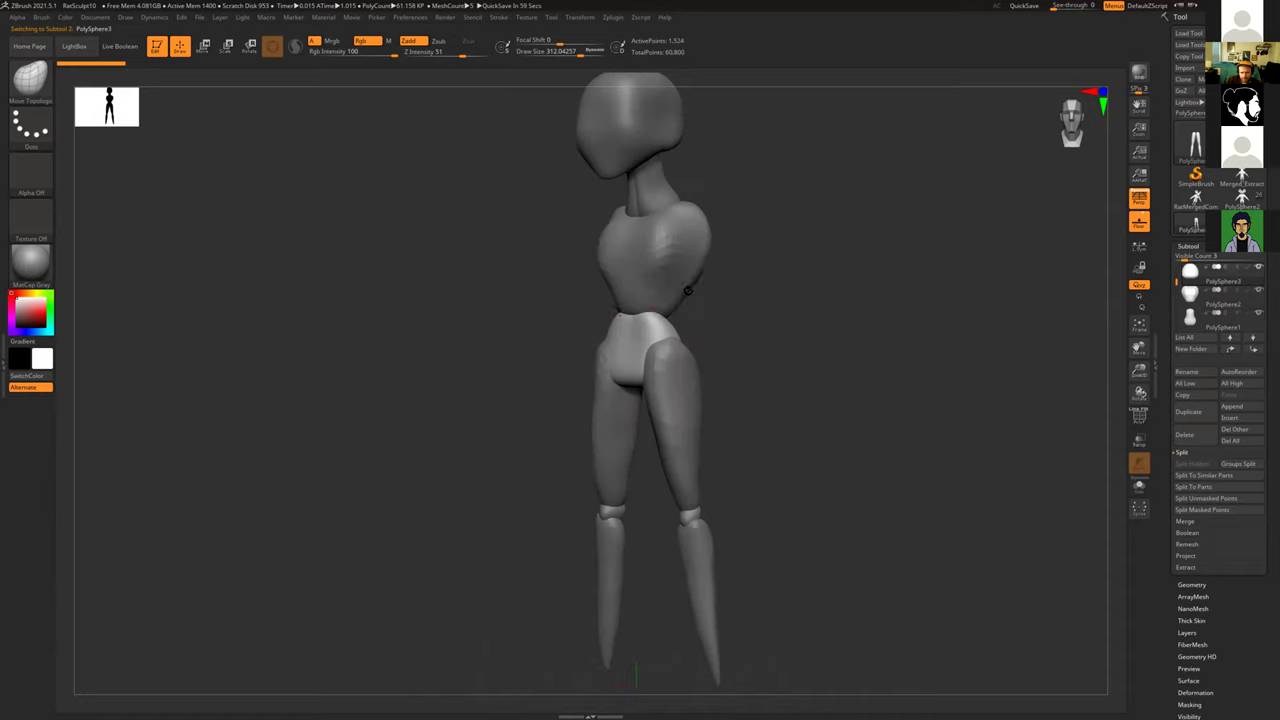
alt+click(700, 409)
alt+click(631, 414)
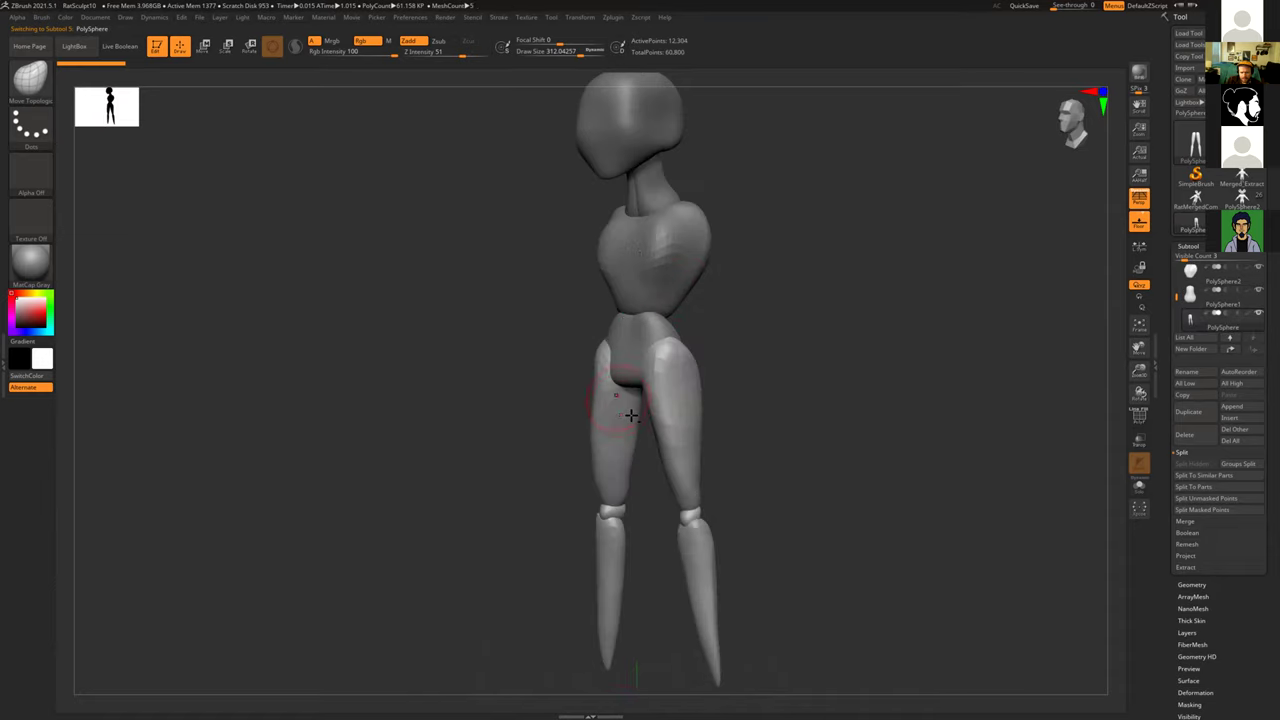
Step: Set the legs' ZRemesher options to Same with Adapt turned off
shift+drag(974, 469, 1149, 575)
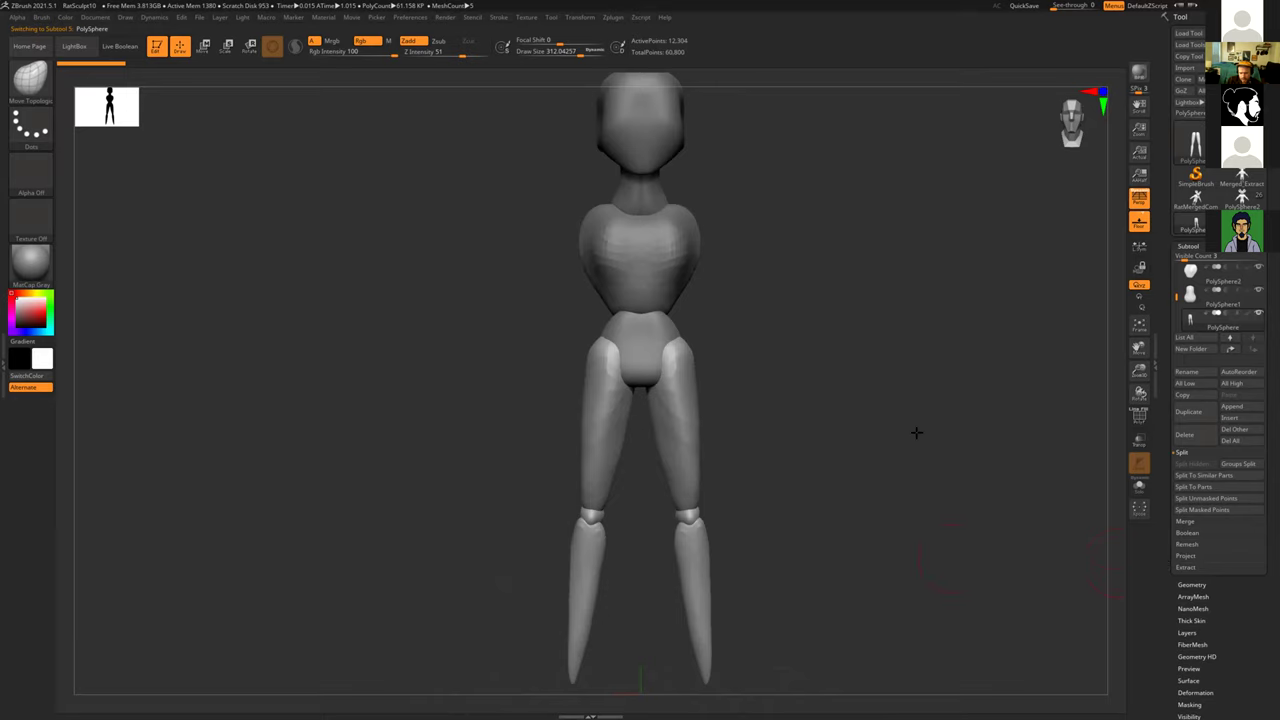
alt+drag(916, 432, 889, 315)
click(1191, 584)
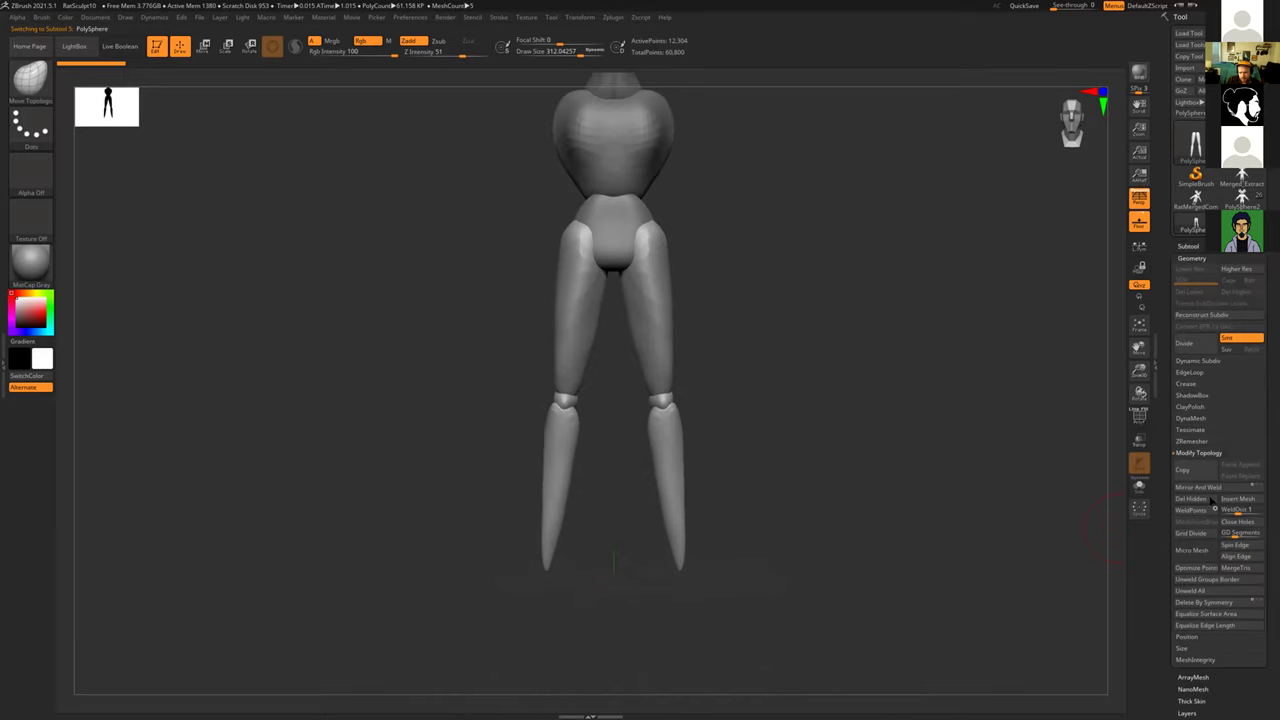
click(1184, 442)
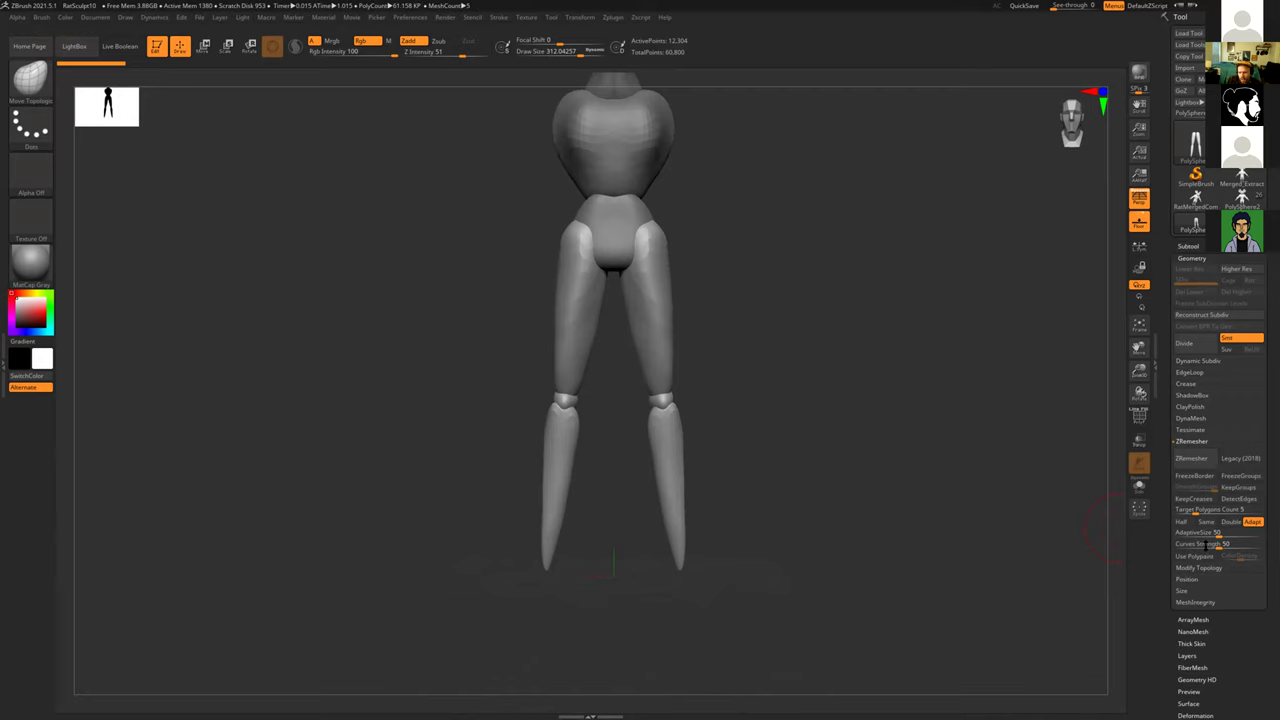
click(1207, 523)
click(1252, 522)
Step: Display the polyframe on the legs and remesh them with ZRemesher at the Same setting
alt+drag(755, 333, 850, 332)
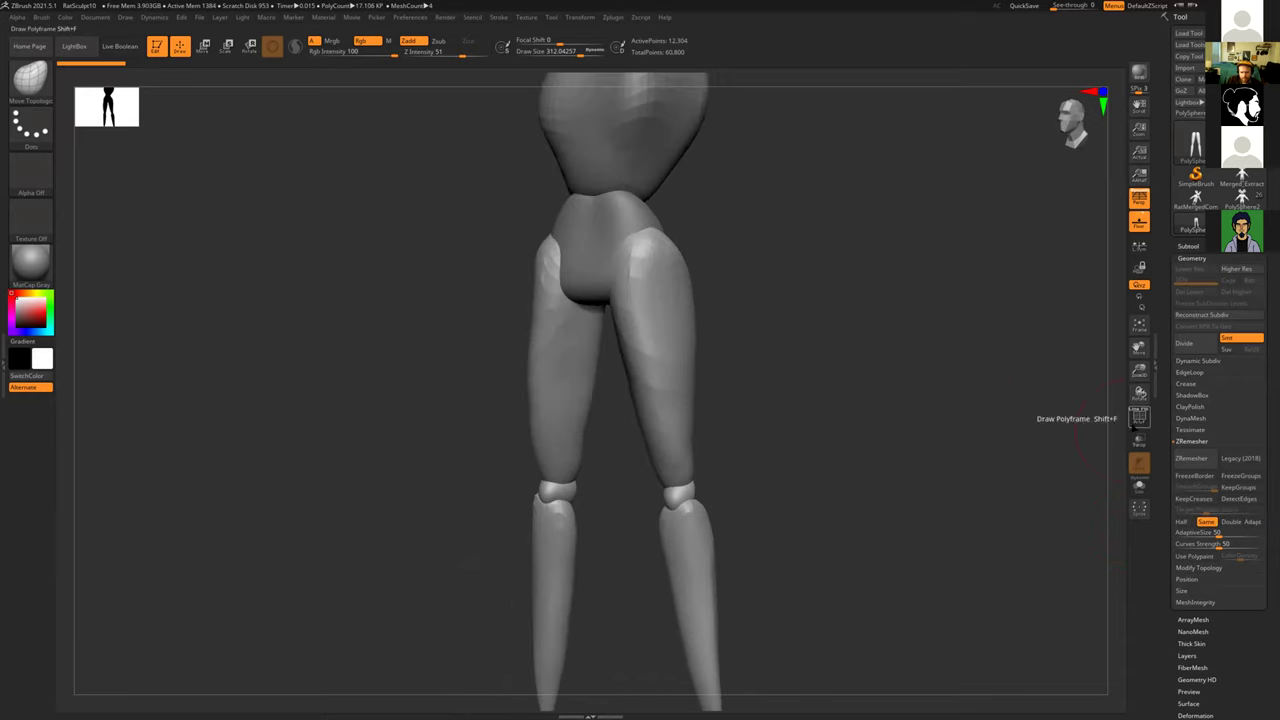
click(1138, 418)
mouse_move(854, 409)
mouse_down()
mouse_move(843, 420)
mouse_move(857, 428)
mouse_move(851, 320)
mouse_move(831, 343)
mouse_move(869, 343)
mouse_move(662, 268)
mouse_up()
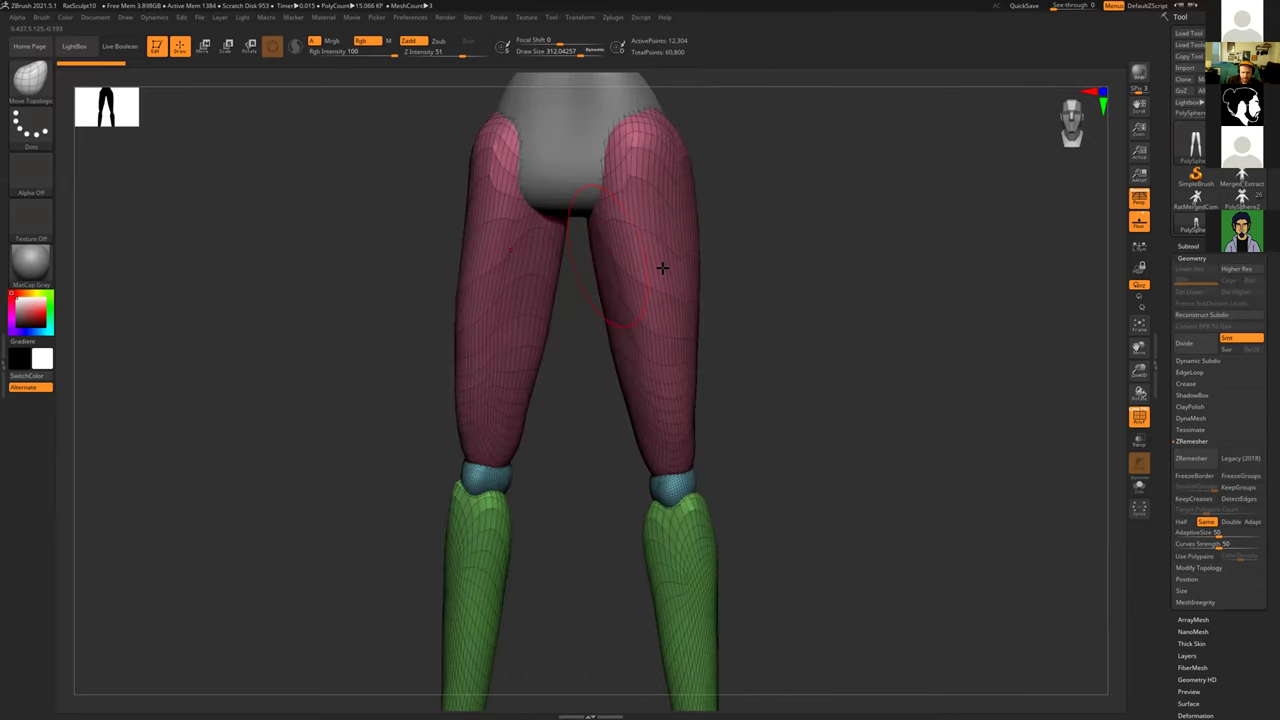
drag(861, 453, 873, 455)
drag(1001, 510, 1063, 585)
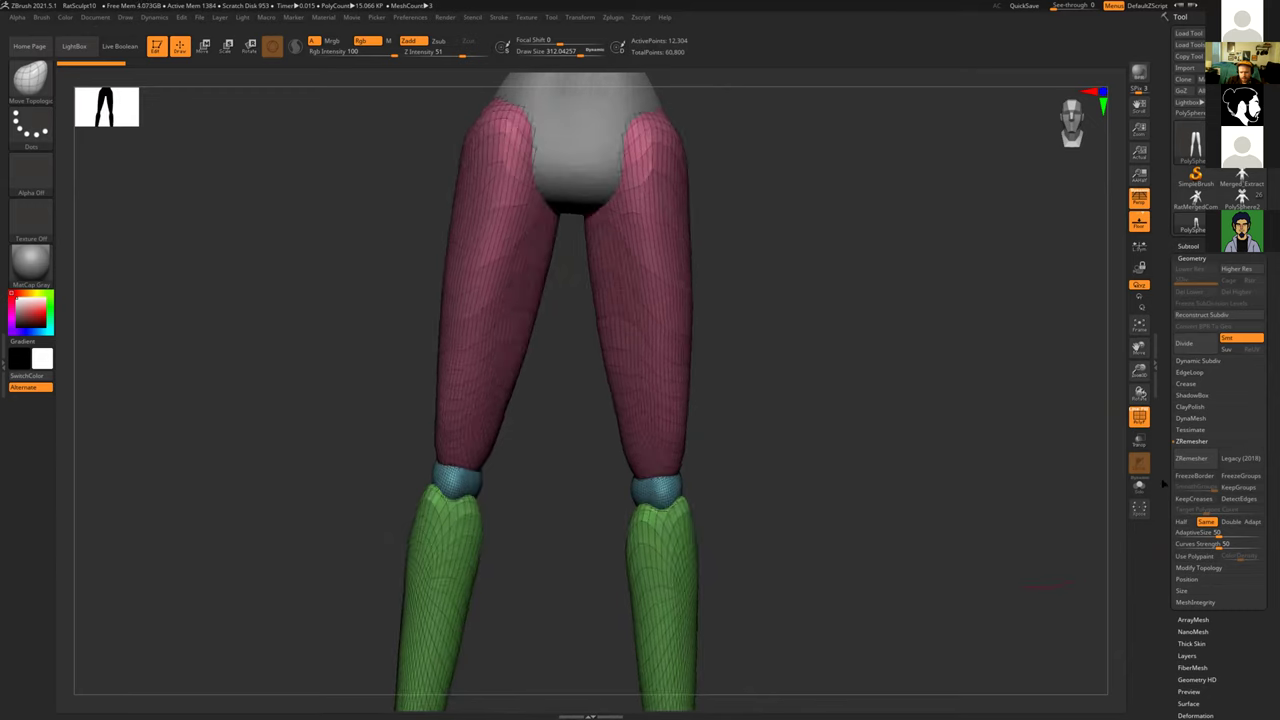
click(1184, 459)
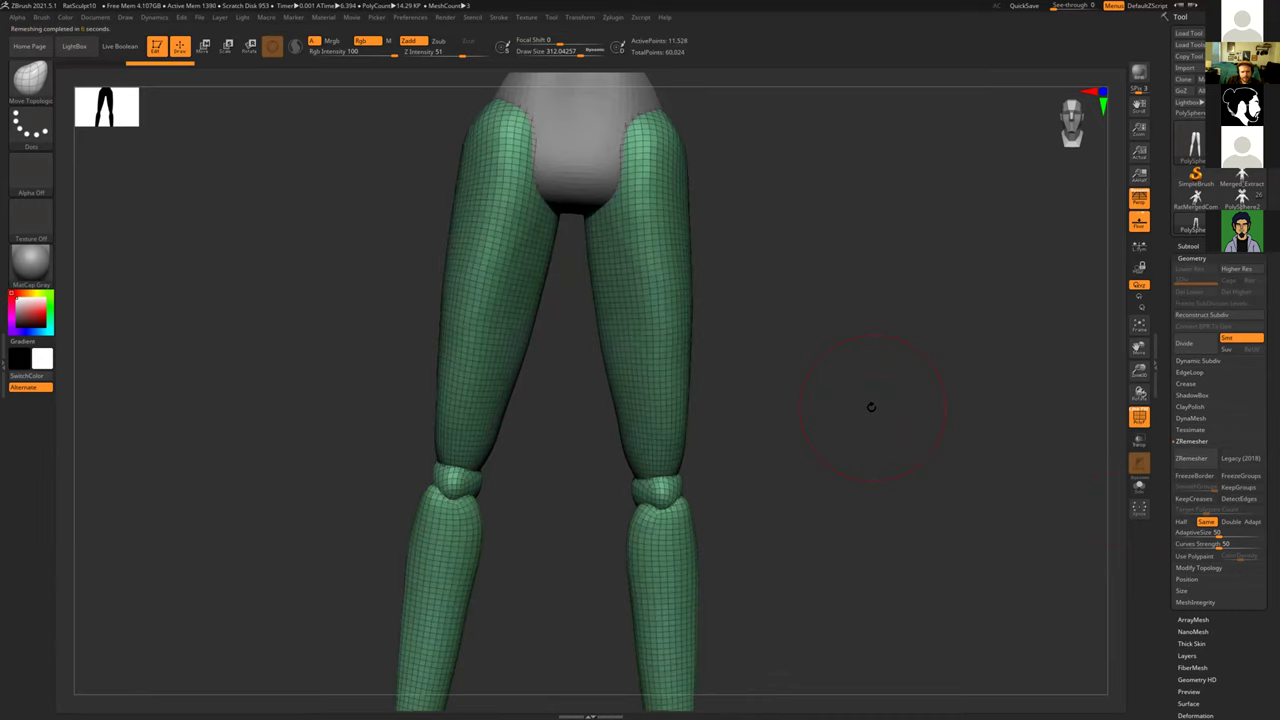
Step: Set the draw size to about 464 and smooth the thighs and knee joints from the side and front
drag(849, 404, 720, 430)
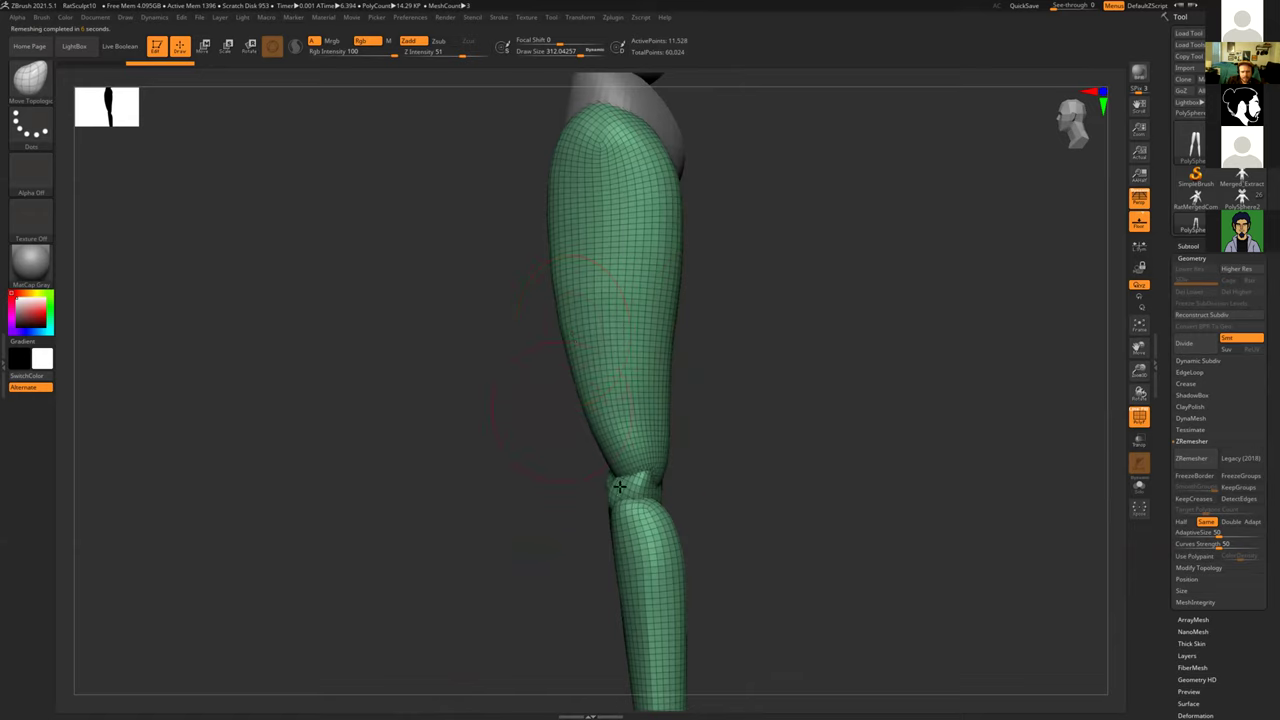
key(s)
drag(628, 366, 636, 366)
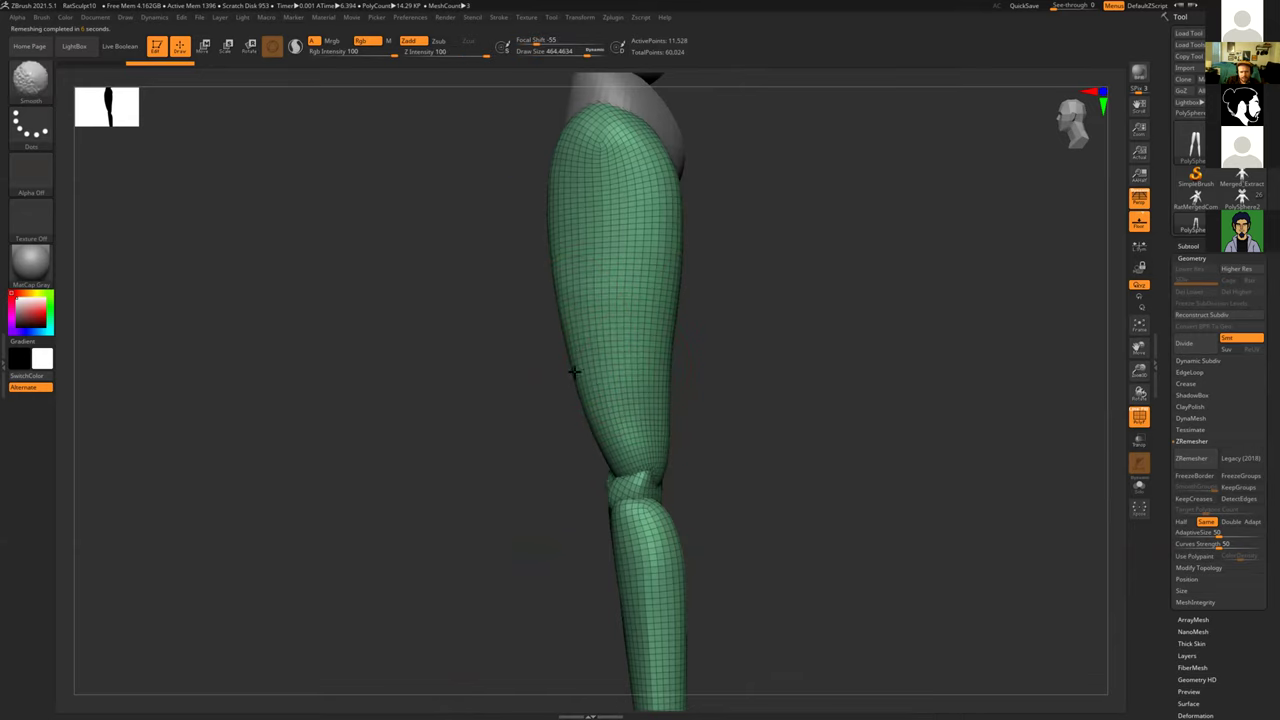
shift+drag(463, 337, 569, 166)
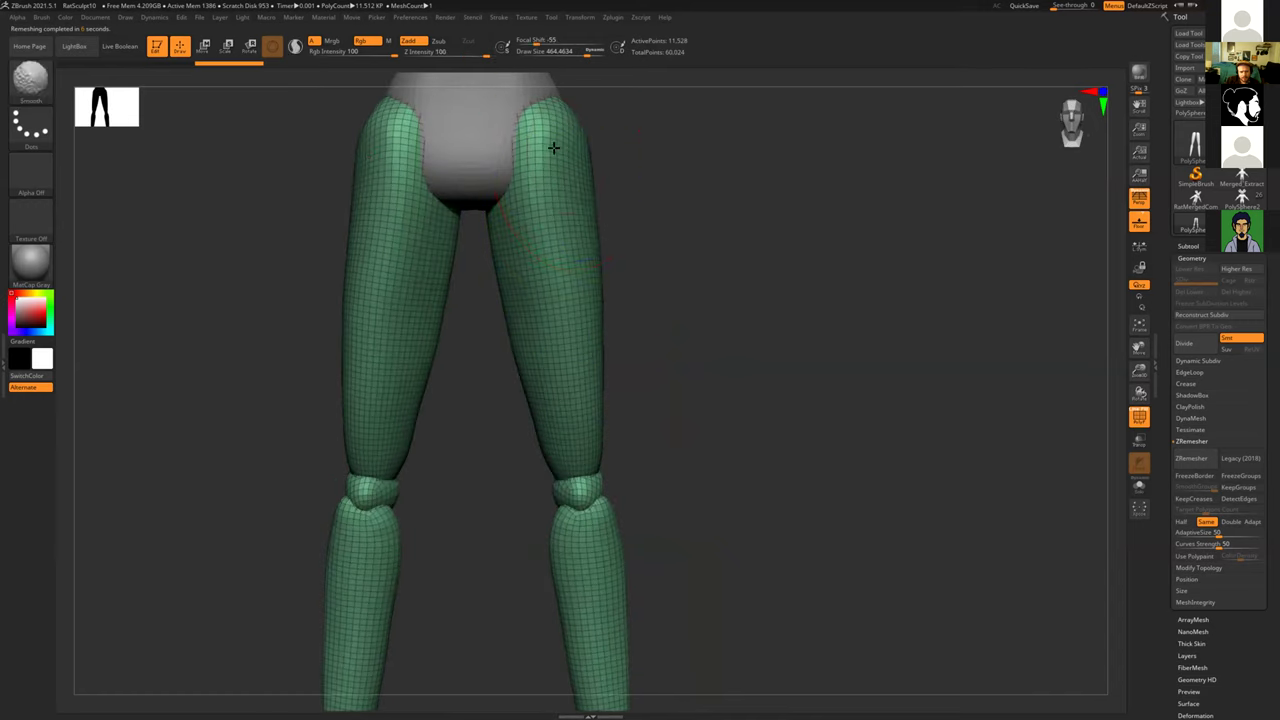
mouse_move(714, 269)
mouse_down()
mouse_move(660, 280)
mouse_move(608, 121)
mouse_move(654, 171)
mouse_up()
shift+drag(457, 286, 549, 369)
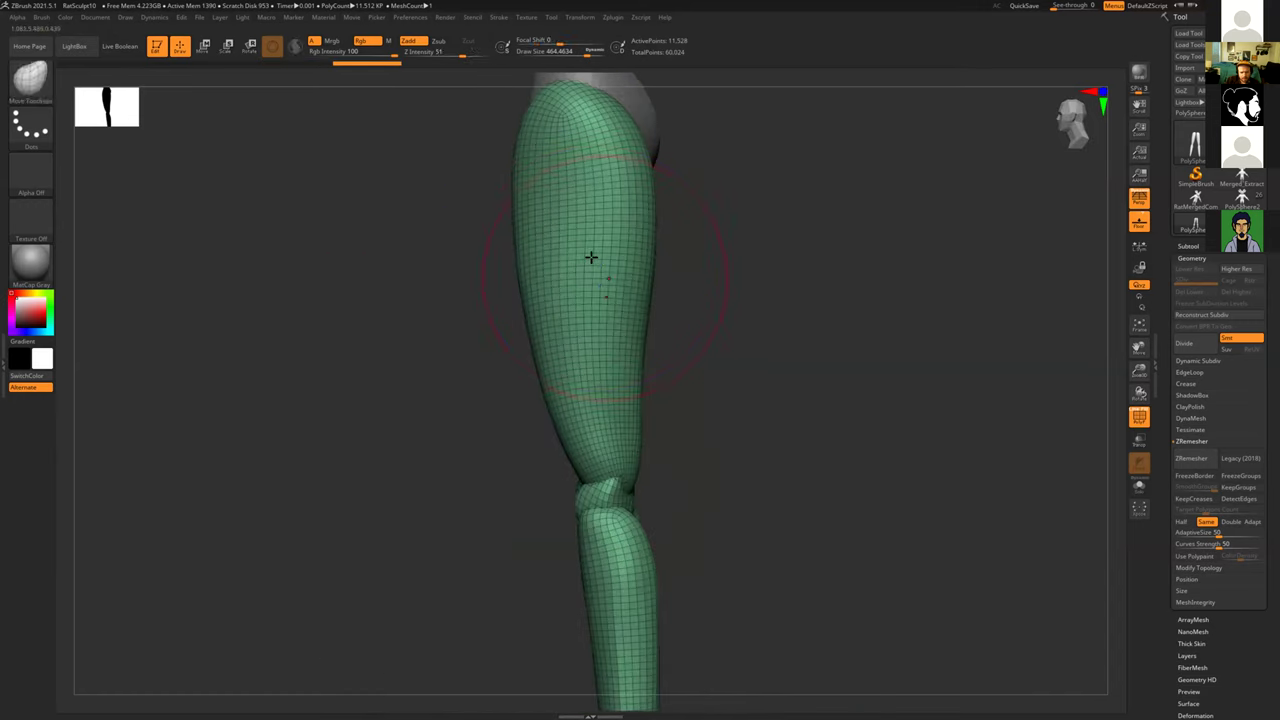
shift+drag(774, 360, 677, 474)
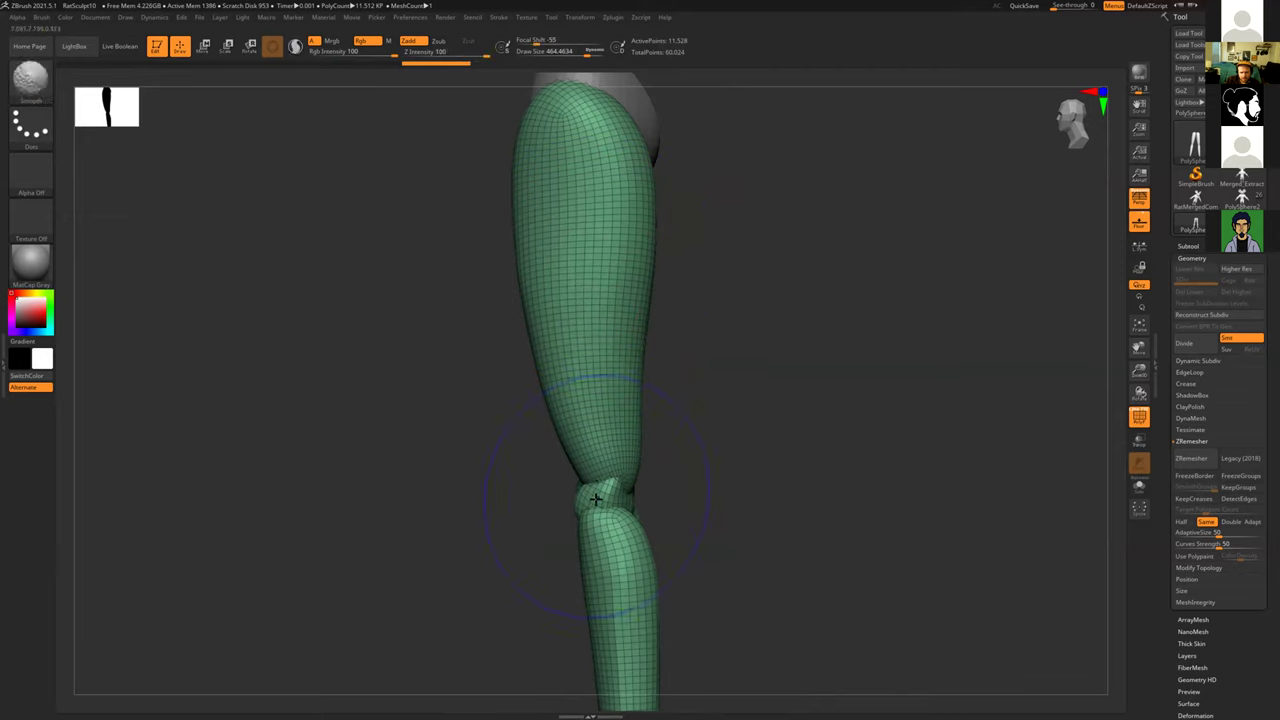
drag(554, 491, 512, 495)
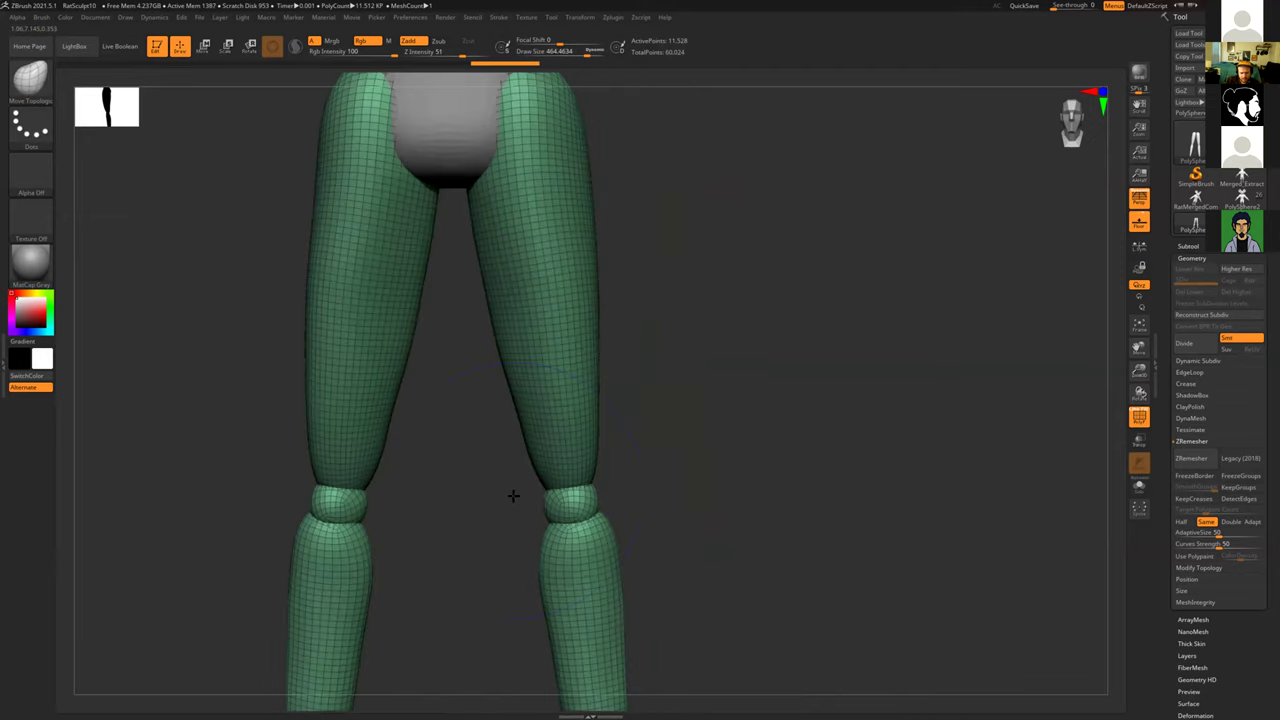
key(shift)
alt+drag(649, 481, 744, 452)
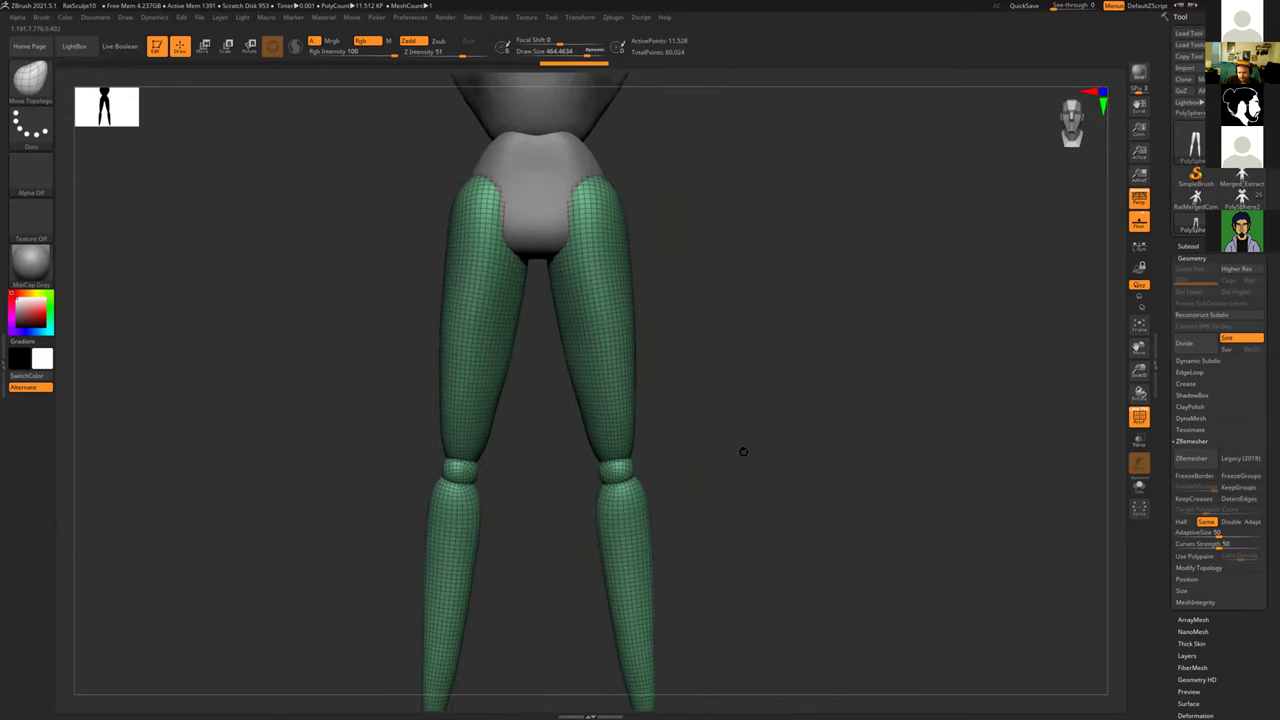
Step: Remesh the legs twice with ZRemesher at the Half setting
click(1181, 521)
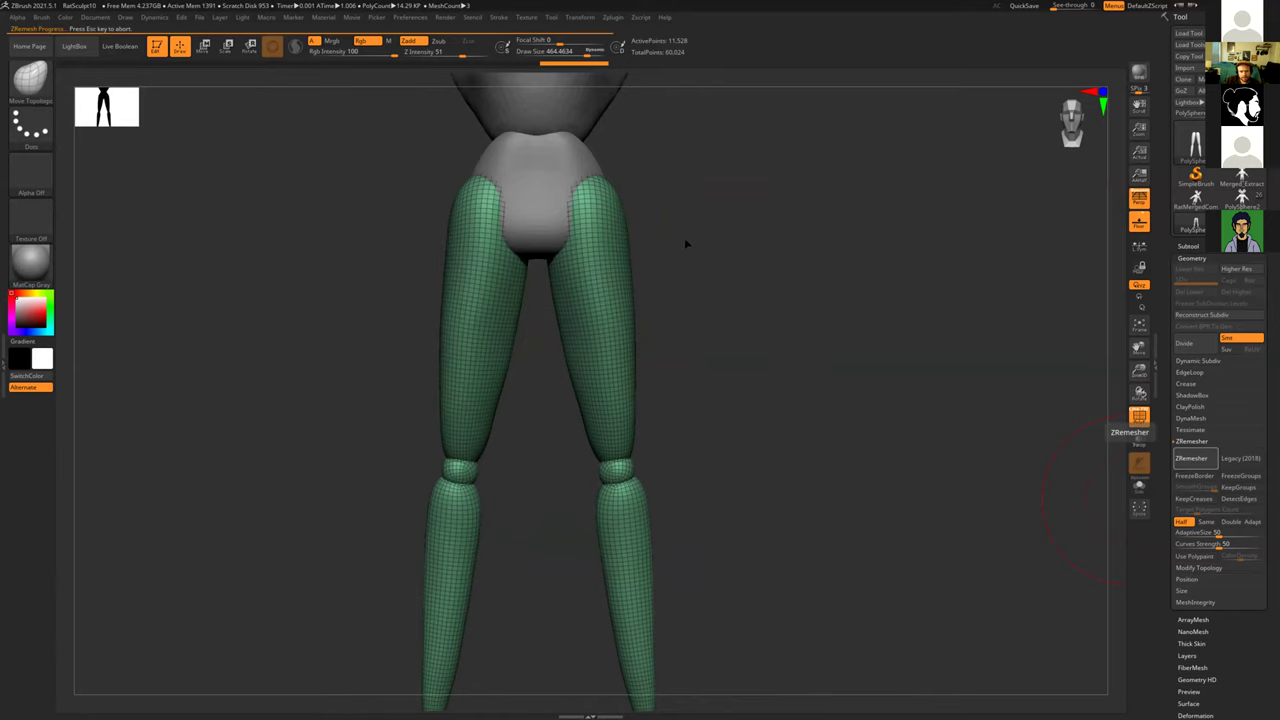
drag(794, 339, 978, 442)
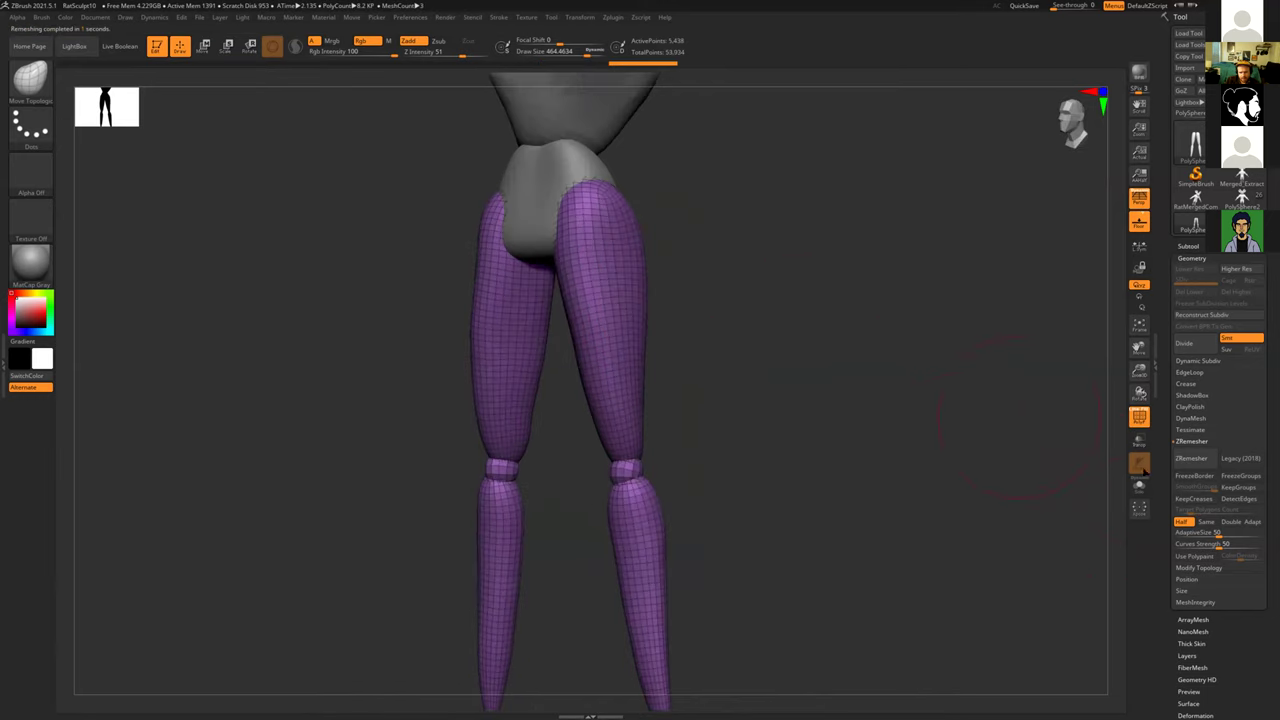
click(1183, 458)
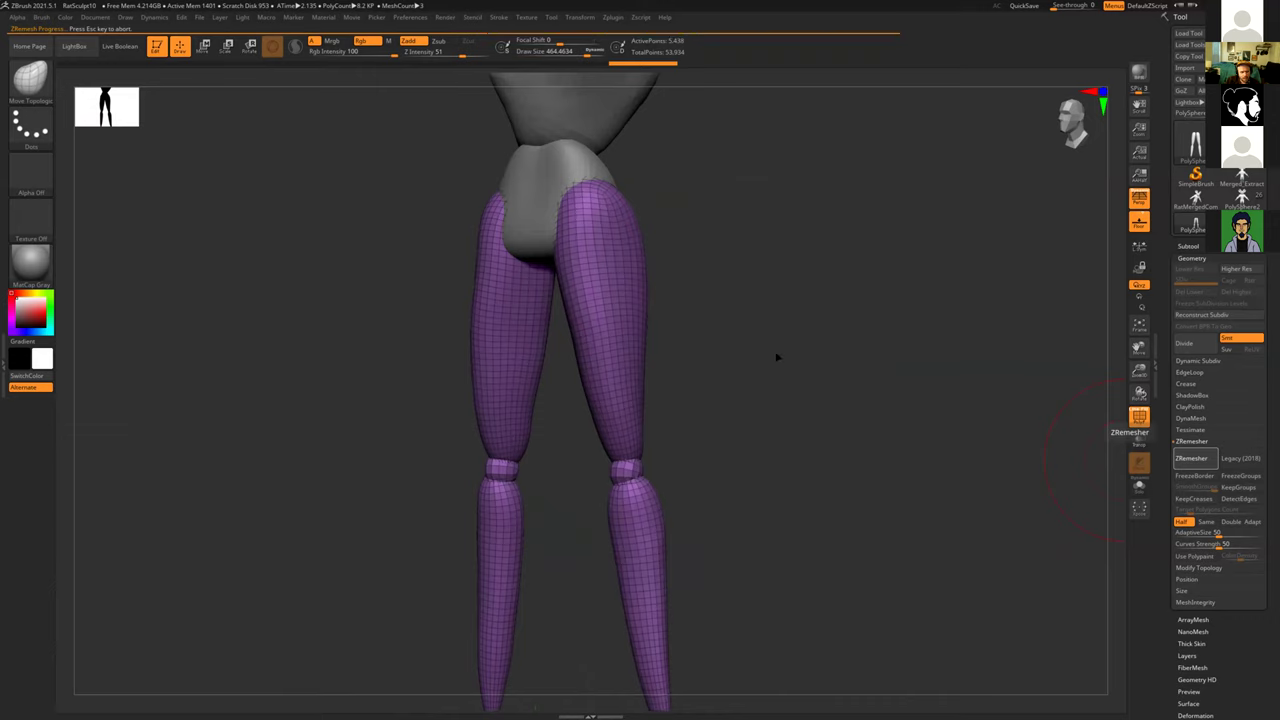
Step: Pull the knee pieces forward and upward over the lower thighs with the Move Topological brush
shift+drag(733, 362, 537, 358)
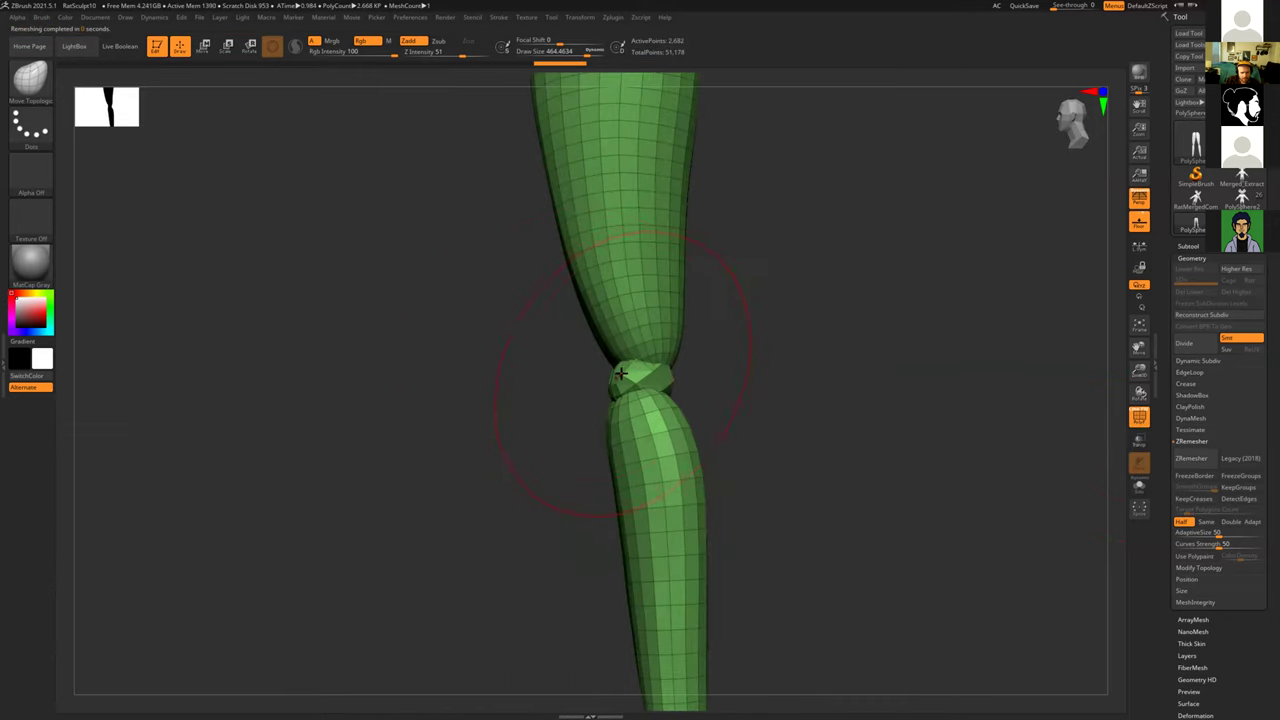
drag(621, 371, 599, 332)
drag(621, 396, 649, 529)
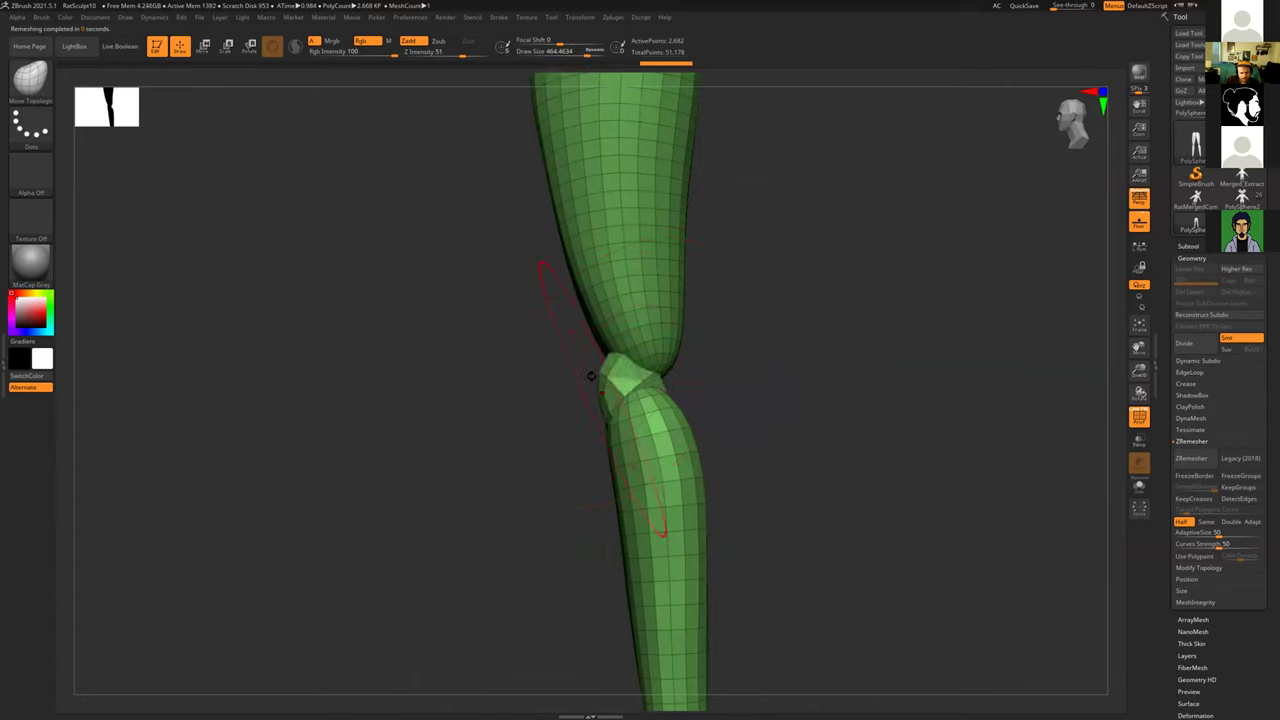
drag(466, 380, 526, 400)
drag(606, 384, 650, 387)
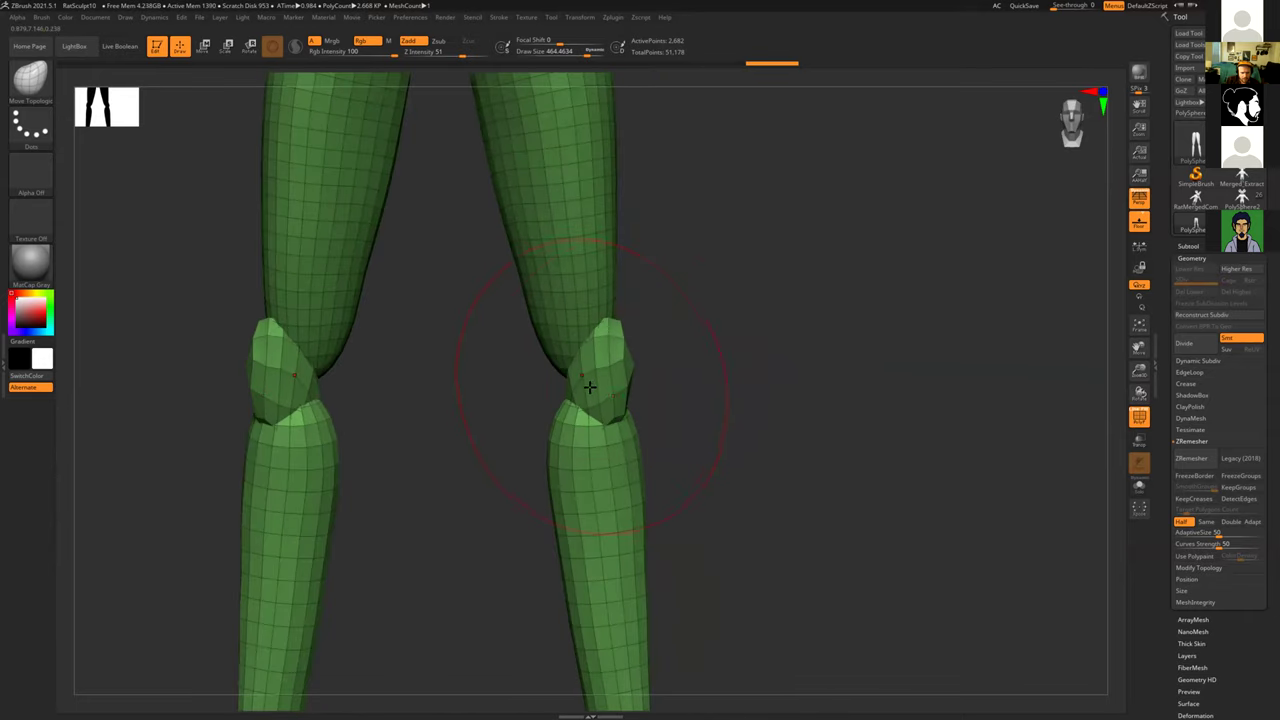
drag(566, 376, 565, 362)
key(ctrl+shift+z)
key(ctrl+shift+z)
key(ctrl+shift+z)
key(ctrl+shift+z)
Step: Enlarge the draw size to about 722 and adjust the lower ends of the shins with Move Topological
alt+drag(725, 345, 832, 282)
drag(855, 295, 786, 434)
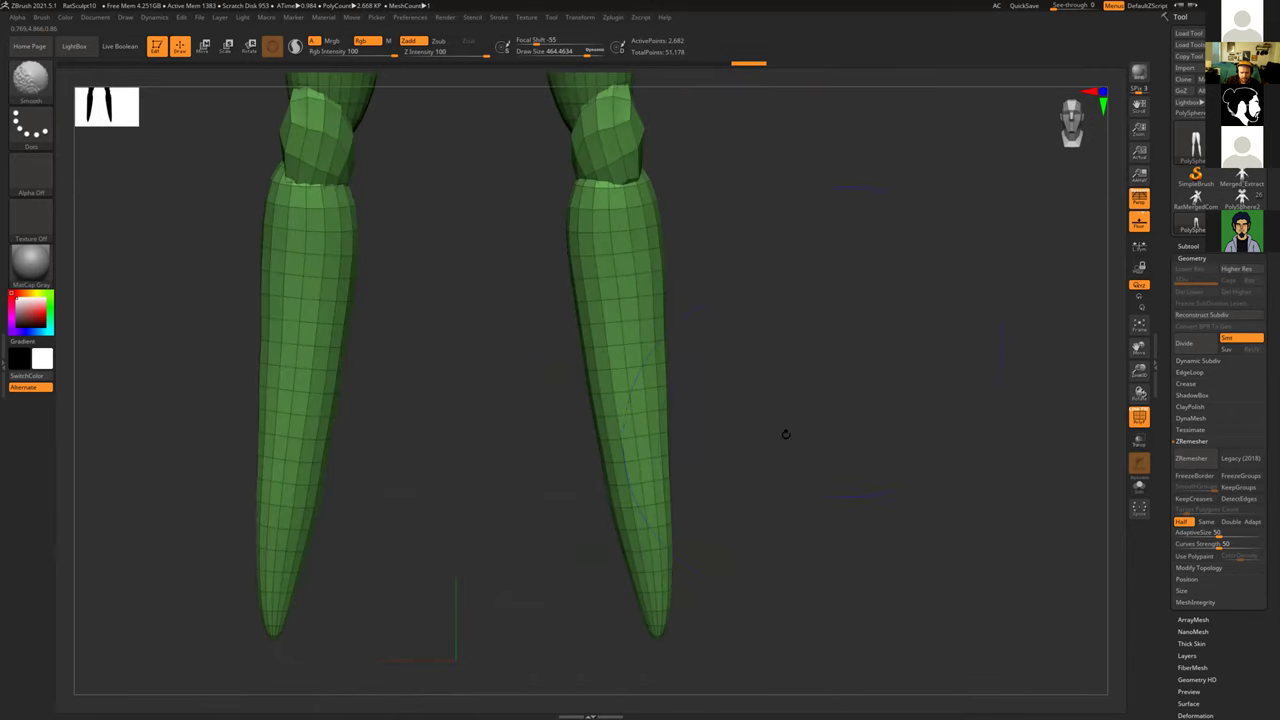
mouse_move(660, 616)
mouse_down()
mouse_move(647, 571)
mouse_move(659, 595)
mouse_up()
key(s)
click(751, 546)
mouse_move(692, 525)
mouse_down()
mouse_move(671, 526)
mouse_move(686, 537)
mouse_up()
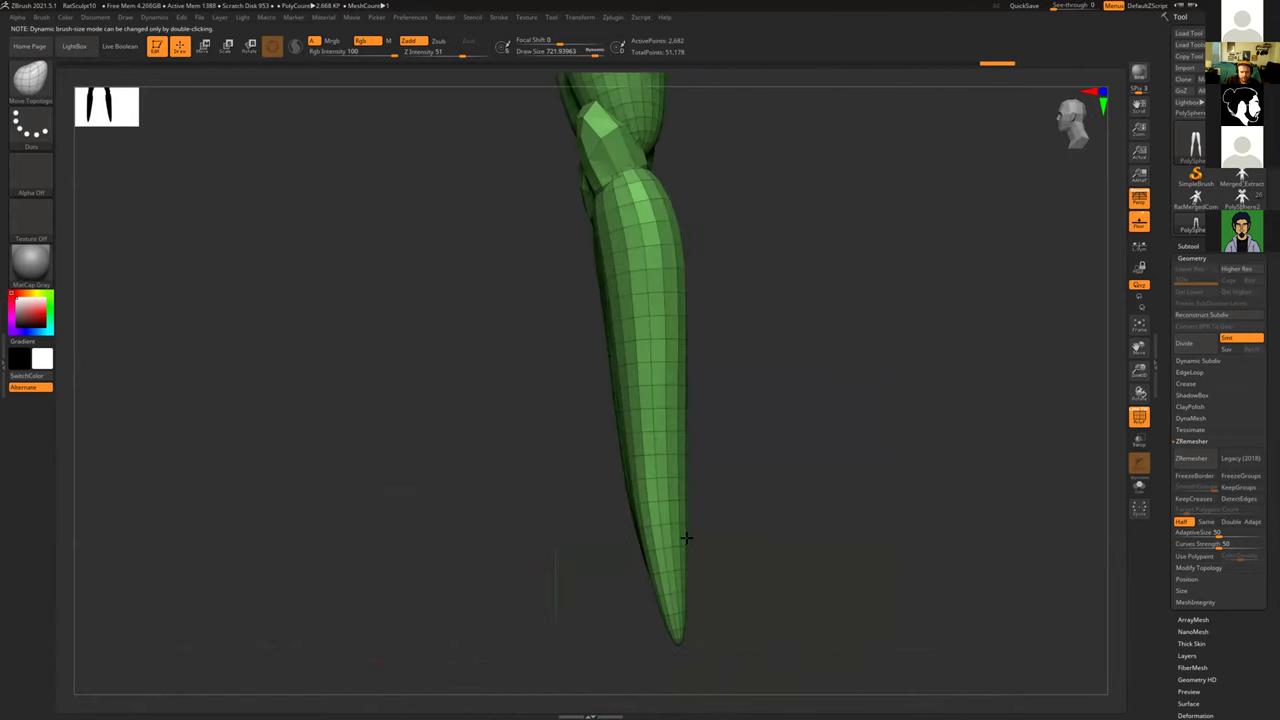
Step: Reduce the draw size to about 292, then pull the calves backward and raise their upper ends toward the knees
key(s)
click(665, 244)
drag(686, 309, 686, 294)
drag(733, 345, 680, 340)
drag(685, 391, 690, 389)
drag(676, 229, 688, 222)
drag(760, 349, 674, 344)
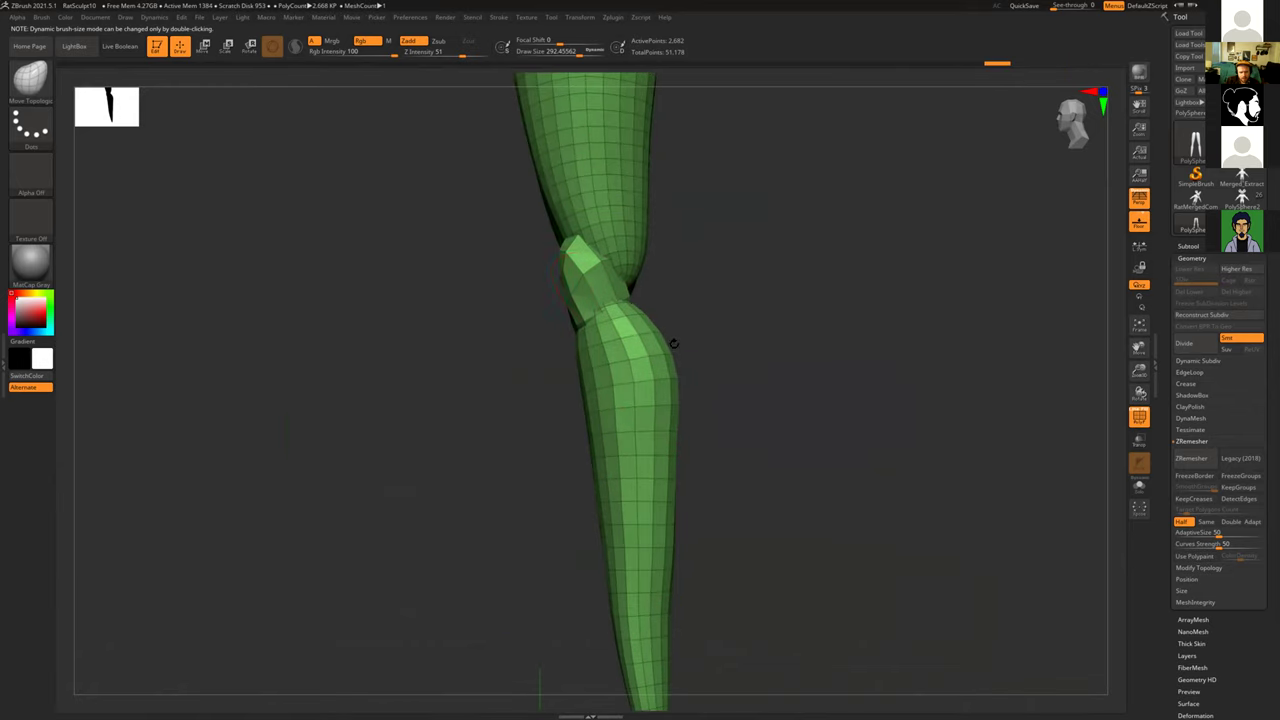
drag(629, 306, 622, 280)
mouse_move(601, 334)
mouse_down()
mouse_move(668, 330)
mouse_move(645, 313)
mouse_up()
drag(670, 434, 683, 457)
shift+drag(646, 406, 636, 402)
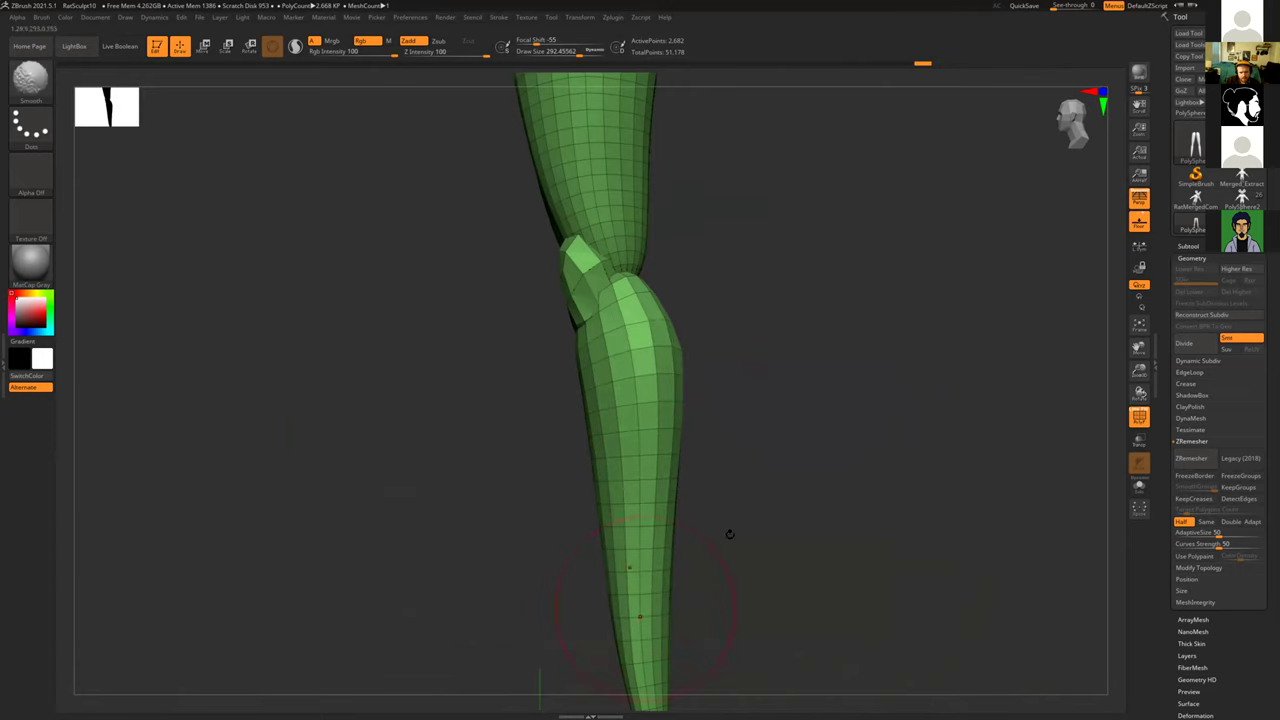
Step: Switch to the ClayBuildup brush with its alpha turned off and a draw size of about 155
mouse_move(751, 480)
mouse_down()
mouse_move(720, 480)
mouse_move(744, 428)
mouse_move(734, 394)
mouse_up()
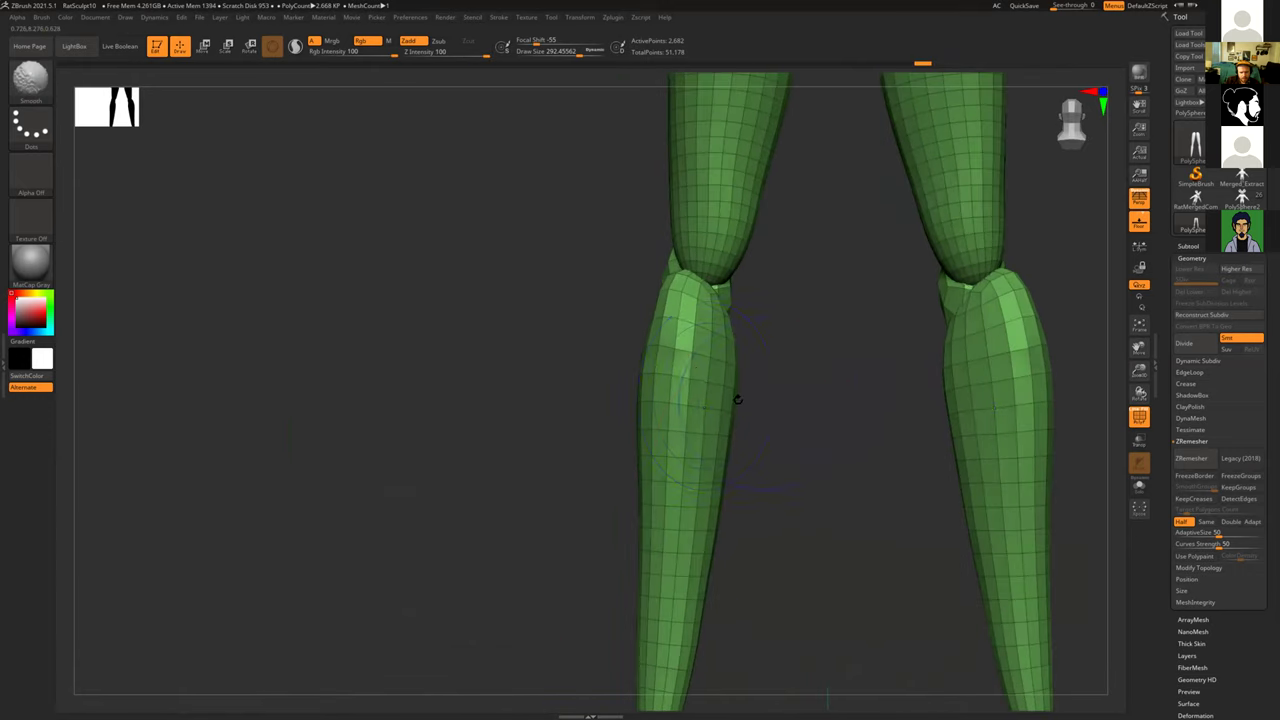
key(b)
key(c)
key(b)
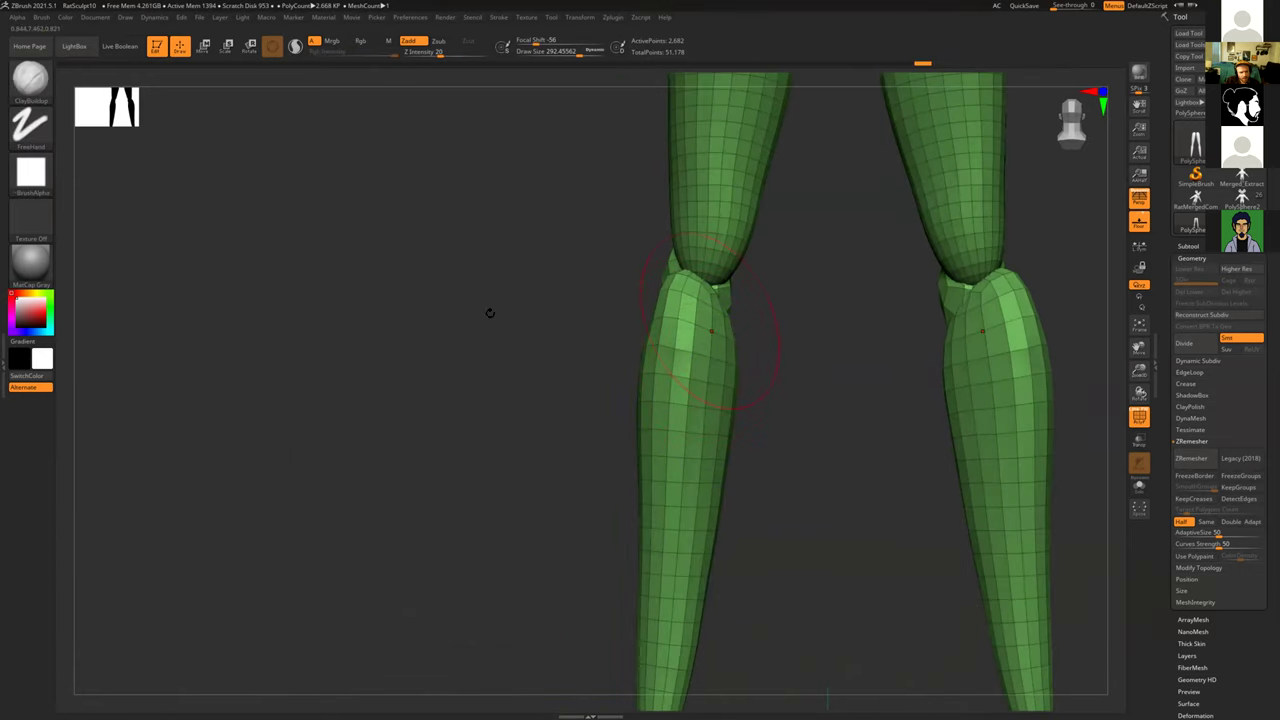
click(35, 177)
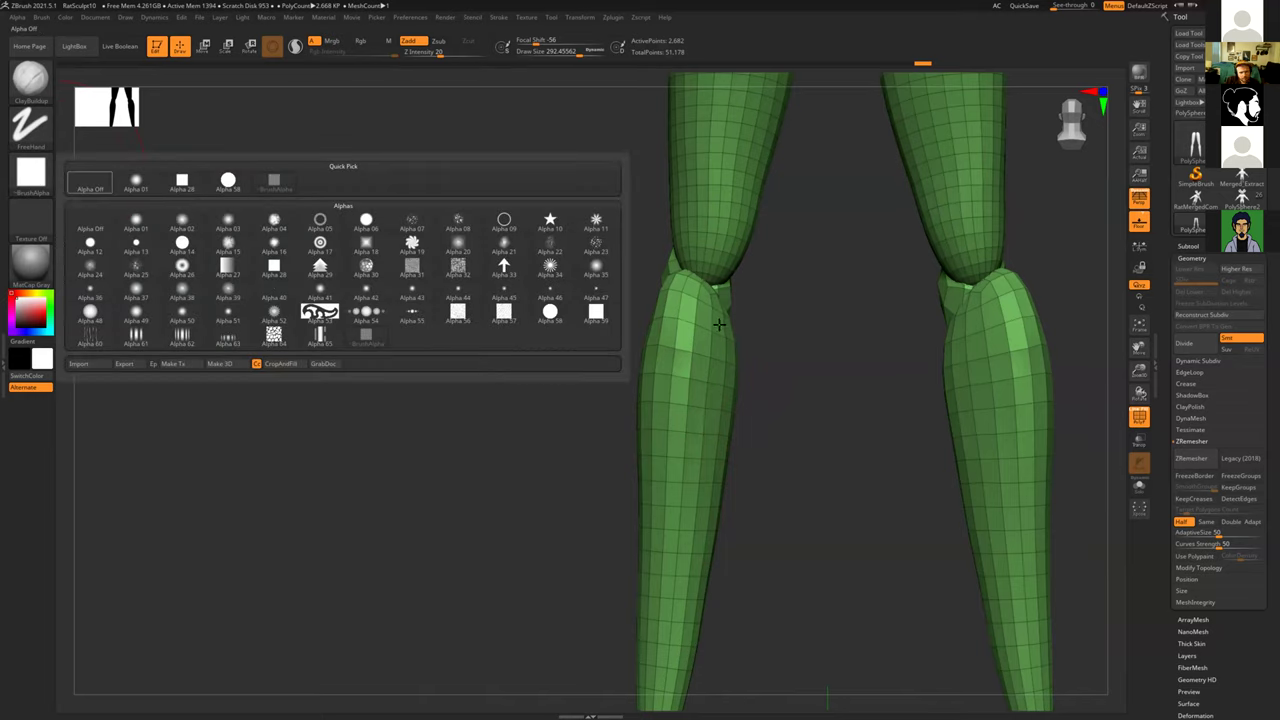
key(s)
Step: Build up volume along the backs of the calves with ClayBuildup and smooth the added forms
drag(720, 324, 713, 423)
drag(711, 298, 706, 450)
drag(729, 354, 712, 480)
drag(803, 420, 737, 428)
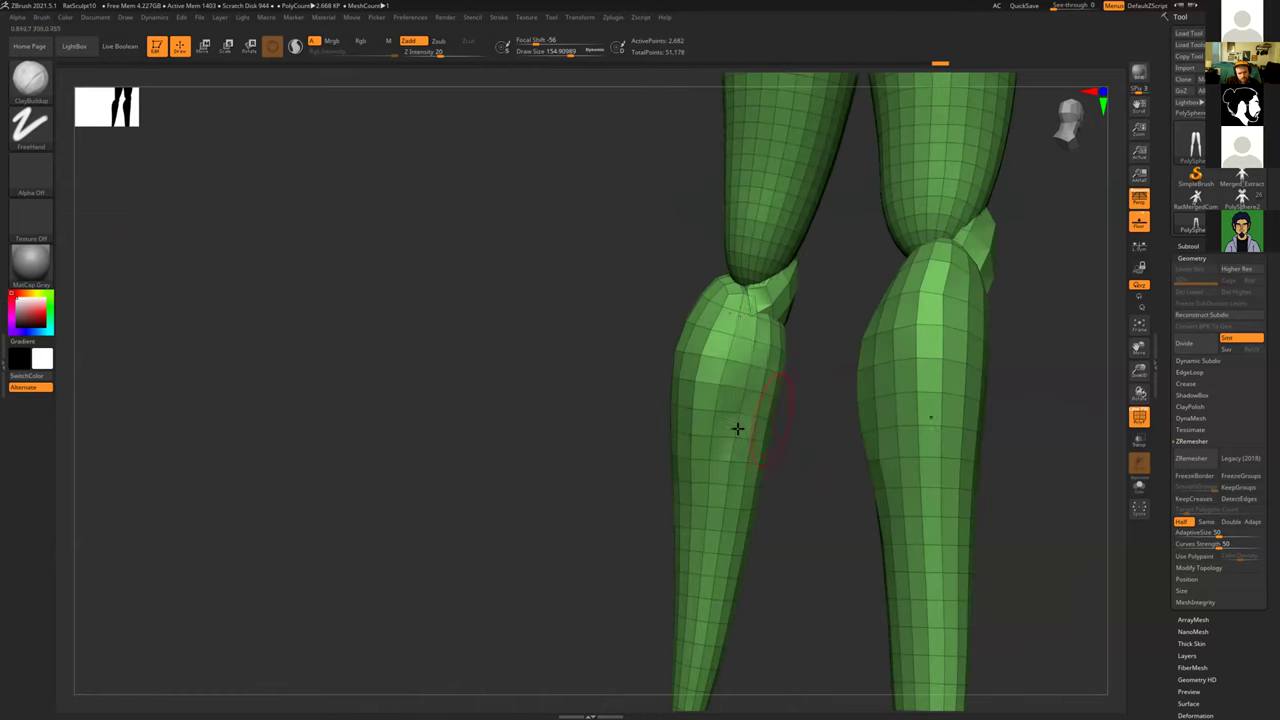
drag(721, 331, 689, 511)
shift+drag(723, 371, 697, 491)
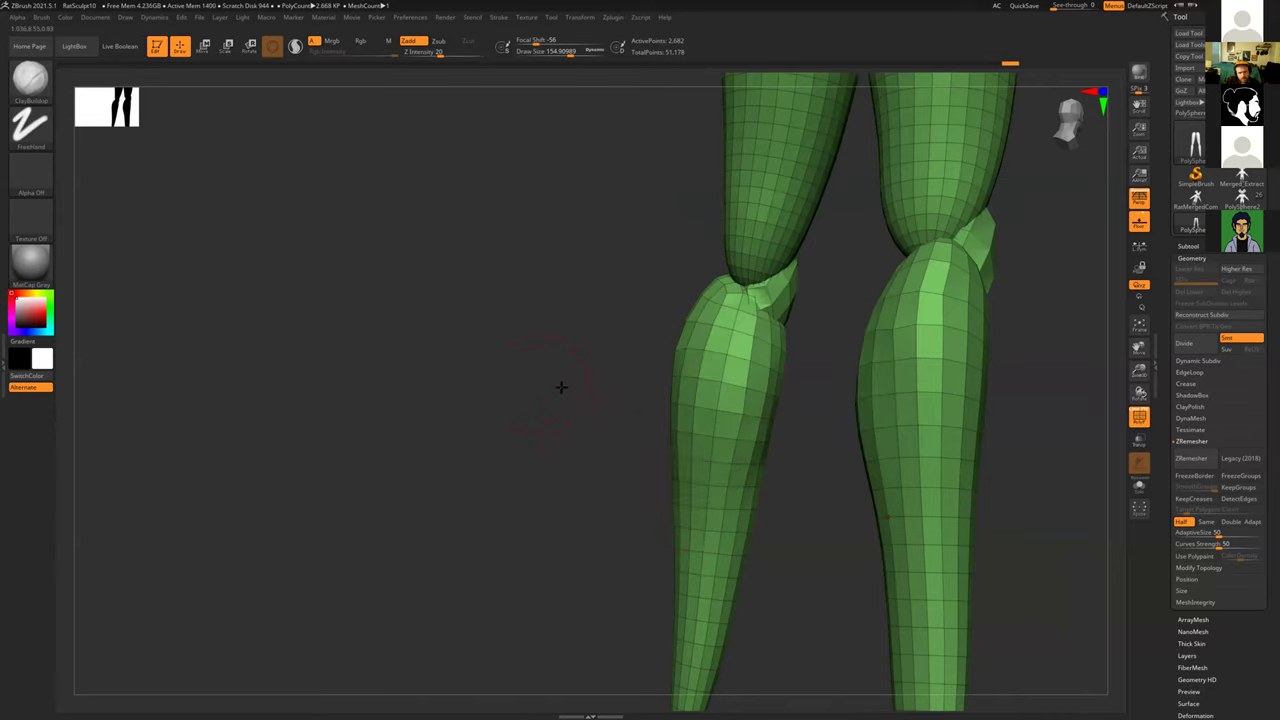
shift+drag(560, 386, 580, 400)
shift+drag(690, 316, 642, 579)
Step: Make the torso subtool PolySphere2 active directly on the figure and face it from the front
mouse_move(526, 509)
mouse_down()
mouse_move(580, 517)
mouse_move(790, 395)
mouse_move(633, 343)
mouse_move(780, 343)
mouse_move(786, 300)
mouse_up()
alt+drag(785, 251, 671, 464)
alt+drag(784, 383, 806, 484)
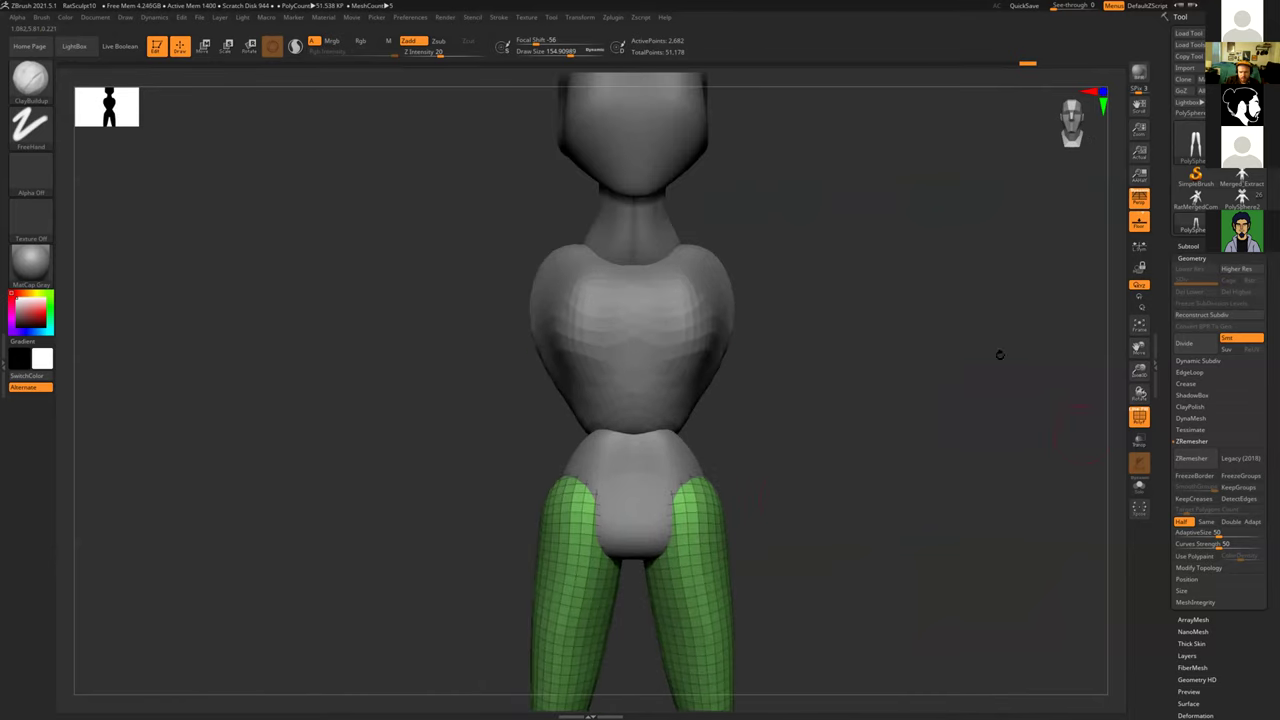
drag(777, 382, 671, 386)
alt+click(671, 386)
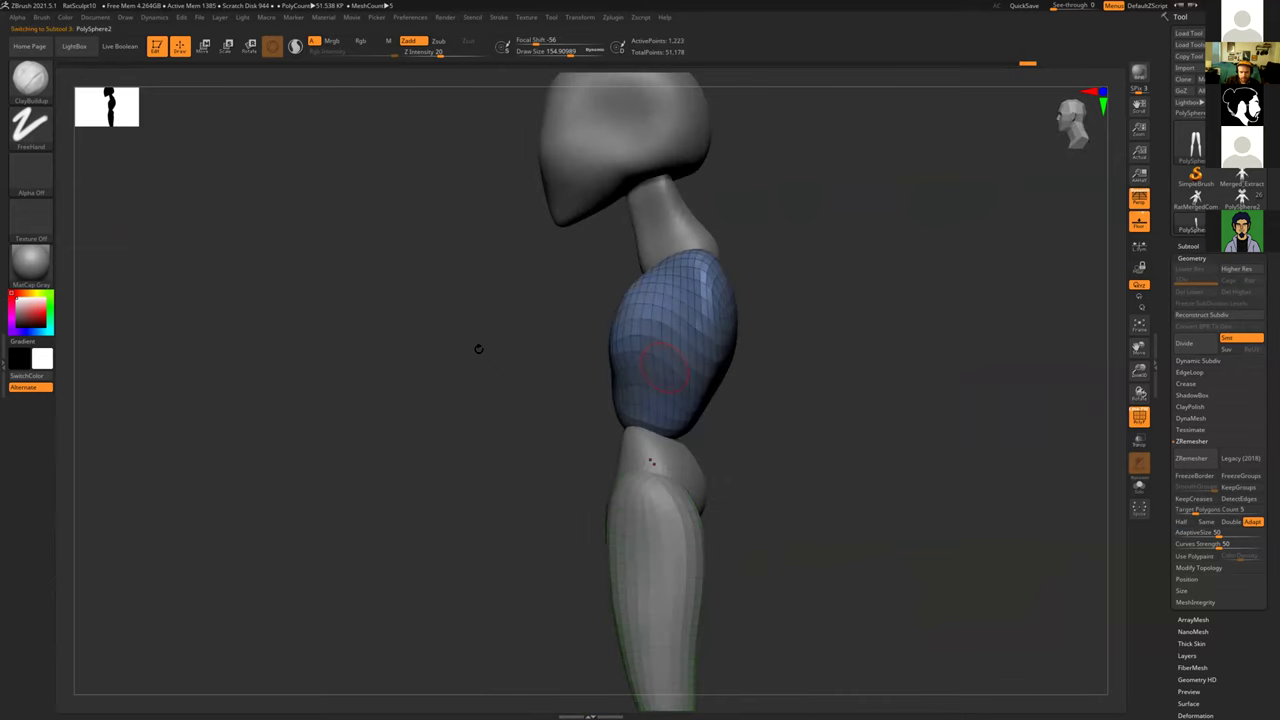
shift+drag(525, 371, 694, 434)
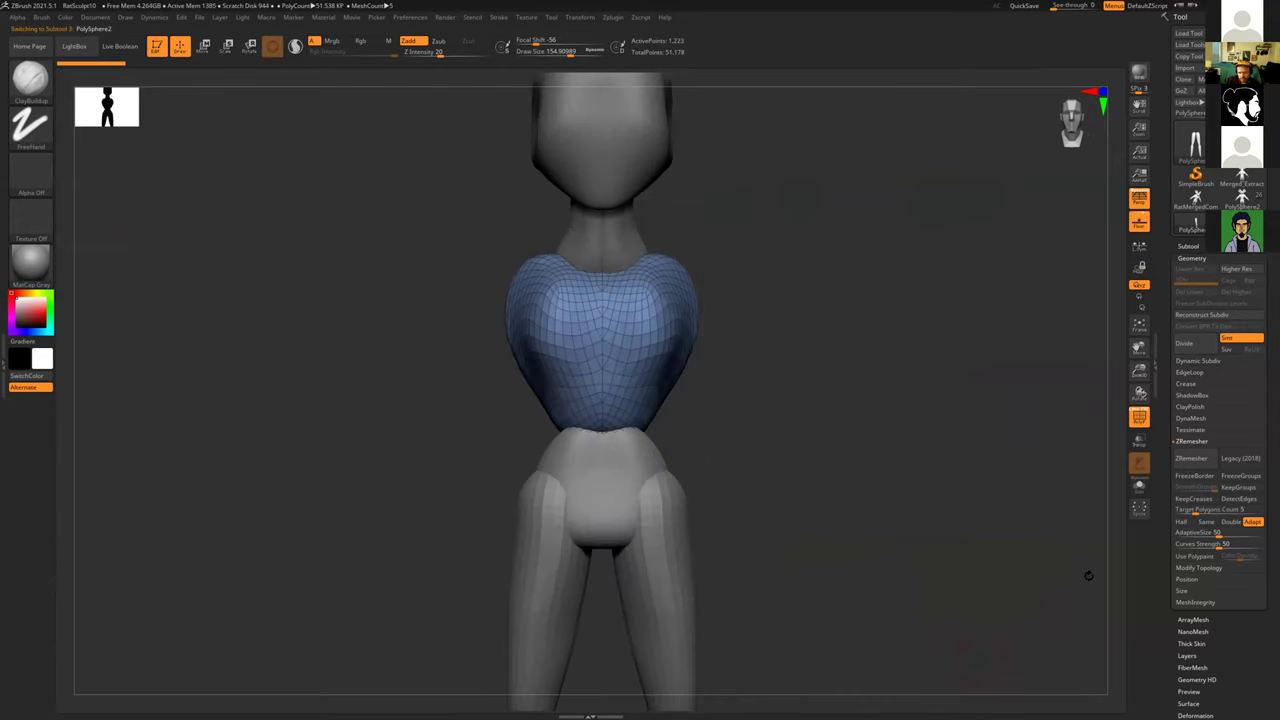
Step: Remesh the torso to half its polygon count with ZRemesher
click(1181, 521)
click(1191, 458)
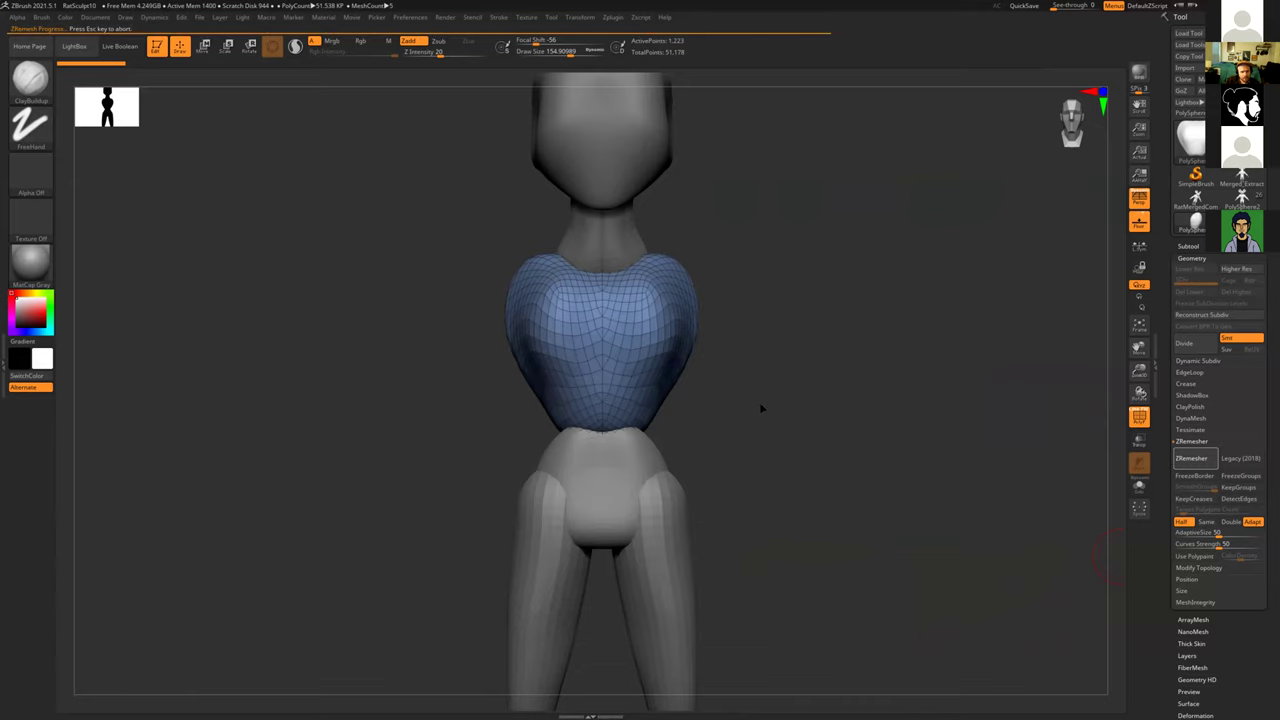
drag(738, 381, 600, 380)
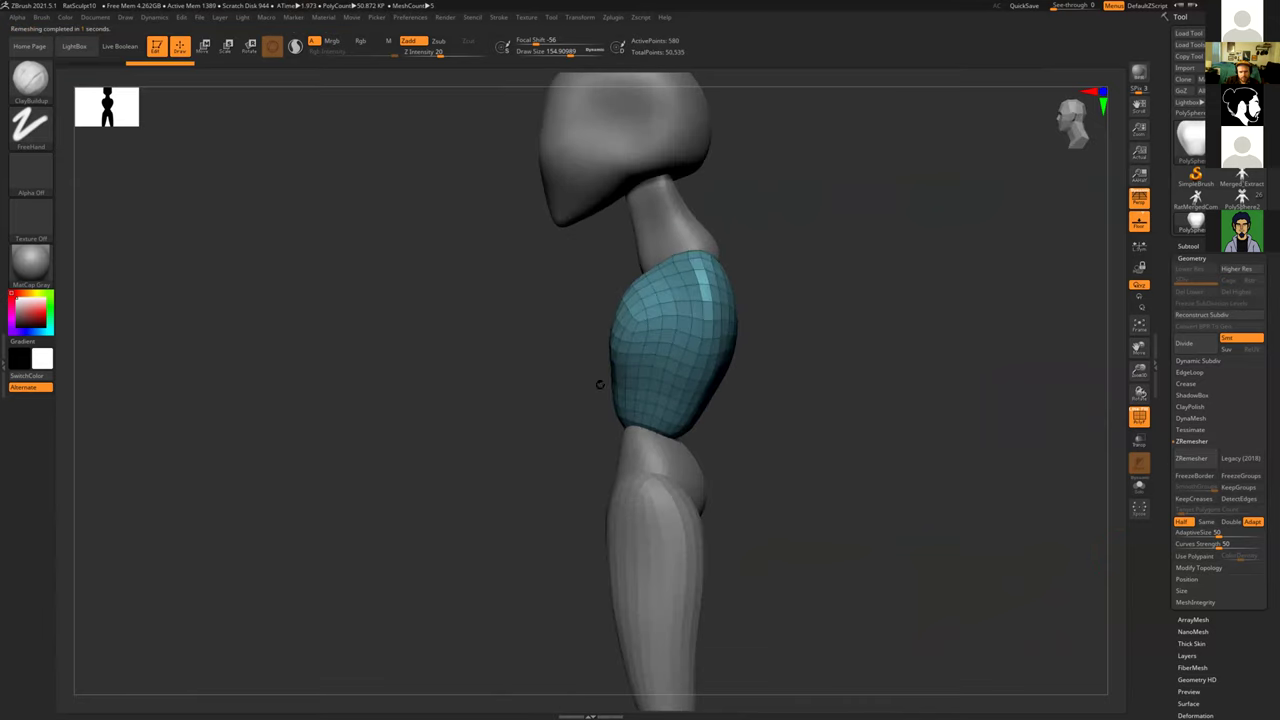
key(b)
key(m)
key(t)
mouse_move(751, 365)
mouse_down()
mouse_move(663, 323)
mouse_move(683, 372)
mouse_up()
key(ctrl+z)
Step: Sculpt the side and back of the torso with the ClayBuildup brush and smooth the surface
key(b)
key(c)
key(b)
mouse_move(680, 250)
mouse_down()
mouse_move(691, 309)
mouse_move(674, 380)
mouse_move(694, 389)
mouse_up()
drag(684, 280, 669, 398)
mouse_move(548, 370)
mouse_down()
mouse_move(586, 377)
mouse_move(666, 326)
mouse_up()
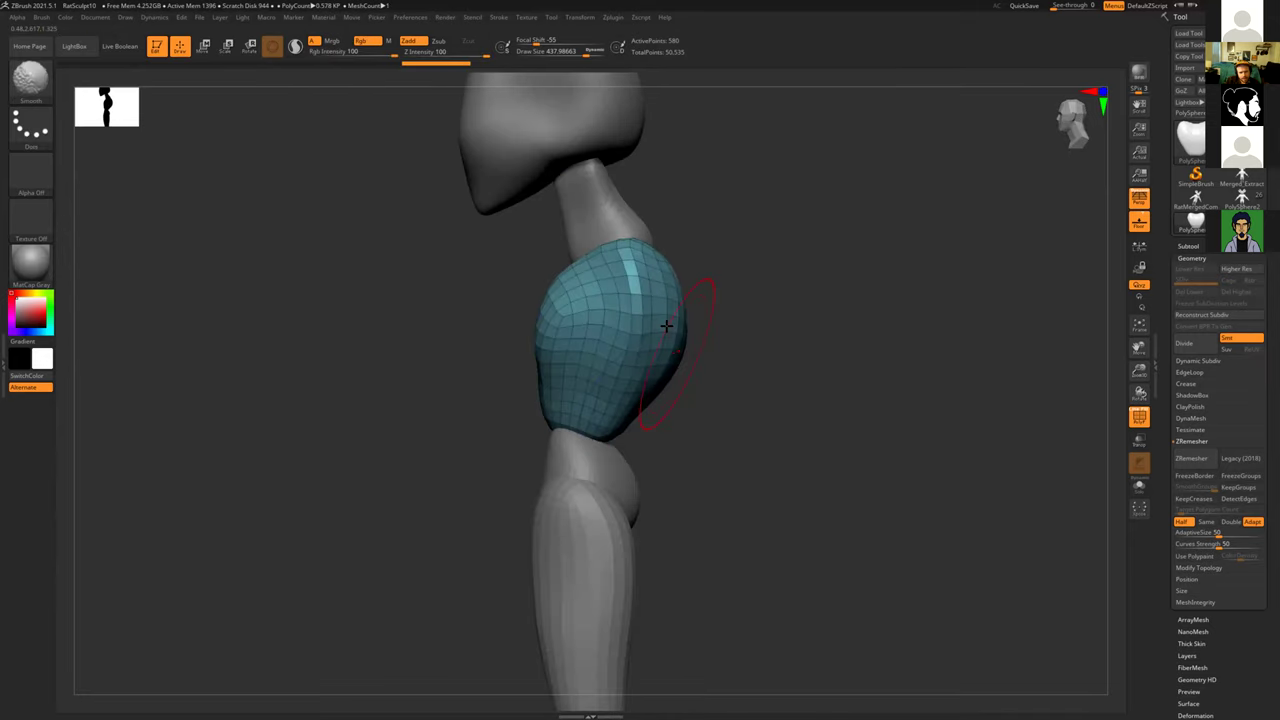
right_drag(652, 240, 681, 245)
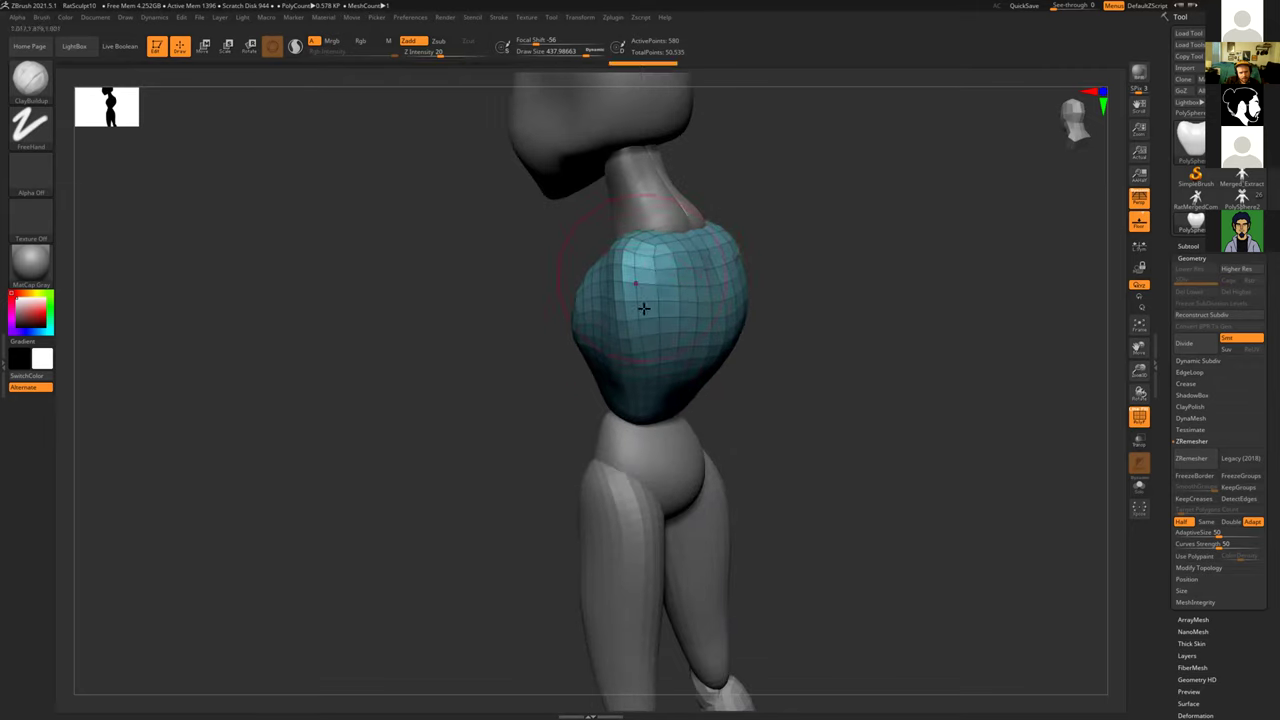
mouse_move(497, 317)
mouse_down()
mouse_move(589, 366)
mouse_move(729, 369)
mouse_move(600, 366)
mouse_up()
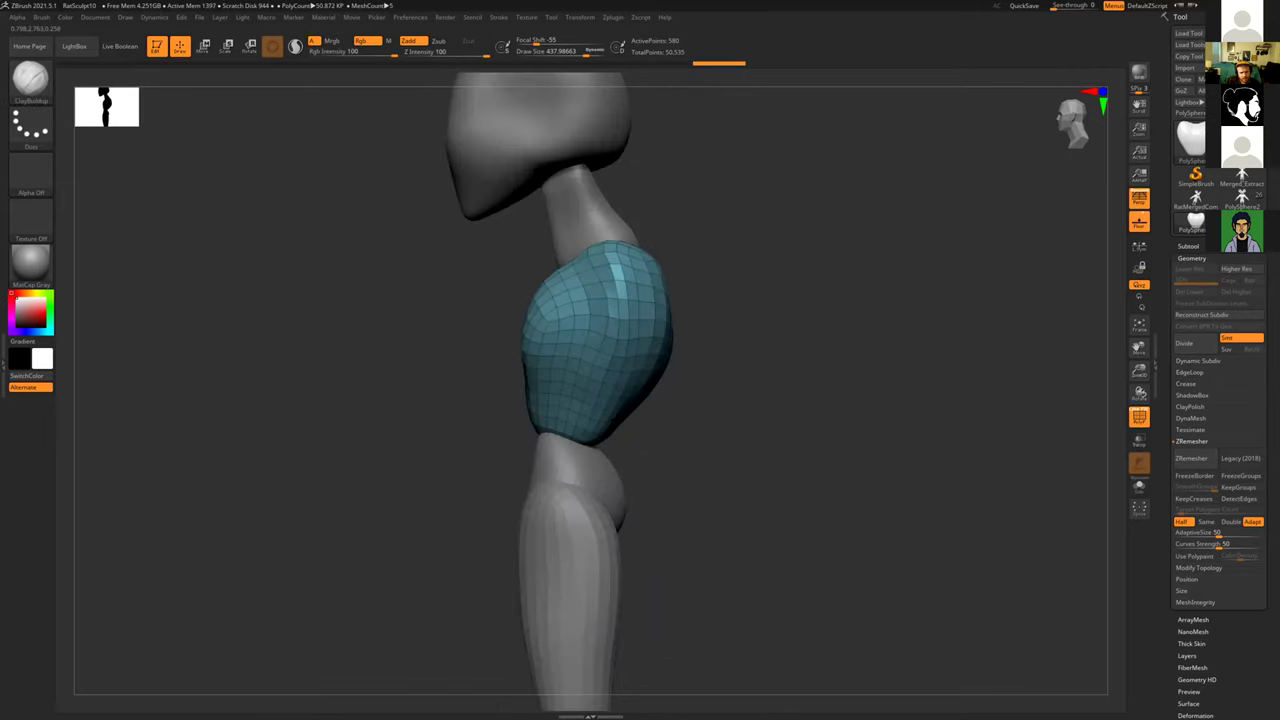
Step: Remesh the pelvis repeatedly with ZRemesher set to Half to get a much coarser mesh
alt+click(600, 466)
mouse_move(717, 474)
mouse_down()
mouse_move(663, 457)
mouse_move(736, 458)
mouse_move(680, 460)
mouse_move(700, 462)
mouse_up()
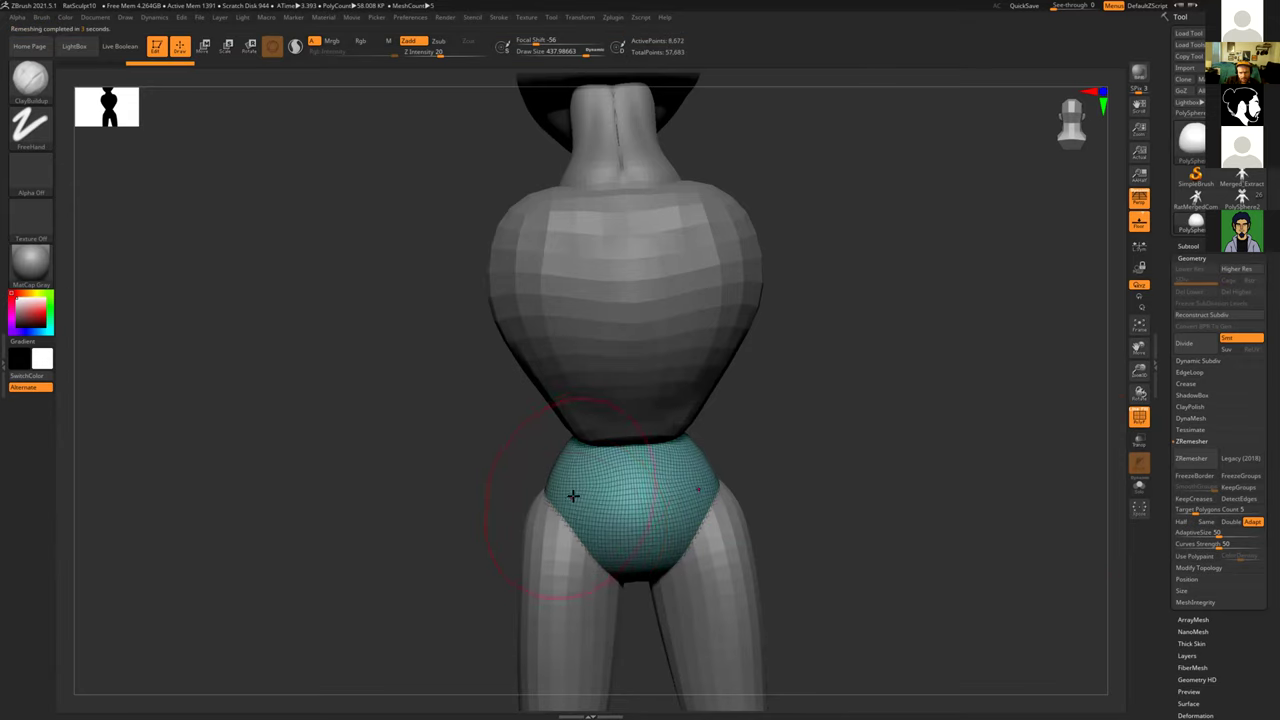
click(1191, 441)
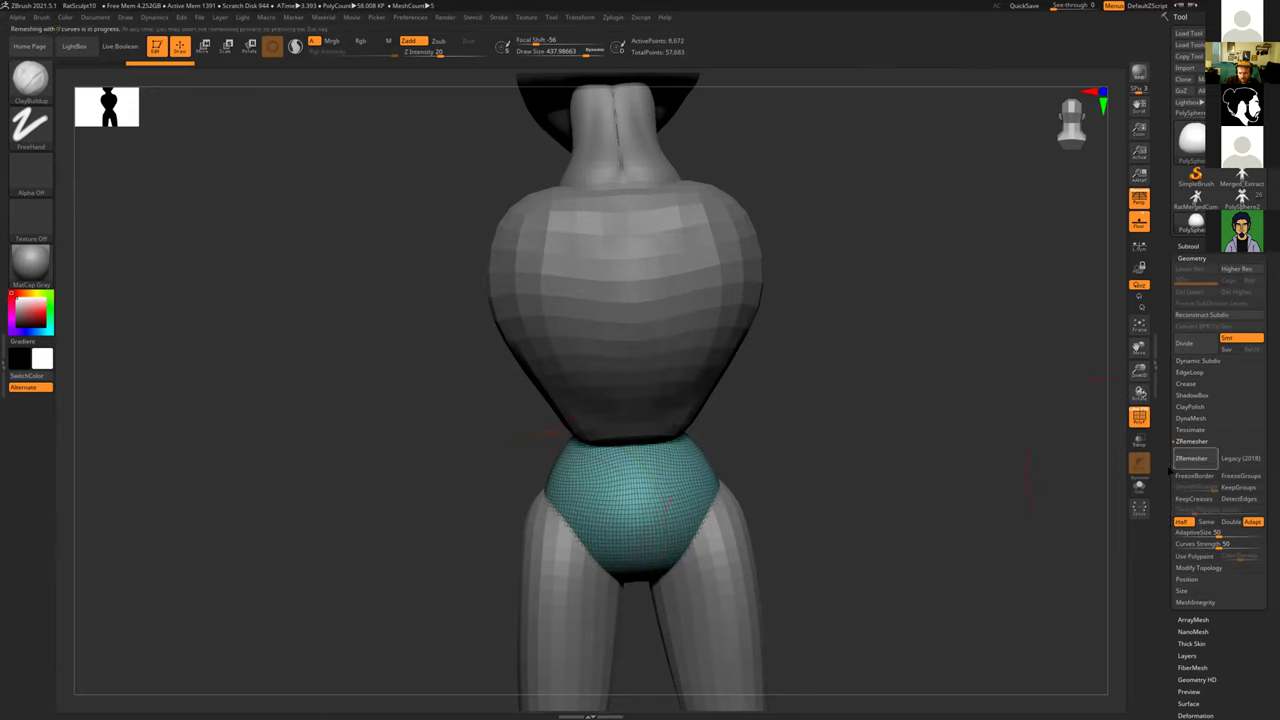
click(1192, 460)
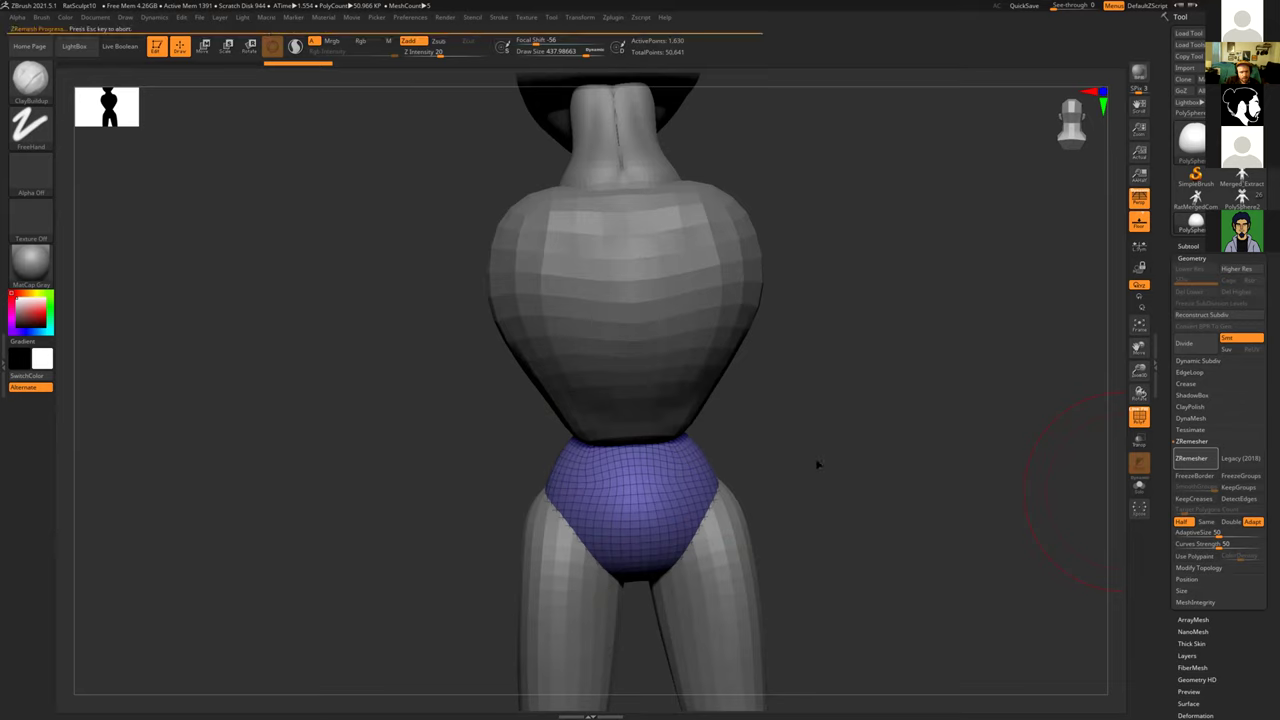
Step: Build up the buttocks and hips on the pelvis with the ClayBuildup brush and smooth the forms
mouse_move(587, 467)
mouse_down()
mouse_move(563, 514)
mouse_move(579, 520)
mouse_move(574, 583)
mouse_move(580, 491)
mouse_move(569, 489)
mouse_move(572, 556)
mouse_up()
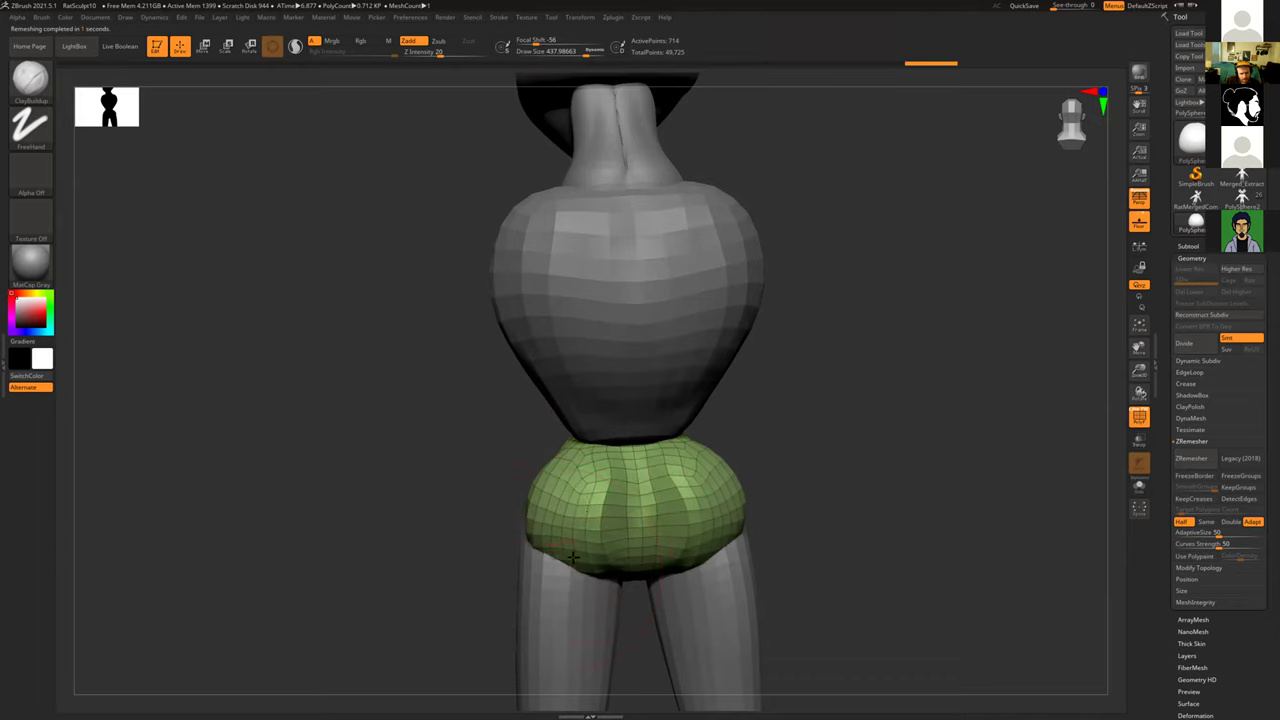
key(s)
mouse_move(602, 504)
mouse_down()
mouse_move(590, 504)
mouse_move(591, 557)
mouse_move(562, 566)
mouse_up()
mouse_move(441, 479)
mouse_down()
mouse_move(560, 482)
mouse_move(593, 502)
mouse_move(589, 486)
mouse_move(586, 508)
mouse_up()
mouse_move(343, 434)
mouse_down()
mouse_move(363, 434)
mouse_move(486, 534)
mouse_move(454, 526)
mouse_move(494, 537)
mouse_move(480, 516)
mouse_move(489, 550)
mouse_up()
mouse_move(440, 594)
shift+mouse_down()
mouse_move(515, 608)
mouse_move(488, 606)
mouse_move(486, 531)
shift+mouse_up()
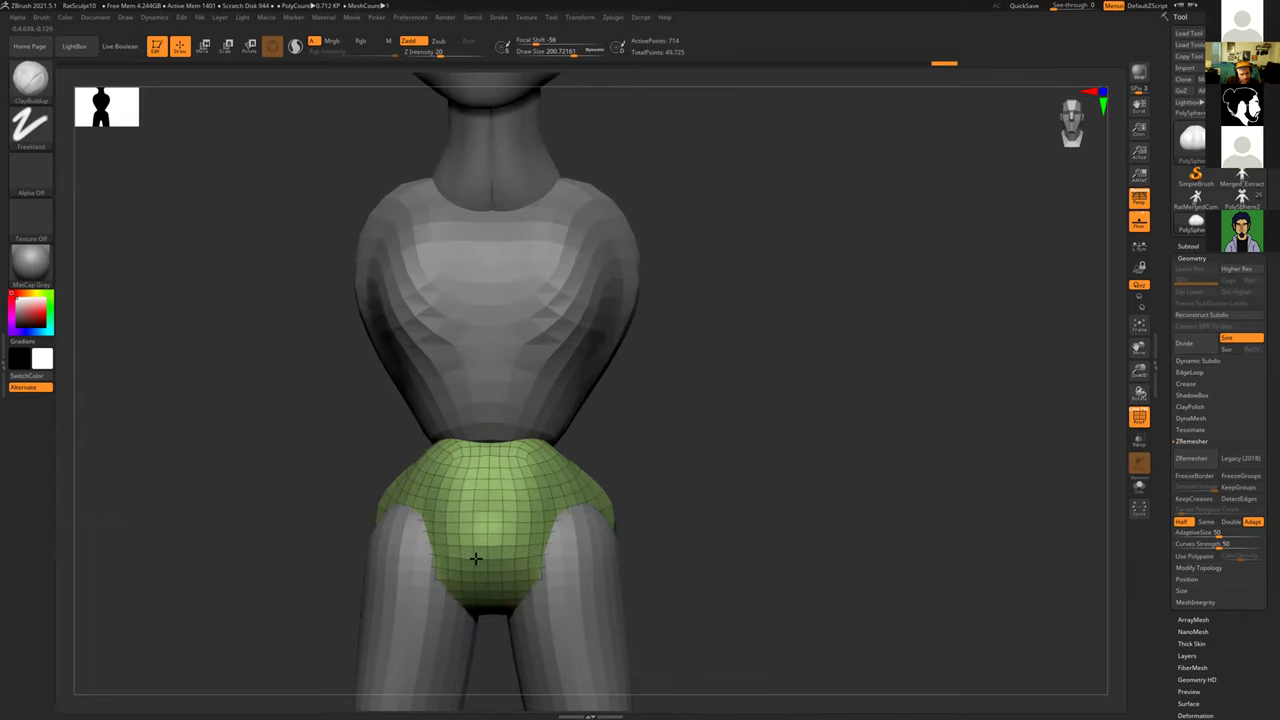
drag(691, 494, 560, 500)
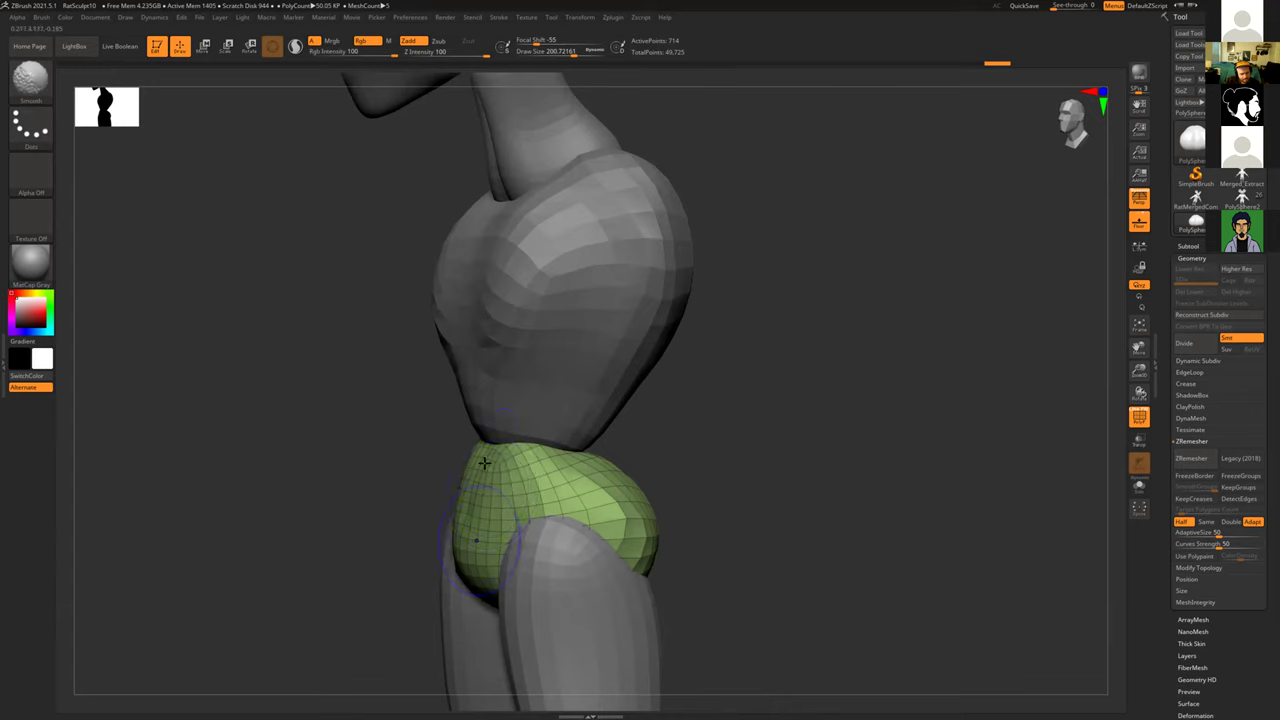
Step: Build up the lower abdomen on the torso with ClayBuildup, then smooth the front of the pelvis below it
alt+click(540, 377)
mouse_move(413, 425)
mouse_down()
mouse_move(549, 394)
mouse_move(526, 397)
mouse_move(523, 509)
mouse_move(500, 480)
mouse_move(480, 378)
mouse_move(471, 514)
mouse_up()
alt+click(478, 510)
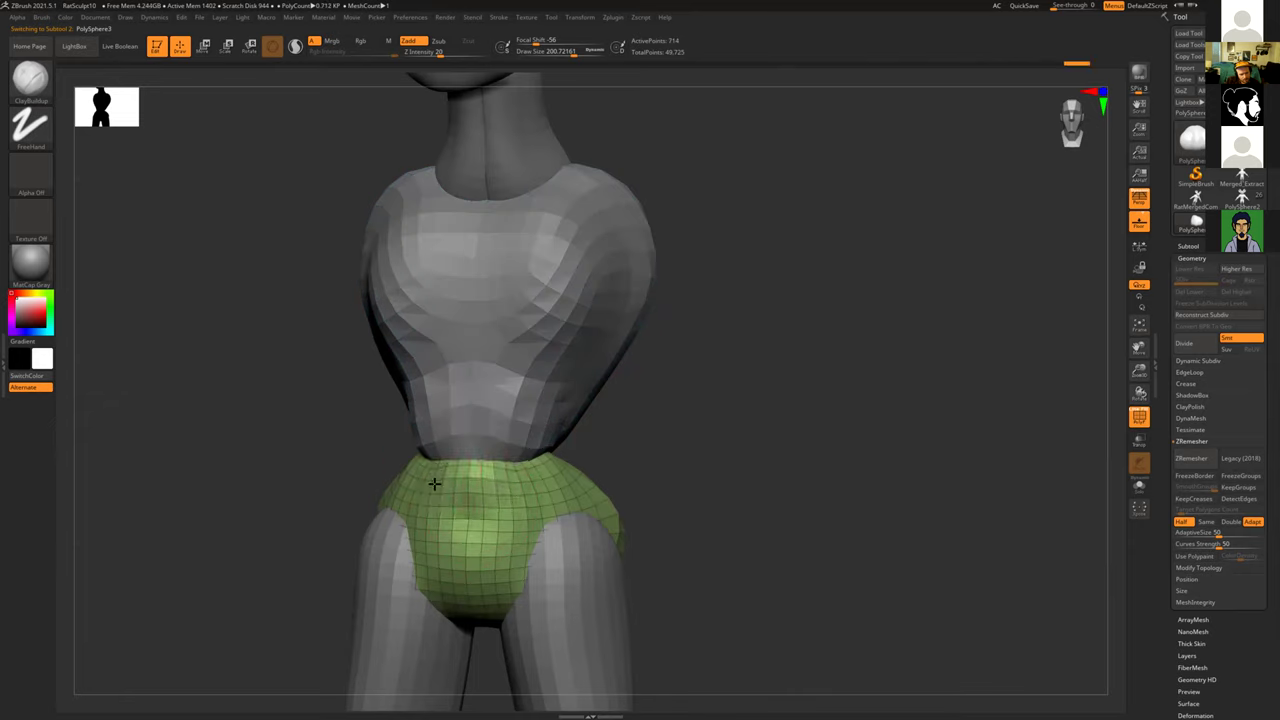
key(shift)
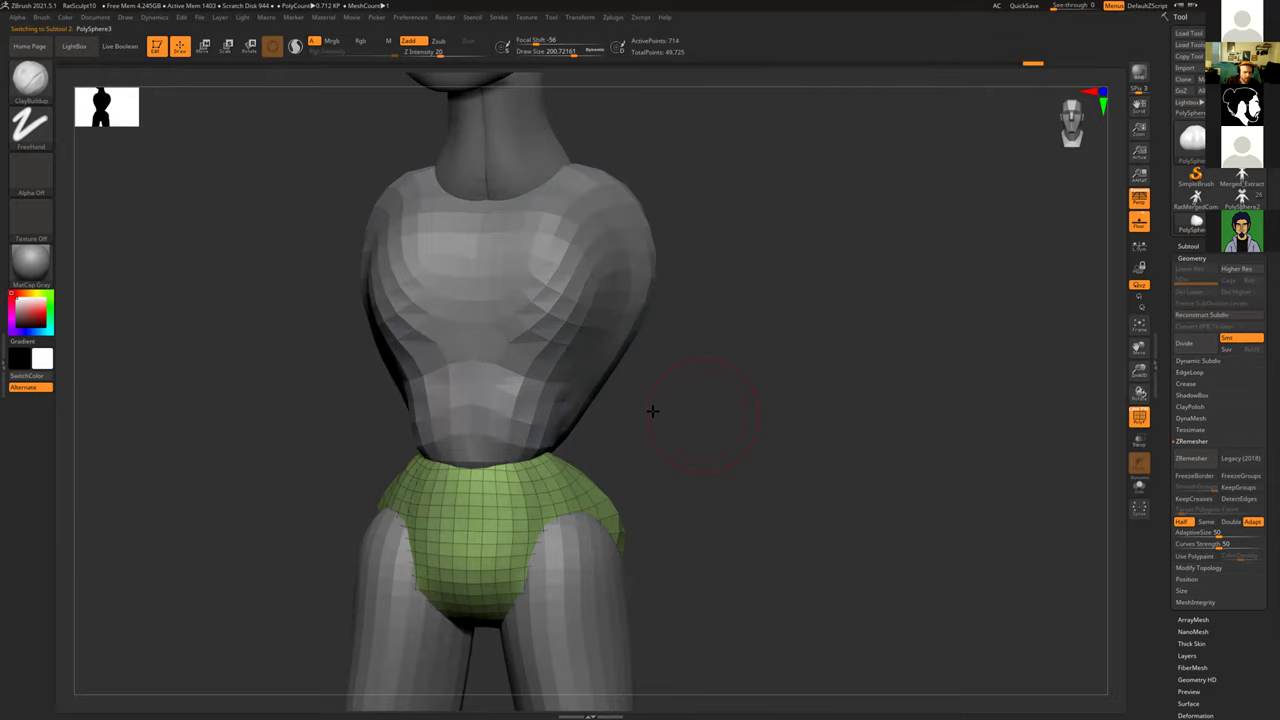
Step: Fill out the lower sides of the torso above the pelvis using the ClayBuildup and Move Topological brushes
drag(651, 409, 535, 466)
alt+click(573, 426)
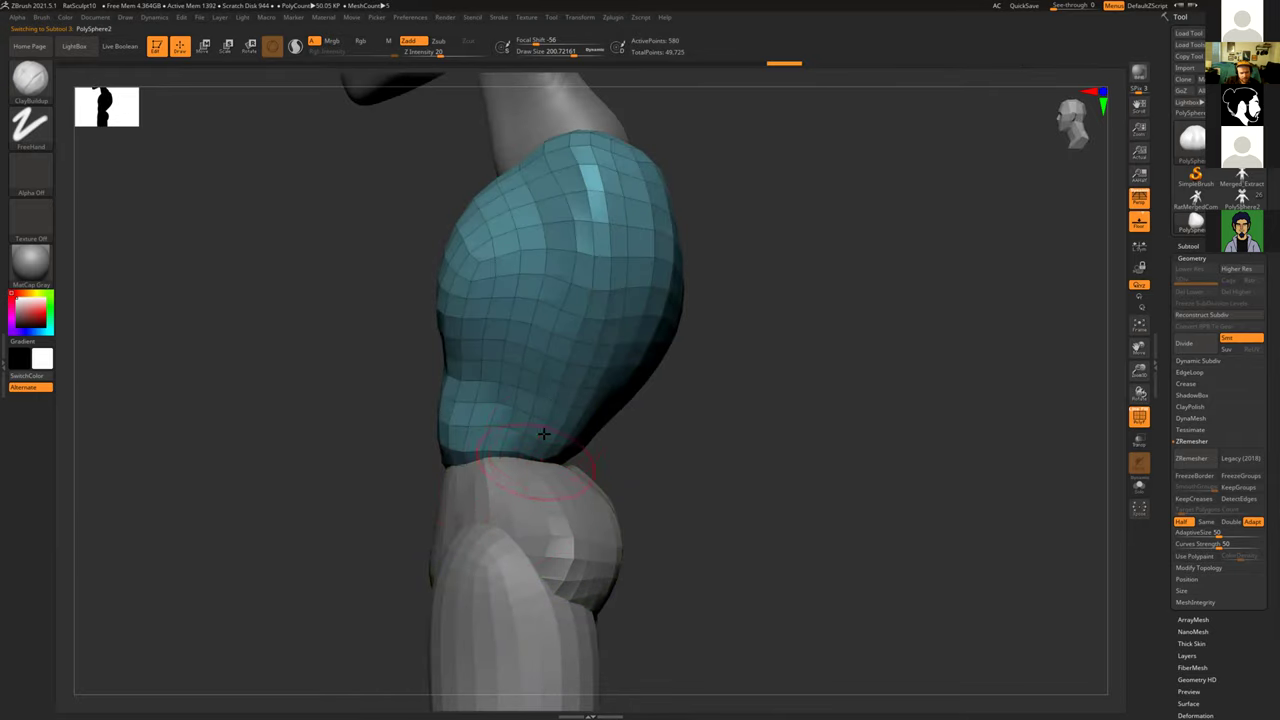
mouse_move(723, 466)
mouse_down()
mouse_move(598, 458)
mouse_move(589, 494)
mouse_move(537, 503)
mouse_up()
mouse_move(480, 454)
mouse_down()
mouse_move(602, 472)
mouse_move(588, 494)
mouse_move(543, 489)
mouse_move(586, 455)
mouse_move(563, 486)
mouse_up()
key(b)
key(m)
key(t)
key(s)
shift+drag(421, 455, 794, 469)
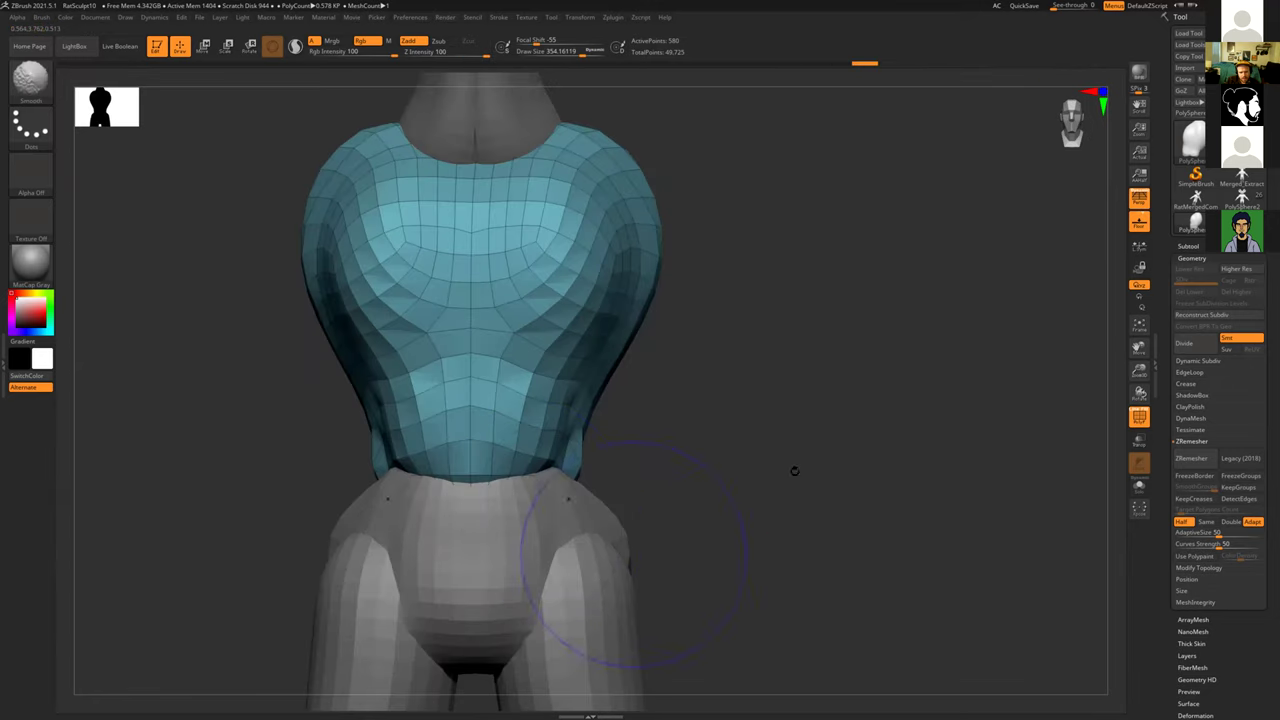
Step: Remesh the torso to double its polygon count with ZRemesher
click(1230, 522)
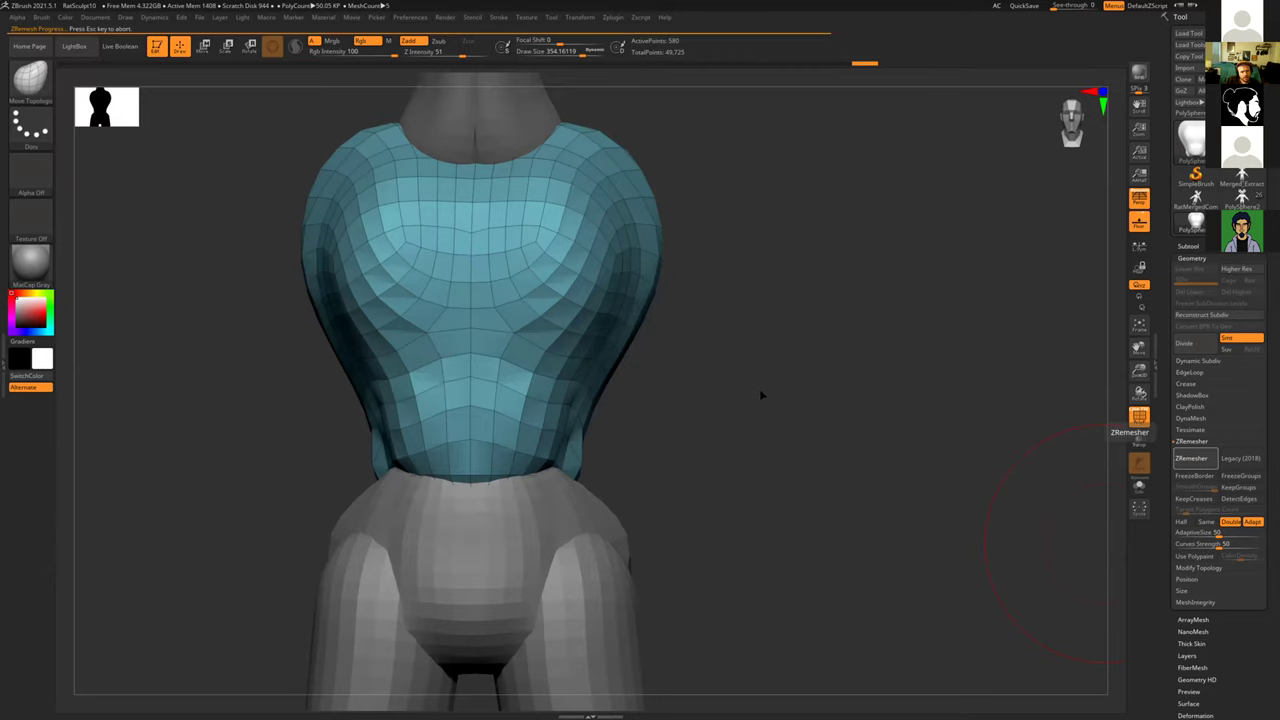
drag(758, 378, 728, 389)
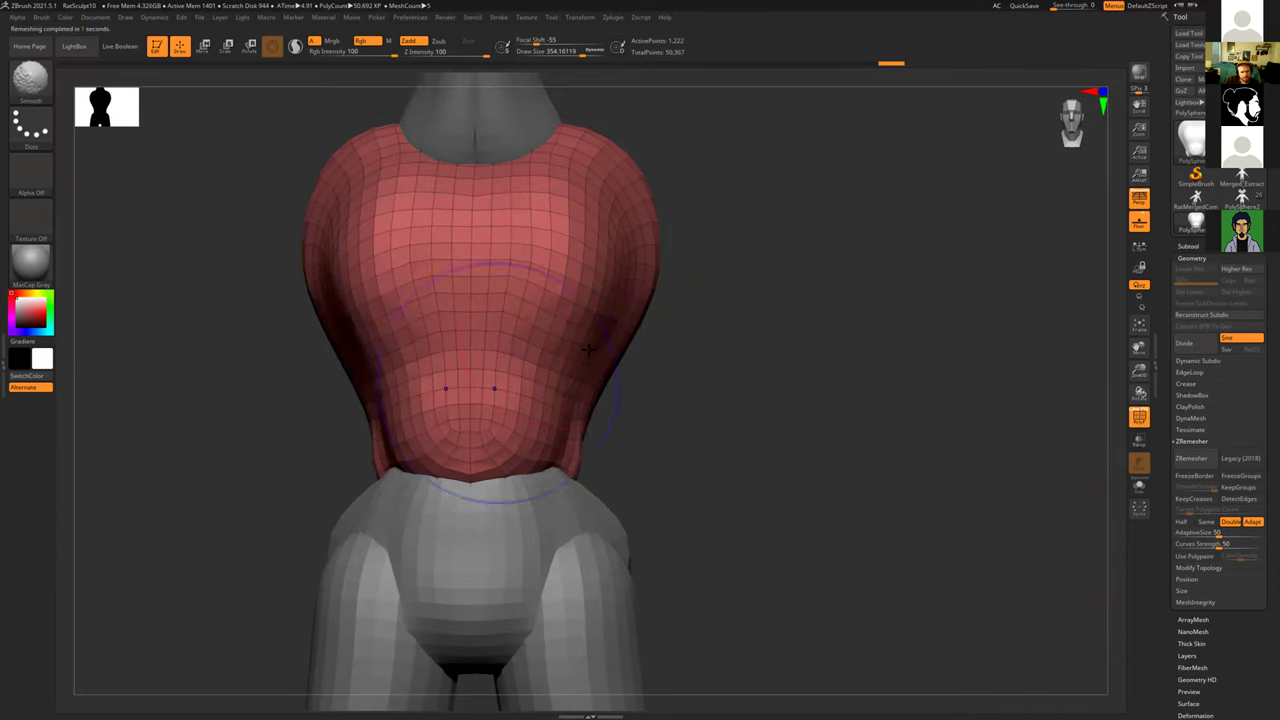
Step: Sculpt the chest and the lower edge of the pectorals with a smaller ClayBuildup brush, smoothing the transitions
key(s)
drag(582, 297, 562, 298)
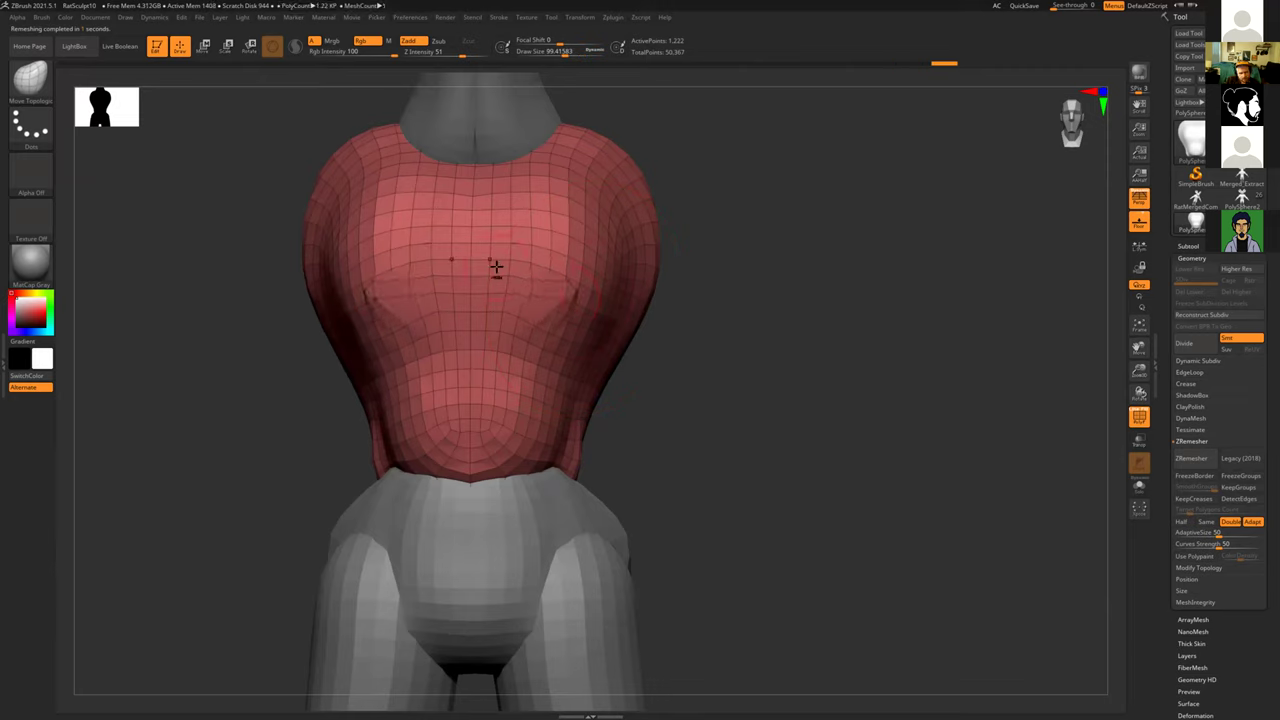
key(b)
key(c)
key(b)
key(s)
mouse_move(557, 294)
mouse_down()
mouse_move(592, 292)
mouse_move(566, 236)
mouse_move(586, 211)
mouse_move(546, 291)
mouse_move(517, 302)
mouse_move(466, 266)
mouse_up()
drag(749, 186, 640, 212)
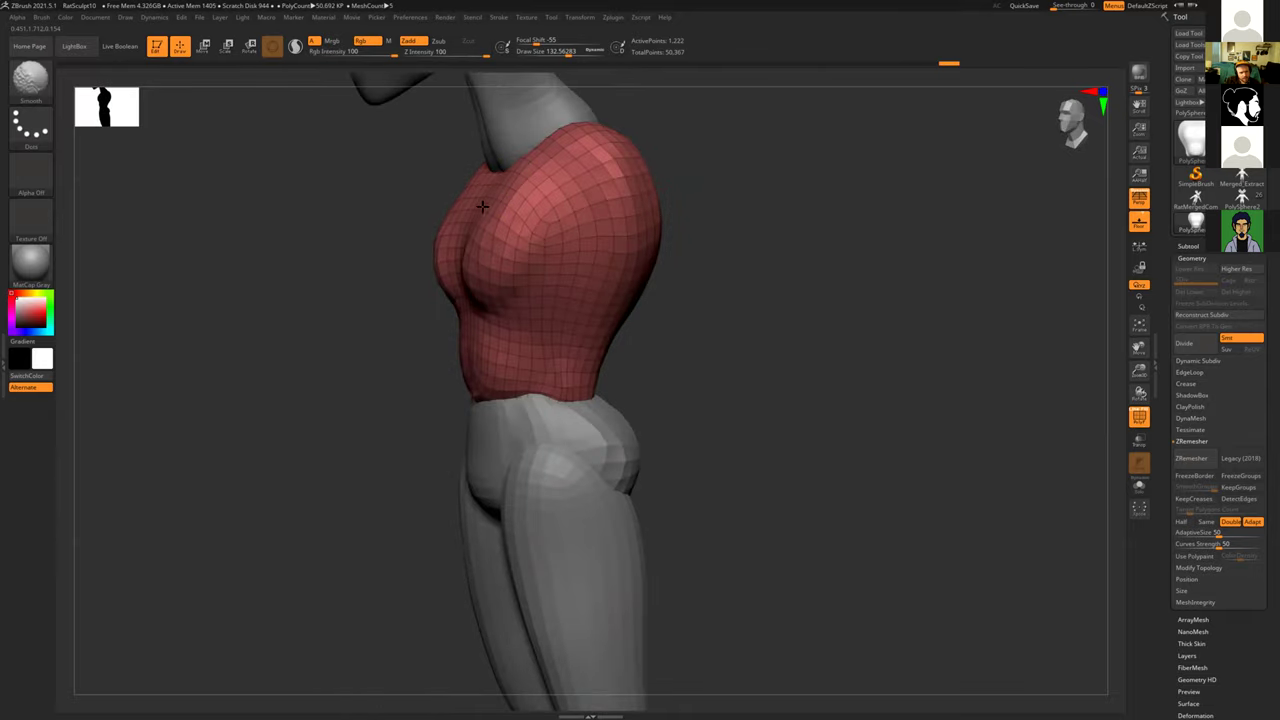
Step: Select the neck and remesh it twice with ZRemesher set to Half
mouse_move(363, 209)
alt+mouse_down()
mouse_move(394, 386)
mouse_move(367, 377)
mouse_move(560, 330)
alt+mouse_up()
alt+click(583, 325)
shift+drag(697, 281, 797, 334)
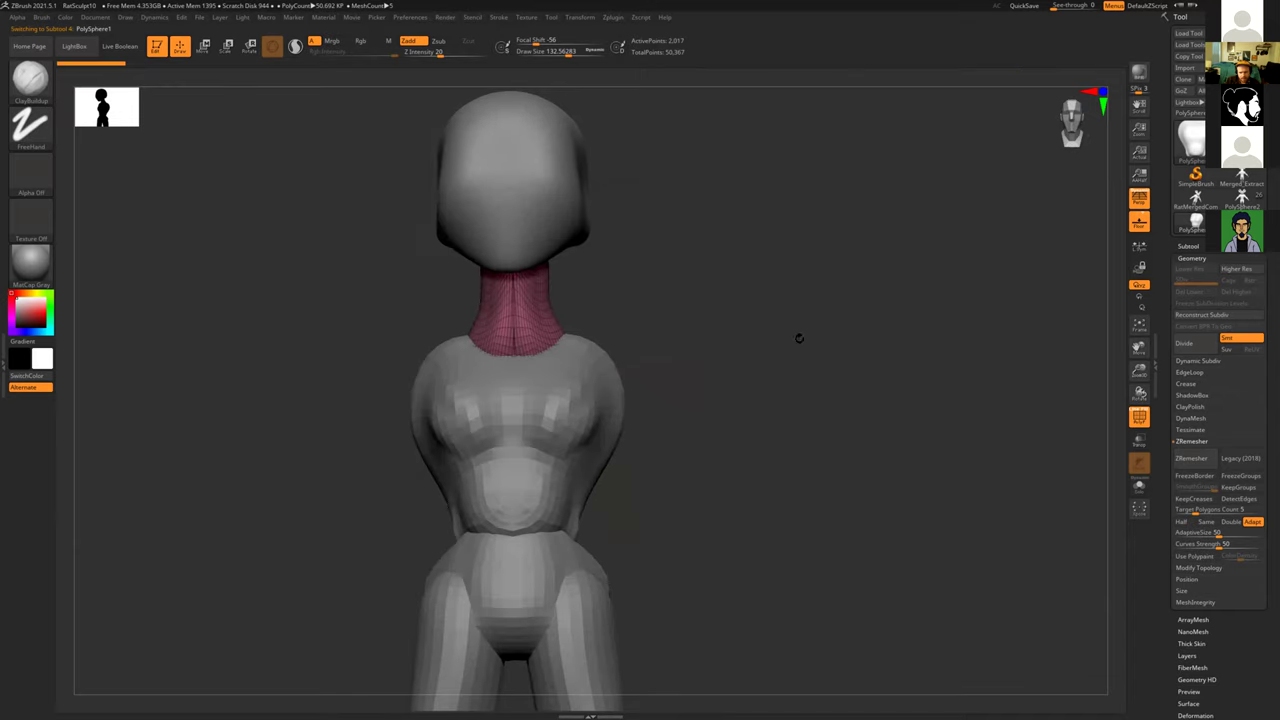
click(1181, 522)
click(1191, 458)
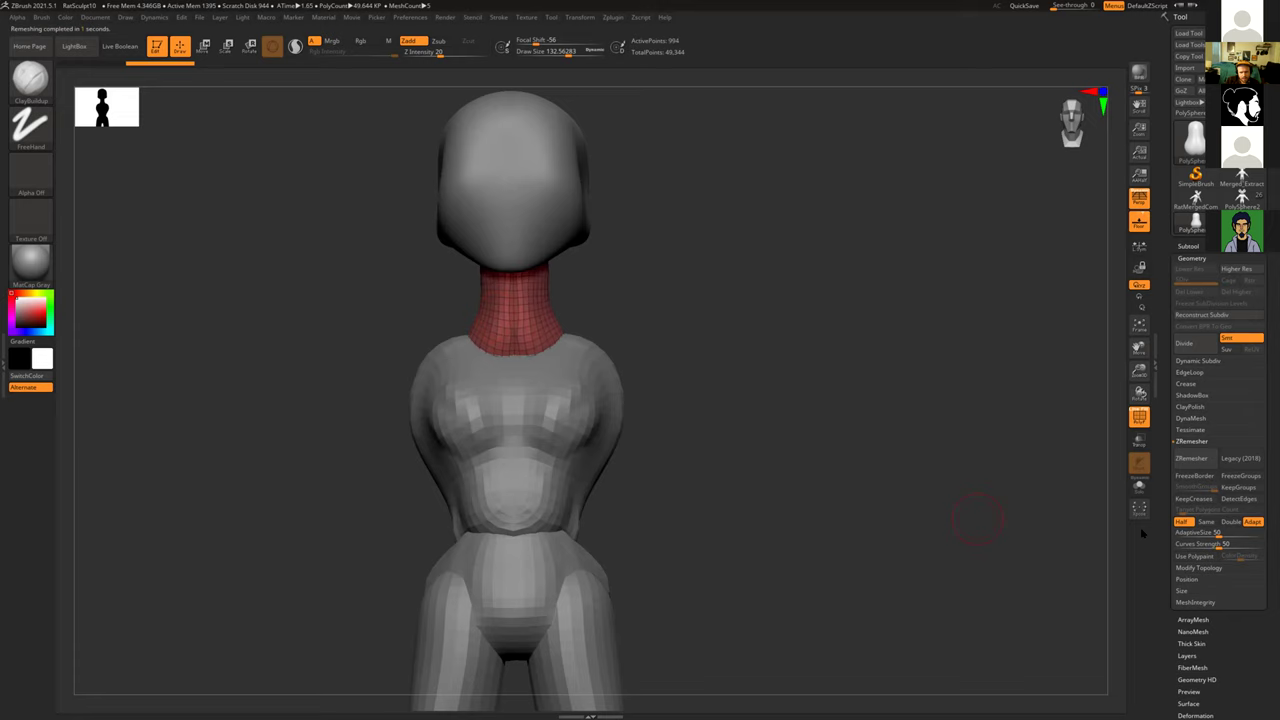
click(1188, 458)
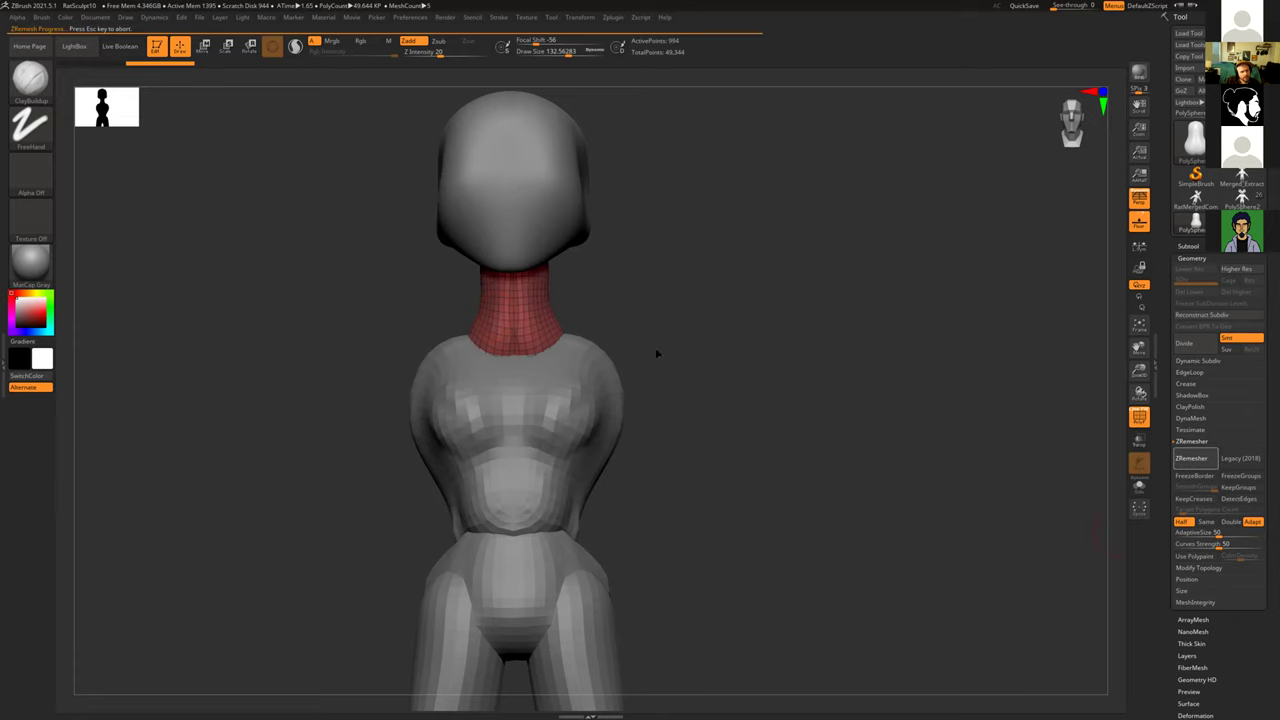
Step: Refine the neck's shape with ClayBuildup, then pull out its back contour with a large Move Topological brush
key(s)
drag(513, 329, 508, 360)
drag(686, 269, 560, 292)
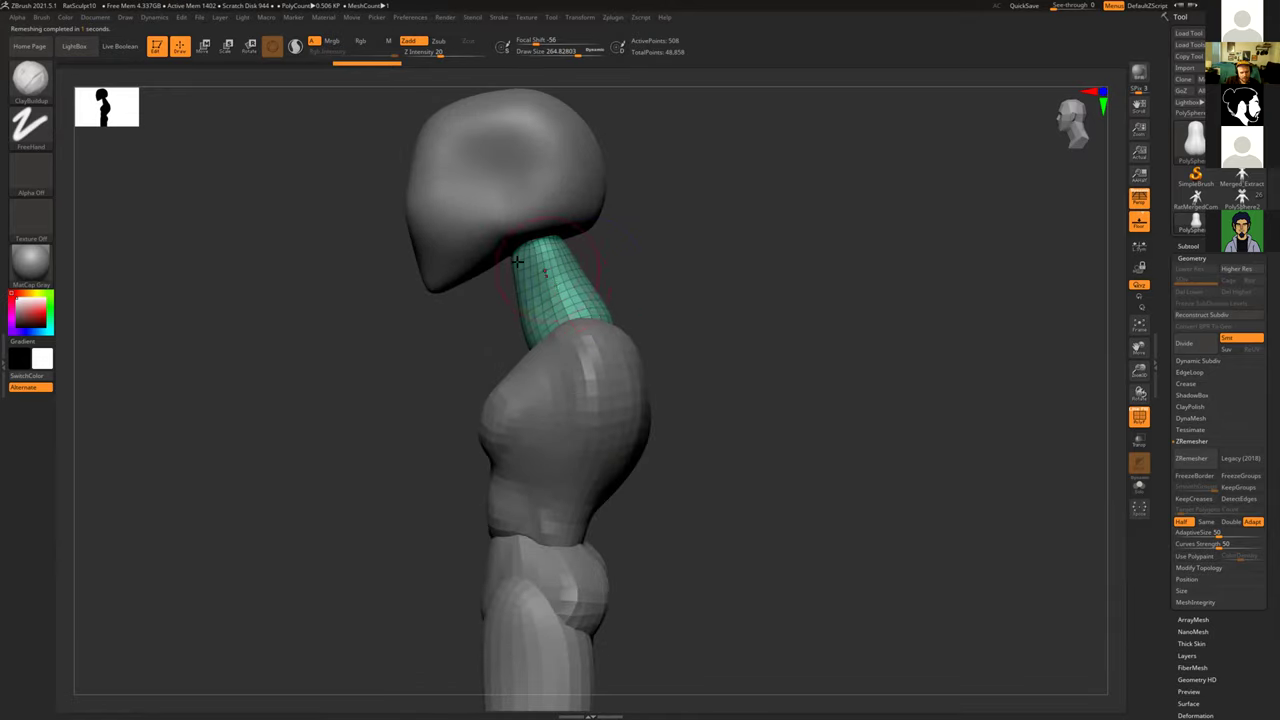
key(b)
key(m)
key(t)
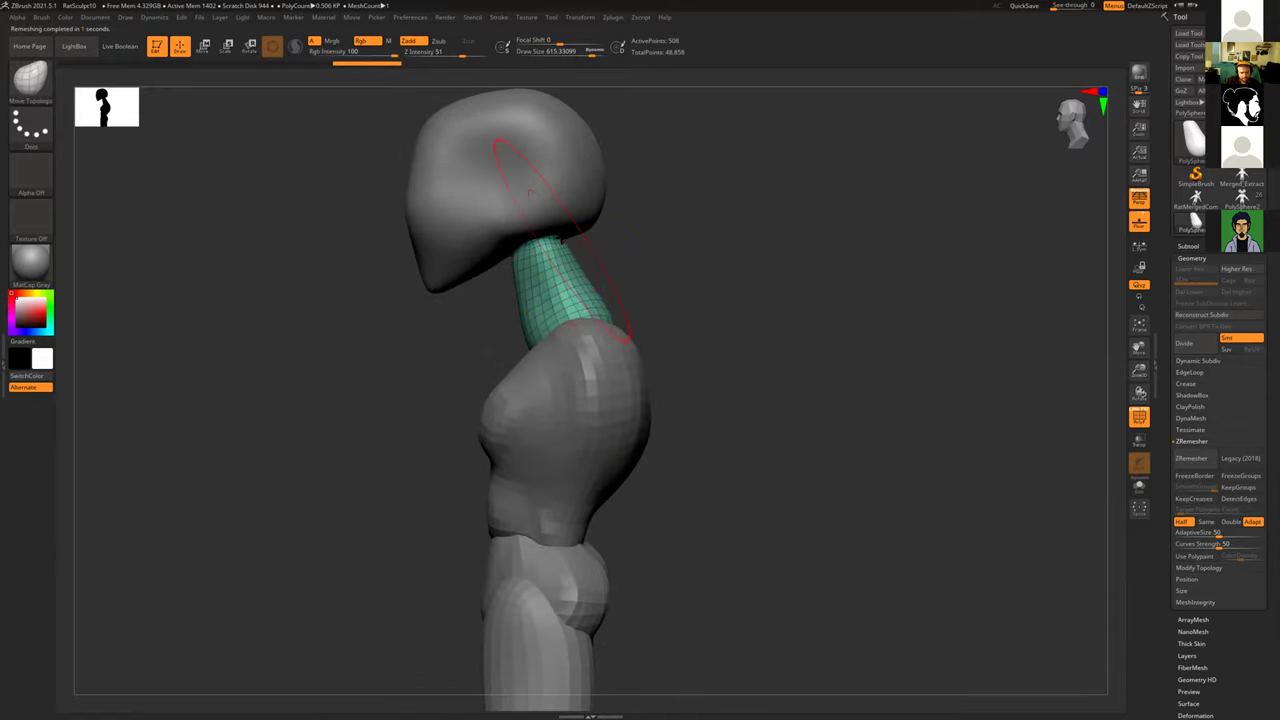
mouse_move(565, 239)
mouse_down()
mouse_move(584, 233)
mouse_move(514, 258)
mouse_move(546, 290)
mouse_move(620, 310)
mouse_move(600, 286)
mouse_move(734, 312)
mouse_move(720, 372)
mouse_up()
drag(720, 372, 600, 380)
Step: Select the torso and push in a shoulder hollow on each side with a smaller Move Topological brush
alt+click(574, 428)
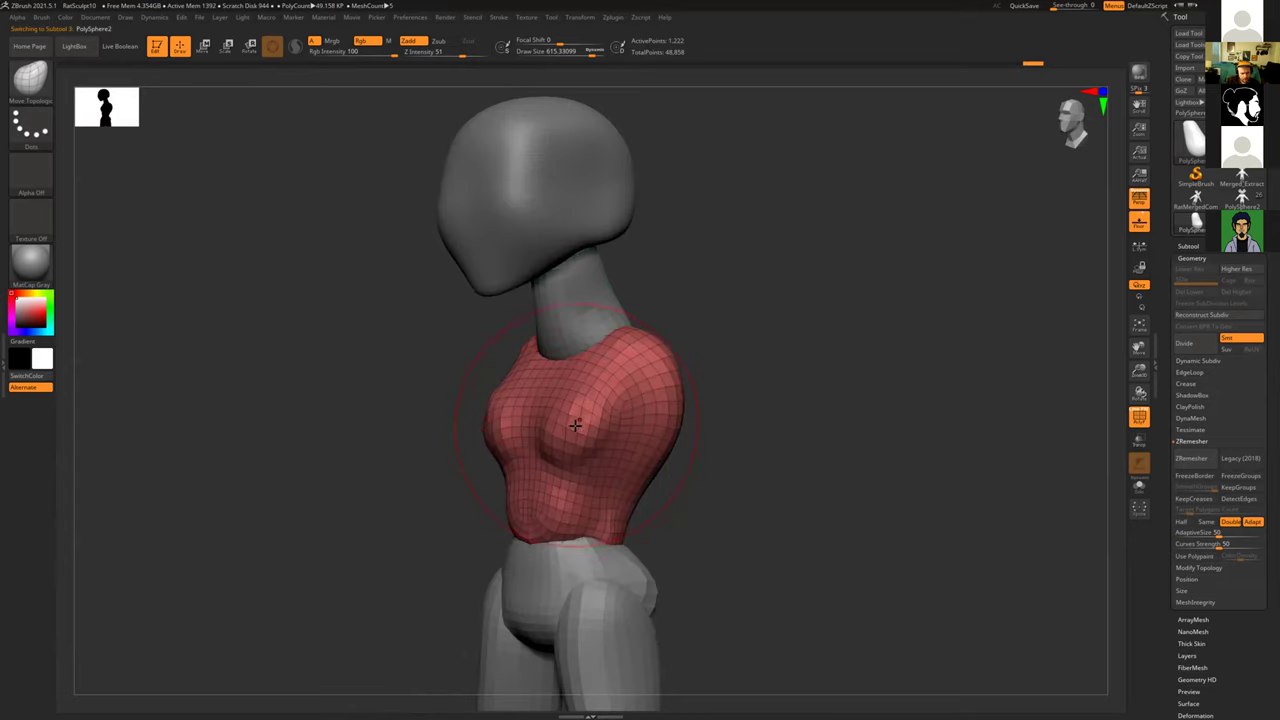
key(s)
drag(561, 418, 559, 418)
mouse_move(559, 418)
shift+mouse_down()
mouse_move(606, 420)
mouse_move(471, 314)
shift+mouse_up()
key(ctrl)
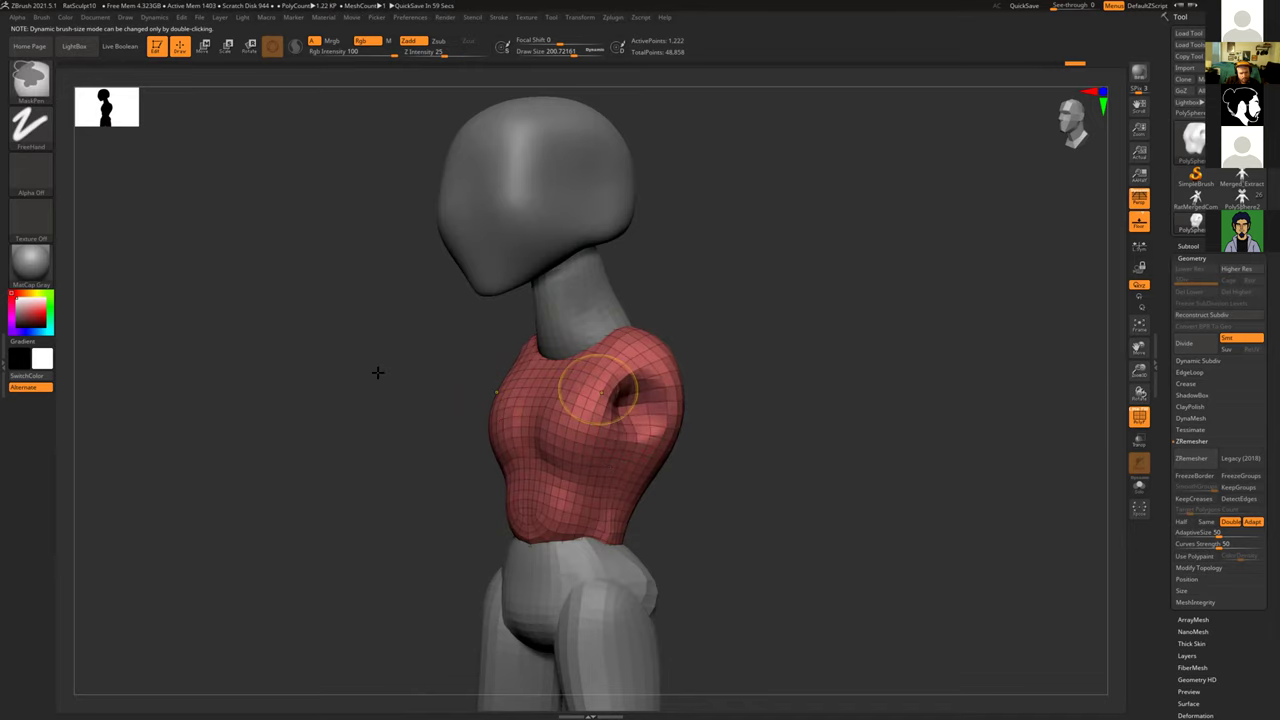
mouse_move(374, 371)
mouse_down()
mouse_move(391, 397)
mouse_move(495, 399)
mouse_move(500, 432)
mouse_up()
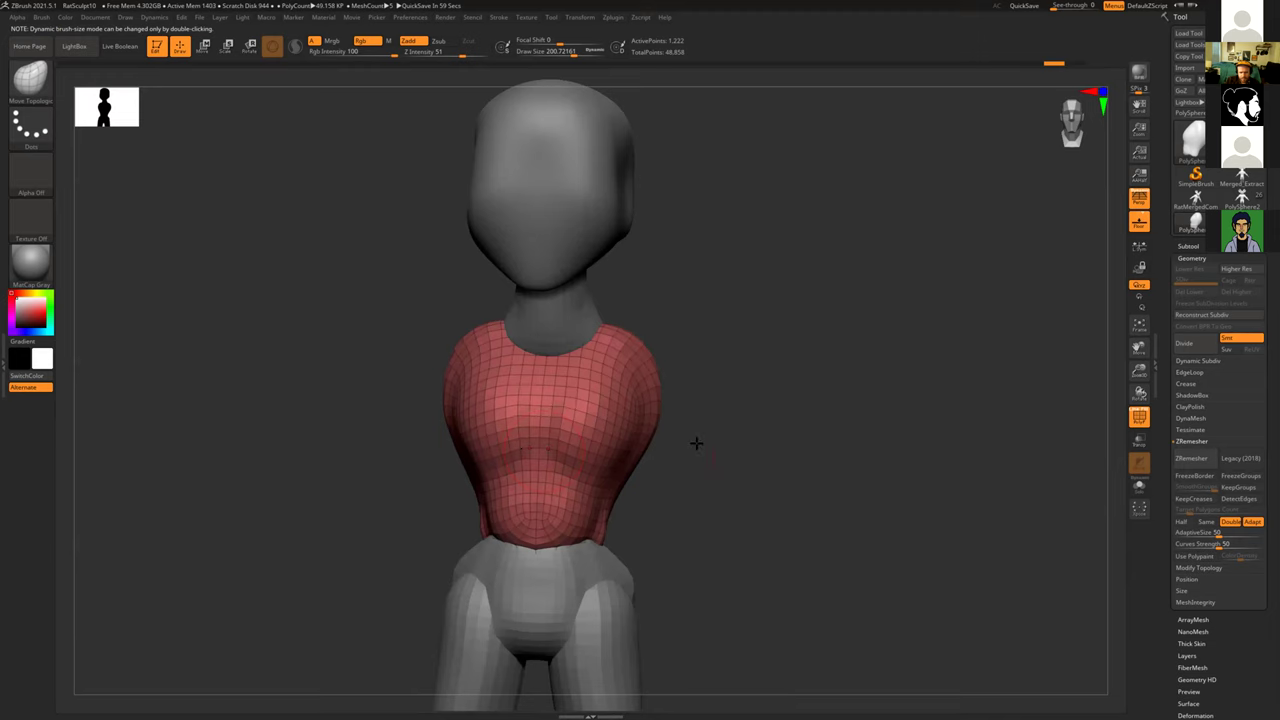
shift+drag(697, 443, 680, 440)
Step: Insert a mirrored pair of spheres at the shoulders with the IMM Primitives brush
click(22, 86)
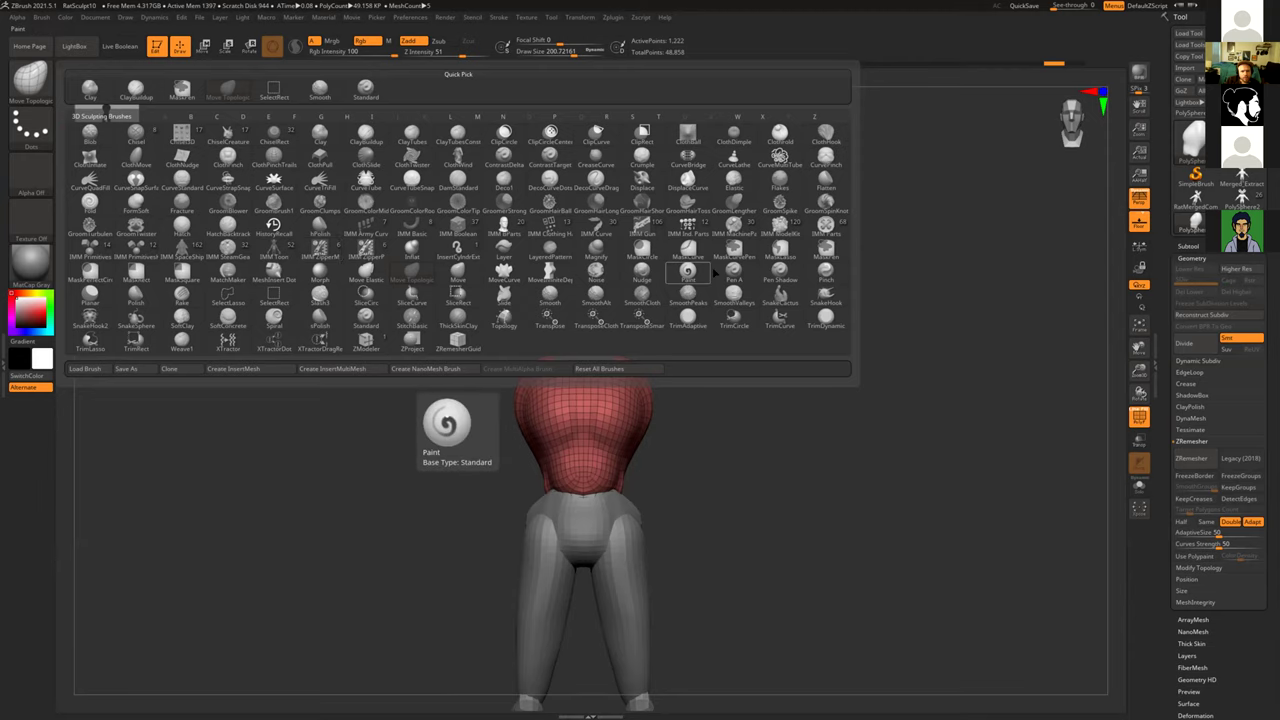
click(88, 250)
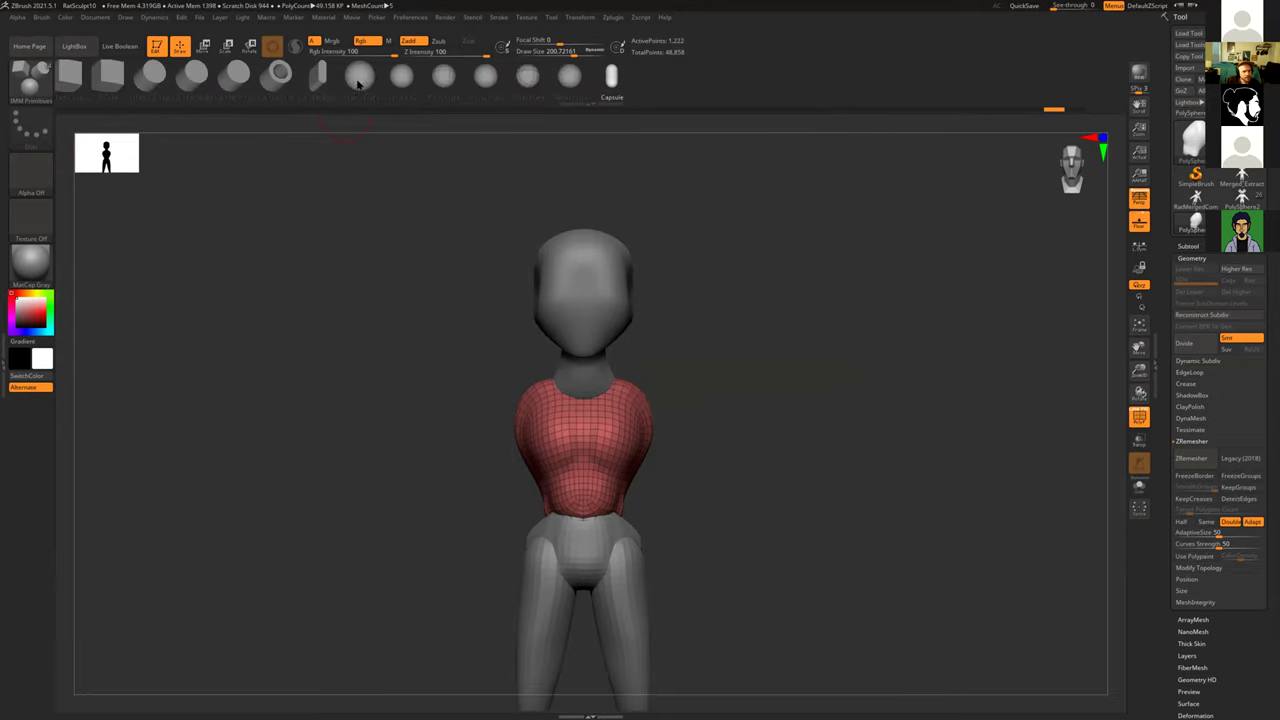
click(359, 84)
alt+drag(416, 366, 749, 428)
Step: Reshape the shoulder spheres into rounded deltoids that fit against the torso with the Move Topological brush
key(b)
key(m)
key(t)
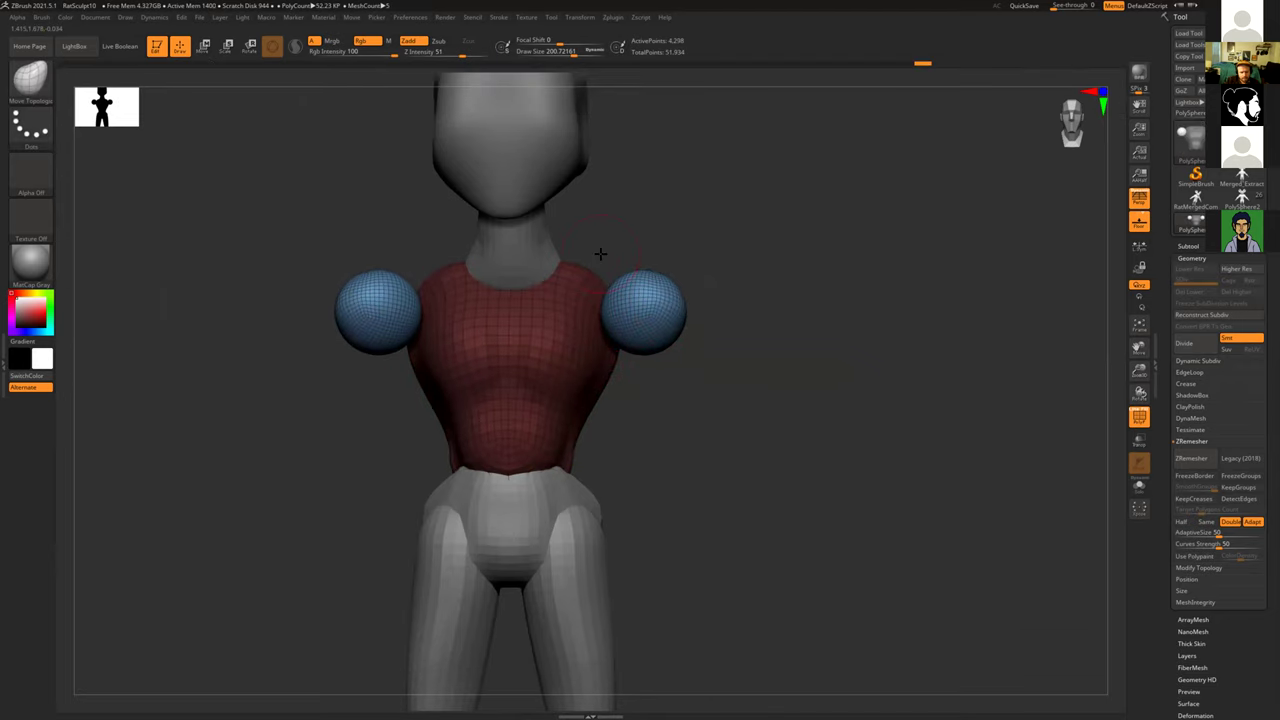
mouse_move(684, 342)
mouse_down()
mouse_move(680, 434)
mouse_move(677, 336)
mouse_up()
drag(727, 280, 573, 246)
key(s)
mouse_move(737, 260)
mouse_down()
mouse_move(706, 166)
mouse_move(766, 286)
mouse_move(586, 257)
mouse_move(595, 268)
mouse_move(641, 259)
mouse_move(637, 287)
mouse_up()
mouse_move(491, 297)
mouse_down()
mouse_move(451, 317)
mouse_move(515, 370)
mouse_move(597, 348)
mouse_move(567, 333)
mouse_up()
key(s)
mouse_move(575, 318)
mouse_down()
mouse_move(577, 347)
mouse_move(625, 345)
mouse_move(614, 300)
mouse_move(605, 322)
mouse_up()
drag(440, 363, 415, 352)
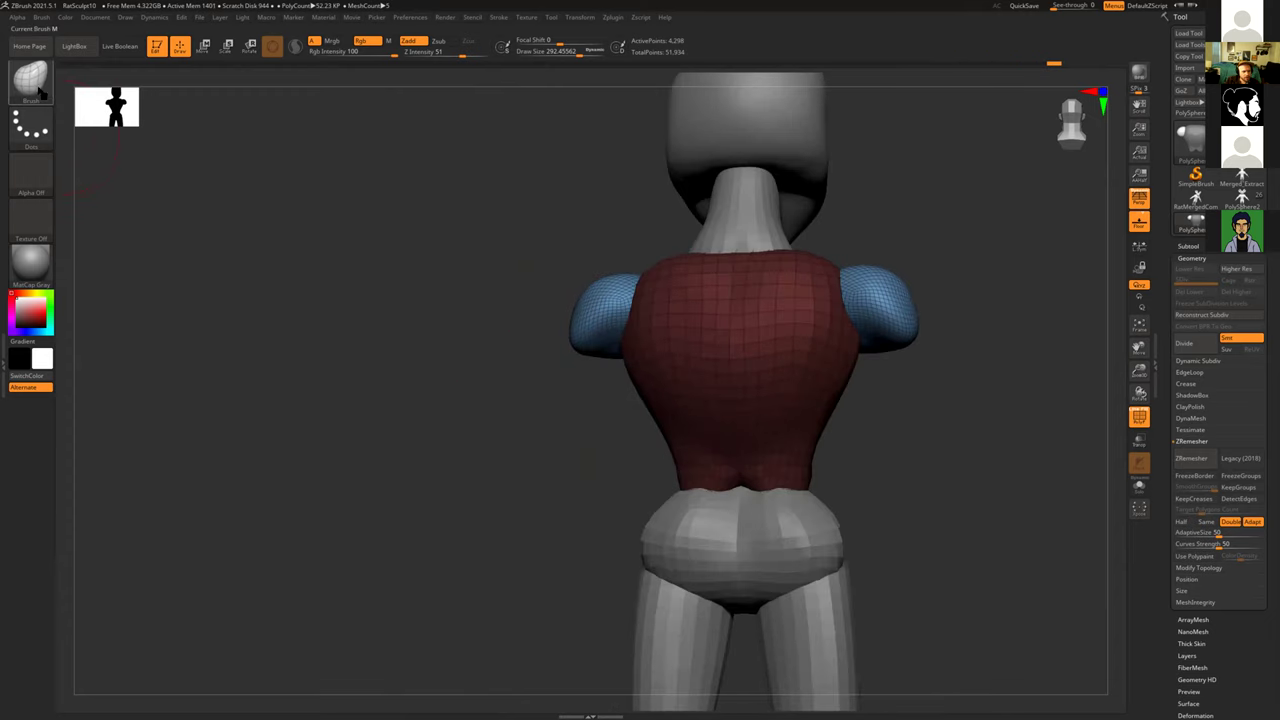
Step: Insert another mirrored pair of smaller spheres just below the deltoids with the IMM Primitives brush
click(38, 87)
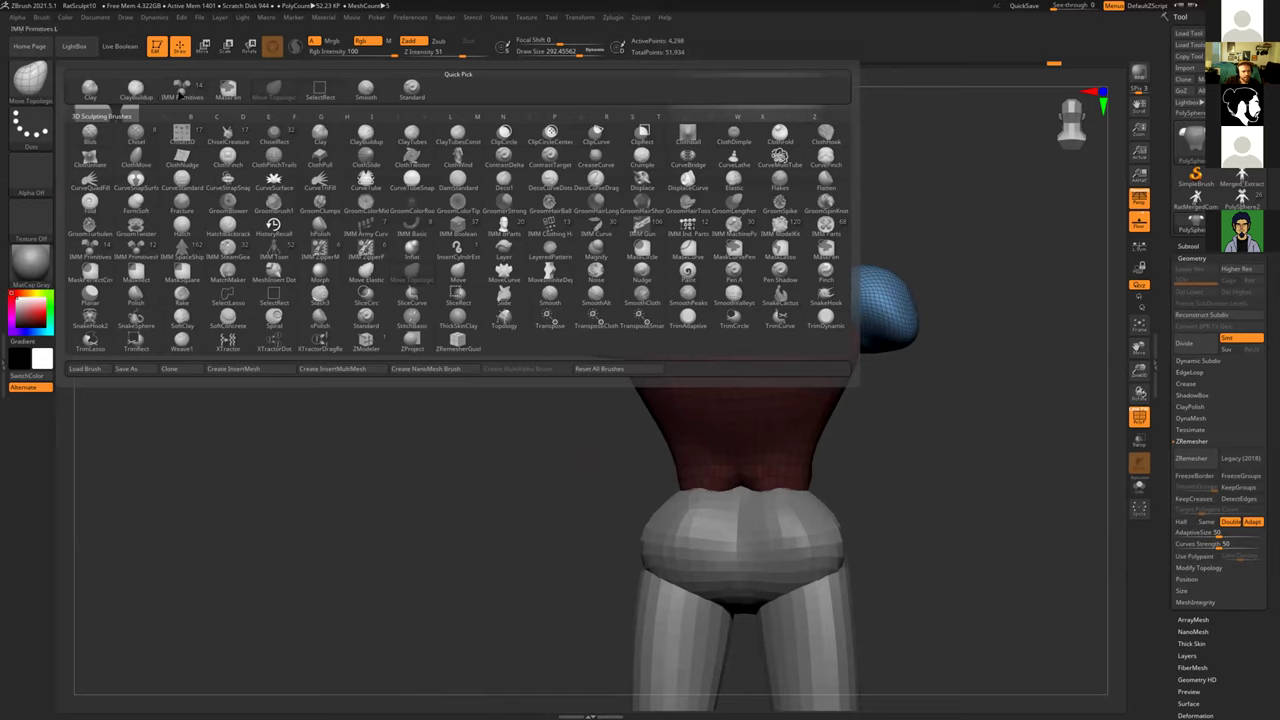
click(181, 88)
mouse_move(517, 420)
mouse_down()
mouse_move(517, 354)
mouse_move(610, 372)
mouse_move(615, 392)
mouse_up()
drag(466, 397, 502, 466)
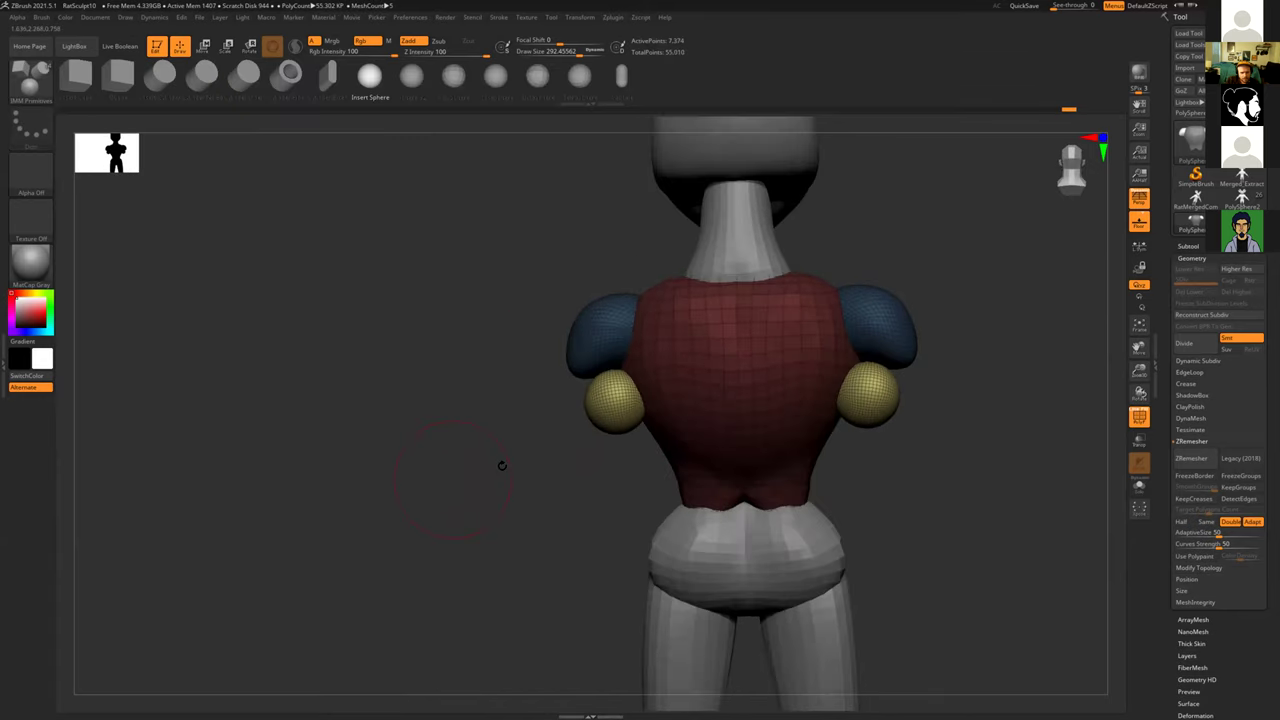
Step: Stretch the new spheres outward and down into upper-arm shapes with Move Topological, then smooth them
key(b)
key(m)
key(t)
key(s)
mouse_move(617, 398)
mouse_down()
mouse_move(629, 398)
mouse_move(526, 449)
mouse_move(473, 498)
mouse_up()
mouse_move(623, 366)
mouse_down()
mouse_move(589, 423)
mouse_move(606, 391)
mouse_move(557, 391)
mouse_move(550, 410)
mouse_move(557, 422)
mouse_move(590, 398)
mouse_up()
mouse_move(481, 394)
mouse_down()
mouse_move(510, 409)
mouse_move(566, 393)
mouse_move(570, 424)
mouse_up()
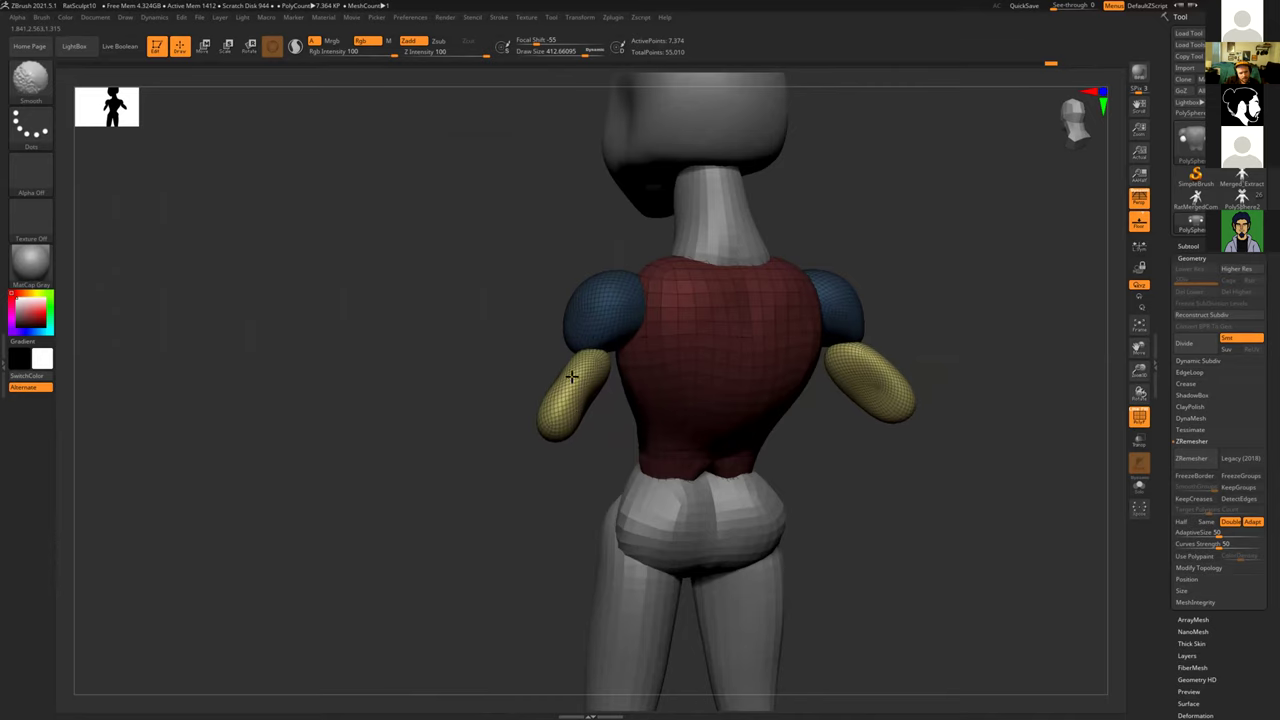
Step: Adjust the length and angle of the upper arms with a larger Move Topological brush
mouse_move(481, 398)
mouse_down()
mouse_move(451, 398)
mouse_move(632, 440)
mouse_move(626, 426)
mouse_move(598, 440)
mouse_up()
key(s)
click(643, 420)
drag(612, 370, 556, 378)
drag(405, 400, 458, 335)
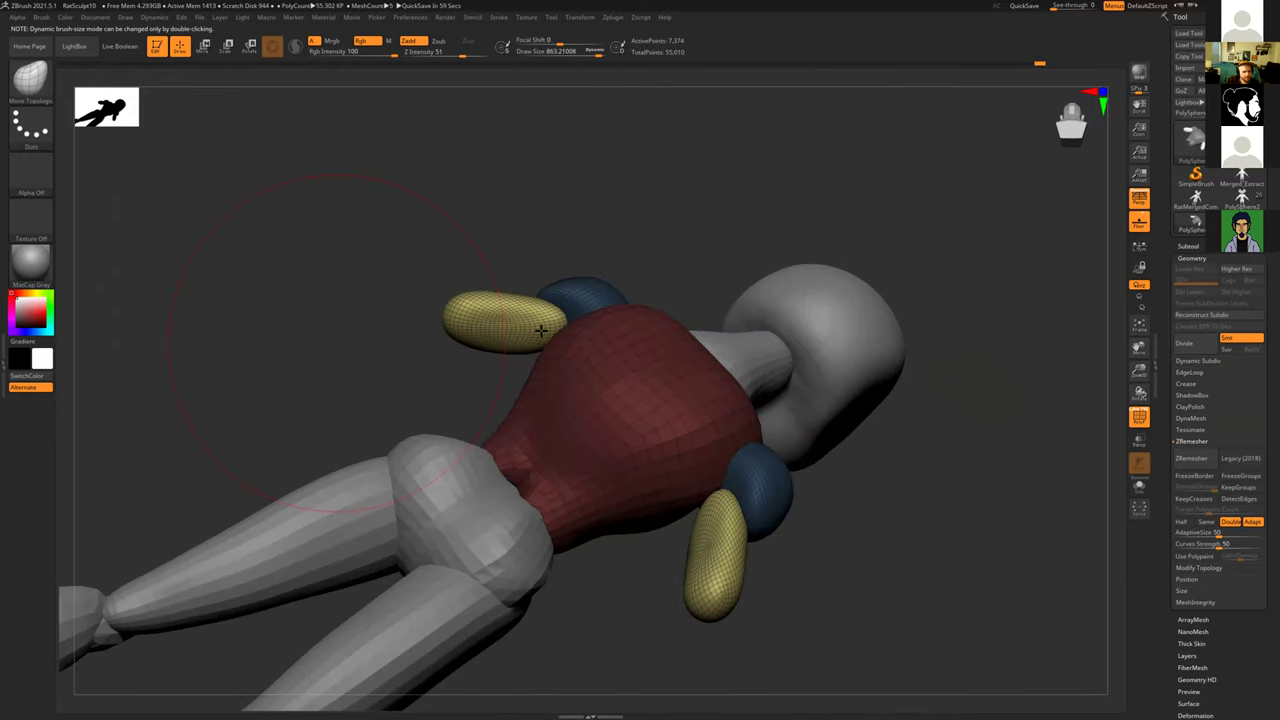
Step: Fill out the mirrored upper arms with the Inflat brush, smoothing the surfaces between strokes
key(b)
key(i)
key(n)
key(s)
drag(526, 328, 507, 328)
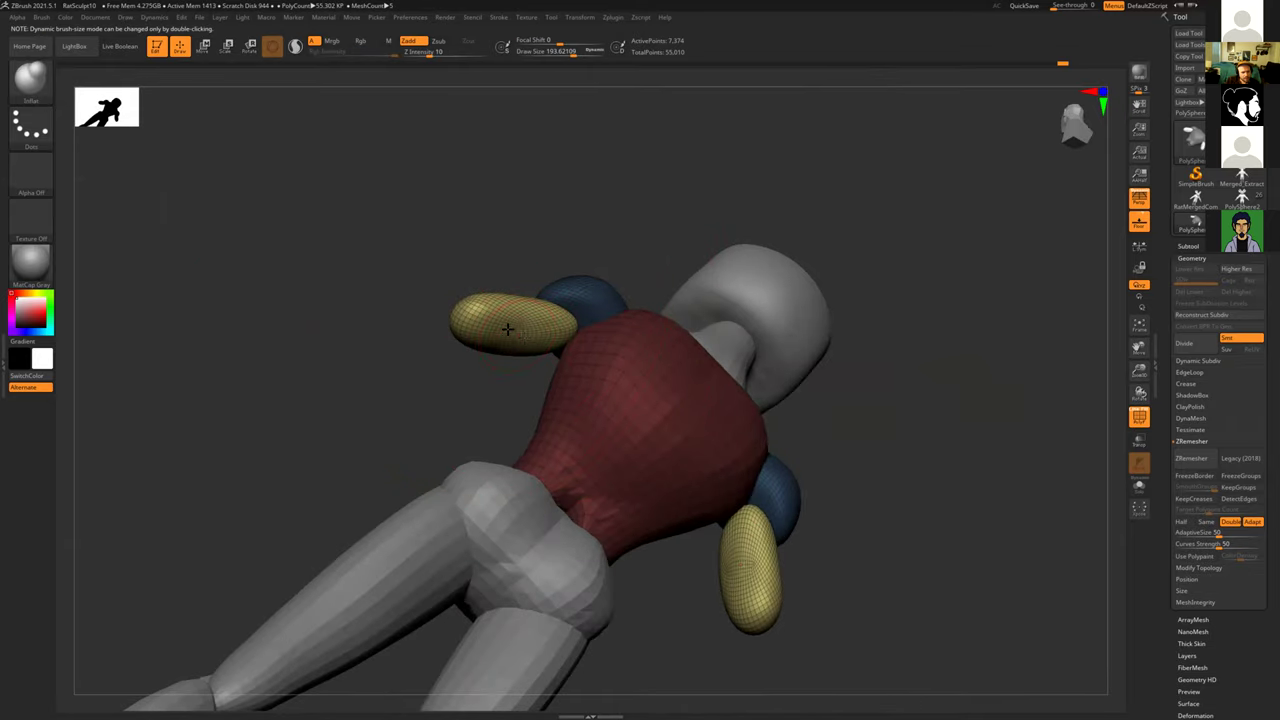
drag(452, 231, 540, 337)
key(shift)
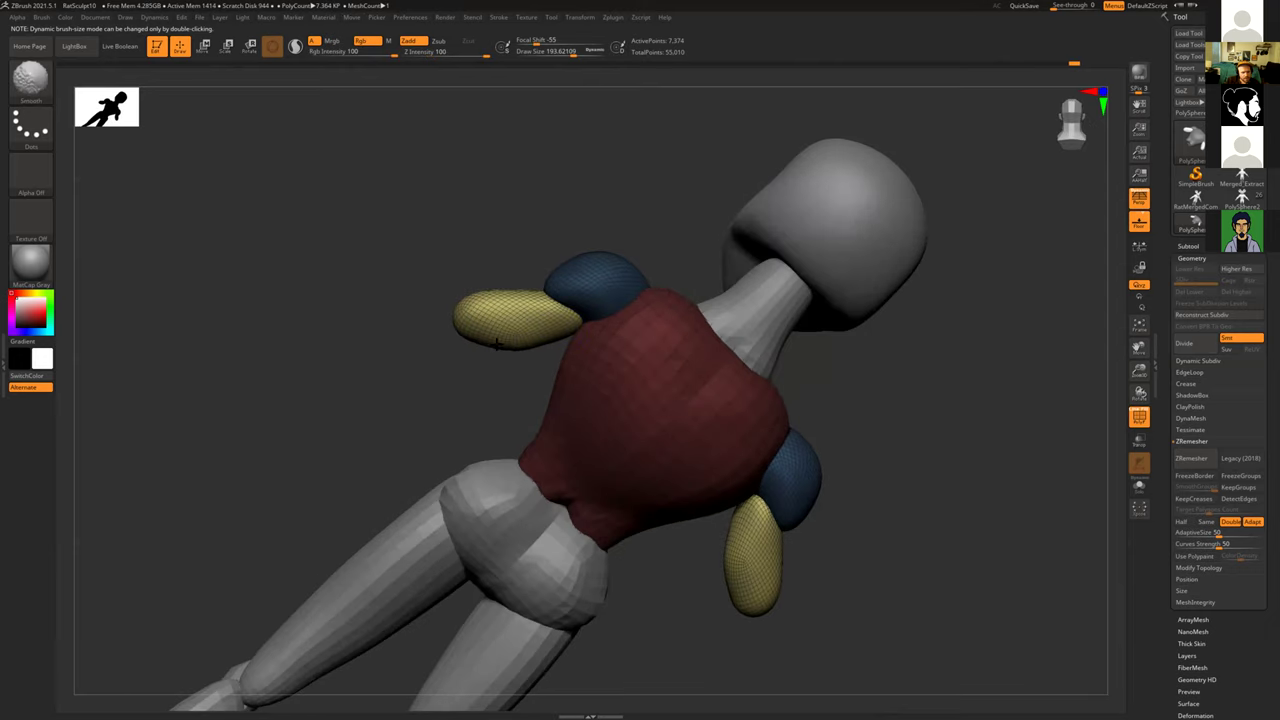
mouse_move(440, 385)
mouse_down()
mouse_move(517, 391)
mouse_move(560, 420)
mouse_move(500, 298)
mouse_up()
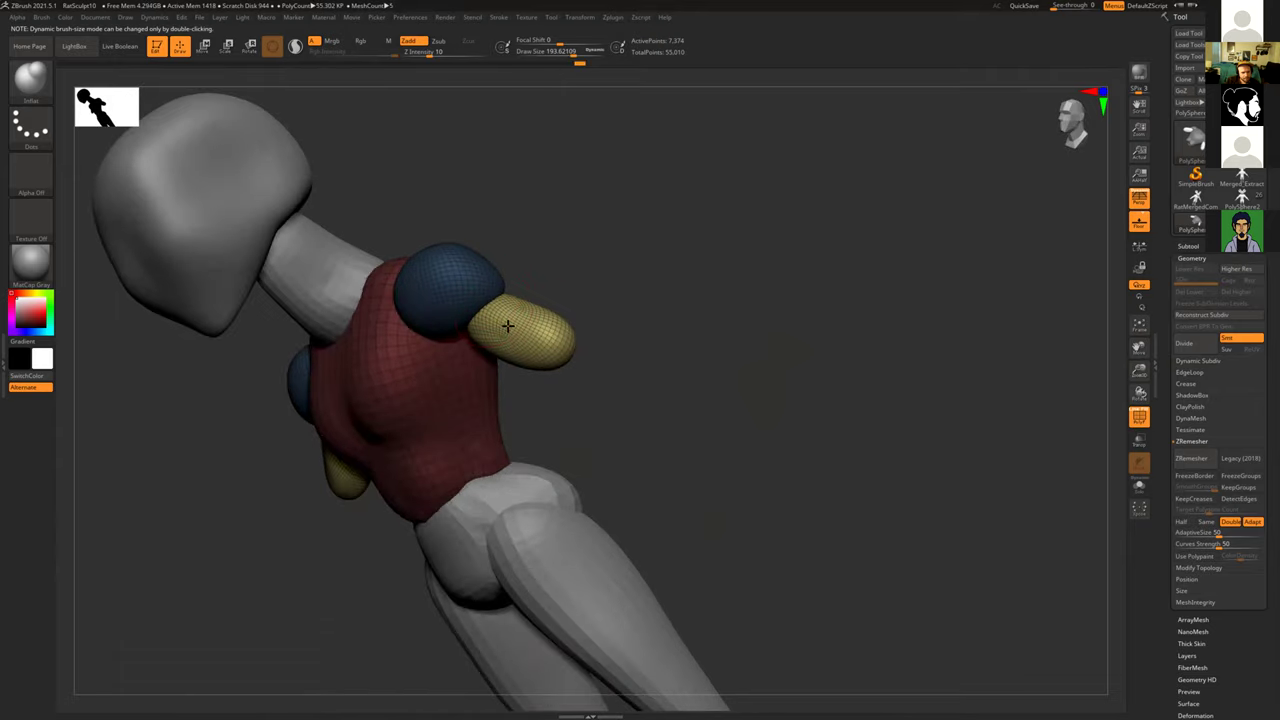
Step: Lengthen the upper arms outward and down and refine their join beneath the deltoids using a large Move Topological brush
mouse_move(629, 349)
mouse_down()
mouse_move(637, 334)
mouse_move(594, 314)
mouse_move(680, 227)
mouse_move(740, 291)
mouse_move(686, 314)
mouse_move(583, 449)
mouse_up()
key(b)
key(m)
key(t)
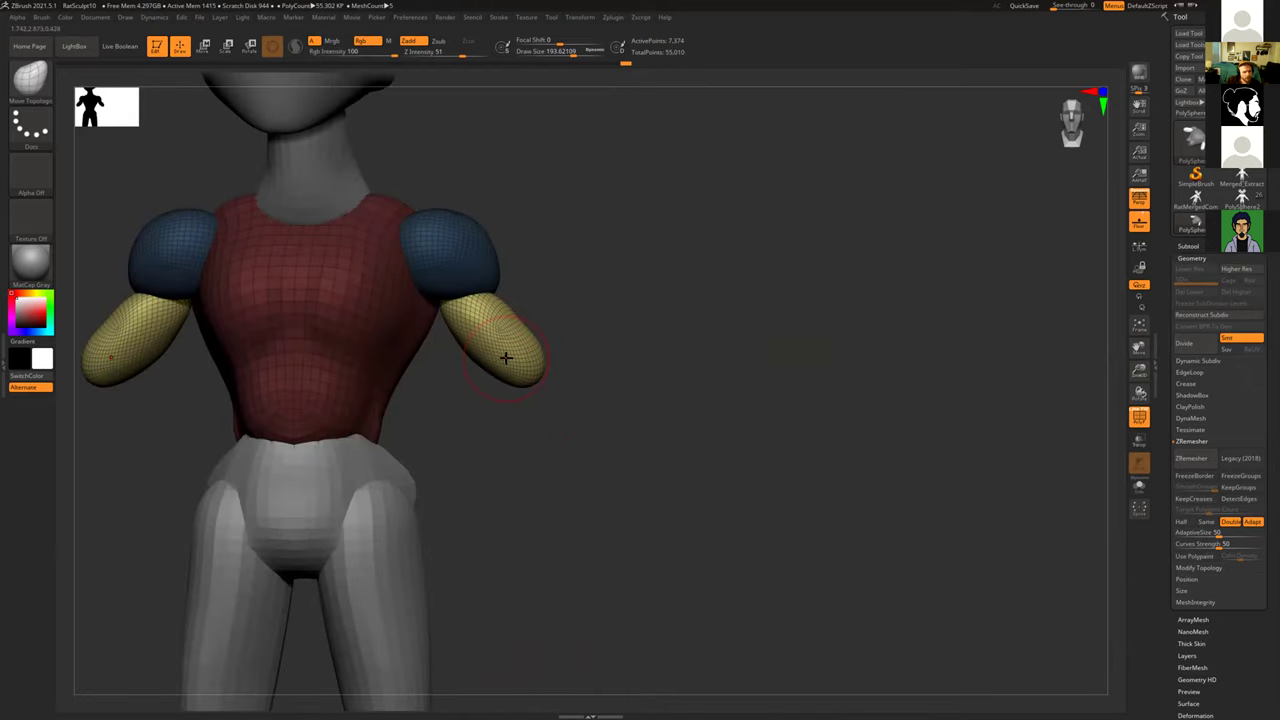
key(s)
mouse_move(505, 362)
mouse_down()
mouse_move(526, 360)
mouse_move(548, 388)
mouse_up()
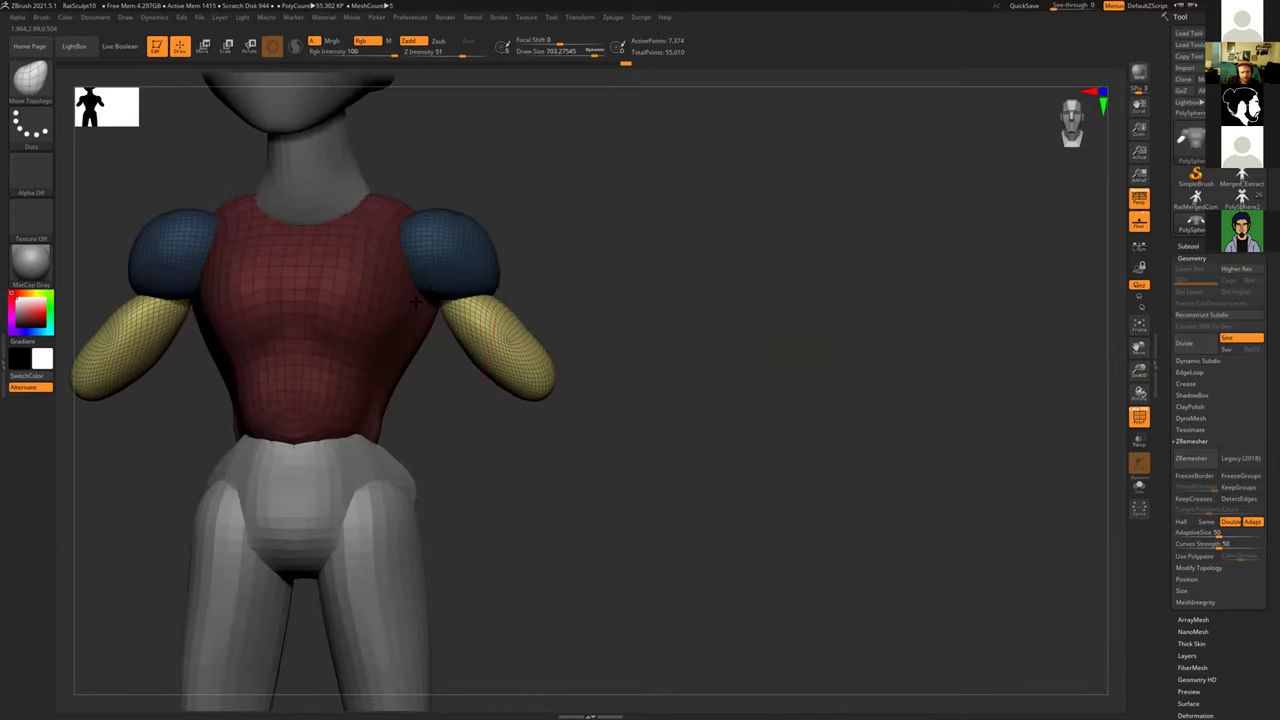
drag(455, 304, 491, 353)
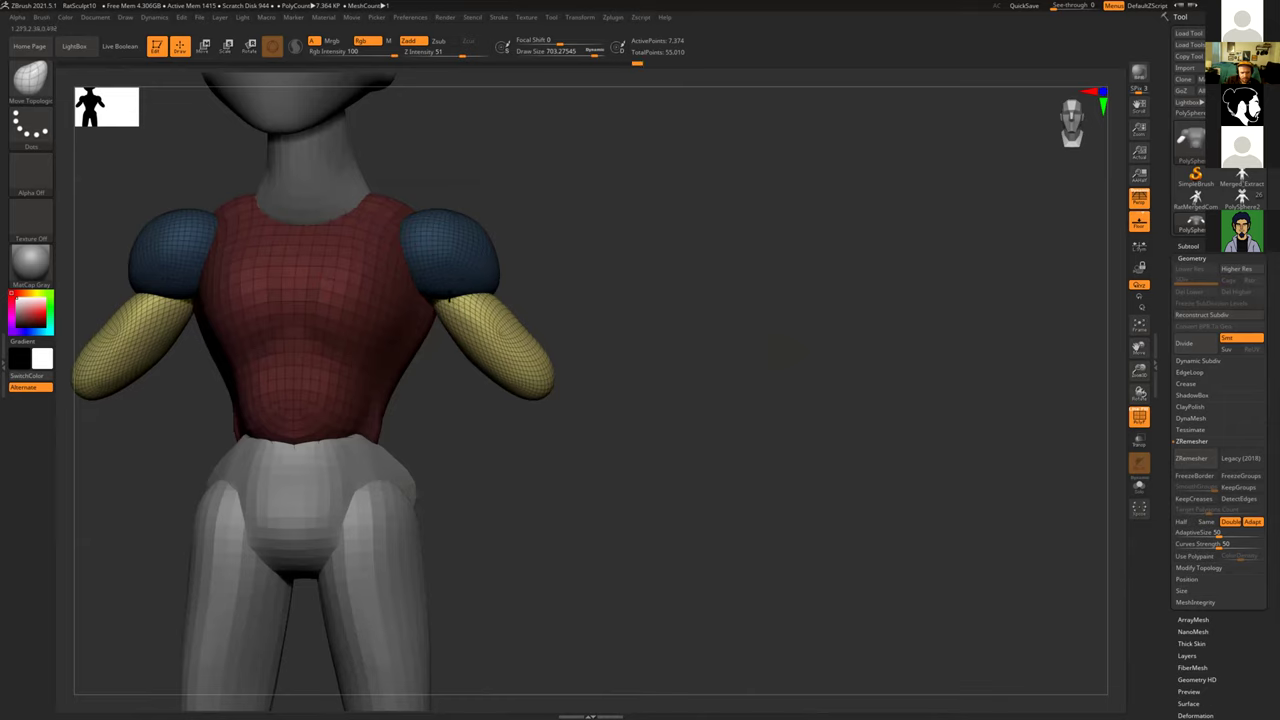
drag(453, 290, 462, 297)
mouse_move(549, 280)
mouse_down()
mouse_move(410, 300)
mouse_move(485, 341)
mouse_up()
Step: Adjust the upper arms' profile from the side and clear the mask from the torso and shoulders
shift+drag(660, 357, 540, 352)
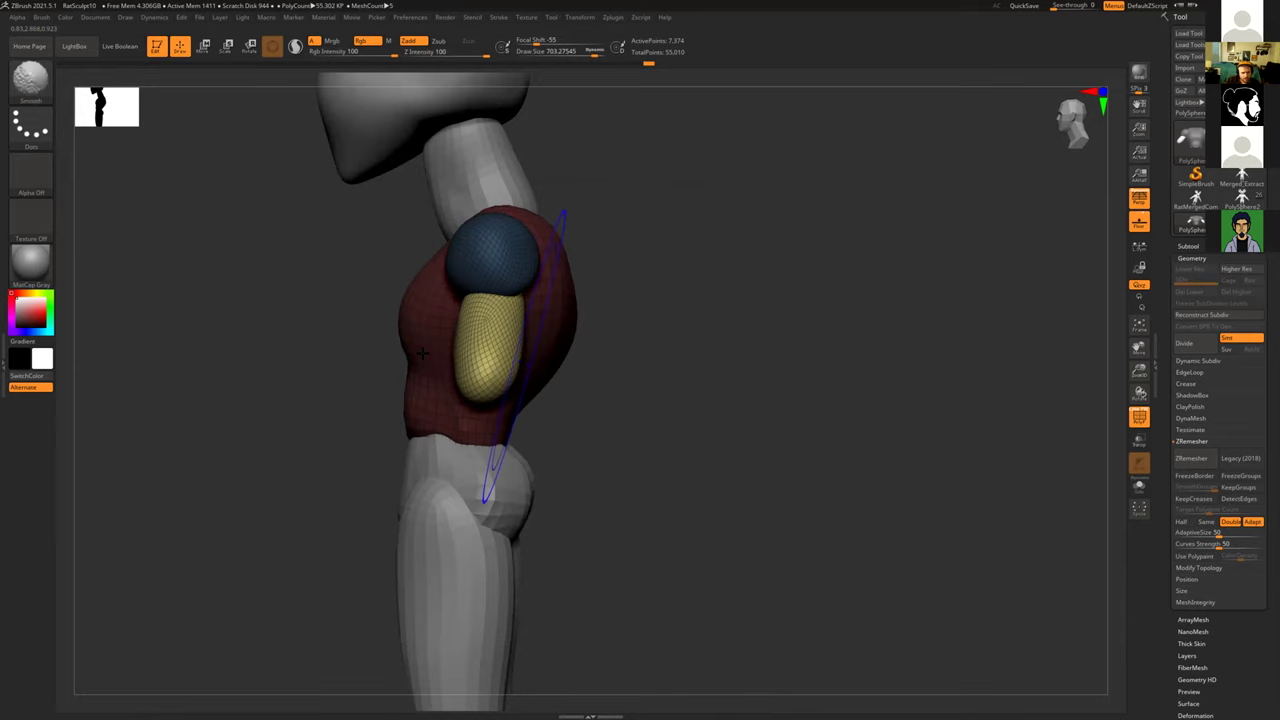
drag(453, 322, 519, 322)
alt+drag(616, 376, 724, 464)
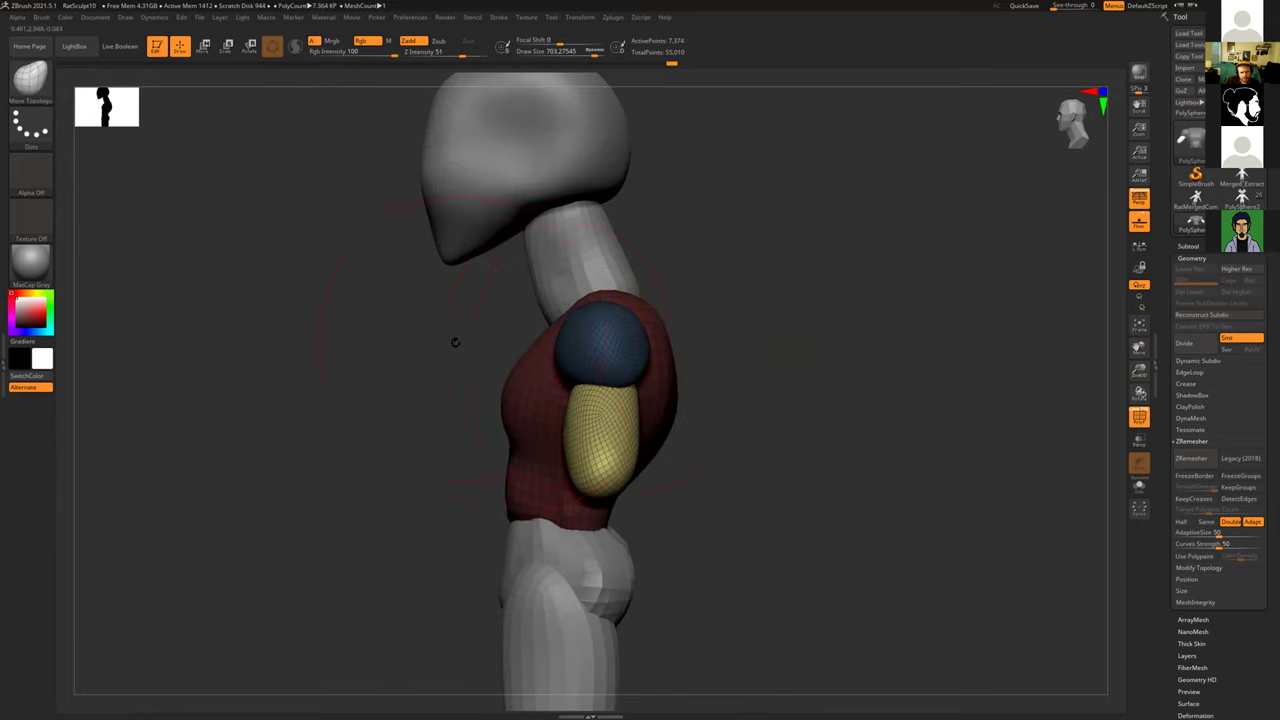
mouse_move(401, 394)
ctrl+mouse_down()
mouse_move(390, 417)
mouse_move(423, 386)
mouse_move(579, 367)
mouse_move(570, 337)
mouse_move(625, 336)
mouse_move(580, 348)
mouse_move(592, 344)
ctrl+mouse_up()
drag(729, 318, 860, 325)
mouse_move(575, 343)
mouse_down()
mouse_move(568, 321)
mouse_move(546, 366)
mouse_move(546, 350)
mouse_up()
mouse_move(496, 293)
mouse_down()
mouse_move(490, 306)
mouse_move(474, 299)
mouse_up()
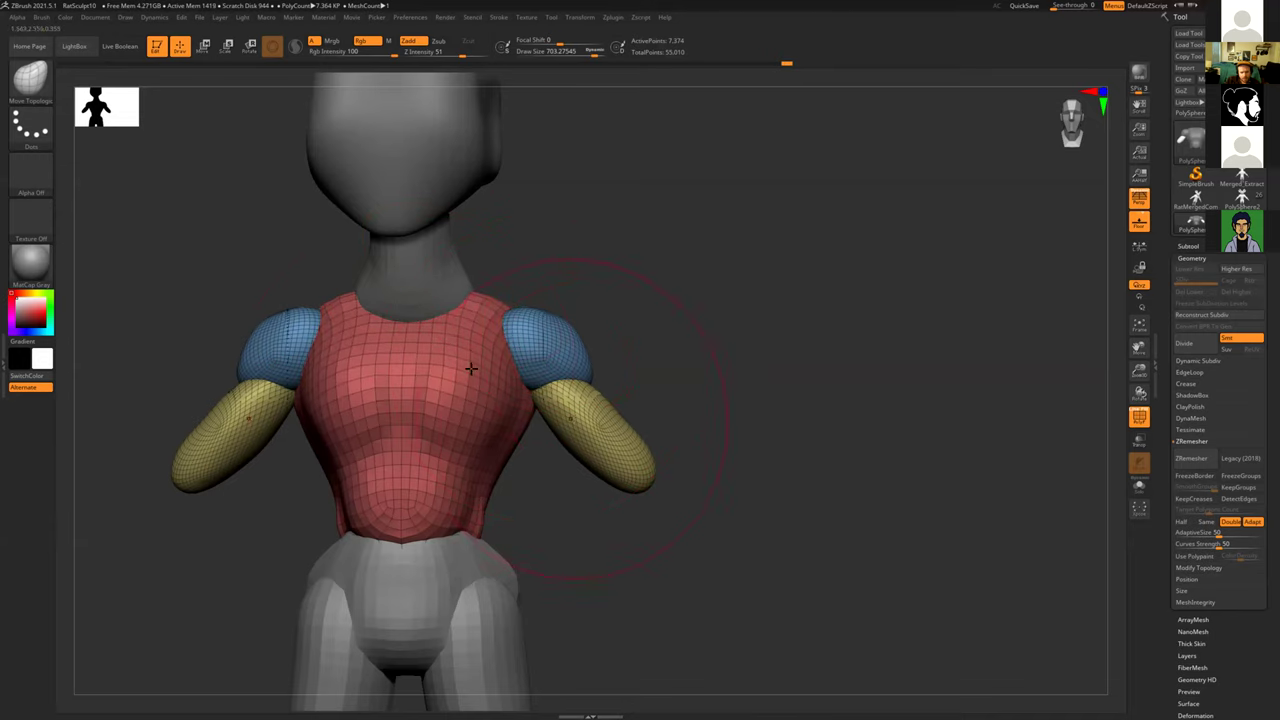
Step: Split the torso, shoulders and upper arms into separate subtools using Split To Similar Parts and Groups Split
click(1182, 246)
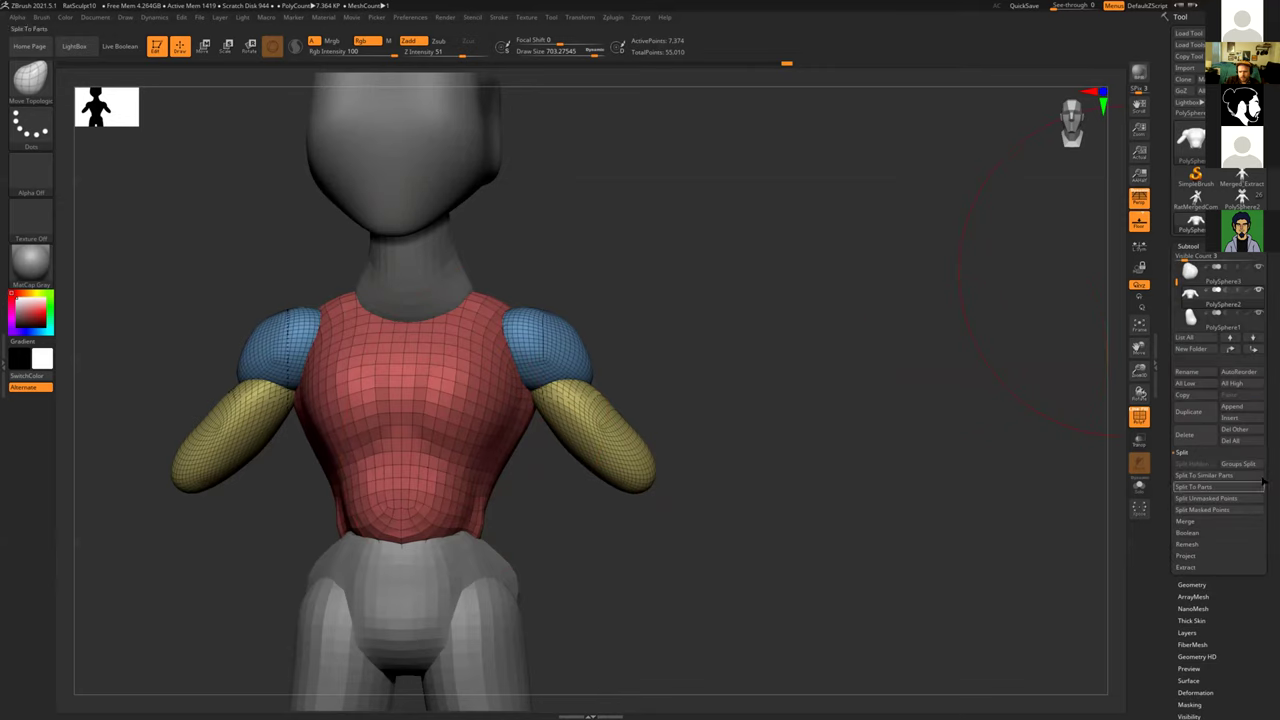
click(1205, 476)
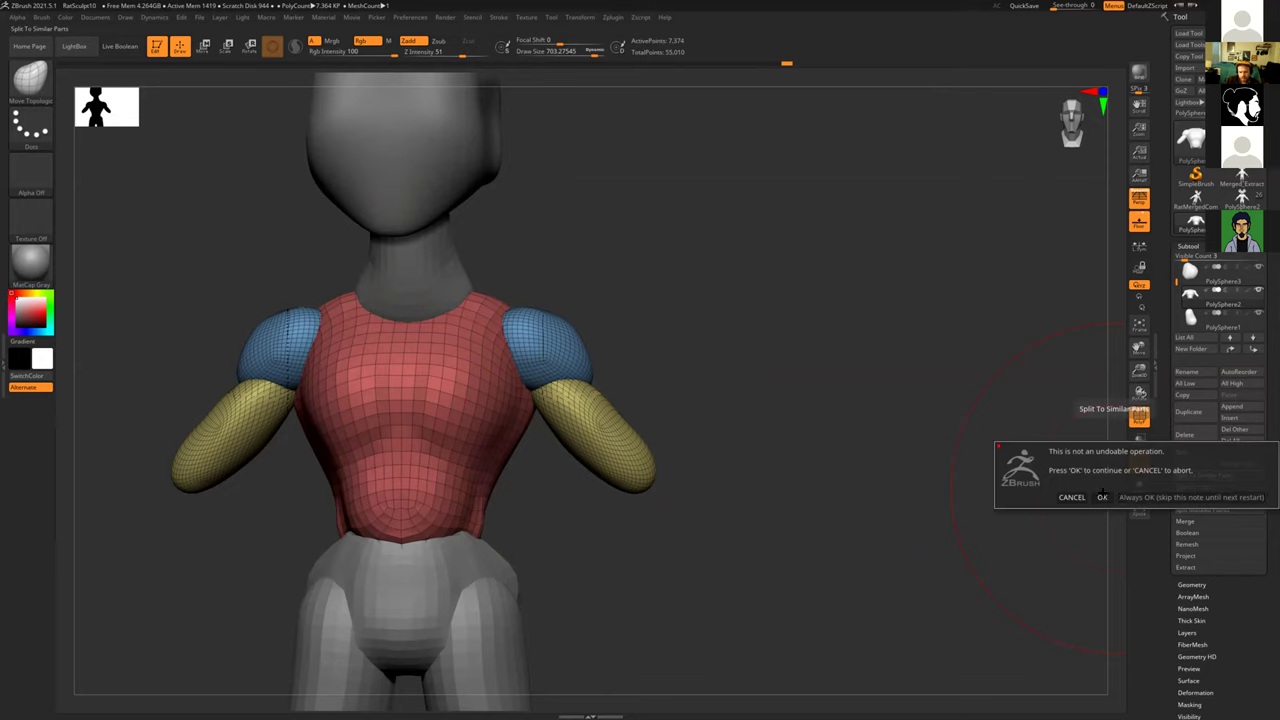
click(1100, 497)
drag(707, 430, 744, 427)
drag(1176, 279, 1176, 294)
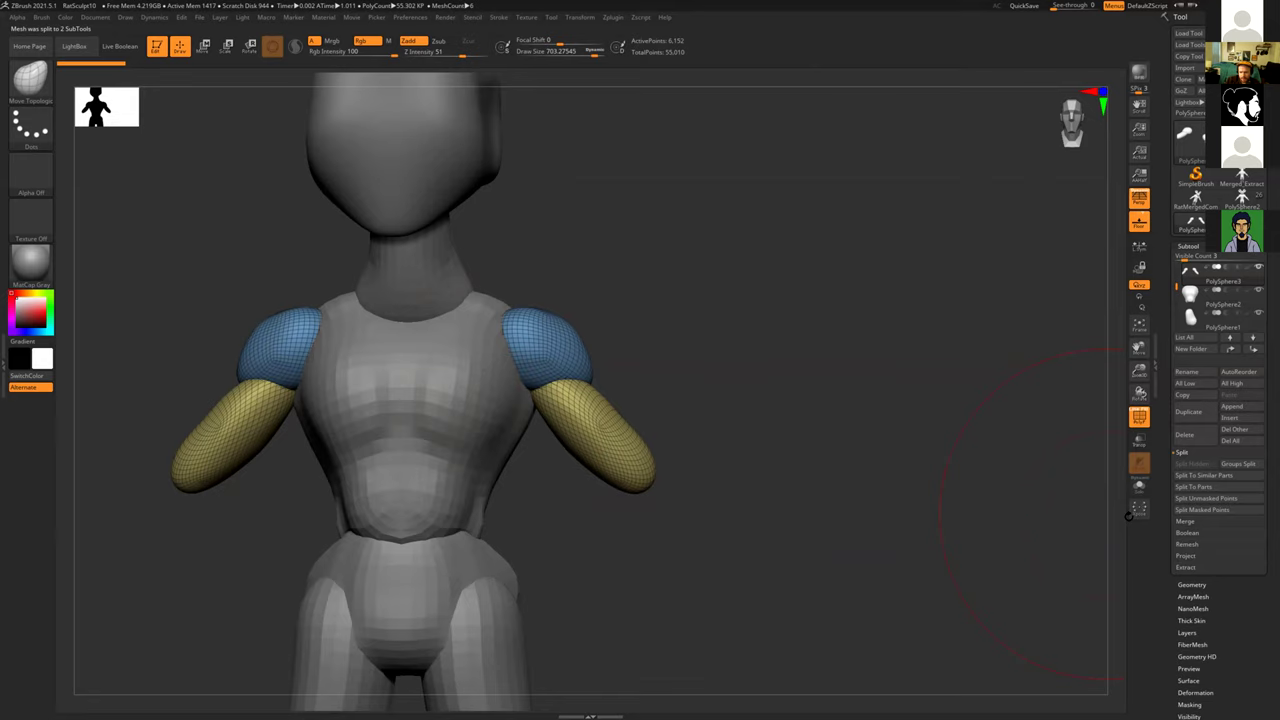
click(1237, 464)
click(1102, 491)
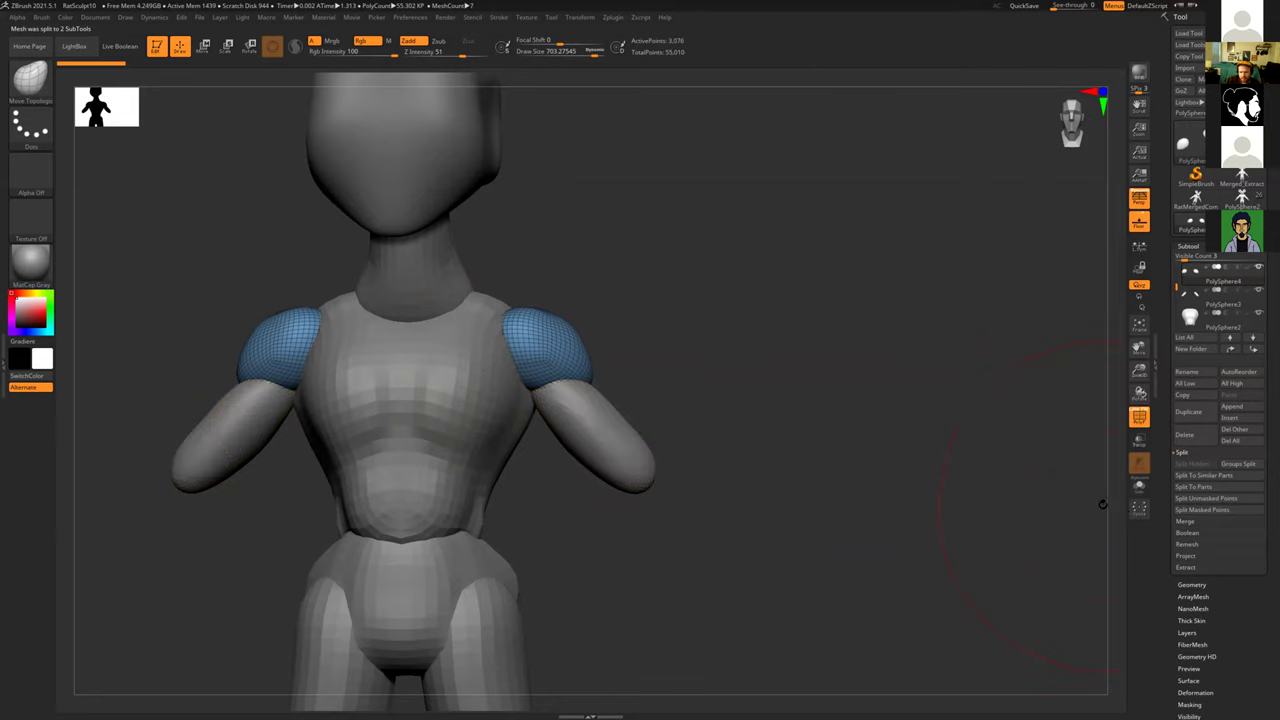
Step: ZRemesh the upper-arm subtool with the Half option and smooth the arms
click(1191, 299)
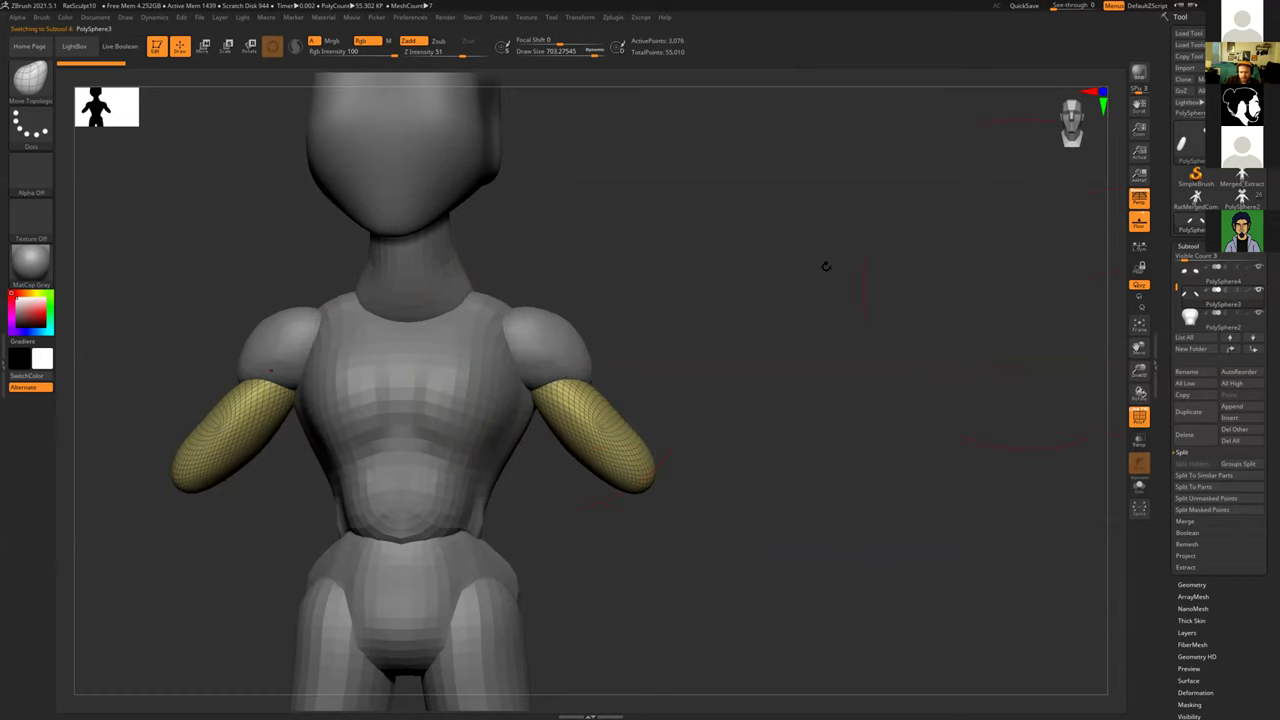
click(1190, 584)
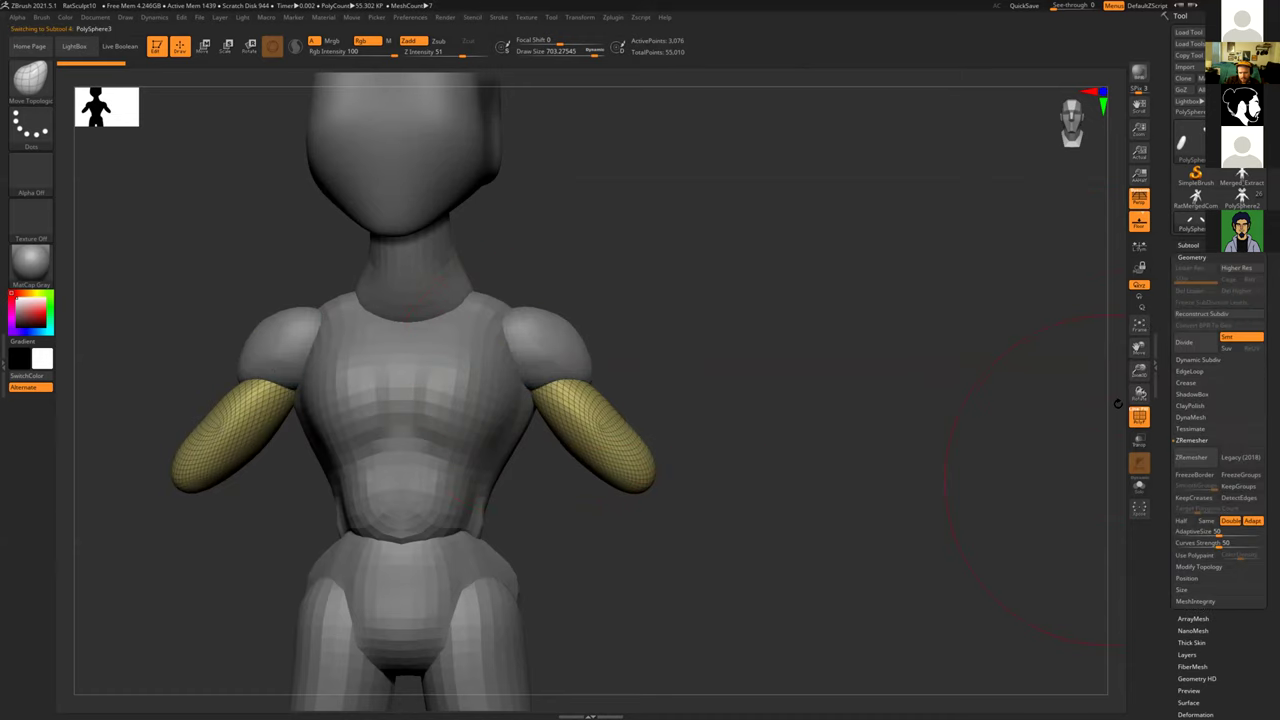
click(1181, 520)
click(1191, 457)
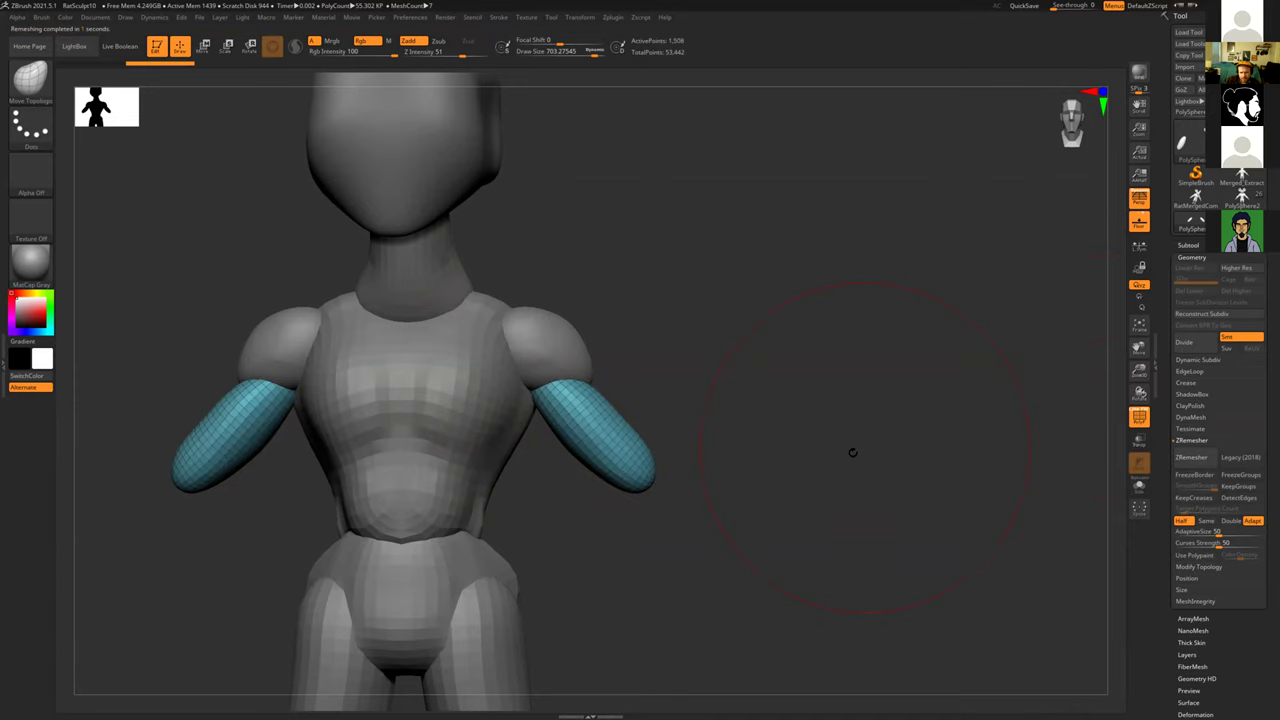
drag(681, 454, 604, 357)
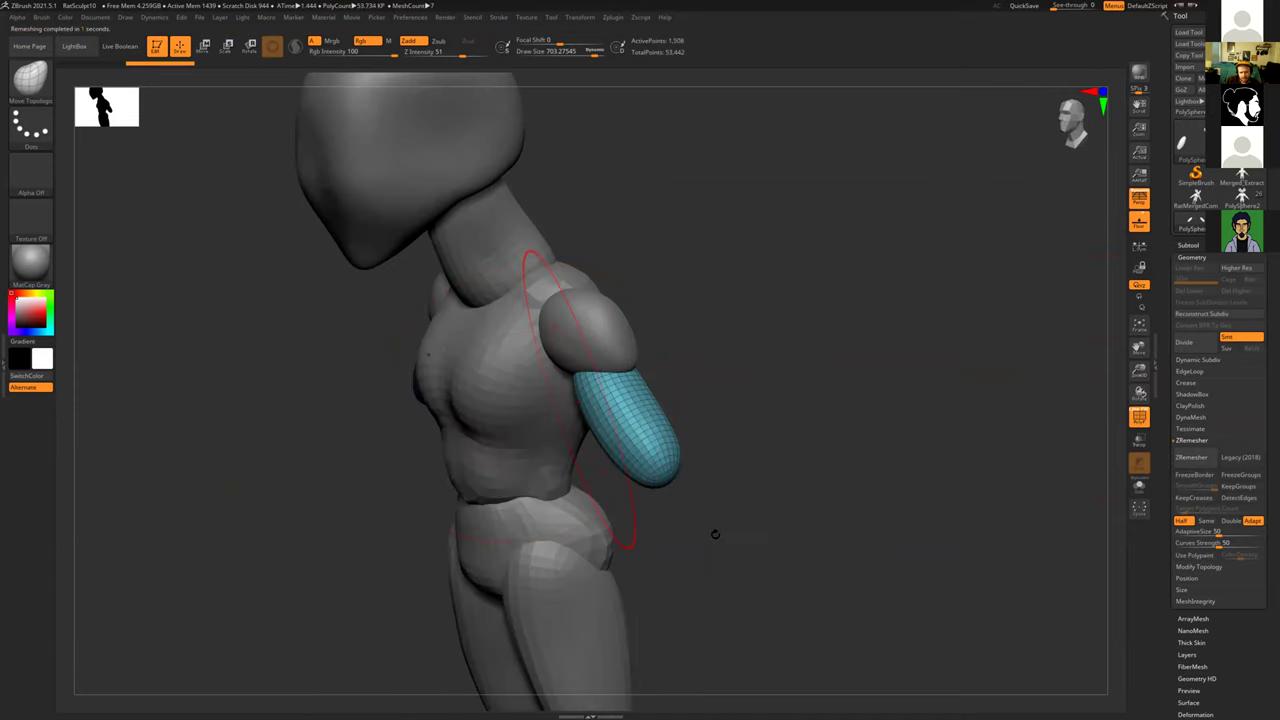
drag(728, 535, 820, 525)
shift+drag(597, 403, 645, 466)
shift+drag(794, 483, 830, 440)
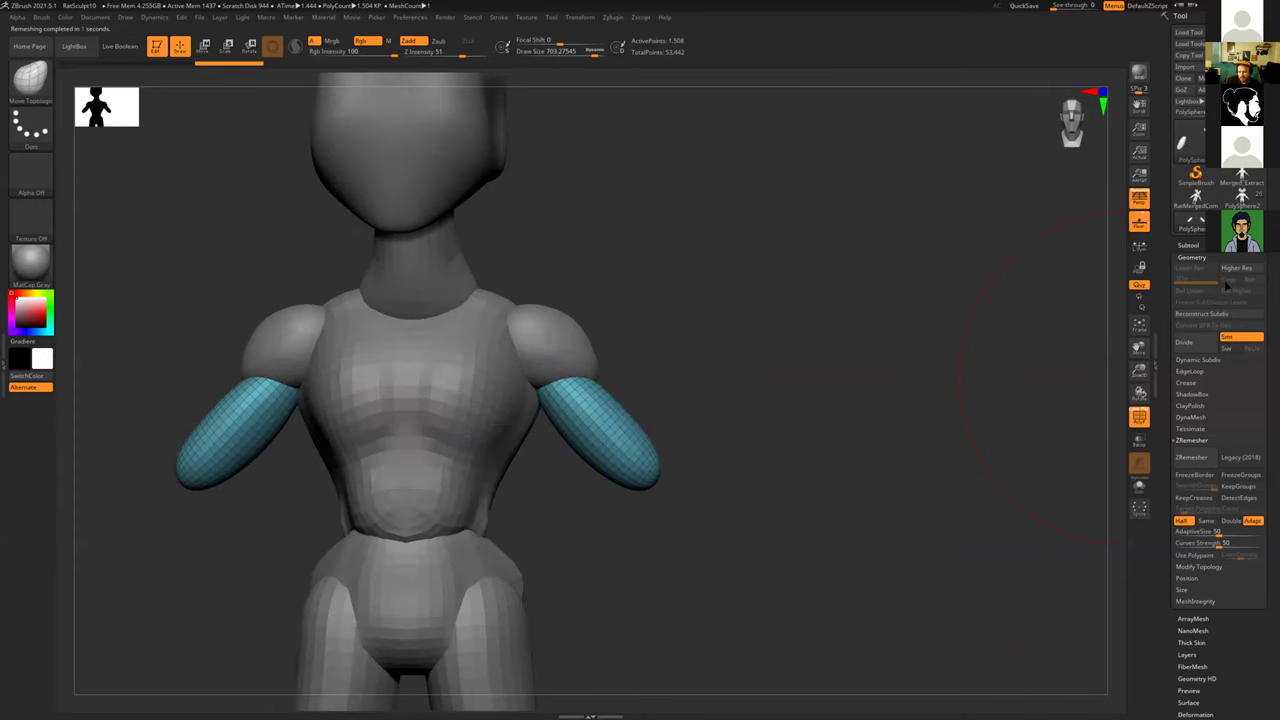
Step: ZRemesh the shoulder subtool with the Half option and check the simplified deltoids from the side and back
click(1187, 246)
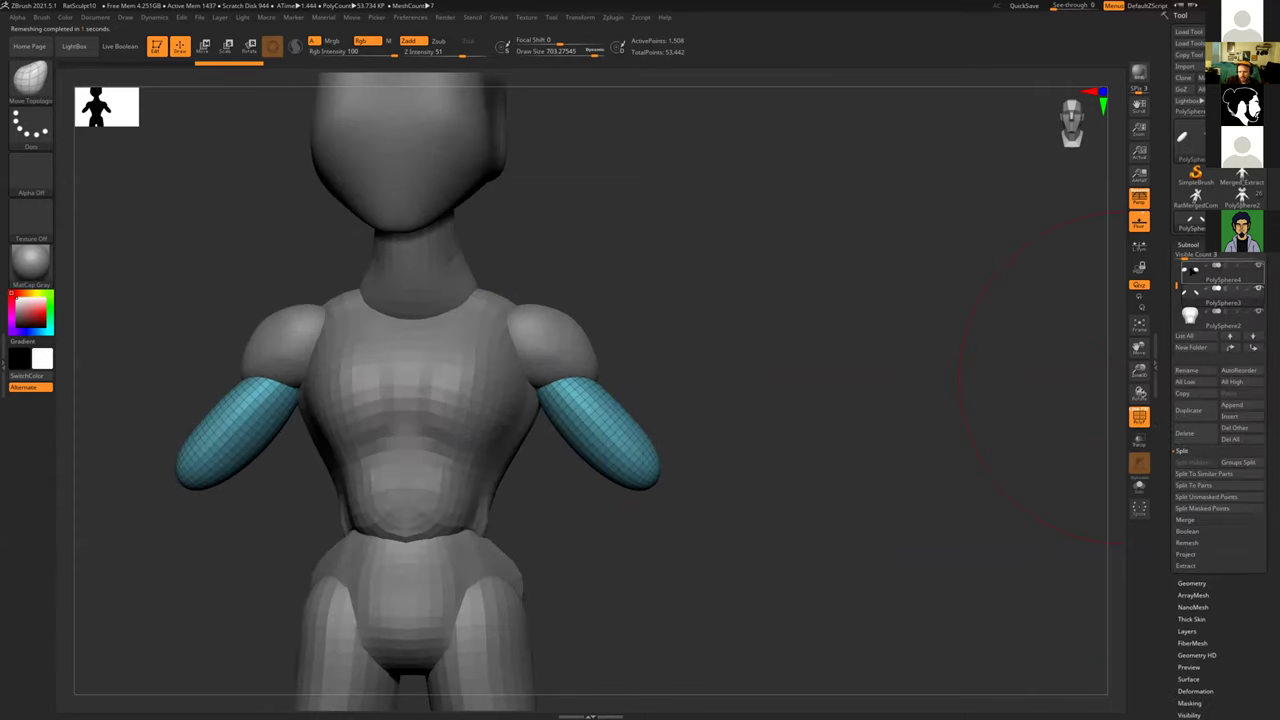
click(1215, 272)
click(1192, 583)
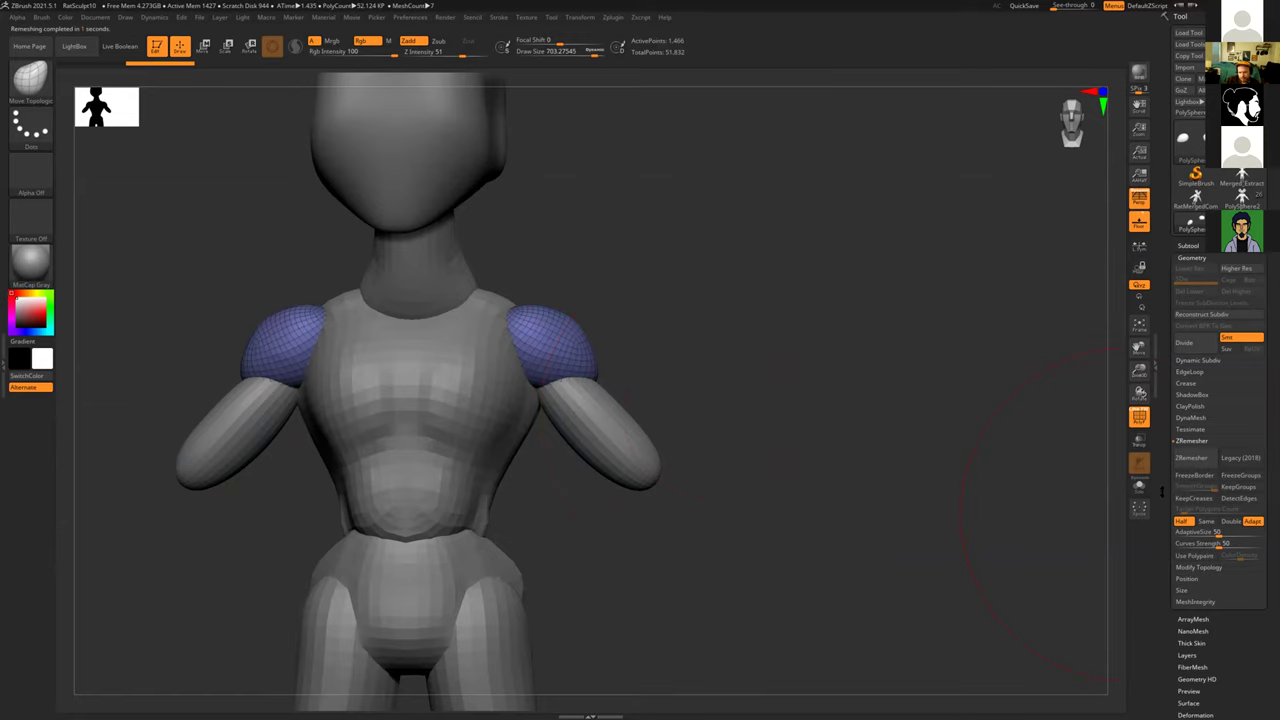
click(1190, 457)
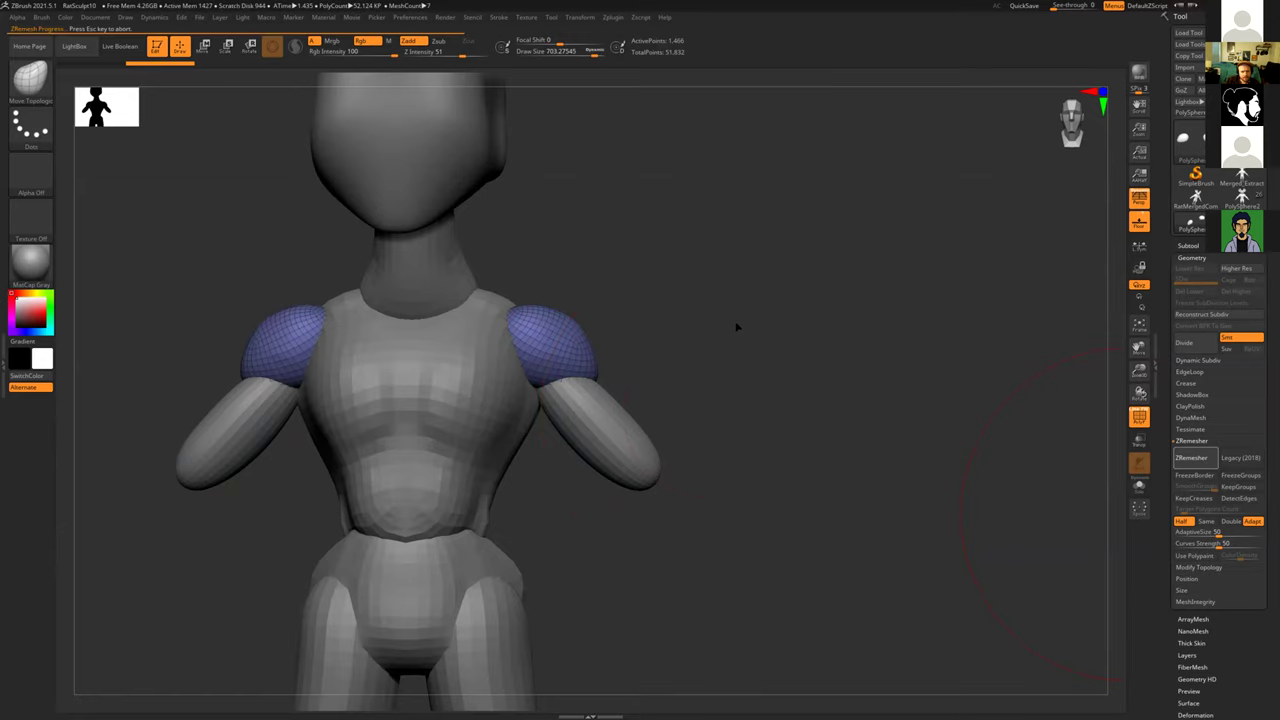
drag(789, 383, 641, 323)
mouse_move(757, 346)
mouse_down()
mouse_move(789, 369)
mouse_move(800, 320)
mouse_up()
mouse_move(576, 288)
mouse_down()
mouse_move(606, 403)
mouse_move(700, 353)
mouse_move(688, 366)
mouse_move(609, 331)
mouse_up()
drag(479, 203, 440, 237)
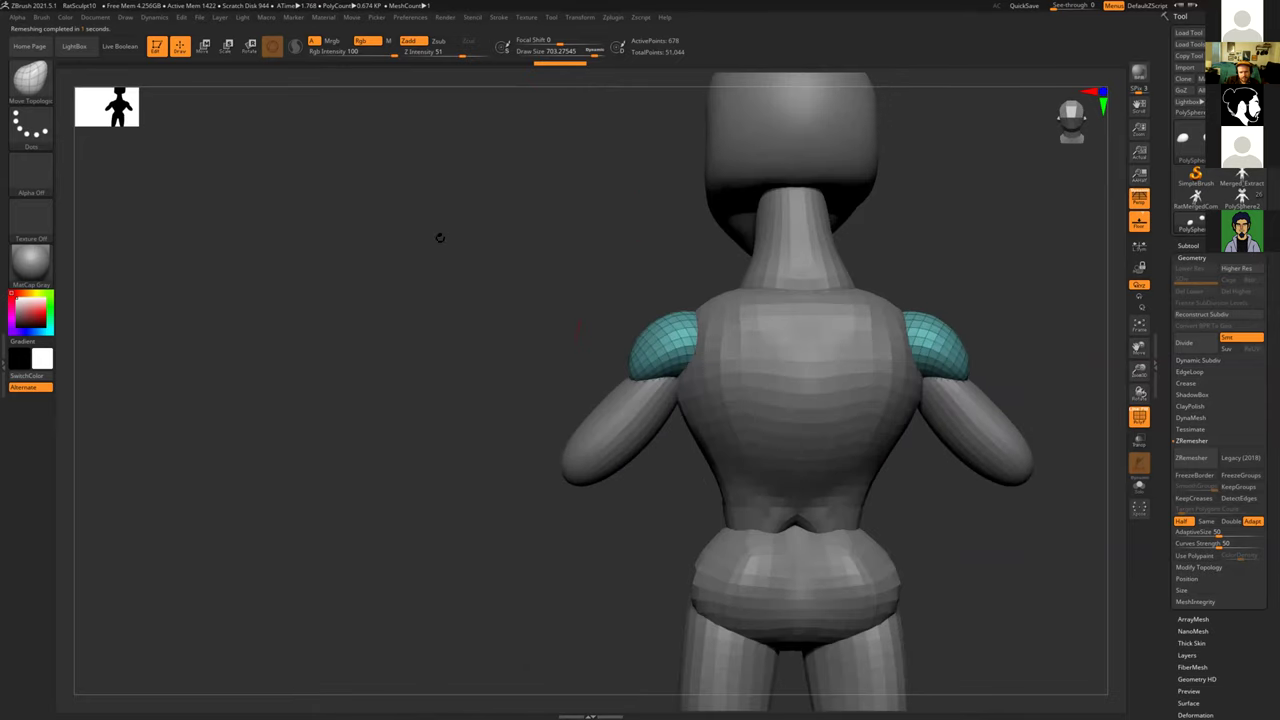
alt+drag(314, 263, 389, 346)
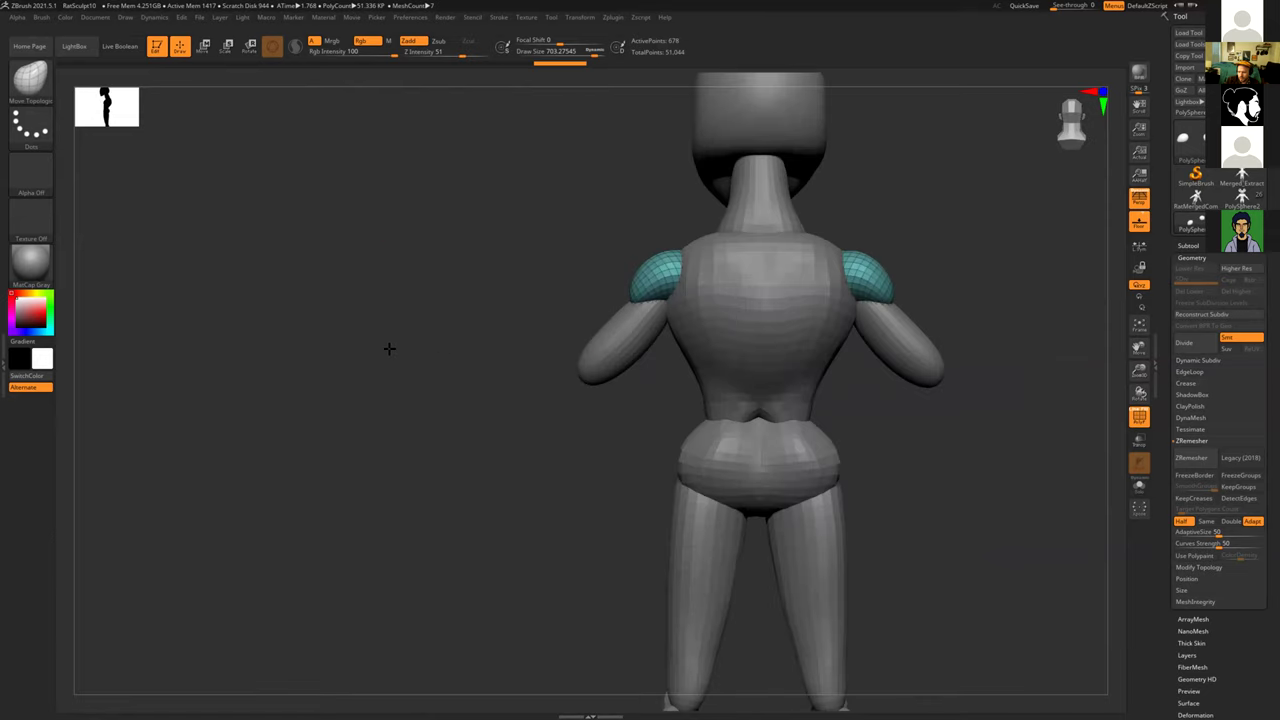
Step: Reshape the torso's lower back edge where it meets the pelvis, using Move Topological at a draw size of about 149
mouse_move(727, 392)
mouse_down()
mouse_move(775, 388)
mouse_move(761, 387)
mouse_up()
key(s)
drag(611, 412, 598, 413)
key(s)
drag(770, 386, 761, 405)
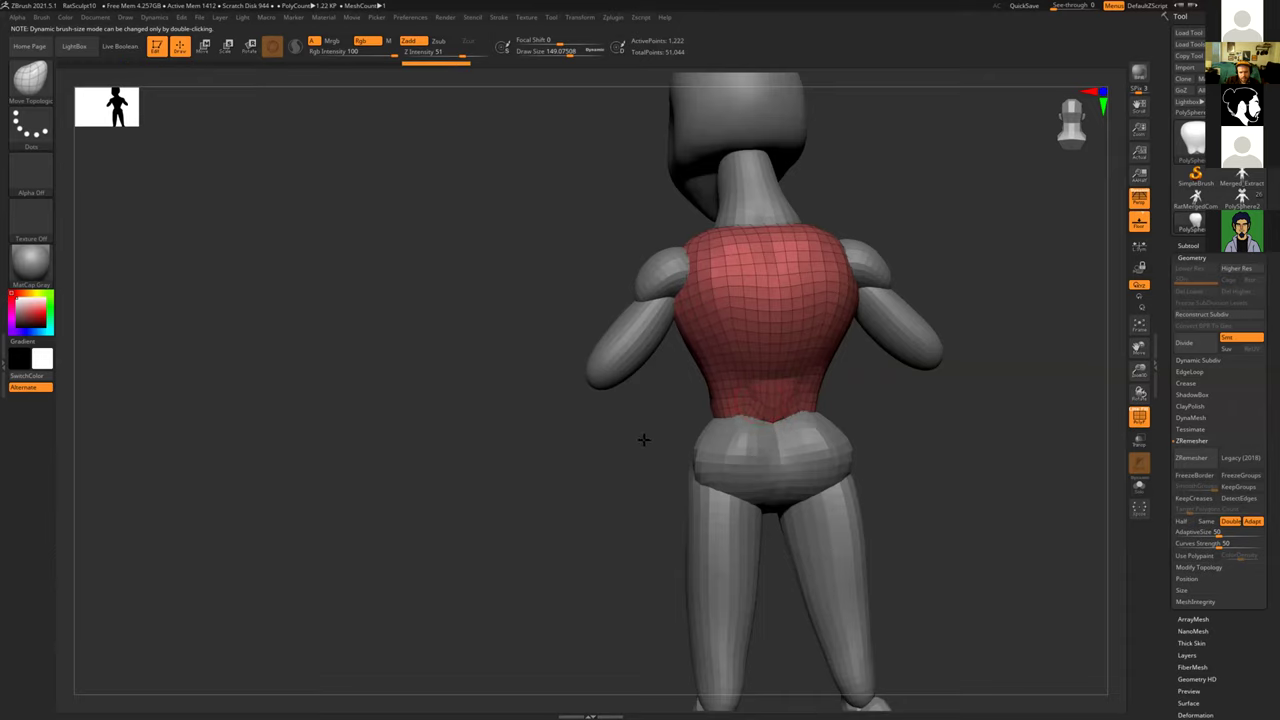
click(748, 405)
drag(588, 448, 780, 448)
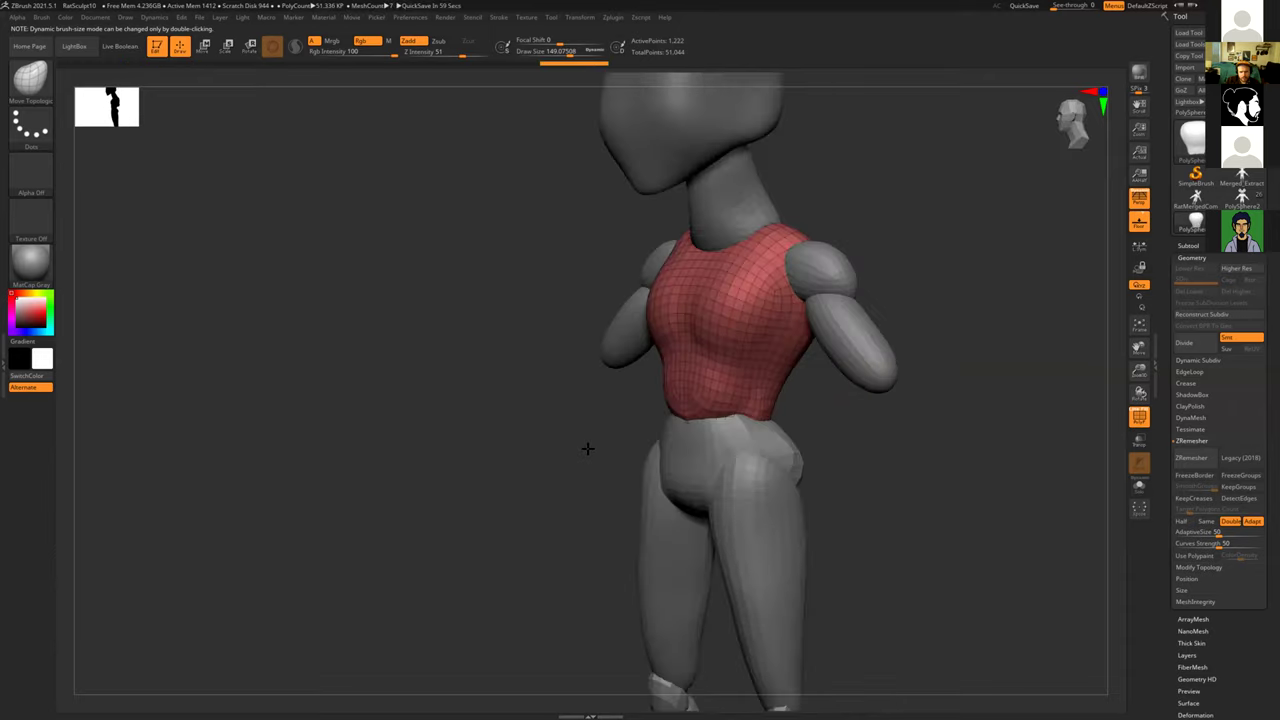
mouse_move(606, 443)
mouse_down()
mouse_move(700, 443)
mouse_move(620, 449)
mouse_up()
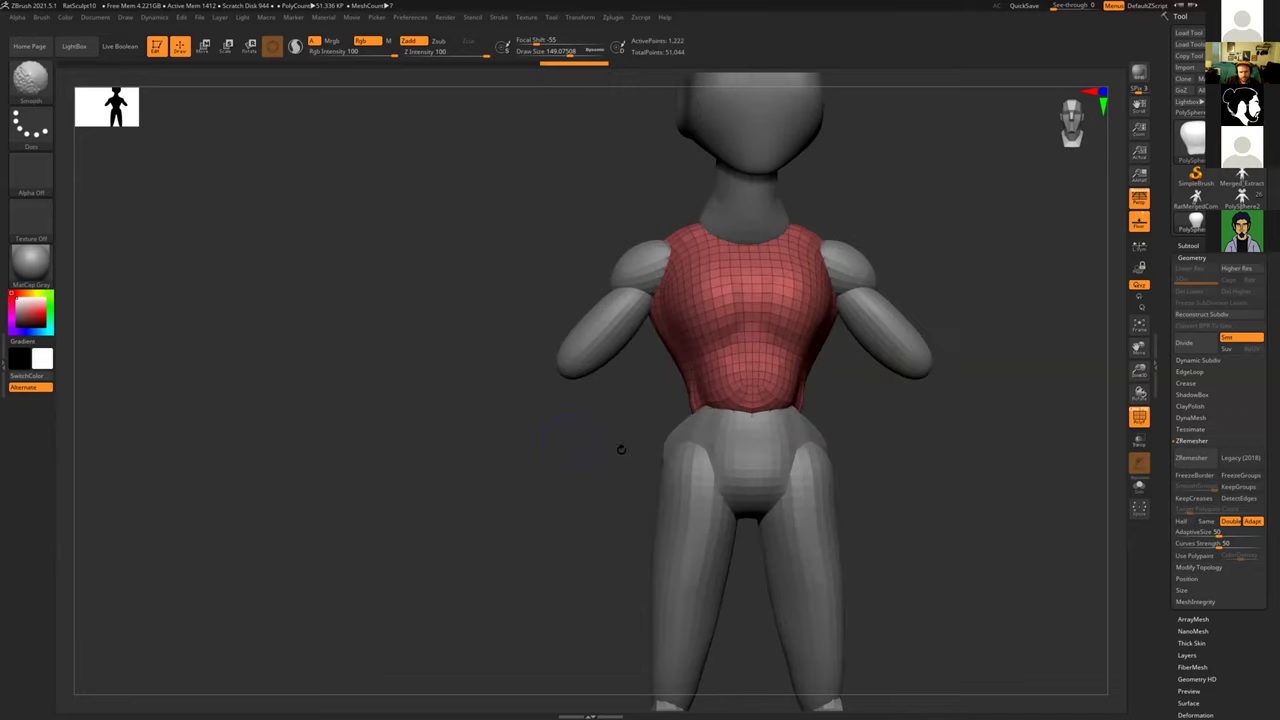
Step: Try to round off the pointed lower-leg ends by smoothing them, and undo the strokes
alt+drag(837, 418, 666, 390)
mouse_move(778, 493)
mouse_down()
mouse_move(511, 510)
mouse_move(532, 486)
mouse_move(514, 460)
mouse_move(554, 456)
mouse_move(543, 441)
mouse_up()
key(ctrl+z)
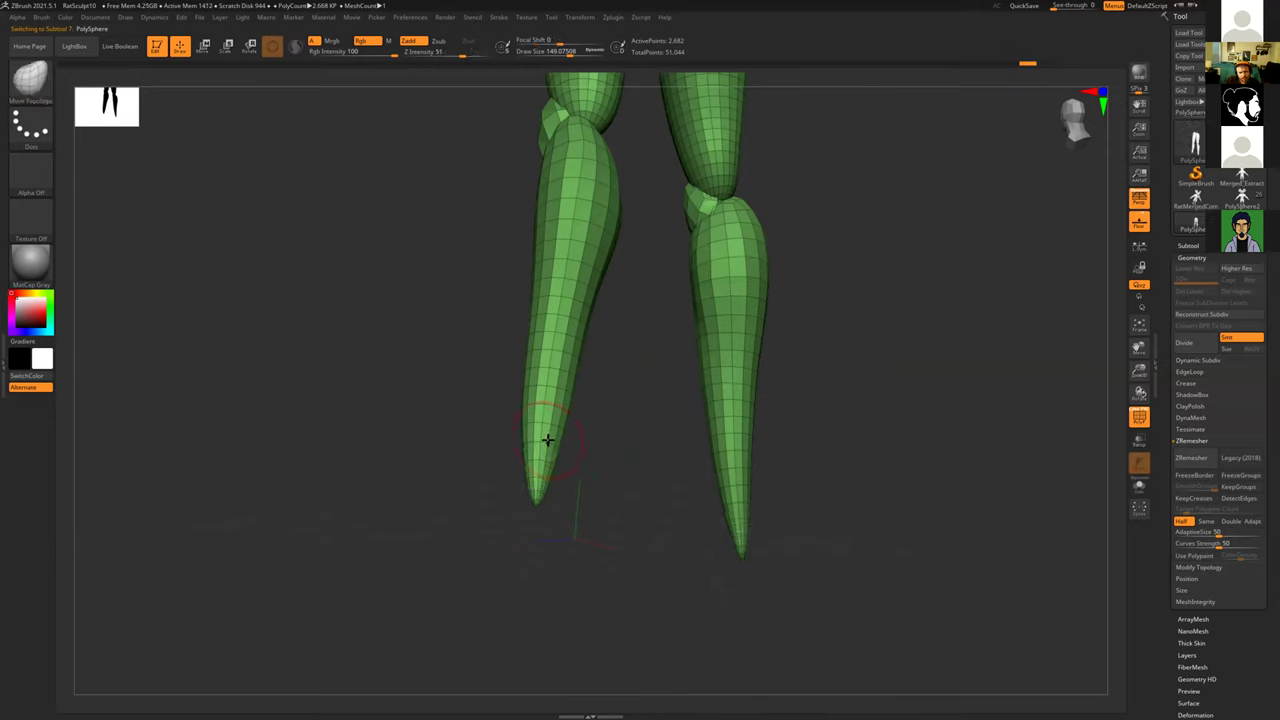
mouse_move(534, 480)
shift+mouse_down()
mouse_move(540, 502)
mouse_move(514, 463)
shift+mouse_up()
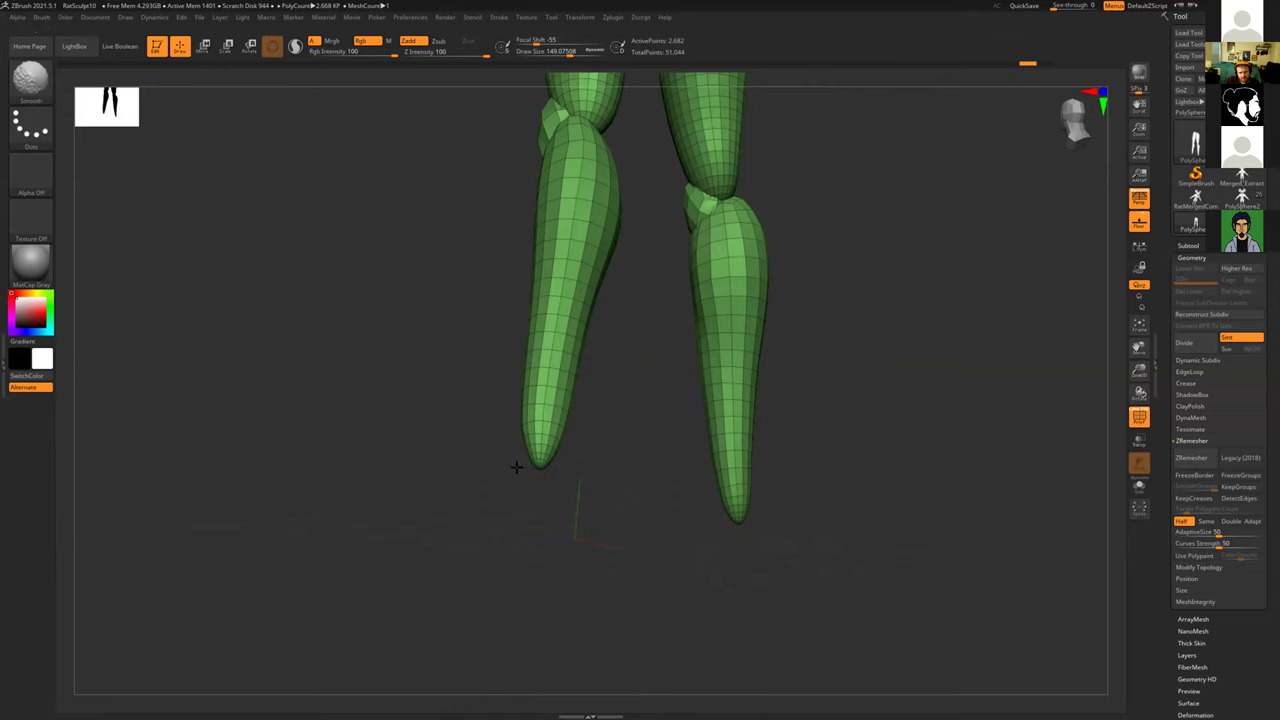
key(ctrl+z)
key(ctrl+z)
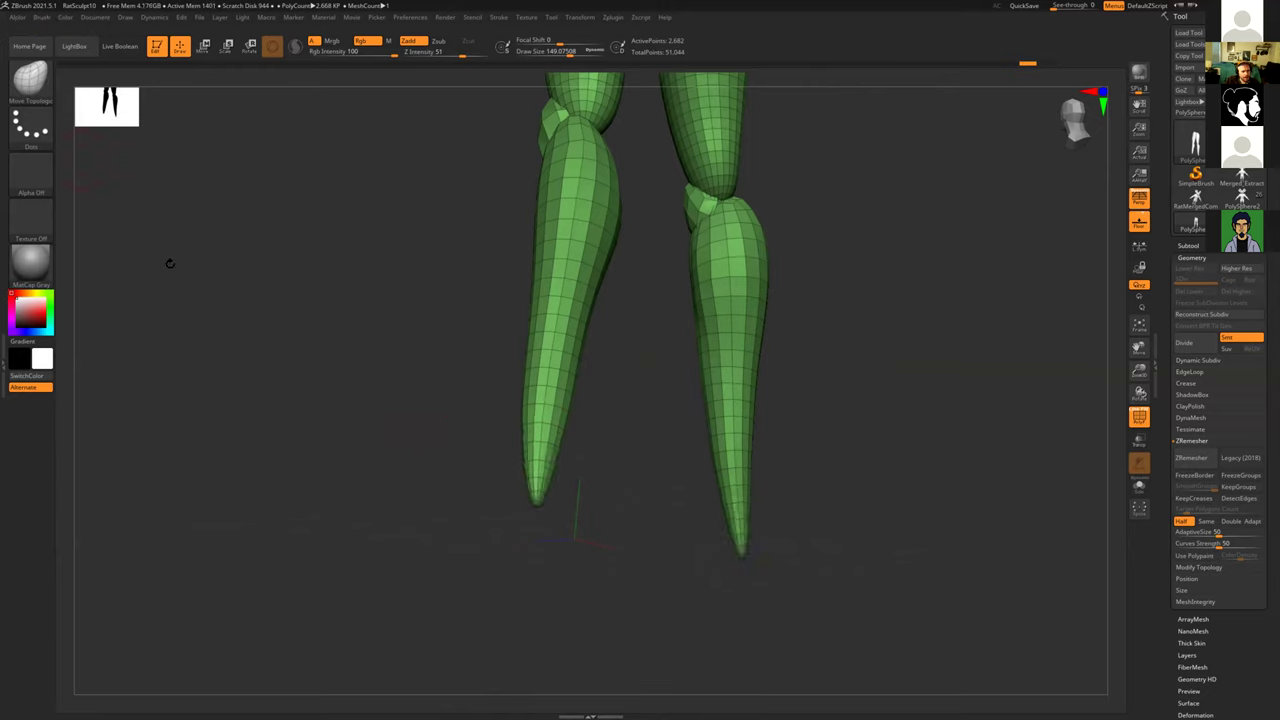
Step: Inflate the pointed lower-leg ends into rounded ankles with the Inflat brush, smoothing them from the side and back
click(36, 90)
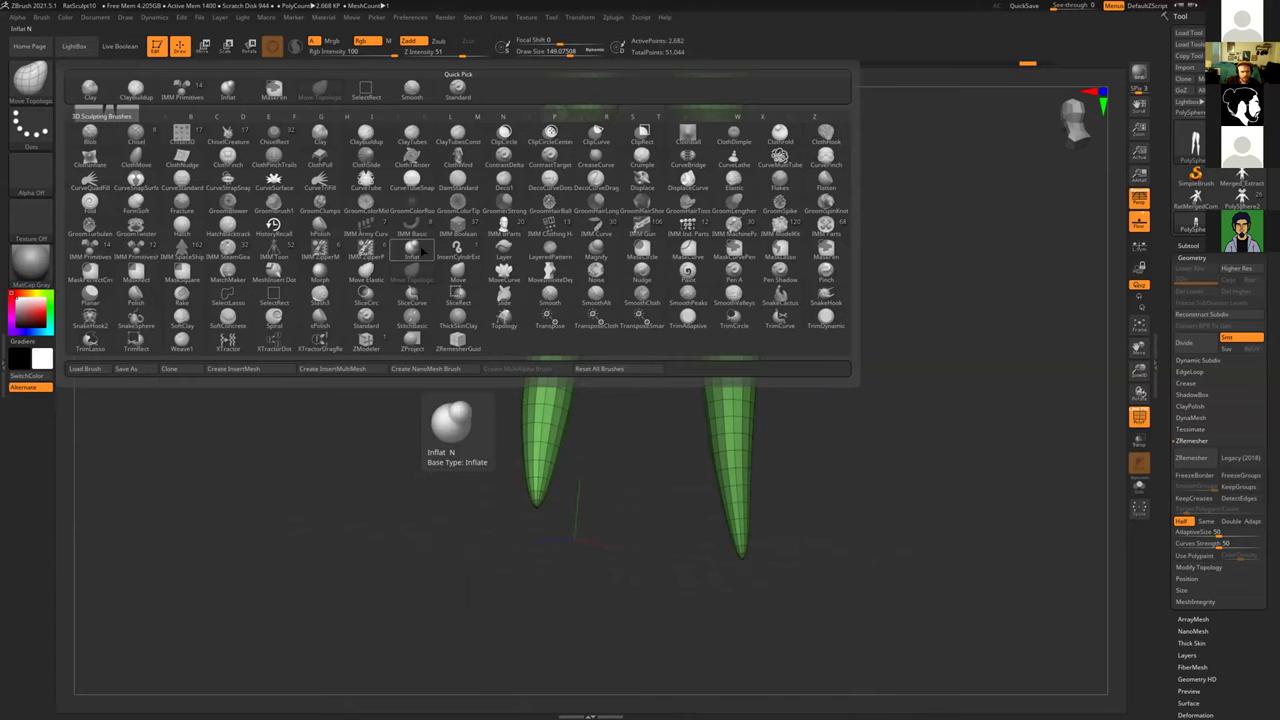
click(419, 253)
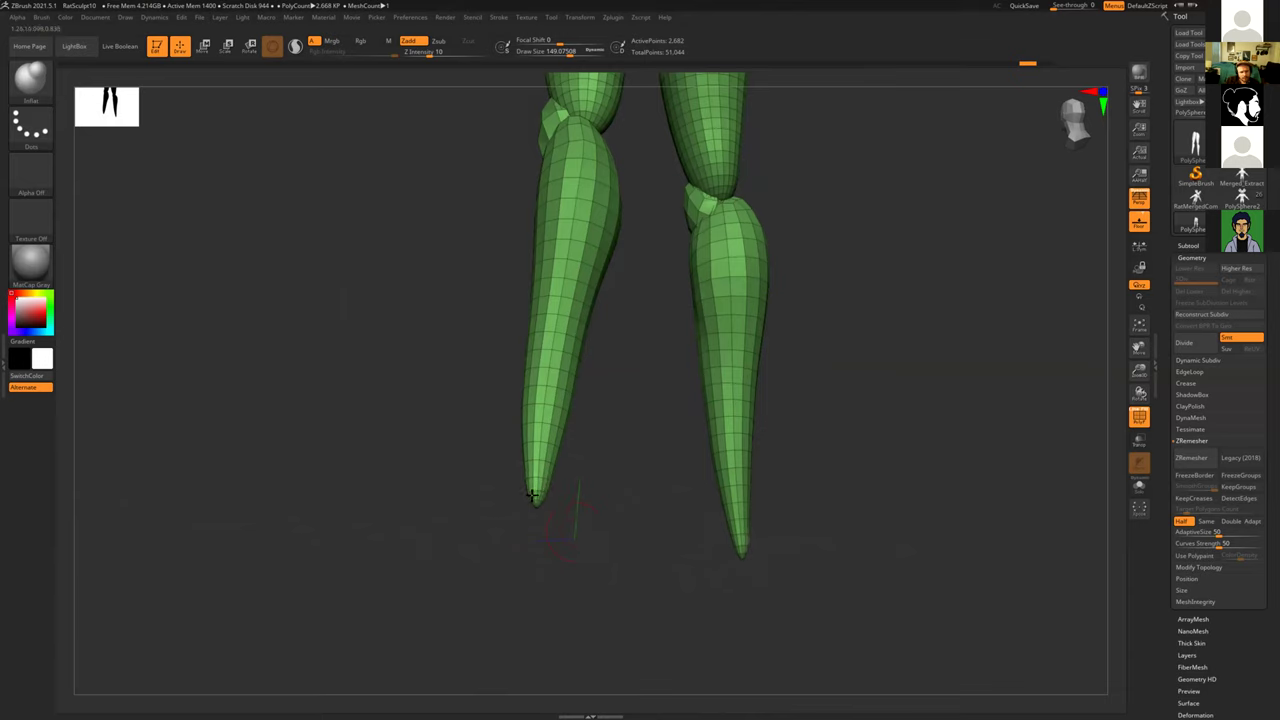
mouse_move(530, 505)
mouse_down()
mouse_move(482, 497)
mouse_move(494, 509)
mouse_move(513, 487)
mouse_up()
drag(596, 469, 557, 546)
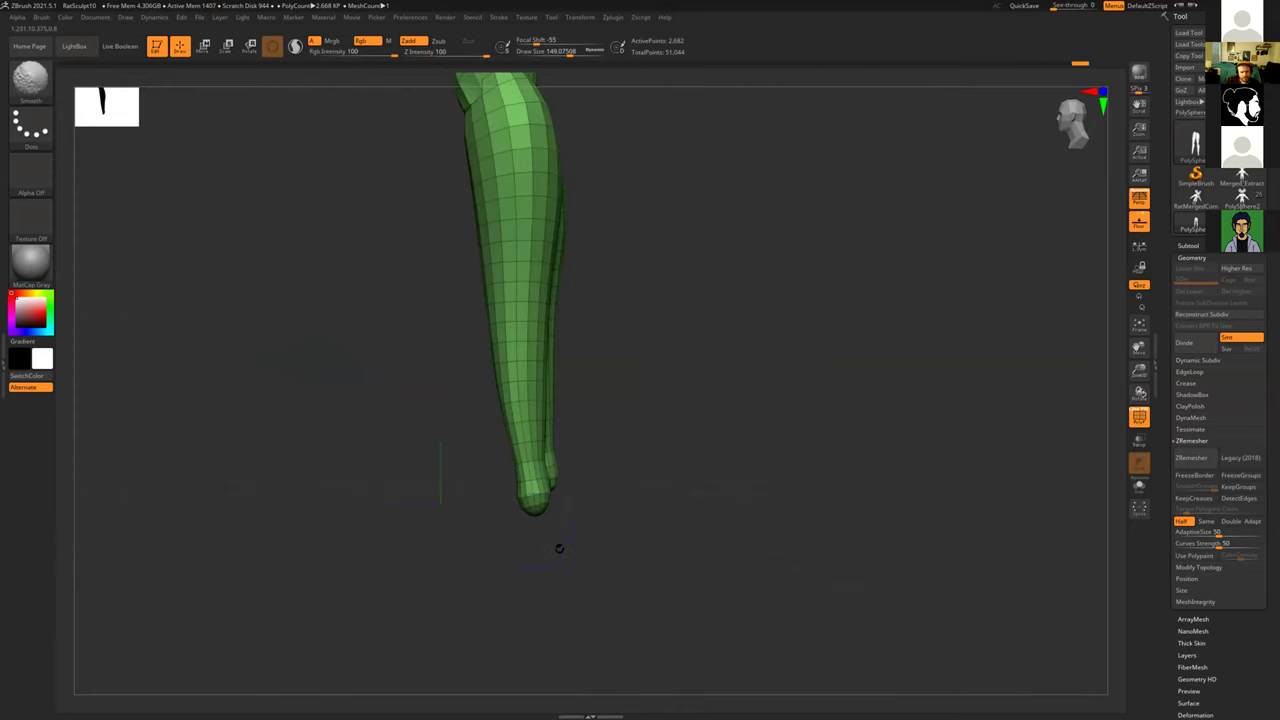
drag(622, 489, 520, 432)
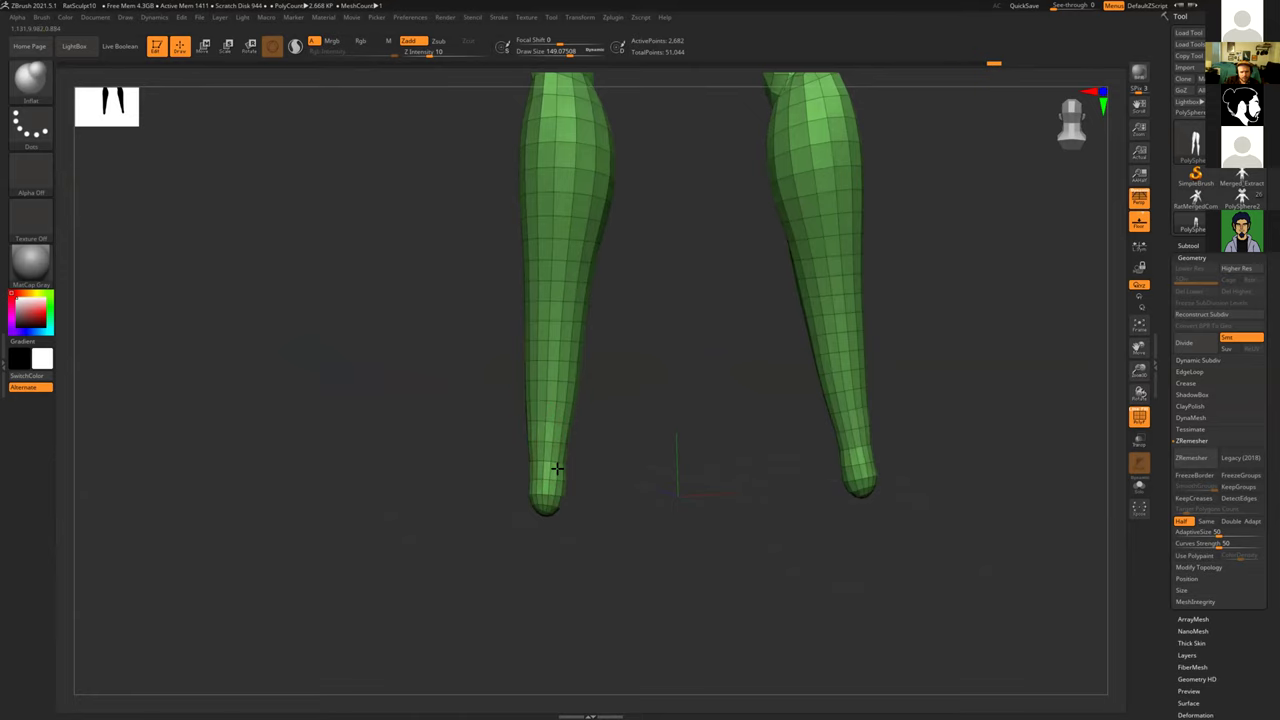
drag(469, 466, 543, 455)
drag(442, 482, 543, 512)
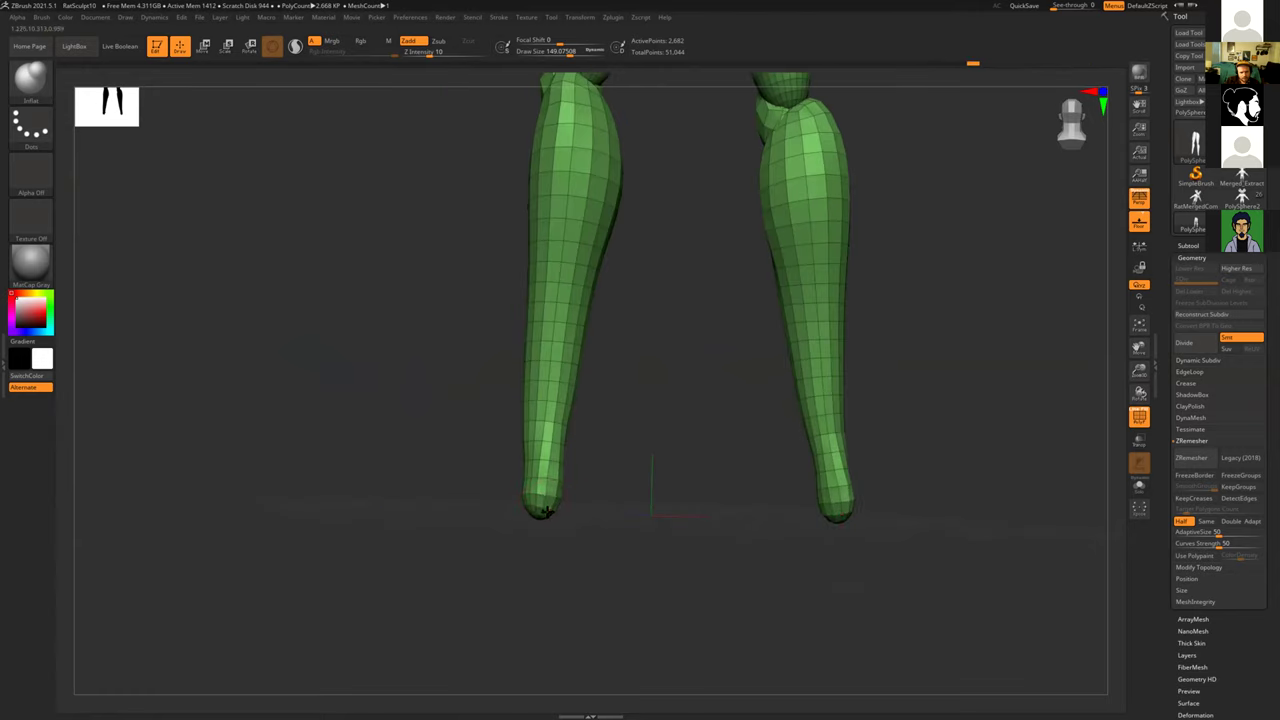
drag(466, 529, 474, 537)
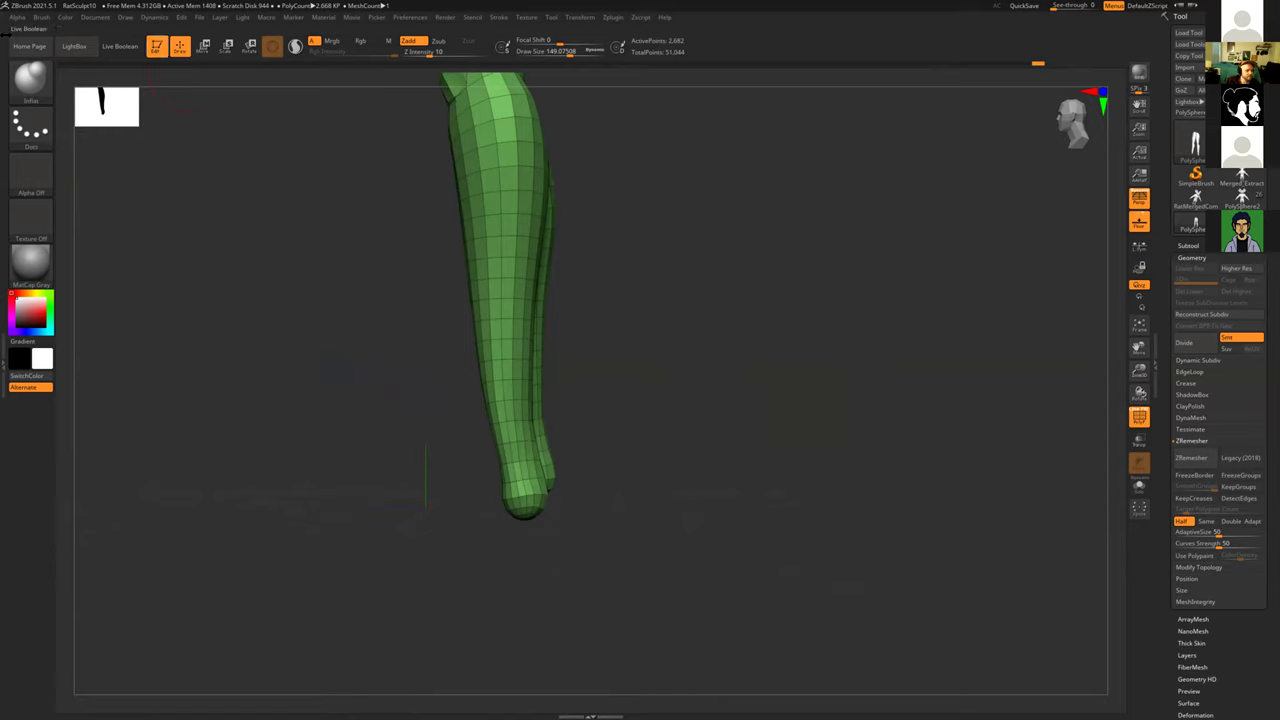
Step: Merge all visible subtools of the figure into one mesh with Merge Visible and make the merged tool active
drag(214, 182, 679, 300)
alt+drag(565, 287, 701, 347)
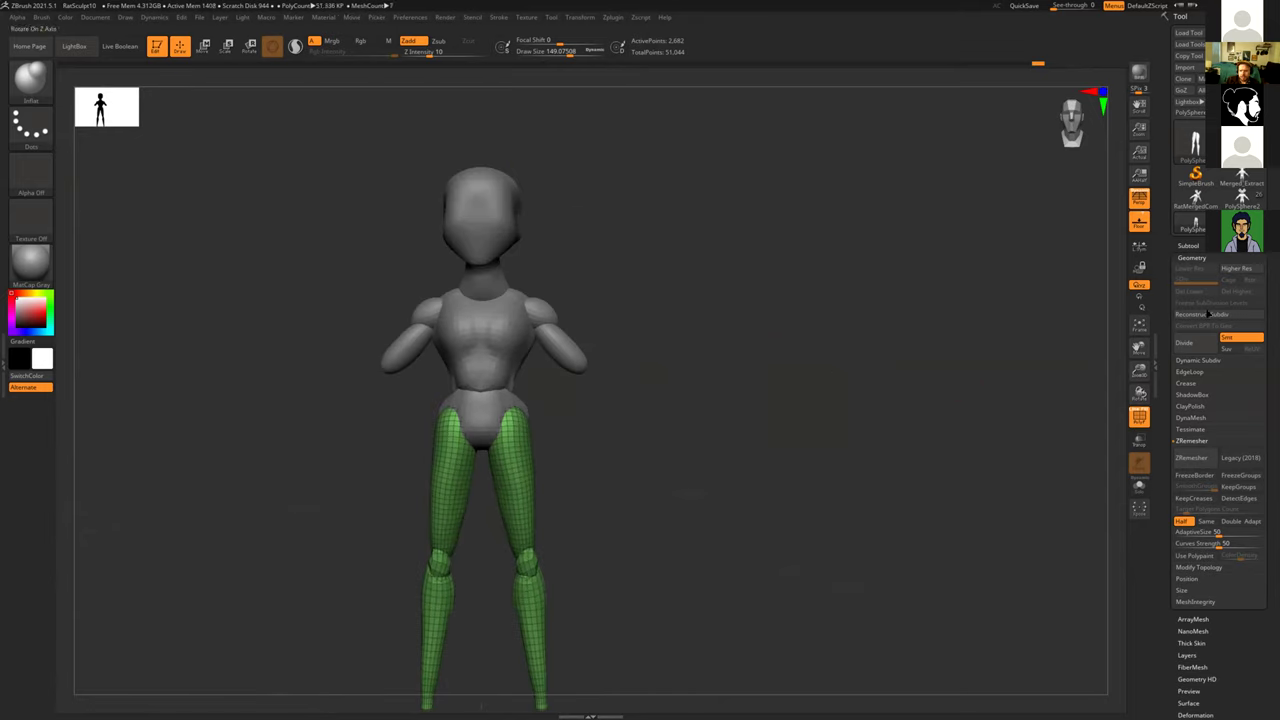
click(1190, 246)
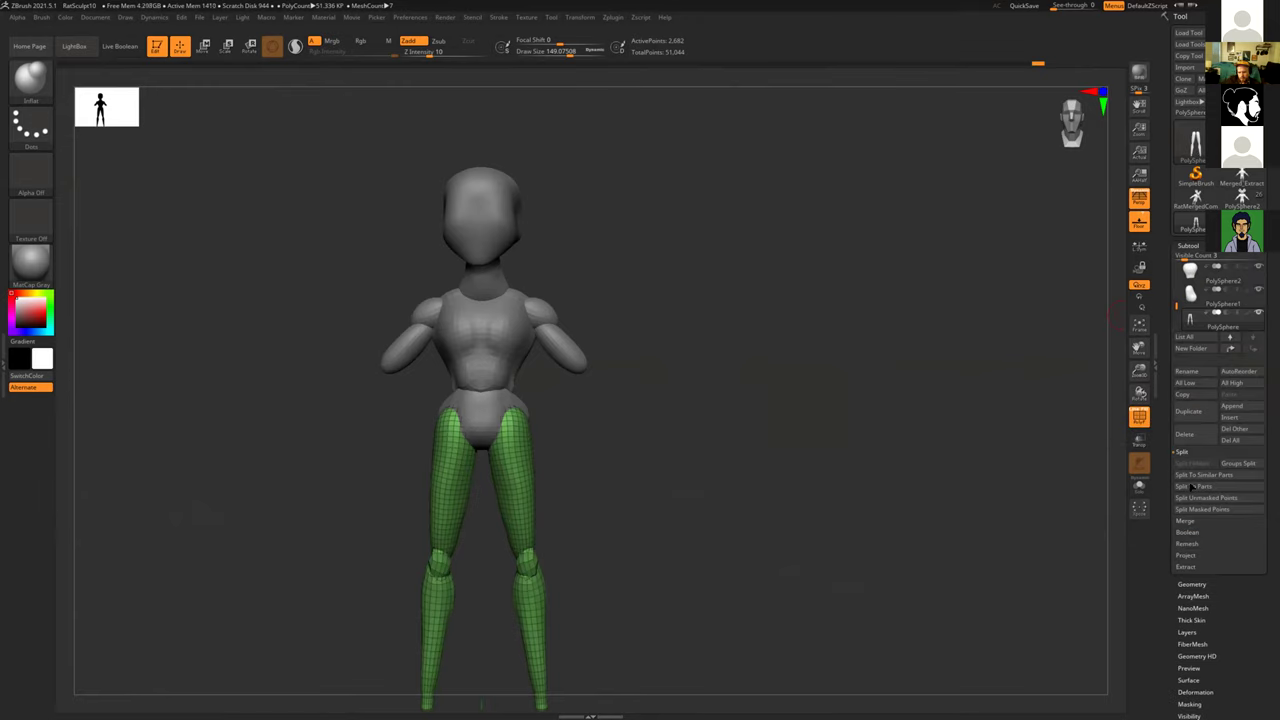
click(1185, 520)
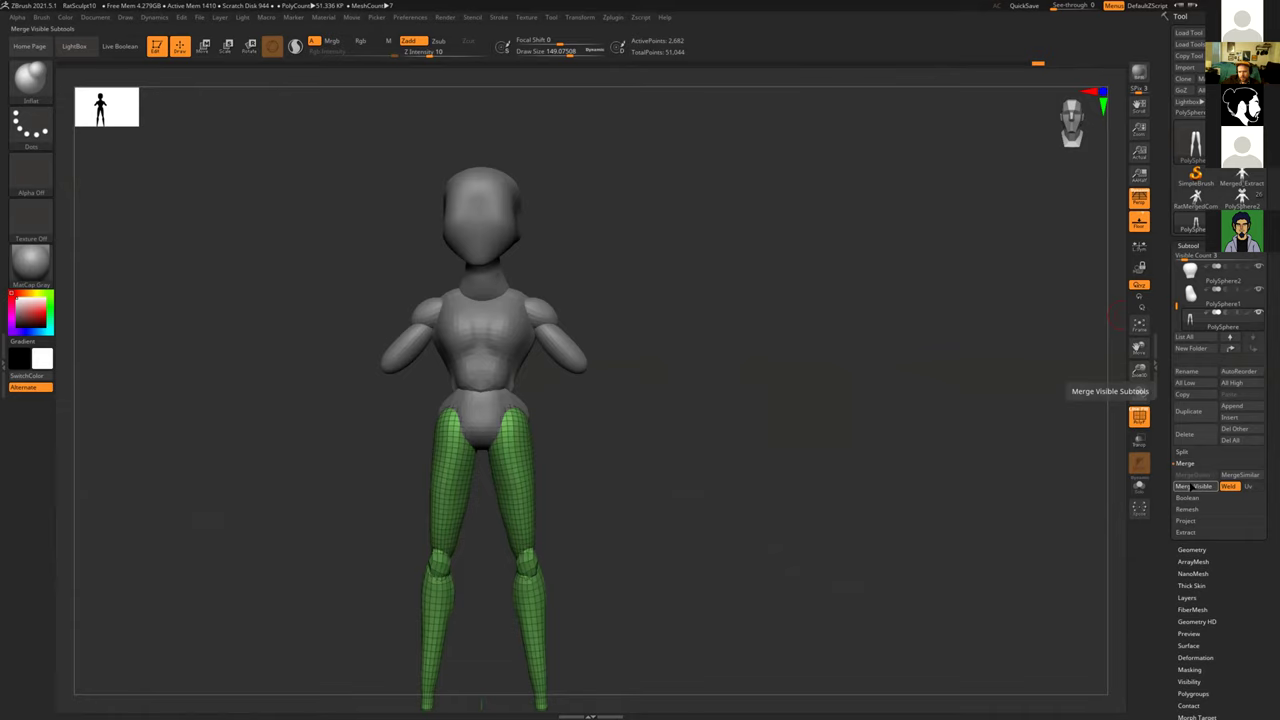
click(1192, 487)
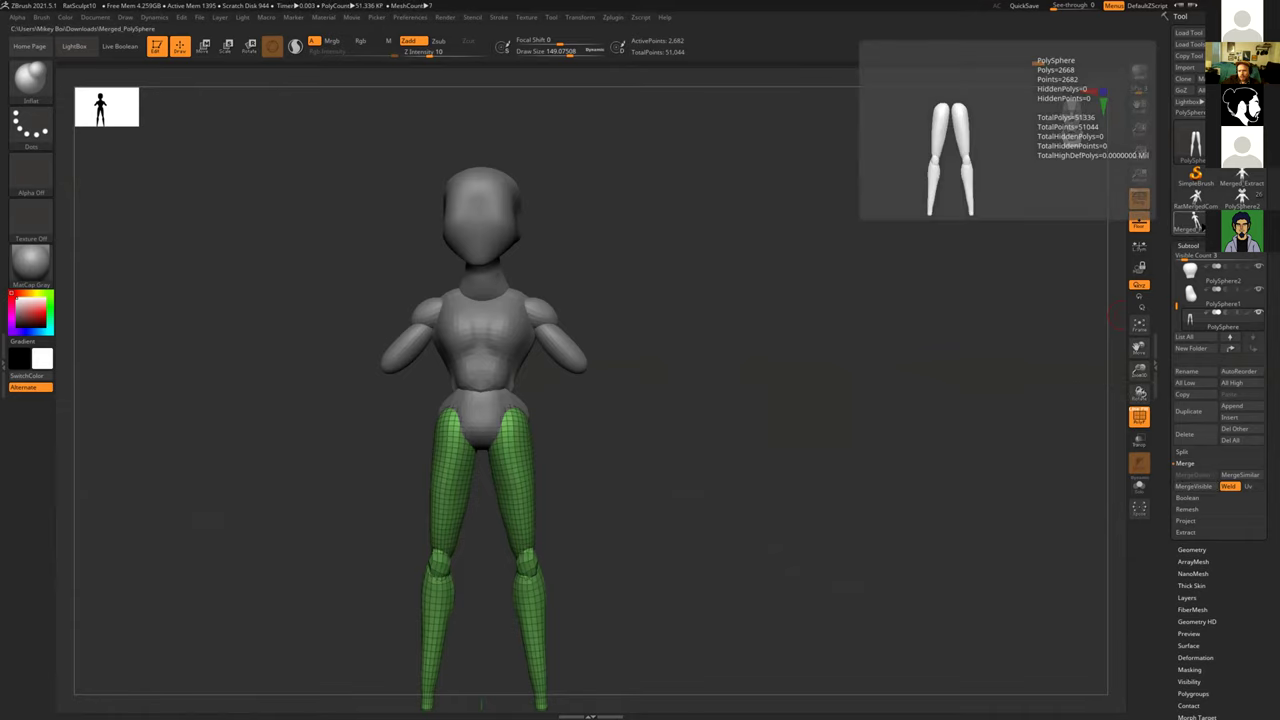
click(1194, 222)
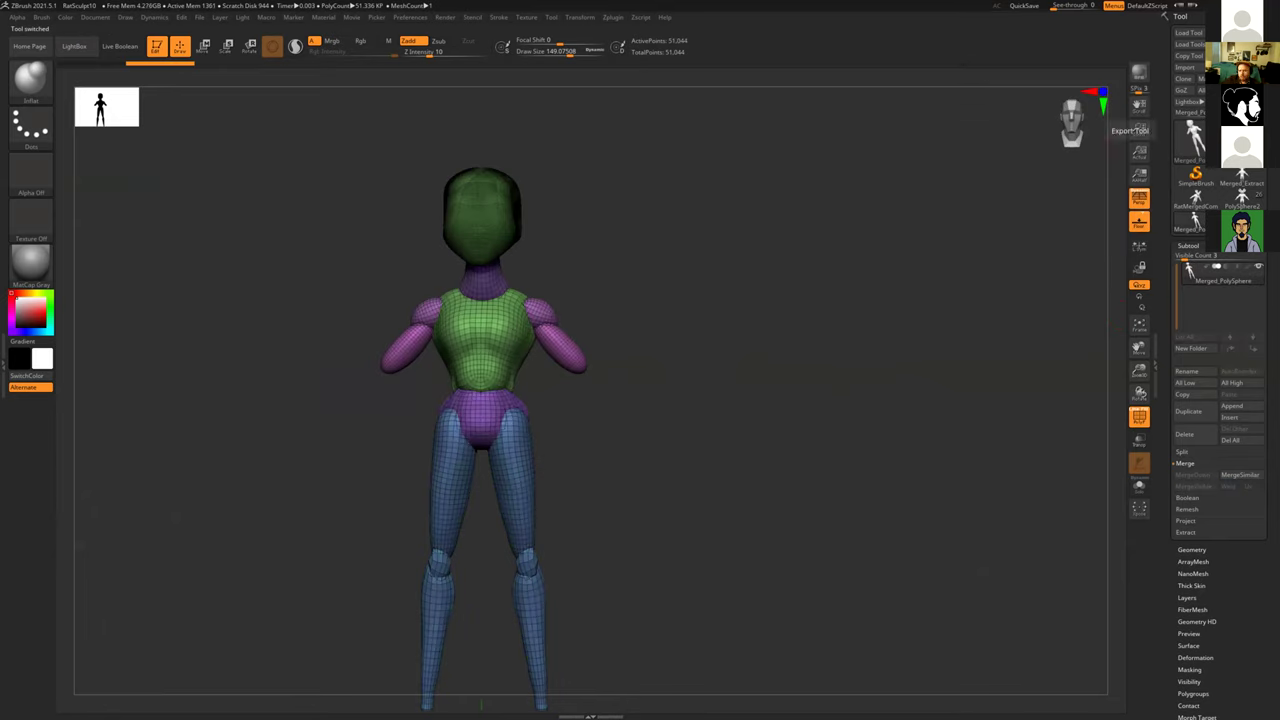
Step: Save the merged figure as a ZBrush tool in the Downloads folder under the student's project name
click(1240, 33)
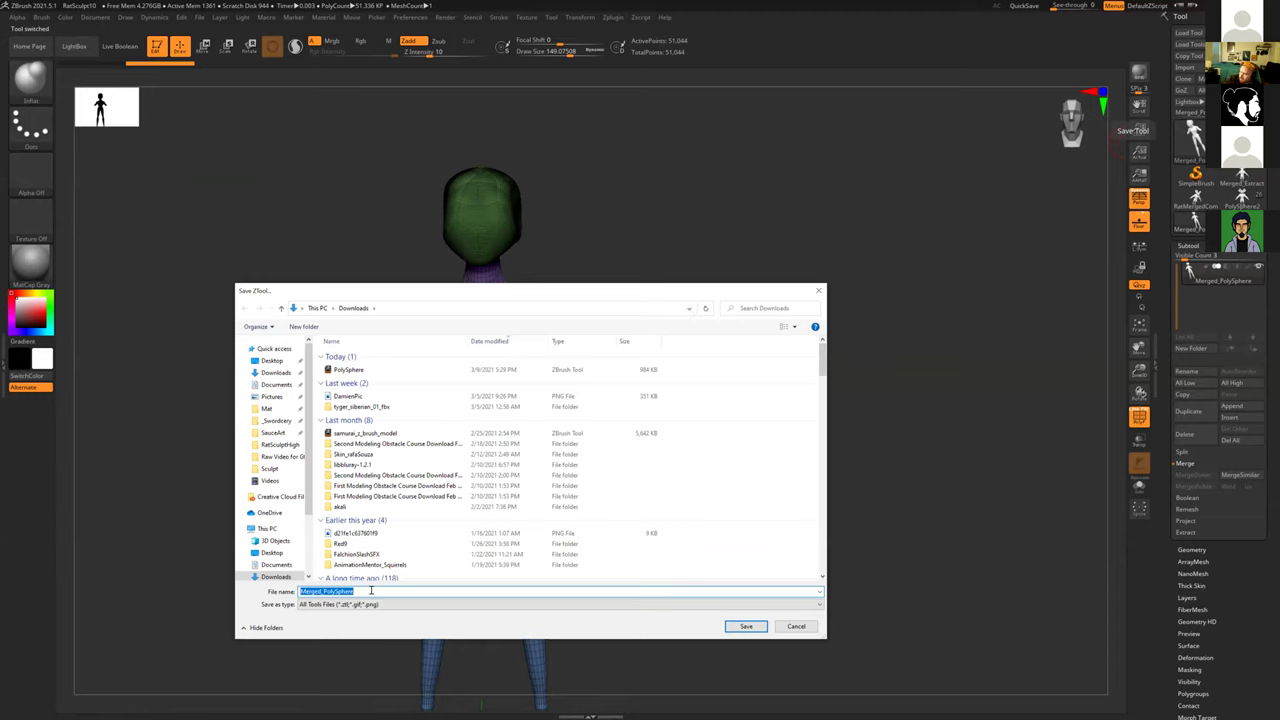
text(GreciaProject)
click(746, 626)
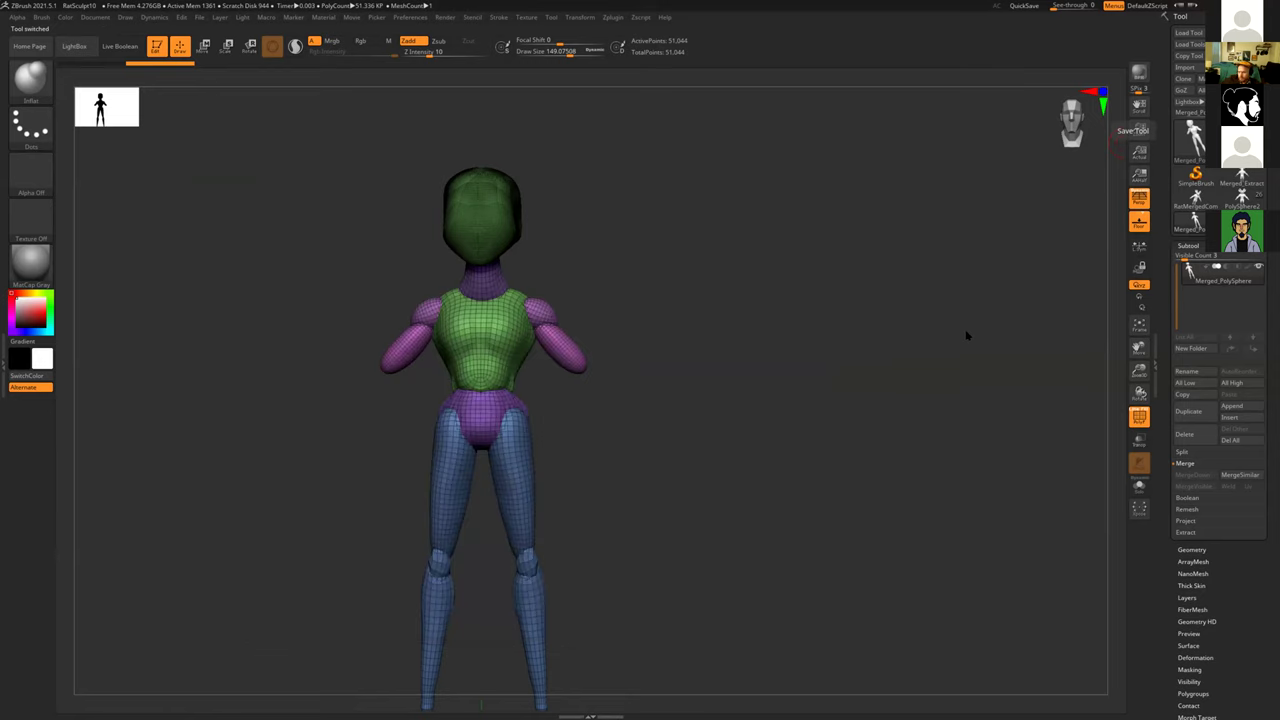
Step: Find the saved ZTL file in Downloads with File Explorer and upload it to Discord's art-sharing-channel
key(alt+Tab)
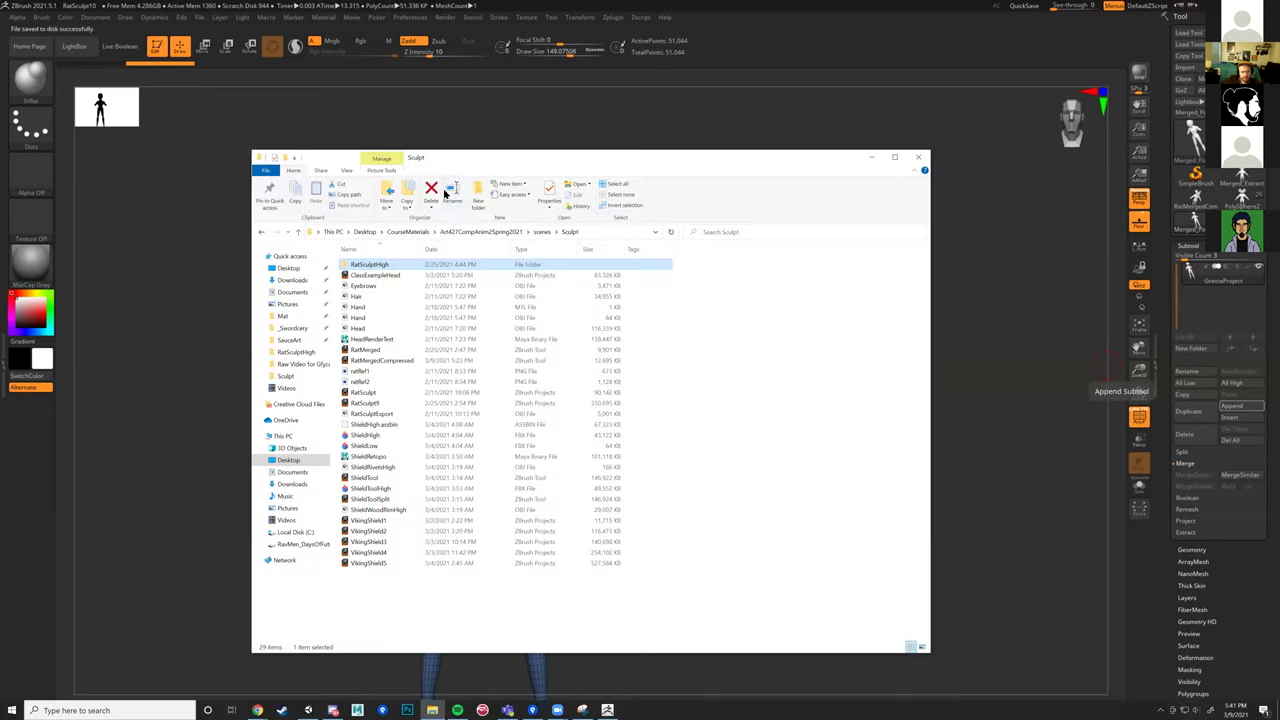
drag(533, 160, 658, 158)
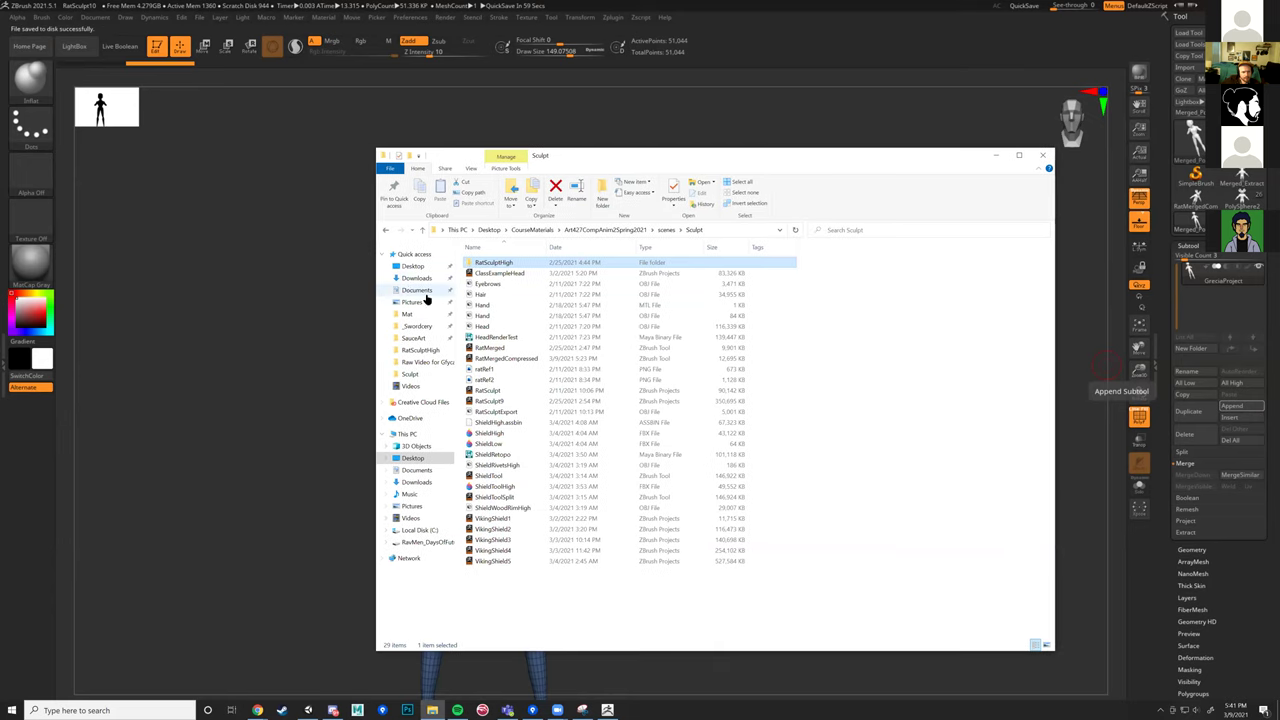
click(412, 279)
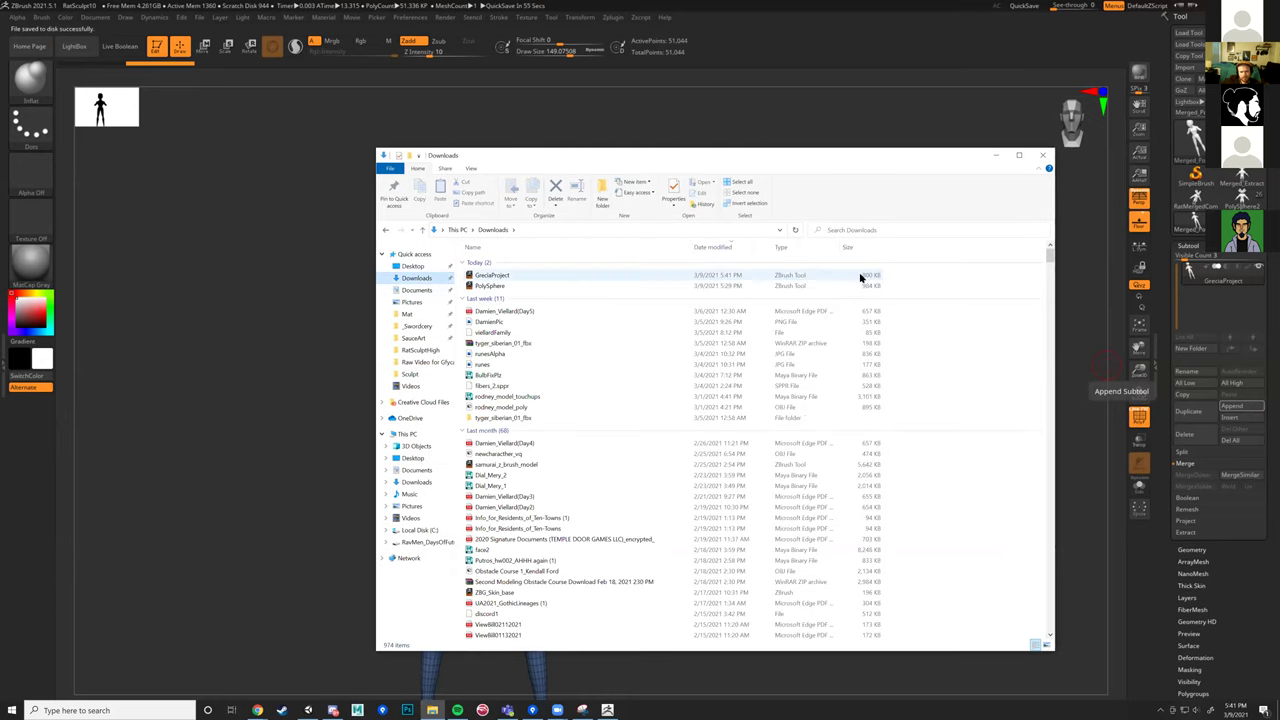
drag(737, 165, 980, 150)
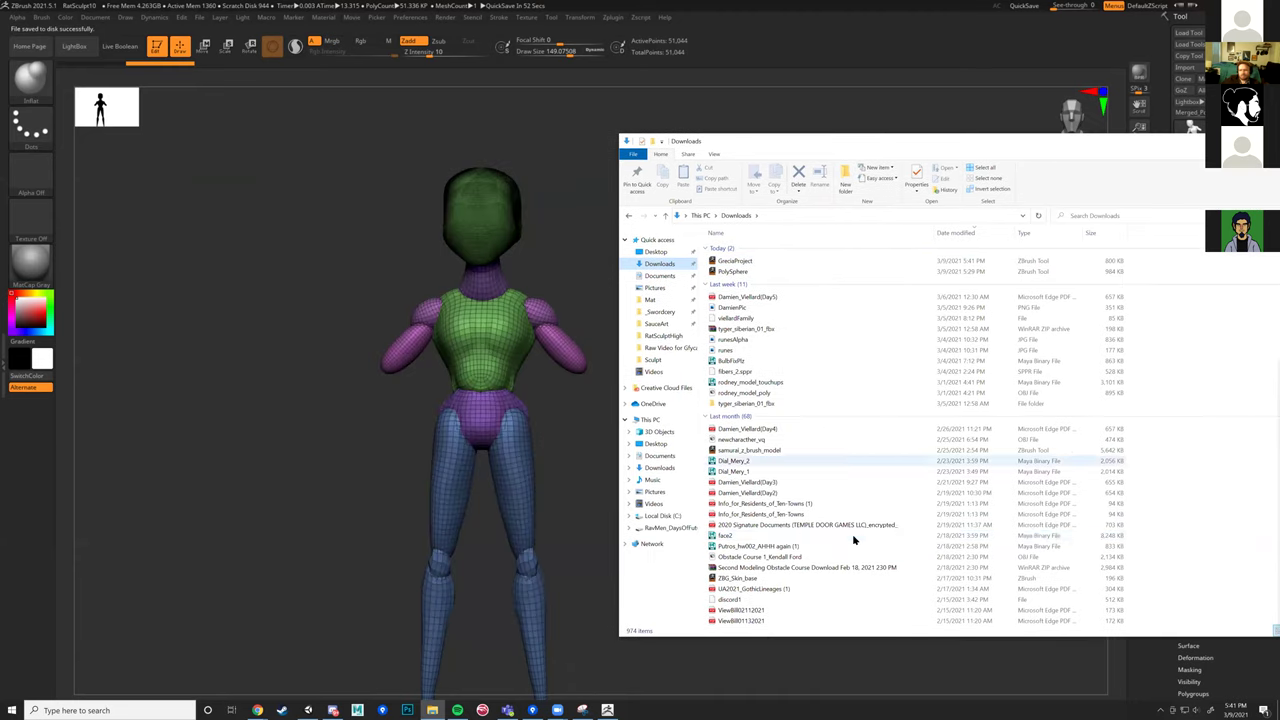
key(alt+Tab)
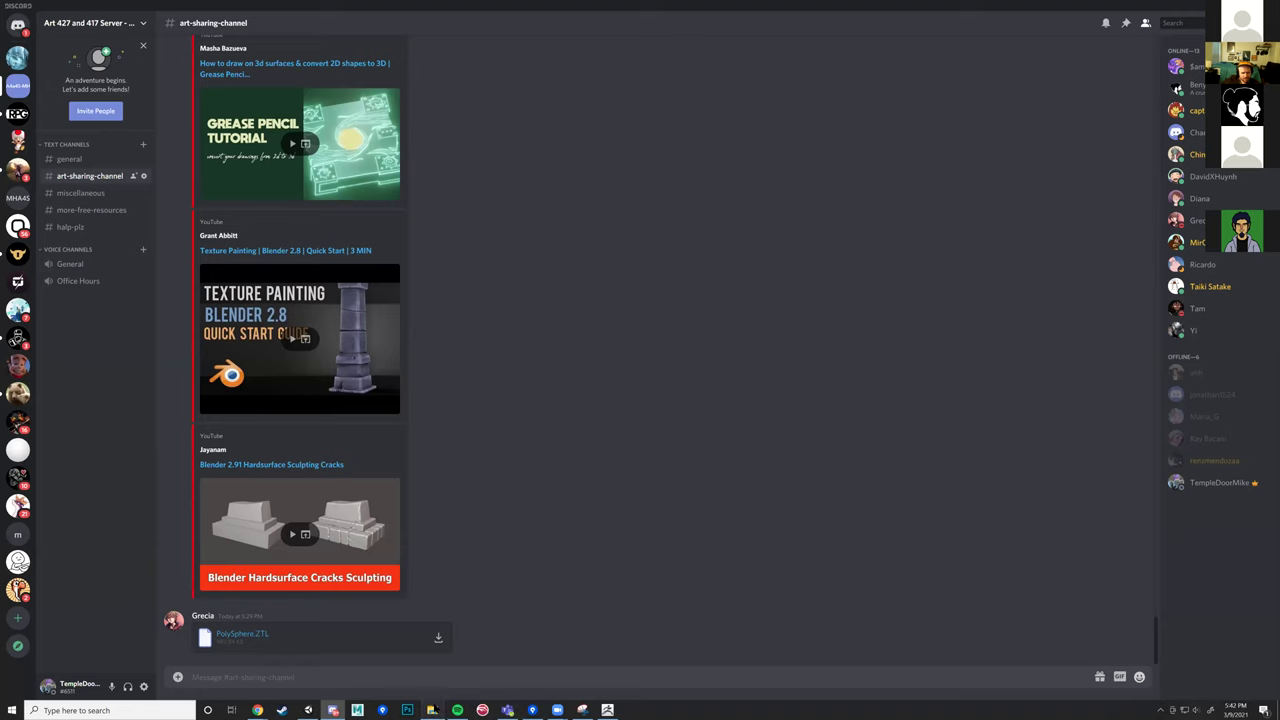
click(432, 710)
drag(722, 262, 607, 332)
click(730, 399)
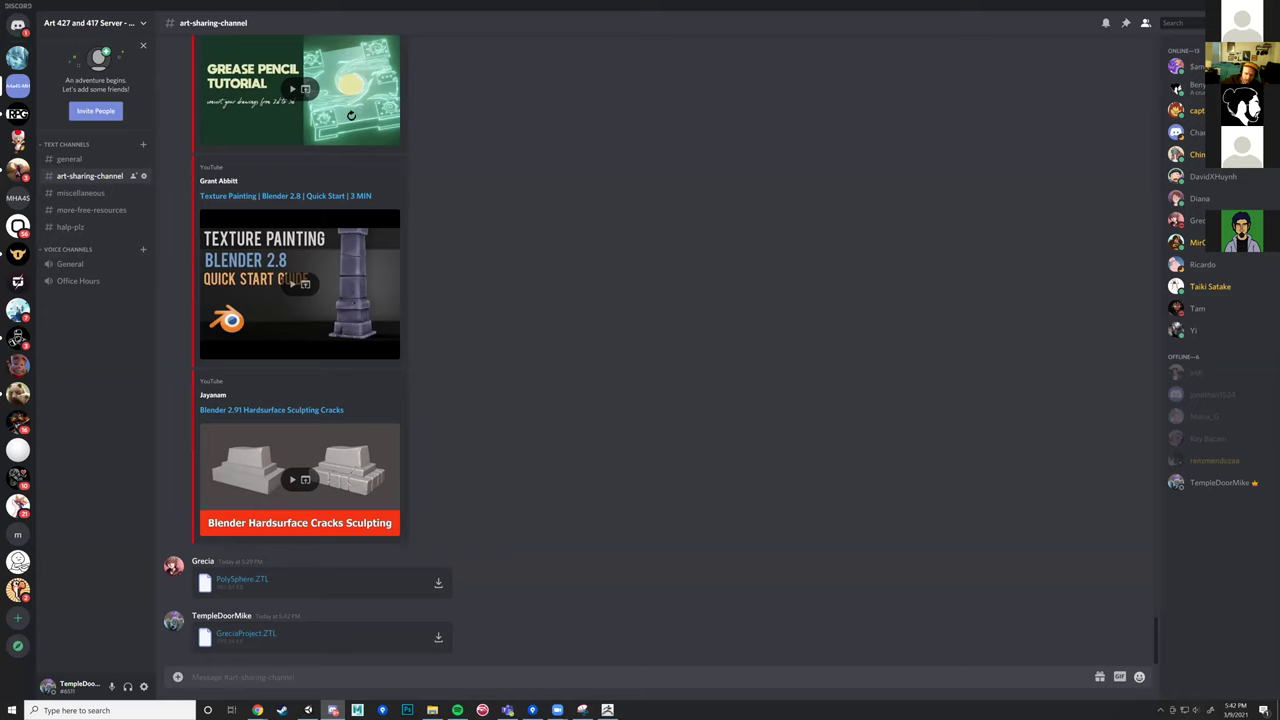
Step: Return to ZBrush and examine the merged figure's proportions and body segments from the front and up close
key(alt+Tab)
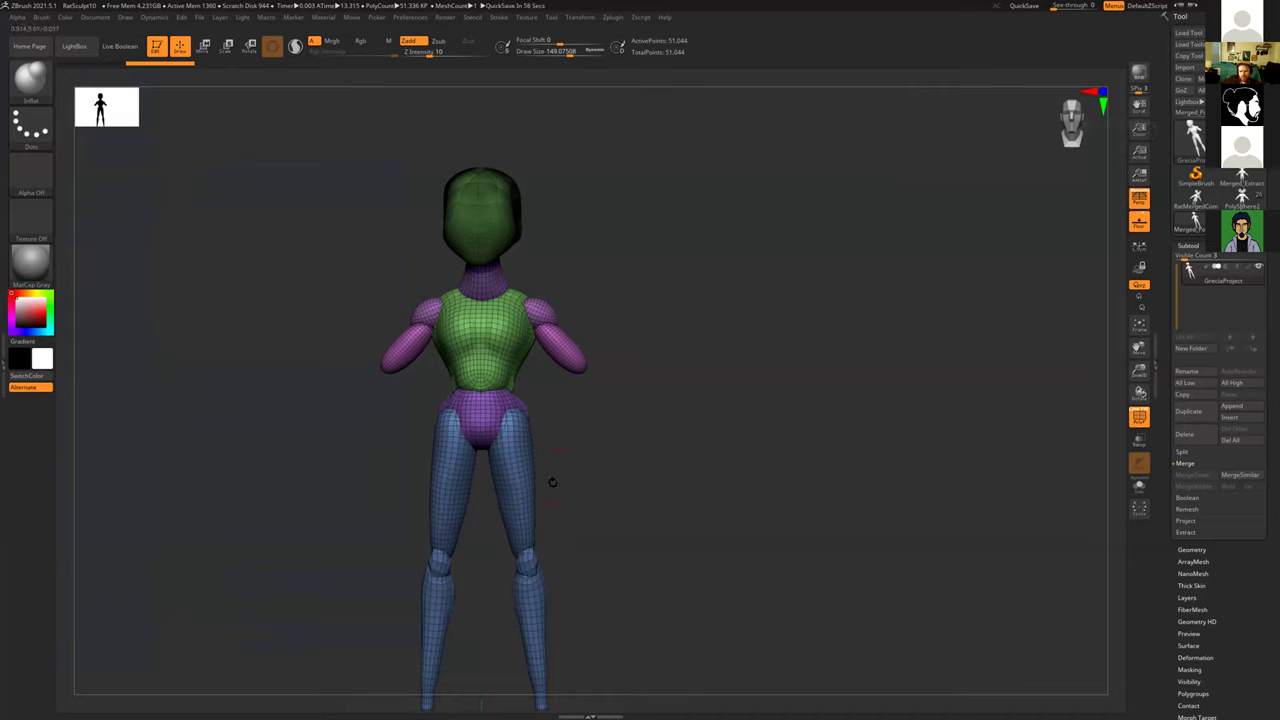
drag(814, 523, 743, 457)
alt+drag(720, 413, 863, 288)
alt+drag(953, 479, 935, 393)
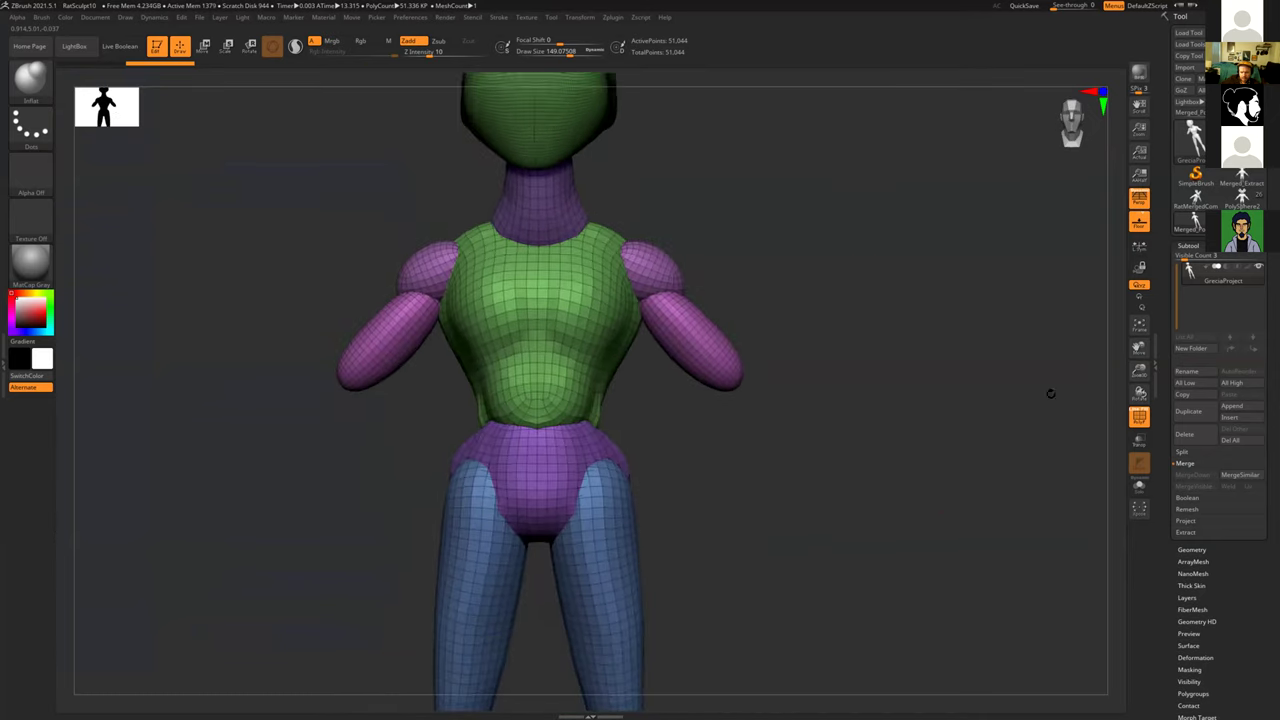
alt+drag(842, 318, 878, 272)
alt+drag(779, 326, 789, 382)
drag(769, 306, 684, 357)
drag(706, 452, 771, 478)
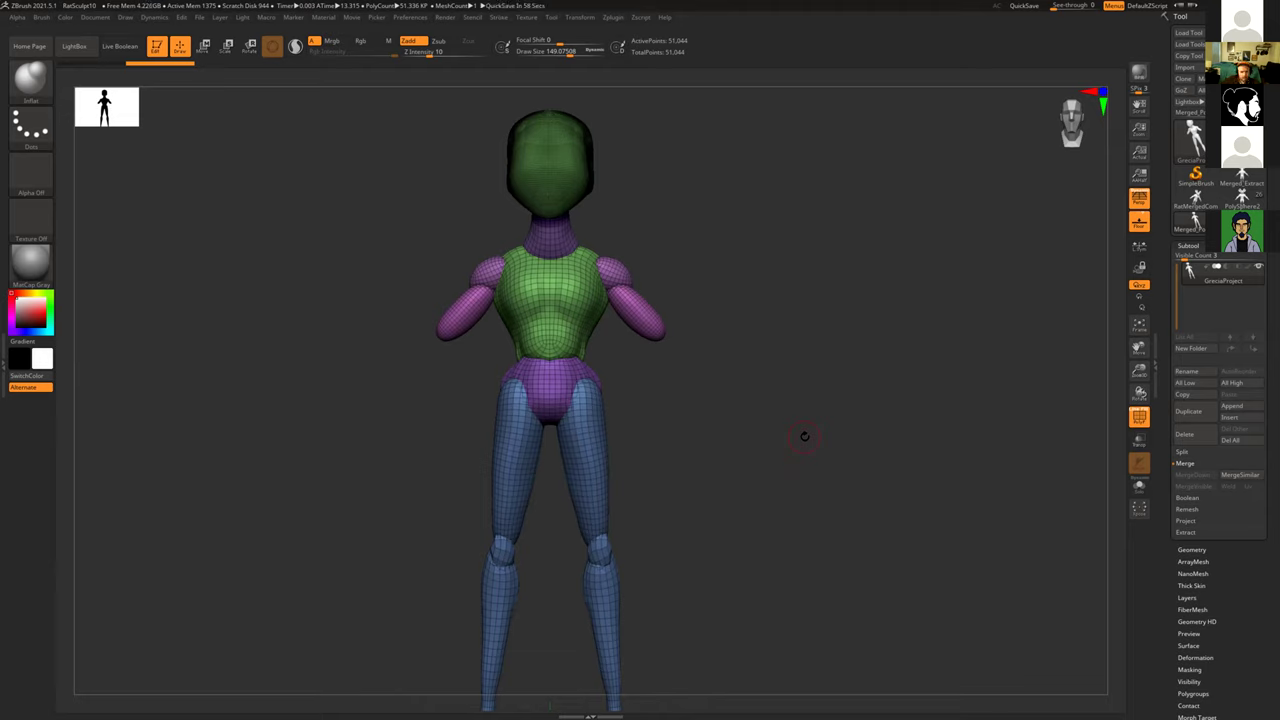
mouse_move(823, 452)
mouse_down()
mouse_move(720, 449)
mouse_move(847, 466)
mouse_move(821, 461)
mouse_up()
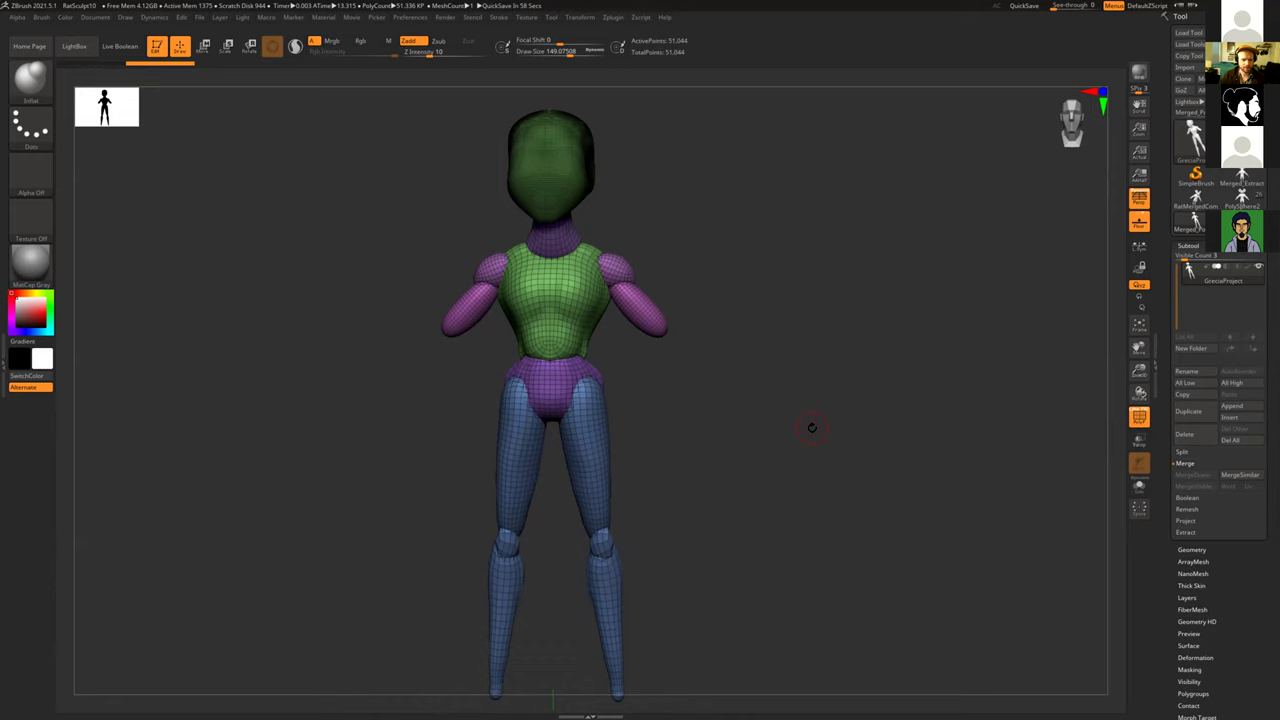
mouse_move(755, 437)
mouse_down()
mouse_move(766, 441)
mouse_move(728, 446)
mouse_up()
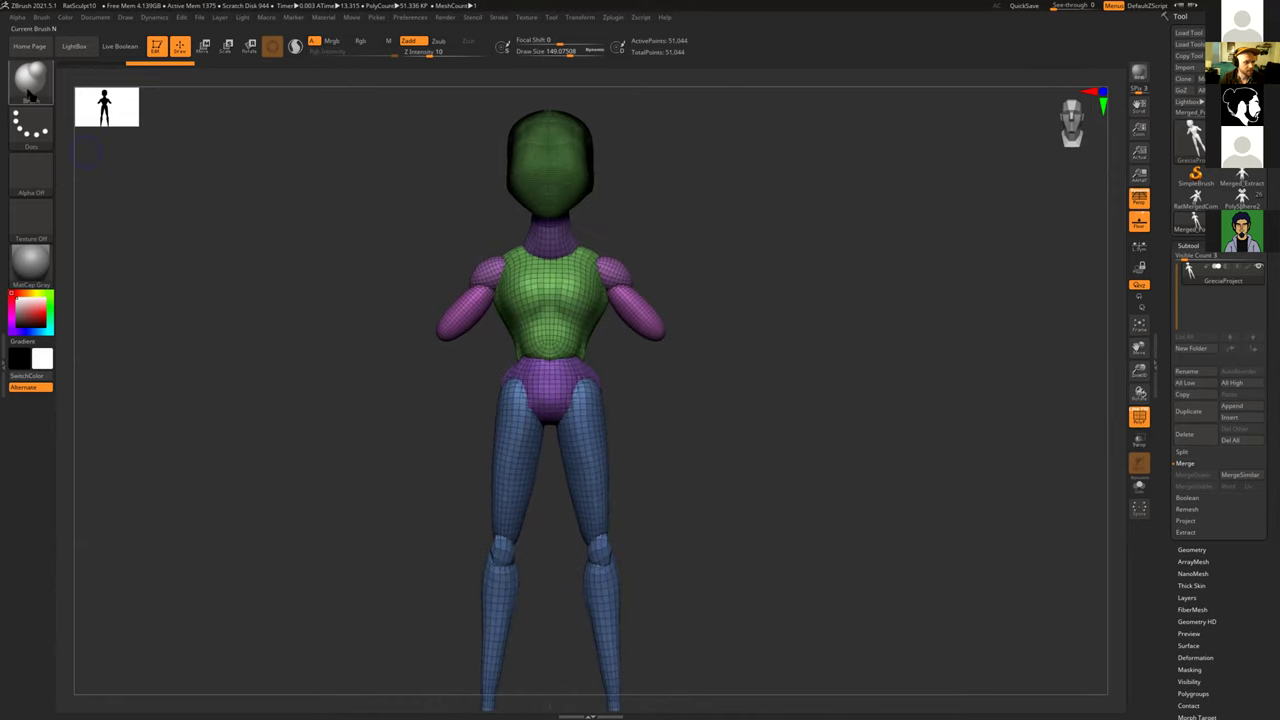
Step: Insert mirrored spheres at the ends of the arms with the IMM Primitives brush, undoing the trial spheres on the chest
click(30, 95)
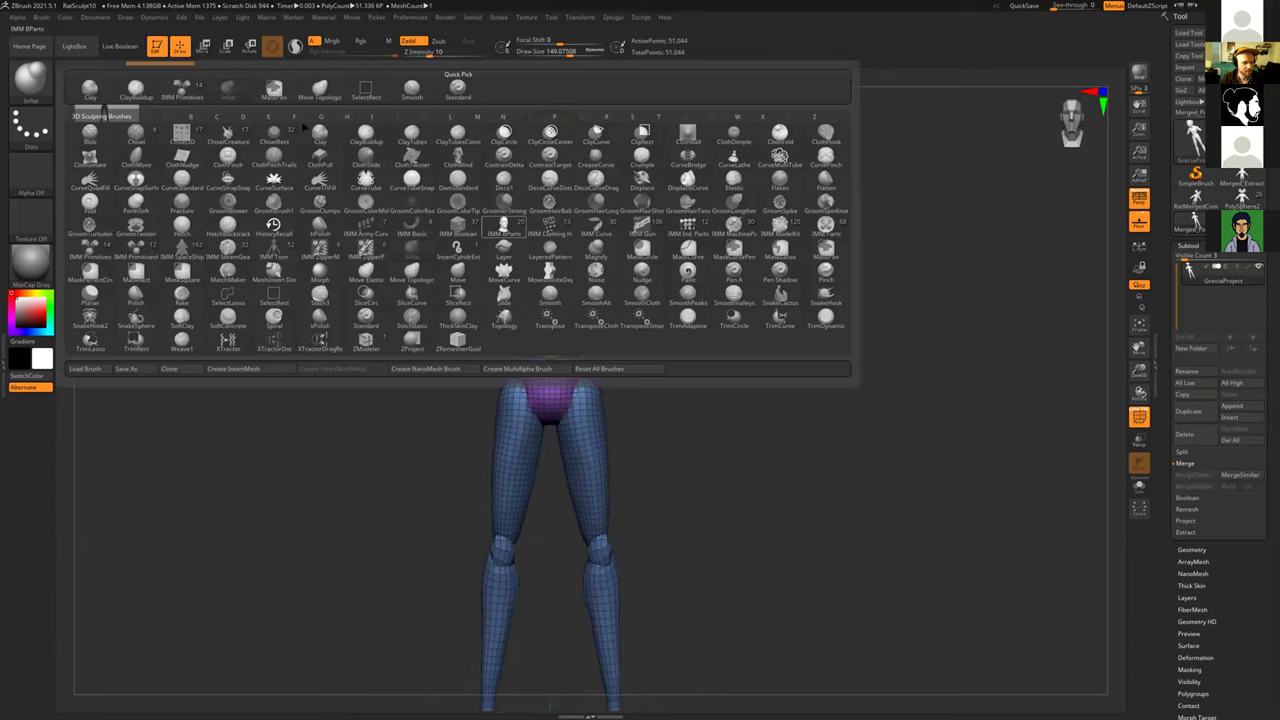
click(182, 90)
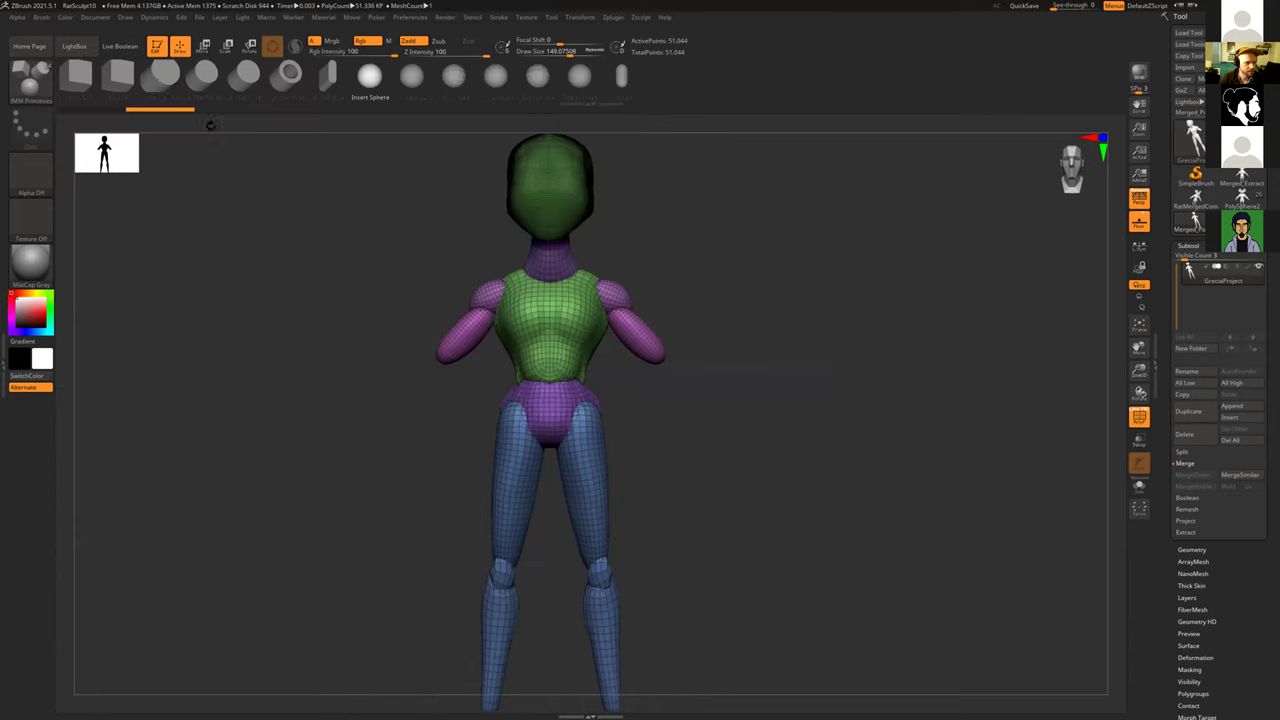
drag(680, 423, 663, 391)
key(ctrl+z)
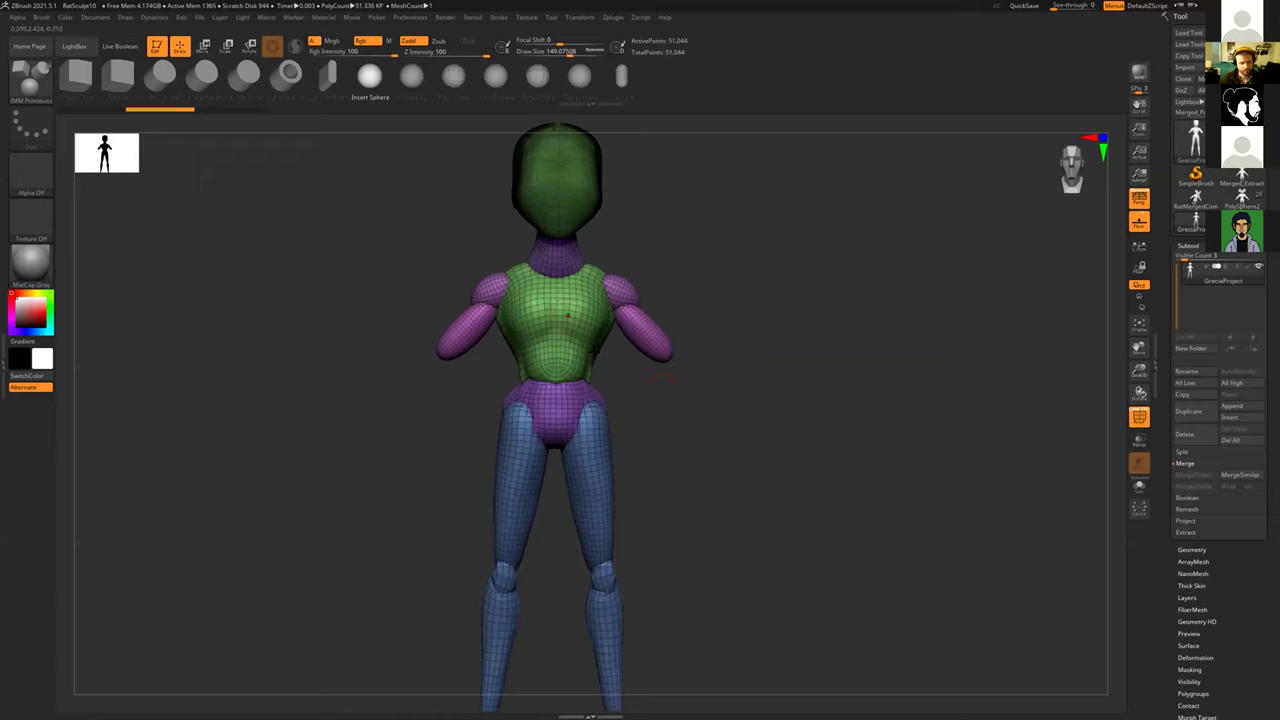
mouse_move(652, 362)
shift+mouse_down()
mouse_move(680, 371)
mouse_move(668, 360)
shift+mouse_up()
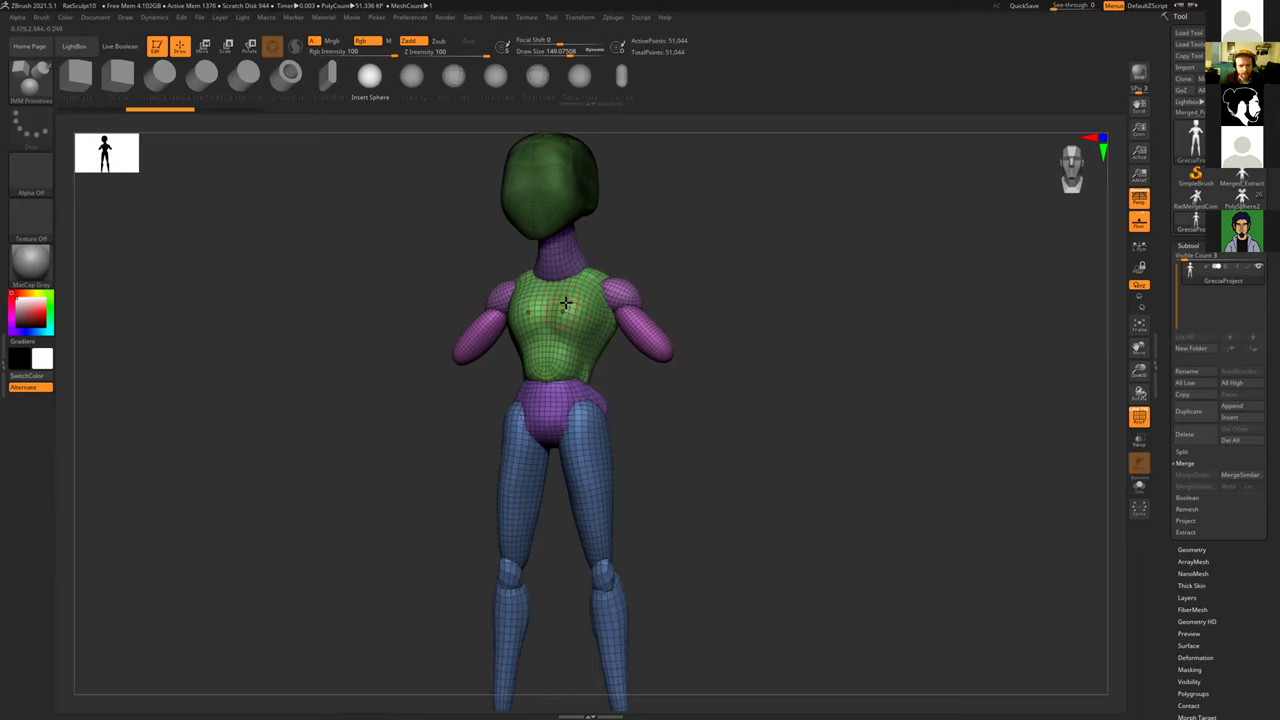
drag(569, 300, 581, 272)
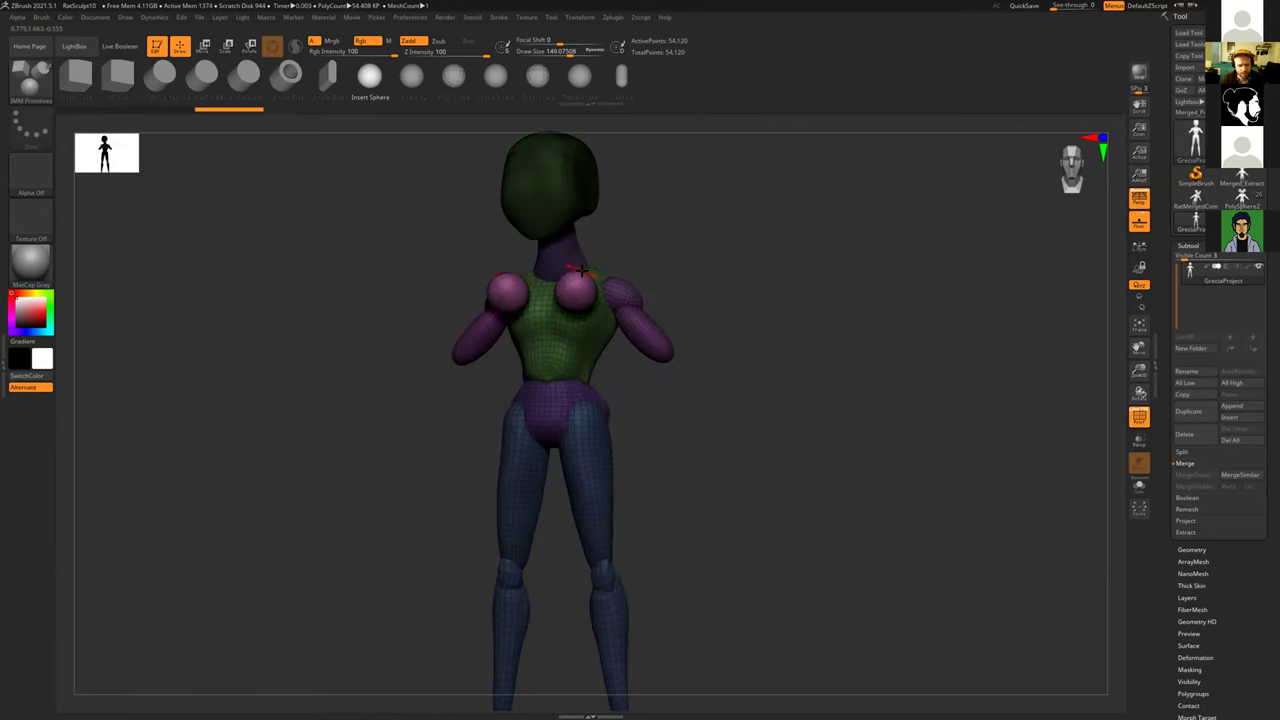
key(ctrl+z)
mouse_move(717, 363)
mouse_down()
mouse_move(661, 349)
mouse_move(683, 371)
mouse_move(668, 352)
mouse_move(691, 426)
mouse_up()
Step: Stretch the inserted spheres into long forearms using Move Topological at a draw size of 1000, and clear the mask
key(b)
key(m)
key(t)
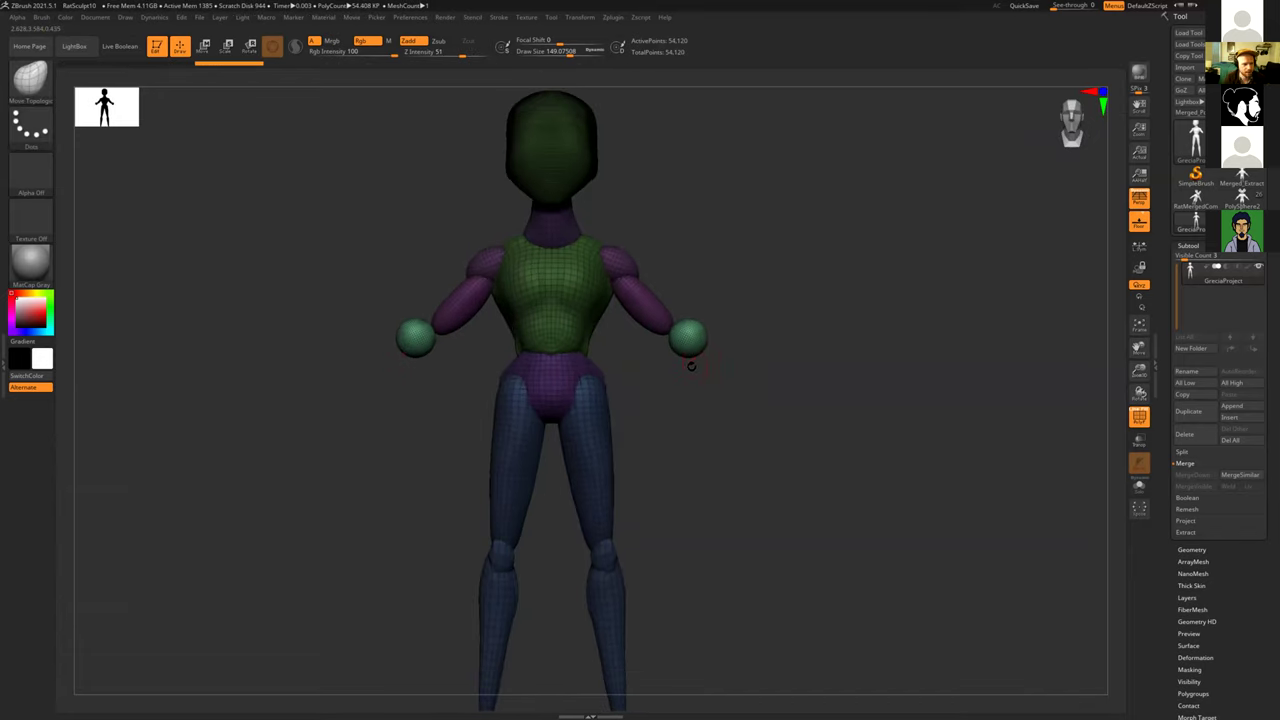
key(s)
drag(700, 353, 719, 370)
mouse_move(692, 326)
mouse_down()
mouse_move(676, 355)
mouse_move(694, 334)
mouse_move(697, 362)
mouse_move(724, 353)
mouse_move(708, 378)
mouse_move(661, 323)
mouse_move(630, 360)
mouse_move(550, 389)
mouse_move(623, 423)
mouse_move(668, 398)
mouse_up()
key(shift)
key(s)
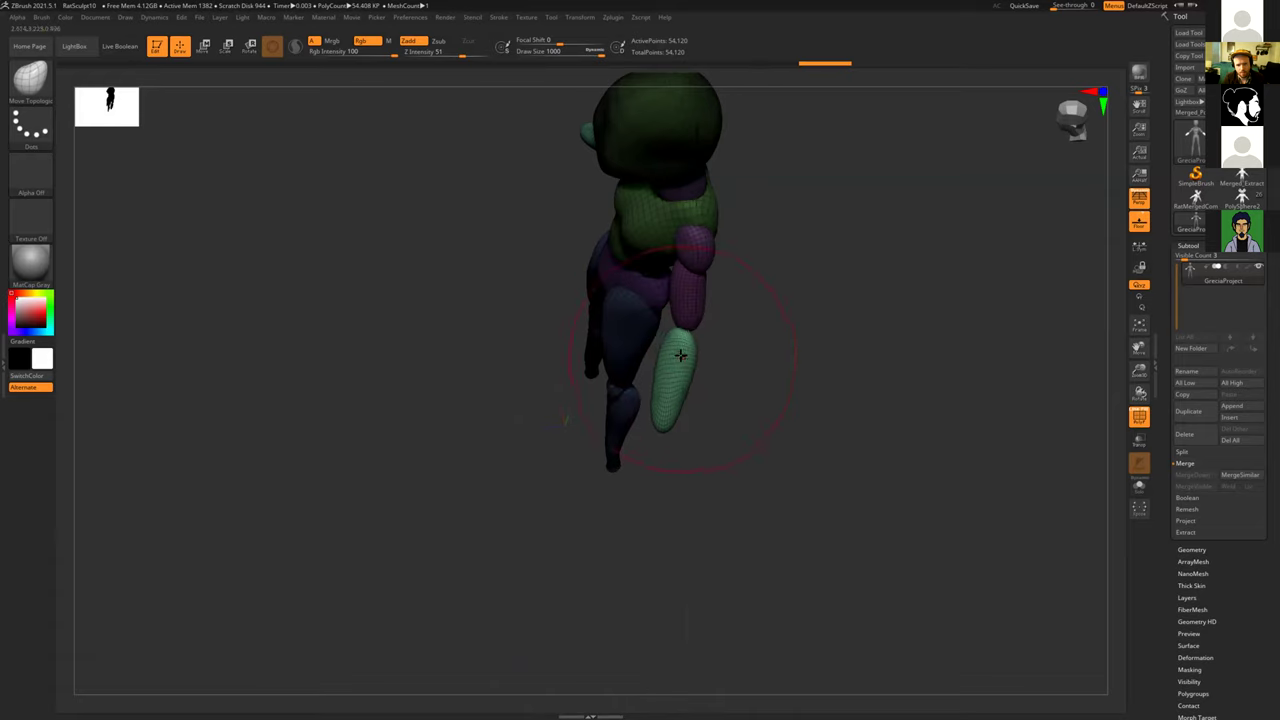
ctrl+drag(731, 364, 690, 333)
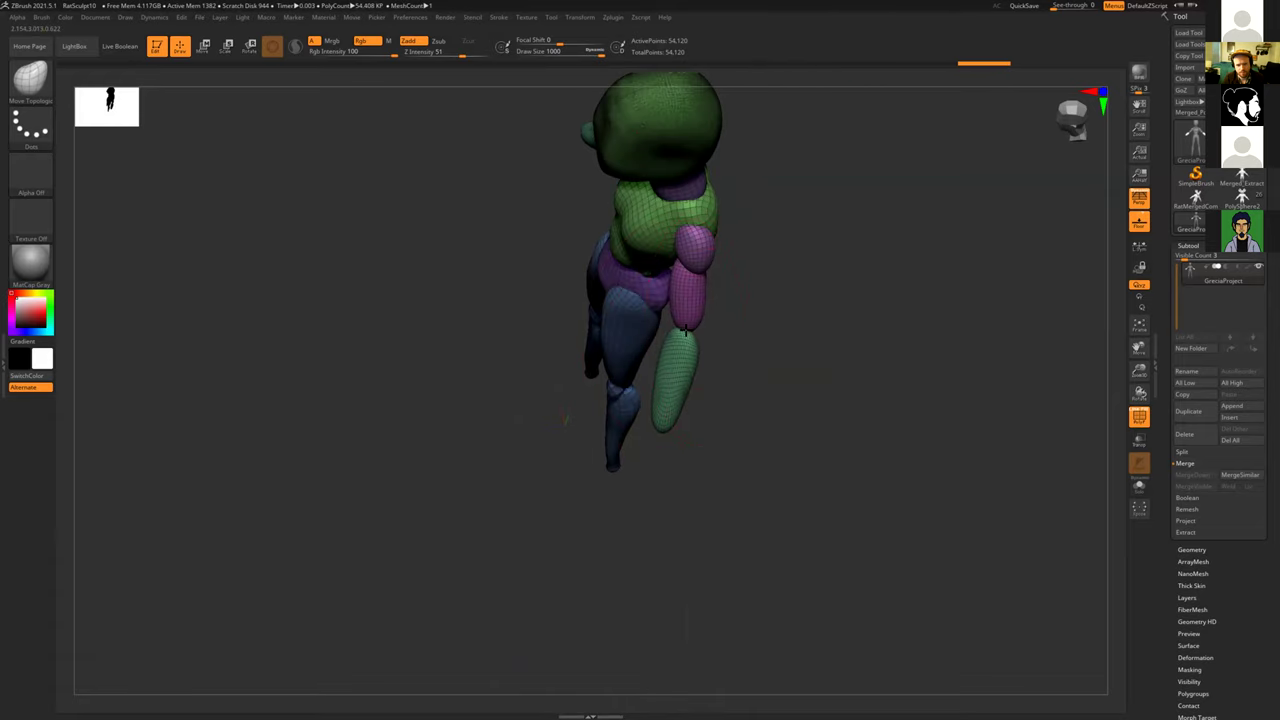
drag(760, 310, 614, 391)
drag(559, 472, 580, 525)
Step: Smooth the stretched forearm surfaces at a draw size of about 333
key(s)
mouse_move(678, 383)
mouse_down()
mouse_move(663, 383)
mouse_move(676, 399)
mouse_move(777, 423)
mouse_move(661, 389)
mouse_move(738, 387)
mouse_up()
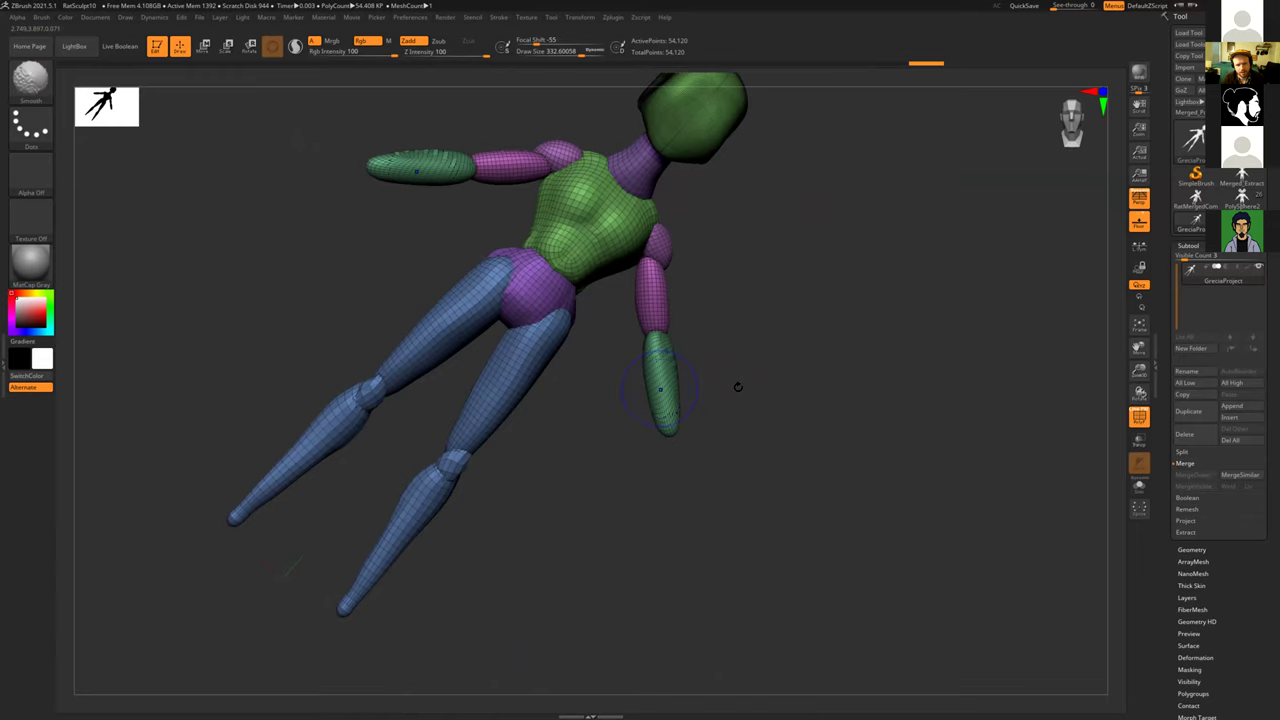
shift+drag(660, 389, 656, 375)
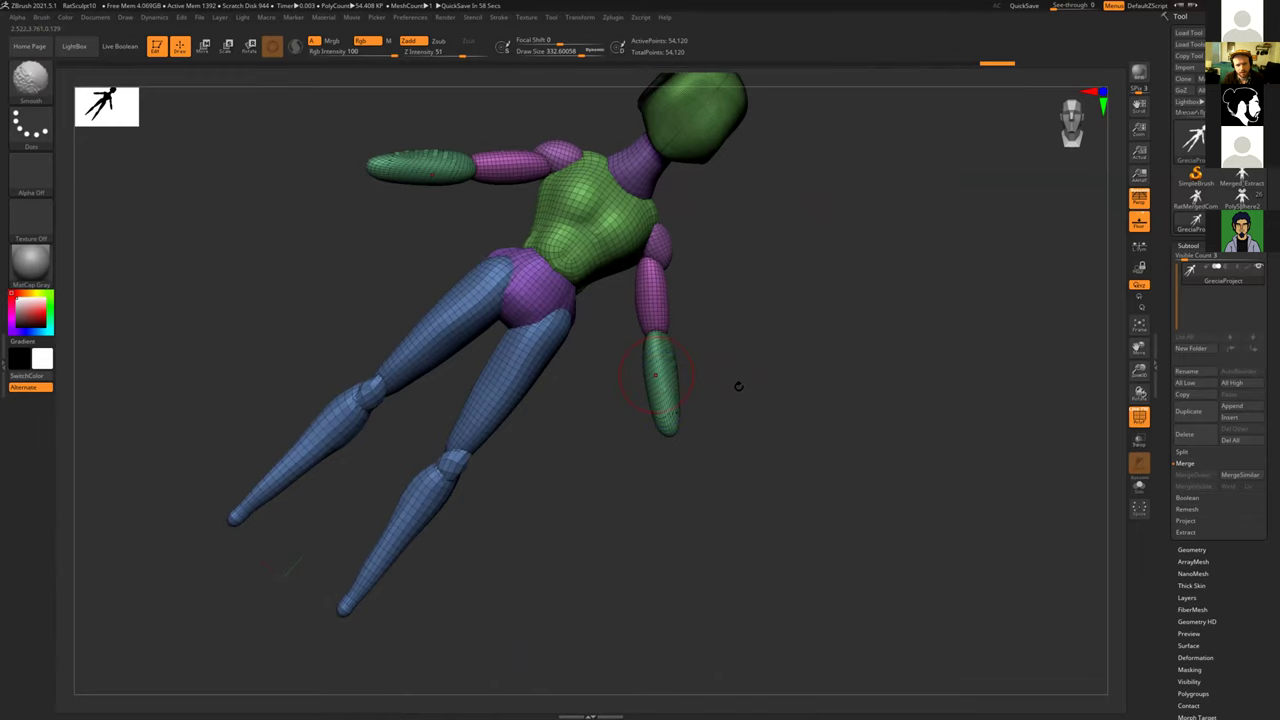
Step: Insert mirrored spheres at the ankle ends of the lower legs with the IMM Primitives brush
drag(738, 386, 800, 420)
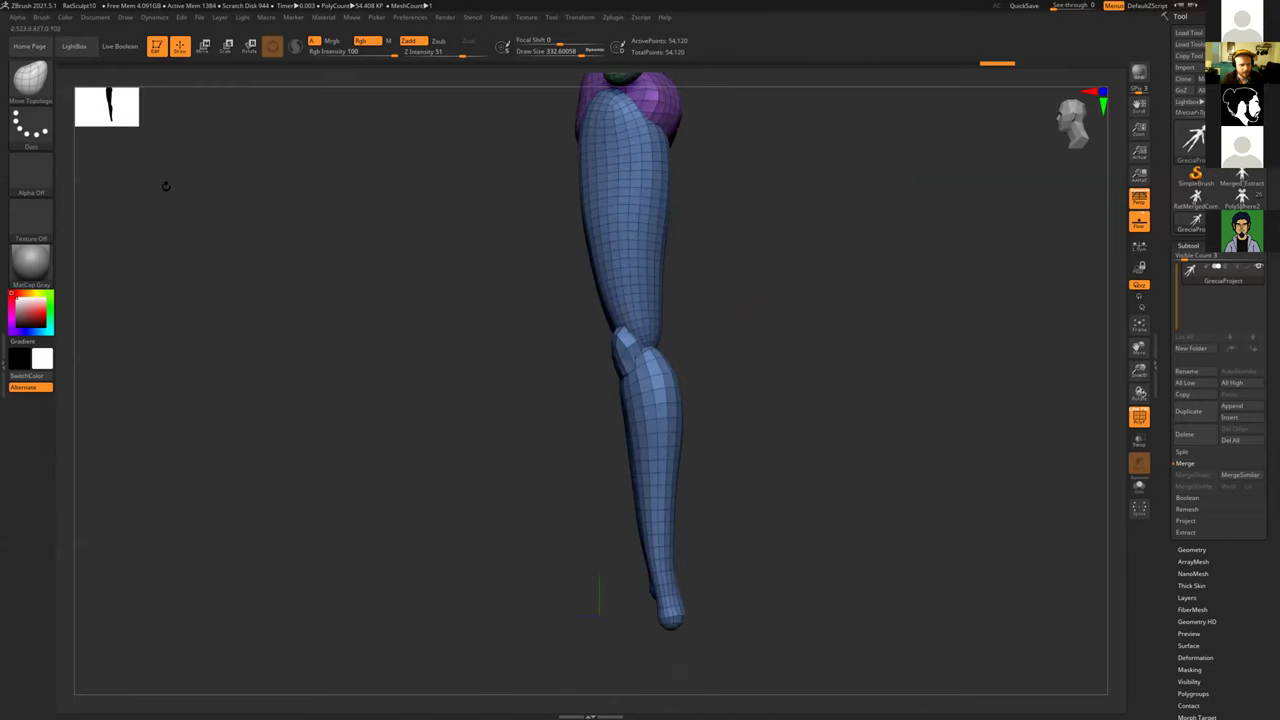
drag(466, 514, 289, 434)
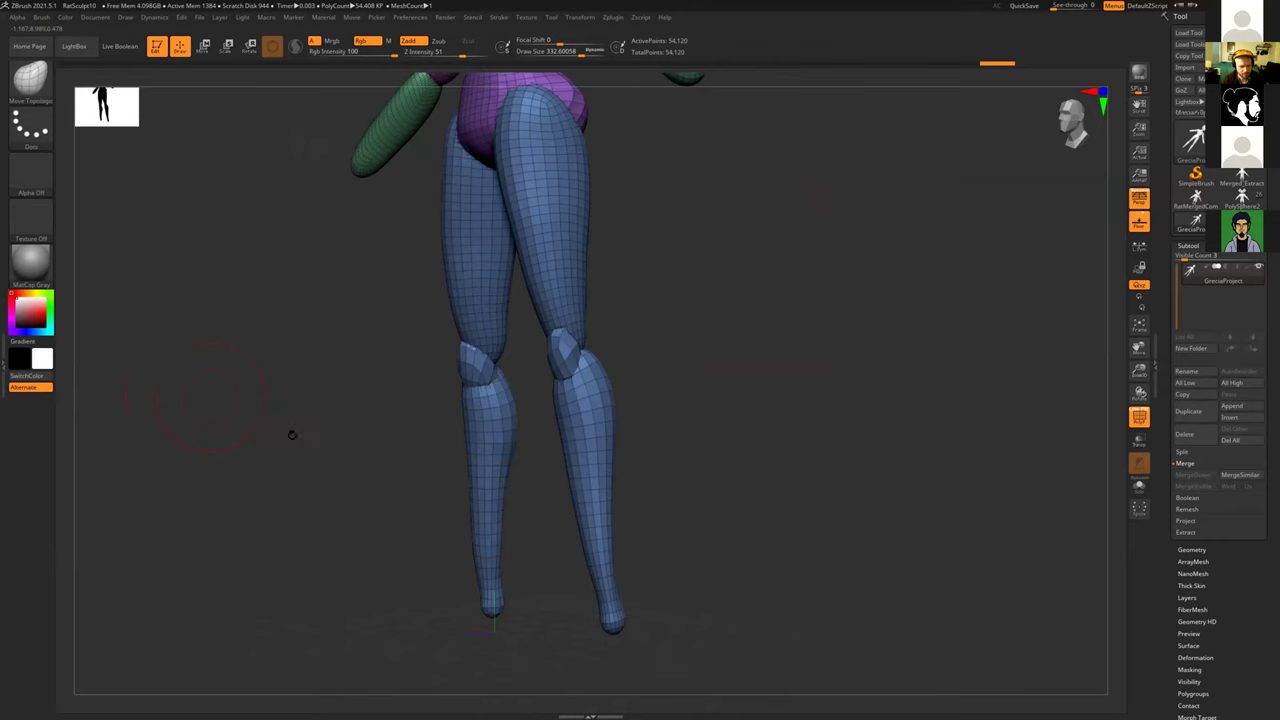
key(b)
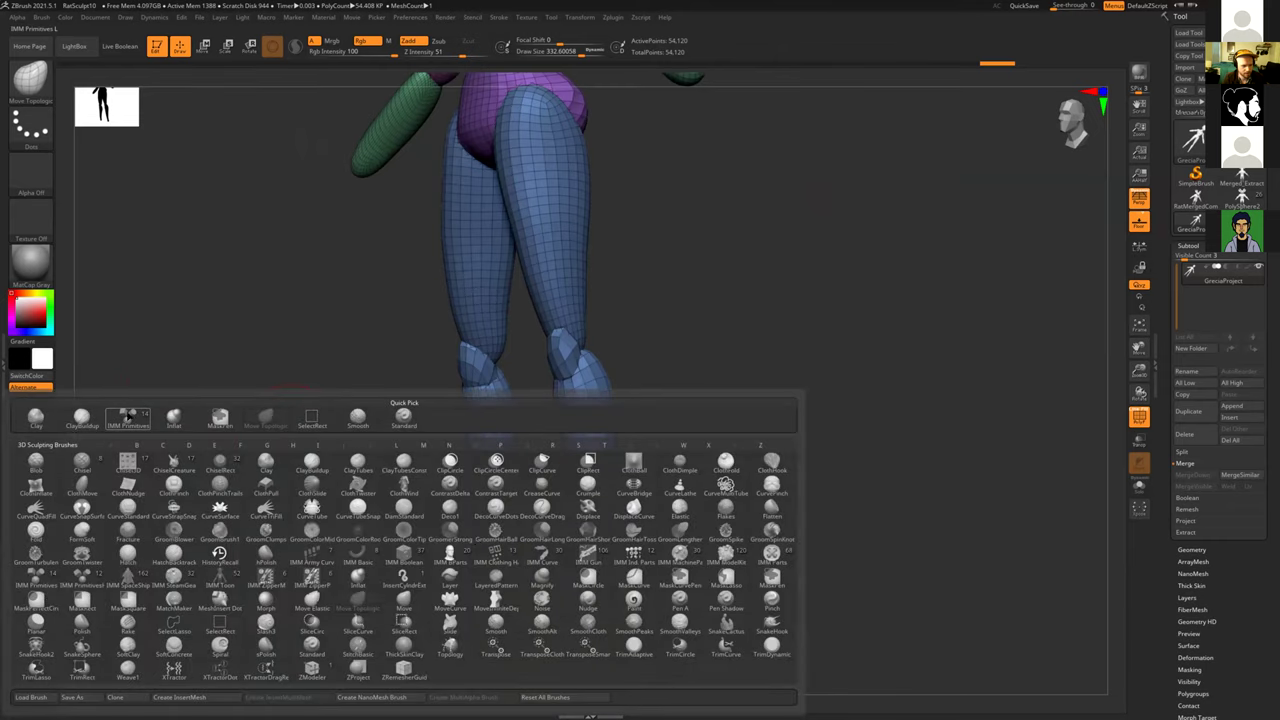
click(128, 416)
drag(574, 626, 640, 630)
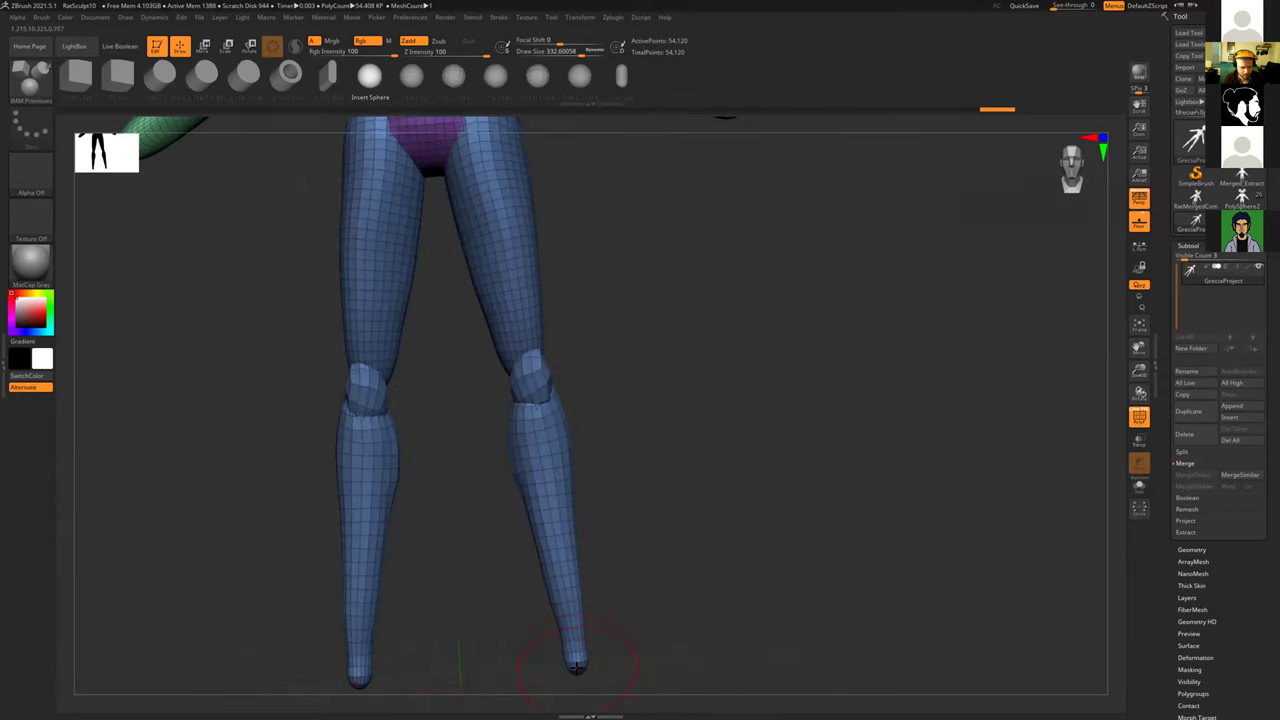
drag(577, 665, 540, 441)
Step: Pull the ankle spheres forward into elongated feet with the Move Topological brush, reducing the draw size to about 208
key(b)
key(m)
key(t)
key(s)
mouse_move(627, 454)
mouse_down()
mouse_move(640, 426)
mouse_move(656, 426)
mouse_move(597, 465)
mouse_move(575, 455)
mouse_move(641, 455)
mouse_move(640, 476)
mouse_move(660, 489)
mouse_move(651, 531)
mouse_move(596, 566)
mouse_move(580, 503)
mouse_move(631, 455)
mouse_move(596, 480)
mouse_move(626, 300)
mouse_move(638, 363)
mouse_up()
key(s)
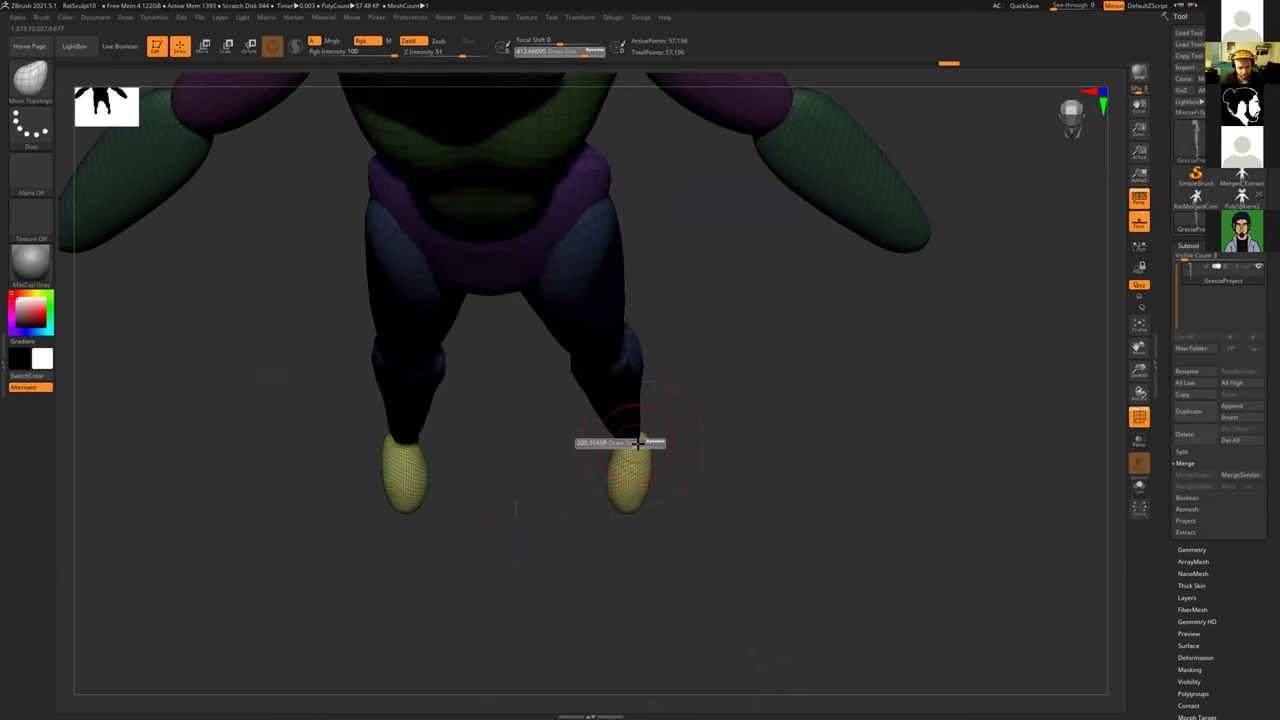
drag(639, 440, 640, 457)
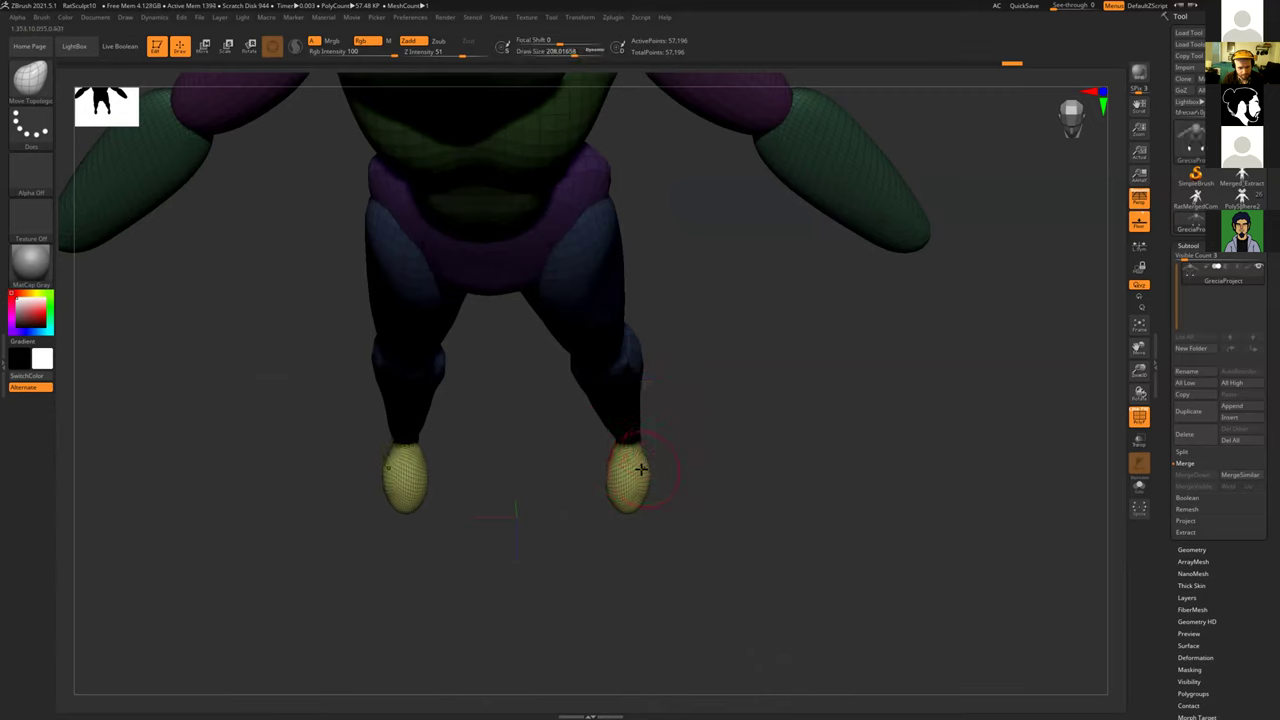
Step: Reshape the feet from below and from the side with Move Topological at a draw size of about 322, and clear the mask
key(s)
mouse_move(620, 509)
mouse_down()
mouse_move(600, 449)
mouse_move(598, 313)
mouse_move(627, 424)
mouse_up()
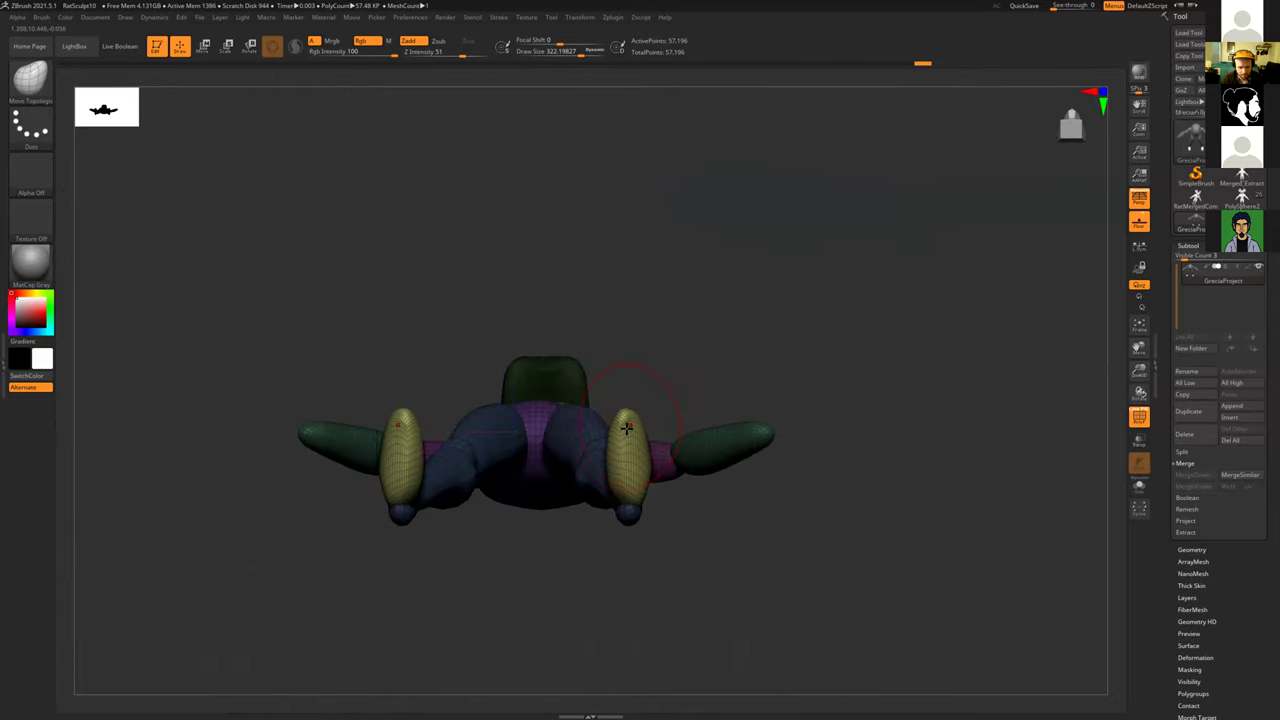
mouse_move(625, 352)
mouse_down()
mouse_move(623, 486)
mouse_move(703, 443)
mouse_move(623, 434)
mouse_move(669, 466)
mouse_move(646, 449)
mouse_move(643, 424)
mouse_move(643, 477)
mouse_move(678, 428)
mouse_up()
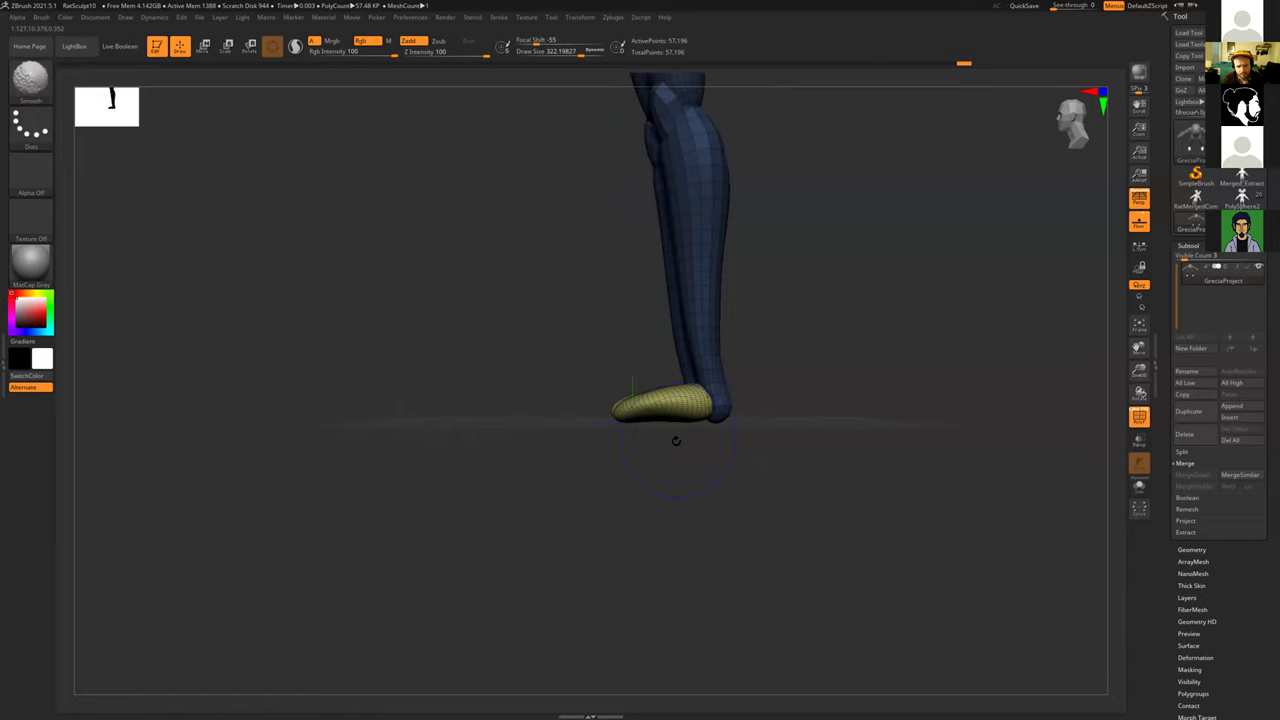
mouse_move(720, 437)
mouse_down()
mouse_move(759, 442)
mouse_move(768, 398)
mouse_up()
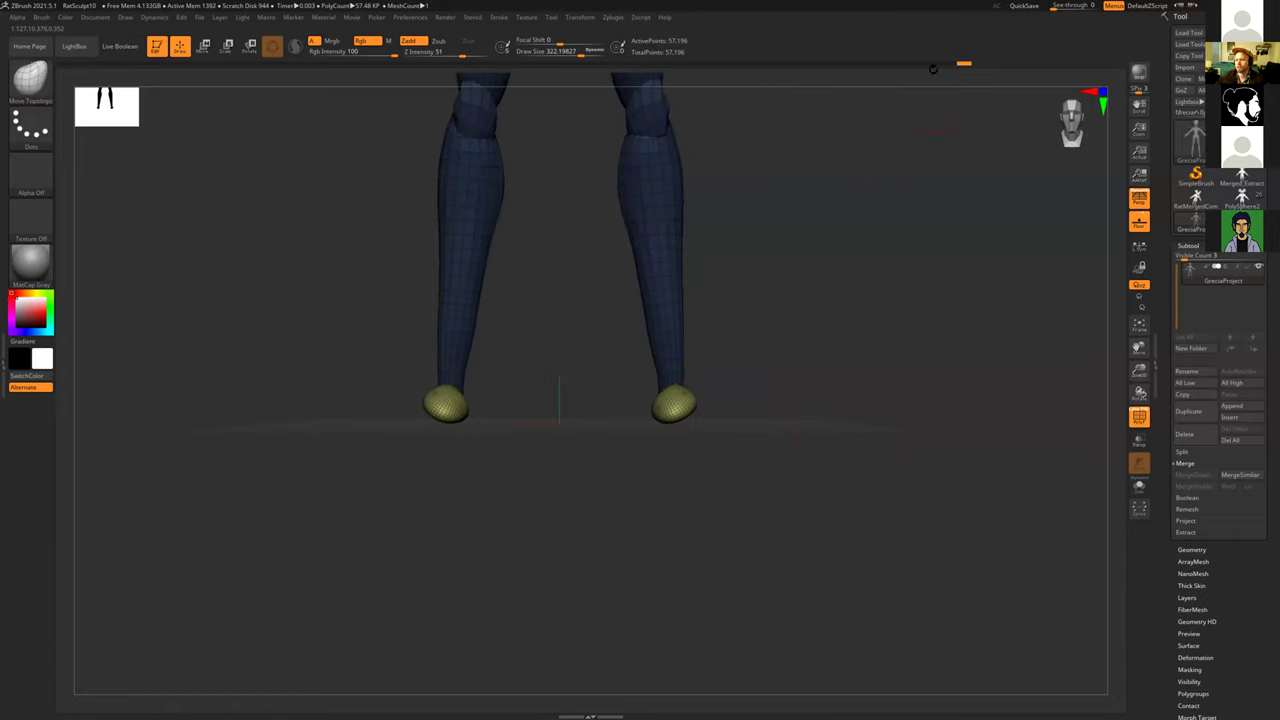
mouse_move(1192, 220)
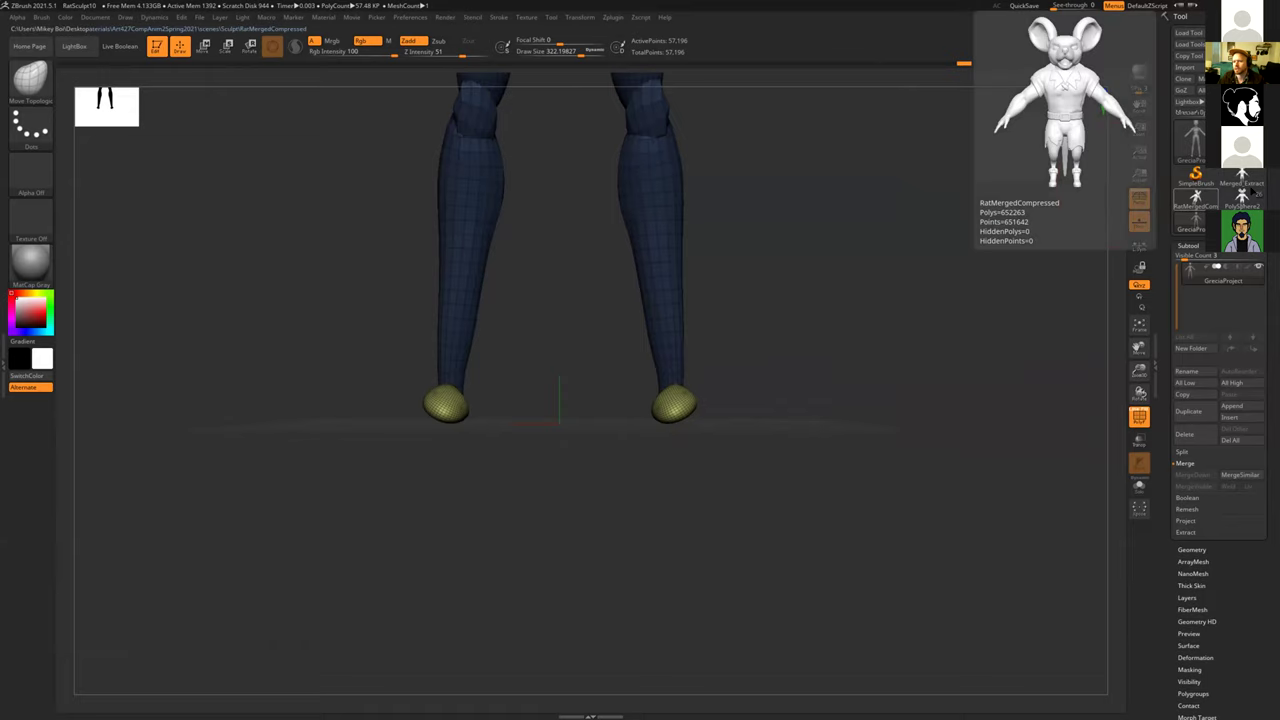
mouse_move(1193, 140)
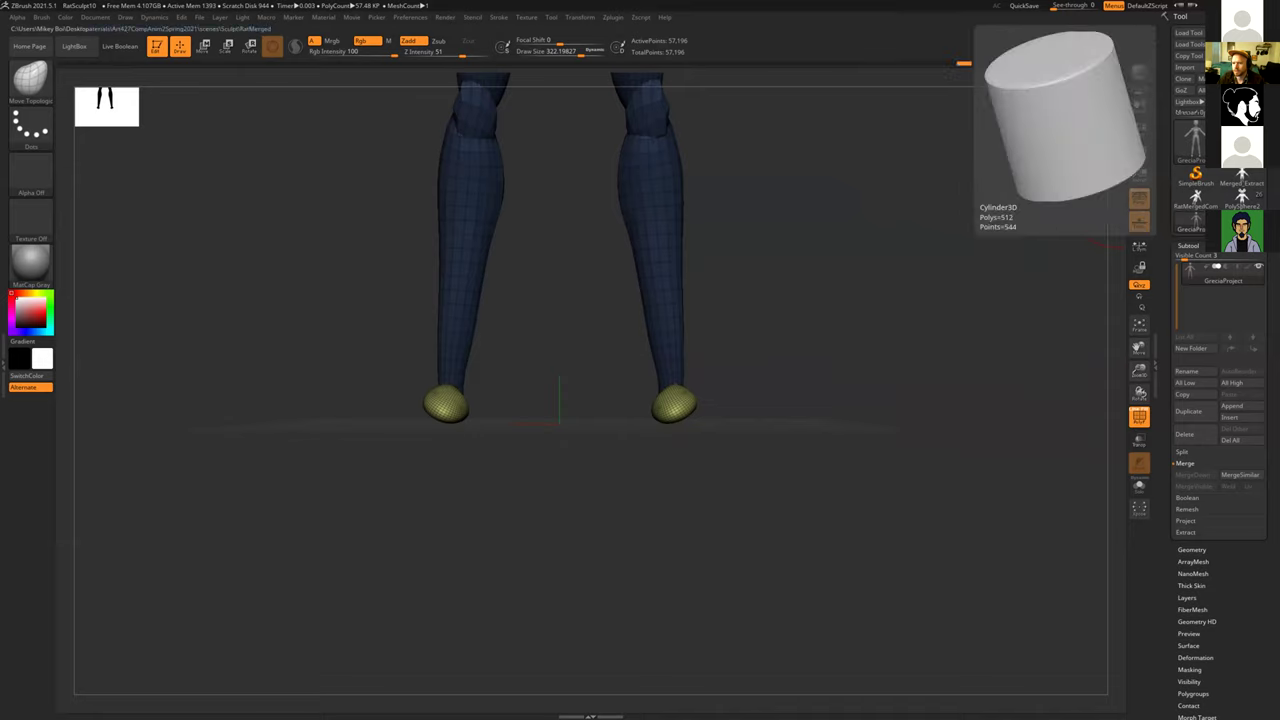
ctrl+drag(896, 333, 894, 363)
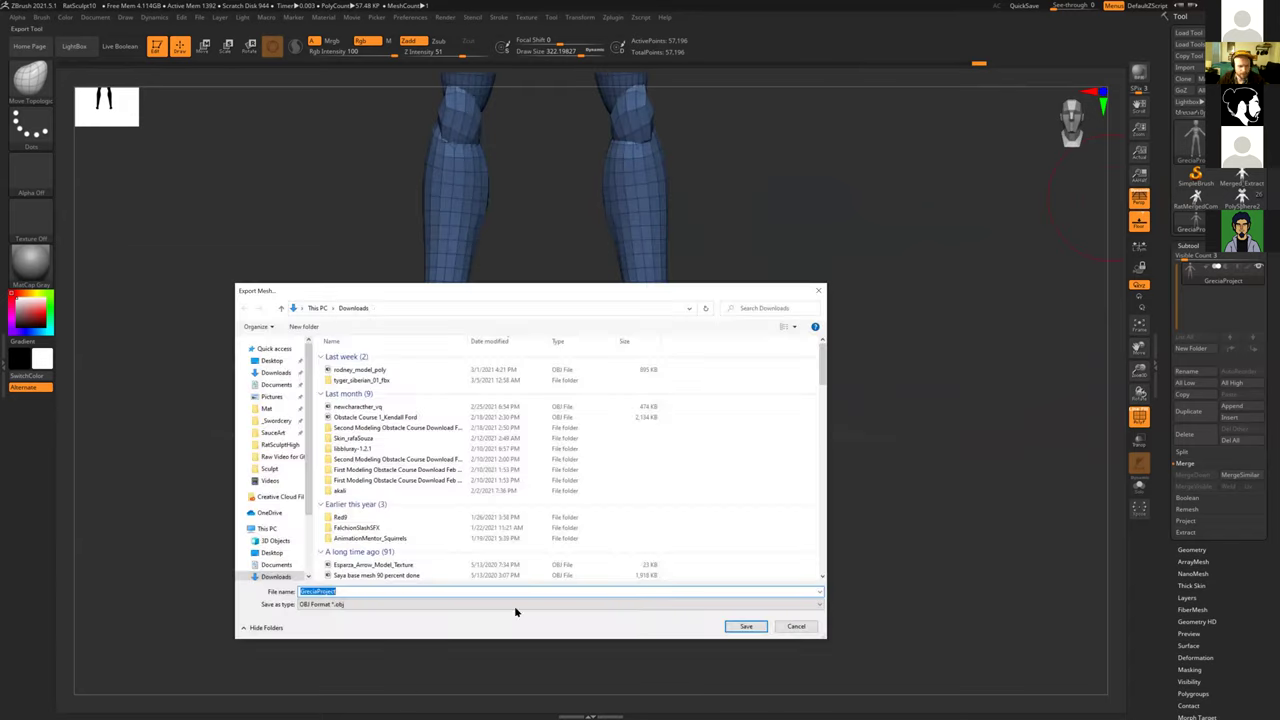
Step: Export the figure in OBJ format to the Downloads folder under the suggested file name
click(408, 604)
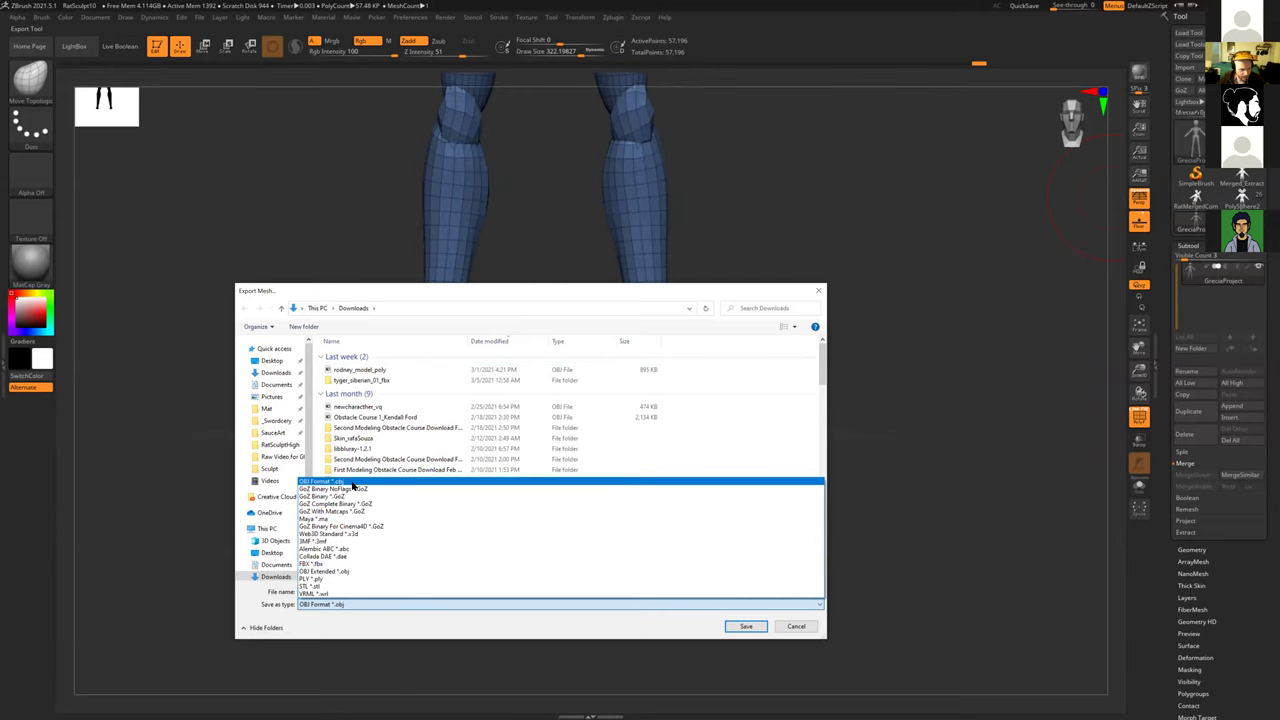
click(352, 483)
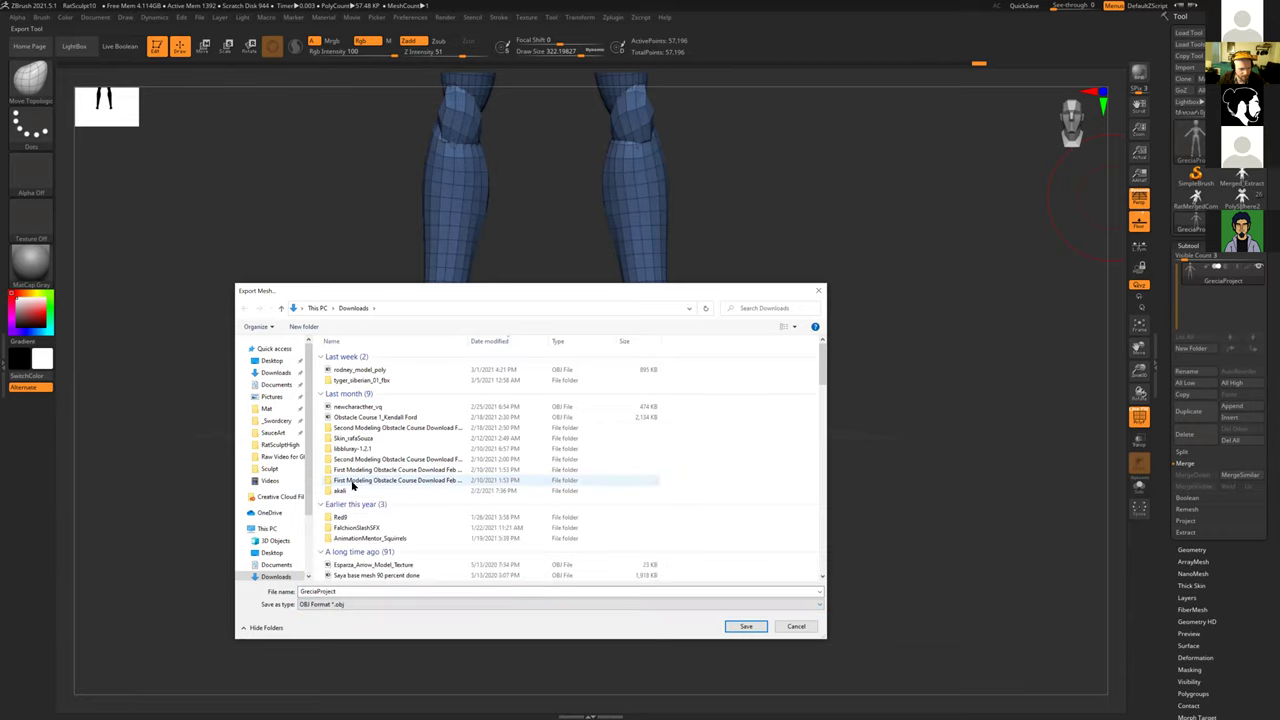
click(745, 627)
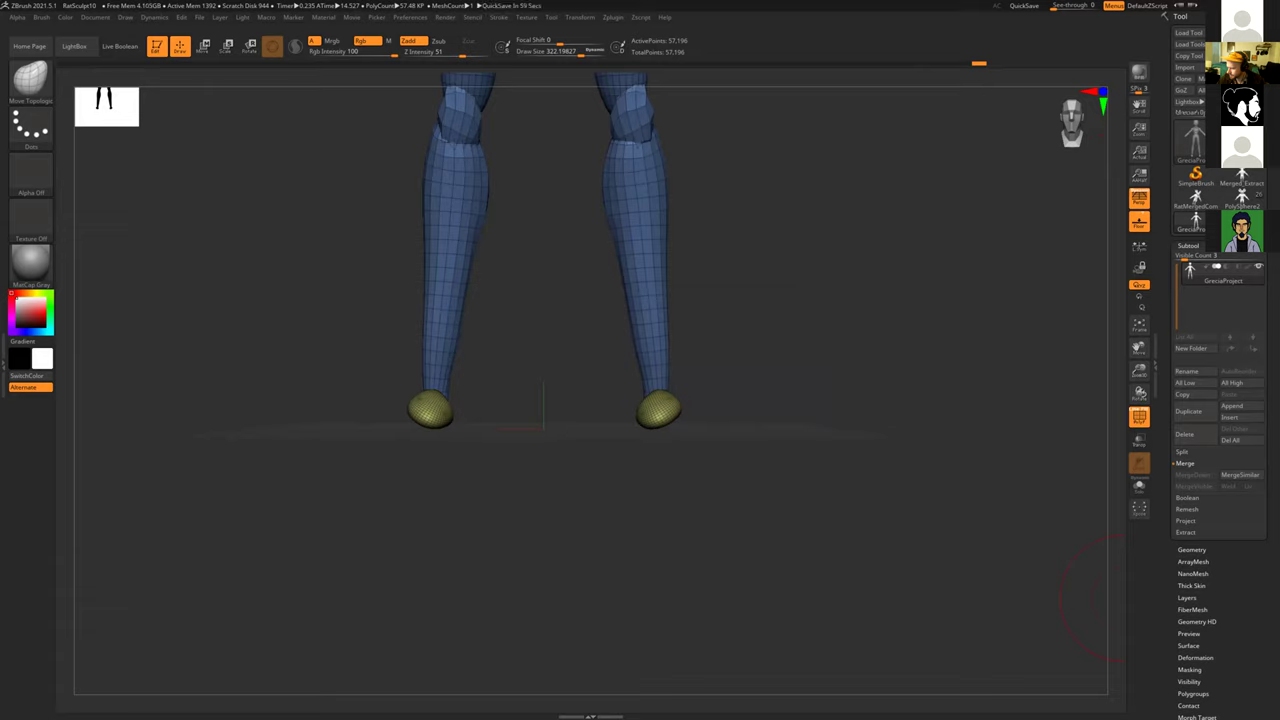
Step: Switch to Discord and upload the exported OBJ file from the Downloads folder to art-sharing-channel
key(alt+Tab)
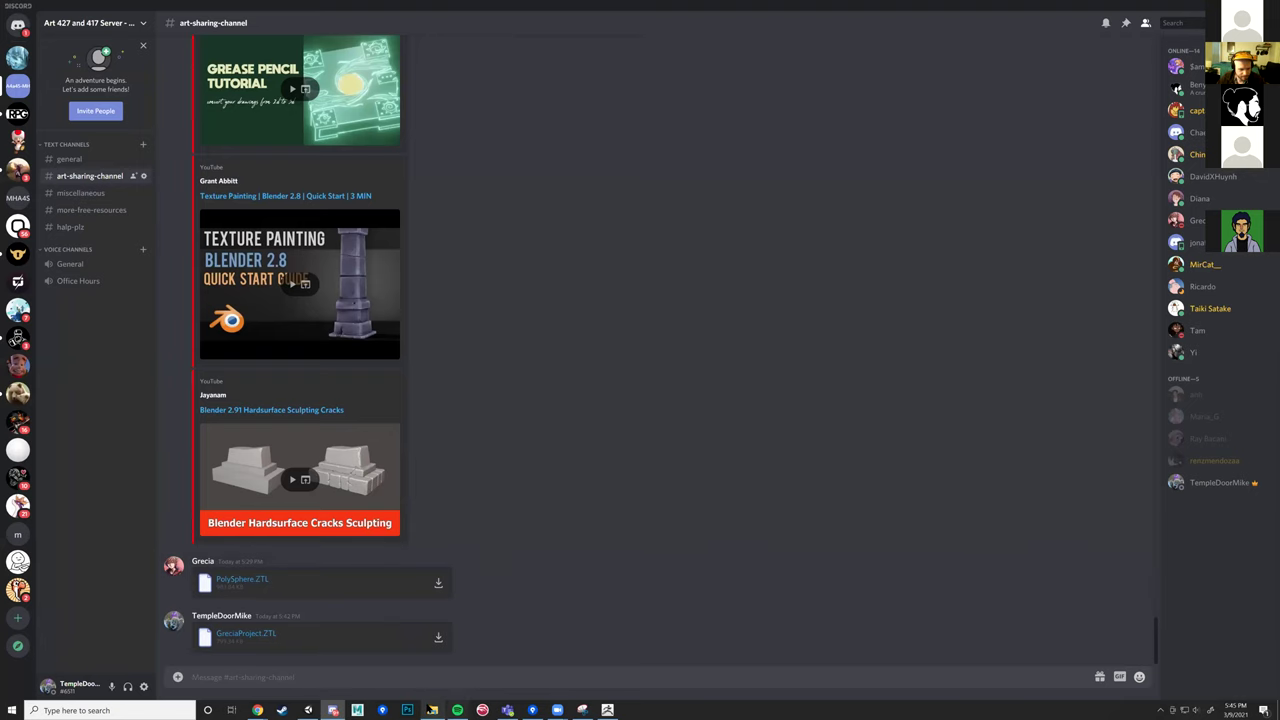
click(432, 710)
drag(754, 316, 707, 287)
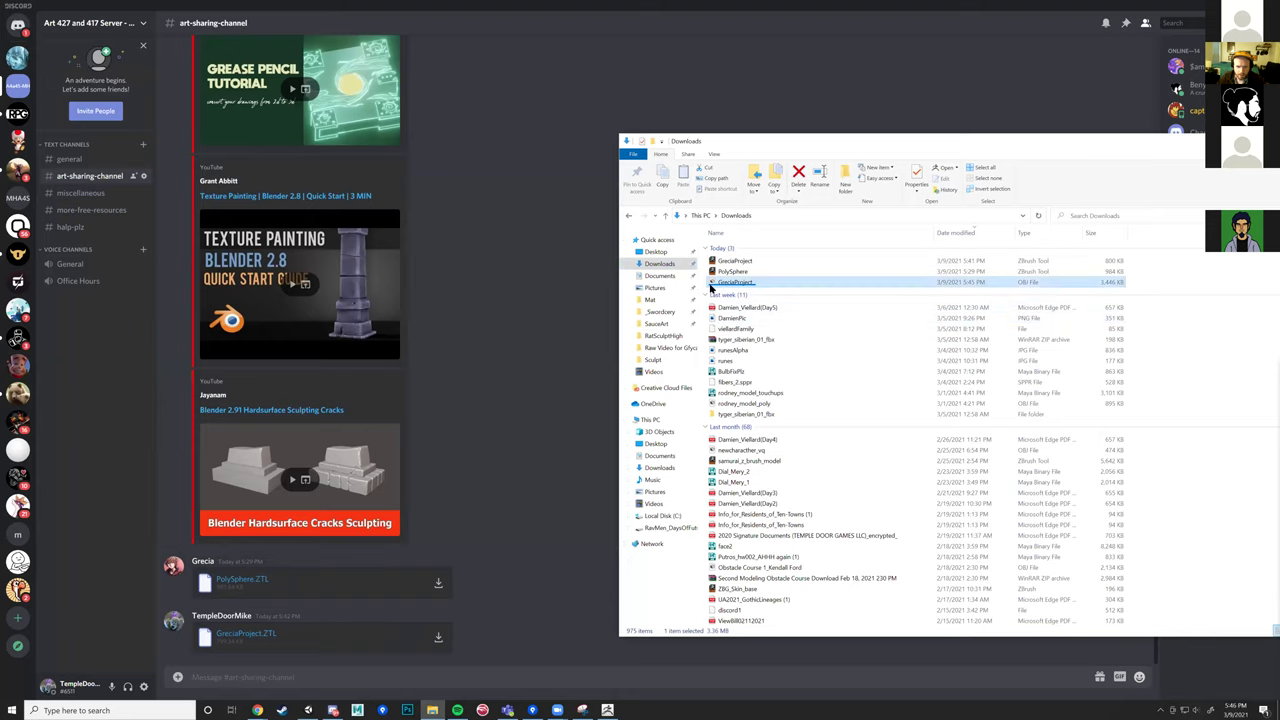
click(744, 271)
click(749, 285)
drag(752, 281, 563, 440)
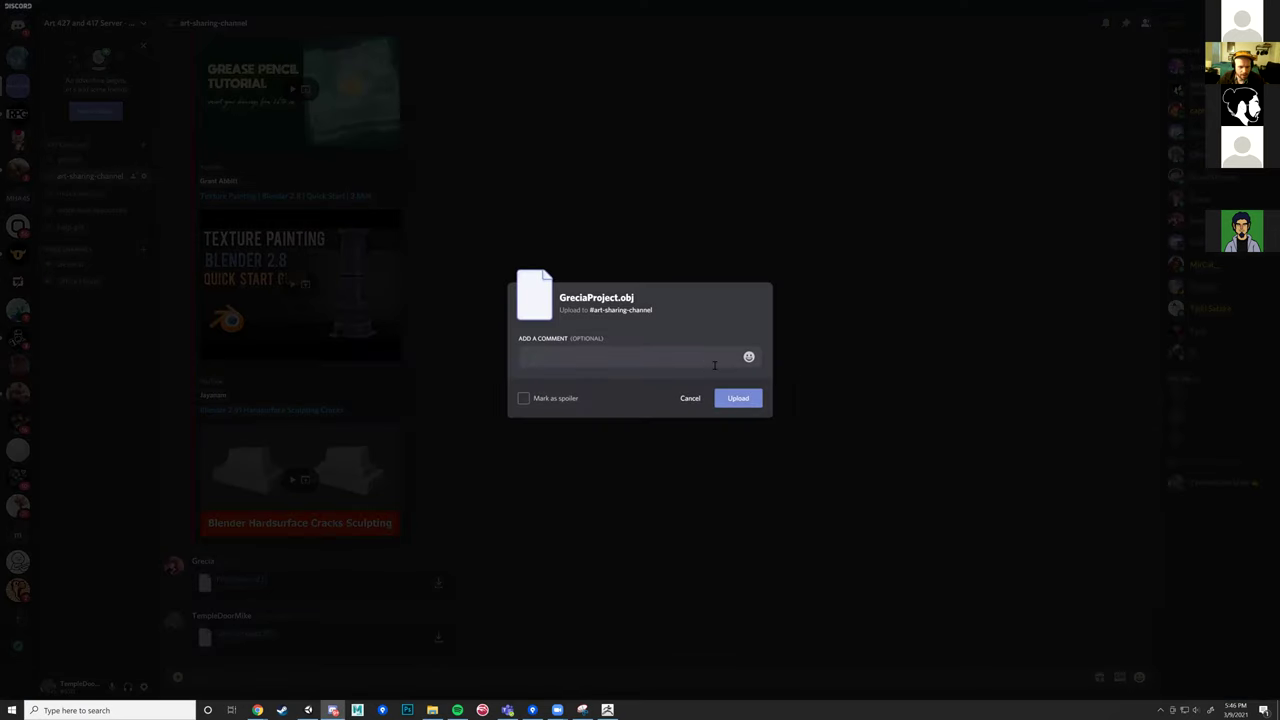
click(737, 398)
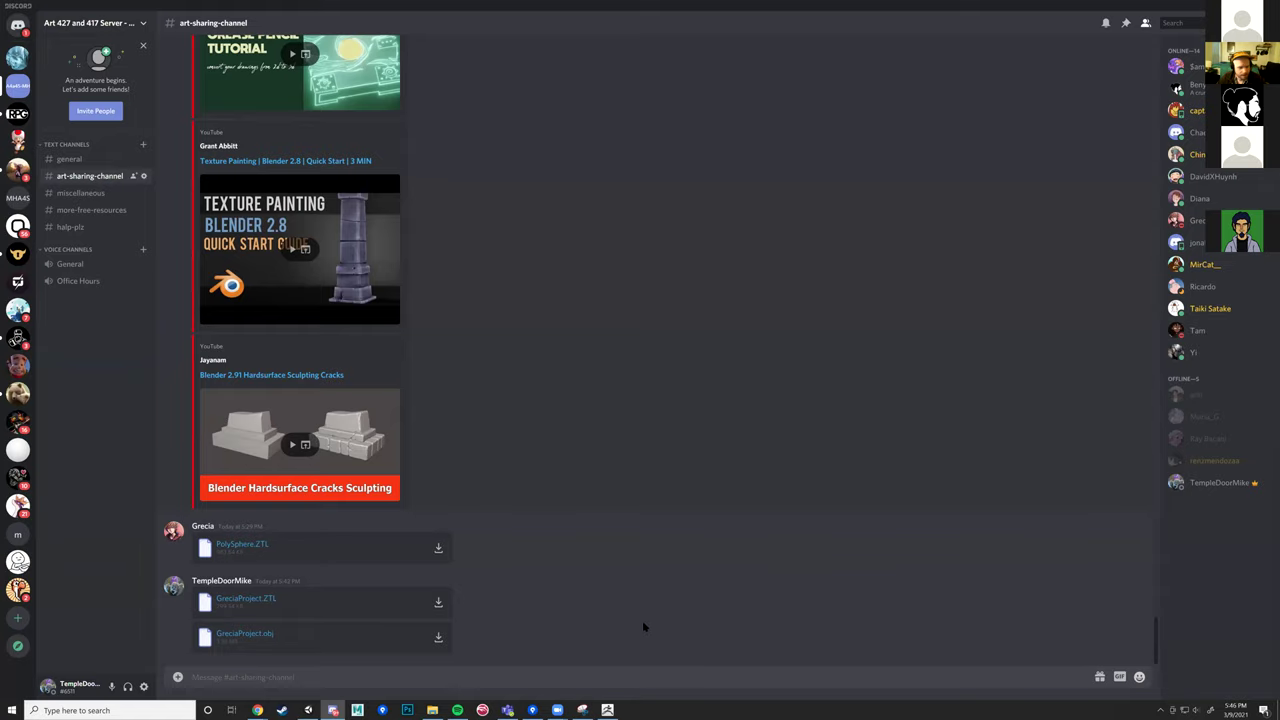
Step: Switch back to ZBrush, check which file types Load Tool accepts, and look through the meshes available to append
click(607, 709)
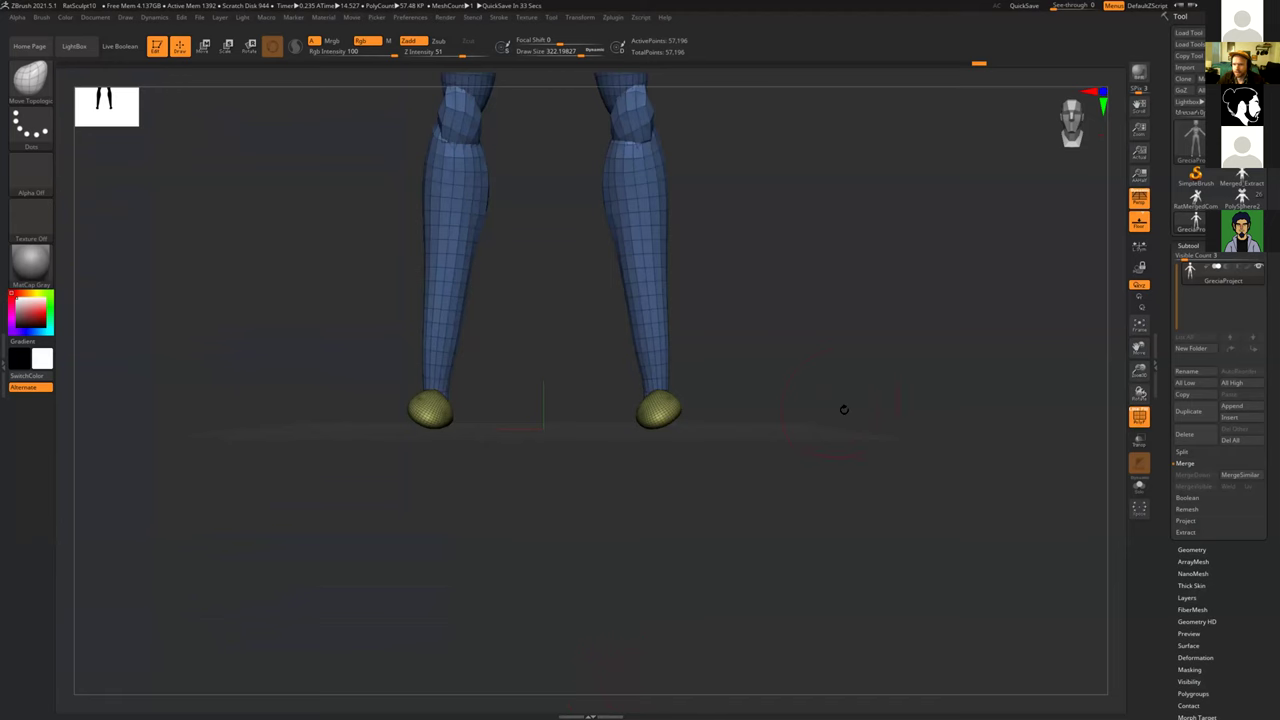
click(1190, 32)
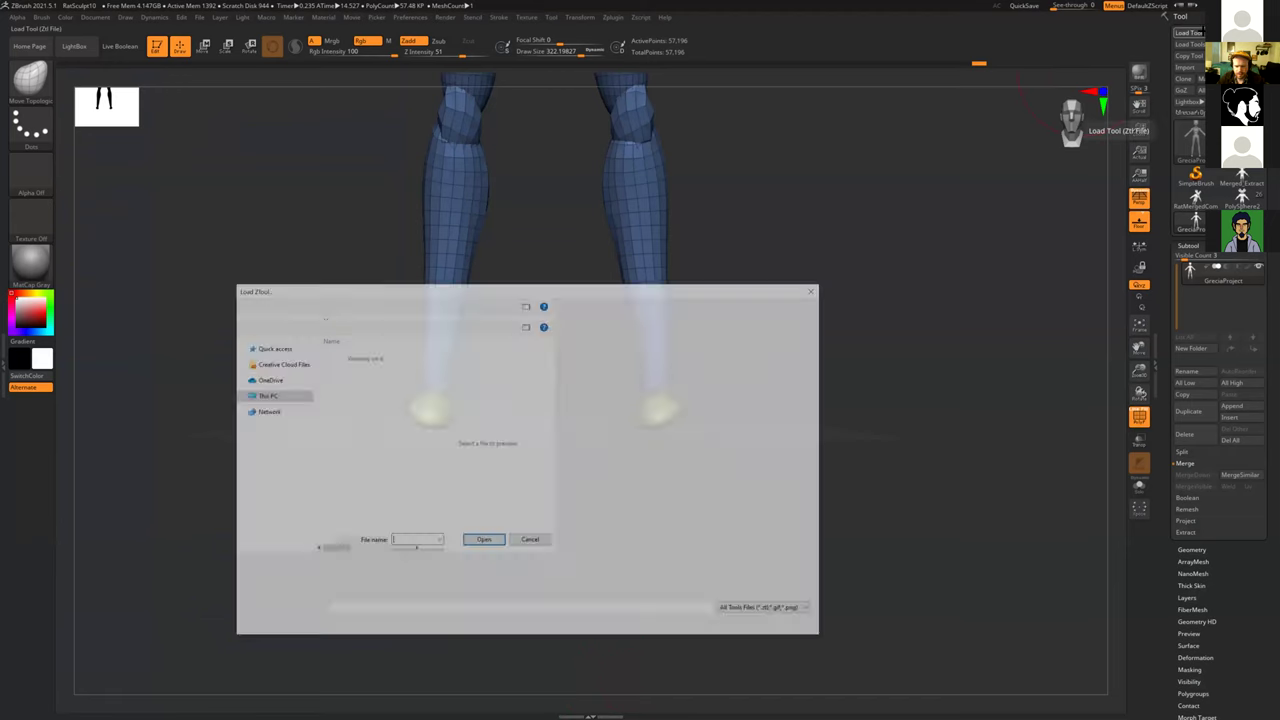
click(810, 611)
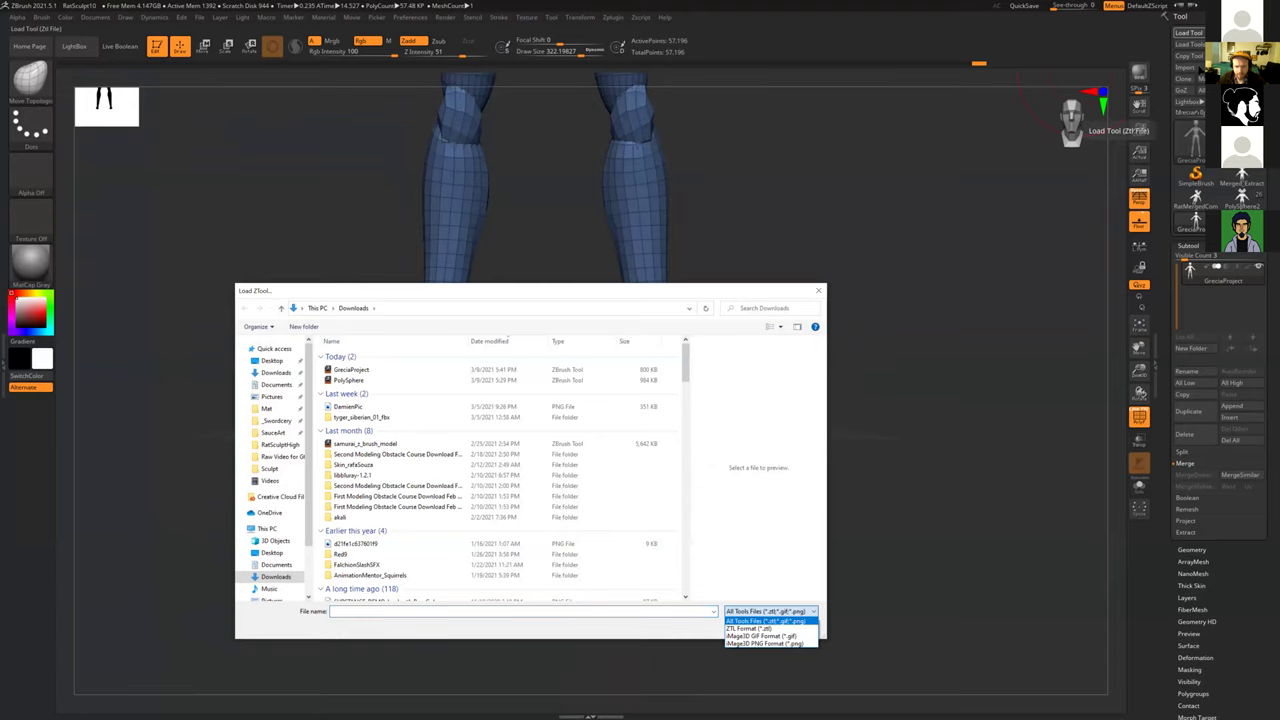
click(711, 465)
key(Escape)
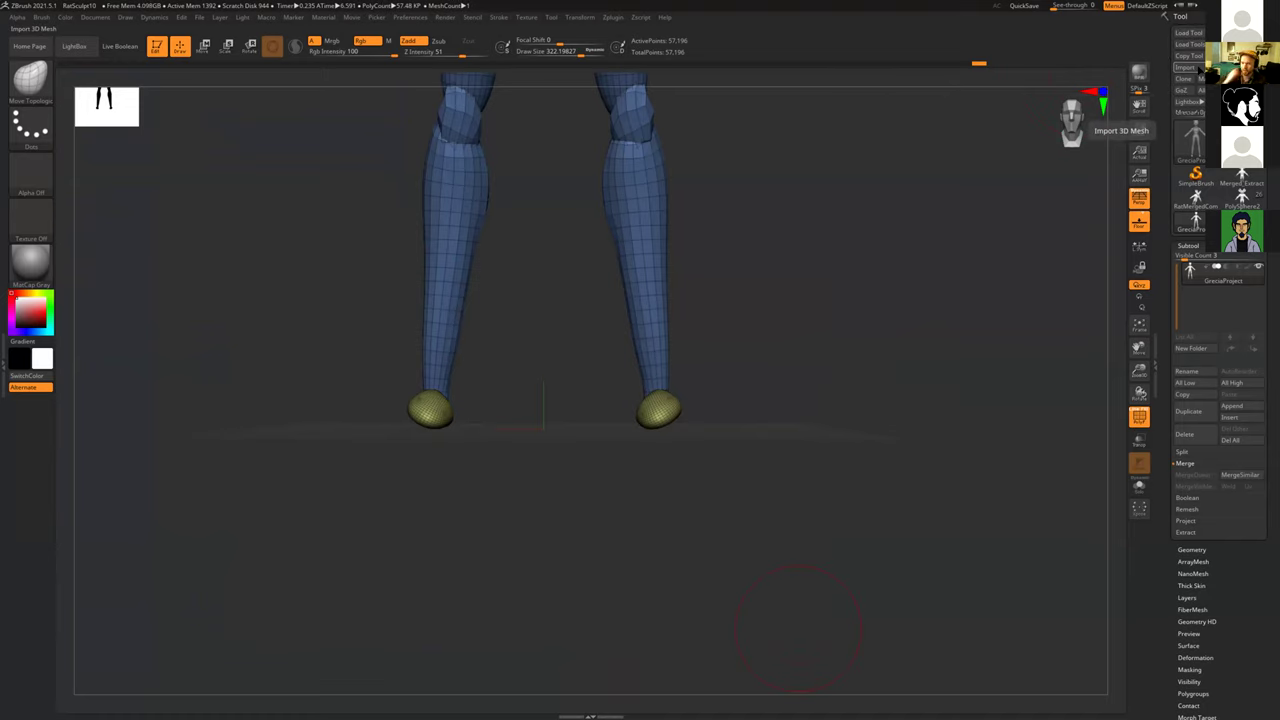
mouse_move(1190, 272)
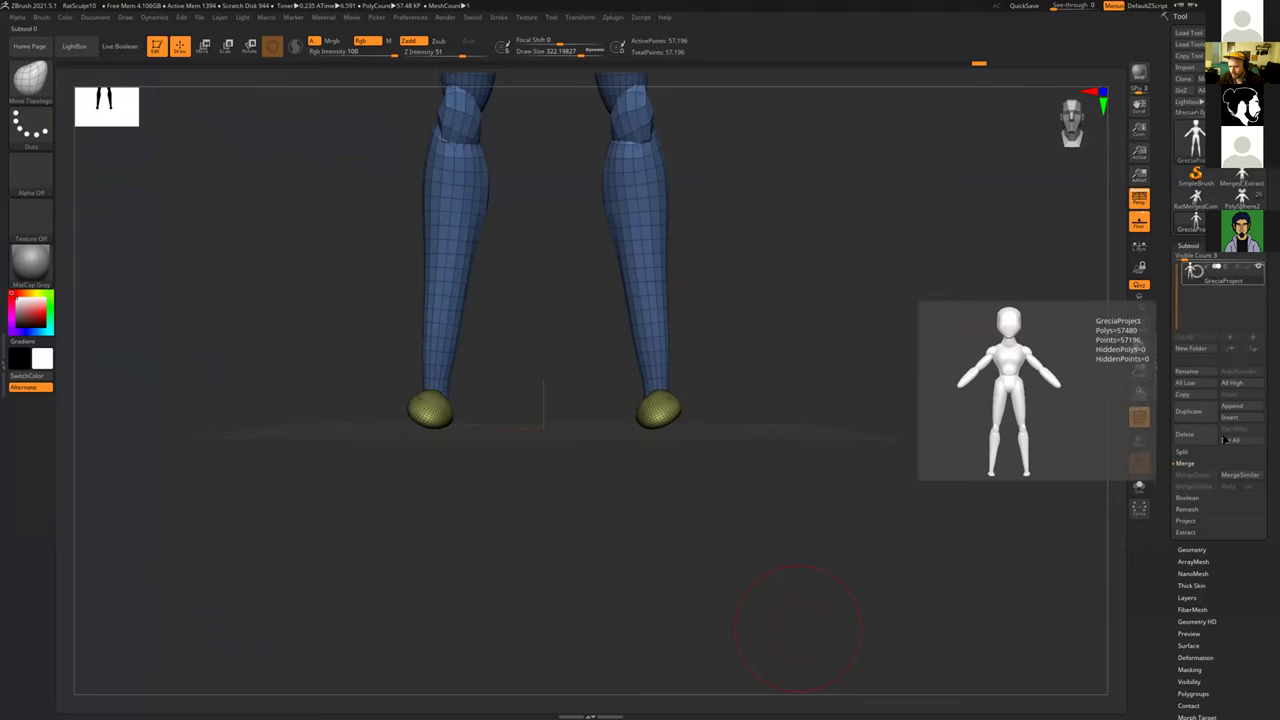
click(1232, 406)
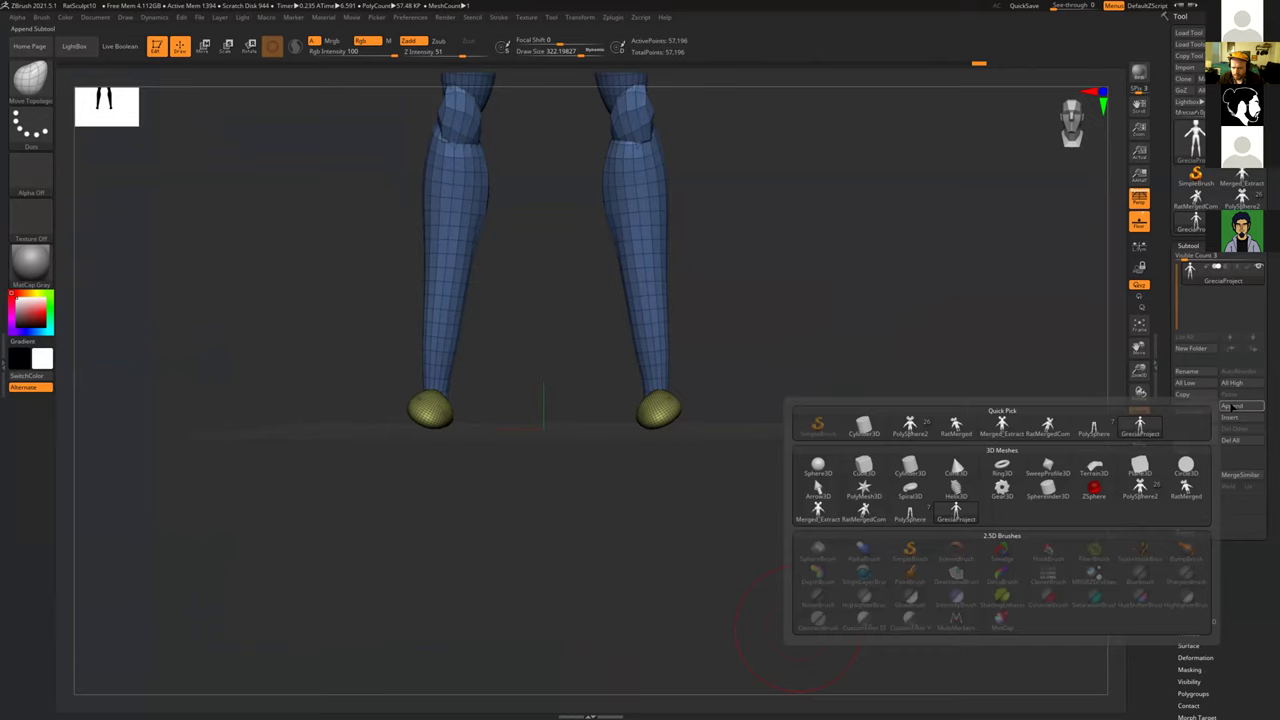
Step: Refine the outline of both feet with Move Topological, reducing the draw size to about 133
drag(756, 282, 791, 297)
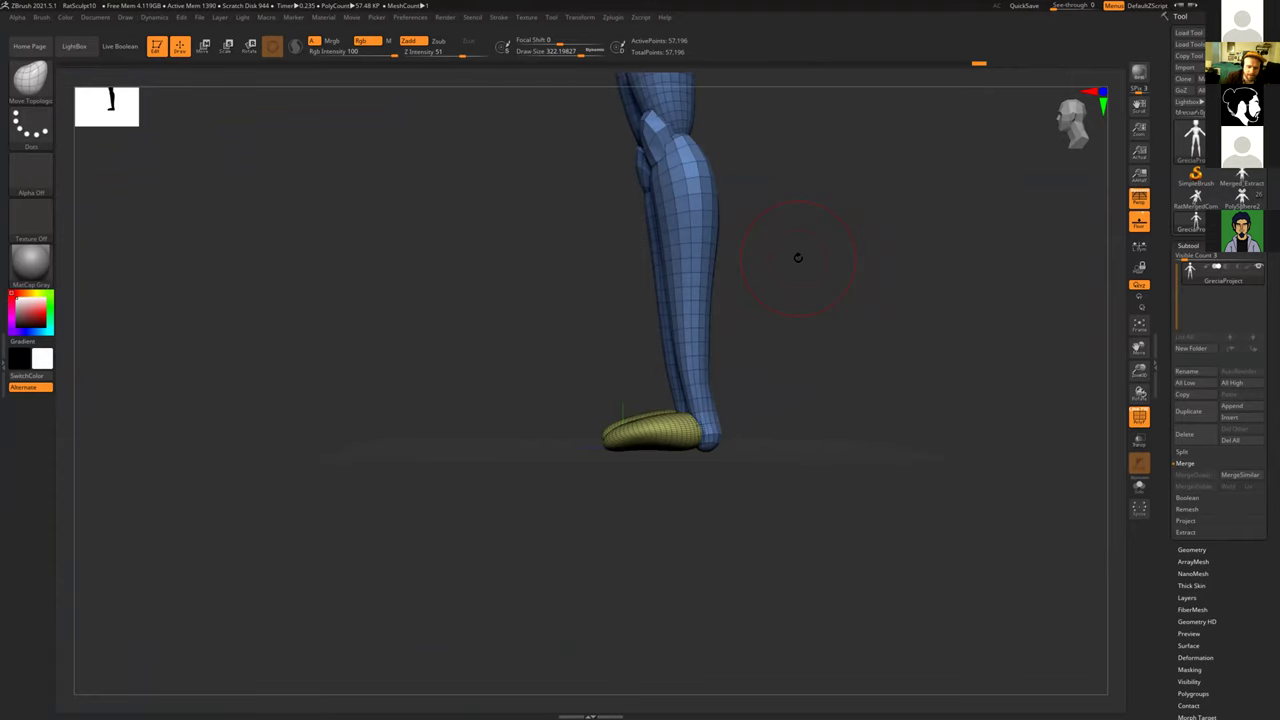
mouse_move(546, 429)
mouse_down()
mouse_move(701, 482)
mouse_move(671, 477)
mouse_move(641, 431)
mouse_move(637, 443)
mouse_move(668, 440)
mouse_up()
mouse_move(700, 491)
mouse_down()
mouse_move(731, 531)
mouse_move(741, 525)
mouse_move(664, 574)
mouse_move(652, 540)
mouse_up()
key(s)
mouse_move(661, 470)
mouse_down()
mouse_move(644, 469)
mouse_move(660, 453)
mouse_move(640, 474)
mouse_move(663, 490)
mouse_move(655, 500)
mouse_up()
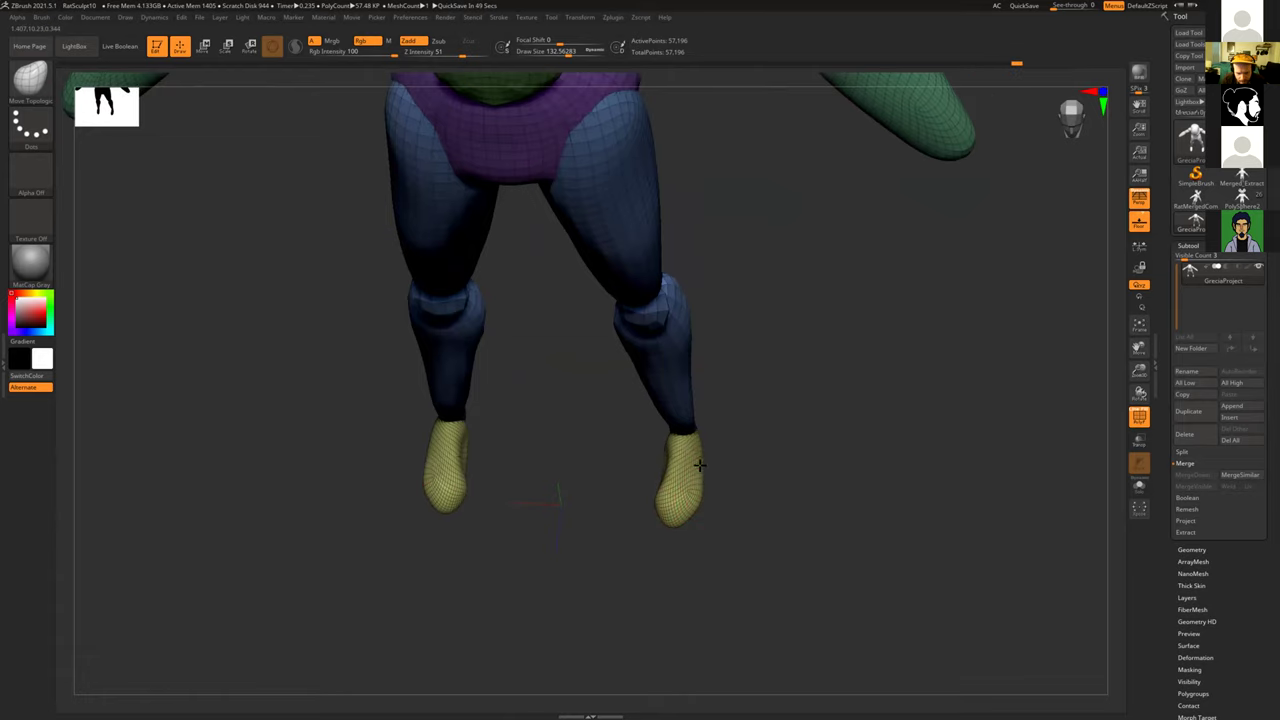
mouse_move(741, 435)
shift+mouse_down()
mouse_move(751, 463)
mouse_move(709, 409)
mouse_move(711, 463)
mouse_move(757, 431)
mouse_move(737, 437)
mouse_move(791, 434)
mouse_move(773, 443)
mouse_move(731, 357)
mouse_move(743, 220)
mouse_move(717, 249)
mouse_move(724, 534)
mouse_move(763, 434)
mouse_move(717, 434)
mouse_move(709, 447)
mouse_move(751, 442)
shift+mouse_up()
shift+drag(794, 441, 657, 590)
Step: Adjust the shoulders and upper arms from the front, back and side with Move Topological at a draw size of about 400
alt+drag(720, 509, 818, 398)
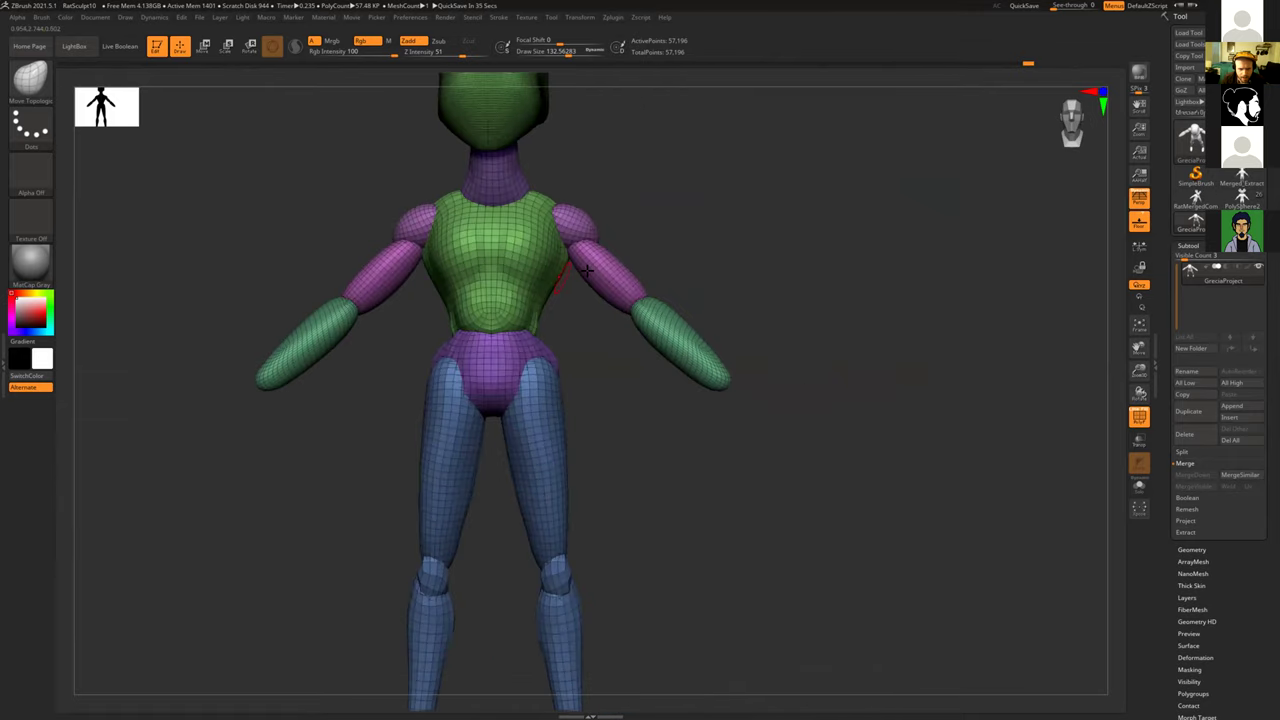
key(s)
drag(587, 263, 604, 263)
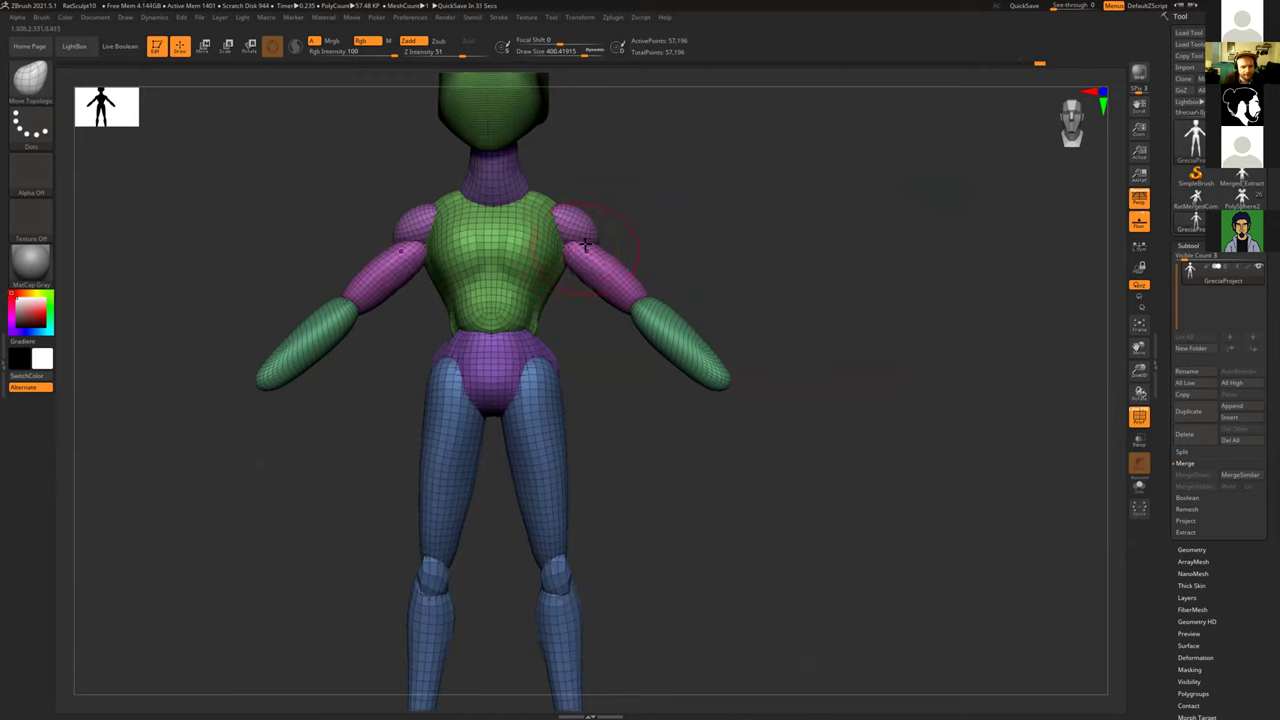
drag(657, 234, 605, 243)
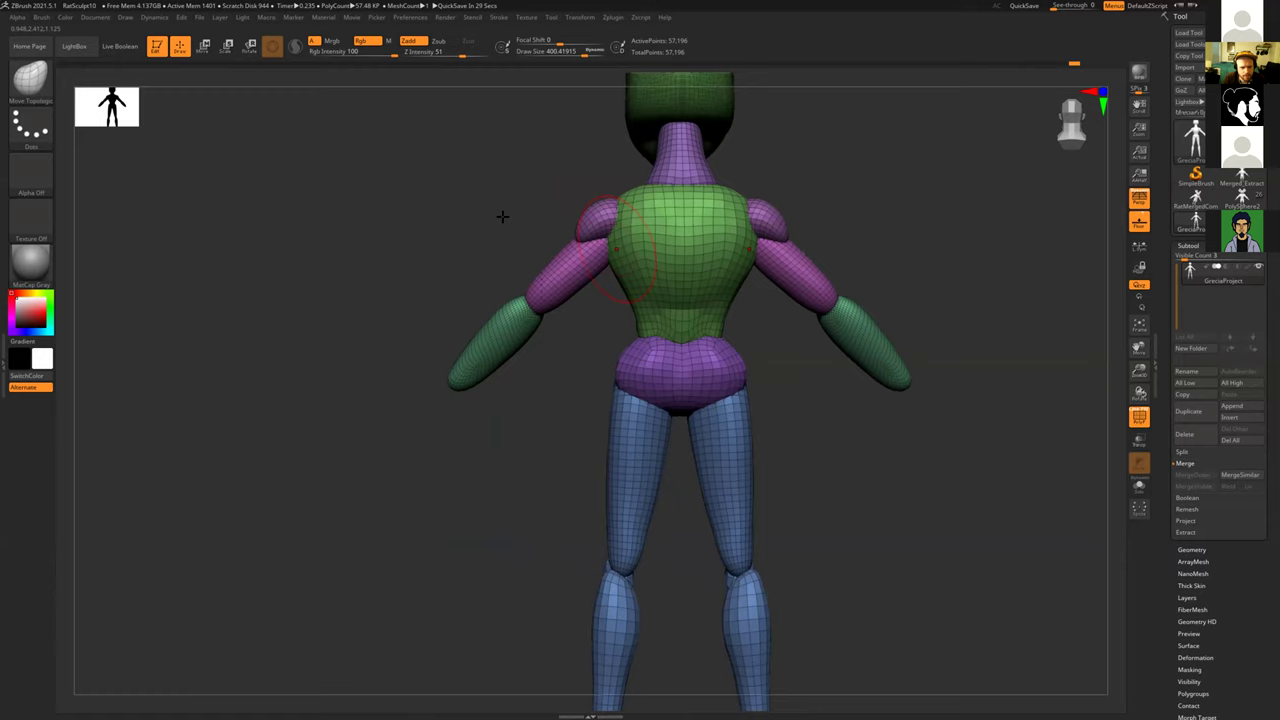
mouse_move(502, 216)
mouse_down()
mouse_move(480, 163)
mouse_move(505, 208)
mouse_up()
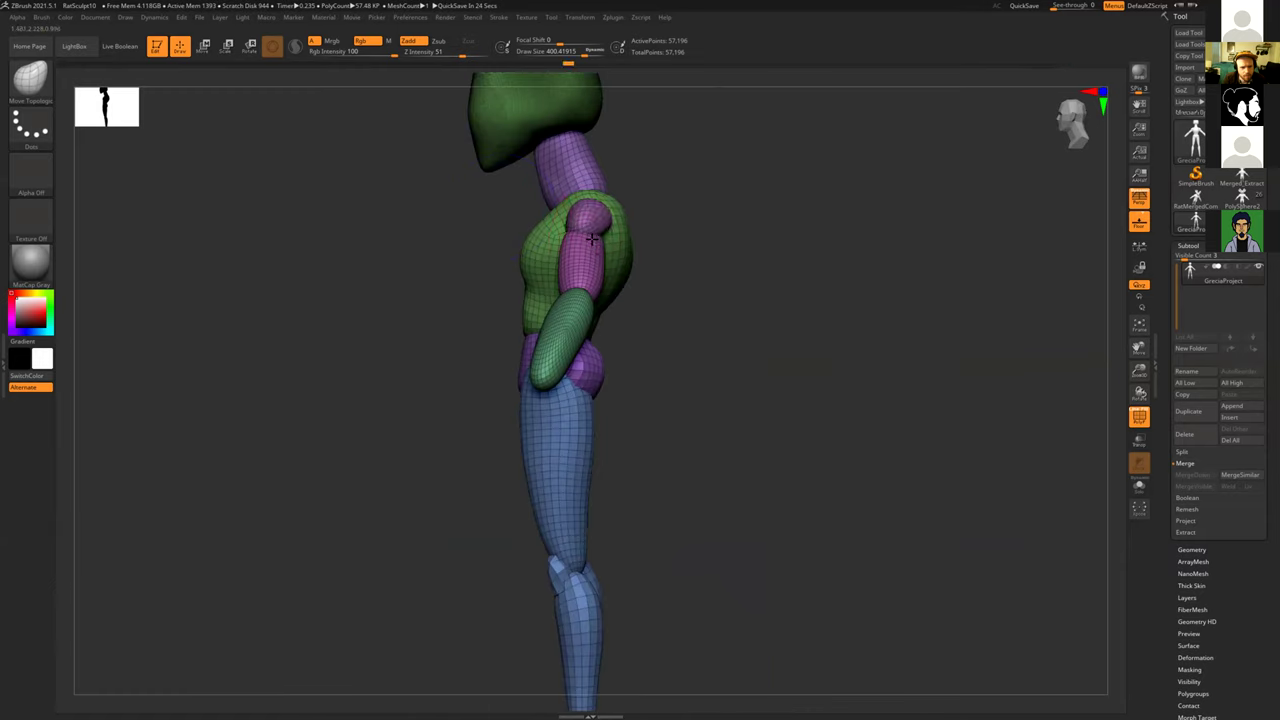
mouse_move(704, 289)
mouse_down()
mouse_move(691, 340)
mouse_move(610, 250)
mouse_move(650, 227)
mouse_up()
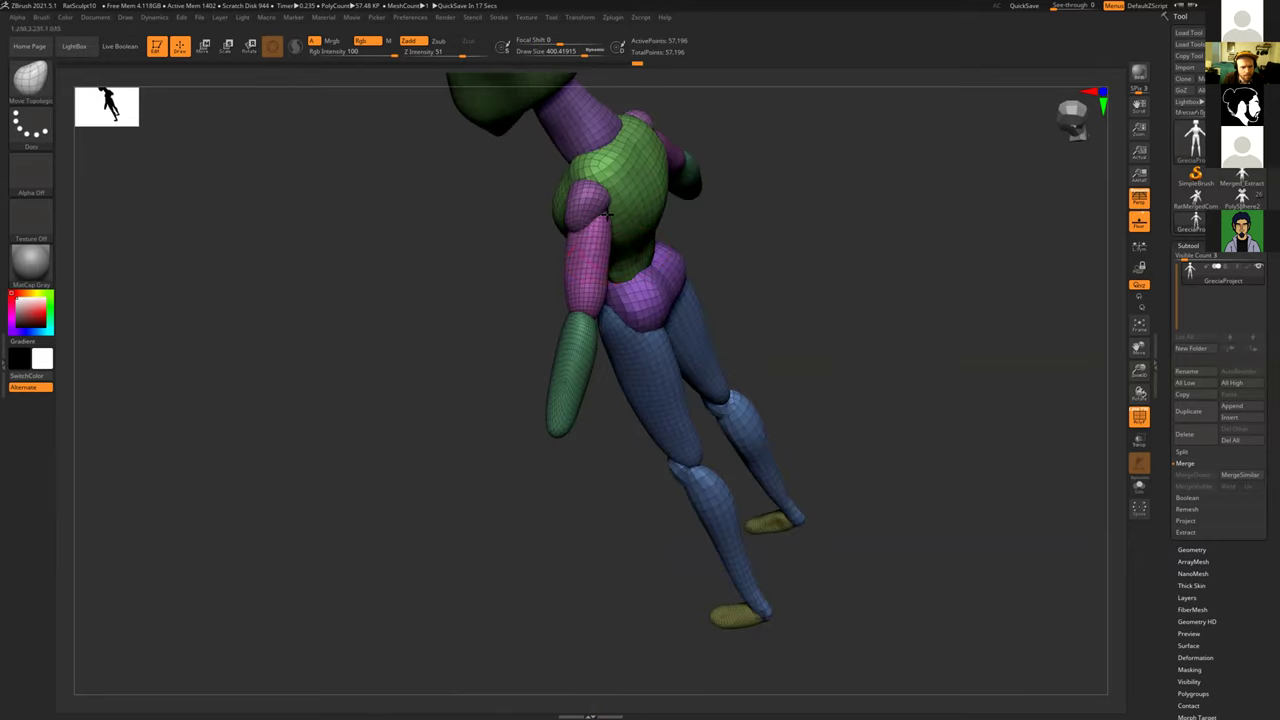
mouse_move(484, 297)
mouse_down()
mouse_move(440, 309)
mouse_move(480, 274)
mouse_move(480, 243)
mouse_move(640, 160)
mouse_move(820, 151)
mouse_move(800, 163)
mouse_move(843, 170)
mouse_move(791, 177)
mouse_move(771, 414)
mouse_move(751, 440)
mouse_move(729, 440)
mouse_move(766, 440)
mouse_move(734, 371)
mouse_move(734, 320)
mouse_move(740, 366)
mouse_up()
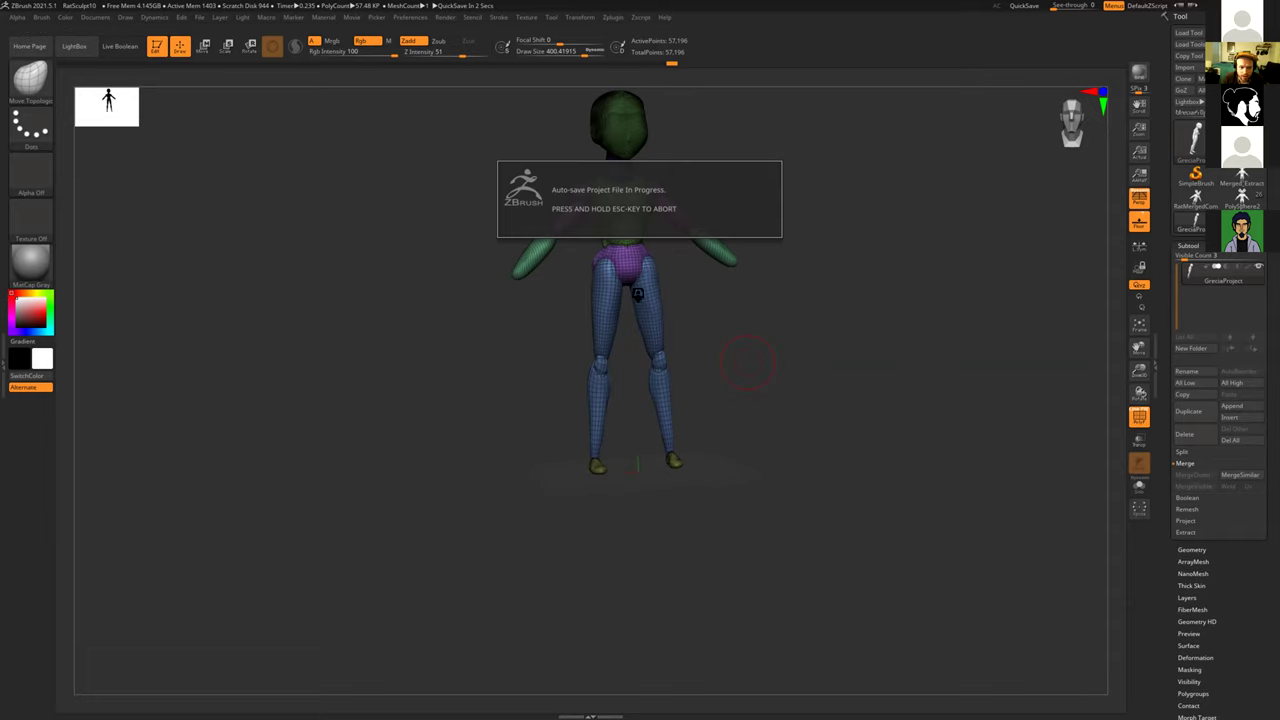
Step: Fuse the separate body parts into one mesh with DynaMesh at a resolution of 128
ctrl+right_drag(712, 288, 672, 380)
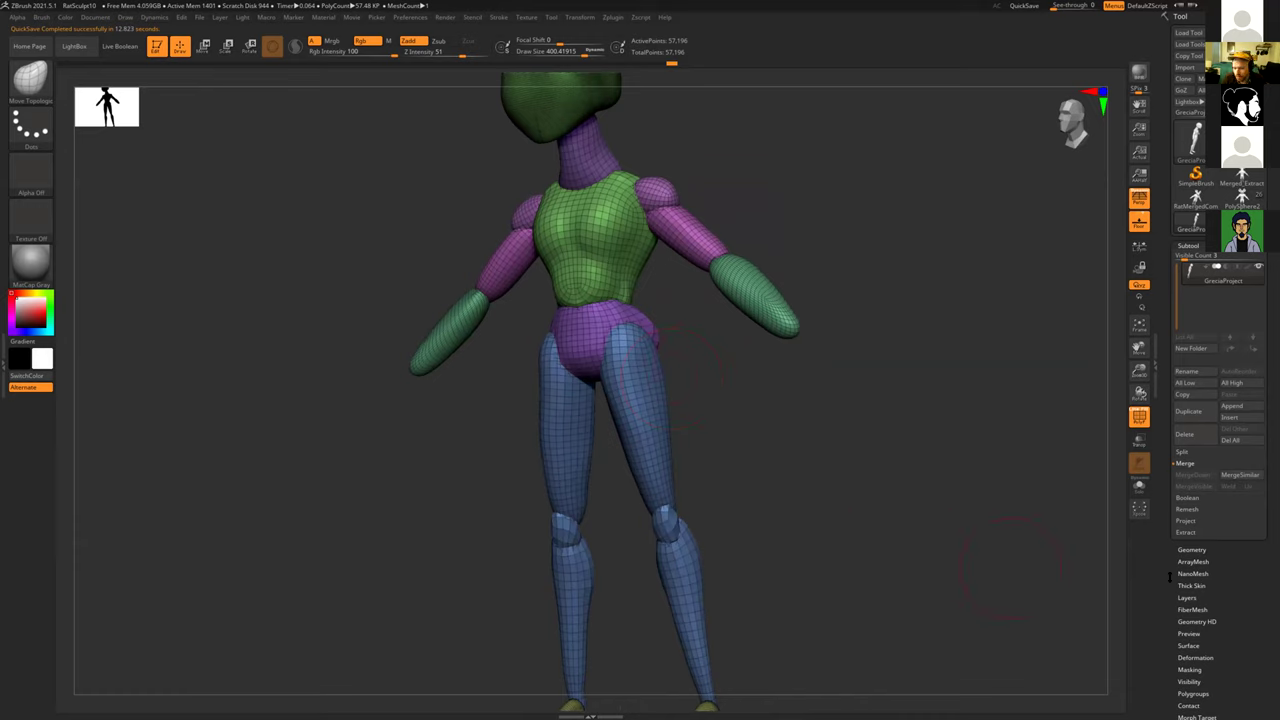
click(1186, 549)
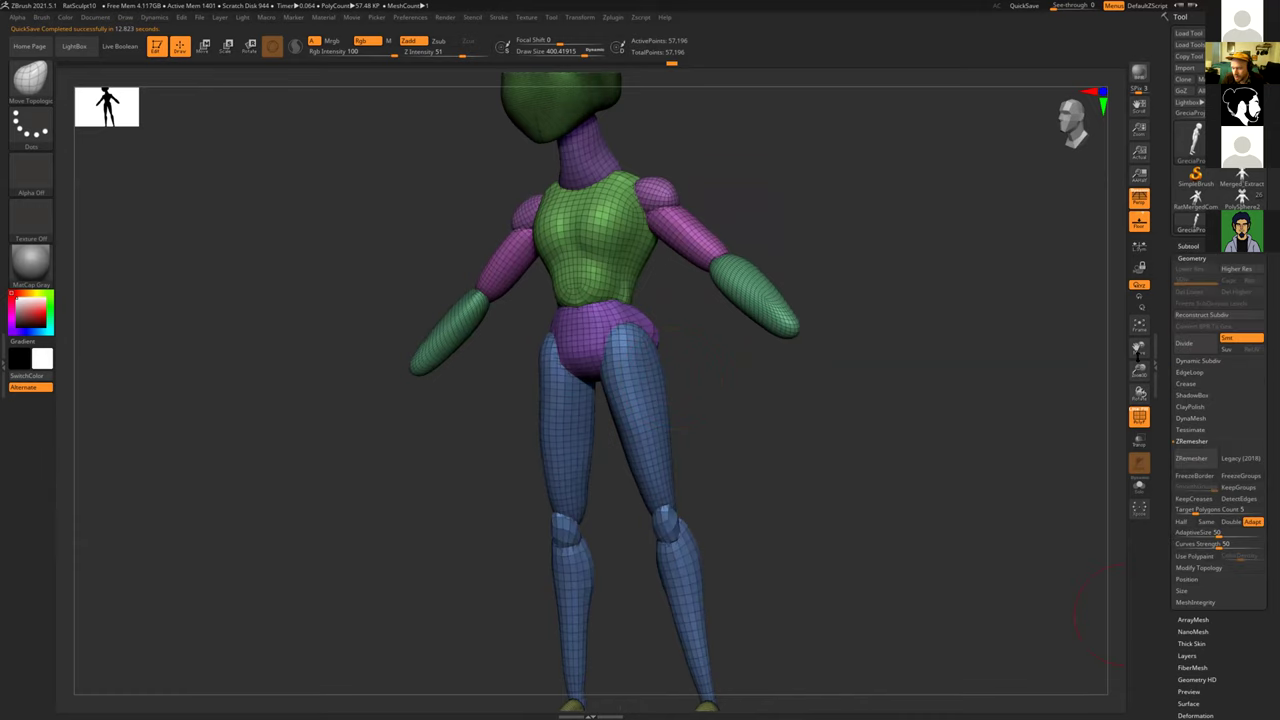
click(1192, 418)
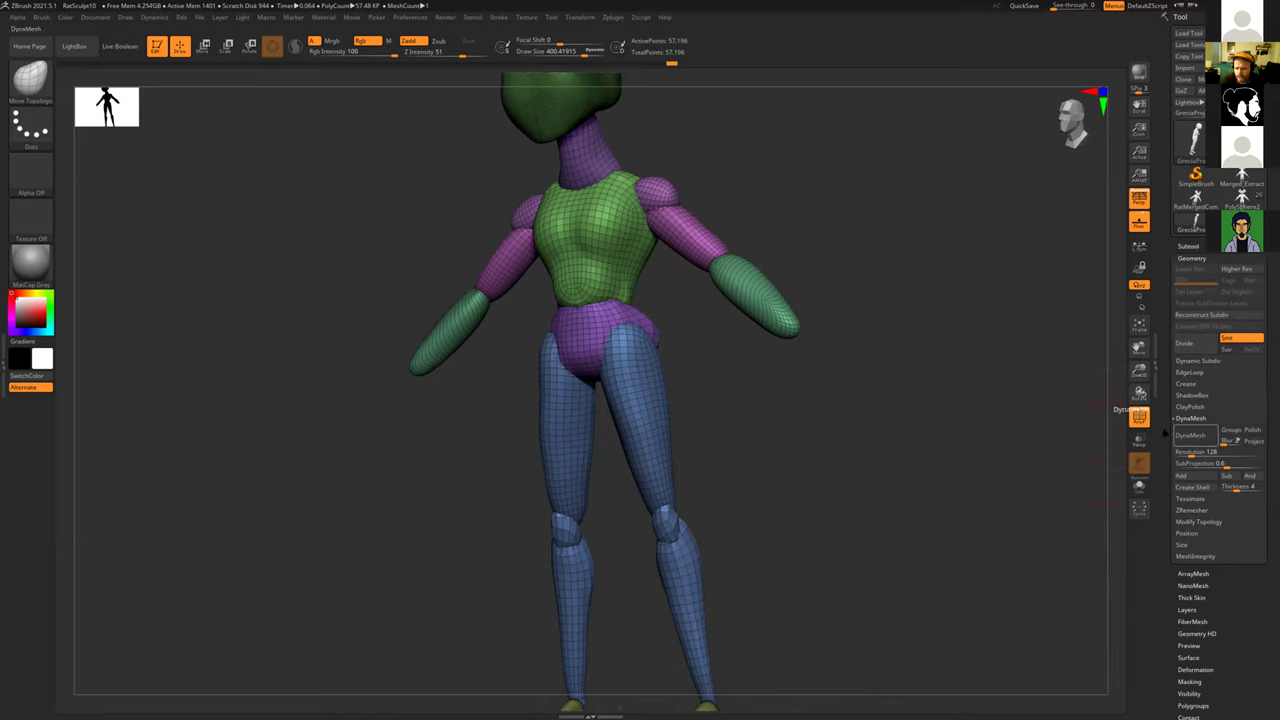
drag(809, 423, 769, 394)
drag(802, 440, 745, 399)
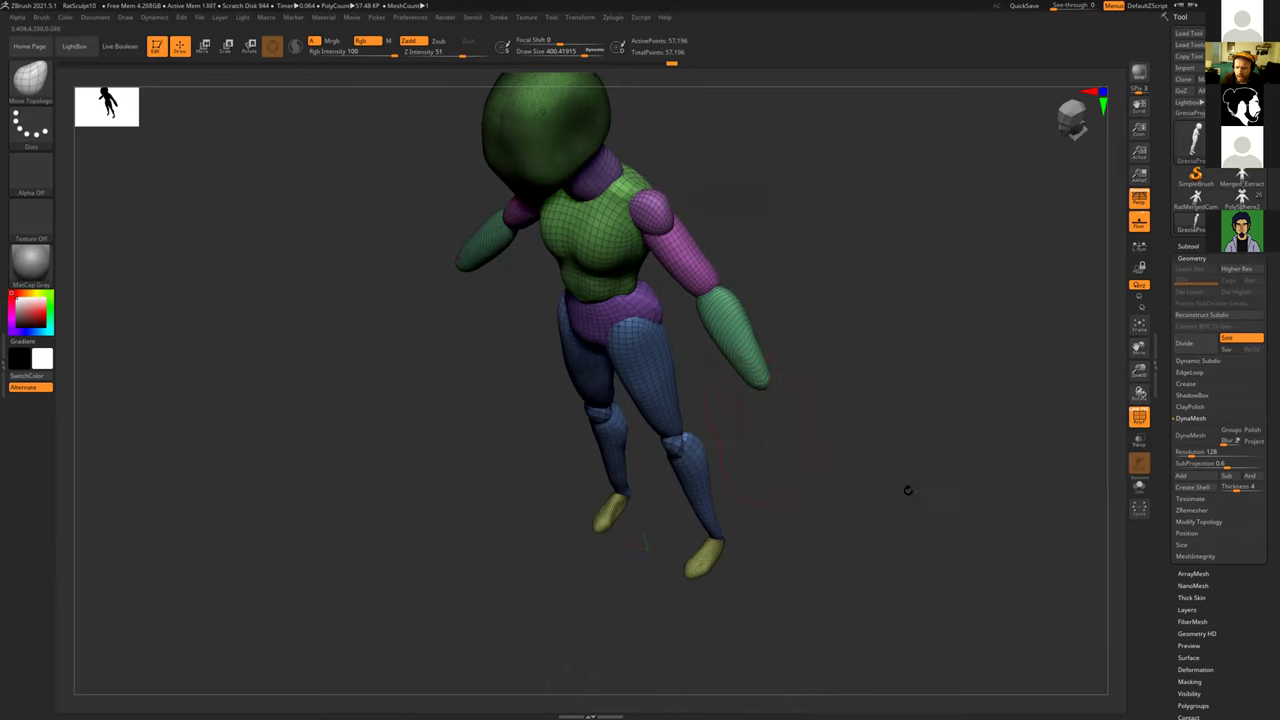
mouse_move(817, 391)
mouse_down()
mouse_move(834, 346)
mouse_move(821, 410)
mouse_up()
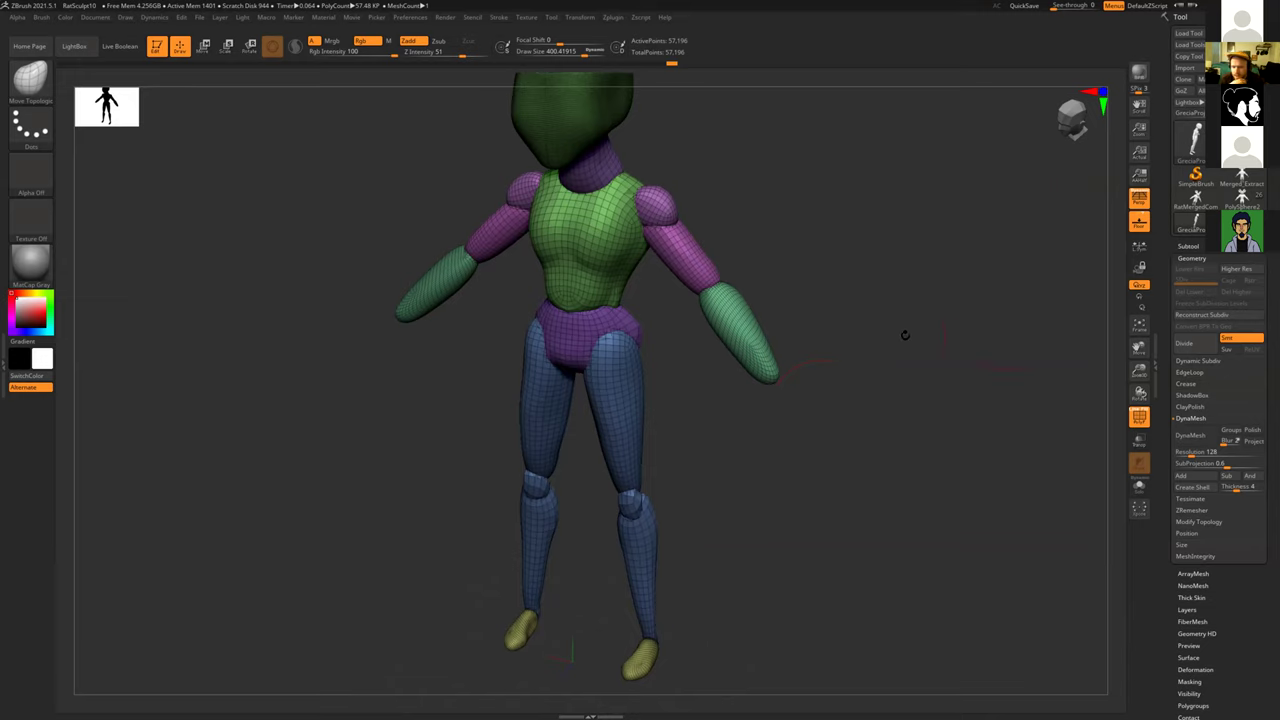
drag(919, 306, 914, 501)
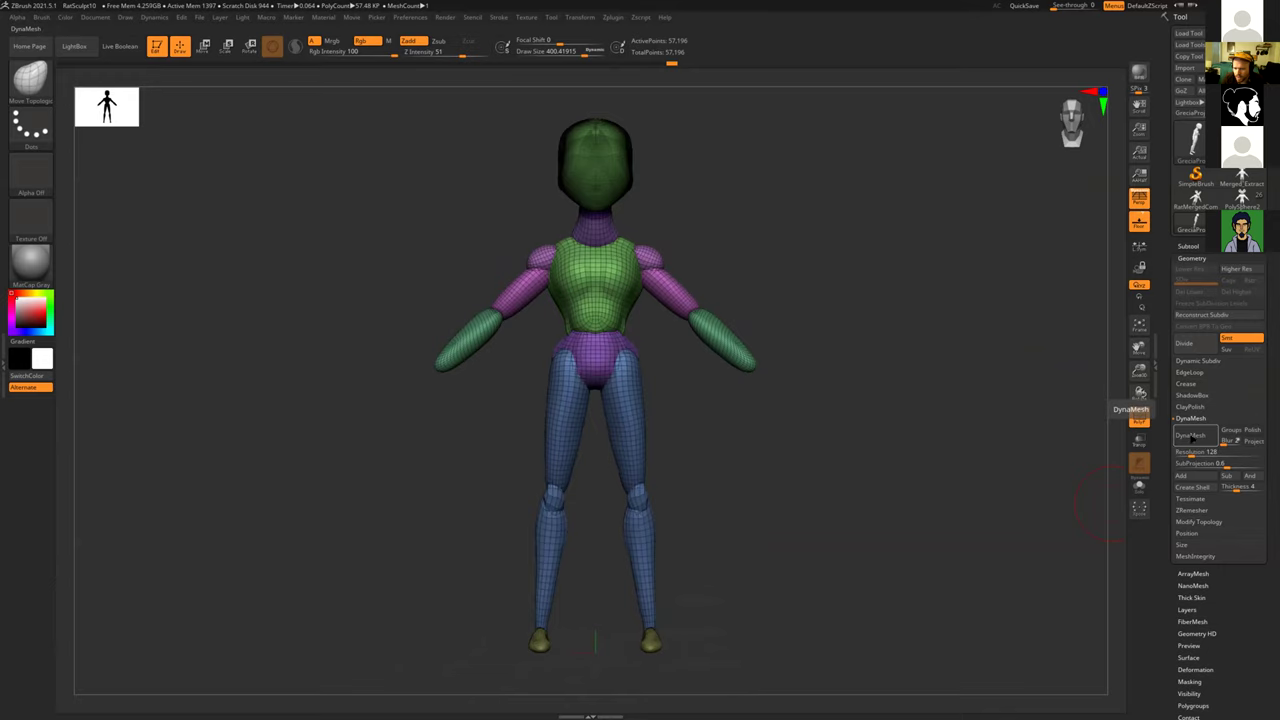
click(1190, 436)
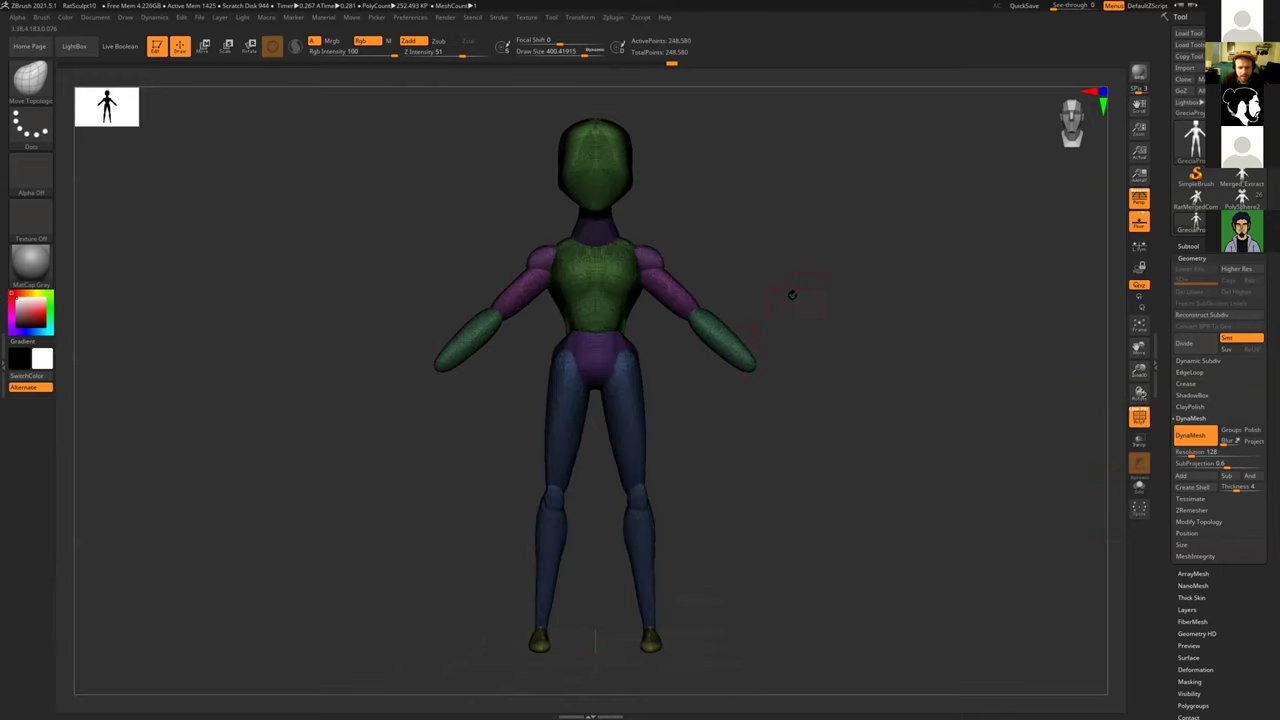
Step: Hide the polyframe display and smooth the seams at the shoulders, arms, torso and hips from the front
mouse_move(801, 294)
alt+mouse_down()
mouse_move(860, 300)
mouse_move(940, 370)
mouse_move(871, 334)
alt+mouse_up()
click(1138, 417)
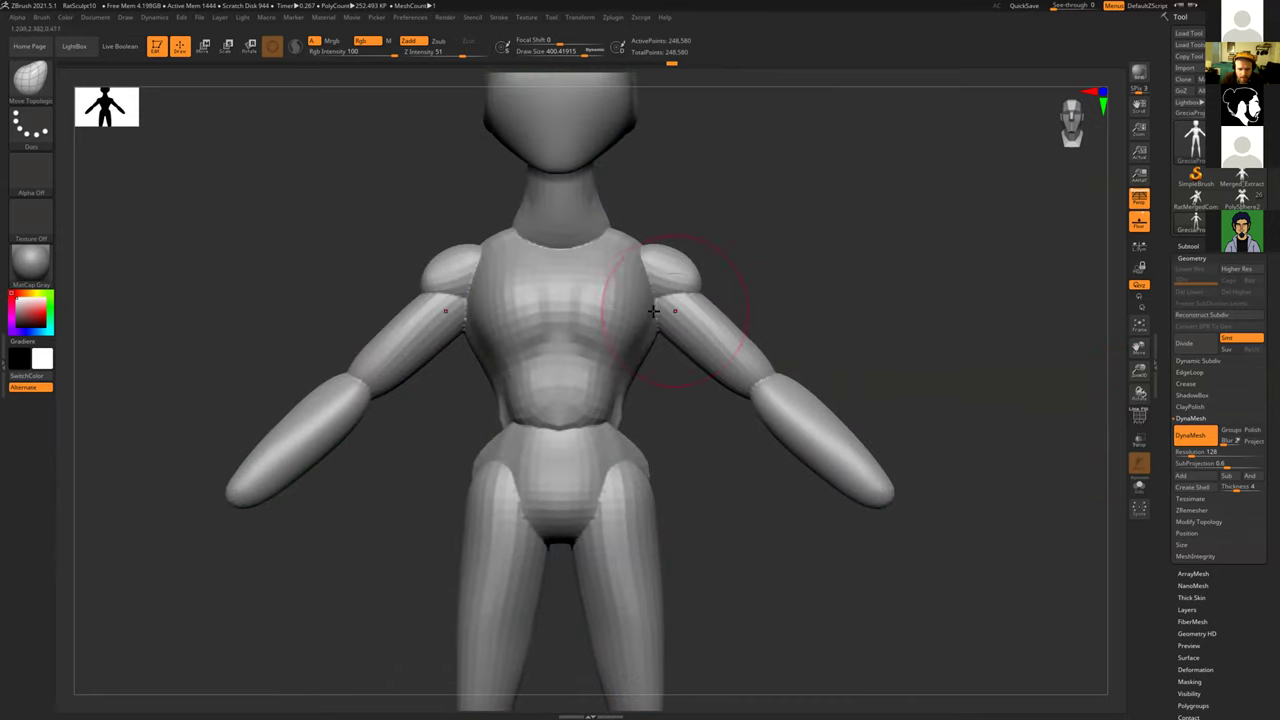
mouse_move(683, 316)
shift+mouse_down()
mouse_move(780, 383)
mouse_move(806, 451)
shift+mouse_up()
mouse_move(573, 373)
shift+mouse_down()
mouse_move(540, 460)
mouse_move(626, 500)
shift+mouse_up()
alt+drag(771, 600, 751, 306)
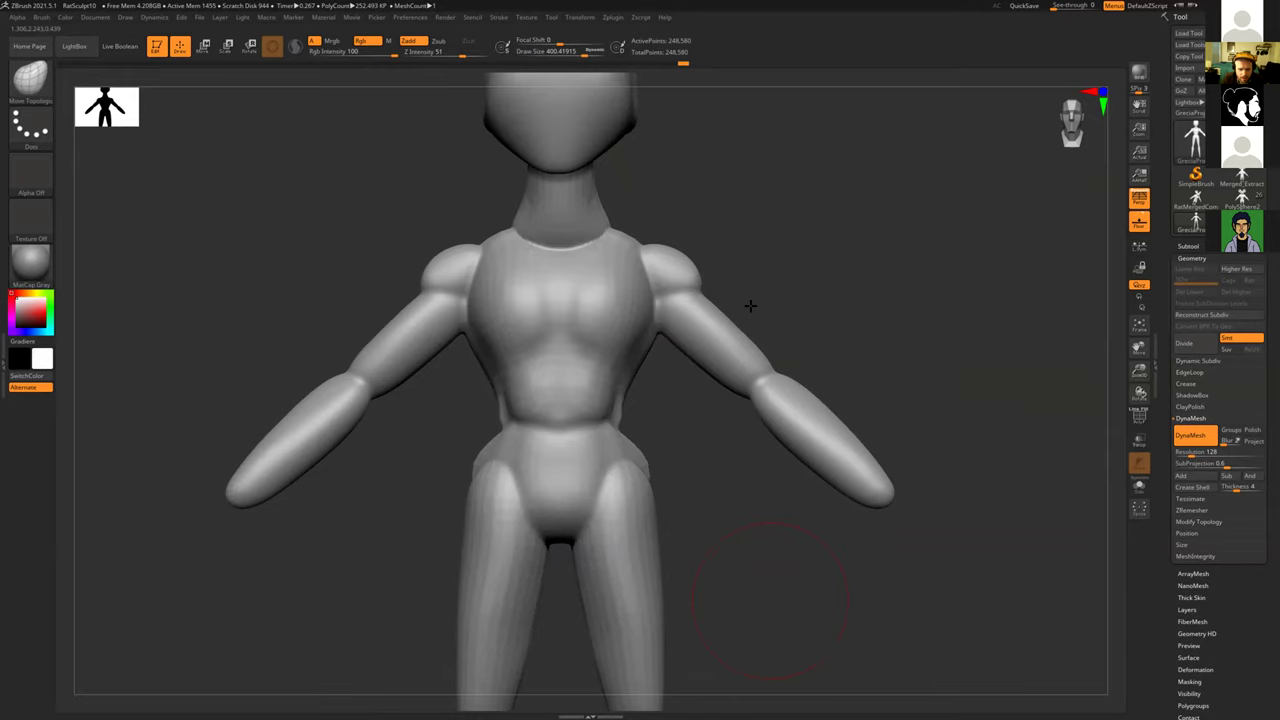
shift+drag(603, 357, 635, 517)
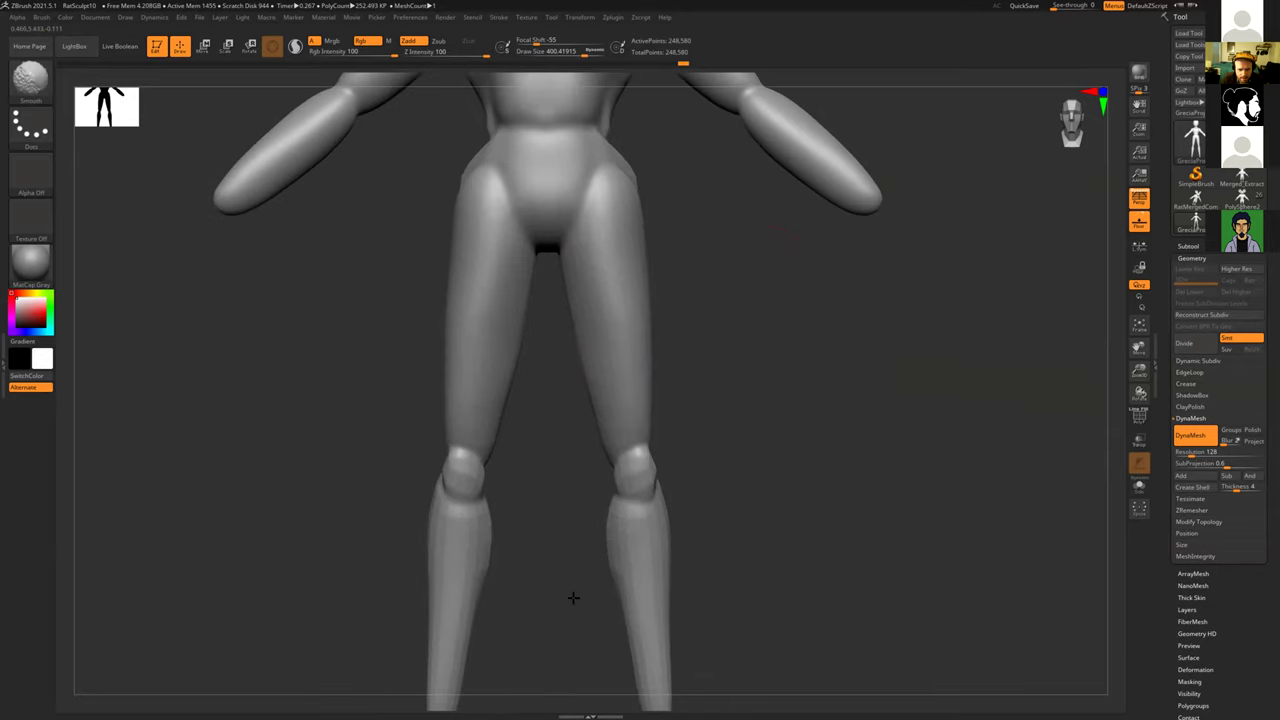
Step: Smooth the joins along both legs at the thighs, knees and ankles, working from the front and side
alt+drag(740, 340, 649, 240)
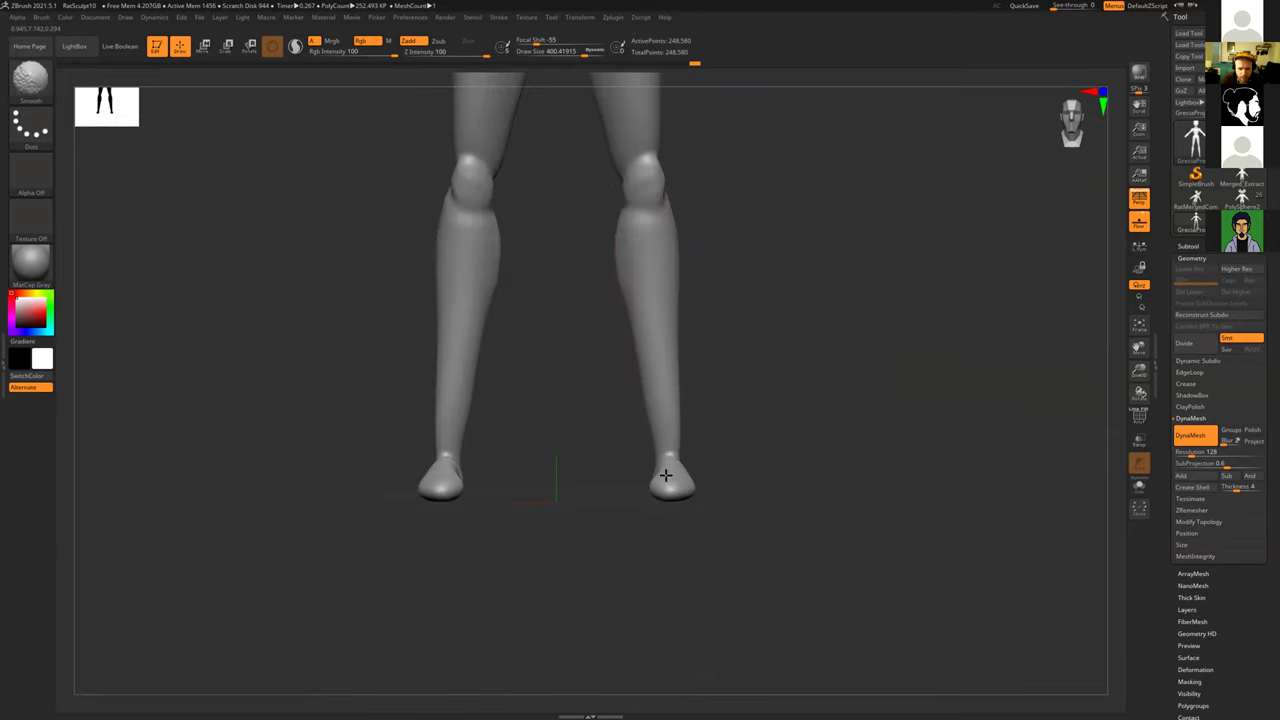
shift+drag(763, 406, 640, 390)
alt+drag(809, 308, 783, 555)
shift+drag(648, 390, 665, 447)
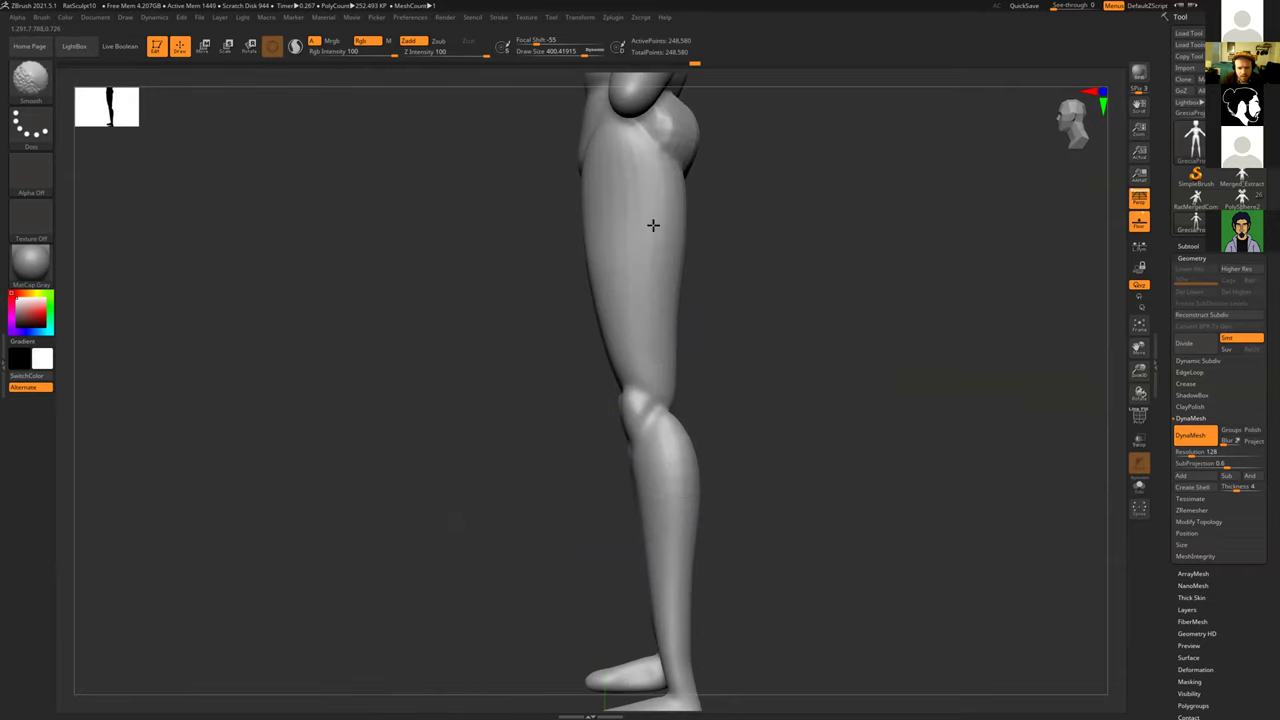
Step: Smooth the back of the torso and the seam between the waist and the pelvis
mouse_move(774, 217)
mouse_down()
mouse_move(650, 290)
mouse_move(560, 377)
mouse_move(425, 672)
mouse_up()
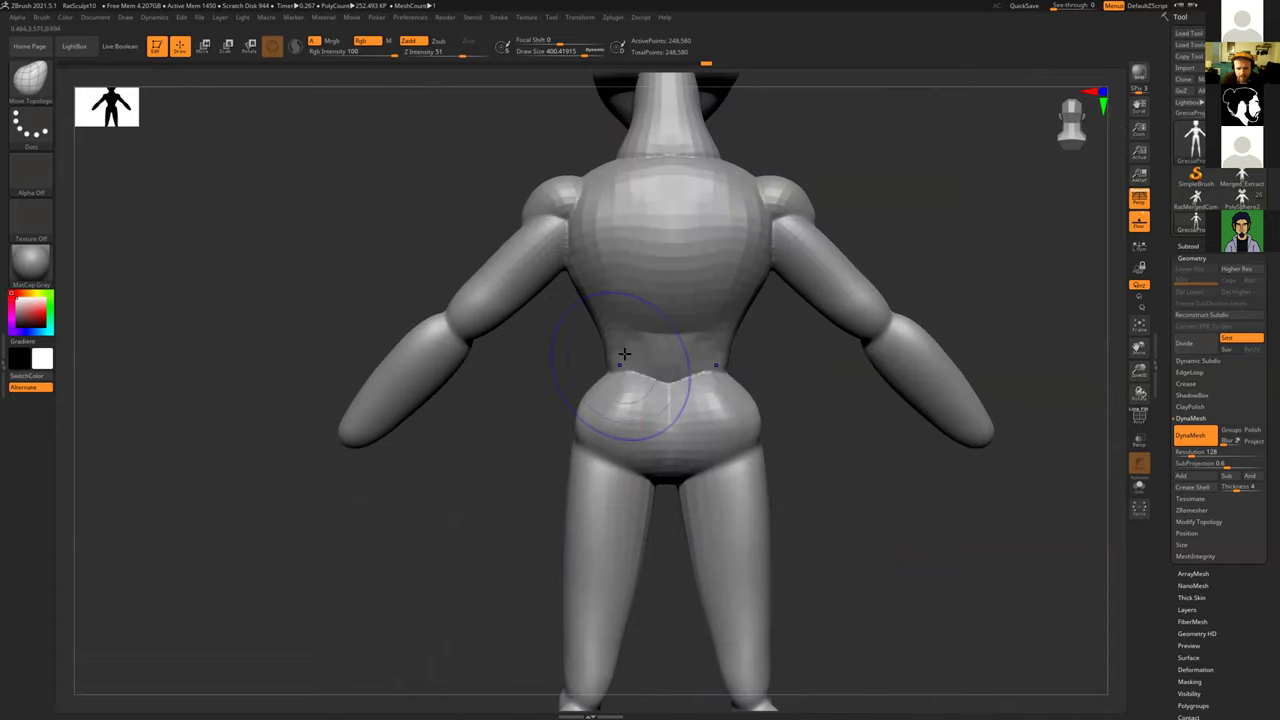
shift+drag(624, 354, 640, 390)
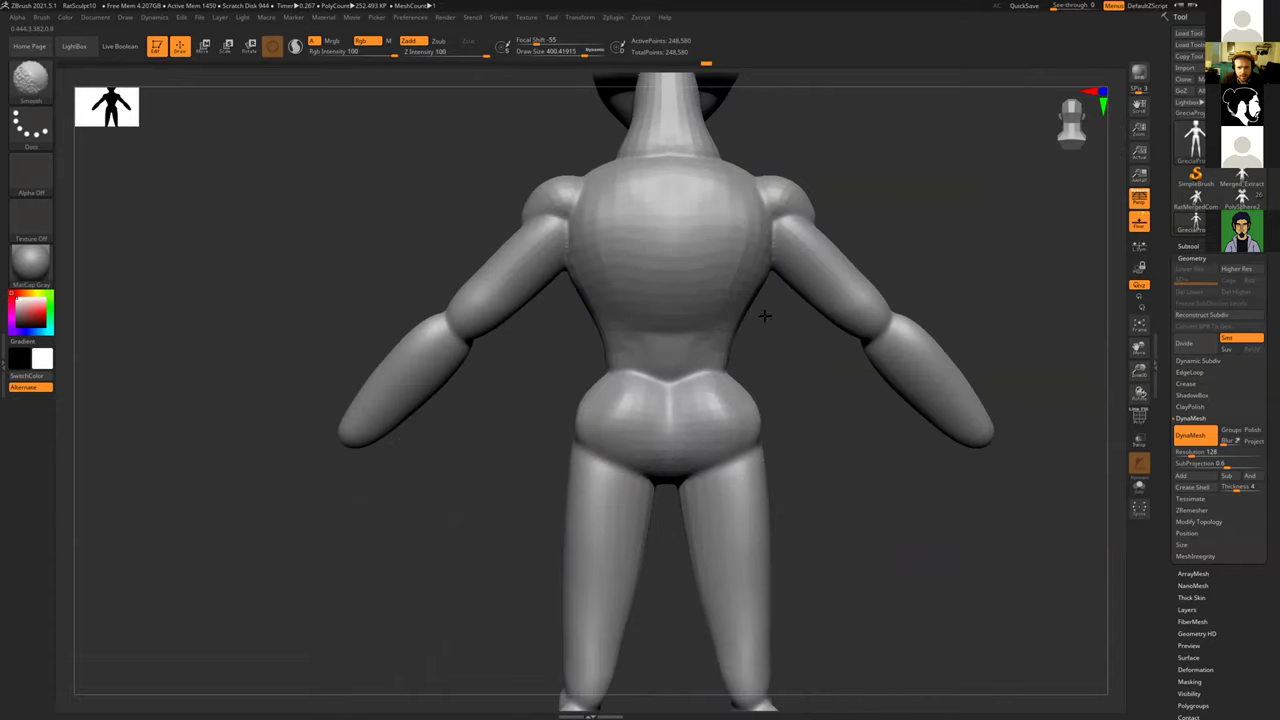
mouse_move(408, 428)
right_down()
mouse_move(394, 263)
mouse_move(423, 260)
mouse_move(633, 417)
mouse_move(669, 383)
mouse_move(714, 380)
mouse_move(666, 390)
mouse_move(729, 409)
mouse_move(740, 426)
mouse_move(677, 407)
mouse_move(550, 400)
mouse_move(689, 397)
mouse_move(737, 425)
mouse_move(614, 426)
right_up()
Step: Lower the DynaMesh resolution to 64 and remesh the whole figure
click(1182, 452)
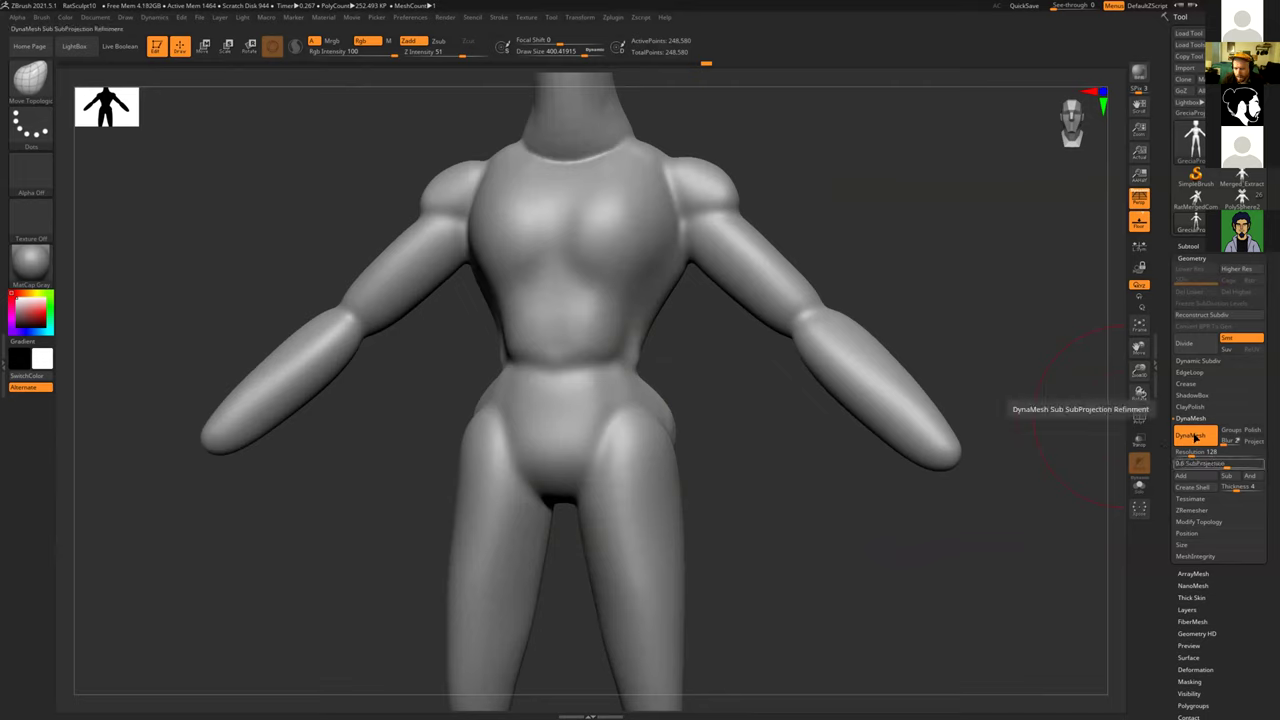
drag(1191, 452, 1187, 452)
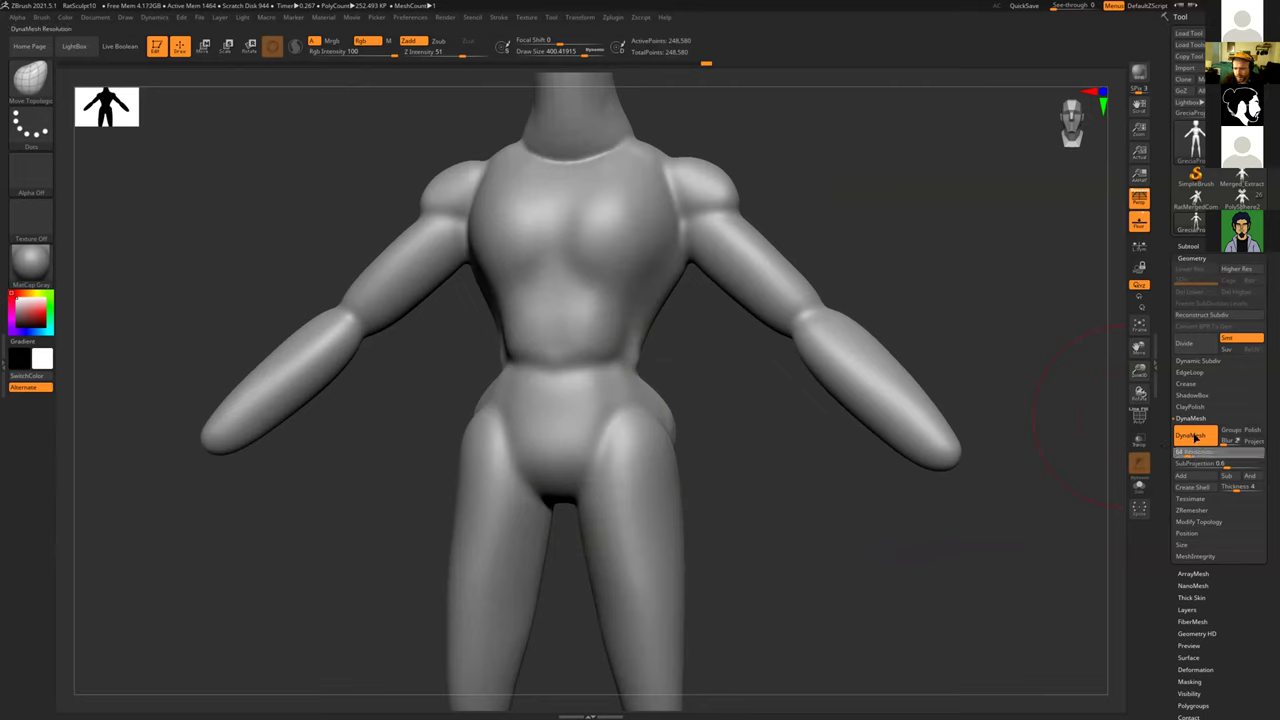
click(1194, 437)
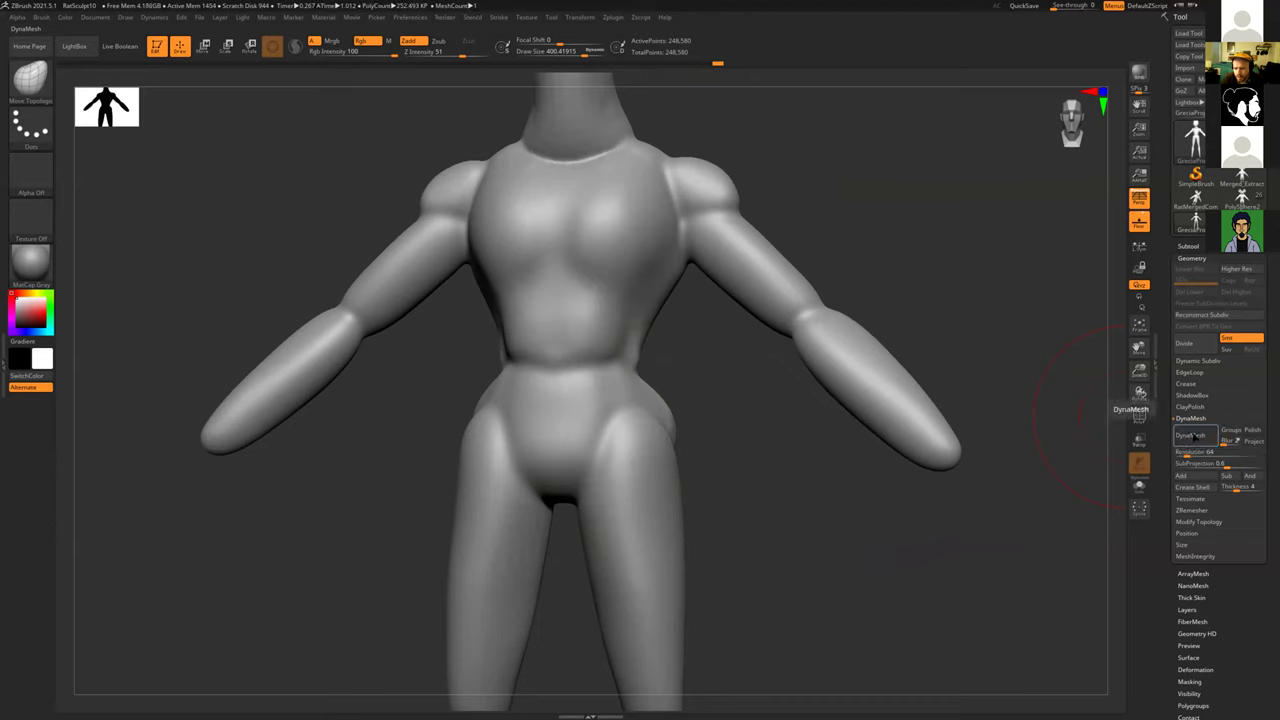
click(1191, 436)
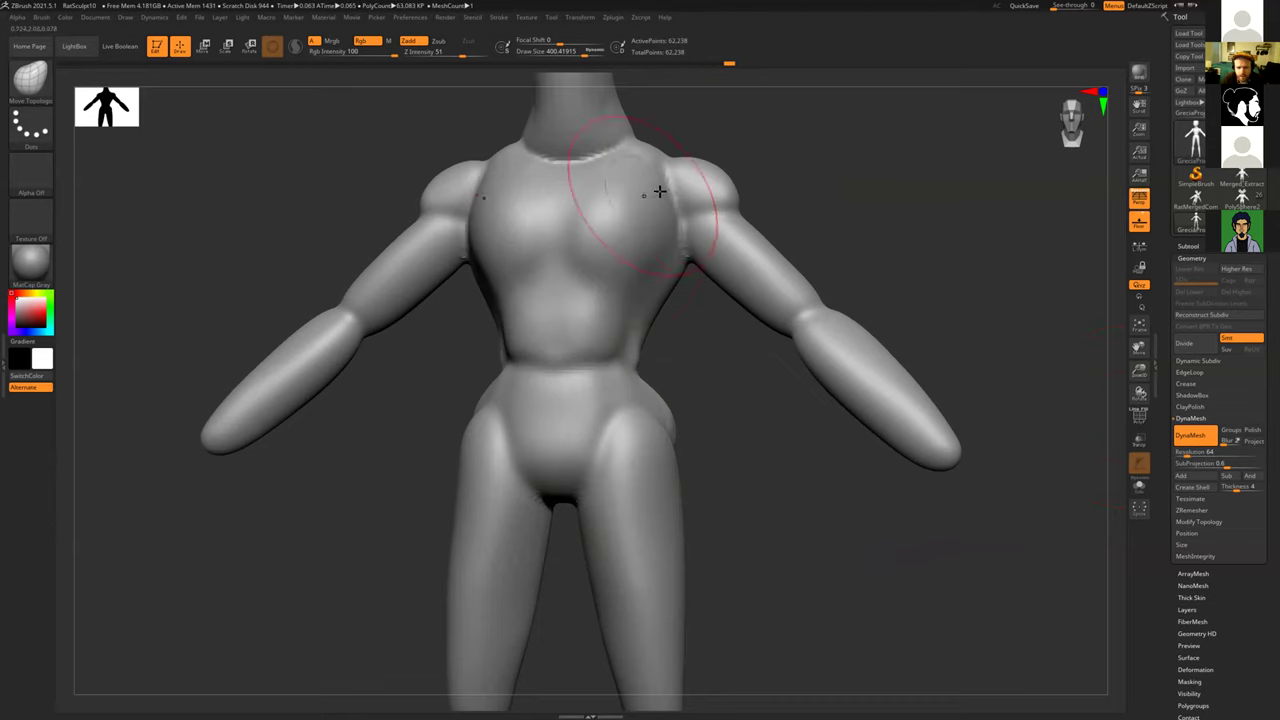
Step: Reduce the draw size to about 208 and blend the shoulders into the torso by smoothing front and back
key(s)
mouse_move(672, 195)
mouse_down()
mouse_move(655, 195)
mouse_move(728, 204)
mouse_move(714, 163)
mouse_up()
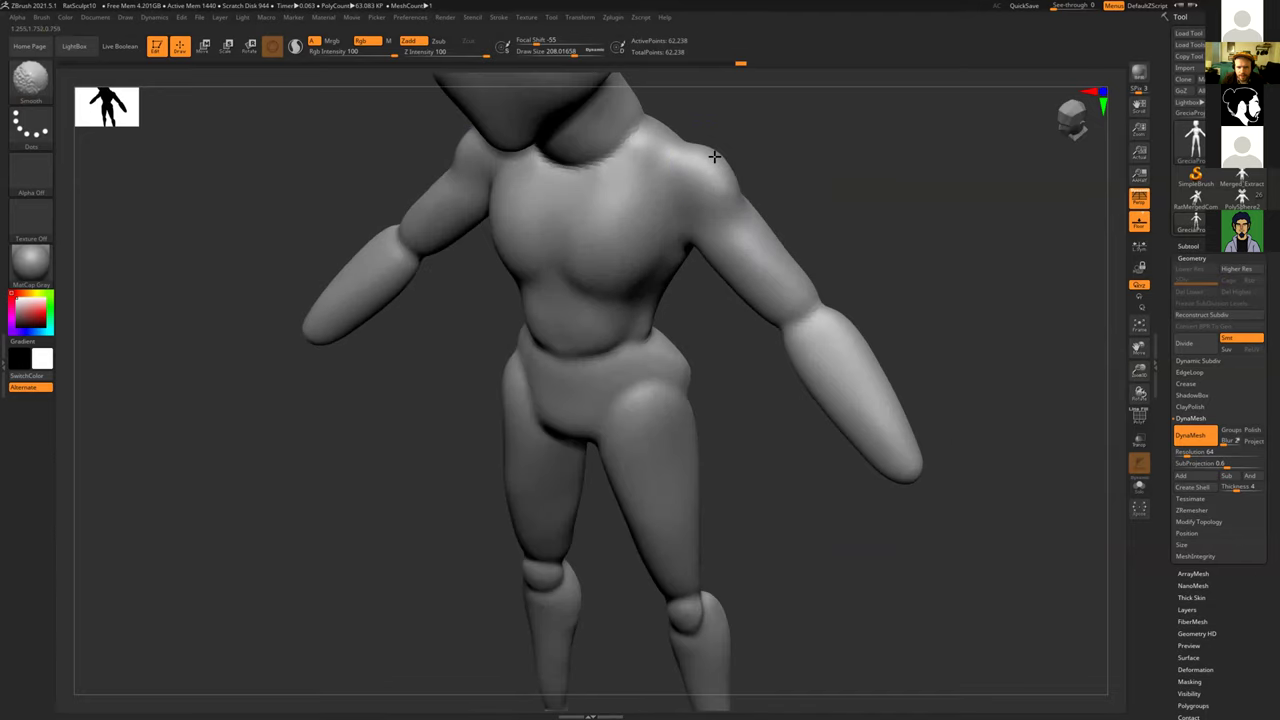
mouse_move(797, 157)
mouse_down()
mouse_move(834, 197)
mouse_move(780, 209)
mouse_move(743, 186)
mouse_up()
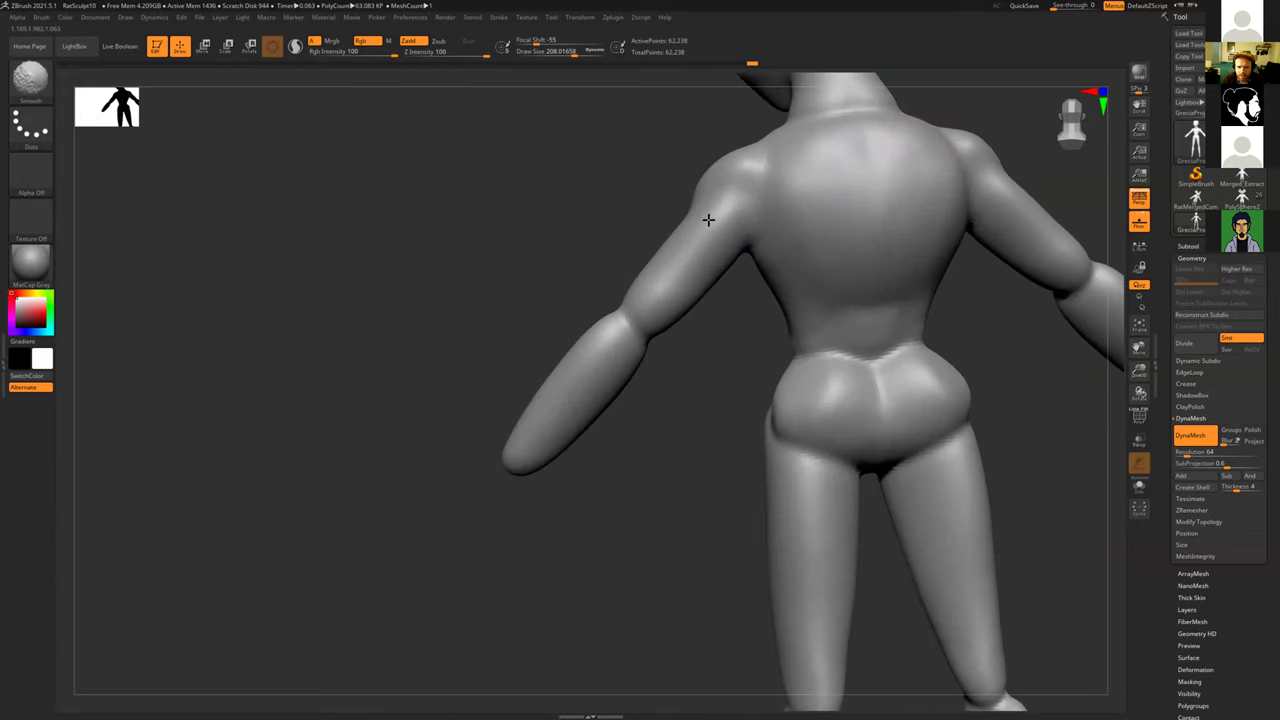
Step: Fill the backs of the elbows with ClayBuildup and smooth the strokes at a draw size of about 176
key(b)
key(c)
key(b)
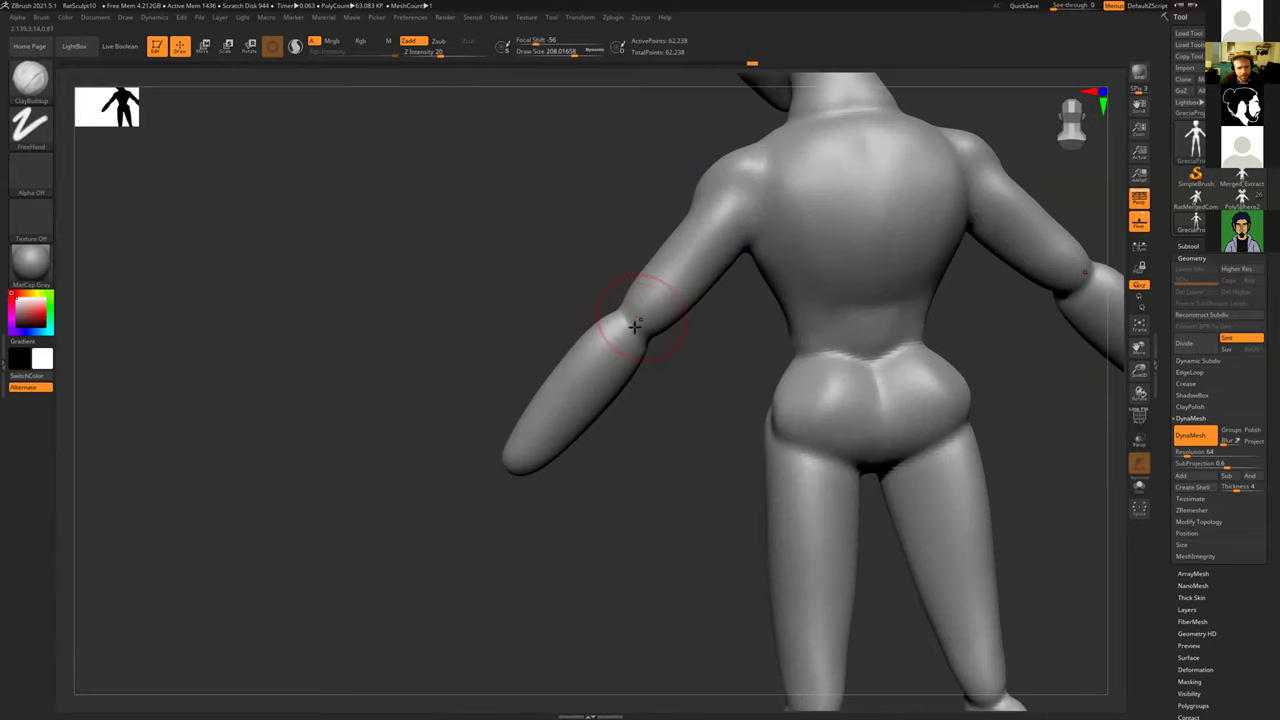
drag(632, 317, 617, 357)
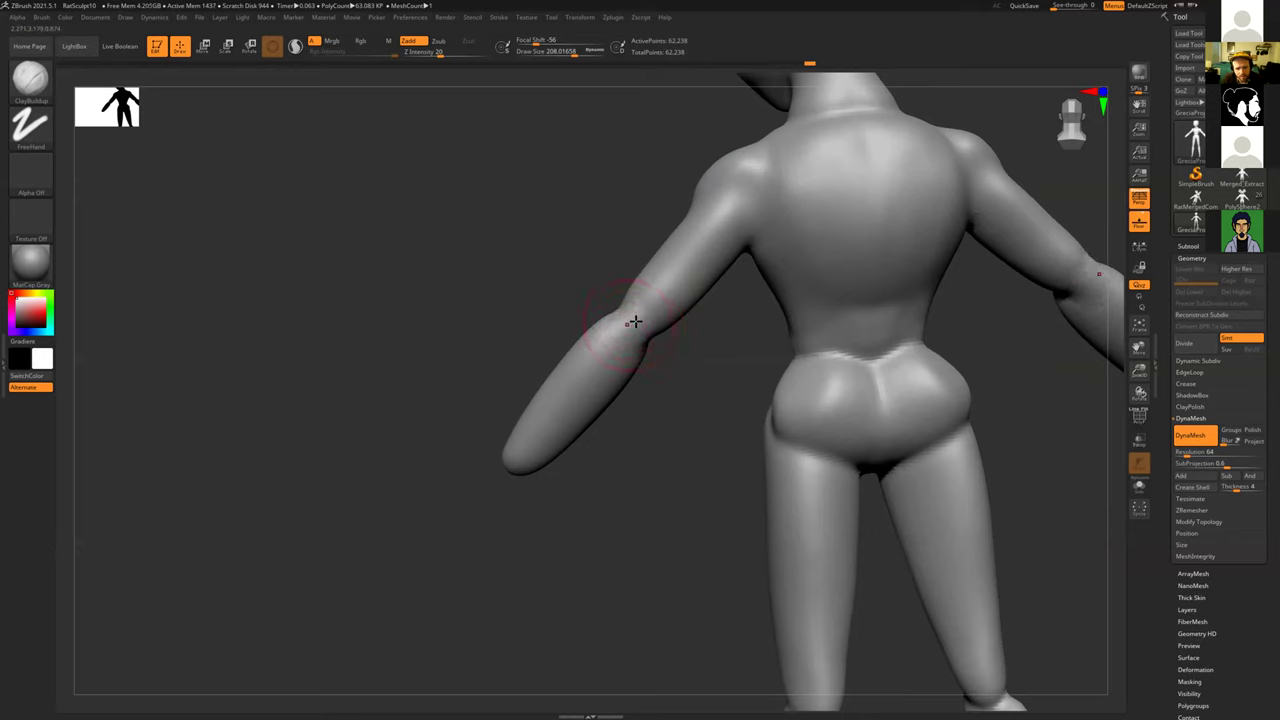
key(shift)
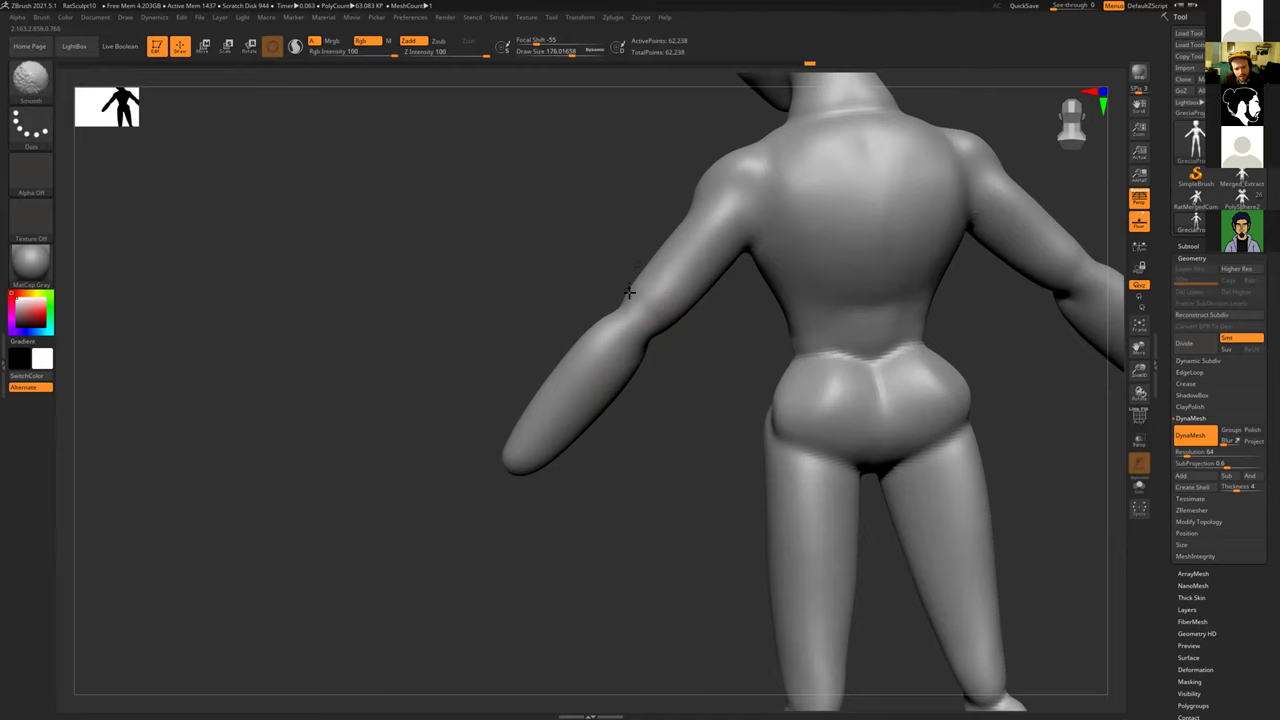
Step: Smooth the upper arms, elbows and forearms from the back and from below
drag(614, 229, 640, 234)
key(shift)
mouse_move(674, 366)
mouse_down()
mouse_move(684, 327)
mouse_move(627, 461)
mouse_up()
mouse_move(697, 403)
mouse_down()
mouse_move(663, 372)
mouse_move(646, 433)
mouse_up()
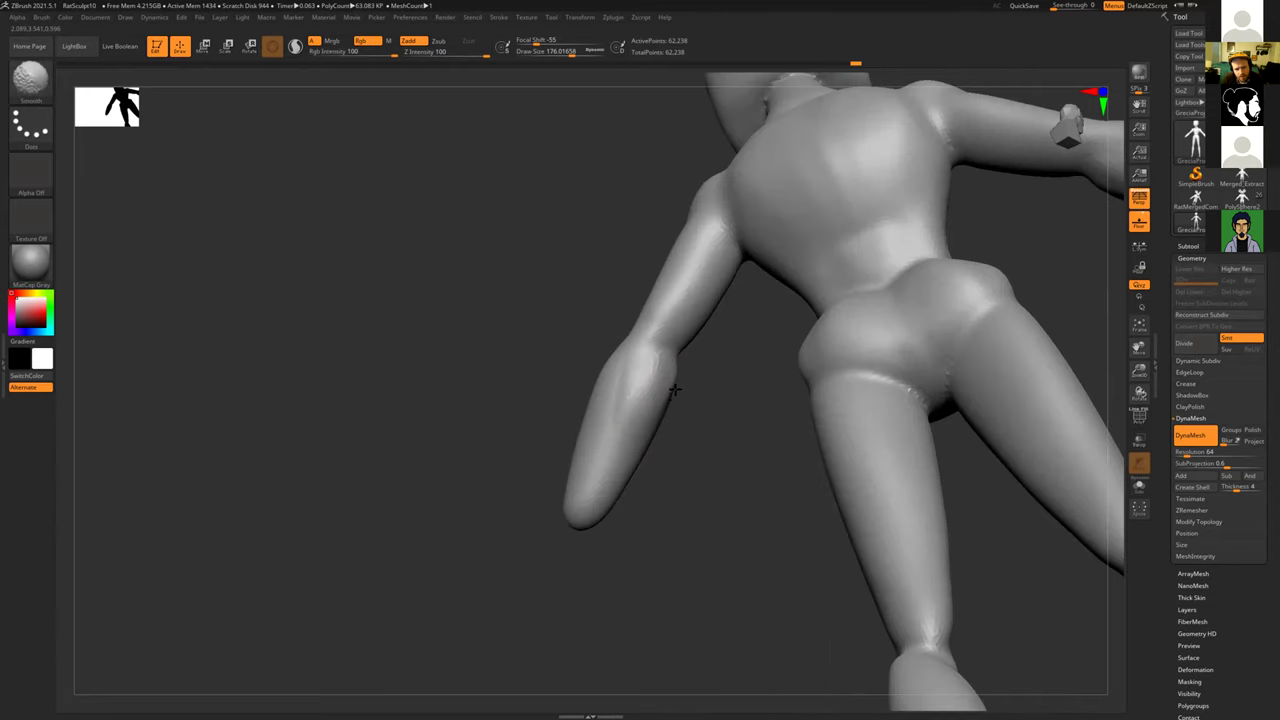
mouse_move(561, 434)
mouse_down()
mouse_move(591, 394)
mouse_move(566, 483)
mouse_up()
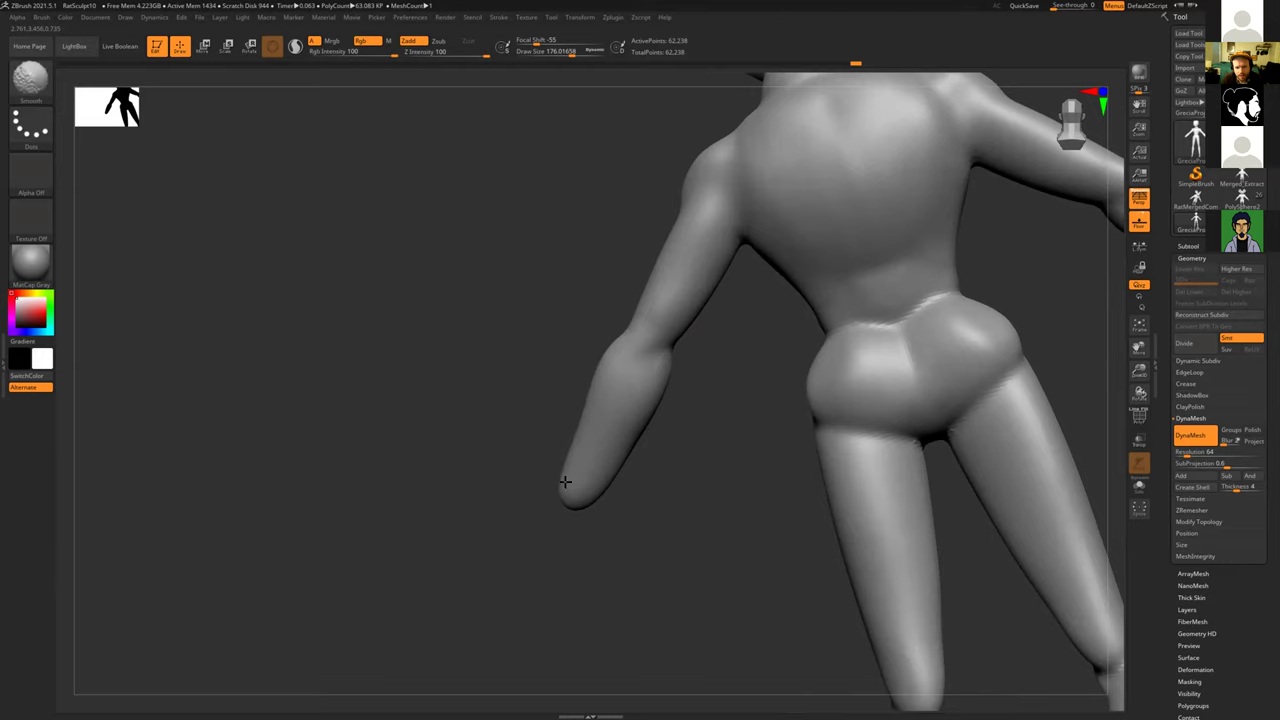
drag(743, 455, 722, 438)
Step: Build up the lower back and buttocks with ClayBuildup and smooth the waist into the pelvis
mouse_move(819, 334)
shift+mouse_down()
mouse_move(801, 346)
mouse_move(834, 295)
shift+mouse_up()
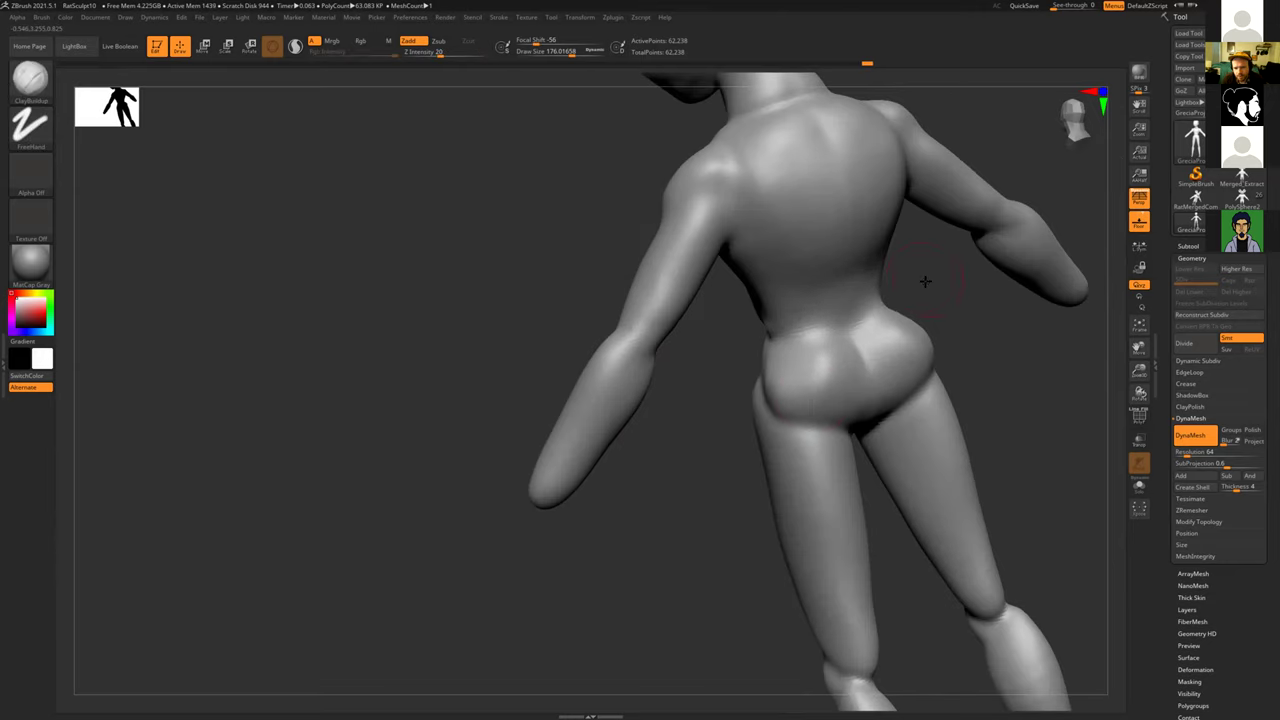
drag(923, 280, 829, 266)
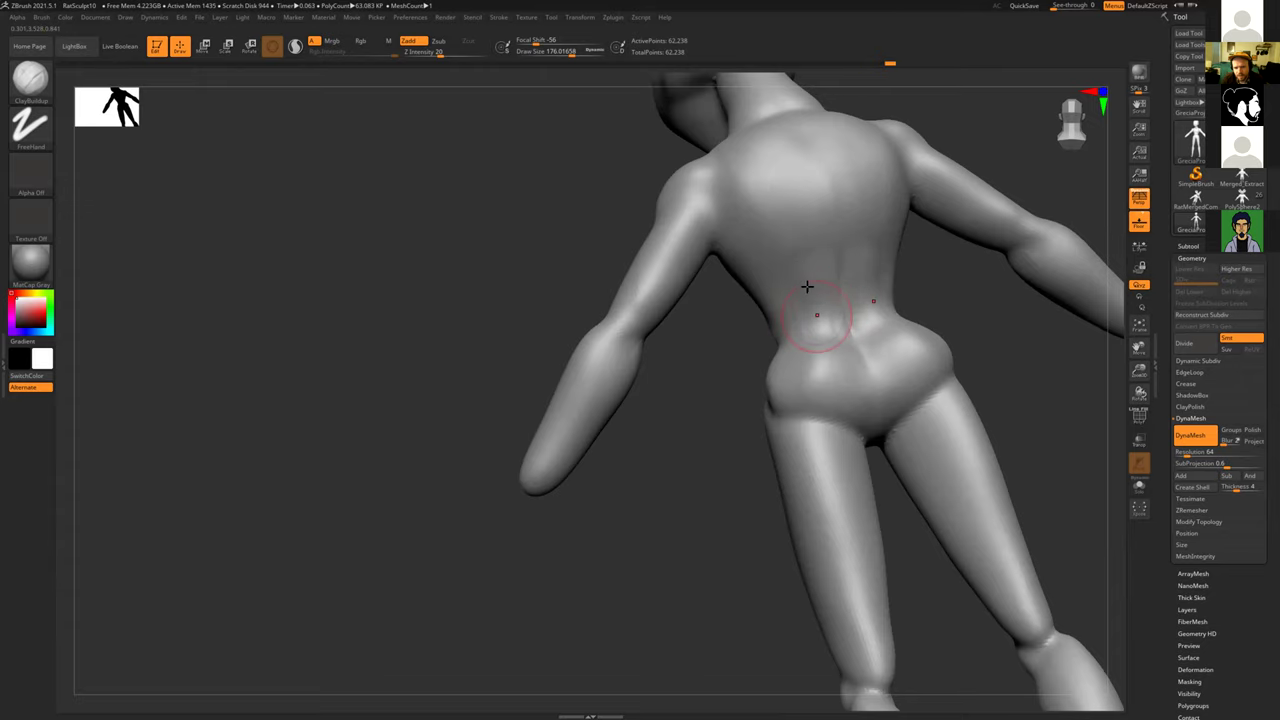
key(shift)
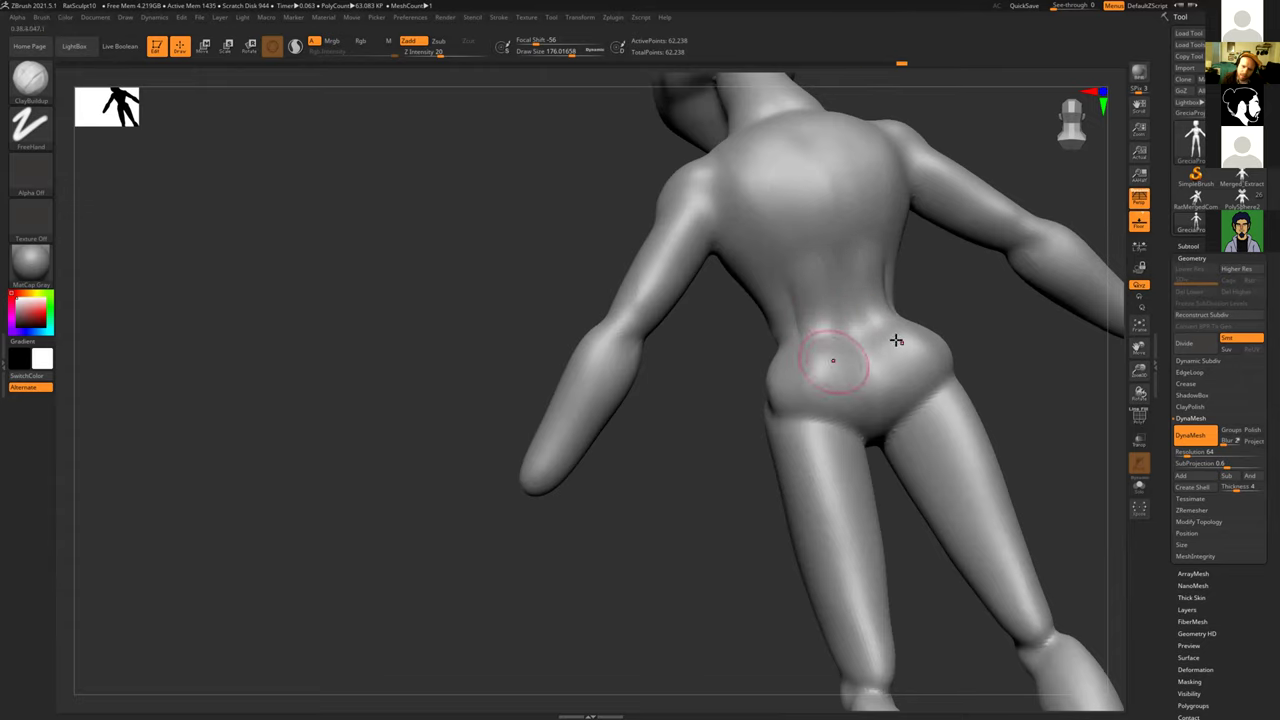
mouse_move(931, 314)
mouse_down()
mouse_move(826, 323)
mouse_move(816, 425)
mouse_move(780, 400)
mouse_move(846, 409)
mouse_move(789, 359)
mouse_move(808, 360)
mouse_move(800, 388)
mouse_move(777, 361)
mouse_move(790, 420)
mouse_move(825, 374)
mouse_up()
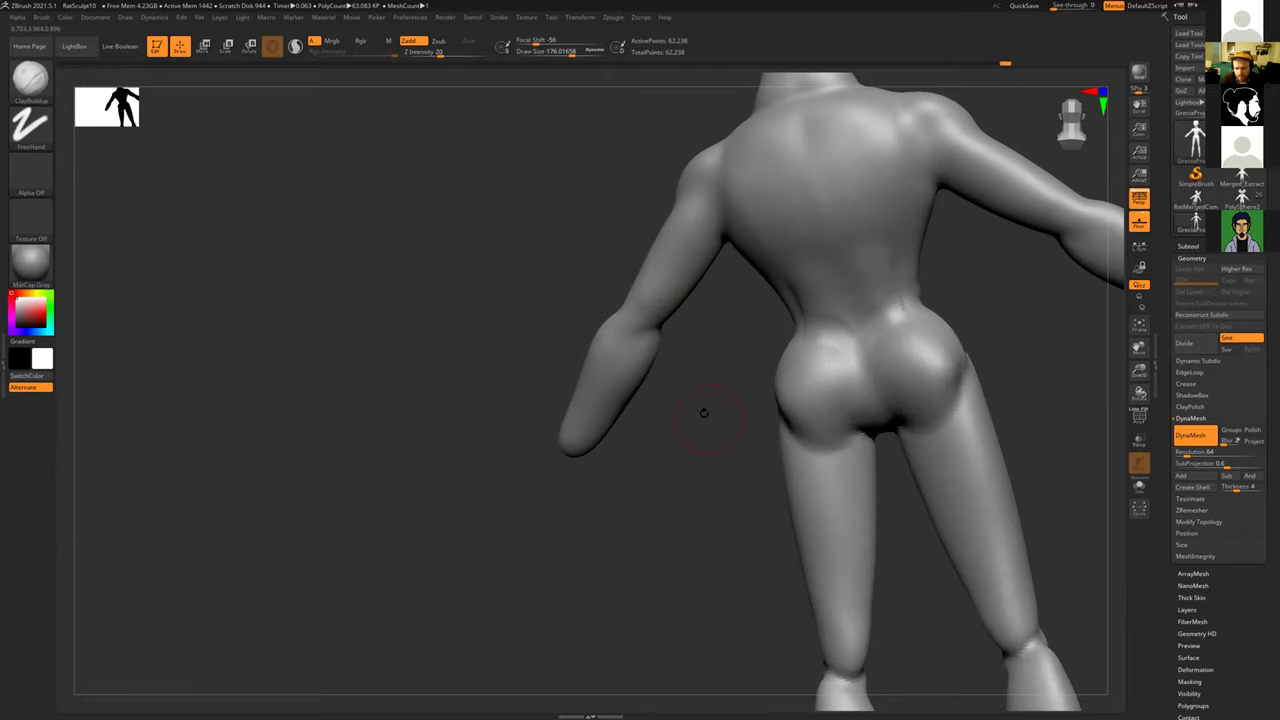
Step: Blend the abdomen, hips and tops of the thighs from the front, undoing an unwanted stroke and smoothing the outer hips
drag(700, 411, 689, 538)
drag(857, 522, 740, 414)
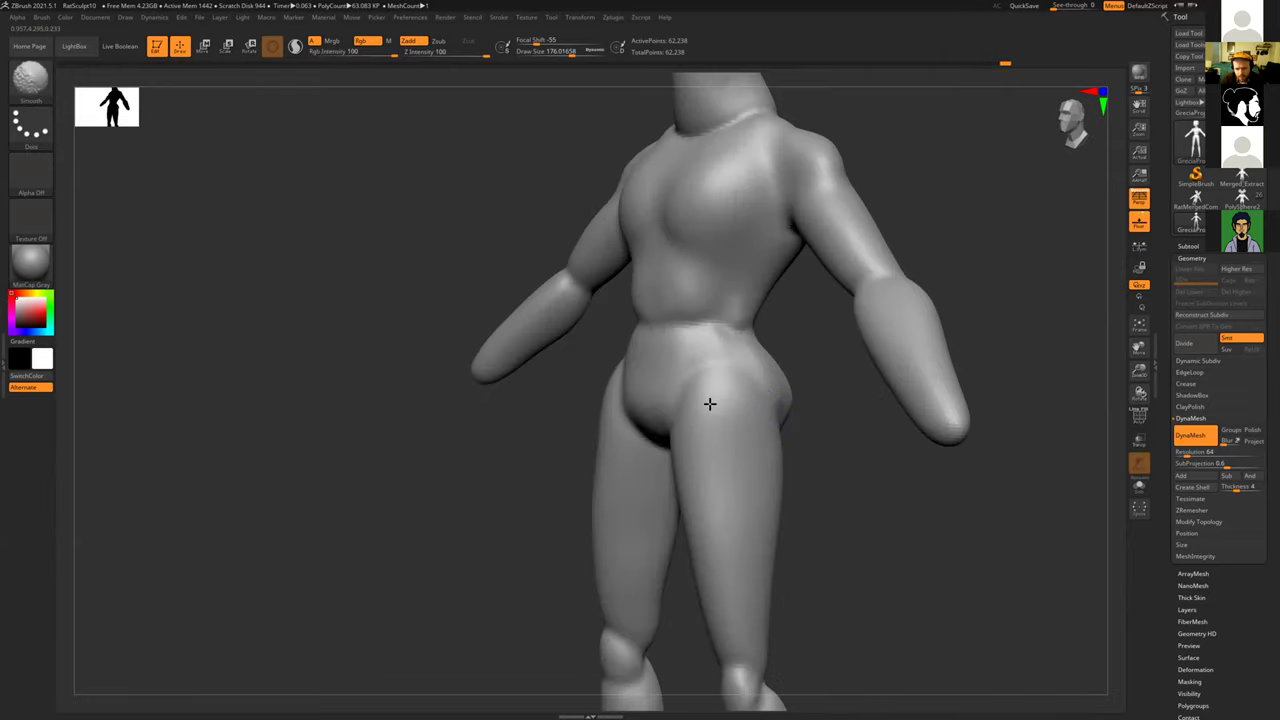
mouse_move(697, 314)
mouse_down()
mouse_move(651, 354)
mouse_move(772, 326)
mouse_move(714, 340)
mouse_up()
key(ctrl+z)
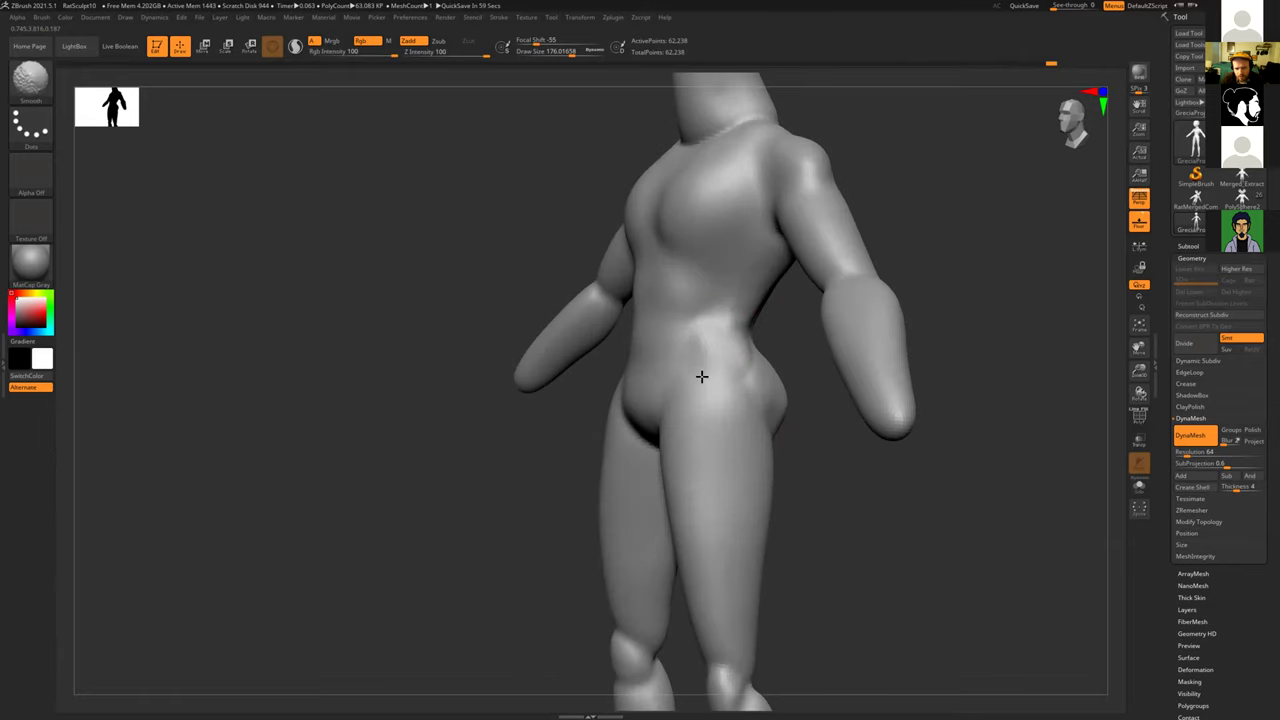
shift+drag(773, 411, 784, 396)
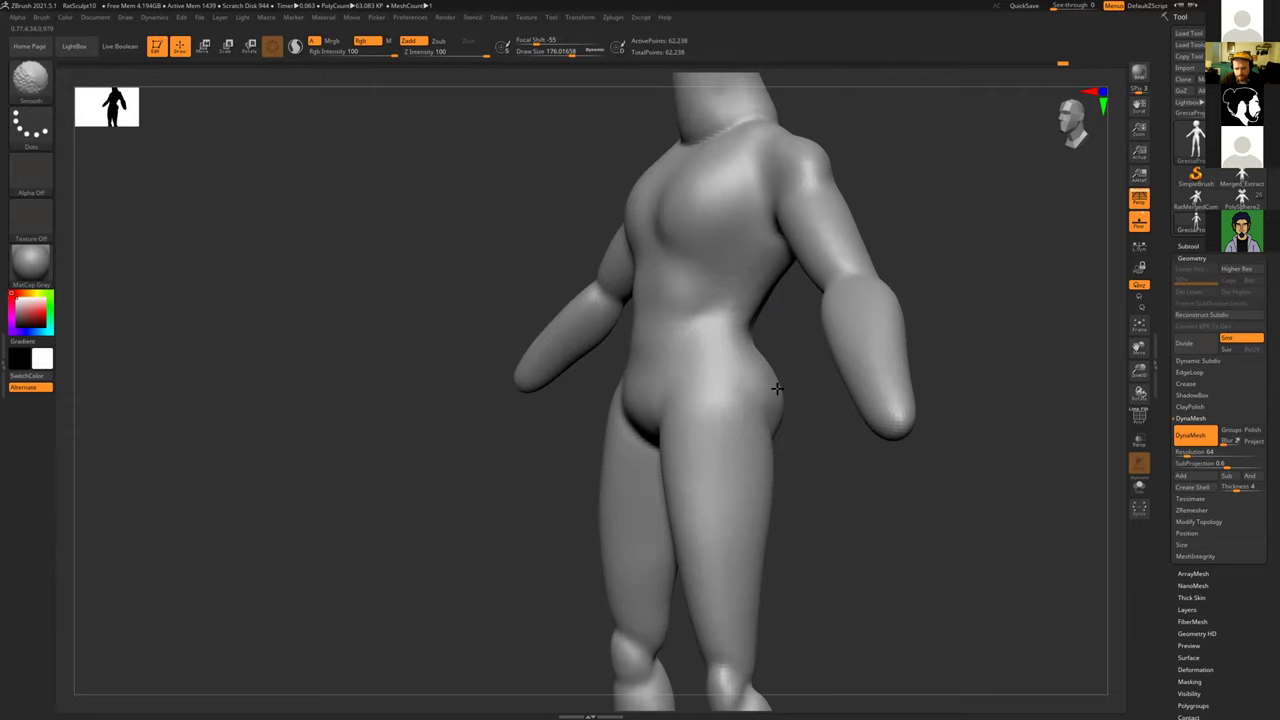
shift+drag(779, 406, 782, 378)
Step: Build up the breasts with ClayBuildup at a draw size of about 176, and smooth the chest and shoulders
mouse_move(747, 356)
shift+right_down()
mouse_move(706, 380)
mouse_move(674, 440)
mouse_move(747, 444)
shift+right_up()
mouse_move(747, 443)
mouse_down()
mouse_move(869, 477)
mouse_move(766, 509)
mouse_move(754, 534)
mouse_move(779, 497)
mouse_move(629, 429)
mouse_up()
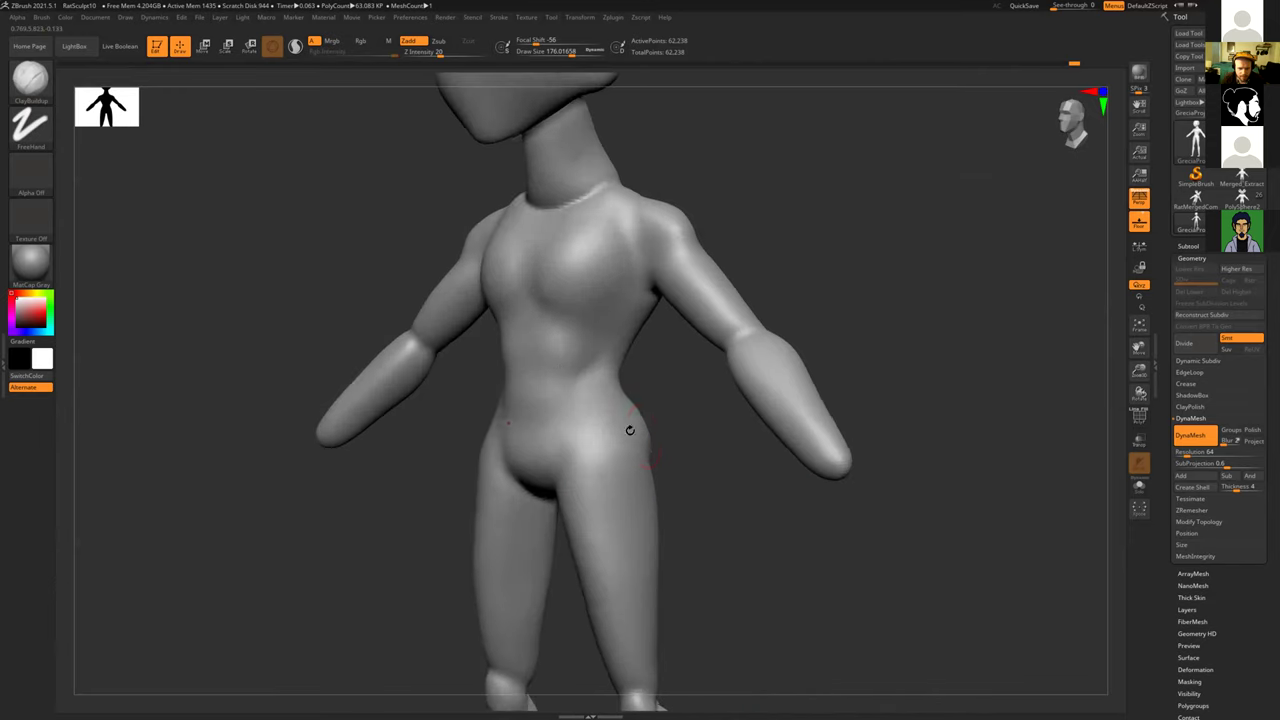
mouse_move(544, 307)
mouse_down()
mouse_move(574, 268)
mouse_move(571, 288)
mouse_move(557, 277)
mouse_up()
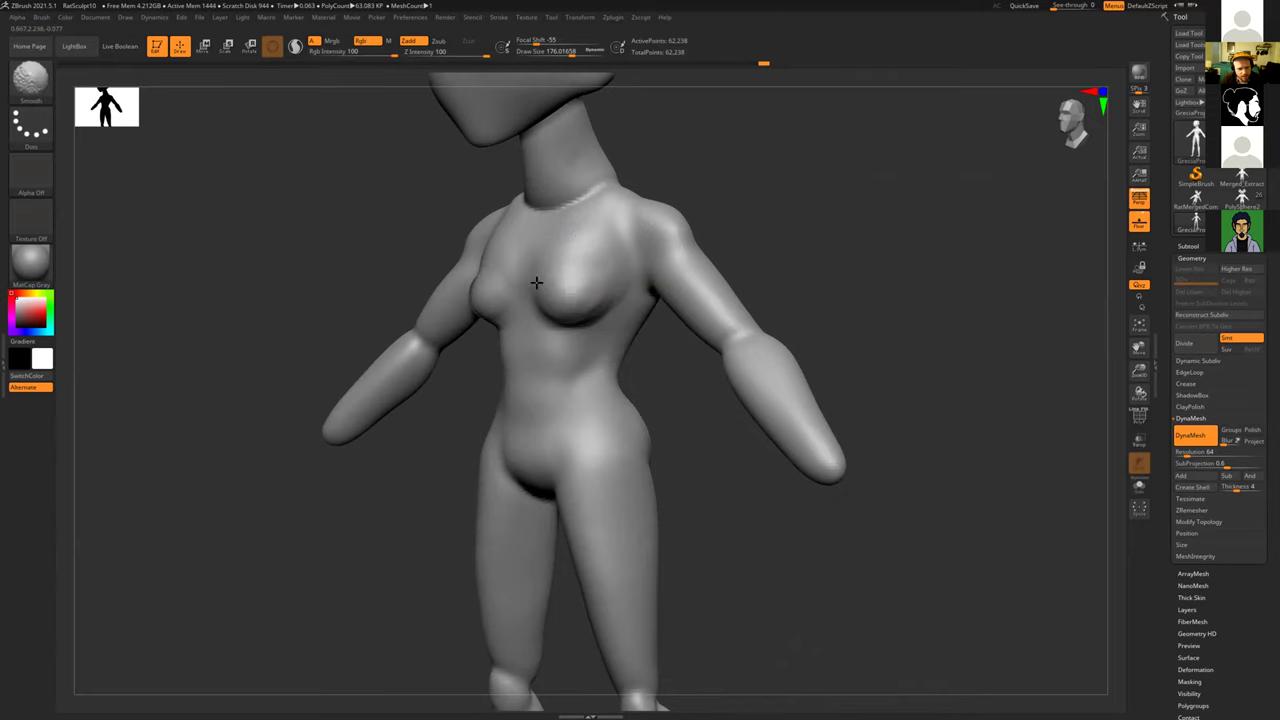
mouse_move(437, 426)
mouse_down()
mouse_move(477, 406)
mouse_move(445, 289)
mouse_move(477, 295)
mouse_up()
drag(343, 194, 376, 203)
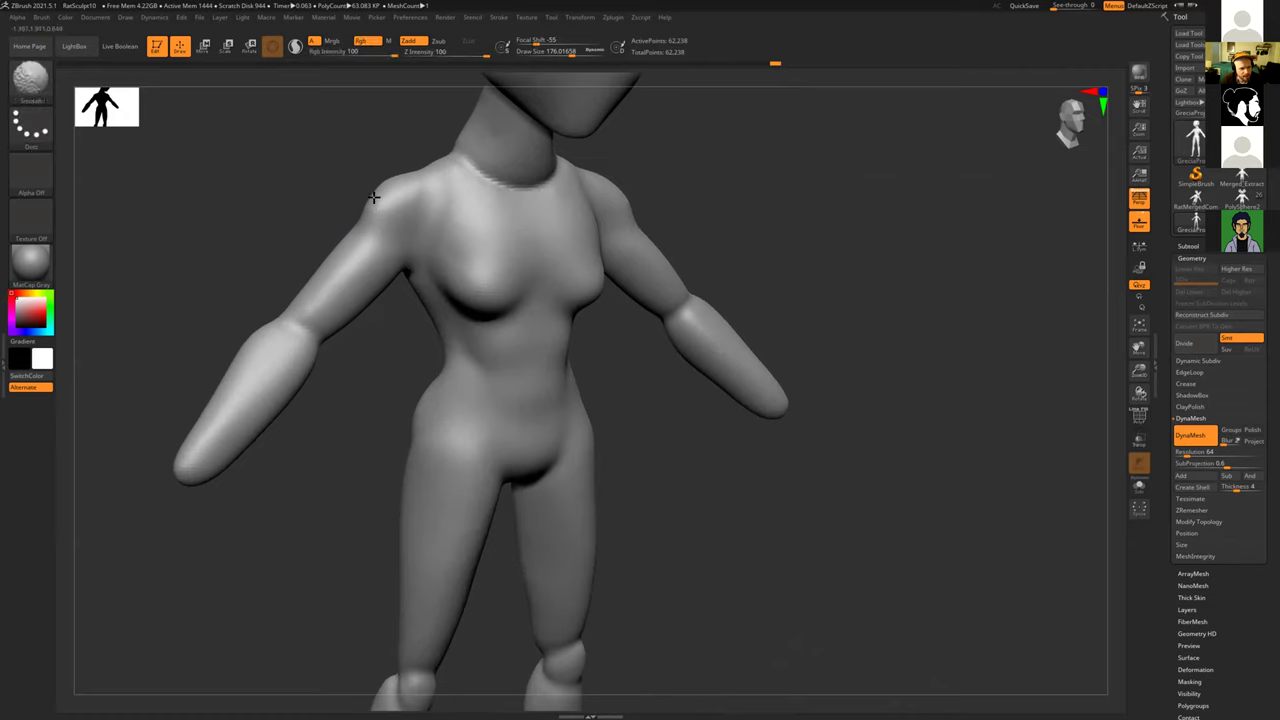
Step: Smooth the shoulders, neck and upper back, blending the base of the neck into the torso
drag(686, 414, 520, 149)
mouse_move(606, 149)
mouse_down()
mouse_move(677, 113)
mouse_move(714, 200)
mouse_move(631, 277)
mouse_move(646, 286)
mouse_move(623, 331)
mouse_move(646, 274)
mouse_move(629, 286)
mouse_move(567, 266)
mouse_up()
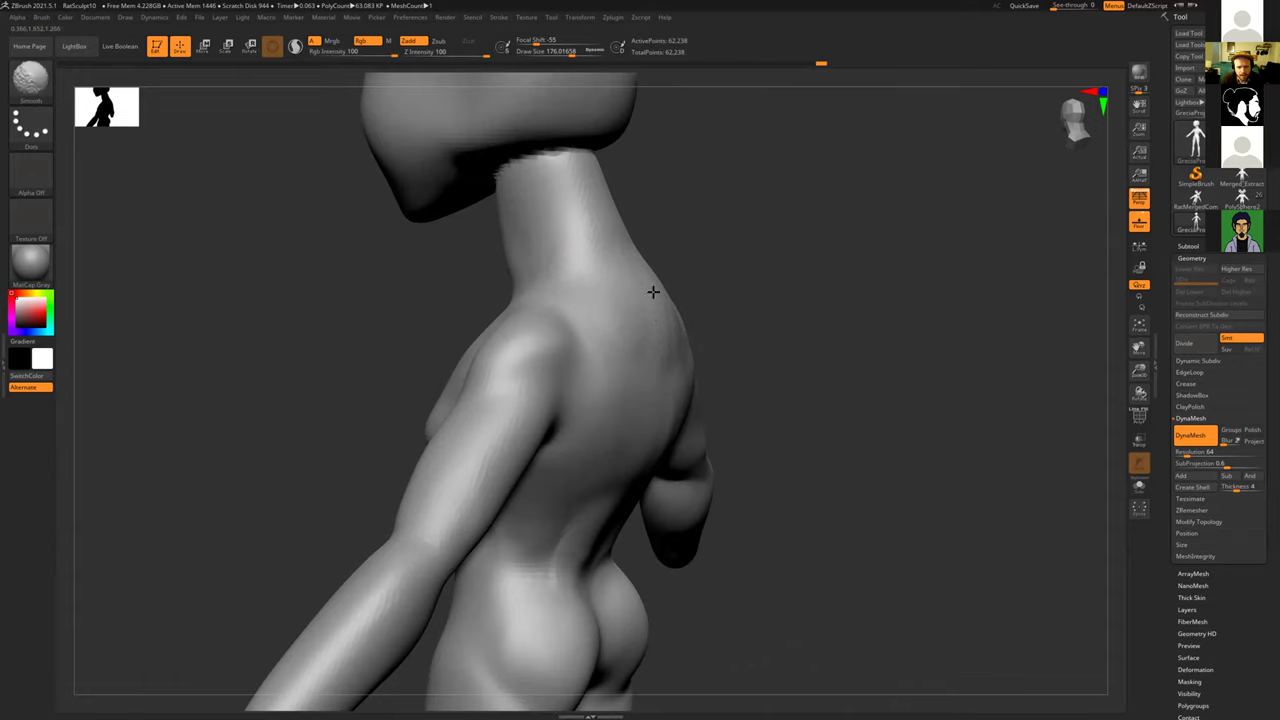
mouse_move(723, 237)
mouse_down()
mouse_move(703, 217)
mouse_move(637, 247)
mouse_move(597, 236)
mouse_move(646, 211)
mouse_move(631, 211)
mouse_move(652, 236)
mouse_move(601, 246)
mouse_up()
mouse_move(677, 200)
mouse_down()
mouse_move(593, 283)
mouse_move(520, 280)
mouse_move(505, 265)
mouse_move(548, 262)
mouse_up()
shift+drag(606, 197, 635, 222)
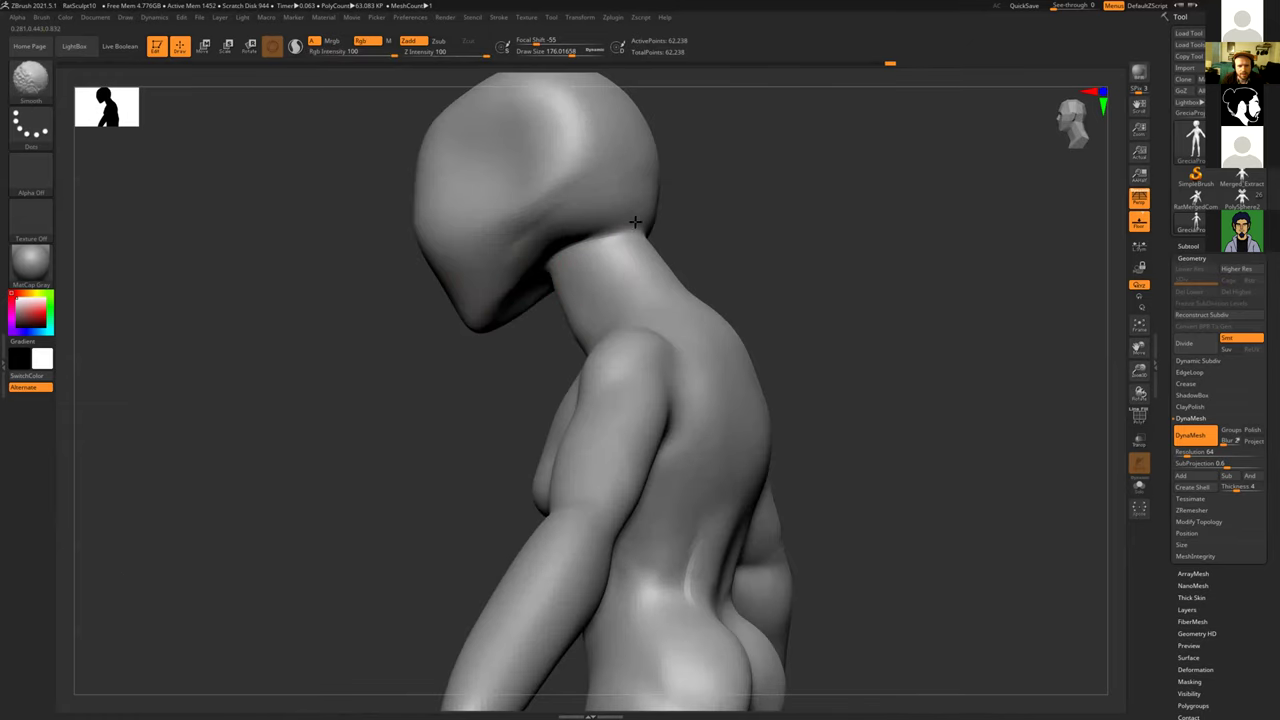
mouse_move(466, 334)
mouse_down()
mouse_move(531, 277)
mouse_move(523, 243)
mouse_move(509, 240)
mouse_move(503, 259)
mouse_move(530, 303)
mouse_move(543, 288)
mouse_move(499, 297)
mouse_up()
mouse_move(471, 414)
mouse_down()
mouse_move(471, 494)
mouse_move(441, 378)
mouse_up()
key(f)
drag(366, 323, 669, 473)
alt+drag(661, 371, 683, 326)
alt+drag(680, 418, 643, 535)
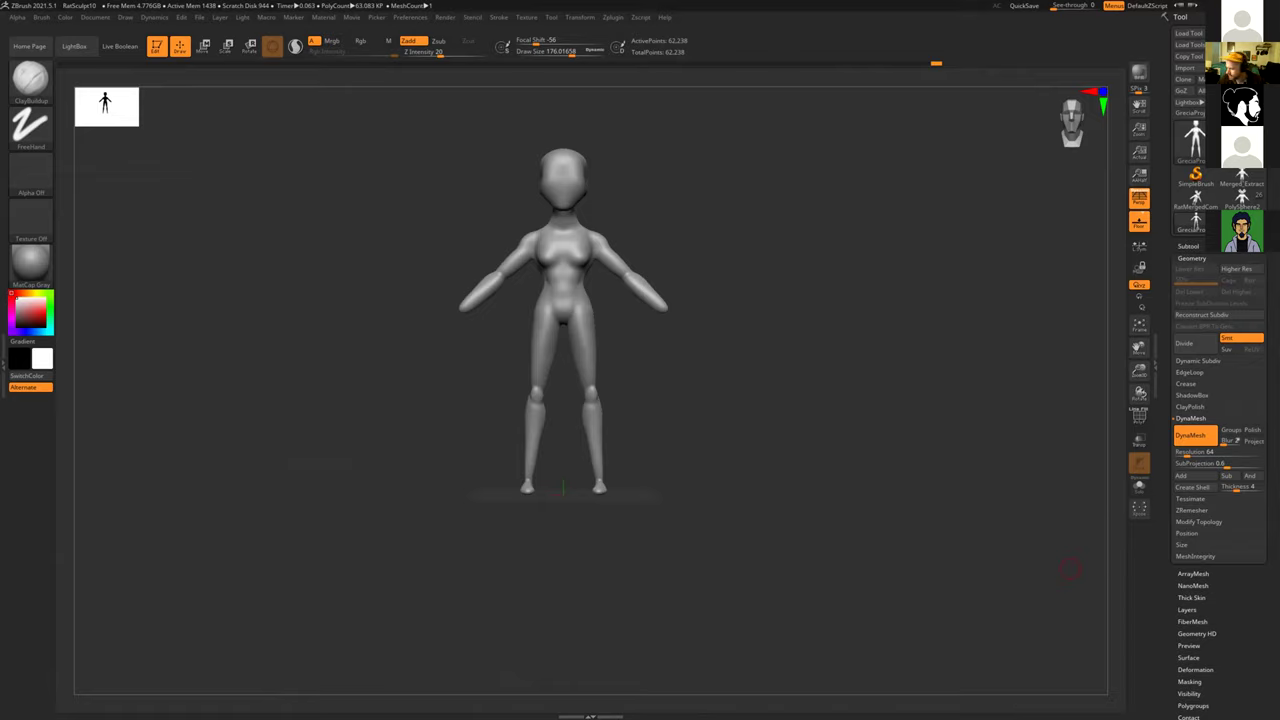
Step: Switch to Discord and examine the armoured character blockout with its reference drawings in art-sharing-channel, and return to ZBrush
key(alt+Tab)
scroll(511, 431, up, 5)
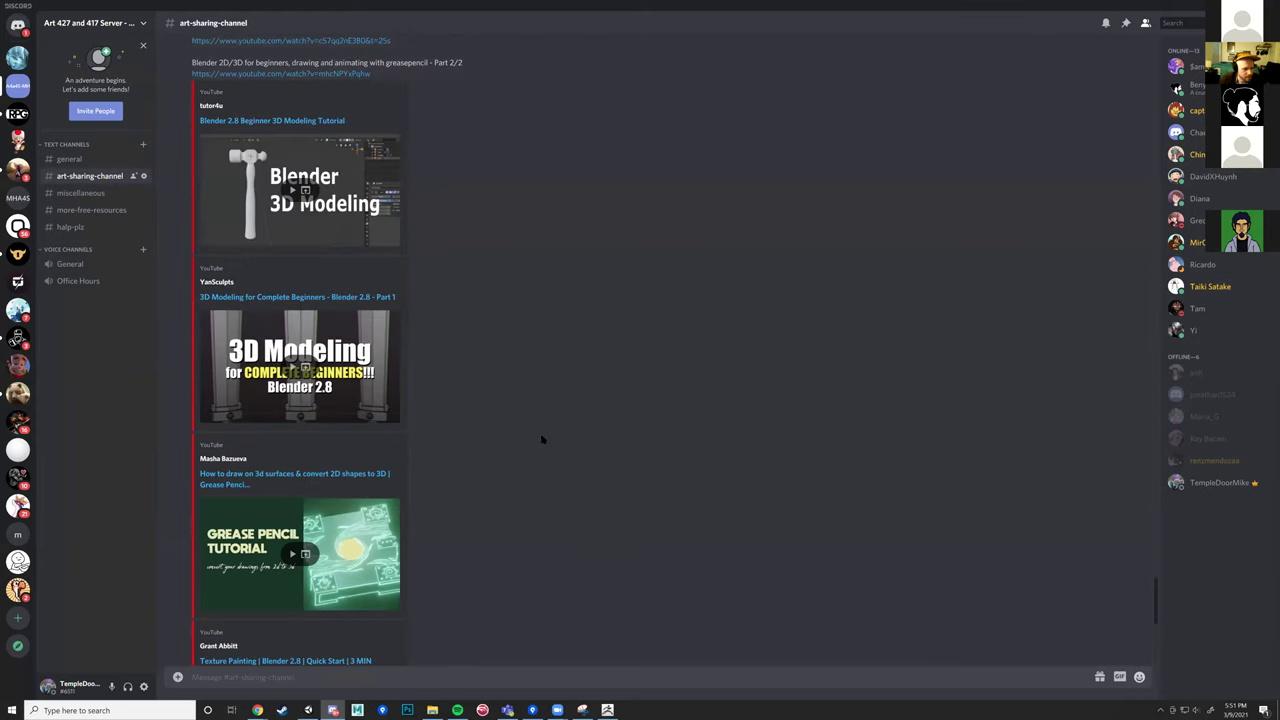
scroll(514, 403, up, 15)
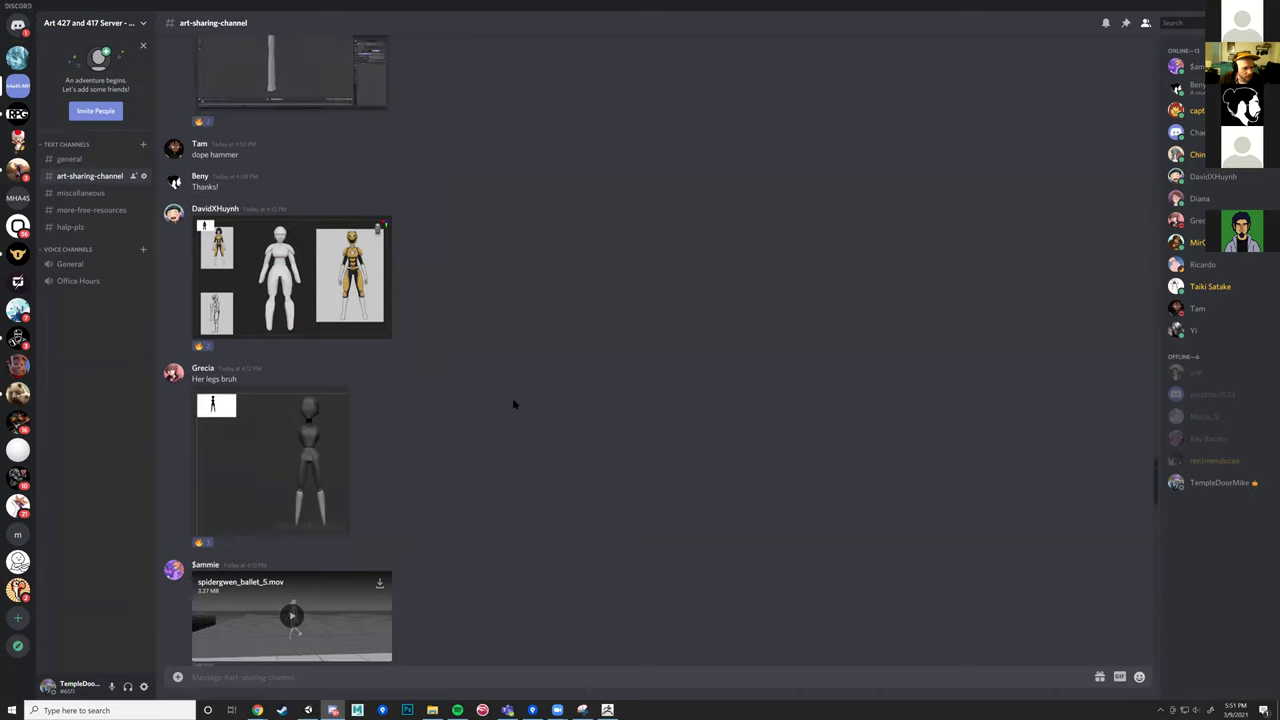
scroll(514, 403, up, 3)
click(270, 428)
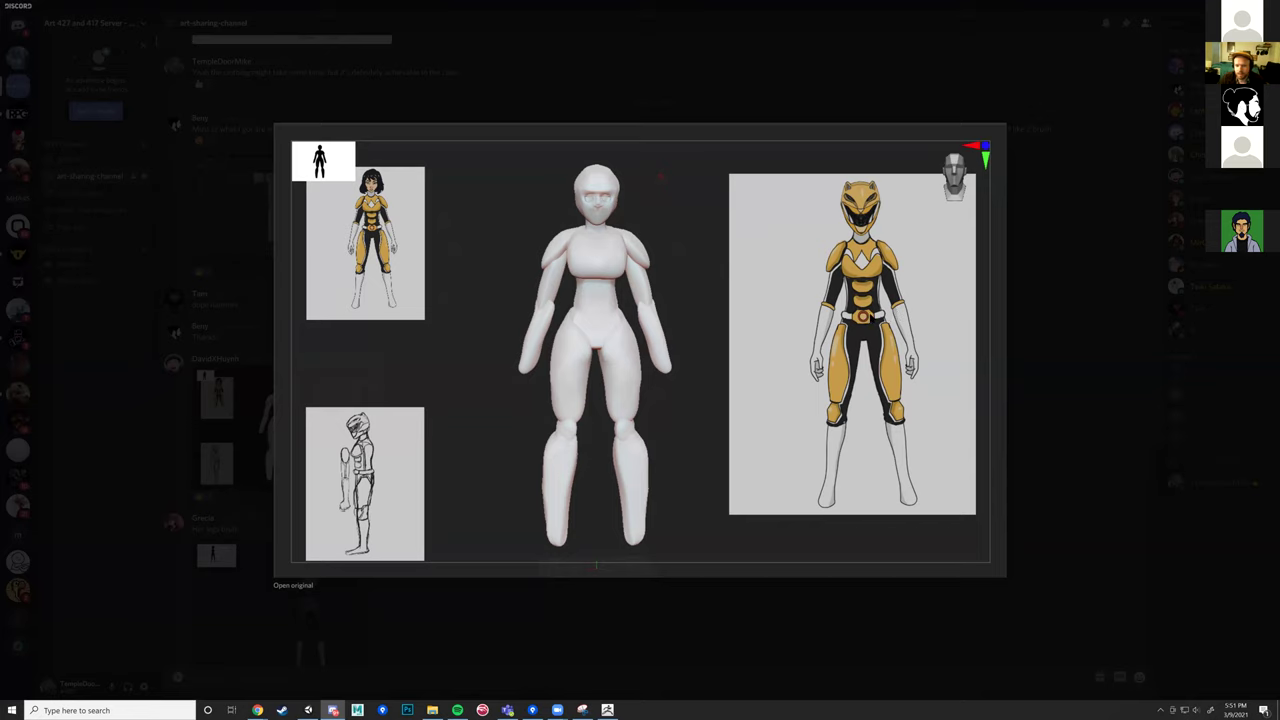
click(607, 709)
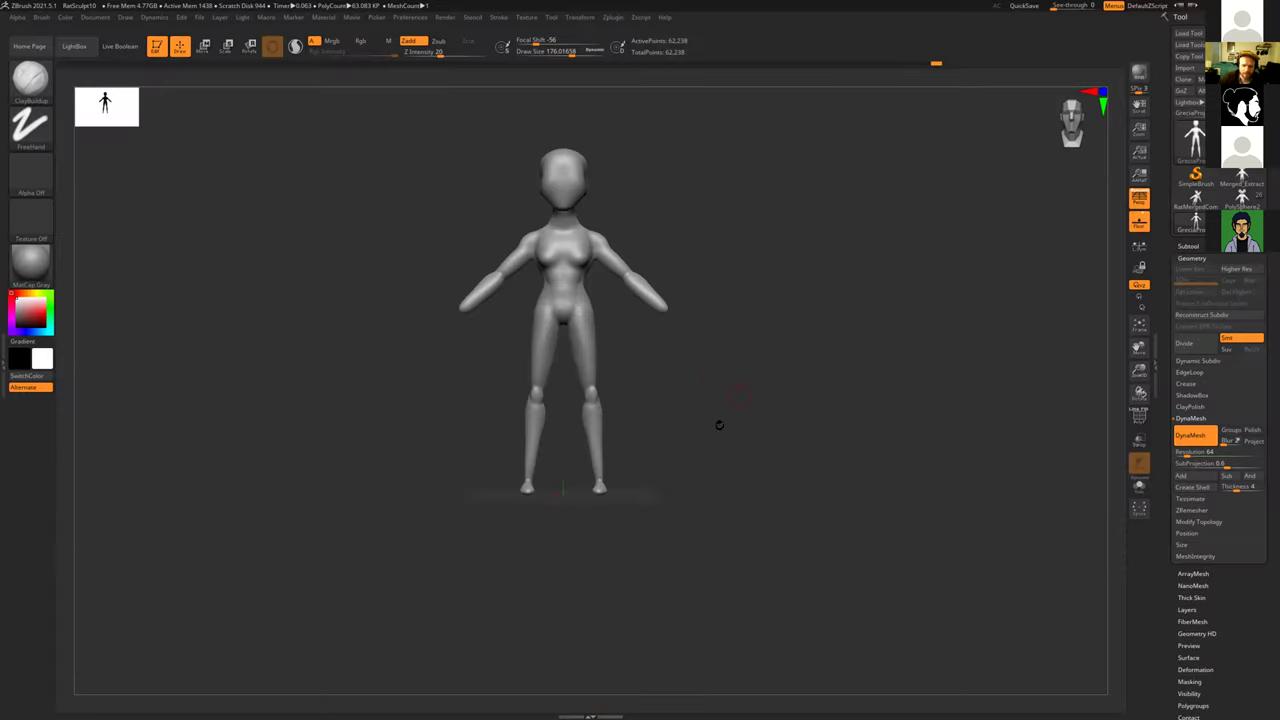
Step: Reduce the ClayBuildup draw size to about 88 and examine the figure's torso, hips and arms
drag(650, 399, 649, 460)
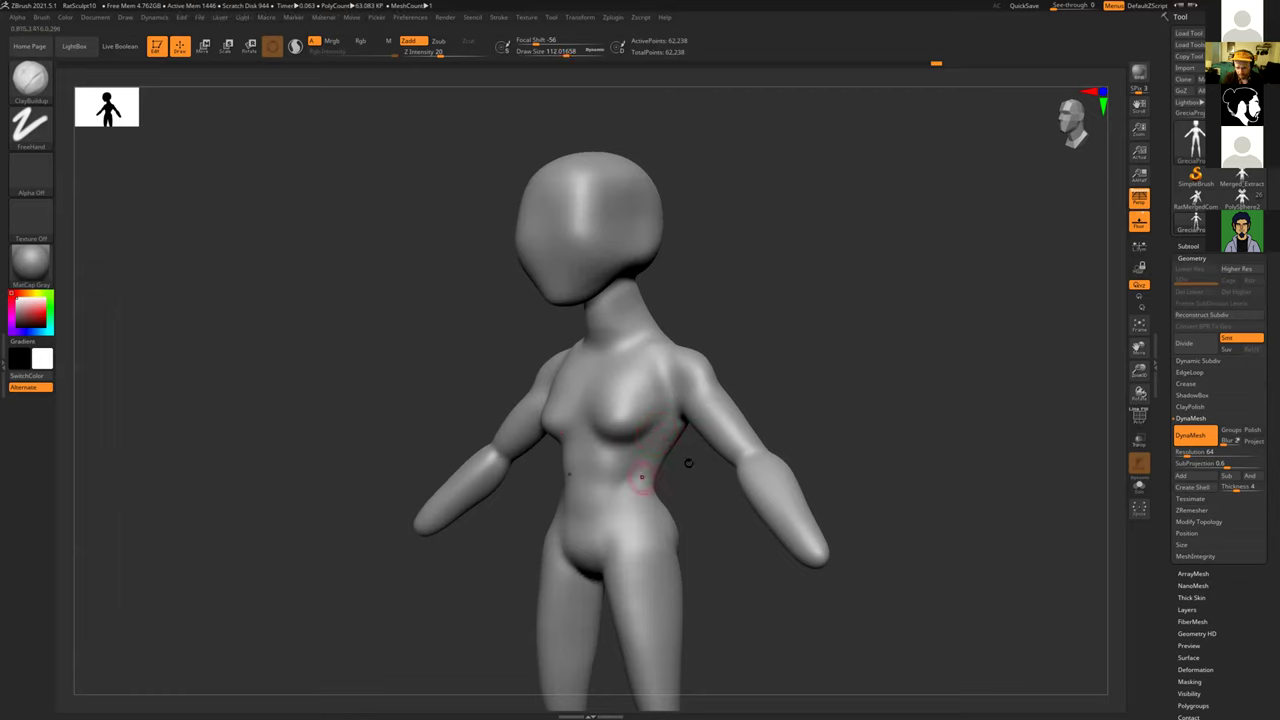
key([)
mouse_move(680, 487)
mouse_down()
mouse_move(709, 489)
mouse_move(700, 520)
mouse_move(683, 457)
mouse_move(687, 478)
mouse_move(686, 417)
mouse_move(706, 420)
mouse_move(697, 449)
mouse_move(634, 371)
mouse_up()
drag(519, 451, 543, 466)
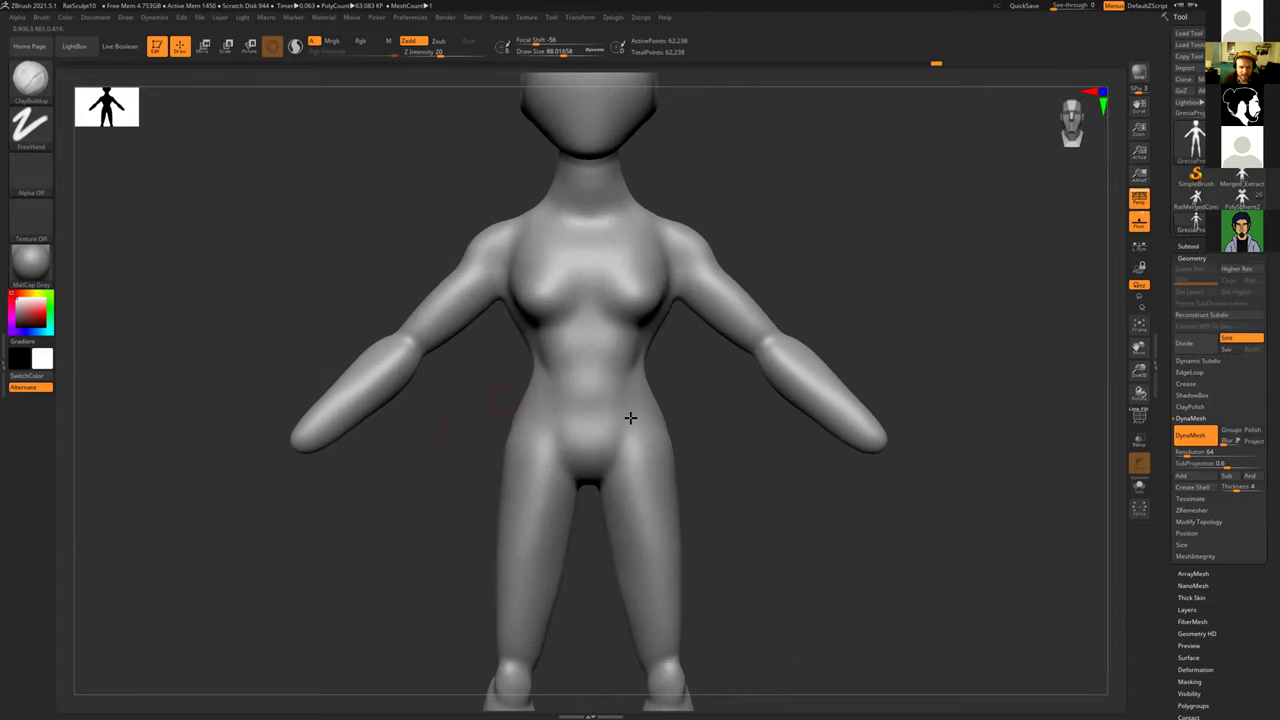
drag(700, 365, 704, 409)
alt+drag(739, 450, 700, 320)
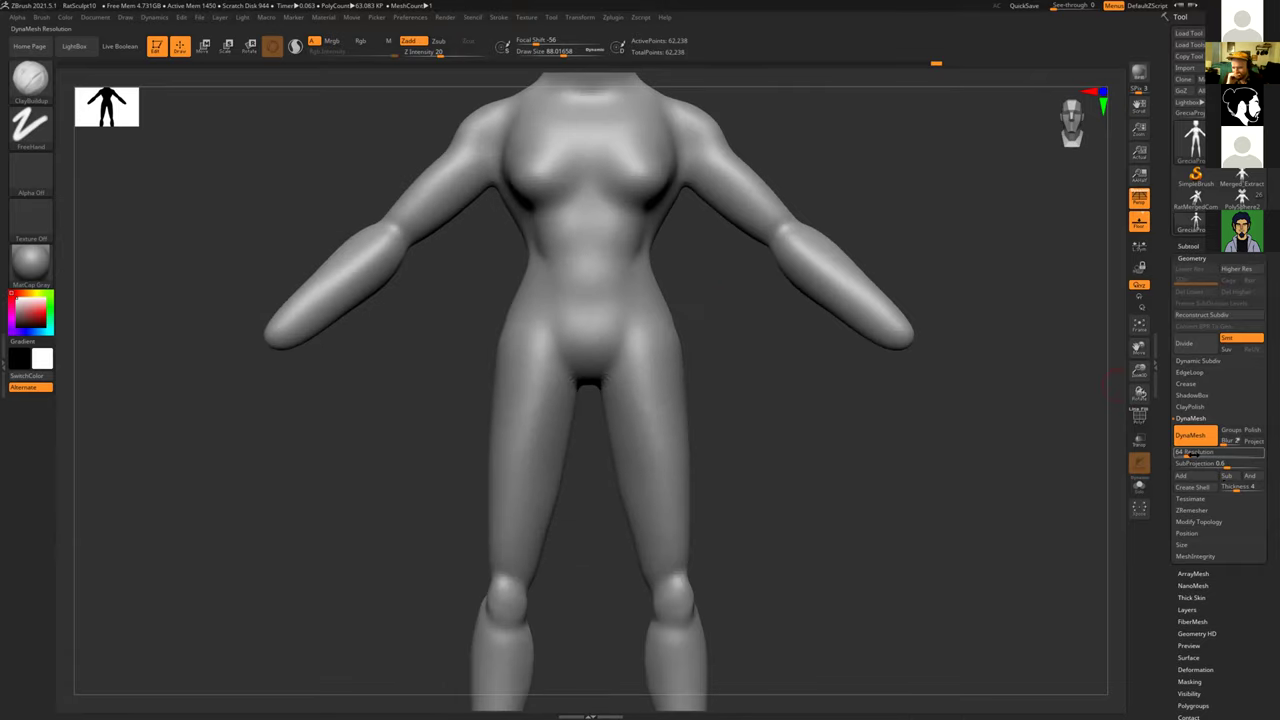
Step: Display the body's polyframe and remesh it with ZRemesher, using the Same polygon count option
click(1192, 510)
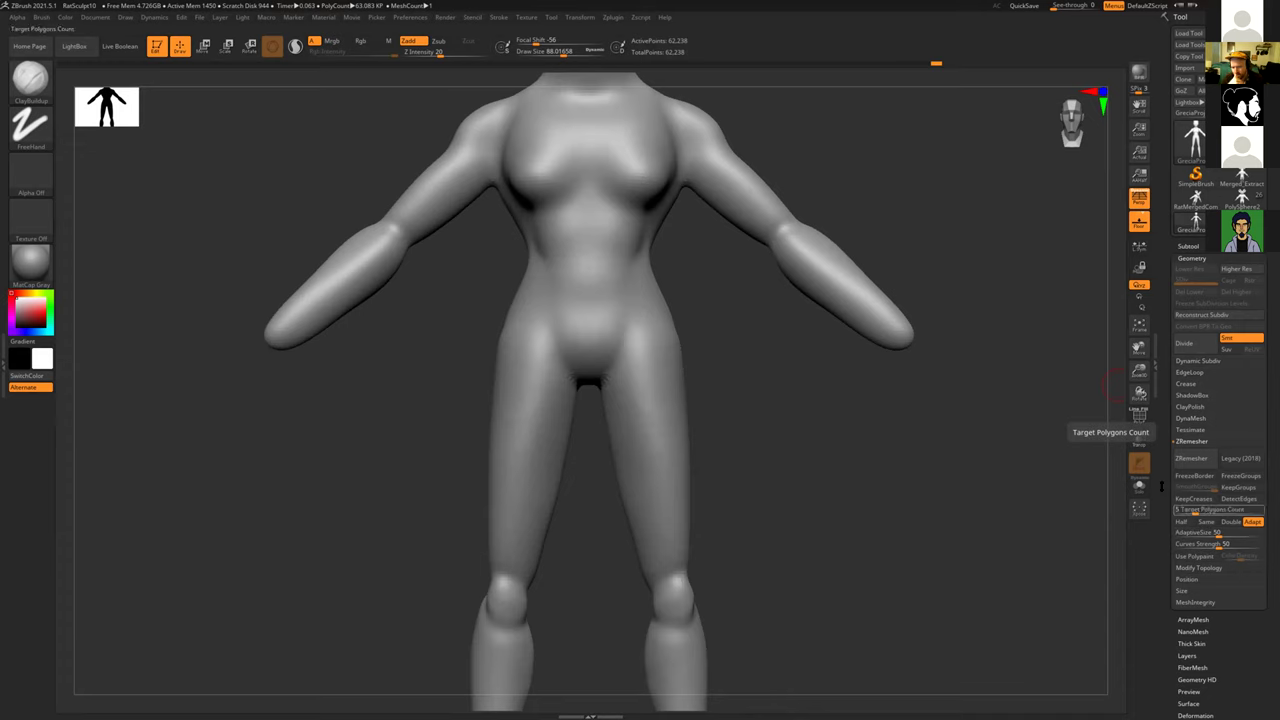
click(1139, 416)
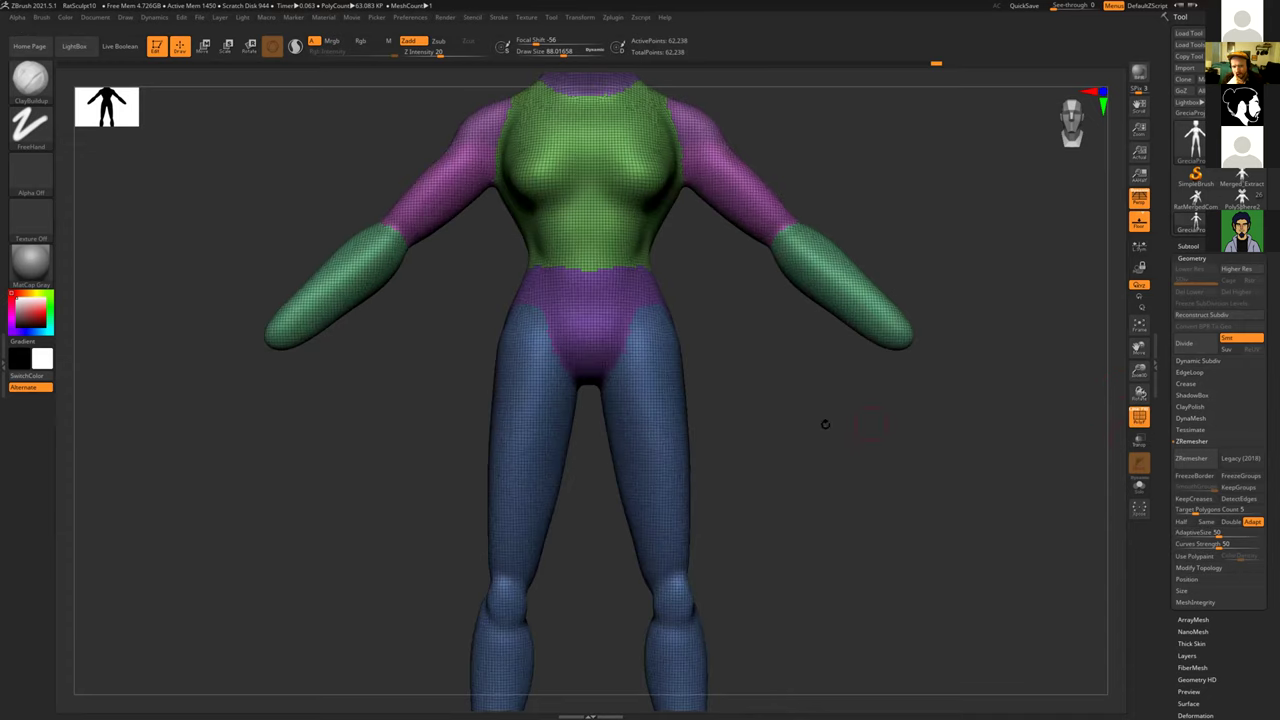
alt+drag(845, 442, 826, 496)
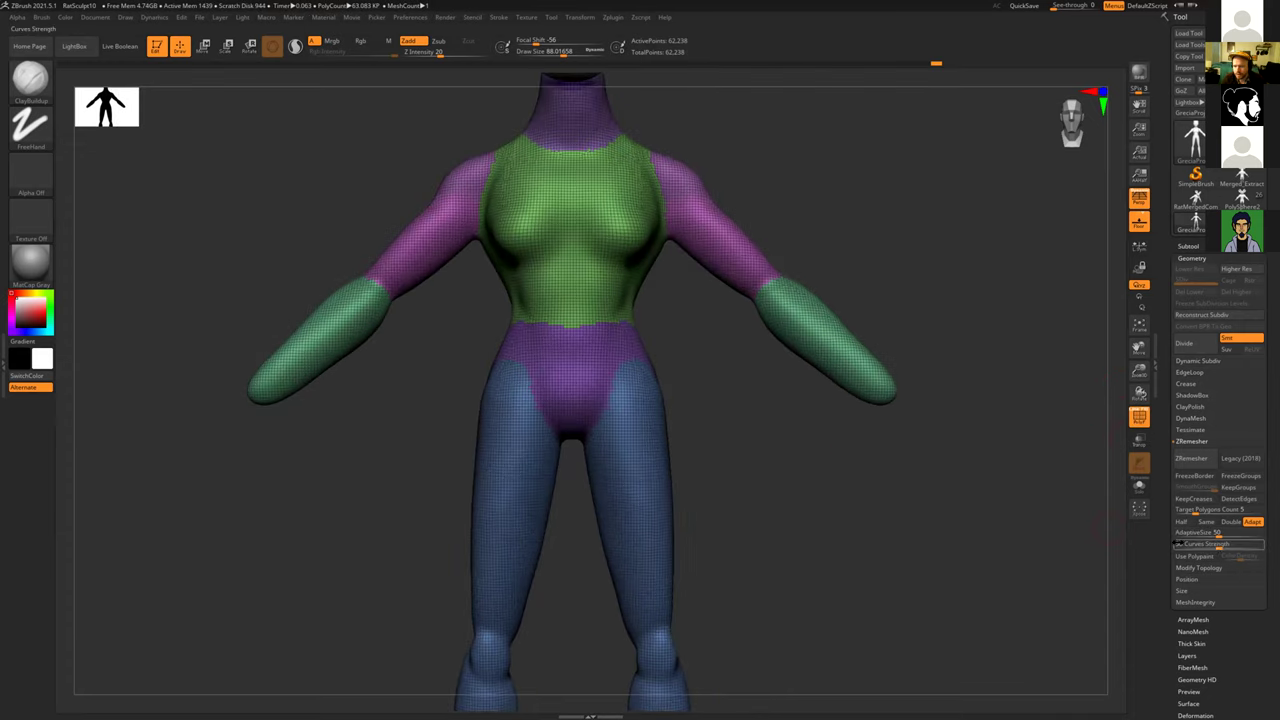
click(1205, 522)
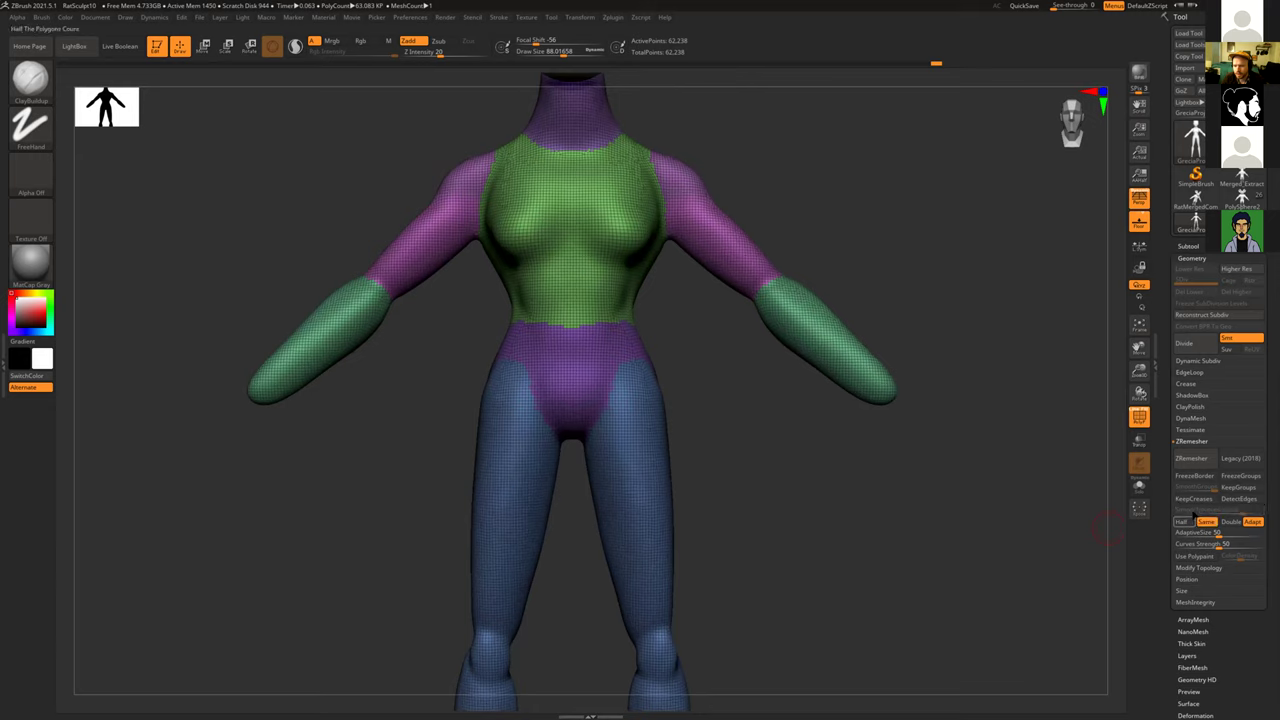
click(1190, 457)
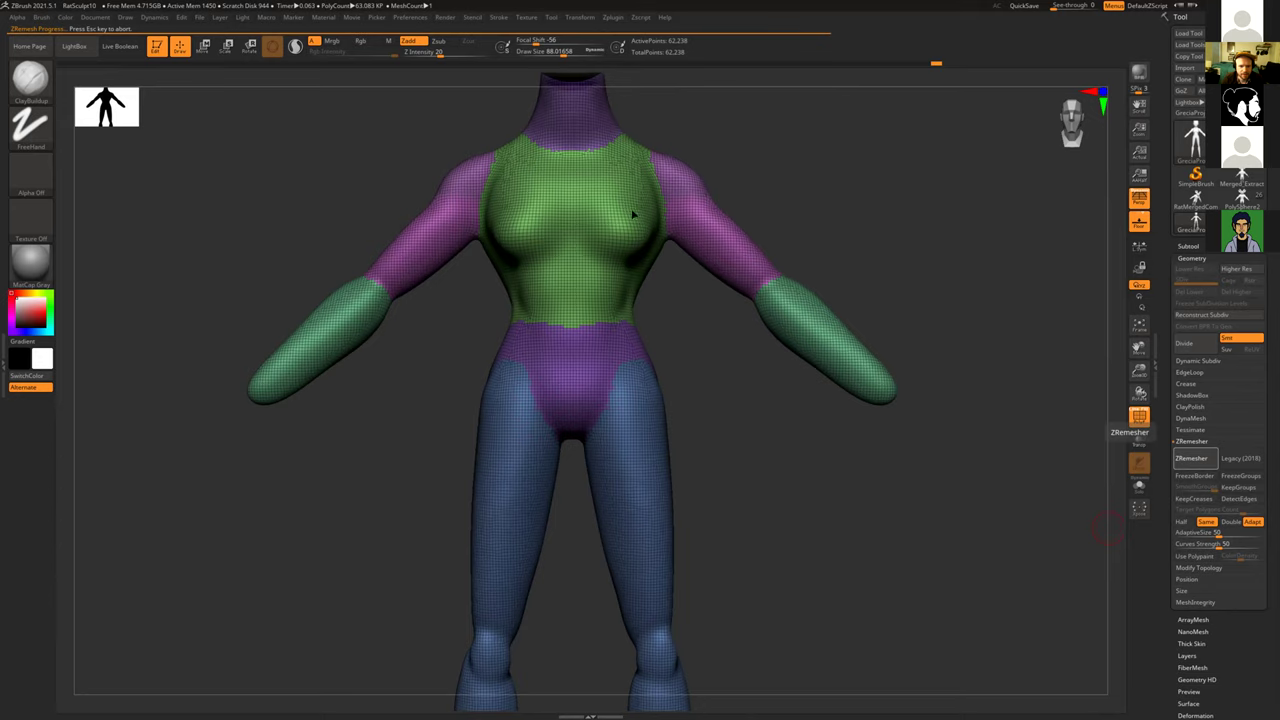
Step: Inspect the remeshed body's topology from the front, side and back, and hide the polyframe
drag(700, 334, 714, 371)
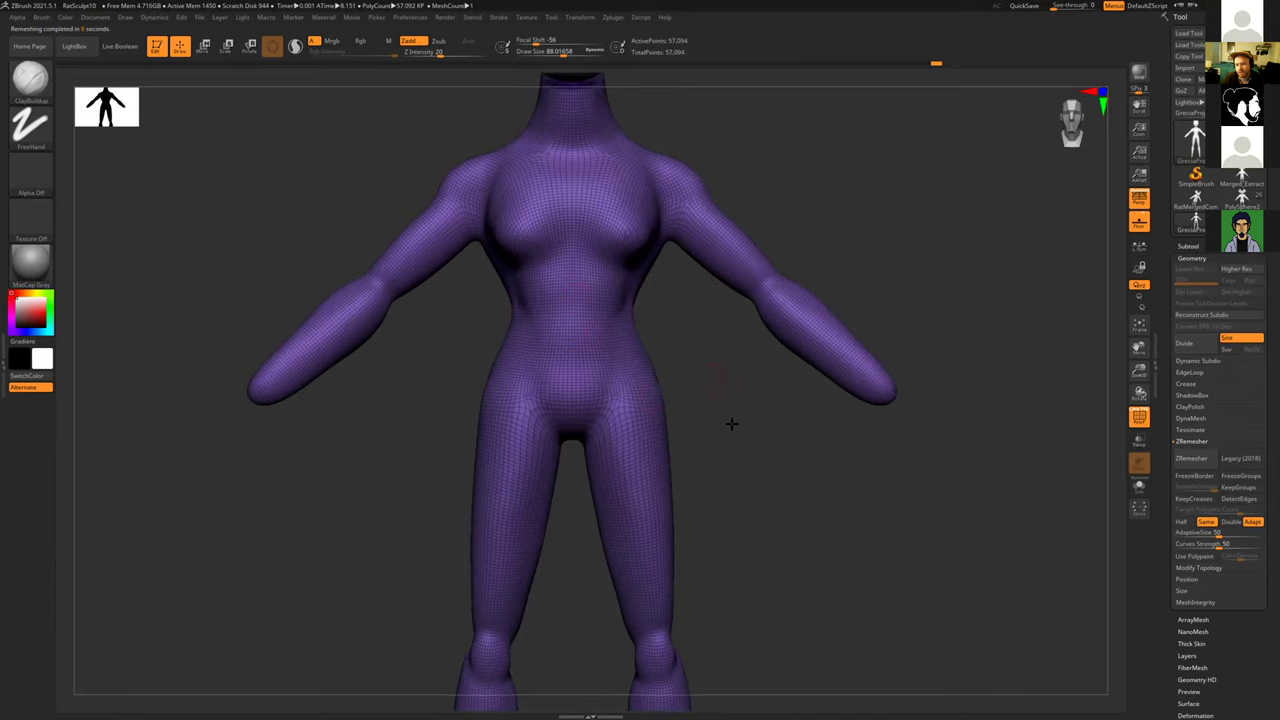
drag(731, 424, 733, 401)
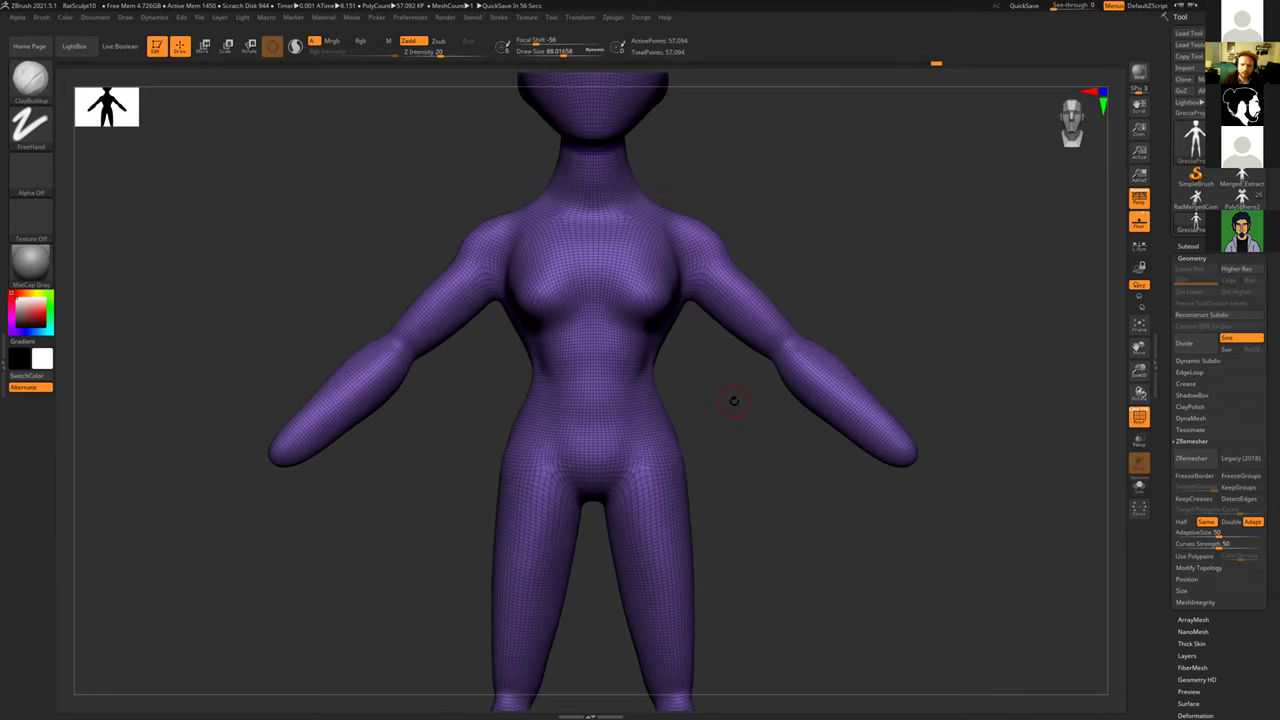
drag(734, 438, 516, 398)
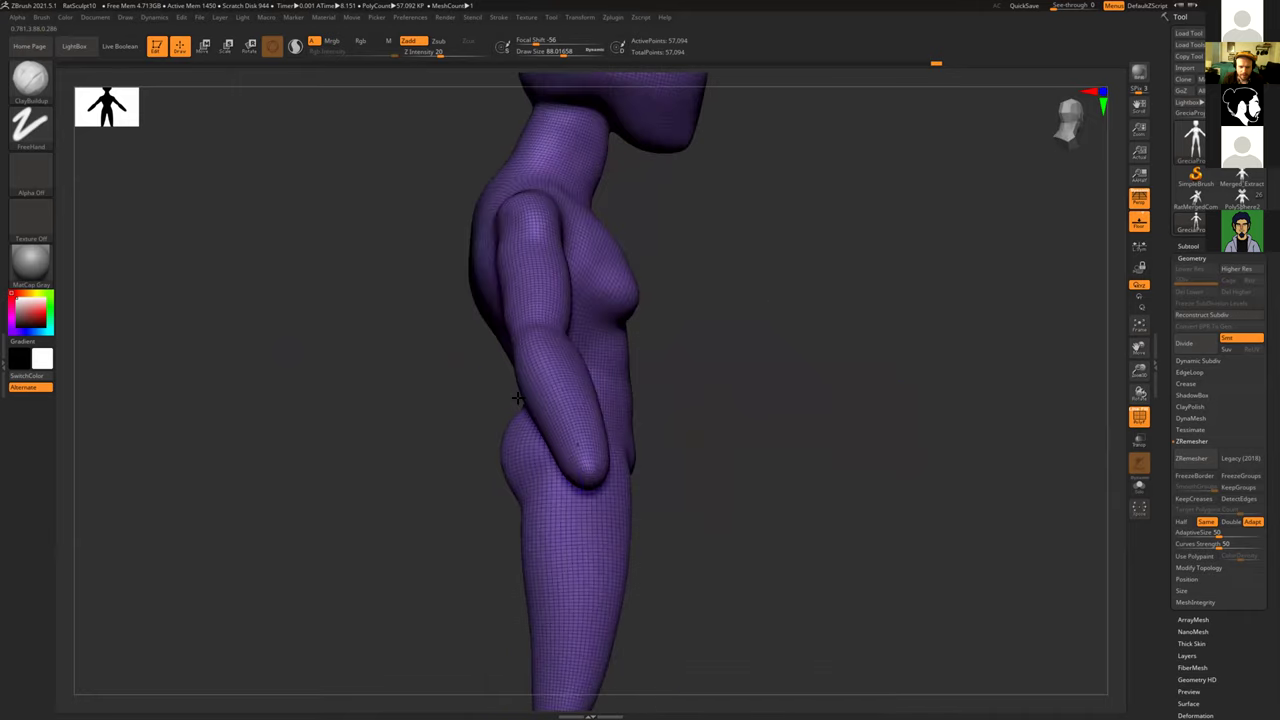
drag(426, 386, 557, 423)
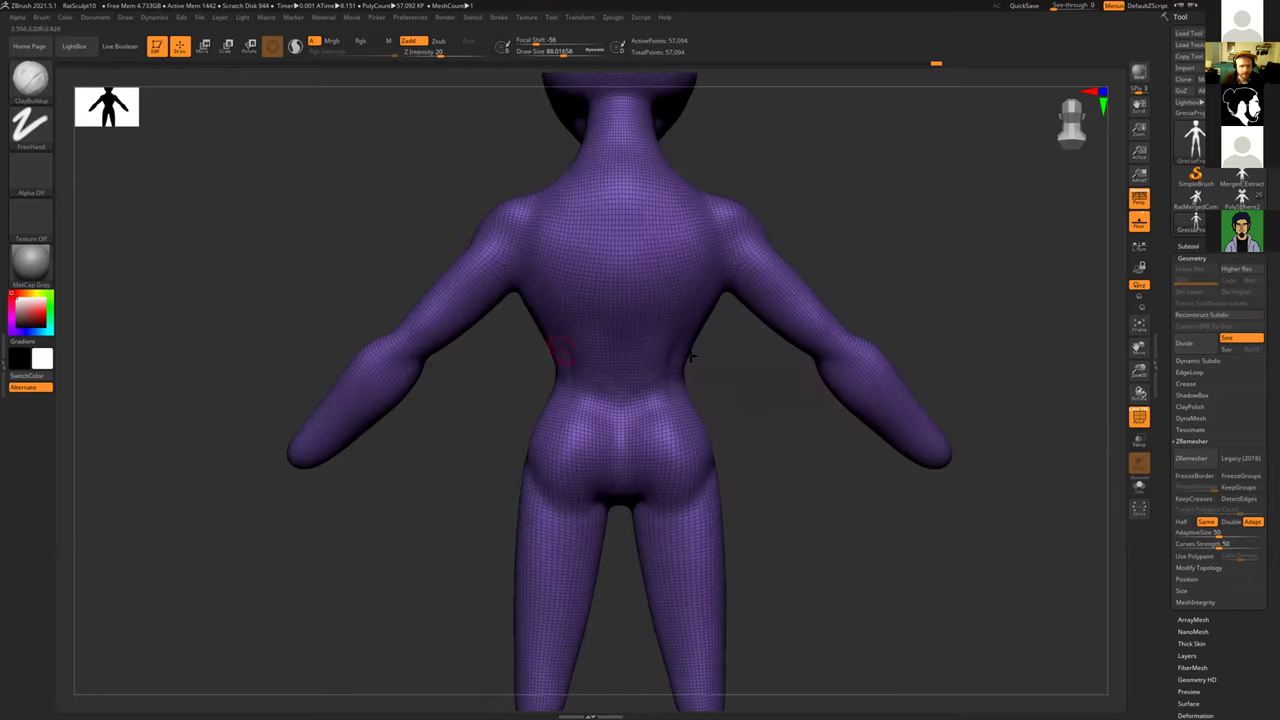
drag(466, 389, 501, 325)
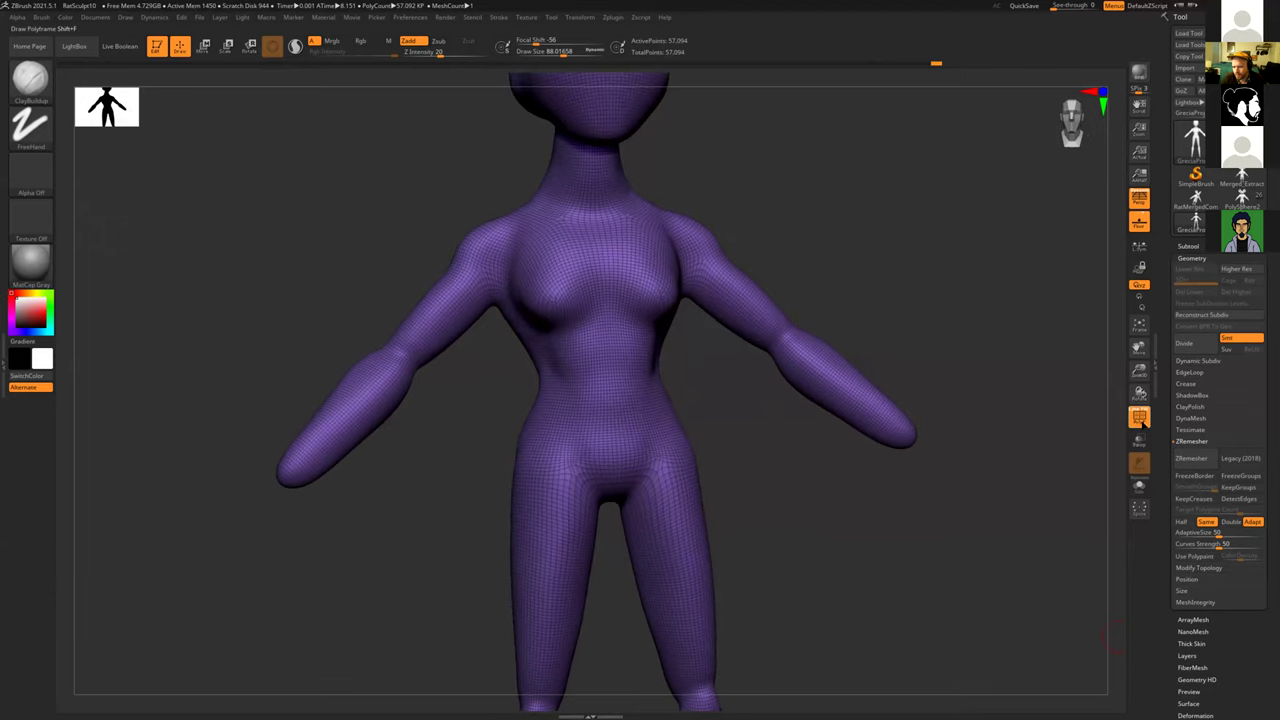
click(1139, 421)
Step: Mask the middle of the upper chest and try building up clay around it at a draw size of about 187
drag(771, 431, 703, 412)
mouse_move(609, 249)
ctrl+mouse_down()
mouse_move(591, 256)
mouse_move(594, 286)
ctrl+mouse_up()
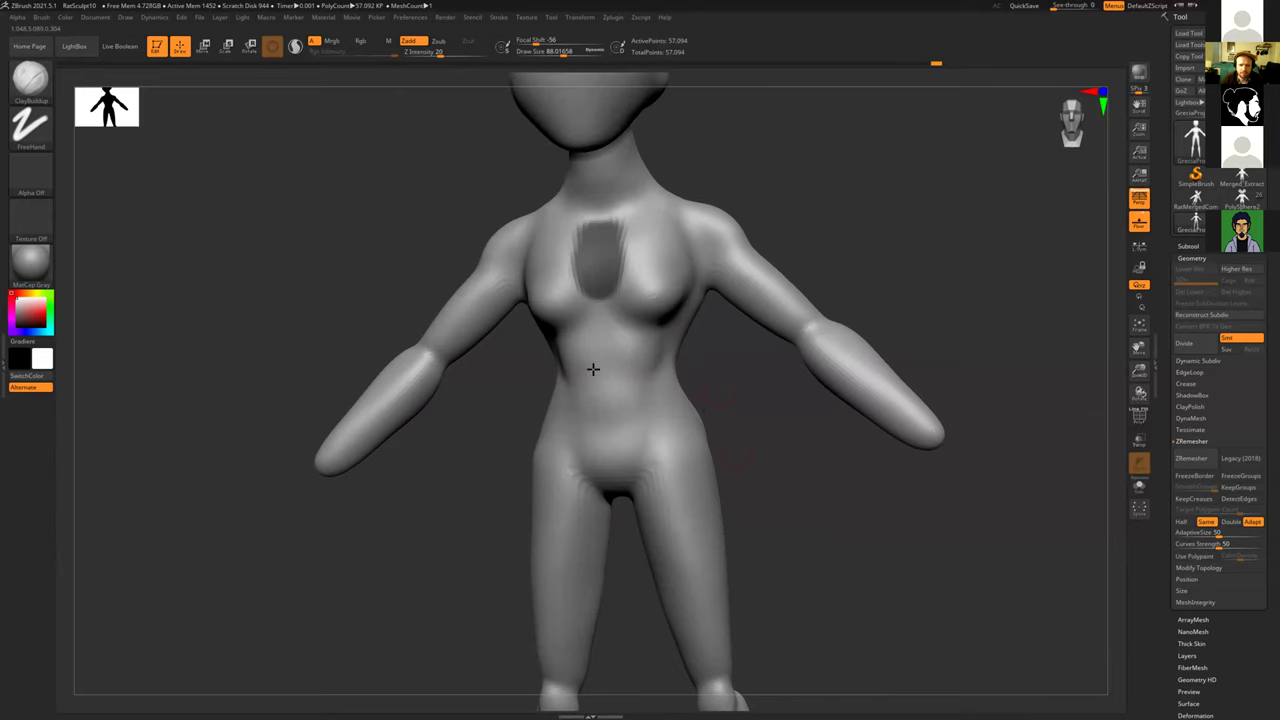
mouse_move(725, 375)
shift+mouse_down()
mouse_move(543, 300)
mouse_move(584, 319)
shift+mouse_up()
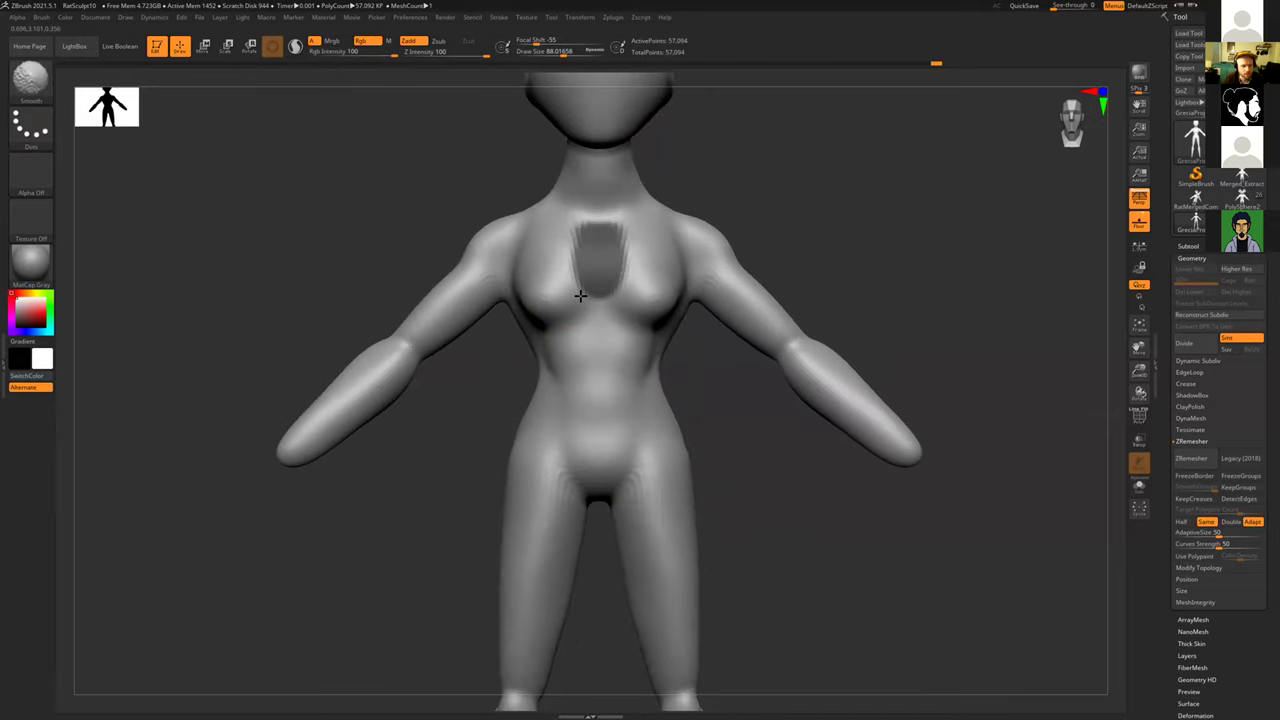
key(s)
drag(597, 266, 630, 268)
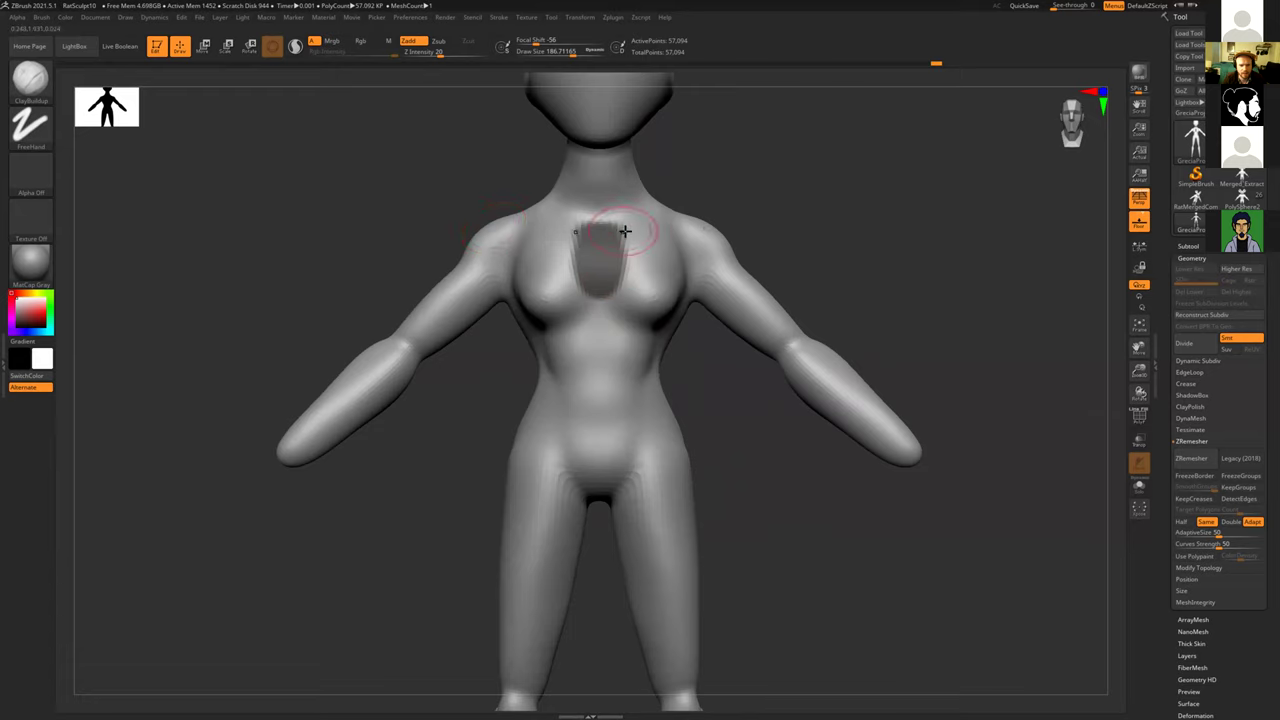
mouse_move(609, 213)
mouse_down()
mouse_move(562, 280)
mouse_move(598, 303)
mouse_move(563, 266)
mouse_move(597, 303)
mouse_move(567, 280)
mouse_up()
drag(574, 224, 591, 218)
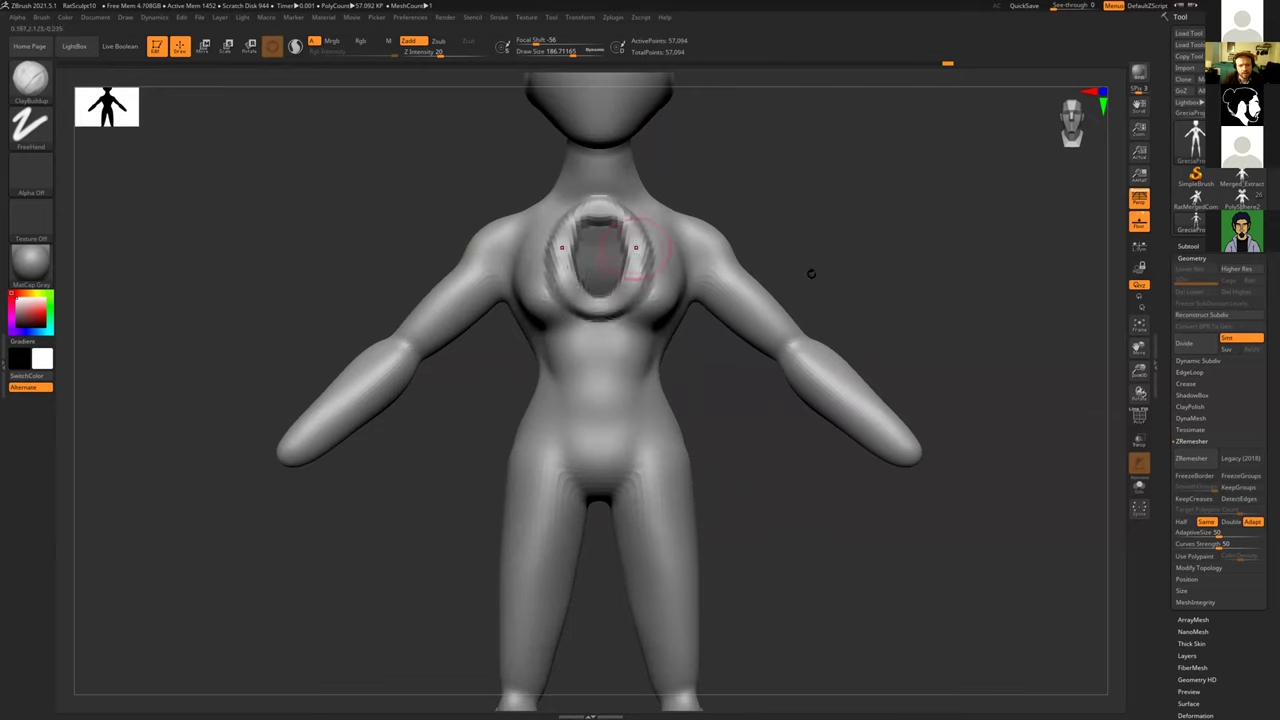
Step: Clear the chest mask to check the raised ring, undo the clay strokes, and remove the restored mask
ctrl+drag(810, 212, 851, 305)
drag(828, 241, 595, 235)
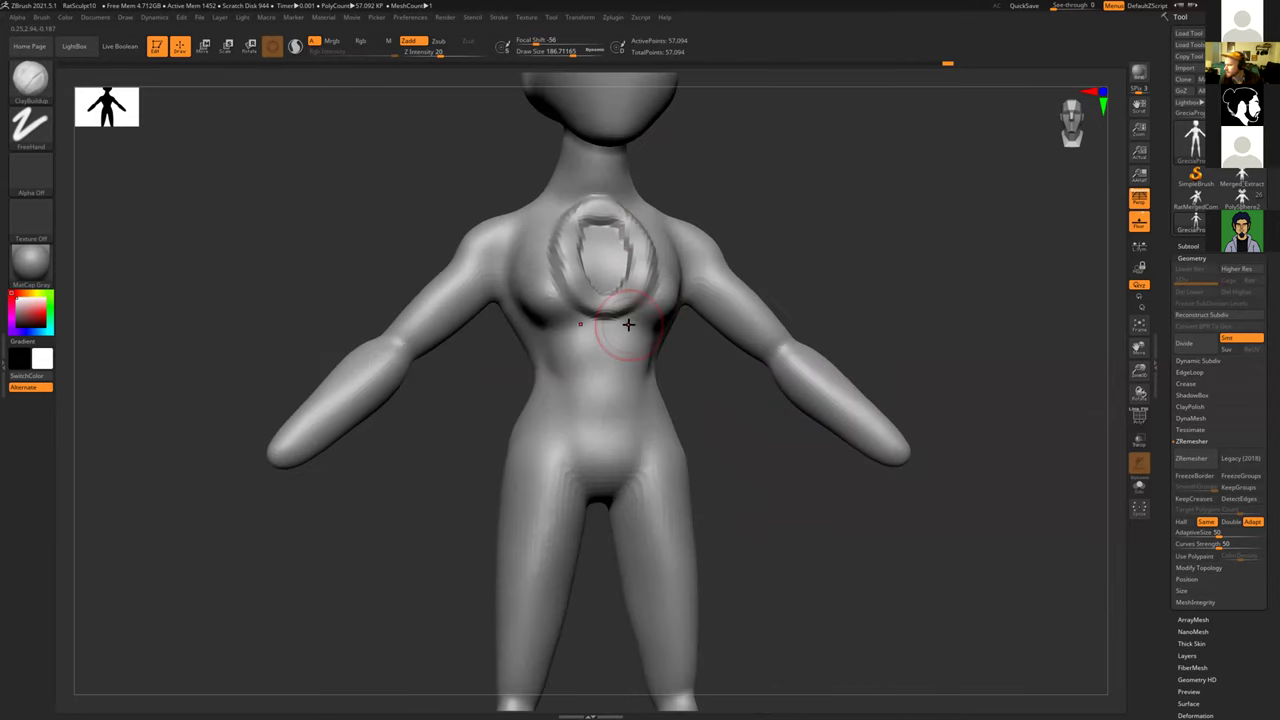
key(ctrl+z)
key(ctrl+z)
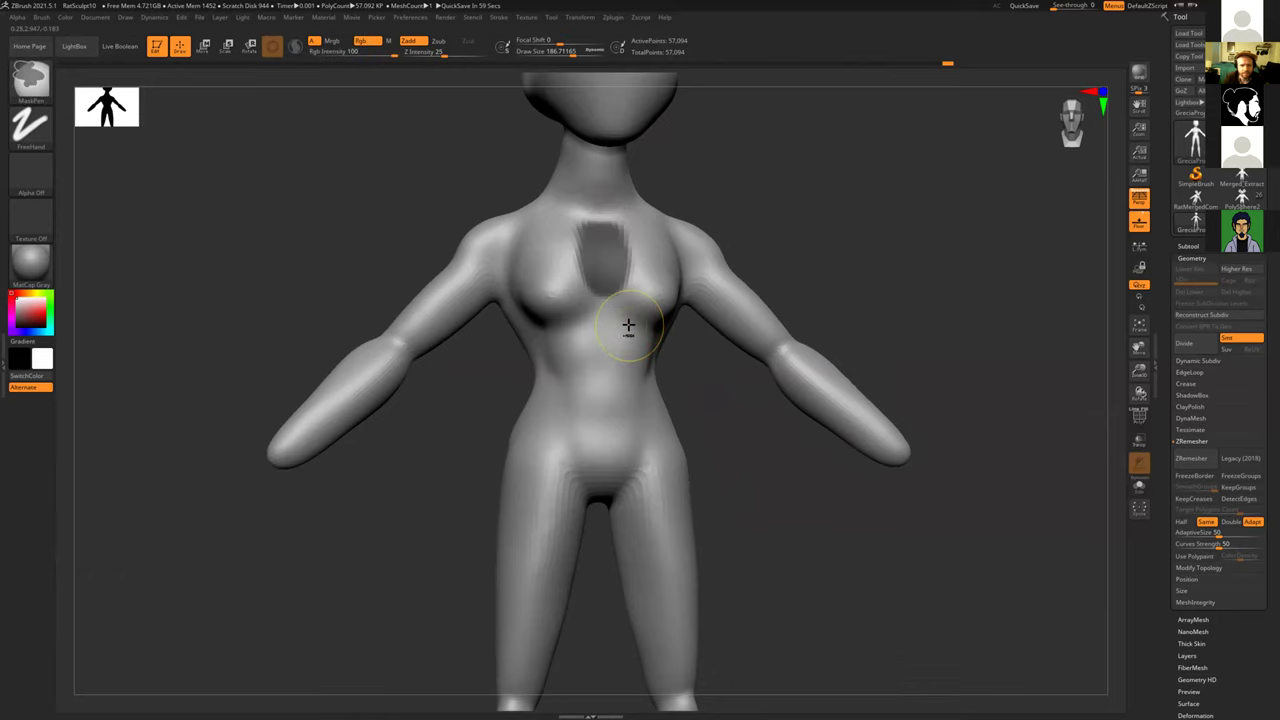
ctrl+click(846, 300)
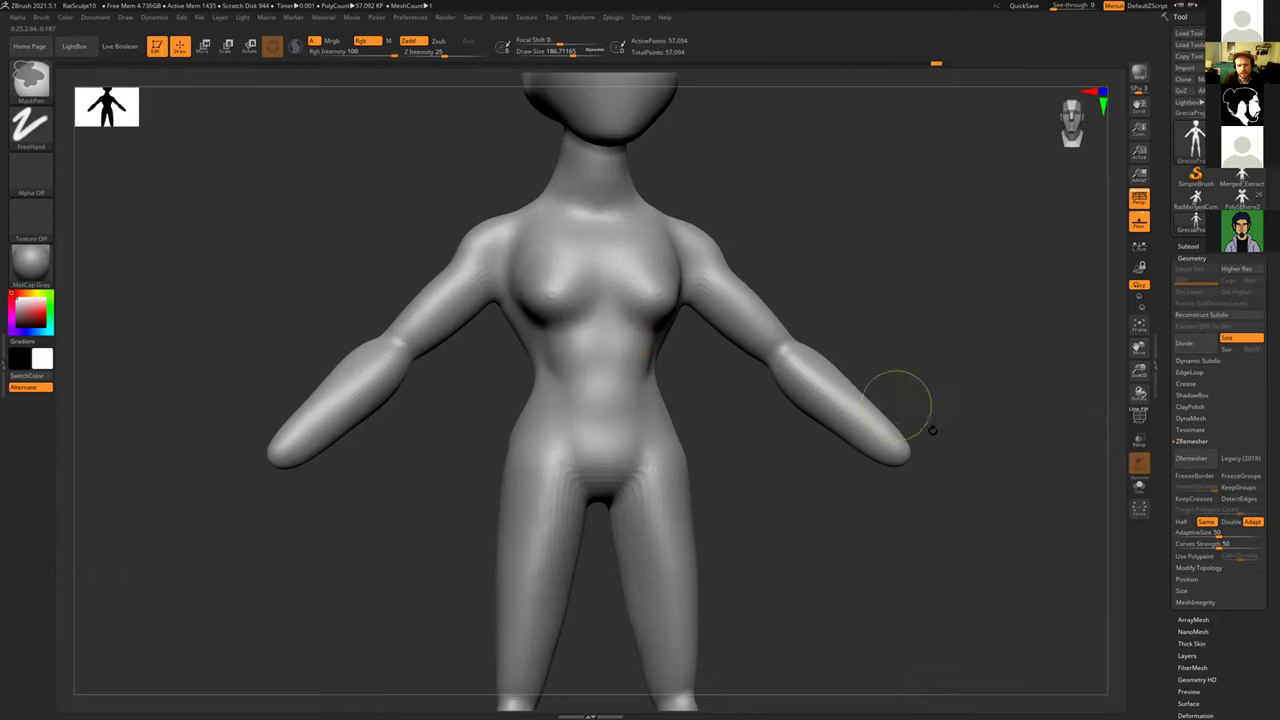
Step: Paint a mask band across the front of the waist, just above the hips
alt+drag(758, 494, 783, 429)
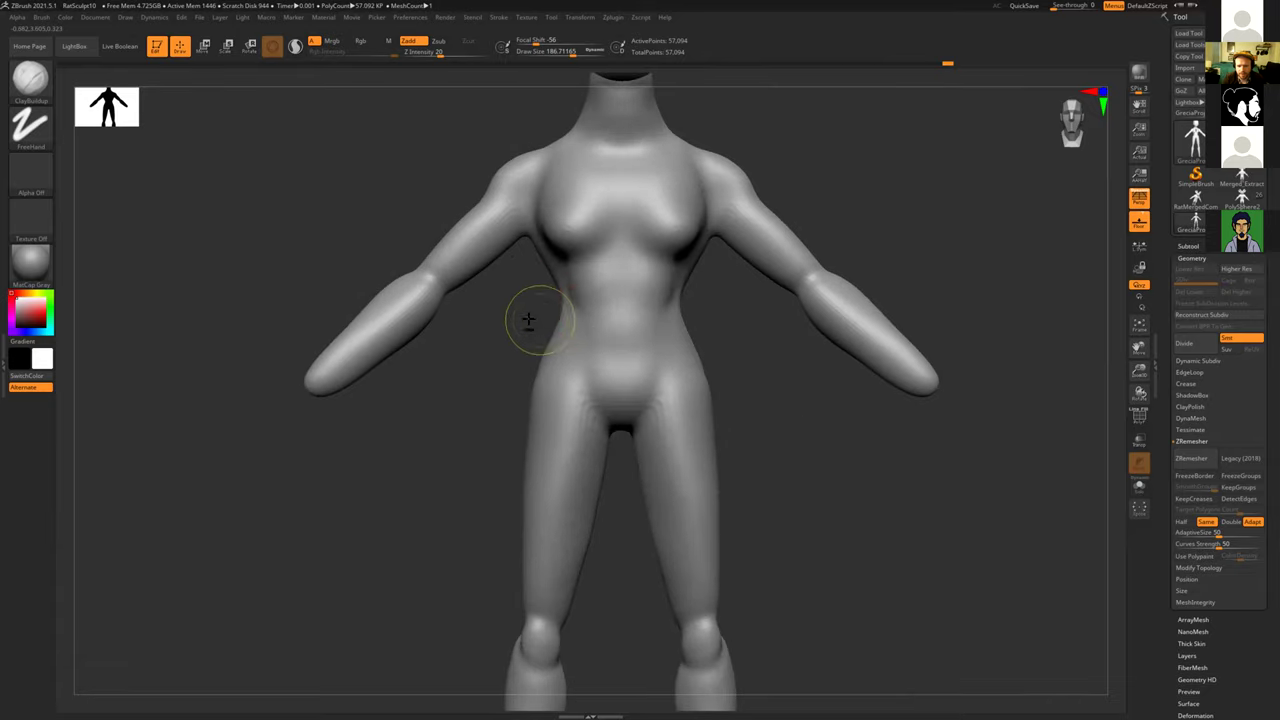
ctrl+drag(646, 322, 556, 330)
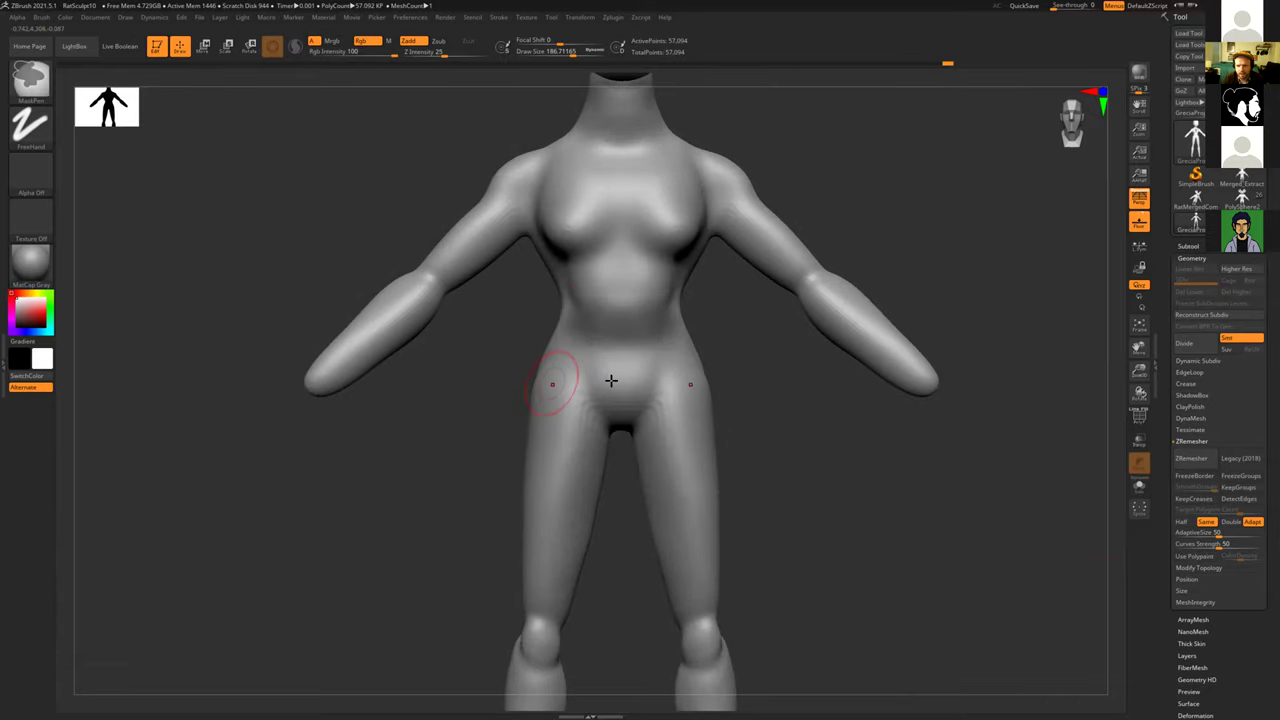
key(ctrl)
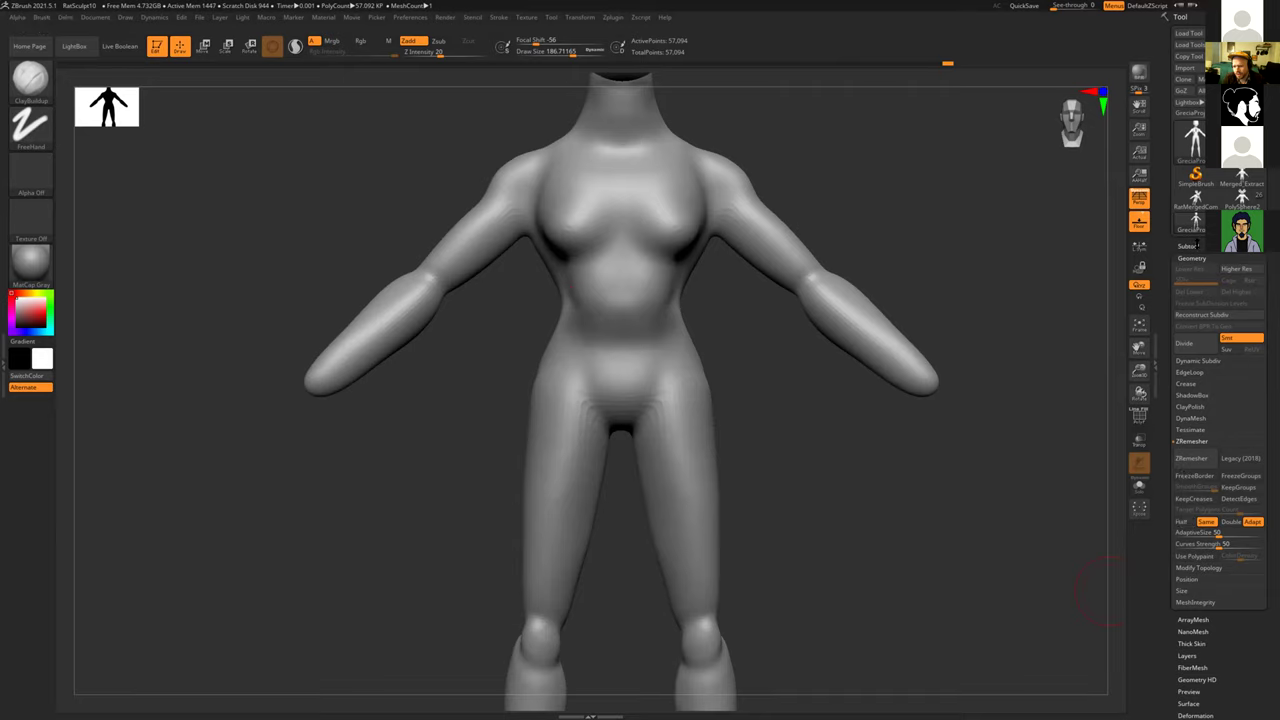
Step: Extract the masked waist band with smoothness 5 and thickness 0.02, and accept it as a new subtool
click(1187, 245)
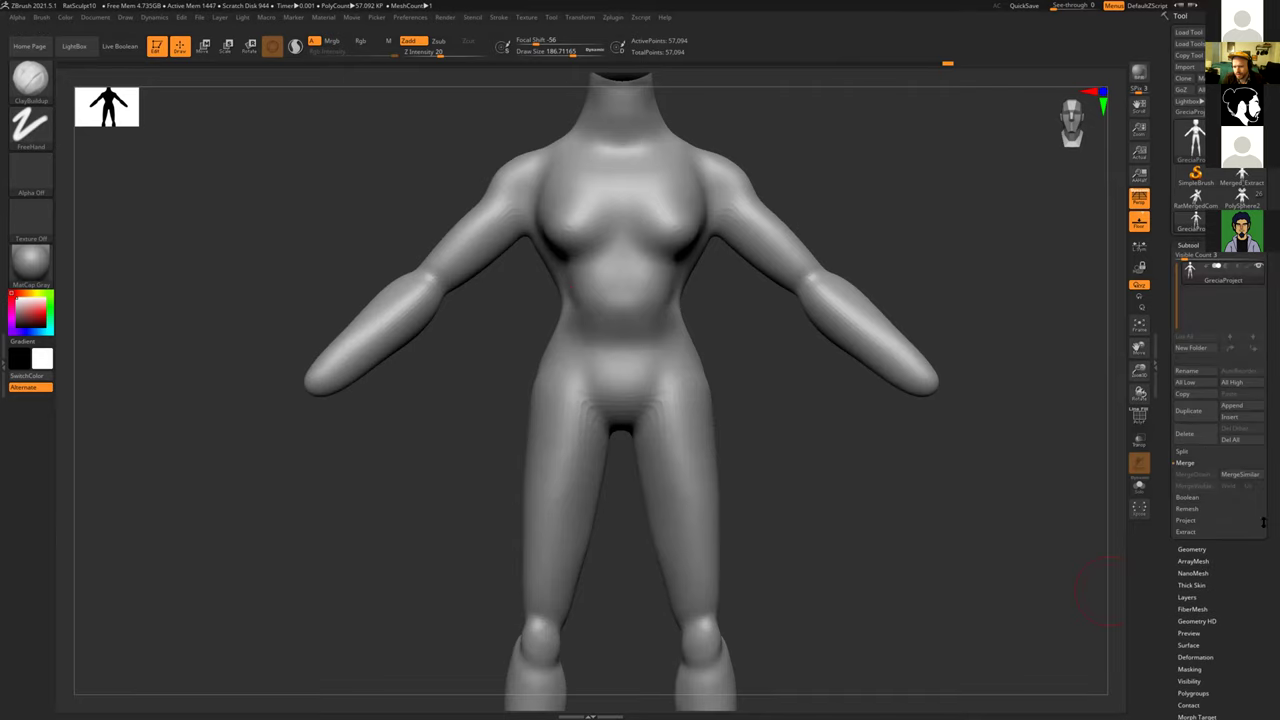
click(1185, 530)
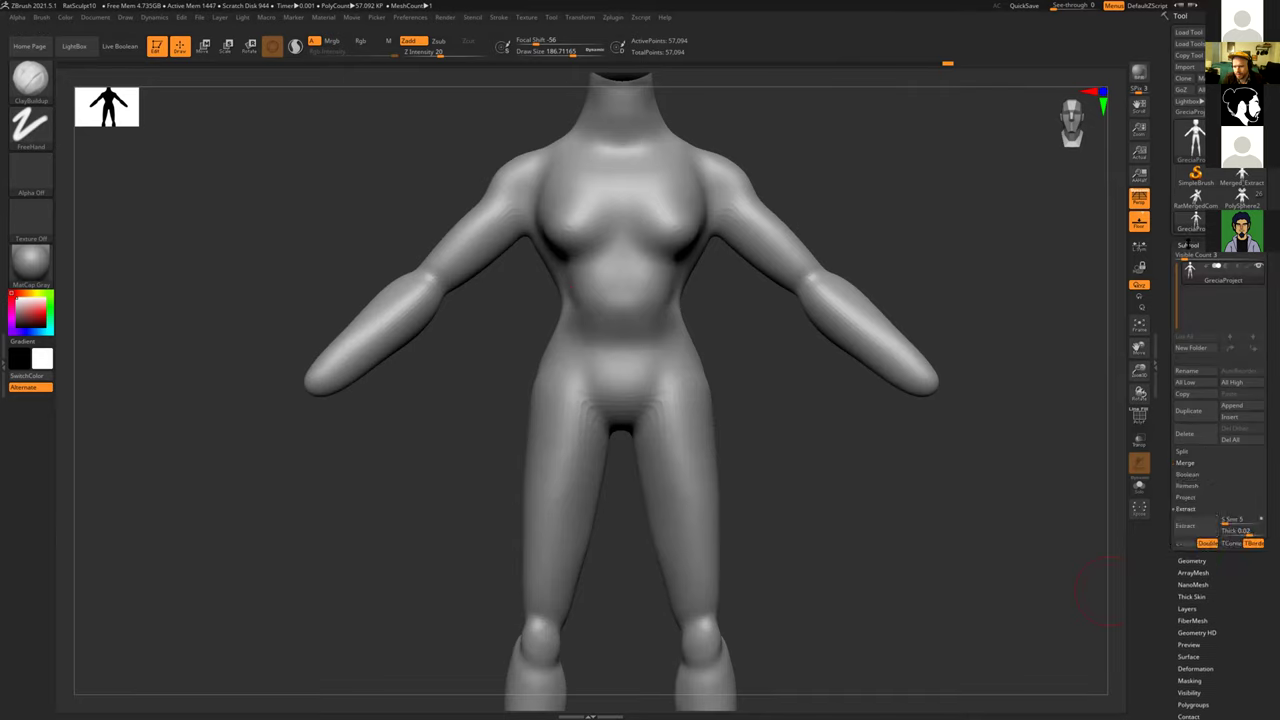
click(1199, 526)
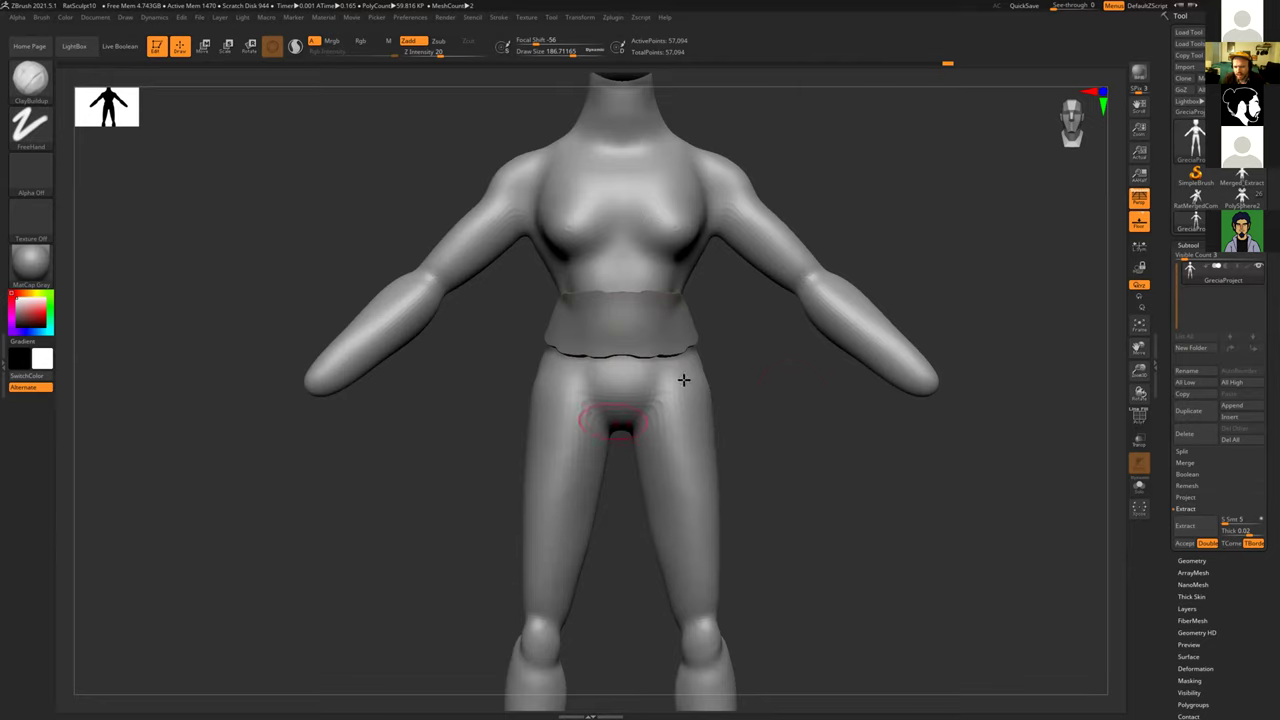
drag(808, 393, 991, 560)
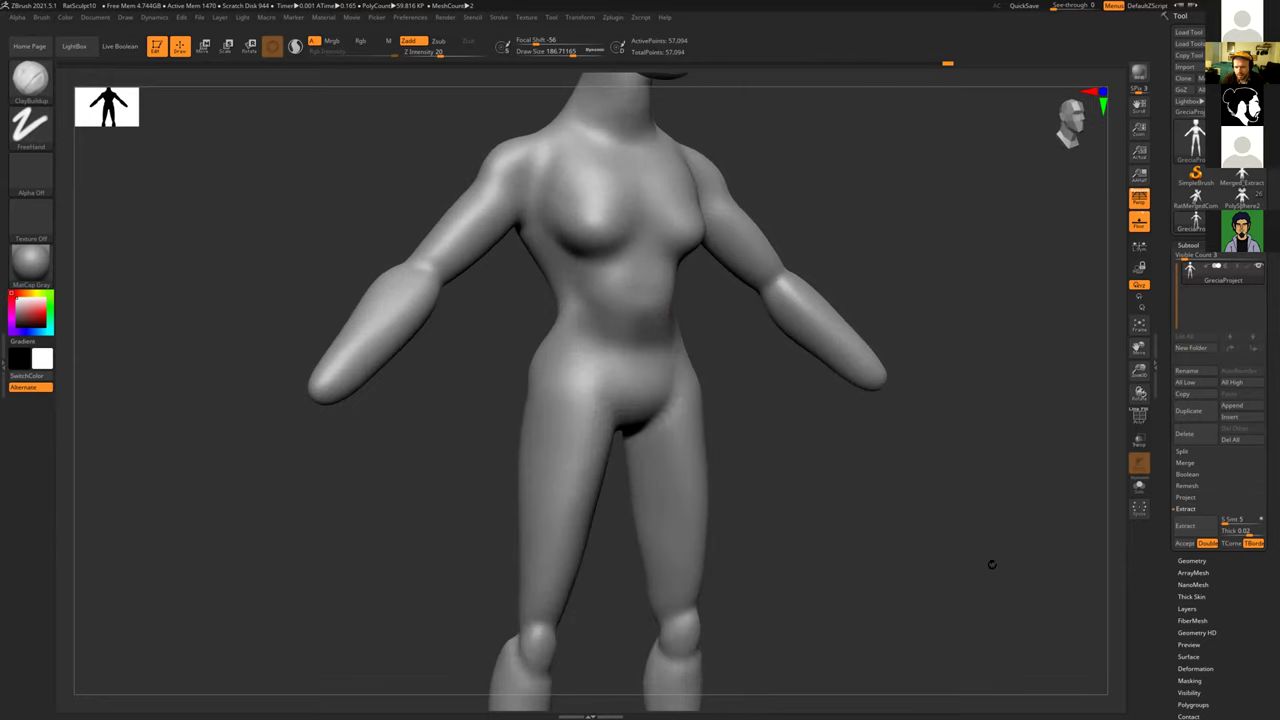
click(1170, 543)
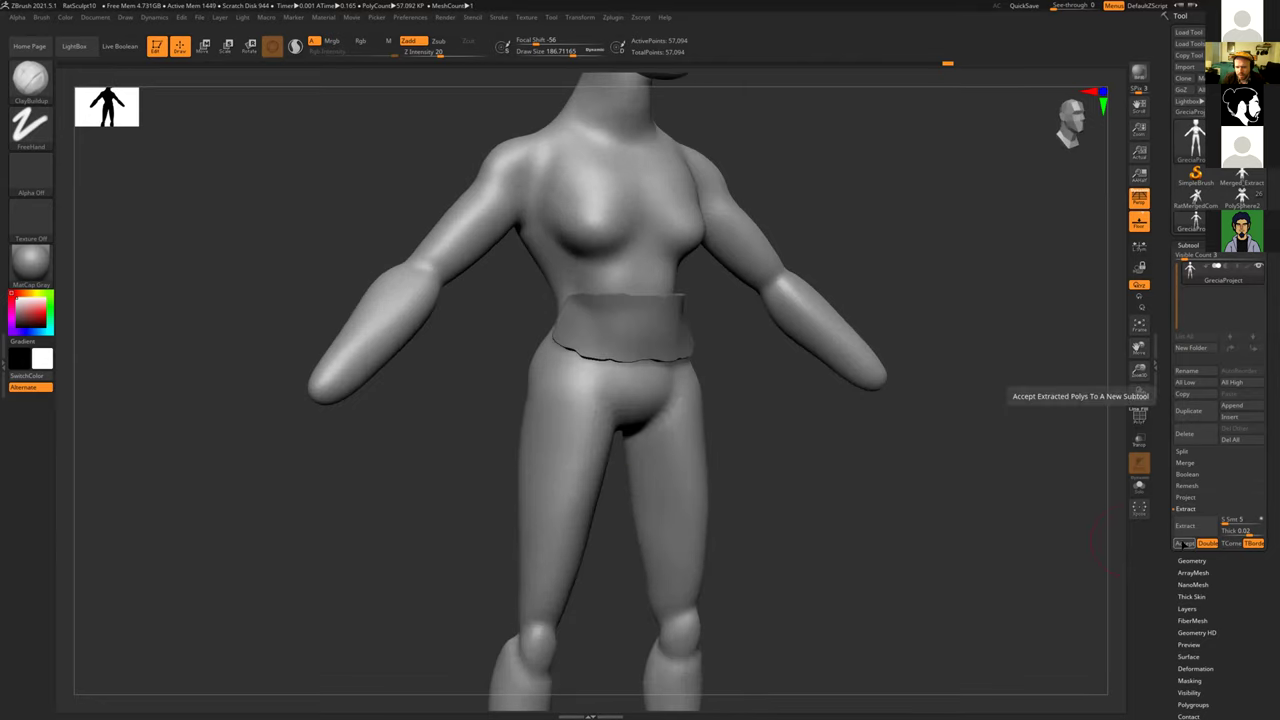
Step: Mask a narrow, straight band all the way around the waist, just above the hips
mouse_move(817, 455)
mouse_down()
mouse_move(723, 426)
mouse_move(758, 376)
mouse_move(788, 463)
mouse_up()
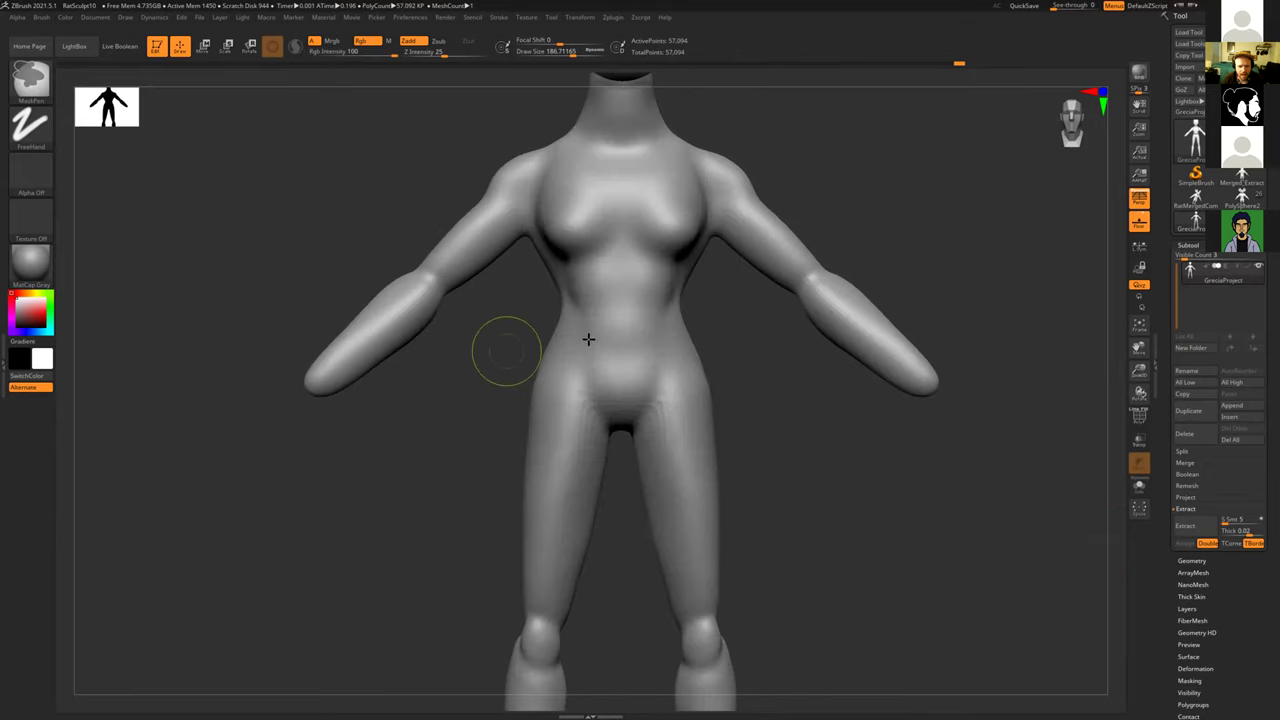
mouse_move(503, 320)
mouse_down()
mouse_move(465, 324)
mouse_move(580, 403)
mouse_up()
key(ctrl)
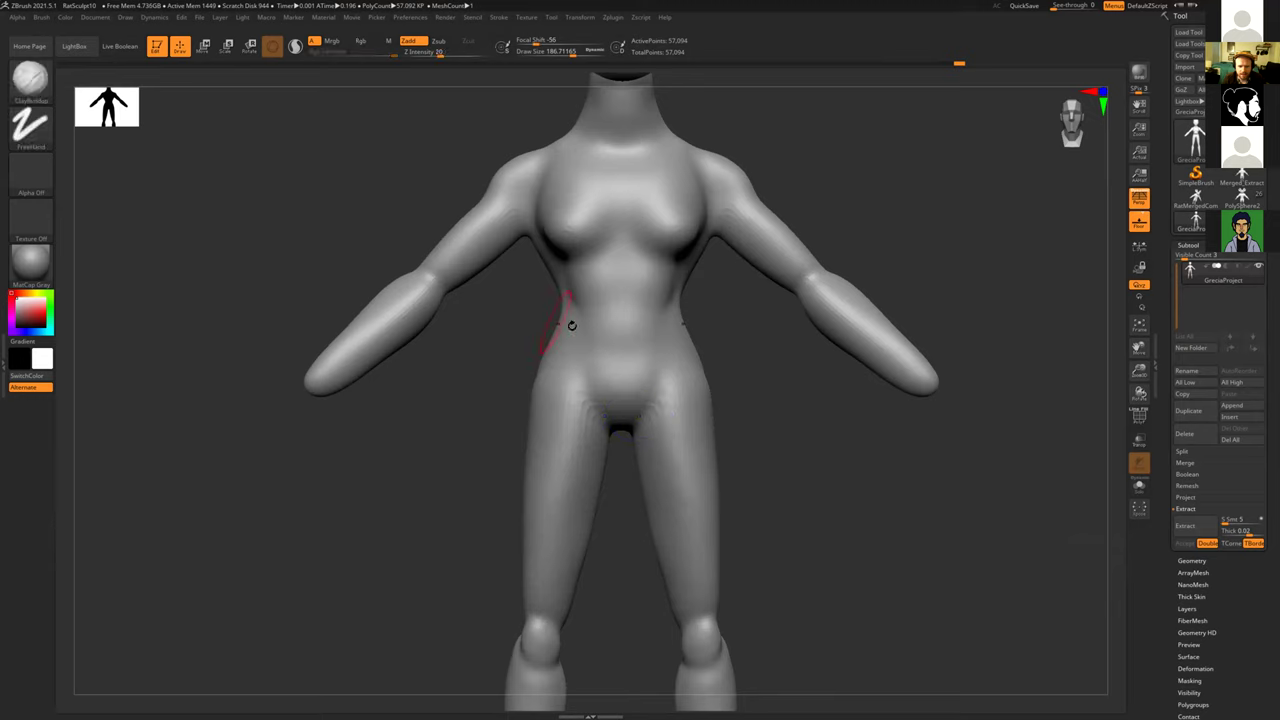
mouse_move(524, 316)
ctrl+mouse_down()
mouse_move(722, 342)
mouse_move(694, 360)
mouse_move(660, 349)
mouse_move(705, 361)
mouse_move(786, 343)
mouse_move(771, 360)
mouse_move(809, 449)
mouse_move(946, 443)
mouse_move(1094, 569)
ctrl+mouse_up()
key(shift)
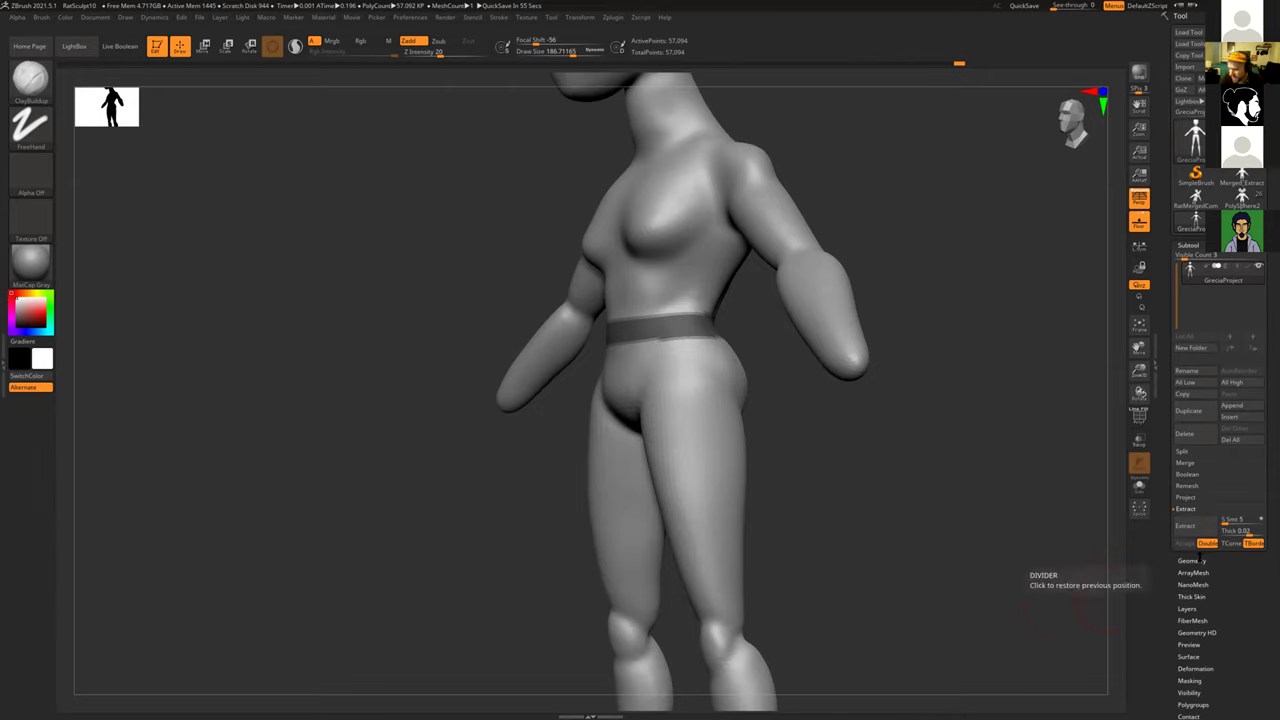
Step: Turn off double-sided extraction and preview the waist band extraction at thickness 0.02
click(1207, 543)
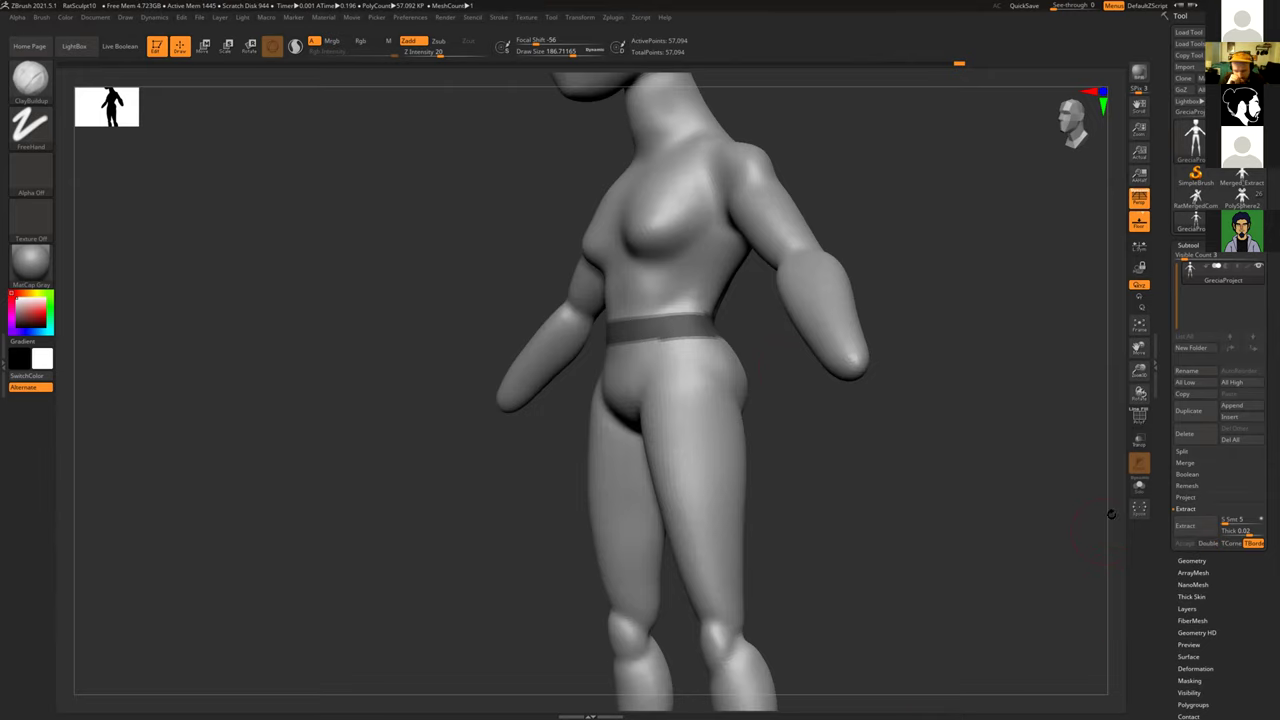
drag(970, 511, 1066, 580)
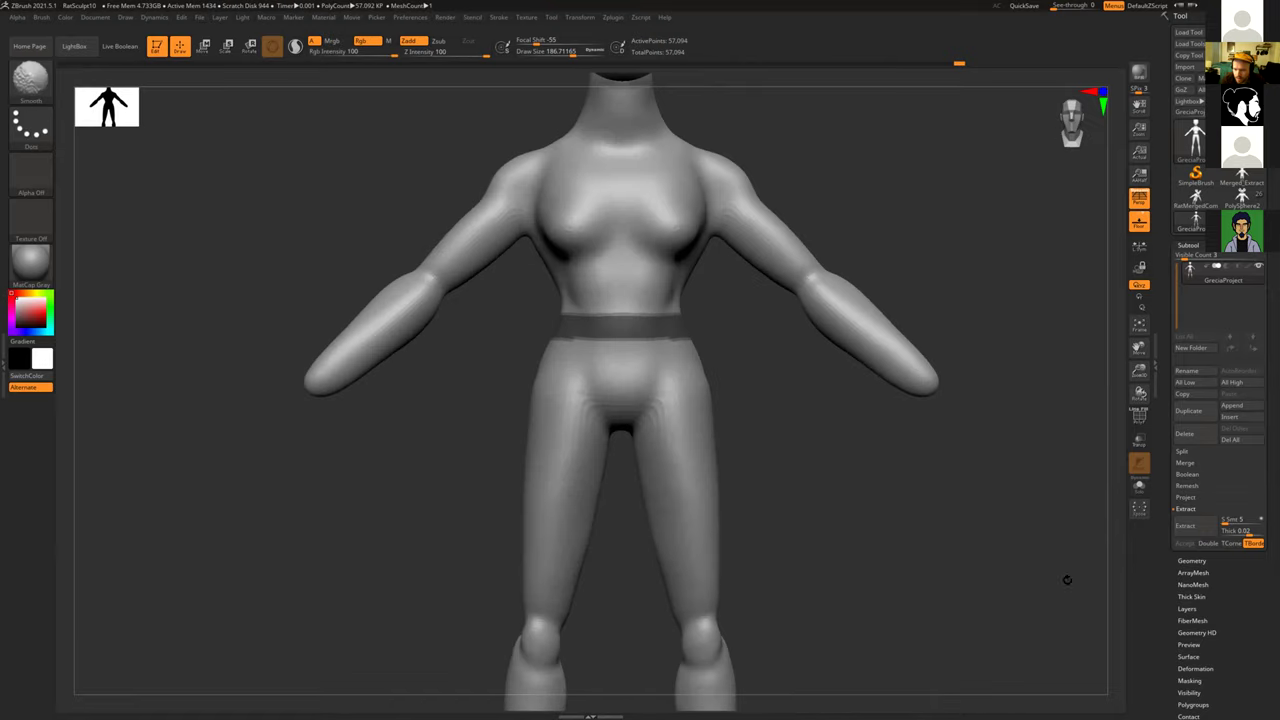
click(1185, 526)
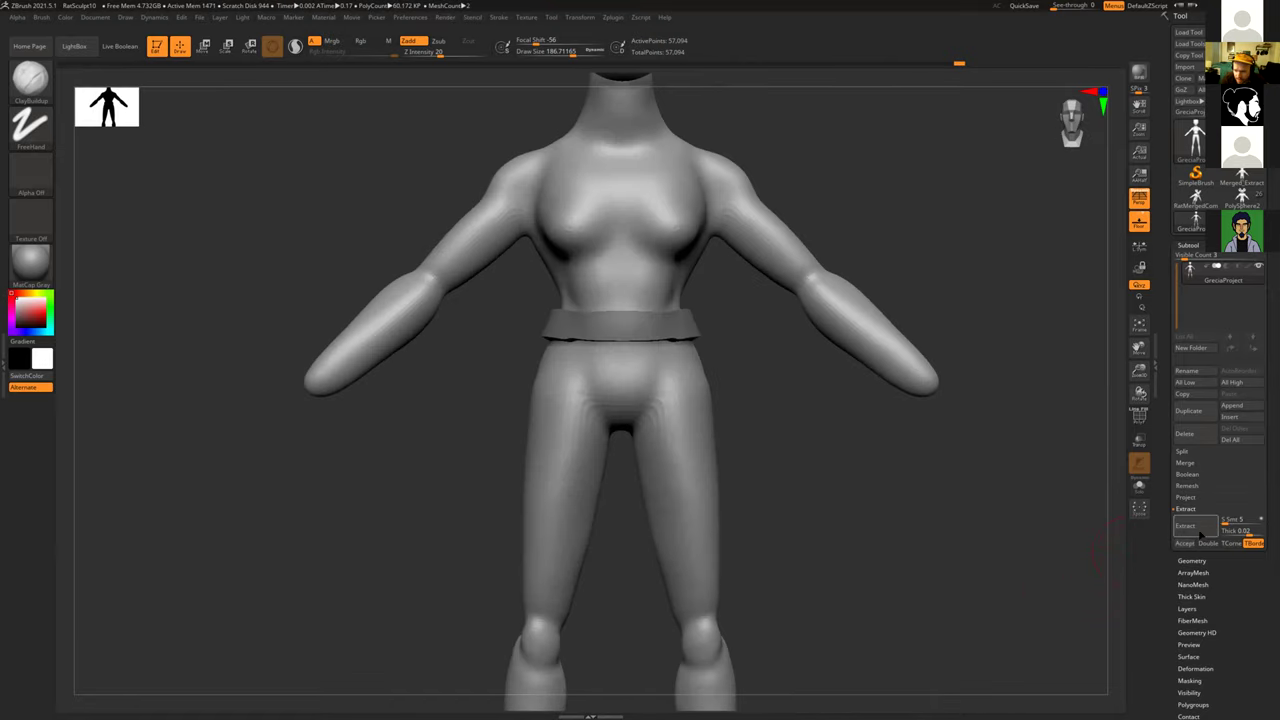
key(ctrl)
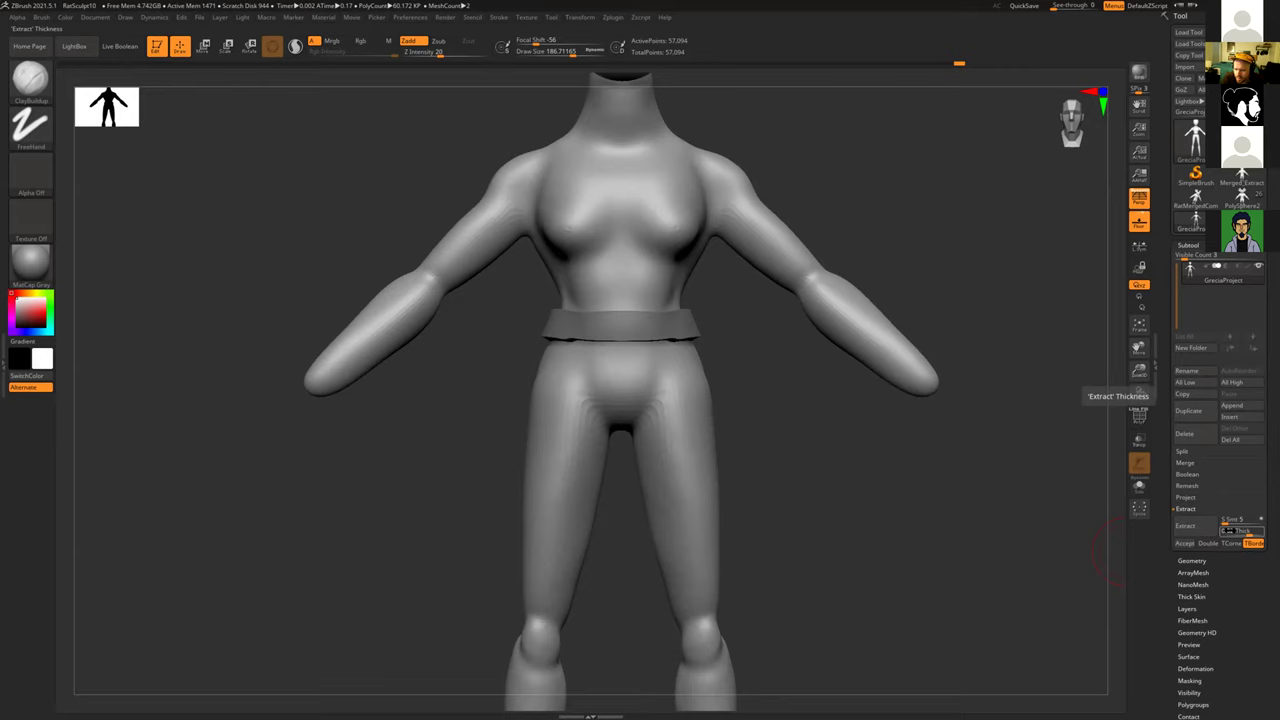
Step: Set the extraction thickness to 0.017, extract the waist band again, and accept it as a new subtool
drag(1230, 531, 1212, 533)
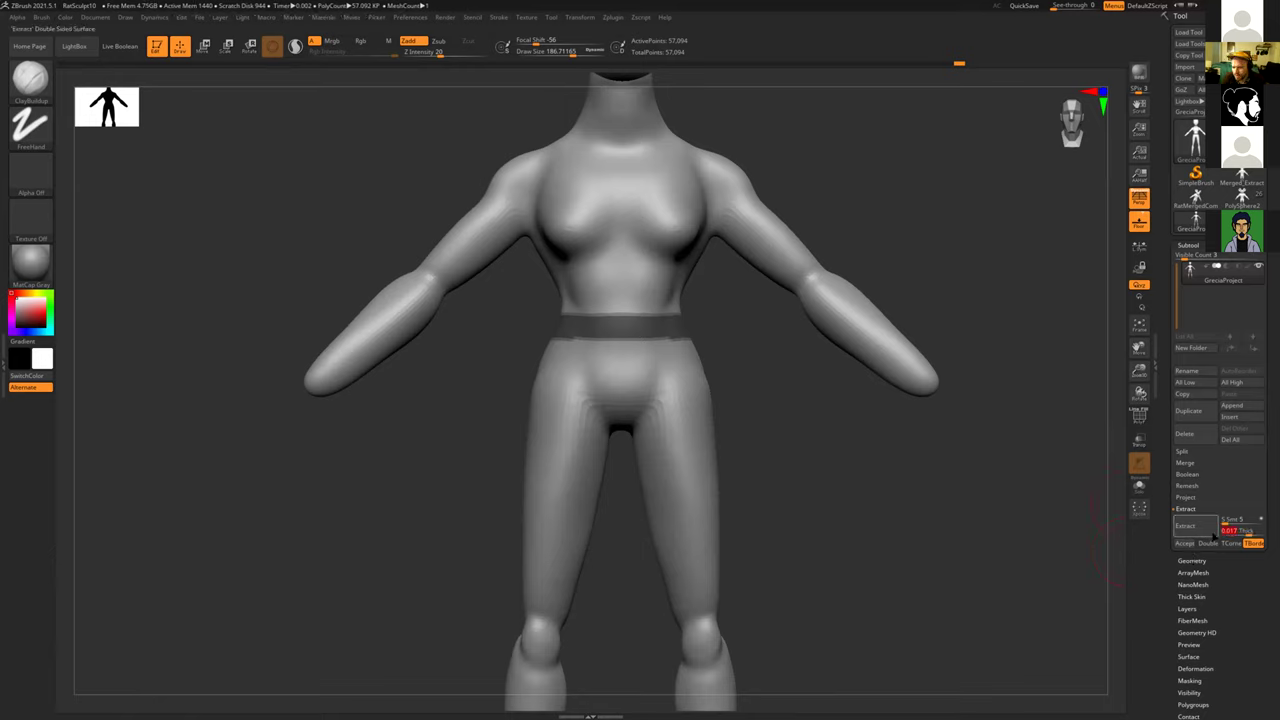
click(1184, 526)
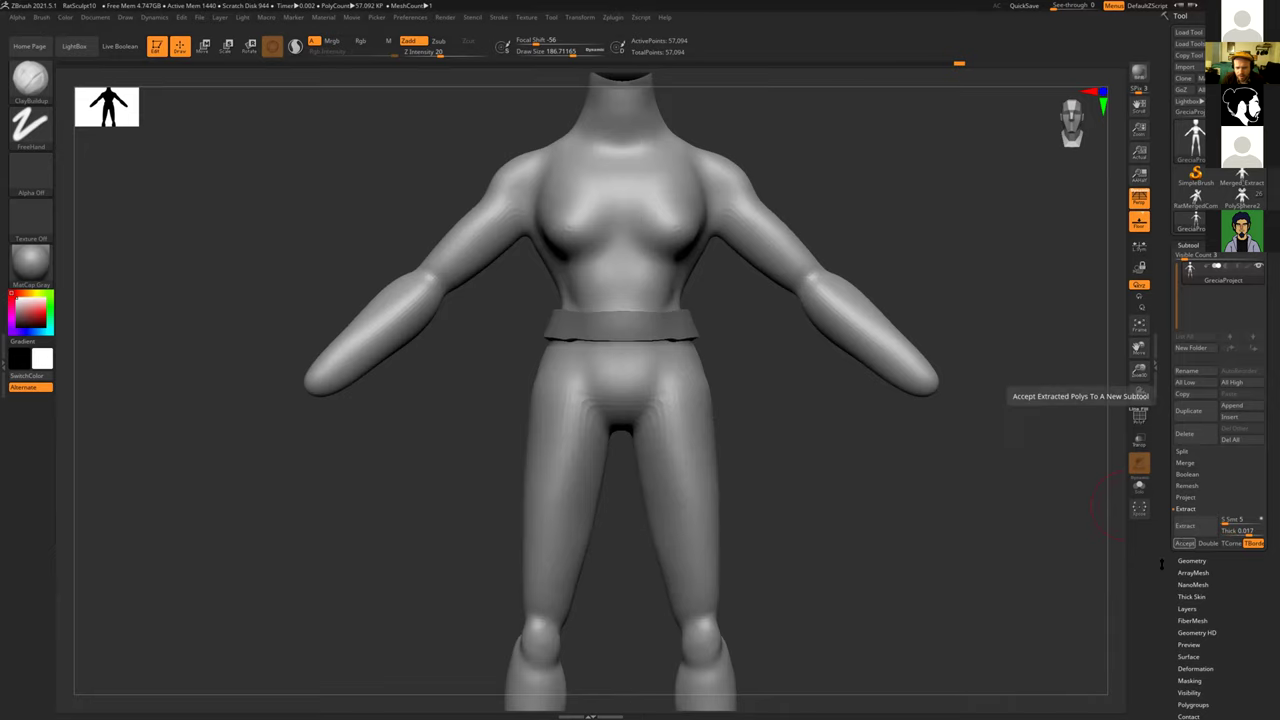
click(1184, 529)
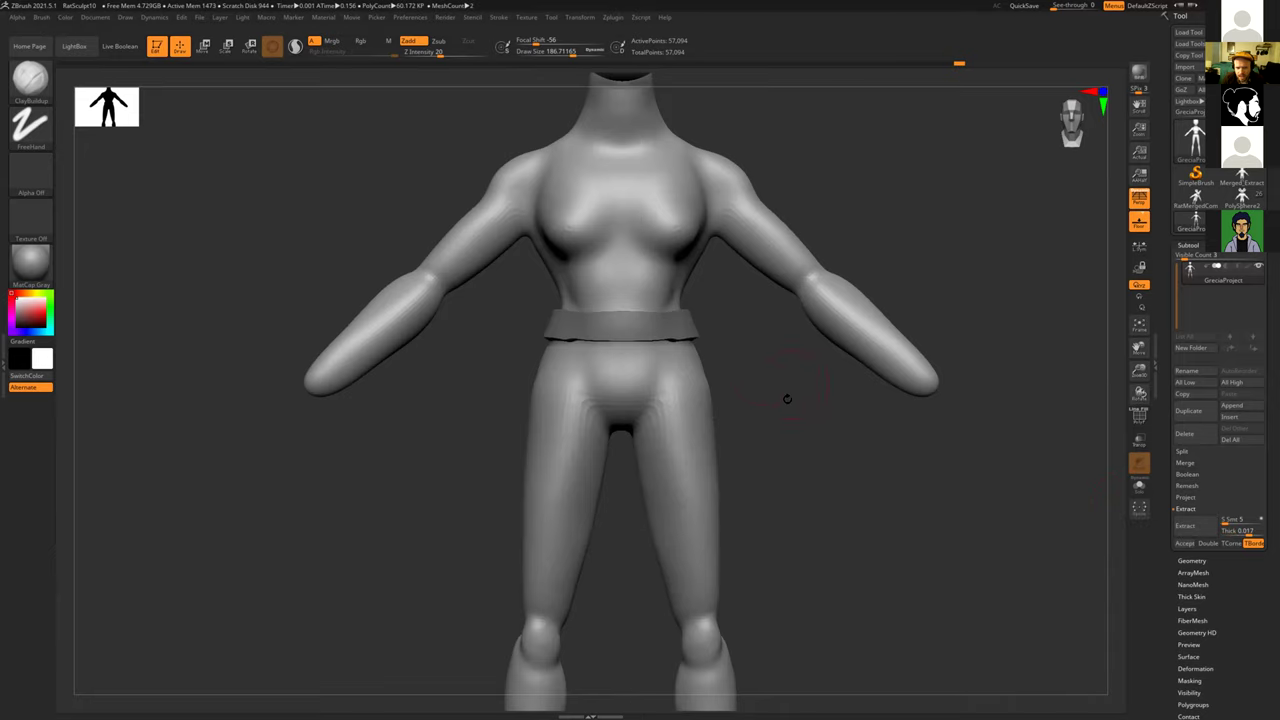
drag(787, 398, 971, 520)
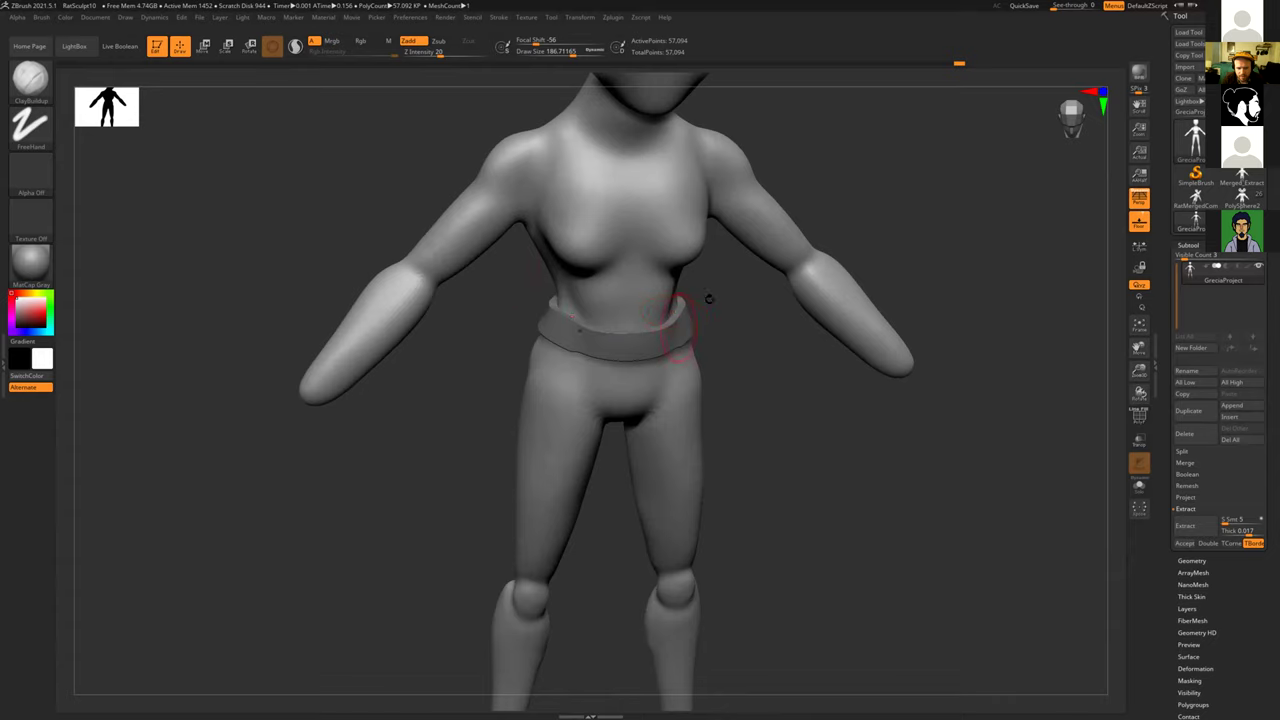
click(1183, 543)
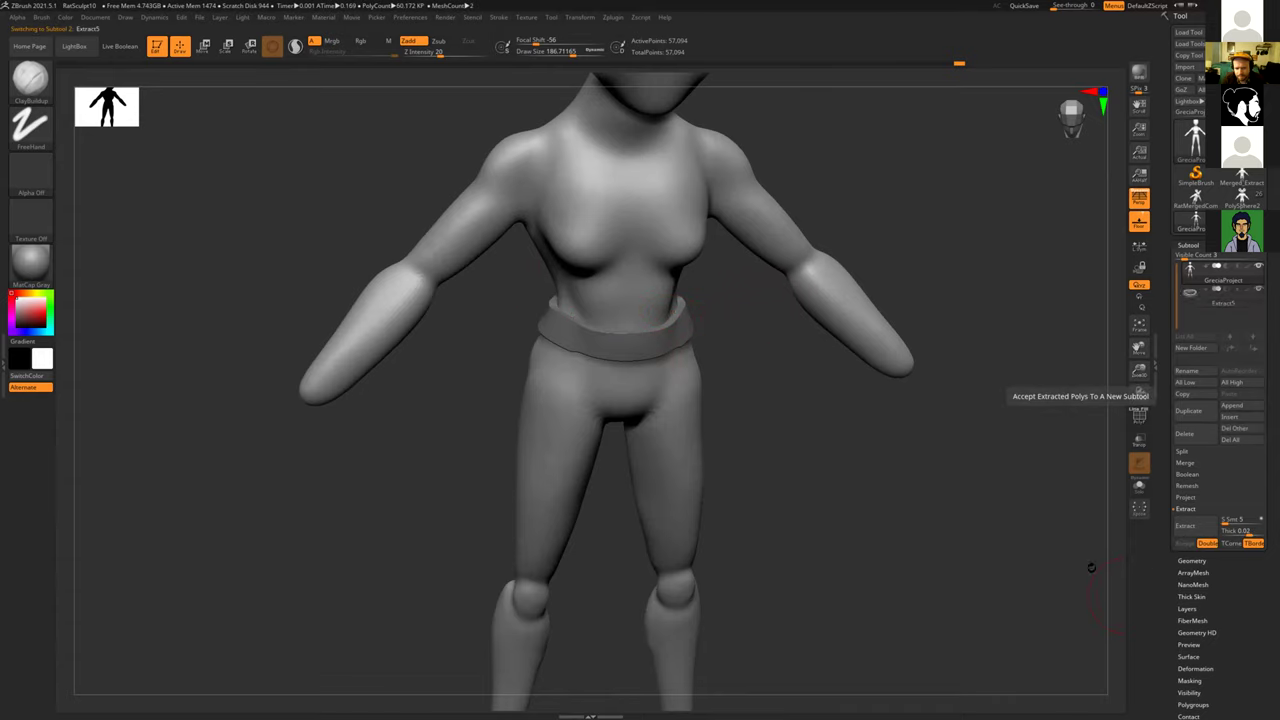
Step: Build up clay across the back of the extracted belt at a draw size of about 63, and undo the last smoothing stroke
drag(846, 460, 860, 540)
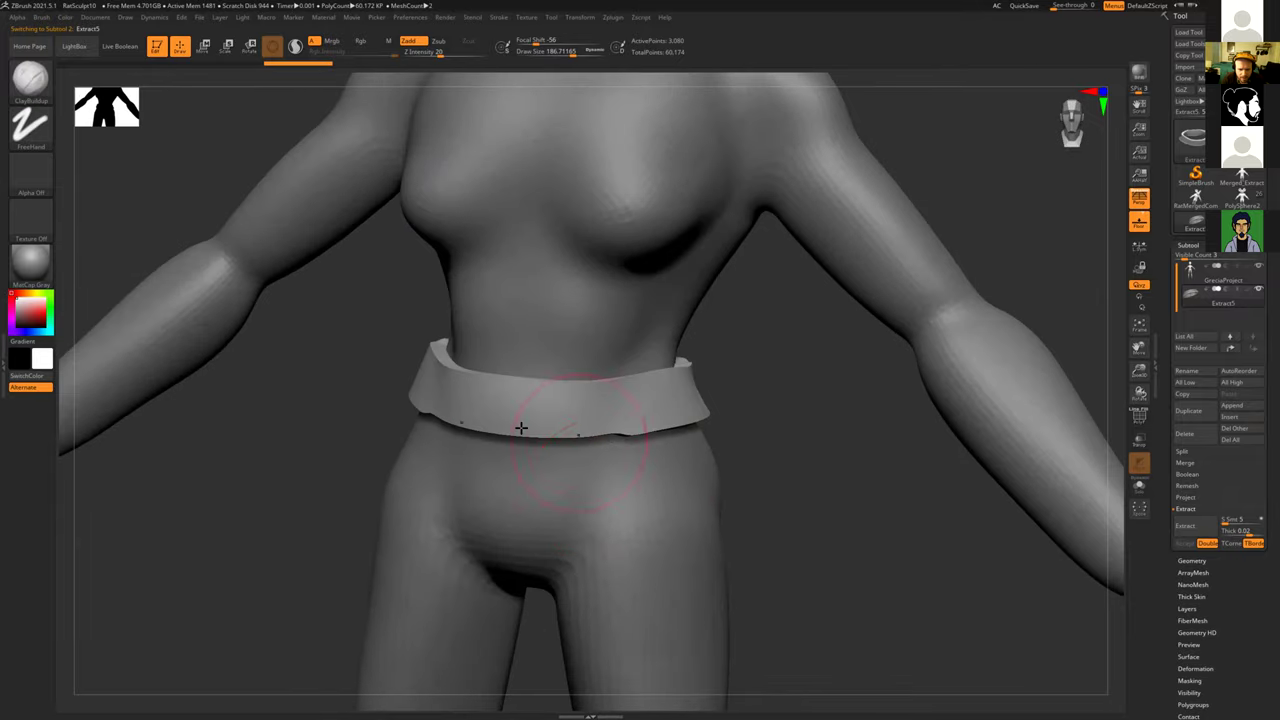
shift+drag(886, 380, 879, 448)
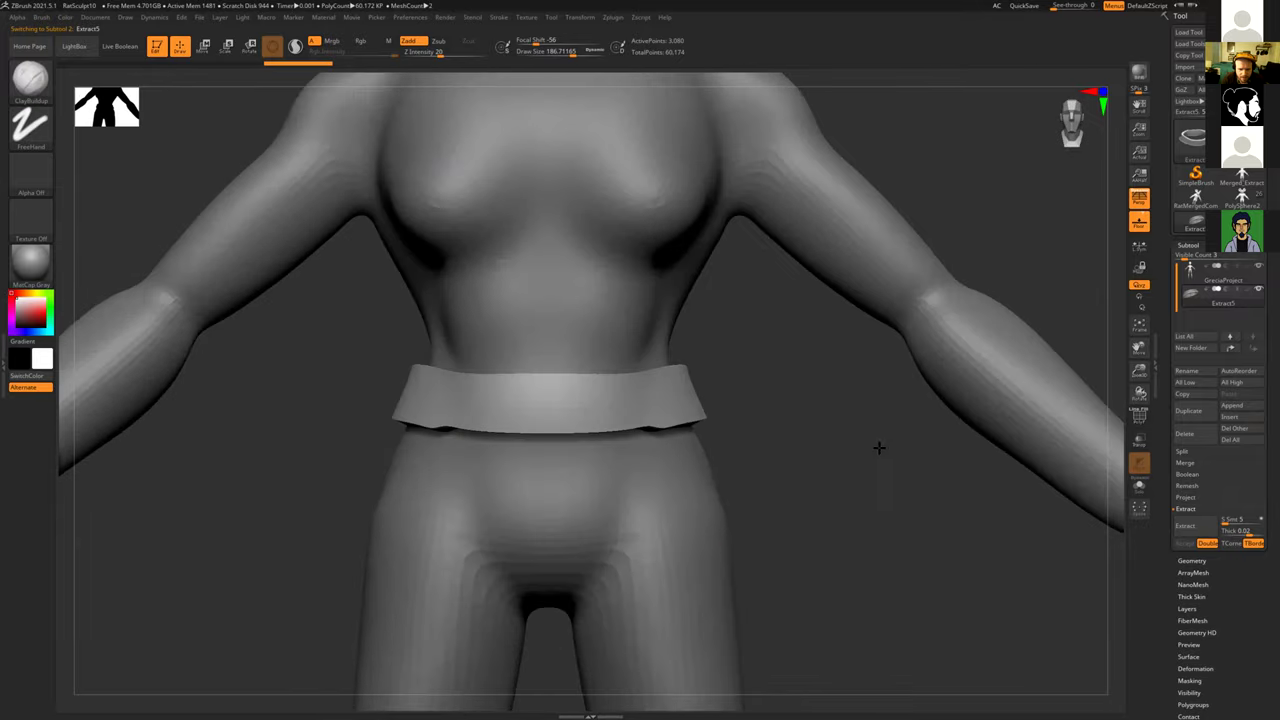
key(shift)
mouse_move(836, 536)
alt+mouse_down()
mouse_move(905, 418)
mouse_move(903, 434)
mouse_move(880, 343)
mouse_move(889, 420)
alt+mouse_up()
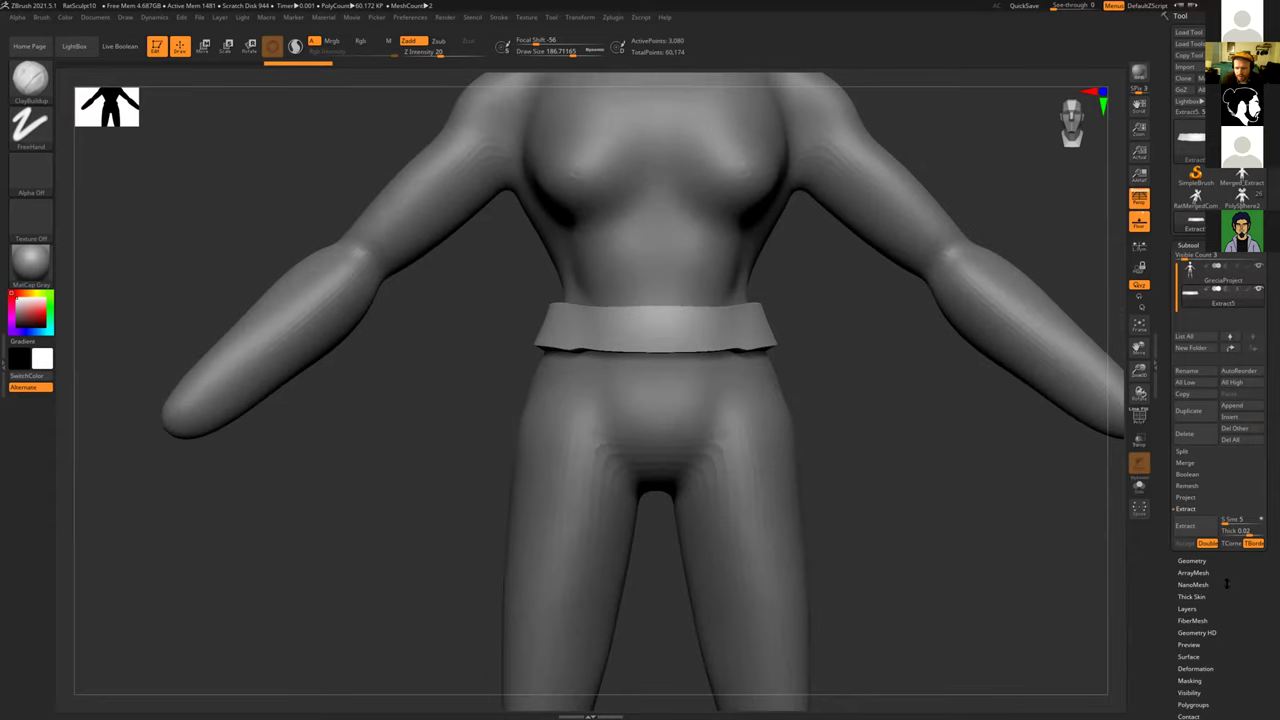
click(1192, 561)
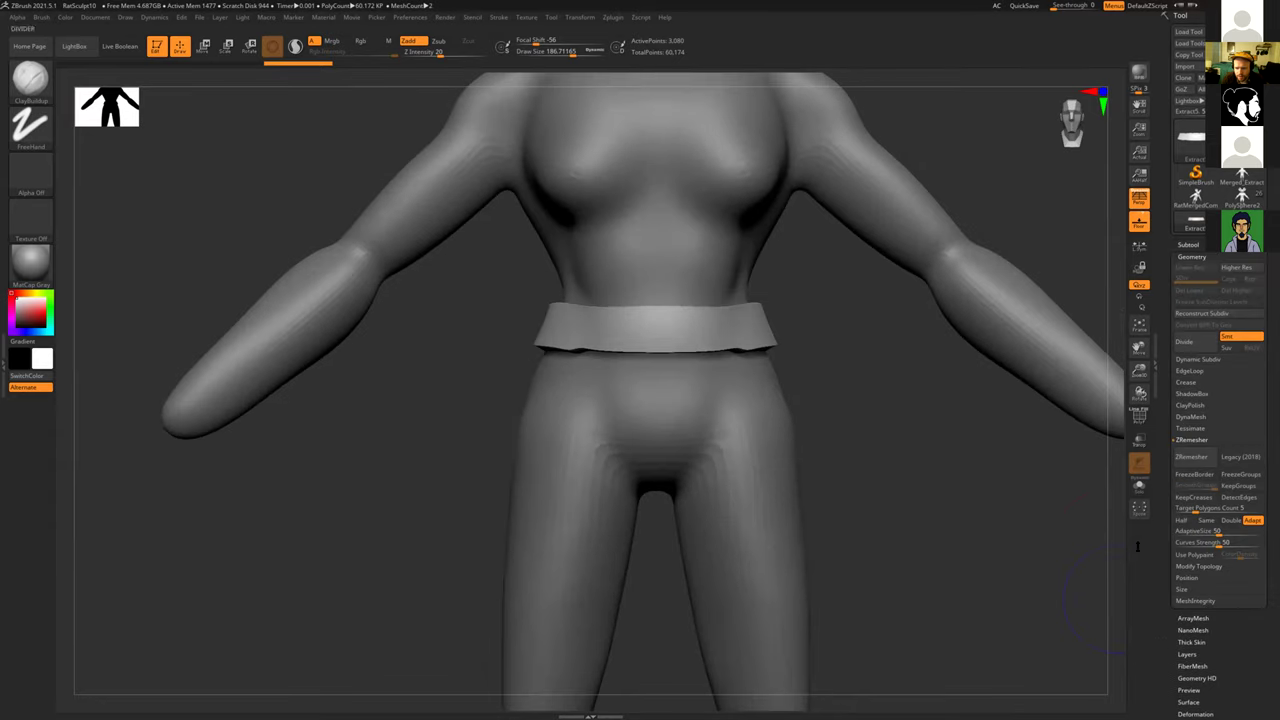
drag(903, 426, 714, 386)
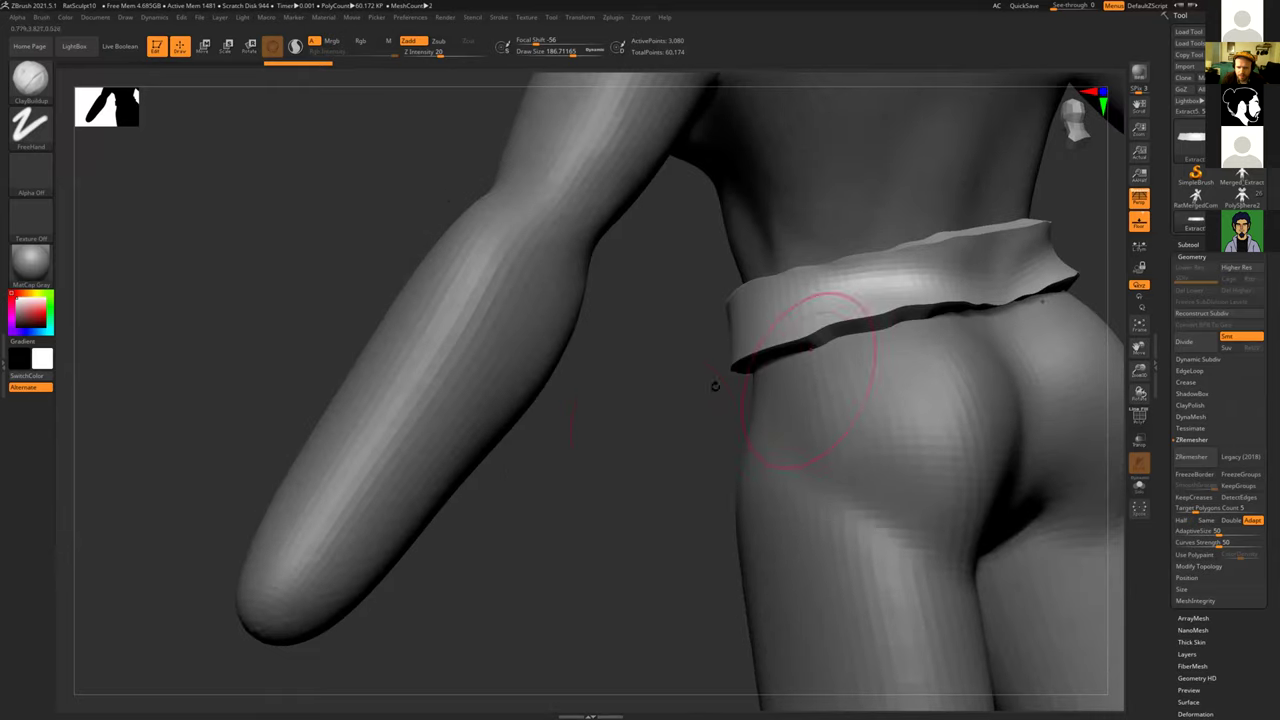
drag(656, 438, 720, 394)
key(s)
mouse_move(925, 278)
mouse_down()
mouse_move(1010, 268)
mouse_move(998, 240)
mouse_move(870, 275)
mouse_move(905, 286)
mouse_move(954, 274)
mouse_move(814, 294)
mouse_move(791, 310)
mouse_move(819, 318)
mouse_move(798, 331)
mouse_move(901, 281)
mouse_move(820, 300)
mouse_move(960, 277)
mouse_move(820, 340)
mouse_move(718, 352)
mouse_up()
key(ctrl+z)
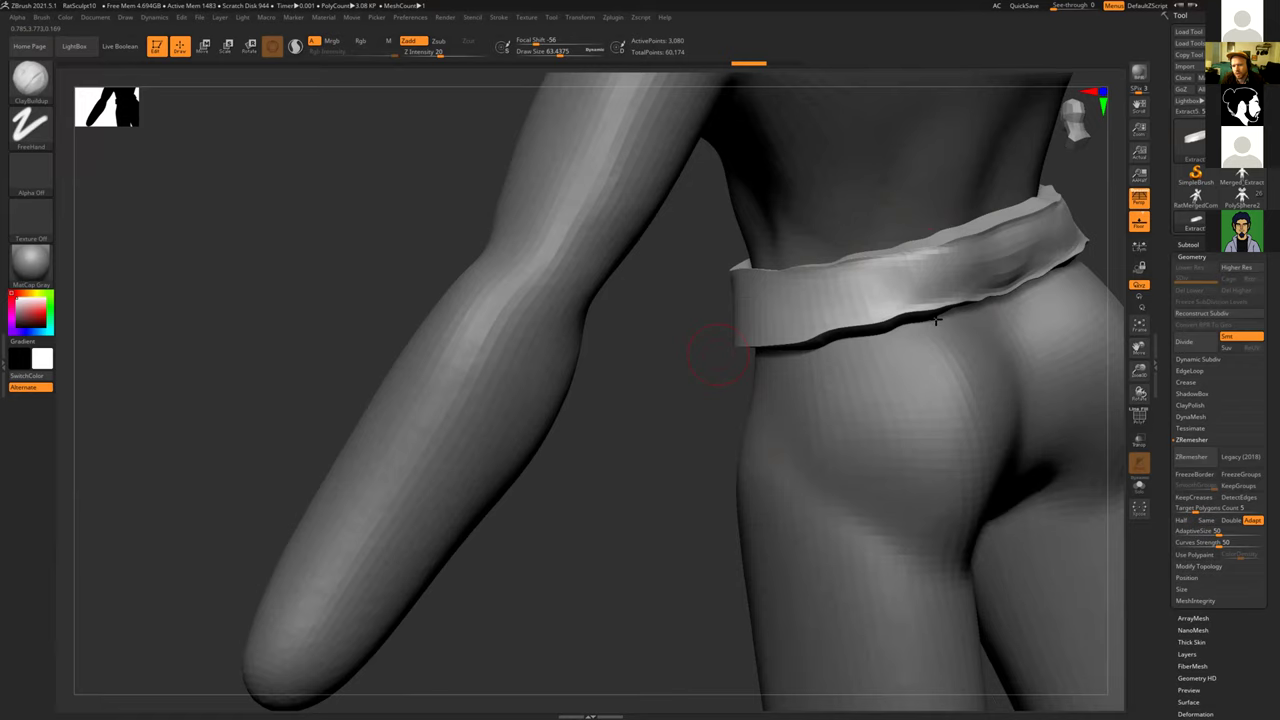
shift+drag(1014, 274, 1022, 260)
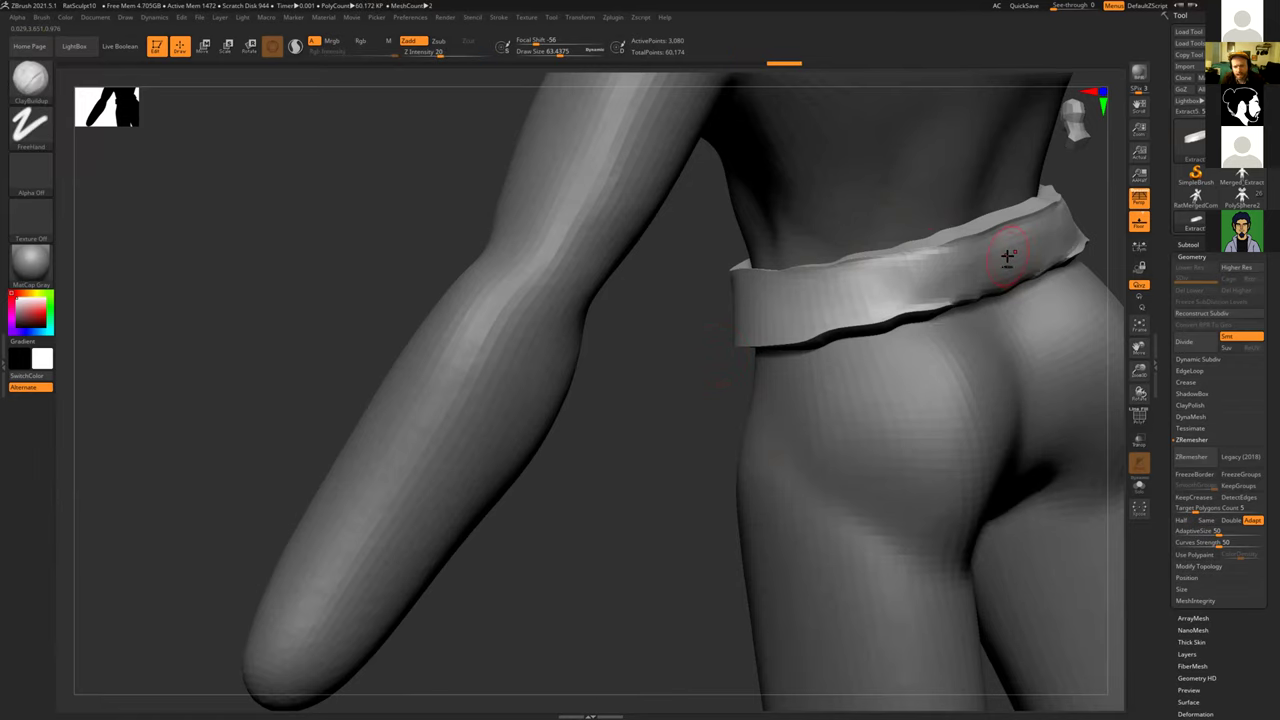
key(ctrl+z)
Step: Fill and smooth the uneven areas near the belt's lower back edge at a draw size of about 31
alt+right_drag(907, 234, 959, 301)
right_drag(1020, 257, 850, 340)
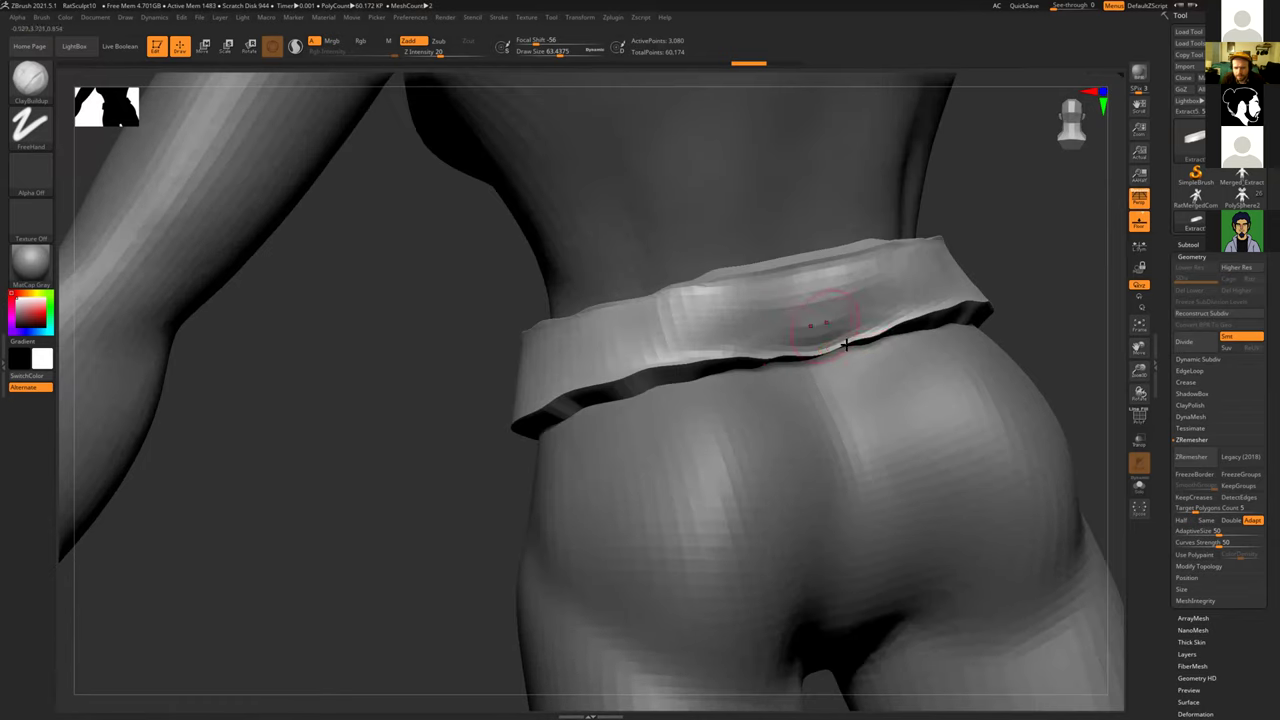
drag(794, 340, 871, 320)
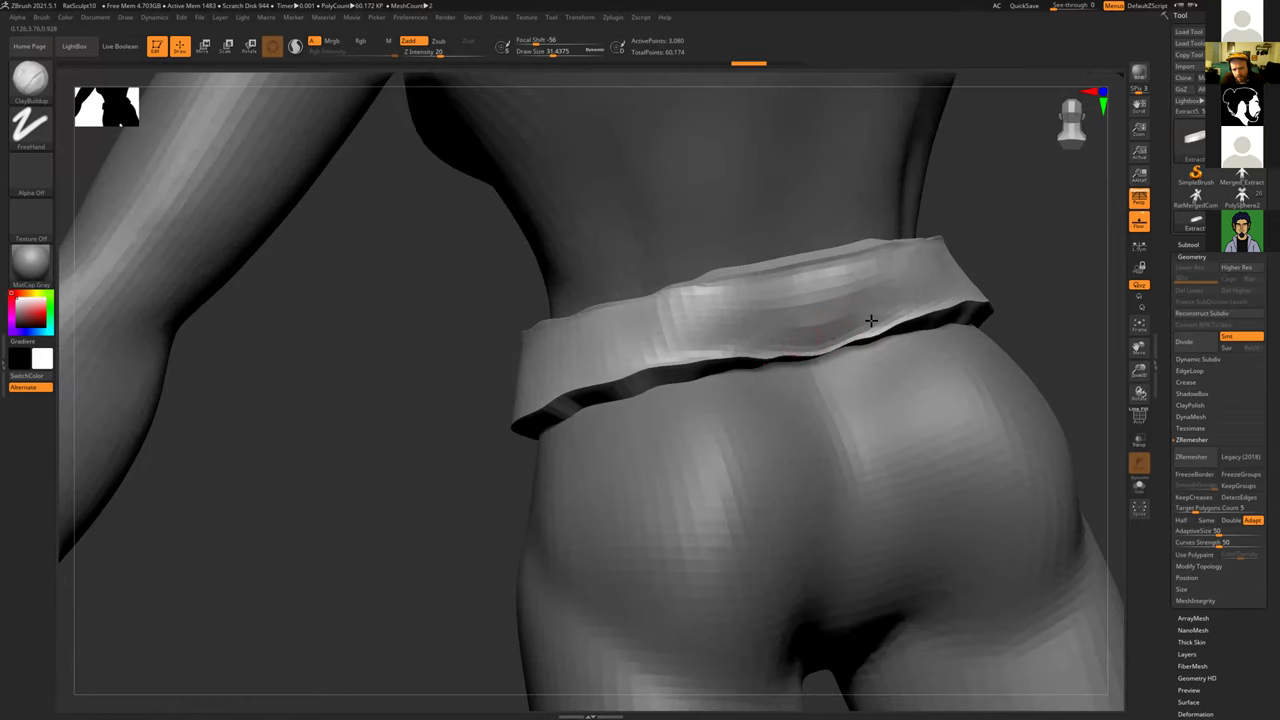
mouse_move(743, 350)
mouse_down()
mouse_move(866, 321)
mouse_move(746, 306)
mouse_move(816, 308)
mouse_move(790, 339)
mouse_up()
mouse_move(710, 342)
shift+mouse_down()
mouse_move(697, 349)
mouse_move(829, 337)
mouse_move(737, 343)
mouse_move(743, 312)
mouse_move(860, 275)
mouse_move(760, 297)
shift+mouse_up()
Step: Even out the belt's upper back edge with the Move Topological brush at a draw size of about 80
mouse_move(393, 425)
mouse_down()
mouse_move(397, 443)
mouse_move(529, 471)
mouse_up()
key(b)
key(m)
key(t)
key(s)
drag(727, 271, 736, 271)
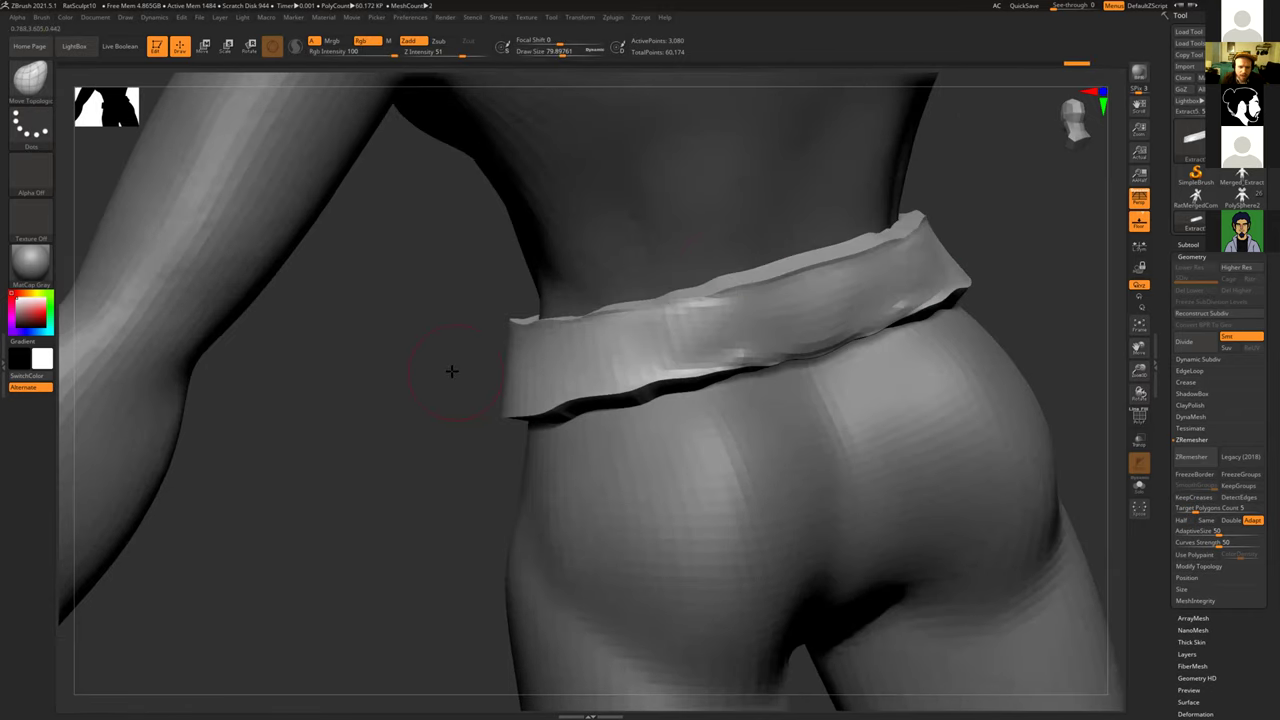
drag(452, 372, 586, 340)
drag(710, 275, 688, 287)
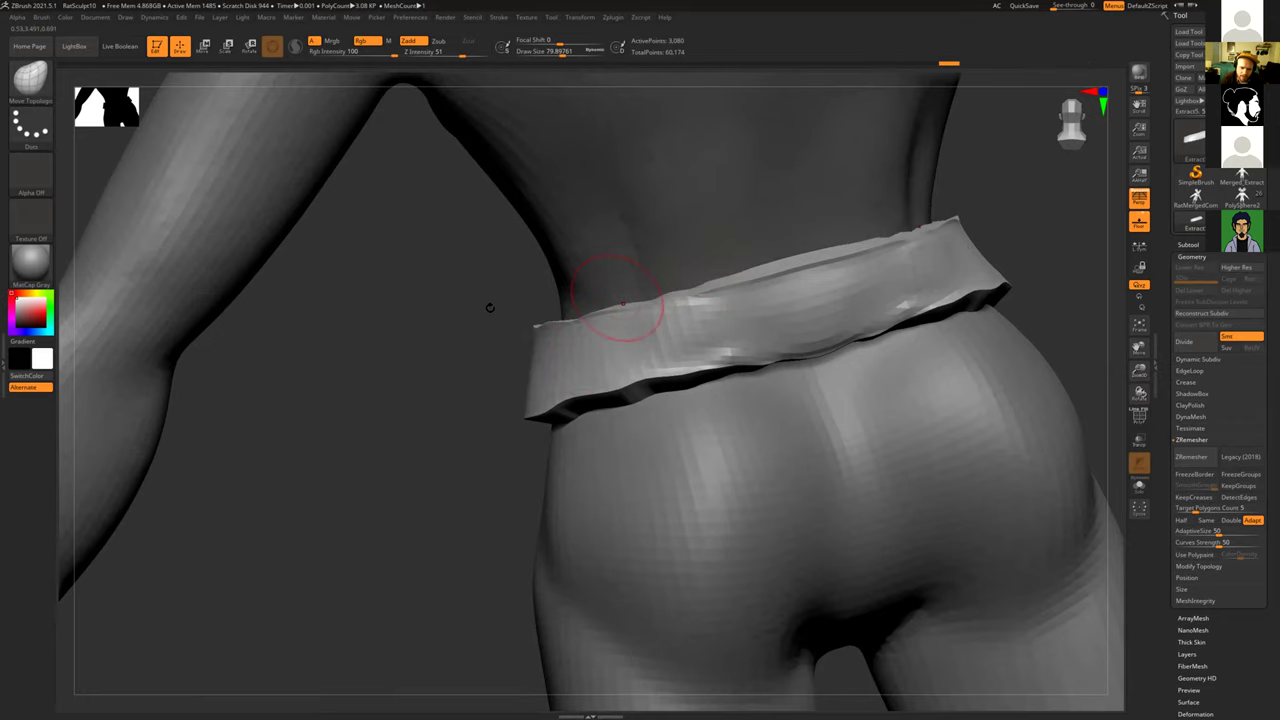
drag(474, 317, 643, 291)
Step: Refine the belt's upper back edge with small moves at a draw size of about 32, and start adjusting its lower edge
key([)
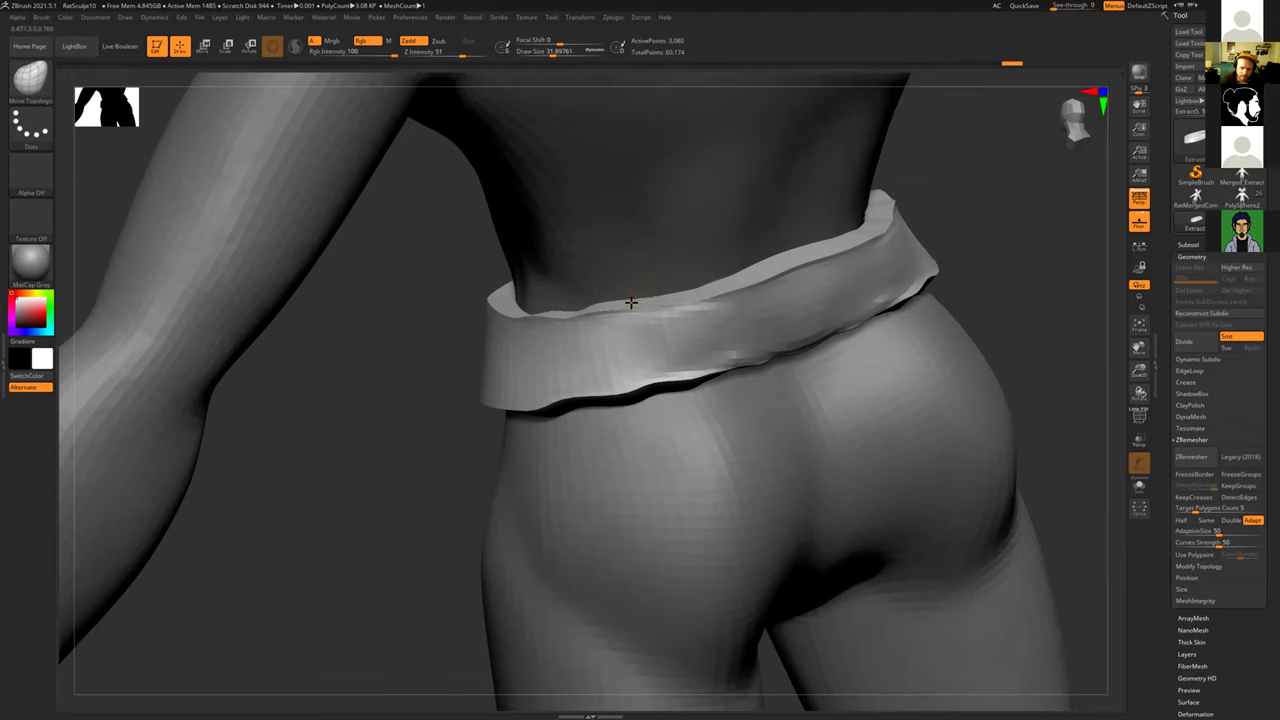
mouse_move(376, 364)
mouse_down()
mouse_move(563, 306)
mouse_move(597, 302)
mouse_move(605, 316)
mouse_up()
click(445, 345)
drag(378, 496, 589, 446)
click(569, 396)
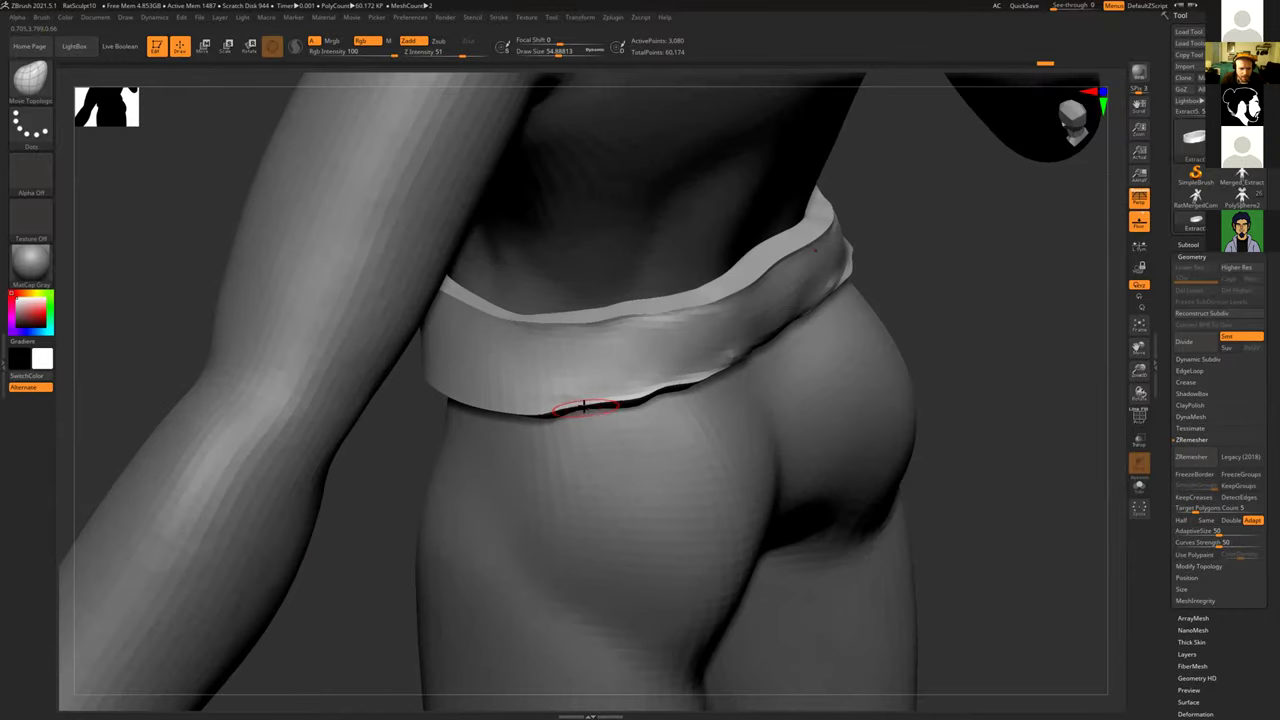
Step: Straighten the belt's lower edge above the buttock at a draw size of about 133
key(s)
drag(587, 410, 612, 409)
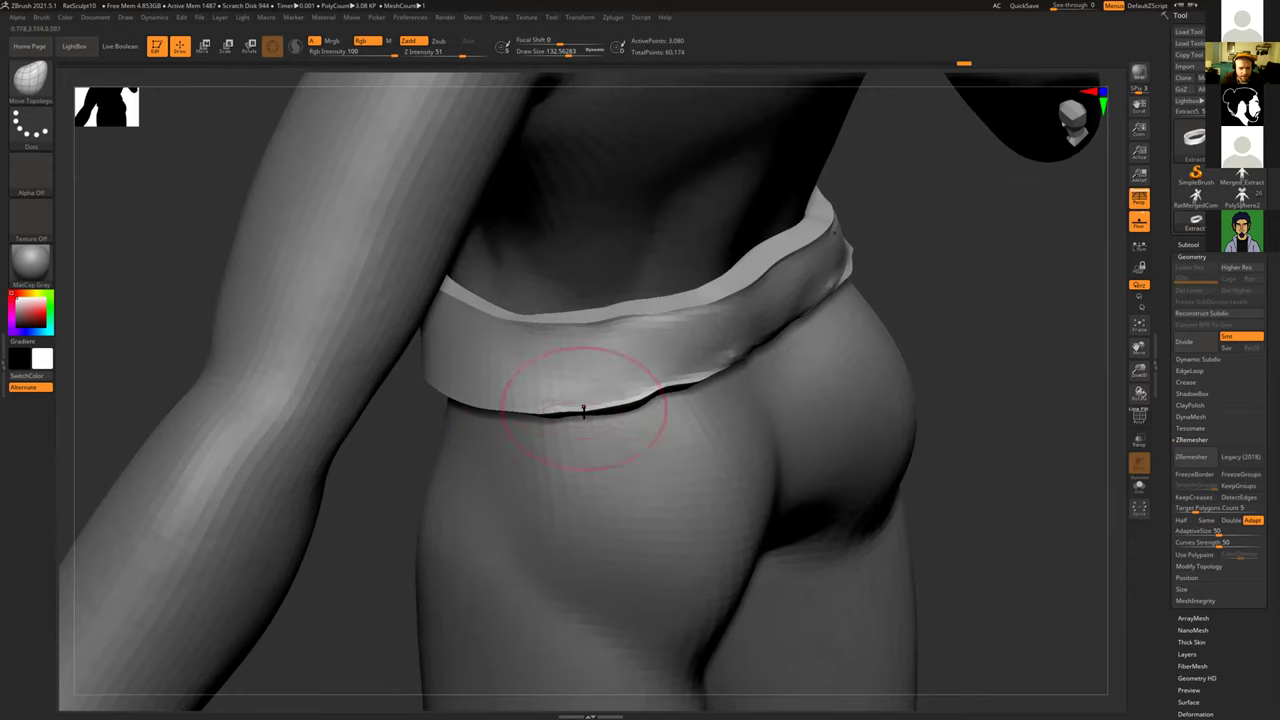
mouse_move(385, 497)
mouse_down()
mouse_move(665, 398)
mouse_move(654, 407)
mouse_up()
Step: Reduce the draw size to about 105 and even out the lower edge across the back of the belt
key(bracketleft)
key(bracketleft)
key(bracketleft)
key(bracketleft)
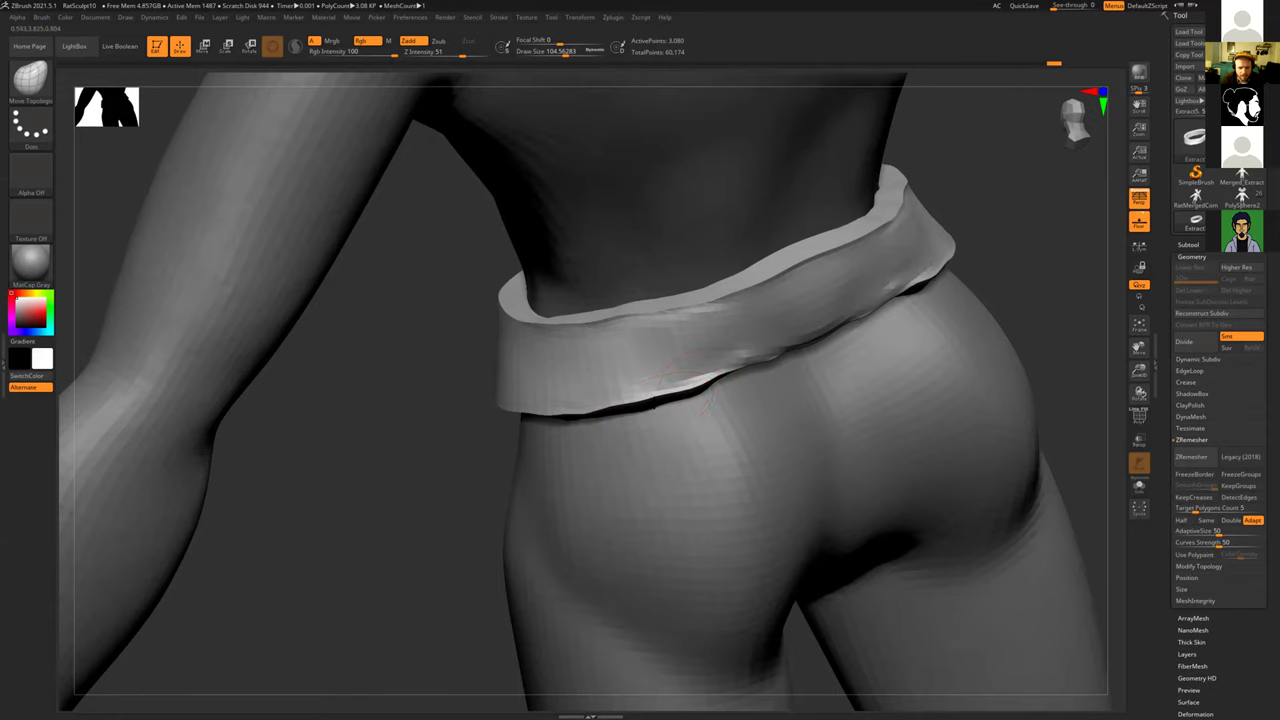
mouse_move(474, 491)
mouse_down()
mouse_move(449, 463)
mouse_move(758, 377)
mouse_up()
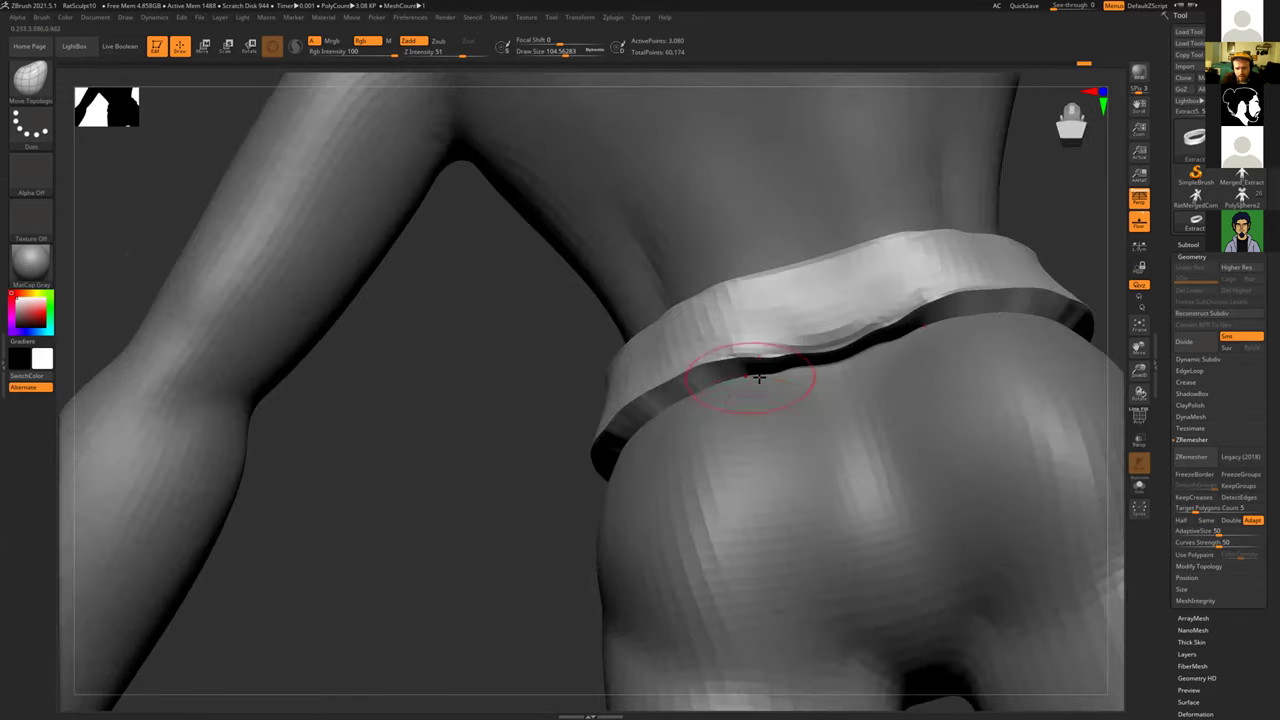
mouse_move(523, 490)
mouse_down()
mouse_move(529, 517)
mouse_move(577, 474)
mouse_move(749, 409)
mouse_up()
mouse_move(1043, 314)
mouse_down()
mouse_move(816, 352)
mouse_move(806, 374)
mouse_move(716, 380)
mouse_up()
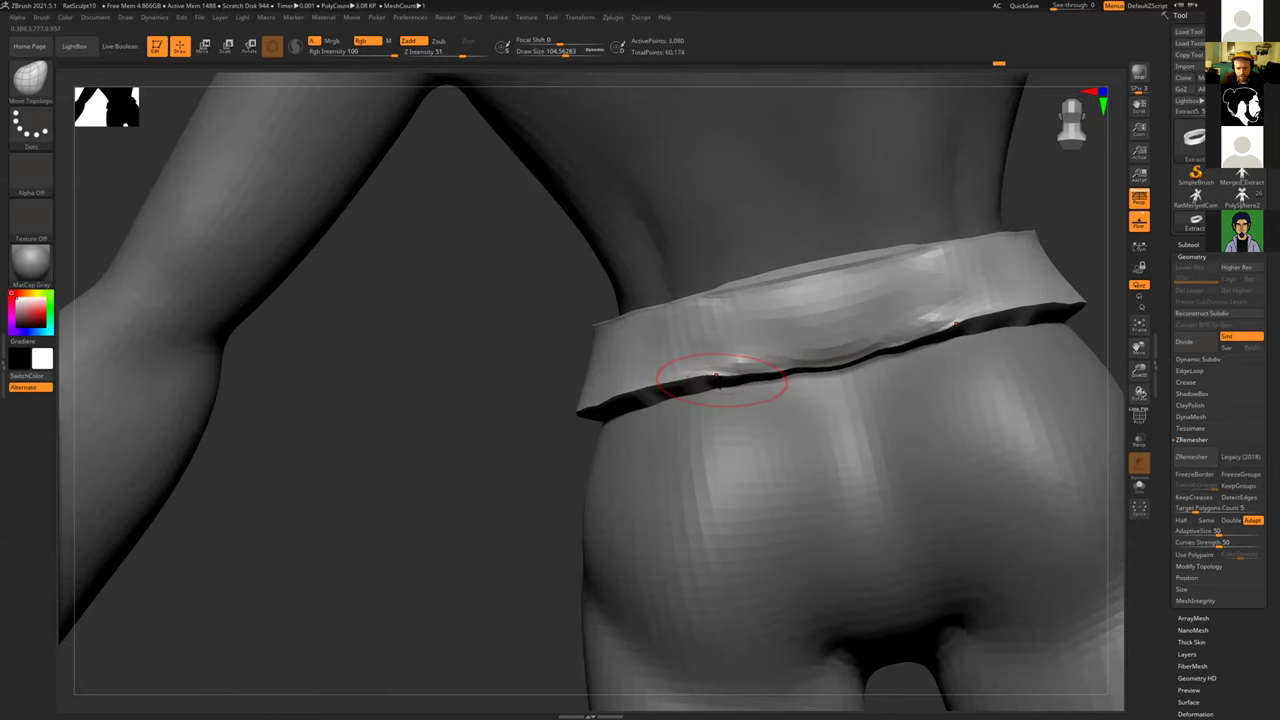
mouse_move(432, 484)
mouse_down()
mouse_move(837, 443)
mouse_move(740, 425)
mouse_move(631, 379)
mouse_move(642, 380)
mouse_up()
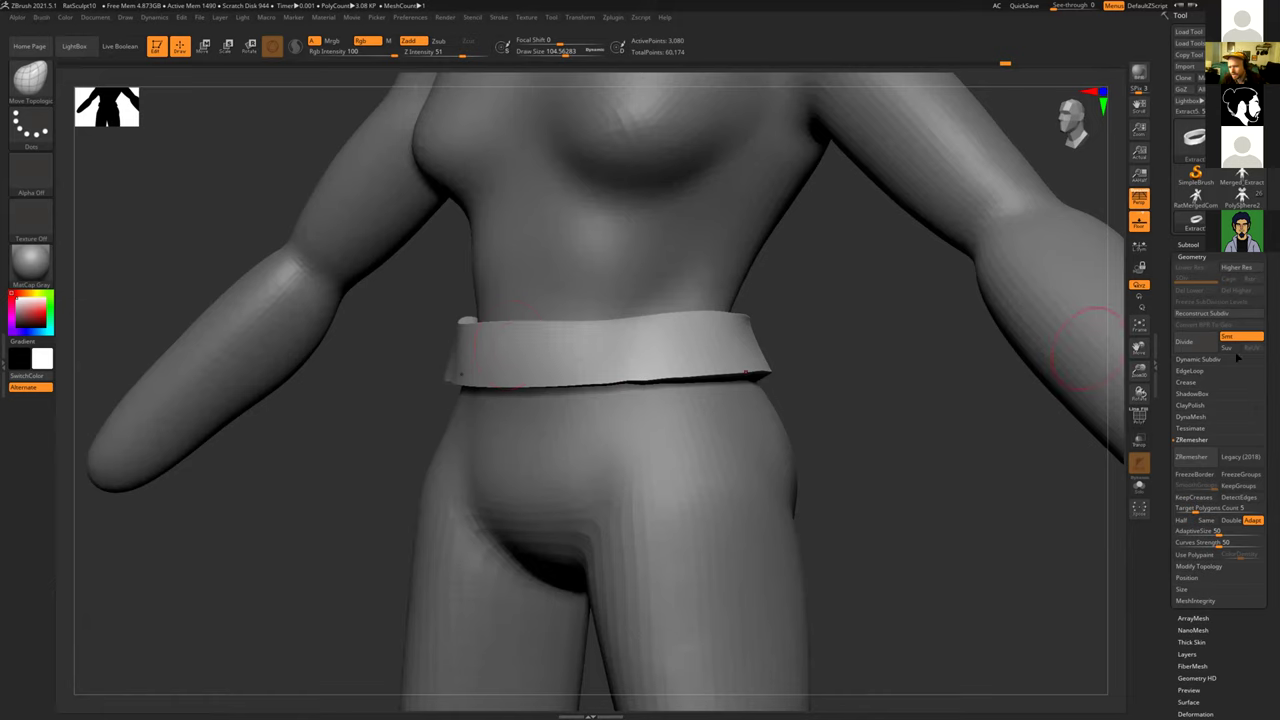
Step: Set ZRemesher to Half with KeepGroups enabled, and display the belt's polyframe to examine its polygroups
click(1183, 520)
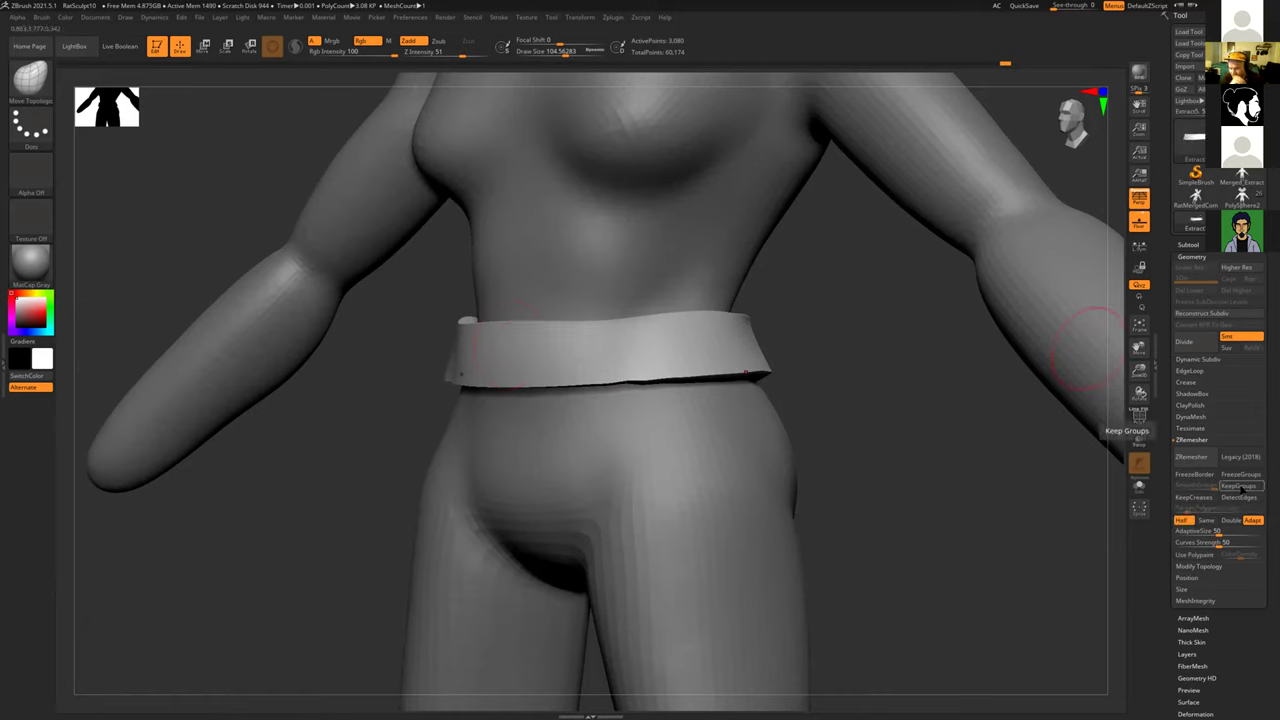
click(1239, 487)
drag(883, 437, 920, 480)
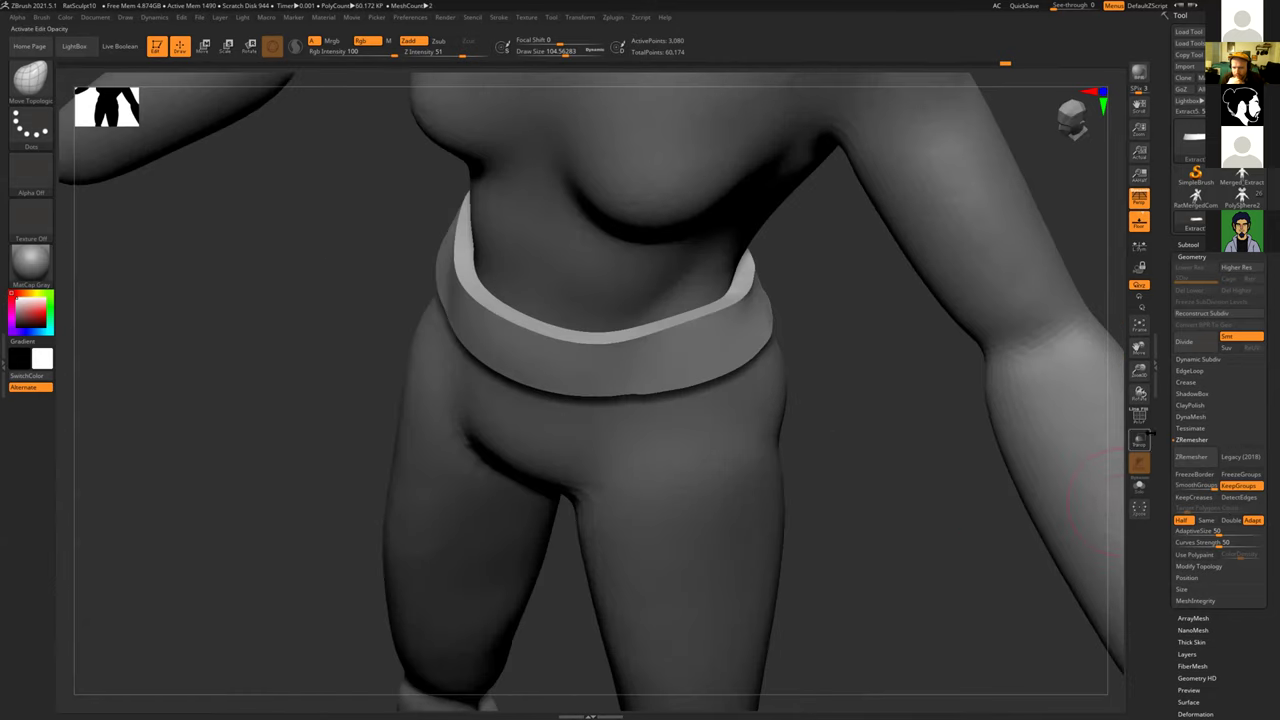
click(1140, 418)
drag(859, 452, 668, 262)
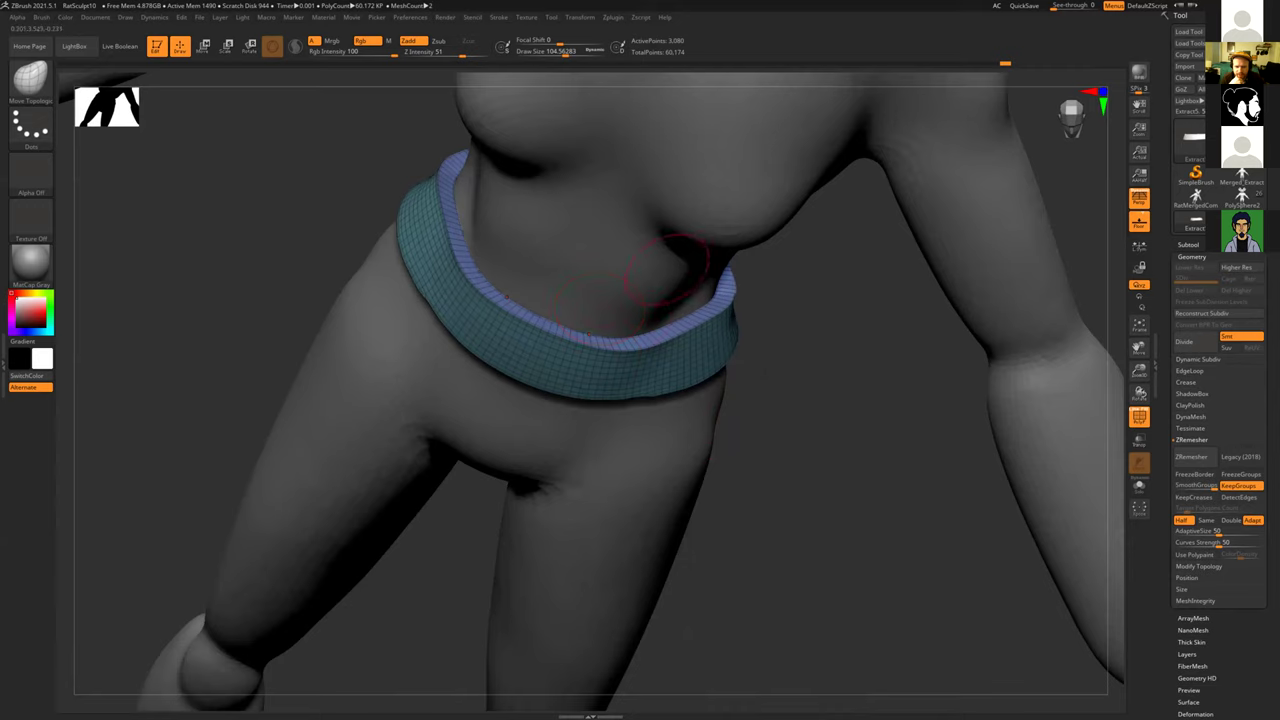
drag(915, 504, 870, 405)
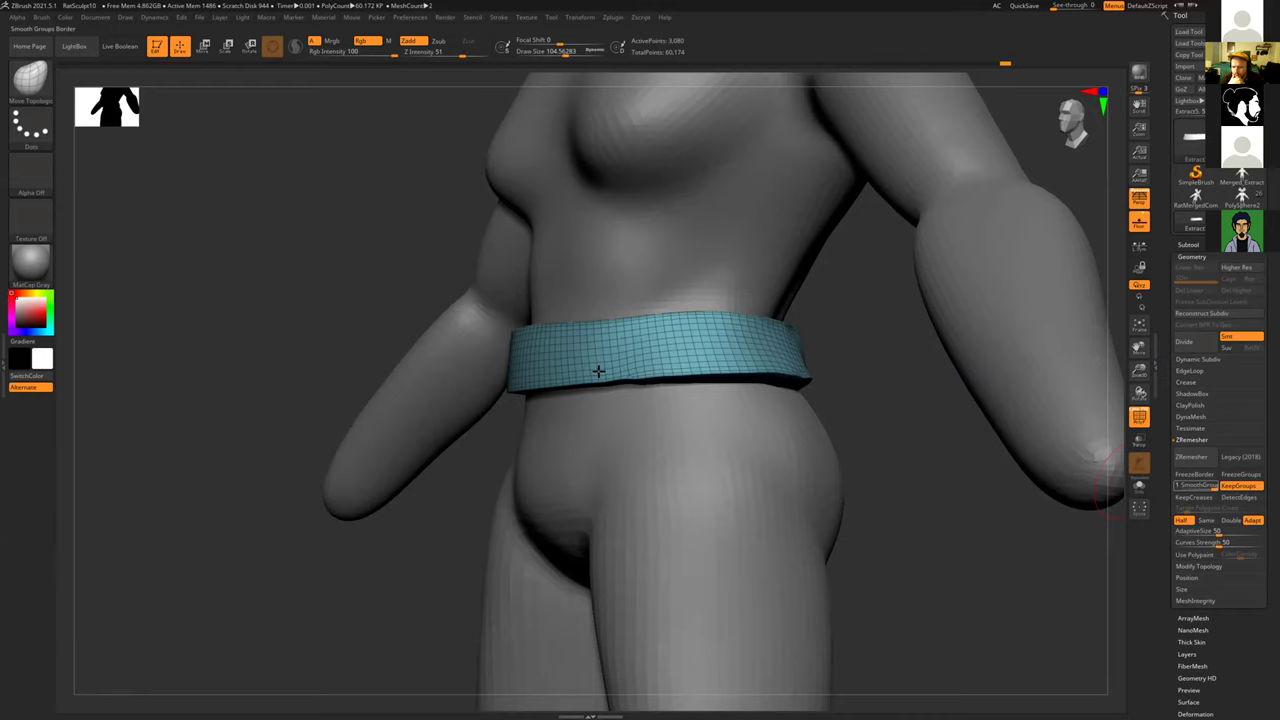
drag(940, 490, 990, 540)
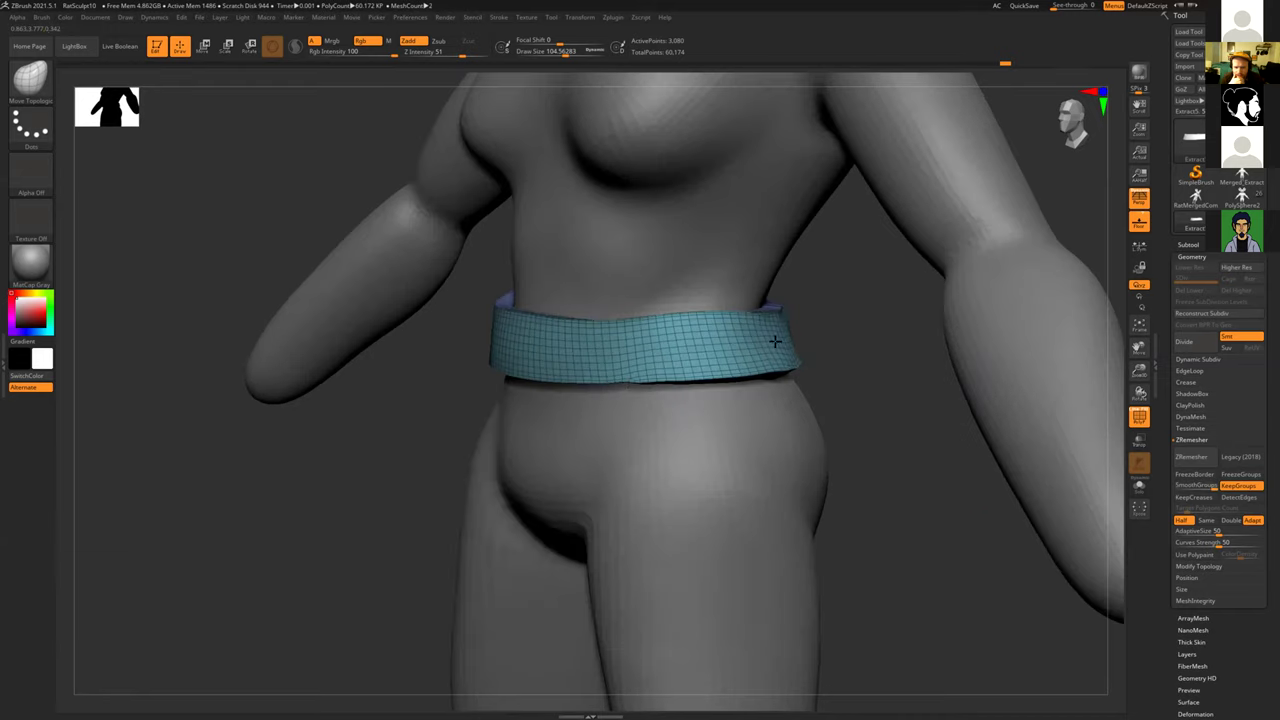
Step: Remesh the belt with ZRemesher at half its polygon count while keeping its polygroups
drag(880, 363, 798, 370)
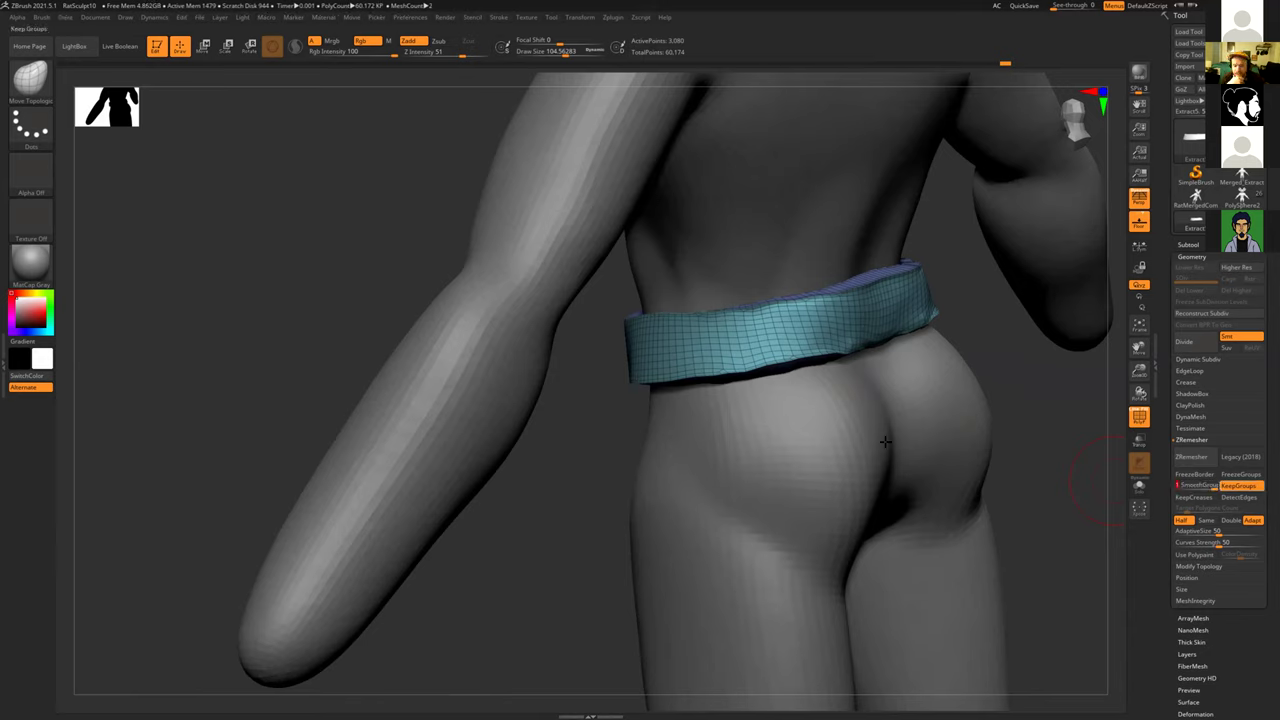
drag(1097, 455, 1236, 474)
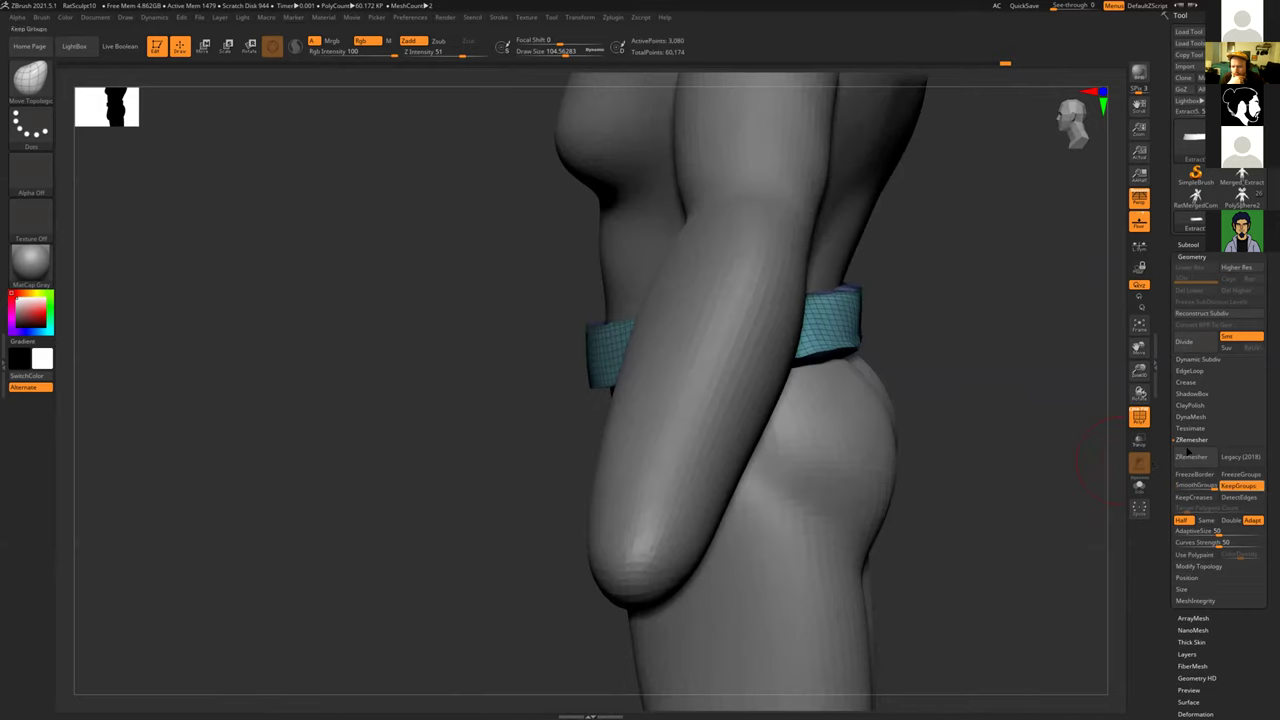
click(1187, 459)
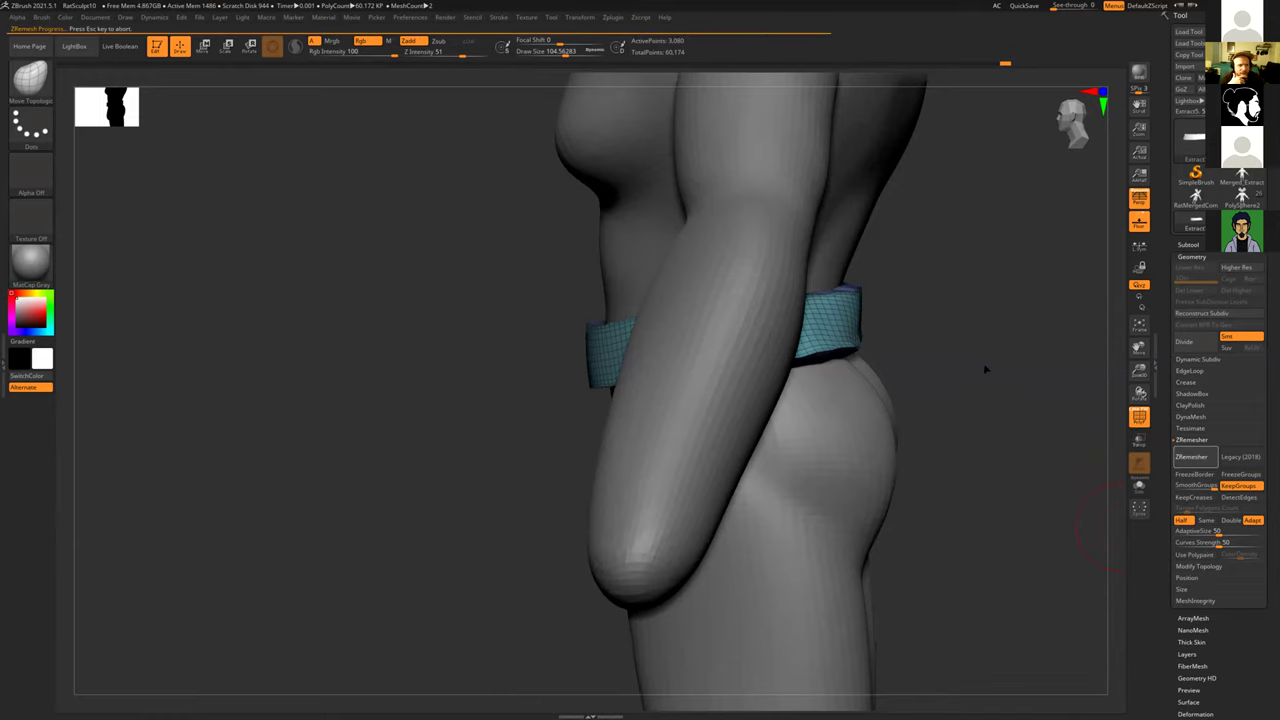
mouse_move(985, 357)
mouse_down()
mouse_move(1020, 354)
mouse_move(914, 374)
mouse_move(897, 403)
mouse_move(894, 366)
mouse_move(545, 427)
mouse_move(552, 407)
mouse_move(560, 417)
mouse_move(850, 365)
mouse_move(826, 325)
mouse_move(830, 337)
mouse_up()
key(s)
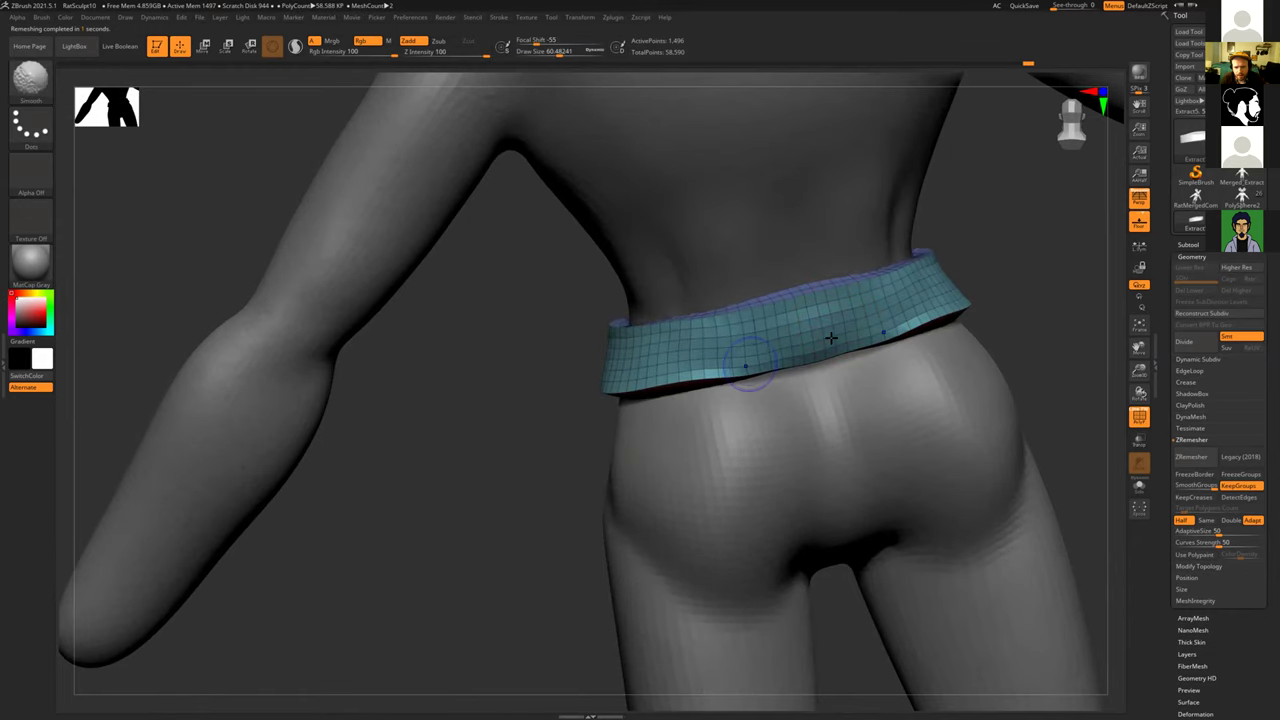
key(ctrl+z)
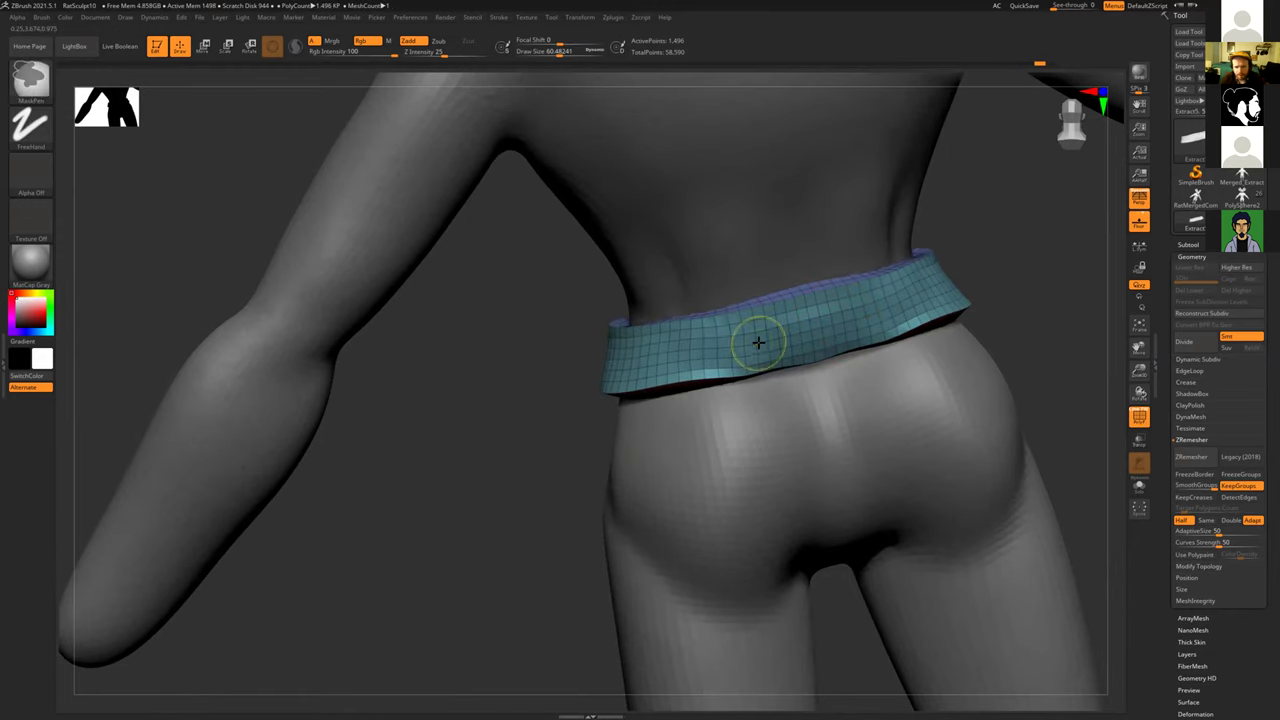
Step: Isolate the belt's outer polygroup so that only the outside band is visible at the waist
drag(994, 229, 715, 286)
mouse_move(425, 385)
mouse_down()
mouse_move(423, 416)
mouse_move(594, 393)
mouse_up()
key(ctrl+shift)
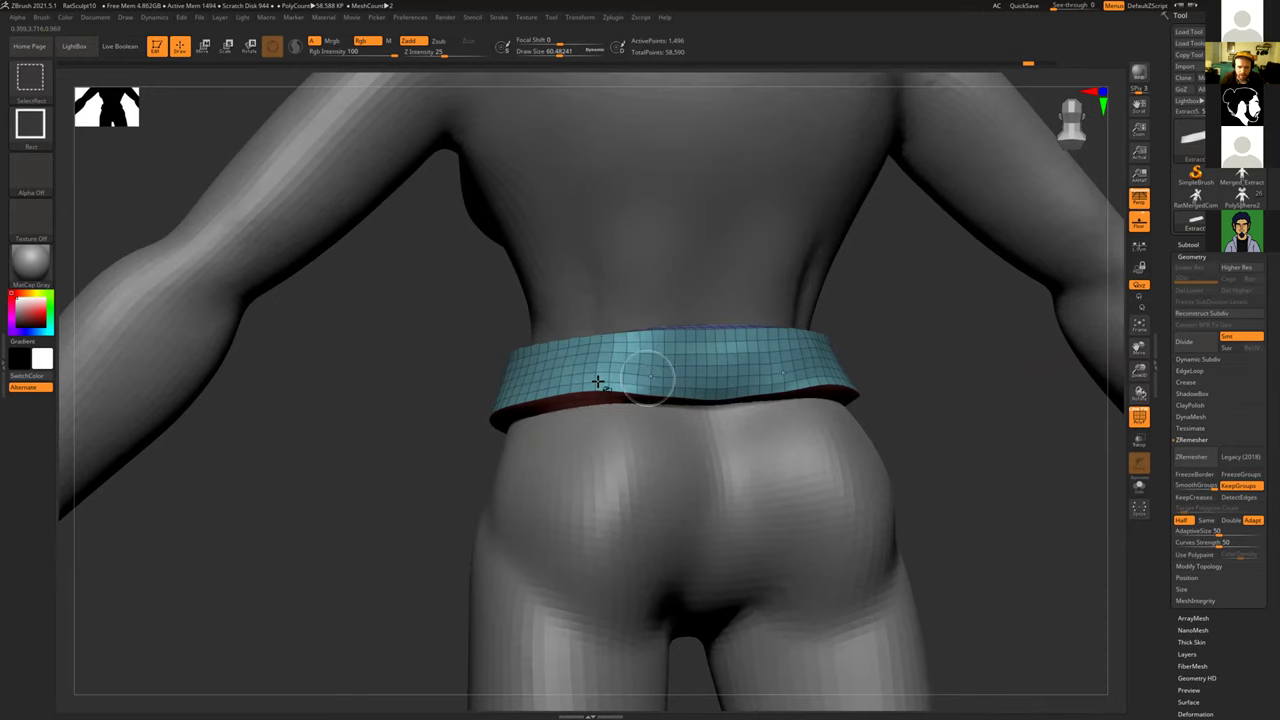
mouse_move(365, 390)
ctrl+shift+mouse_down()
mouse_move(348, 430)
mouse_move(403, 443)
mouse_move(692, 411)
ctrl+shift+mouse_up()
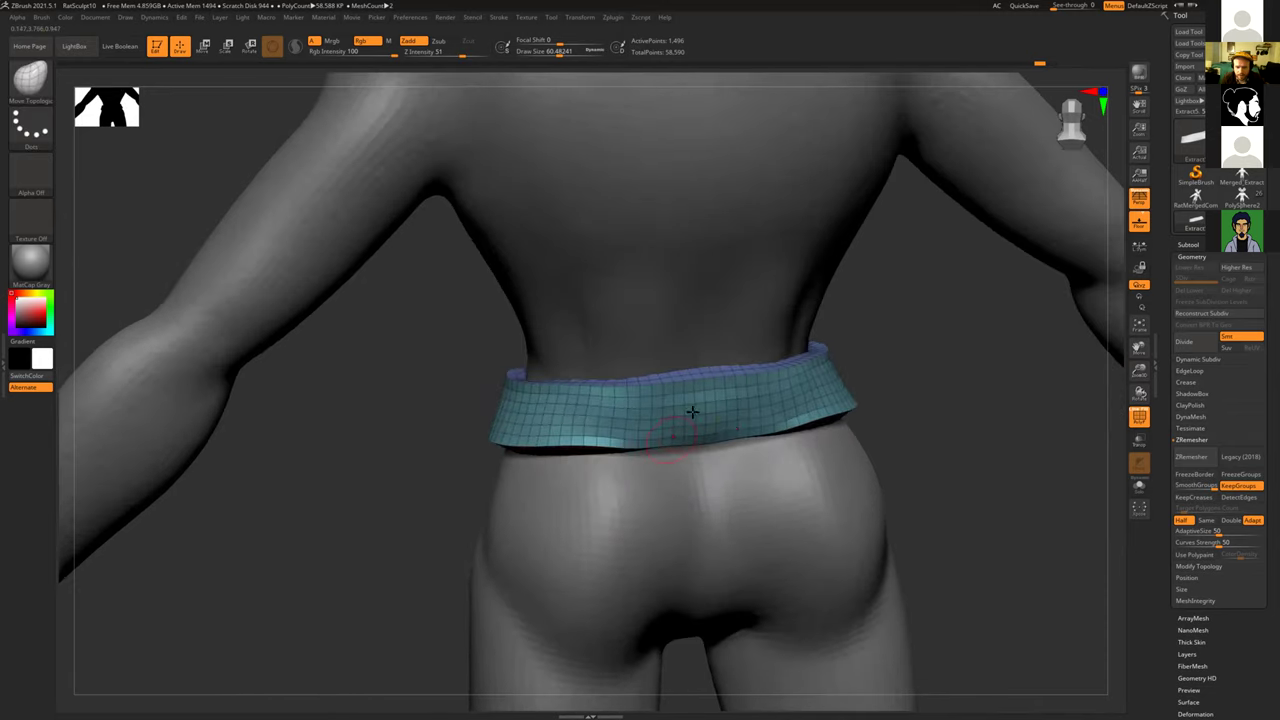
drag(410, 440, 607, 387)
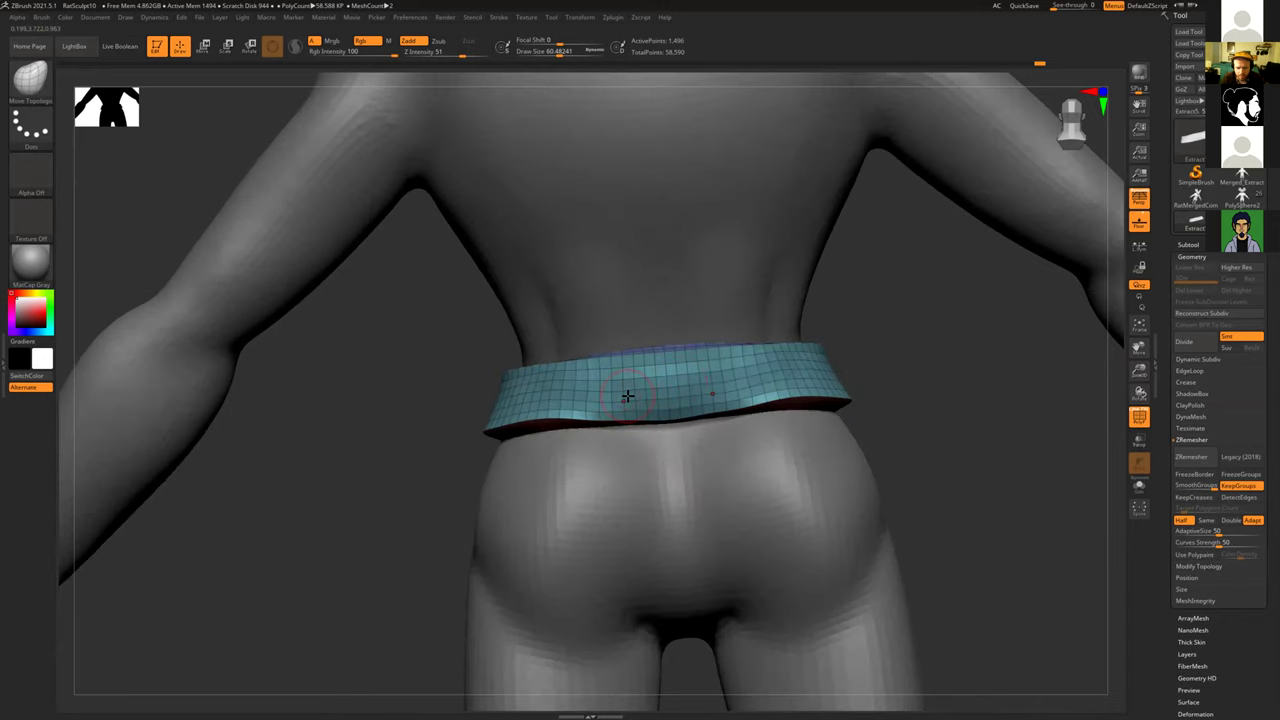
ctrl+shift+click(651, 372)
Step: Reshape the isolated outer band across the back with the draw size raised to about 377, and unhide the whole belt
mouse_move(397, 445)
mouse_down()
mouse_move(394, 380)
mouse_move(446, 437)
mouse_move(677, 380)
mouse_up()
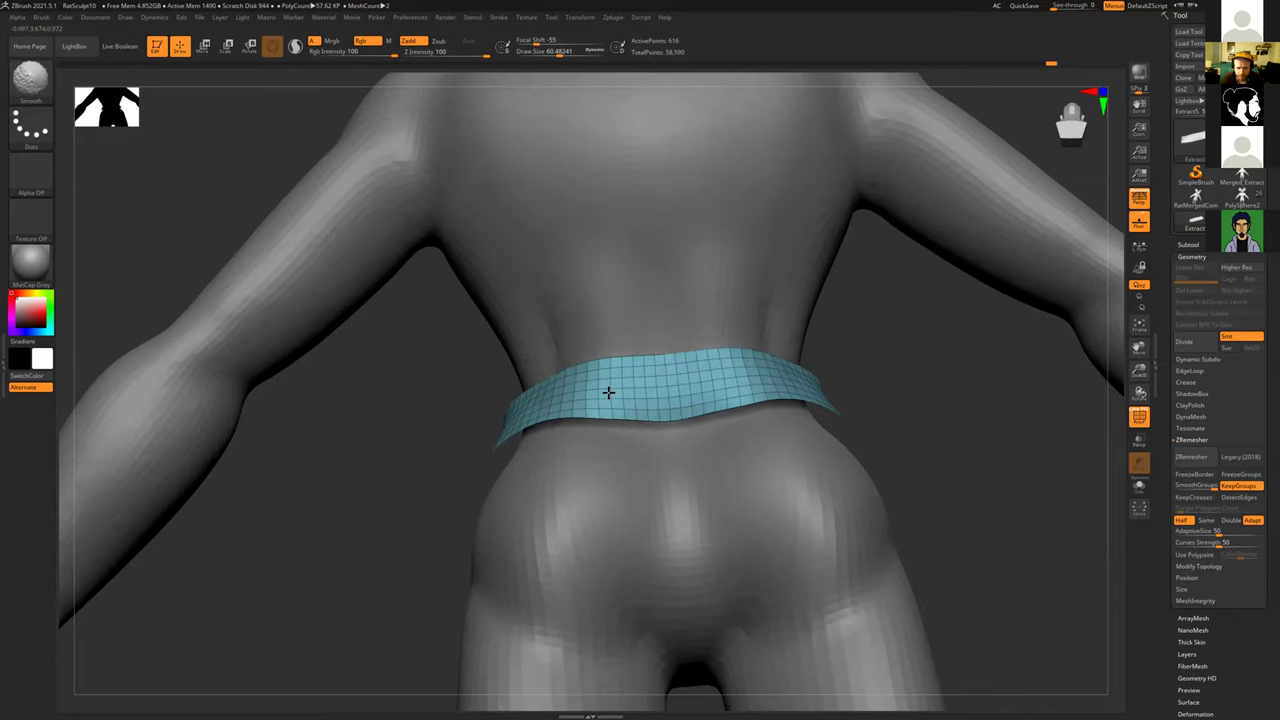
mouse_move(380, 457)
mouse_down()
mouse_move(503, 349)
mouse_move(860, 375)
mouse_up()
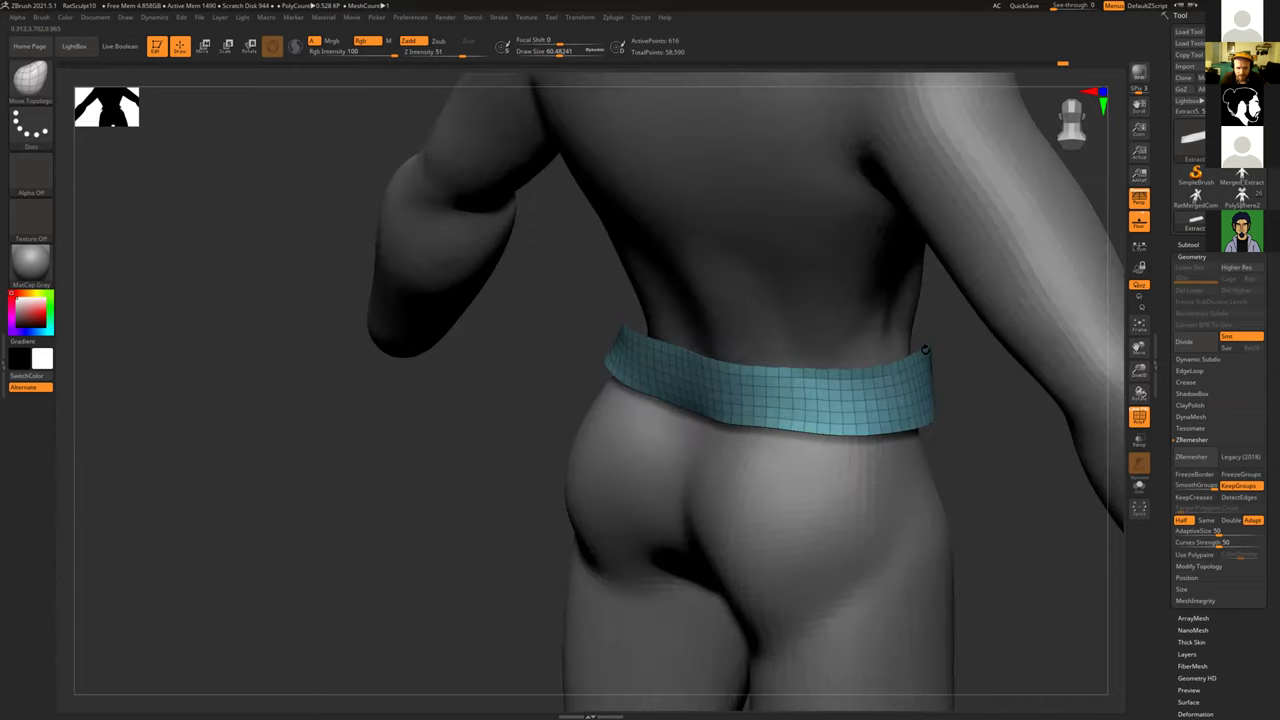
drag(357, 522, 501, 350)
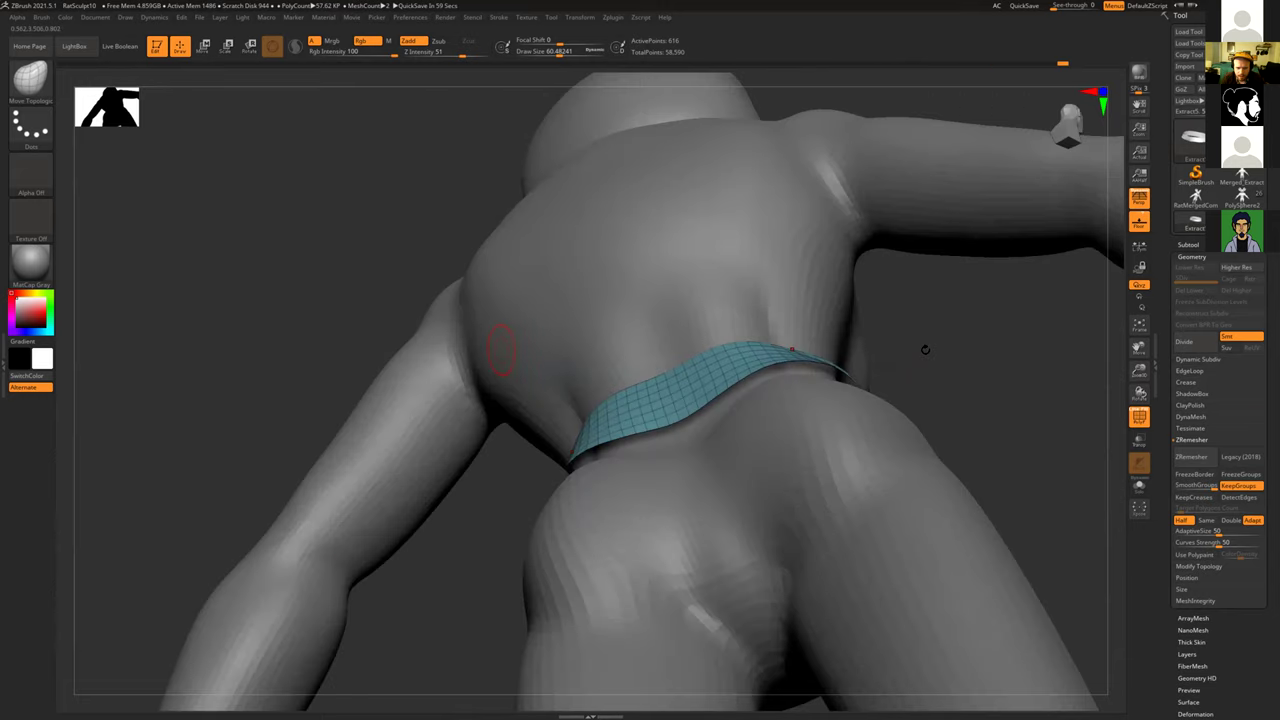
drag(925, 350, 689, 372)
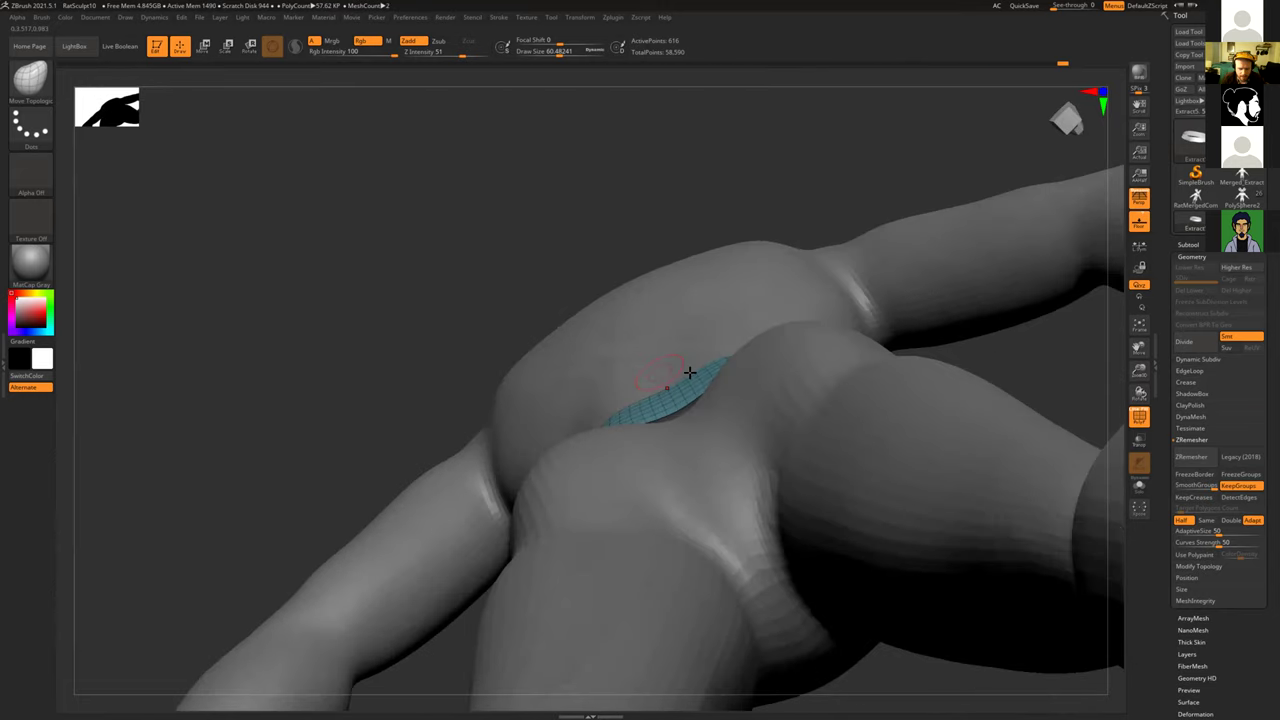
drag(501, 261, 552, 296)
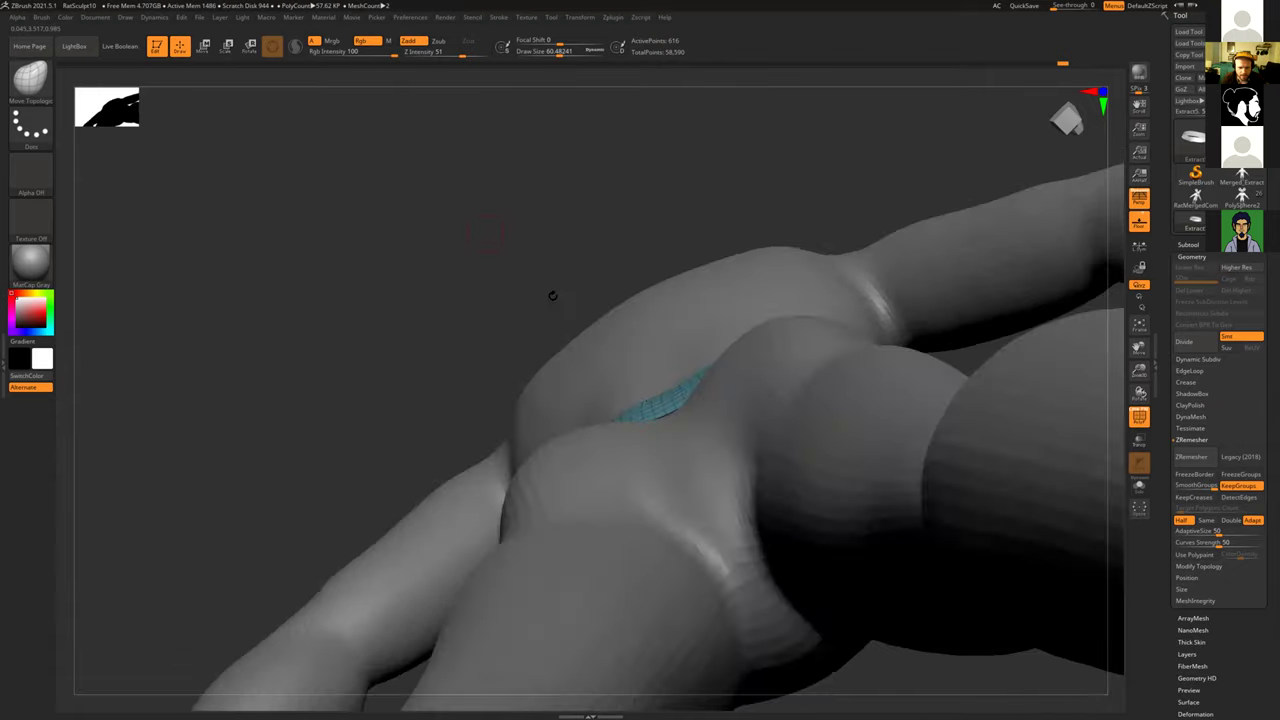
key(s)
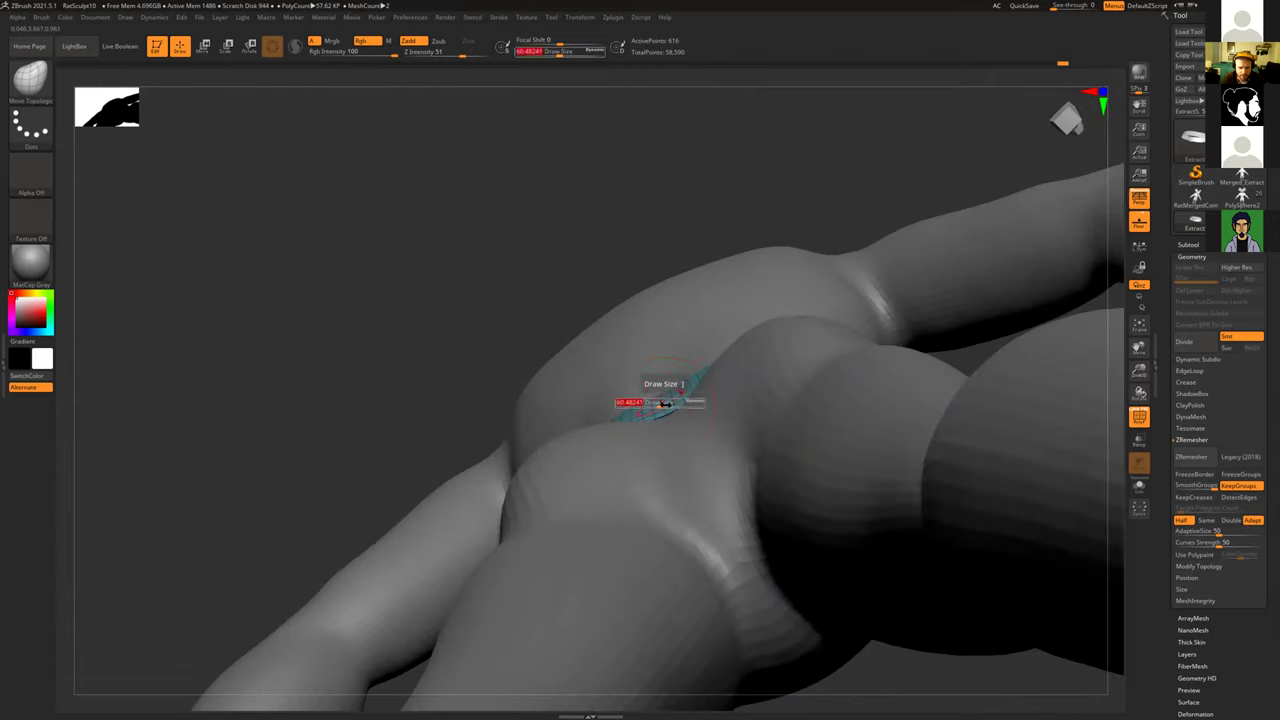
drag(671, 406, 670, 400)
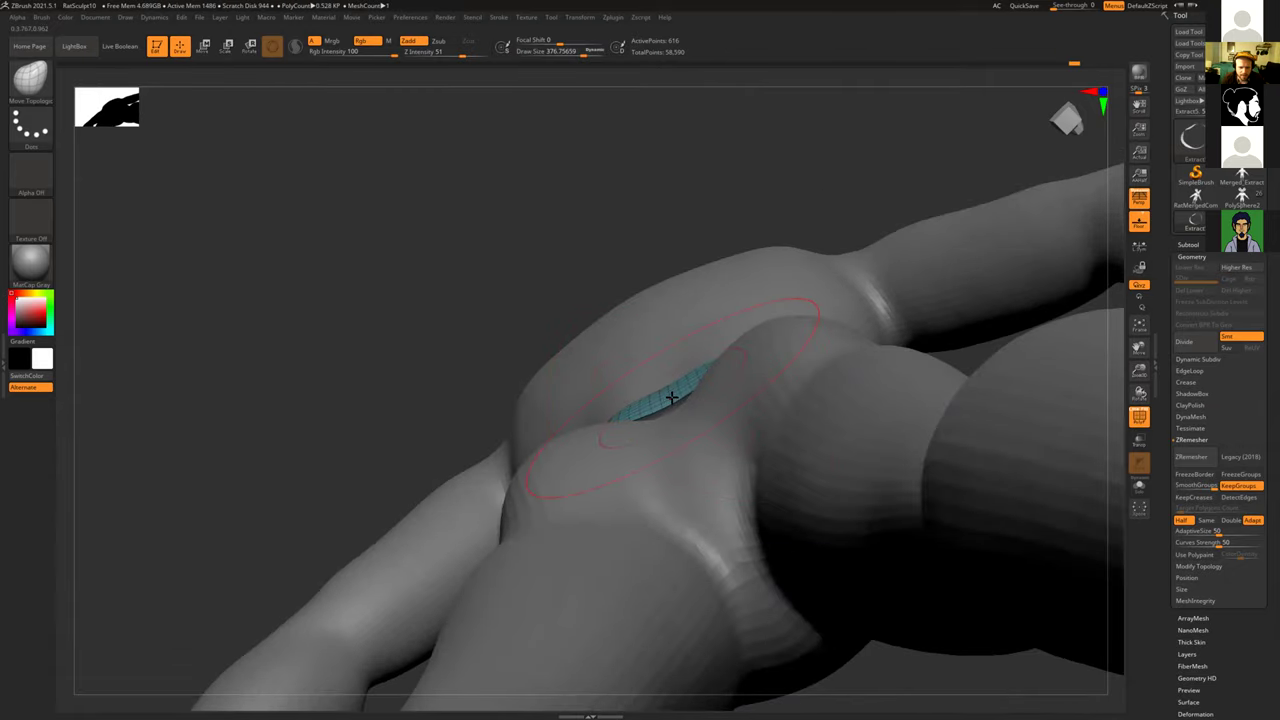
mouse_move(495, 254)
mouse_down()
mouse_move(517, 323)
mouse_move(600, 371)
mouse_move(813, 245)
mouse_move(848, 257)
mouse_move(823, 251)
mouse_move(818, 267)
mouse_move(800, 243)
mouse_move(820, 246)
mouse_move(700, 441)
mouse_up()
ctrl+shift+click(852, 328)
Step: Examine the belt's edges and polygroups from the side, behind, above and below
mouse_move(470, 530)
mouse_down()
mouse_move(477, 583)
mouse_move(429, 591)
mouse_move(437, 551)
mouse_move(721, 558)
mouse_up()
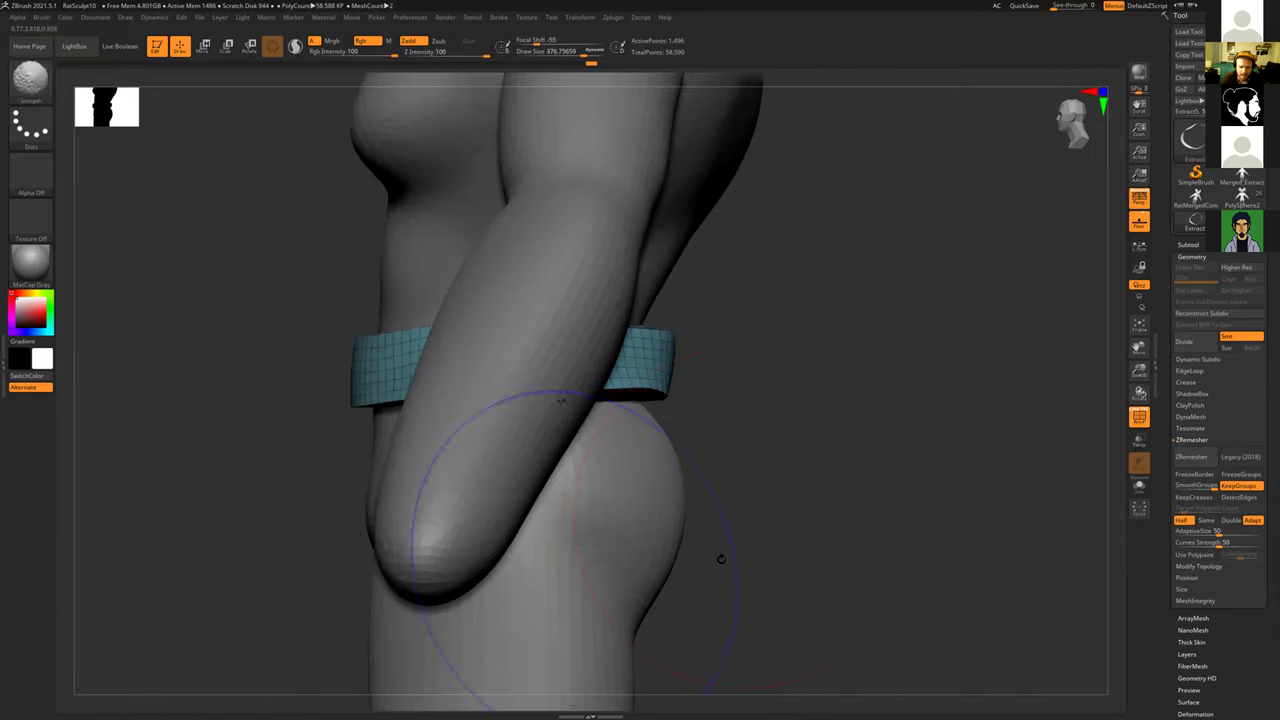
drag(780, 434, 633, 392)
drag(461, 395, 465, 475)
mouse_move(706, 371)
shift+mouse_down()
mouse_move(589, 346)
mouse_move(340, 220)
shift+mouse_up()
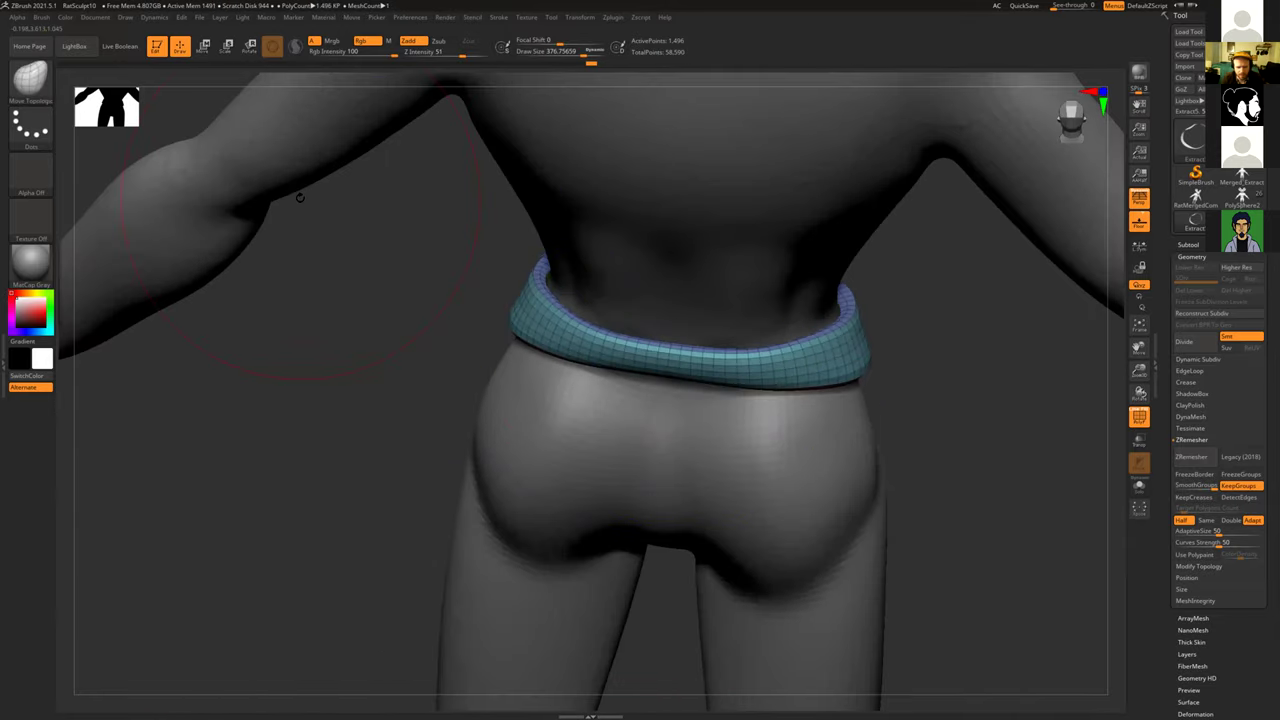
key(ctrl+z)
drag(947, 401, 680, 481)
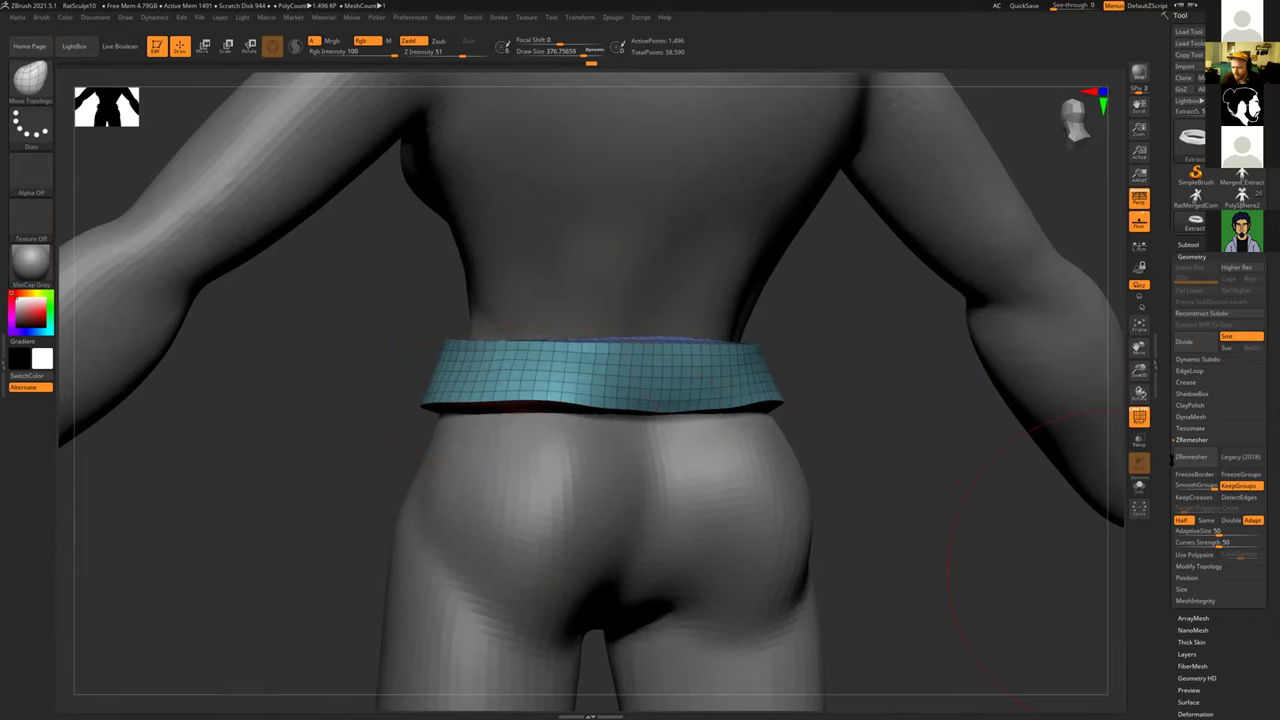
drag(980, 560, 675, 453)
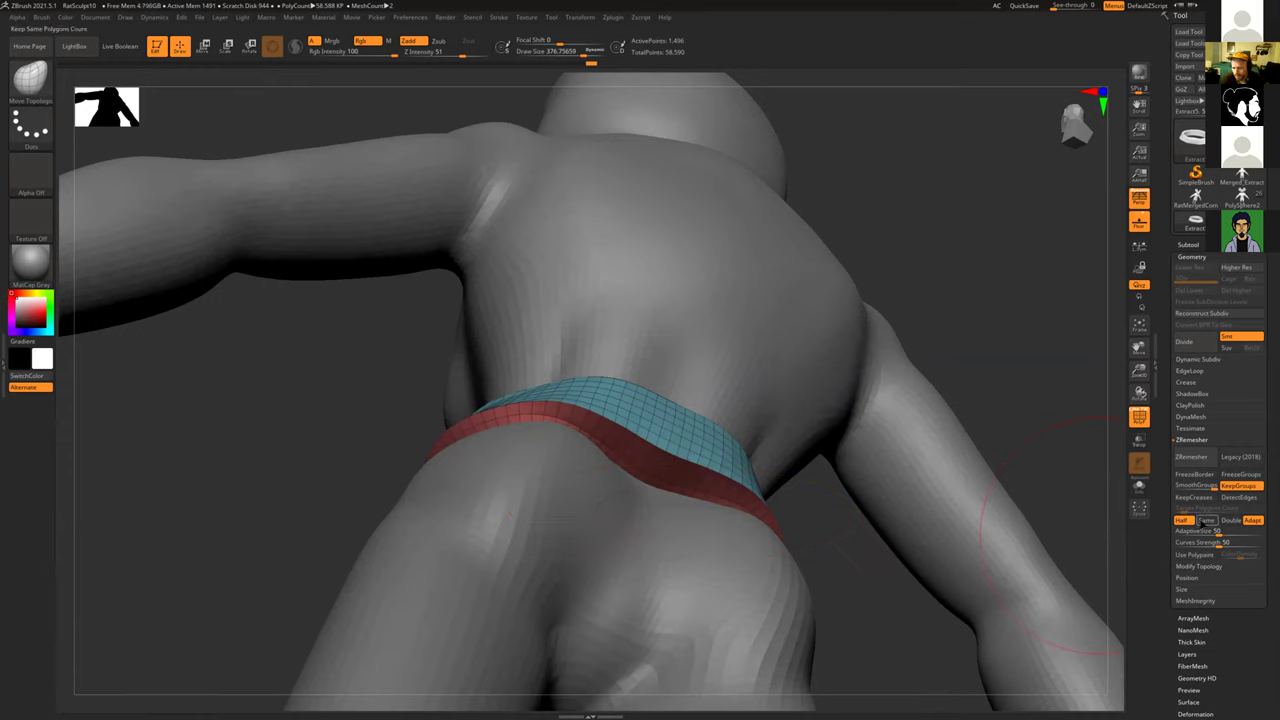
Step: Set ZRemesher to Double and remesh the belt with KeepGroups enabled
click(1207, 521)
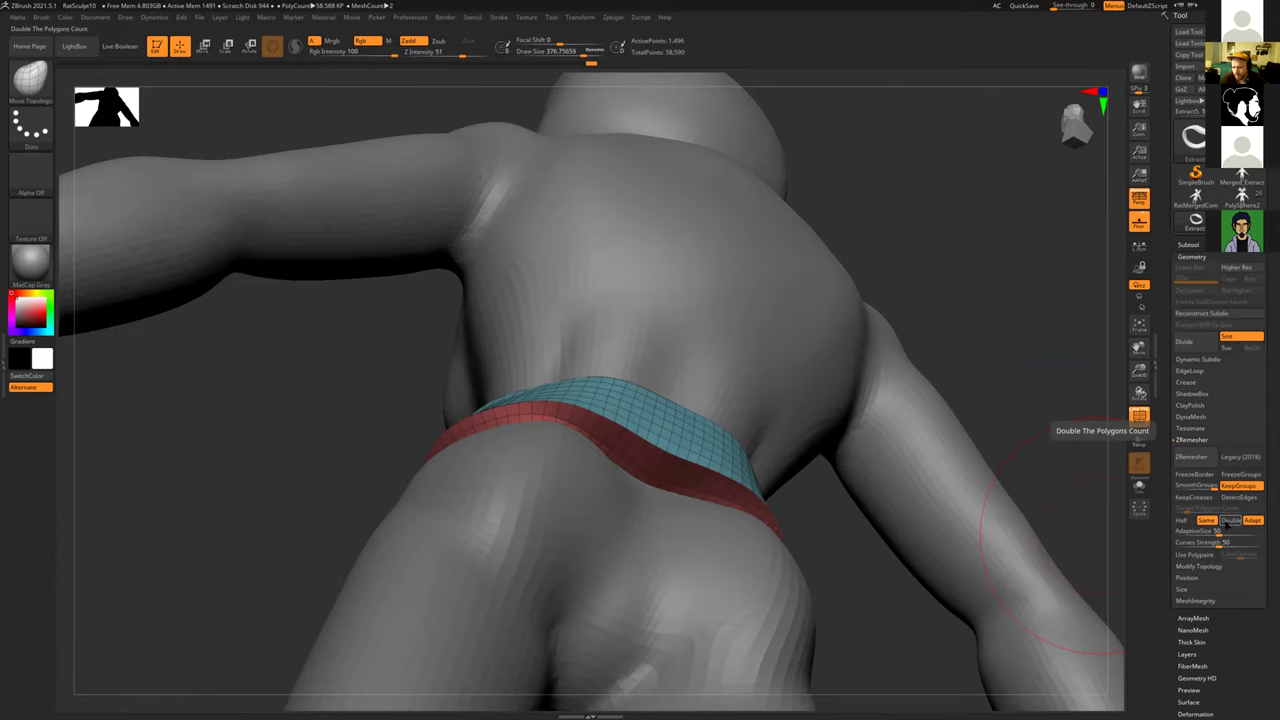
click(1229, 521)
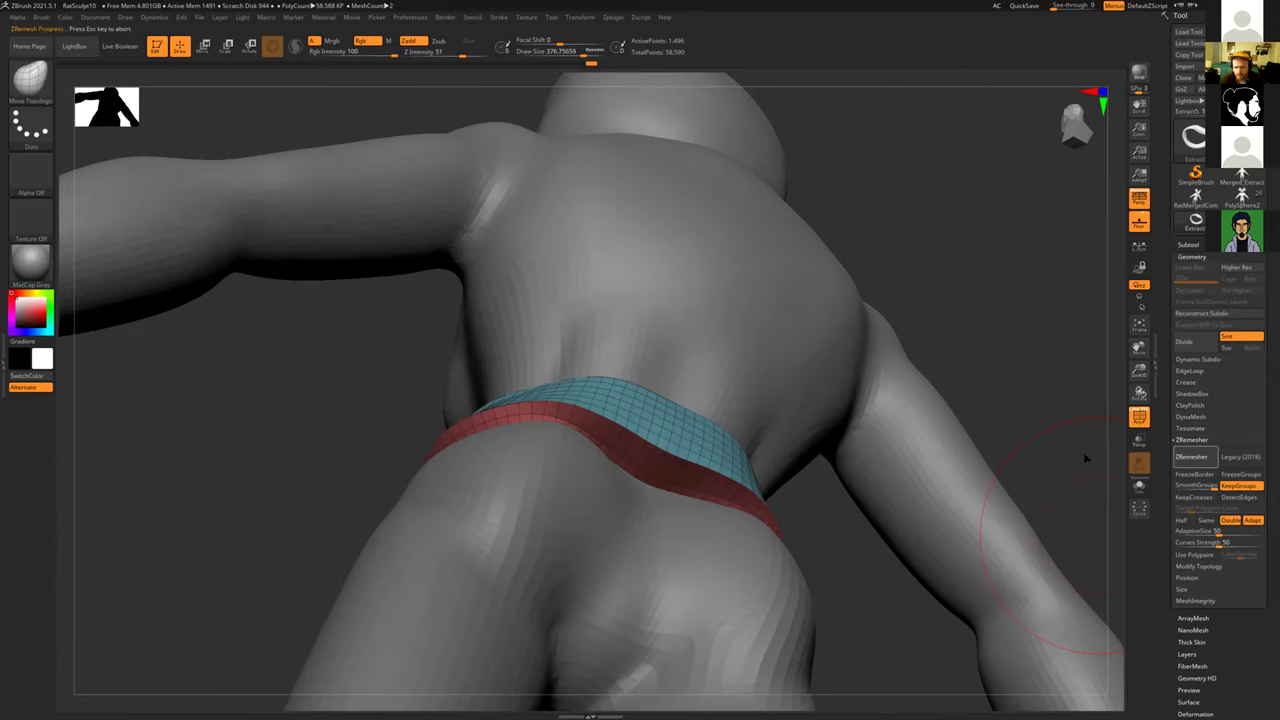
drag(957, 321, 673, 459)
mouse_move(772, 478)
mouse_down()
mouse_move(763, 460)
mouse_move(717, 454)
mouse_move(772, 428)
mouse_move(763, 463)
mouse_up()
alt+drag(792, 203, 836, 517)
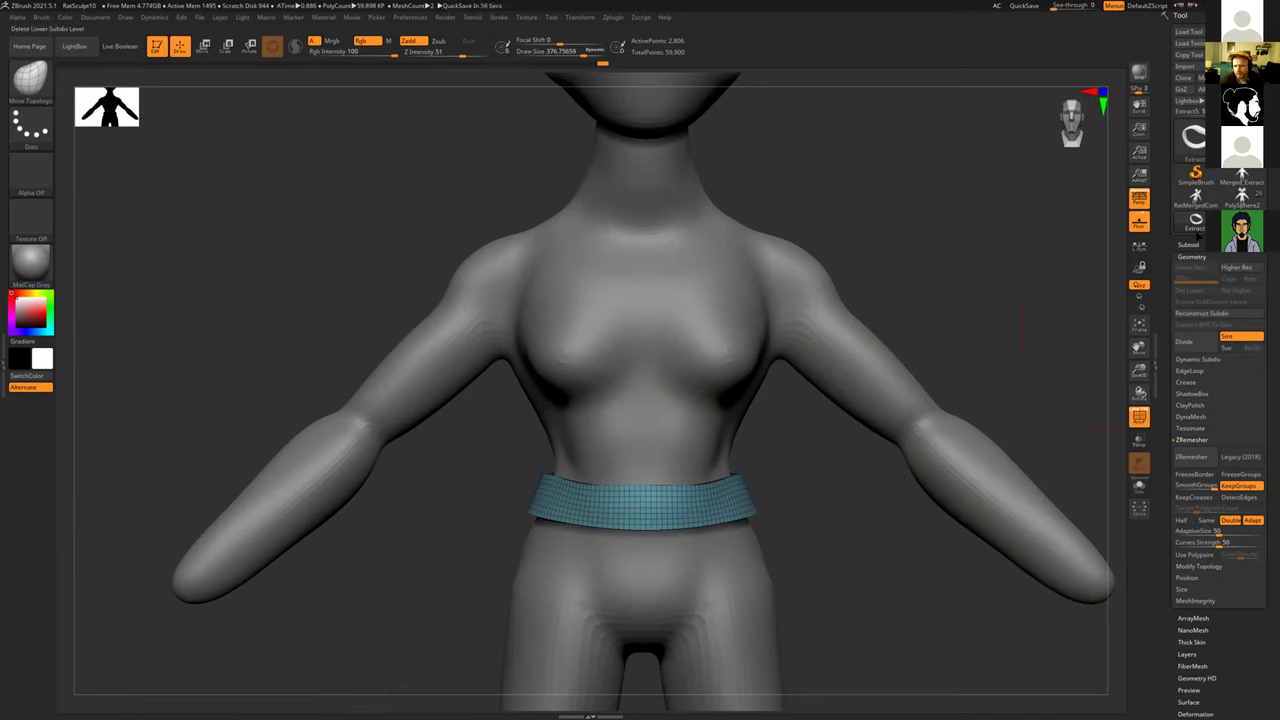
Step: Select the GreciaProject body subtool and turn off its polyframe display
click(1189, 244)
click(1188, 280)
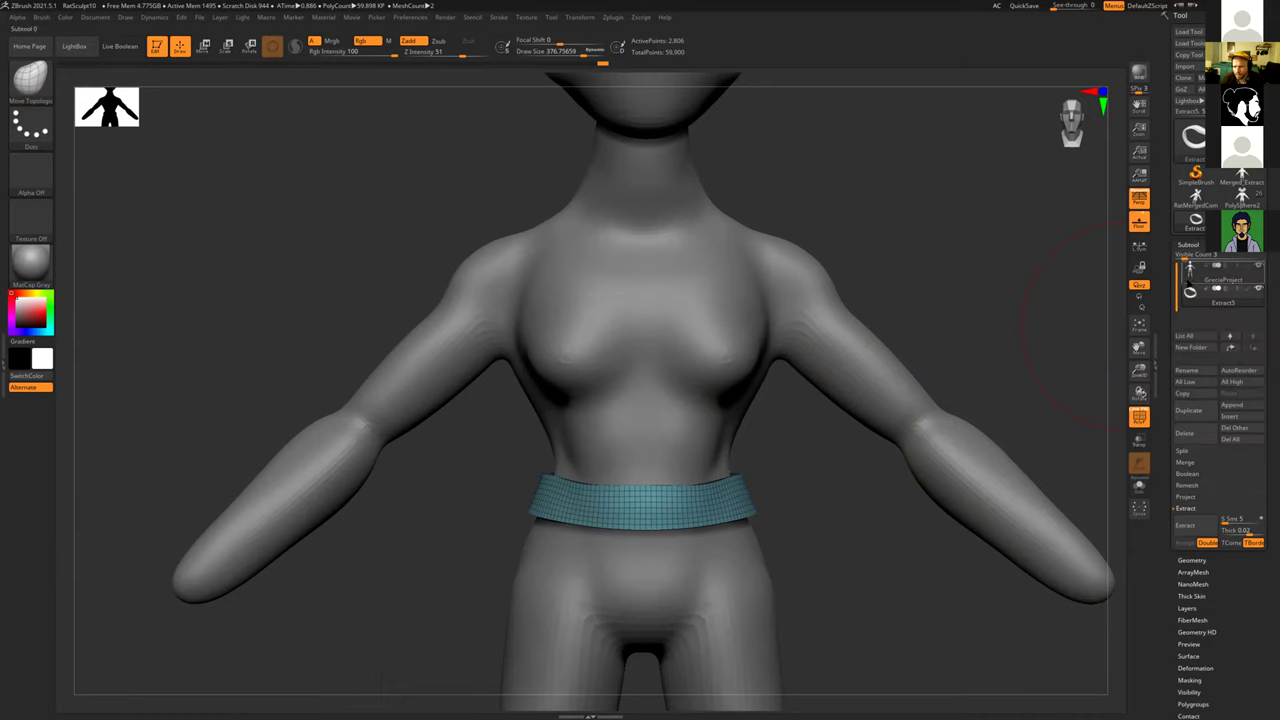
click(1260, 290)
click(1260, 290)
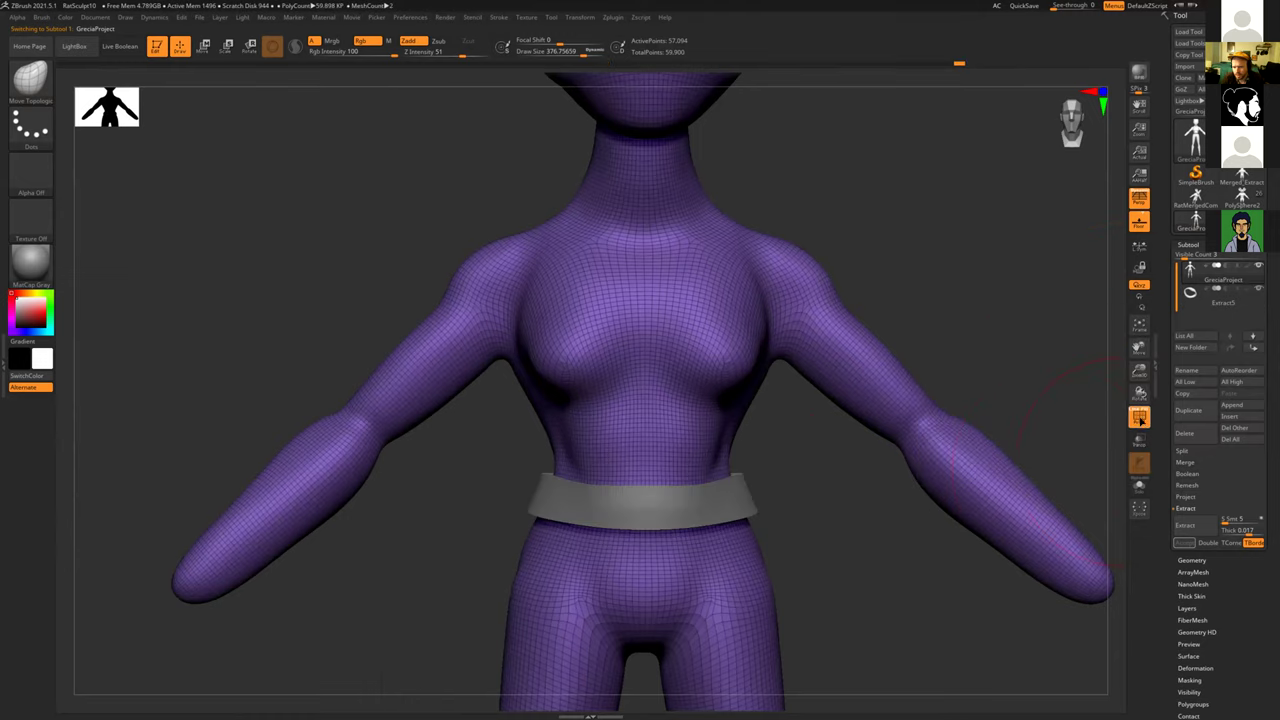
click(1139, 418)
Step: Hide the Extract5 belt subtool and clear the leftover mask around the body's waist
alt+drag(926, 228, 900, 268)
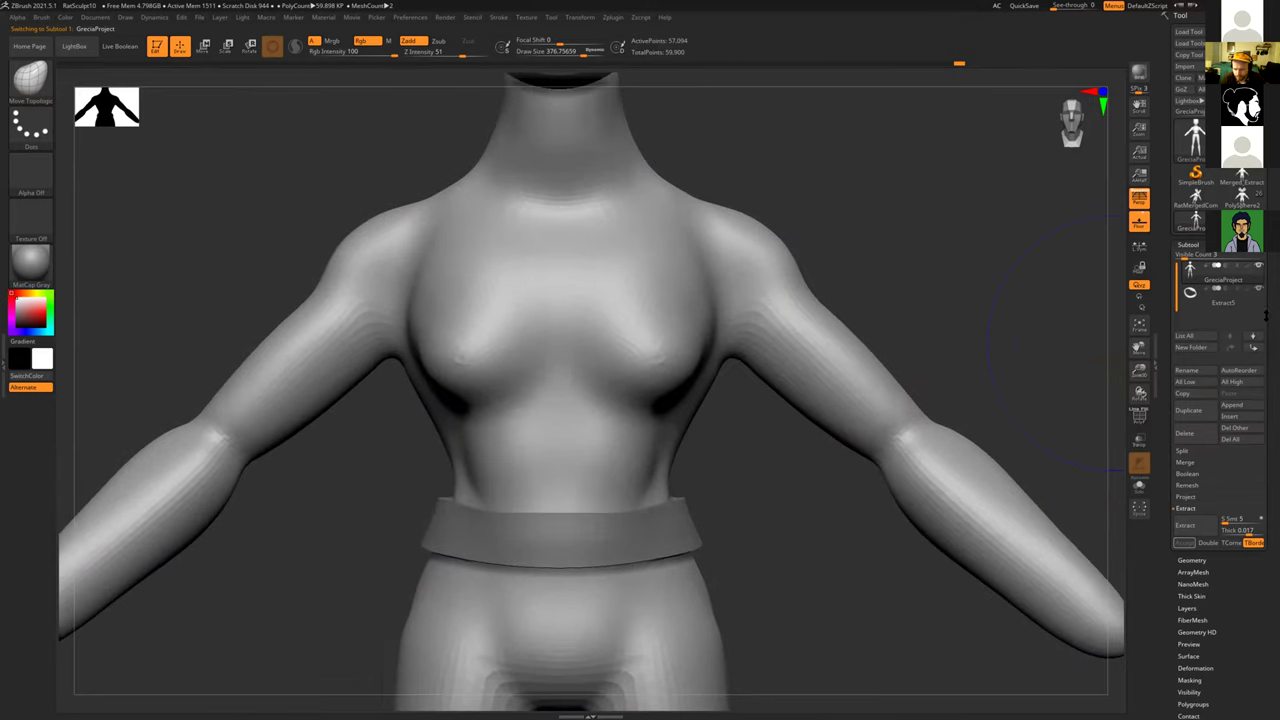
click(1259, 289)
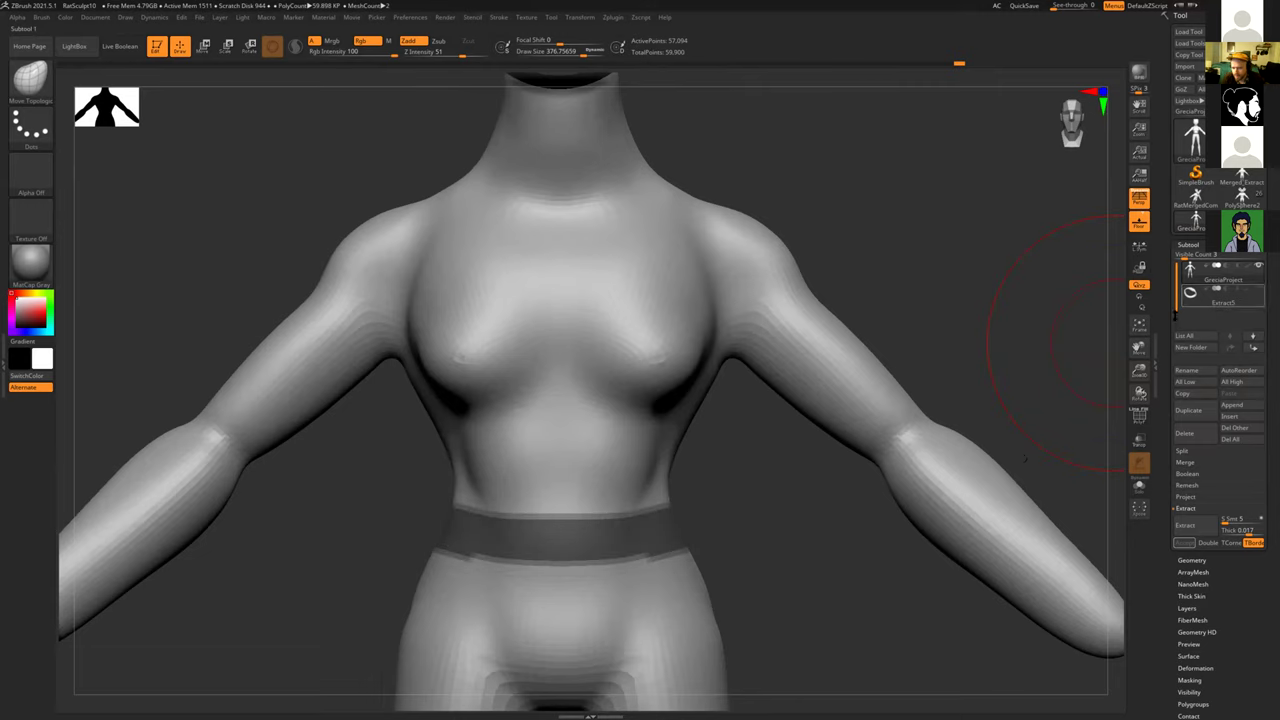
drag(948, 340, 497, 520)
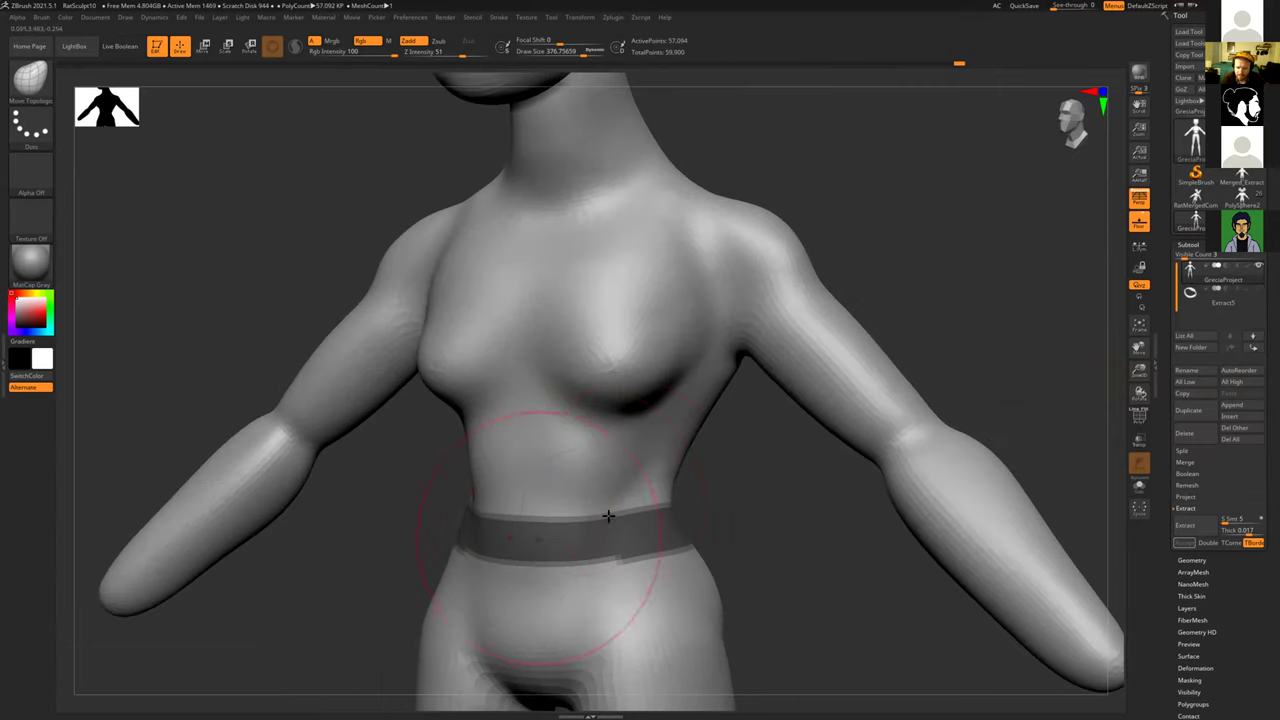
shift+drag(819, 511, 782, 443)
alt+drag(823, 297, 852, 163)
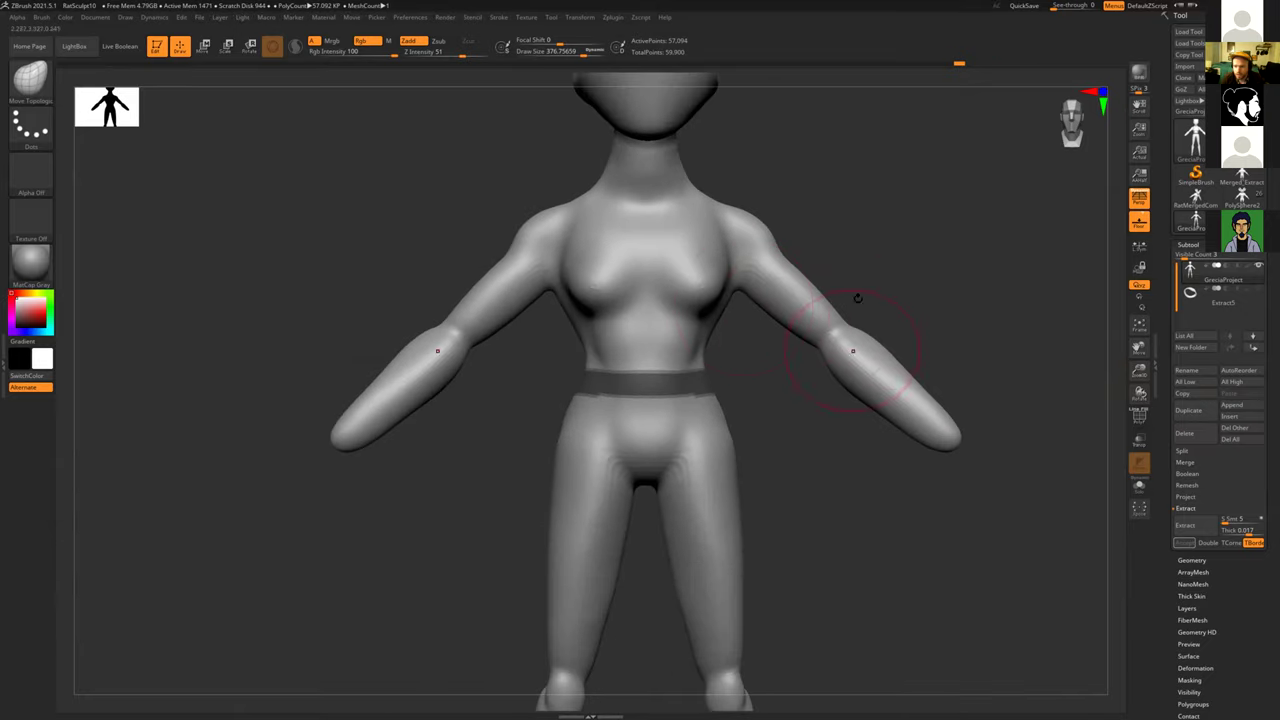
ctrl+drag(949, 222, 994, 343)
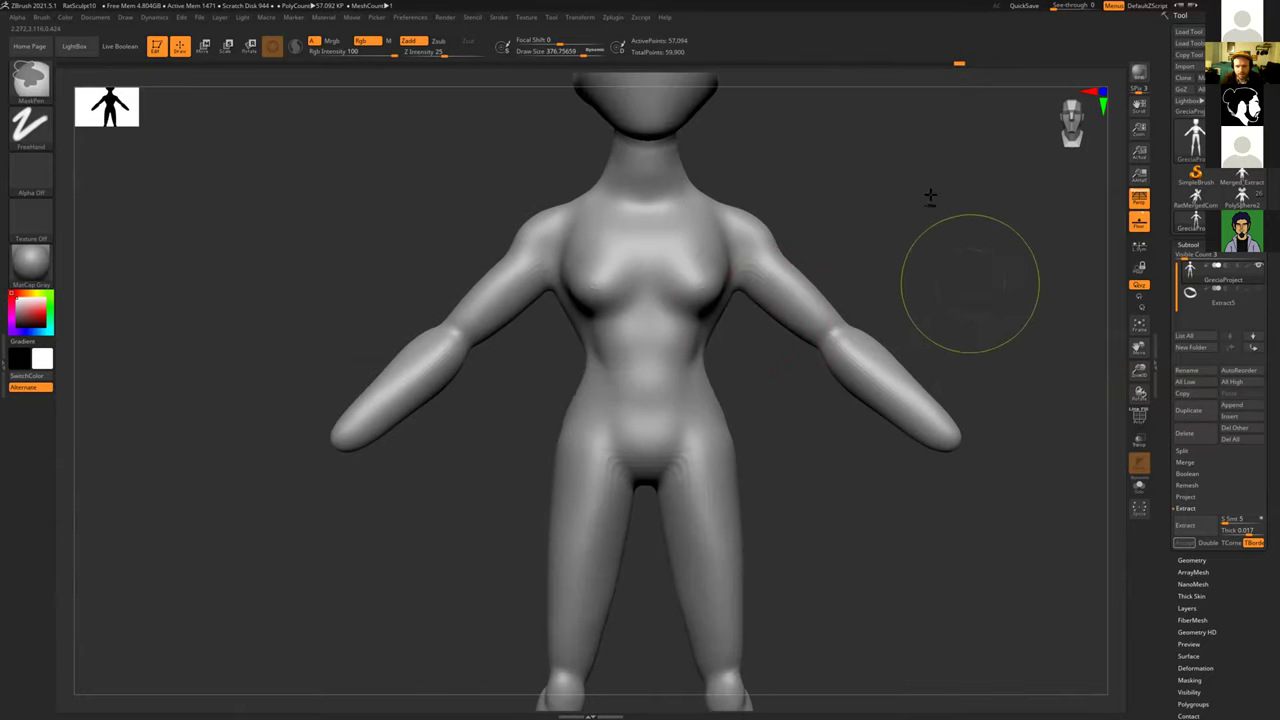
ctrl+drag(918, 193, 951, 274)
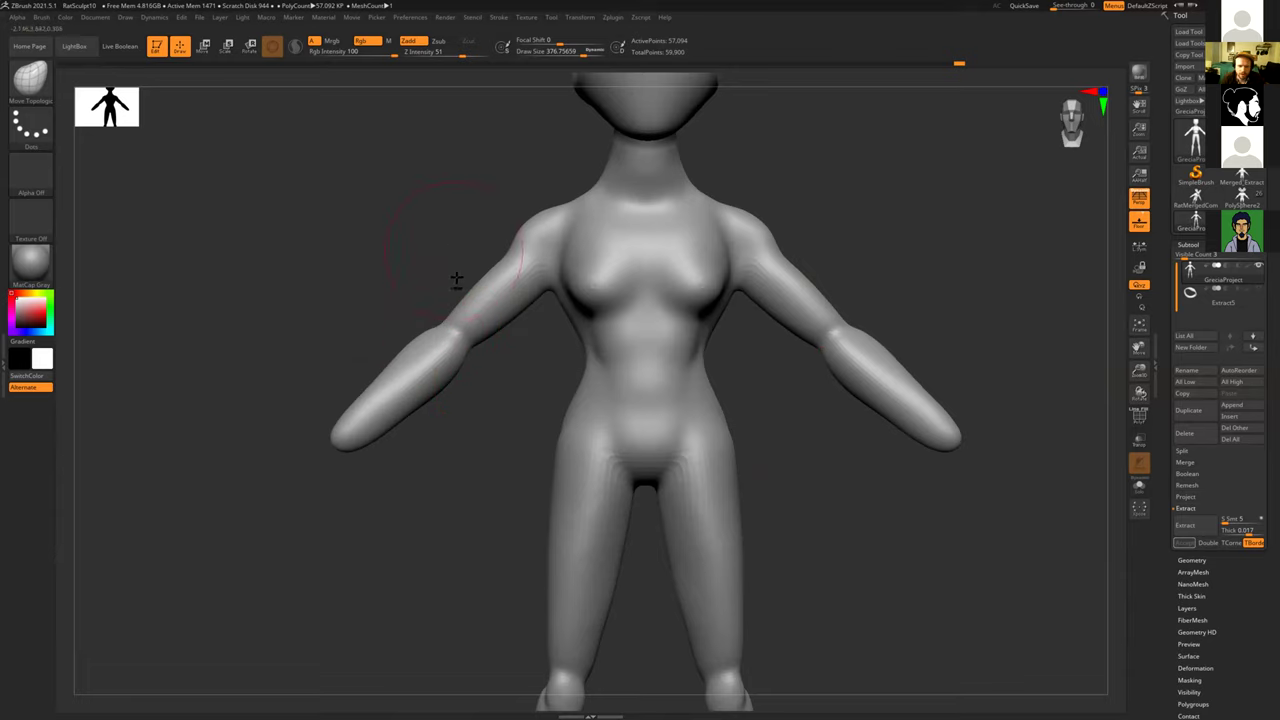
Step: Mask the torso, shoulders and upper arms for a long-sleeved top, and reduce the draw size to about 104
mouse_move(464, 189)
ctrl+mouse_down()
mouse_move(797, 337)
mouse_move(806, 390)
mouse_move(720, 397)
mouse_move(700, 429)
mouse_move(677, 400)
ctrl+mouse_up()
key(s)
drag(692, 350, 671, 354)
drag(603, 394, 687, 385)
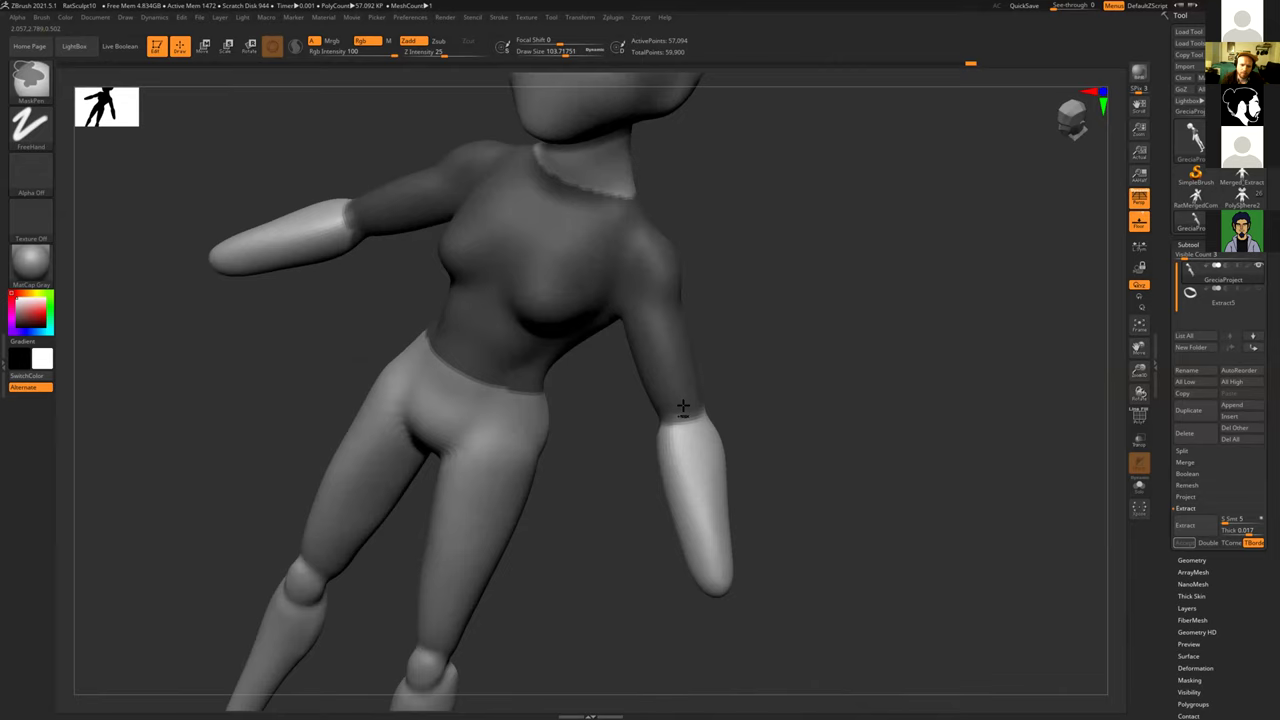
Step: Refine the mask's sleeve edge around the elbow from the back and inner side of the arm
mouse_move(711, 400)
mouse_down()
mouse_move(657, 402)
mouse_move(703, 408)
mouse_up()
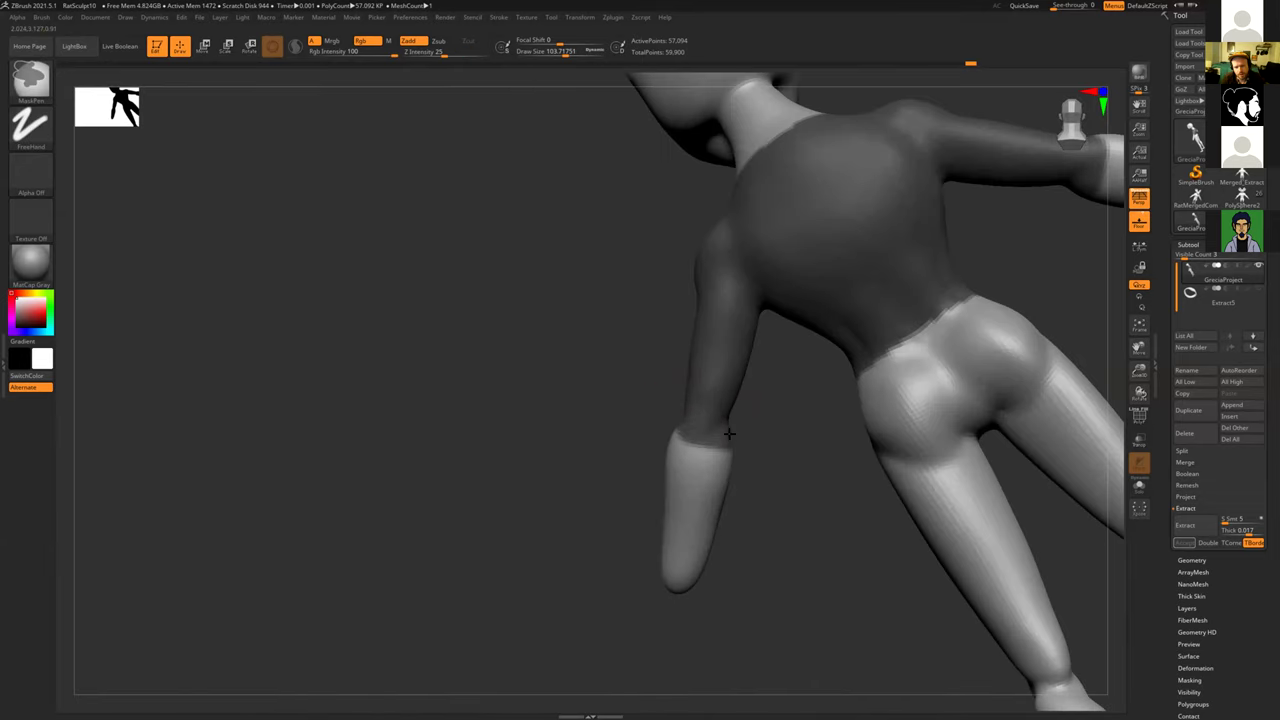
drag(620, 394, 738, 437)
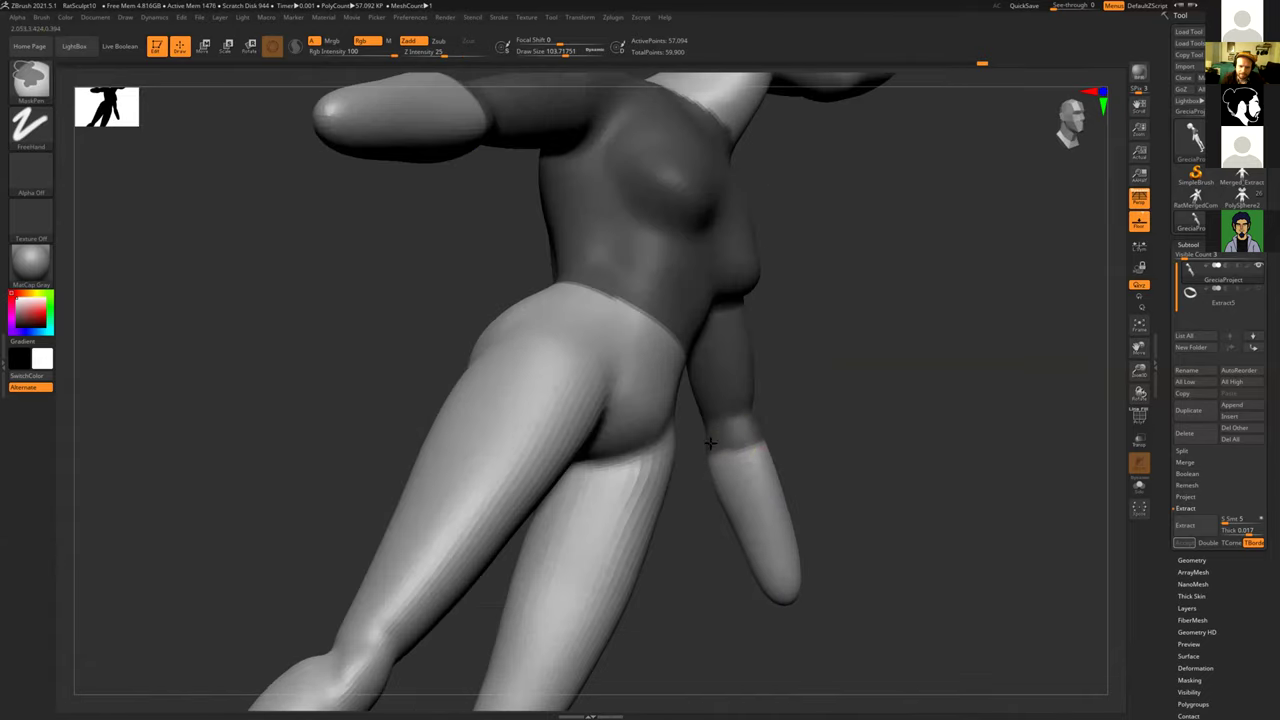
mouse_move(811, 400)
mouse_down()
mouse_move(843, 420)
mouse_move(816, 413)
mouse_up()
mouse_move(902, 278)
mouse_down()
mouse_move(817, 297)
mouse_move(871, 387)
mouse_up()
Step: Refine the top's mask along the waist edge and around the neckline at the base of the neck
mouse_move(554, 334)
ctrl+alt+mouse_down()
mouse_move(542, 317)
mouse_move(606, 309)
mouse_move(579, 329)
ctrl+alt+mouse_up()
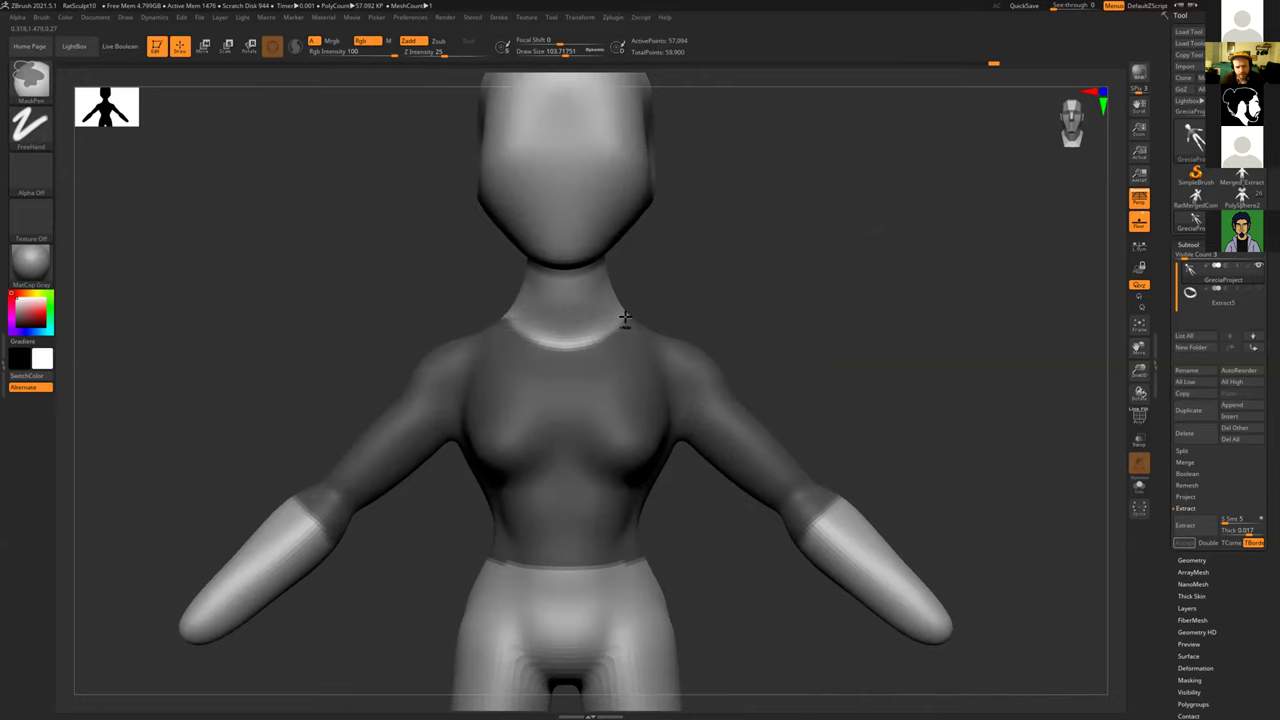
drag(697, 286, 667, 377)
ctrl+drag(634, 314, 691, 277)
mouse_move(608, 330)
right_down()
mouse_move(571, 340)
mouse_move(605, 330)
right_up()
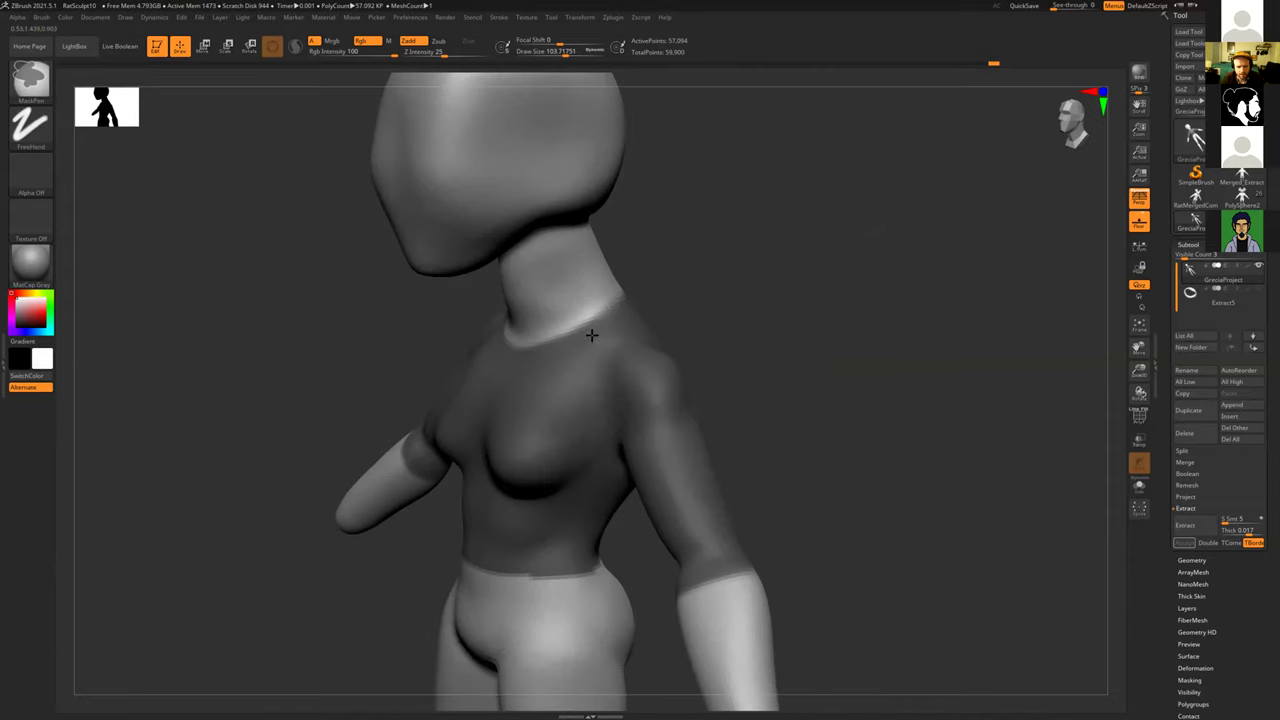
mouse_move(697, 289)
shift+mouse_down()
mouse_move(766, 231)
mouse_move(851, 305)
shift+mouse_up()
mouse_move(852, 305)
ctrl+right_down()
mouse_move(714, 303)
mouse_move(771, 257)
mouse_move(1010, 535)
ctrl+right_up()
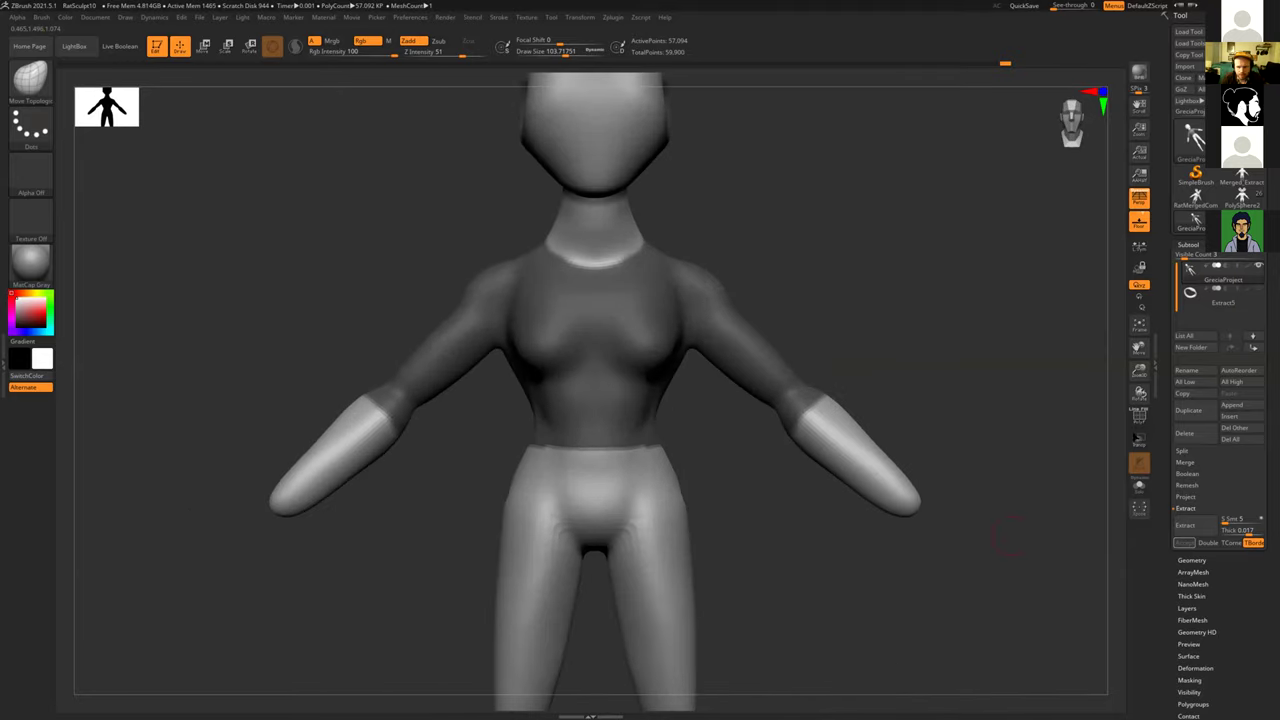
Step: Try extracting the masked top, reducing the extract thickness from the default preview to 0.00858
click(1185, 526)
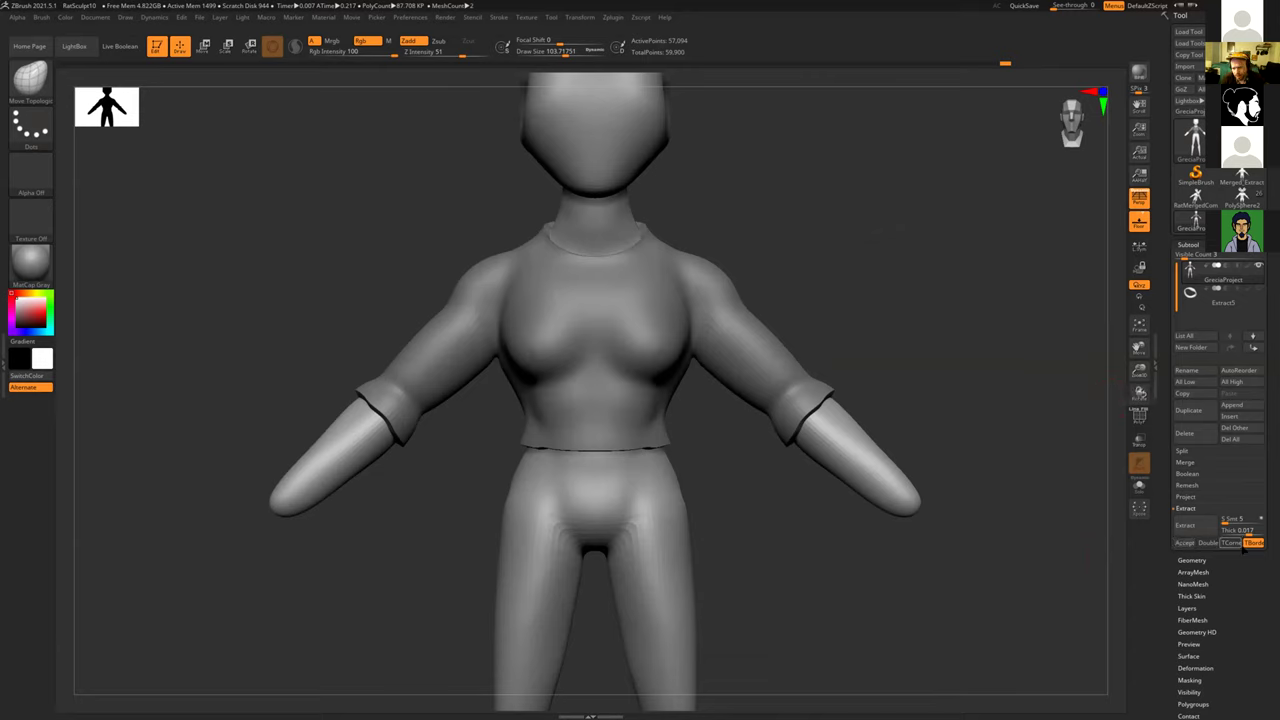
click(1241, 531)
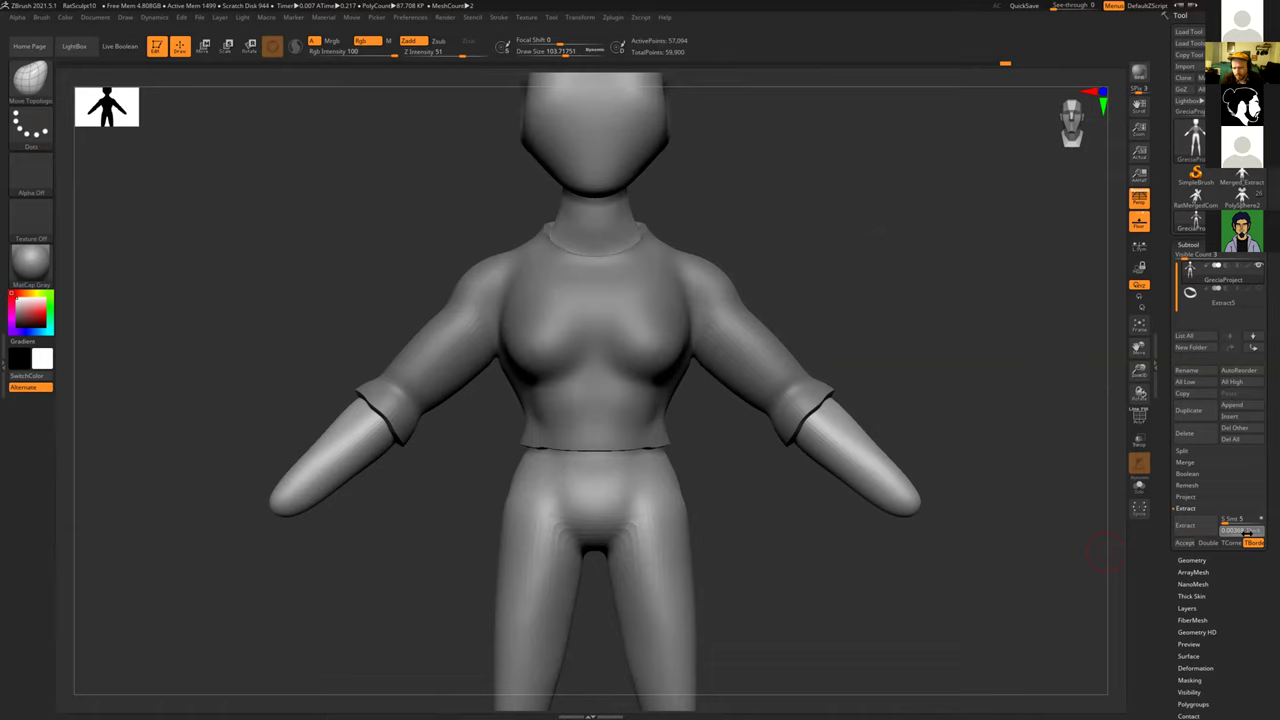
click(1247, 533)
key(Return)
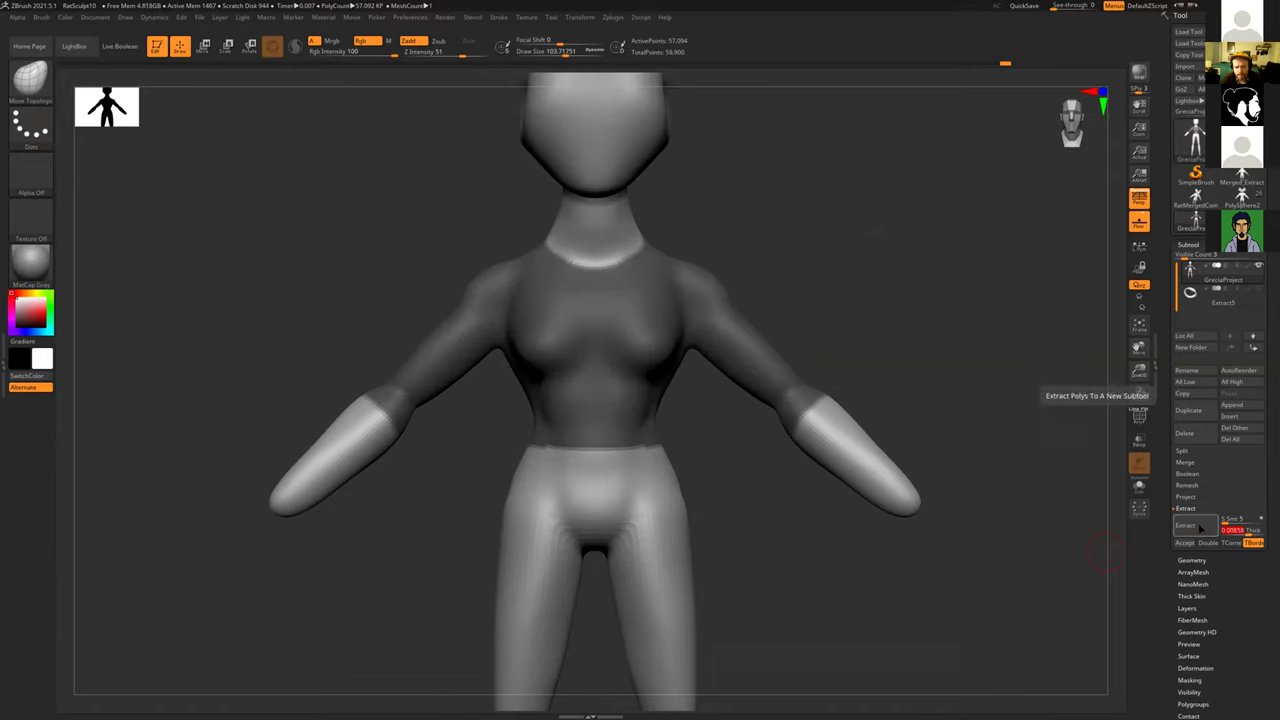
click(1200, 528)
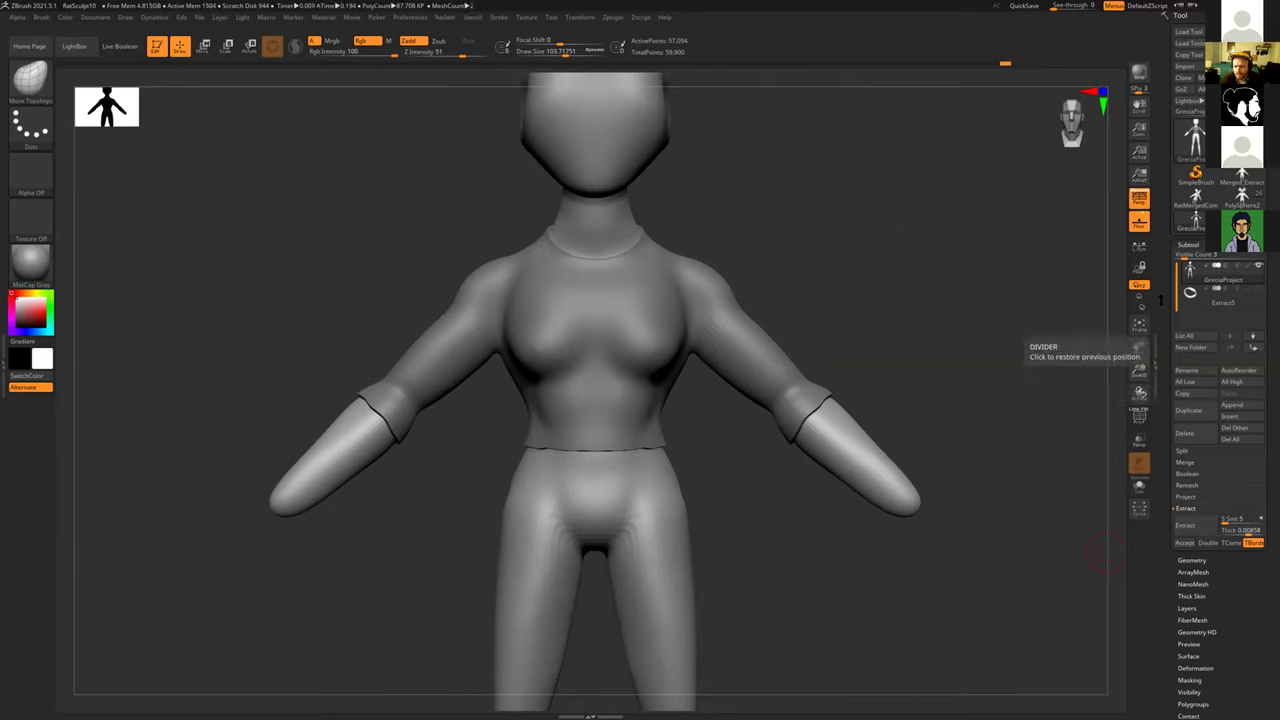
Step: Show the Extract5 belt again, then extract the masked top with a thickness of 0.0065 and accept it as a new subtool
click(1256, 288)
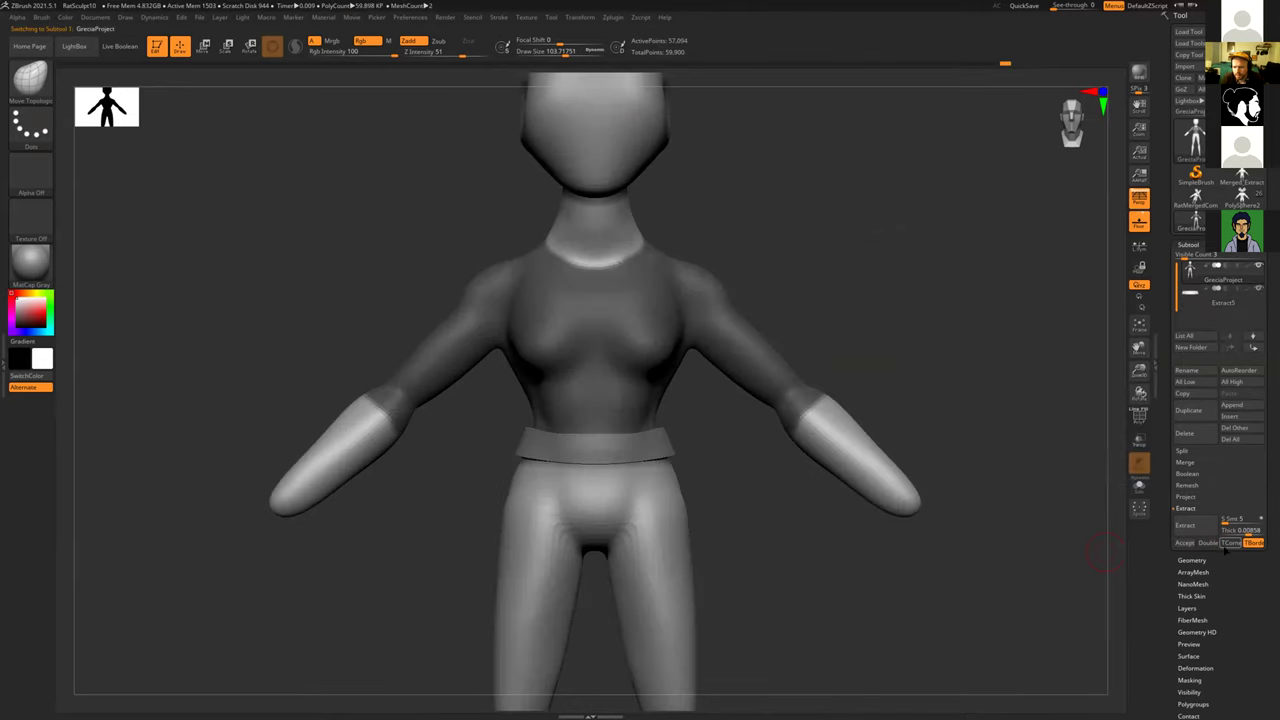
click(1184, 542)
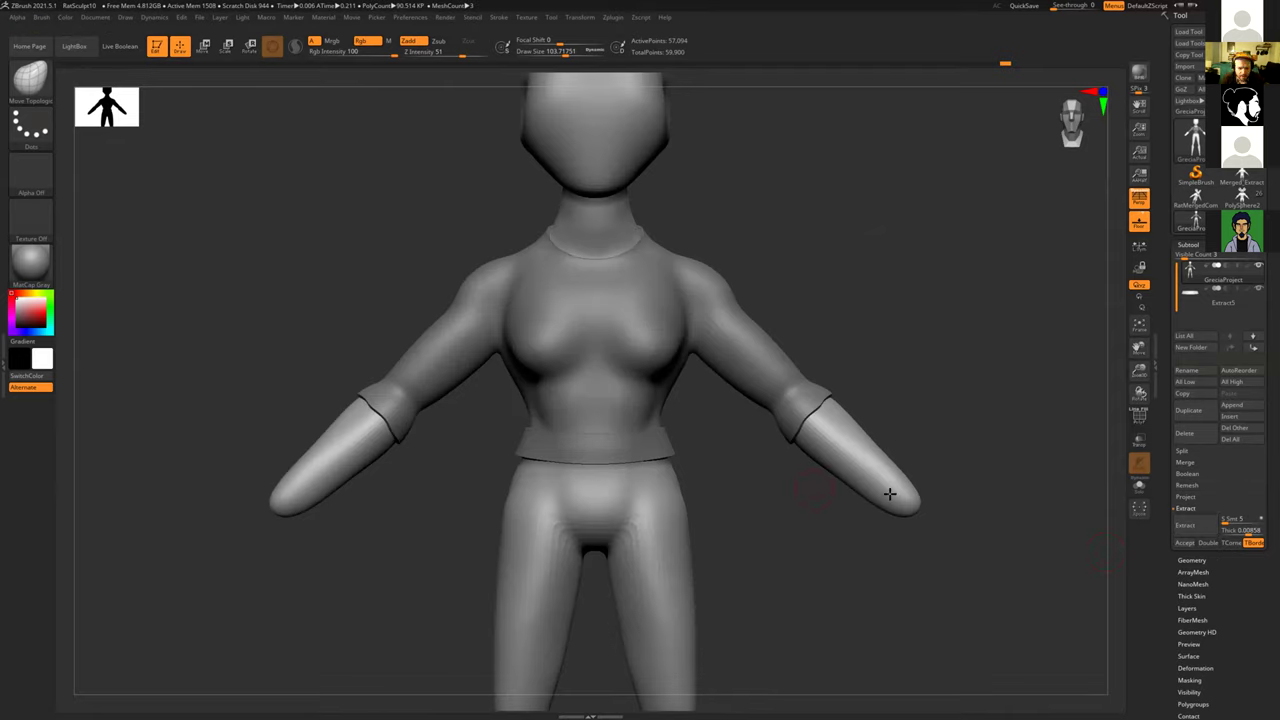
click(1246, 529)
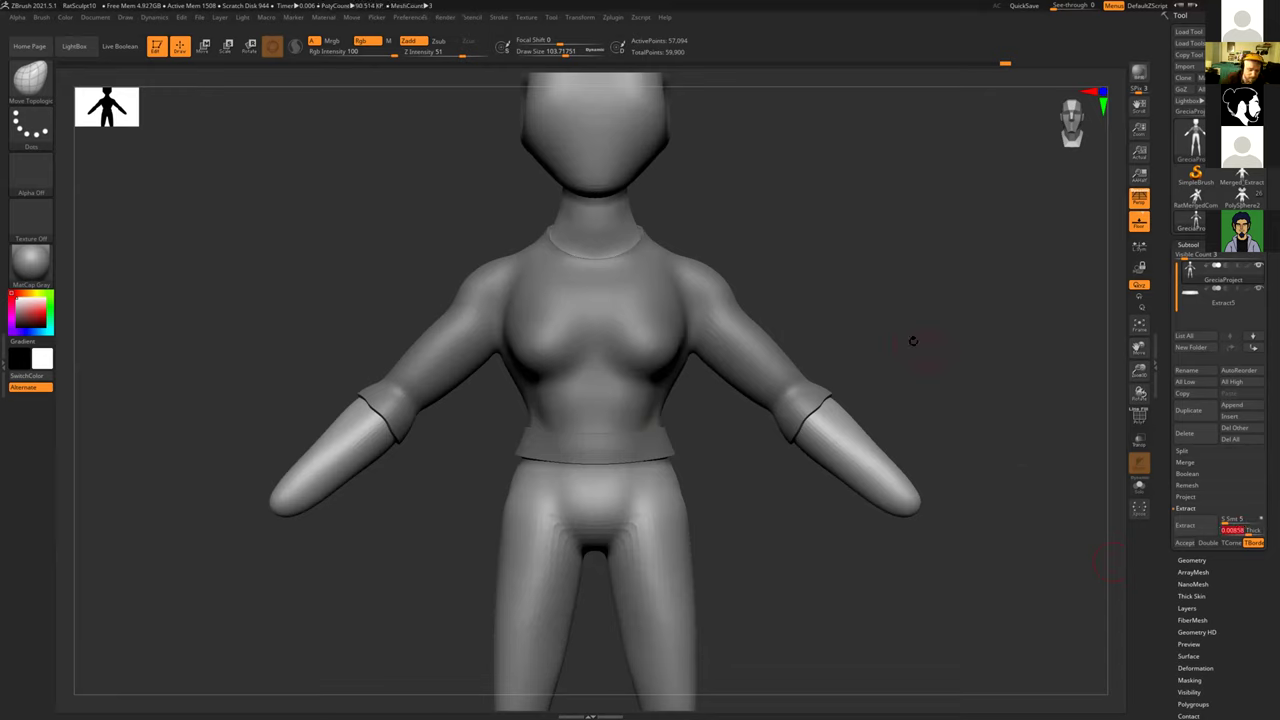
text(.)
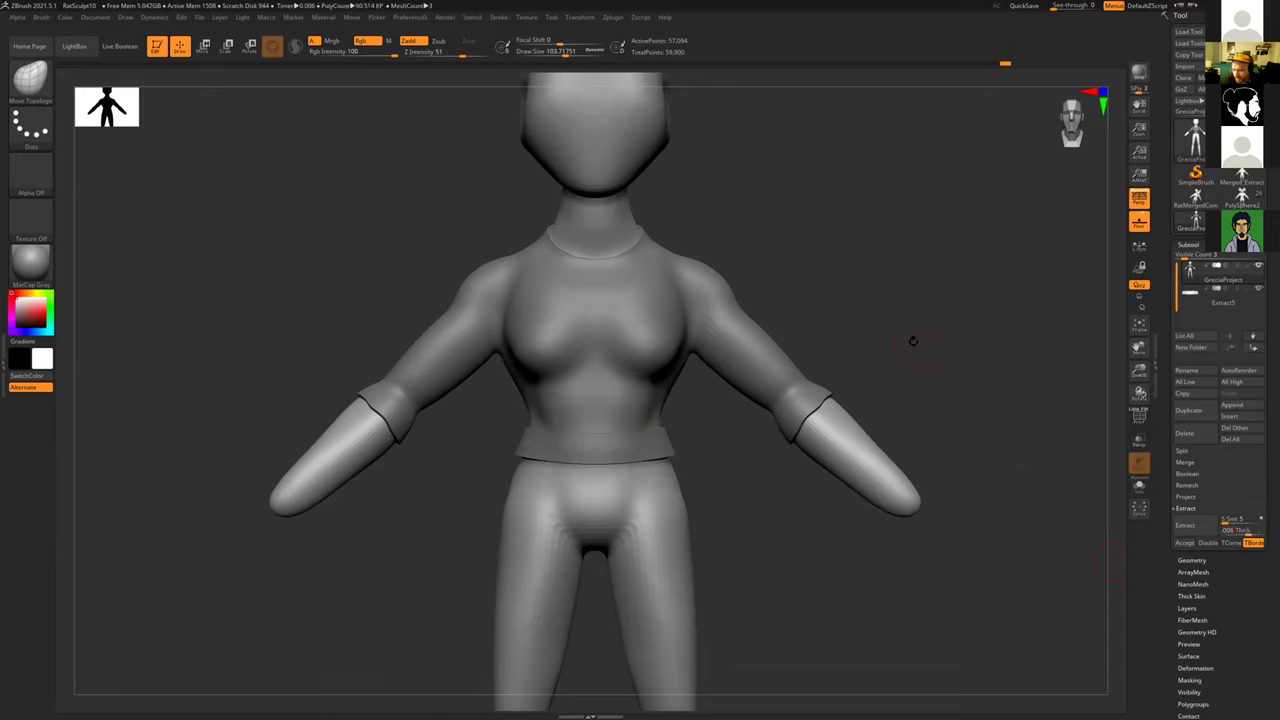
scroll(1190, 540, down, 1)
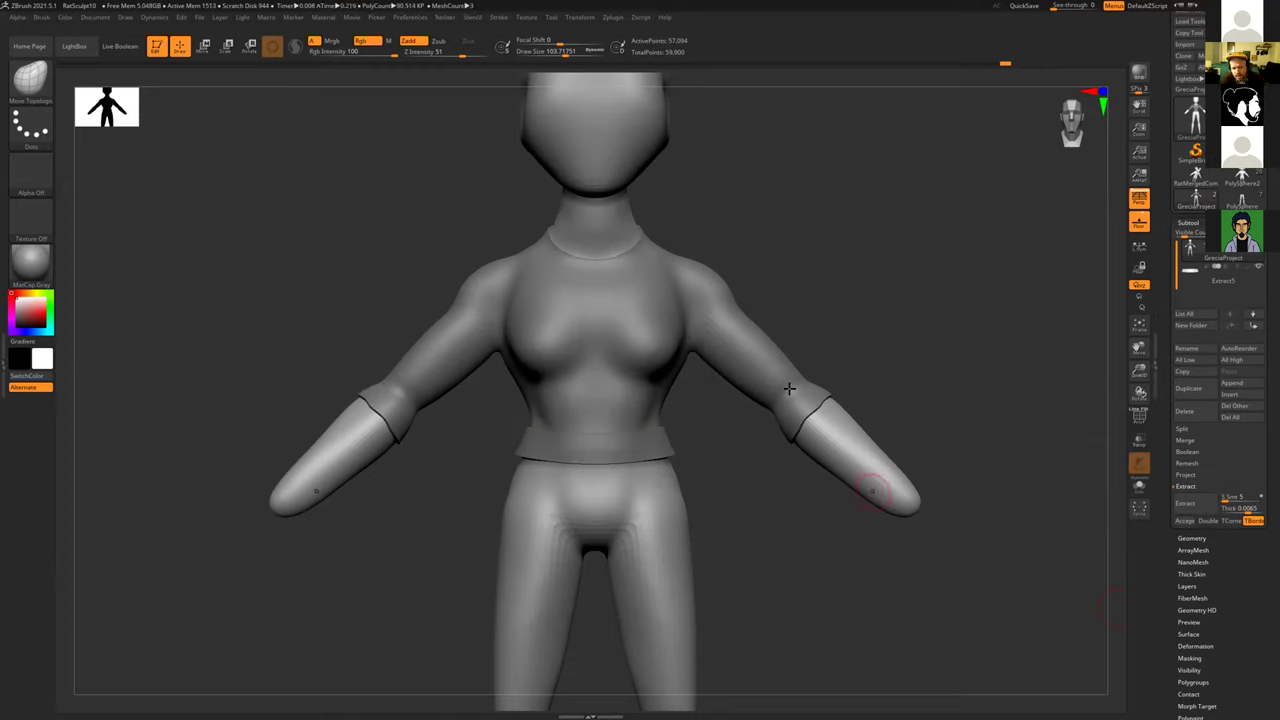
click(1185, 521)
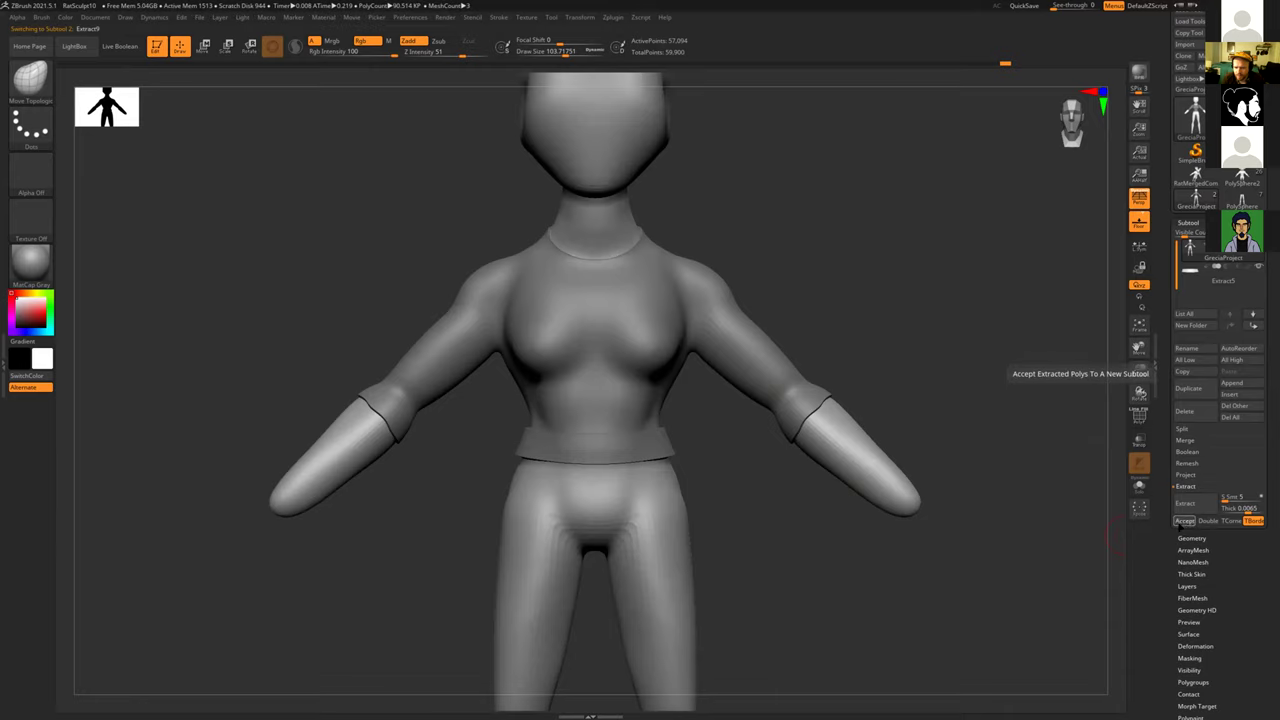
Step: Clear the extracted top's mask and adjust its sleeve cuff edge around the elbow with the Move Topological brush
shift+drag(898, 338, 894, 331)
ctrl+drag(897, 395, 827, 443)
drag(894, 419, 820, 471)
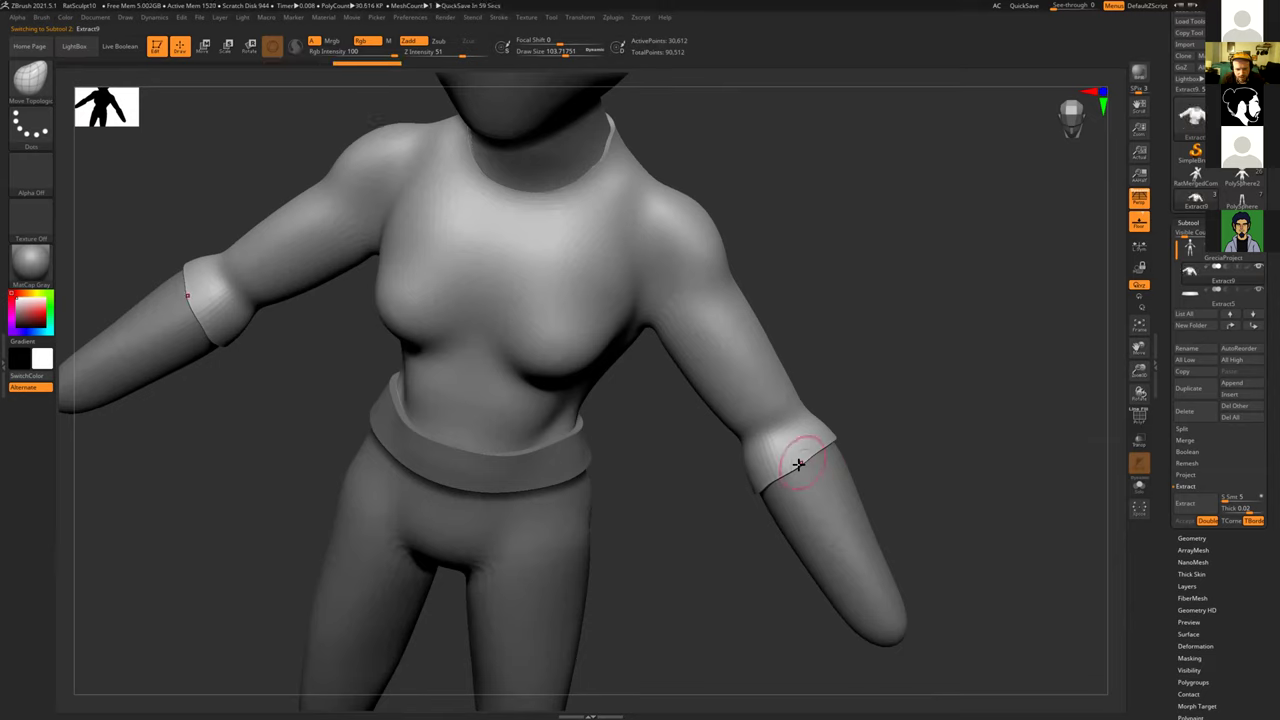
drag(800, 466, 796, 470)
mouse_move(722, 549)
mouse_down()
mouse_move(778, 486)
mouse_move(769, 492)
mouse_up()
mouse_move(671, 563)
mouse_down()
mouse_move(654, 457)
mouse_move(712, 516)
mouse_move(654, 489)
mouse_move(528, 386)
mouse_up()
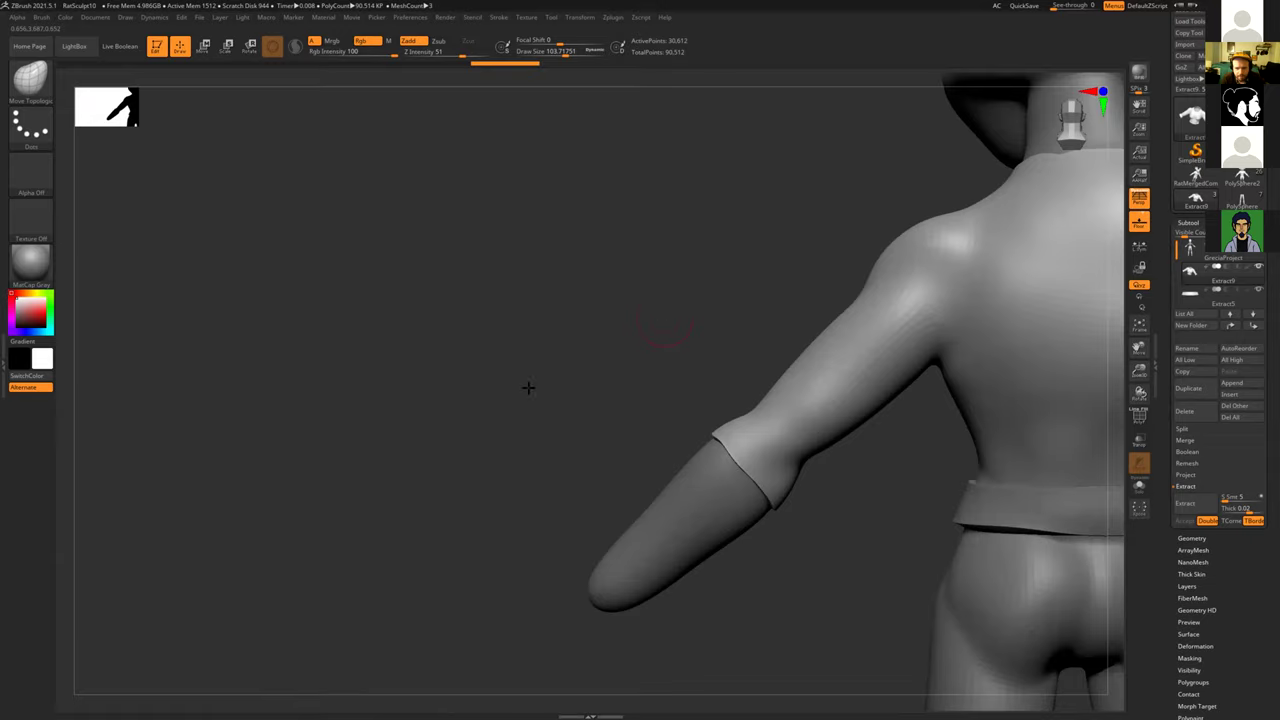
Step: Adjust the top's collar edge around the back and side of the neck with the Move Topological brush
alt+drag(862, 157, 577, 300)
drag(570, 345, 820, 371)
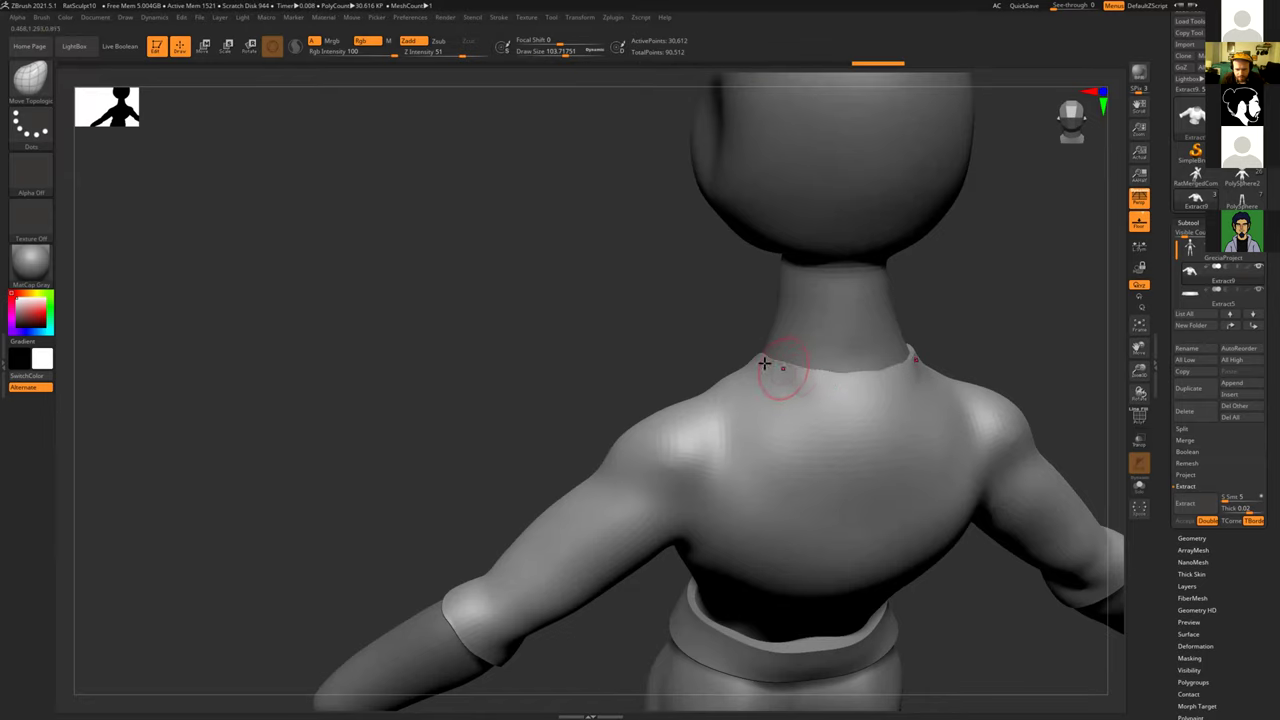
mouse_move(714, 337)
mouse_down()
mouse_move(817, 334)
mouse_move(820, 357)
mouse_move(766, 371)
mouse_up()
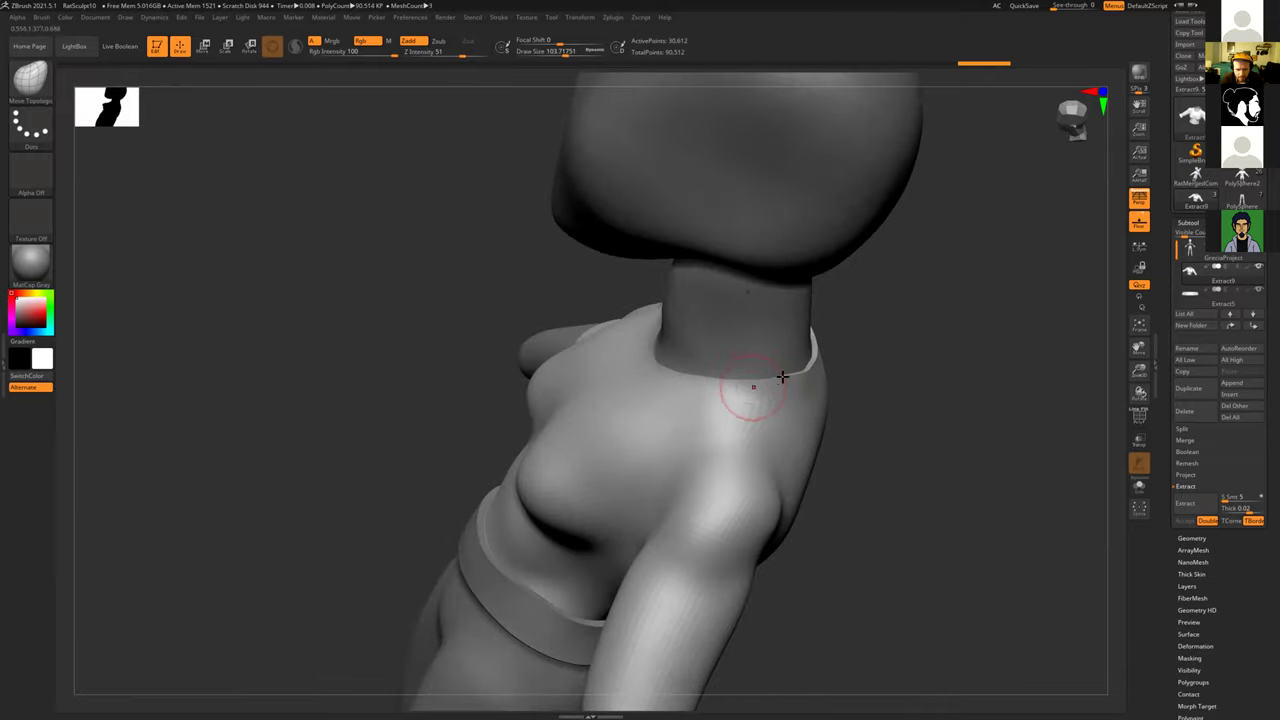
drag(449, 334, 940, 406)
alt+drag(994, 466, 1246, 489)
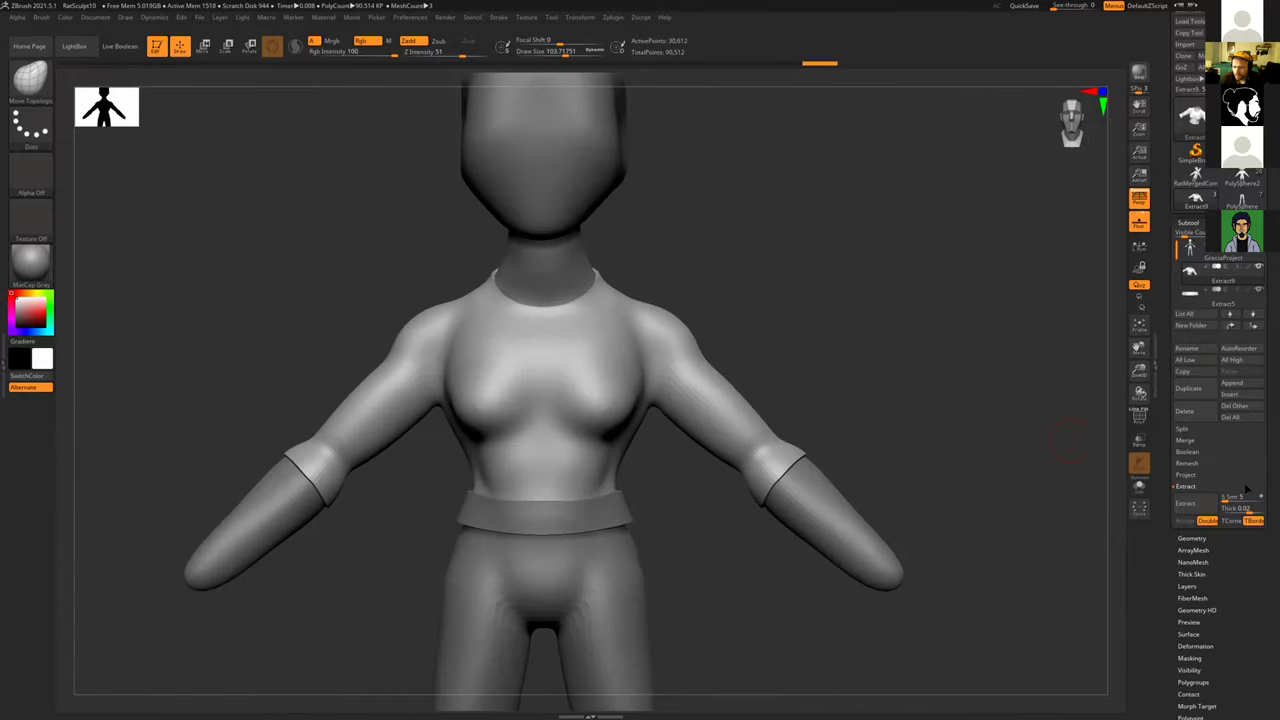
Step: ZRemesh the Extract9 top at half the polygon count with KeepGroups enabled
click(1185, 464)
click(1186, 538)
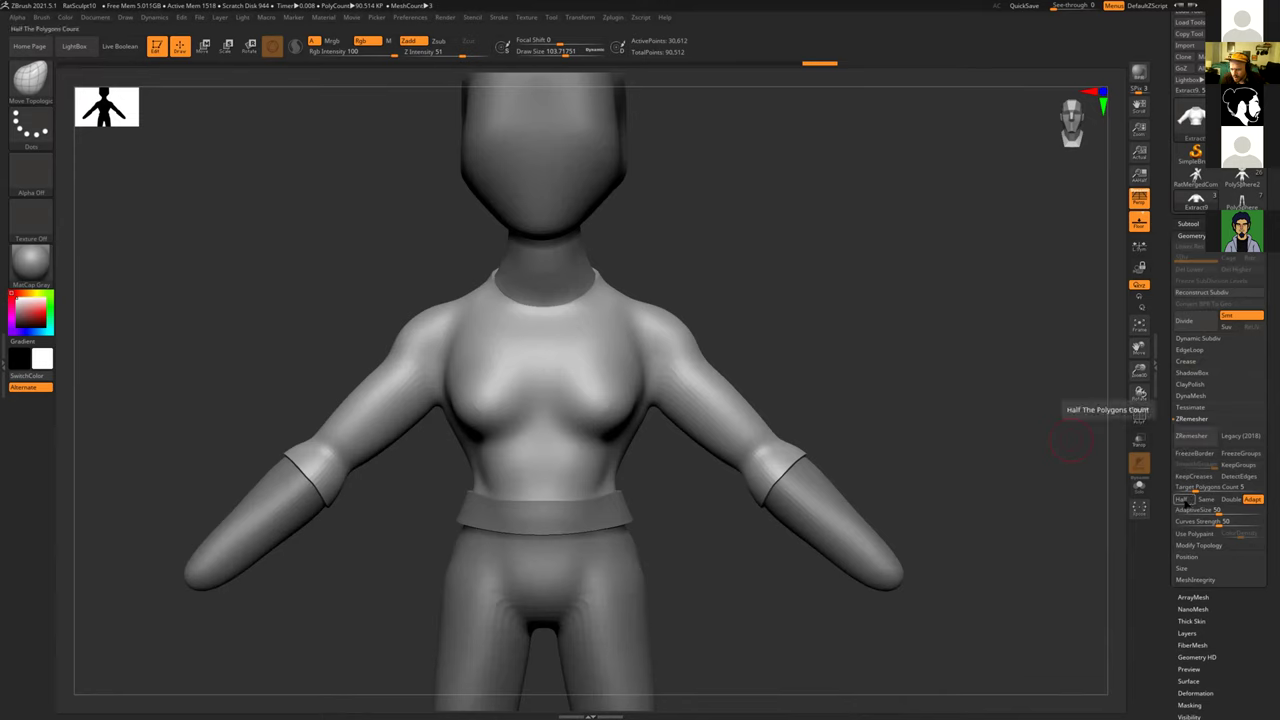
click(1183, 499)
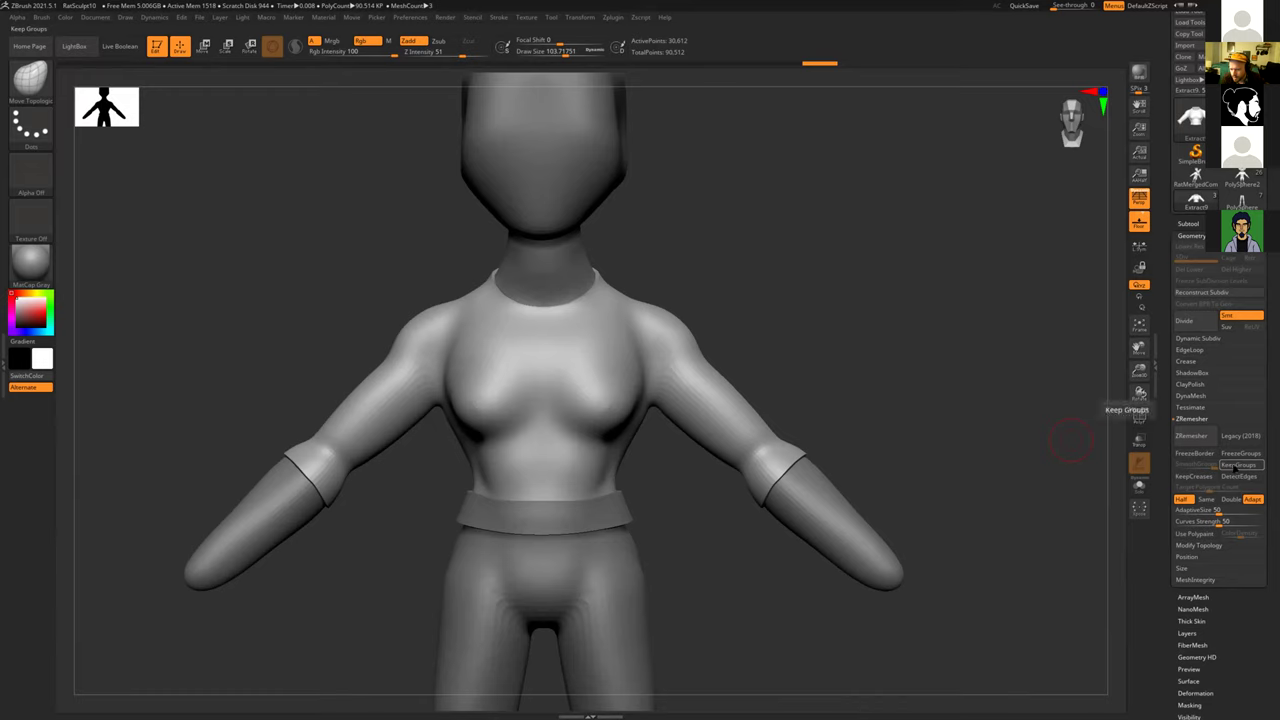
click(1223, 466)
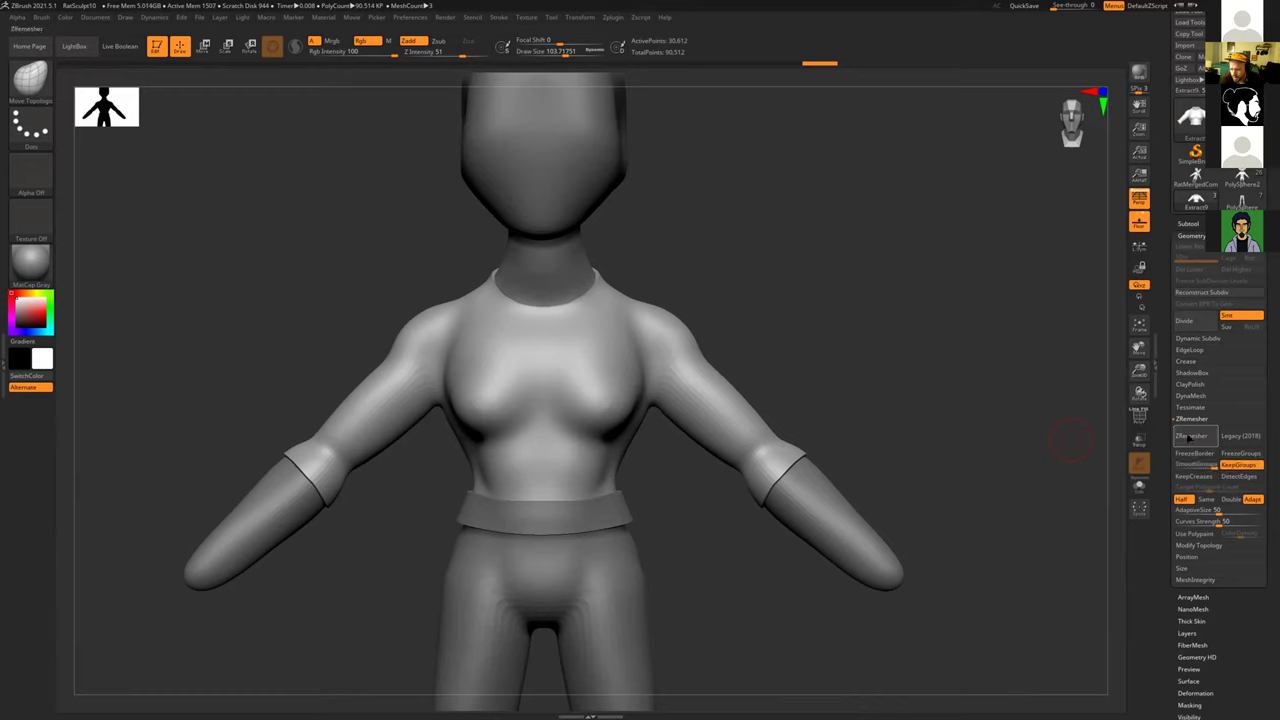
click(1190, 437)
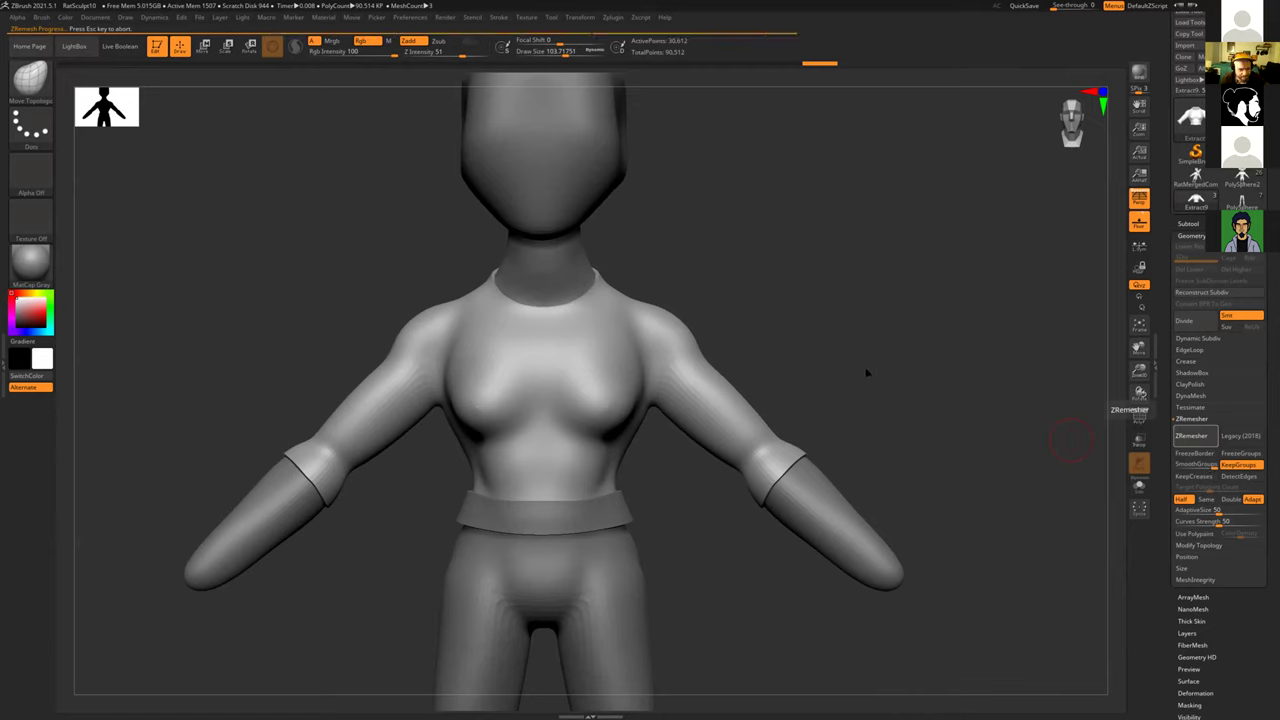
Step: Switch to the ClayBuildup brush and sculpt a fold on the top at the front of the armpit
alt+drag(857, 366, 866, 330)
drag(683, 452, 539, 344)
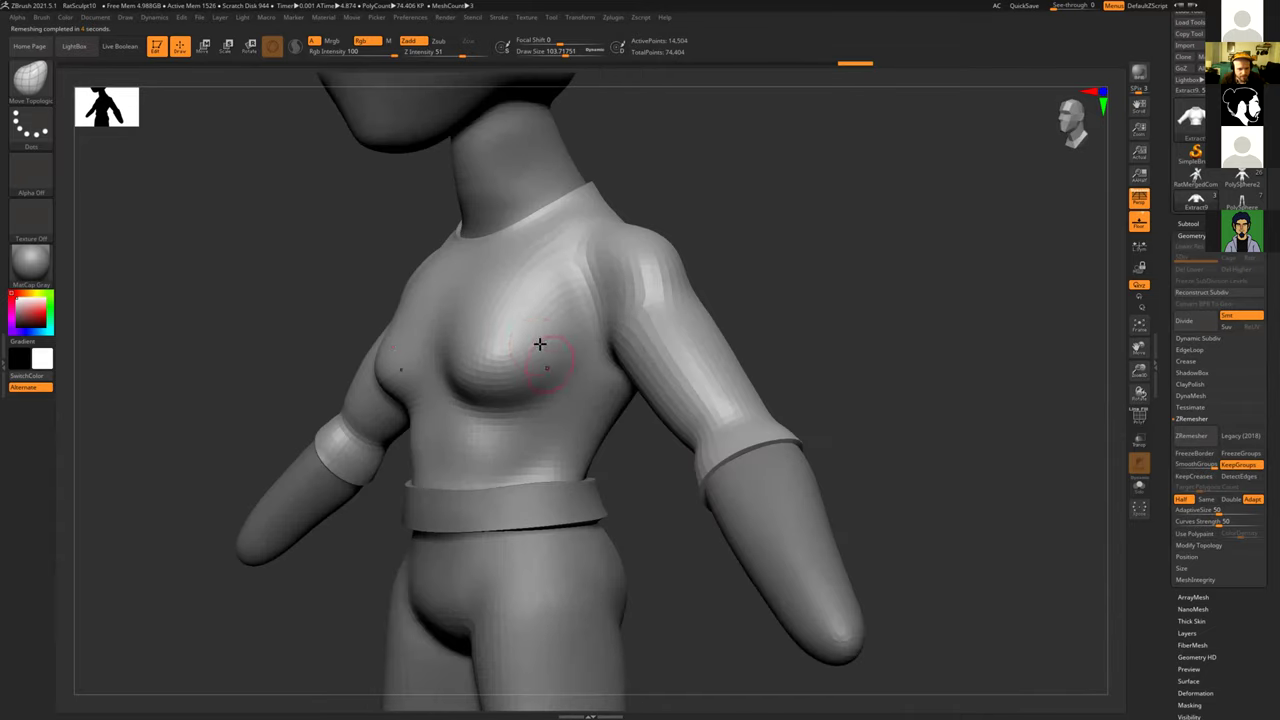
key(b)
key(c)
key(b)
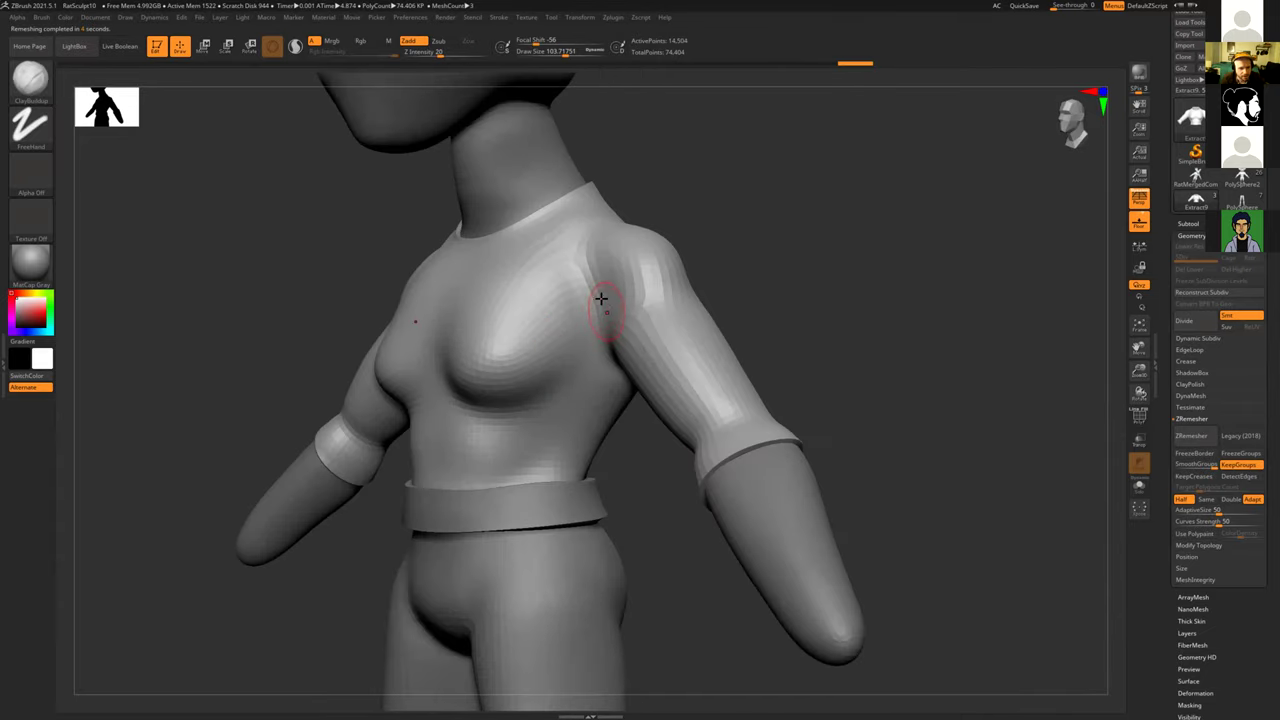
mouse_move(606, 317)
mouse_down()
mouse_move(591, 289)
mouse_move(580, 331)
mouse_move(538, 342)
mouse_move(588, 253)
mouse_up()
Step: Smooth the top's surface over the back of the shoulder and upper sleeve
mouse_move(775, 245)
mouse_down()
mouse_move(648, 290)
mouse_move(606, 229)
mouse_move(666, 271)
mouse_up()
right_drag(694, 243, 609, 223)
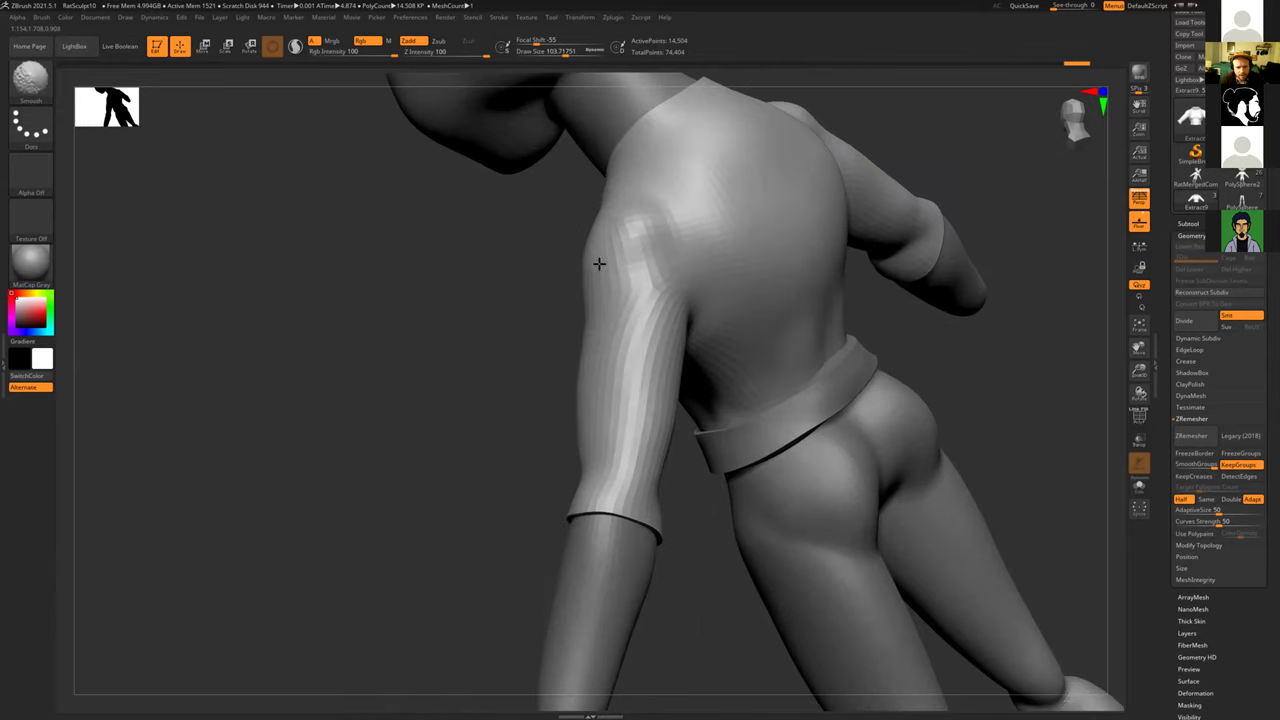
shift+drag(648, 222, 658, 292)
shift+drag(650, 230, 658, 272)
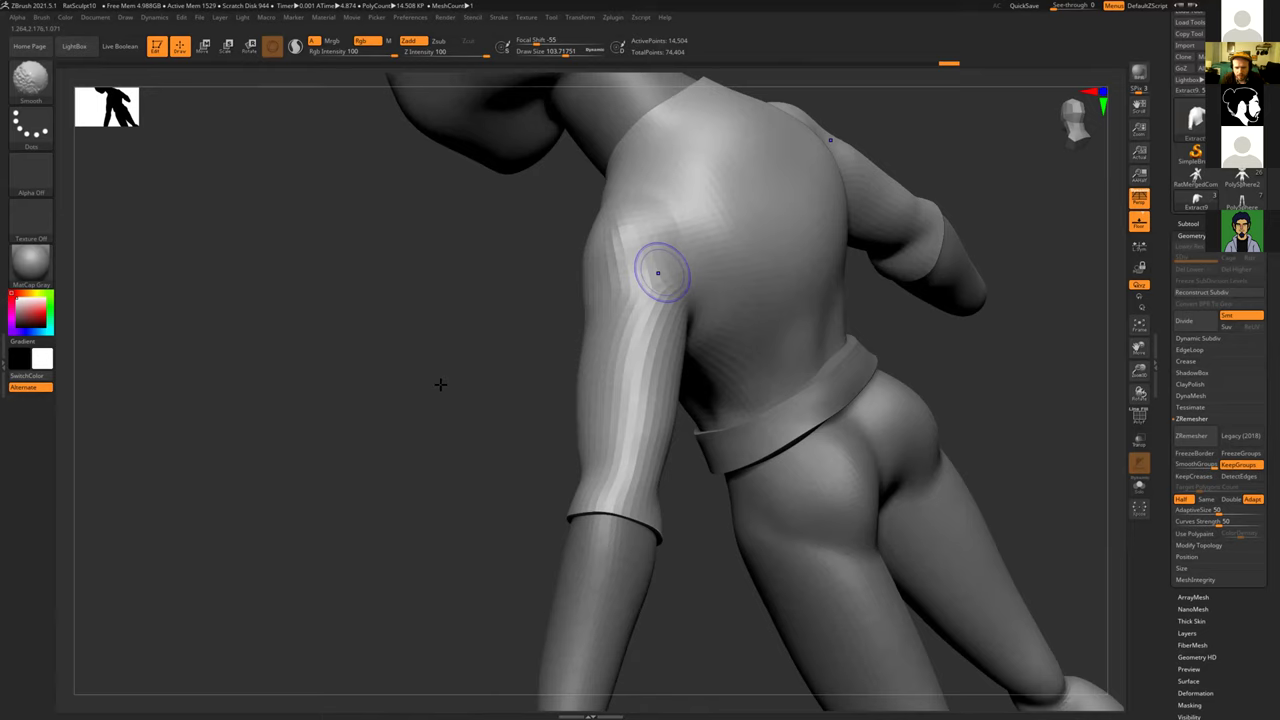
drag(432, 391, 549, 386)
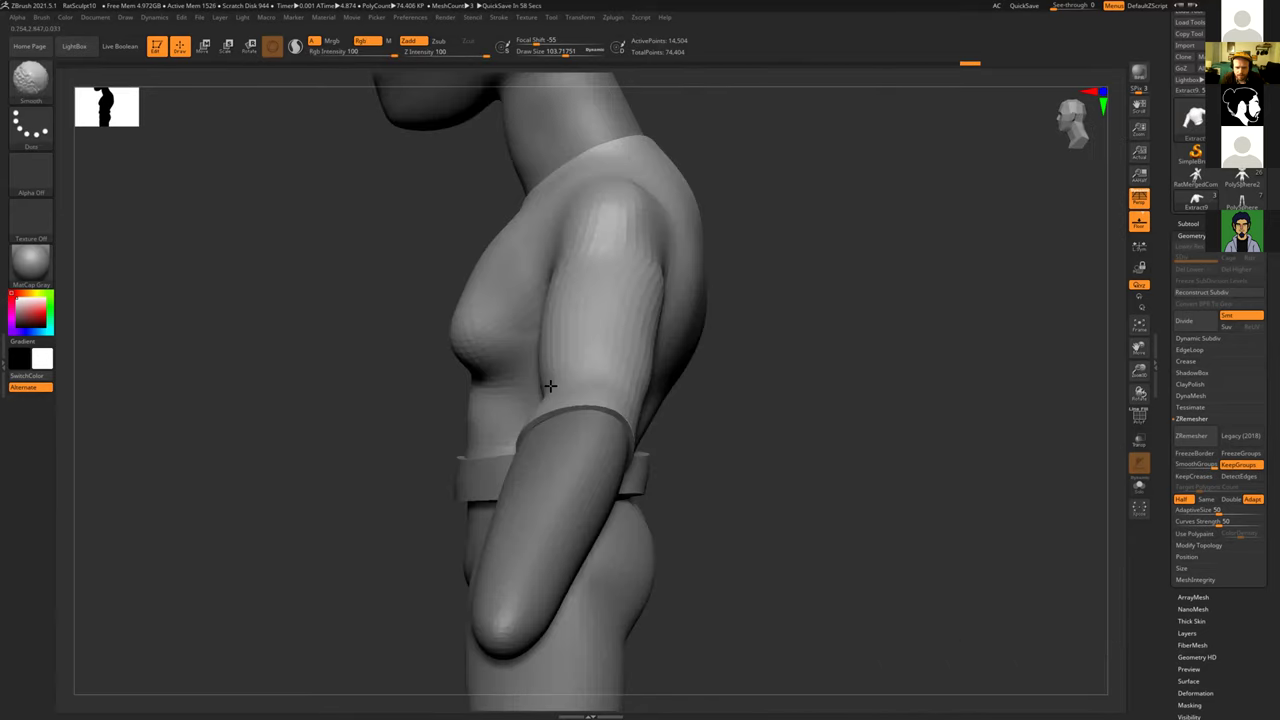
Step: Sculpt broad diagonal cloth folds across the top's lower back above the belt with ClayBuildup
drag(788, 409, 734, 394)
mouse_move(740, 408)
right_down()
mouse_move(699, 447)
mouse_move(720, 427)
right_up()
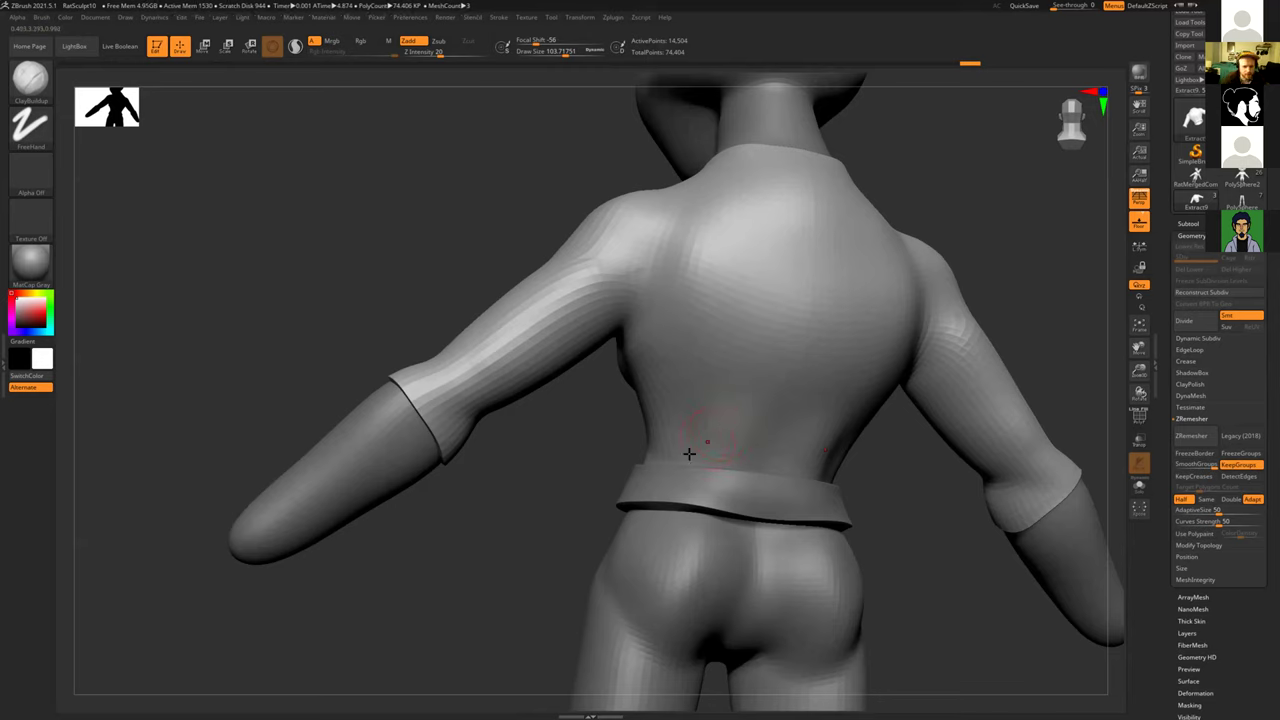
drag(725, 425, 648, 444)
mouse_move(731, 394)
mouse_down()
mouse_move(636, 436)
mouse_move(640, 412)
mouse_move(729, 423)
mouse_move(666, 423)
mouse_up()
key(shift)
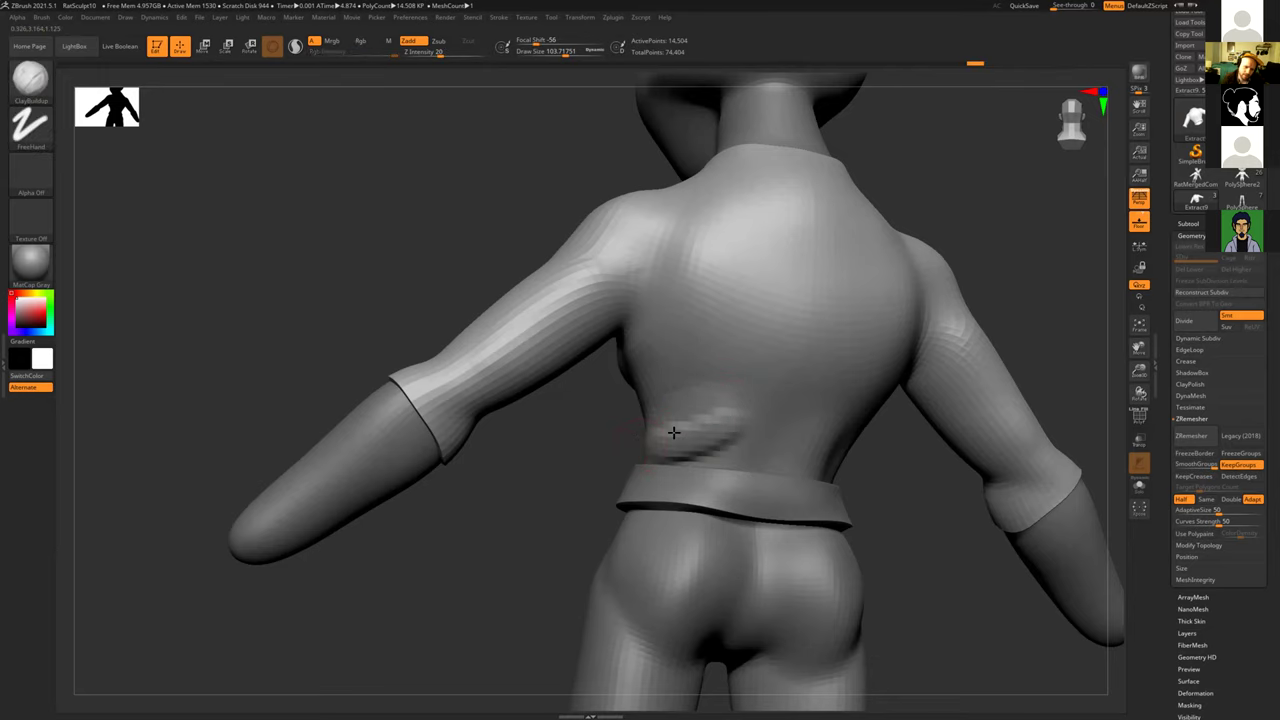
Step: Reduce the draw size to about 52, add finer folds just above the belt at the back, and smooth them
drag(574, 457, 589, 461)
ctrl+right_drag(629, 461, 714, 475)
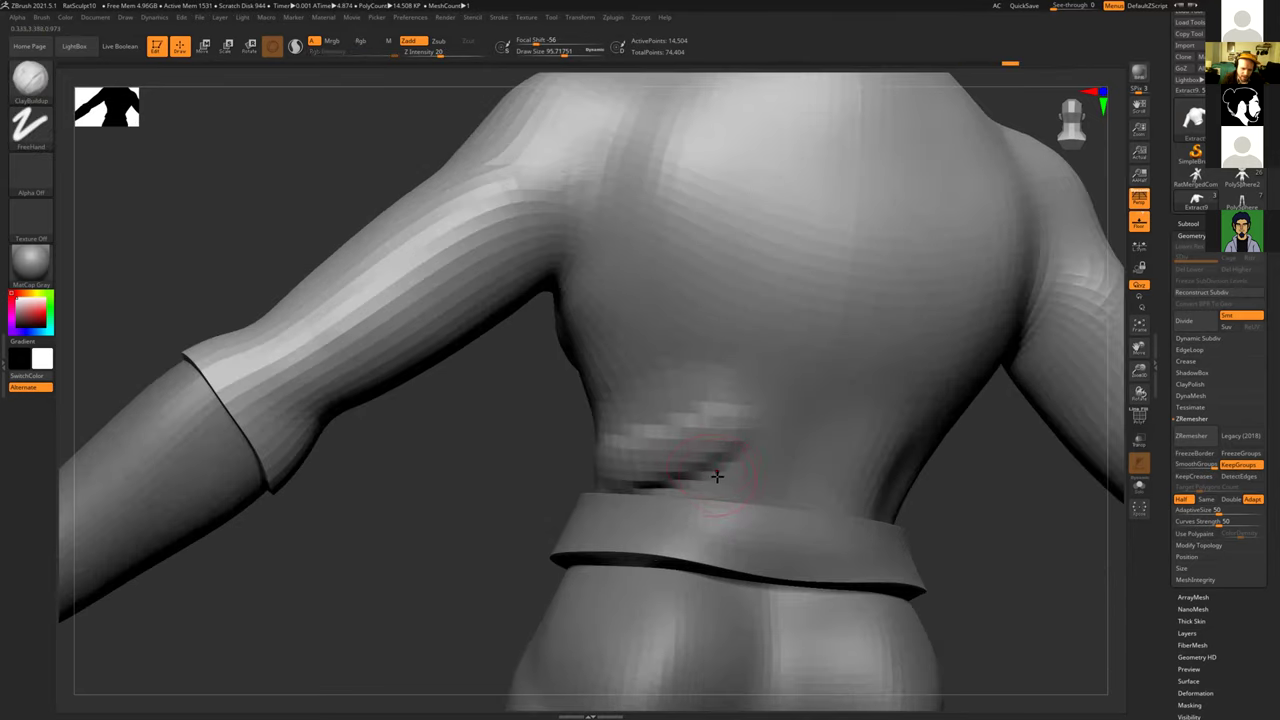
mouse_move(688, 497)
mouse_down()
mouse_move(731, 491)
mouse_move(623, 480)
mouse_move(764, 492)
mouse_move(729, 491)
mouse_move(712, 447)
mouse_move(753, 357)
mouse_up()
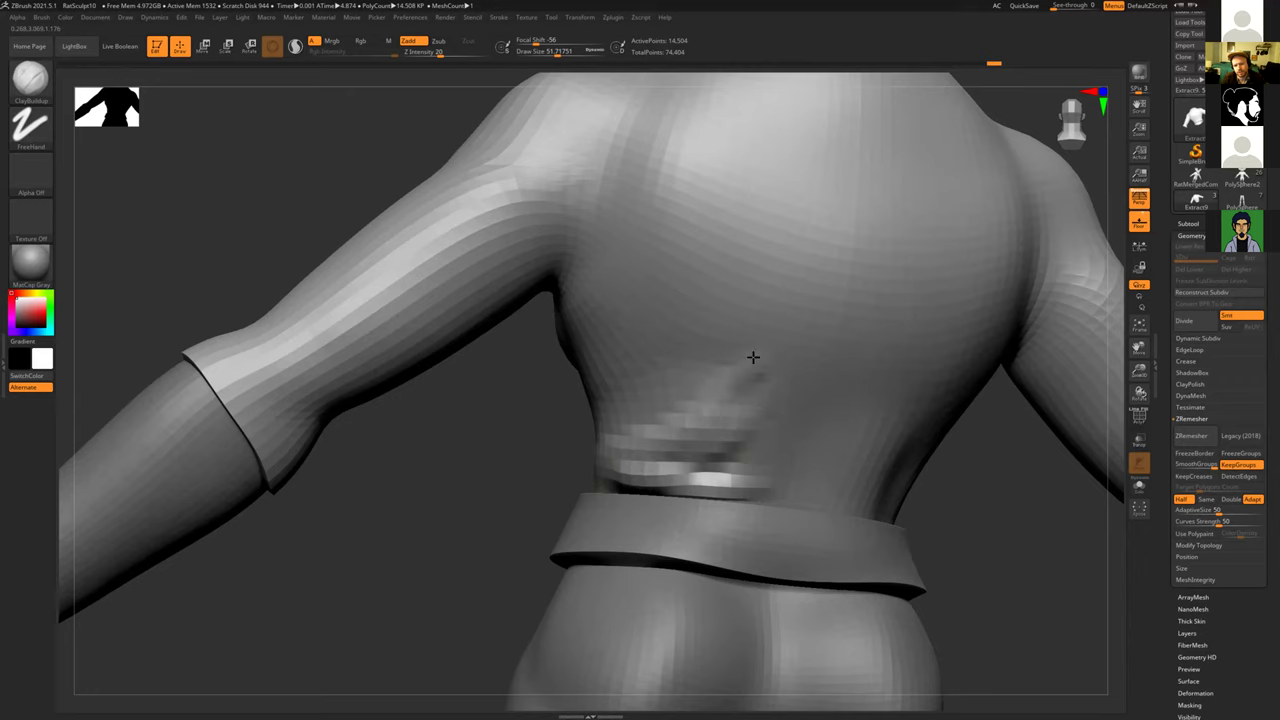
mouse_move(704, 414)
mouse_down()
mouse_move(766, 380)
mouse_move(666, 420)
mouse_move(683, 427)
mouse_move(627, 457)
mouse_move(691, 477)
mouse_move(780, 417)
mouse_up()
shift+drag(704, 461, 766, 463)
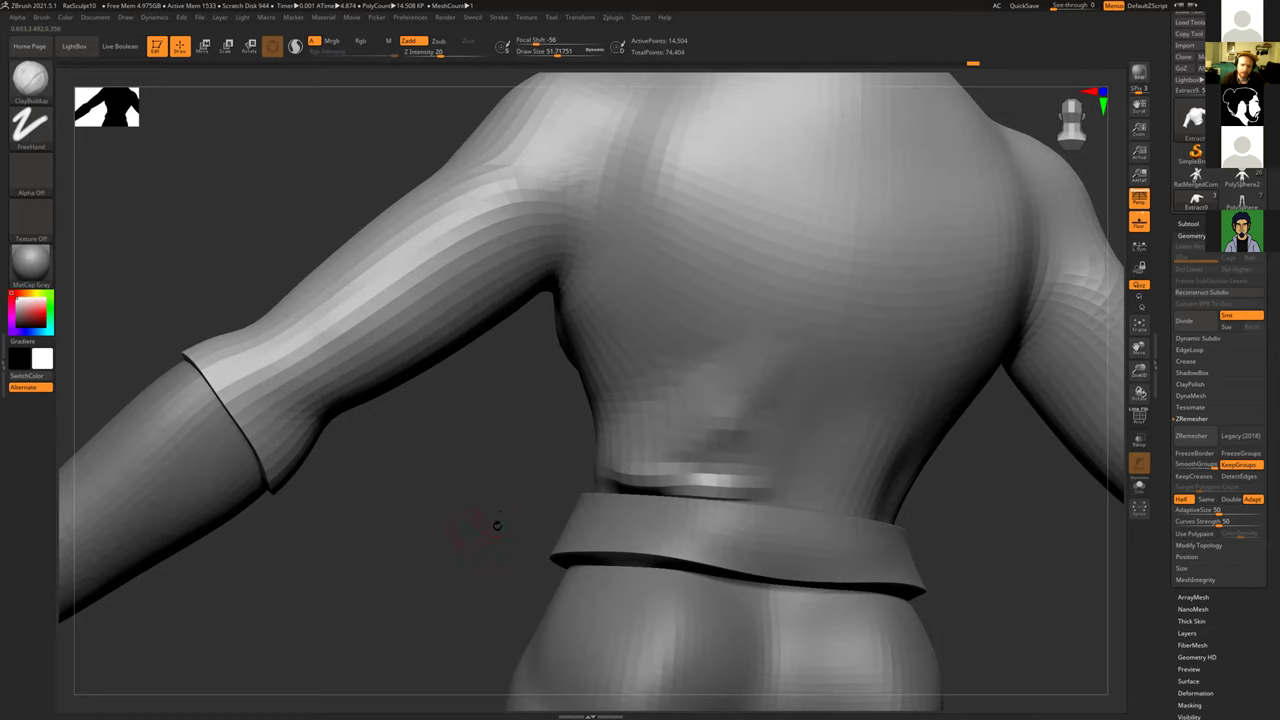
Step: Raise the draw size to about 113, then sculpt and soften vertical folds below the bust on the top's front
alt+drag(440, 488, 600, 520)
mouse_move(954, 494)
mouse_down()
mouse_move(843, 477)
mouse_move(689, 347)
mouse_move(657, 369)
mouse_move(646, 406)
mouse_move(642, 360)
mouse_move(603, 406)
mouse_move(589, 369)
mouse_move(611, 394)
mouse_up()
key(s)
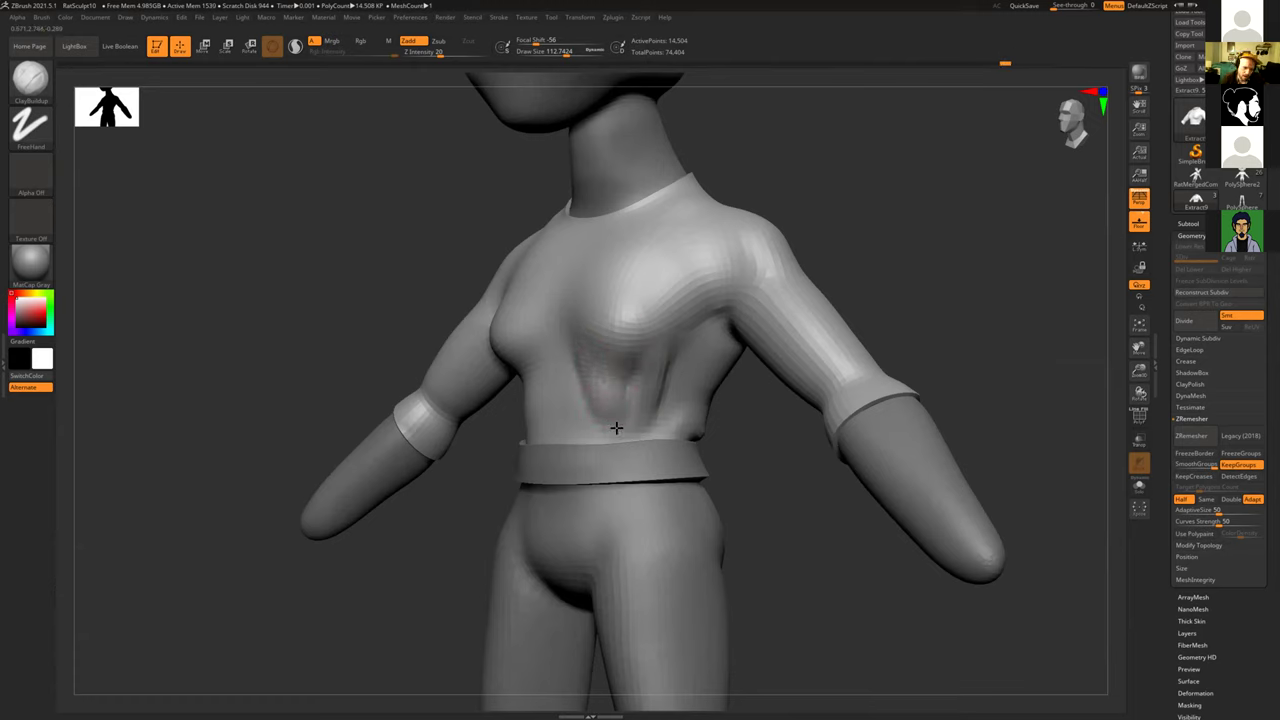
key(shift)
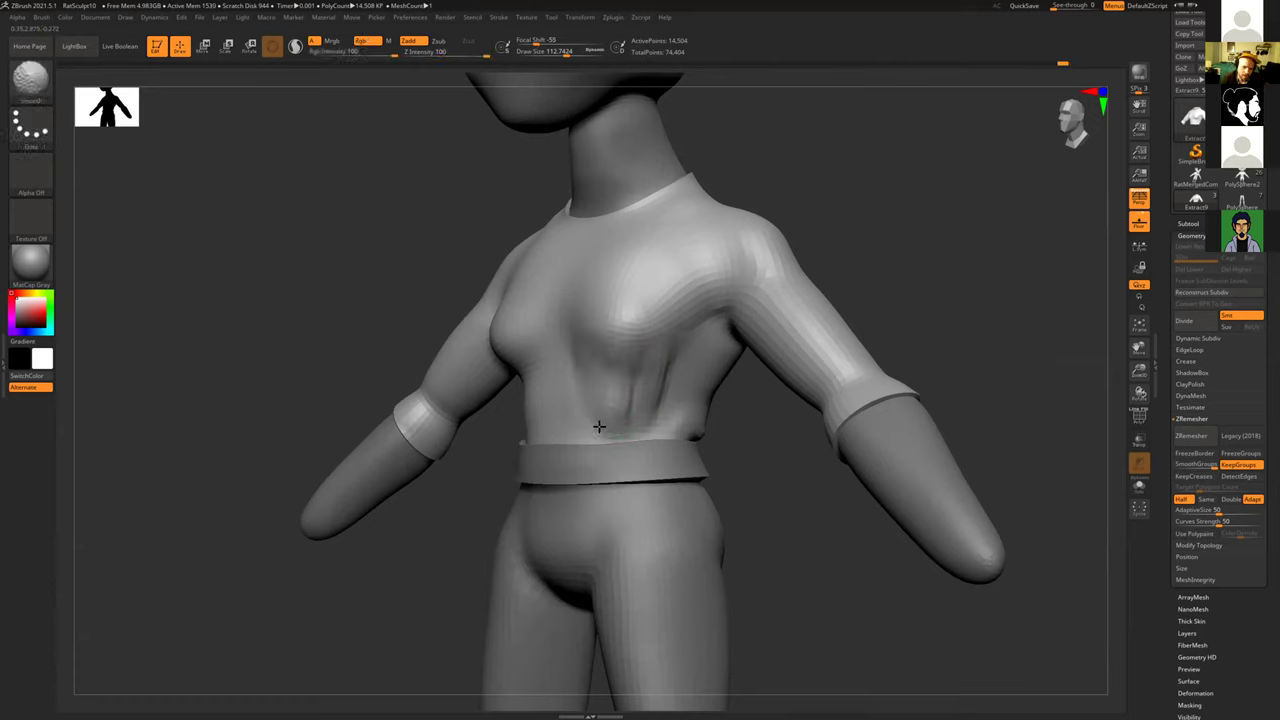
Step: Sculpt diagonal folds running from the armpit down the side of the top toward the waist
drag(826, 474, 746, 480)
key(shift)
mouse_move(486, 451)
right_down()
mouse_move(660, 434)
mouse_move(717, 328)
right_up()
drag(711, 312, 657, 413)
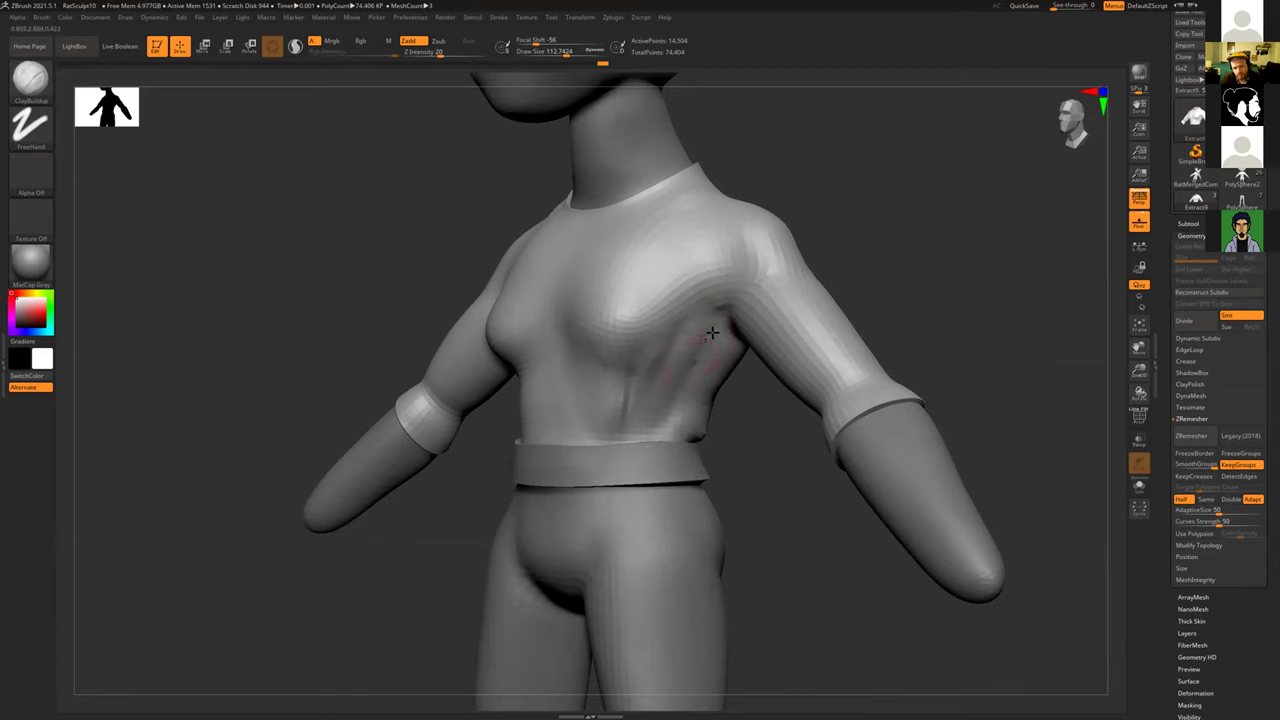
Step: Subdivide the top once, then sculpt and soften vertical folds between the bust and the belt on its front
key(shift)
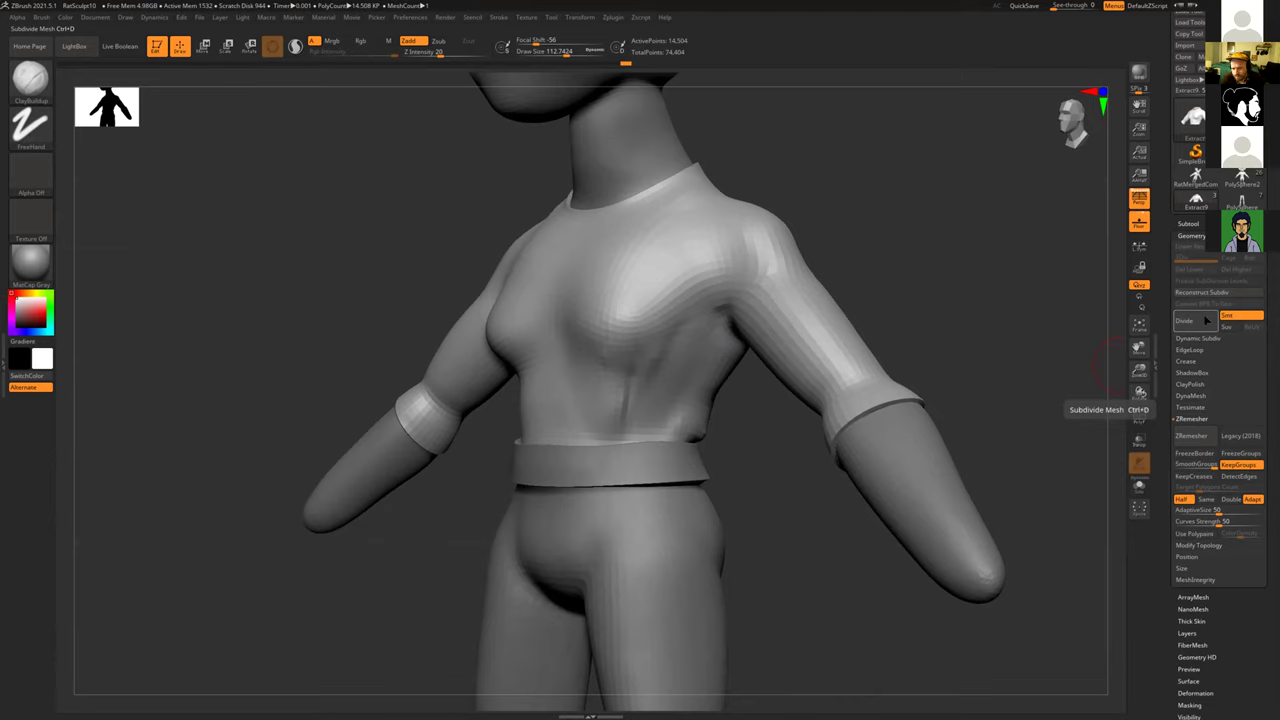
key(ctrl+d)
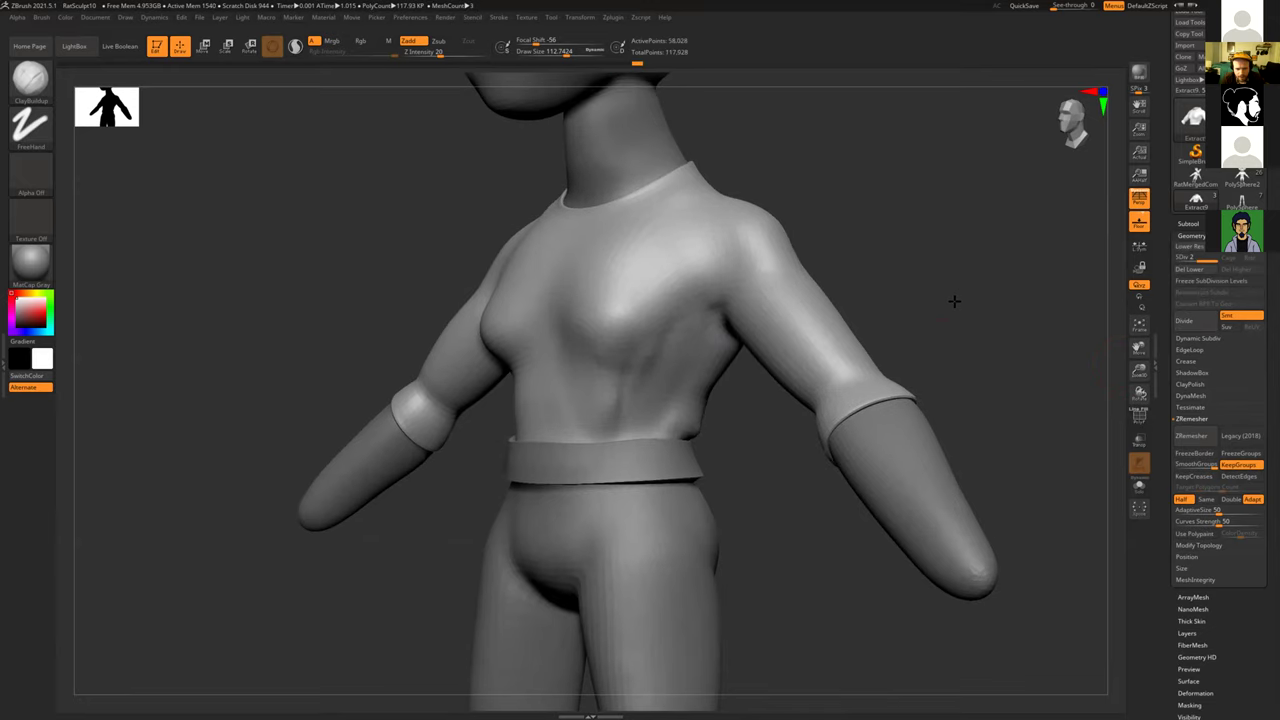
ctrl+right_drag(955, 301, 954, 300)
drag(971, 271, 941, 412)
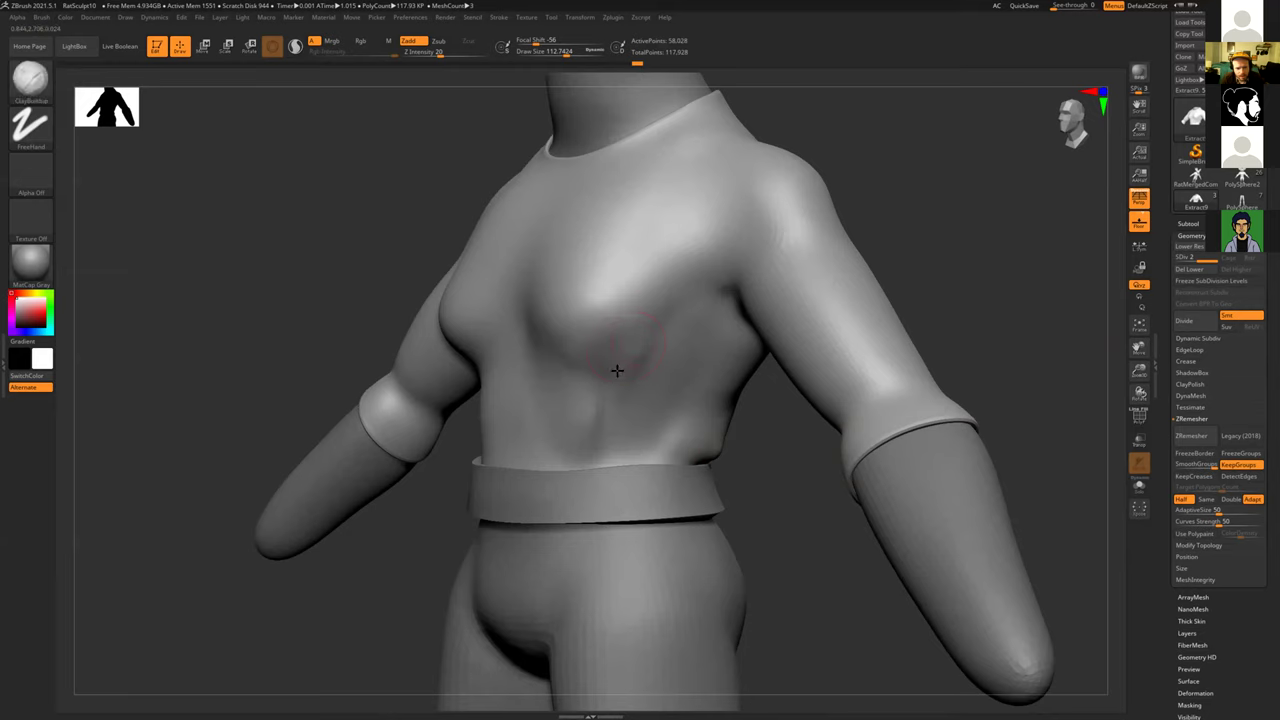
drag(635, 343, 600, 440)
shift+drag(623, 371, 635, 331)
mouse_move(540, 348)
mouse_down()
mouse_move(543, 443)
mouse_move(505, 439)
mouse_up()
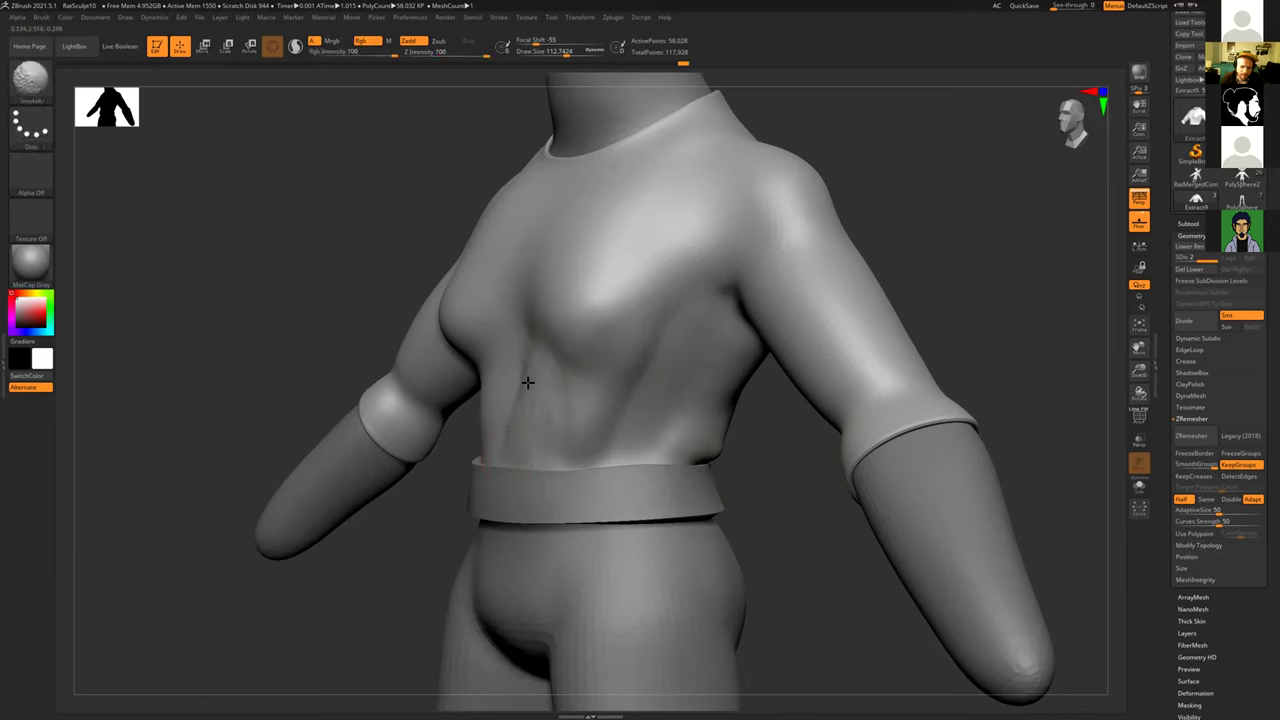
Step: Undo the newest front fold strokes and the subdivision of the top
key(ctrl)
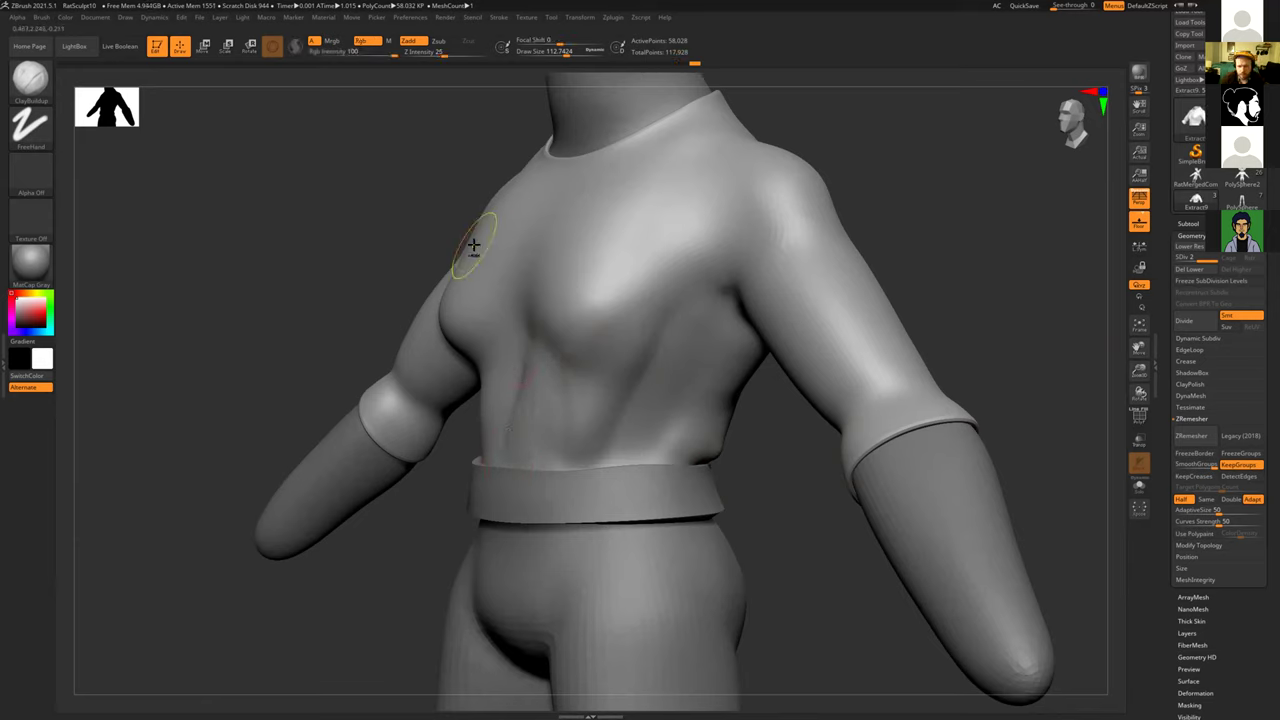
key(ctrl+z)
key(ctrl+z)
key(ctrl+z)
key(ctrl+z)
key(ctrl+z)
key(ctrl+z)
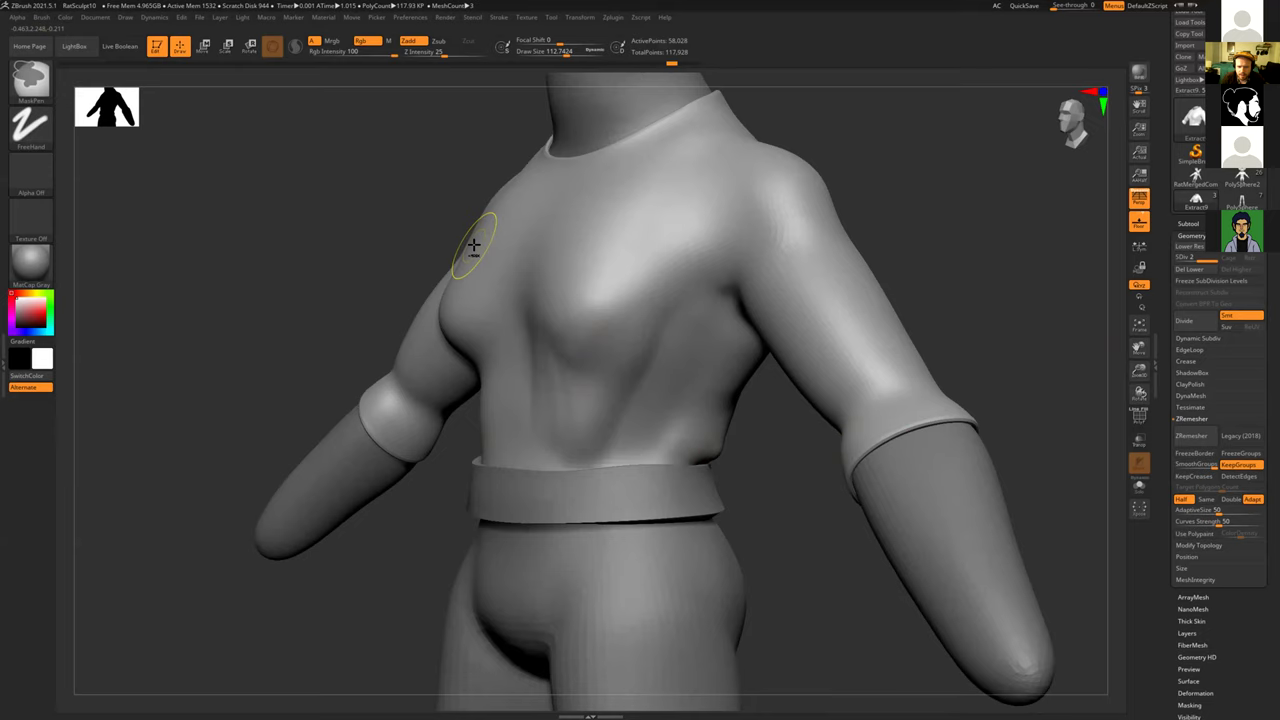
key(ctrl+z)
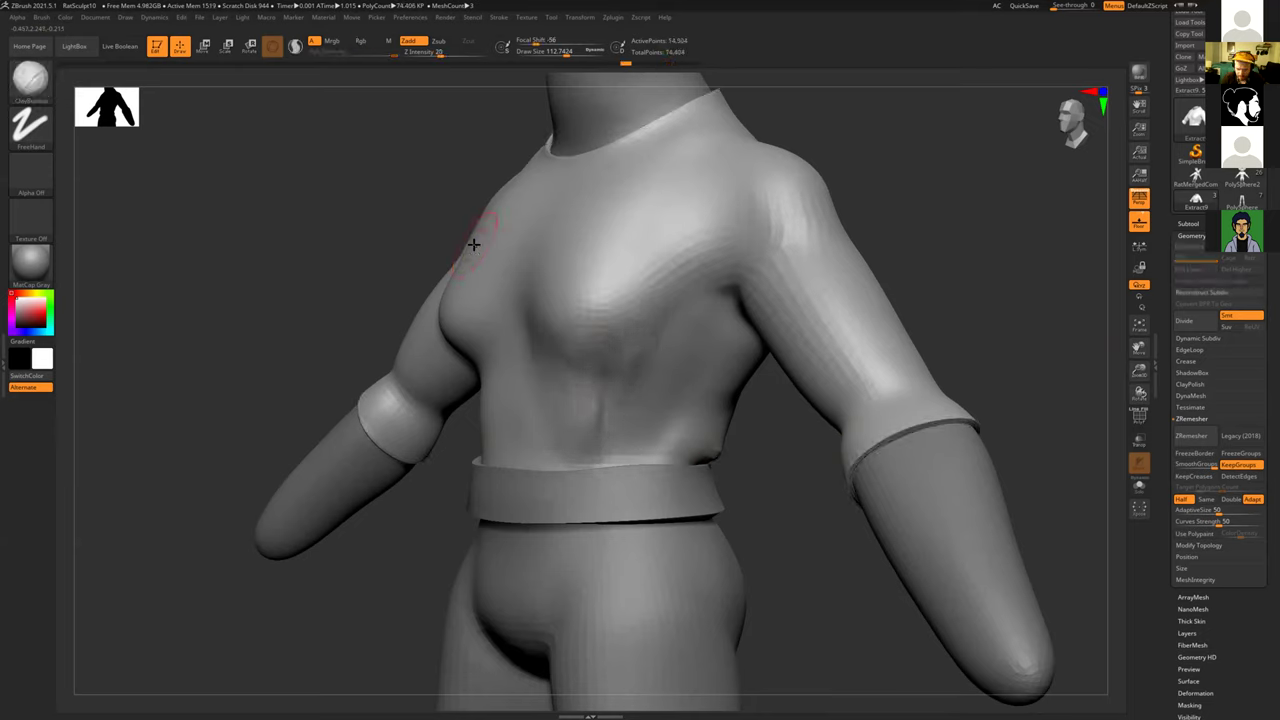
Step: Switch to the ZModeler brush and try inserting an edge loop near the hem of the sleeve, then undo it
drag(1026, 445, 901, 503)
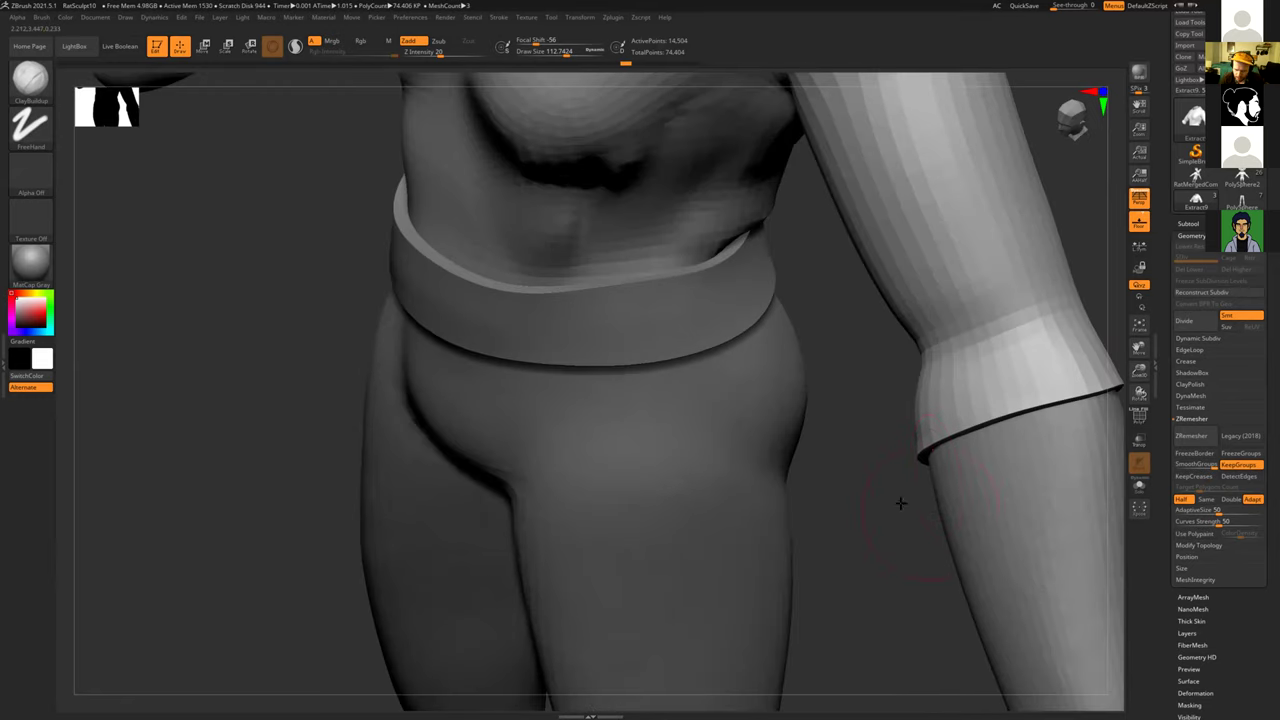
alt+drag(795, 433, 797, 444)
right_drag(598, 393, 598, 402)
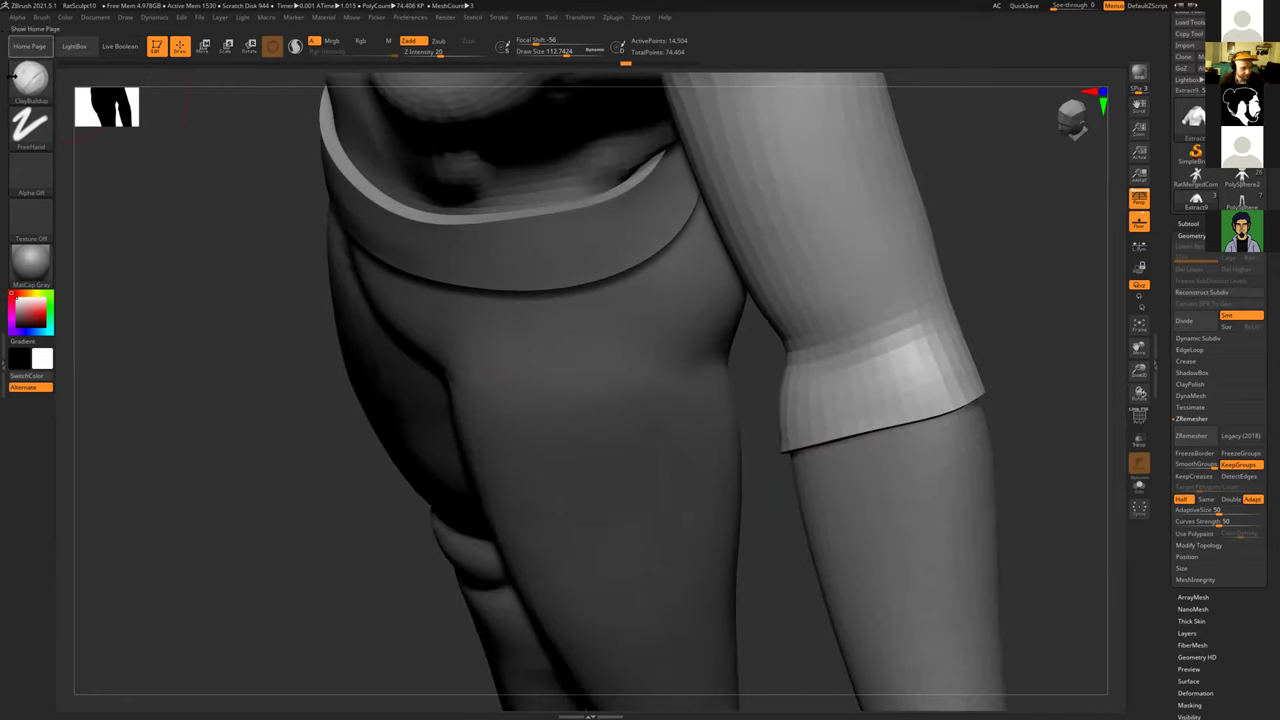
click(36, 80)
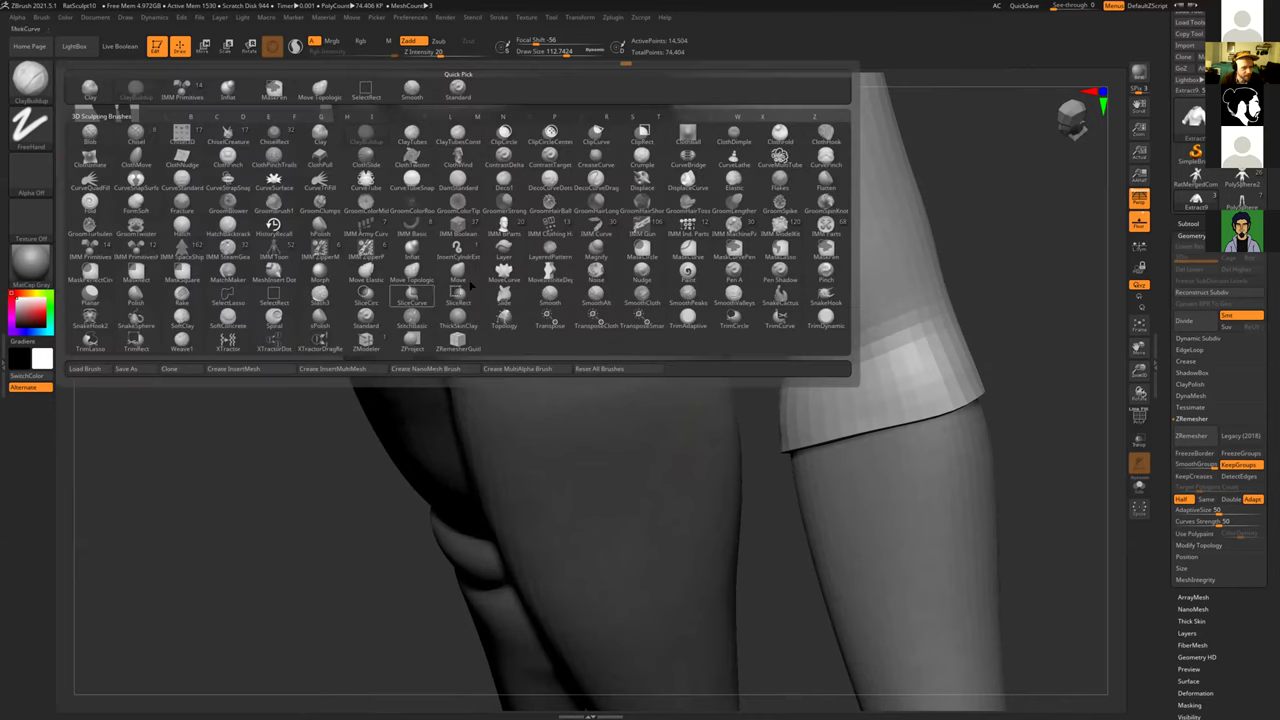
click(372, 344)
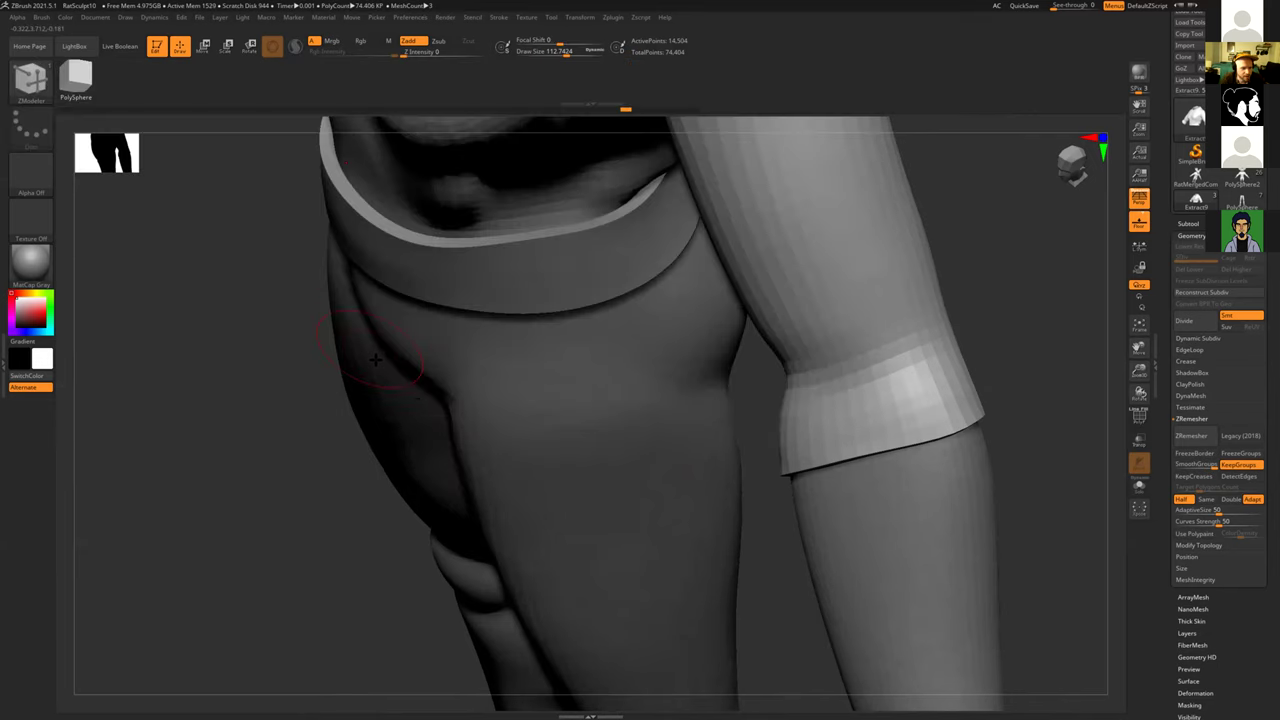
click(887, 440)
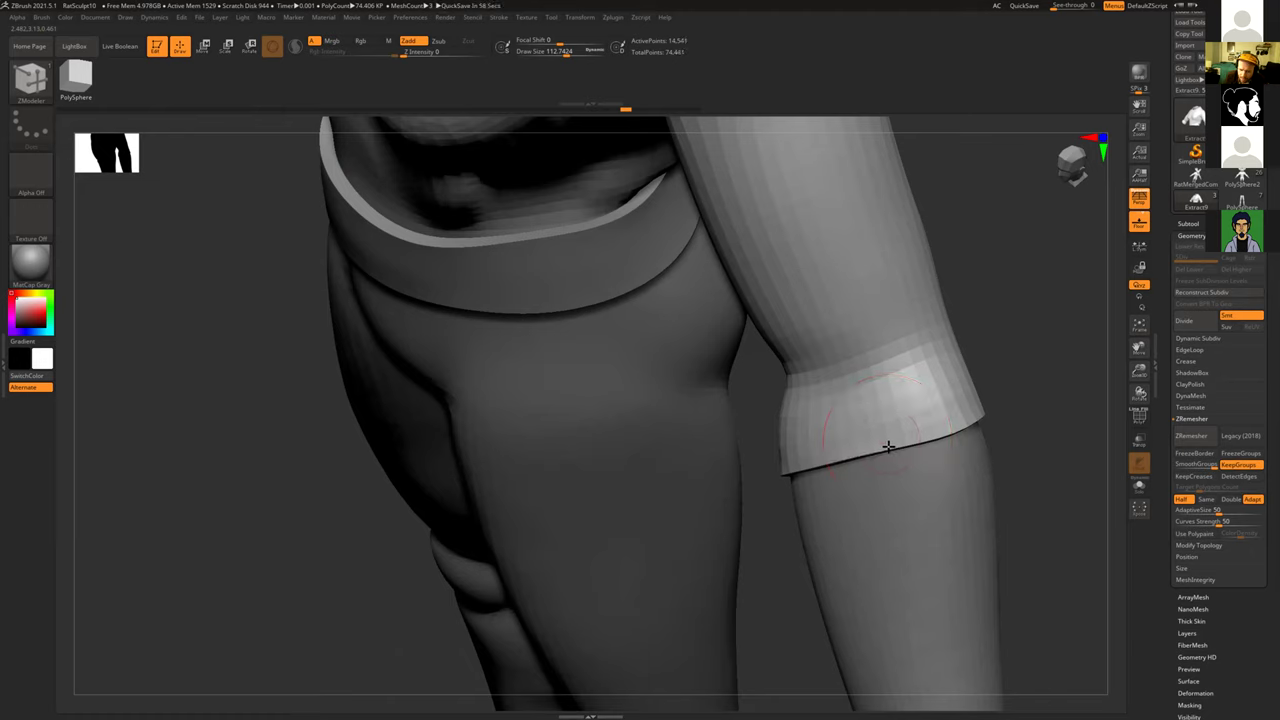
key(ctrl+z)
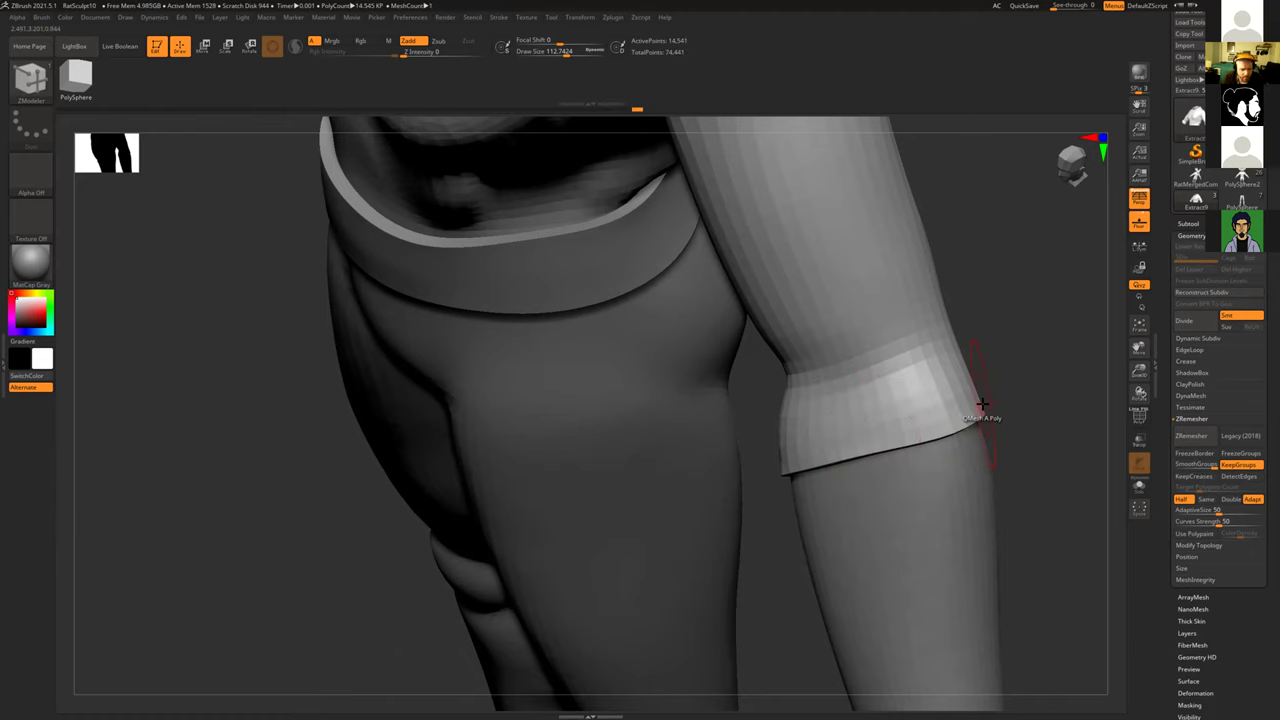
Step: Show the polyframe and insert supporting edge loops near the sleeve's hem and along the cuff's rim thickness
key(shift+f)
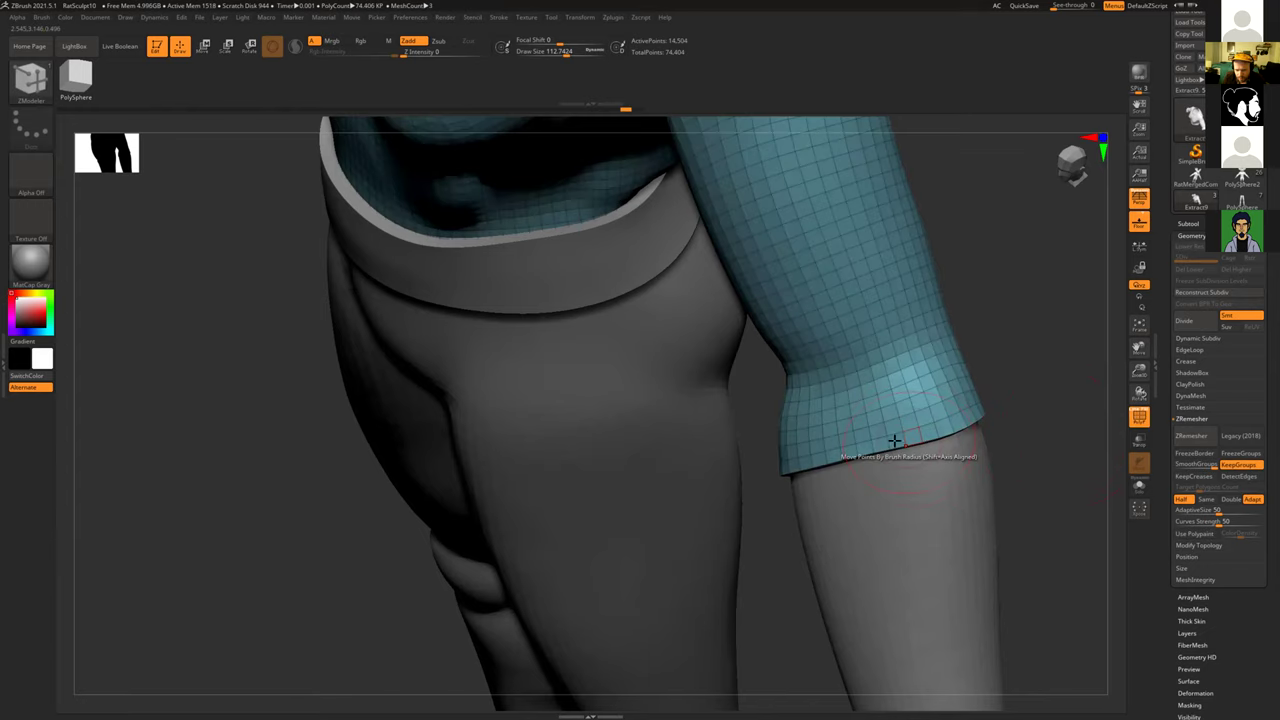
click(888, 440)
drag(936, 450, 927, 446)
right_drag(927, 446, 811, 457)
click(811, 458)
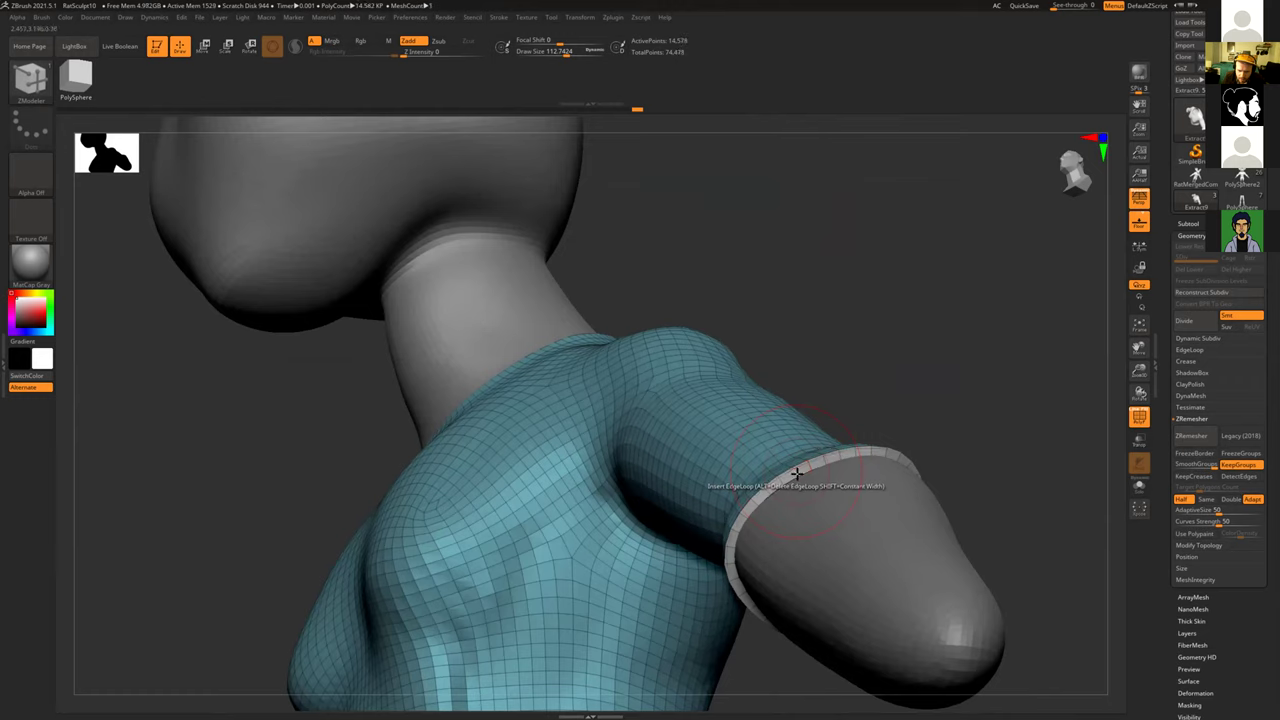
click(796, 473)
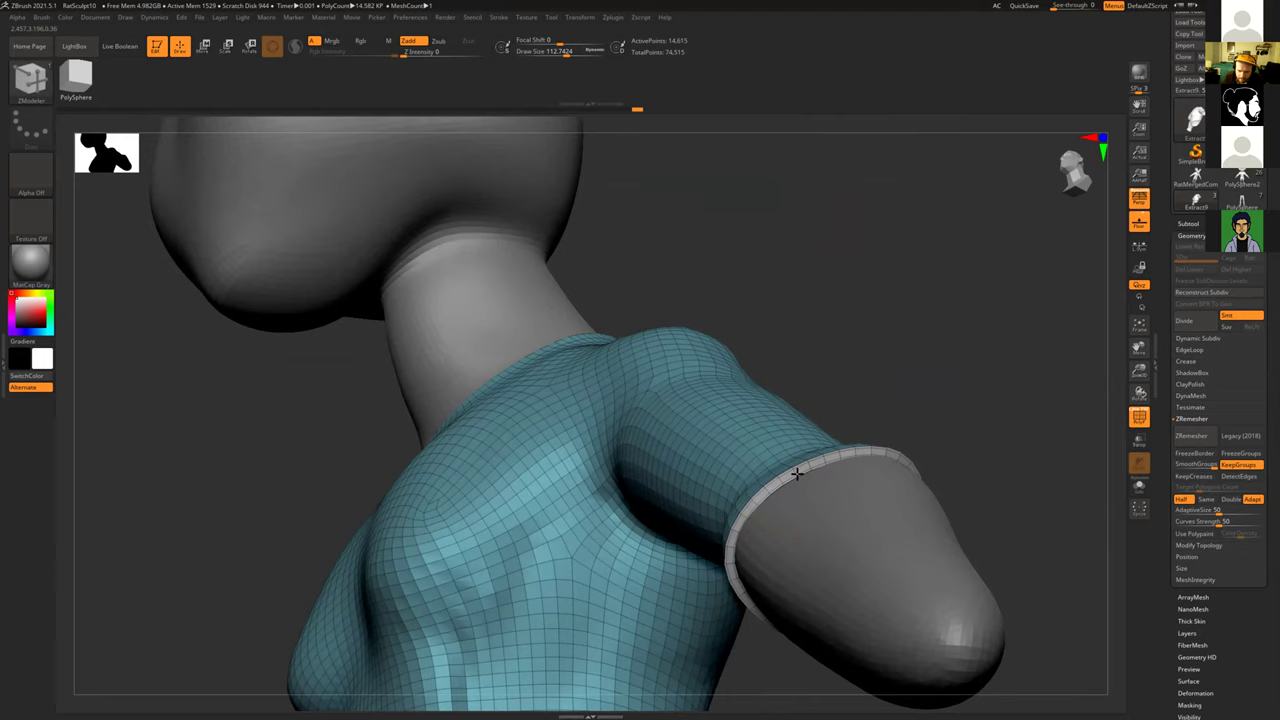
Step: Hide the polyframe and subdivide the top once with the new cuff edge loops
drag(928, 387, 1110, 363)
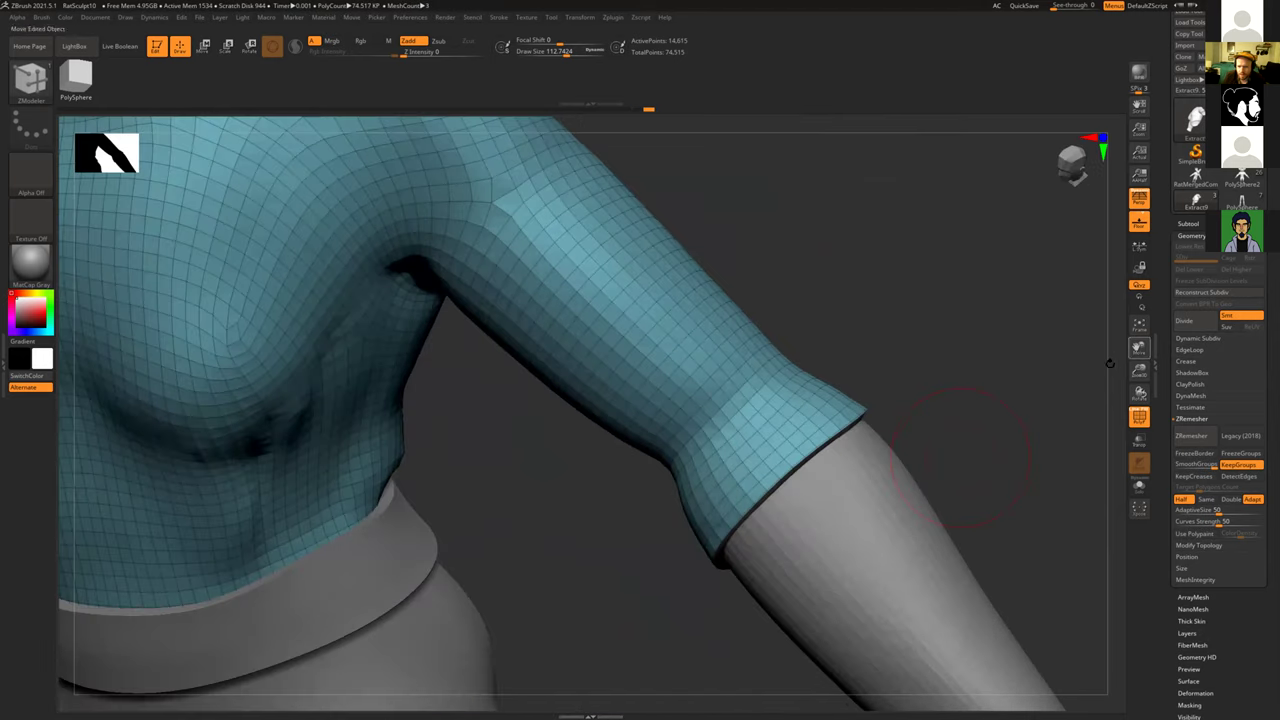
click(1139, 417)
click(1207, 322)
drag(980, 434, 964, 400)
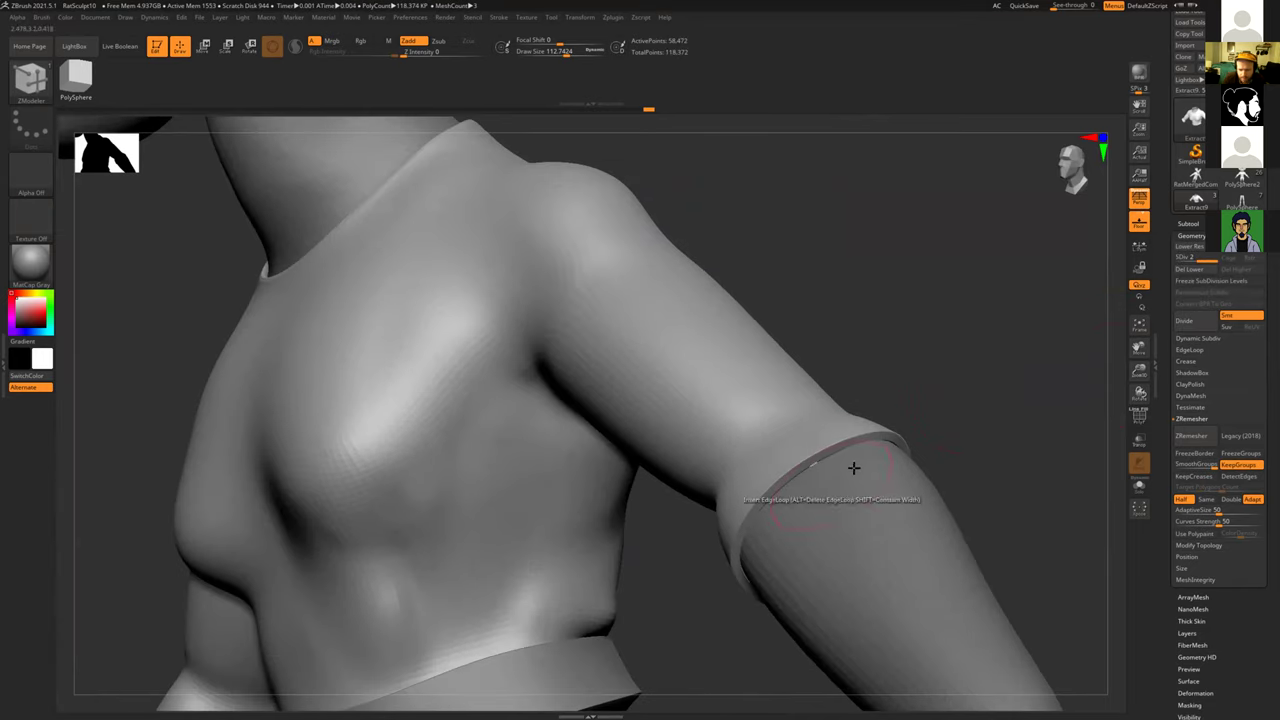
Step: Adjust the shape of the top's sleeve with the Move Topological brush at a draw size of about 265
alt+drag(966, 346, 659, 469)
key(b)
key(m)
key(t)
key(s)
drag(831, 376, 854, 376)
drag(861, 477, 763, 381)
drag(690, 320, 877, 222)
alt+drag(904, 390, 948, 566)
drag(919, 338, 583, 388)
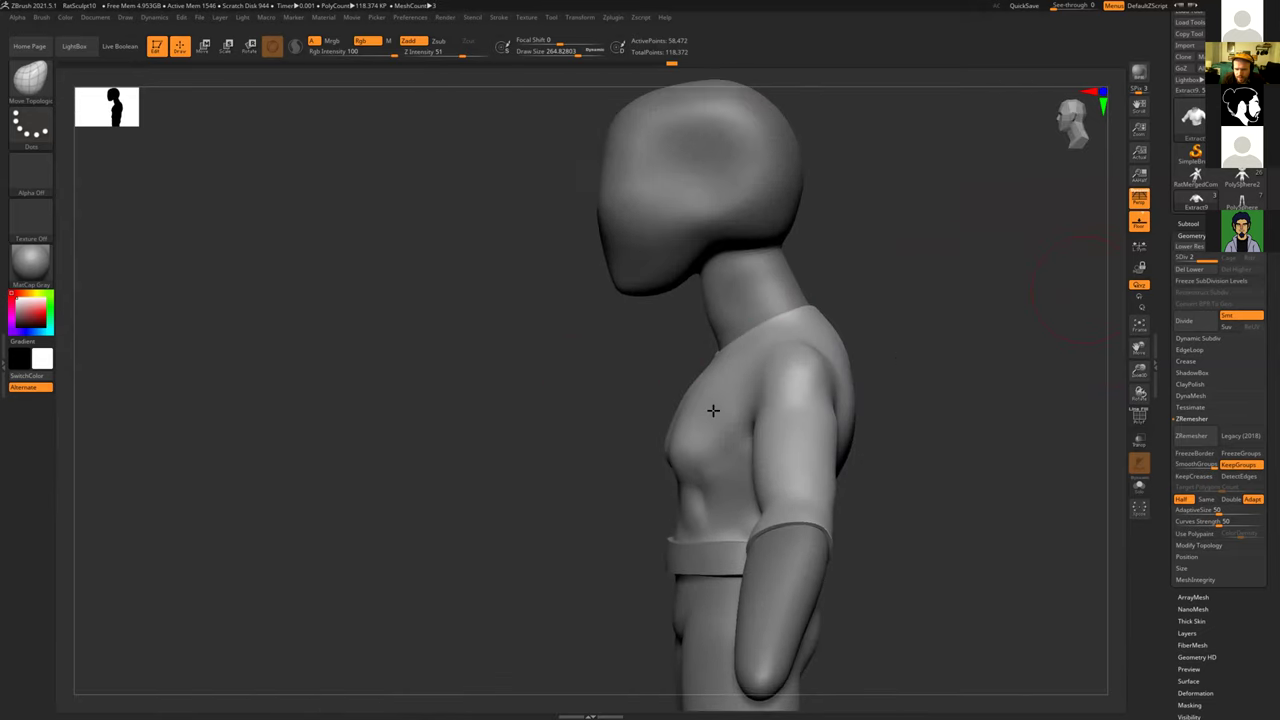
Step: Reduce the draw size to about 167 and smooth the top's upper chest in profile
drag(557, 461, 672, 346)
key(s)
drag(583, 323, 563, 290)
shift+drag(697, 346, 673, 350)
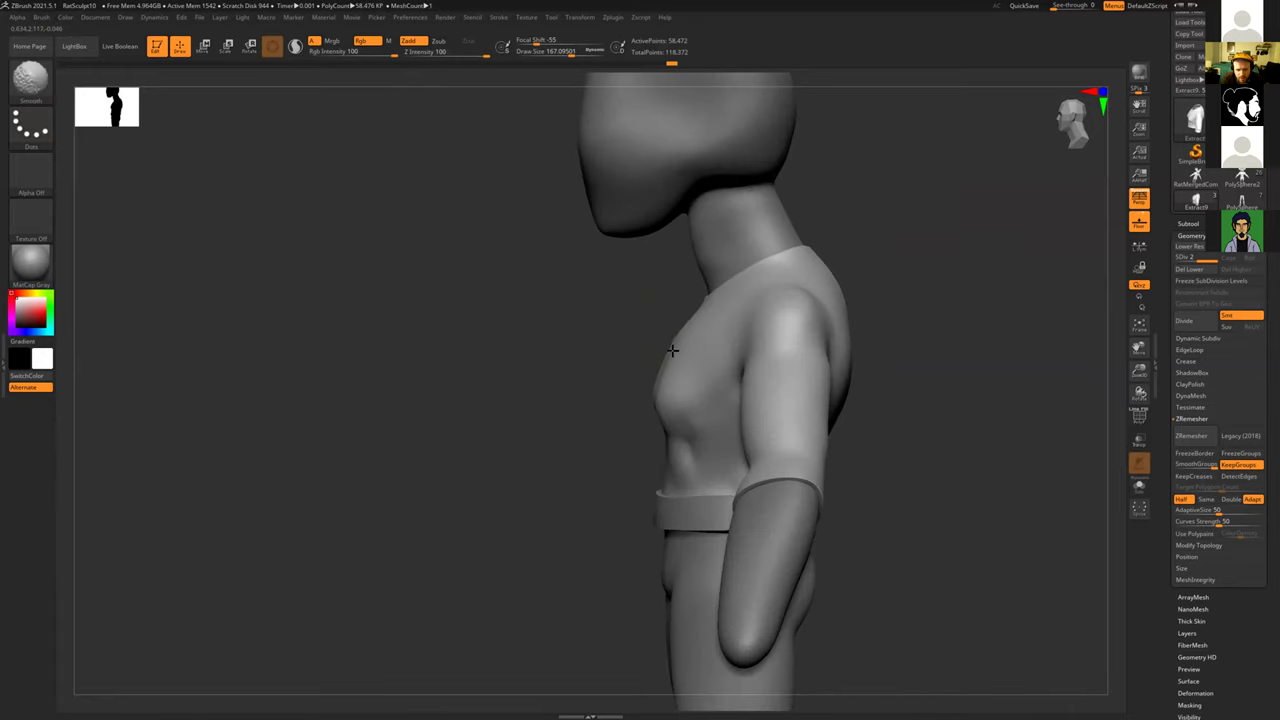
Step: Divide the top once more and return it to subdivision level 1
click(1180, 320)
drag(964, 347, 510, 362)
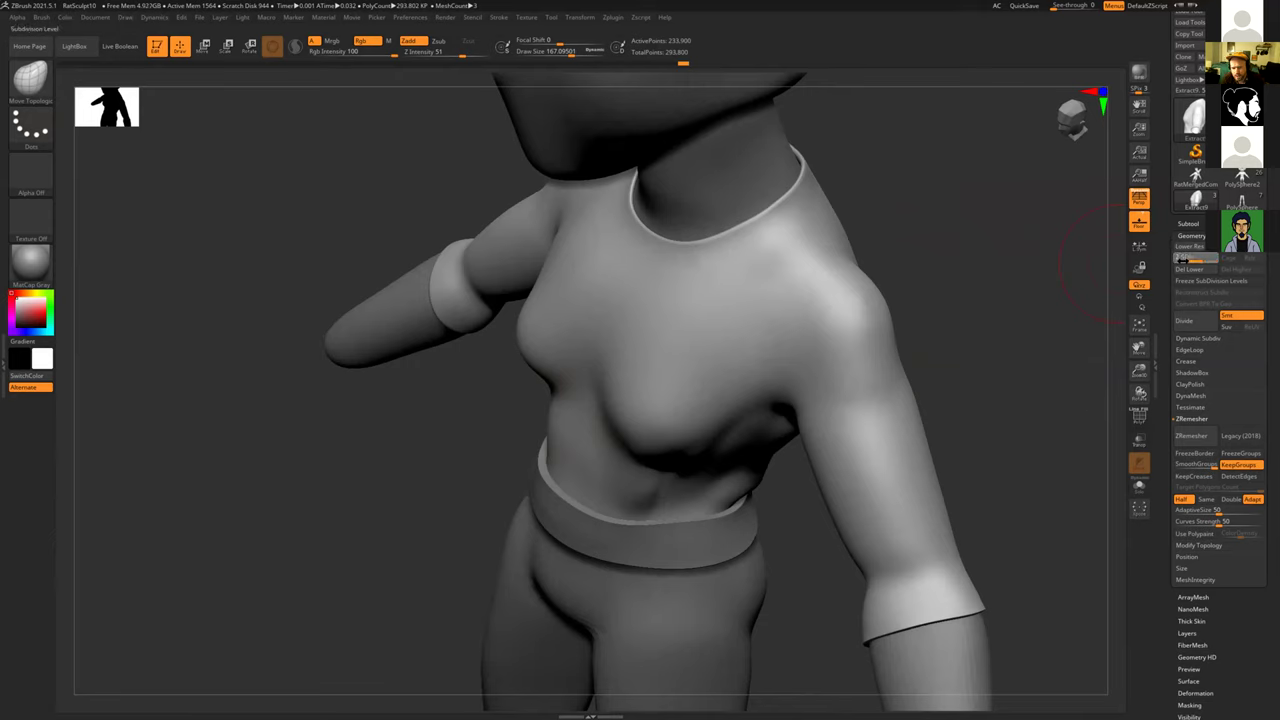
key(shift+d)
drag(990, 295, 590, 368)
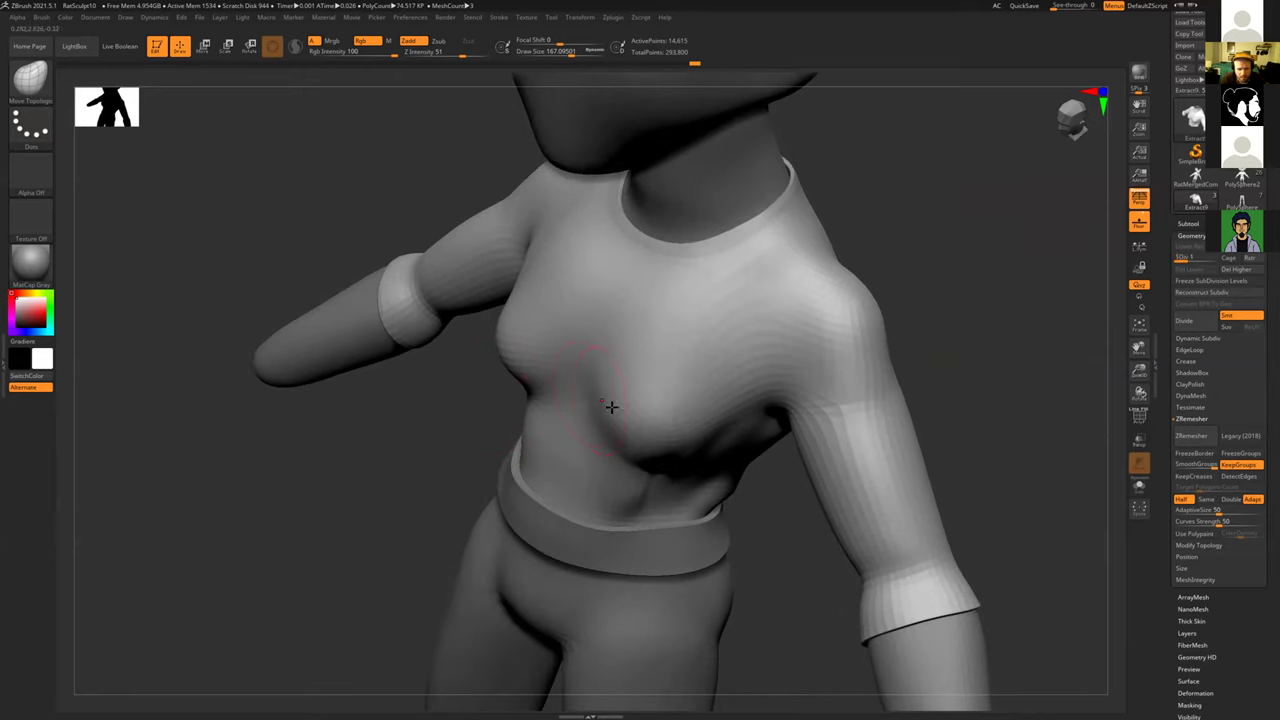
Step: Try to reshape the top's front beneath and between the breasts with Move Topological, then undo the strokes
key(ctrl+z)
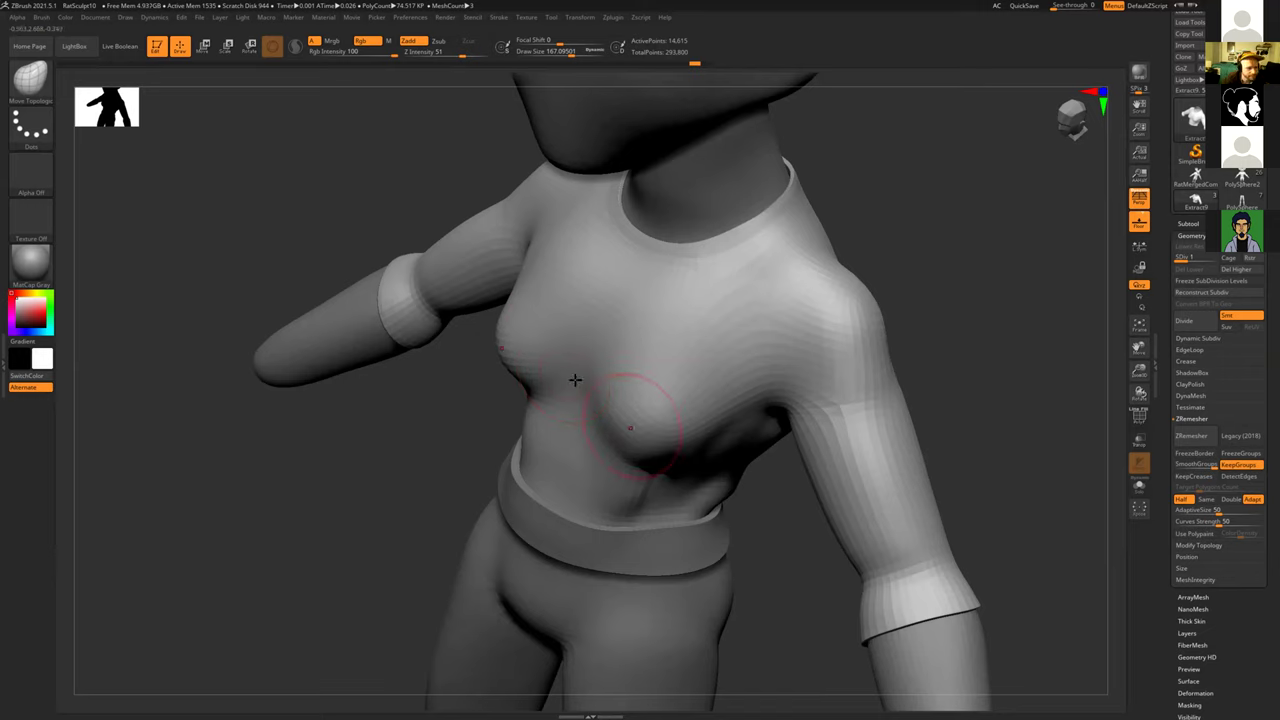
drag(590, 392, 528, 303)
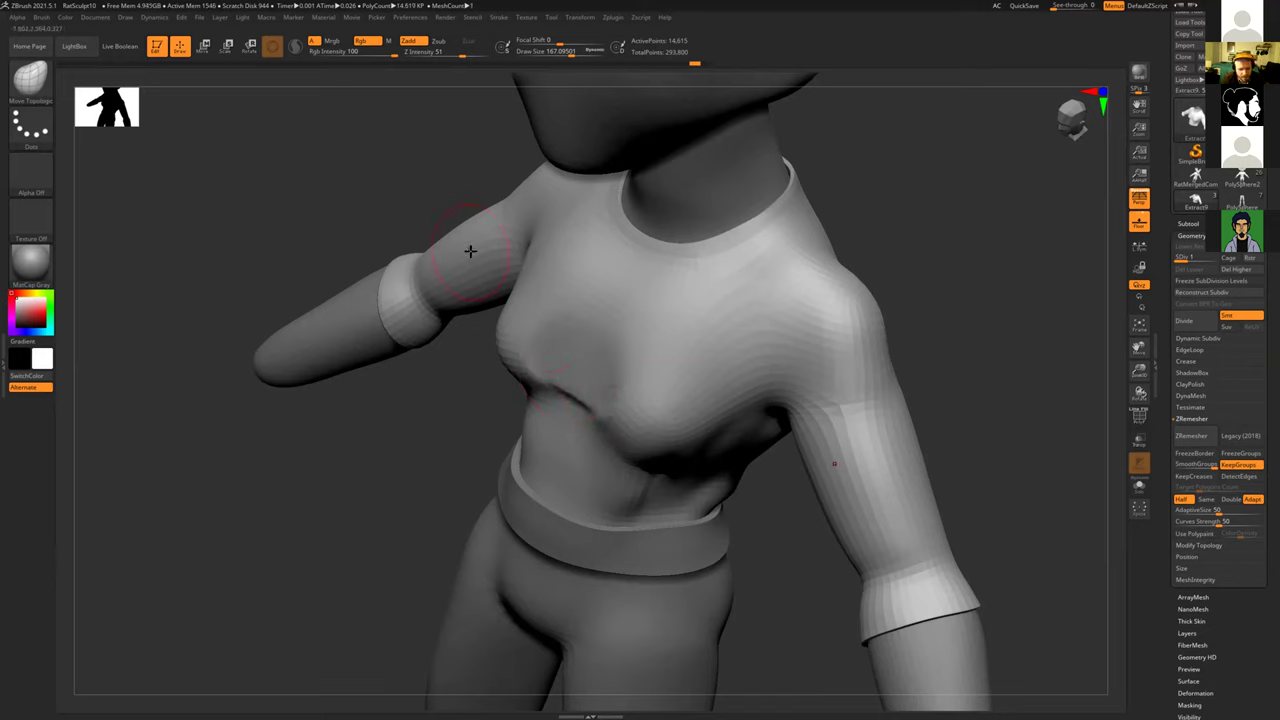
key(ctrl+z)
key(ctrl+z)
Step: Build up volume on the underside and inner side of the bust with ClayBuildup
key(b)
key(c)
key(b)
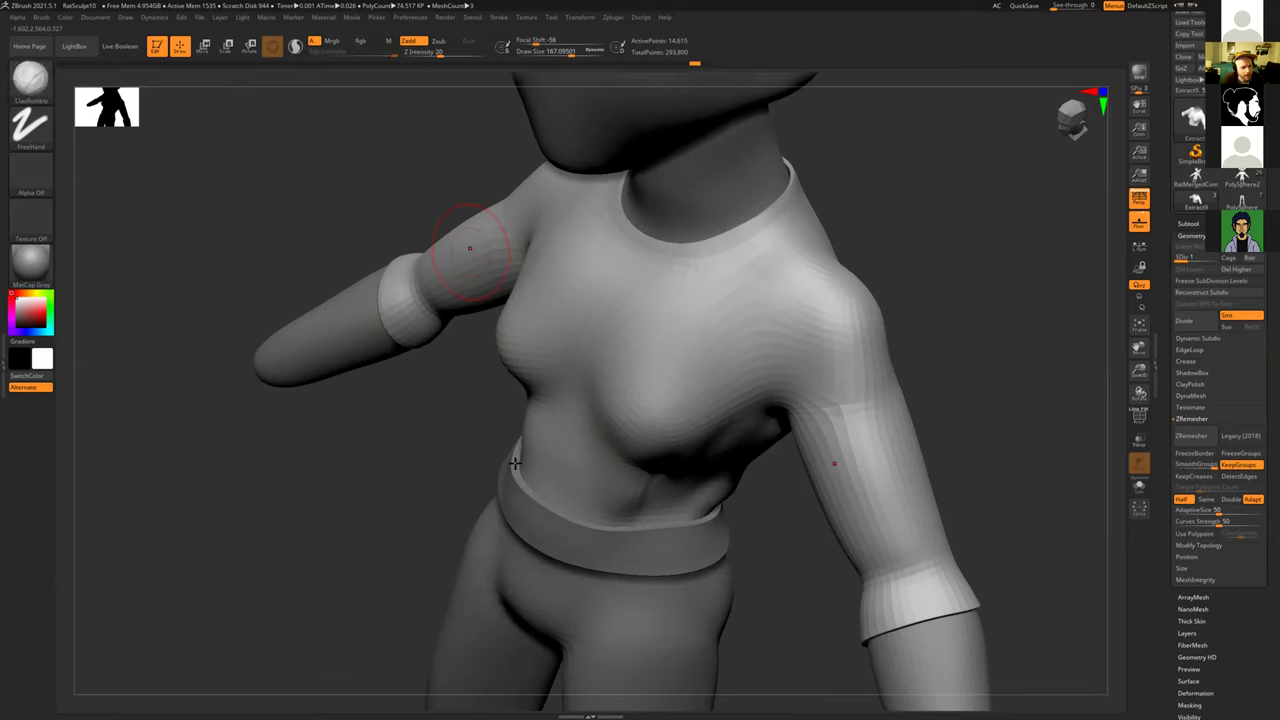
mouse_move(607, 430)
mouse_down()
mouse_move(583, 374)
mouse_move(623, 356)
mouse_up()
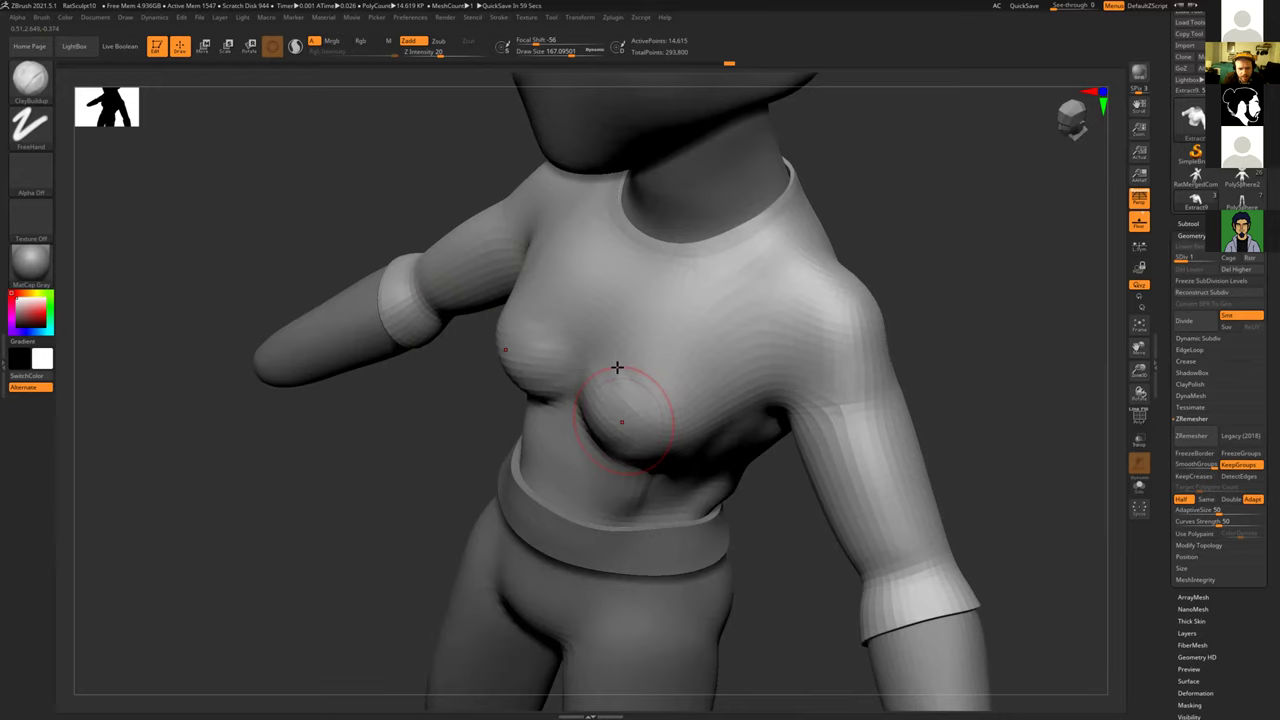
drag(617, 367, 606, 345)
key(ctrl+z)
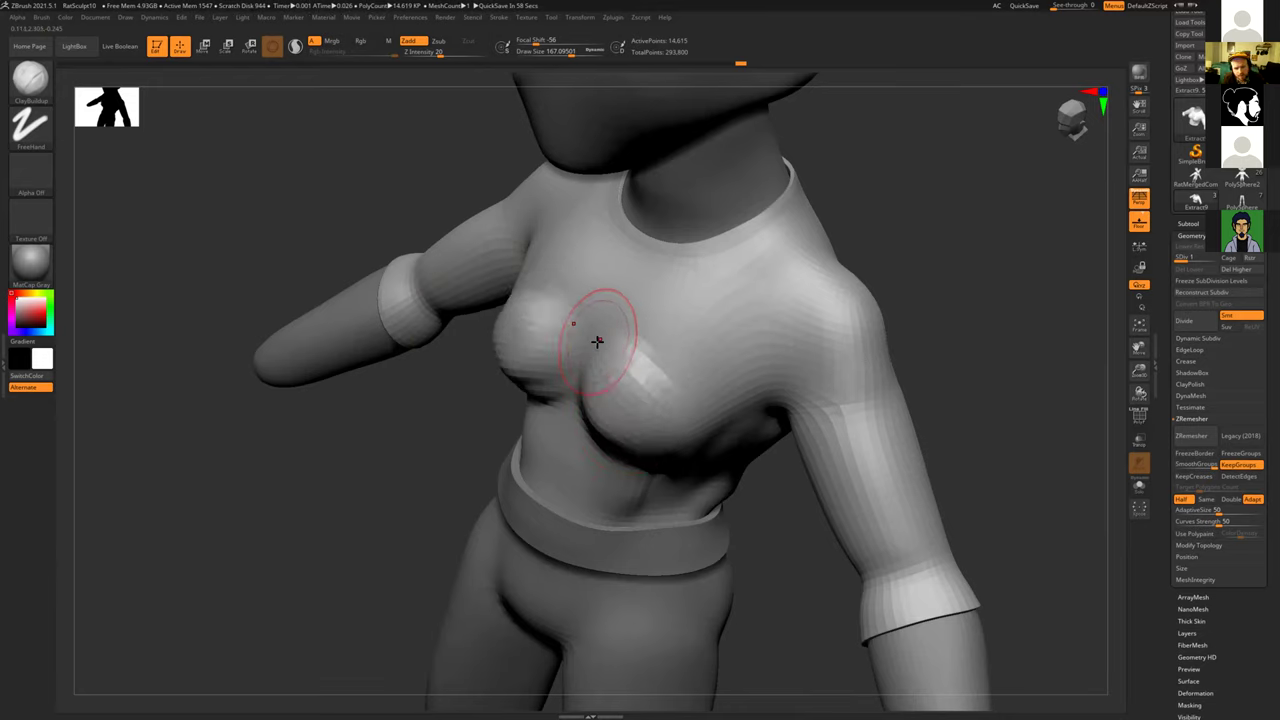
mouse_move(634, 343)
mouse_down()
mouse_move(646, 326)
mouse_move(660, 427)
mouse_move(609, 354)
mouse_up()
mouse_move(694, 386)
mouse_down()
mouse_move(691, 427)
mouse_move(697, 394)
mouse_move(637, 349)
mouse_move(620, 417)
mouse_move(657, 421)
mouse_up()
Step: Smooth the folds on the top's lower back above the belt and up toward the mid-back
mouse_move(477, 457)
mouse_down()
mouse_move(403, 423)
mouse_move(456, 556)
mouse_move(457, 374)
mouse_move(812, 248)
mouse_up()
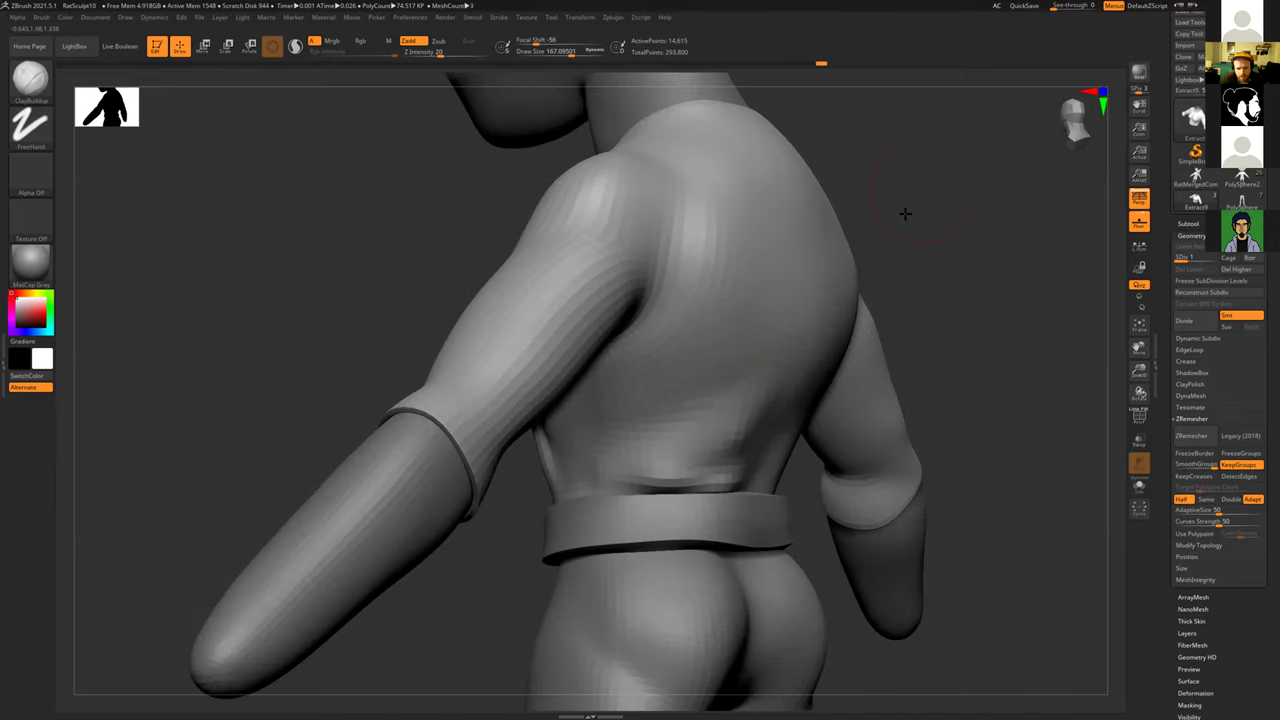
drag(905, 213, 757, 337)
key(shift)
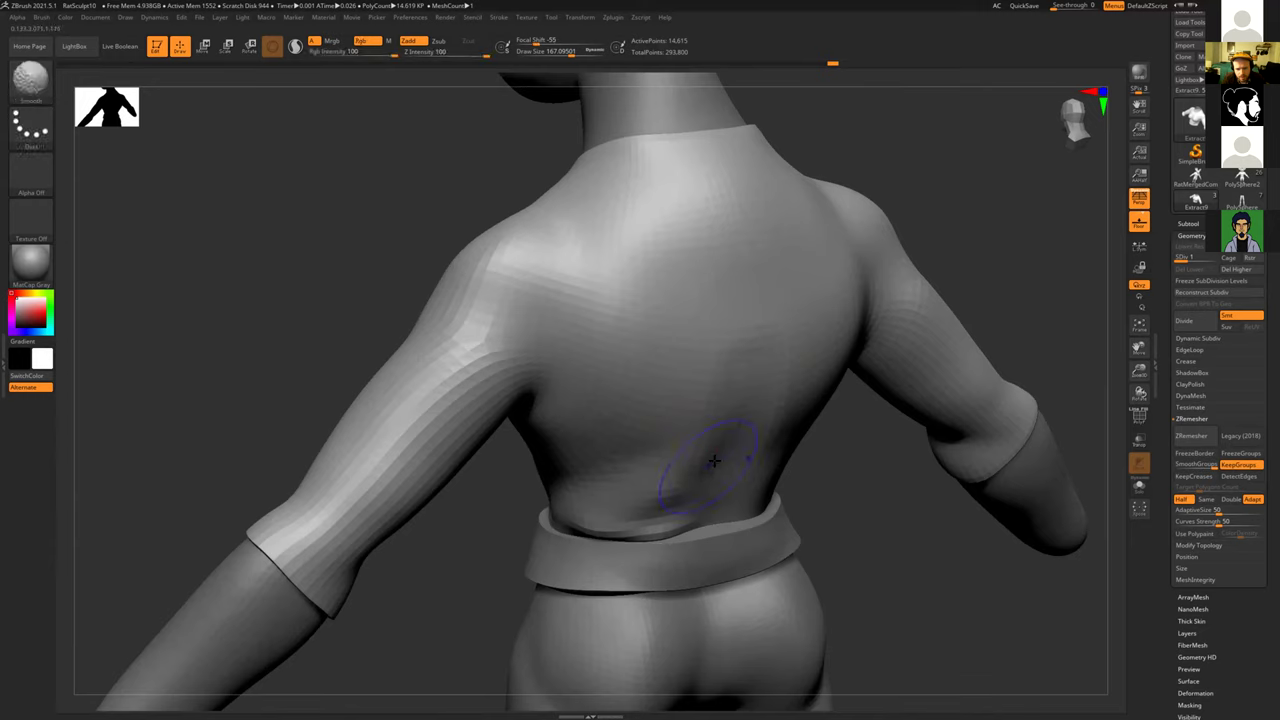
shift+drag(700, 455, 697, 358)
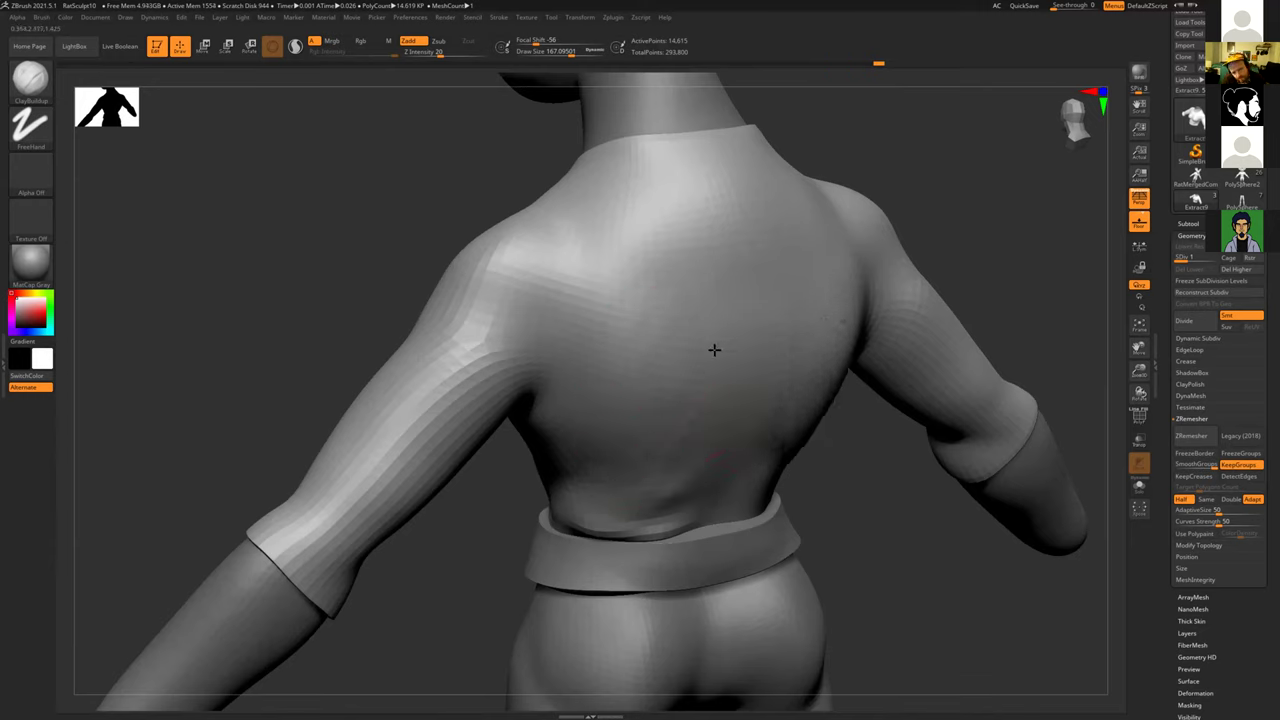
key(shift)
Step: Smooth the added volume across the centre of the bust on the top's front
key(f)
mouse_move(337, 249)
mouse_down()
mouse_move(403, 220)
mouse_move(760, 296)
mouse_move(789, 274)
mouse_move(777, 282)
mouse_up()
shift+drag(595, 402, 623, 354)
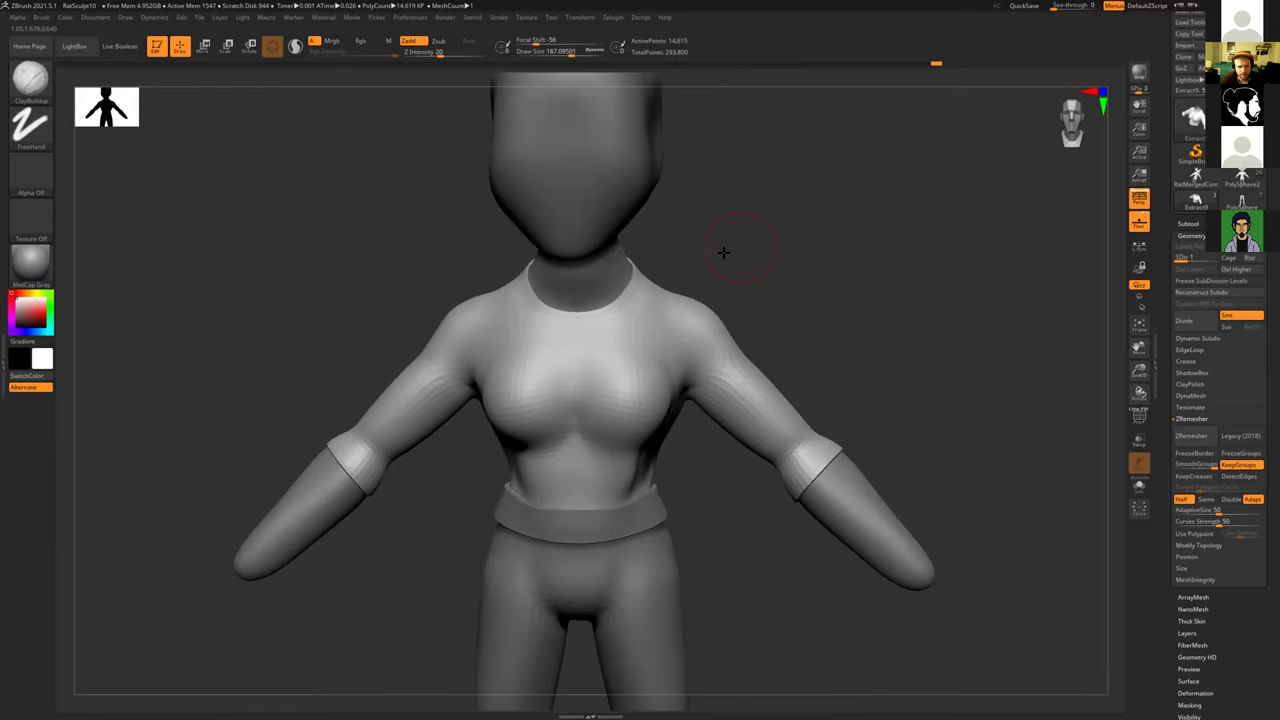
Step: Mask a band around the top's neckline and extract a collar from it with a thickness of 0.02
drag(723, 249, 652, 260)
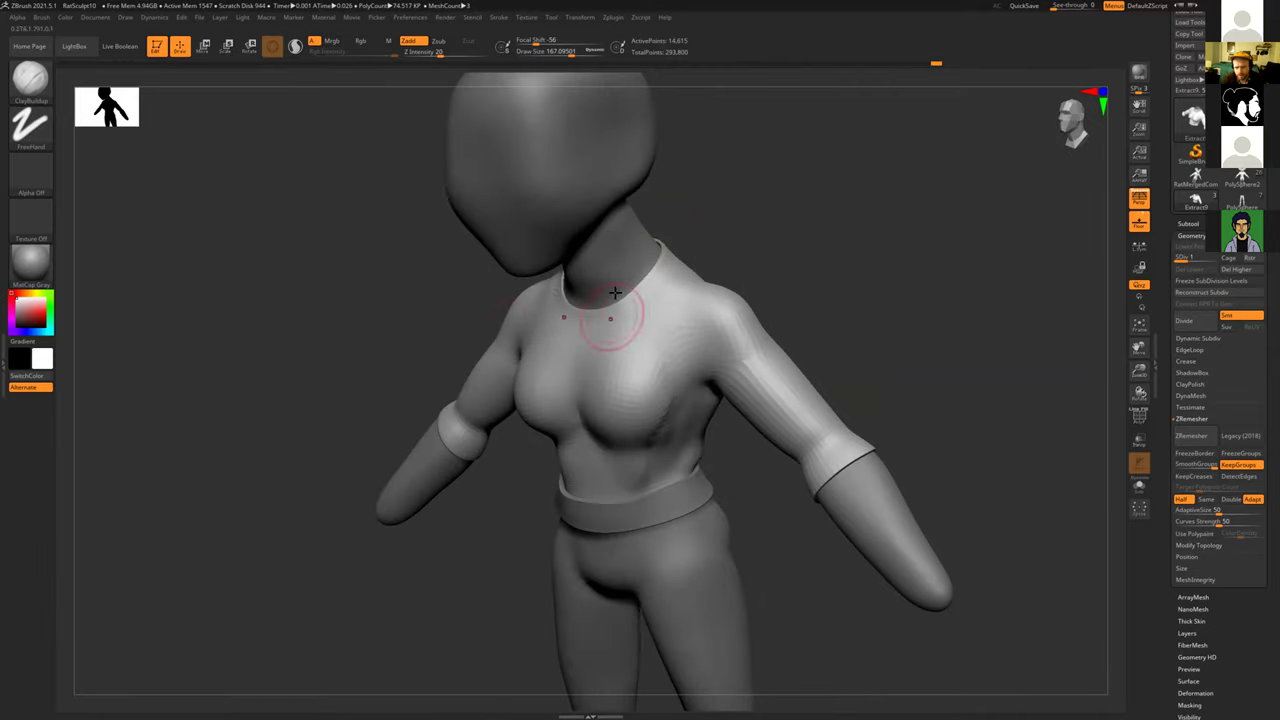
key(ctrl)
ctrl+drag(650, 256, 650, 264)
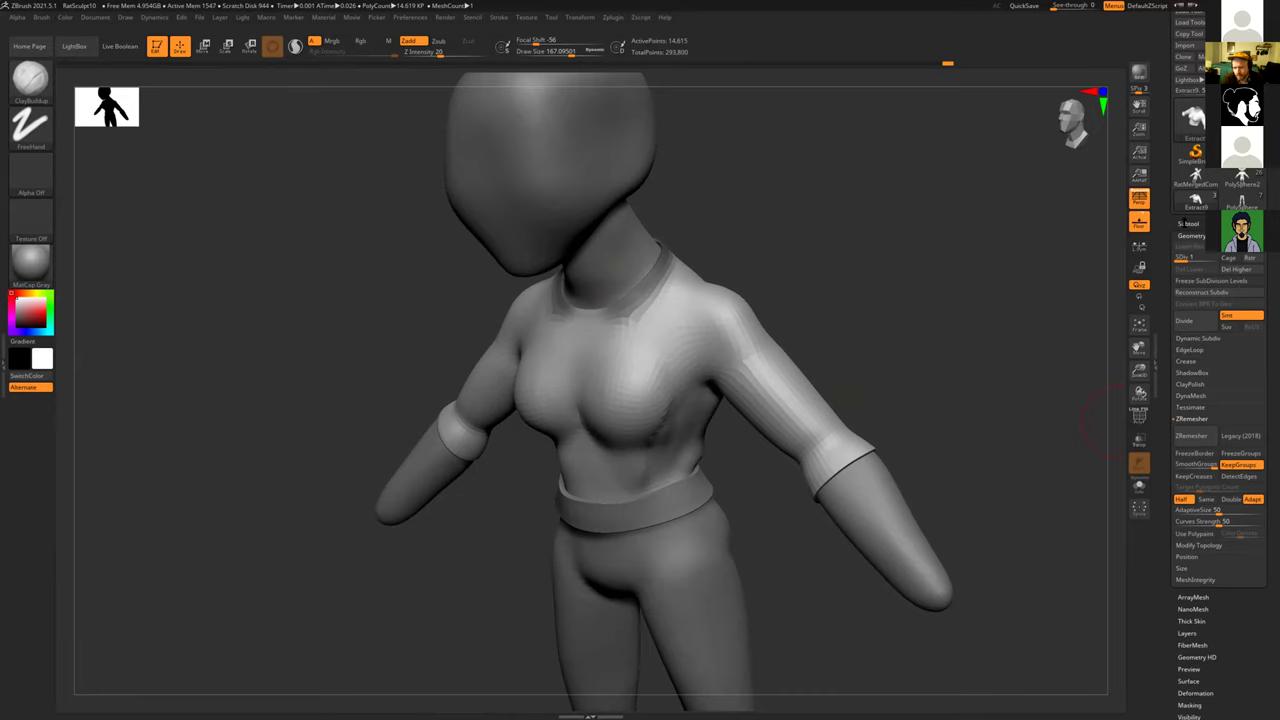
click(1188, 224)
click(1186, 522)
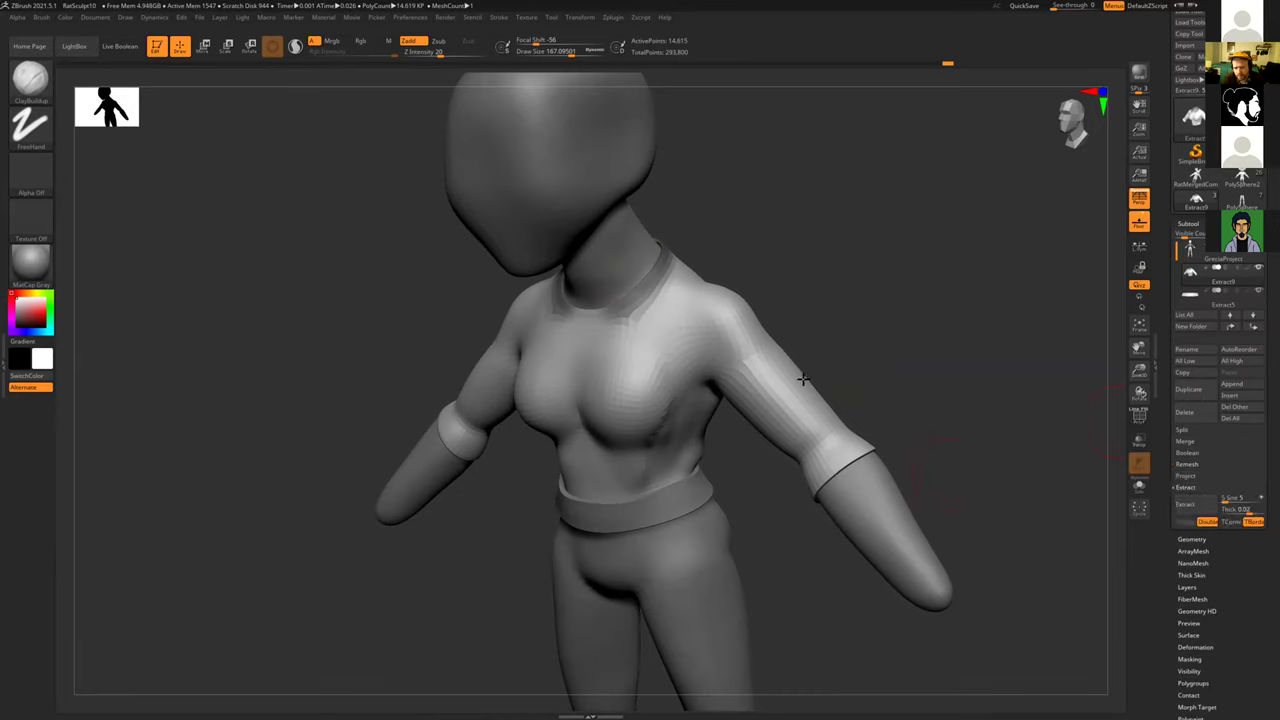
click(1185, 504)
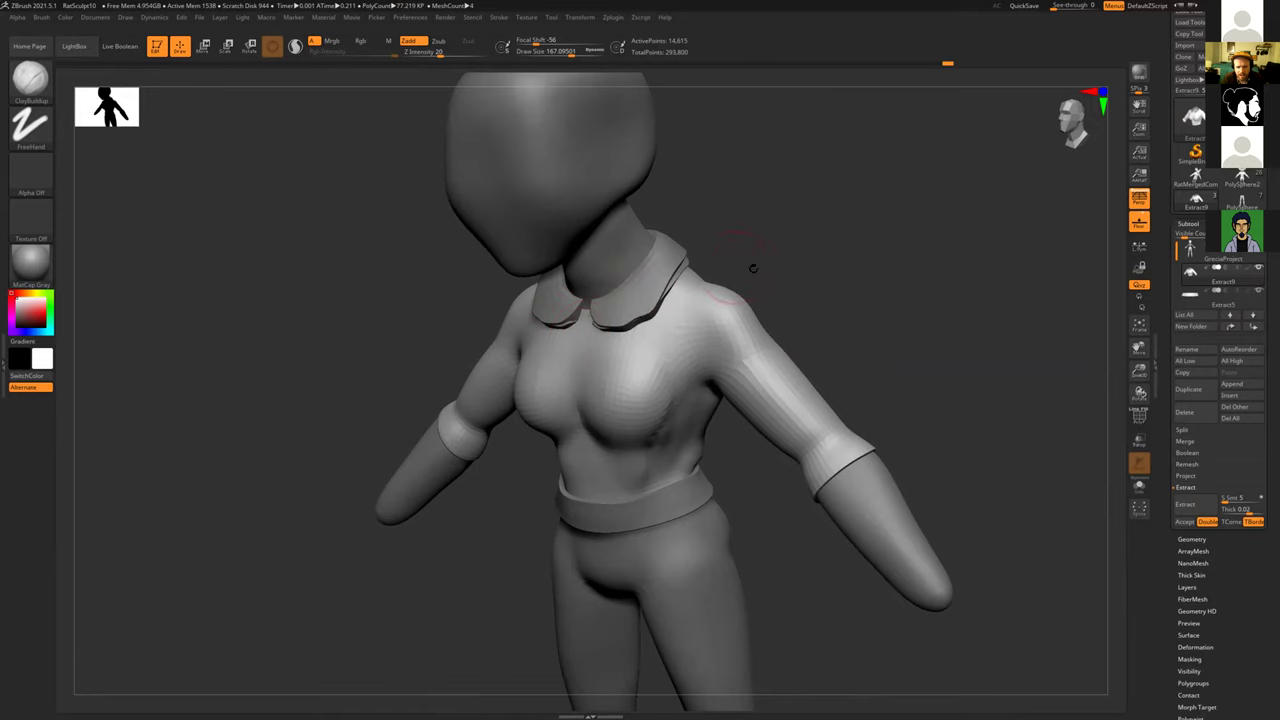
Step: Examine the top's neckline and the whole figure from several angles, and check the yellow suit reference image in Discord
mouse_move(873, 287)
mouse_down()
mouse_move(874, 254)
mouse_move(903, 329)
mouse_move(851, 163)
mouse_move(969, 334)
mouse_move(935, 311)
mouse_up()
alt+drag(898, 230, 960, 404)
drag(743, 260, 628, 284)
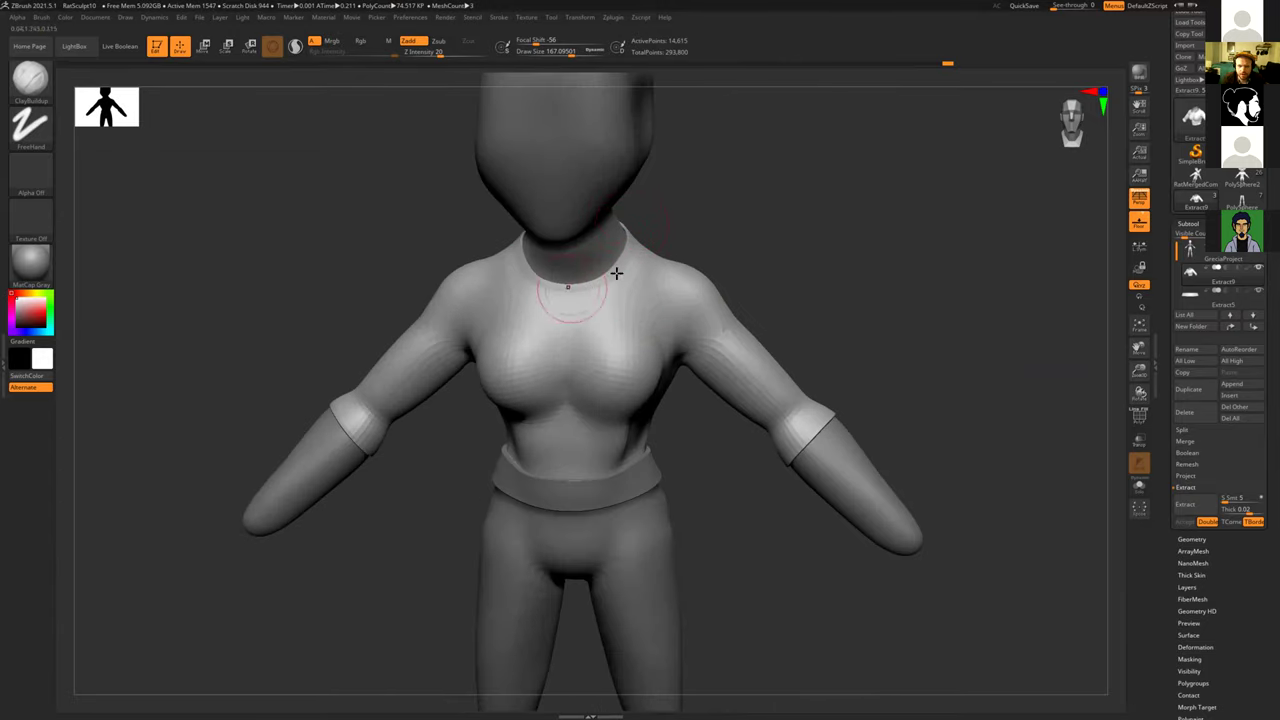
alt+drag(889, 360, 807, 386)
mouse_move(805, 265)
alt+mouse_down()
mouse_move(823, 403)
mouse_move(925, 385)
alt+mouse_up()
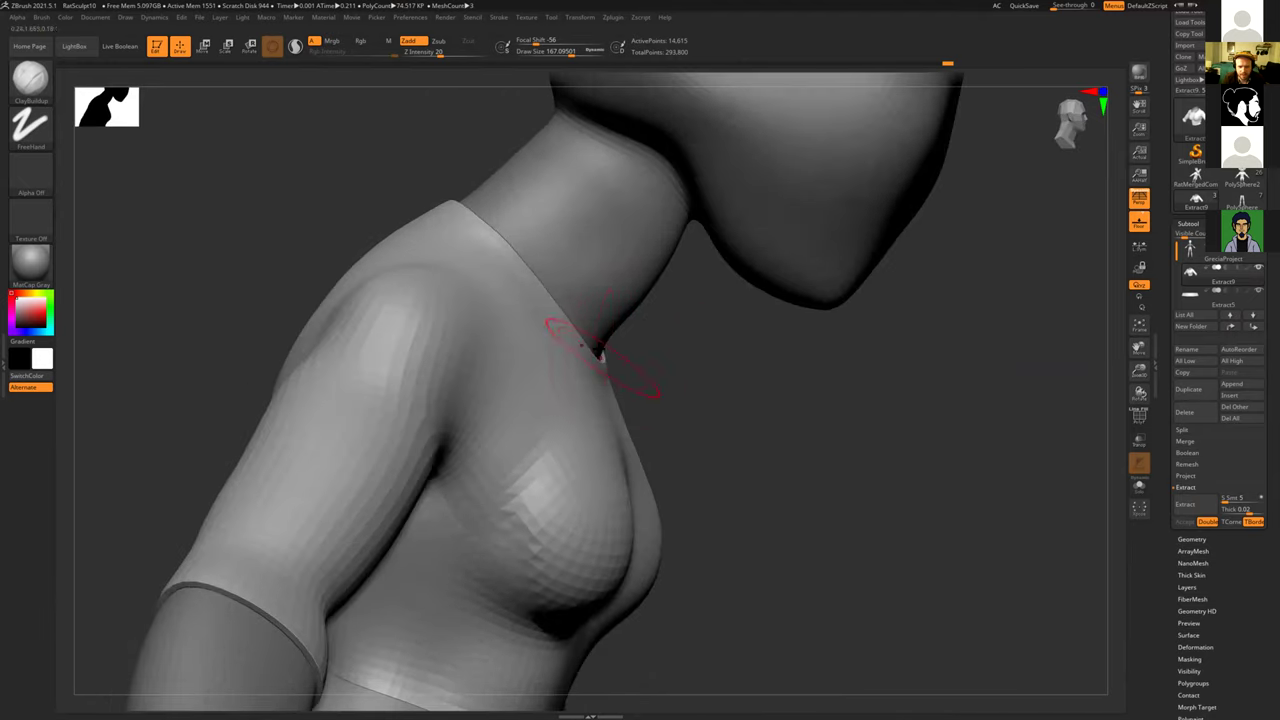
drag(730, 367, 819, 162)
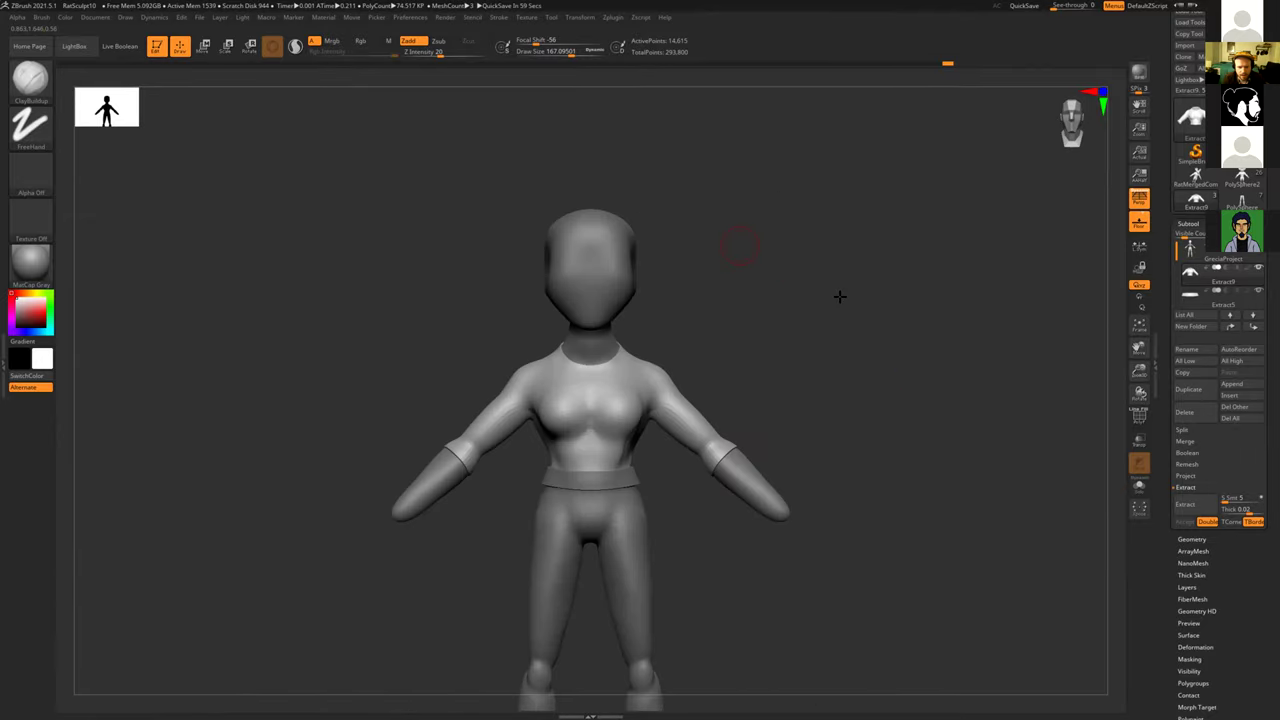
alt+drag(840, 296, 829, 231)
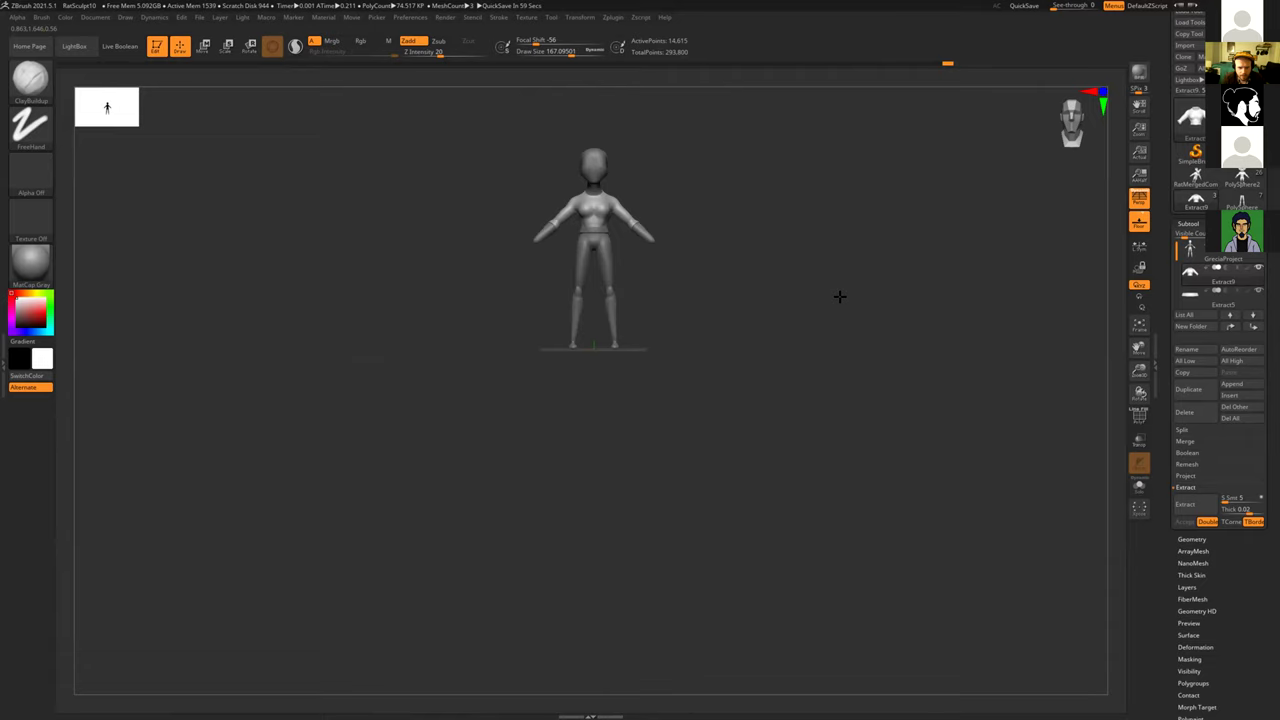
alt+drag(842, 301, 825, 319)
mouse_move(757, 378)
alt+mouse_down()
mouse_move(780, 491)
mouse_move(771, 220)
alt+mouse_up()
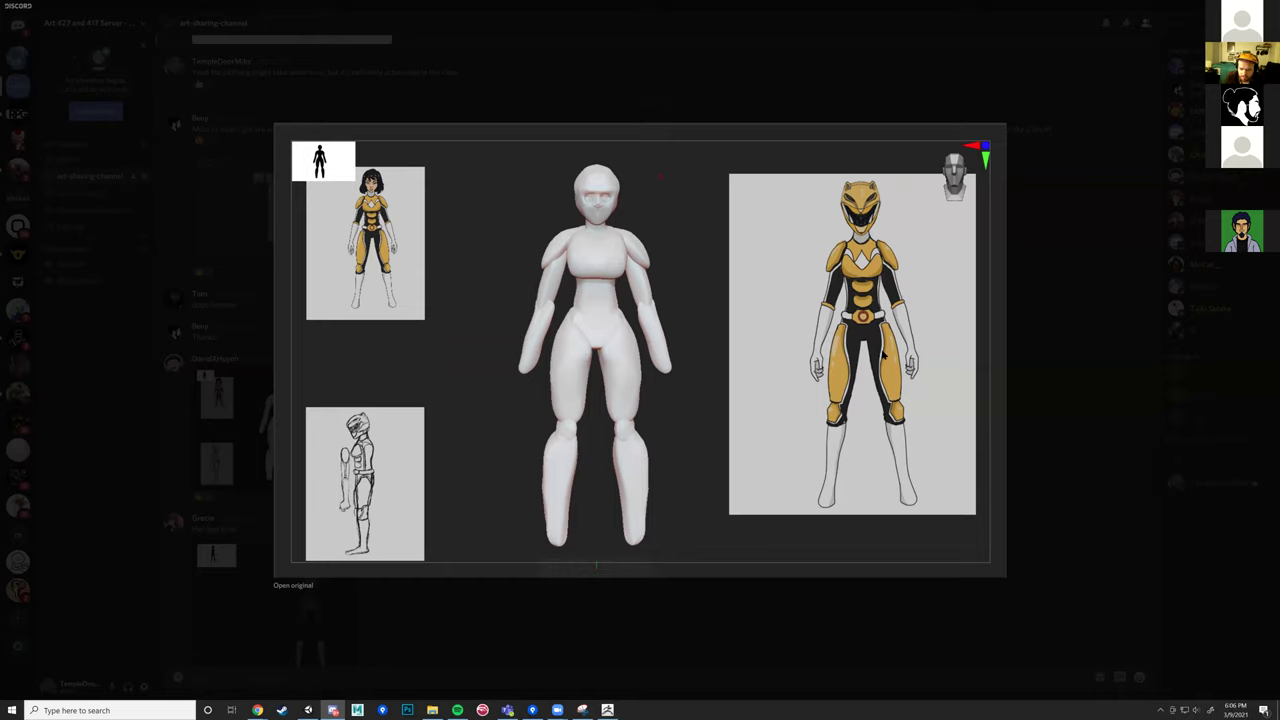
Step: Switch back to ZBrush, select the body and reshape the hips and thighs with a large Move Topological brush
click(612, 708)
mouse_move(768, 363)
mouse_down()
mouse_move(721, 380)
mouse_move(503, 366)
mouse_move(525, 424)
mouse_move(540, 415)
mouse_move(646, 486)
mouse_up()
alt+click(629, 377)
key(b)
key(m)
key(t)
key(s)
drag(601, 393, 622, 393)
drag(611, 463, 605, 463)
drag(657, 423, 662, 452)
mouse_move(655, 394)
mouse_down()
mouse_move(676, 329)
mouse_move(662, 443)
mouse_up()
drag(583, 368, 572, 362)
mouse_move(589, 420)
mouse_down()
mouse_move(677, 377)
mouse_move(616, 226)
mouse_up()
key(ctrl+shift+z)
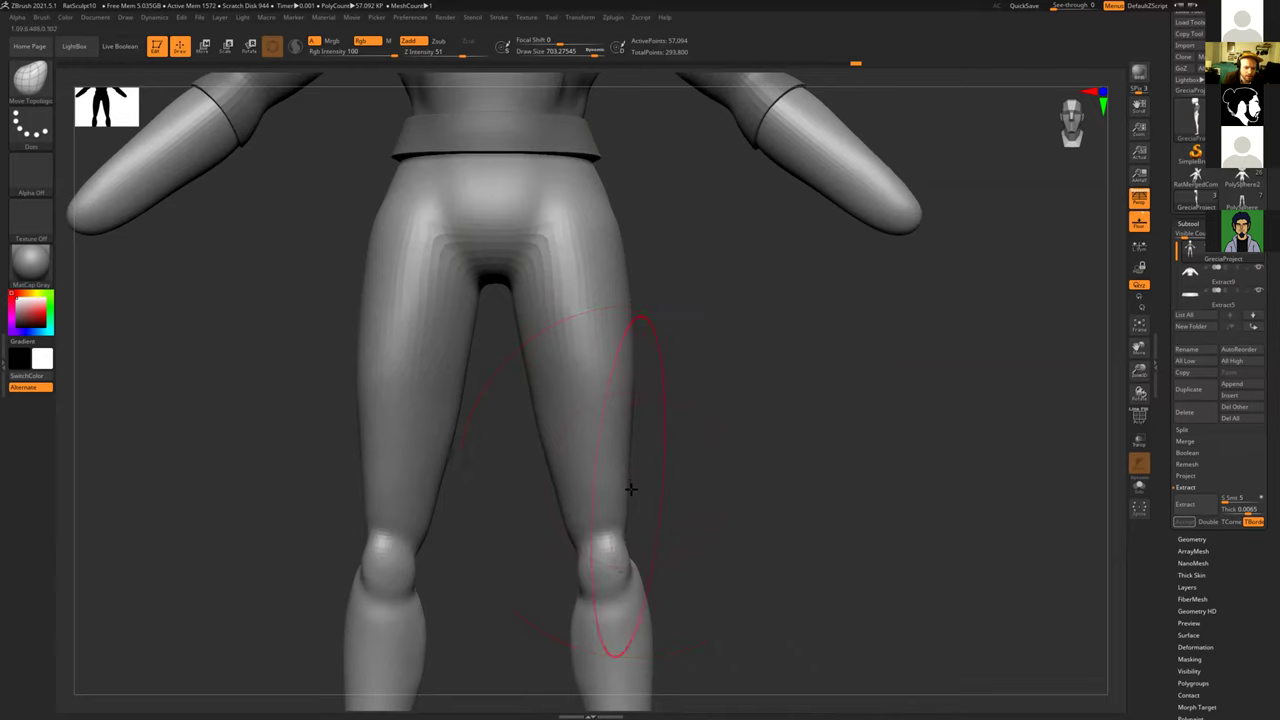
Step: Reduce the brush size and mask a patch on the outer side of the hip just below the belt
drag(713, 481, 643, 441)
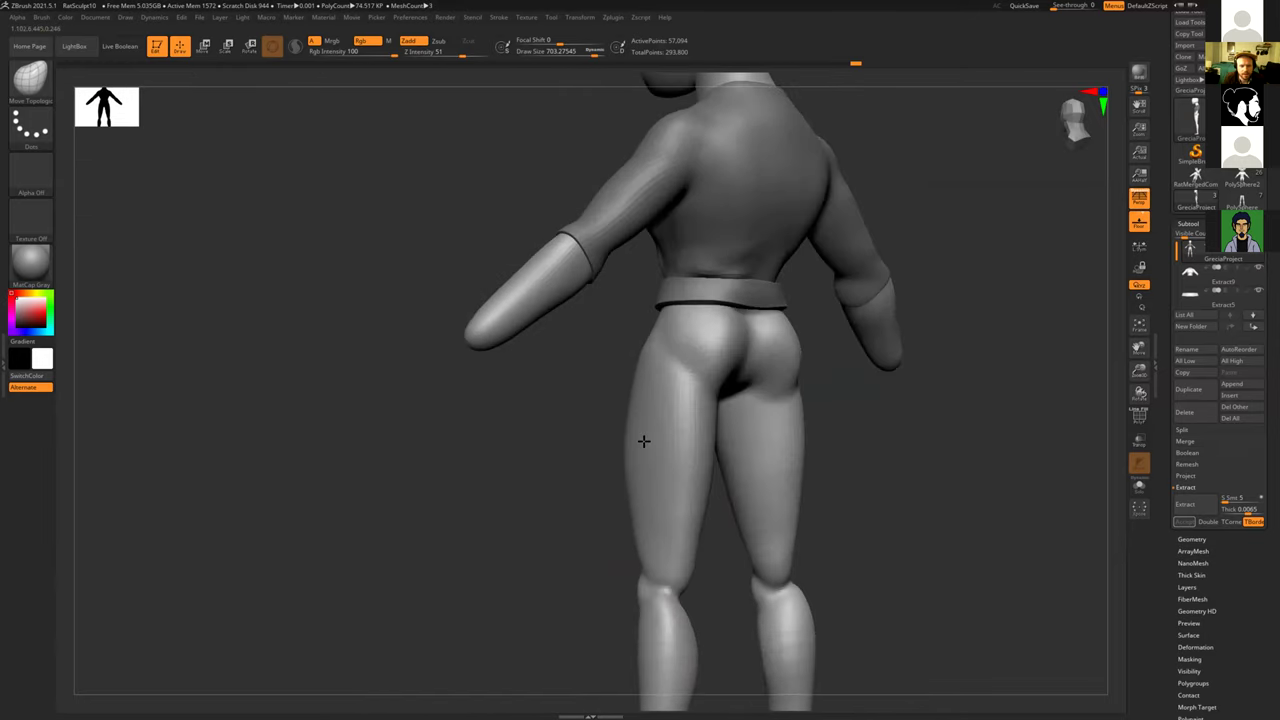
right_drag(644, 441, 646, 392)
key(s)
drag(648, 389, 621, 388)
drag(429, 360, 766, 526)
drag(690, 427, 707, 400)
drag(830, 437, 800, 434)
mouse_move(676, 312)
ctrl+mouse_down()
mouse_move(686, 288)
mouse_move(657, 263)
mouse_move(668, 291)
ctrl+mouse_up()
mouse_move(790, 356)
mouse_down()
mouse_move(808, 343)
mouse_move(729, 309)
mouse_move(723, 323)
mouse_move(703, 261)
mouse_move(663, 255)
mouse_move(626, 350)
mouse_up()
key(b)
key(m)
key(t)
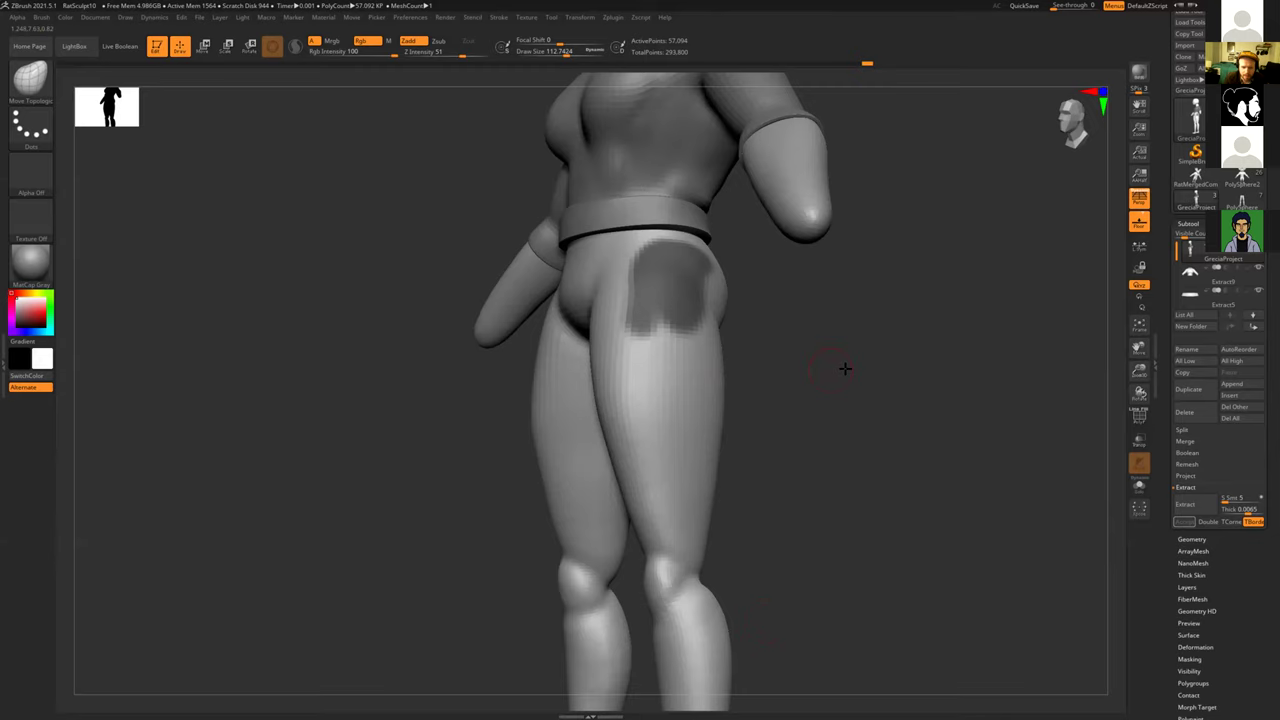
Step: Extend the hip mask down the outer thigh to just above the knee
mouse_move(845, 368)
mouse_down()
mouse_move(857, 366)
mouse_move(671, 363)
mouse_up()
mouse_move(687, 313)
ctrl+mouse_down()
mouse_move(673, 412)
mouse_move(698, 536)
mouse_move(699, 314)
ctrl+mouse_up()
mouse_move(803, 403)
mouse_down()
mouse_move(766, 414)
mouse_move(786, 280)
mouse_move(770, 265)
mouse_move(710, 468)
mouse_move(723, 470)
mouse_move(757, 349)
mouse_move(762, 440)
mouse_move(709, 517)
mouse_move(706, 491)
mouse_move(686, 526)
mouse_up()
drag(591, 549, 753, 537)
mouse_move(847, 498)
mouse_down()
mouse_move(831, 449)
mouse_move(837, 497)
mouse_move(877, 470)
mouse_move(737, 316)
mouse_up()
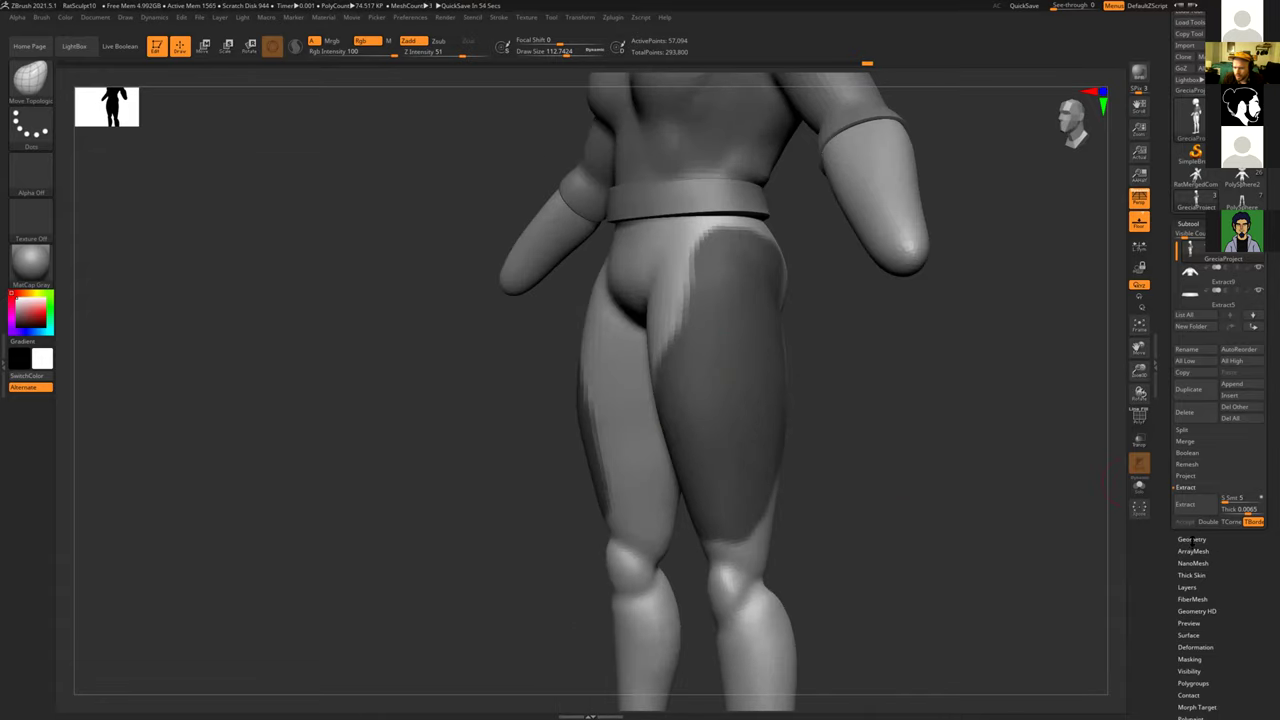
Step: Set the extraction thickness to 0.01723 and preview an extraction from the body's masked areas
click(1191, 539)
click(1186, 223)
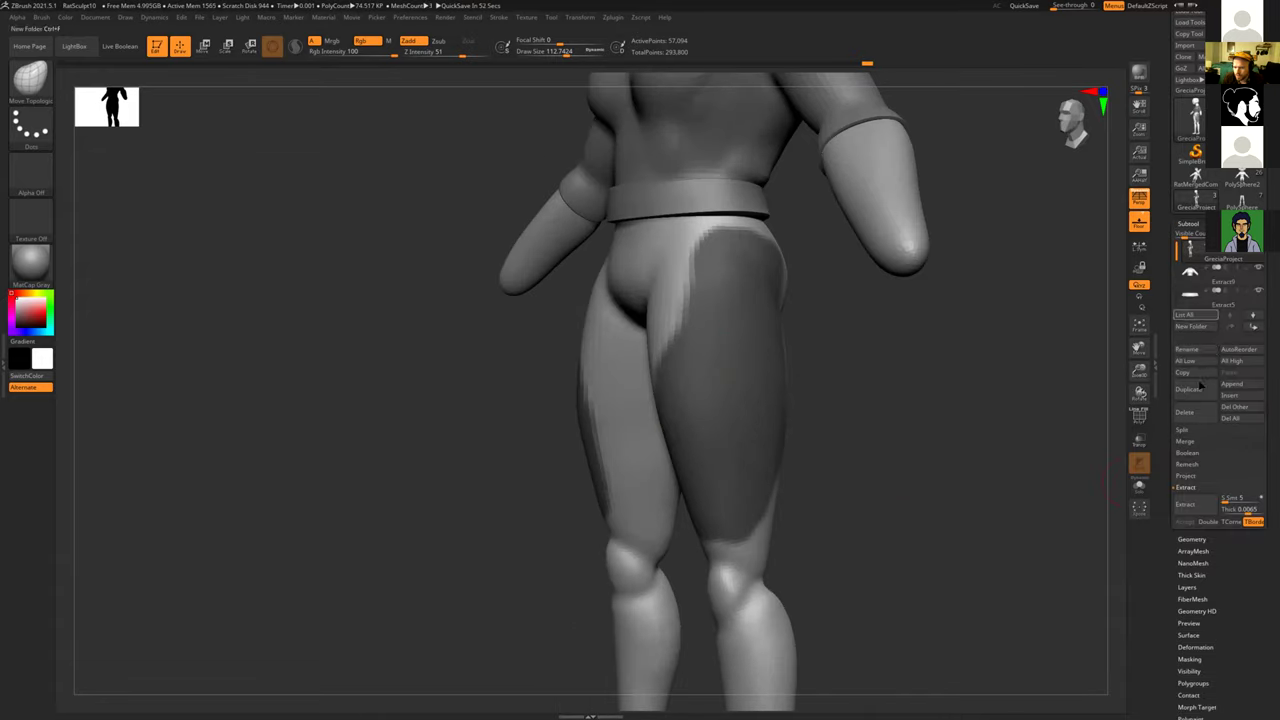
click(1240, 509)
click(1247, 512)
text(0.01723)
key(Return)
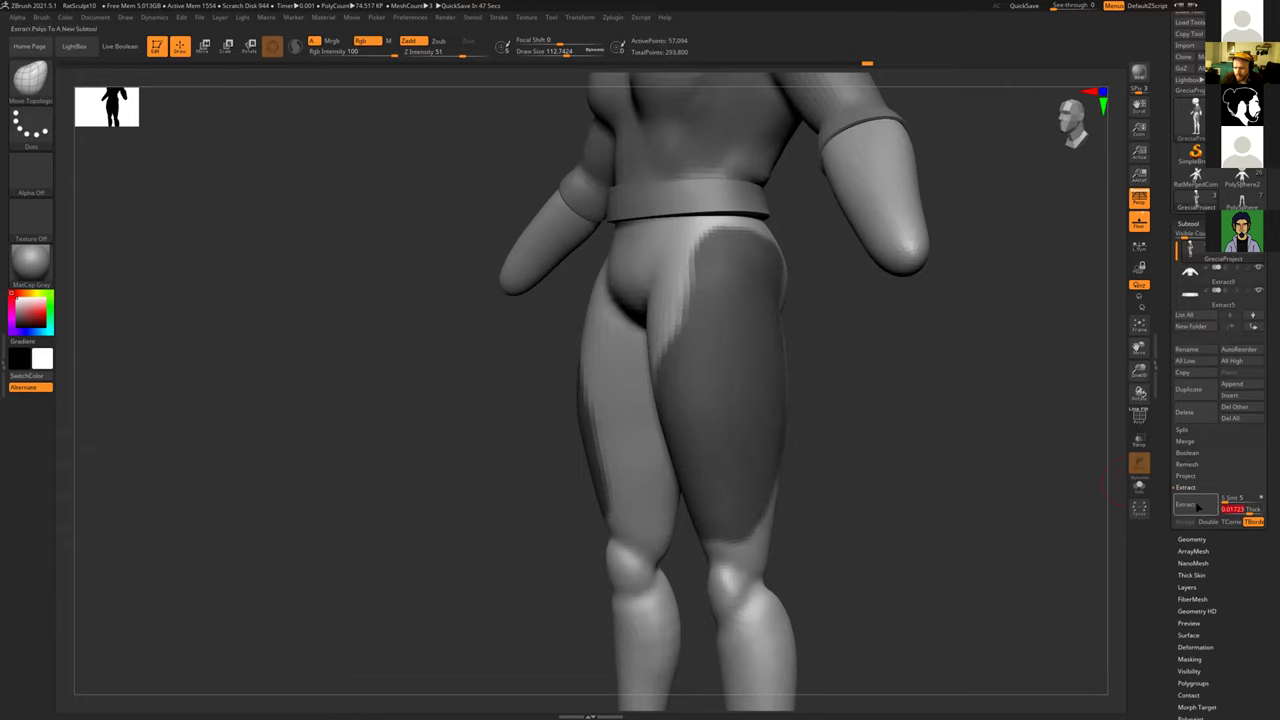
shift+drag(963, 422, 983, 391)
alt+drag(928, 500, 800, 440)
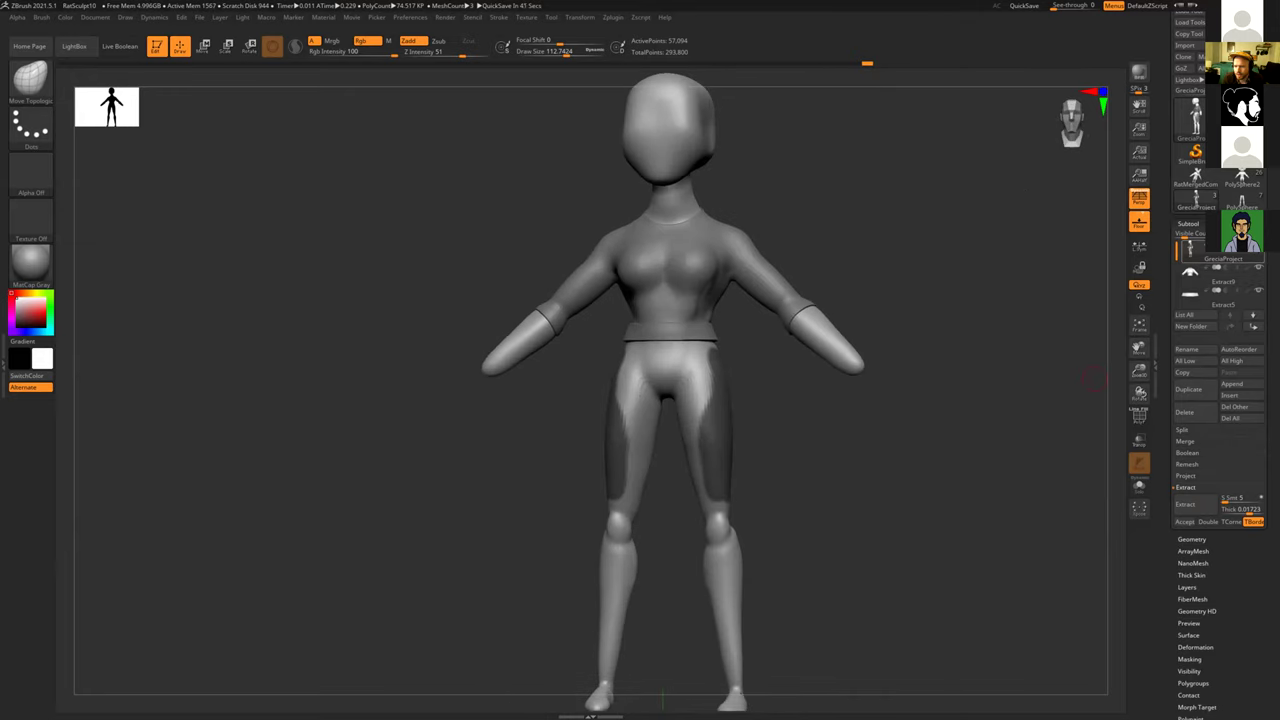
Step: Hide the top and belt, and clear the mask from the body's torso and arms, keeping only the thighs masked
click(1258, 270)
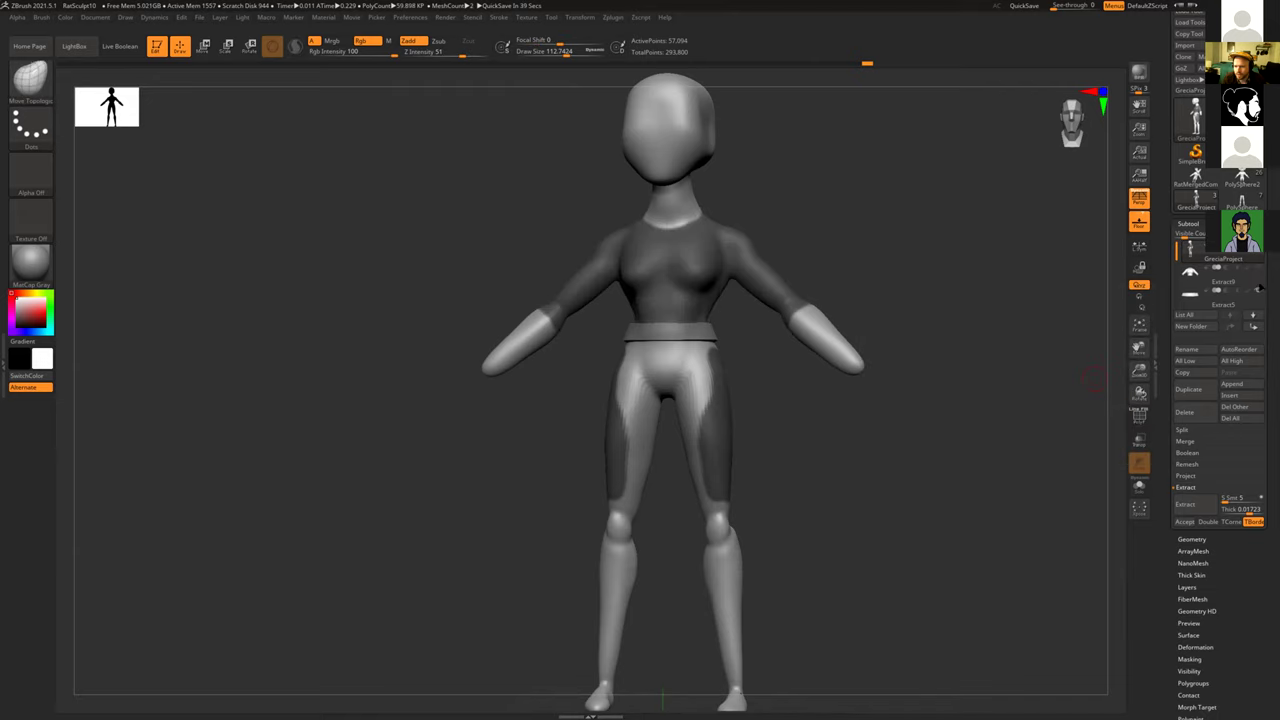
drag(901, 321, 659, 235)
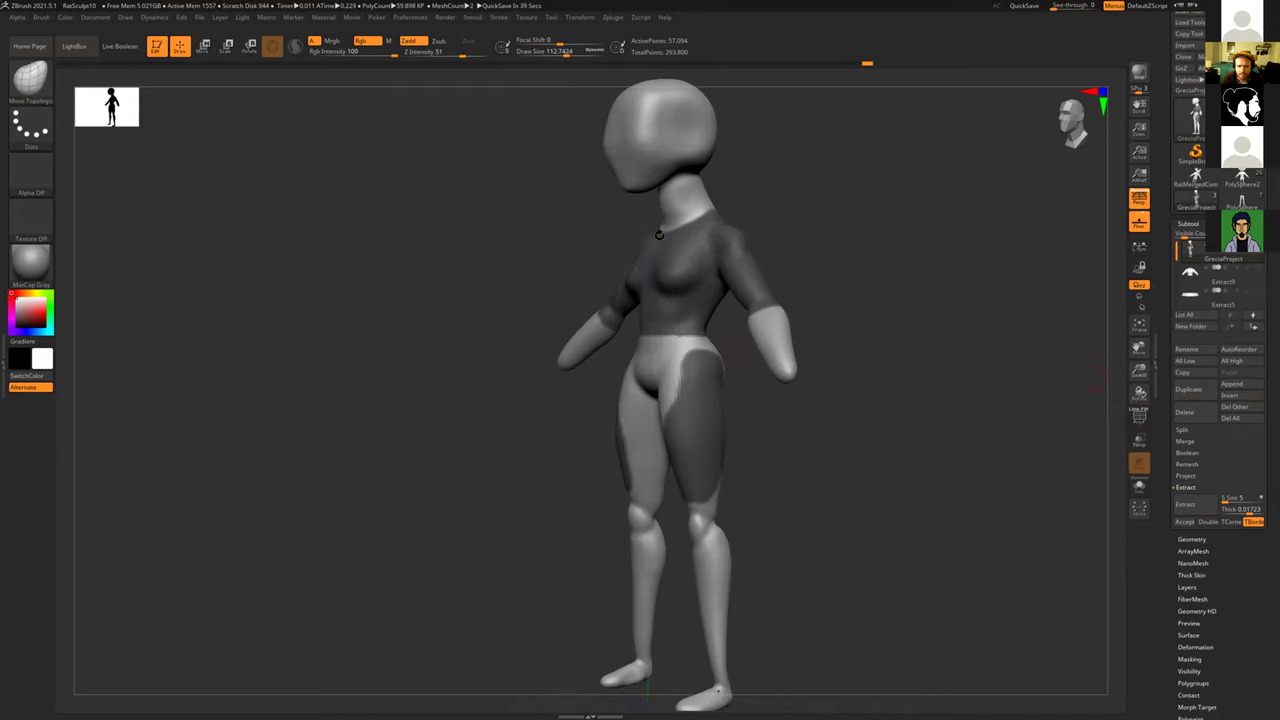
shift+drag(856, 272, 880, 274)
key(ctrl)
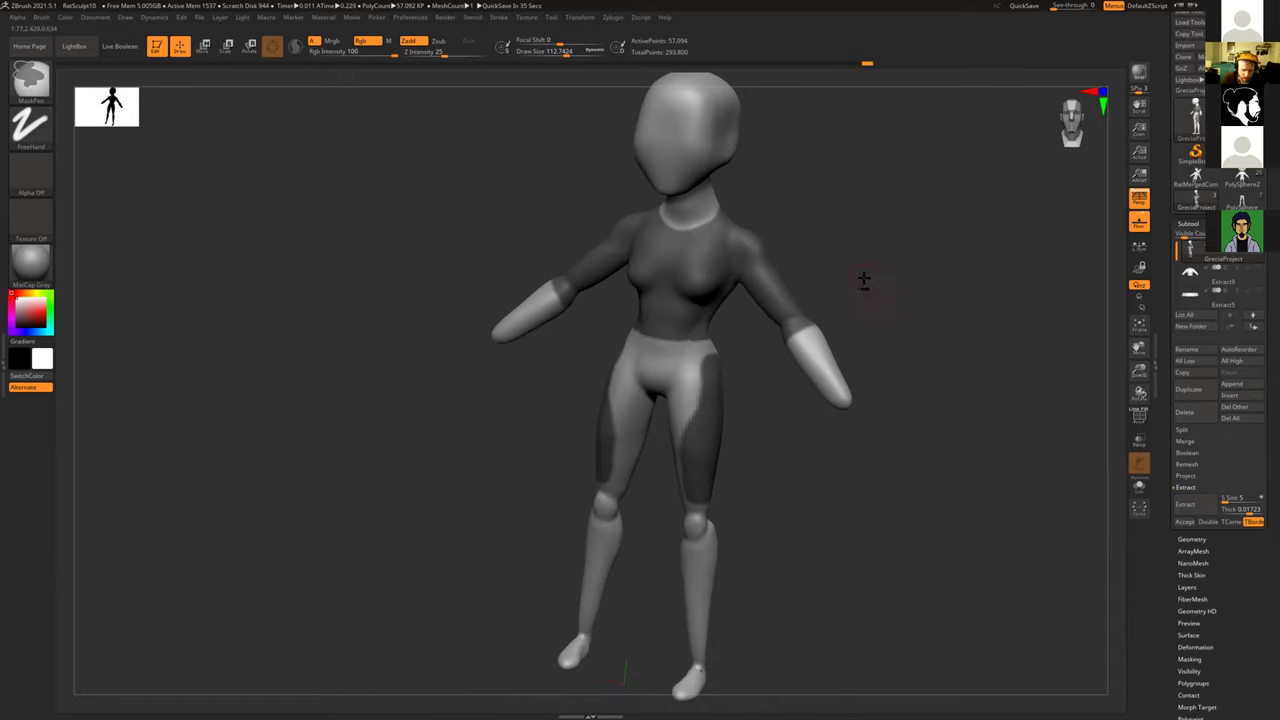
ctrl+drag(895, 178, 742, 356)
mouse_move(795, 190)
ctrl+mouse_down()
mouse_move(576, 309)
mouse_move(648, 306)
mouse_move(612, 330)
mouse_move(570, 324)
ctrl+mouse_up()
ctrl+alt+drag(688, 334, 643, 335)
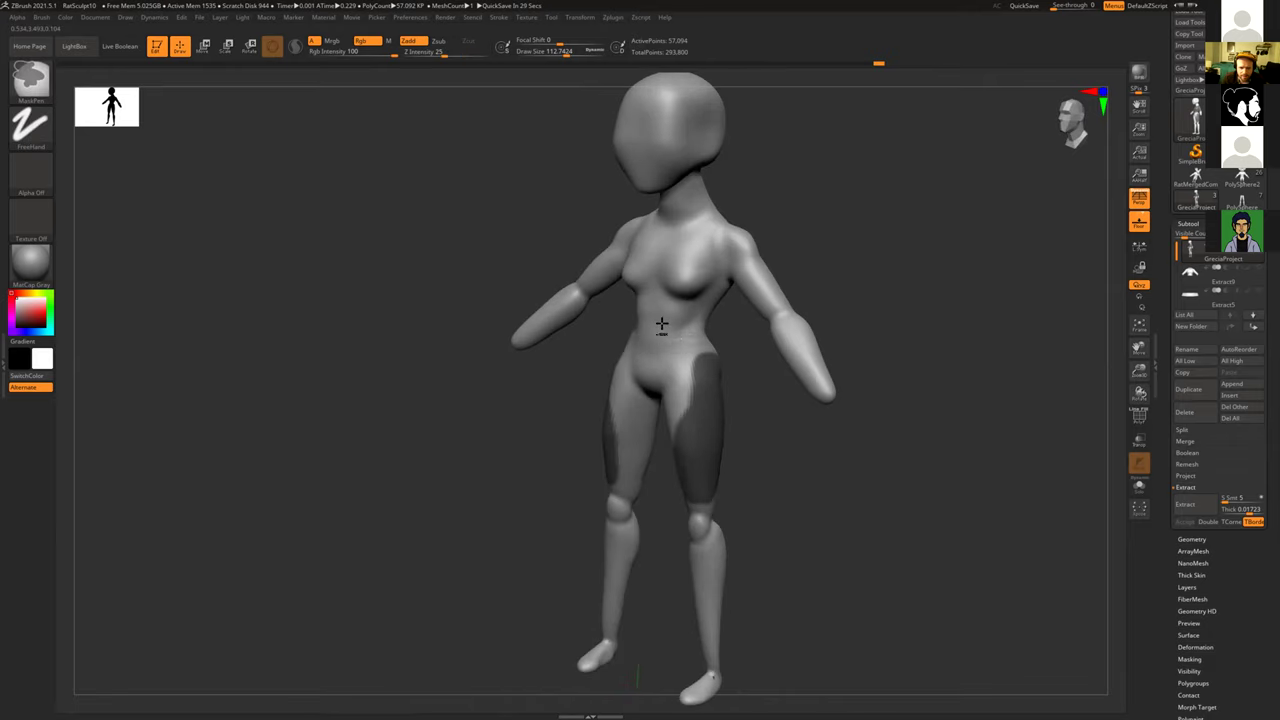
drag(737, 343, 575, 328)
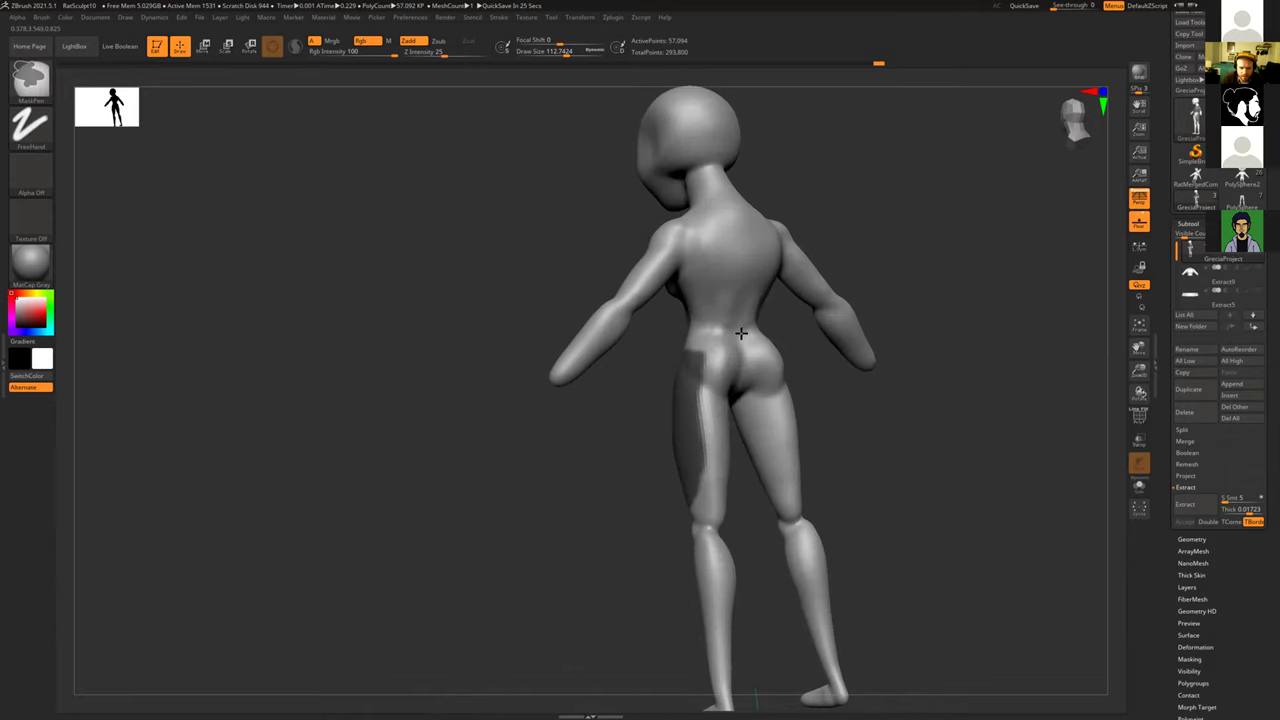
Step: Extract the thigh panels from the mask with a thickness of 0.01723 and accept them as a new subtool
mouse_move(640, 357)
right_down()
mouse_move(1086, 486)
mouse_move(1196, 540)
right_up()
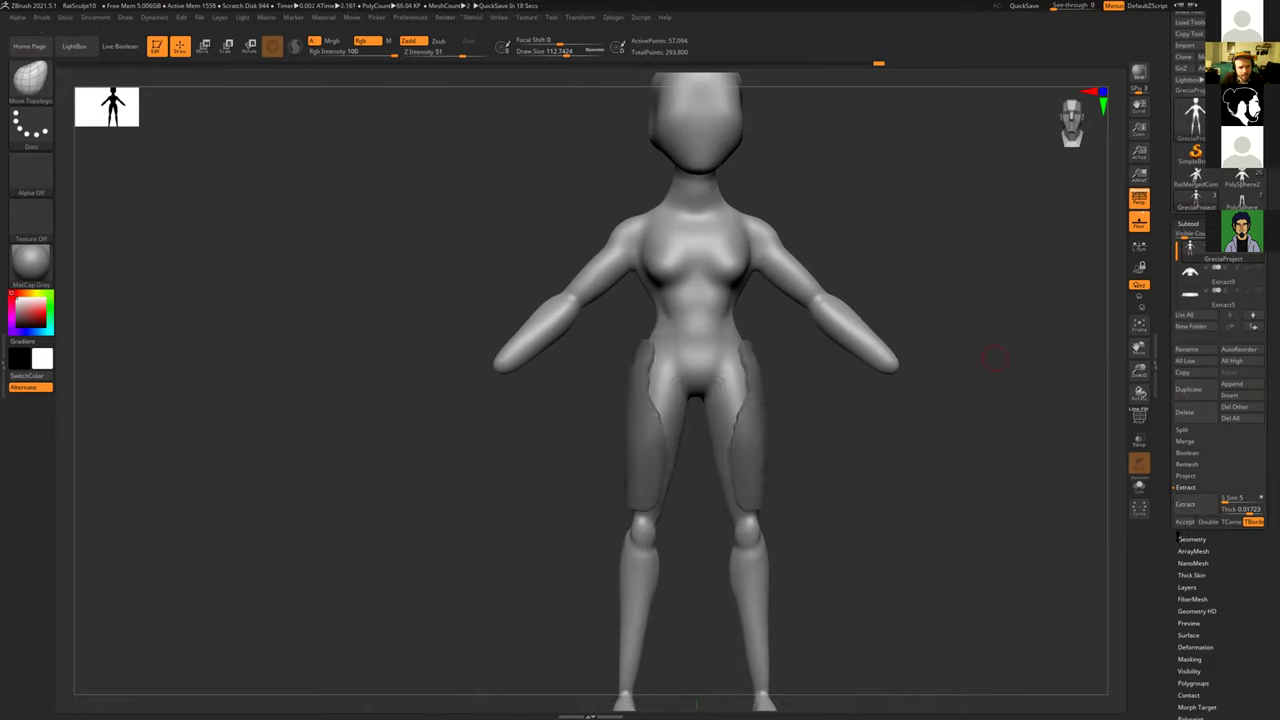
right_drag(830, 428, 1120, 470)
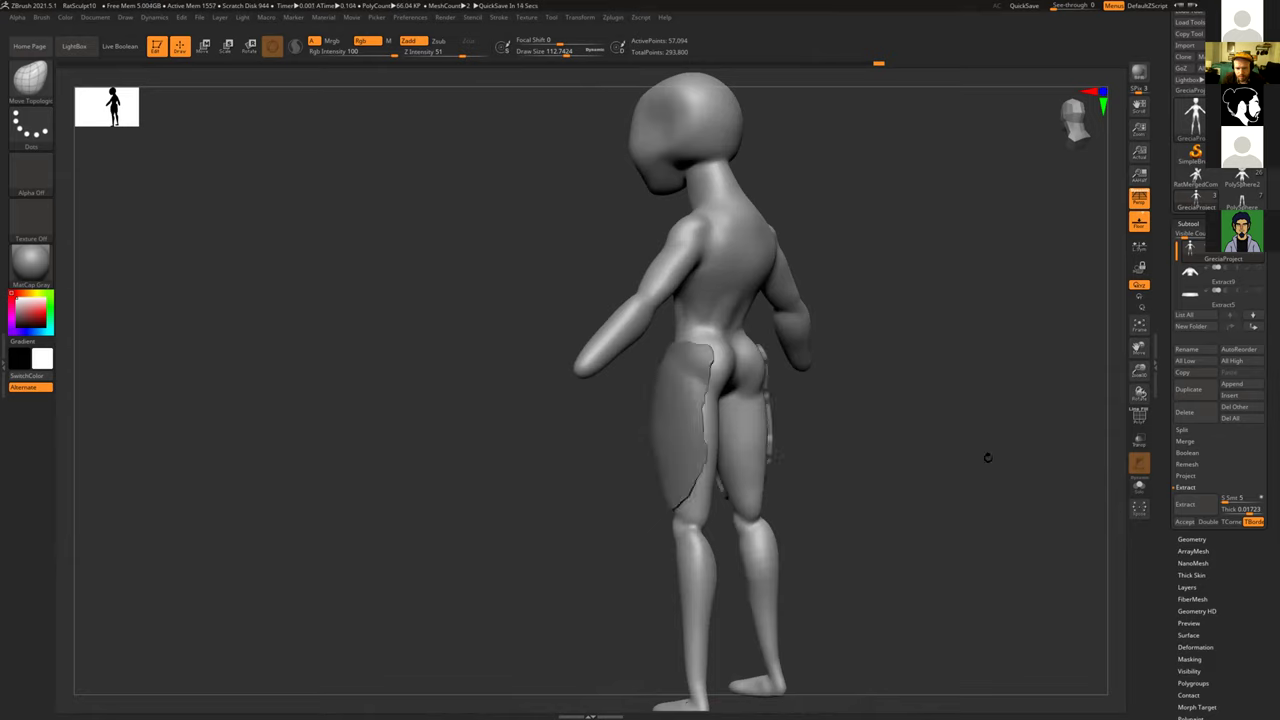
right_drag(909, 441, 911, 437)
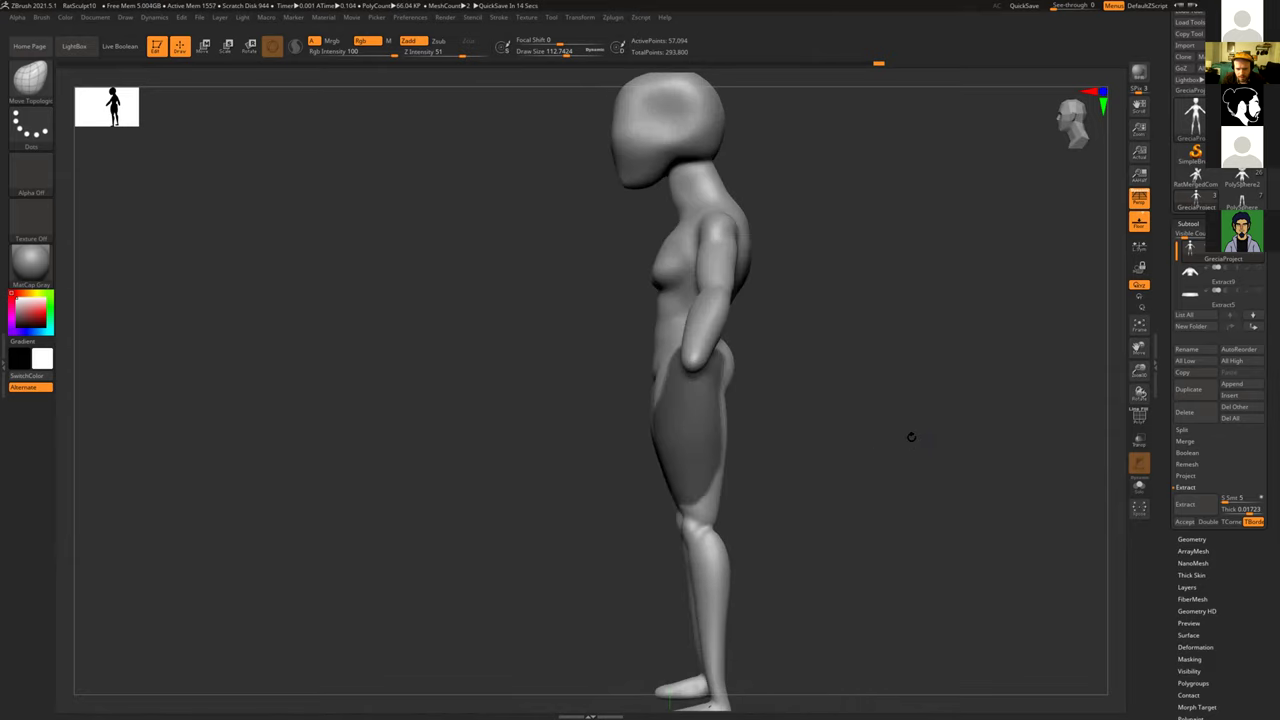
ctrl+right_drag(900, 309, 963, 367)
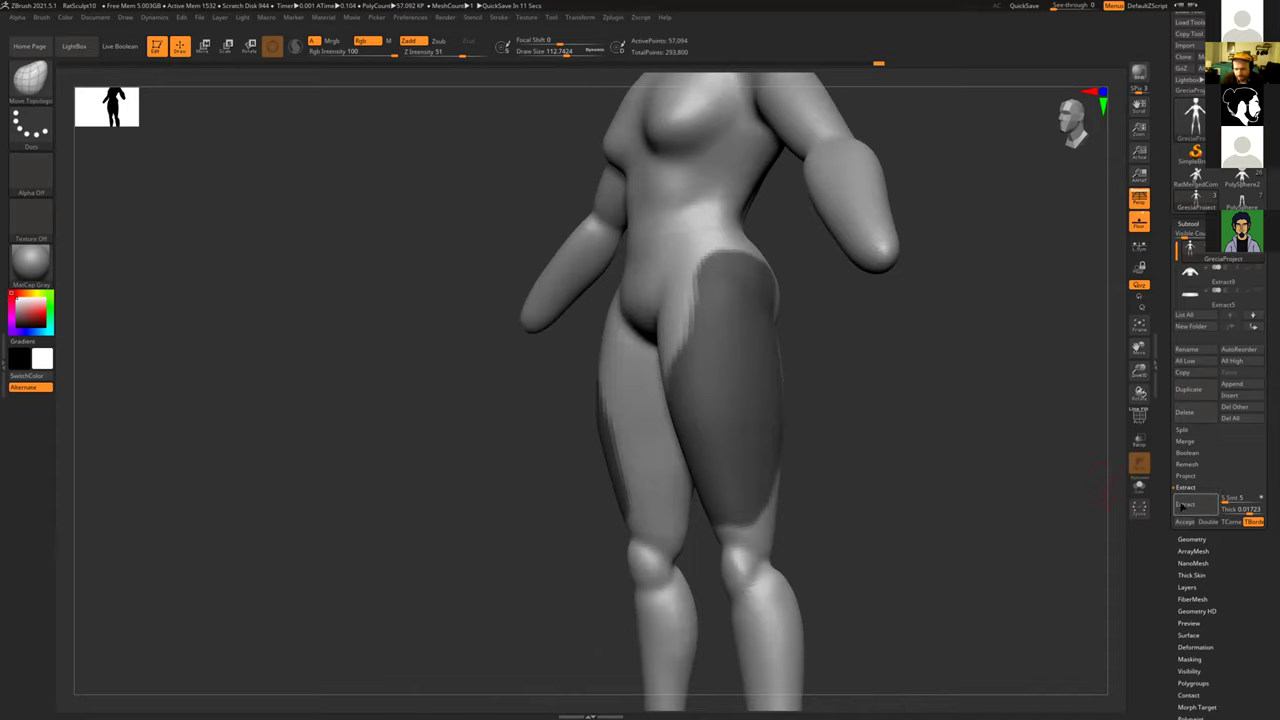
click(1184, 521)
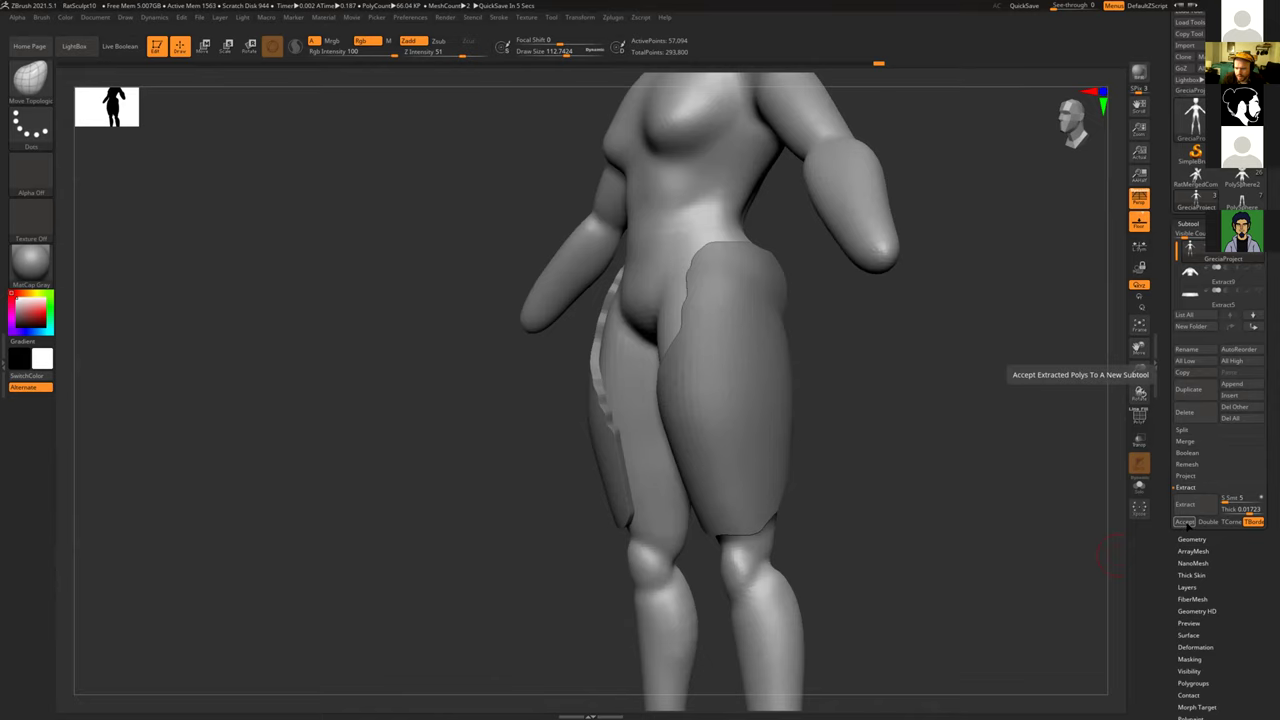
click(1184, 522)
Step: Remesh the thigh panels with ZRemesher, keeping groups and using half the polygon count
drag(937, 520, 846, 383)
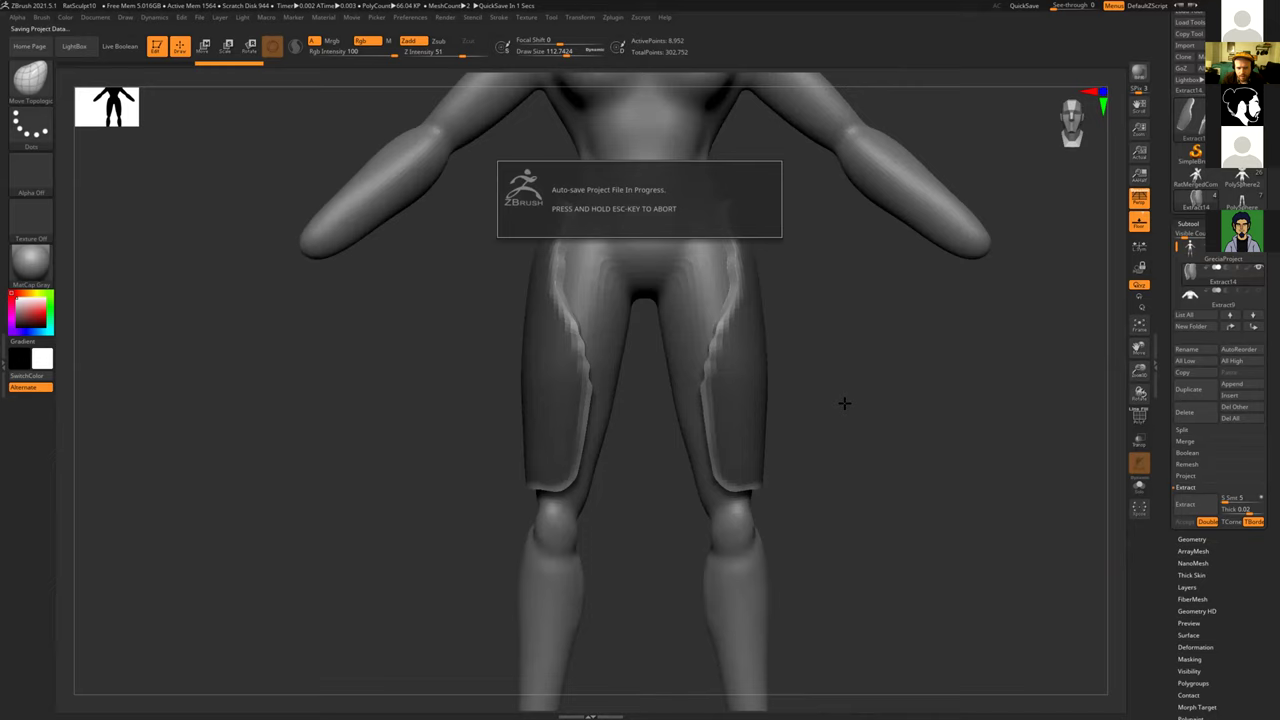
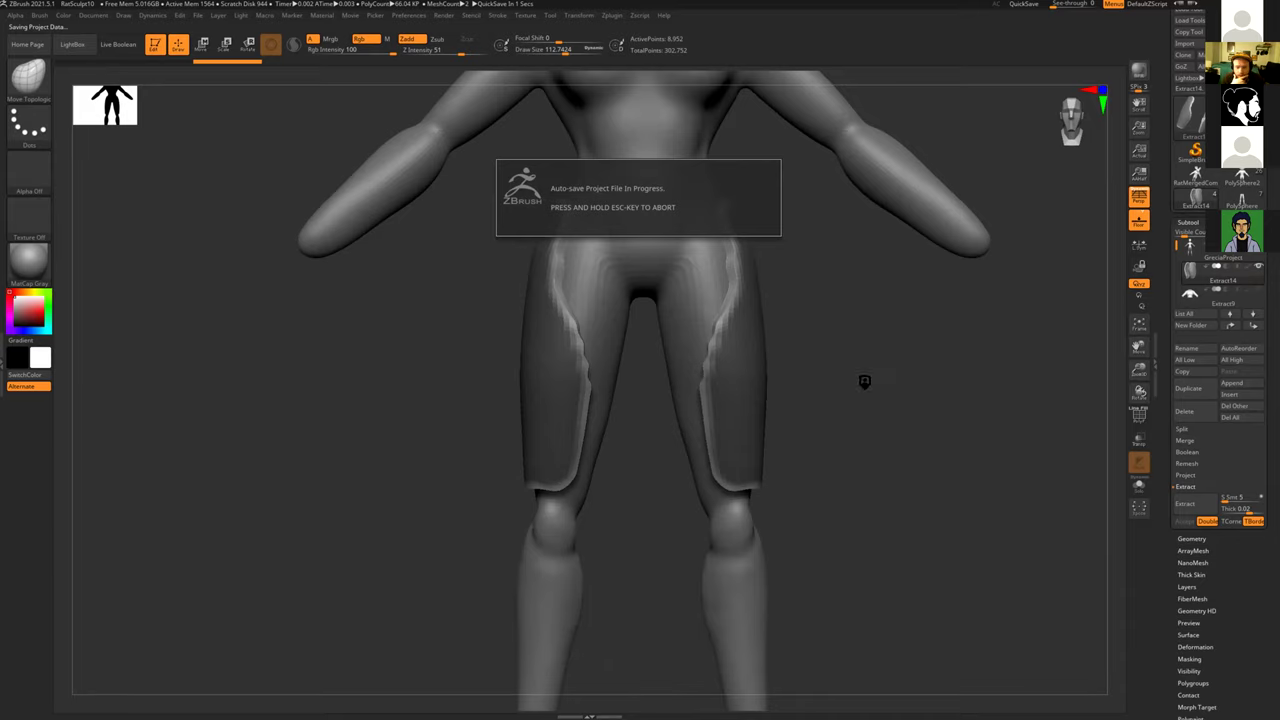
drag(846, 390, 873, 349)
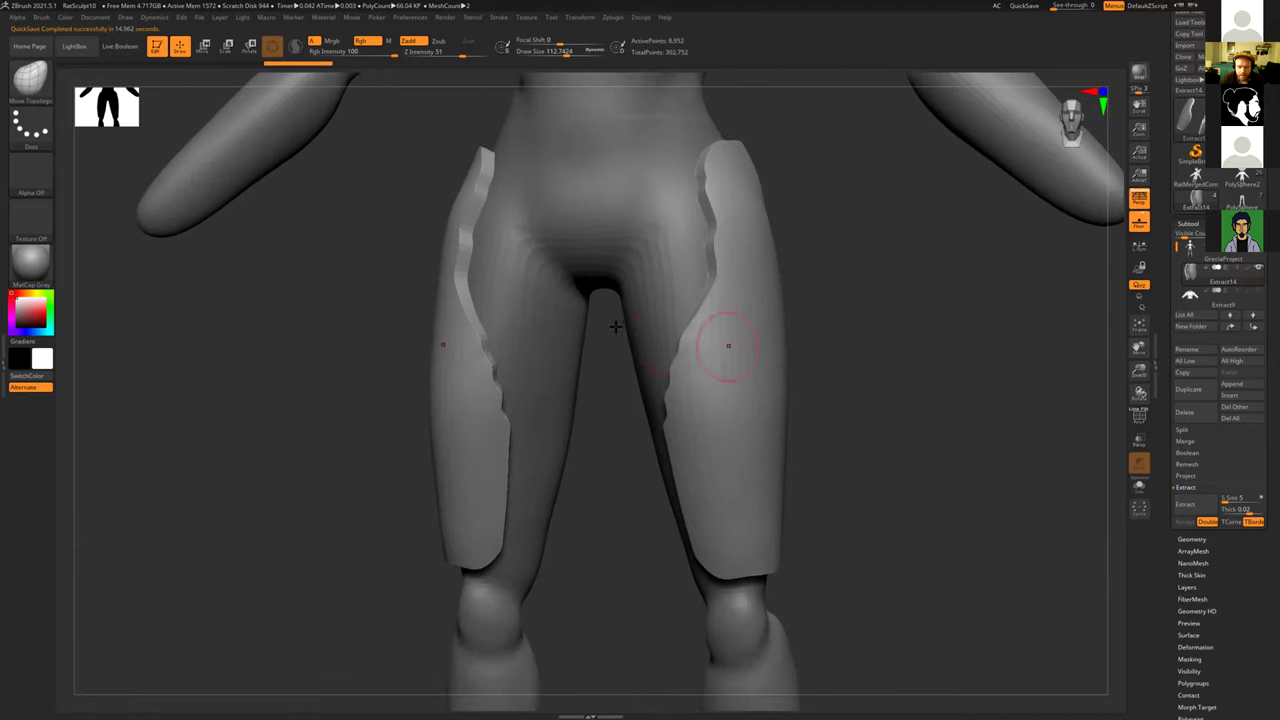
click(1192, 539)
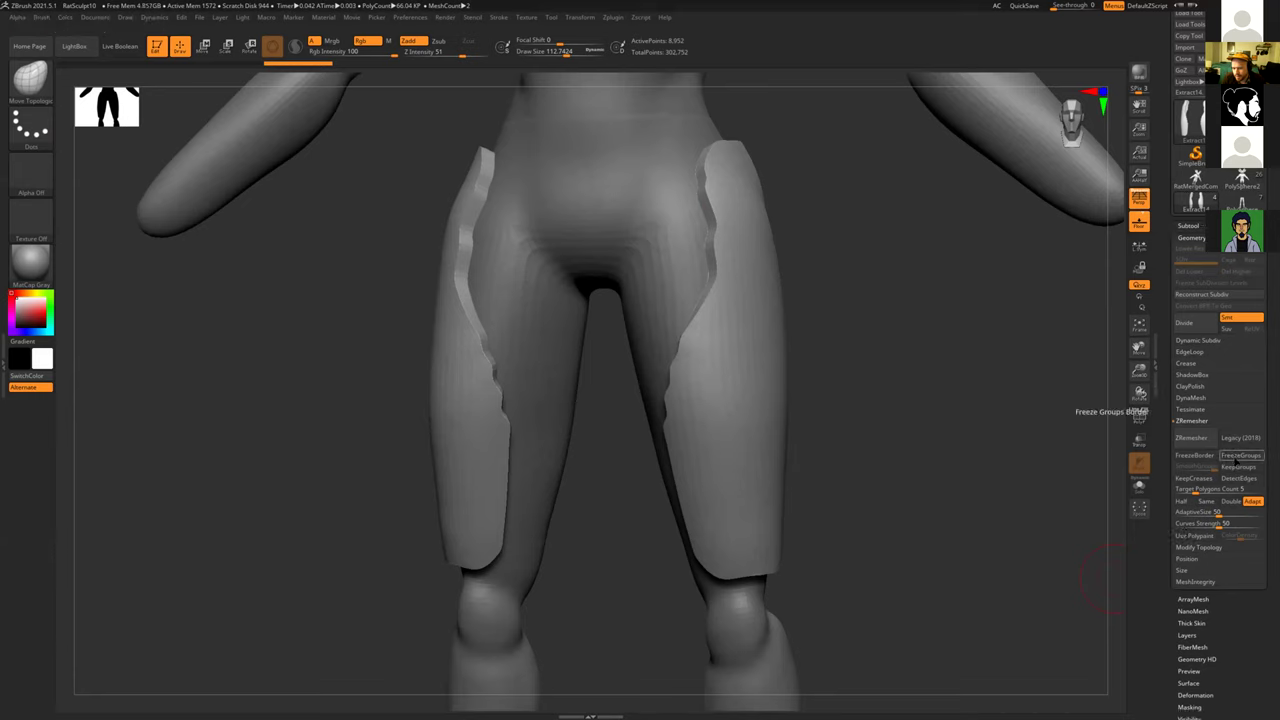
click(1236, 468)
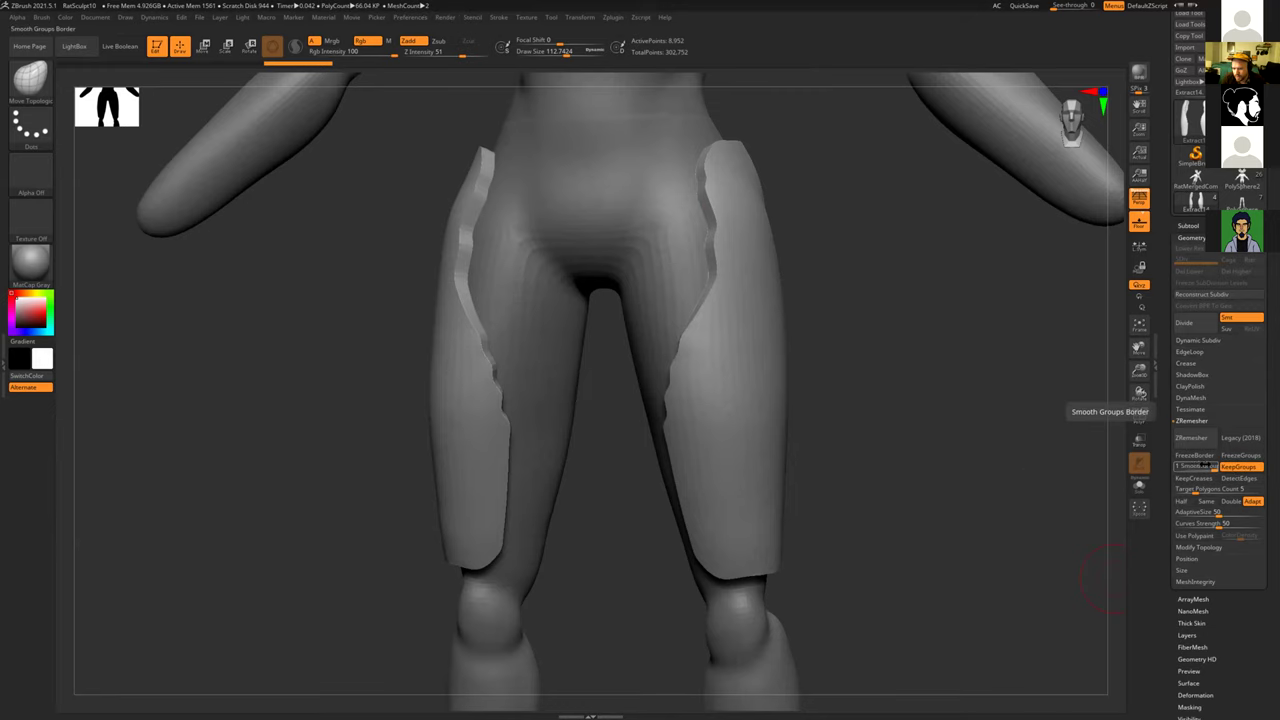
click(1181, 501)
click(1192, 438)
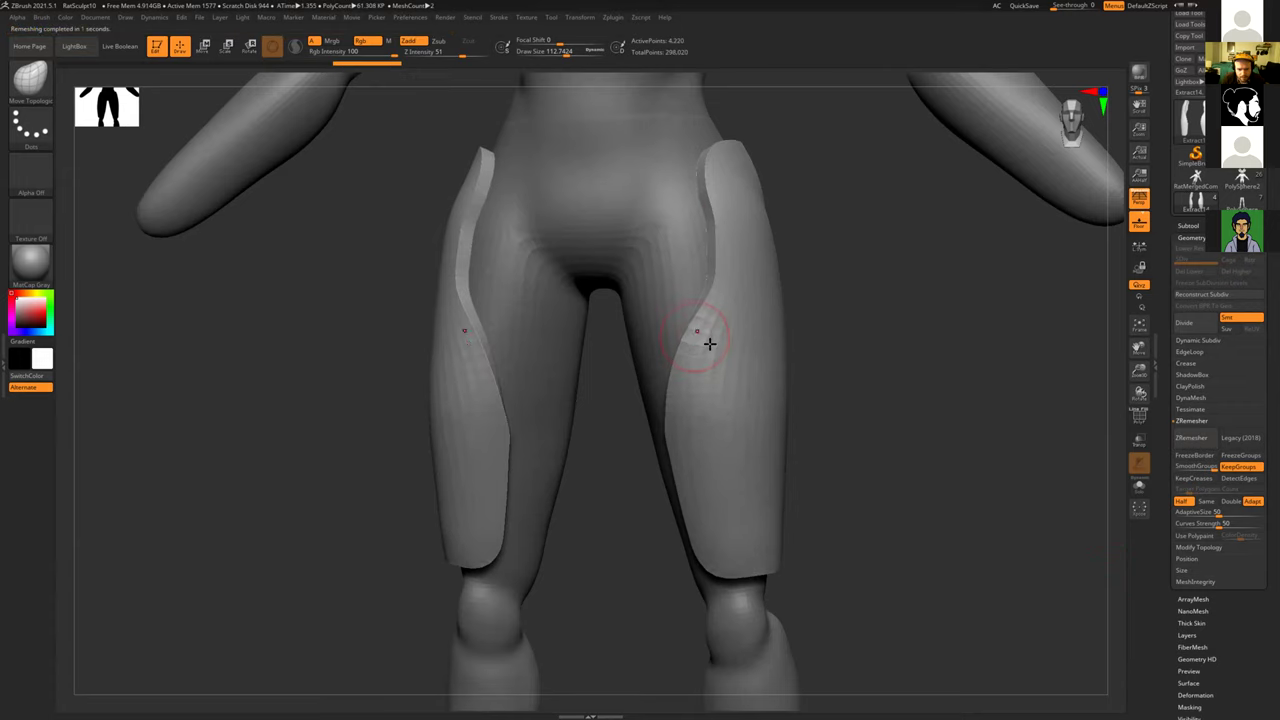
Step: Build up volume on the upper back part of the thigh panel, beside the buttock, with ClayBuildup
mouse_move(869, 357)
mouse_down()
mouse_move(851, 374)
mouse_move(876, 349)
mouse_move(728, 376)
mouse_up()
mouse_move(857, 350)
mouse_down()
mouse_move(834, 374)
mouse_move(778, 344)
mouse_move(500, 397)
mouse_move(551, 420)
mouse_move(545, 441)
mouse_move(683, 284)
mouse_up()
drag(520, 323, 628, 292)
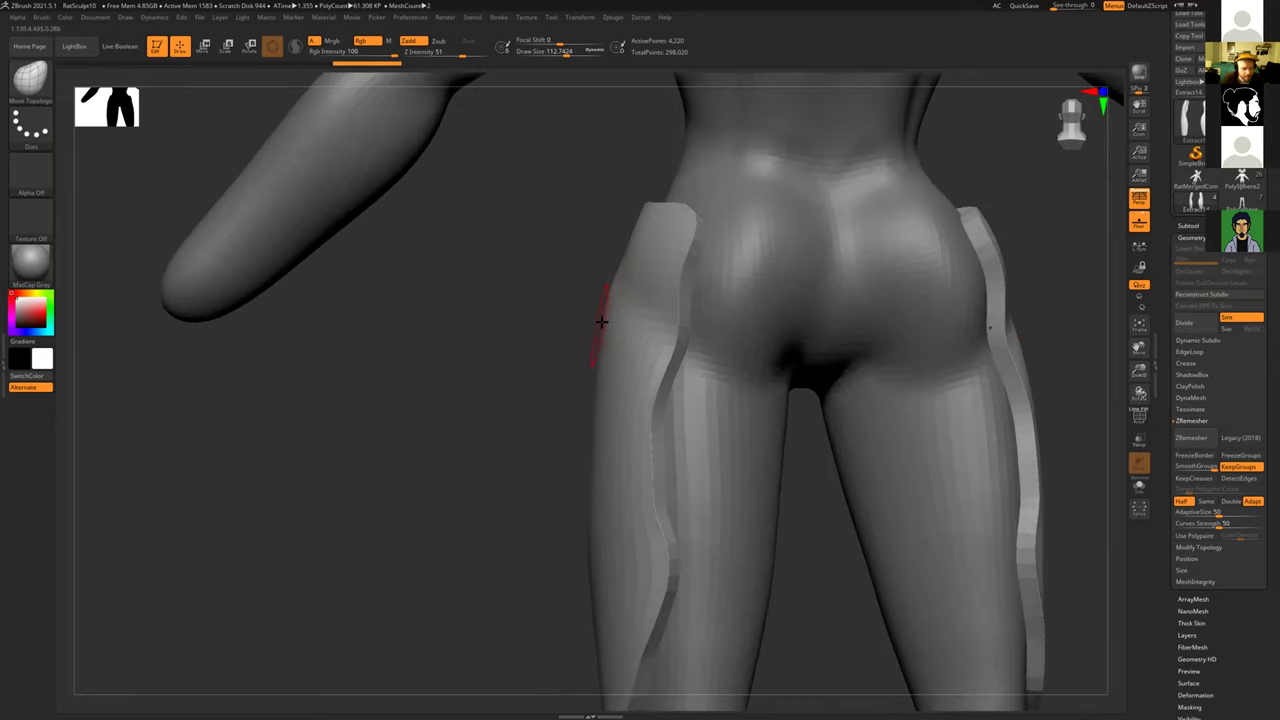
key(b)
key(c)
key(b)
key(s)
mouse_move(647, 319)
mouse_down()
mouse_move(662, 322)
mouse_move(614, 283)
mouse_move(649, 351)
mouse_move(649, 323)
mouse_move(609, 298)
mouse_move(628, 378)
mouse_move(591, 334)
mouse_up()
drag(500, 350, 568, 355)
right_drag(567, 355, 589, 449)
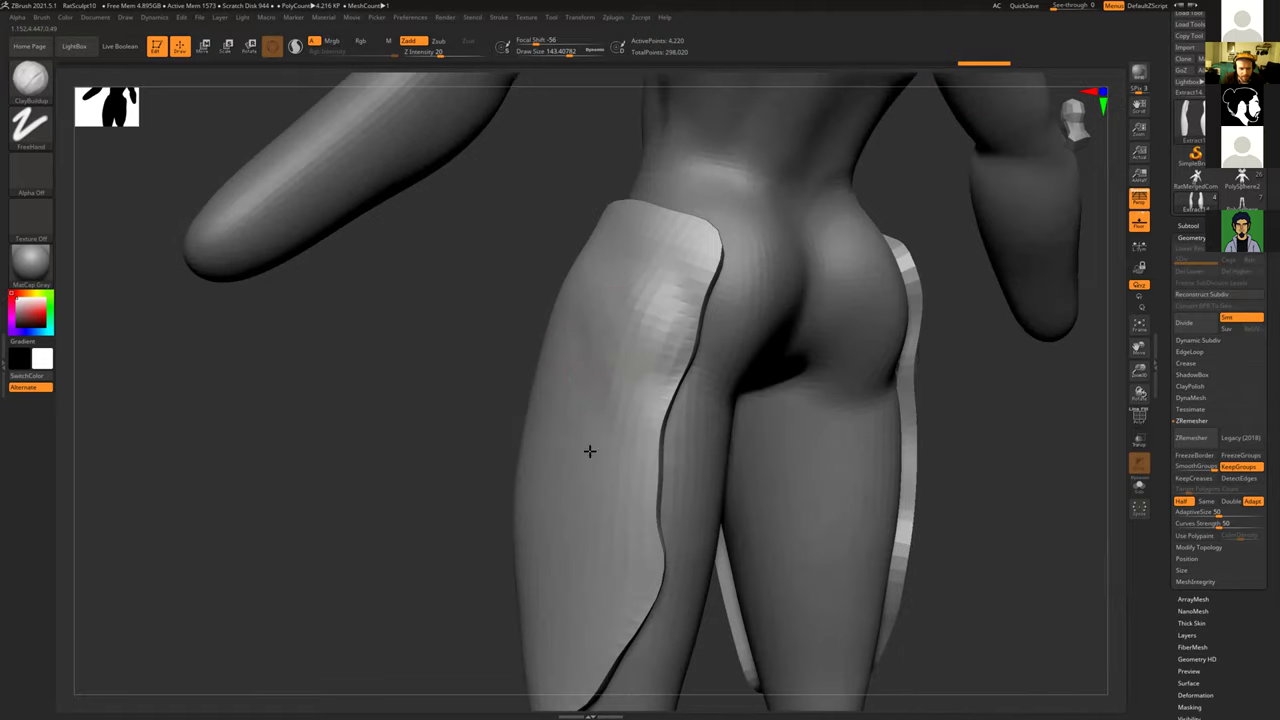
Step: Enlarge the brush and fill out the outer side of the thigh panel down toward the knee
key(s)
mouse_move(575, 361)
mouse_down()
mouse_move(591, 363)
mouse_move(568, 548)
mouse_move(542, 570)
mouse_up()
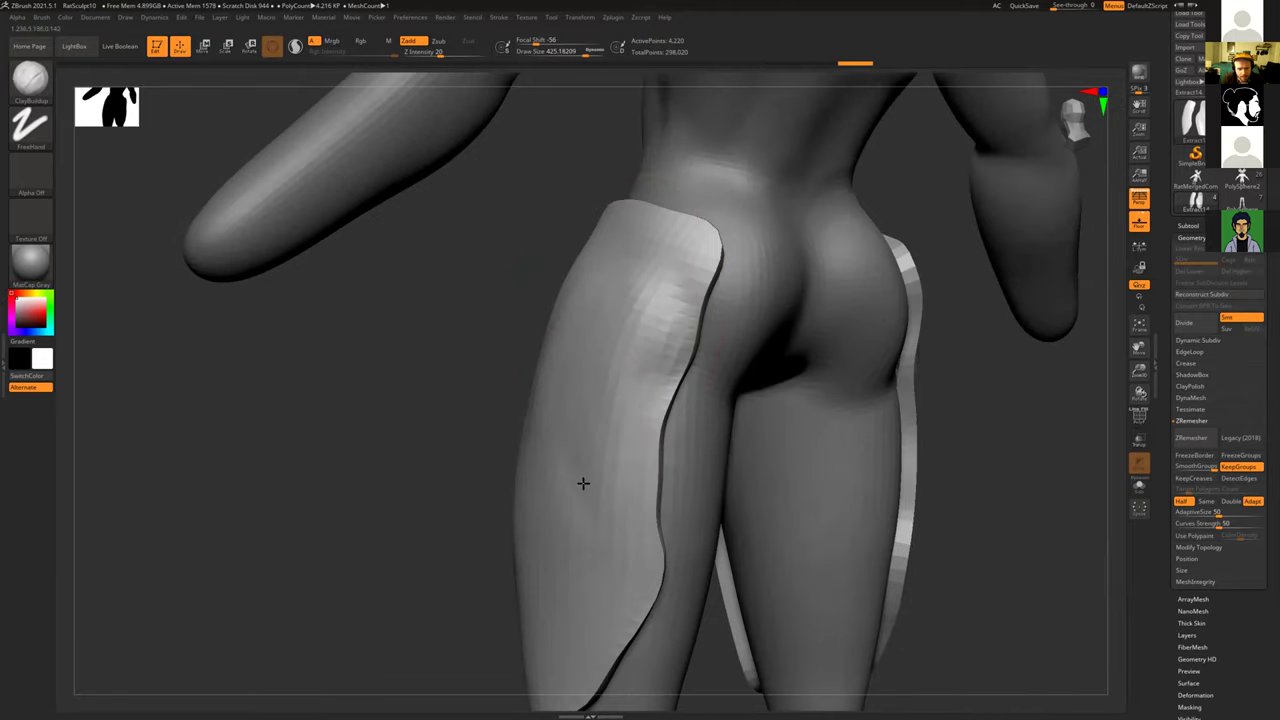
drag(583, 483, 629, 393)
drag(570, 538, 532, 556)
drag(407, 409, 589, 463)
alt+drag(767, 416, 680, 380)
mouse_move(545, 543)
mouse_down()
mouse_move(586, 481)
mouse_move(485, 462)
mouse_move(460, 434)
mouse_move(626, 400)
mouse_move(646, 354)
mouse_move(605, 342)
mouse_move(531, 274)
mouse_move(565, 329)
mouse_up()
drag(555, 400, 559, 397)
mouse_move(668, 397)
mouse_down()
mouse_move(649, 389)
mouse_move(551, 414)
mouse_up()
Step: Smooth the upper front surface of the thigh panel
key(s)
key(shift)
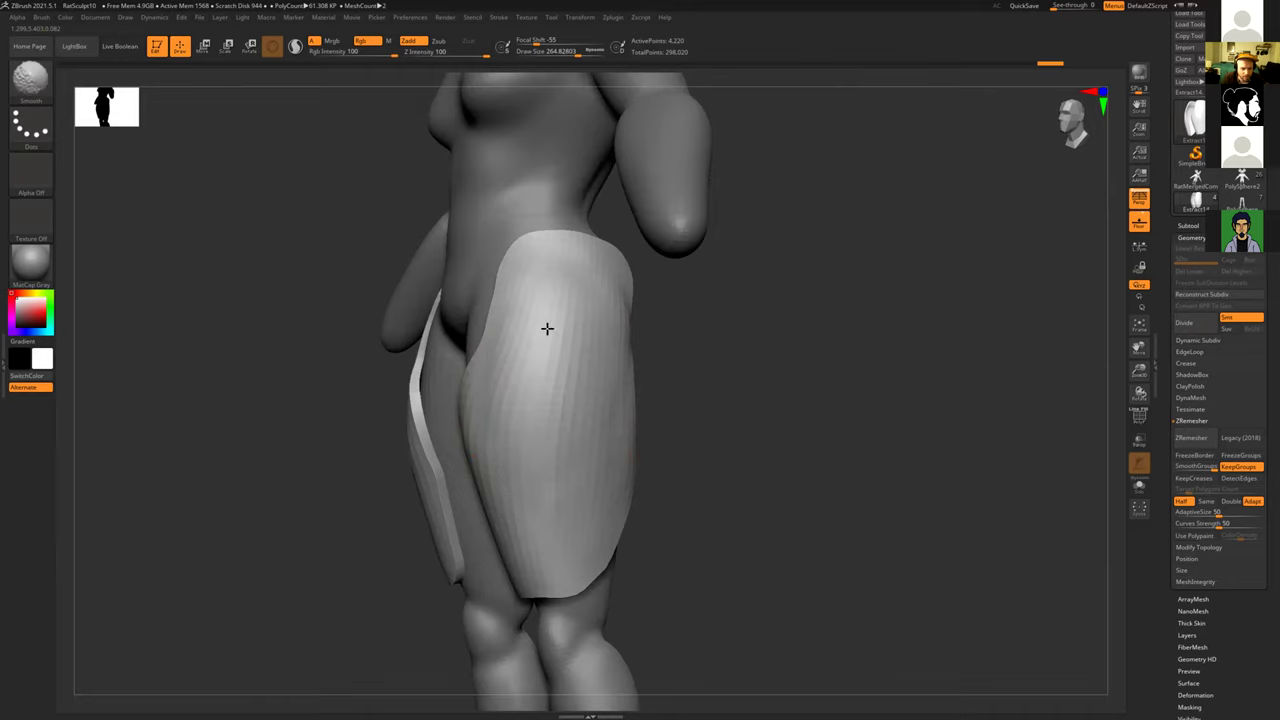
mouse_move(589, 277)
shift+mouse_down()
mouse_move(531, 286)
mouse_move(540, 310)
shift+mouse_up()
mouse_move(720, 320)
mouse_down()
mouse_move(762, 348)
mouse_move(714, 309)
mouse_up()
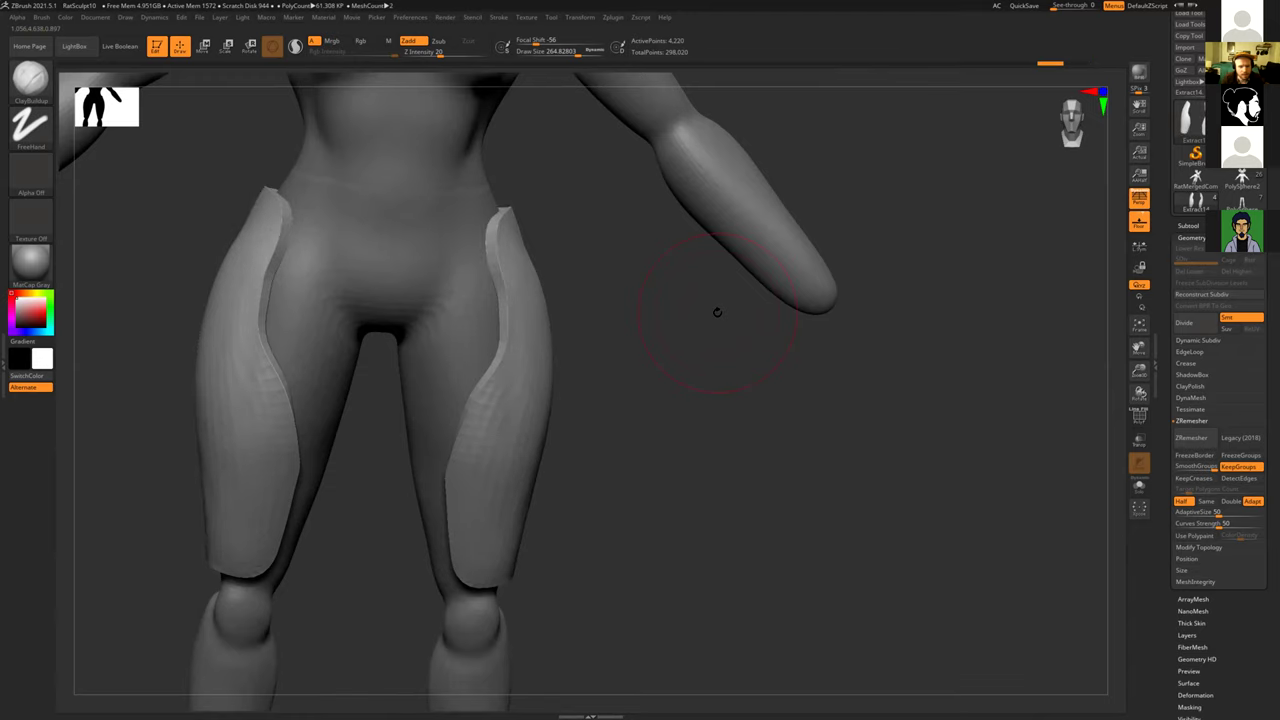
Step: Try to DynaMesh the thigh panels at a resolution of 128
drag(615, 491, 960, 431)
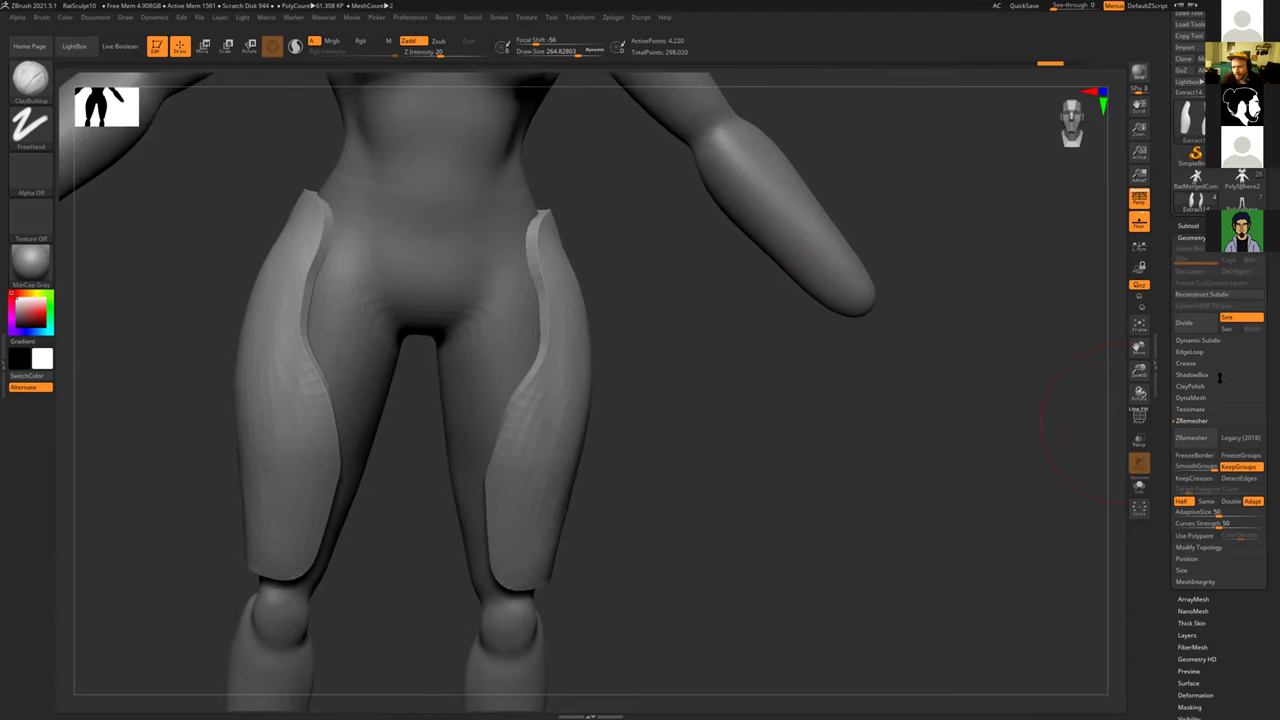
click(1190, 398)
click(1190, 414)
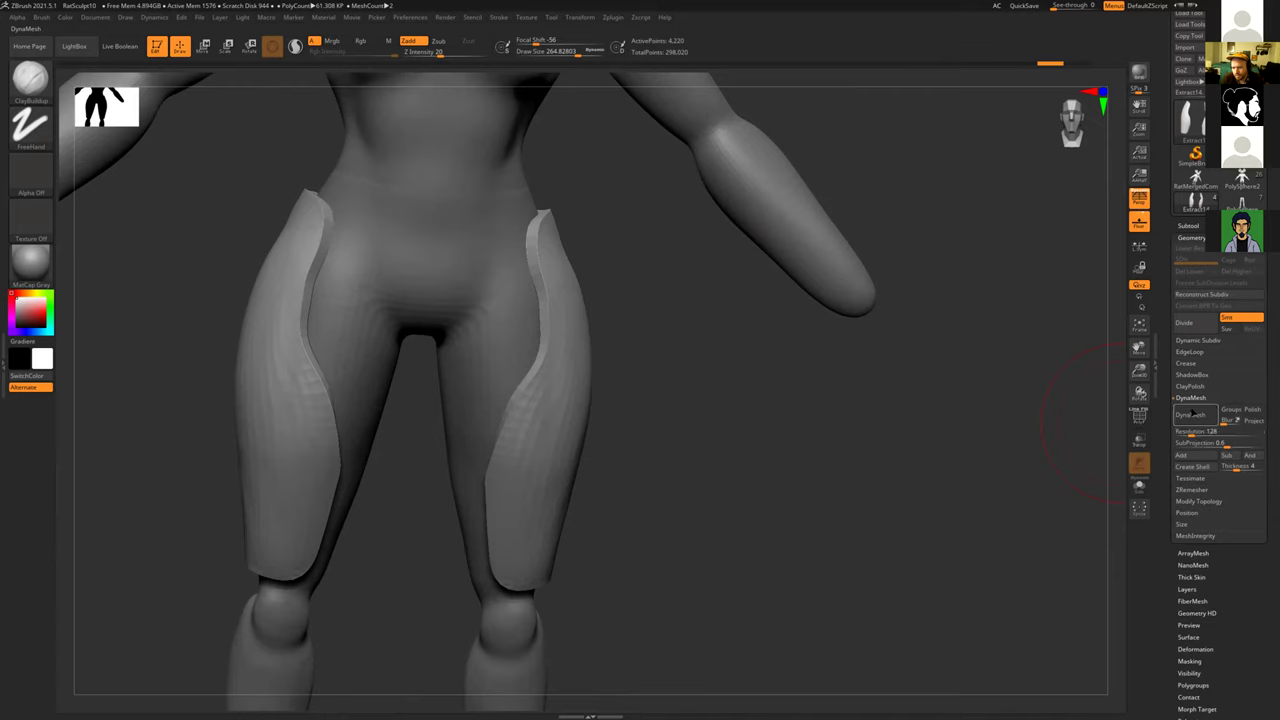
drag(857, 443, 461, 316)
drag(719, 410, 712, 417)
key(ctrl+z)
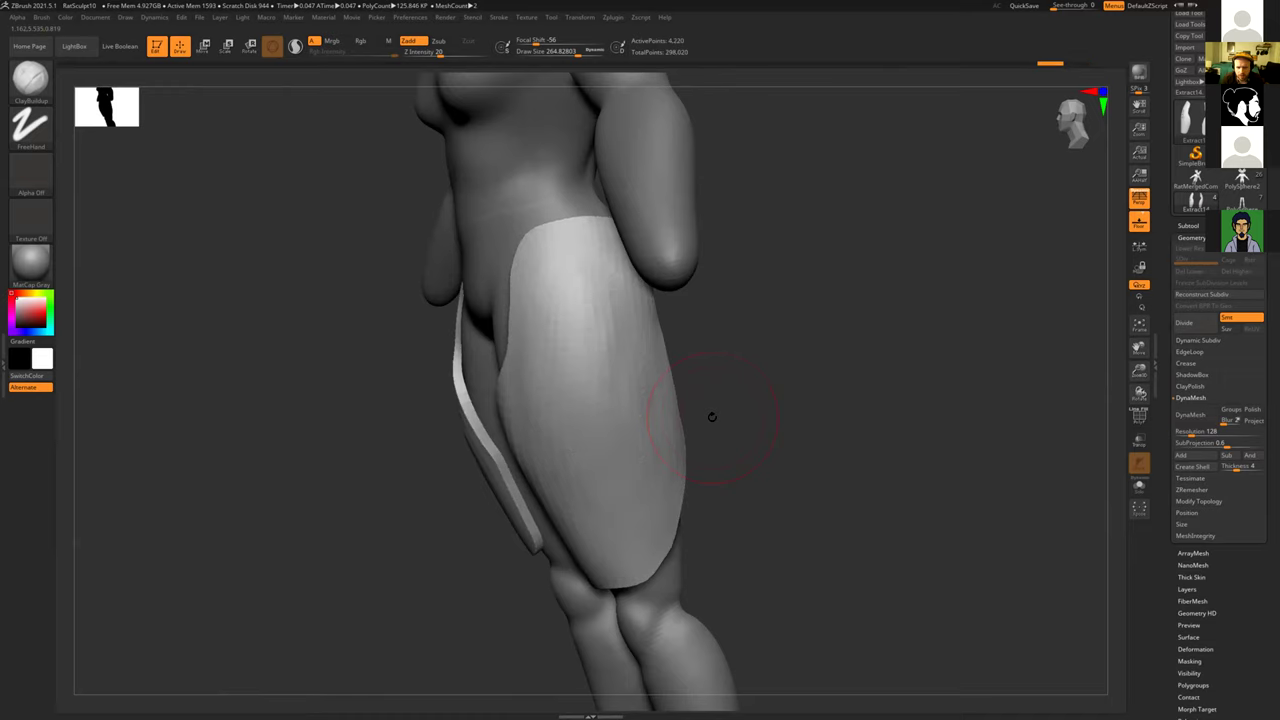
Step: Choose the Inflat brush for sculpting the outer side of the thigh panel
mouse_move(786, 449)
mouse_down()
mouse_move(797, 431)
mouse_move(843, 426)
mouse_move(746, 454)
mouse_move(762, 463)
mouse_move(790, 455)
mouse_move(719, 411)
mouse_move(571, 429)
mouse_up()
key(b)
key(i)
key(n)
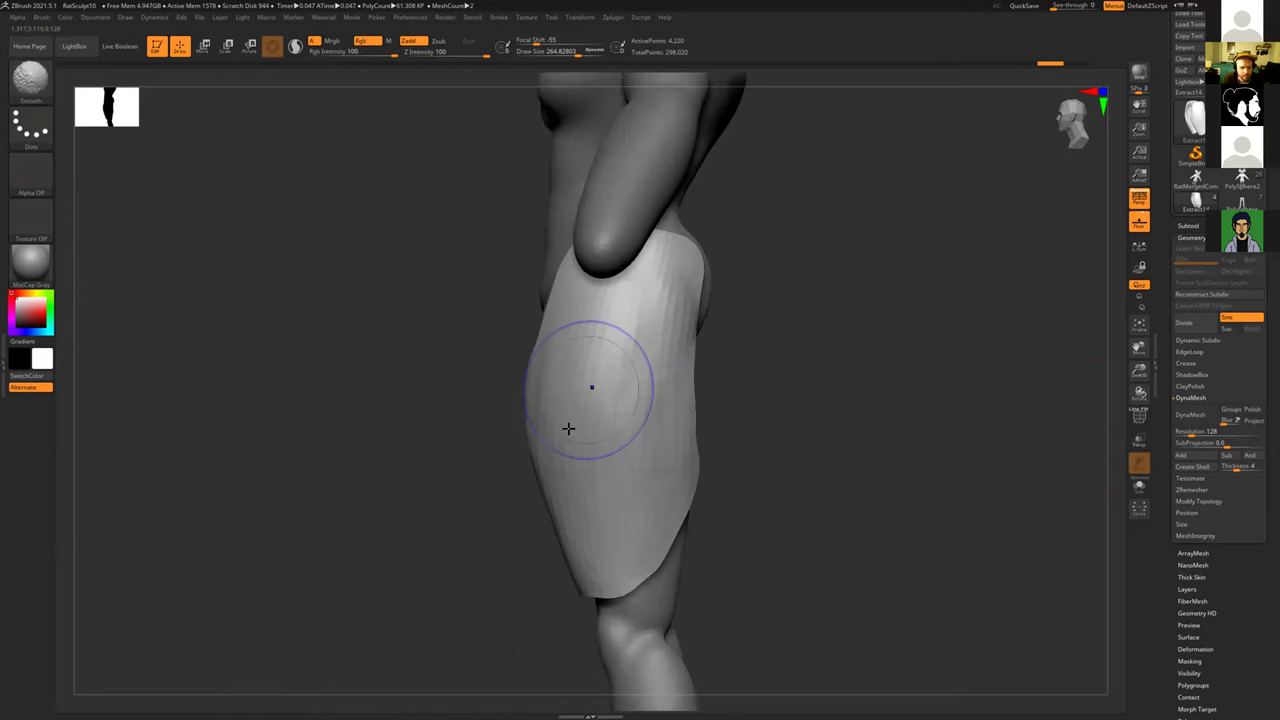
Step: Set the brush size to about 312, inflate the outer surface of the thigh piece, and undo the last stroke
key(s)
drag(635, 312, 637, 312)
drag(632, 322, 623, 474)
mouse_move(637, 351)
mouse_down()
mouse_move(597, 414)
mouse_move(601, 551)
mouse_up()
drag(583, 314, 598, 359)
key(ctrl+z)
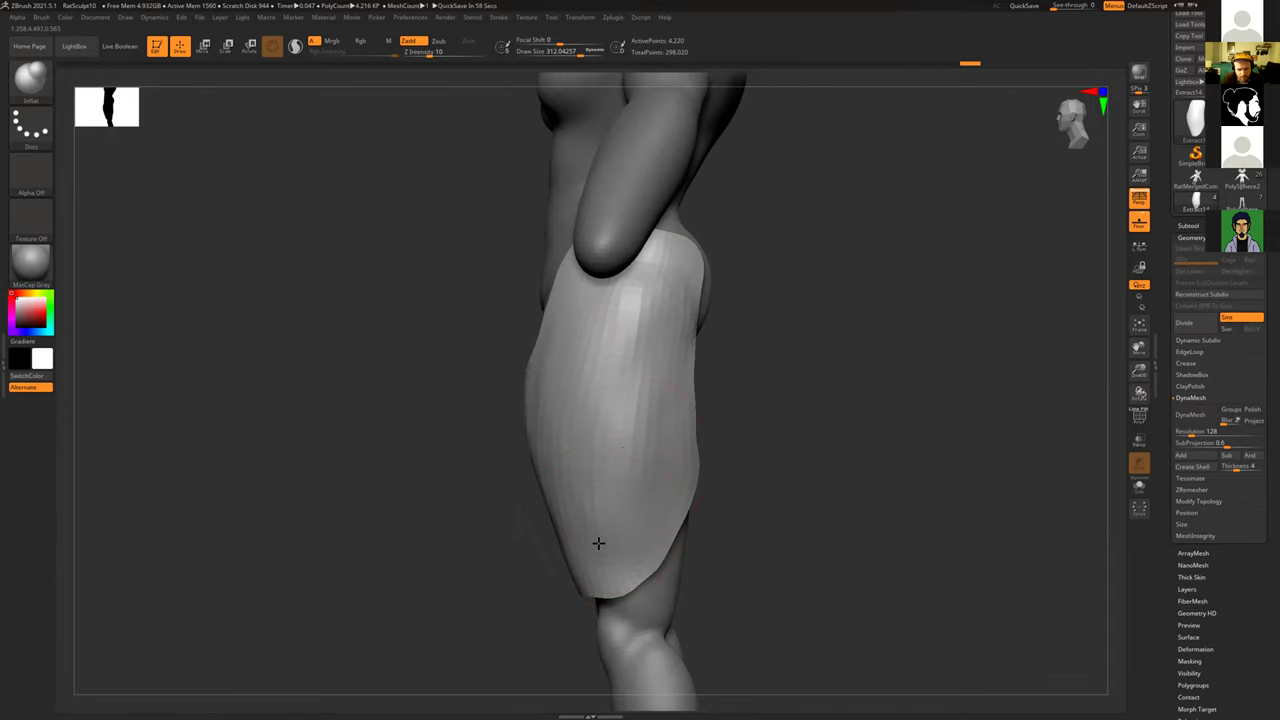
Step: Inflate the rear outer side of the thigh piece to give it more volume around the leg
mouse_move(641, 356)
mouse_down()
mouse_move(646, 489)
mouse_move(620, 549)
mouse_move(560, 480)
mouse_up()
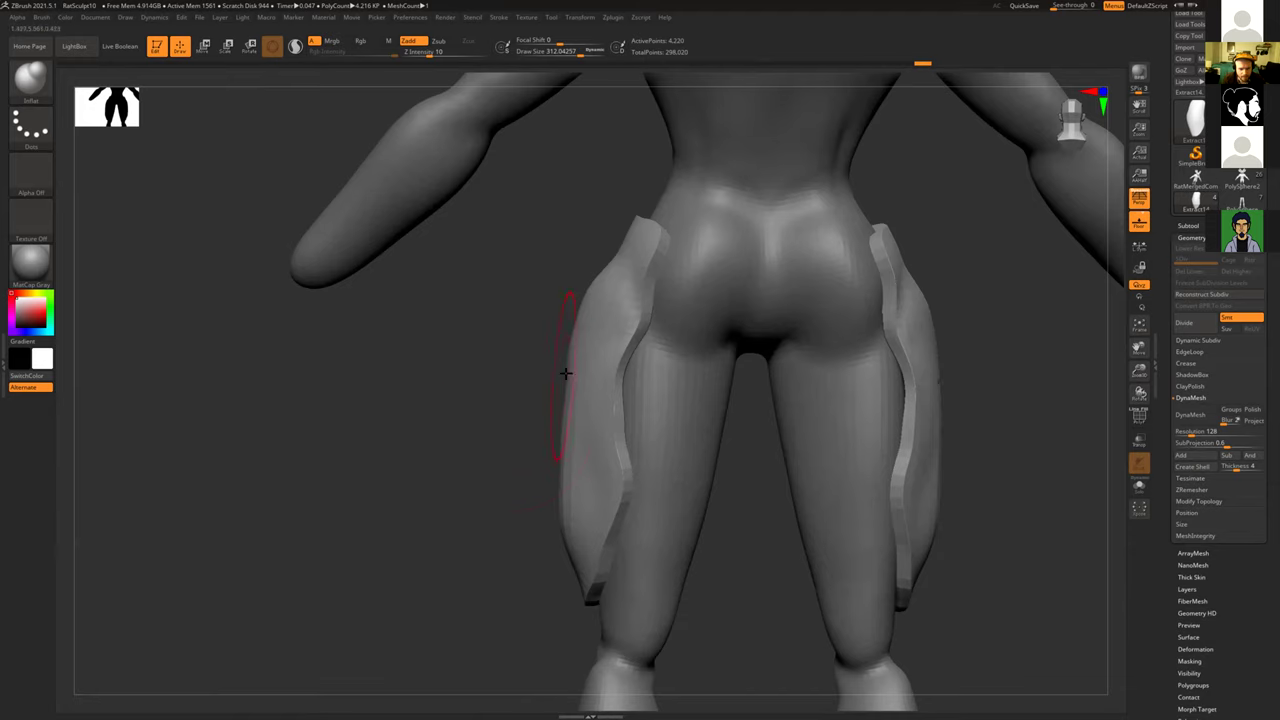
drag(514, 428, 540, 466)
mouse_move(595, 404)
mouse_down()
mouse_move(606, 475)
mouse_move(604, 311)
mouse_move(589, 295)
mouse_move(535, 413)
mouse_up()
mouse_move(476, 301)
mouse_down()
mouse_move(560, 295)
mouse_move(525, 326)
mouse_up()
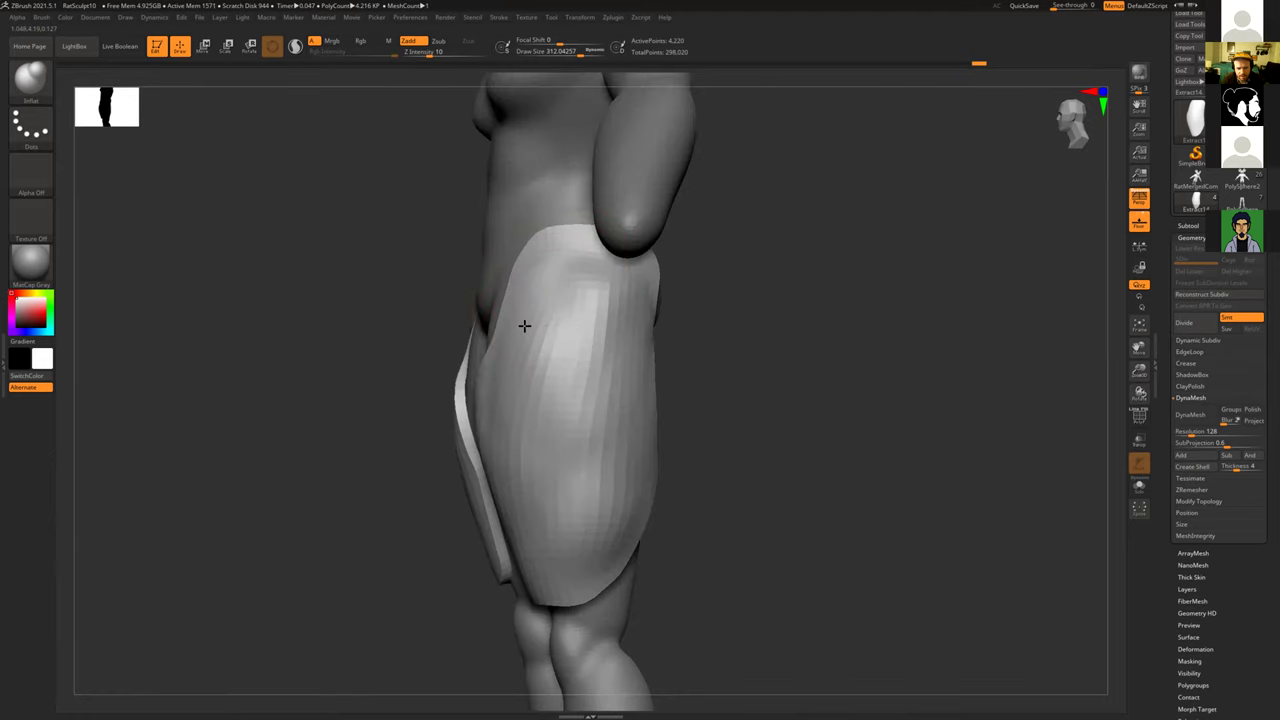
Step: Remesh the thigh pieces with DynaMesh at resolution 128 and smooth their rims and outer contour
drag(680, 396, 991, 417)
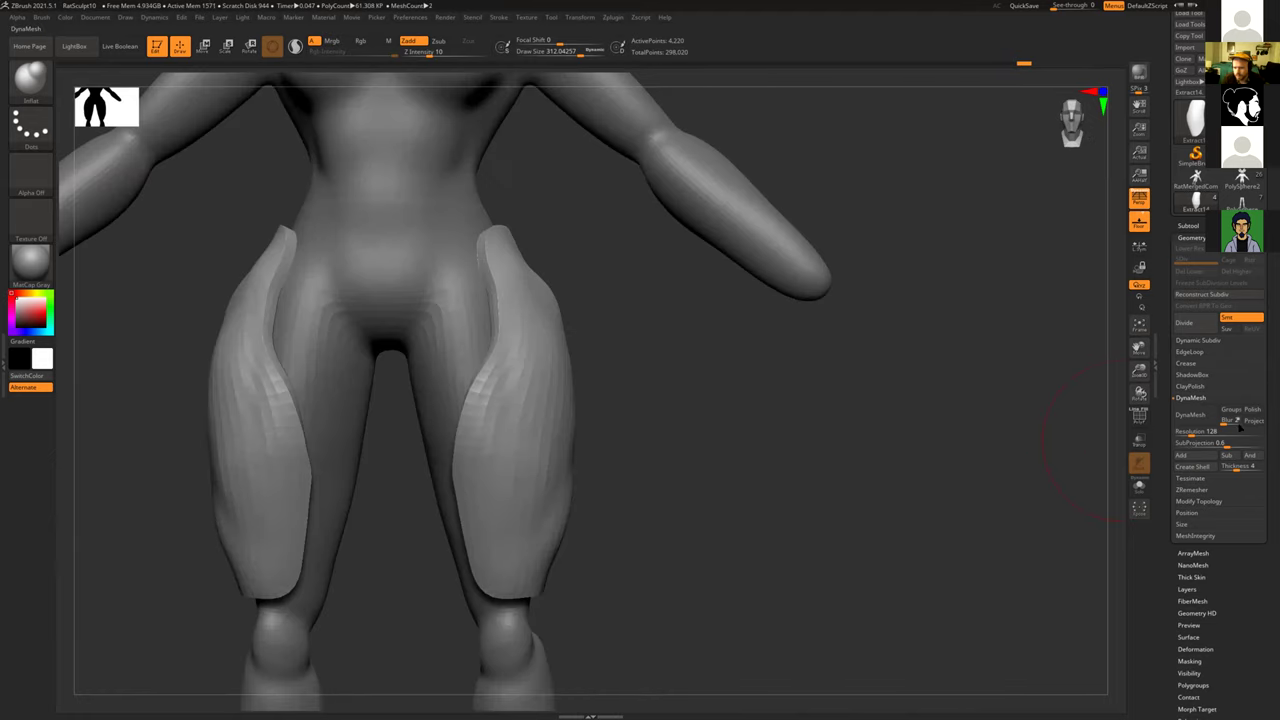
click(1200, 415)
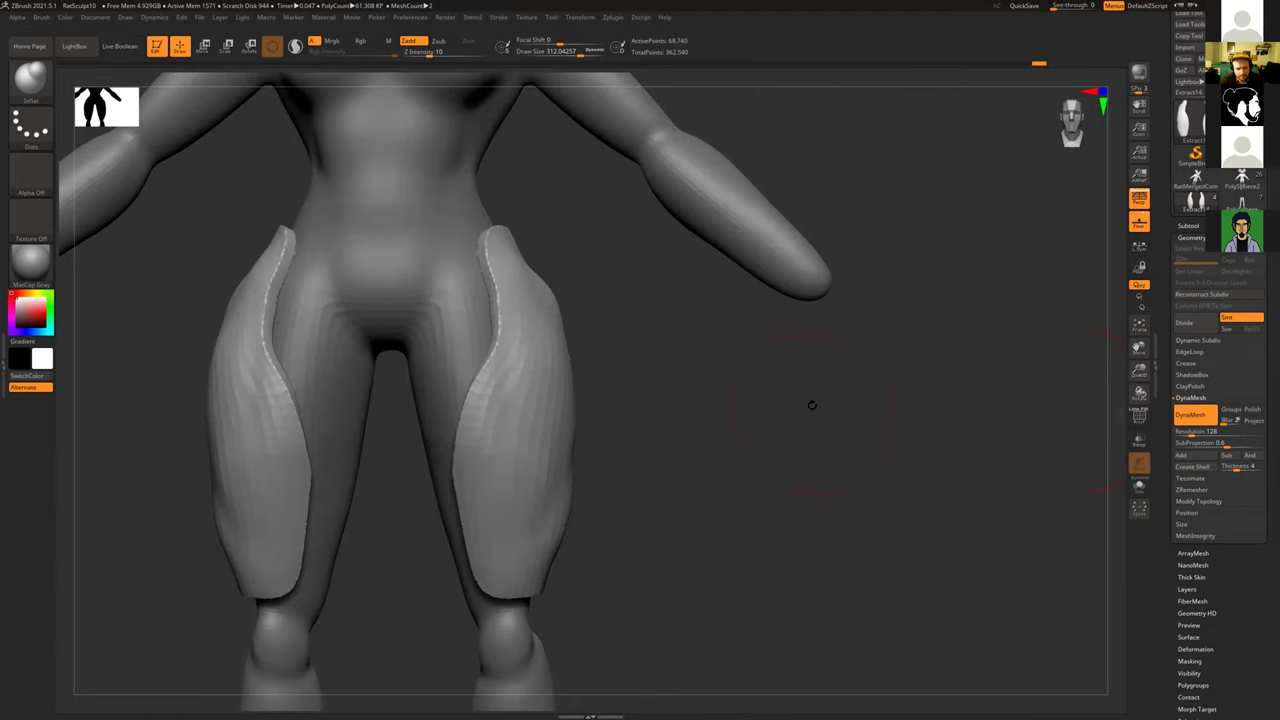
mouse_move(775, 397)
mouse_down()
mouse_move(757, 394)
mouse_move(787, 433)
mouse_move(634, 386)
mouse_up()
mouse_move(435, 397)
mouse_down()
mouse_move(383, 394)
mouse_move(425, 410)
mouse_move(571, 309)
mouse_move(551, 360)
mouse_move(564, 257)
mouse_up()
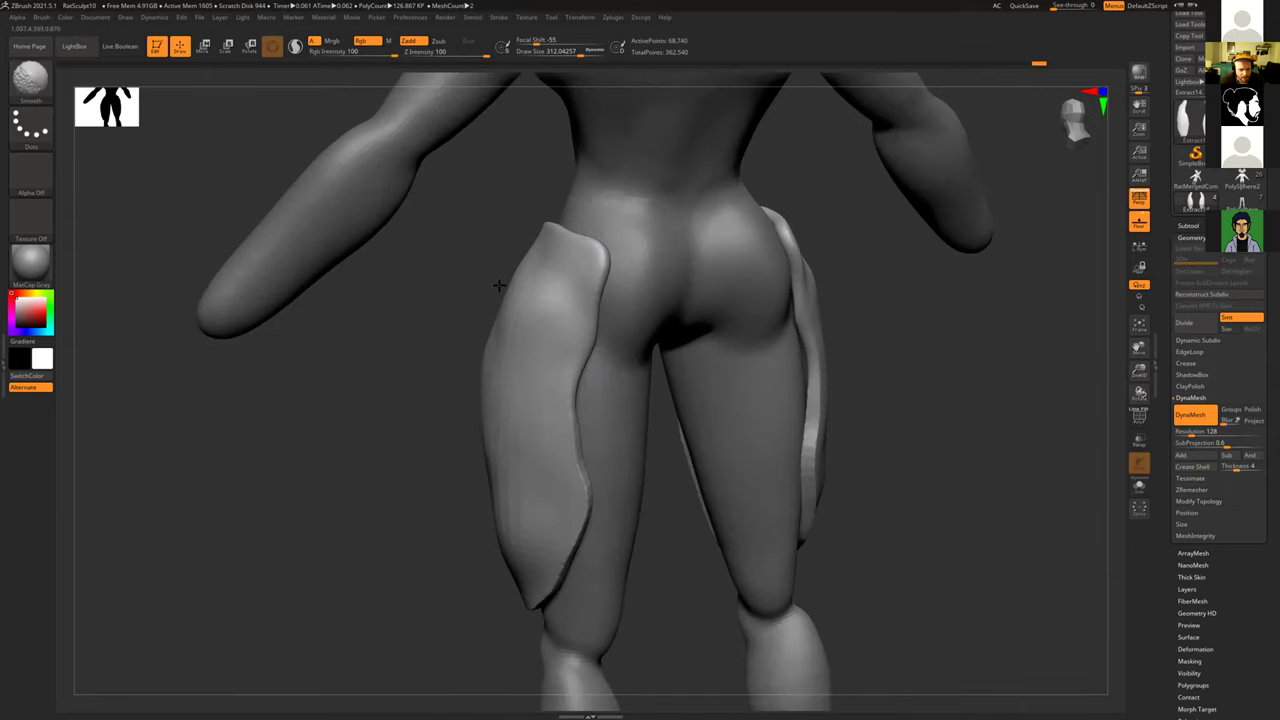
shift+drag(489, 448, 493, 548)
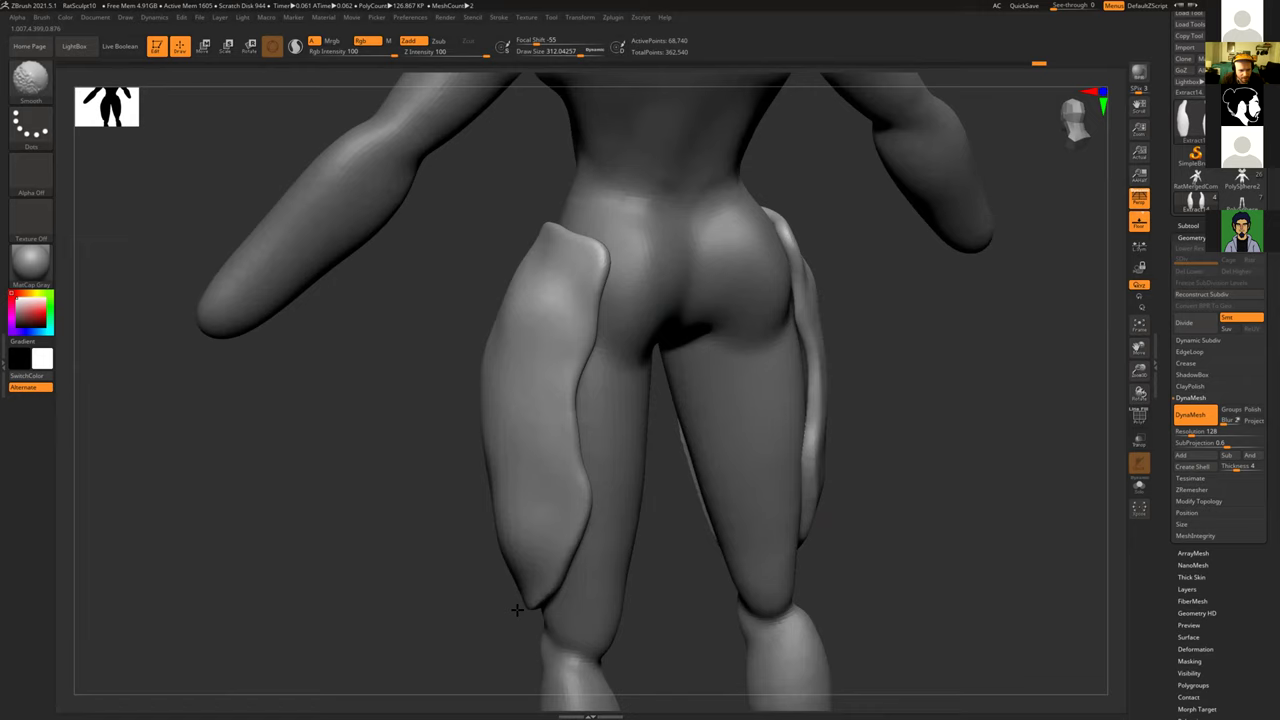
mouse_move(397, 491)
mouse_down()
mouse_move(491, 511)
mouse_move(471, 500)
mouse_move(440, 396)
mouse_move(440, 340)
mouse_move(483, 300)
mouse_up()
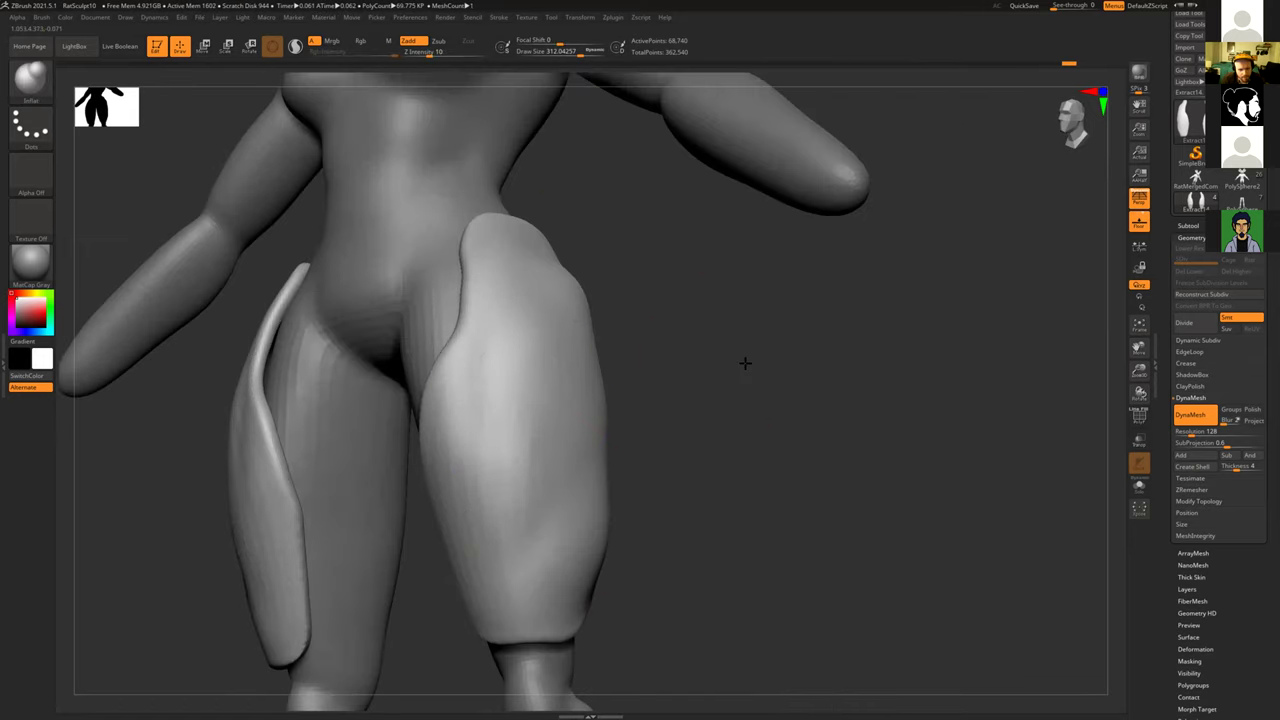
Step: Examine the mesh density of the thigh pieces with the polyframe display, and hide it again
drag(746, 363, 677, 397)
mouse_move(700, 348)
mouse_down()
mouse_move(718, 416)
mouse_move(634, 434)
mouse_move(642, 416)
mouse_up()
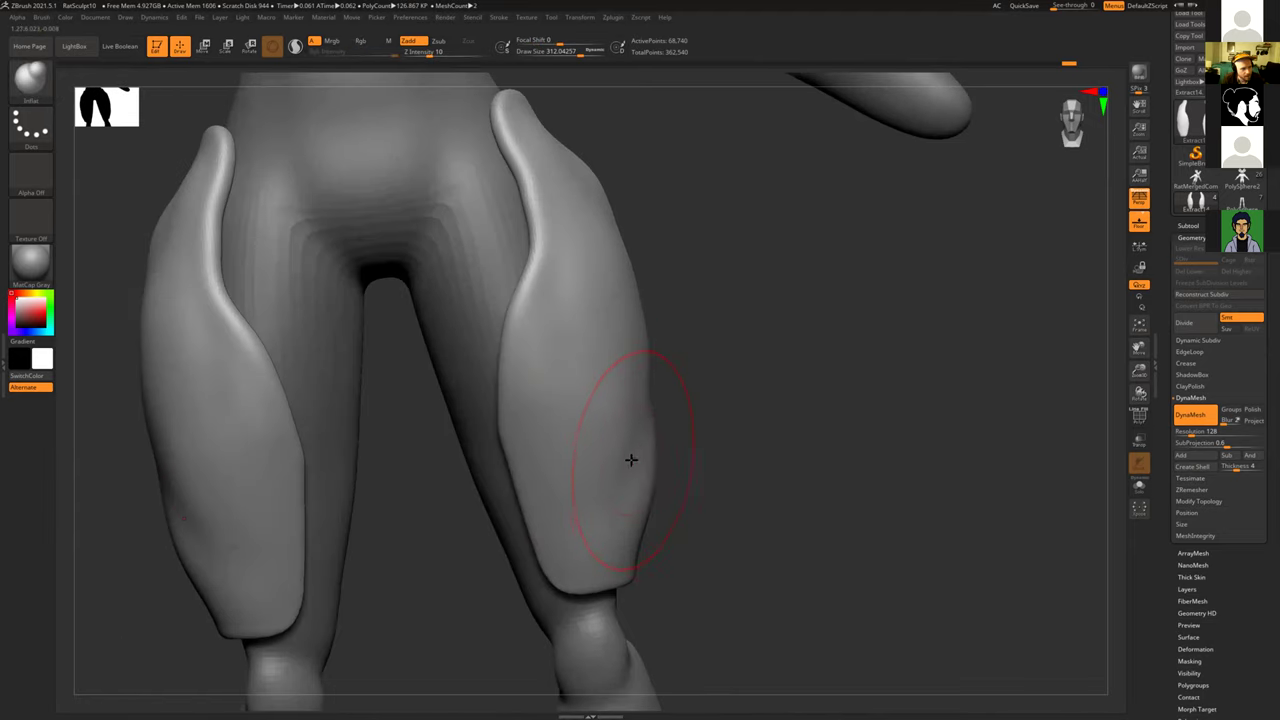
drag(705, 449, 993, 524)
click(1139, 416)
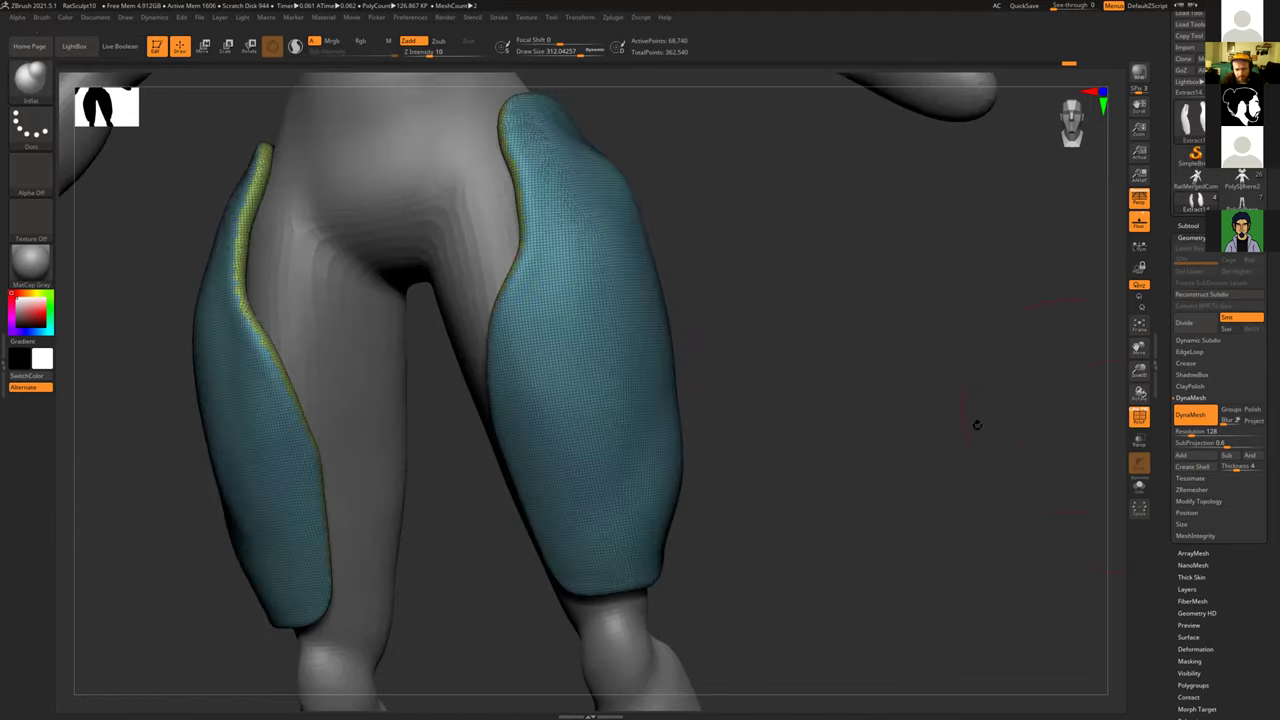
key(shift+f)
drag(794, 429, 645, 446)
Step: Switch to the ClayBuildup brush and smooth the lower outer surface of the thigh piece
key(b)
key(c)
key(b)
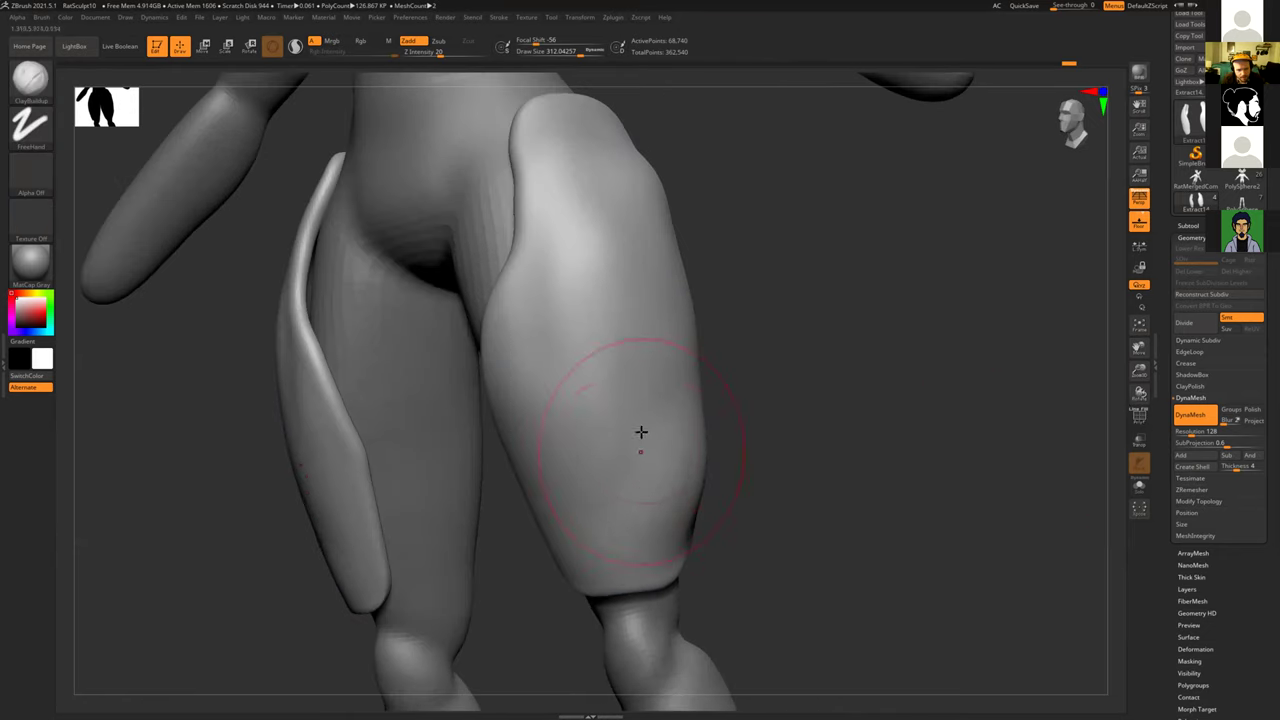
key(shift)
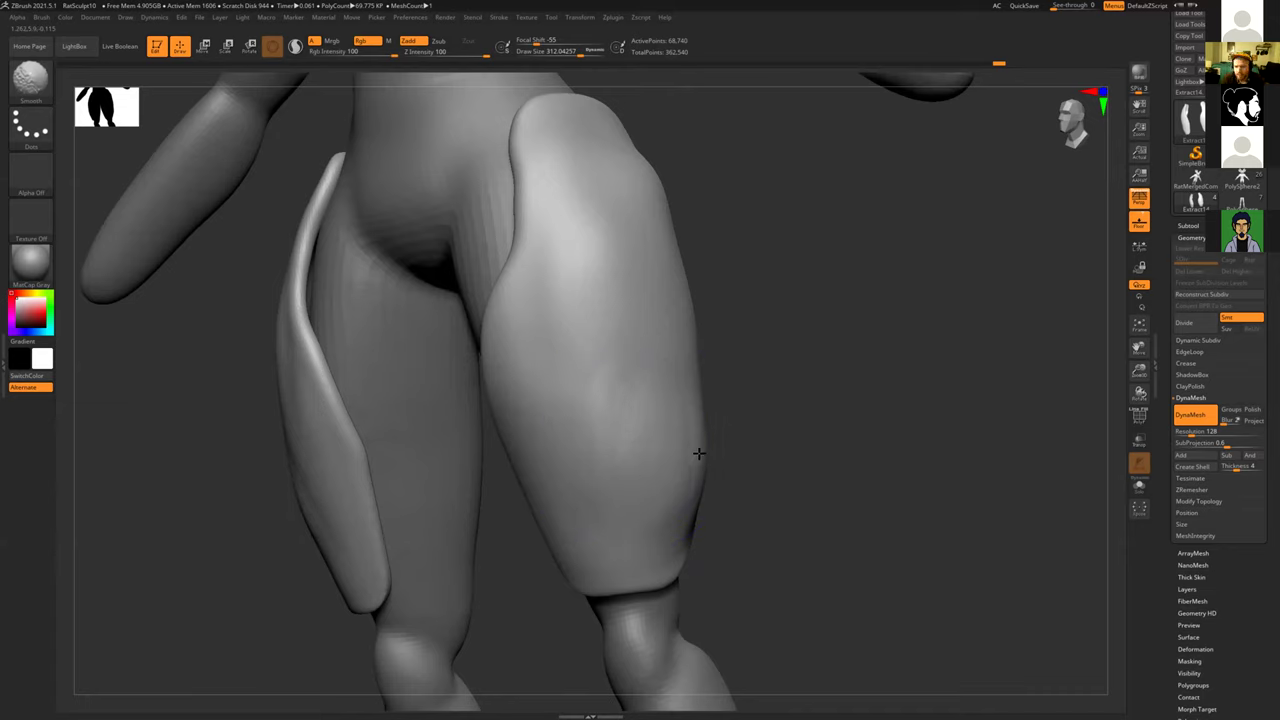
shift+drag(695, 462, 697, 437)
Step: Remesh the thigh pieces with DynaMesh at resolution 64 and check the new topology in the polyframe display
click(1192, 434)
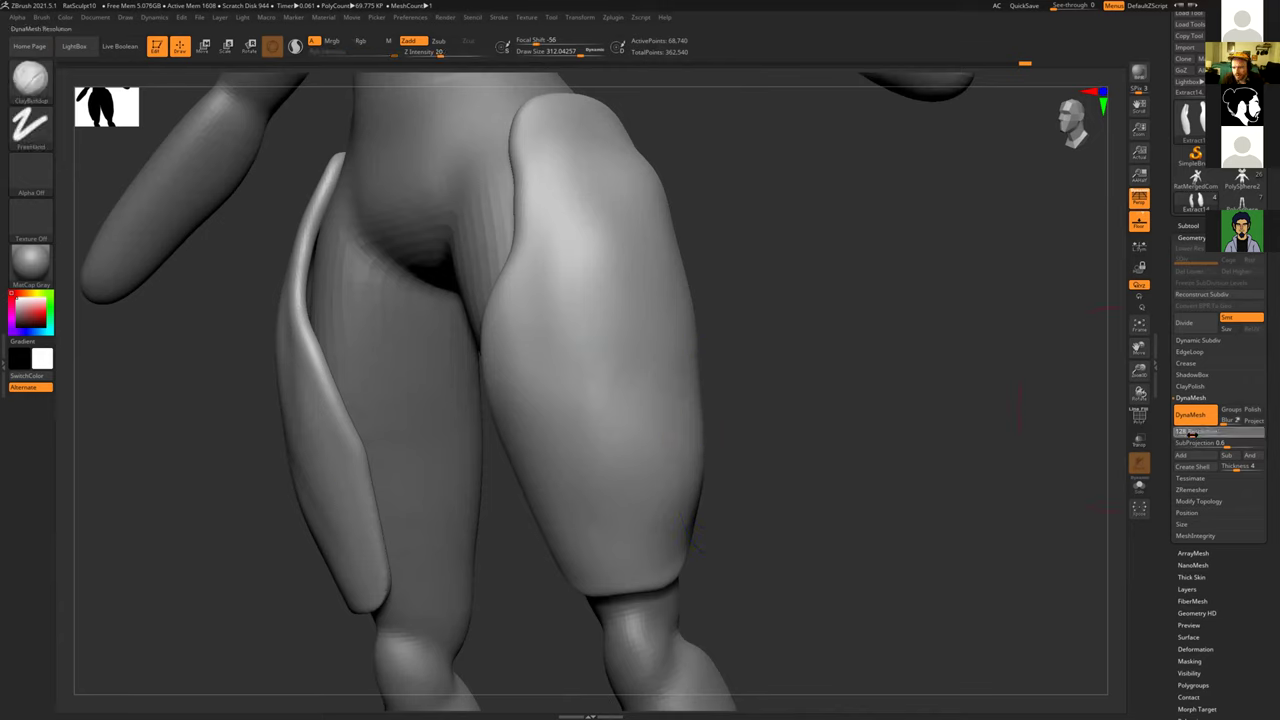
text(64)
key(Return)
click(1187, 419)
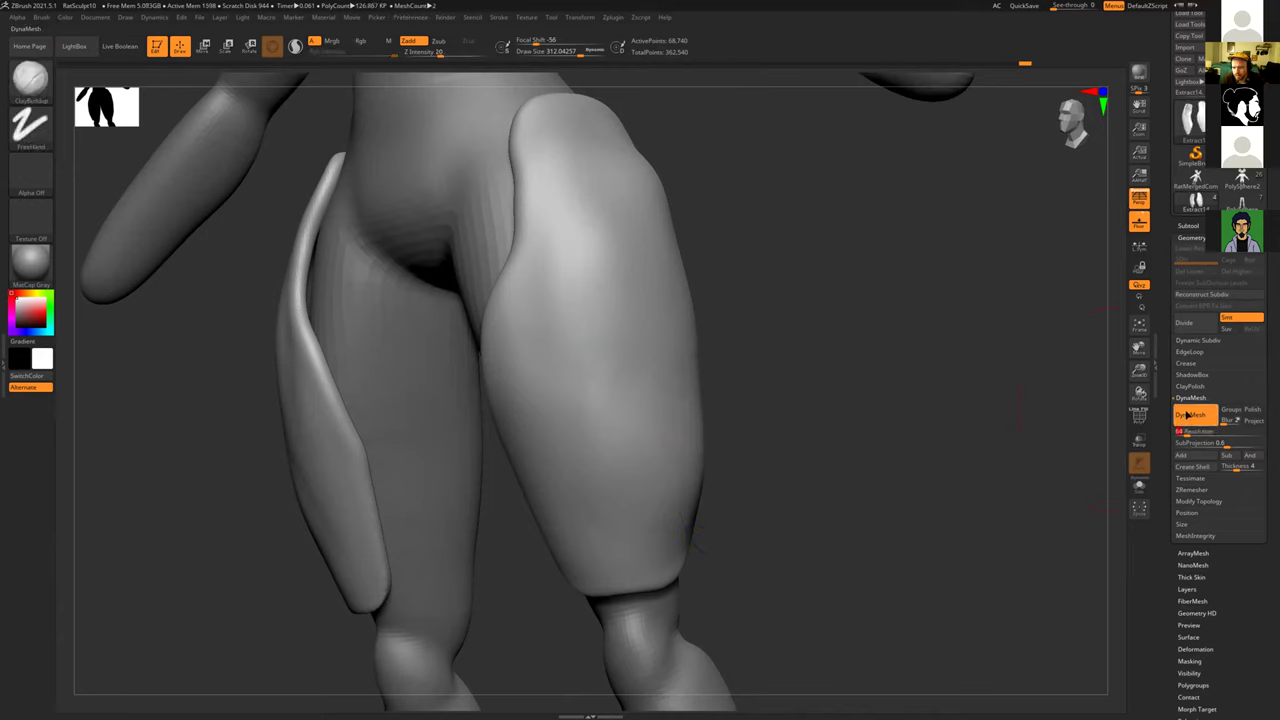
shift+drag(929, 437, 1075, 444)
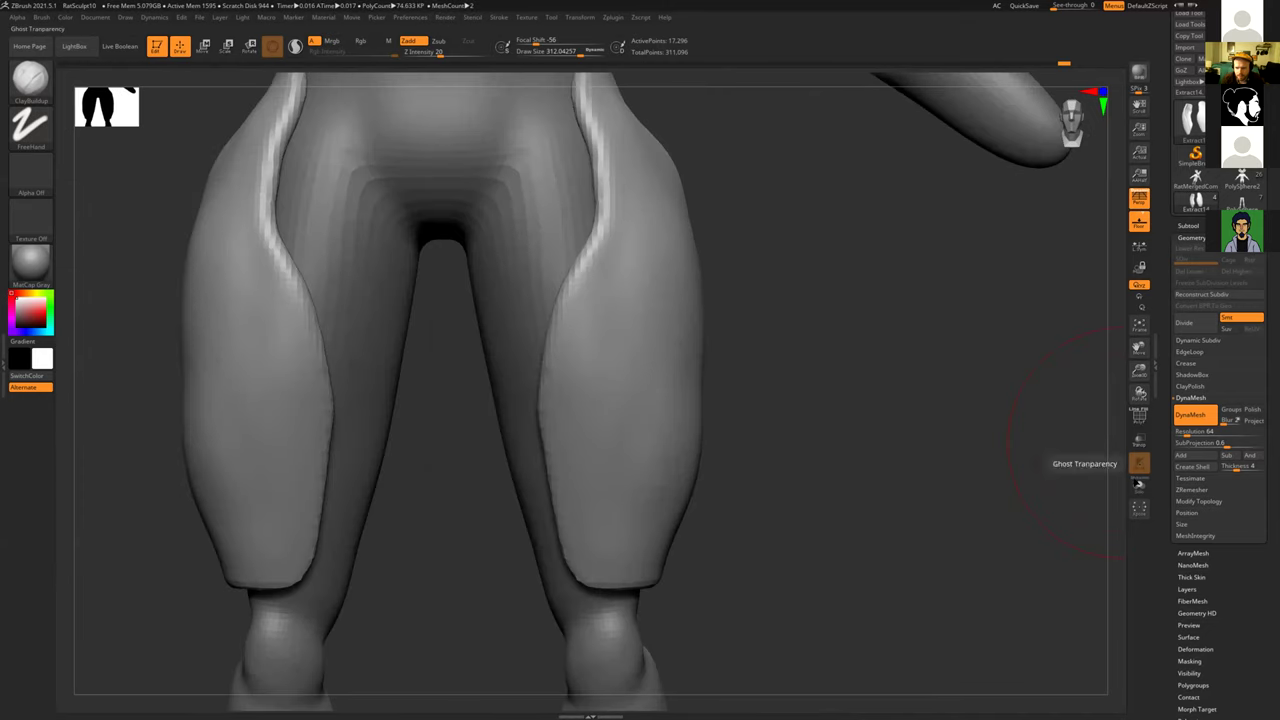
click(1139, 418)
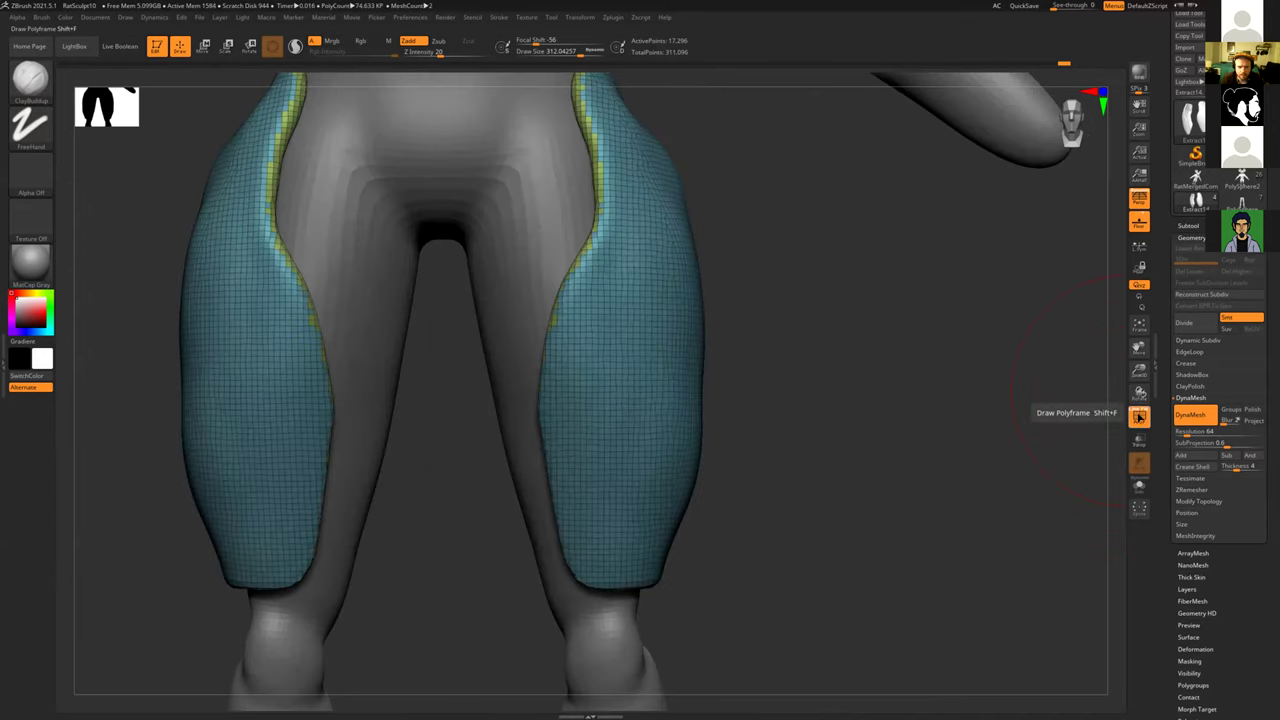
click(1139, 418)
Step: Smooth the lower front and the outer rear surface of the thigh piece
mouse_move(644, 389)
right_down()
mouse_move(649, 460)
mouse_move(694, 455)
right_up()
key(shift)
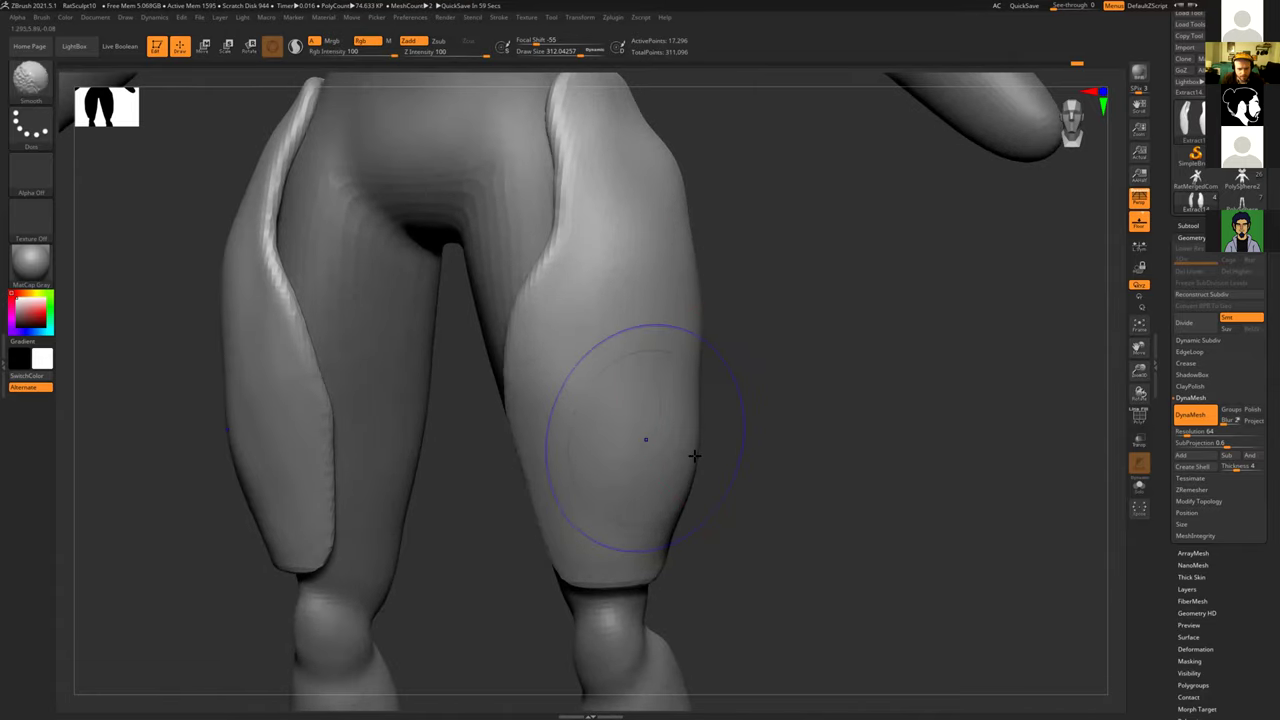
mouse_move(685, 468)
shift+mouse_down()
mouse_move(679, 503)
mouse_move(606, 531)
mouse_move(645, 476)
shift+mouse_up()
mouse_move(778, 442)
shift+right_down()
mouse_move(709, 457)
mouse_move(696, 481)
shift+right_up()
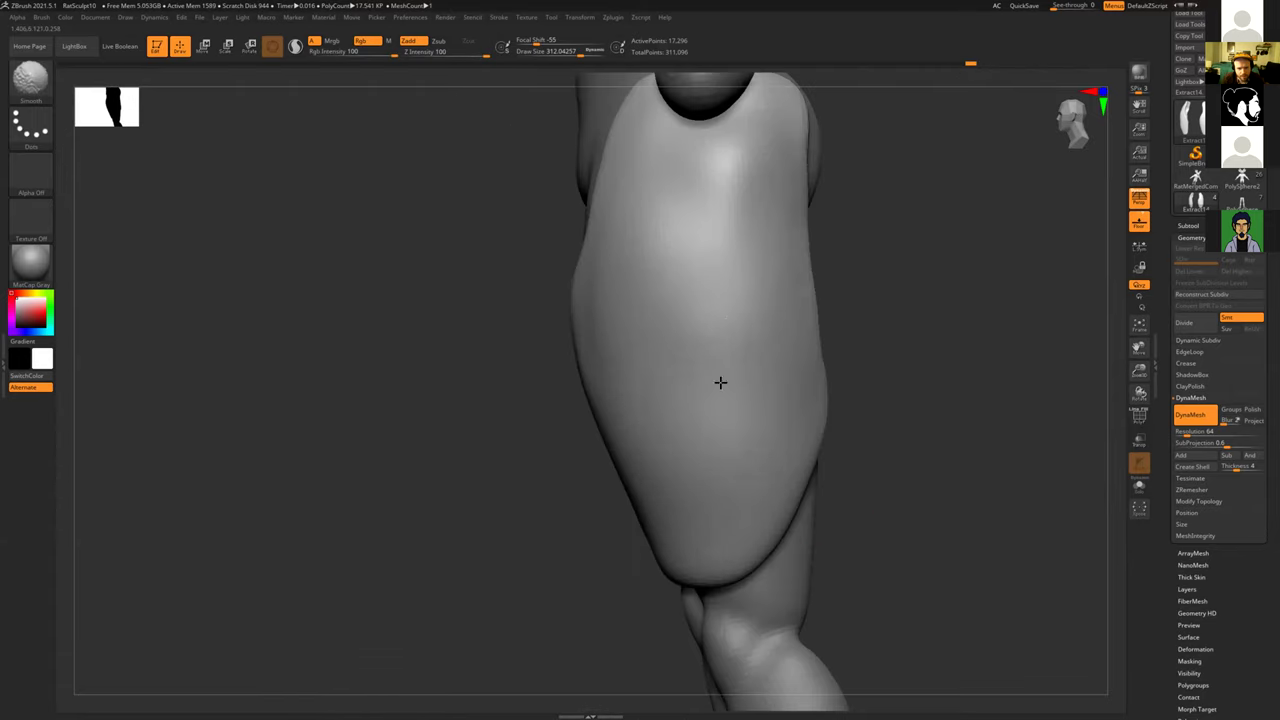
right_drag(460, 465, 681, 428)
right_drag(540, 598, 634, 366)
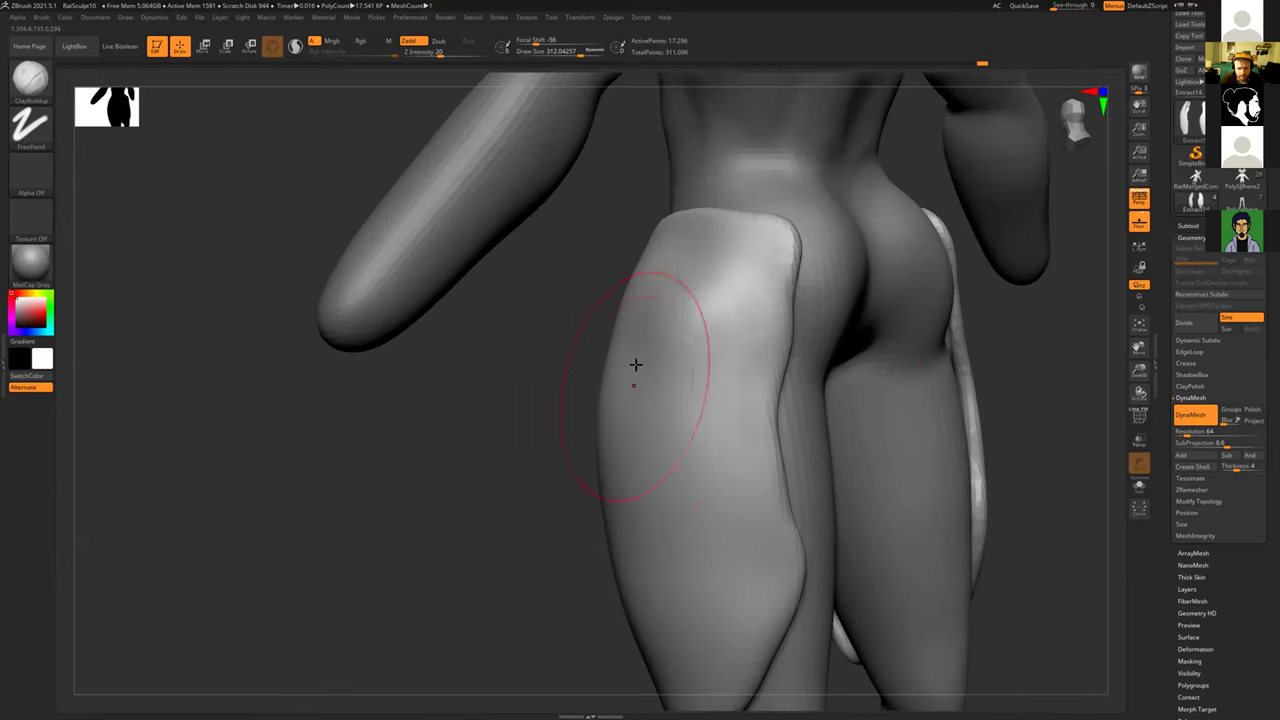
shift+drag(644, 412, 621, 381)
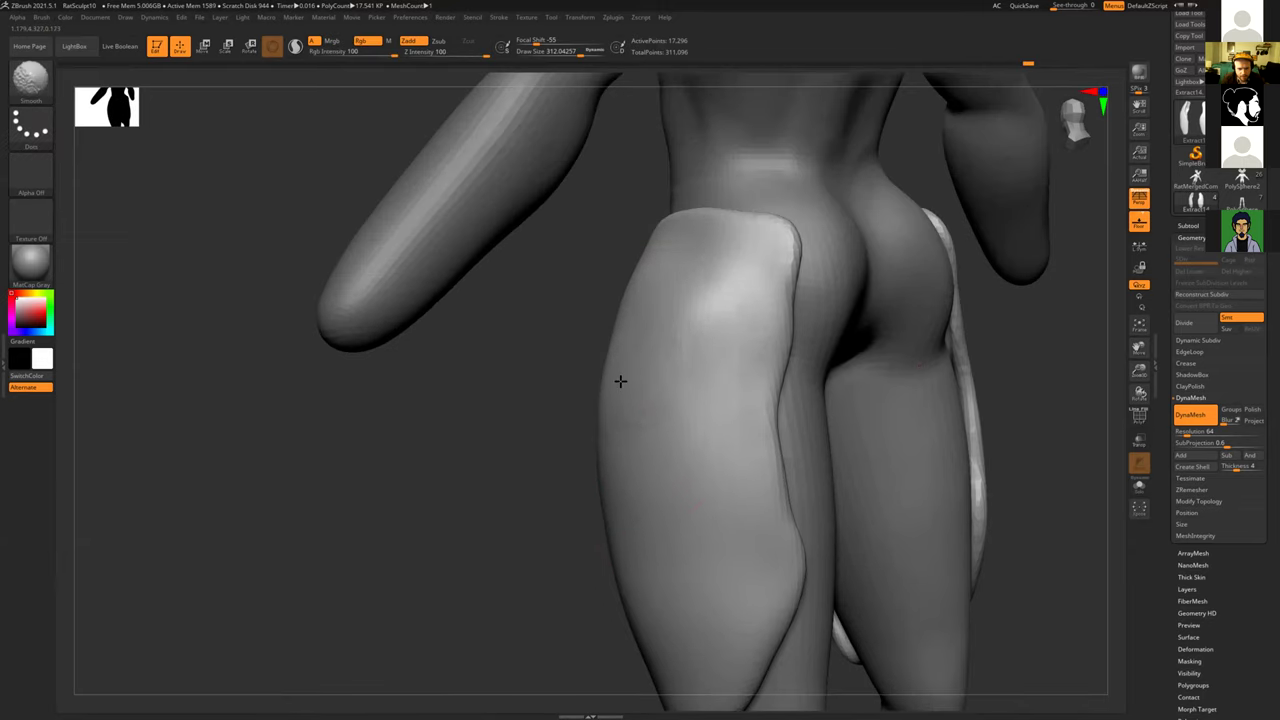
Step: Build up clay near the upper rear corner of the thigh piece and smooth it into the hip area
mouse_move(543, 414)
right_down()
mouse_move(611, 407)
mouse_move(715, 278)
right_up()
mouse_move(738, 256)
mouse_down()
mouse_move(751, 257)
mouse_move(726, 297)
mouse_move(708, 285)
mouse_move(643, 314)
mouse_move(711, 297)
mouse_up()
mouse_move(678, 346)
shift+mouse_down()
mouse_move(651, 400)
mouse_move(571, 323)
shift+mouse_up()
key(ctrl)
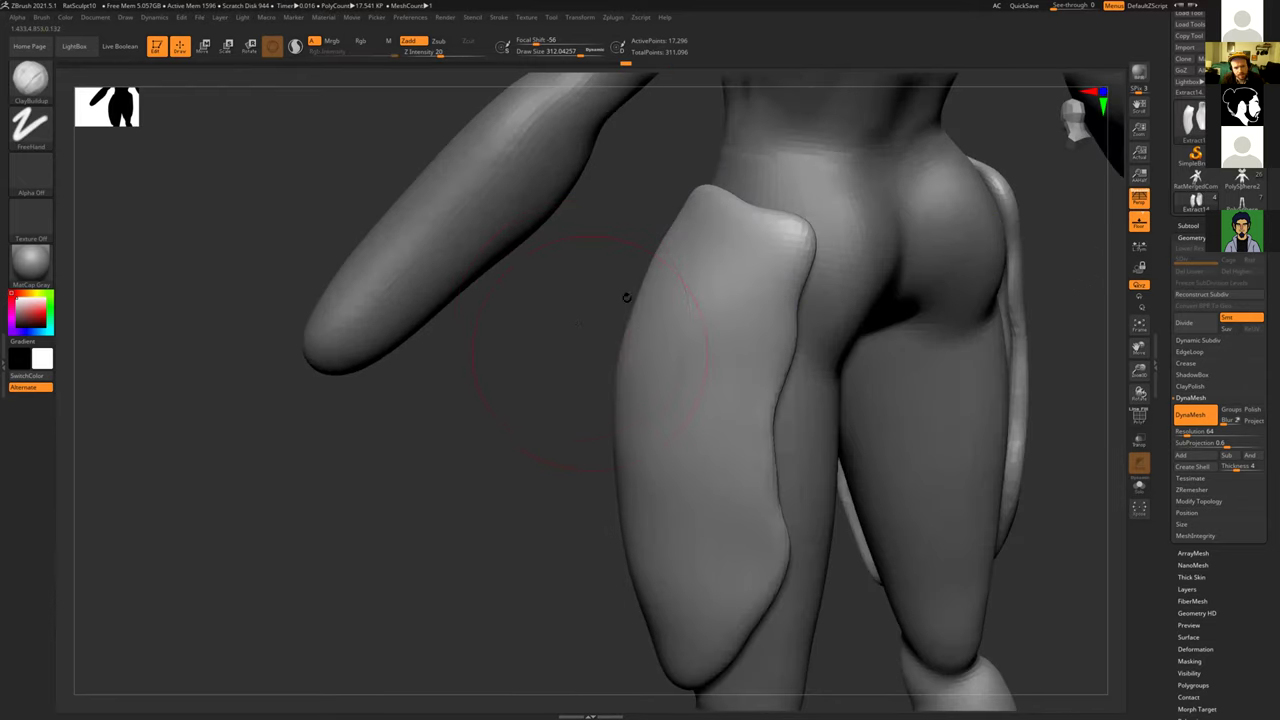
Step: Fill out the top and middle of the thigh piece with ClayBuildup and smooth its outer contour
drag(689, 233, 711, 237)
mouse_move(723, 376)
mouse_down()
mouse_move(734, 375)
mouse_move(660, 314)
mouse_move(655, 416)
mouse_up()
shift+drag(679, 317, 646, 352)
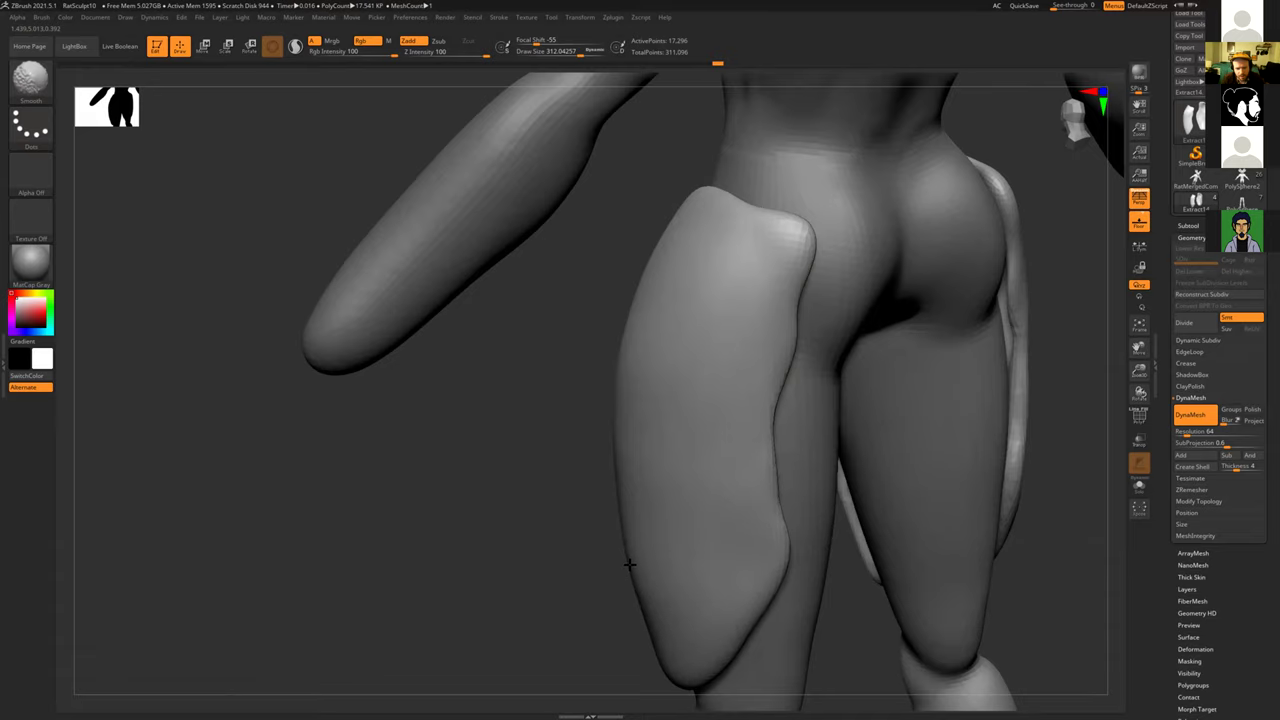
shift+drag(705, 439, 722, 510)
mouse_move(509, 449)
mouse_down()
mouse_move(474, 449)
mouse_move(463, 511)
mouse_move(657, 442)
mouse_up()
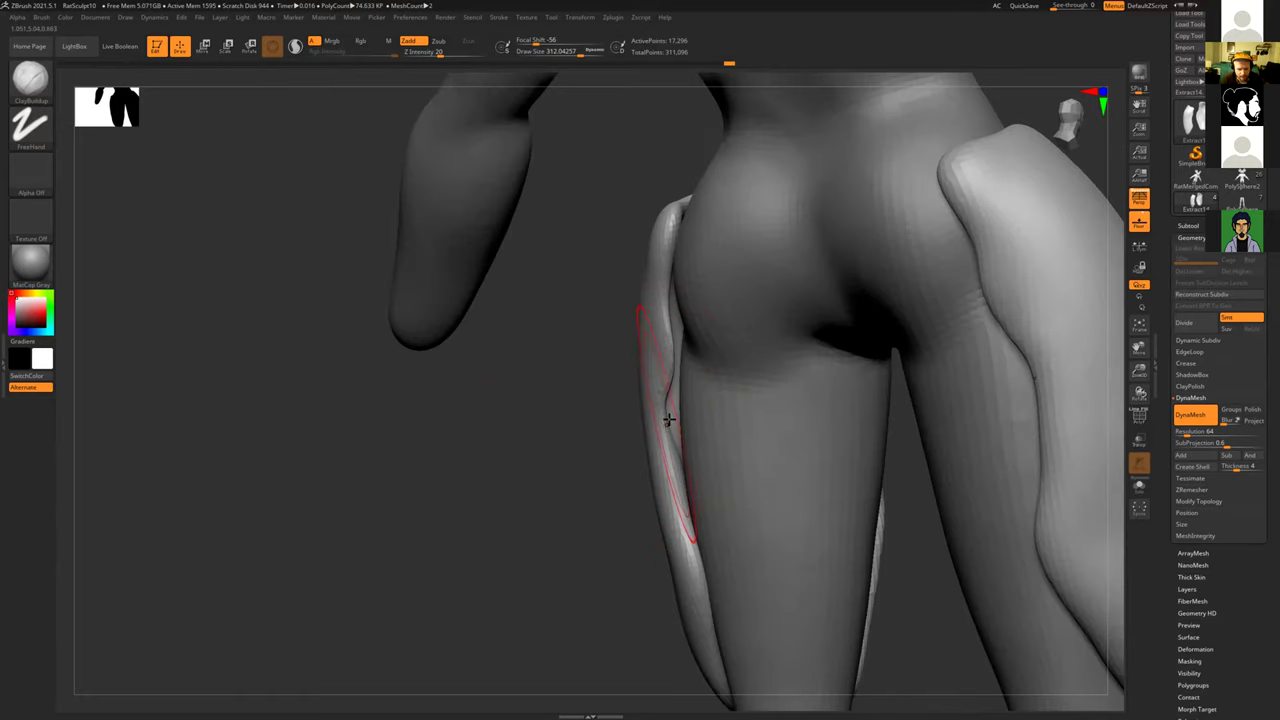
Step: Switch to the Inflate brush at size 240 and thicken and smooth the thigh piece's rear edge
key(b)
key(i)
key(n)
mouse_move(557, 434)
mouse_down()
mouse_move(541, 433)
mouse_move(646, 363)
mouse_move(634, 393)
mouse_up()
mouse_move(635, 345)
mouse_down()
mouse_move(633, 328)
mouse_move(626, 364)
mouse_up()
mouse_move(519, 362)
shift+mouse_down()
mouse_move(566, 383)
mouse_move(510, 370)
shift+mouse_up()
Step: Isolate the Extract14 thigh pieces from the GreciaProject body and turn the view to their inner side
click(1194, 228)
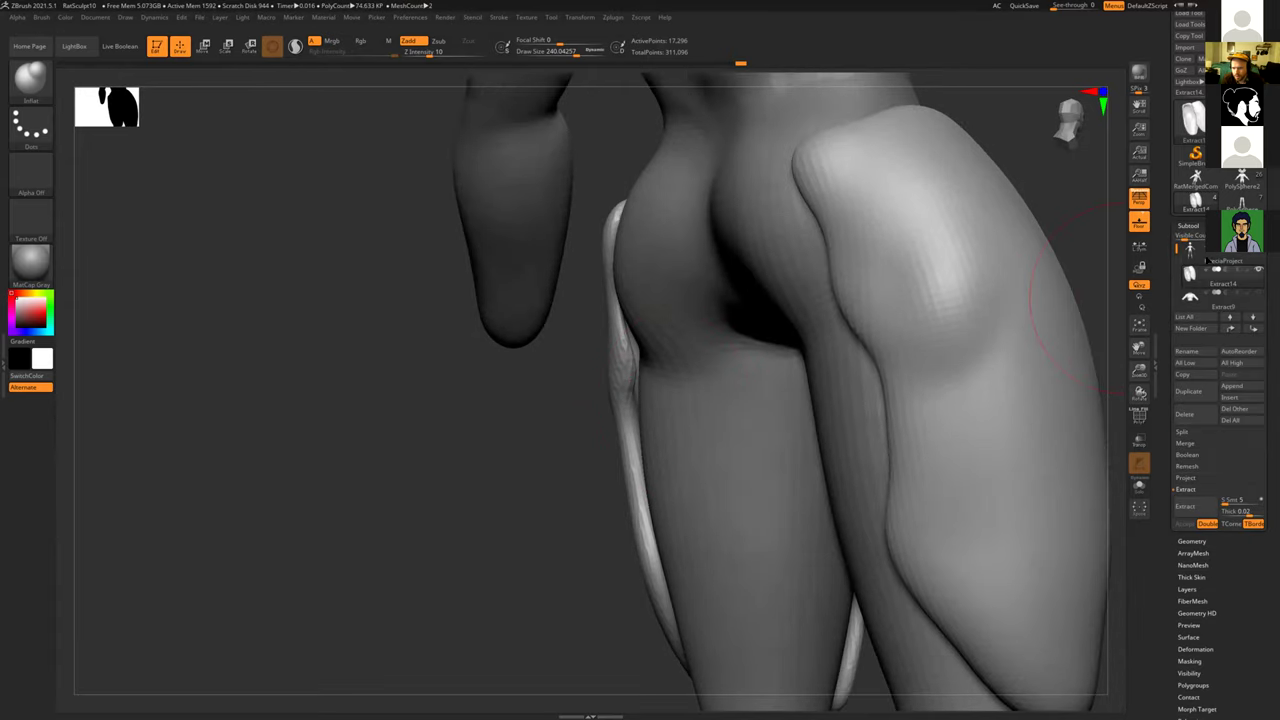
click(1256, 256)
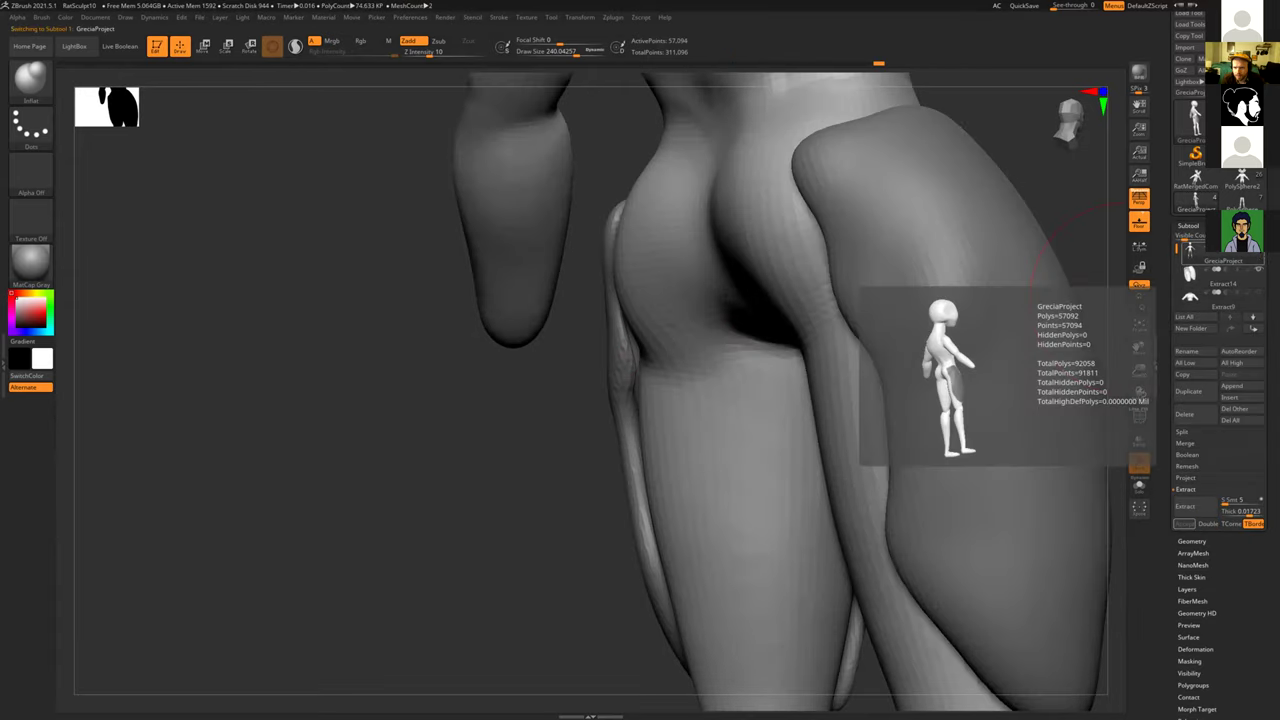
key(f)
drag(534, 377, 585, 369)
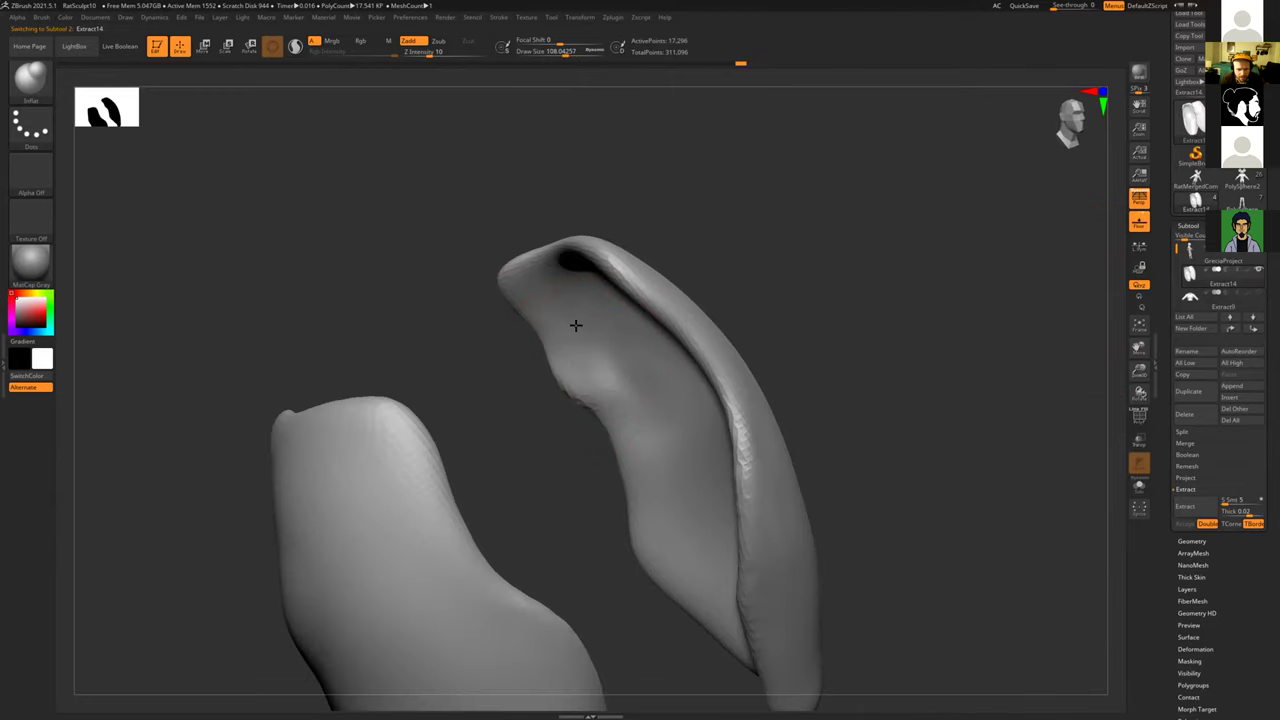
Step: Inflate the upper inner surface of the thigh piece and smooth the result
click(612, 369)
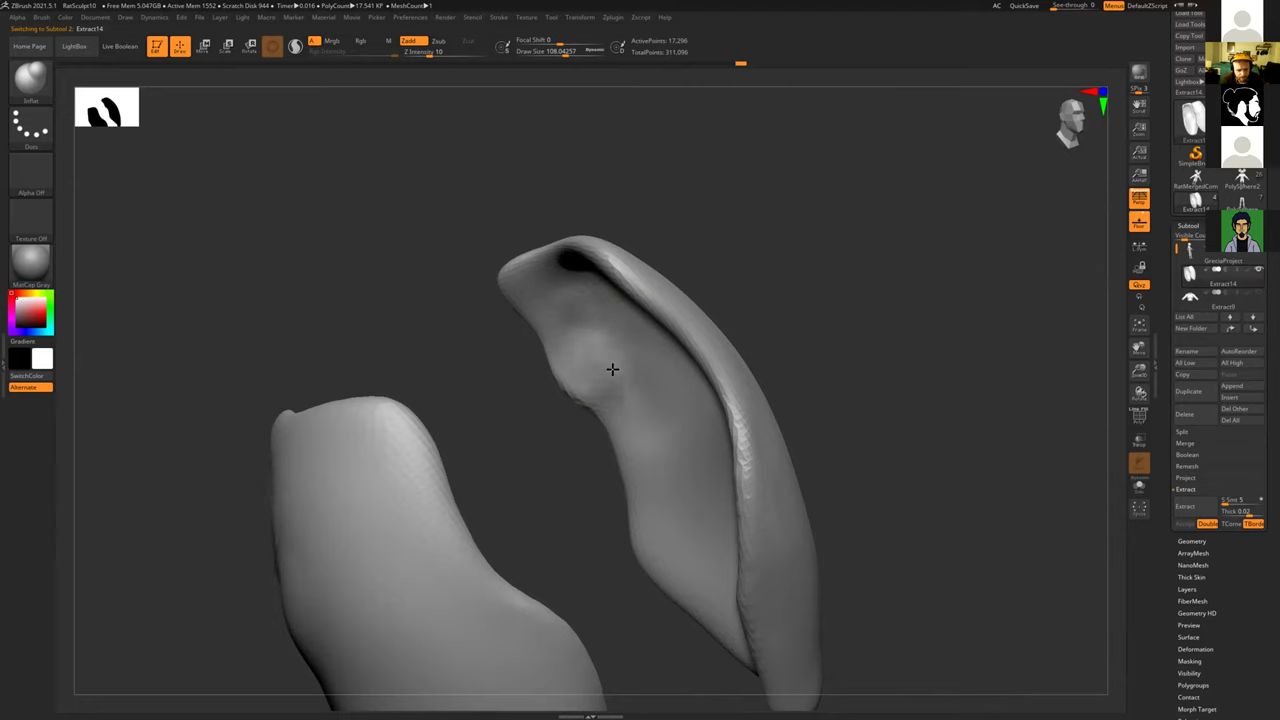
click(612, 369)
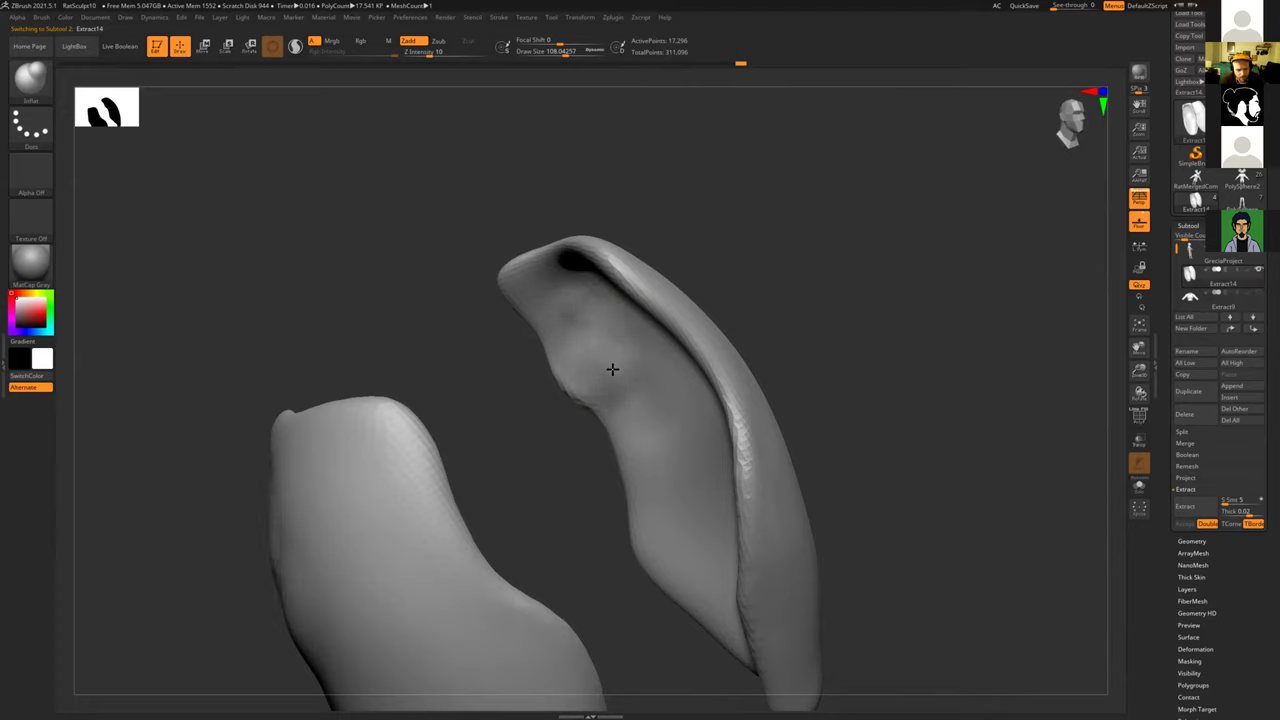
click(612, 369)
key(shift)
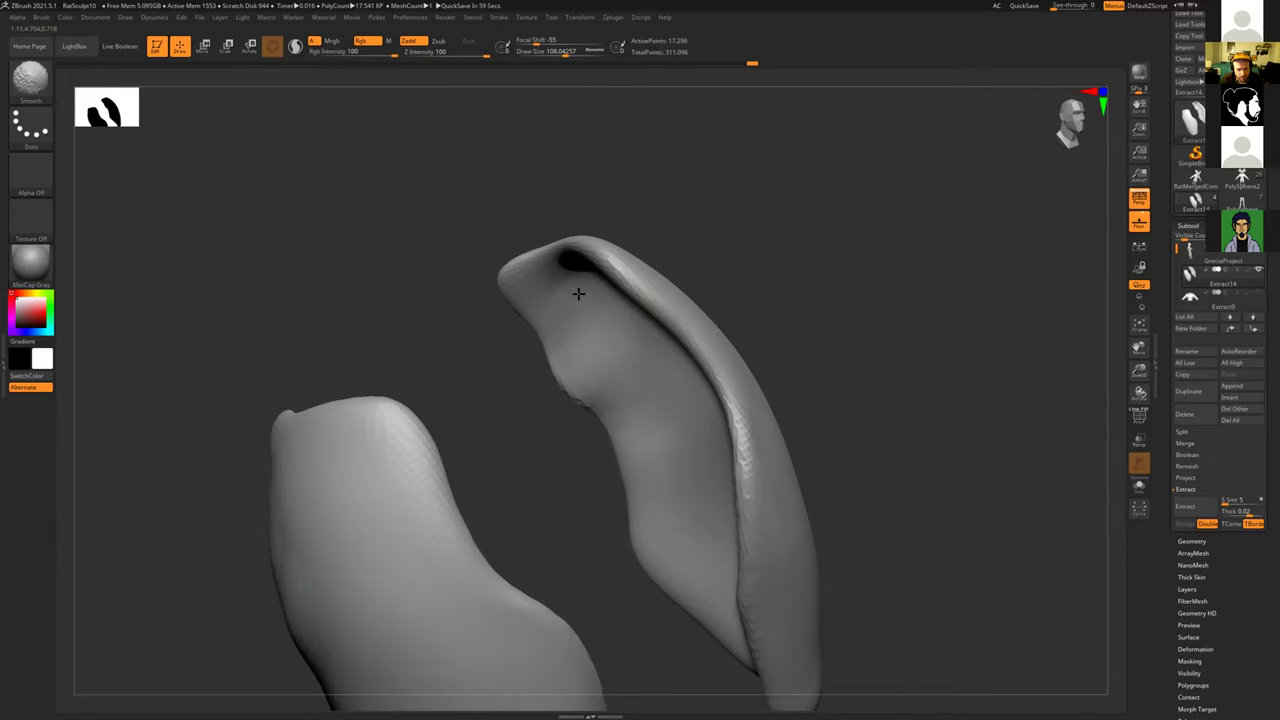
mouse_move(508, 380)
mouse_down()
mouse_move(571, 363)
mouse_move(609, 377)
mouse_move(567, 375)
mouse_move(620, 372)
mouse_up()
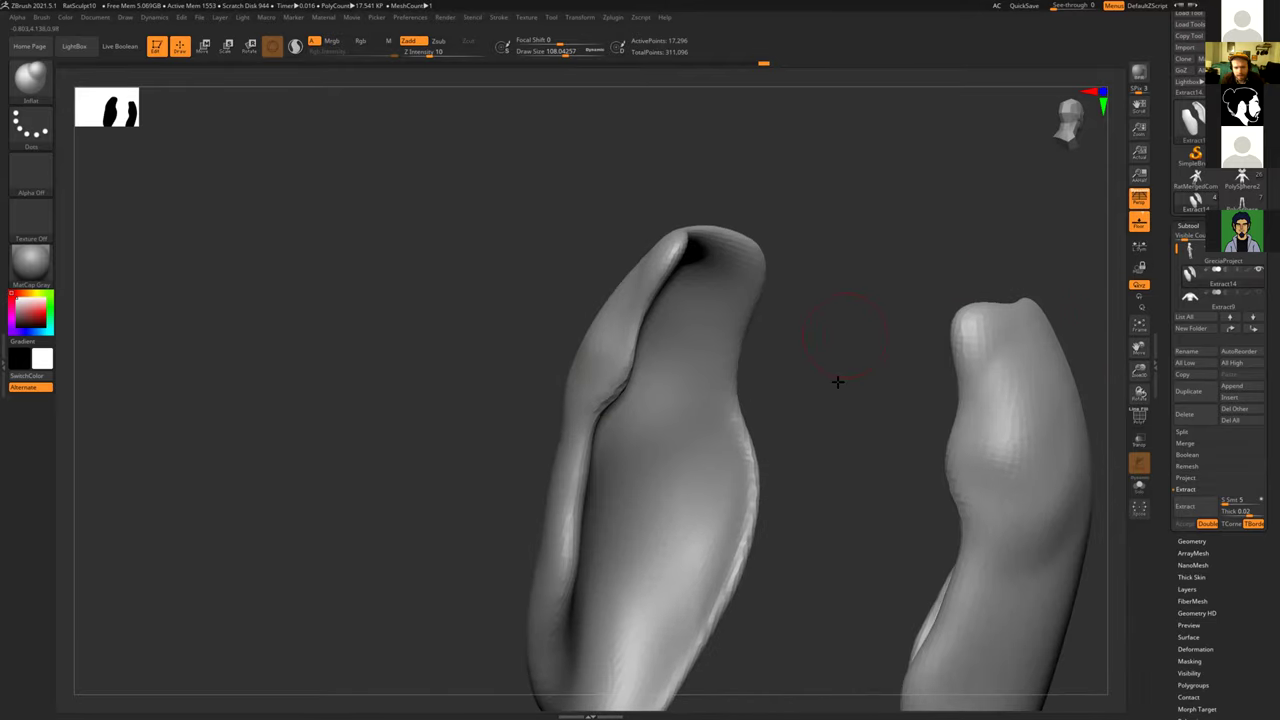
Step: Set the brush size to about 248 and smooth the upper outer surface of the thigh piece
drag(837, 381, 629, 371)
drag(866, 237, 612, 237)
mouse_move(585, 182)
mouse_down()
mouse_move(611, 250)
mouse_move(609, 300)
mouse_move(598, 262)
mouse_move(624, 297)
mouse_move(663, 277)
mouse_move(651, 371)
mouse_move(689, 354)
mouse_move(635, 371)
mouse_move(673, 361)
mouse_move(680, 380)
mouse_up()
key(s)
drag(517, 340, 545, 338)
mouse_move(714, 307)
shift+mouse_down()
mouse_move(643, 277)
mouse_move(622, 321)
mouse_move(617, 300)
mouse_move(609, 372)
mouse_move(643, 247)
mouse_move(614, 374)
mouse_move(614, 311)
mouse_move(663, 340)
mouse_move(564, 341)
mouse_move(506, 366)
shift+mouse_up()
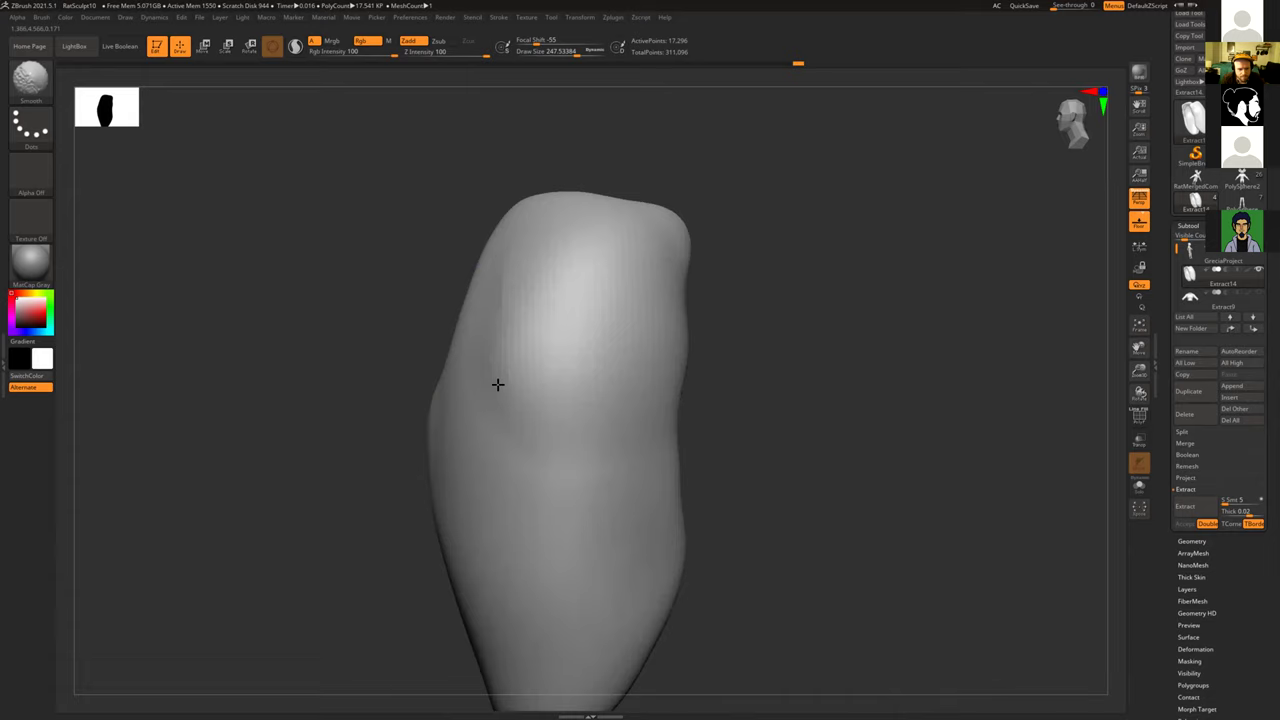
Step: Undo the last stroke, then inflate and smooth the front surface of the isolated thigh pieces
mouse_move(360, 371)
mouse_down()
mouse_move(660, 380)
mouse_move(720, 294)
mouse_move(480, 320)
mouse_up()
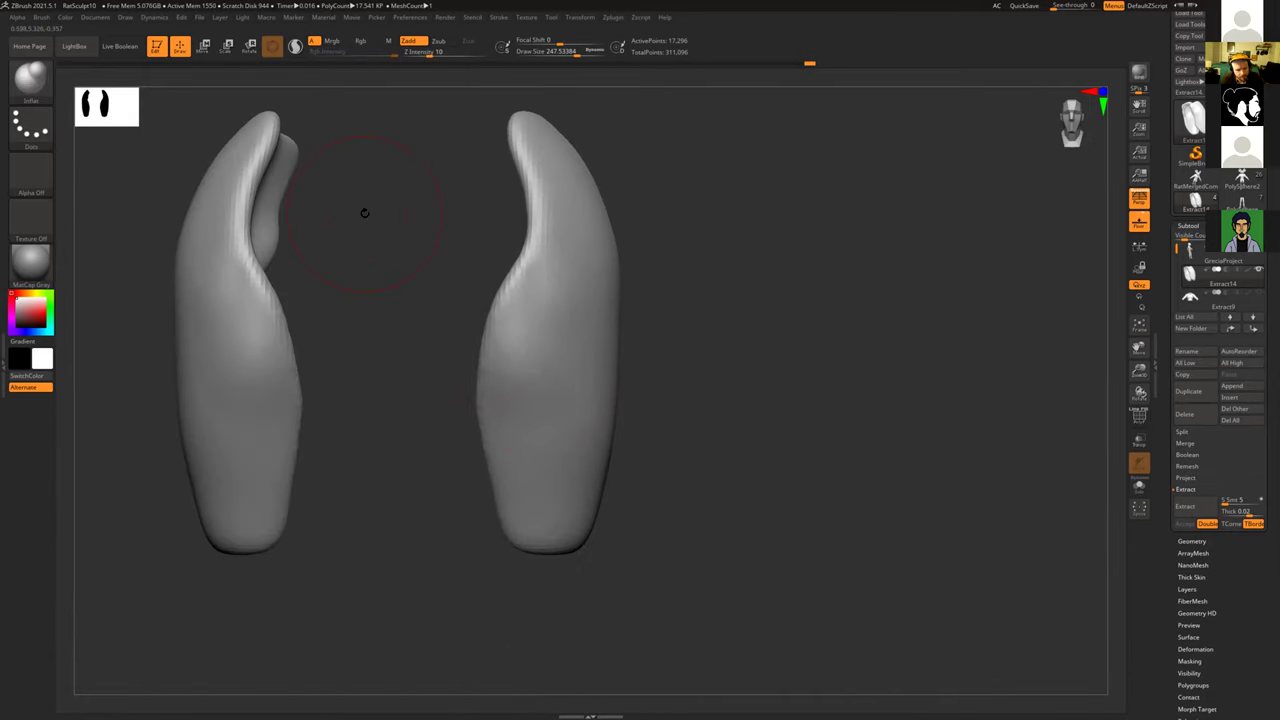
key(ctrl+z)
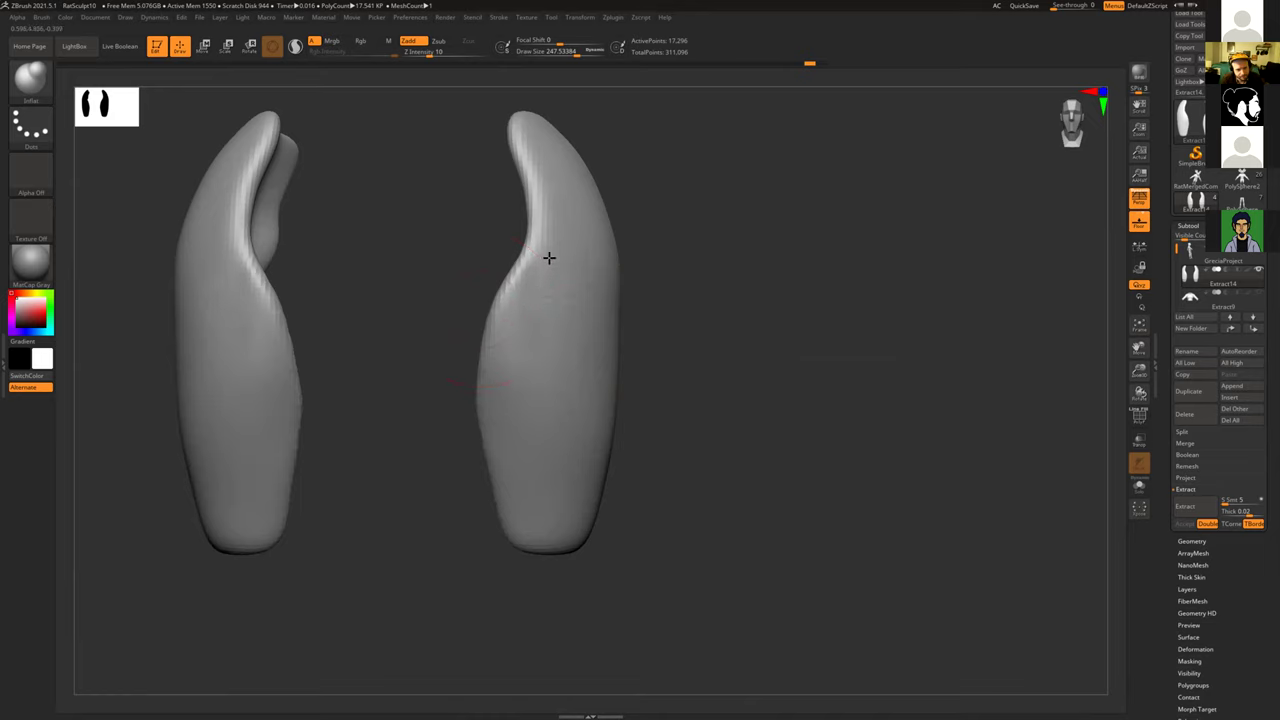
drag(567, 263, 541, 380)
shift+drag(537, 289, 526, 417)
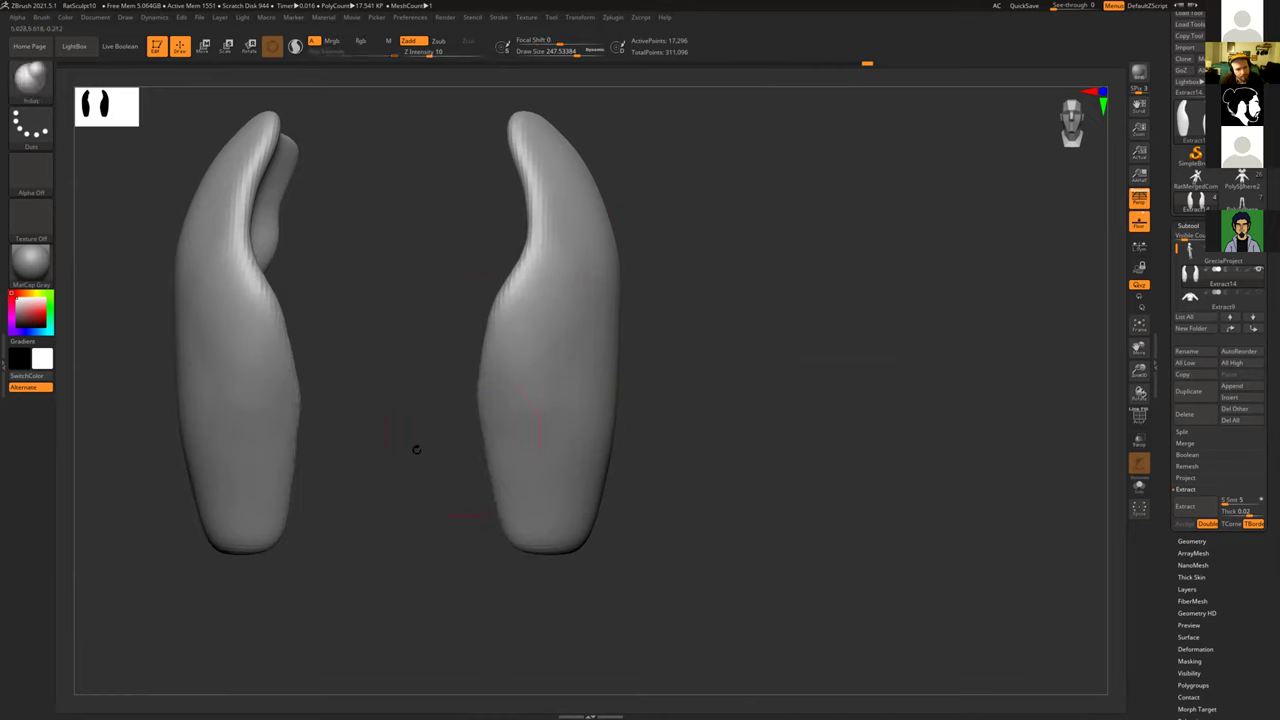
mouse_move(400, 451)
mouse_down()
mouse_move(451, 501)
mouse_move(429, 514)
mouse_move(494, 526)
mouse_move(769, 457)
mouse_move(654, 446)
mouse_move(695, 407)
mouse_up()
alt+drag(686, 452, 697, 408)
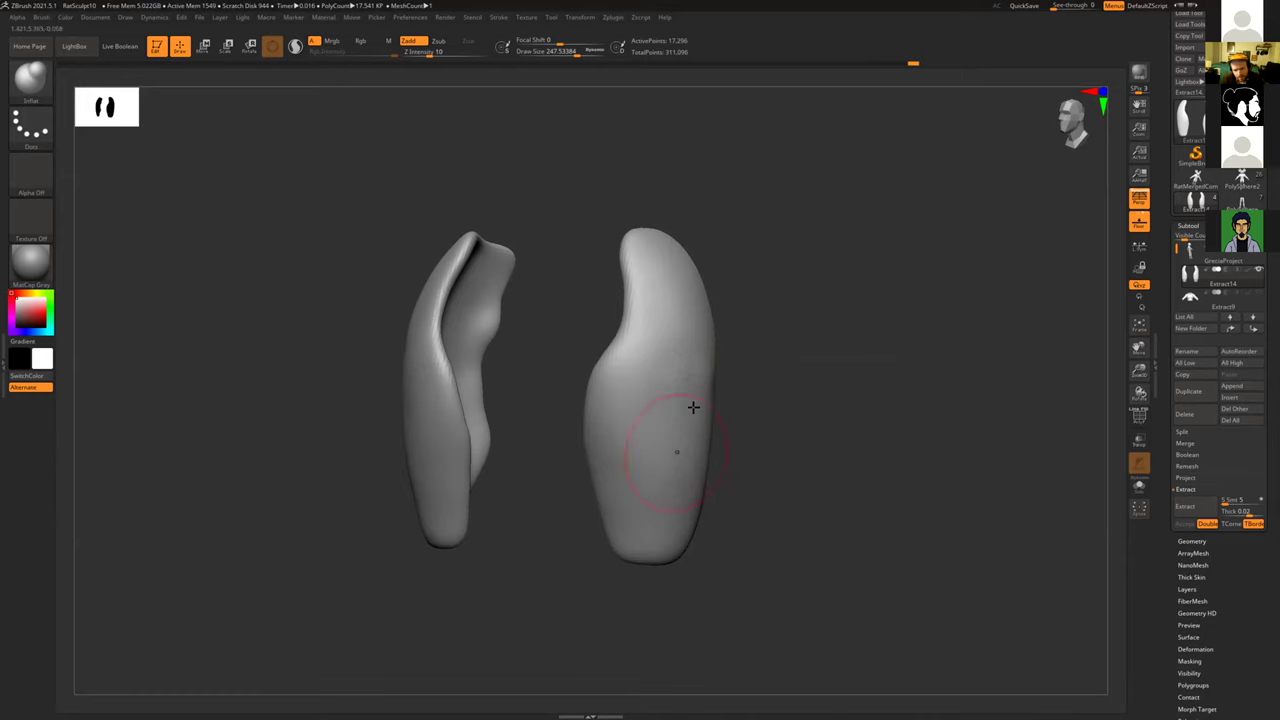
Step: Smooth the outer surface and the lower end of the isolated thigh pieces
key(shift)
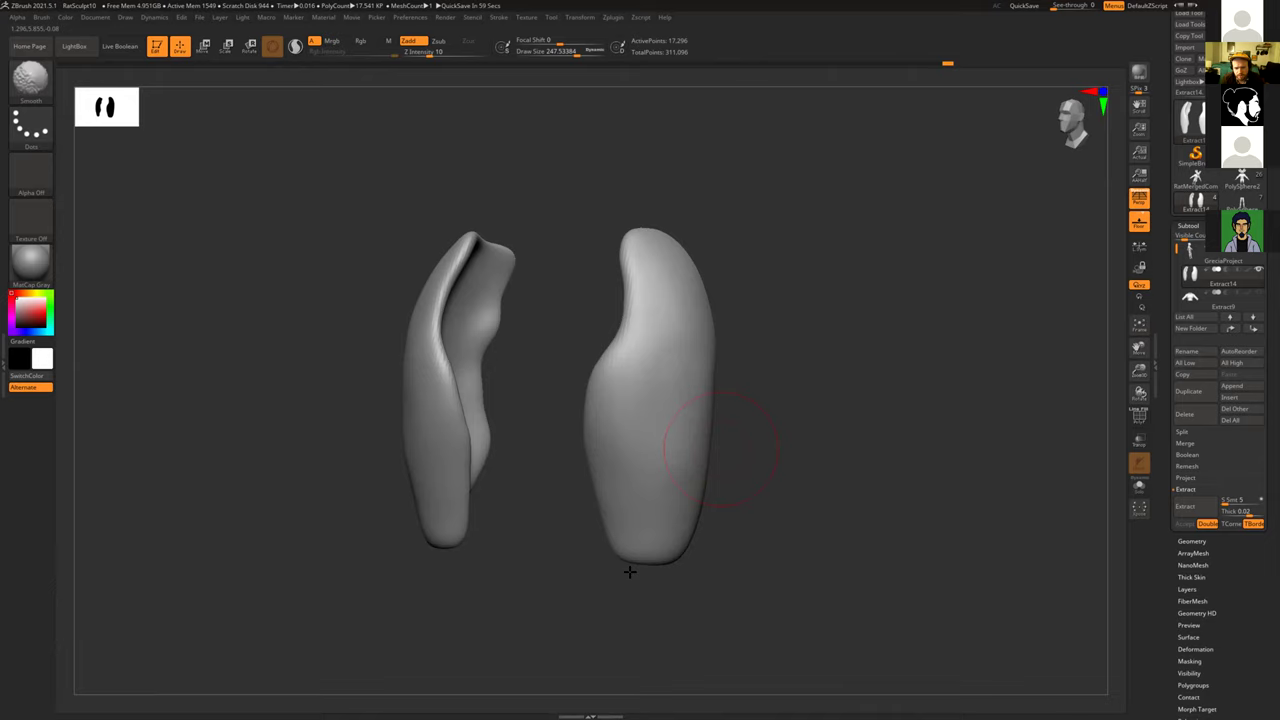
drag(721, 449, 600, 449)
drag(636, 571, 674, 540)
alt+drag(953, 456, 850, 422)
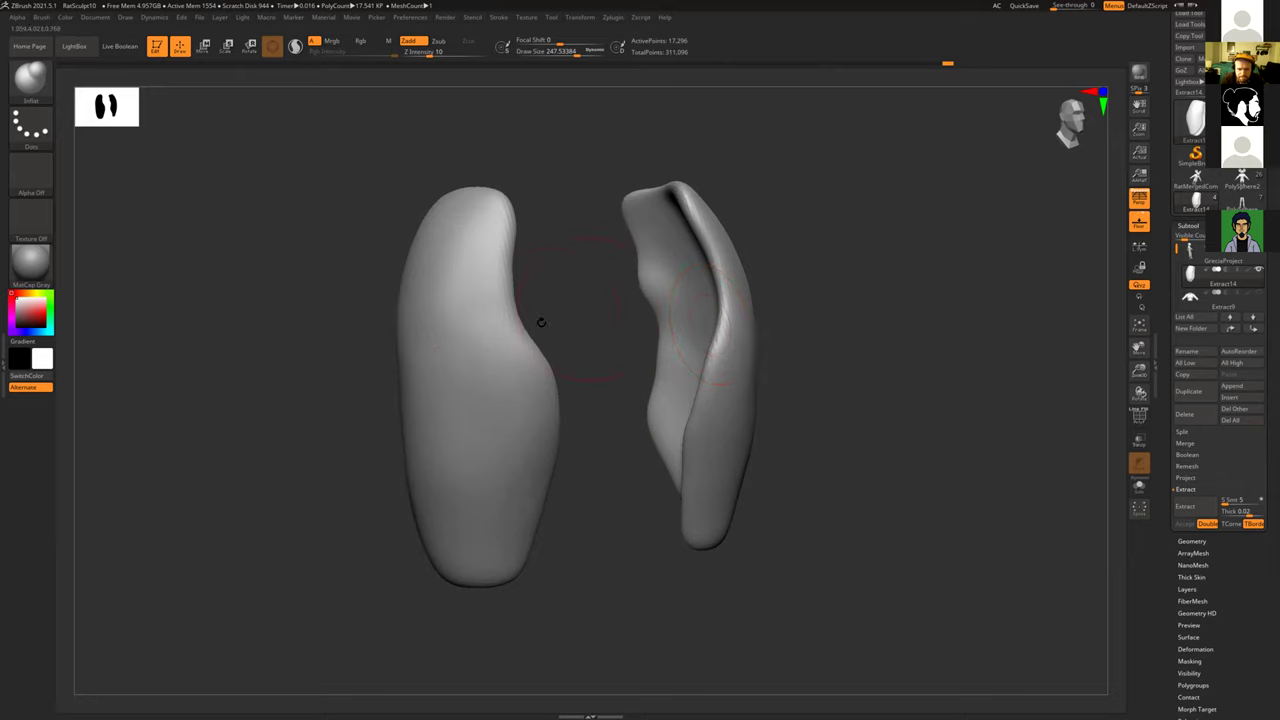
drag(557, 329, 846, 360)
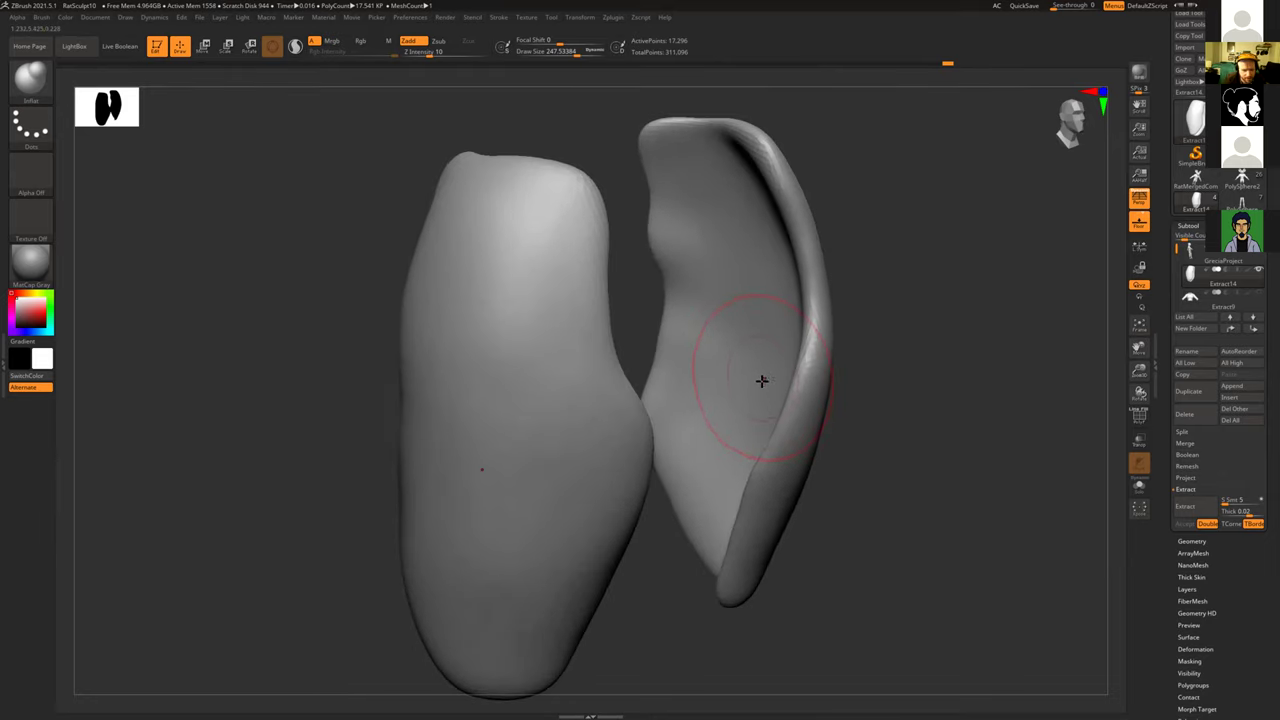
Step: Flatten the thigh piece's front rim down to its lower end with TrimDynamic, showing the body again and using a draw size of about 116
key(b)
key(t)
key(d)
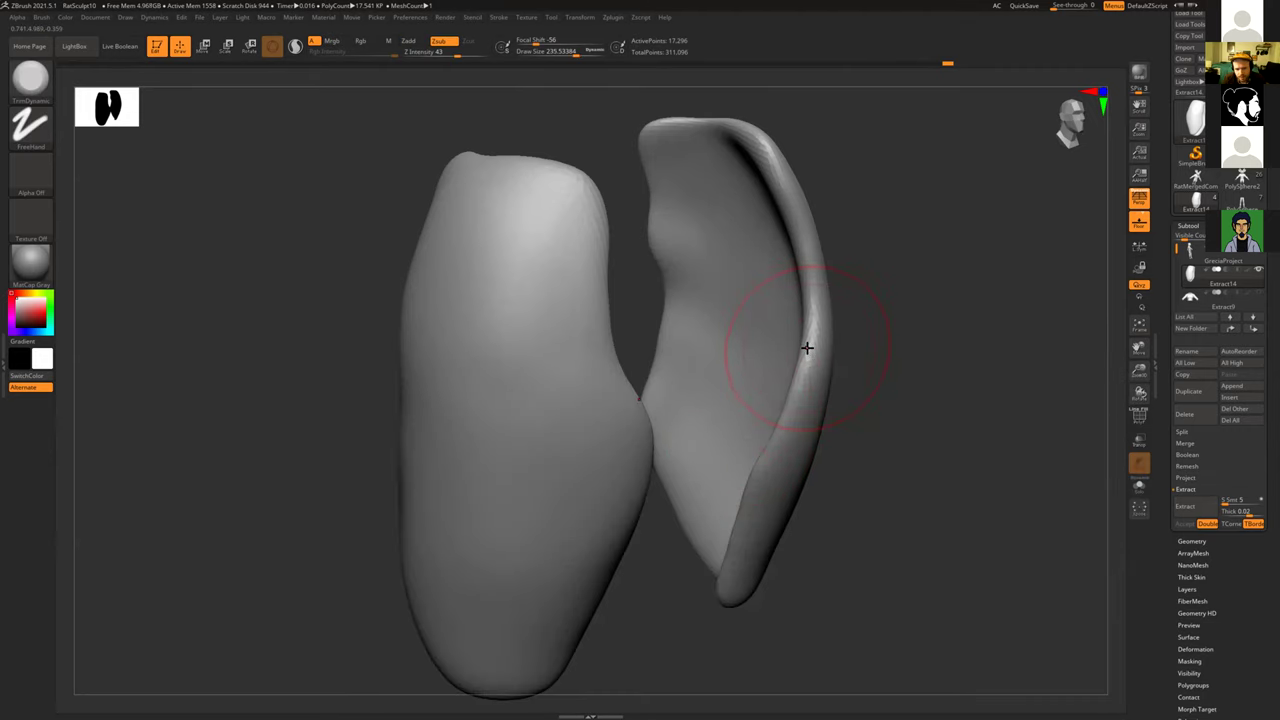
mouse_move(807, 354)
mouse_down()
mouse_move(808, 246)
mouse_move(822, 282)
mouse_up()
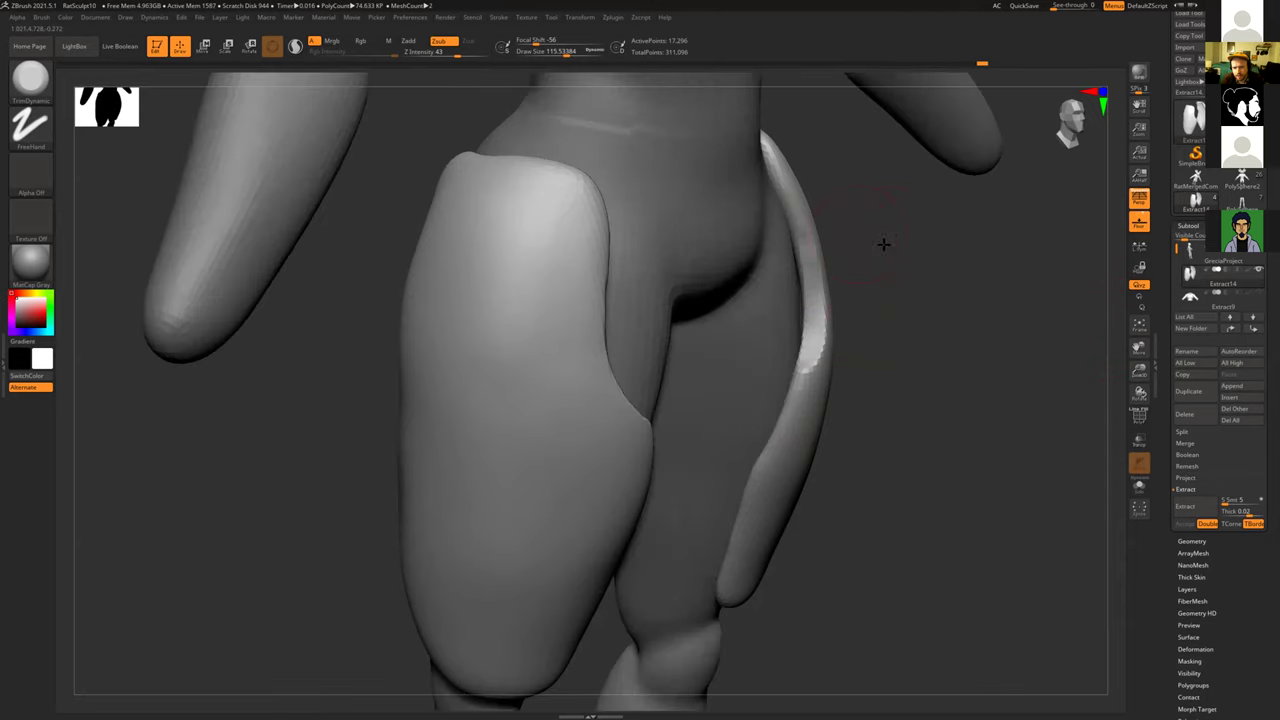
mouse_move(883, 243)
mouse_down()
mouse_move(829, 294)
mouse_move(737, 459)
mouse_up()
drag(751, 411, 682, 595)
mouse_move(805, 563)
mouse_down()
mouse_move(795, 586)
mouse_move(768, 282)
mouse_move(699, 464)
mouse_up()
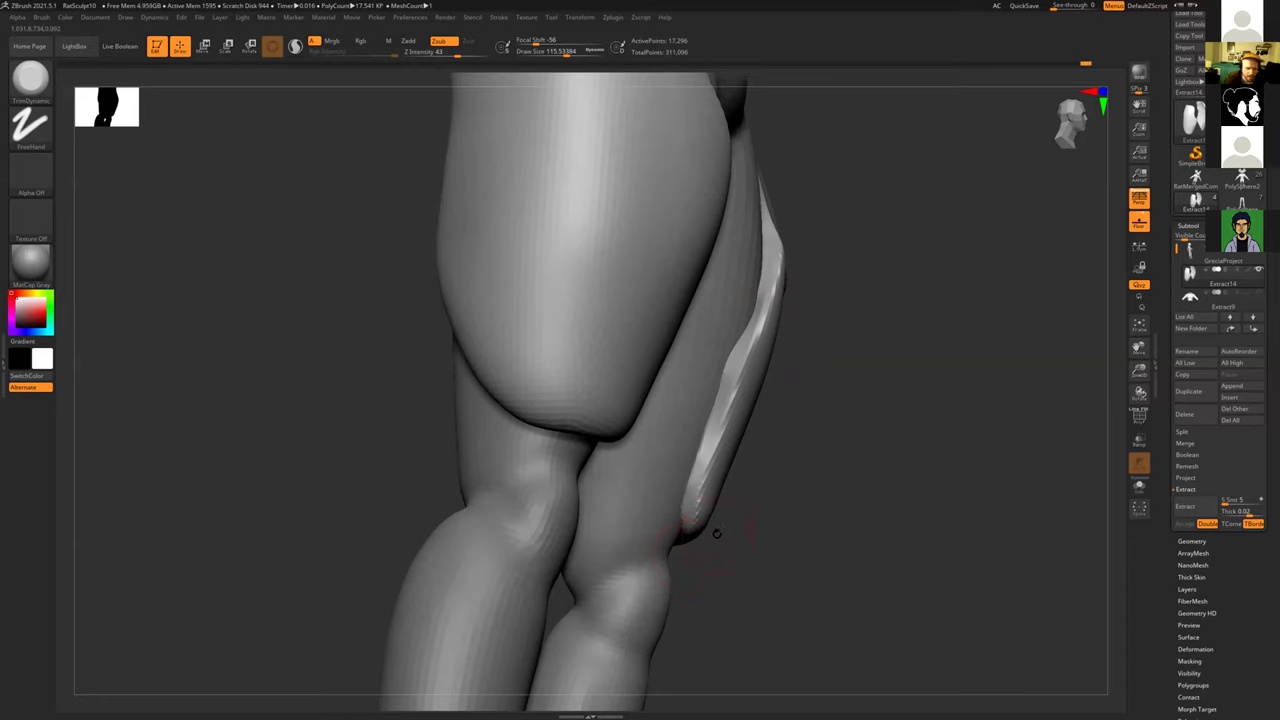
Step: Polish the trimmed front rim of the thigh piece with the hPolish brush
key(b)
key(h)
key(p)
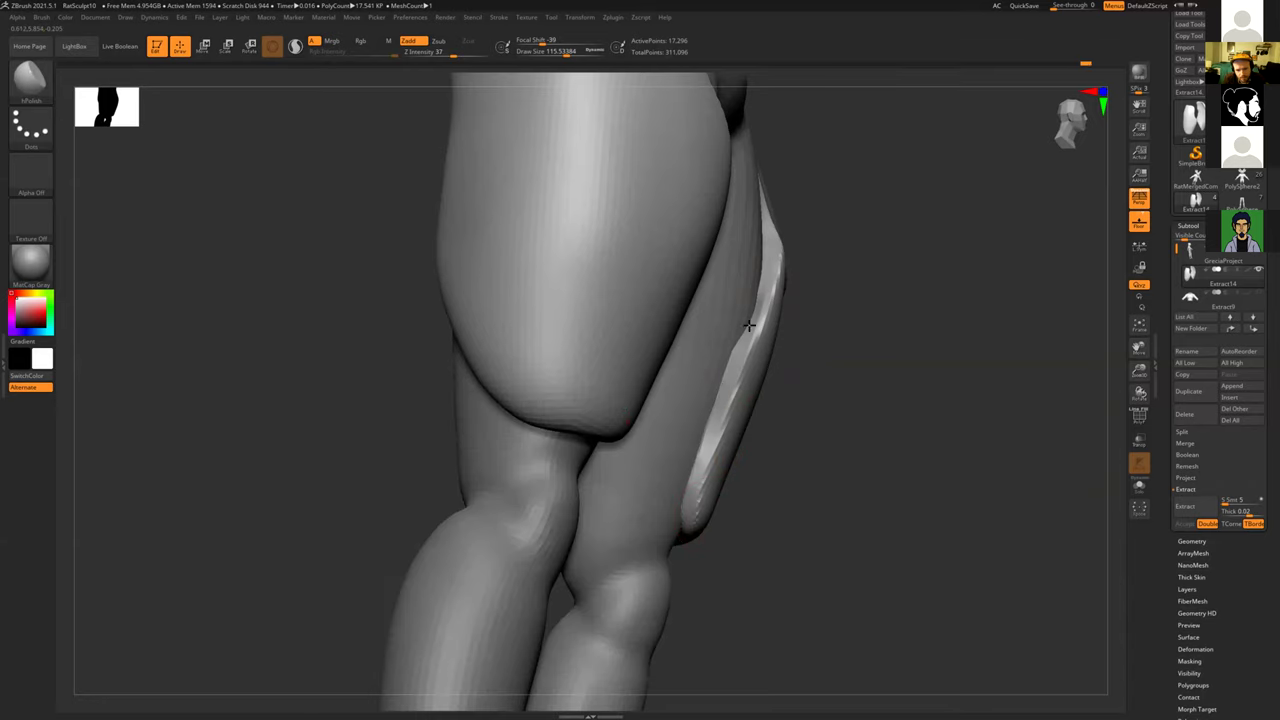
mouse_move(818, 273)
mouse_down()
mouse_move(854, 331)
mouse_move(717, 314)
mouse_move(791, 240)
mouse_move(781, 262)
mouse_up()
mouse_move(796, 208)
mouse_down()
mouse_move(797, 142)
mouse_move(801, 203)
mouse_up()
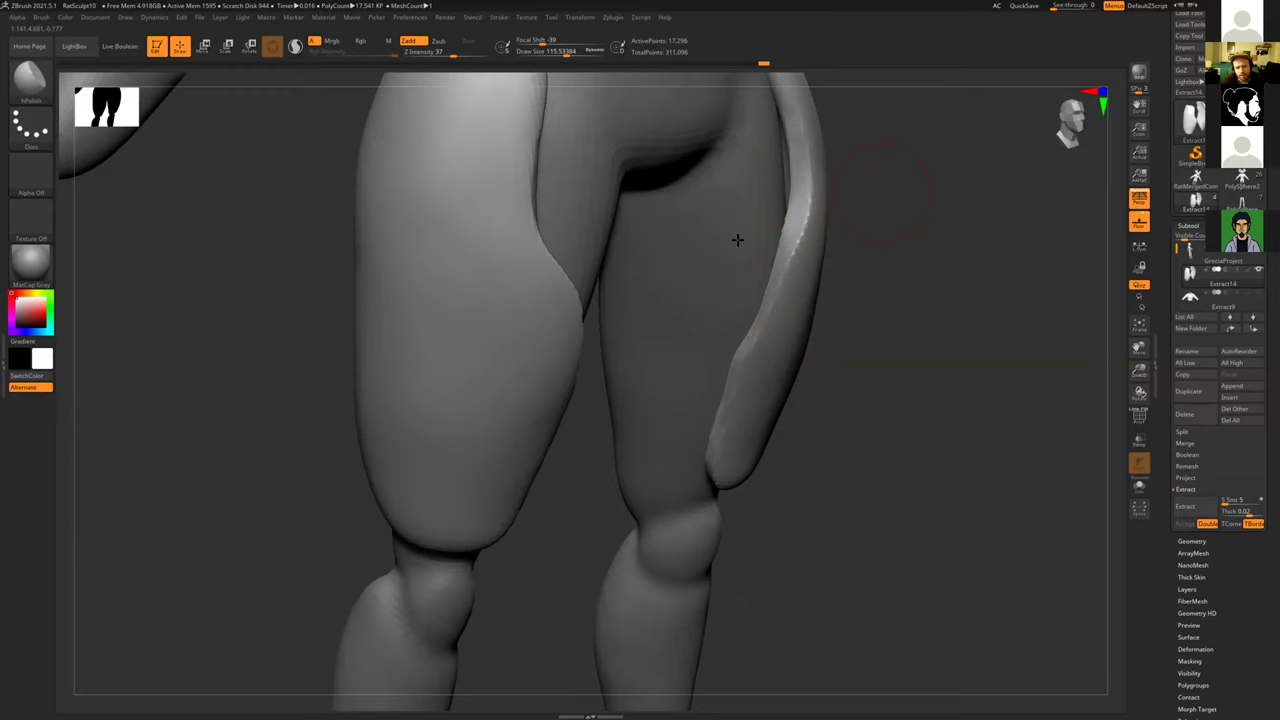
alt+right_drag(737, 240, 691, 403)
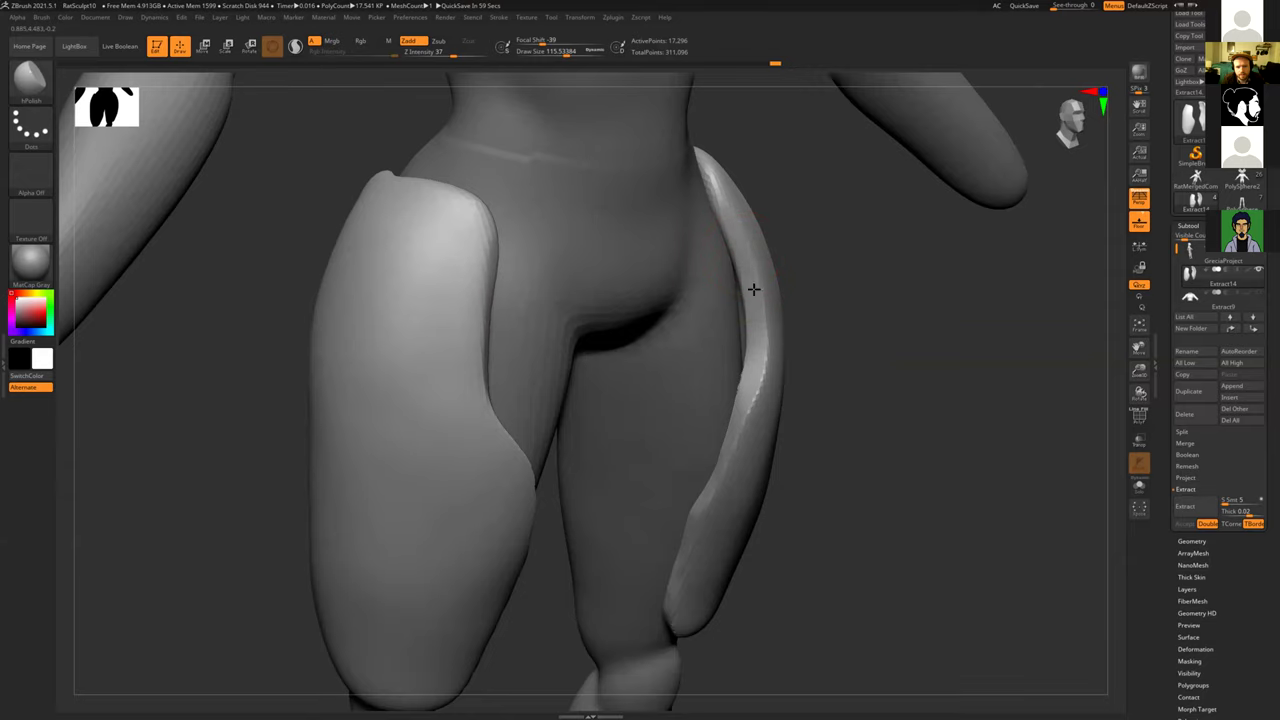
drag(797, 238, 821, 341)
Step: Polish the upper end of the thigh piece's rim where it wraps around the hip
right_drag(845, 290, 694, 323)
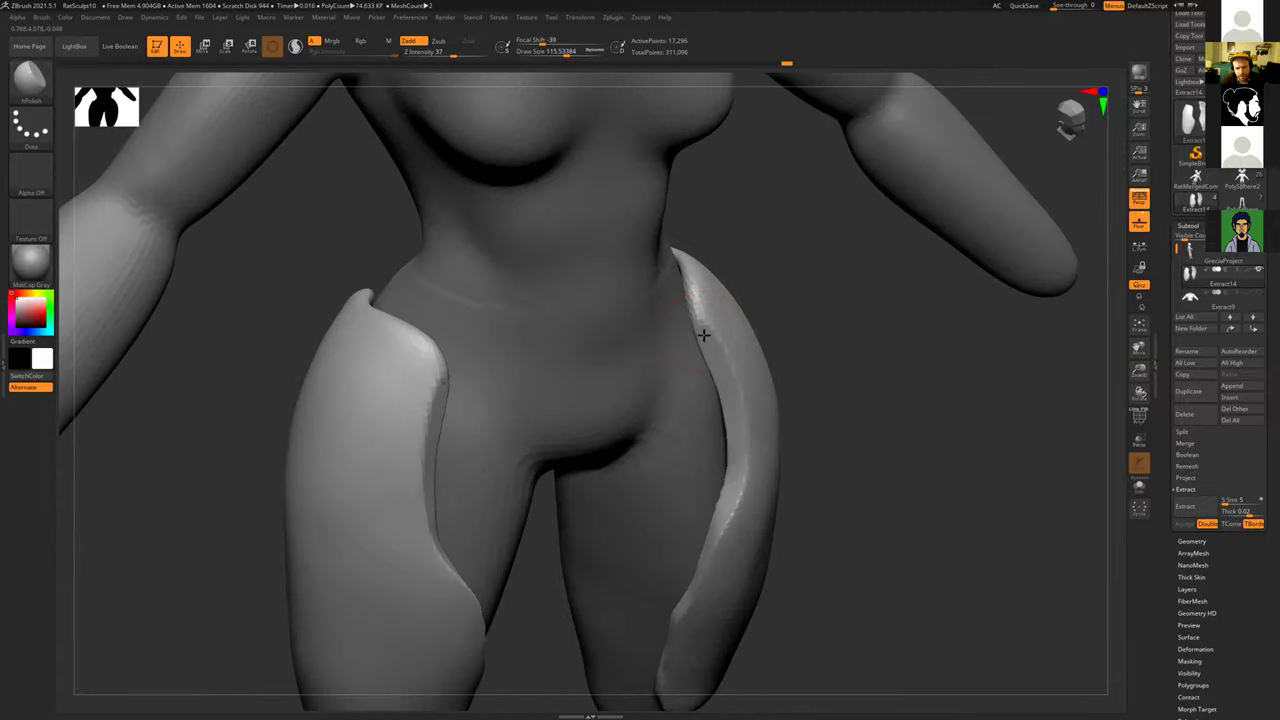
mouse_move(696, 299)
mouse_down()
mouse_move(689, 283)
mouse_move(701, 320)
mouse_up()
right_drag(720, 240, 696, 273)
mouse_move(695, 285)
mouse_down()
mouse_move(700, 210)
mouse_move(674, 180)
mouse_move(754, 214)
mouse_move(725, 184)
mouse_move(740, 191)
mouse_move(656, 174)
mouse_up()
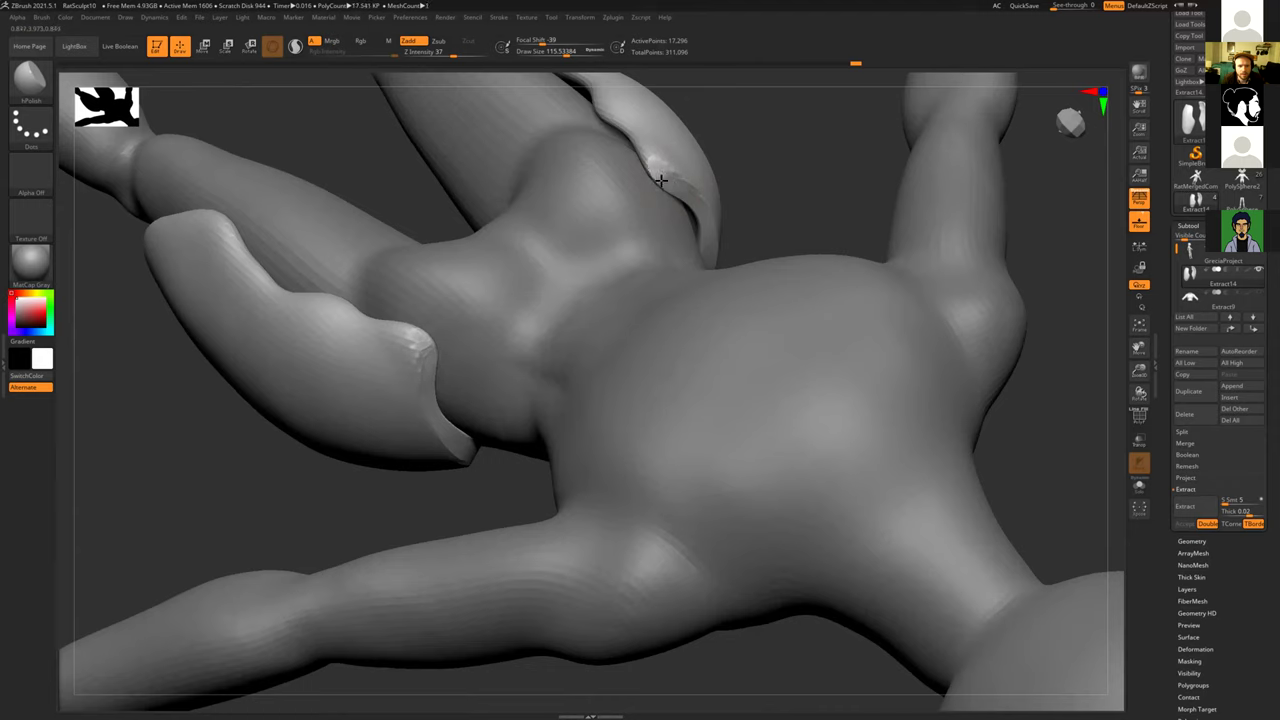
drag(653, 172, 662, 153)
mouse_move(769, 227)
mouse_down()
mouse_move(789, 206)
mouse_move(751, 206)
mouse_move(676, 242)
mouse_up()
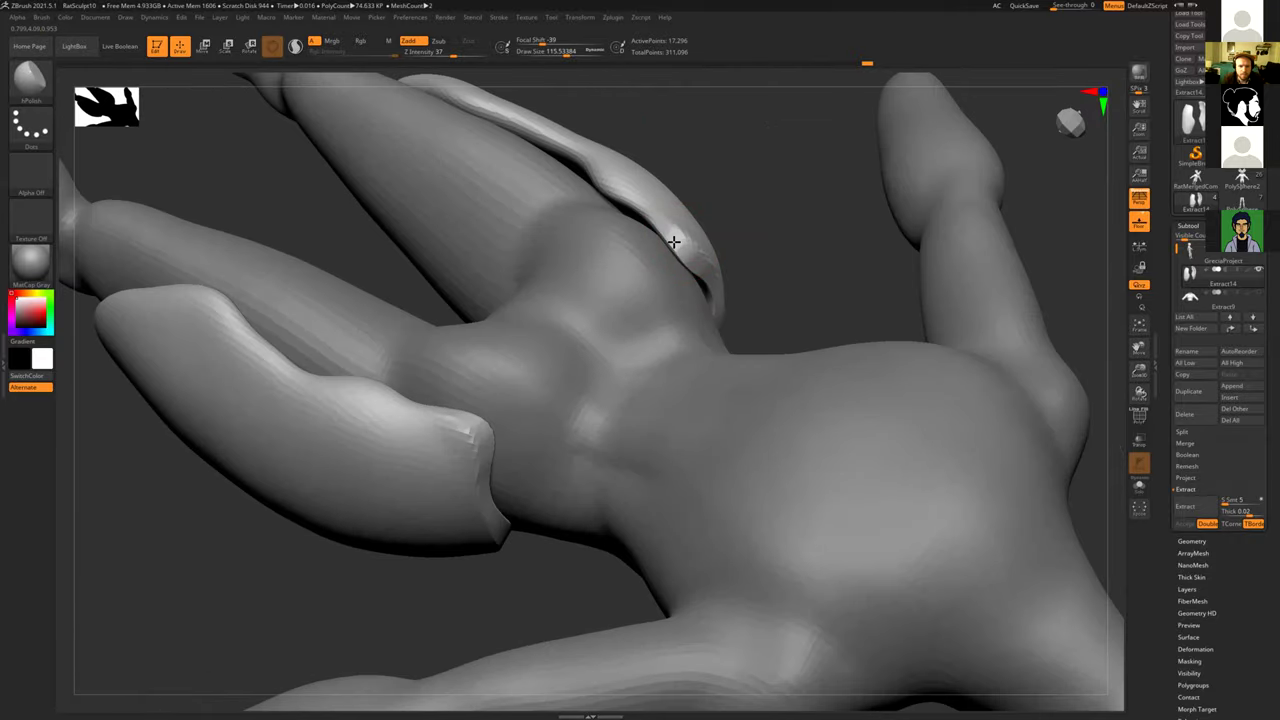
mouse_move(614, 189)
mouse_down()
mouse_move(624, 198)
mouse_move(600, 179)
mouse_up()
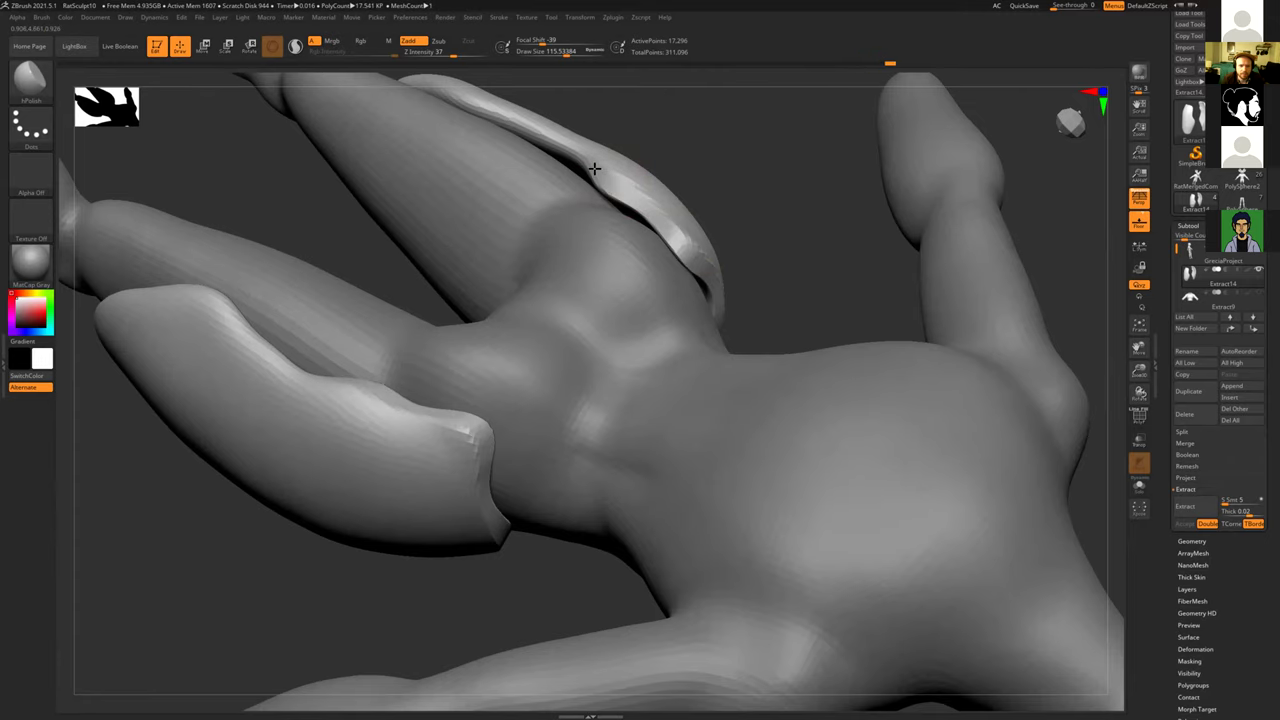
Step: Polish the thigh piece's rim along the leg from the hip to the end near the knee
mouse_move(664, 130)
alt+mouse_down()
mouse_move(717, 240)
mouse_move(711, 262)
mouse_move(686, 226)
mouse_move(641, 244)
alt+mouse_up()
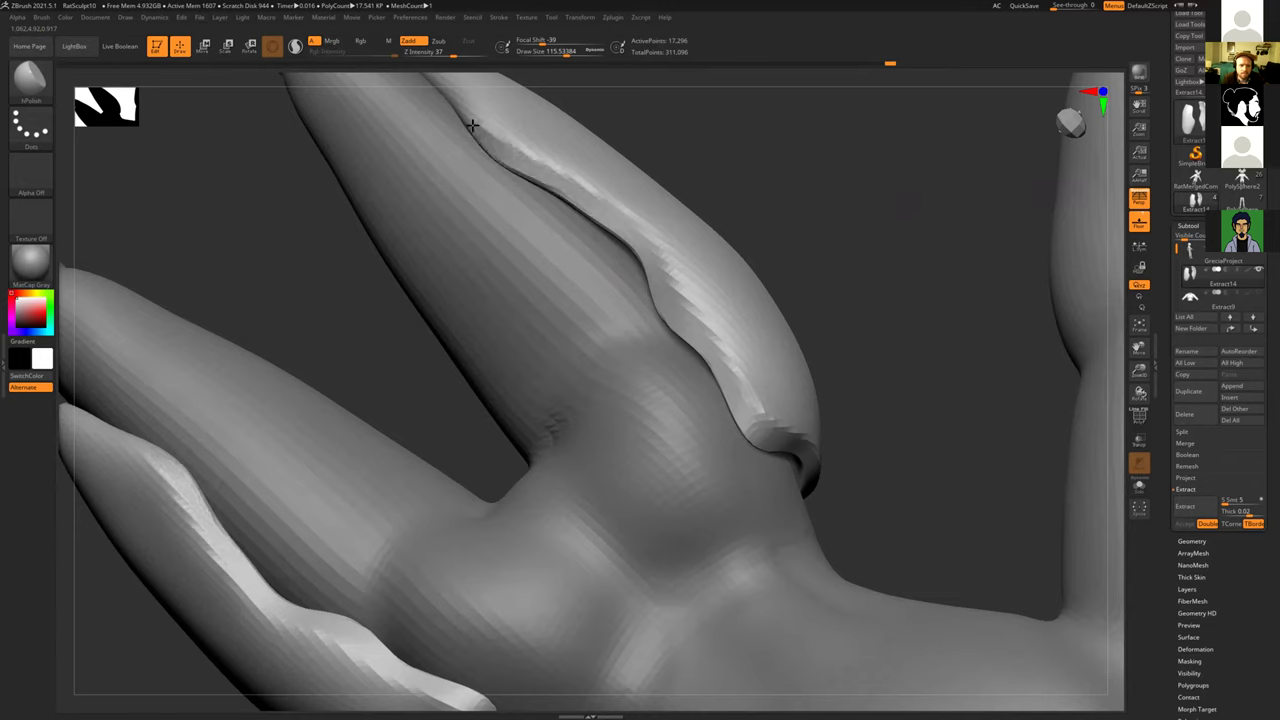
drag(471, 123, 450, 88)
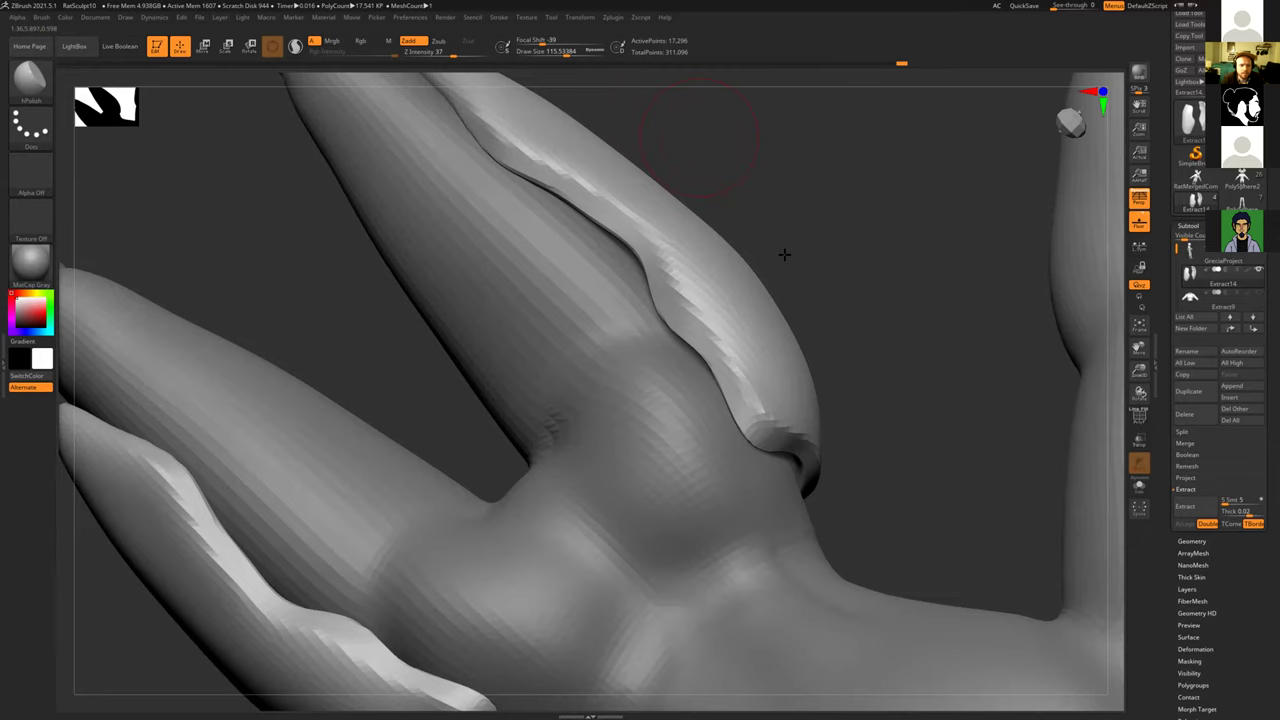
drag(784, 254, 566, 206)
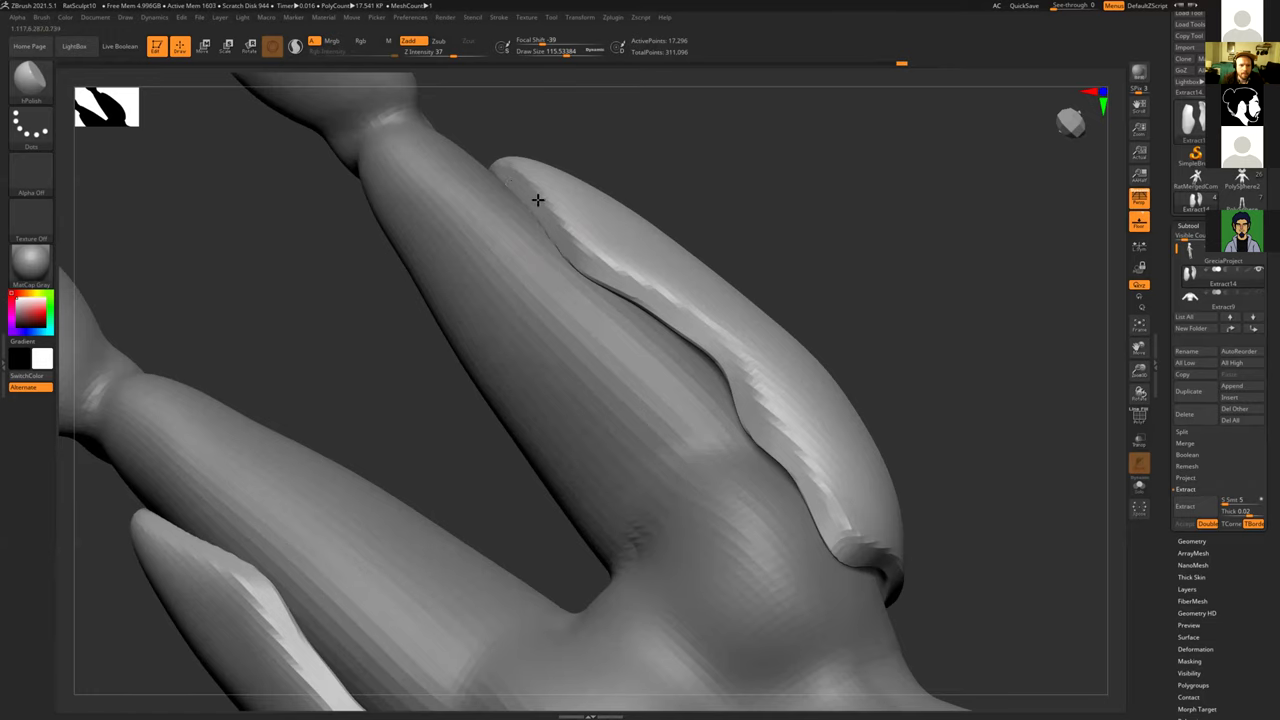
mouse_move(500, 163)
mouse_down()
mouse_move(597, 151)
mouse_move(641, 182)
mouse_move(611, 156)
mouse_up()
drag(720, 224, 623, 200)
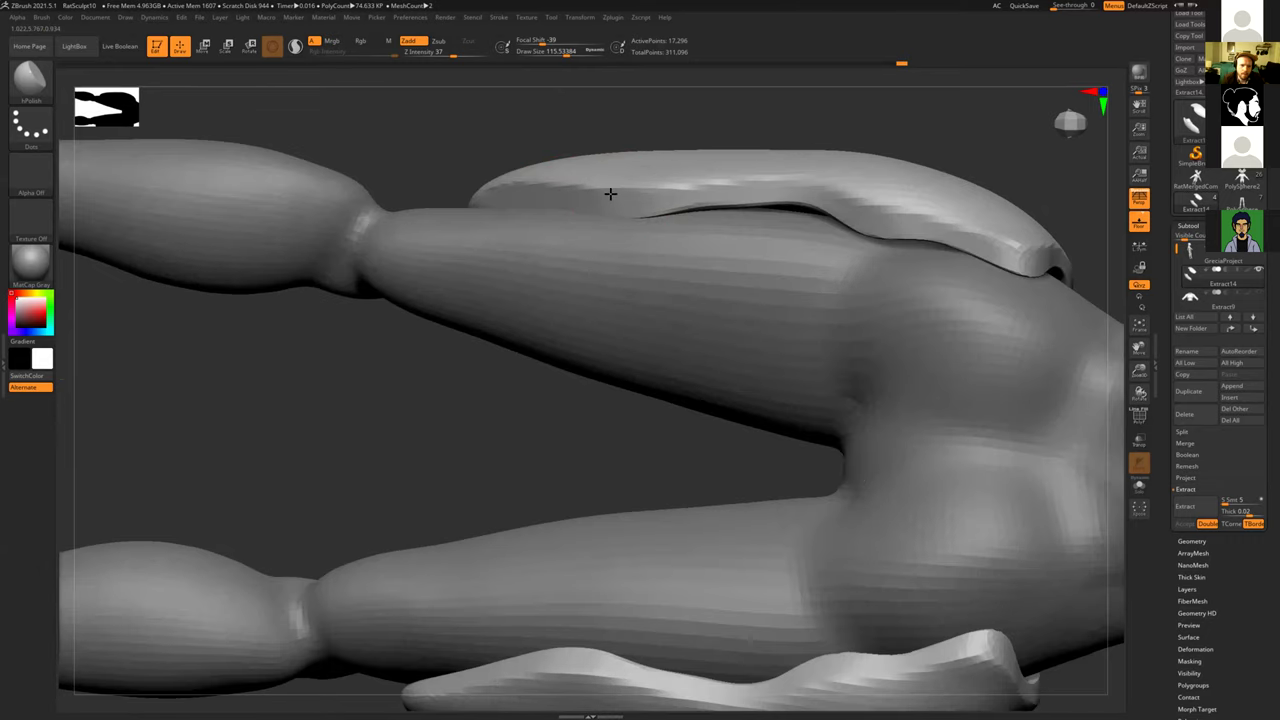
Step: Even out the lower end and the remaining front rim of the thigh piece with hPolish
mouse_move(445, 155)
mouse_down()
mouse_move(517, 241)
mouse_move(780, 203)
mouse_move(895, 329)
mouse_move(869, 371)
mouse_move(849, 334)
mouse_move(843, 543)
mouse_move(664, 363)
mouse_move(674, 237)
mouse_move(609, 423)
mouse_move(663, 432)
mouse_up()
mouse_move(665, 327)
mouse_down()
mouse_move(649, 437)
mouse_move(679, 478)
mouse_move(632, 437)
mouse_up()
drag(513, 239, 469, 215)
key(f)
drag(489, 275, 610, 298)
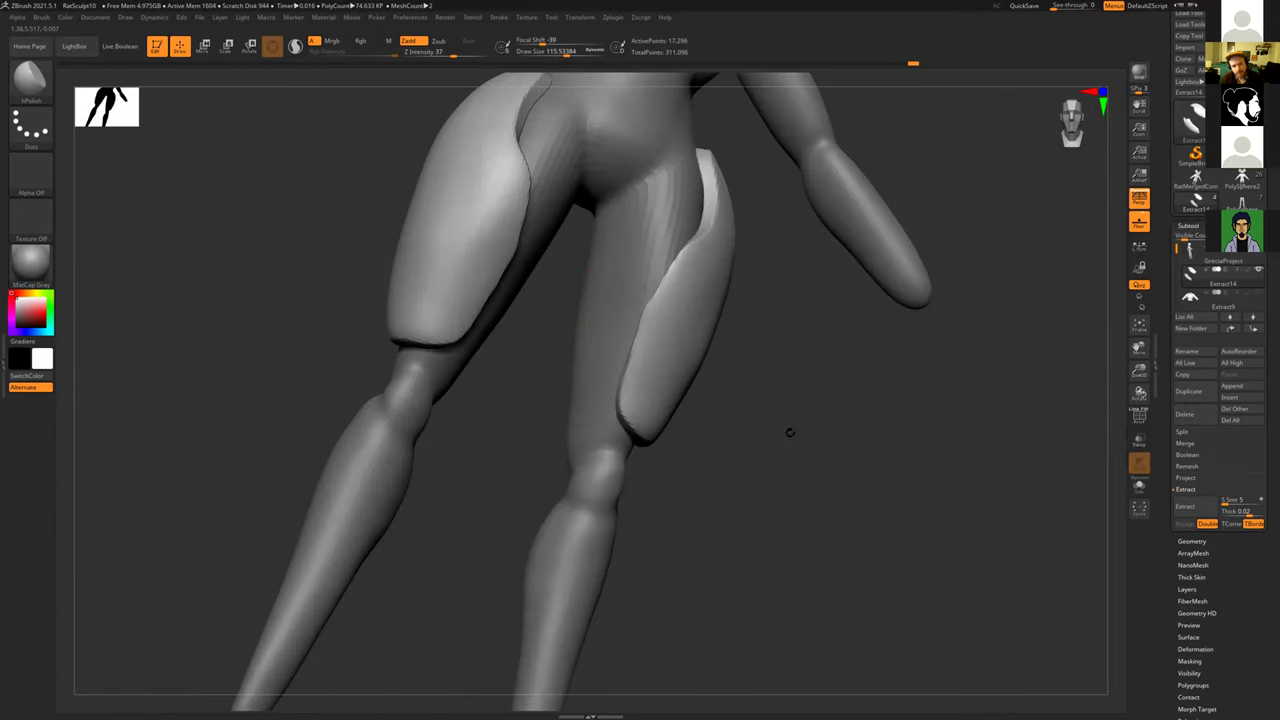
mouse_move(780, 437)
mouse_down()
mouse_move(791, 443)
mouse_move(783, 386)
mouse_move(717, 449)
mouse_move(612, 391)
mouse_up()
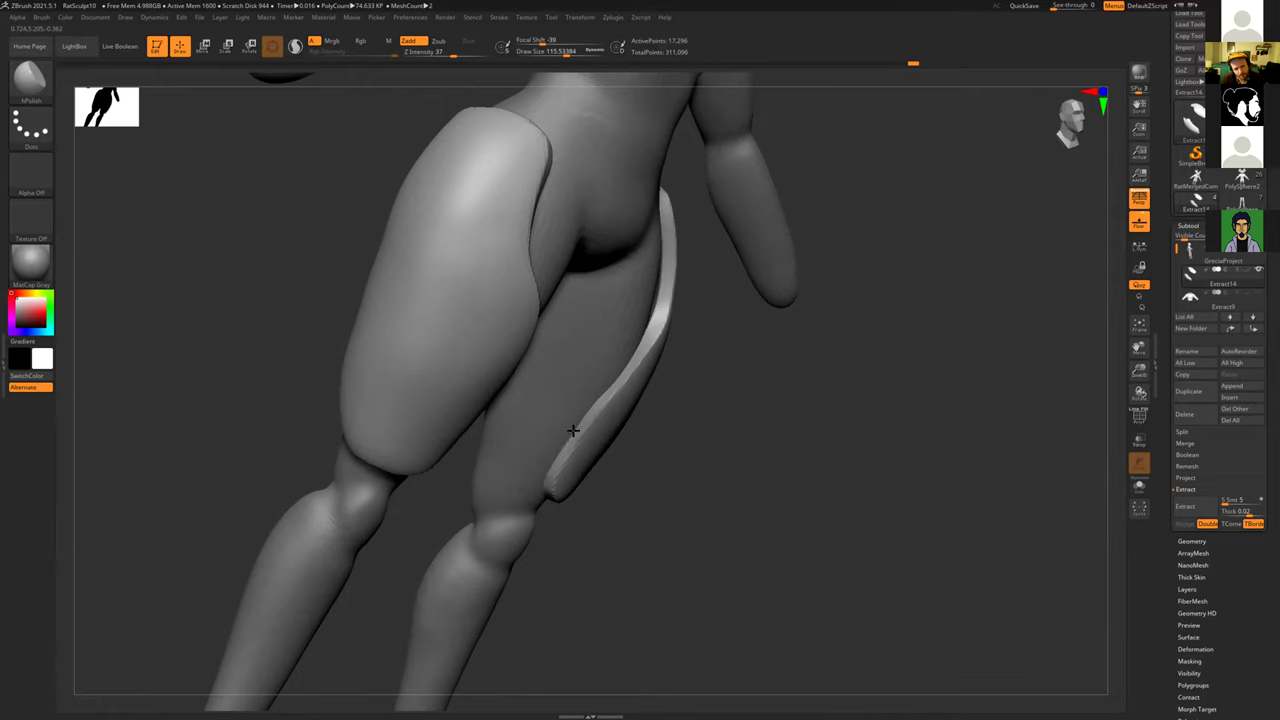
drag(737, 443, 649, 321)
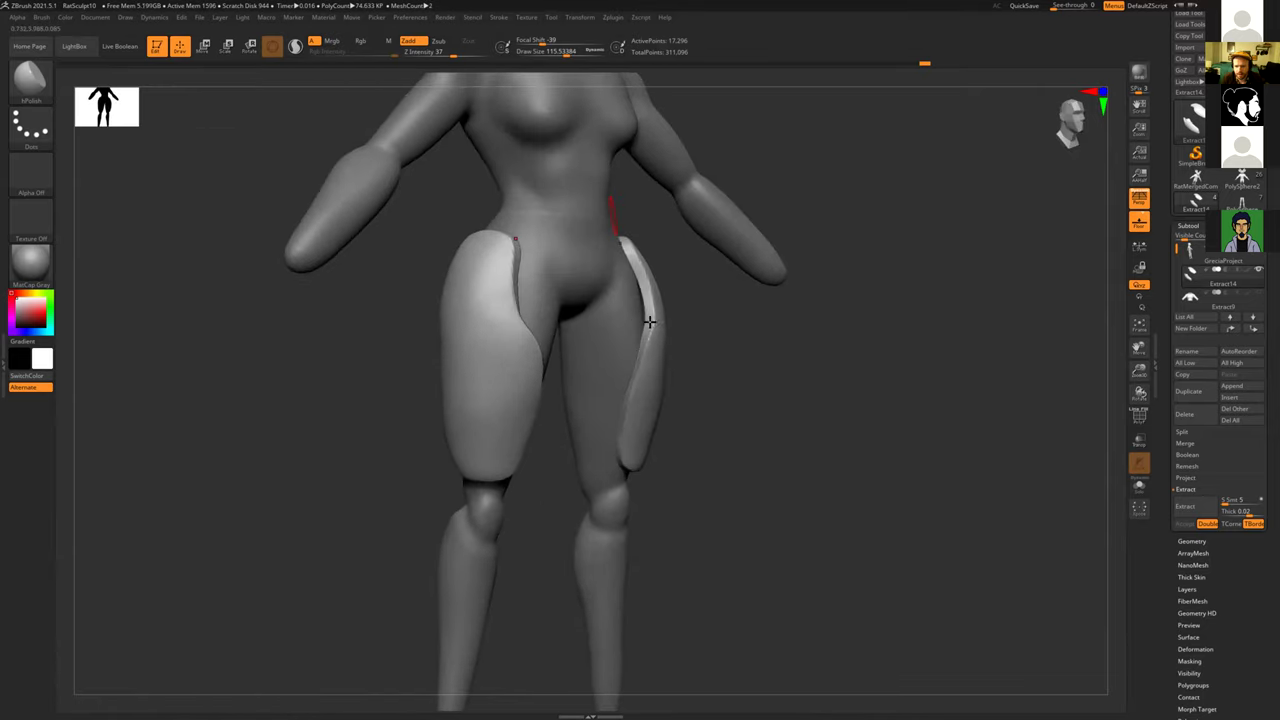
alt+drag(765, 360, 644, 260)
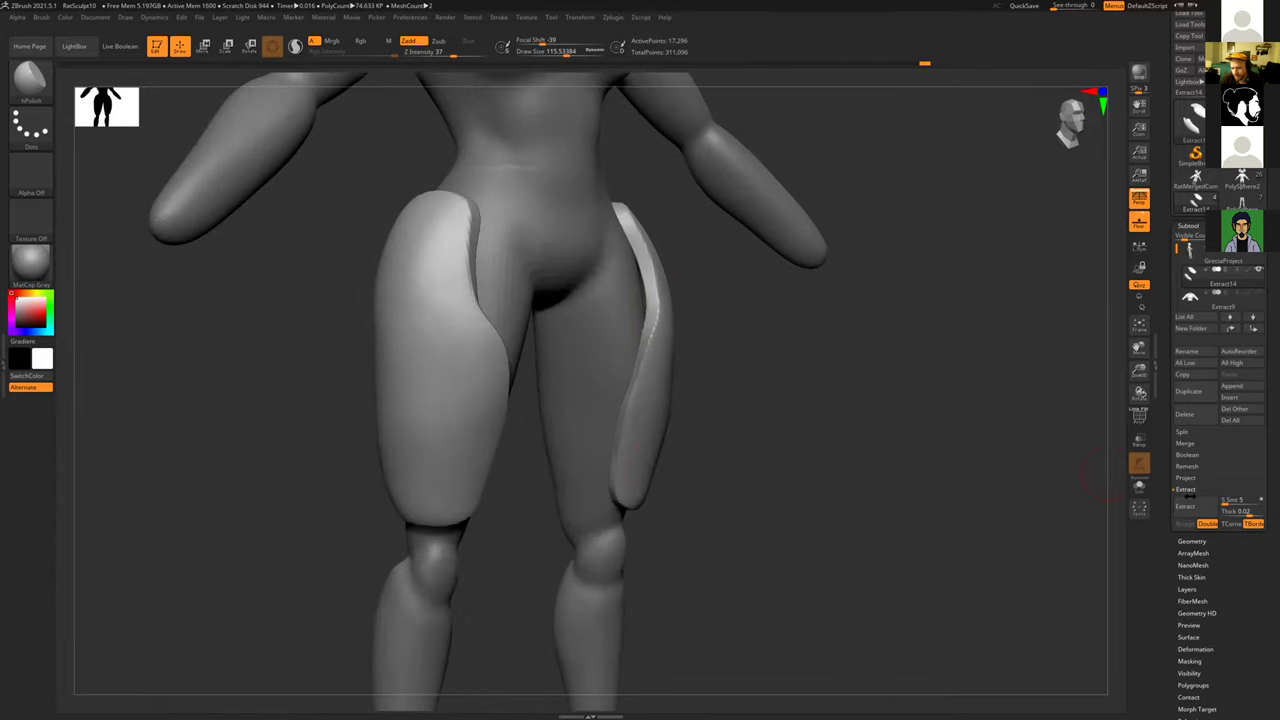
Step: Show the wireframe and ZRemesh the thigh pieces with KeepGroups off and the polygon count set to Same
click(1189, 541)
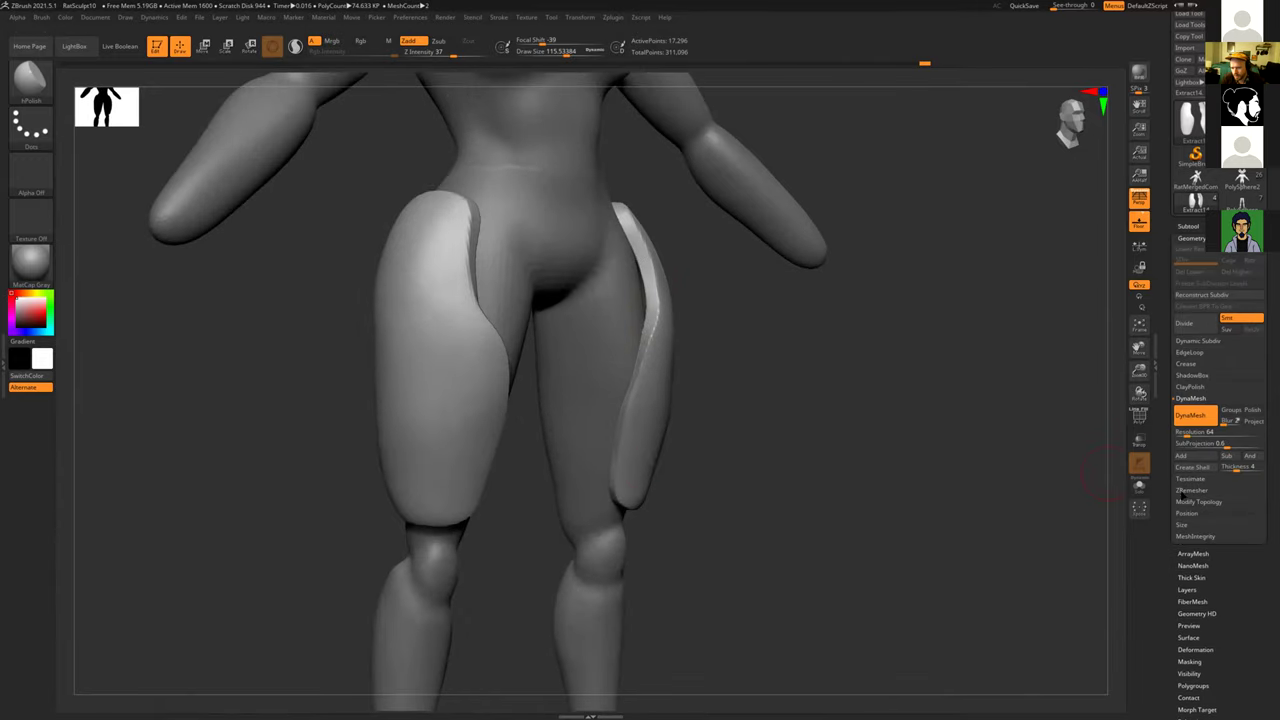
click(1190, 490)
alt+drag(874, 394, 623, 386)
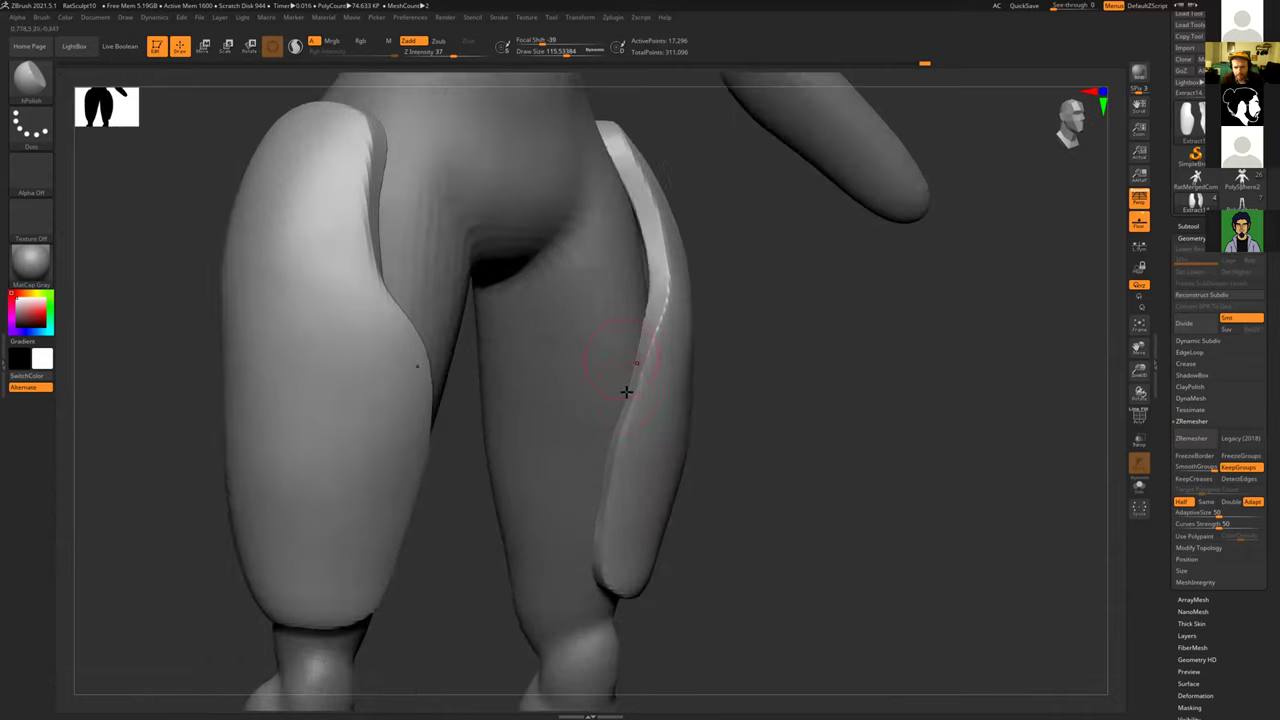
click(1139, 417)
mouse_move(889, 375)
mouse_down()
mouse_move(892, 389)
mouse_move(872, 384)
mouse_up()
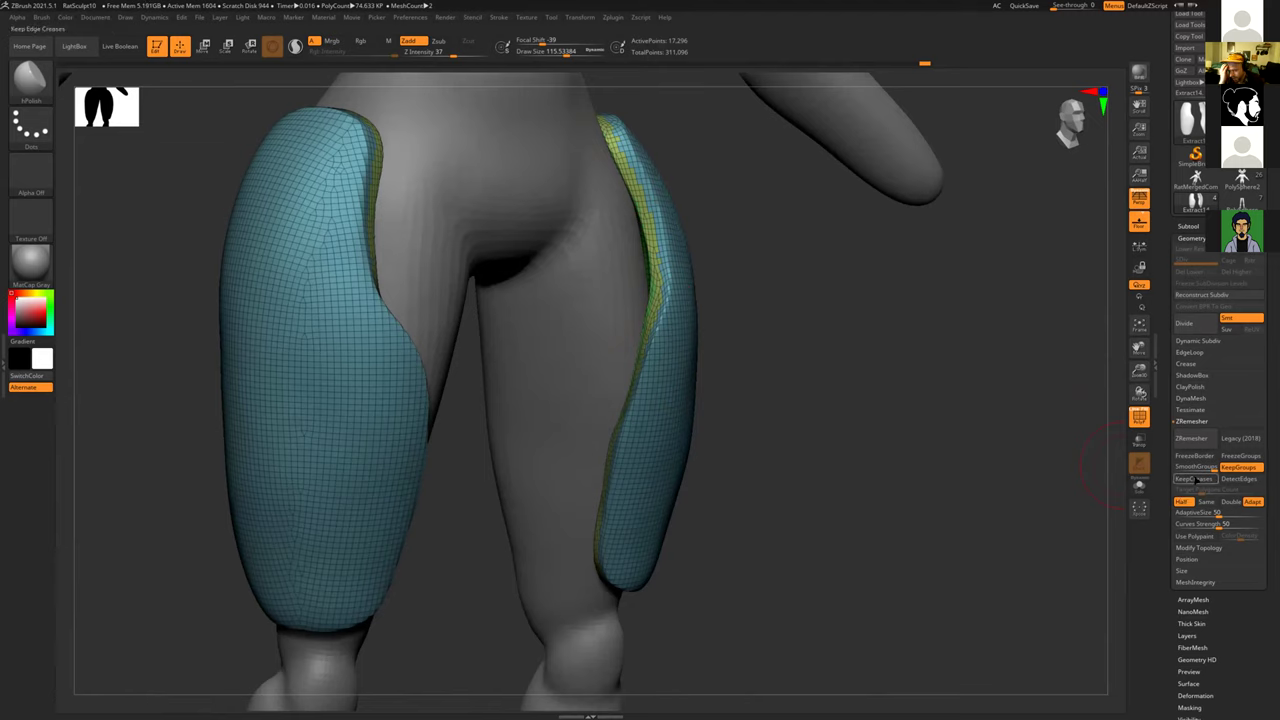
click(1238, 468)
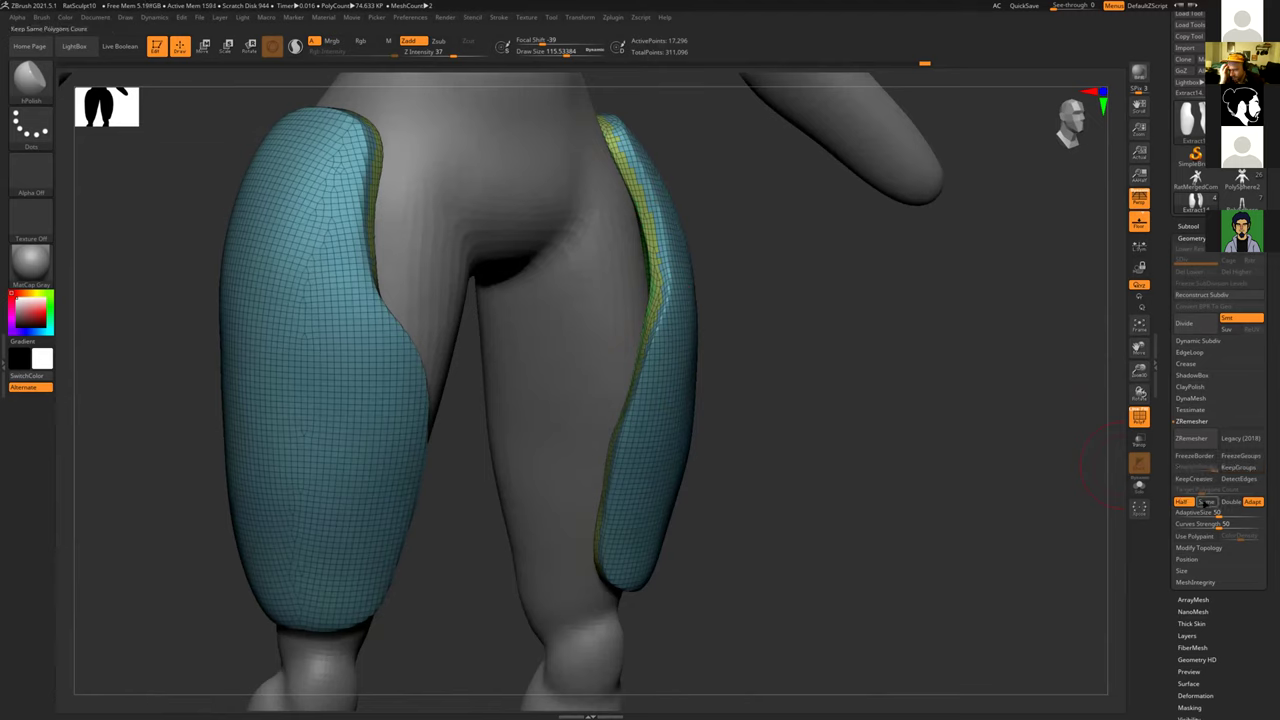
click(1205, 501)
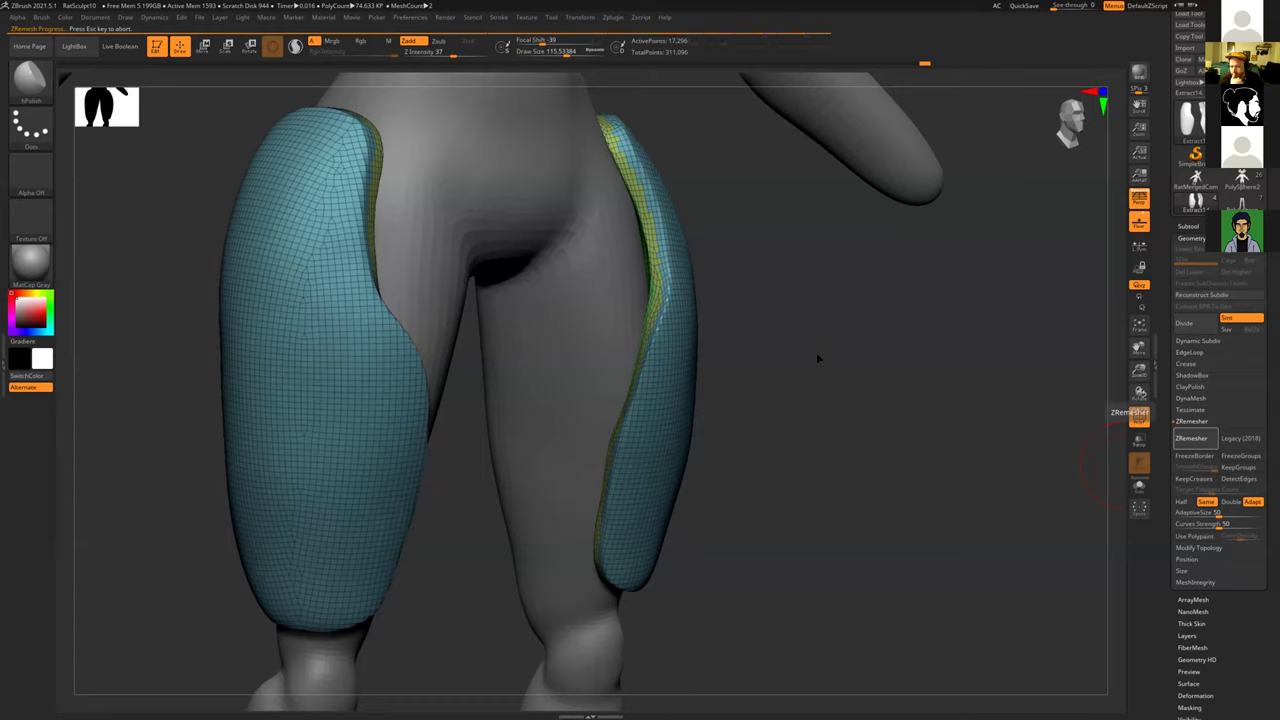
drag(801, 366, 1050, 435)
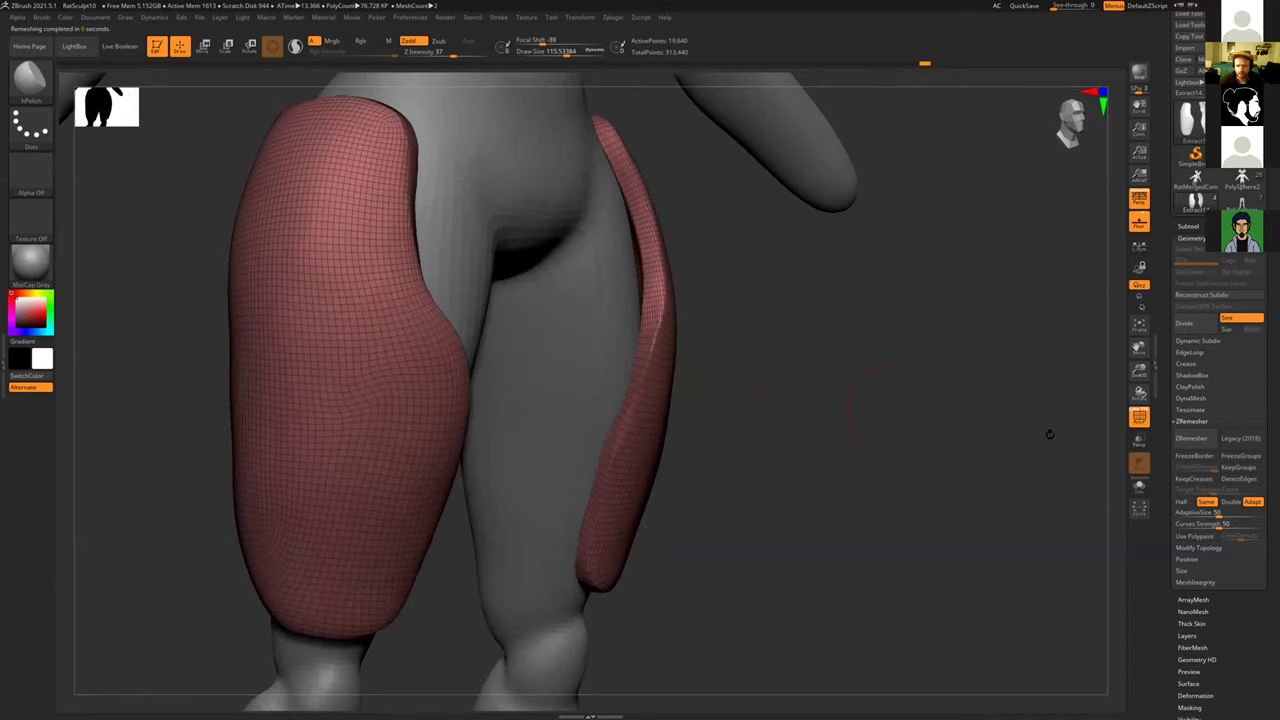
Step: Hide the wireframe and polish the remeshed thigh pieces' front rim and lower end with hPolish at a draw size of about 60
click(1139, 417)
mouse_move(785, 382)
ctrl+right_down()
mouse_move(663, 354)
mouse_move(651, 317)
ctrl+right_up()
key(bracketleft)
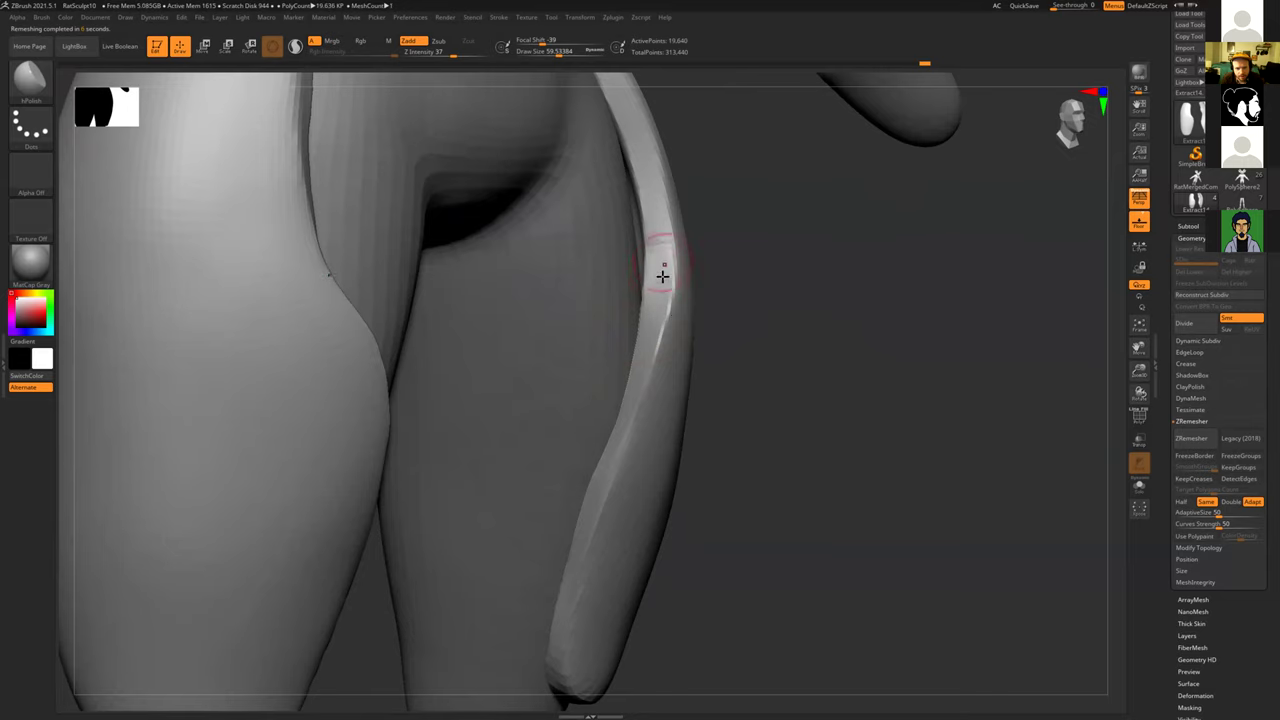
drag(754, 294, 664, 308)
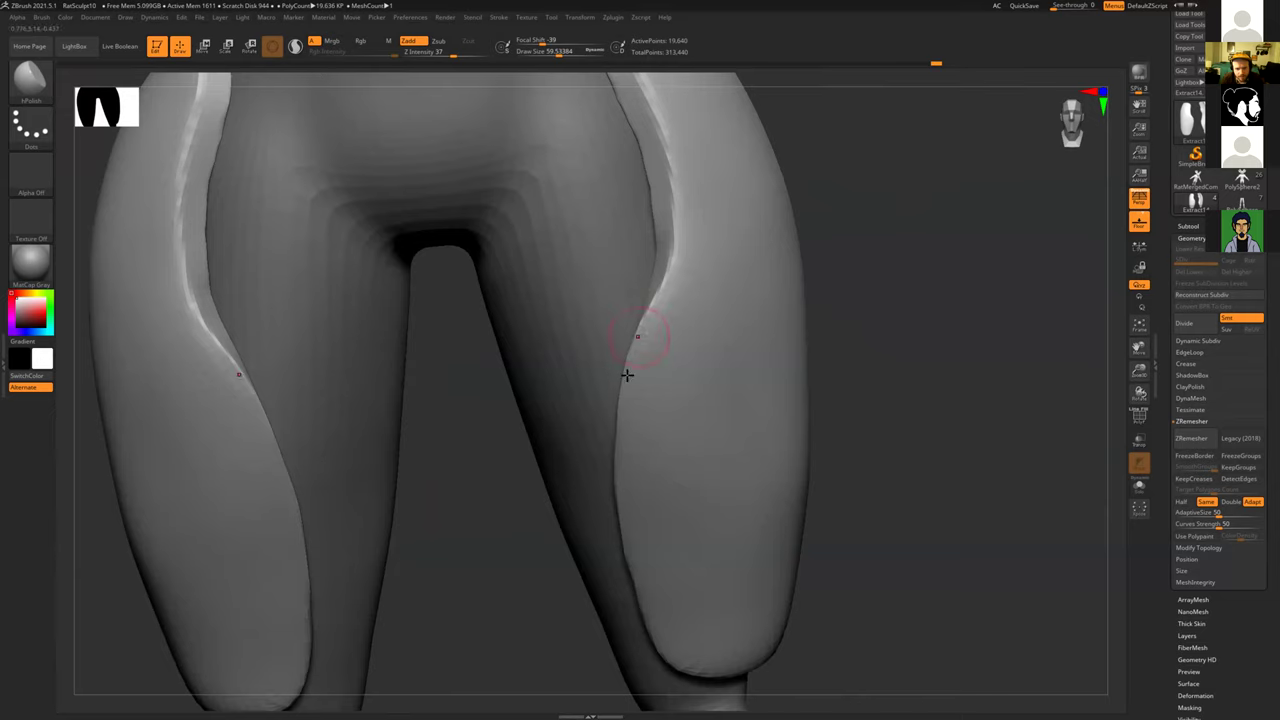
drag(887, 357, 626, 354)
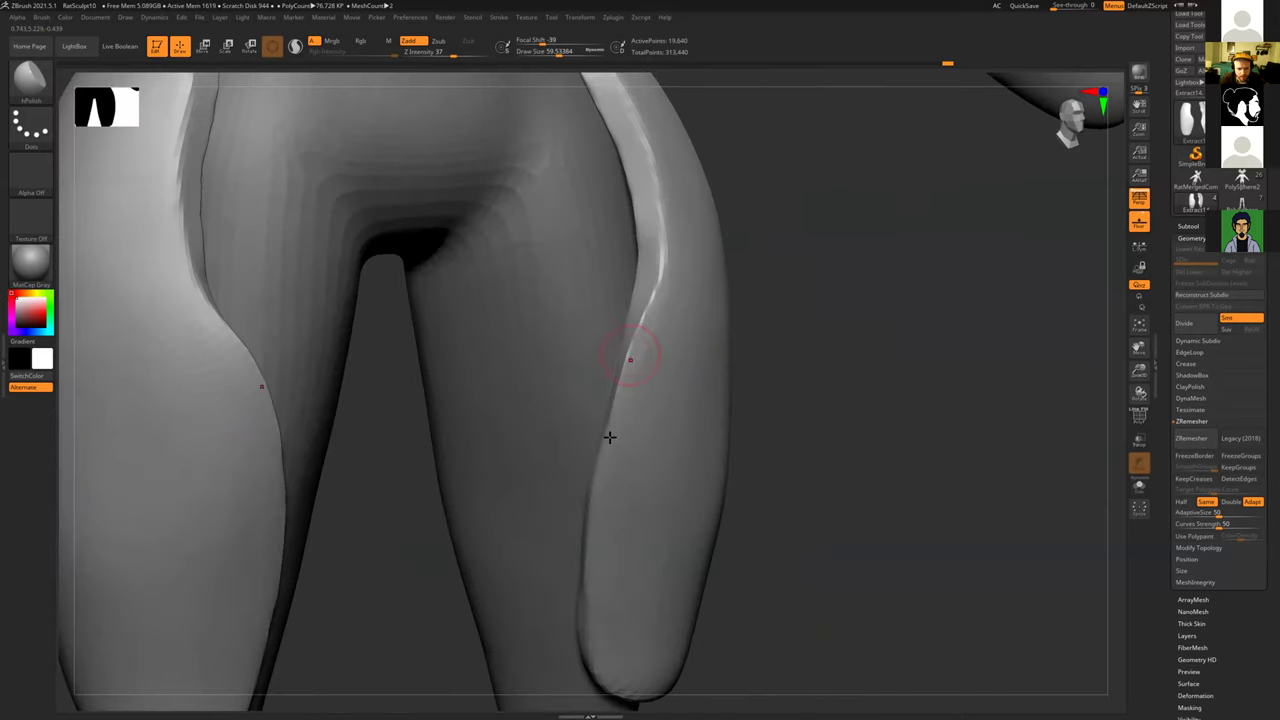
drag(820, 436, 609, 427)
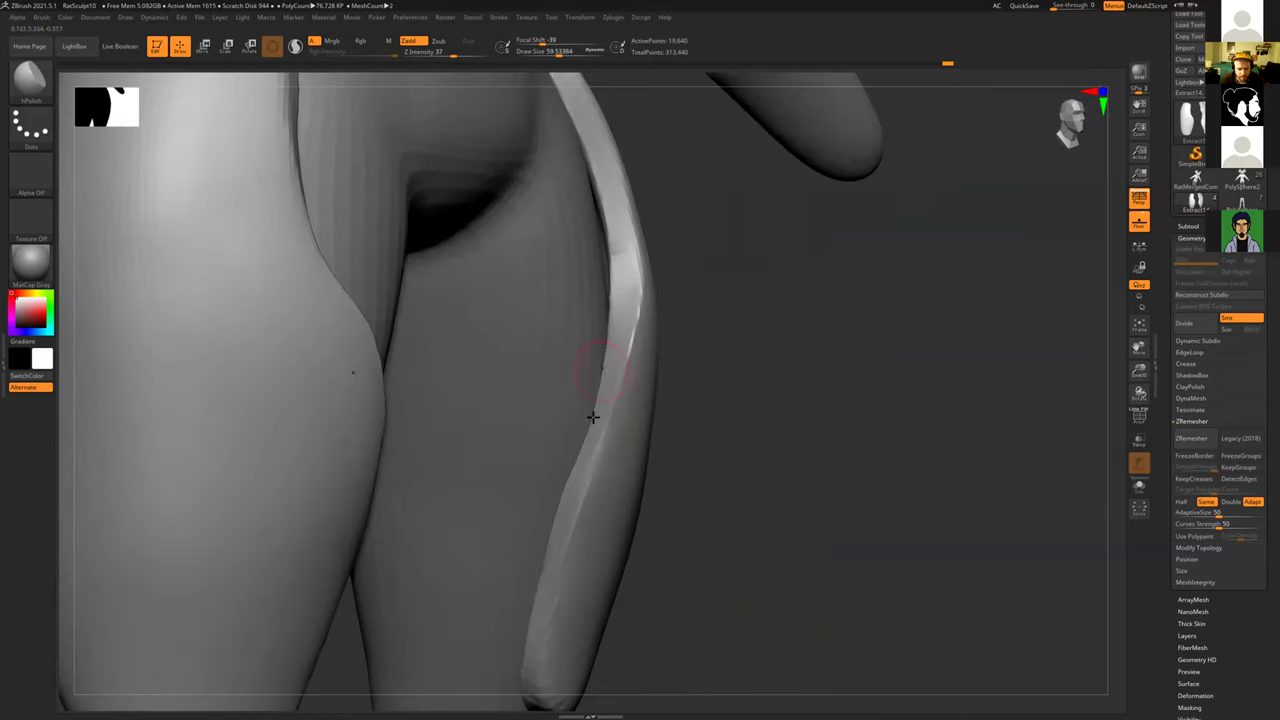
alt+drag(760, 442, 783, 333)
key(f)
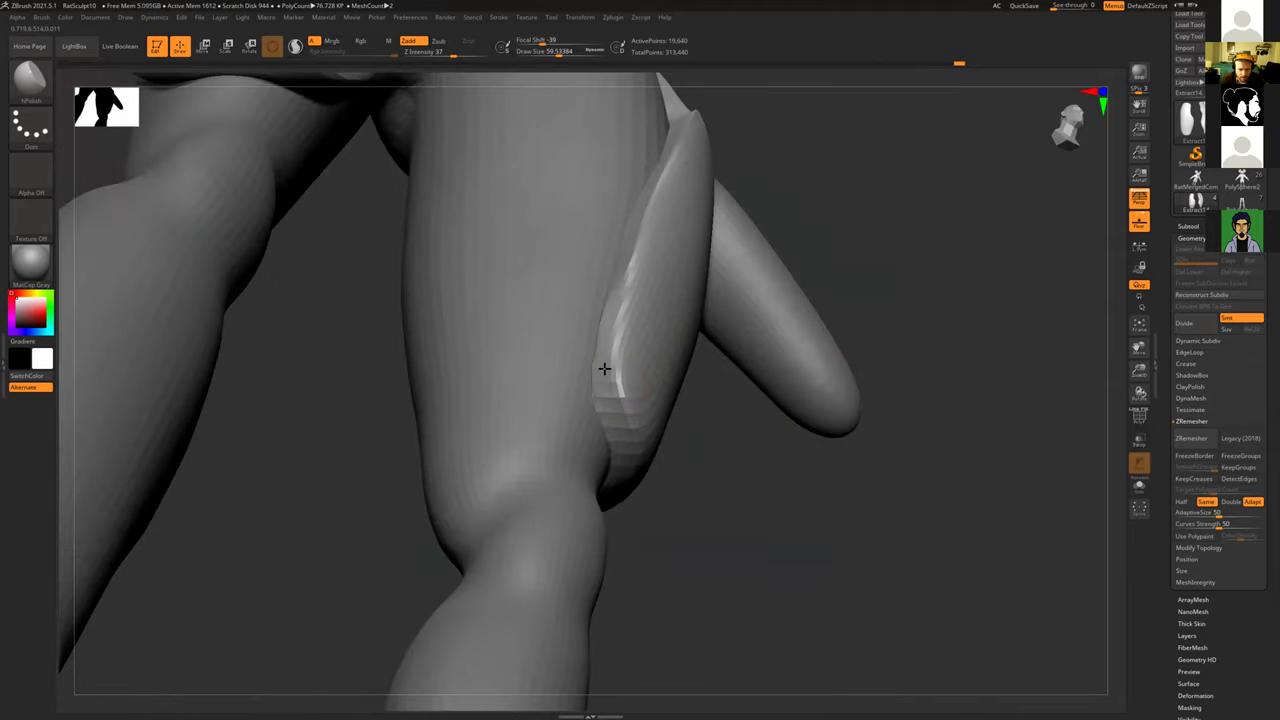
Step: Divide the thigh pieces once to subdivision level 2
click(1184, 323)
drag(953, 294, 880, 340)
drag(729, 414, 724, 433)
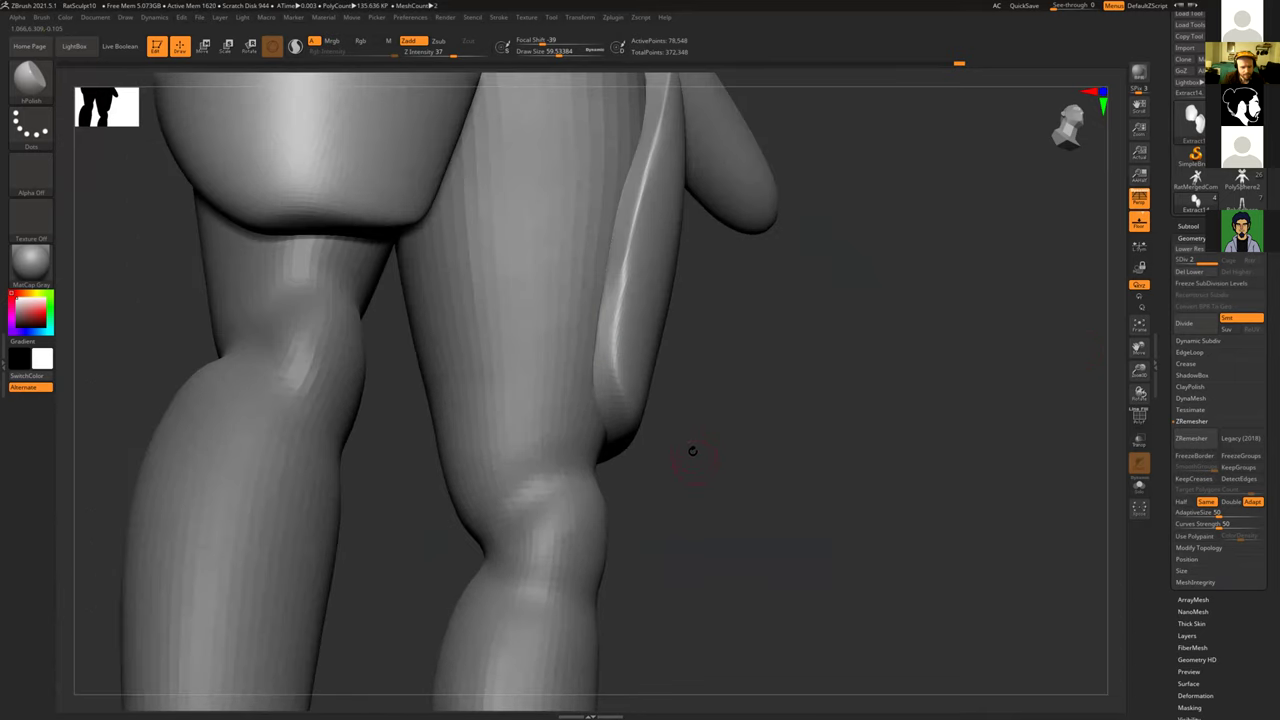
Step: Score along the lower front rim of the thigh piece with DamStandard and reduce the draw size to about 48
key(b)
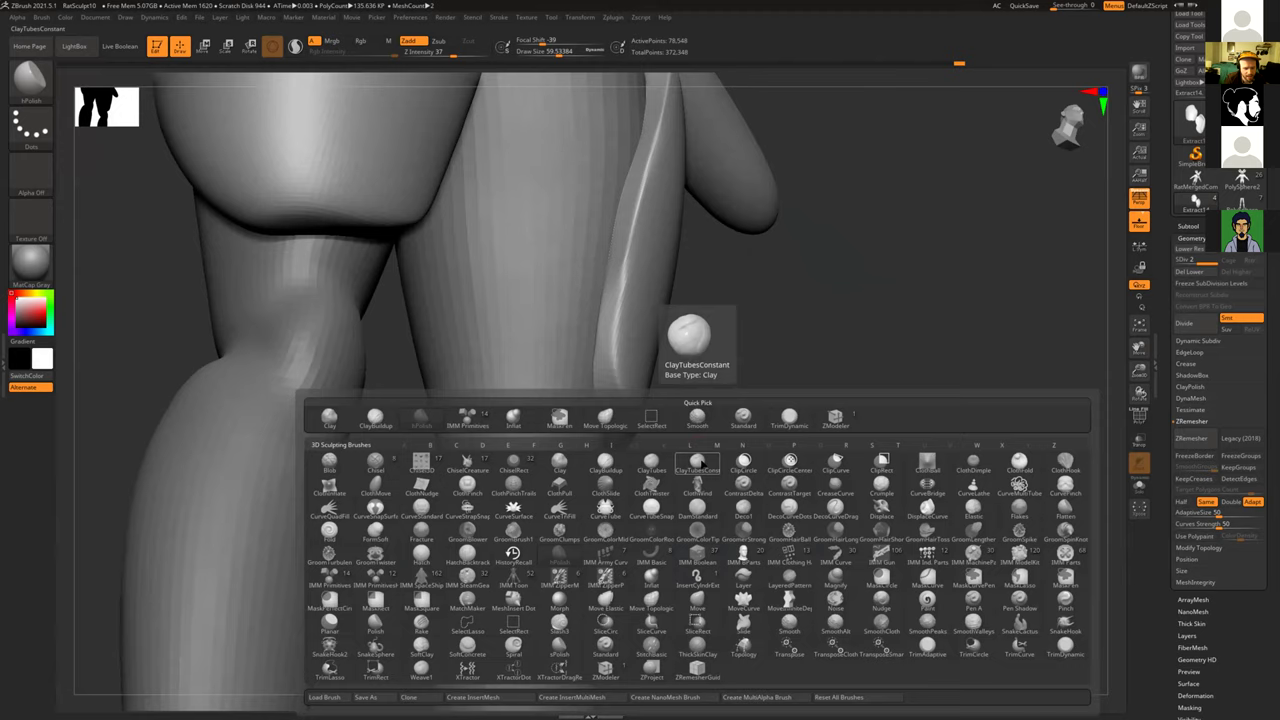
key(d)
key(s)
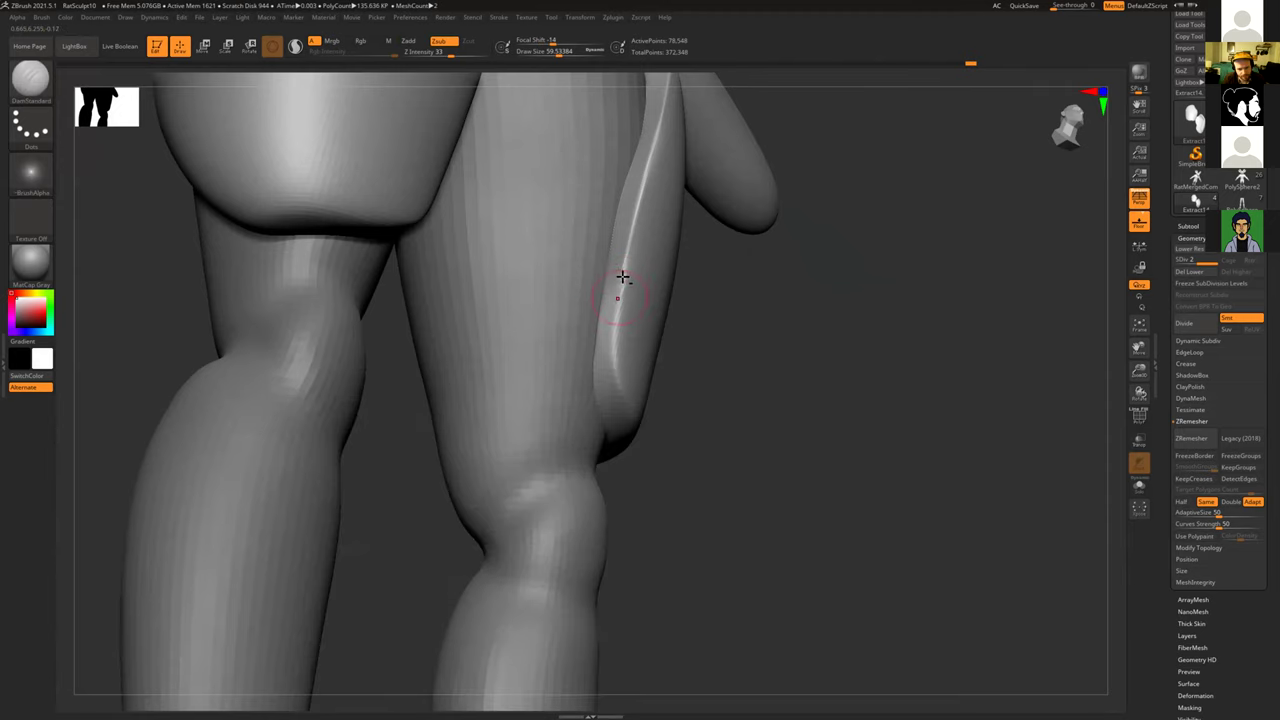
mouse_move(622, 273)
mouse_down()
mouse_move(617, 371)
mouse_move(623, 320)
mouse_move(609, 314)
mouse_up()
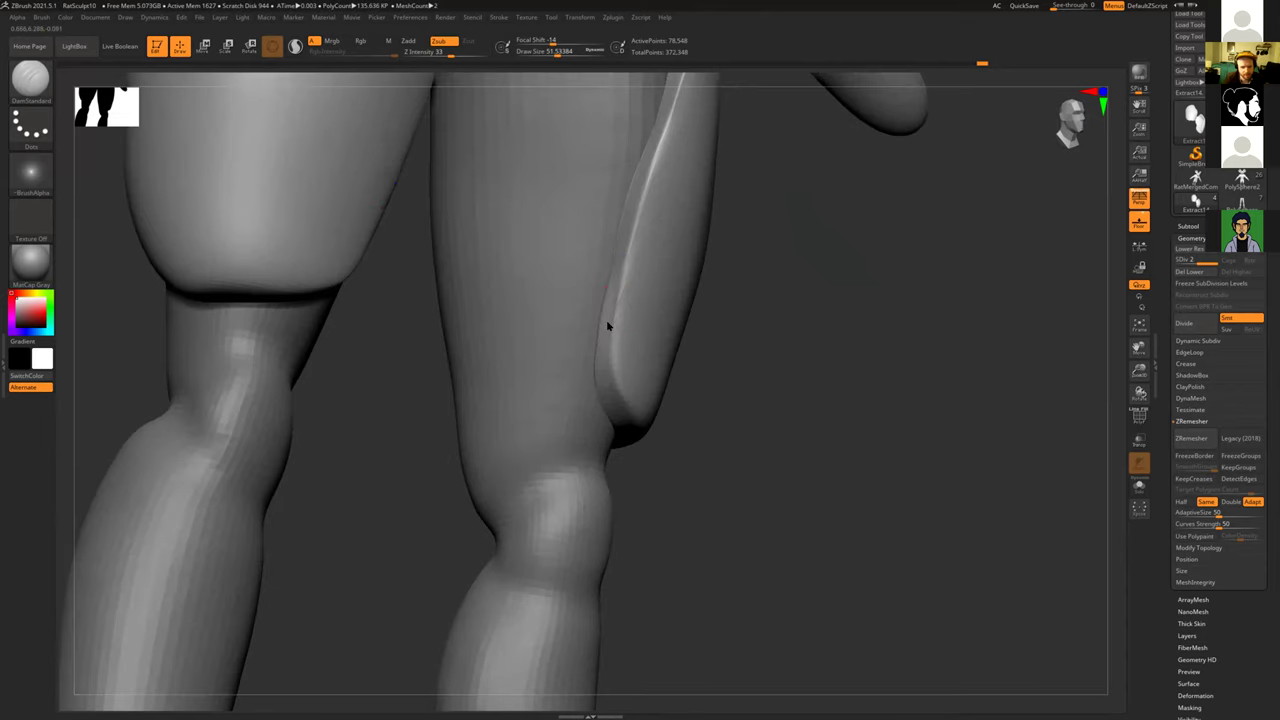
key(bracketleft)
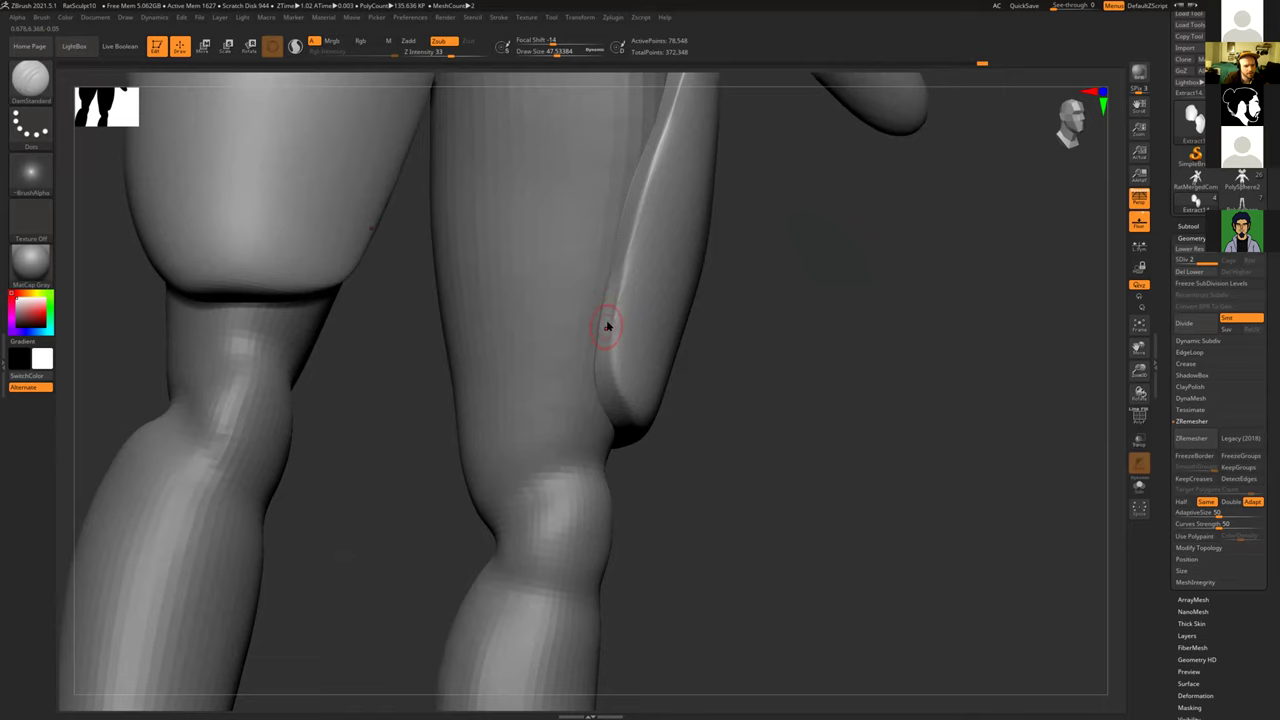
Step: Polish the lower front rim of the thigh piece with hPolish at a draw size of about 48
key(b)
key(h)
key(p)
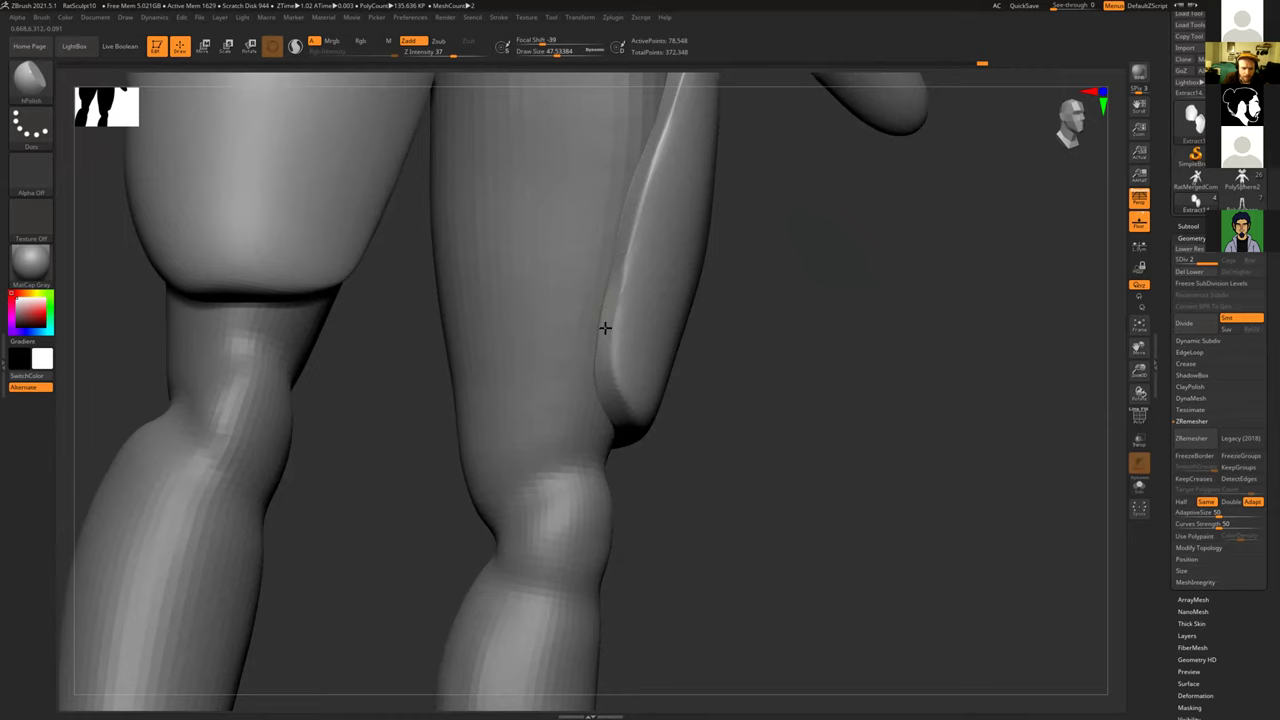
drag(627, 238, 630, 320)
mouse_move(806, 356)
mouse_down()
mouse_move(743, 311)
mouse_move(722, 316)
mouse_up()
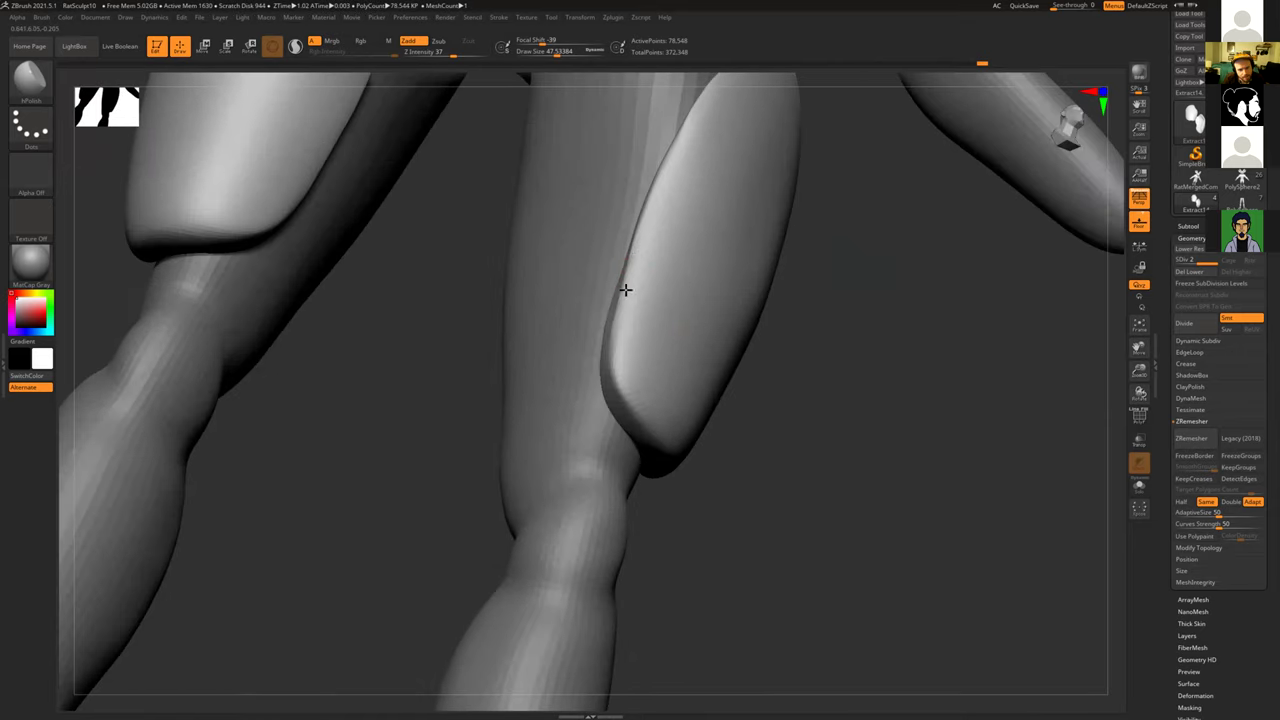
Step: Raise the hPolish draw size to about 91 and smooth the lower outer face of the thigh piece
key(s)
drag(629, 291, 640, 290)
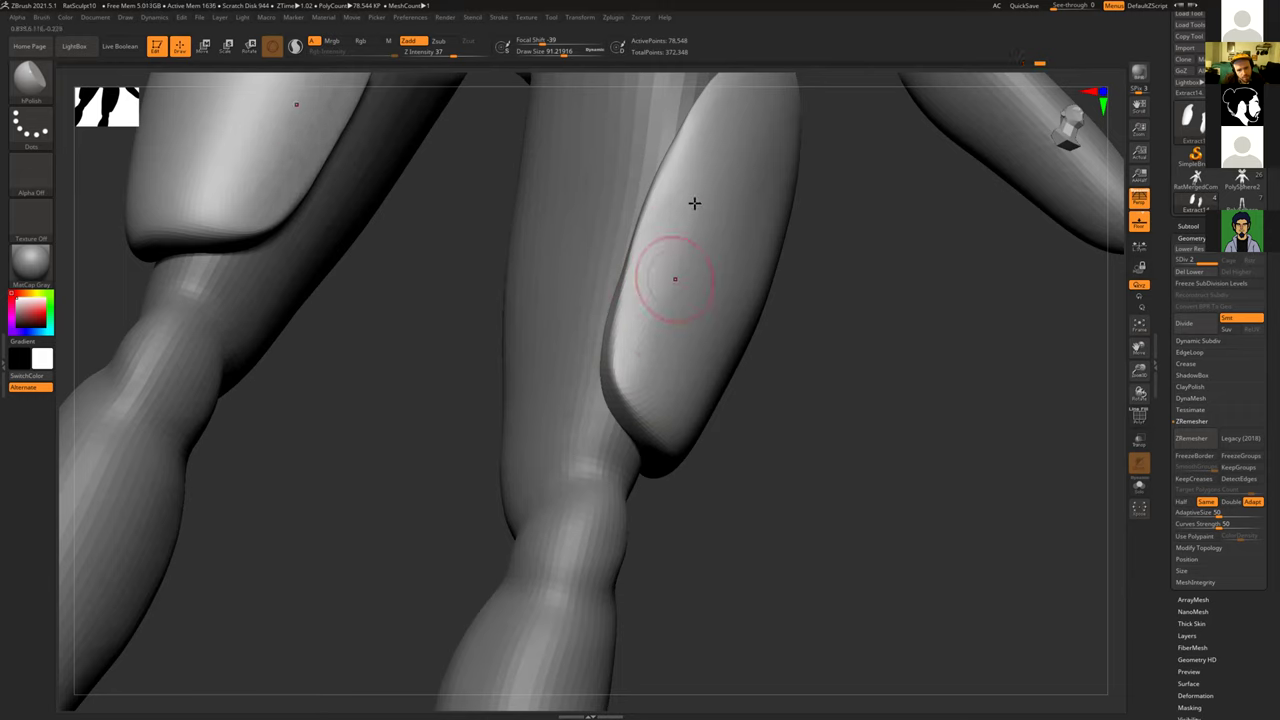
mouse_move(797, 321)
alt+mouse_down()
mouse_move(793, 269)
mouse_move(729, 449)
mouse_move(760, 423)
mouse_move(719, 415)
mouse_move(814, 346)
mouse_move(813, 312)
mouse_move(791, 443)
mouse_move(690, 261)
mouse_move(677, 211)
alt+mouse_up()
drag(673, 309, 677, 191)
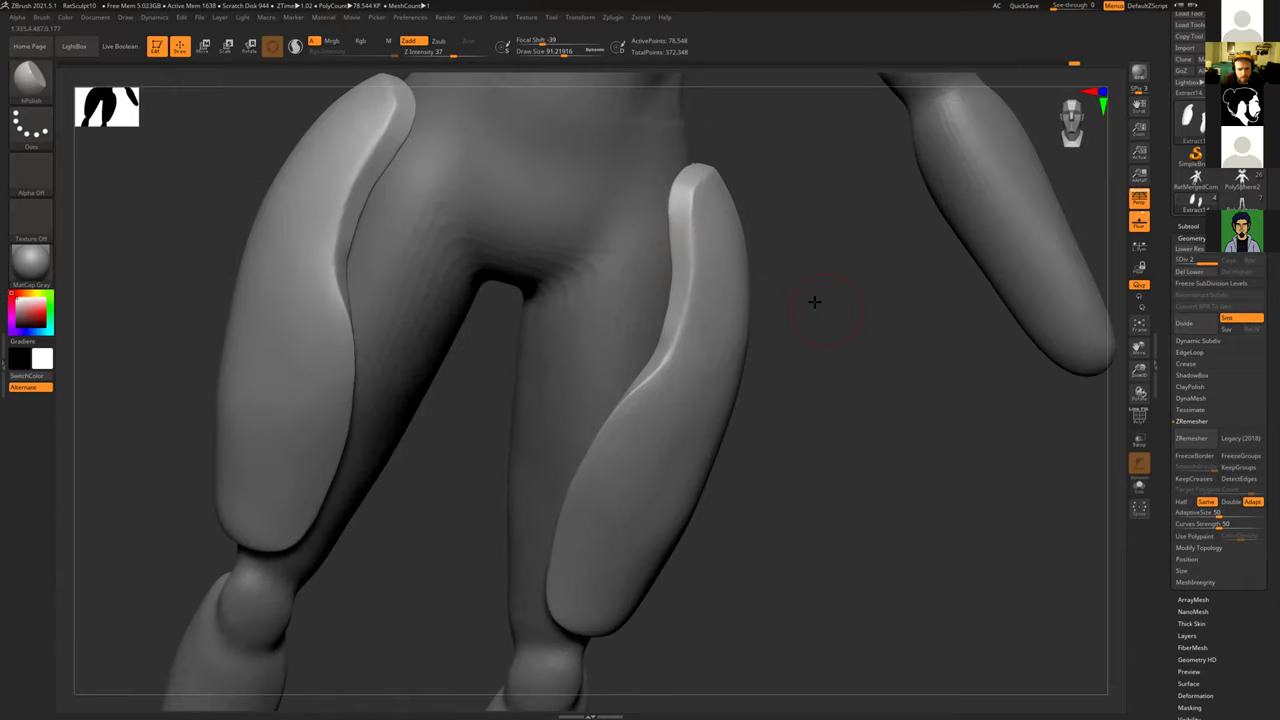
Step: Flatten the thigh piece's front edge and its upper rim near the hip with hPolish
right_drag(814, 300, 700, 249)
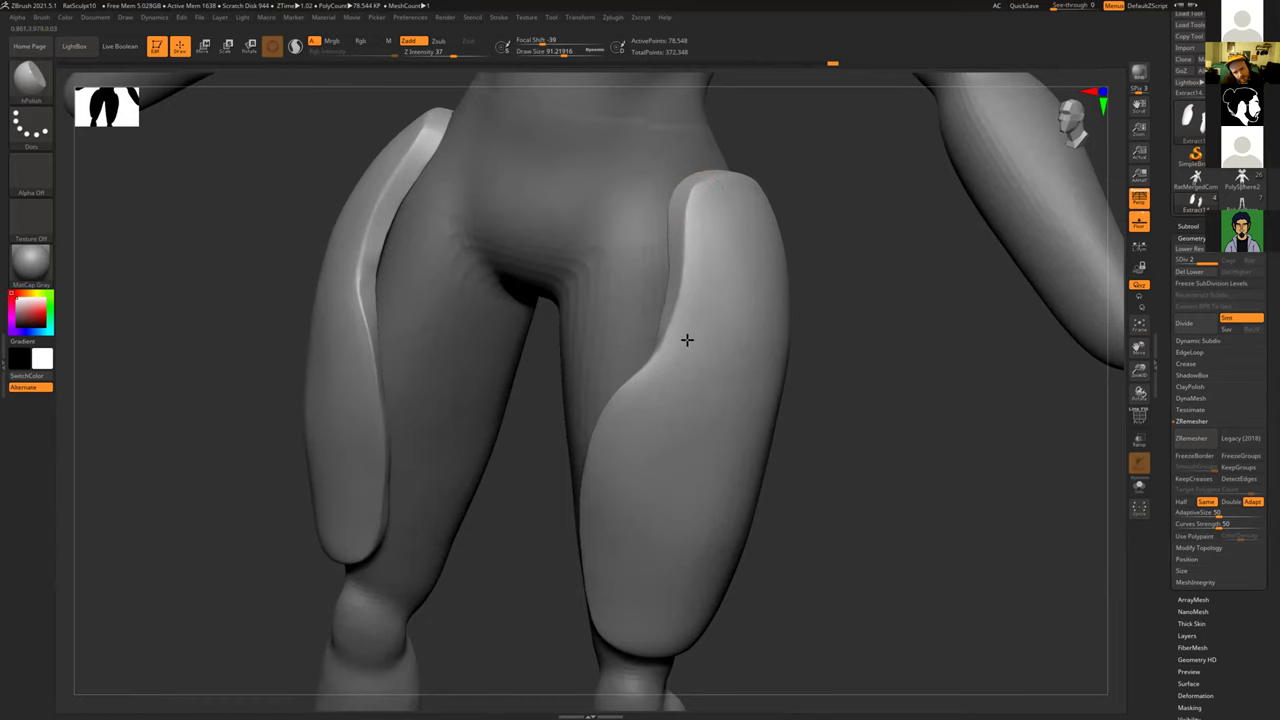
mouse_move(846, 268)
right_down()
mouse_move(815, 336)
mouse_move(830, 372)
right_up()
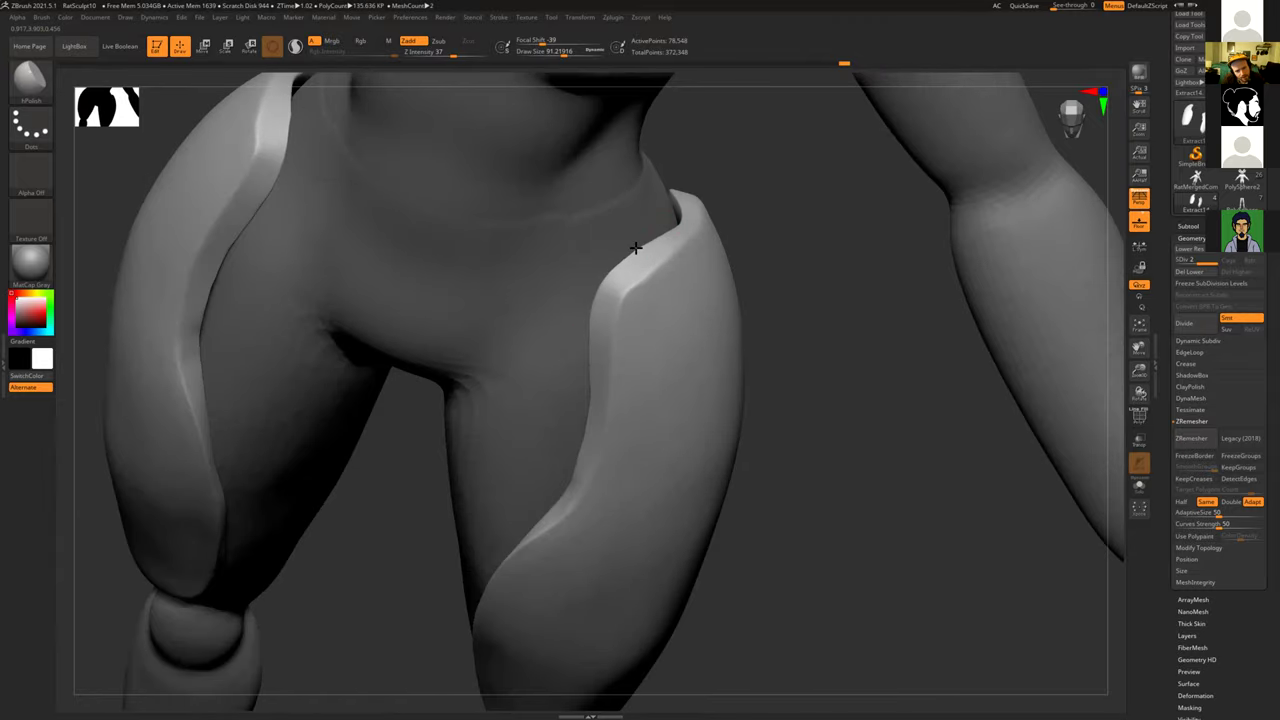
mouse_move(777, 205)
right_down()
mouse_move(685, 295)
mouse_move(683, 249)
right_up()
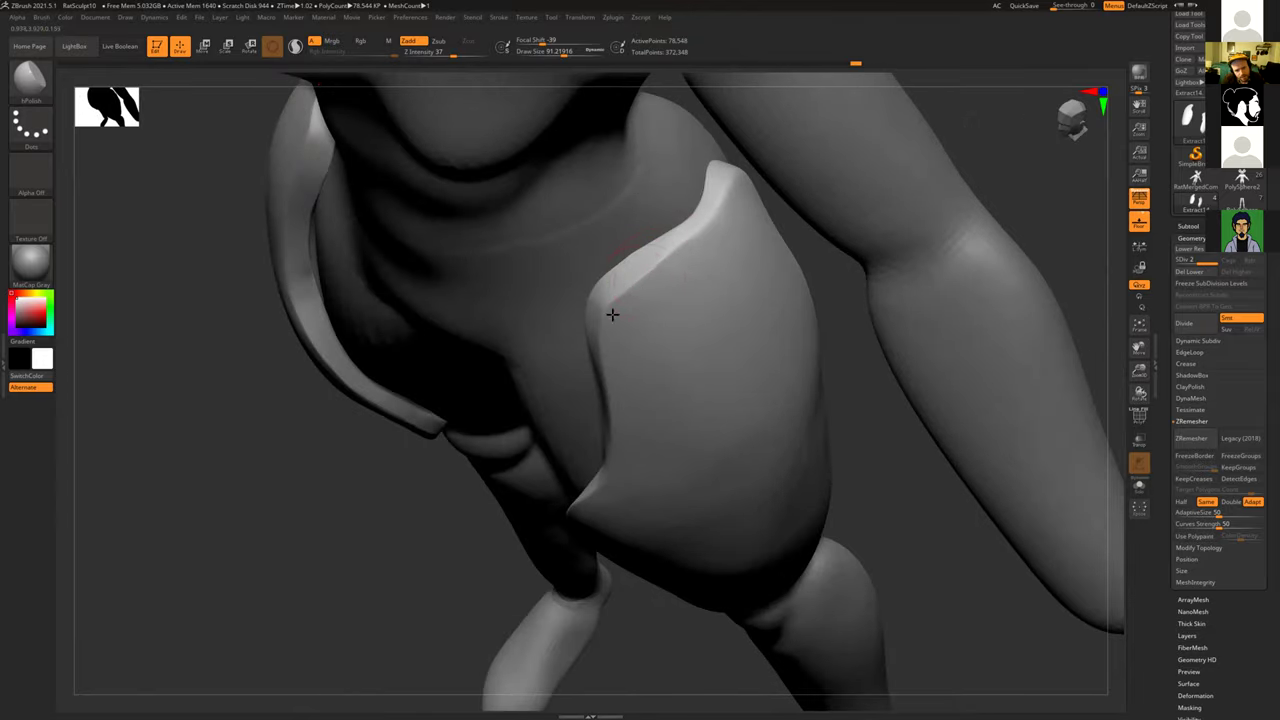
drag(660, 260, 600, 314)
Step: Sharpen the pointed upper corner of the thigh piece at the outer hip with hPolish
mouse_move(819, 307)
right_down()
mouse_move(806, 349)
mouse_move(709, 163)
right_up()
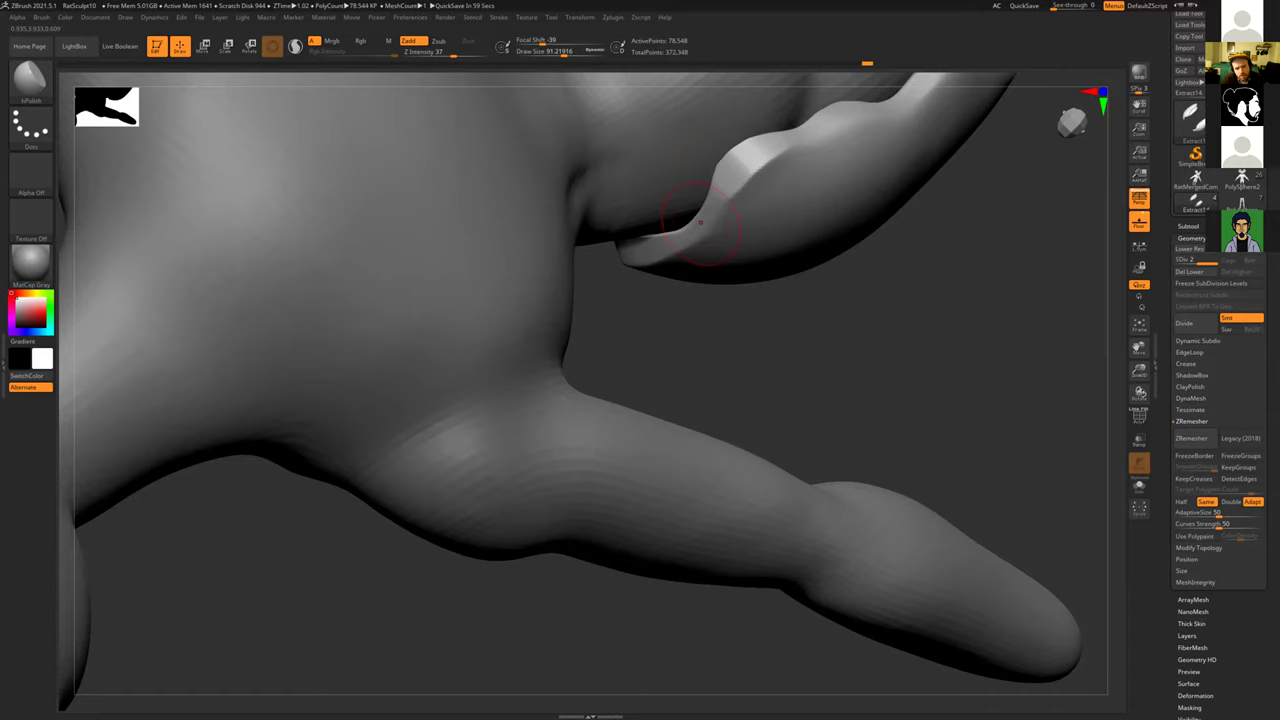
drag(827, 345, 814, 248)
right_drag(813, 248, 724, 170)
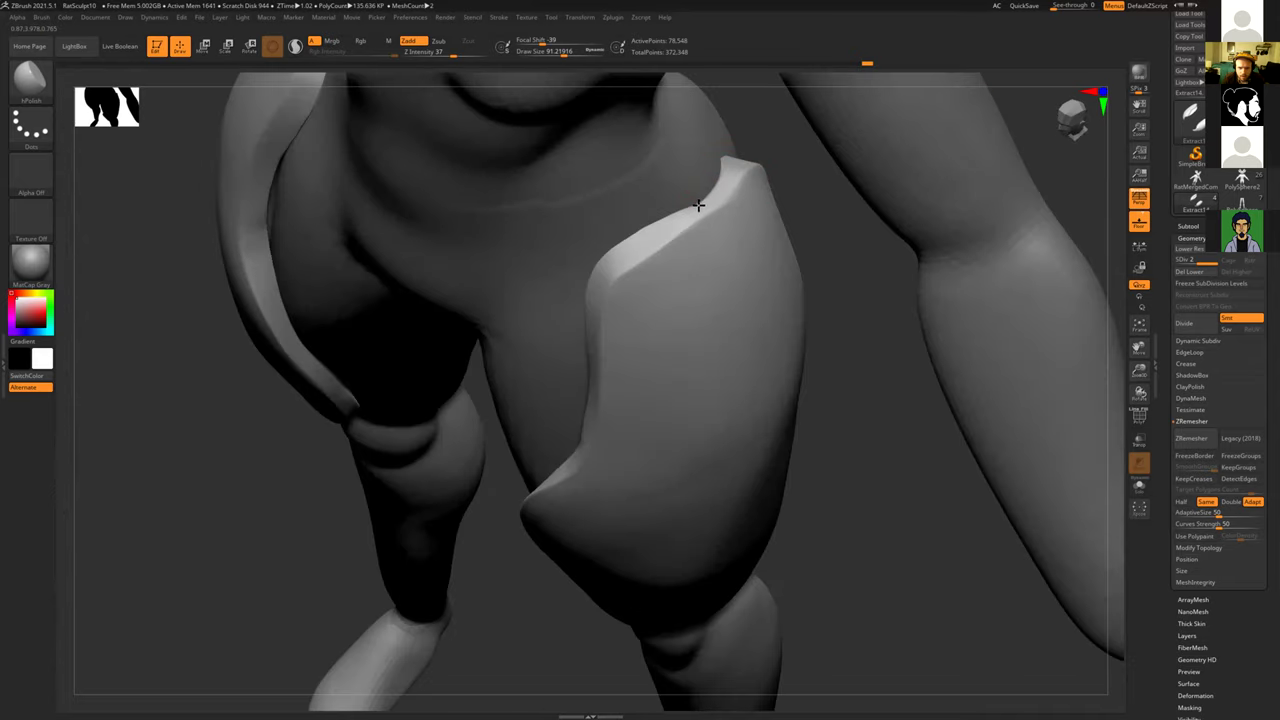
mouse_move(732, 177)
mouse_down()
mouse_move(718, 214)
mouse_move(743, 189)
mouse_move(686, 256)
mouse_move(726, 229)
mouse_up()
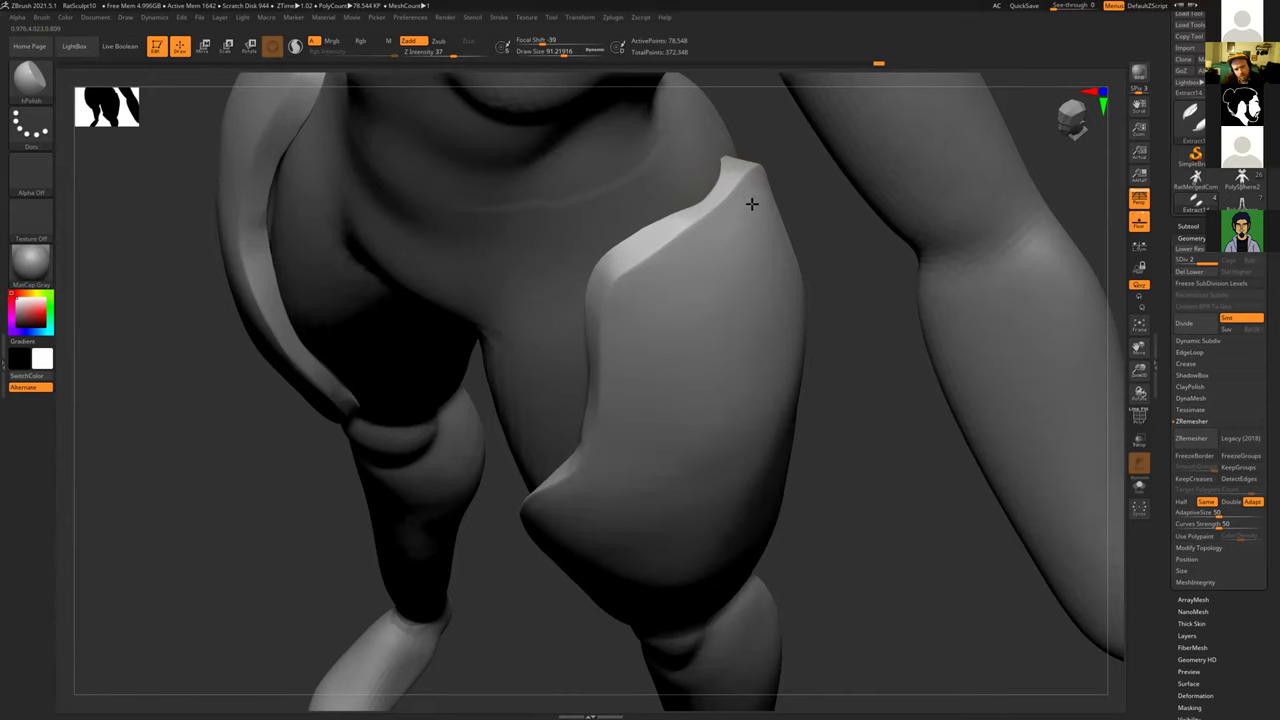
drag(849, 284, 858, 343)
key(ctrl+shift+z)
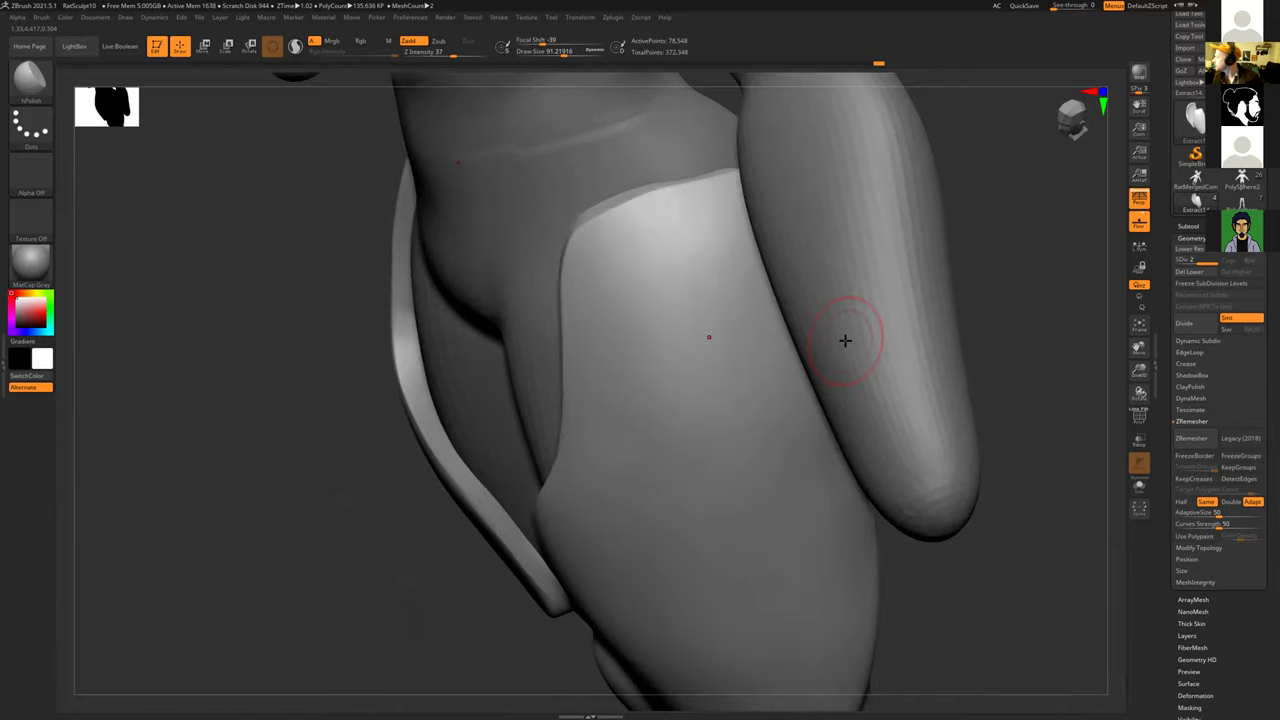
Step: Polish the upper part of the thigh piece's rear rim beside the buttocks
mouse_move(986, 251)
shift+right_down()
mouse_move(971, 260)
mouse_move(921, 221)
shift+right_up()
mouse_move(971, 283)
right_down()
mouse_move(837, 283)
mouse_move(821, 301)
mouse_move(517, 328)
right_up()
mouse_move(420, 292)
right_down()
mouse_move(449, 333)
mouse_move(629, 300)
mouse_move(666, 271)
right_up()
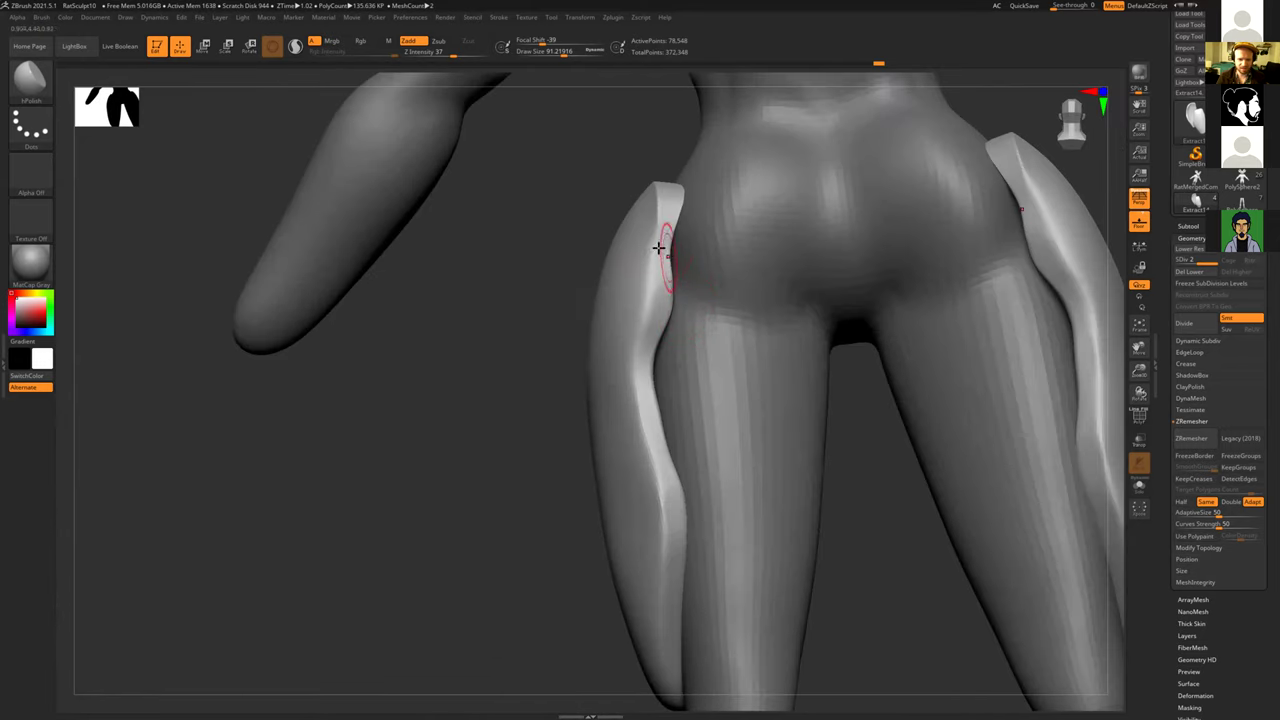
drag(660, 271, 649, 320)
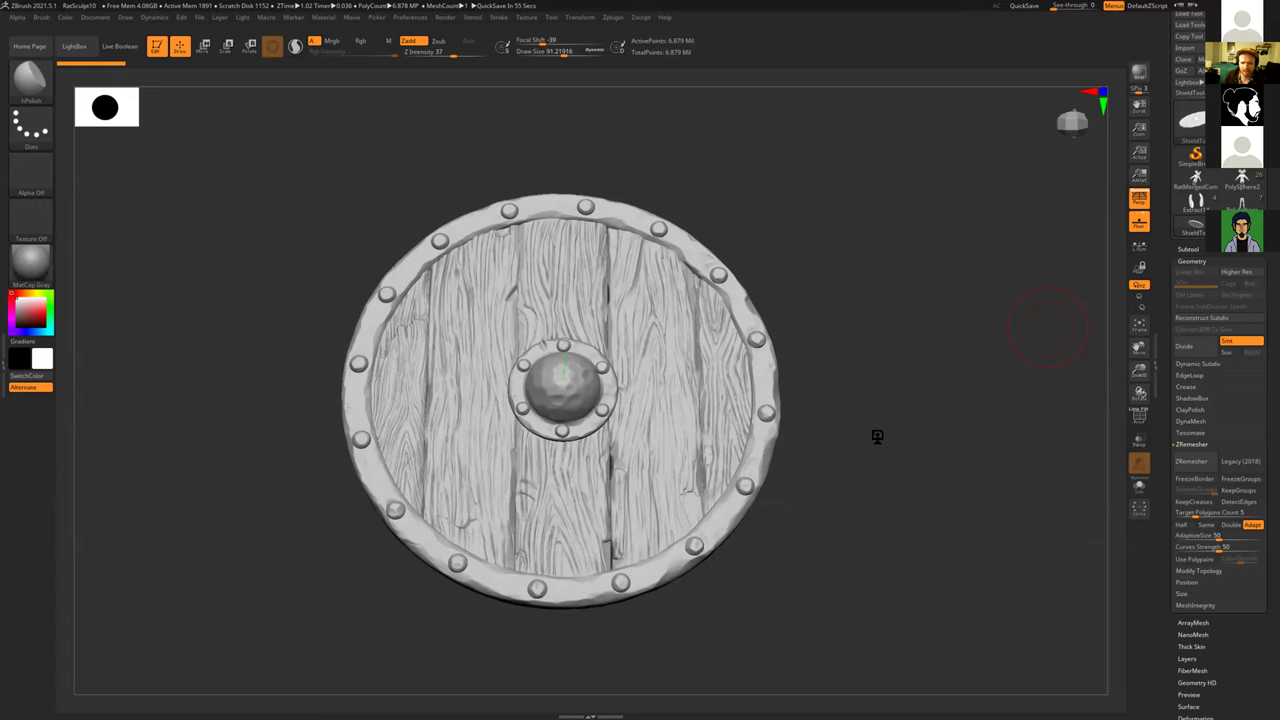
Step: Try a wavy DamStandard stroke down the shield's wooden planks, and undo it
drag(877, 437, 883, 469)
drag(886, 380, 629, 203)
drag(917, 342, 638, 190)
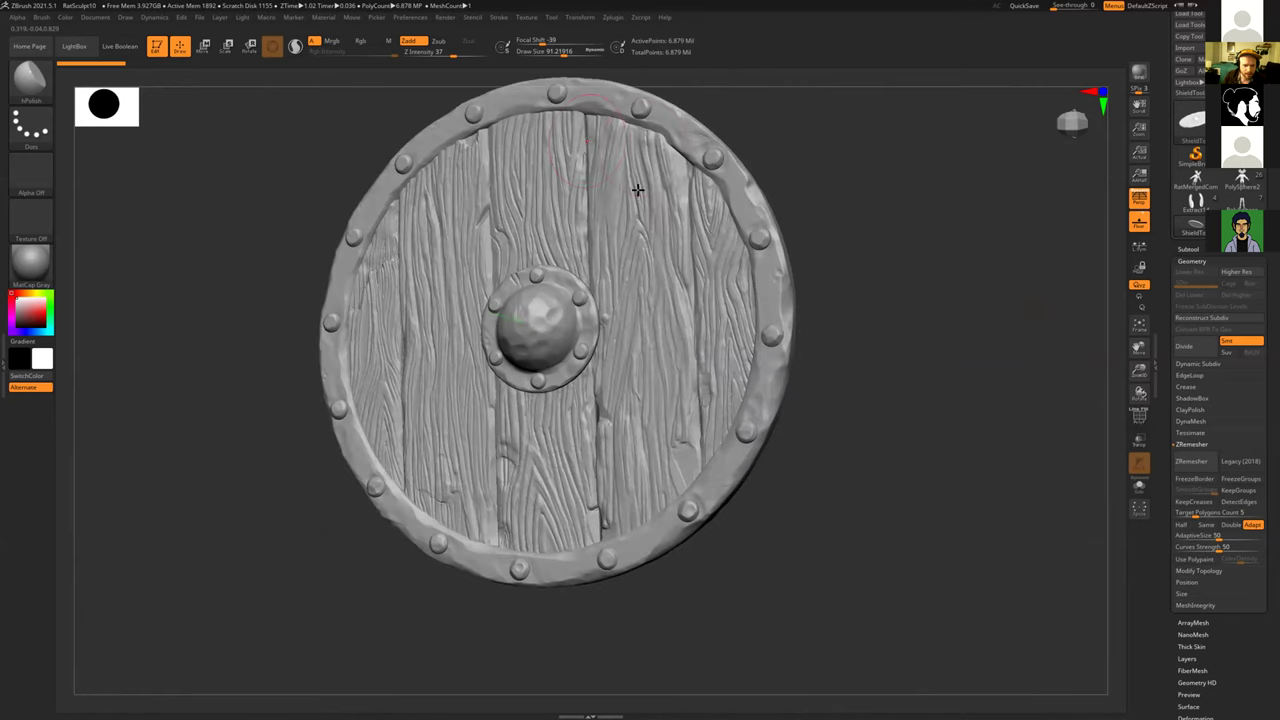
click(30, 78)
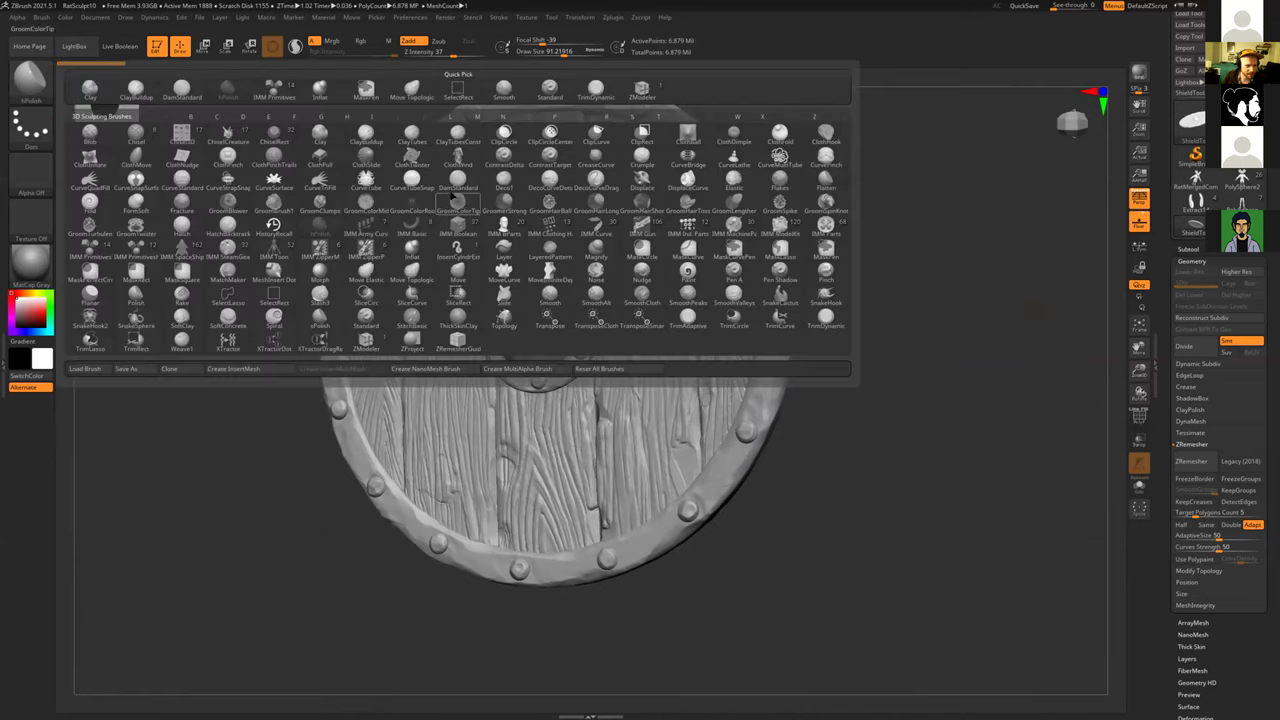
click(458, 185)
mouse_move(614, 263)
mouse_down()
mouse_move(626, 371)
mouse_move(629, 311)
mouse_up()
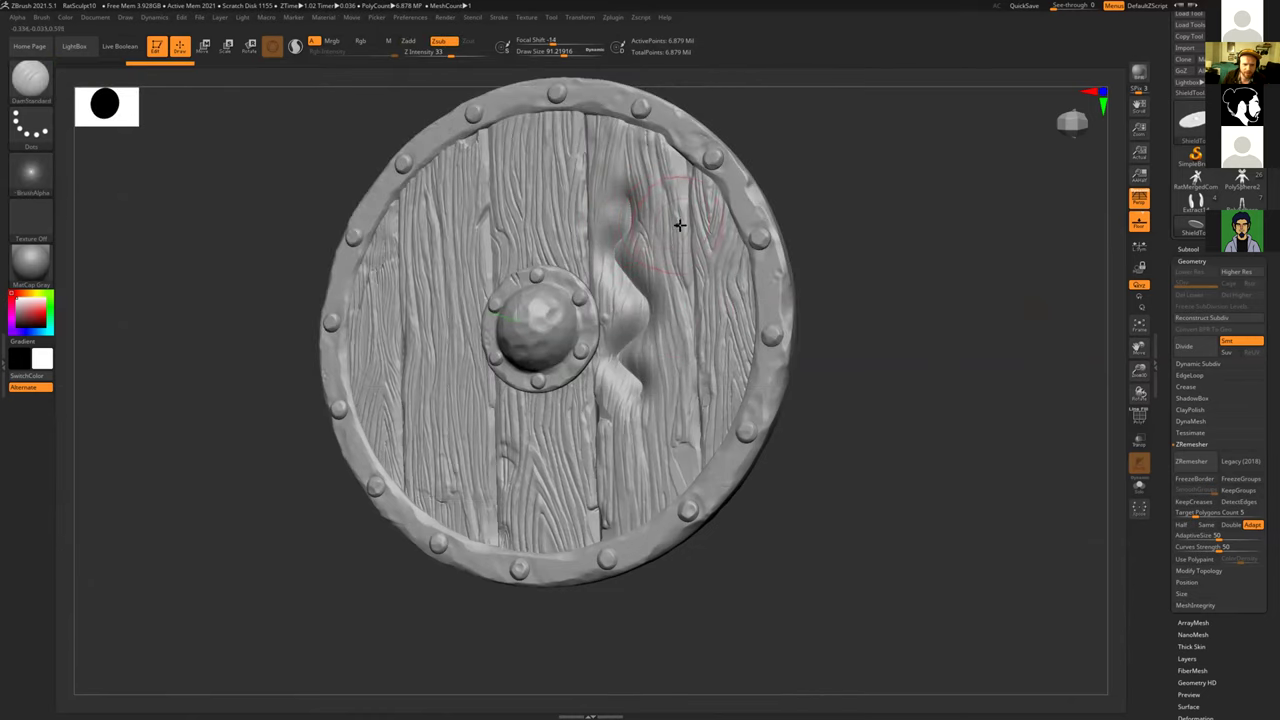
key(ctrl+z)
Step: Open Decimation Master for the shield and review the descriptions of Pre-process All and % of decimation
drag(899, 282, 896, 370)
mouse_move(842, 304)
alt+mouse_down()
mouse_move(865, 308)
mouse_move(849, 329)
alt+mouse_up()
drag(859, 290, 576, 459)
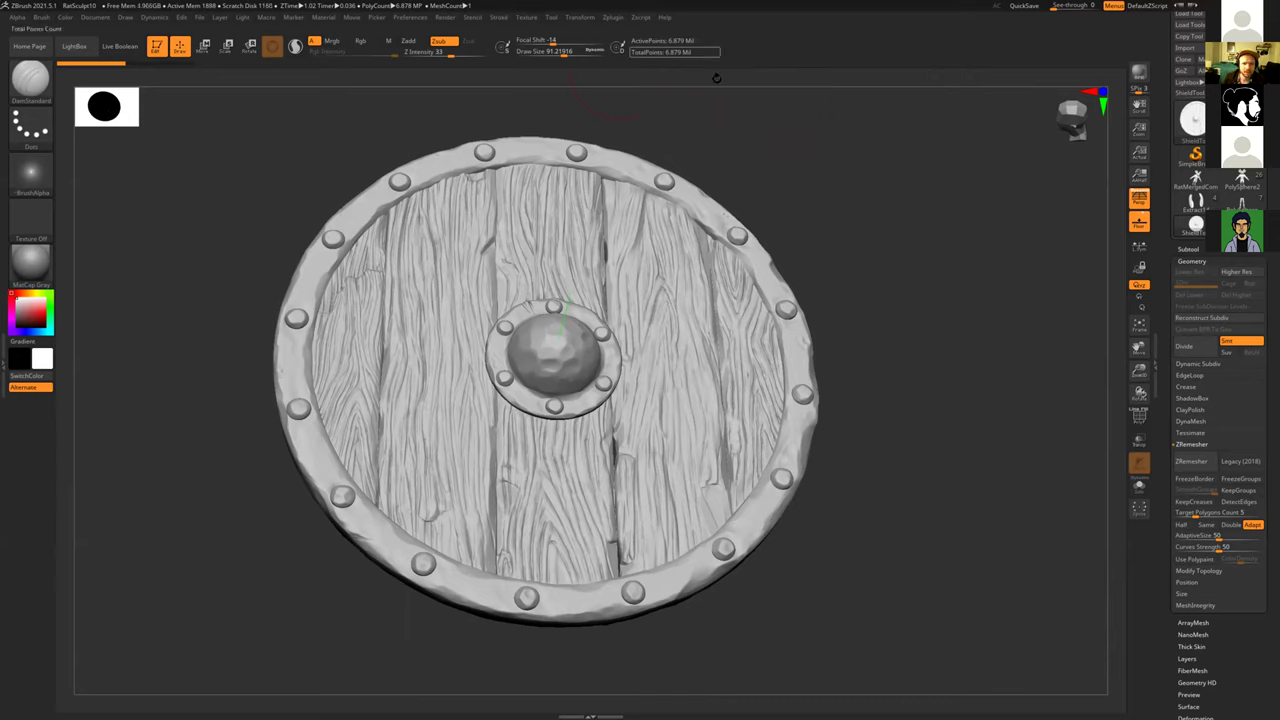
click(612, 18)
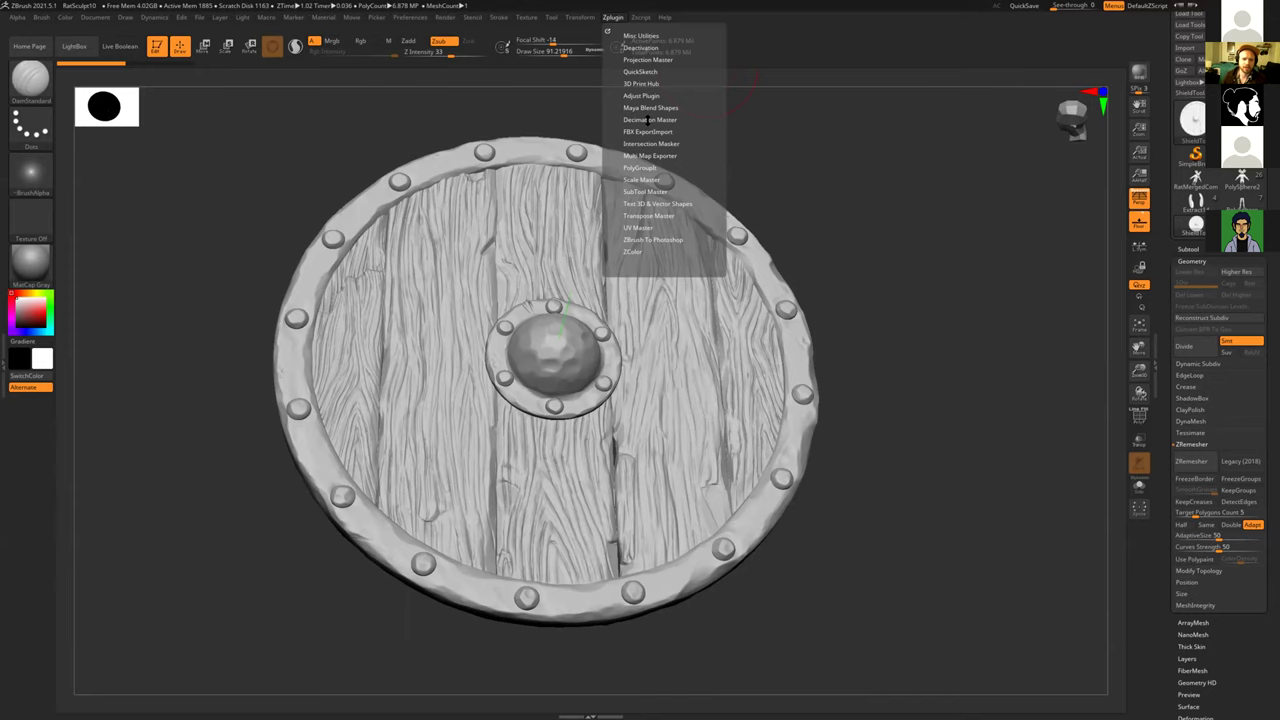
click(655, 120)
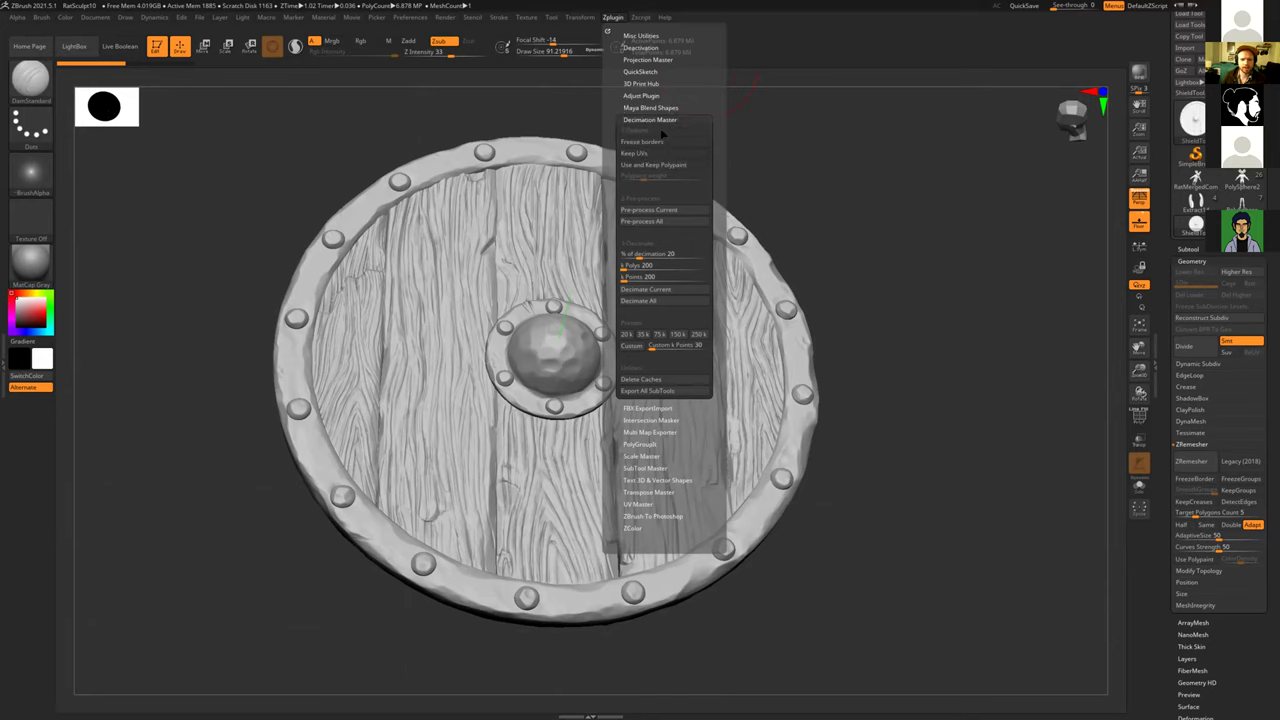
key(ctrl)
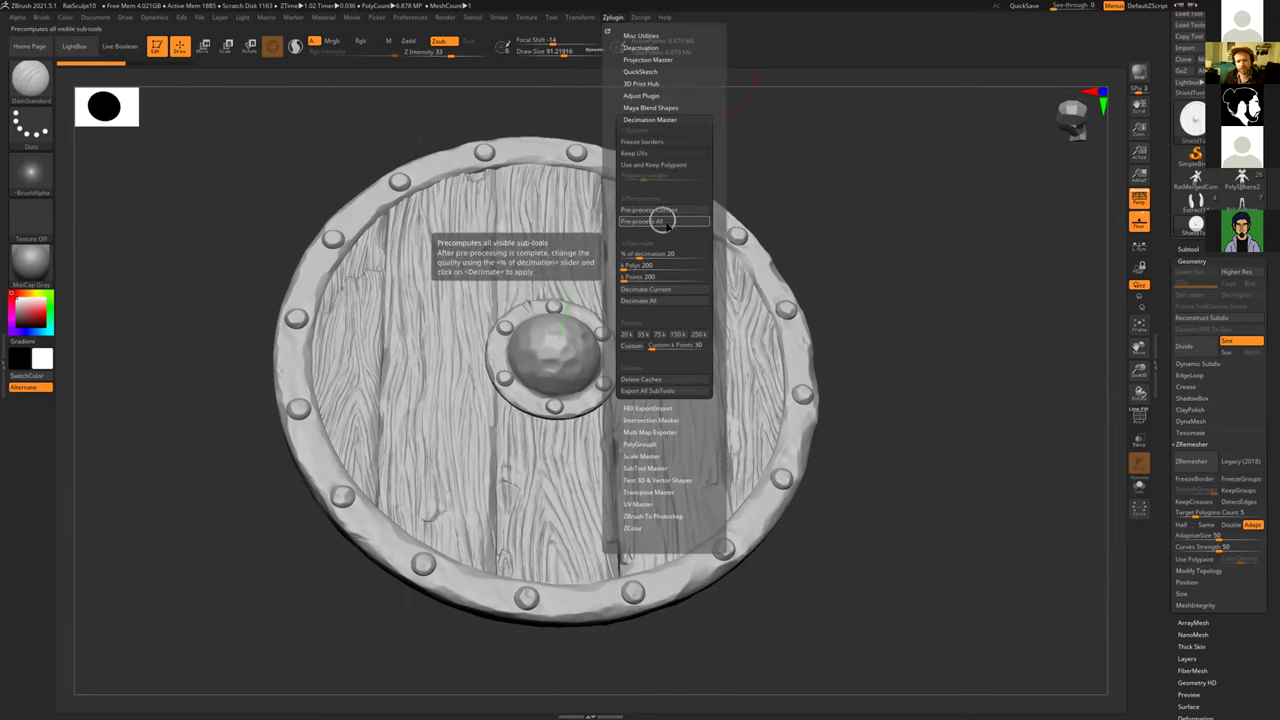
key(ctrl)
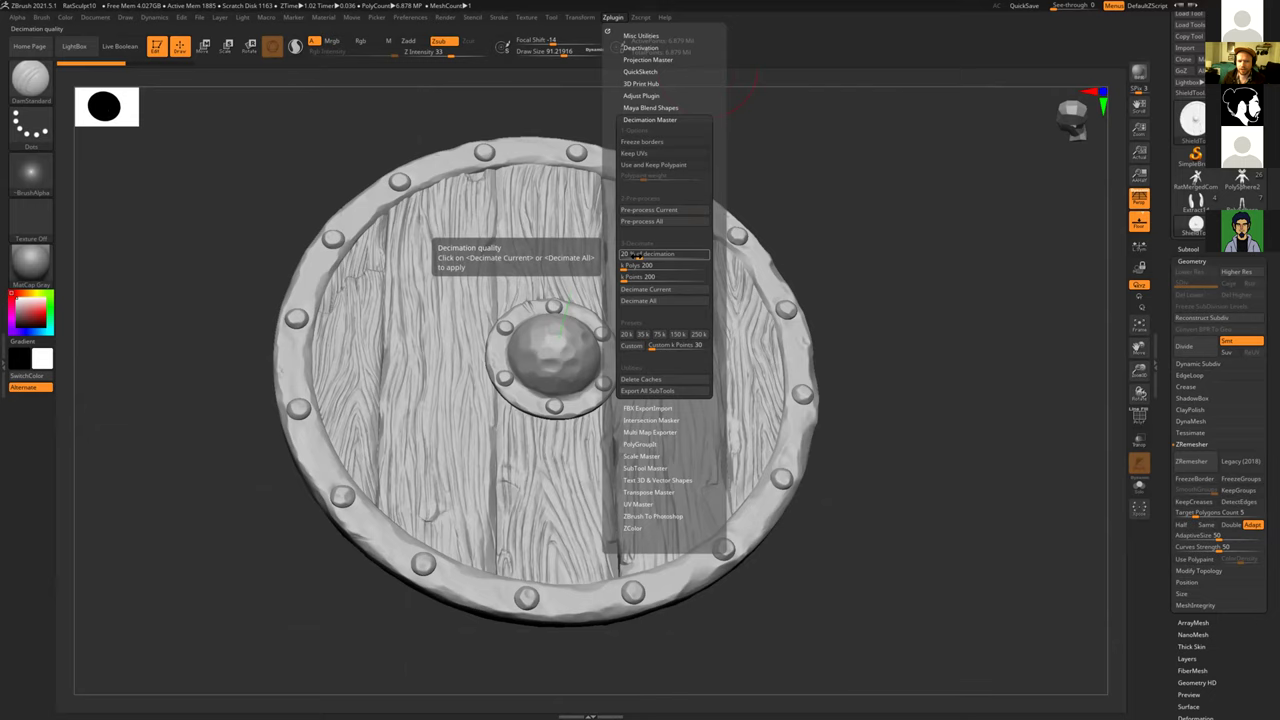
drag(634, 256, 628, 256)
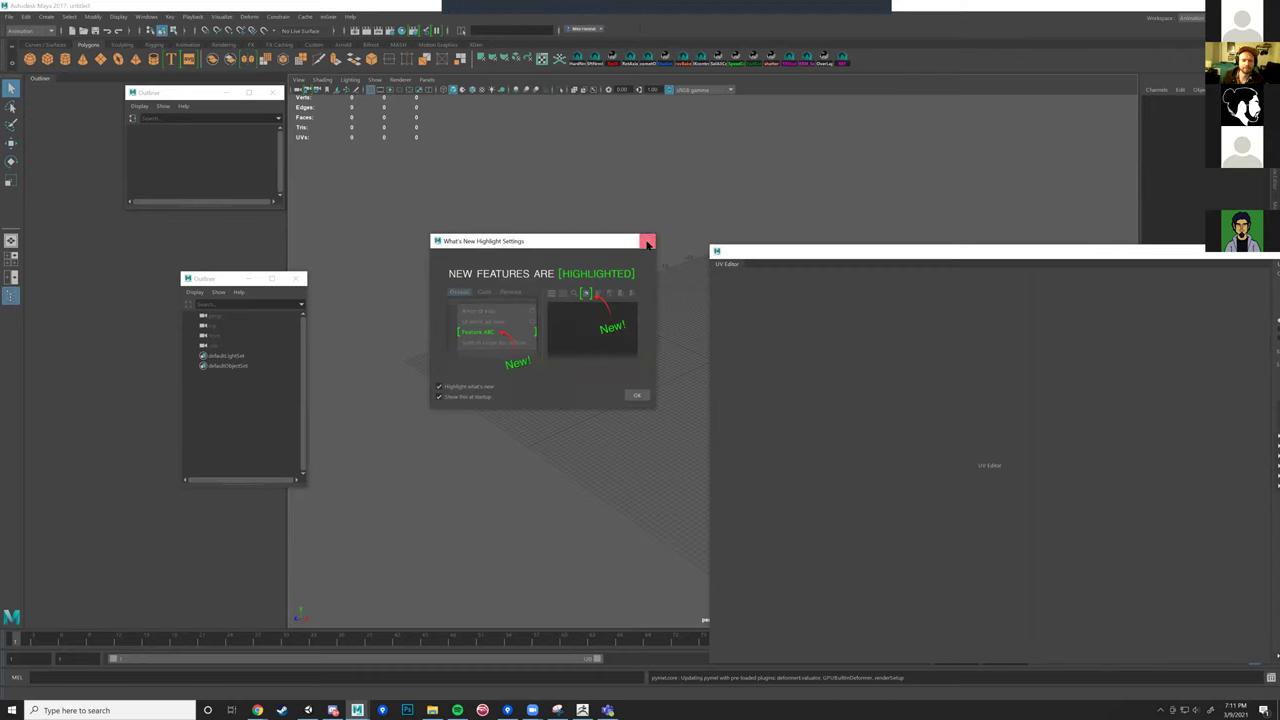
Step: In Maya, dismiss the What's New Highlight Settings dialog and close the floating UV Editor window
click(647, 241)
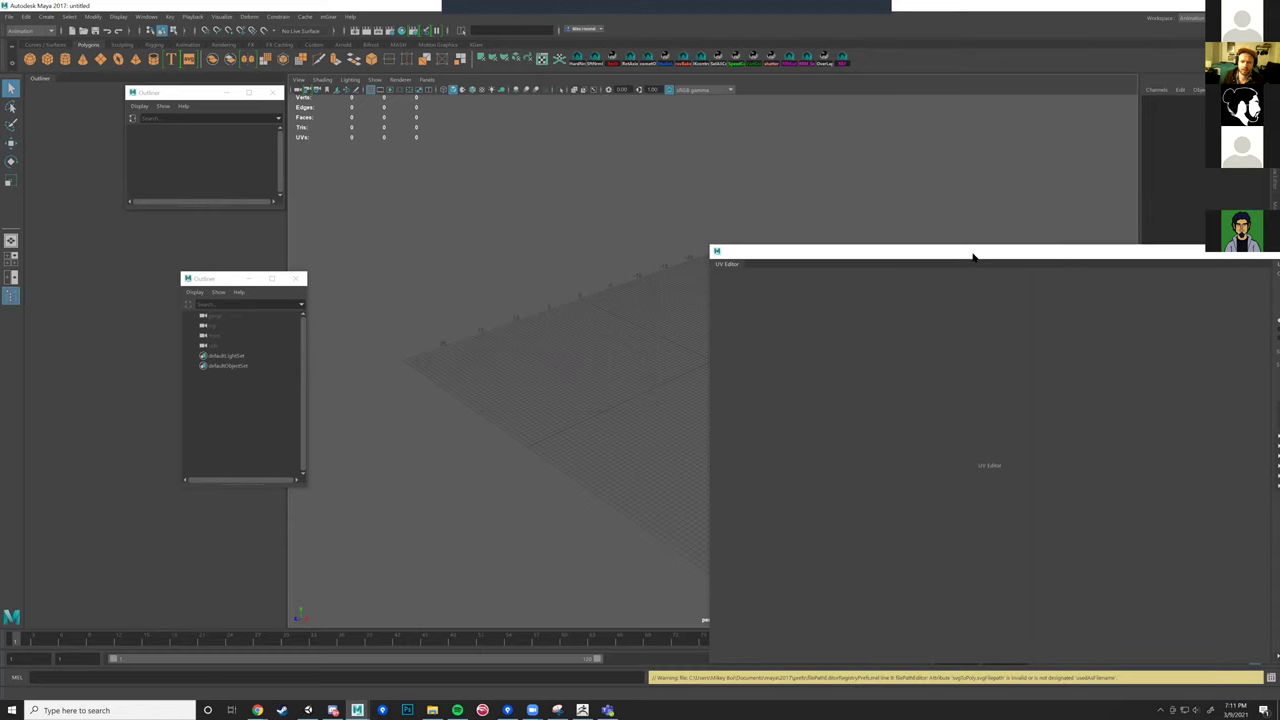
drag(973, 257, 843, 227)
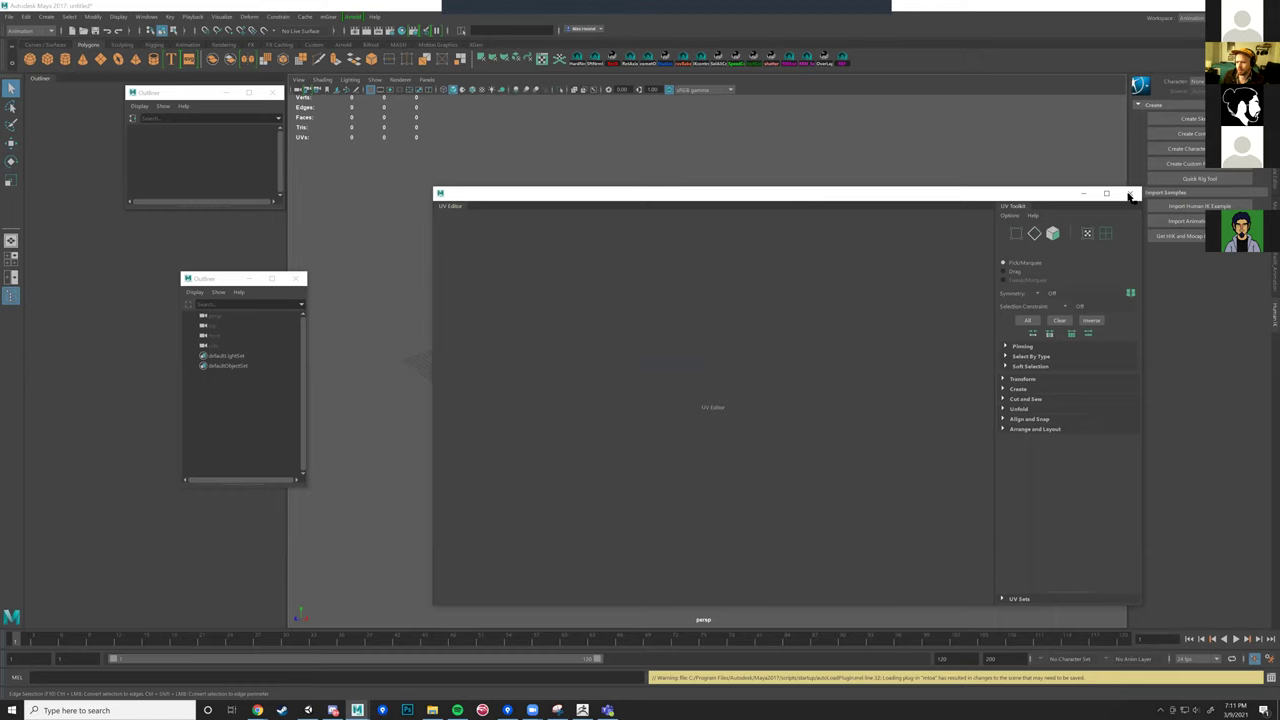
click(1129, 195)
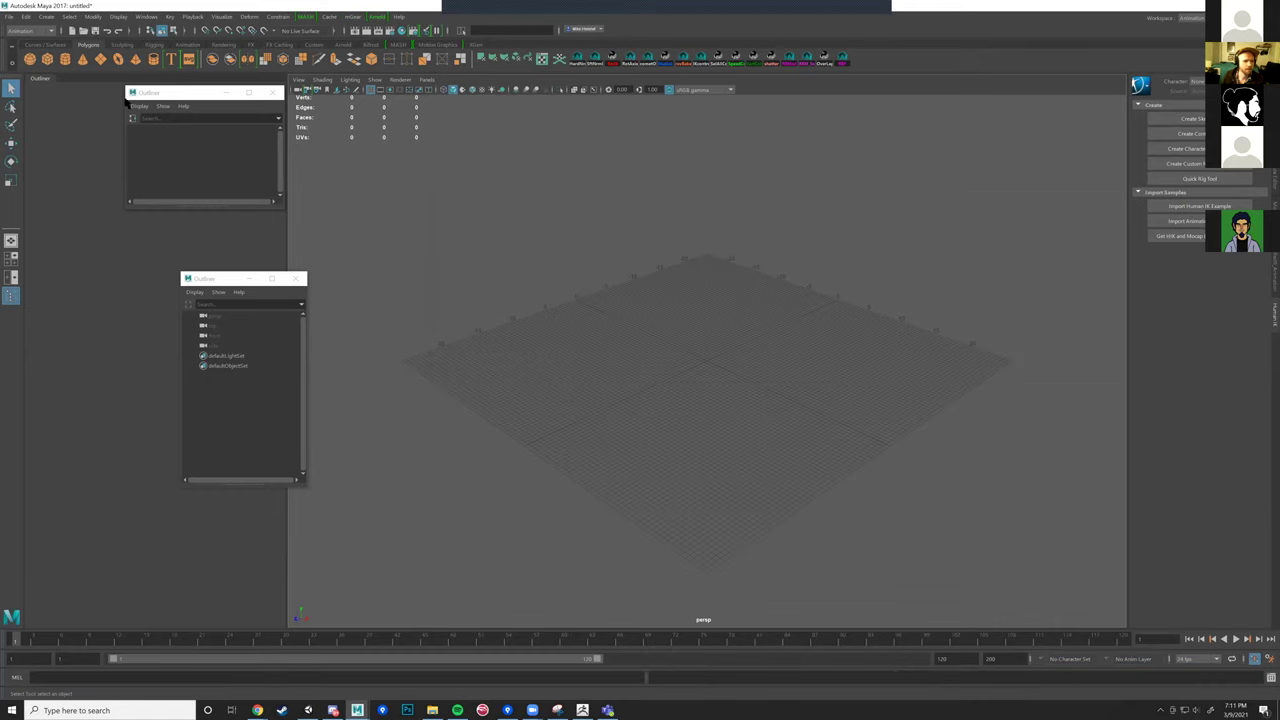
Step: Open the recent scene ShieldRetopo.mb
click(11, 17)
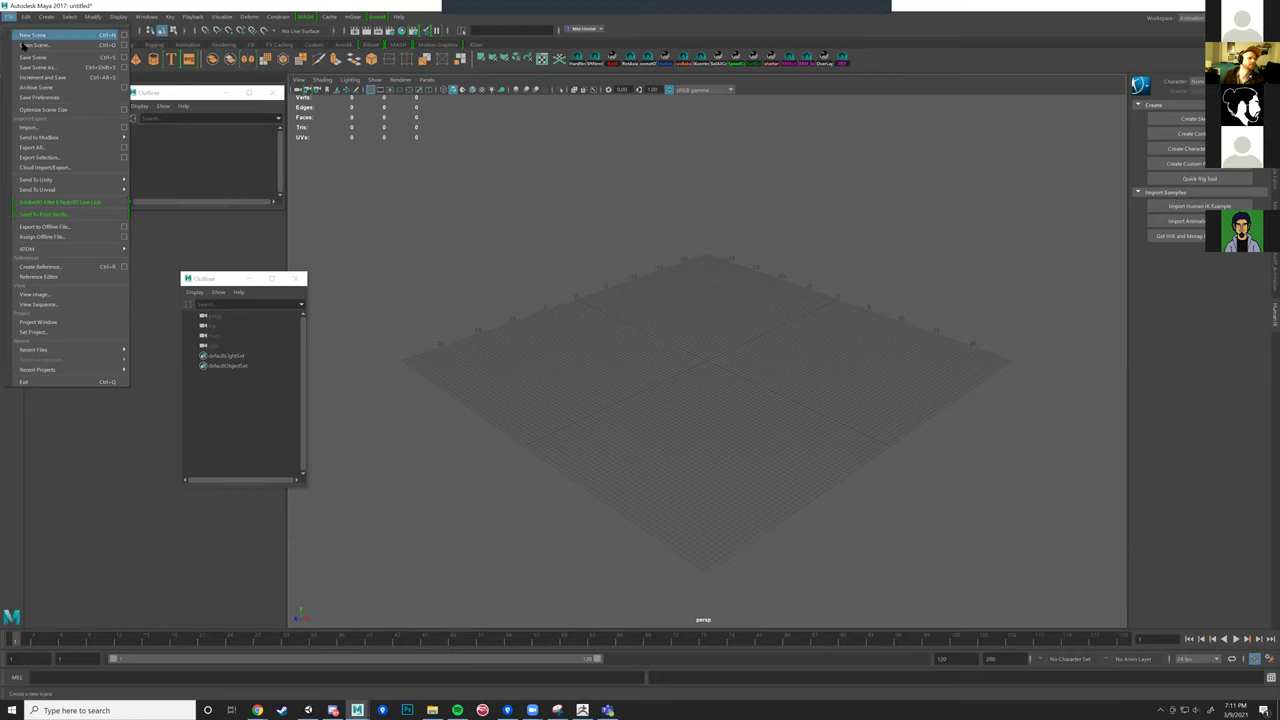
mouse_move(111, 351)
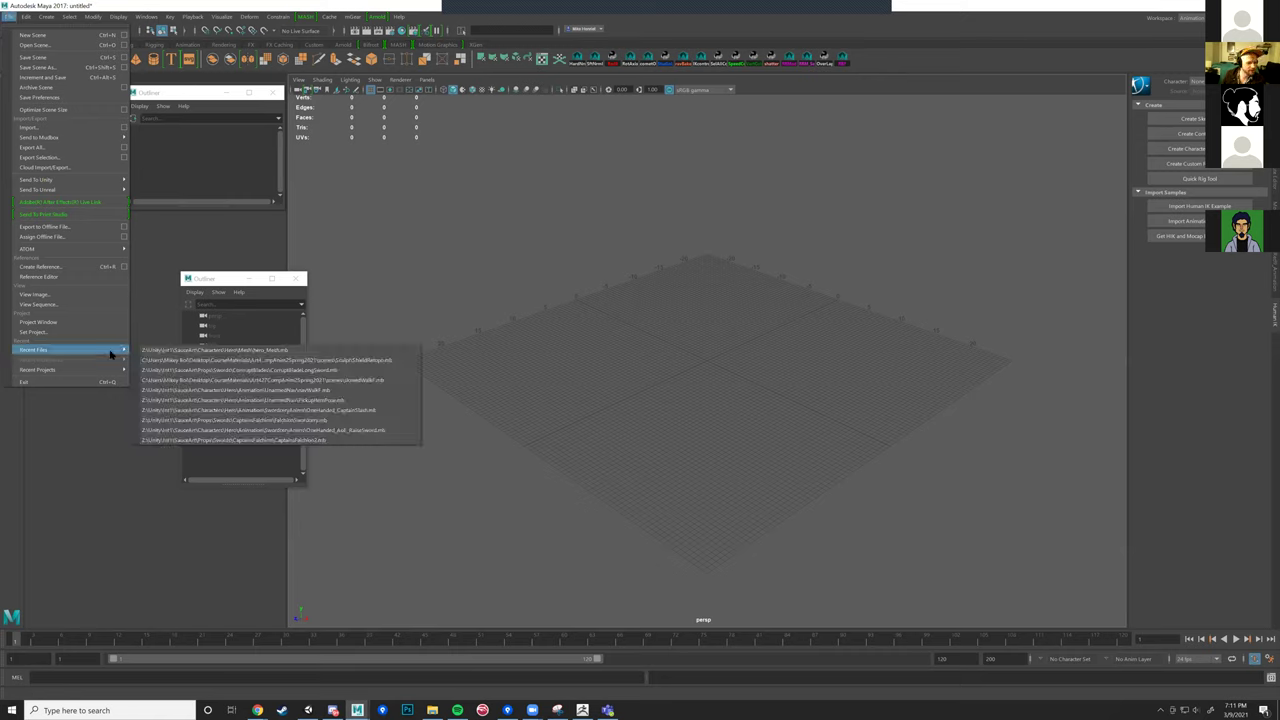
click(289, 362)
click(644, 360)
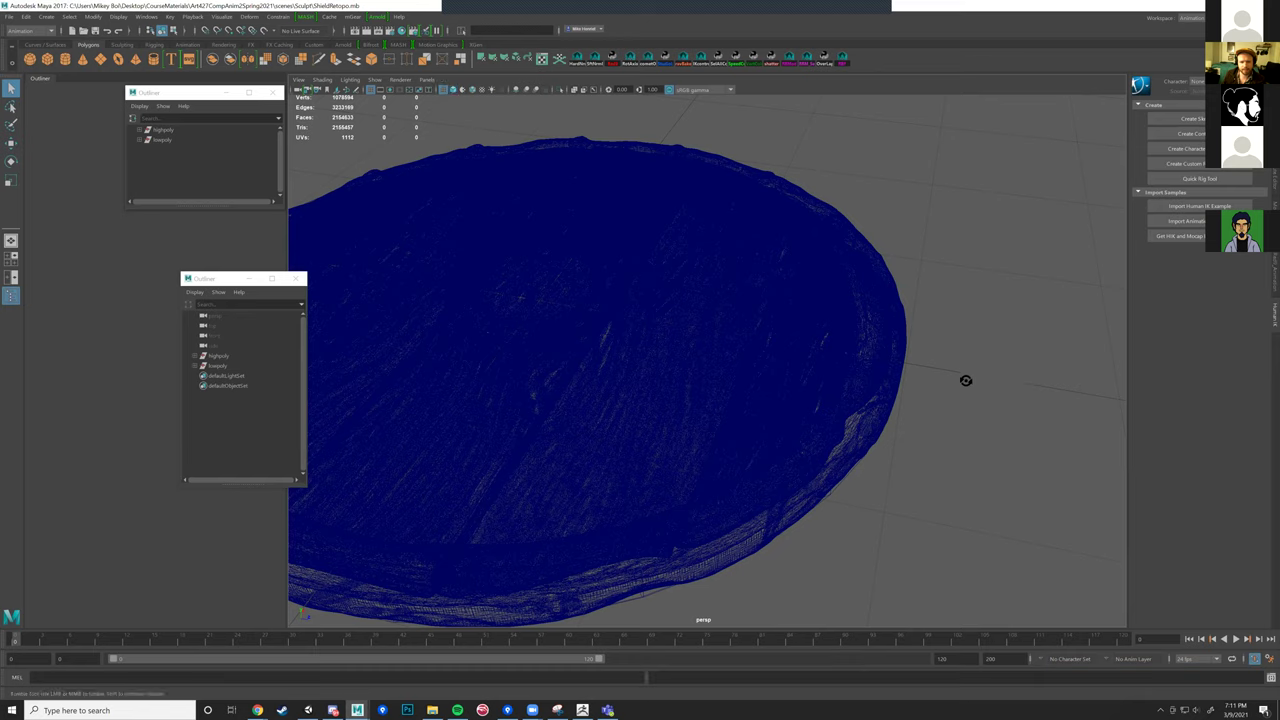
Step: Show the shield in shaded display, select the wood_high mesh and expand the highpoly group in the Outliner
scroll(966, 381, up, 4)
scroll(969, 382, up, 3)
scroll(966, 378, down, 3)
alt+drag(986, 371, 777, 271)
click(803, 258)
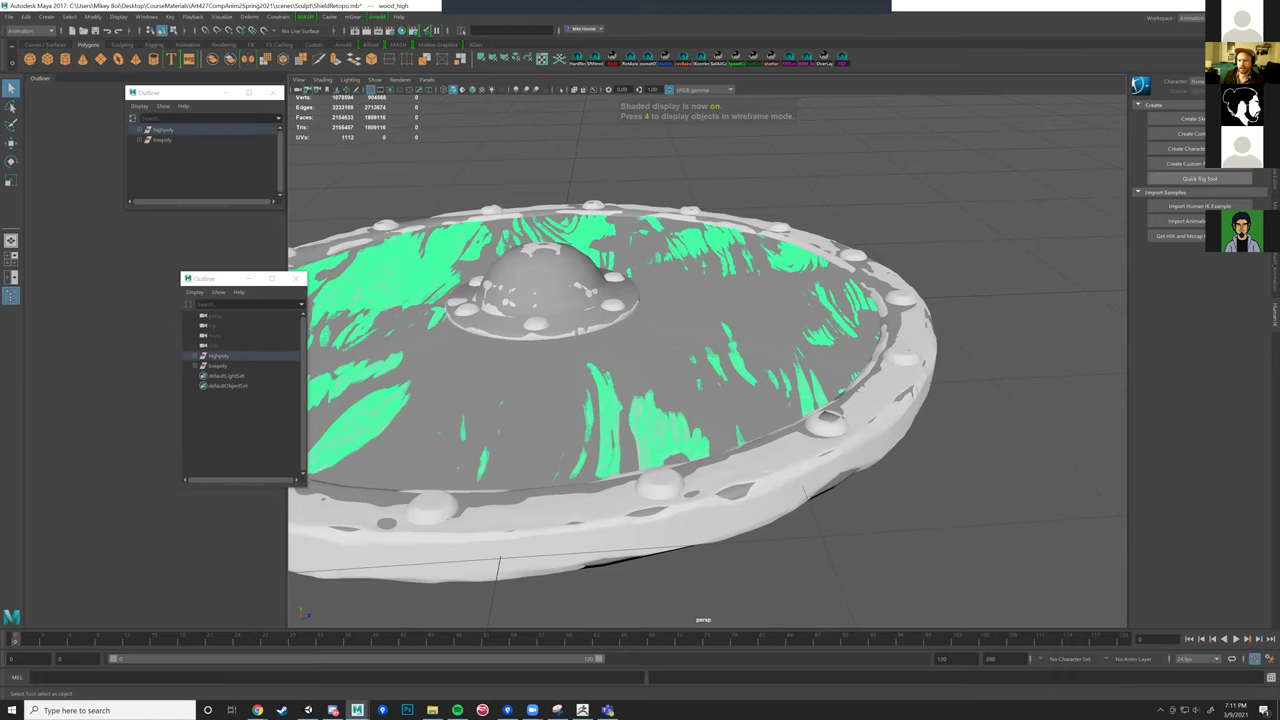
alt+drag(984, 218, 984, 227)
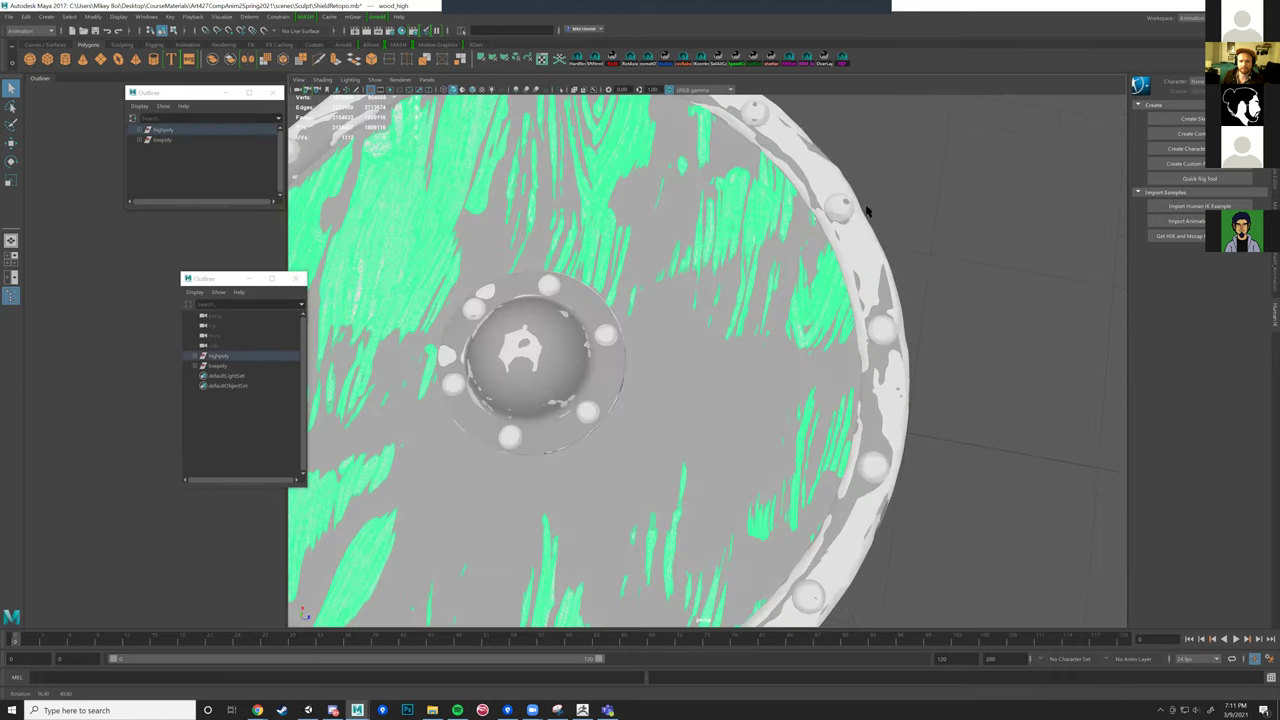
click(197, 357)
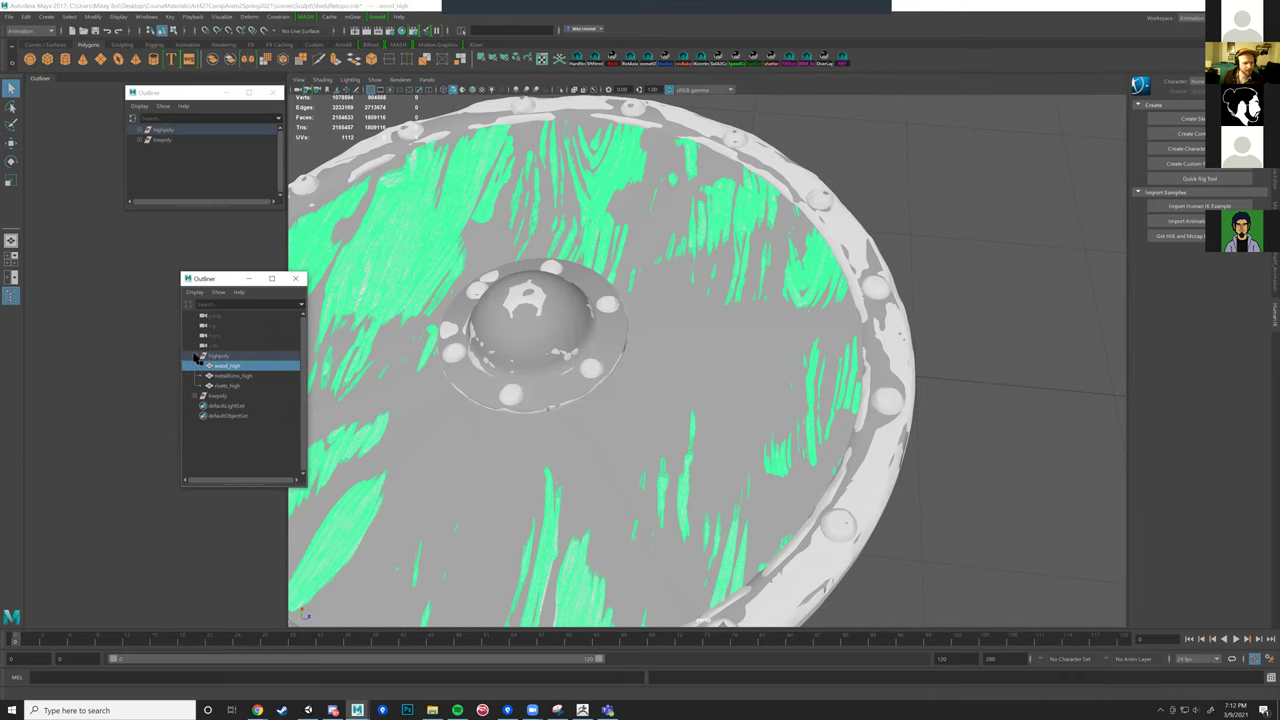
Step: Select the high-poly rivets, metal trim and wood meshes in turn to compare their polygon counts
click(228, 384)
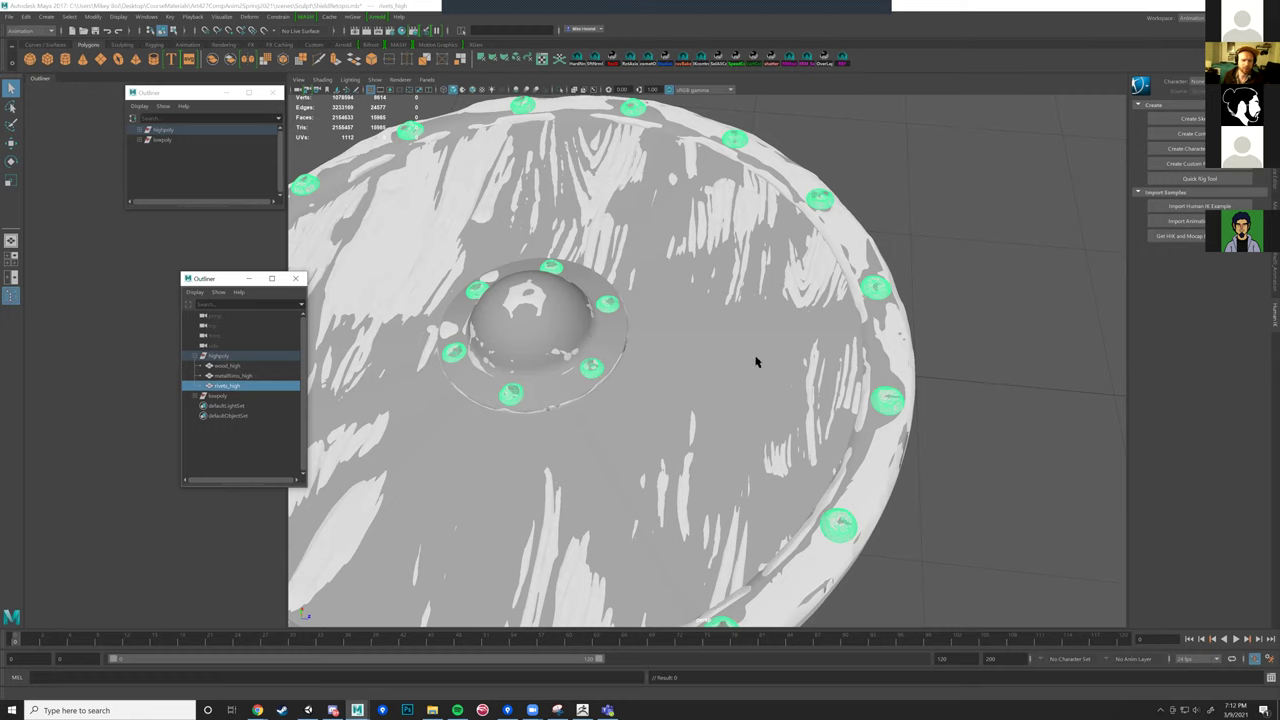
click(240, 375)
click(240, 366)
click(242, 385)
click(238, 372)
click(237, 366)
click(238, 375)
click(236, 366)
click(236, 374)
click(236, 366)
click(240, 375)
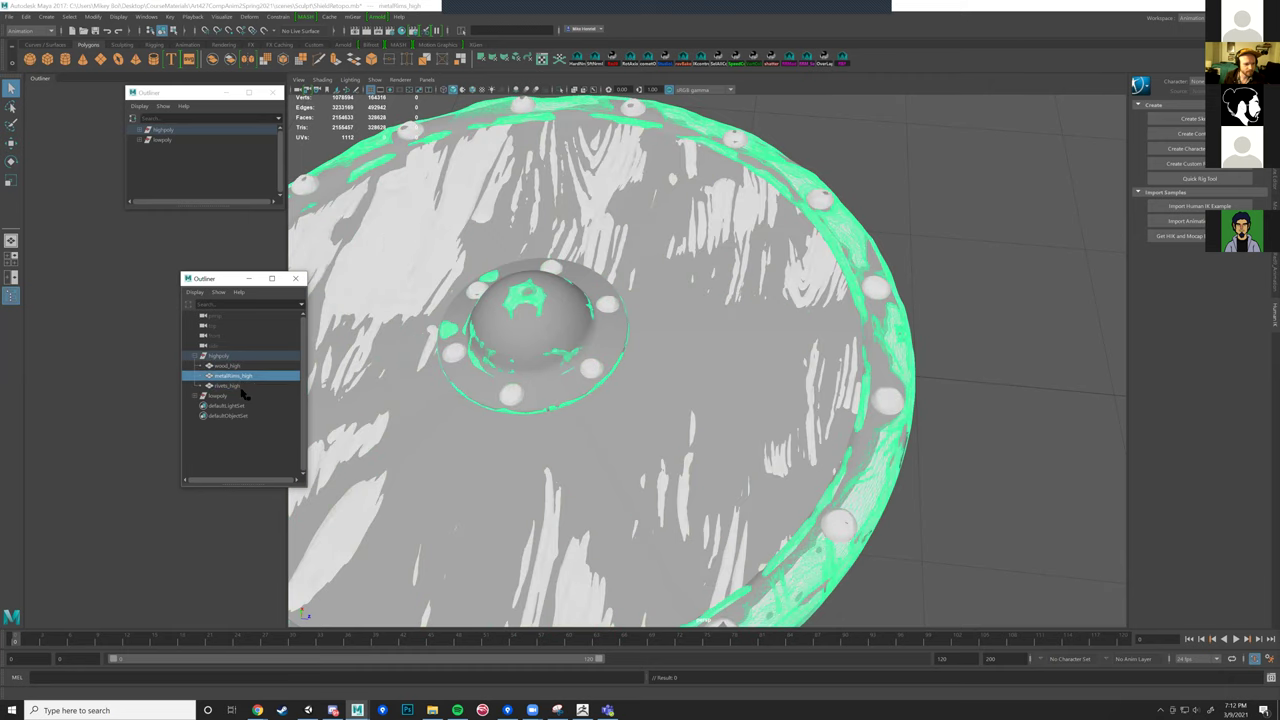
click(240, 386)
alt+drag(928, 277, 750, 291)
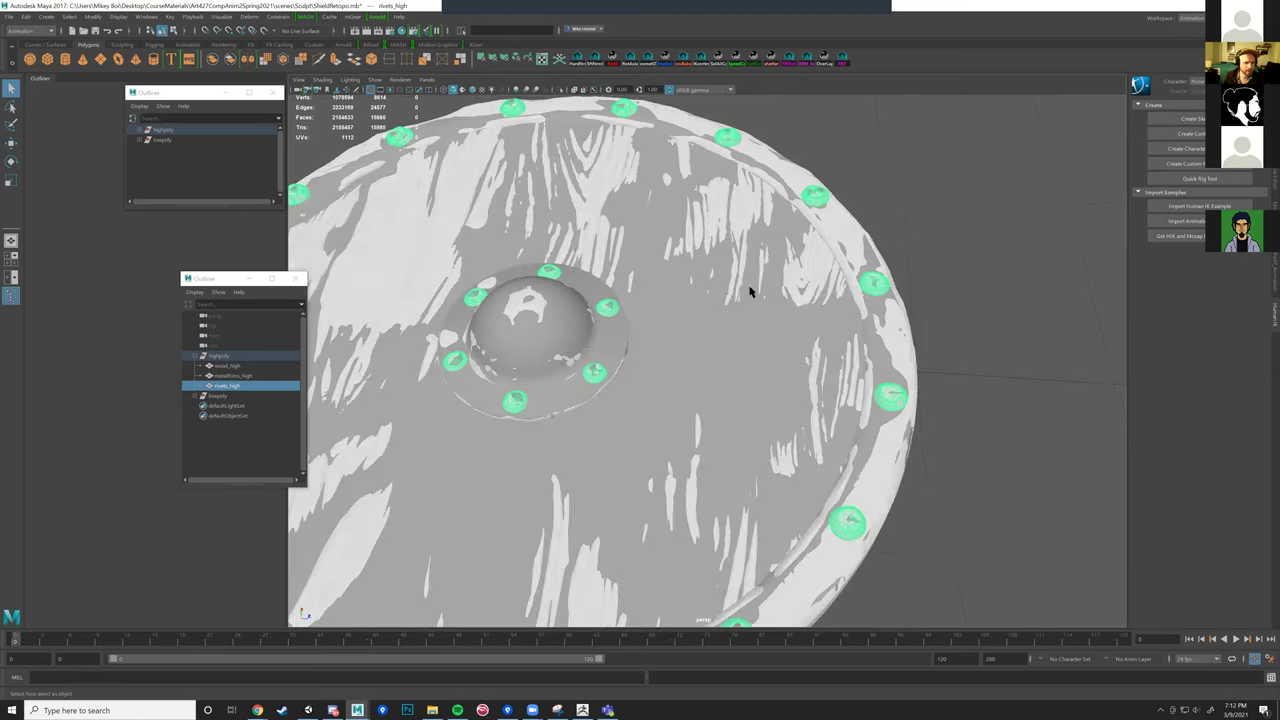
Step: Collapse the highpoly group, inspect the whole group's polygon count and hide it
click(197, 357)
click(222, 357)
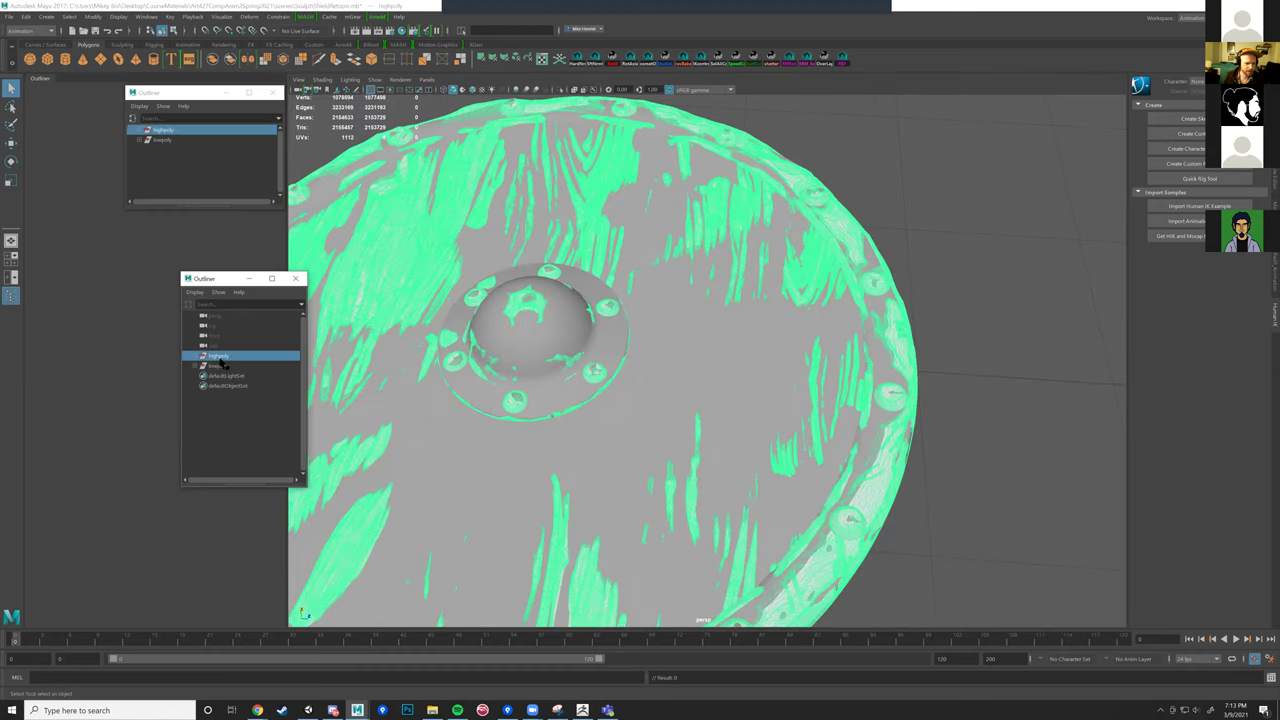
alt+drag(517, 400, 488, 353)
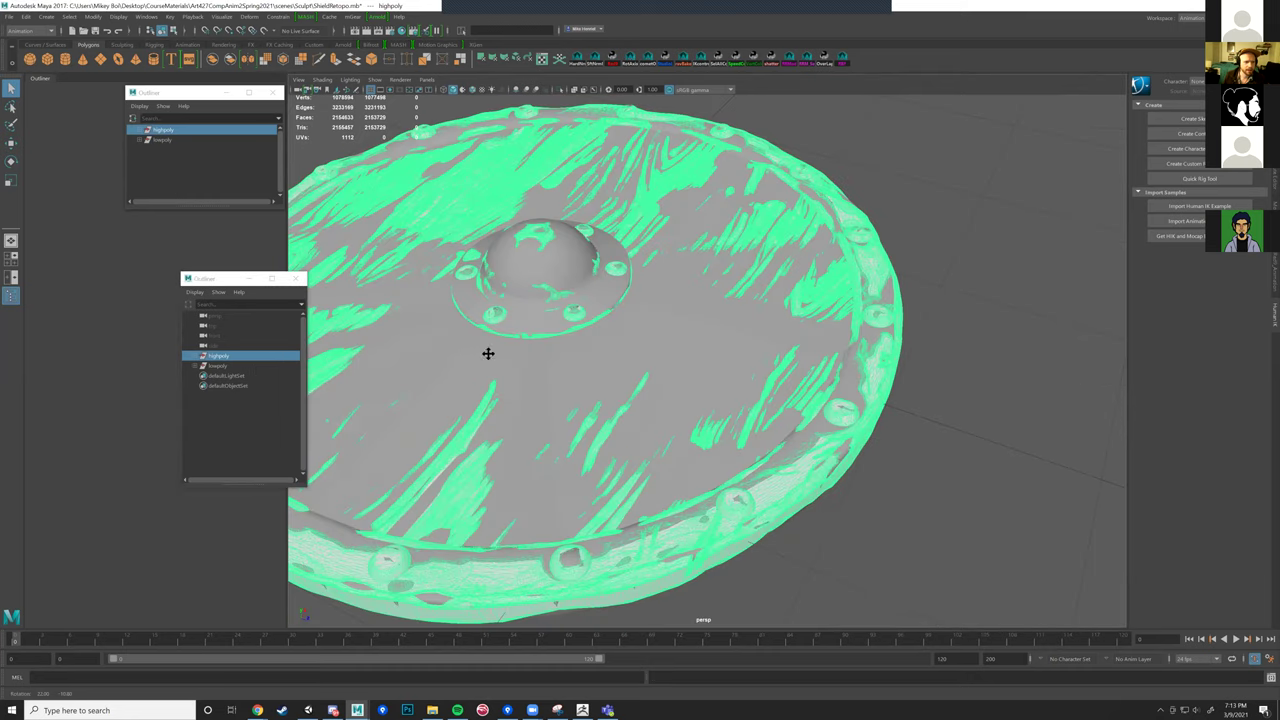
key(f)
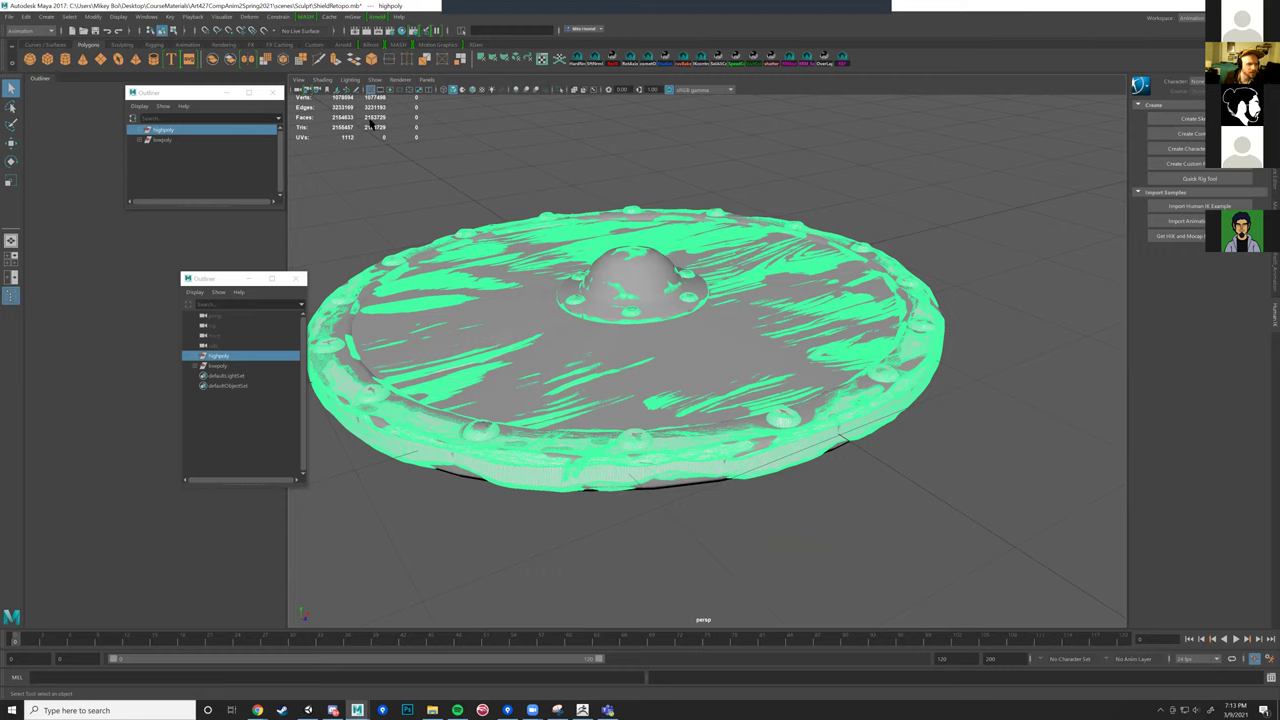
alt+drag(418, 189, 466, 192)
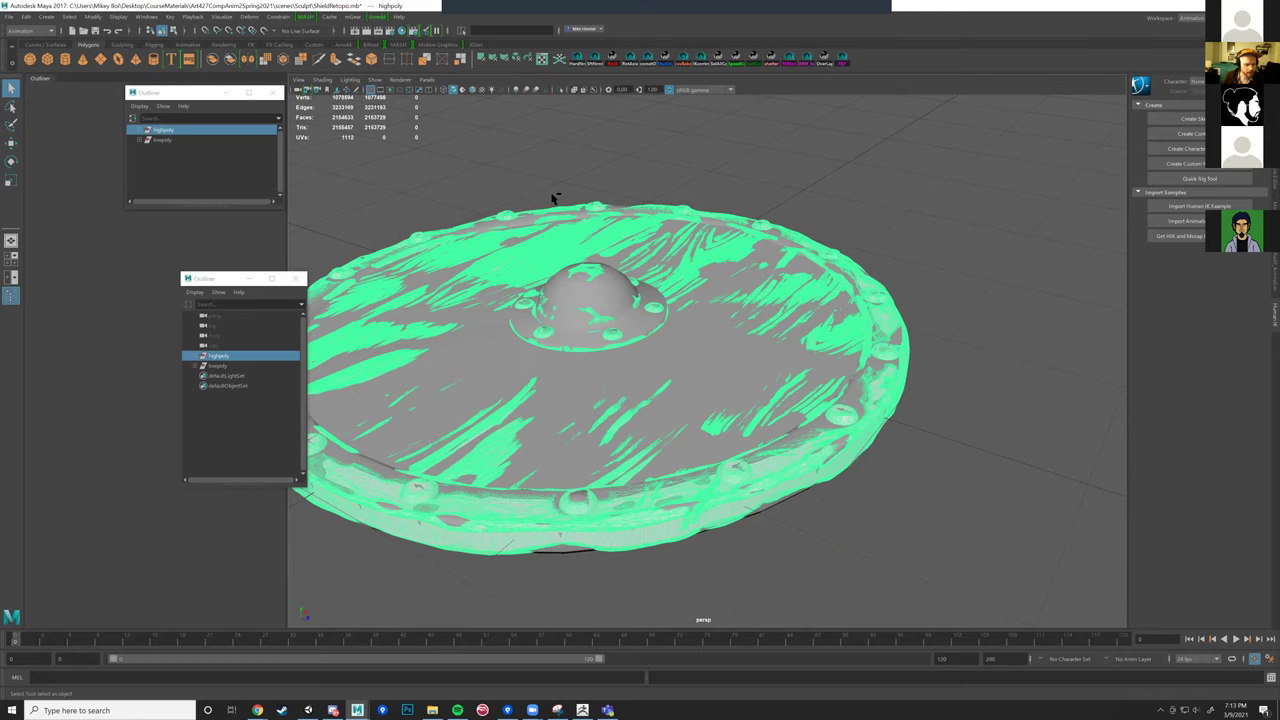
key(ctrl+h)
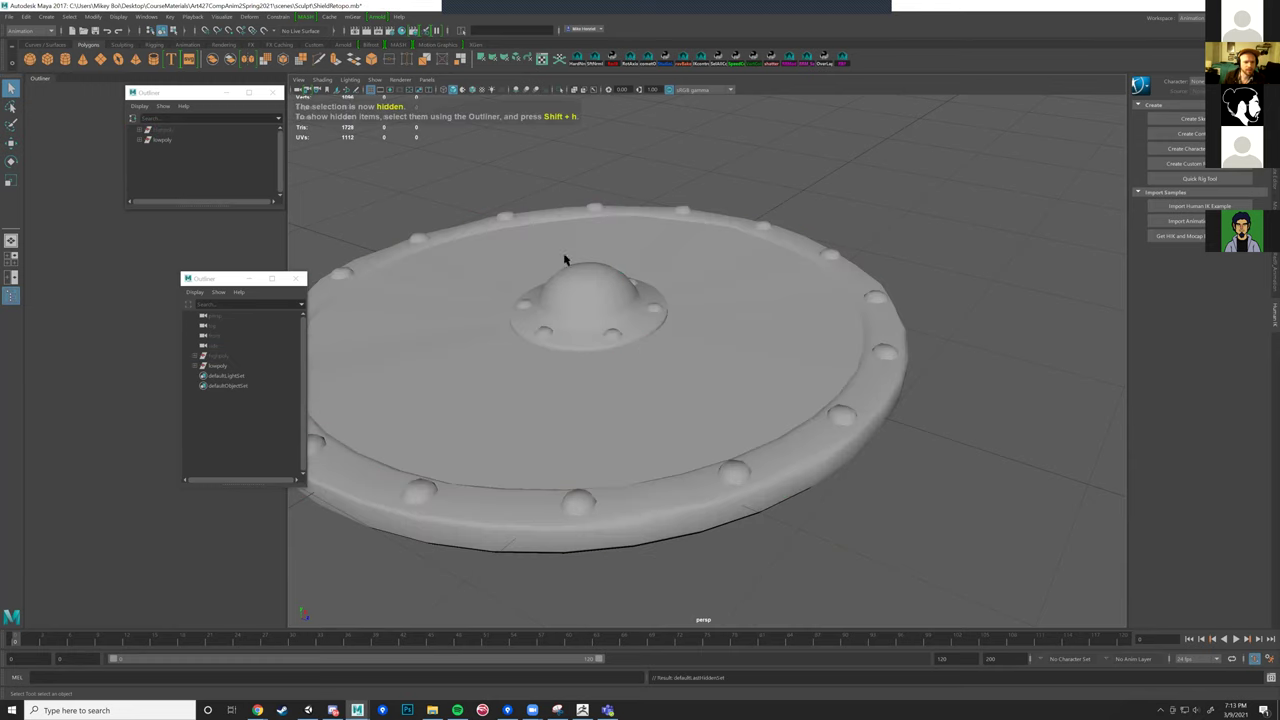
Step: Select all the low-poly shield meshes, from rivets to wood, and examine their wireframe and polygon count
click(730, 370)
alt+drag(711, 357, 668, 292)
click(637, 297)
alt+right_drag(550, 345, 640, 350)
alt+middle_drag(715, 300, 920, 385)
alt+right_drag(760, 395, 637, 409)
alt+right_drag(770, 440, 660, 431)
alt+drag(645, 350, 612, 443)
scroll(628, 405, up, 3)
shift+click(618, 374)
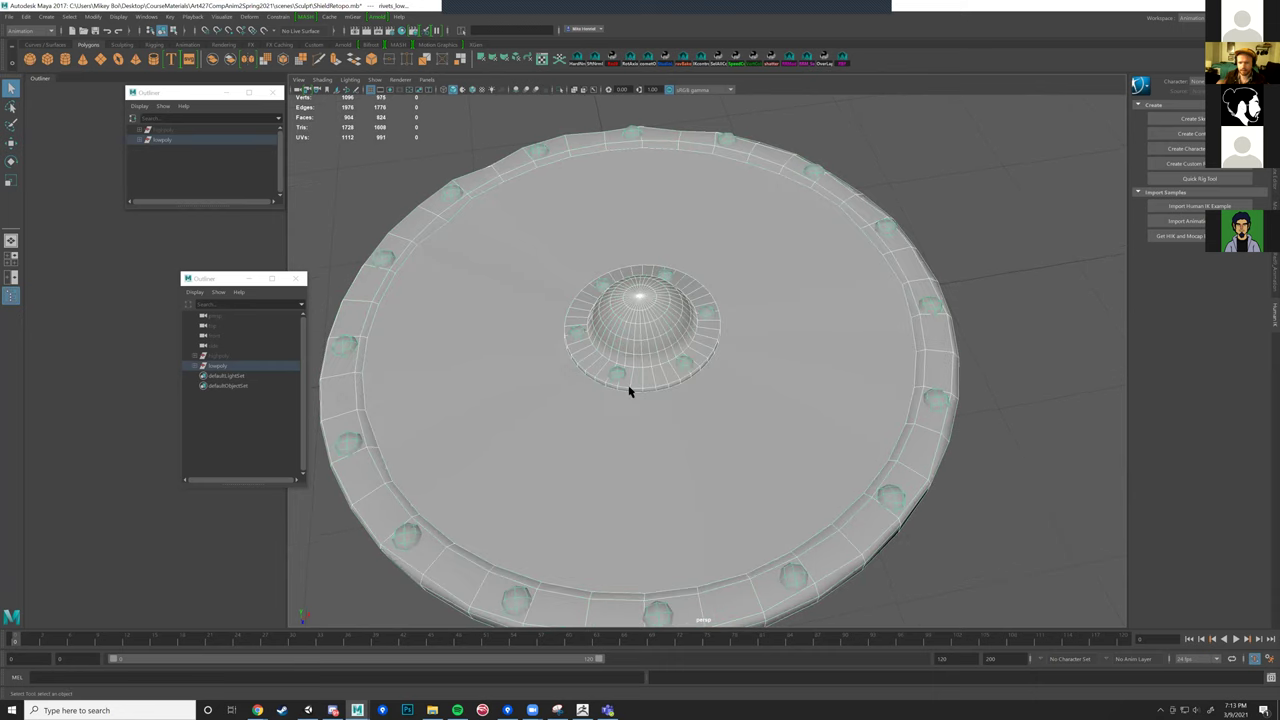
click(722, 434)
alt+drag(634, 480, 655, 392)
alt+middle_drag(604, 300, 590, 352)
alt+right_drag(646, 337, 441, 280)
scroll(441, 280, down, 3)
scroll(695, 324, up, 6)
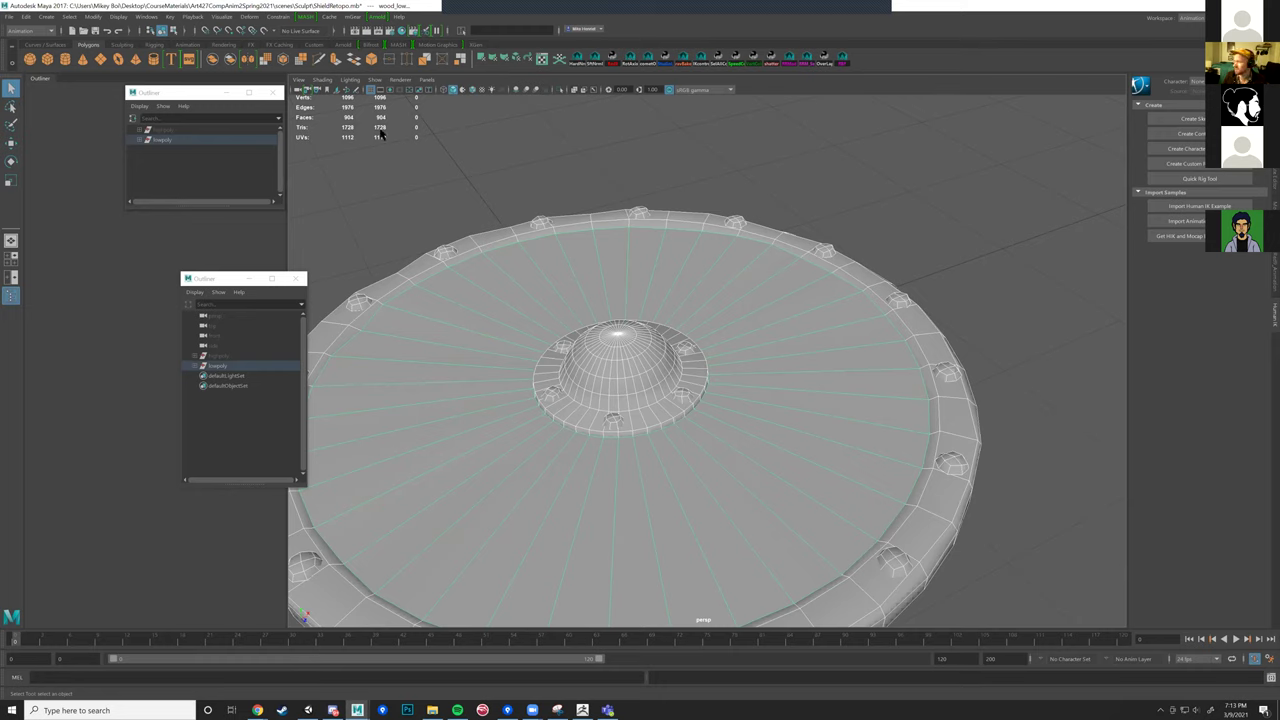
Step: Examine the low-poly metal trim's topology around the central boss, and reselect all the shield's meshes to compare their wireframes
alt+drag(615, 268, 594, 340)
alt+middle_drag(594, 340, 603, 348)
scroll(603, 374, up, 3)
click(574, 362)
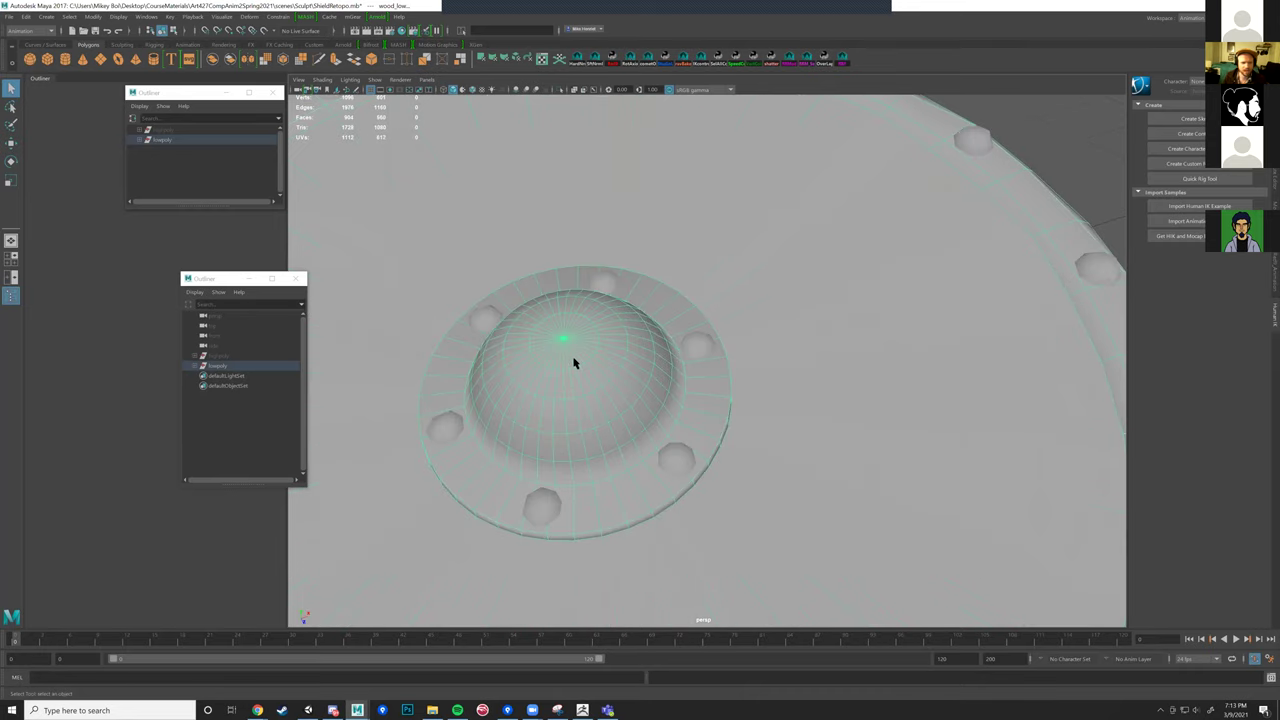
alt+drag(579, 369, 636, 306)
scroll(609, 351, up, 3)
alt+drag(655, 366, 806, 363)
scroll(619, 374, down, 3)
scroll(619, 374, down, 4)
click(735, 378)
scroll(735, 378, down, 3)
drag(386, 256, 942, 439)
scroll(941, 433, up, 5)
alt+drag(760, 400, 764, 388)
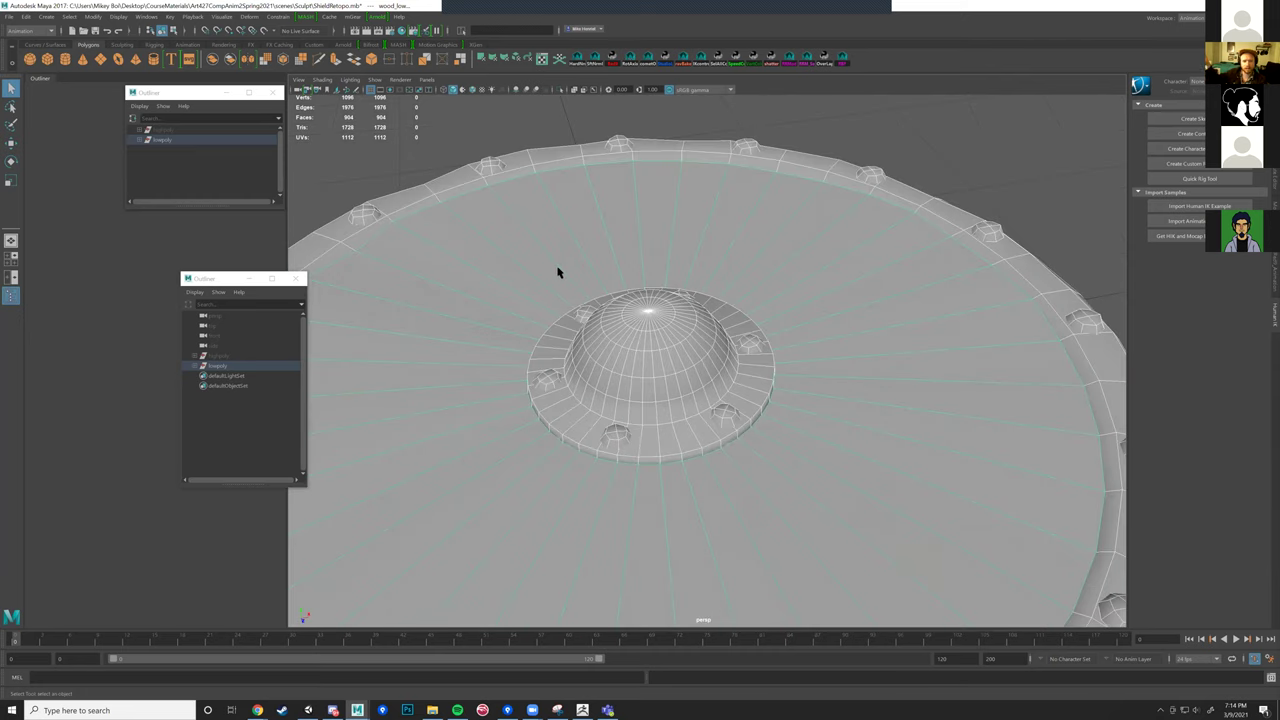
Step: Expand and hide the lowpoly group, and show the highpoly group again
click(196, 366)
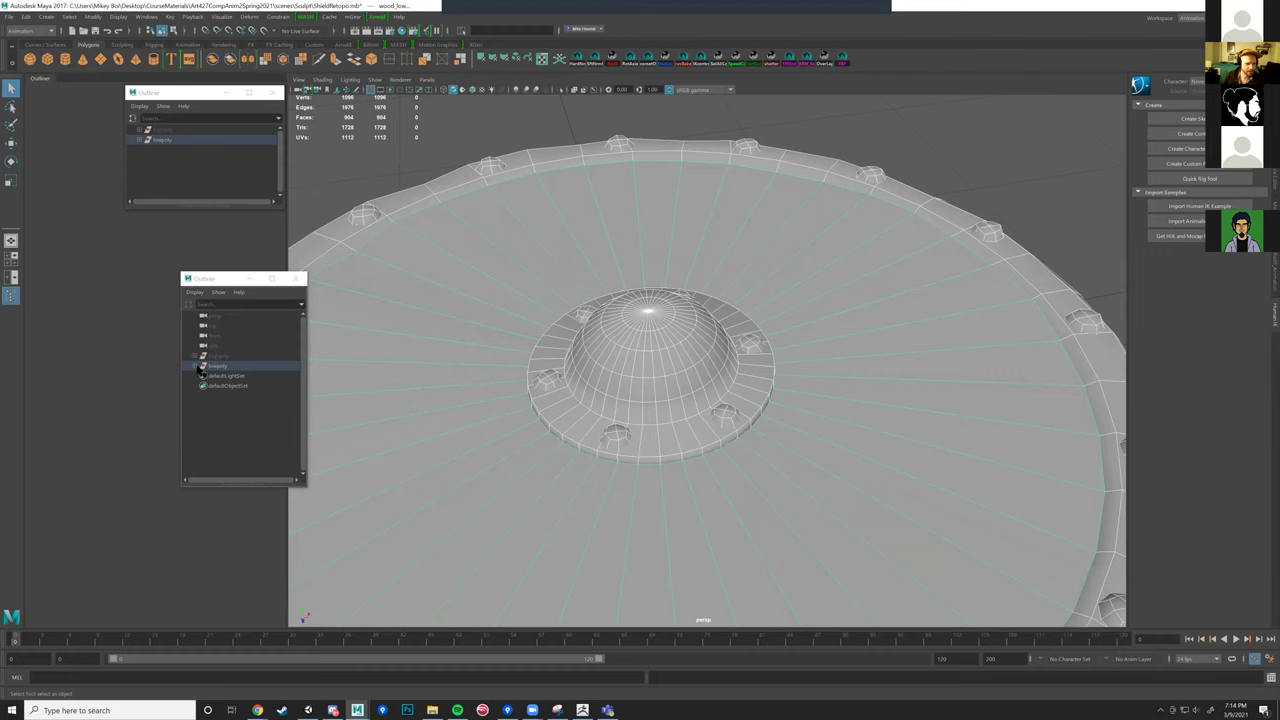
click(199, 367)
click(222, 368)
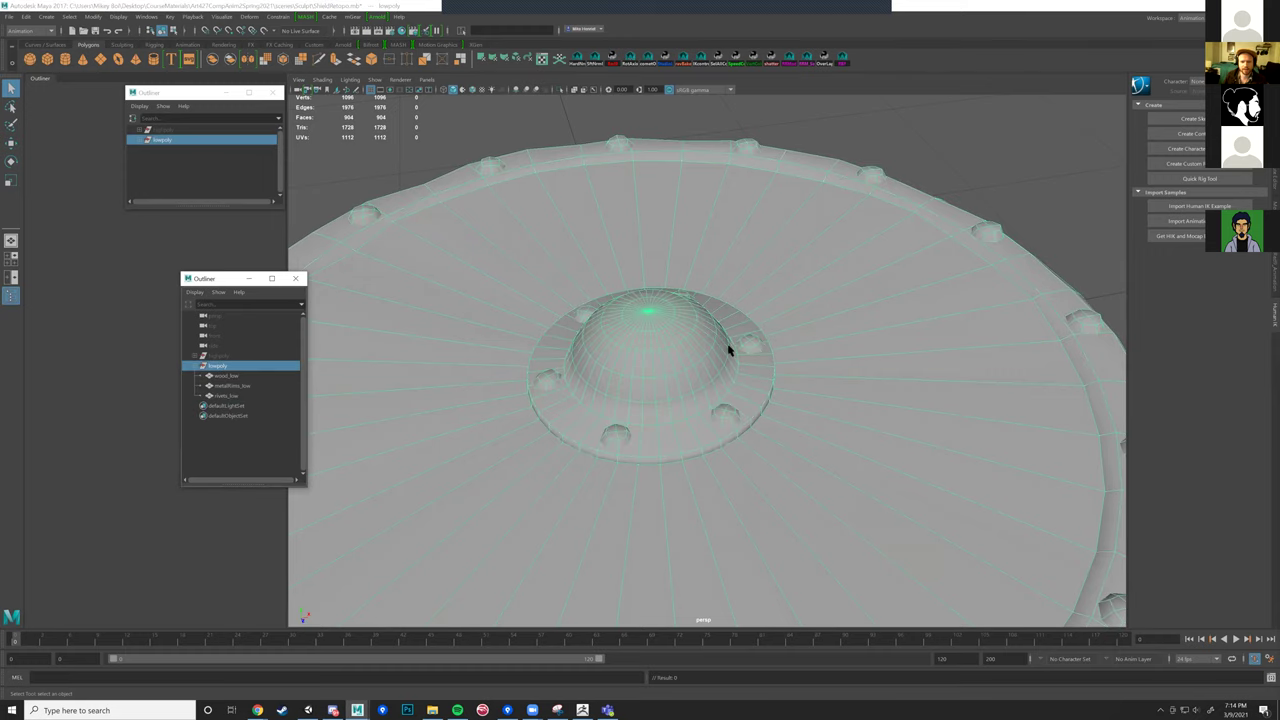
scroll(700, 345, down, 5)
key(ctrl+h)
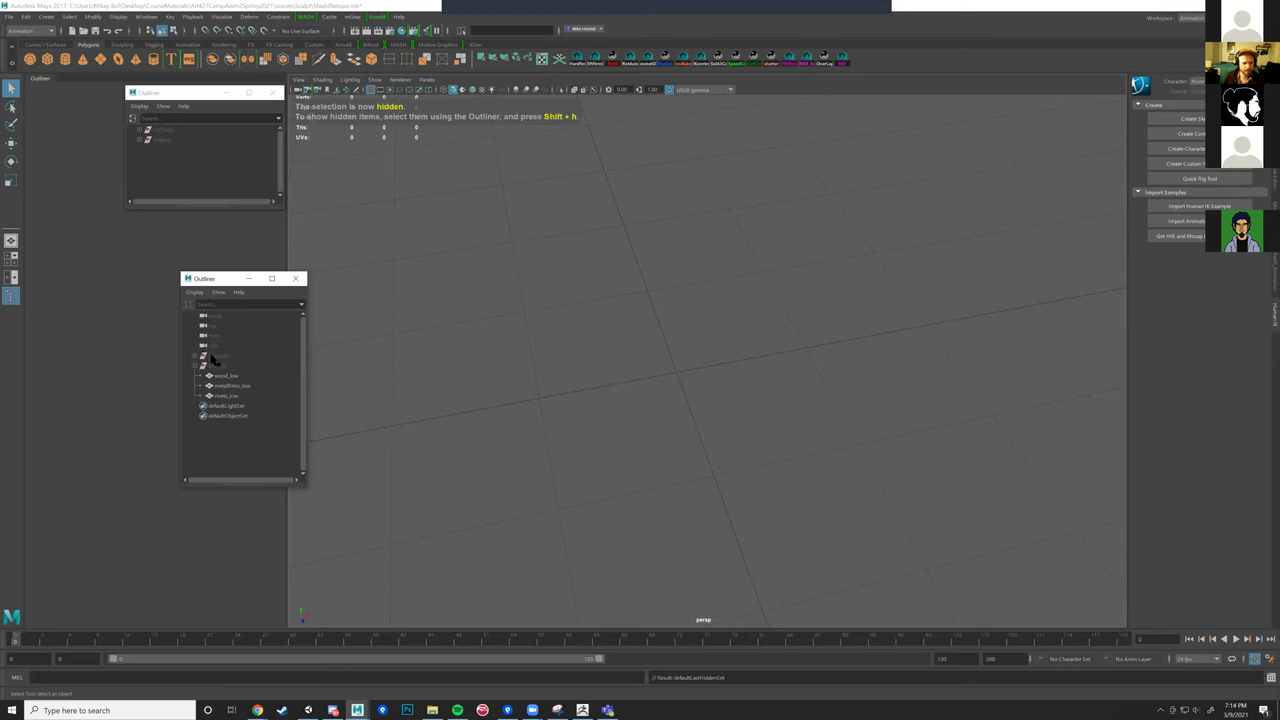
click(218, 356)
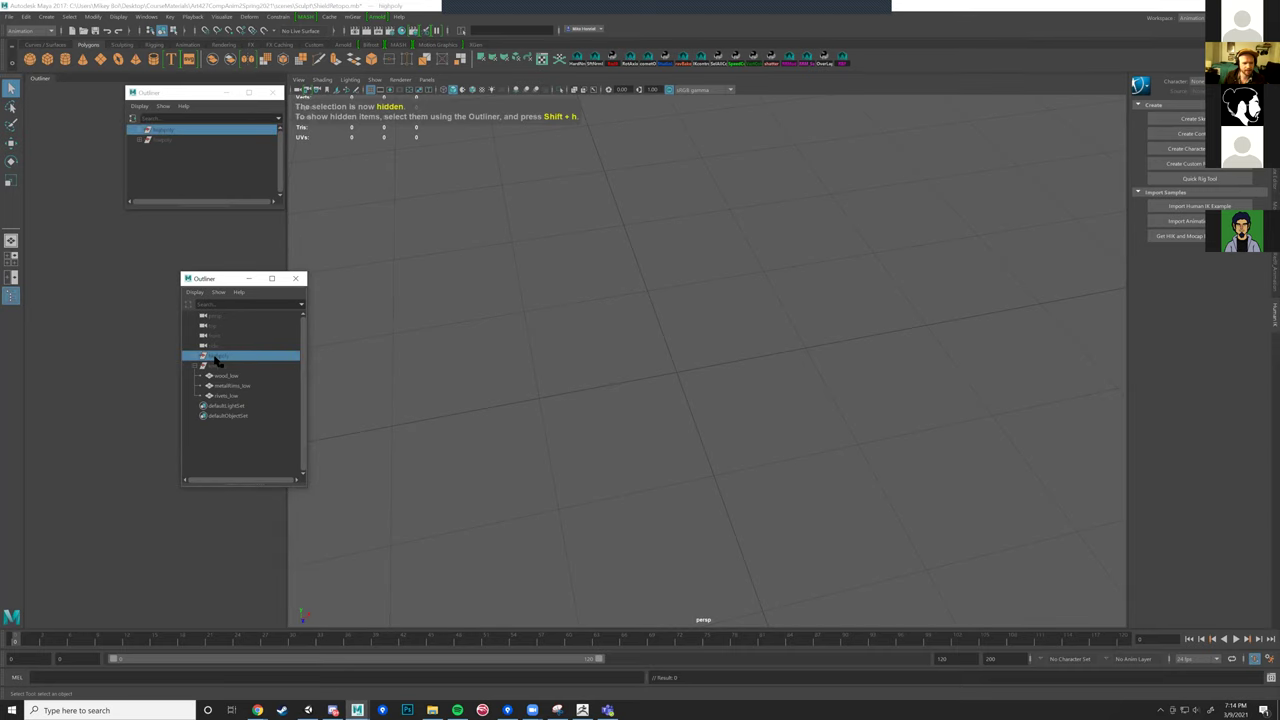
key(shift+h)
click(546, 213)
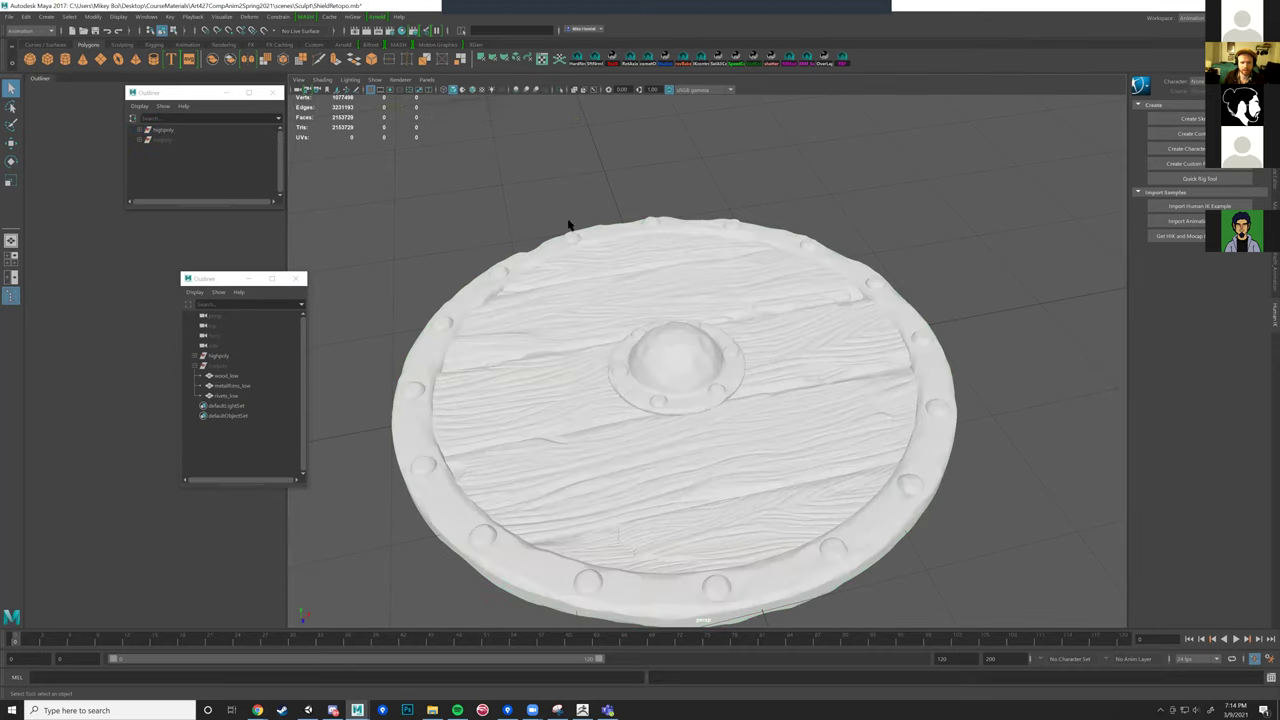
Step: Select the wood_high mesh and make it a live surface
click(700, 329)
mouse_move(646, 300)
alt+mouse_down()
mouse_move(662, 283)
mouse_move(669, 303)
alt+mouse_up()
click(706, 189)
alt+drag(706, 189, 740, 185)
alt+middle_drag(740, 185, 745, 160)
alt+drag(745, 160, 680, 243)
click(686, 254)
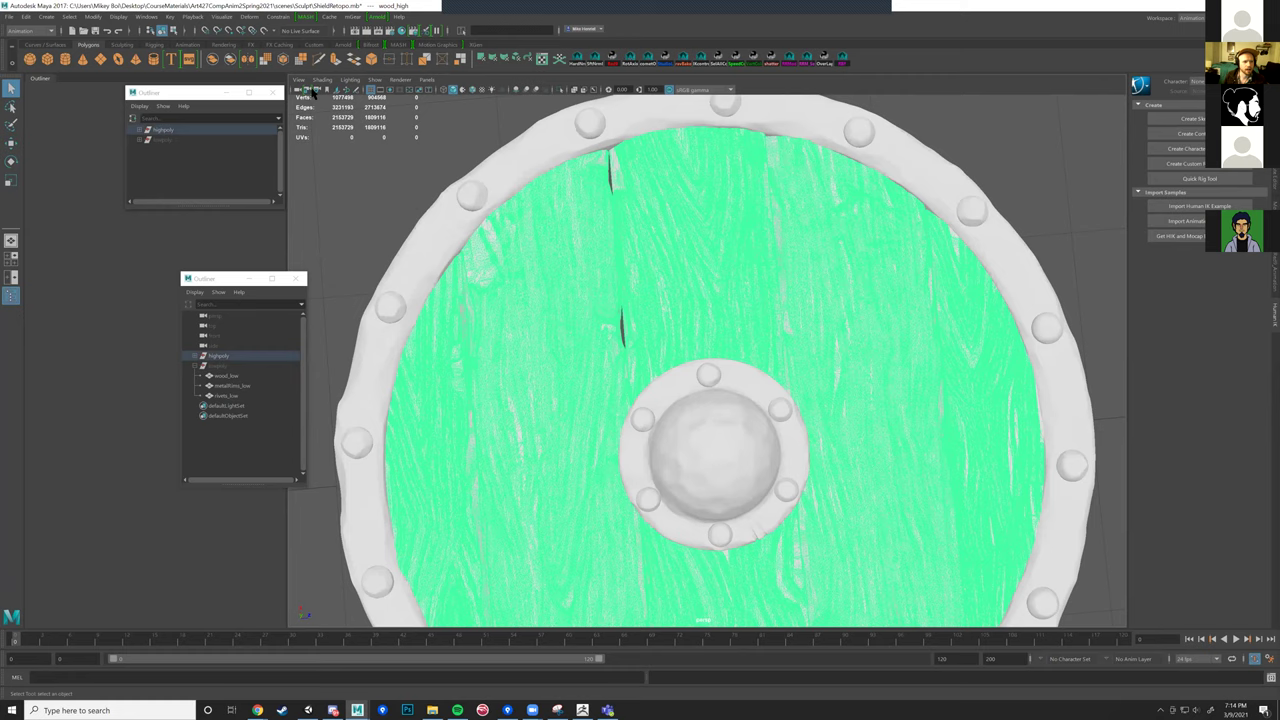
click(375, 80)
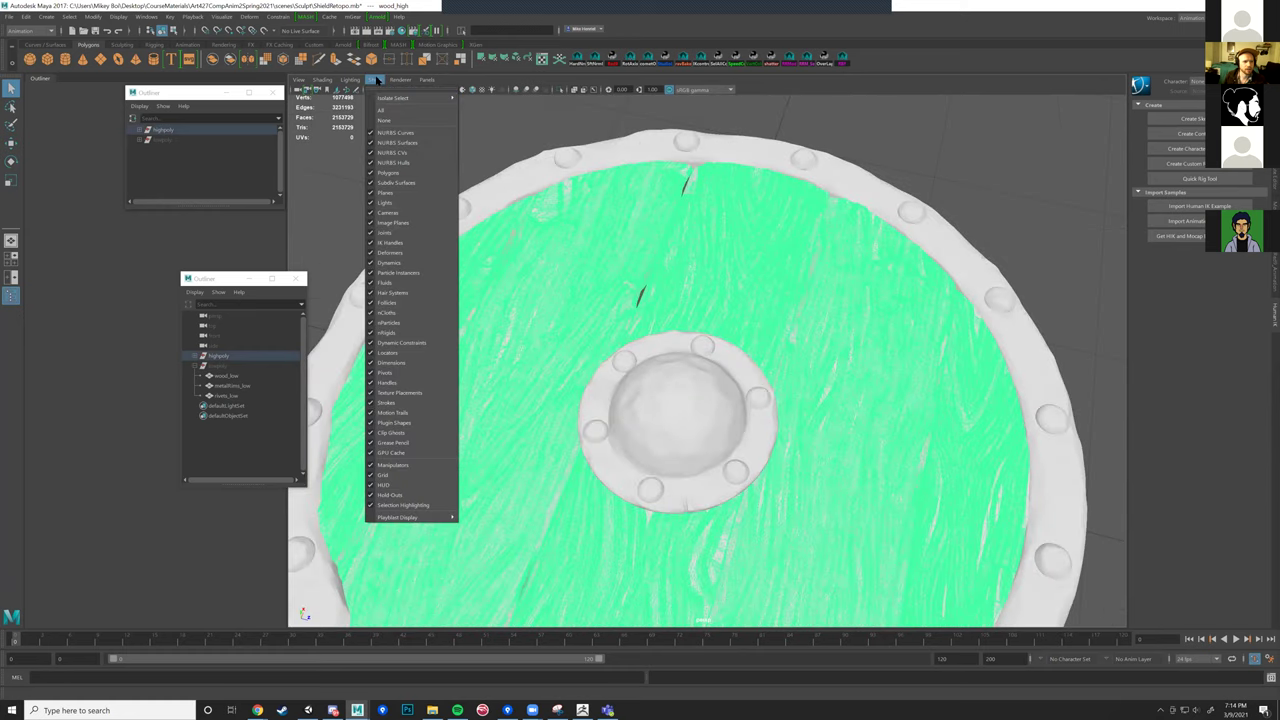
click(376, 80)
key(ctrl)
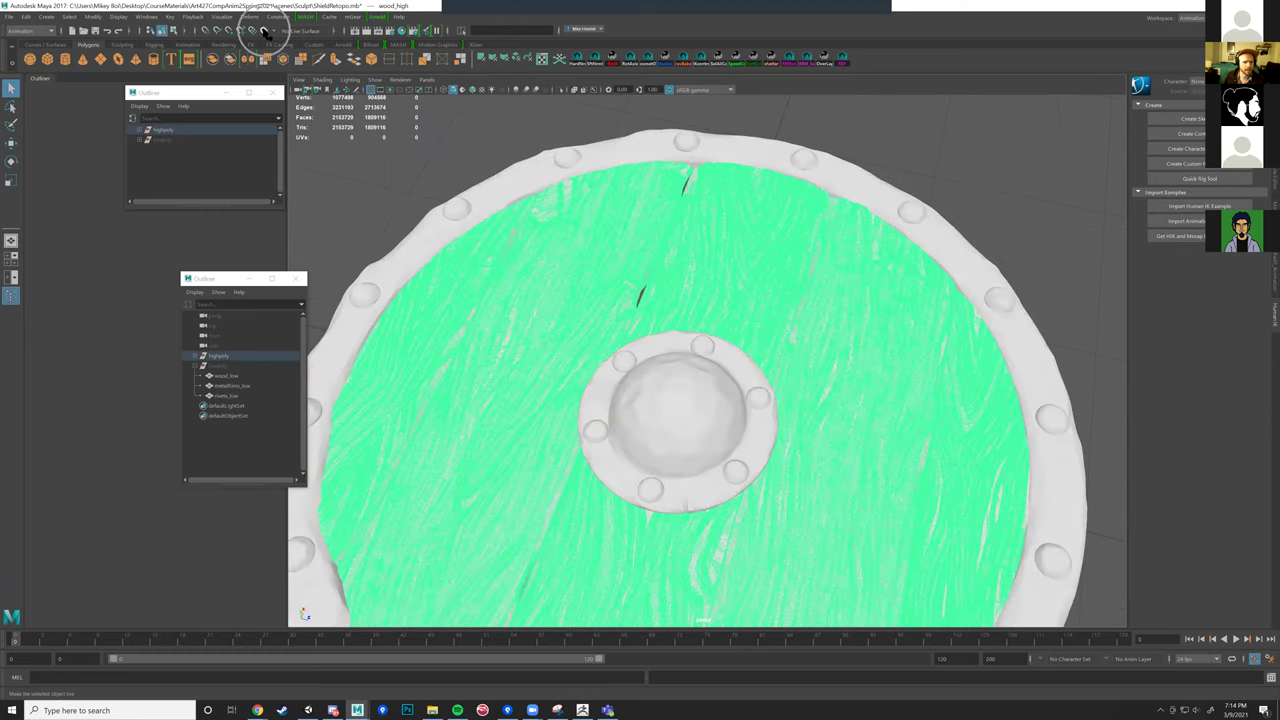
click(264, 31)
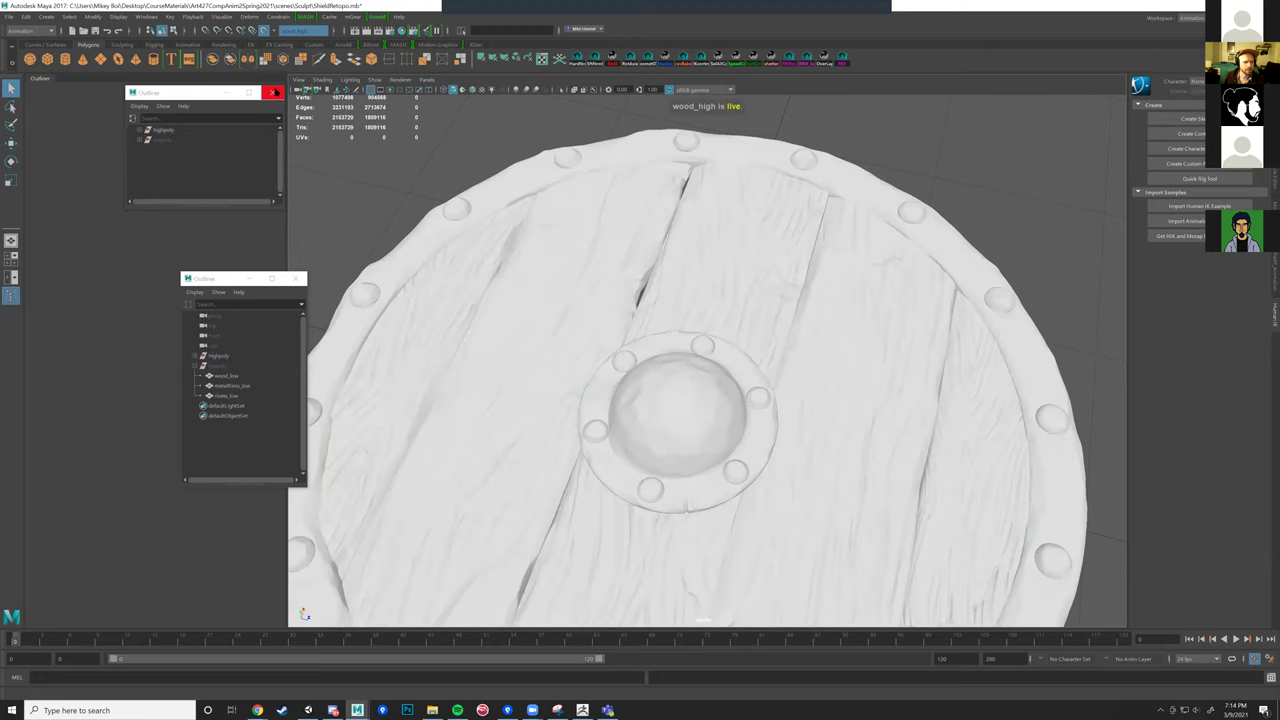
Step: Close the duplicate Outliner window and move the remaining one clear of the shield
click(271, 92)
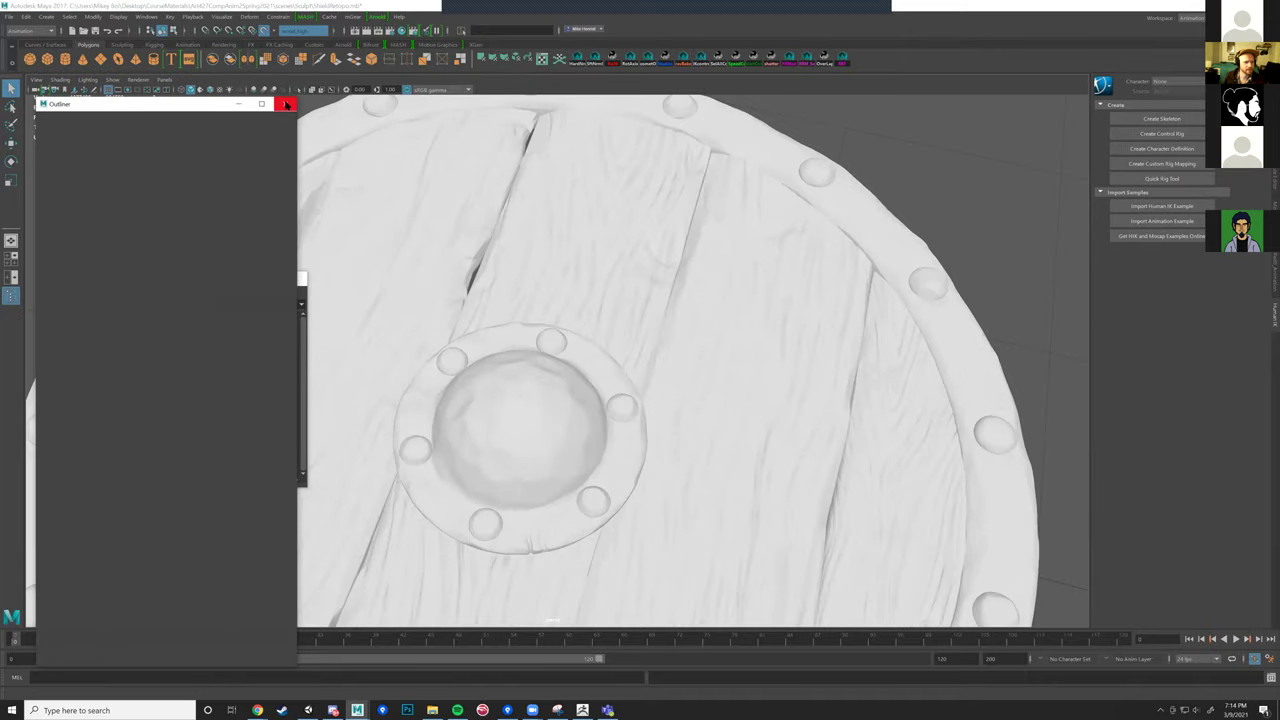
click(286, 103)
drag(203, 279, 82, 177)
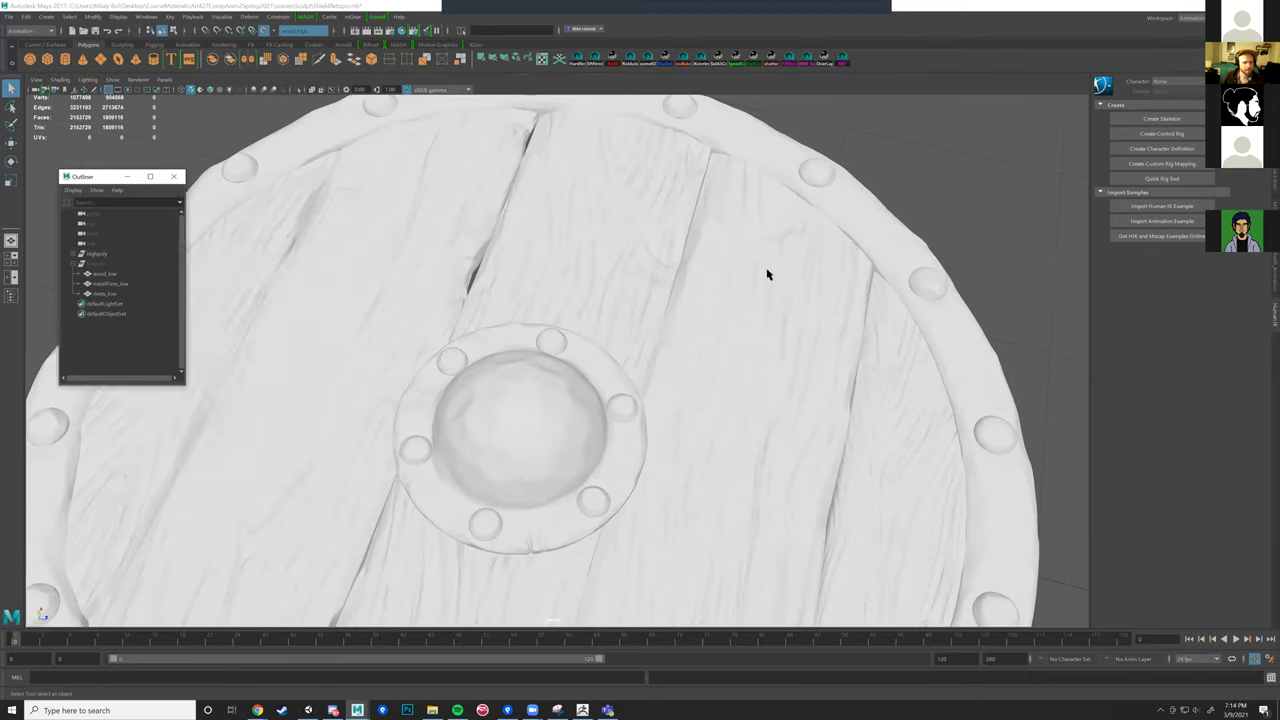
Step: Show the Modeling Toolkit and activate Quad Draw for the live wood surface
alt+right_drag(766, 273, 615, 302)
alt+drag(670, 369, 620, 360)
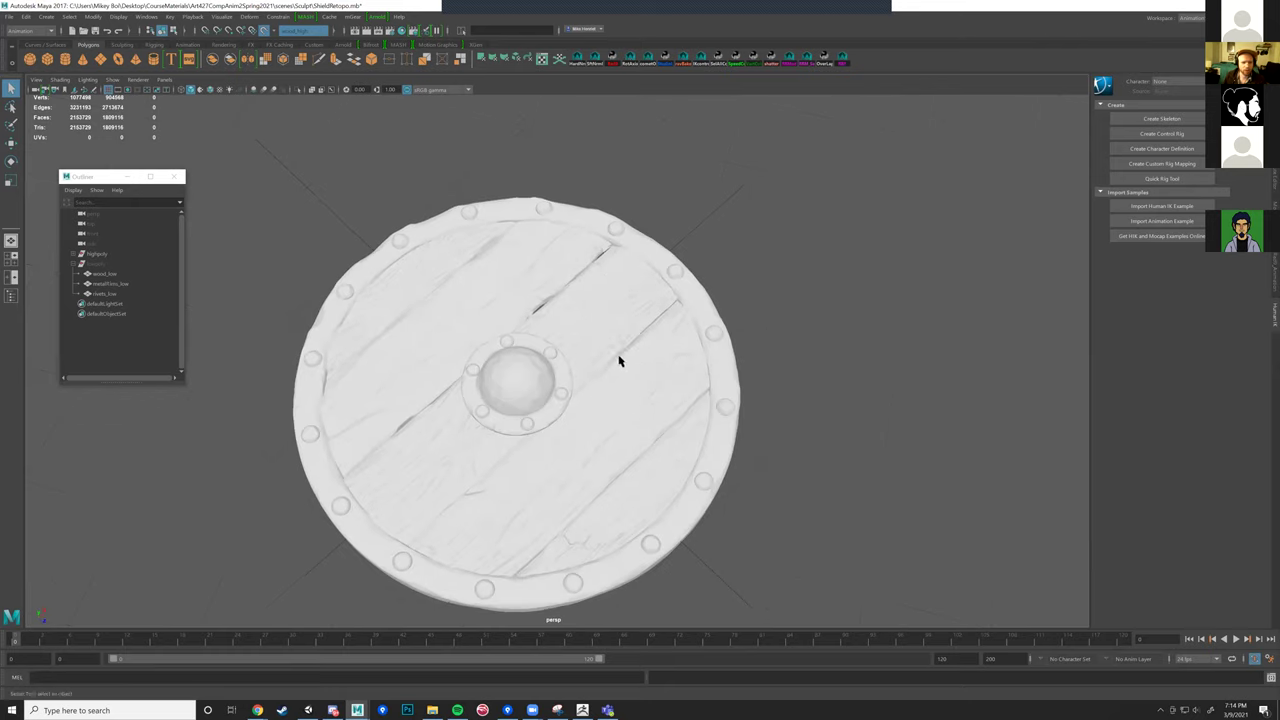
alt+middle_drag(606, 334, 595, 262)
scroll(595, 260, up, 3)
click(560, 318)
click(842, 298)
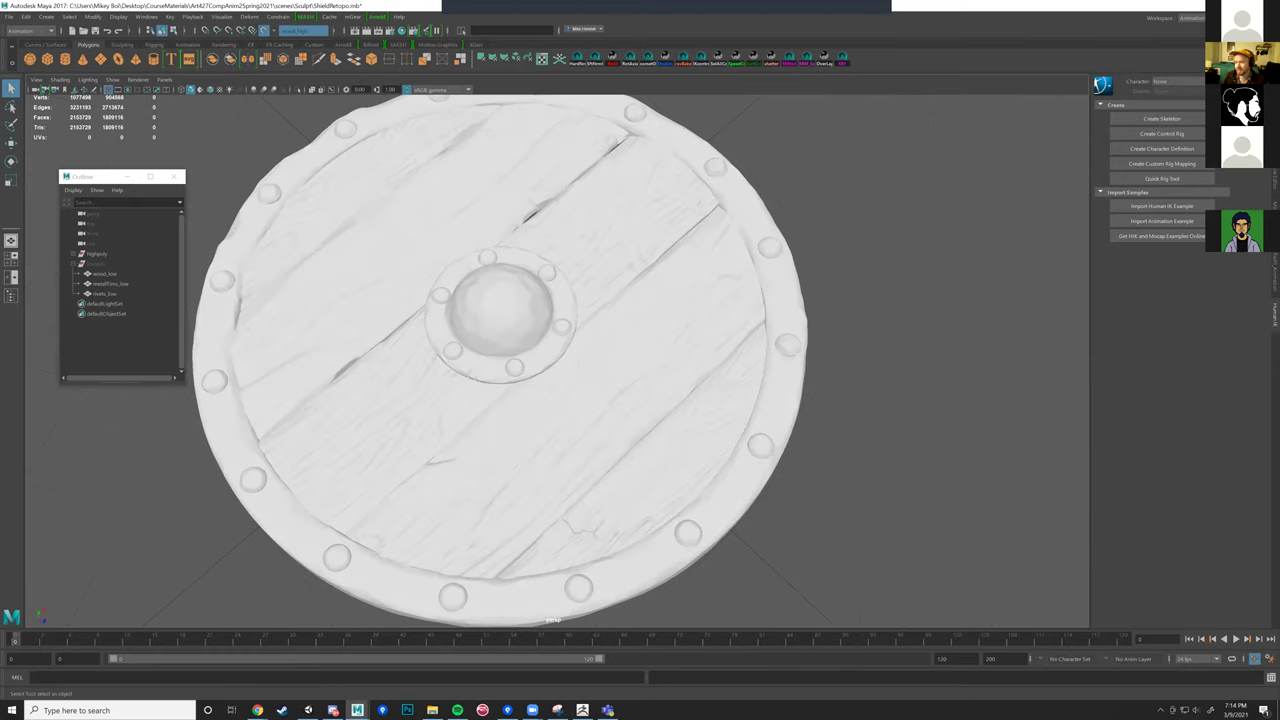
click(1273, 222)
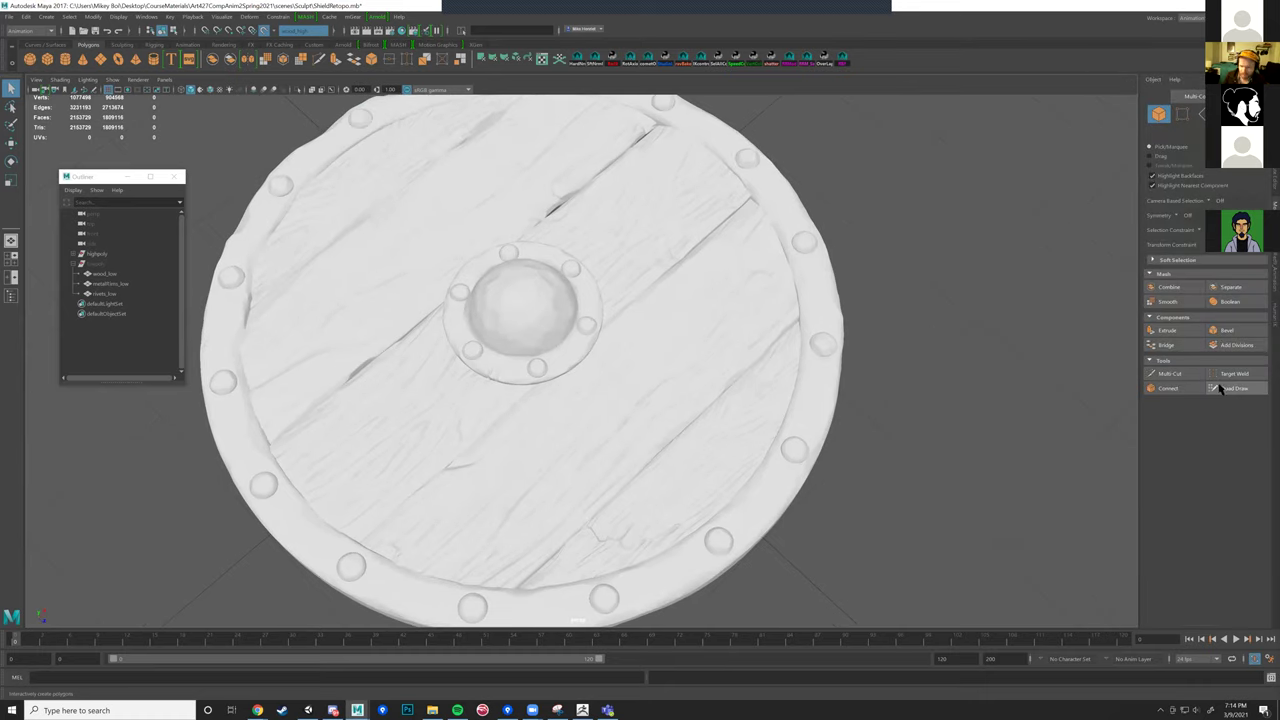
click(1224, 390)
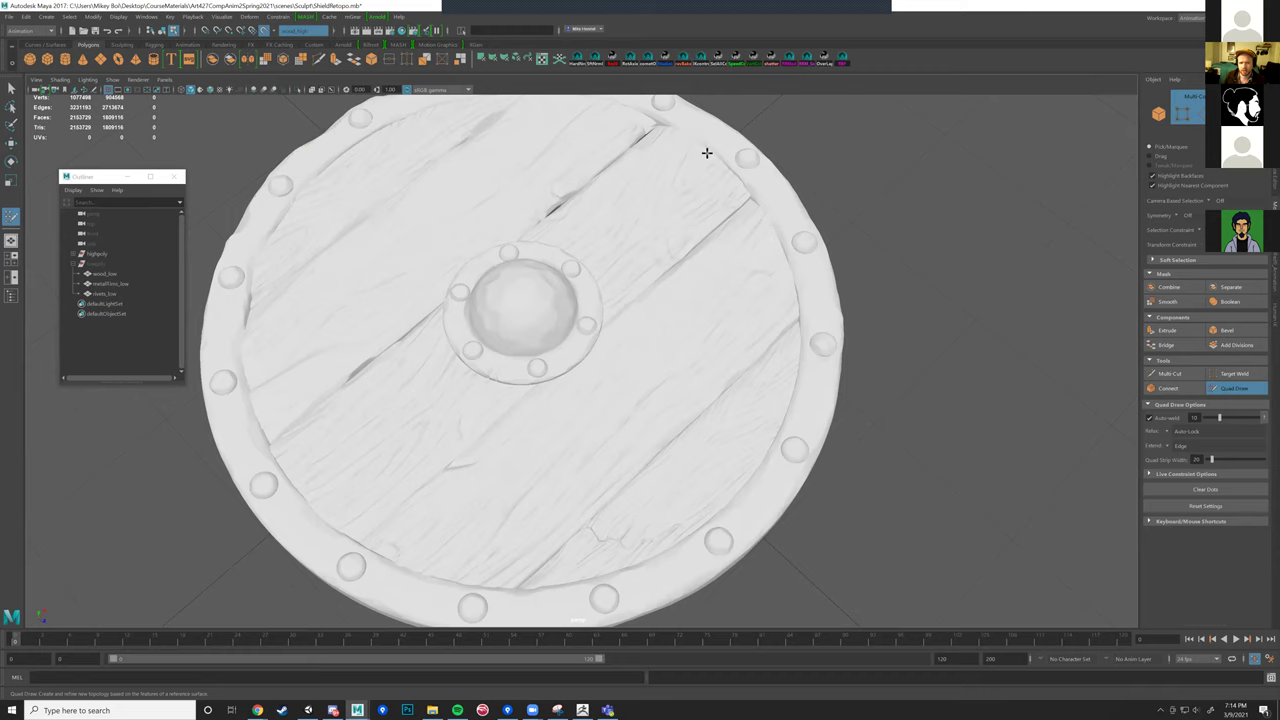
Step: Place Quad Draw dots between the central boss and the outer rim and fill three adjoining quads on the wood
click(760, 209)
click(787, 405)
click(604, 300)
click(585, 263)
mouse_move(606, 263)
alt+mouse_down()
mouse_move(637, 266)
mouse_move(638, 235)
mouse_move(643, 267)
mouse_move(657, 249)
mouse_move(640, 264)
alt+mouse_up()
key(shift)
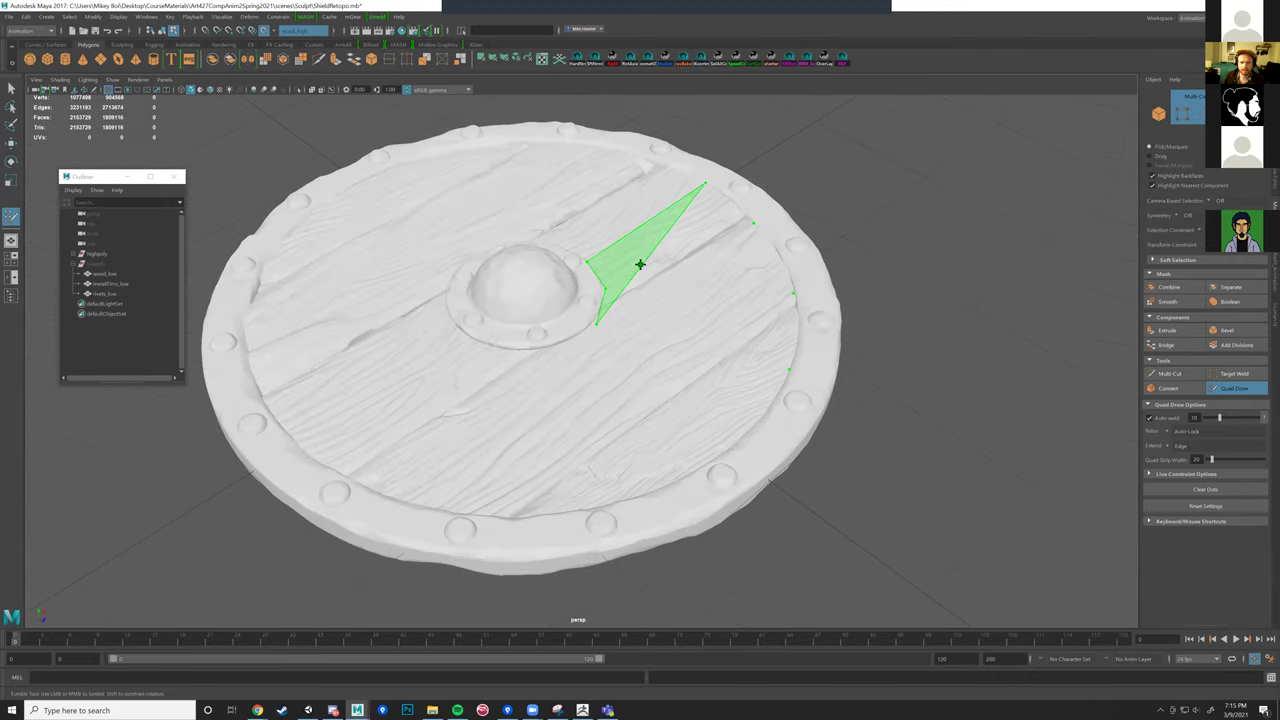
shift+click(663, 243)
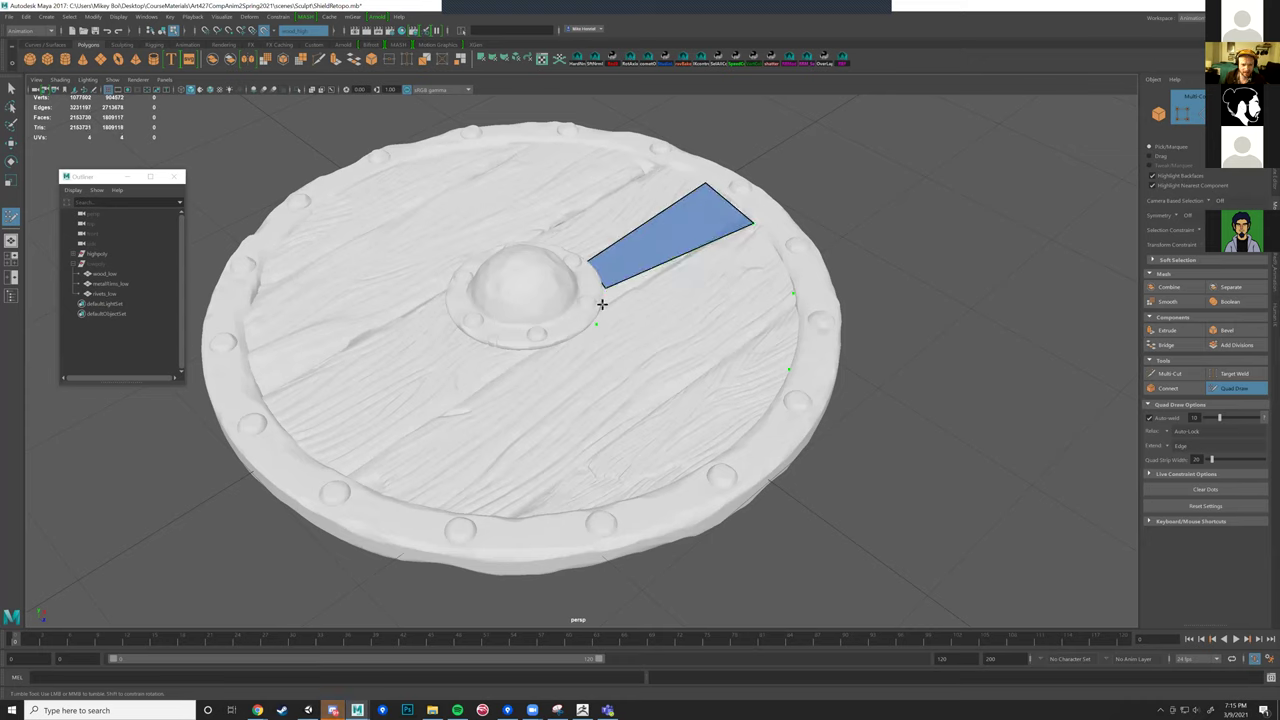
key(shift)
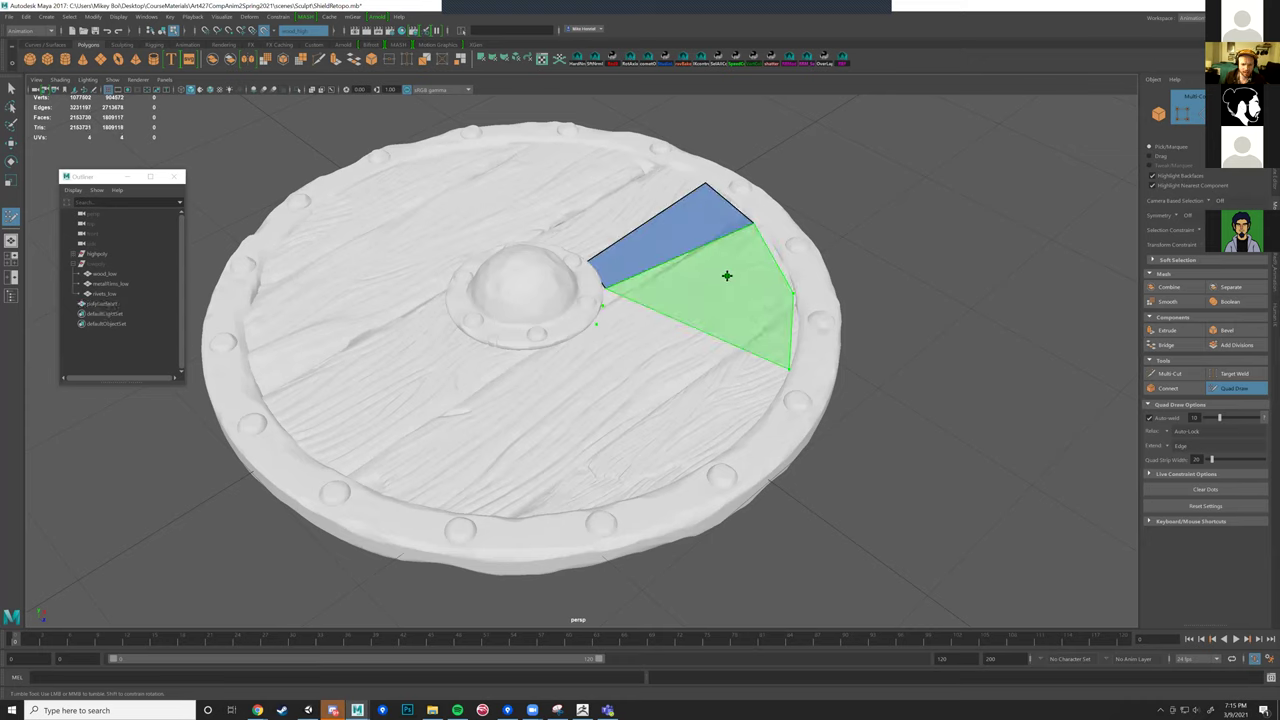
shift+click(715, 278)
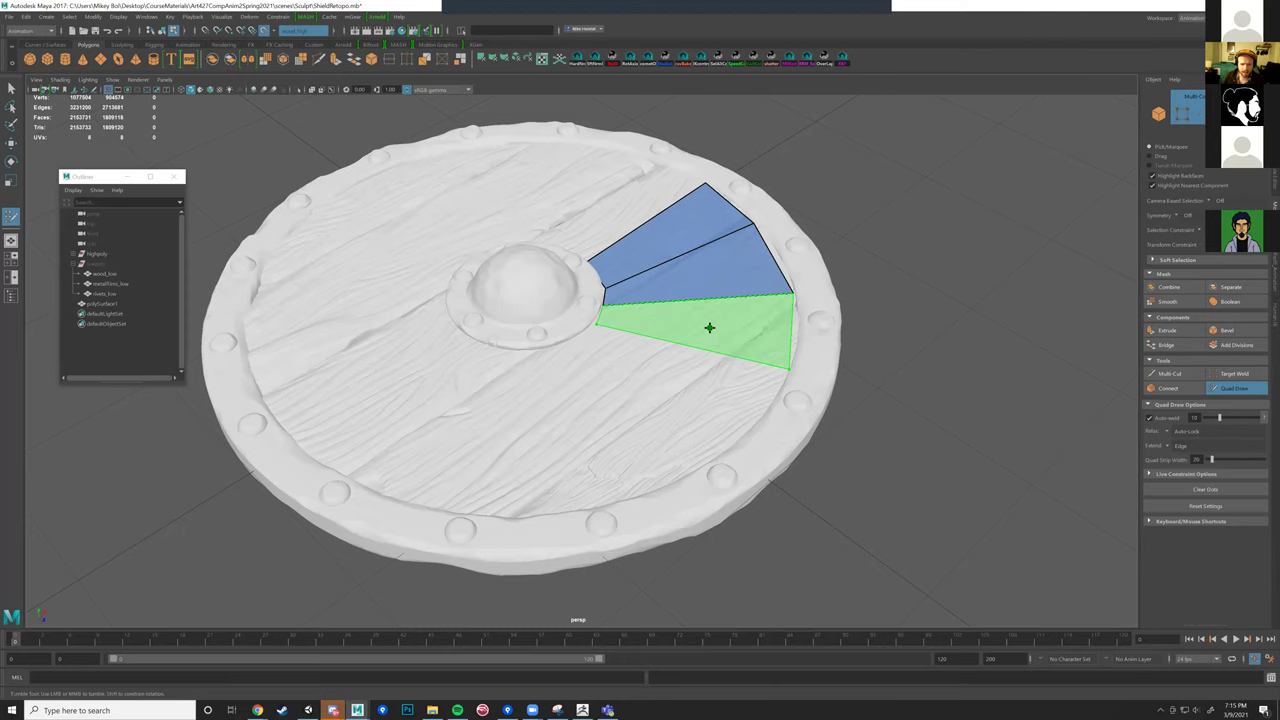
shift+click(709, 328)
Step: Extend the strip around the boss with a fourth adjoining quad on the wood
alt+drag(691, 370, 683, 400)
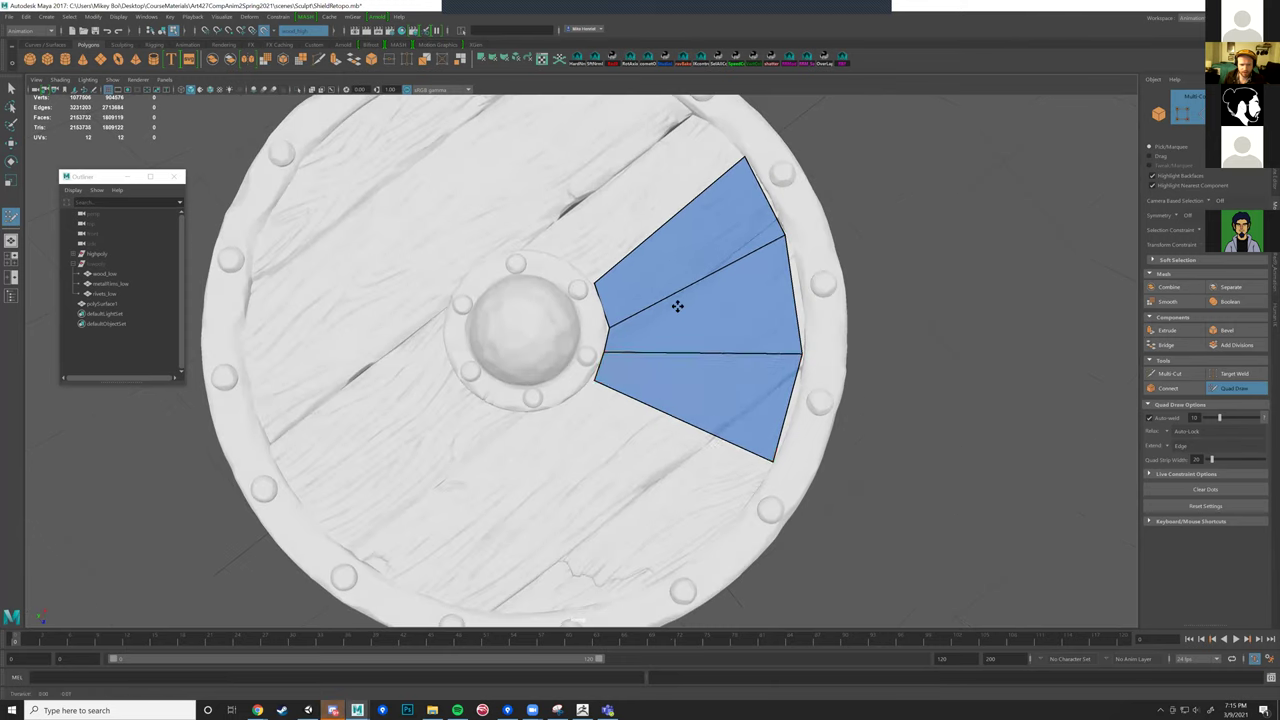
alt+middle_drag(677, 306, 681, 220)
click(570, 298)
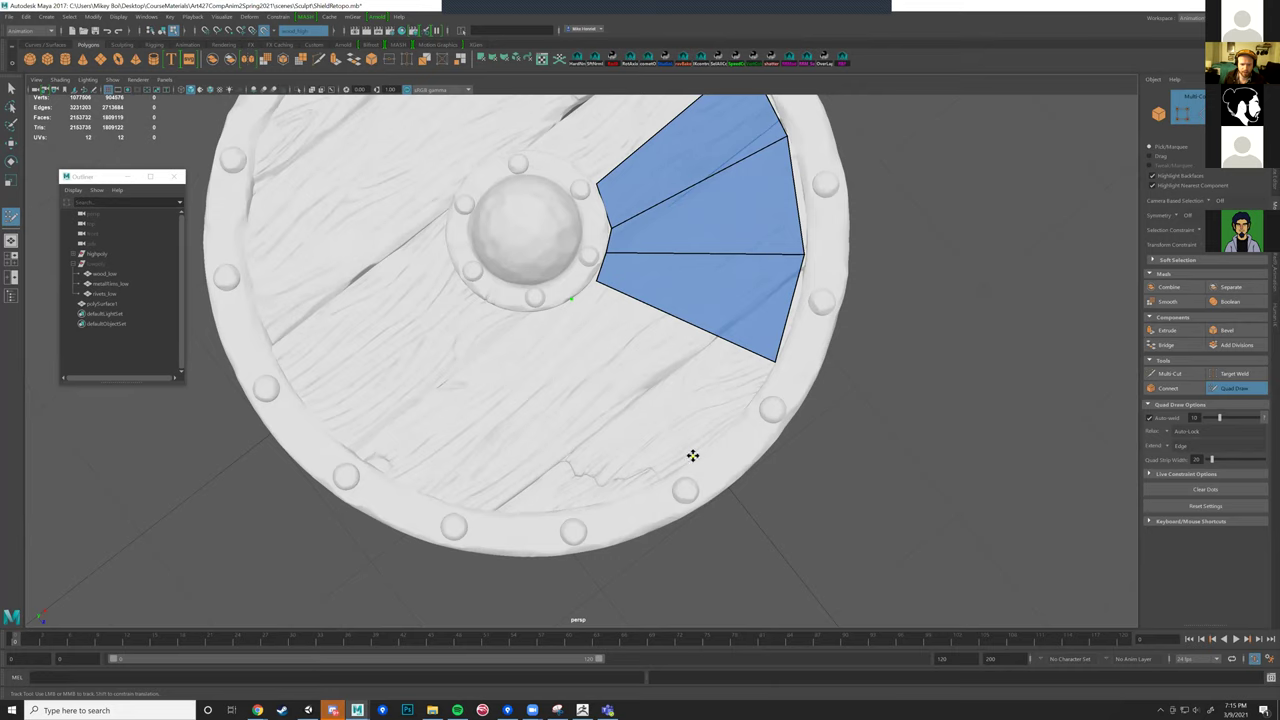
mouse_move(586, 371)
alt+mouse_down()
mouse_move(600, 337)
mouse_move(556, 335)
mouse_move(521, 302)
alt+mouse_up()
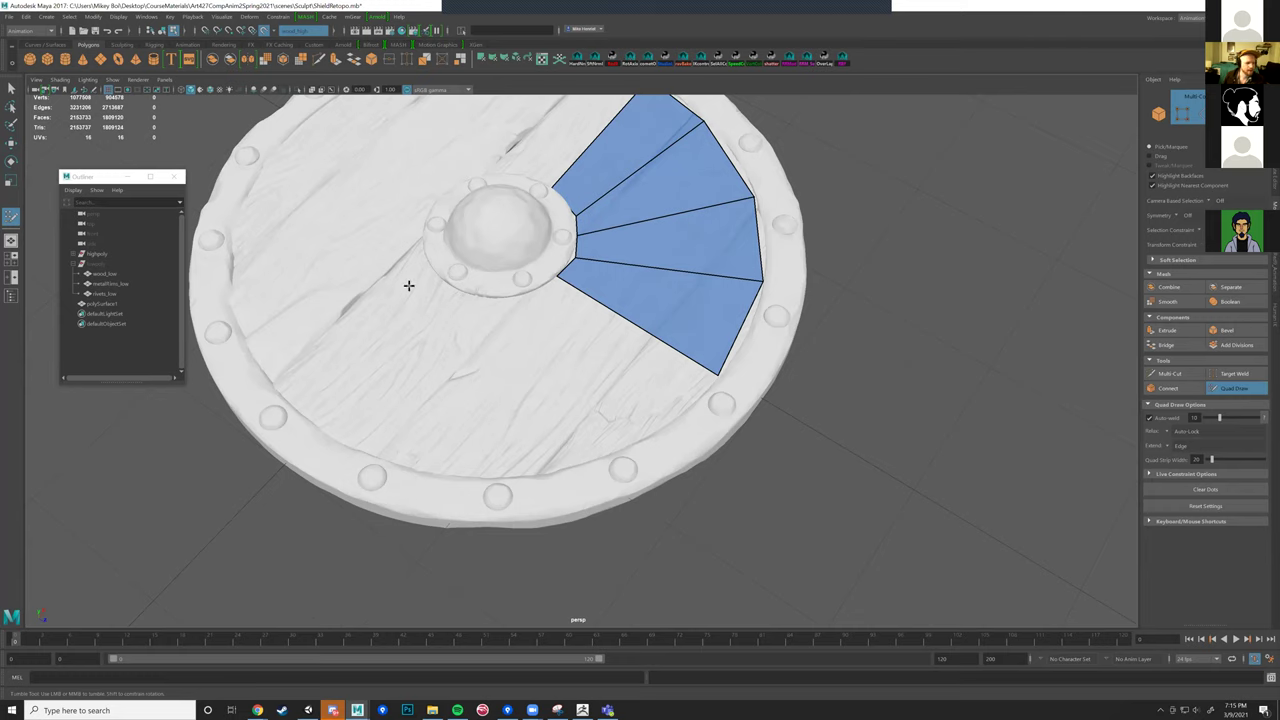
Step: Leave Quad Draw, return to object selection and delete the trial retopology mesh polySurface1 from the shield
key(w)
alt+drag(406, 280, 642, 280)
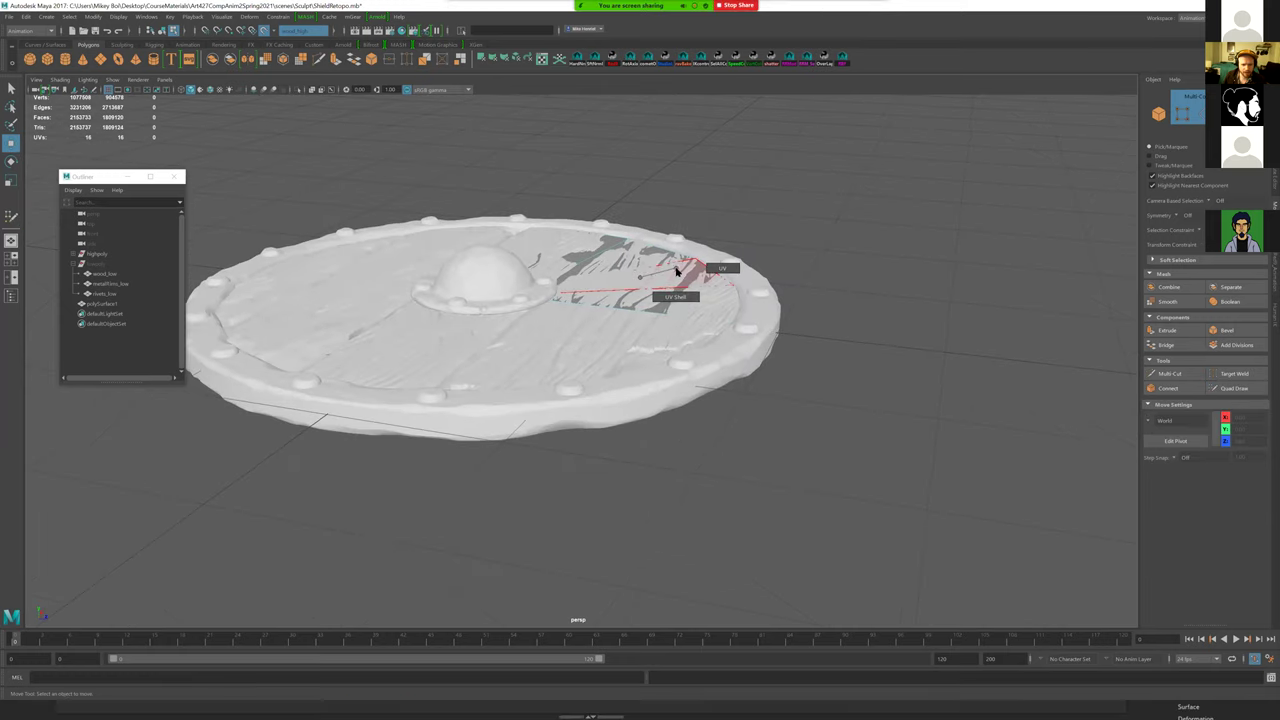
right_drag(650, 280, 880, 216)
click(880, 216)
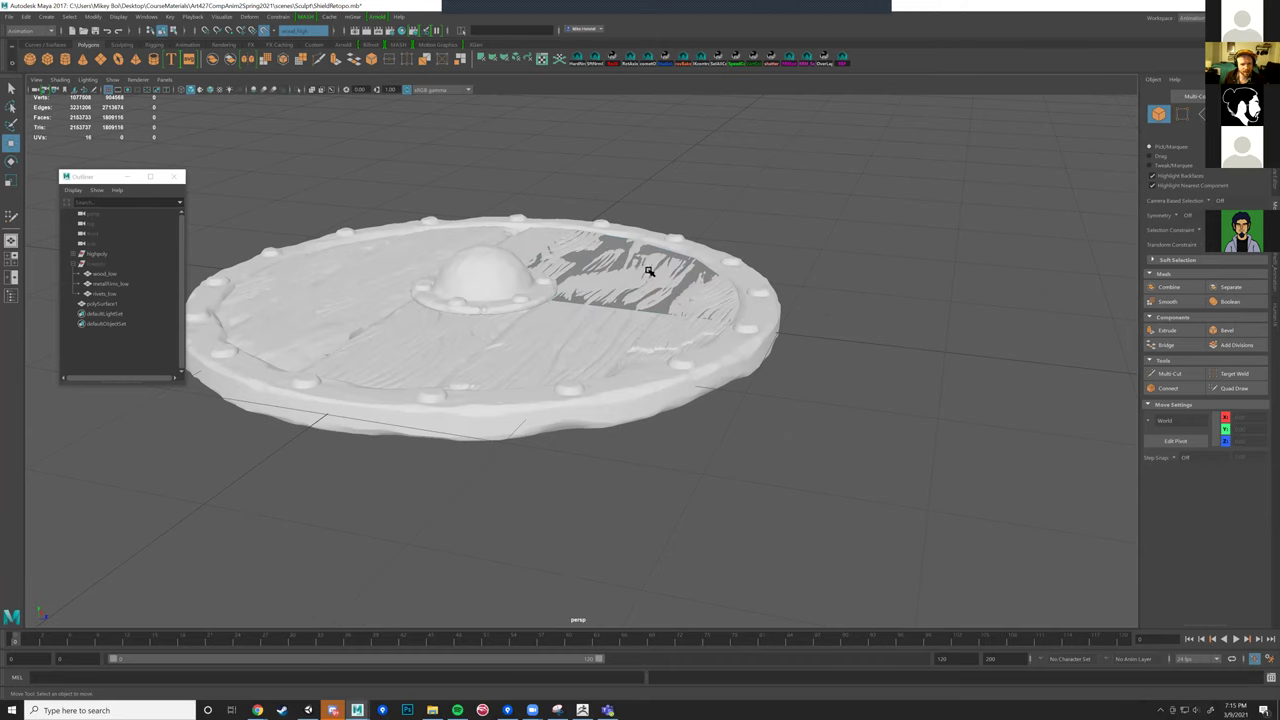
click(692, 268)
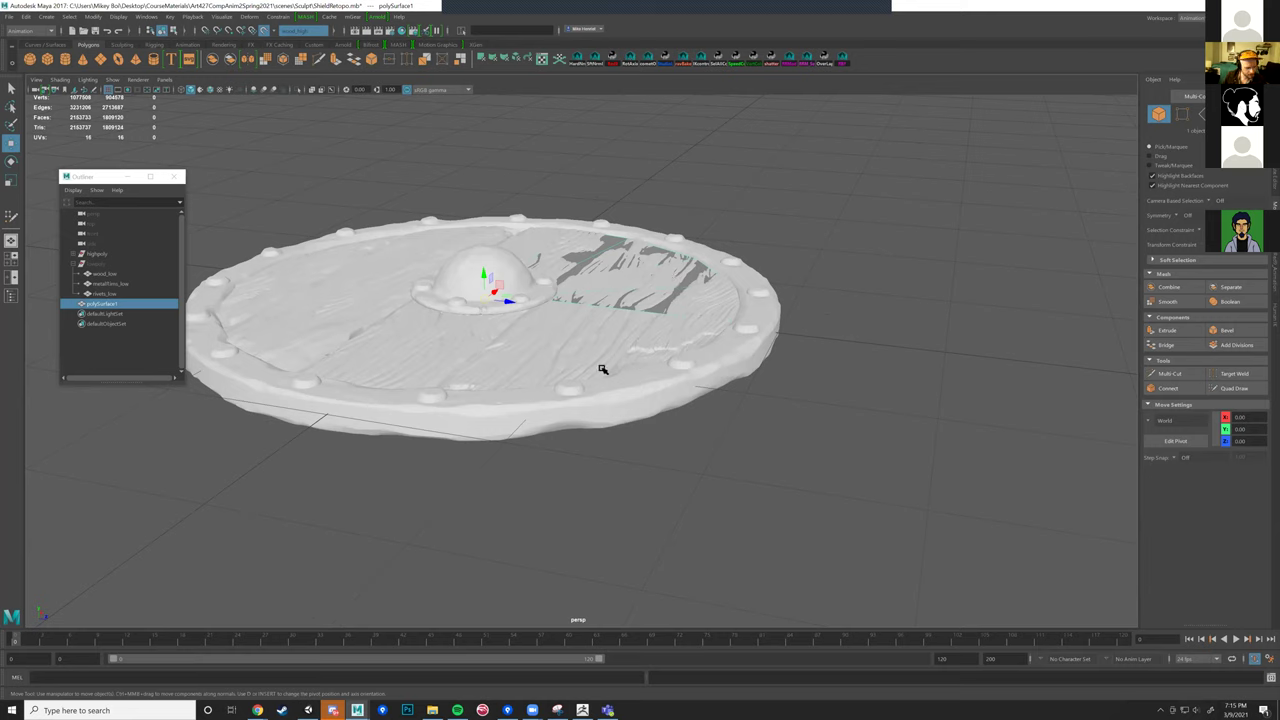
drag(506, 302, 591, 296)
key(ctrl+z)
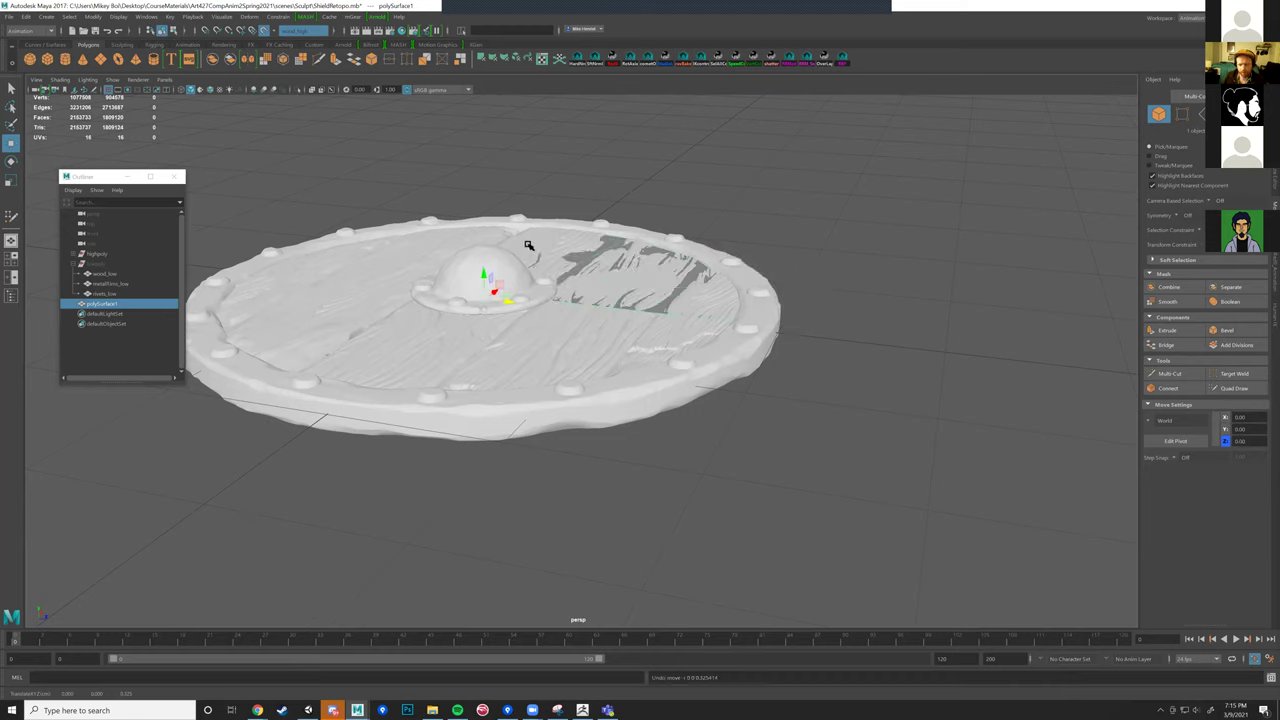
key(Delete)
Step: Expand the highpoly group's contents and unhide the lowpoly group so both shield versions display together
click(81, 254)
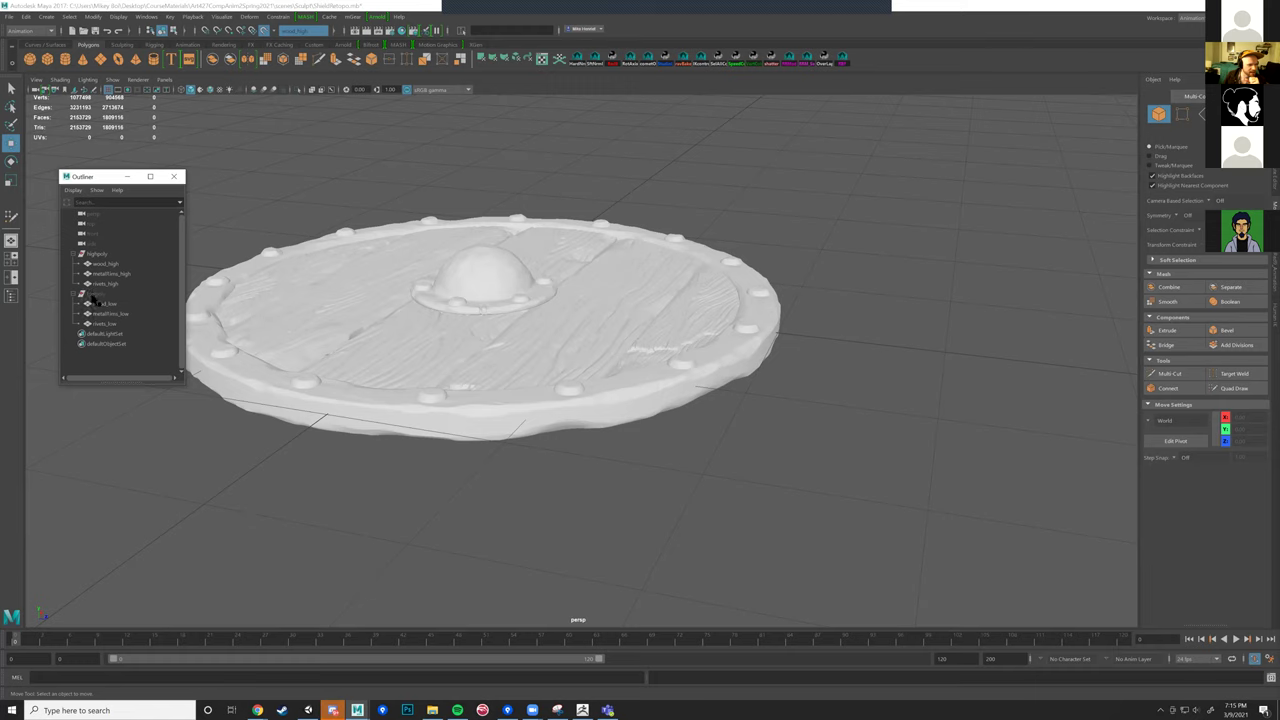
click(100, 294)
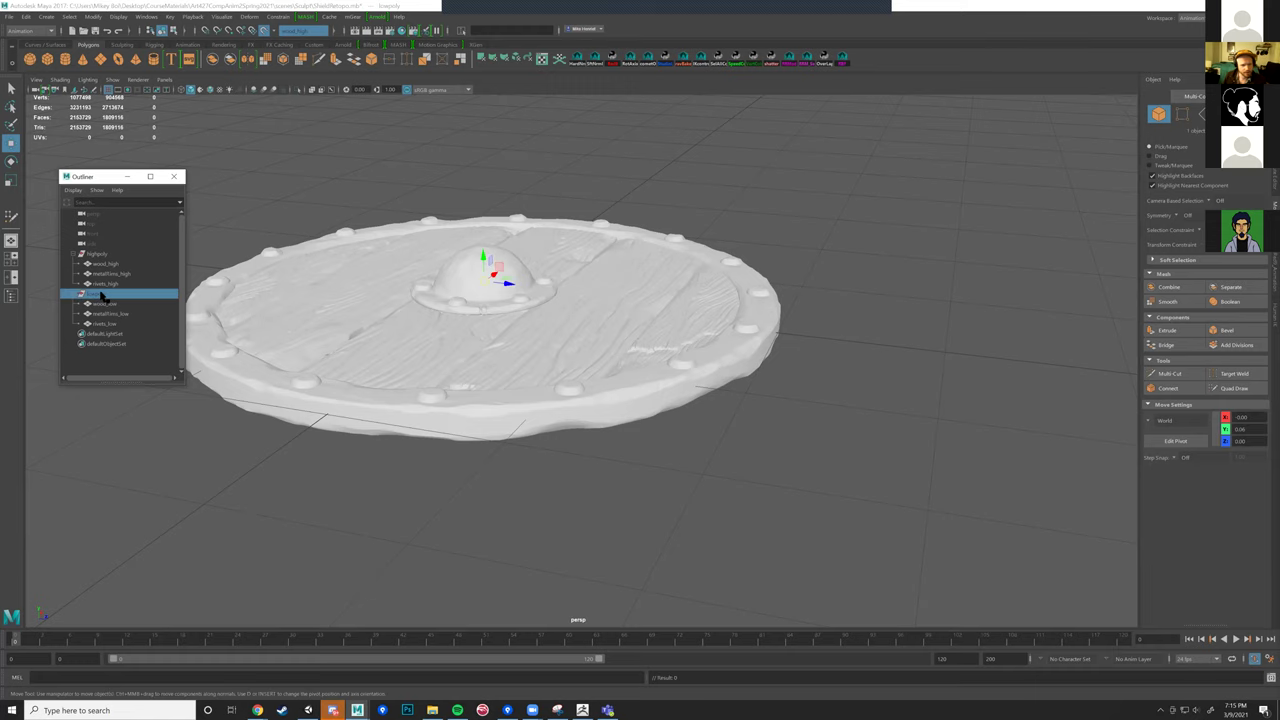
key(shift+h)
click(858, 201)
mouse_move(771, 216)
alt+mouse_down()
mouse_move(771, 242)
mouse_move(786, 218)
alt+mouse_up()
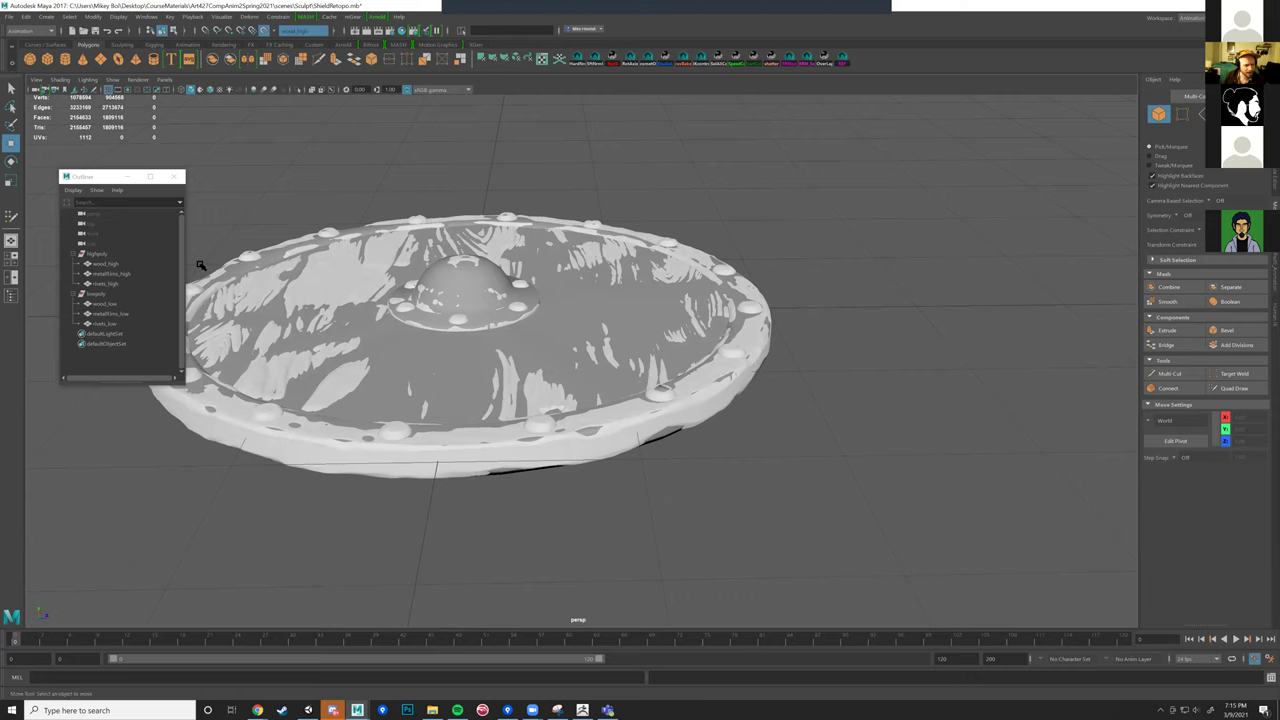
Step: Compare the highpoly and lowpoly groups by selecting their matching wood, metal trim and rivets meshes in pairs
click(101, 304)
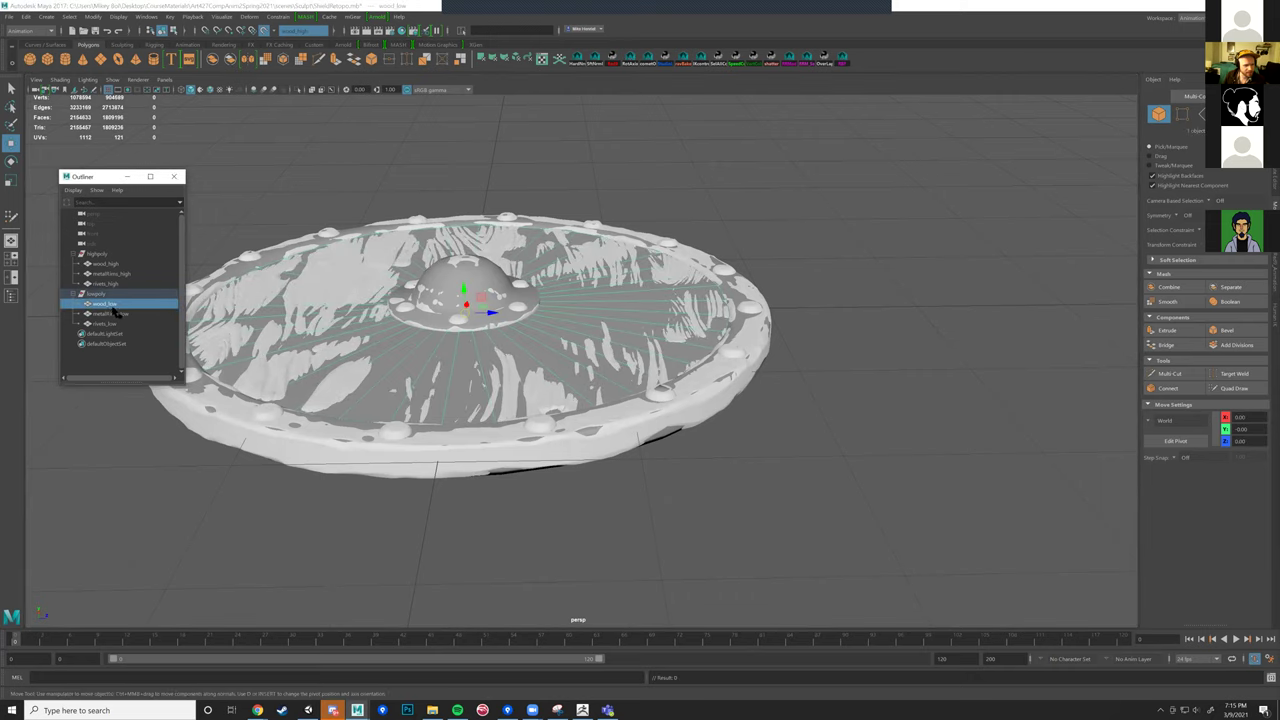
click(100, 255)
click(100, 294)
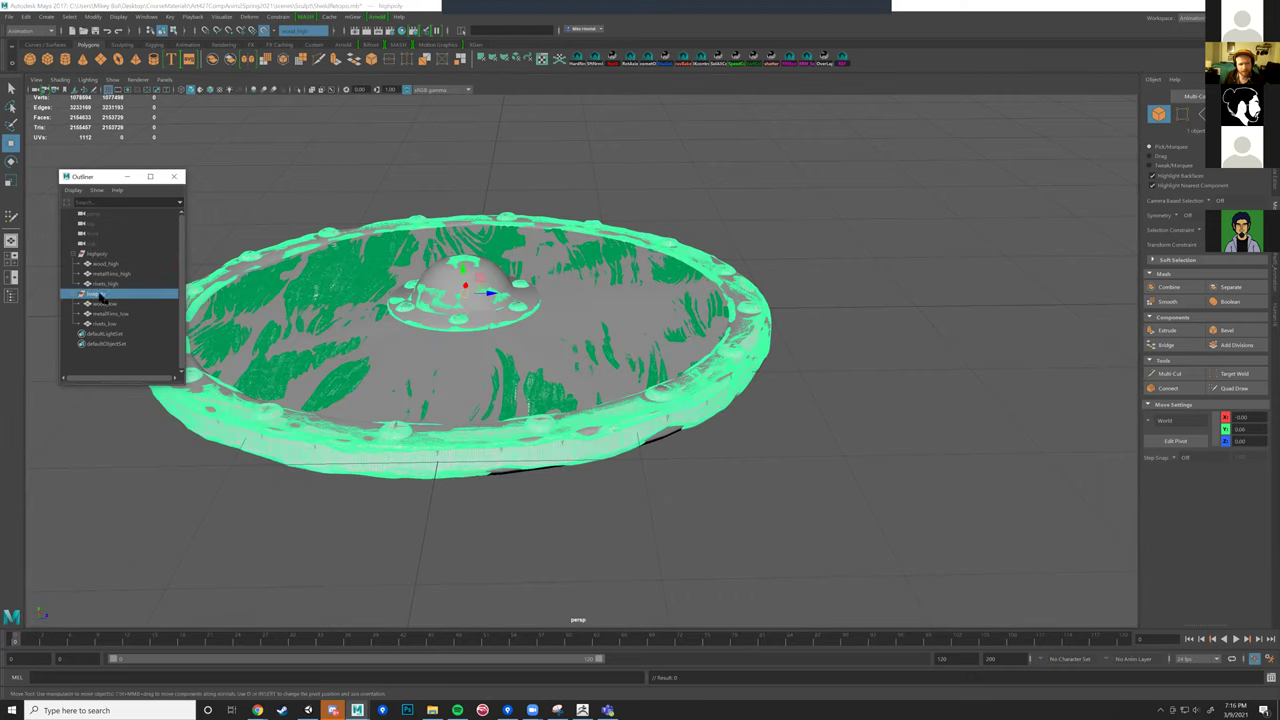
click(111, 265)
click(112, 304)
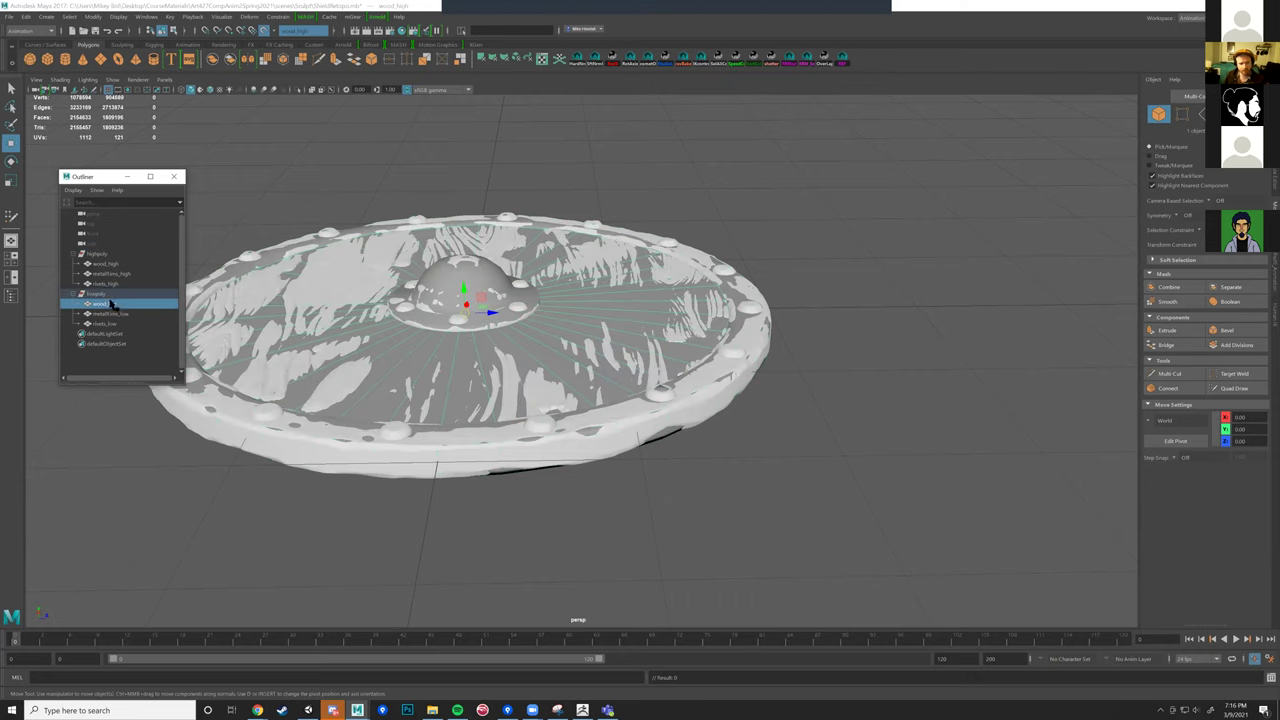
click(116, 275)
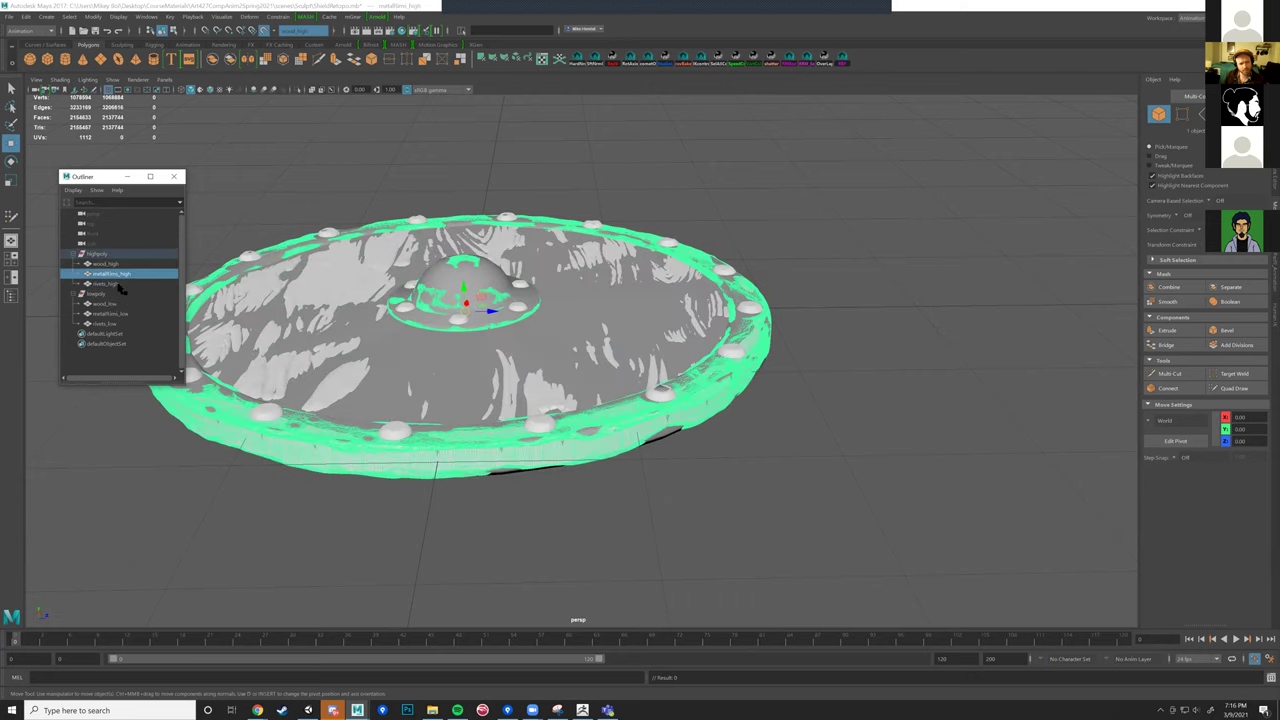
click(122, 314)
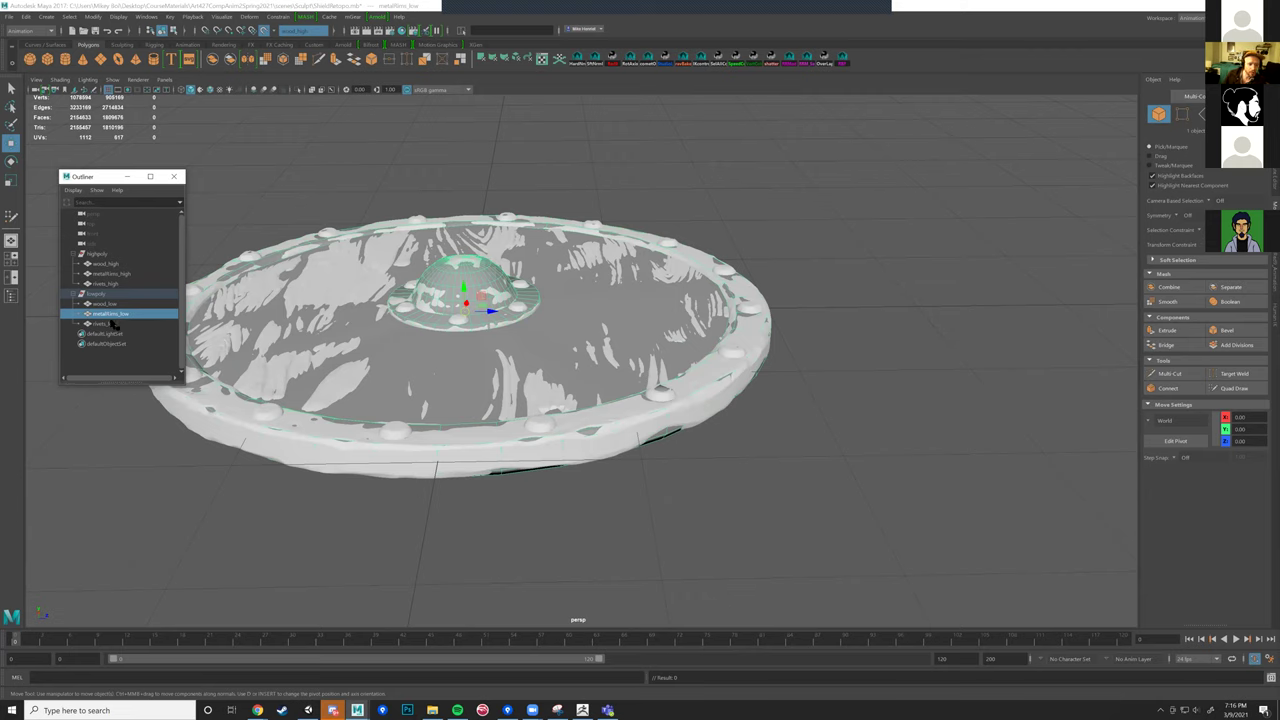
click(113, 284)
click(116, 324)
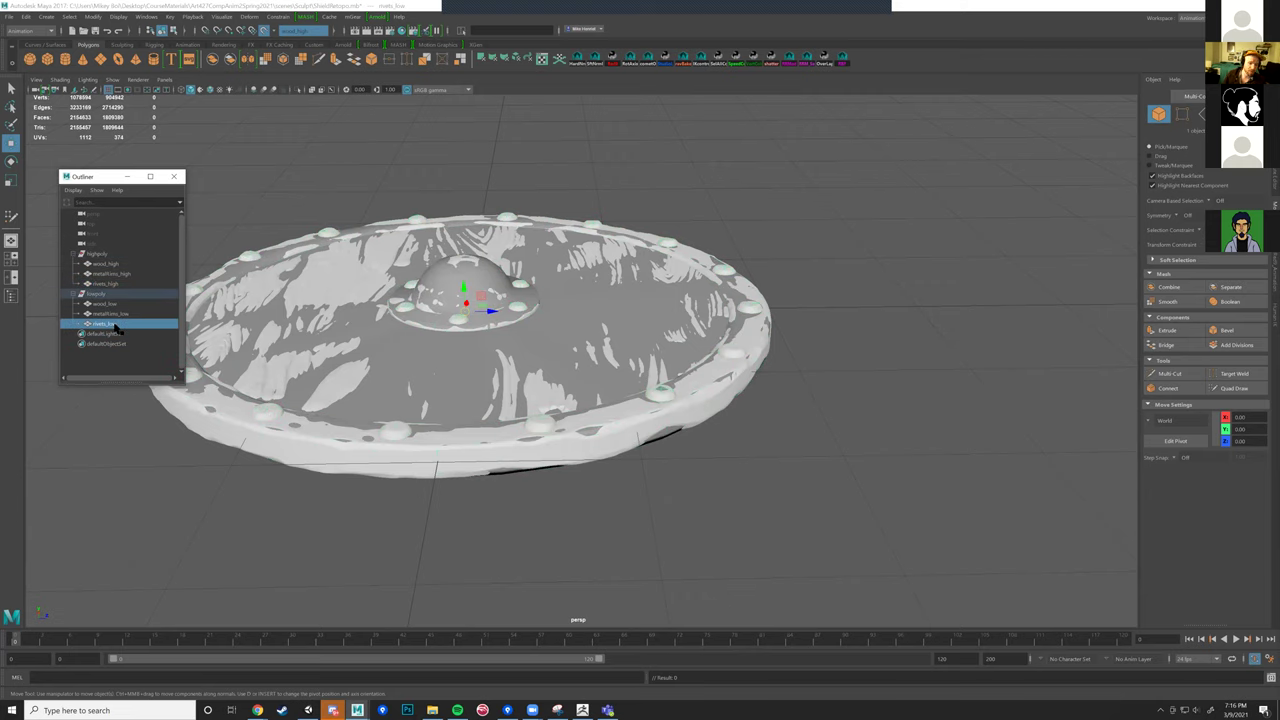
Step: Look over the overlapping shield meshes and quit Maya without saving the scene changes
alt+drag(600, 266, 584, 277)
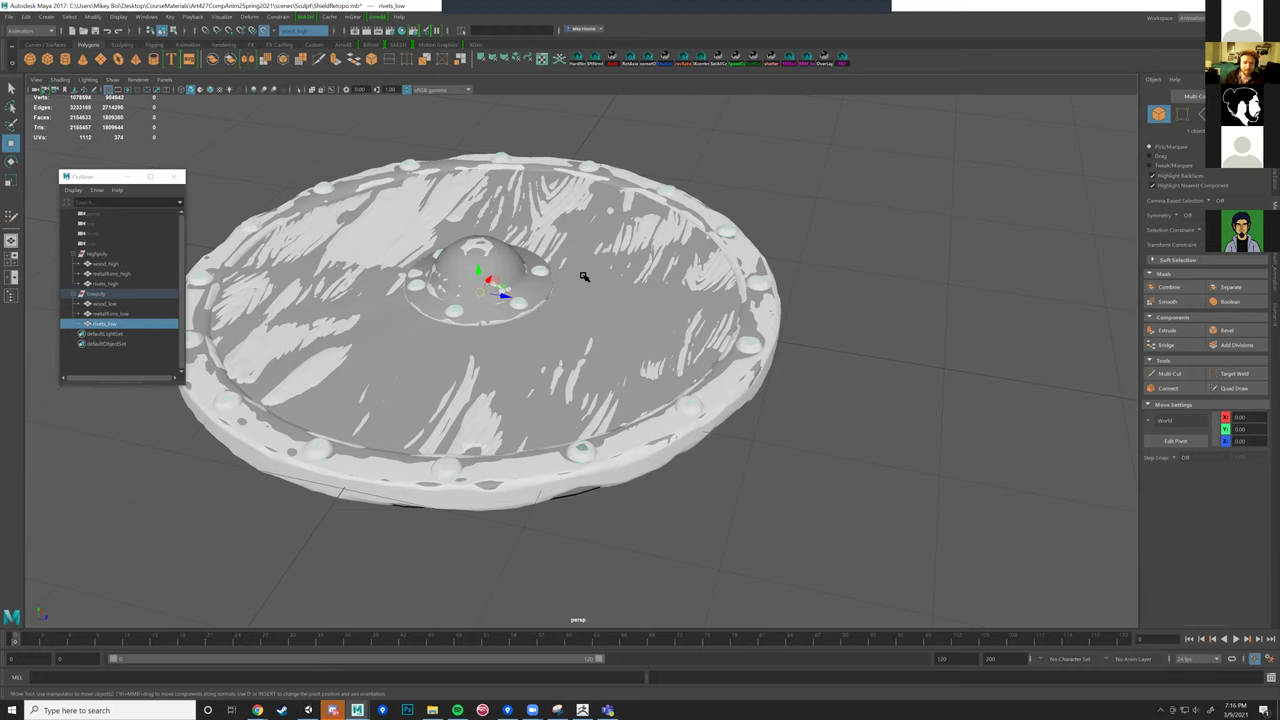
scroll(362, 257, up, 3)
scroll(370, 262, down, 5)
alt+drag(440, 500, 409, 541)
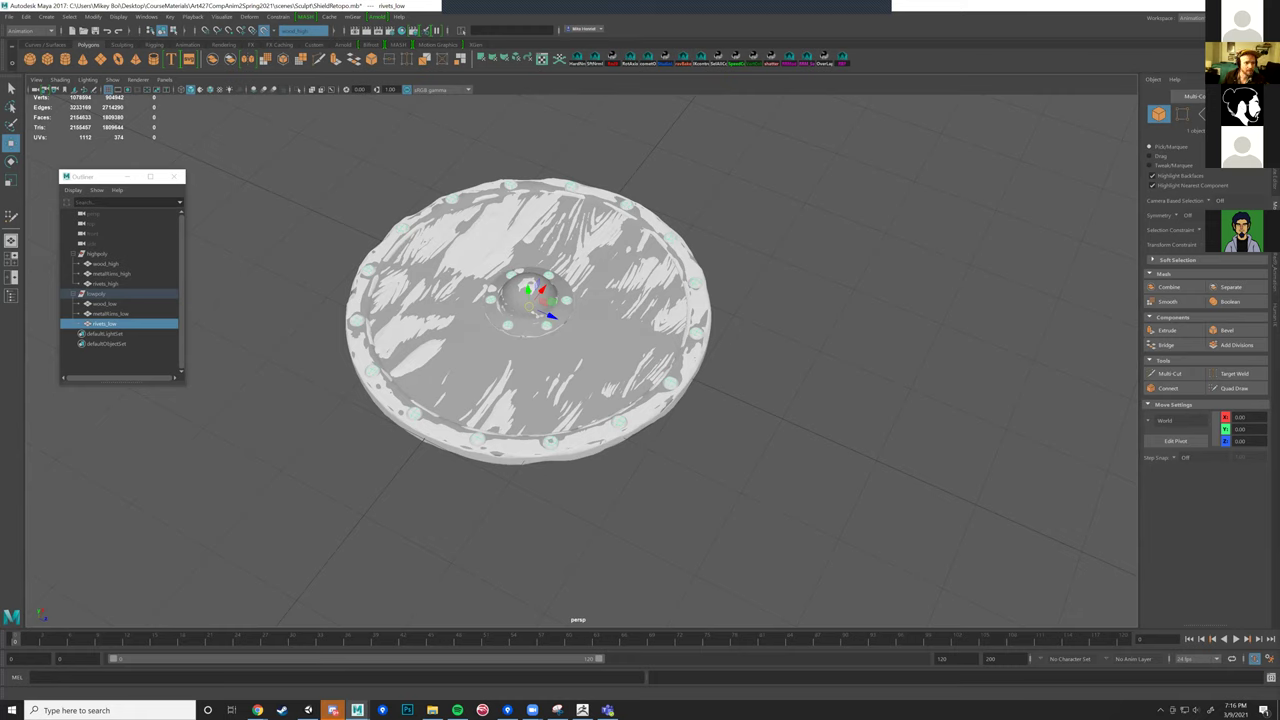
key(ctrl+q)
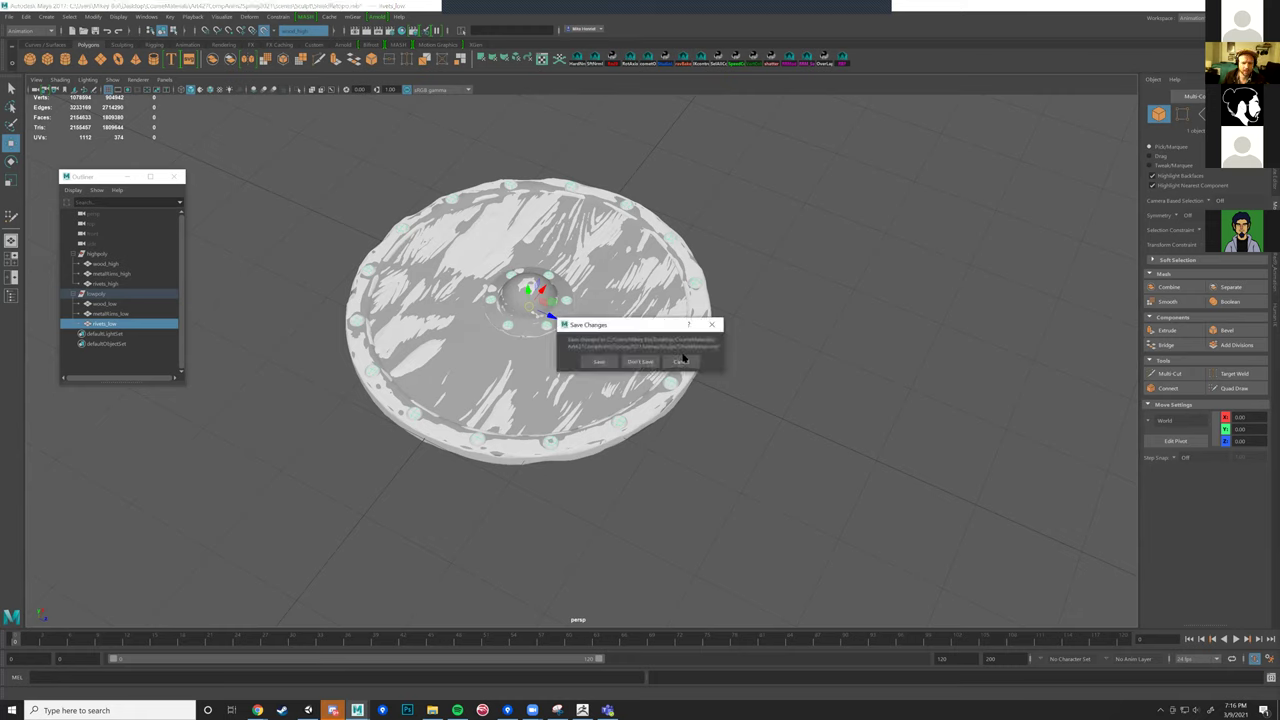
click(645, 362)
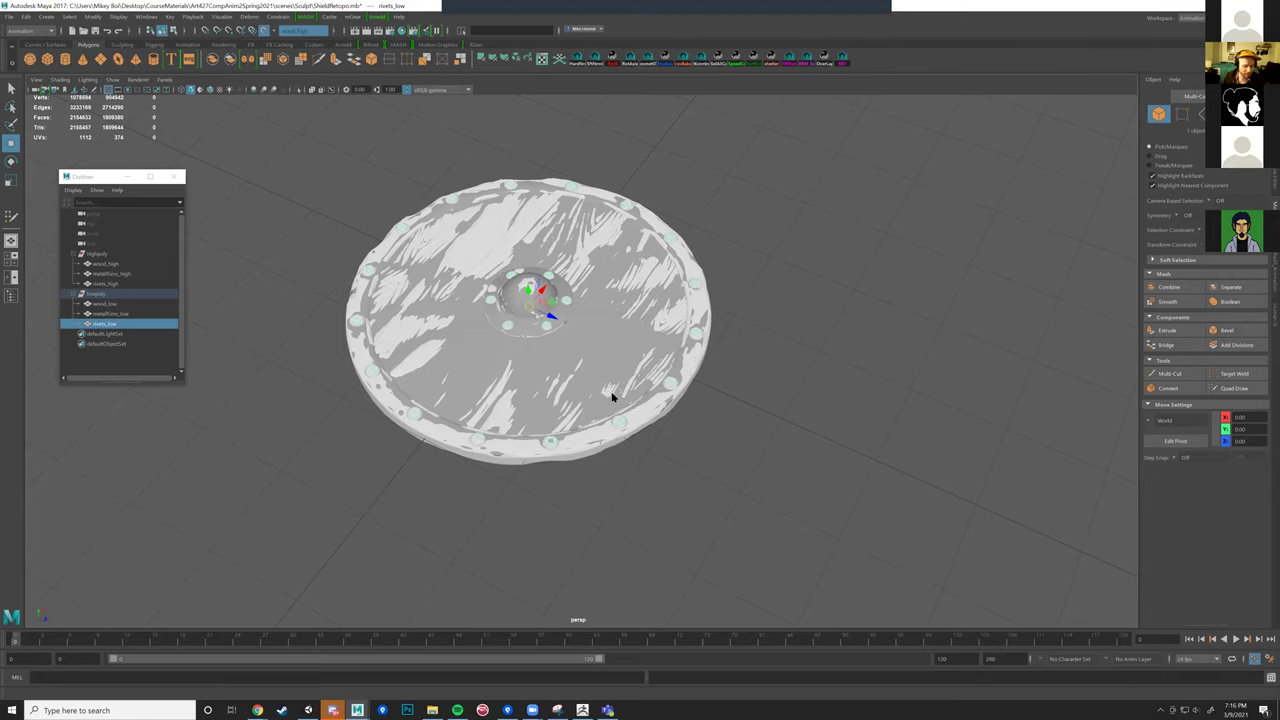
Step: Switch to ZBrush and view the sculpted shield from another angle
key(alt+Tab)
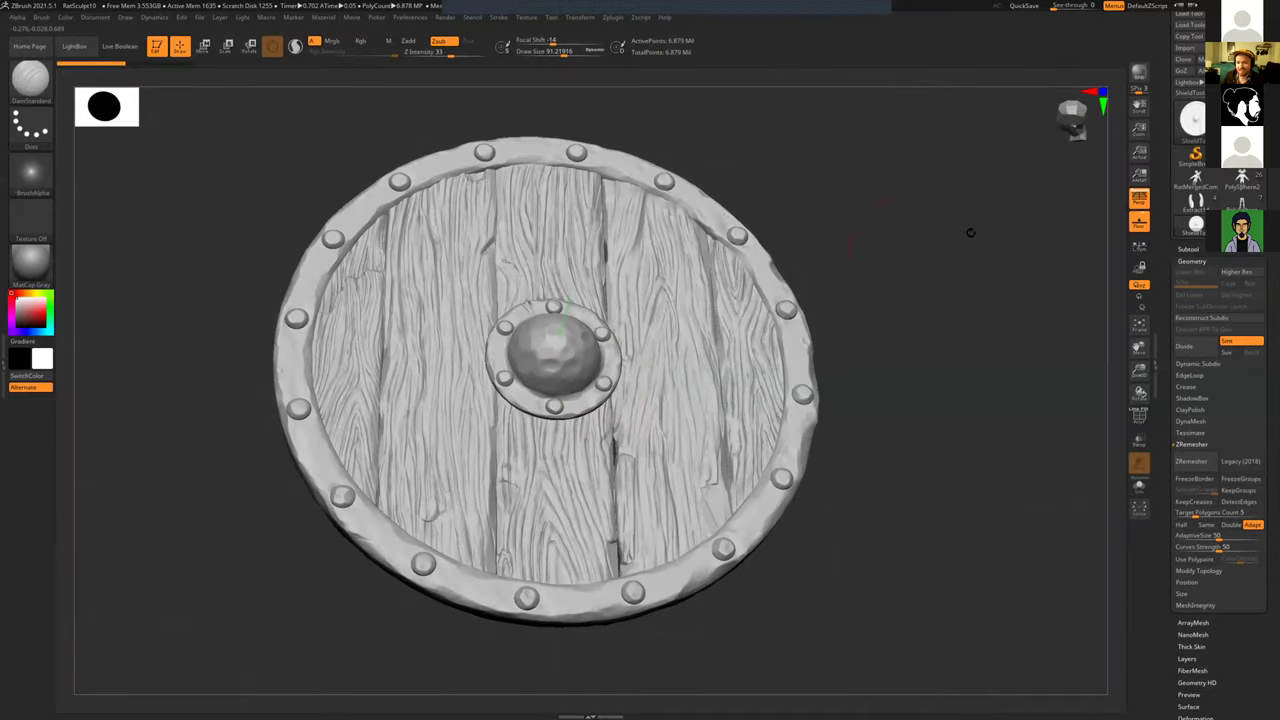
drag(935, 289, 870, 300)
key(alt+Tab)
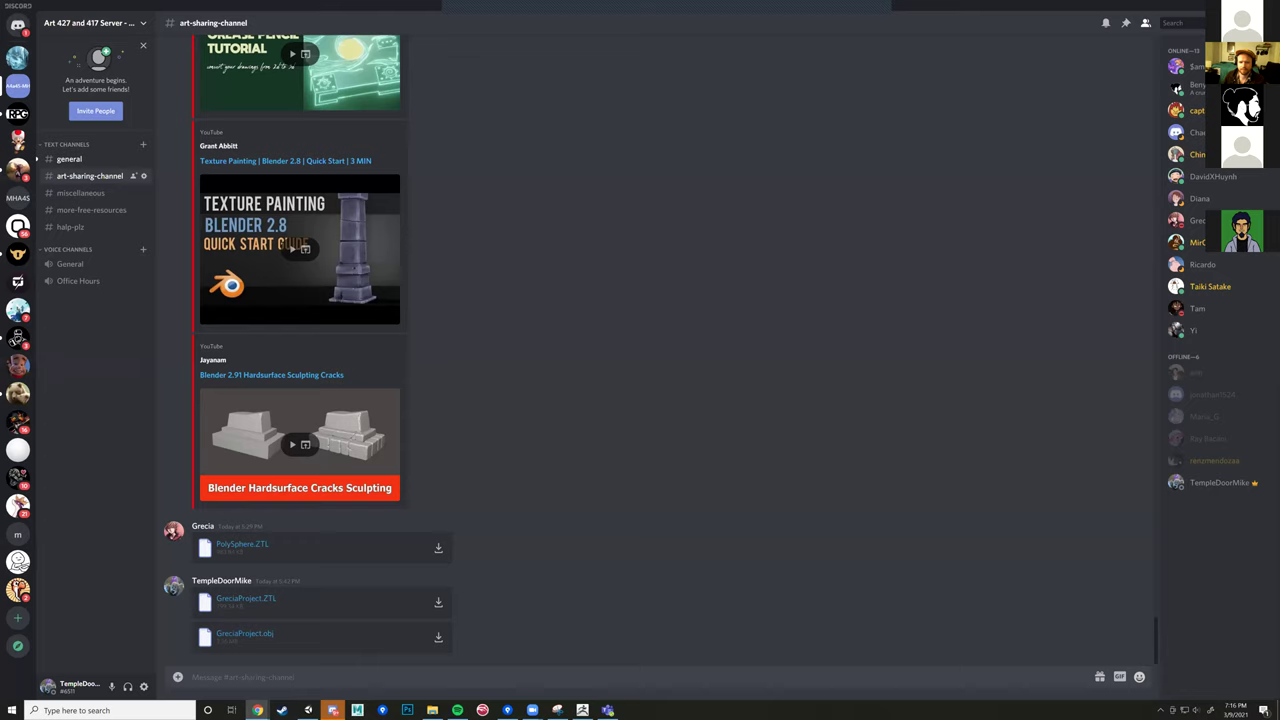
Step: Open the recent project ShieldPainterFile3 in Substance Painter and dismiss the update and welcome windows
click(133, 709)
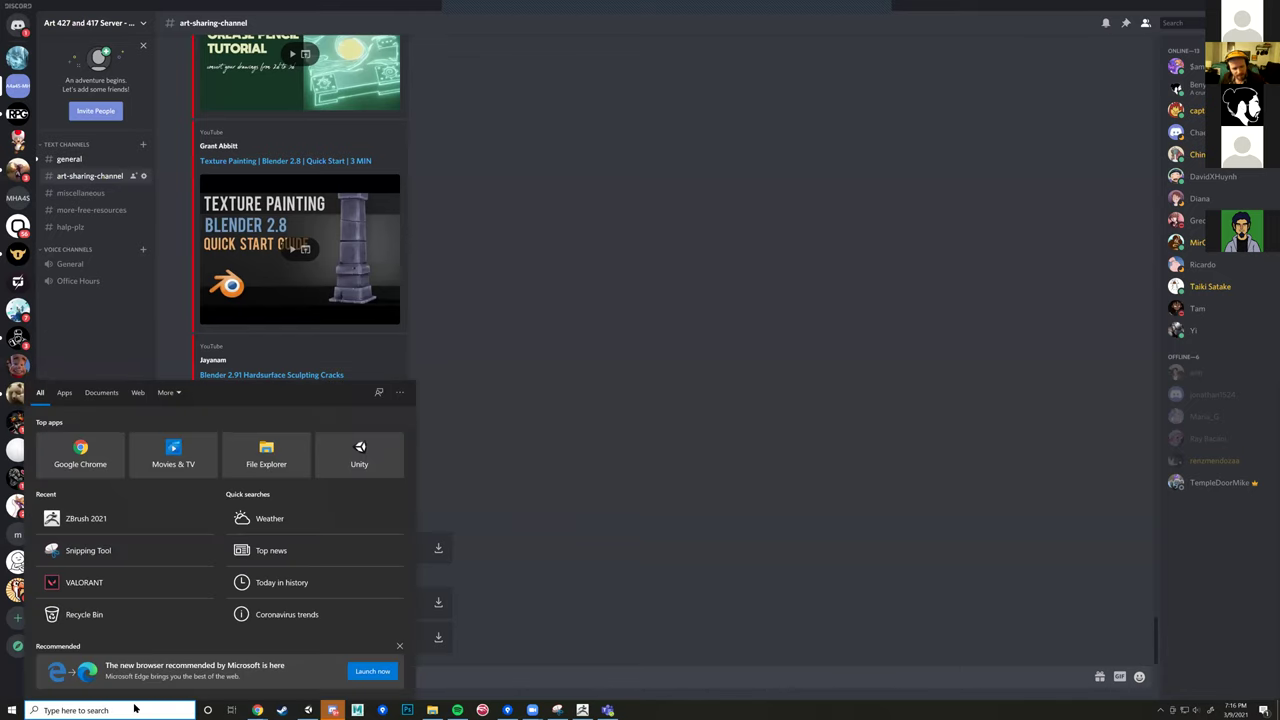
text(sub)
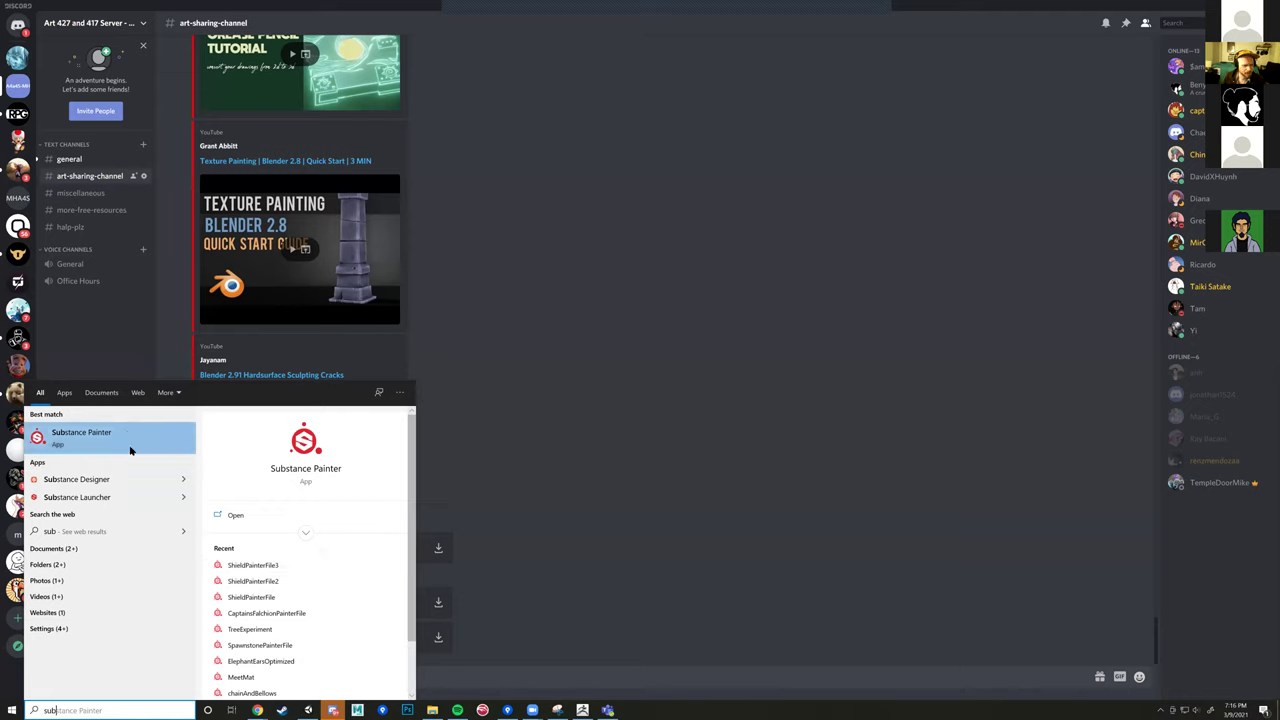
click(267, 566)
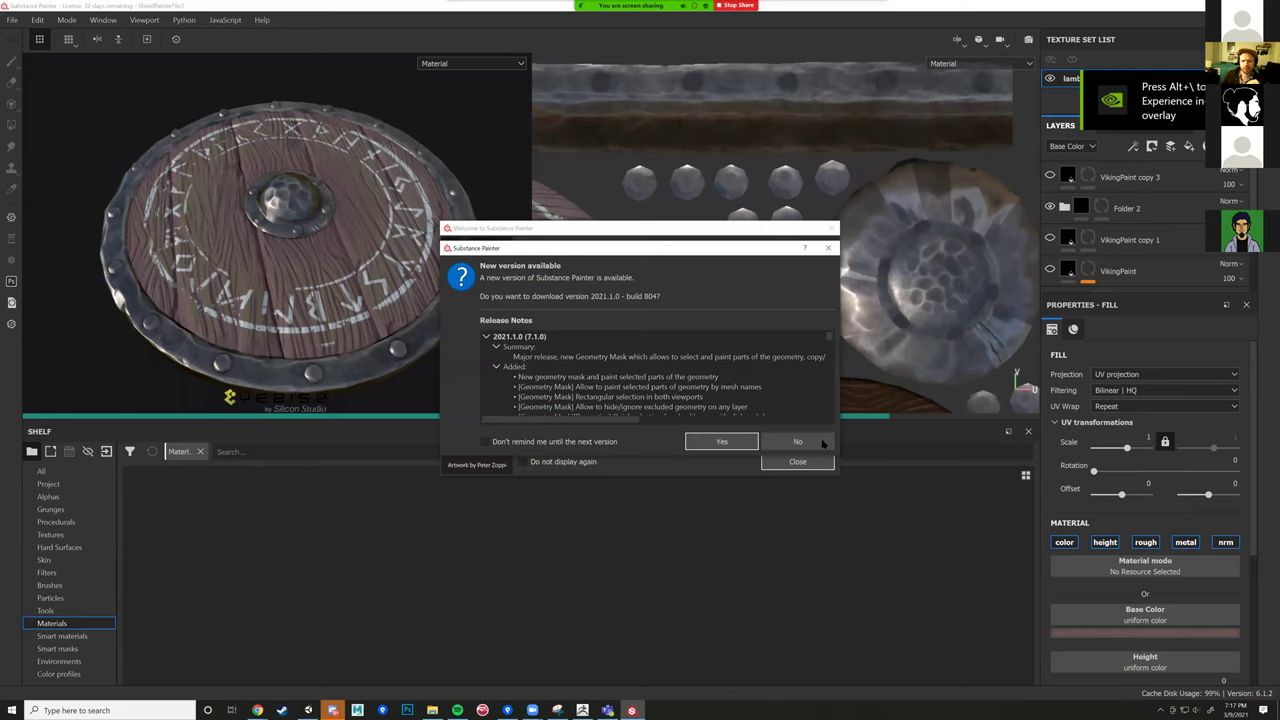
click(828, 249)
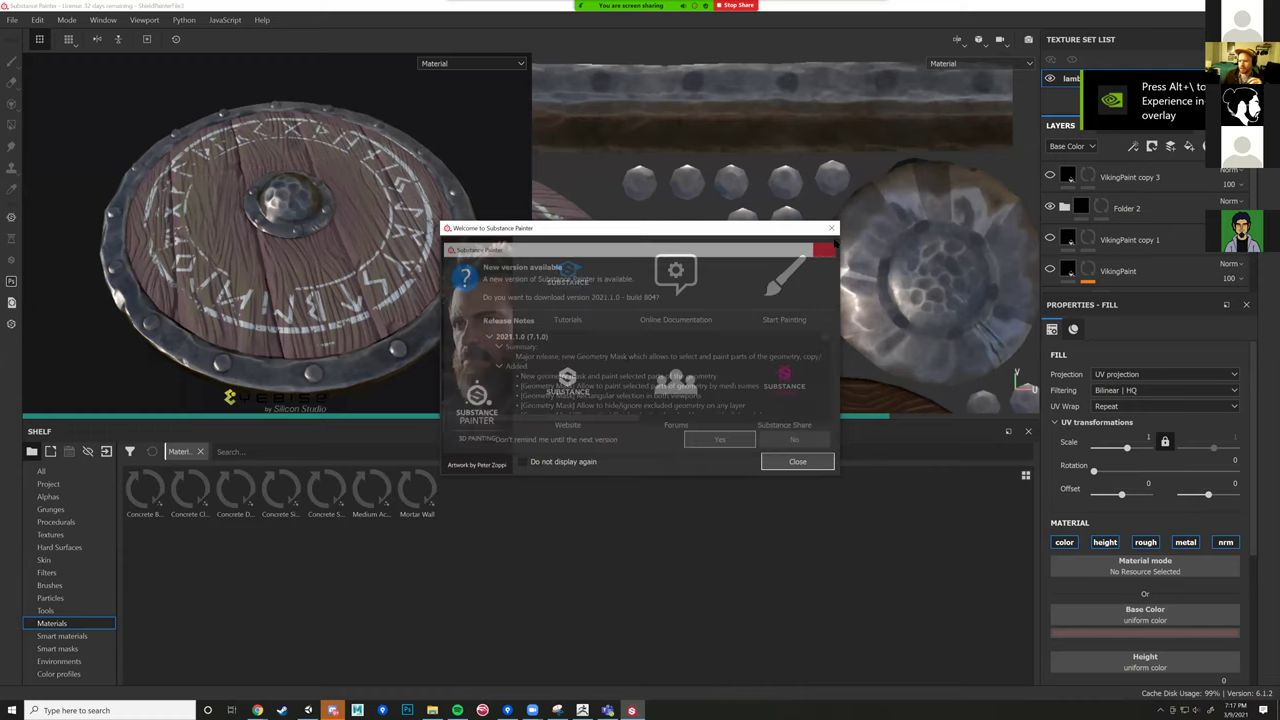
click(828, 231)
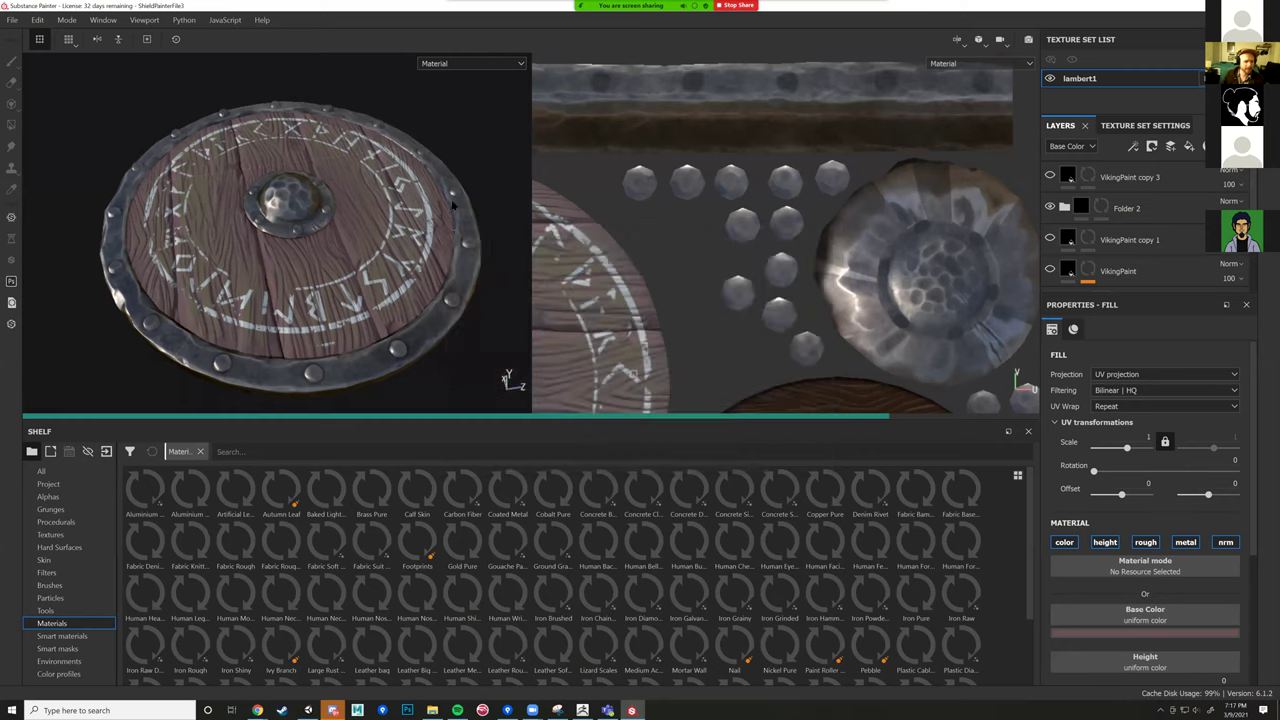
Step: Inspect the textured shield in the 3D view from several angles and under rotated environment lighting
mouse_move(492, 198)
alt+mouse_down()
mouse_move(483, 217)
mouse_move(486, 197)
mouse_move(508, 256)
mouse_move(471, 123)
mouse_move(515, 165)
mouse_move(489, 174)
mouse_move(483, 208)
alt+mouse_up()
scroll(483, 208, up, 3)
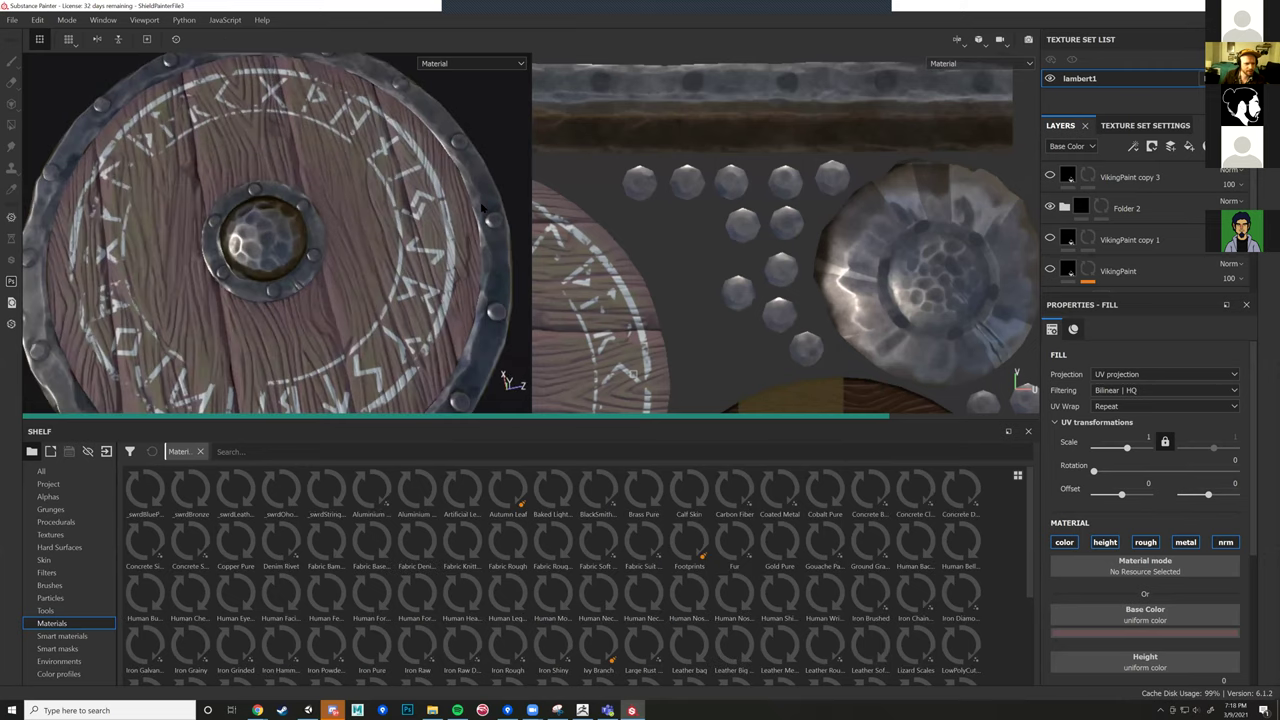
mouse_move(384, 244)
alt+mouse_down()
mouse_move(382, 264)
mouse_move(384, 193)
mouse_move(376, 222)
mouse_move(409, 291)
mouse_move(408, 239)
alt+mouse_up()
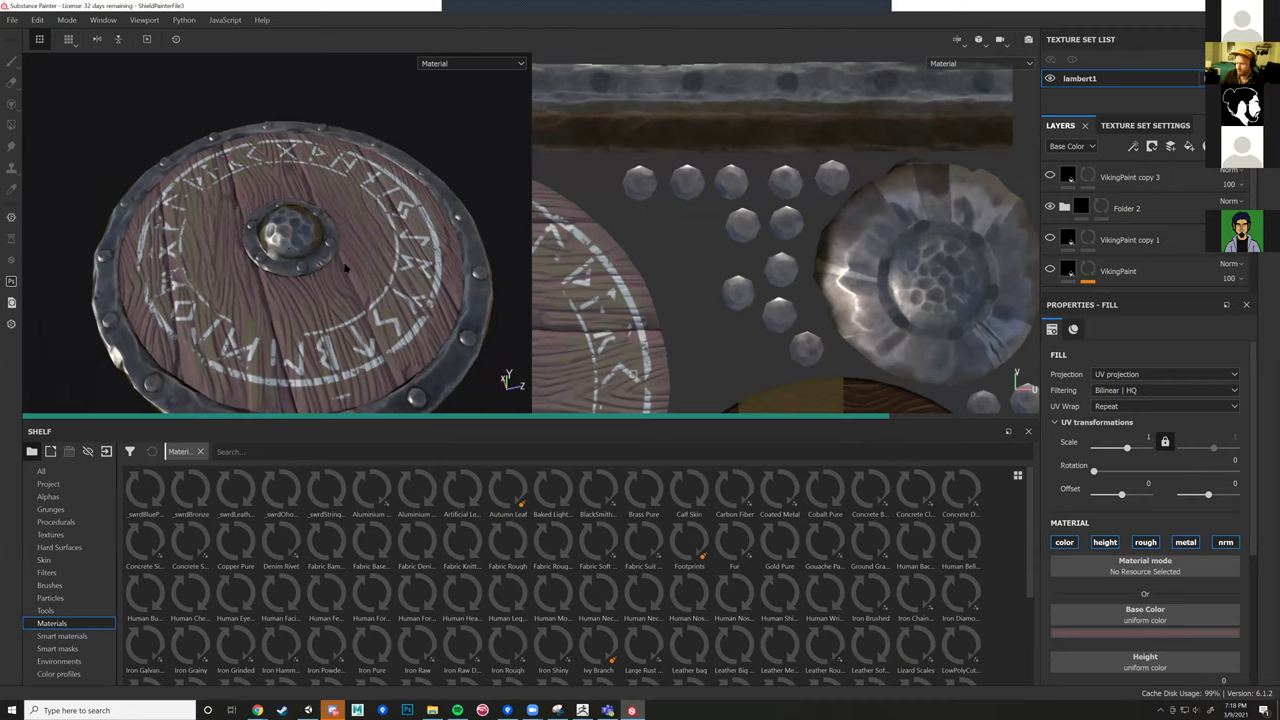
alt+drag(390, 290, 151, 248)
key(ctrl)
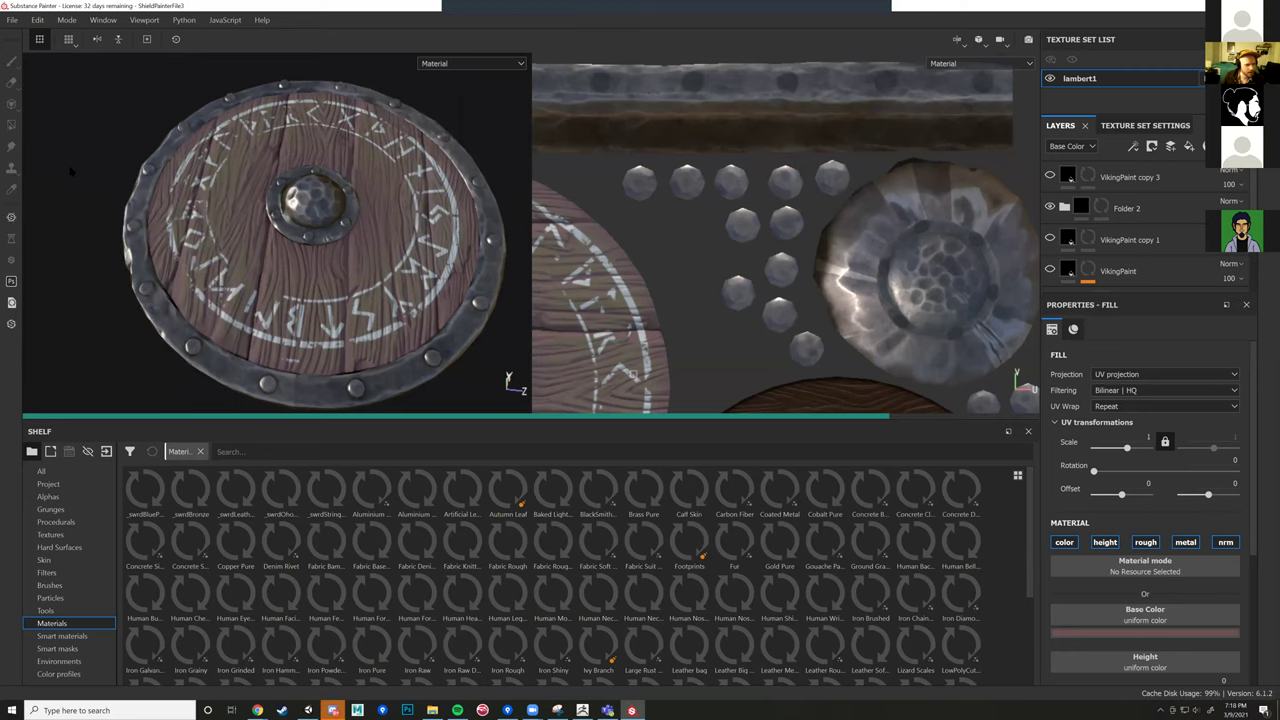
mouse_move(76, 167)
shift+right_down()
mouse_move(215, 172)
mouse_move(146, 164)
mouse_move(208, 257)
mouse_move(142, 247)
shift+right_up()
shift+right_drag(367, 90, 378, 131)
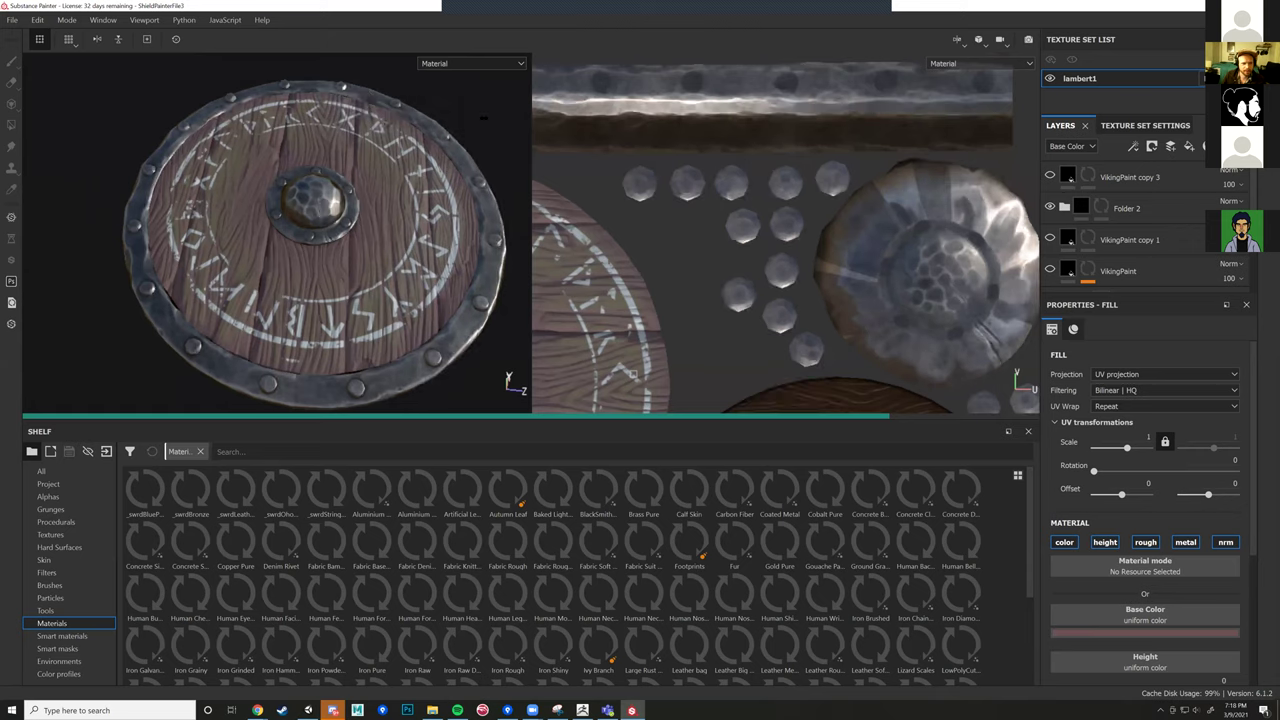
shift+right_drag(447, 117, 505, 122)
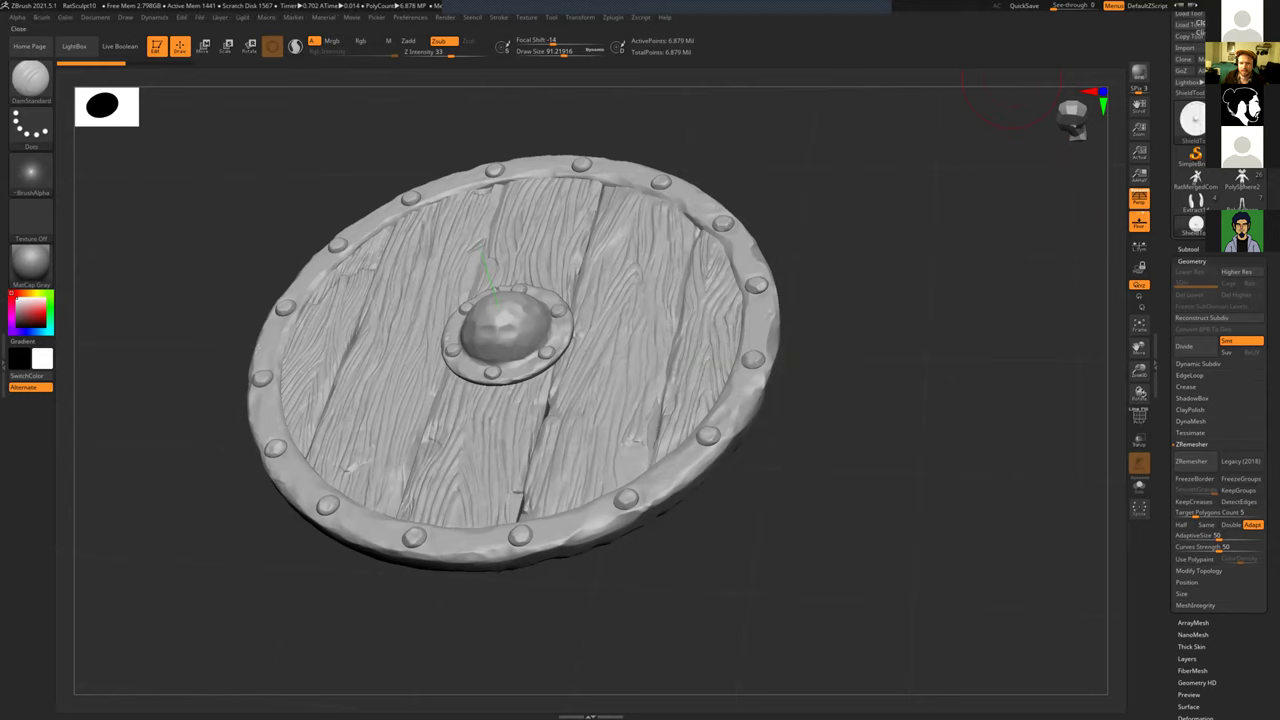
Step: Quit ZBrush and return to the Substance Painter shield project
click(1268, 6)
click(659, 391)
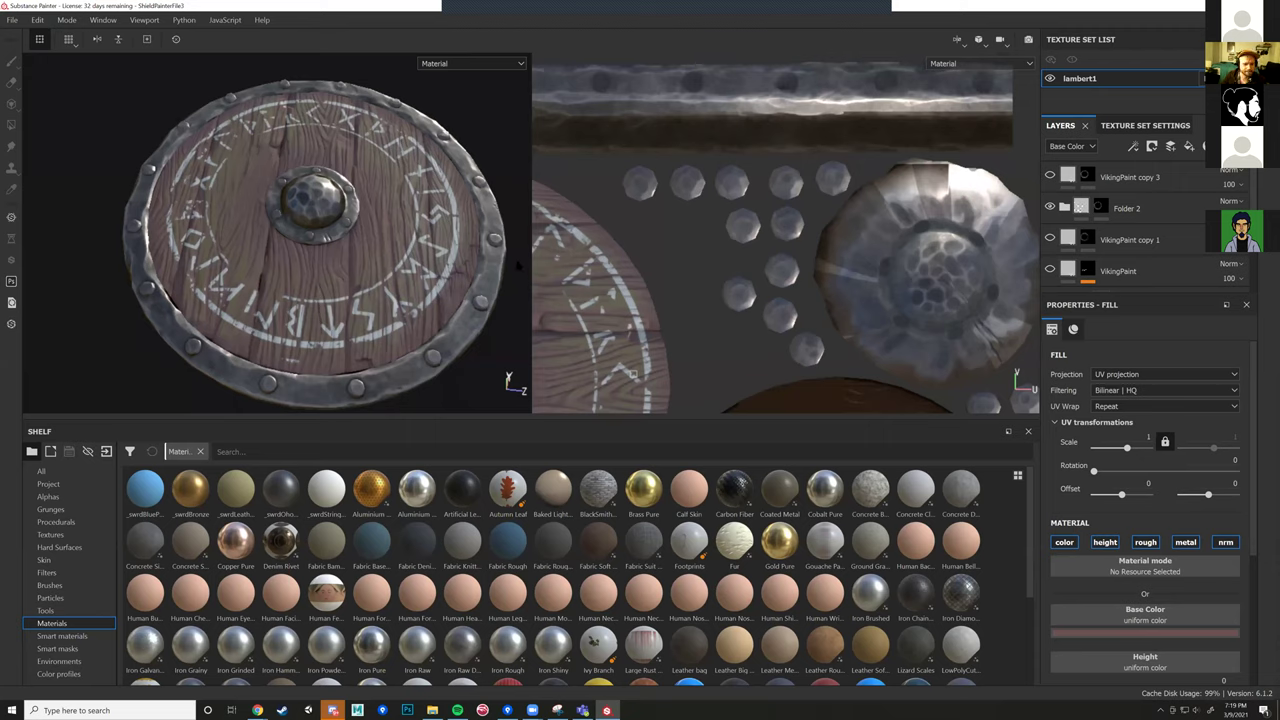
Step: Examine the shield's wood and metal surfaces up close, along with its full UV layout in the 2D view
mouse_move(513, 182)
alt+mouse_down()
mouse_move(471, 154)
mouse_move(497, 166)
alt+mouse_up()
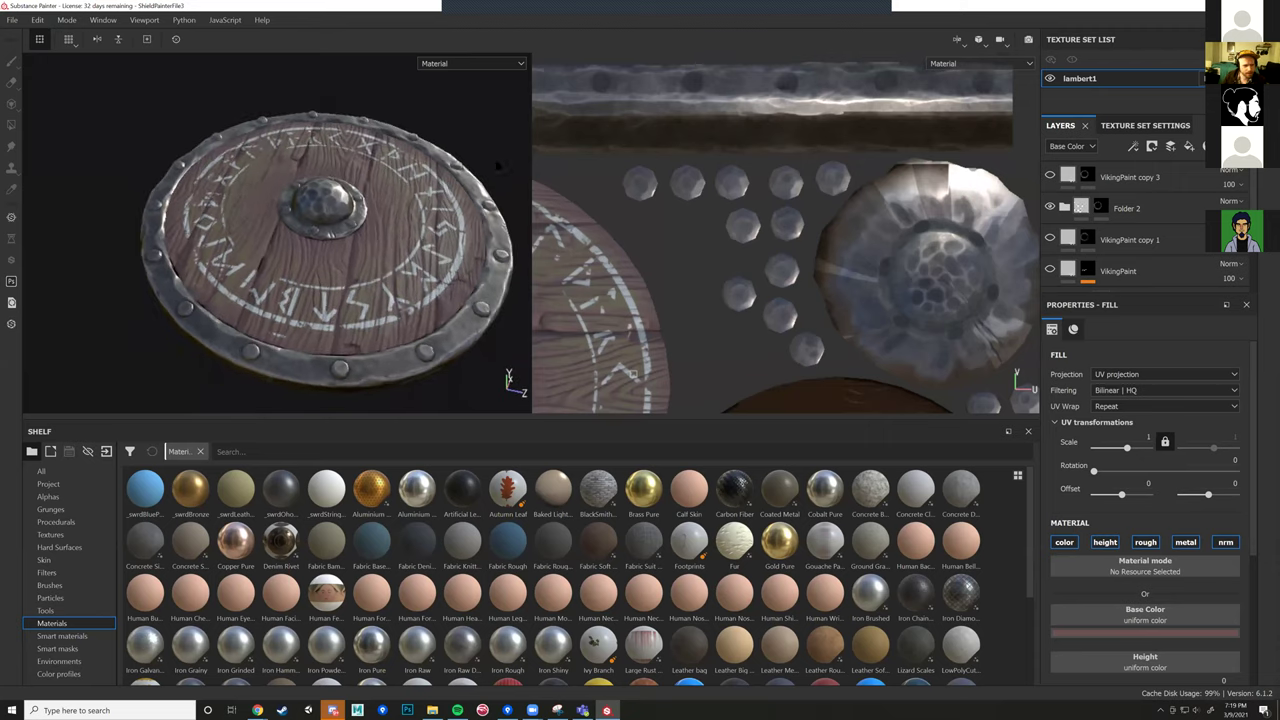
mouse_move(426, 145)
shift+right_down()
mouse_move(492, 161)
mouse_move(418, 153)
mouse_move(473, 207)
mouse_move(490, 211)
mouse_move(494, 189)
shift+right_up()
alt+drag(494, 189, 449, 285)
scroll(461, 310, up, 4)
scroll(462, 314, up, 3)
scroll(471, 302, down, 5)
alt+drag(447, 294, 445, 314)
scroll(802, 194, up, 2)
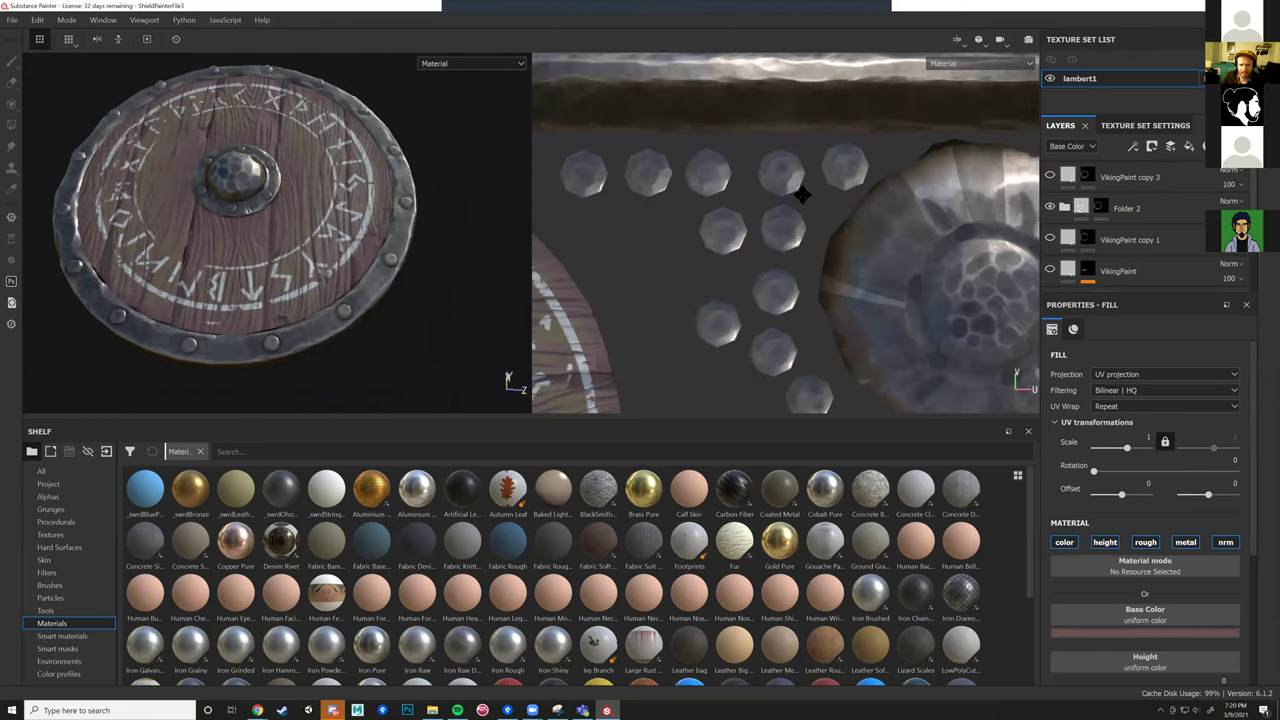
scroll(800, 196, down, 5)
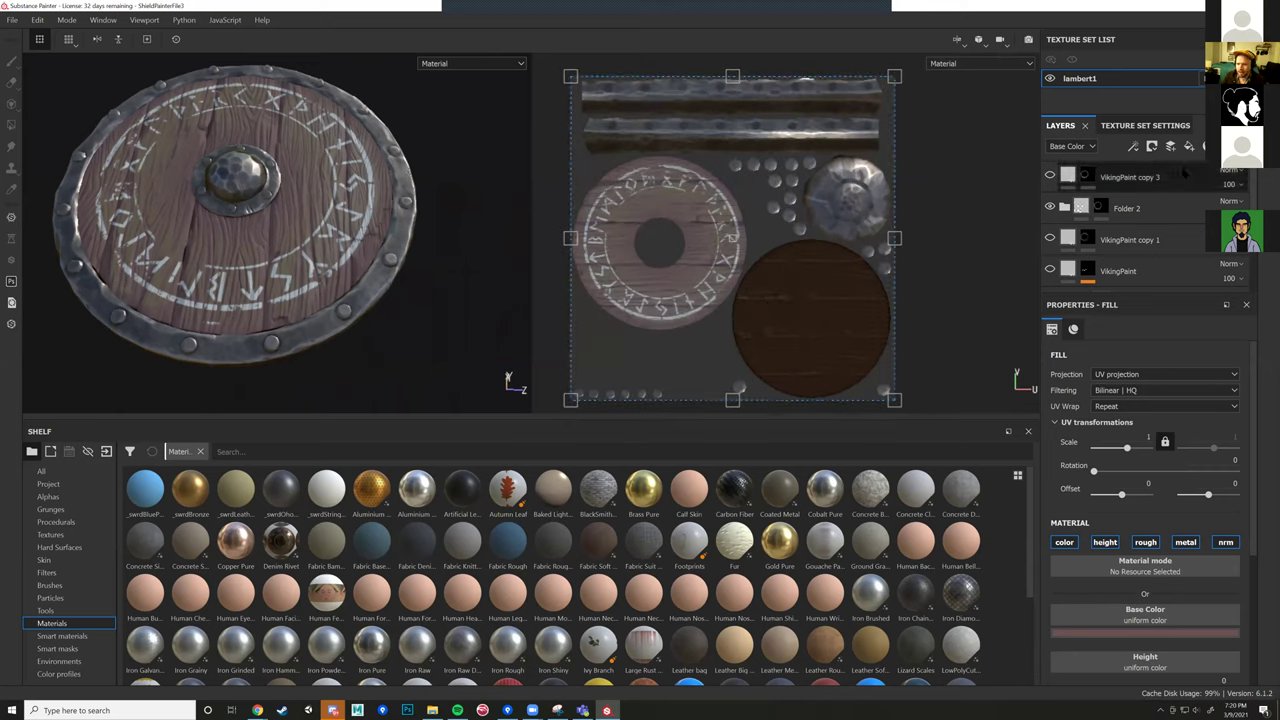
Step: Toggle the visibility of Folder 2 to compare the shield with and without the painted runes
click(1179, 212)
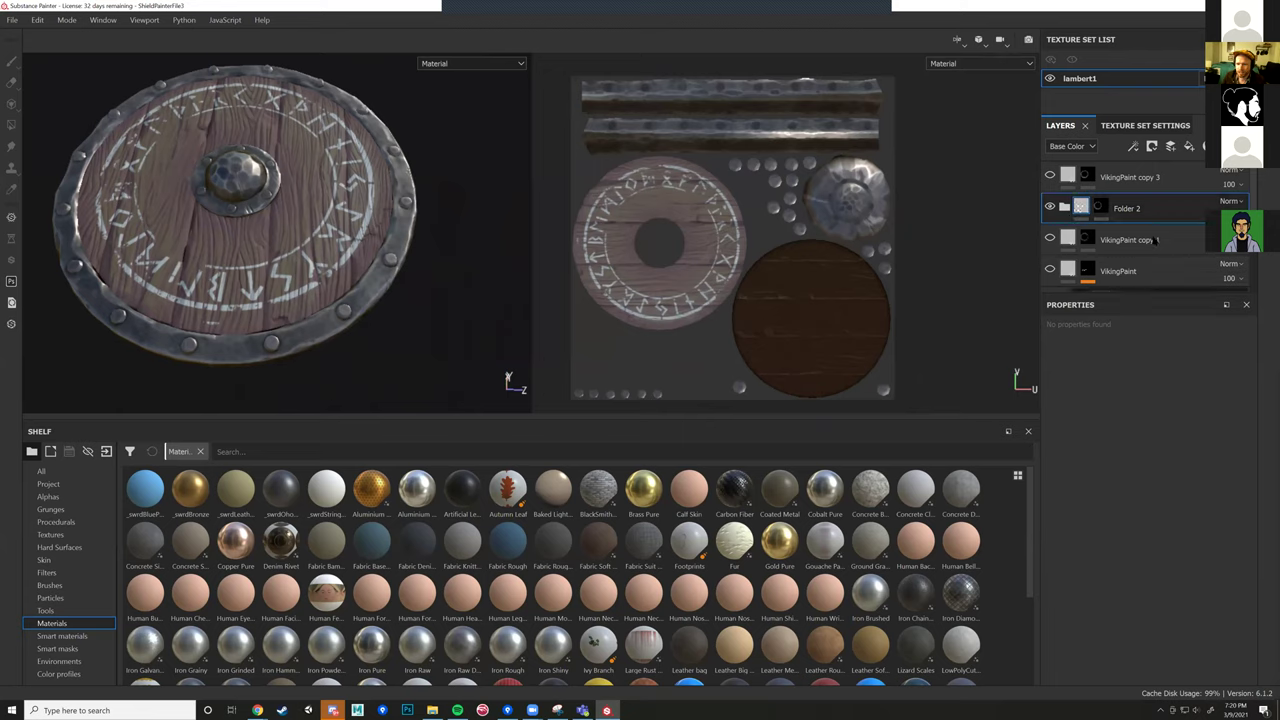
click(1050, 207)
click(1050, 207)
click(1050, 207)
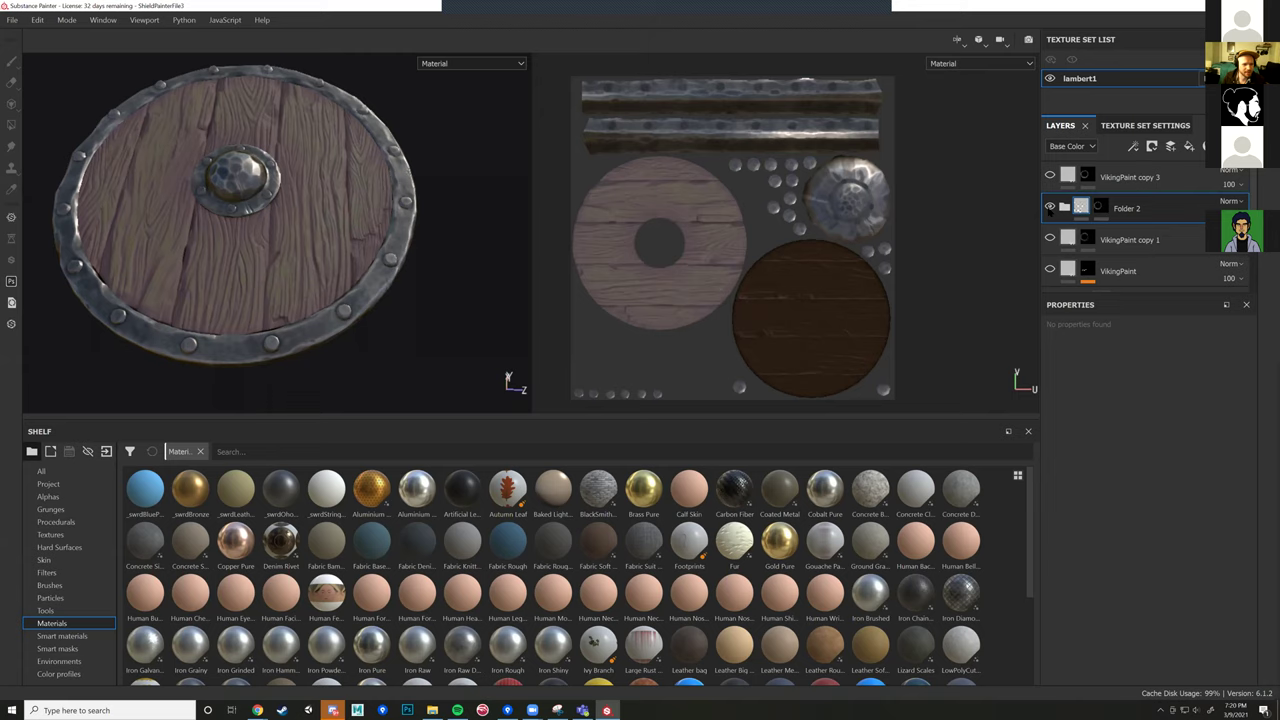
Step: Toggle Folder 2 and Folder 1 on and off to compare their effect on the wood, and hide WoodBaseFill
click(1050, 207)
click(1050, 207)
click(1050, 207)
click(1050, 207)
scroll(1068, 232, down, 3)
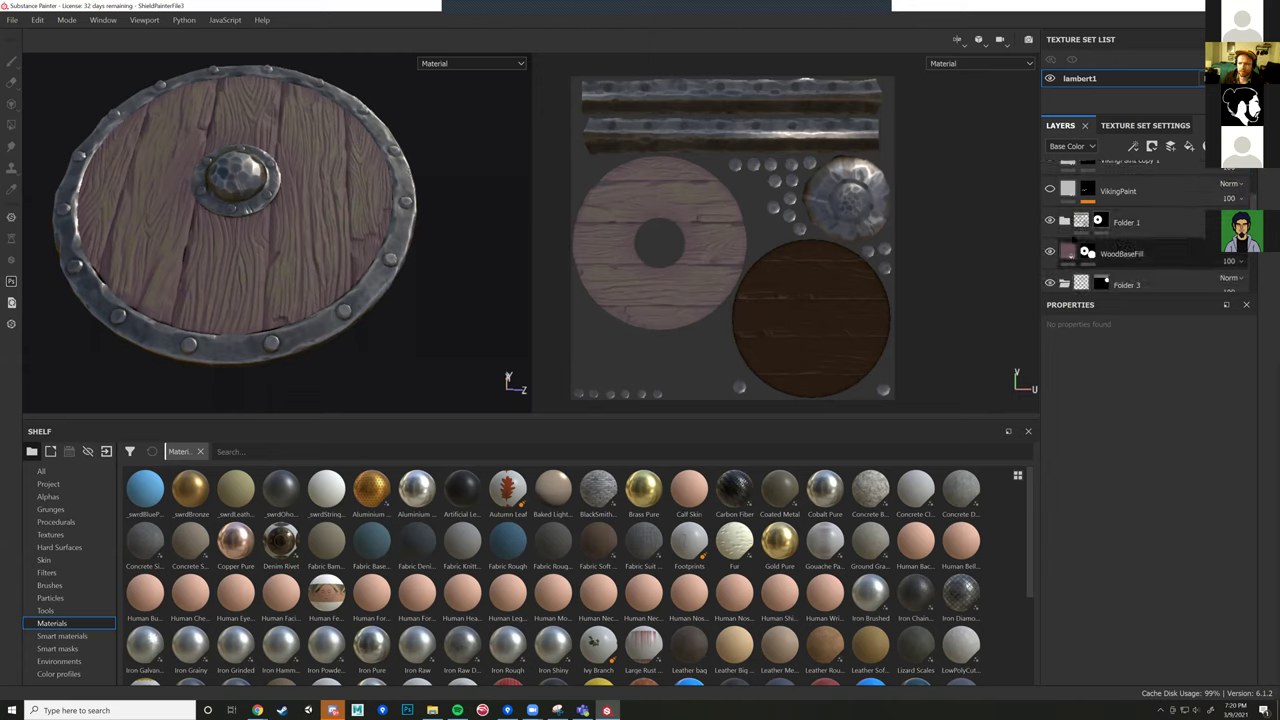
click(1049, 222)
click(1049, 222)
click(1049, 222)
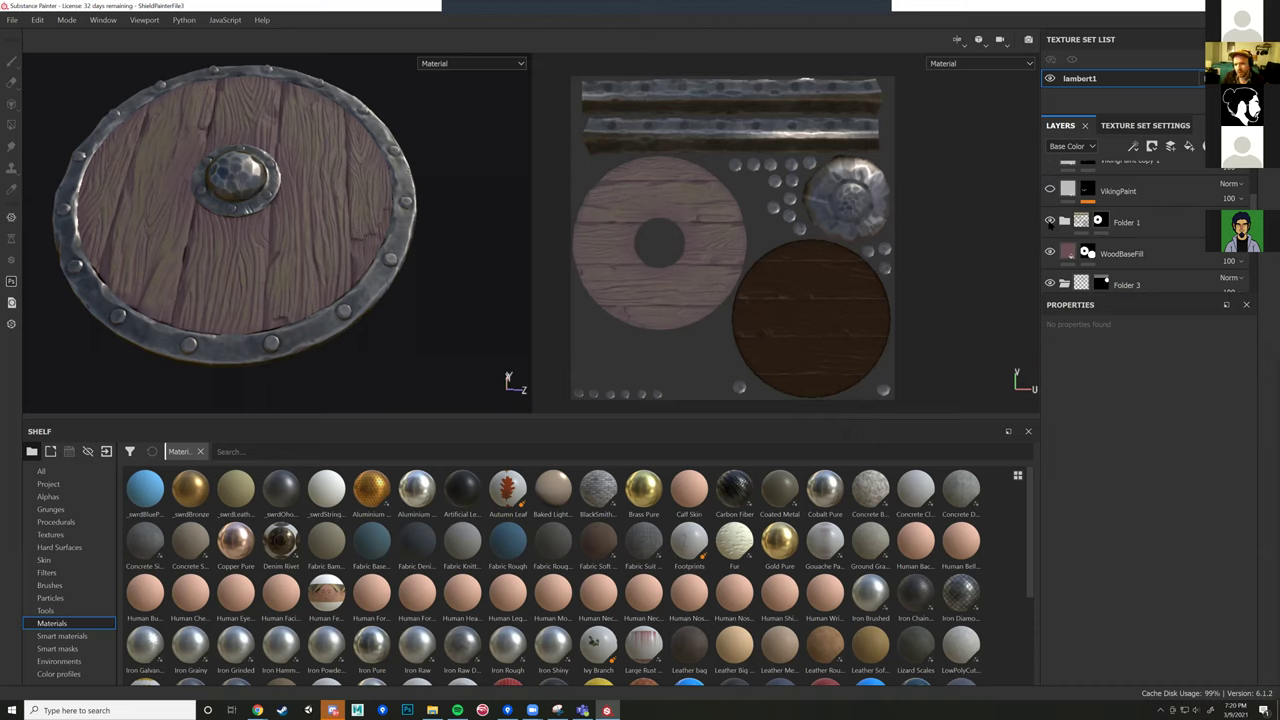
click(1049, 222)
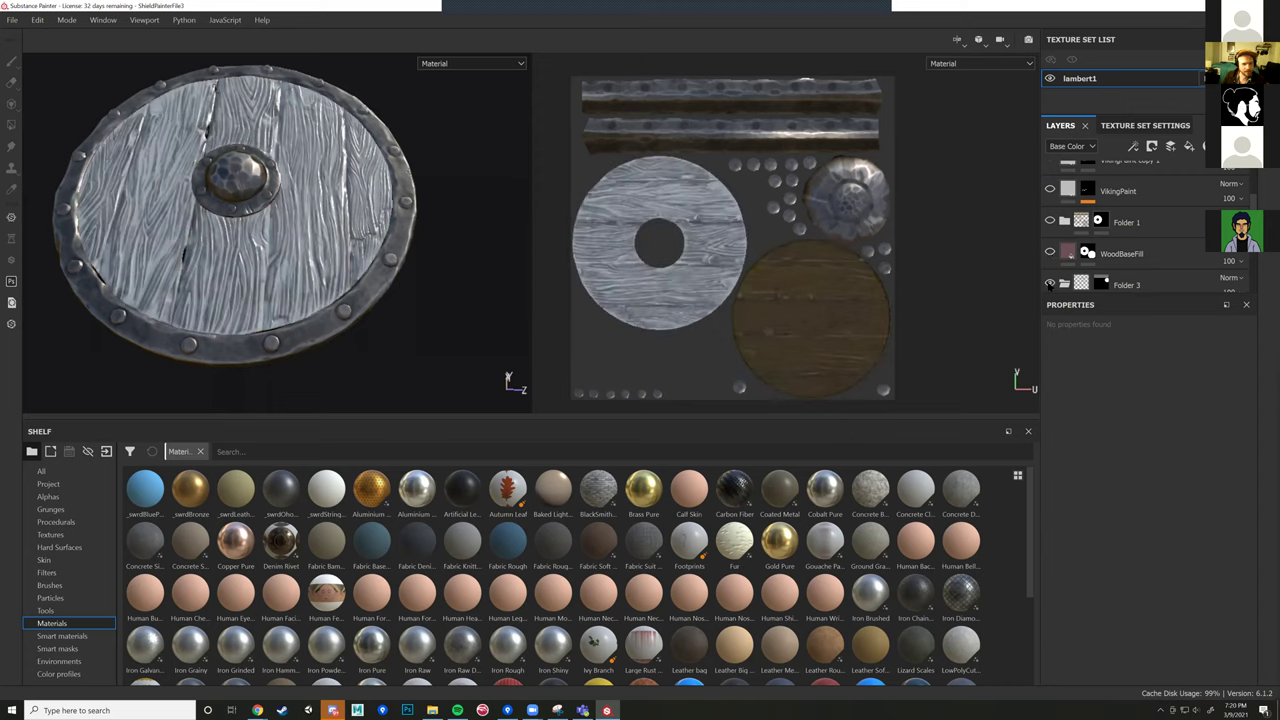
Step: Toggle Folder 3 and its IronBaseFill copy 2 layer to compare the metal boss with and without them
click(1050, 285)
scroll(1049, 284, down, 1)
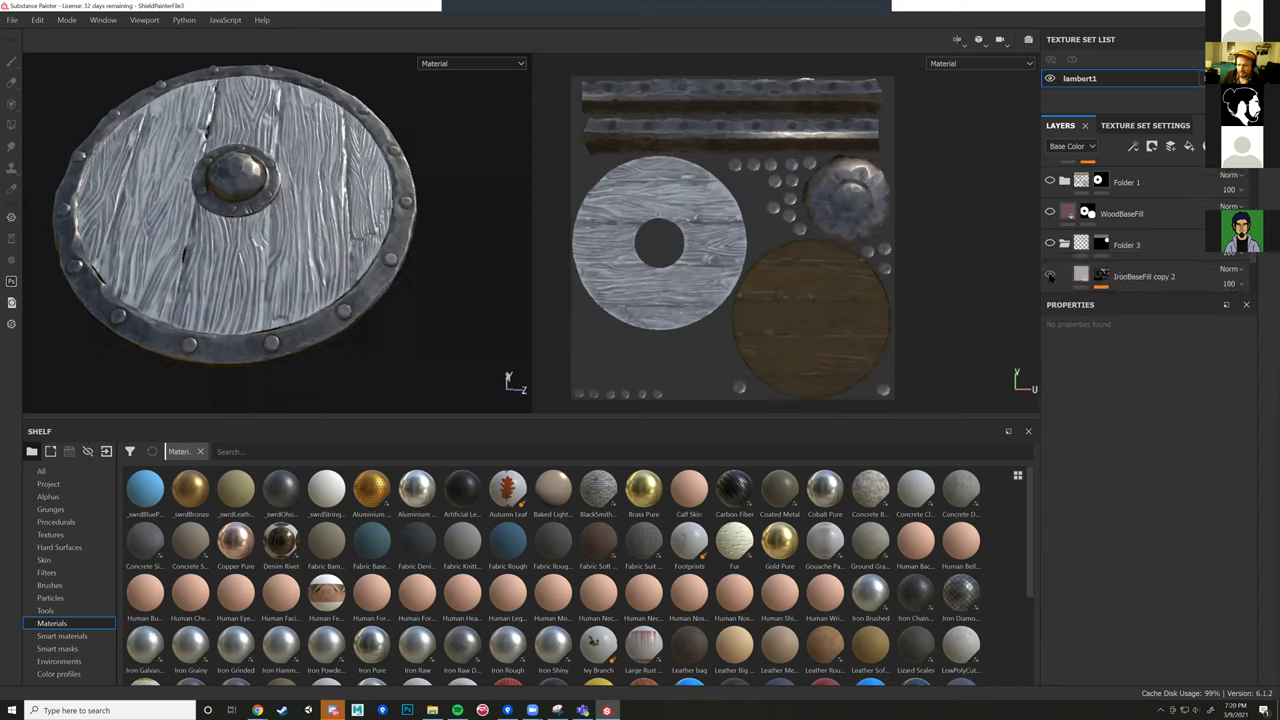
click(1049, 276)
click(1049, 276)
scroll(1049, 276, down, 2)
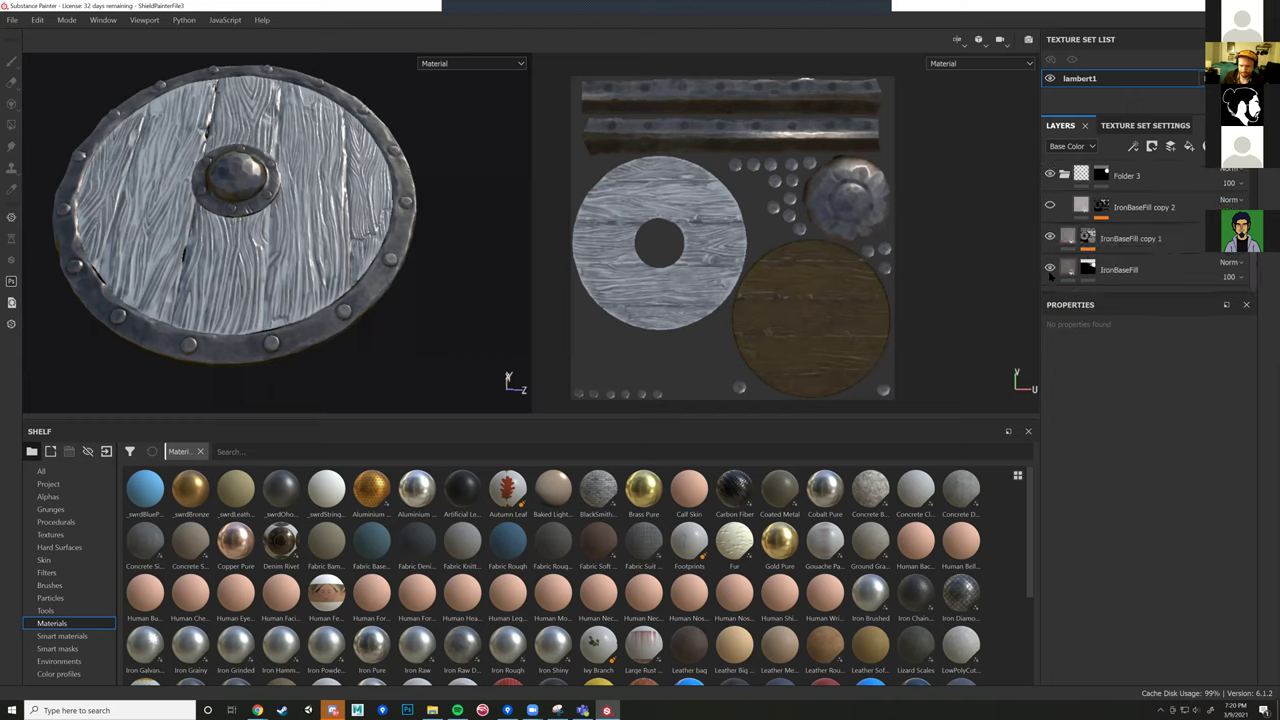
Step: Toggle IronBaseFill copy 1 to compare its effect across the wood and metal, leaving the layer hidden
click(1049, 238)
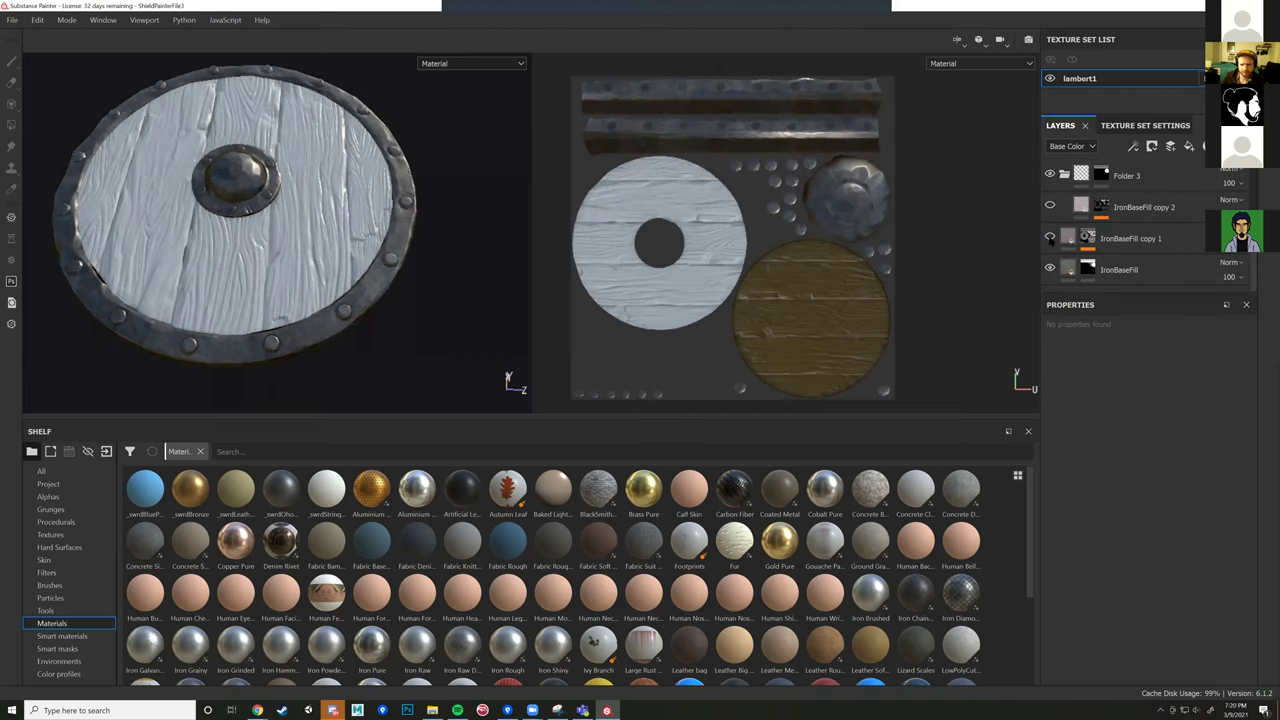
click(1049, 238)
click(1049, 238)
click(1049, 238)
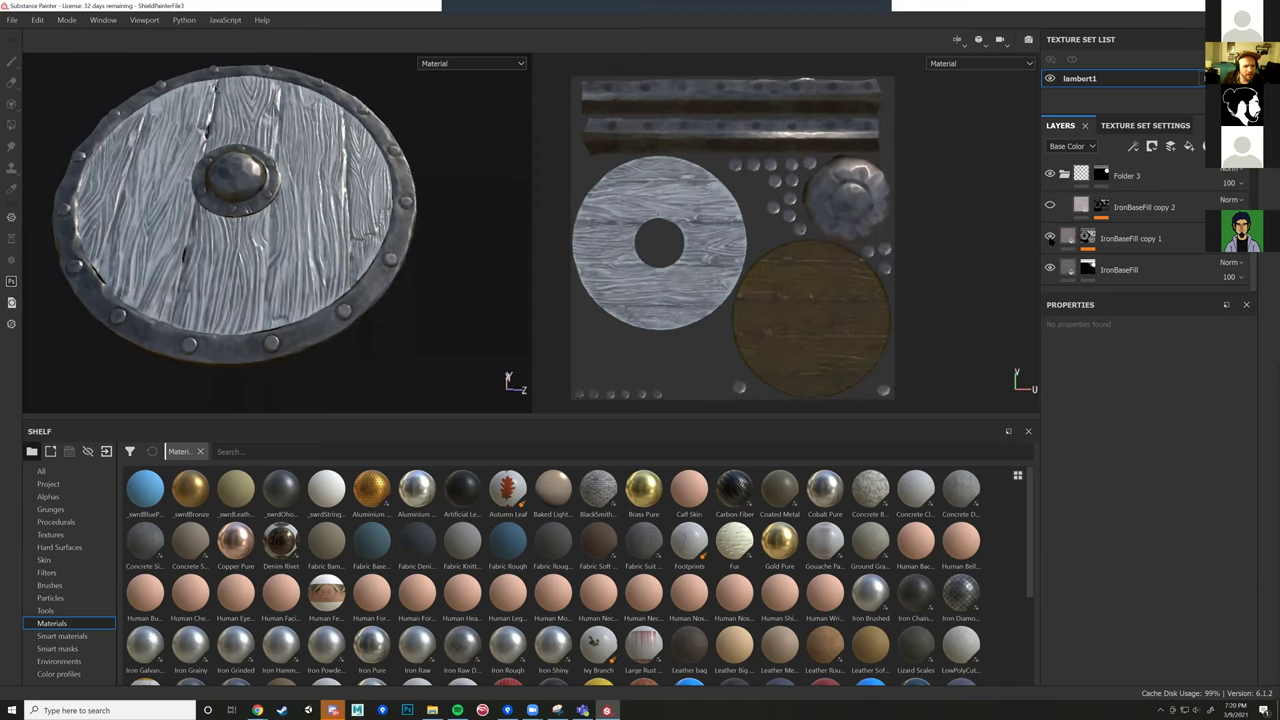
alt+drag(459, 191, 1023, 263)
click(1049, 238)
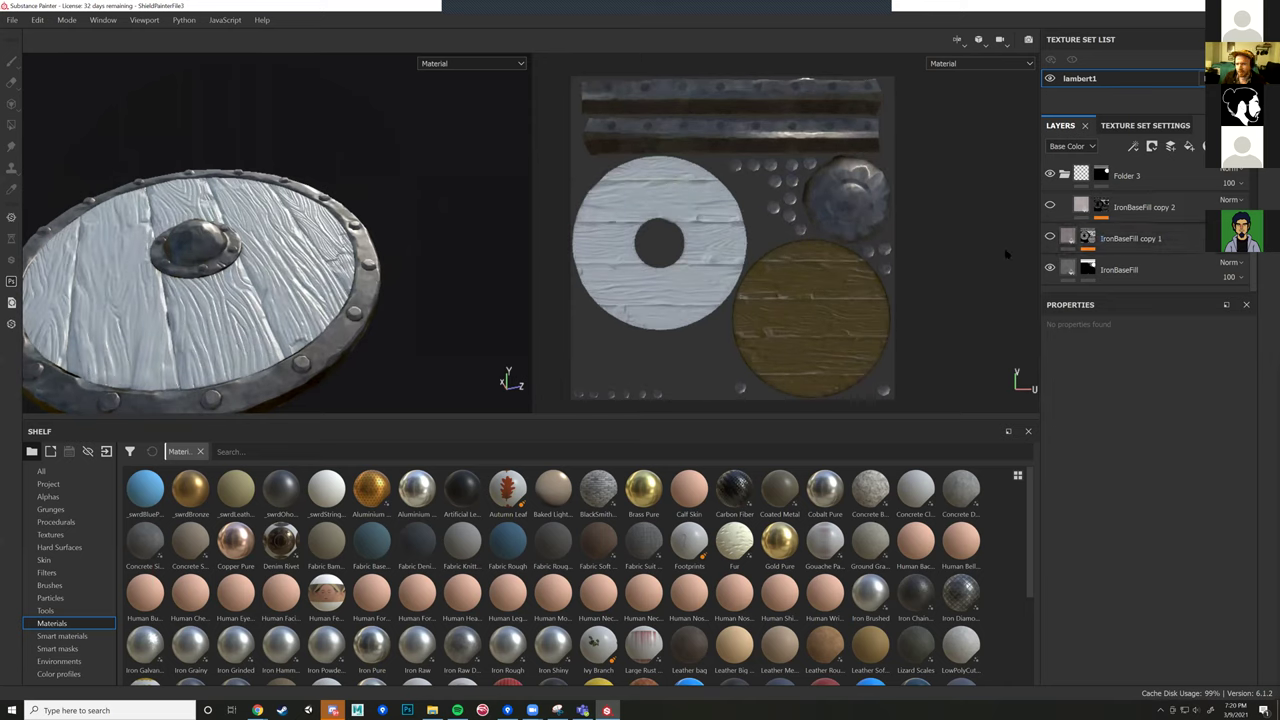
Step: Group the IronBaseFill copy 1 layer into a new folder and add a black mask to that folder
click(1165, 238)
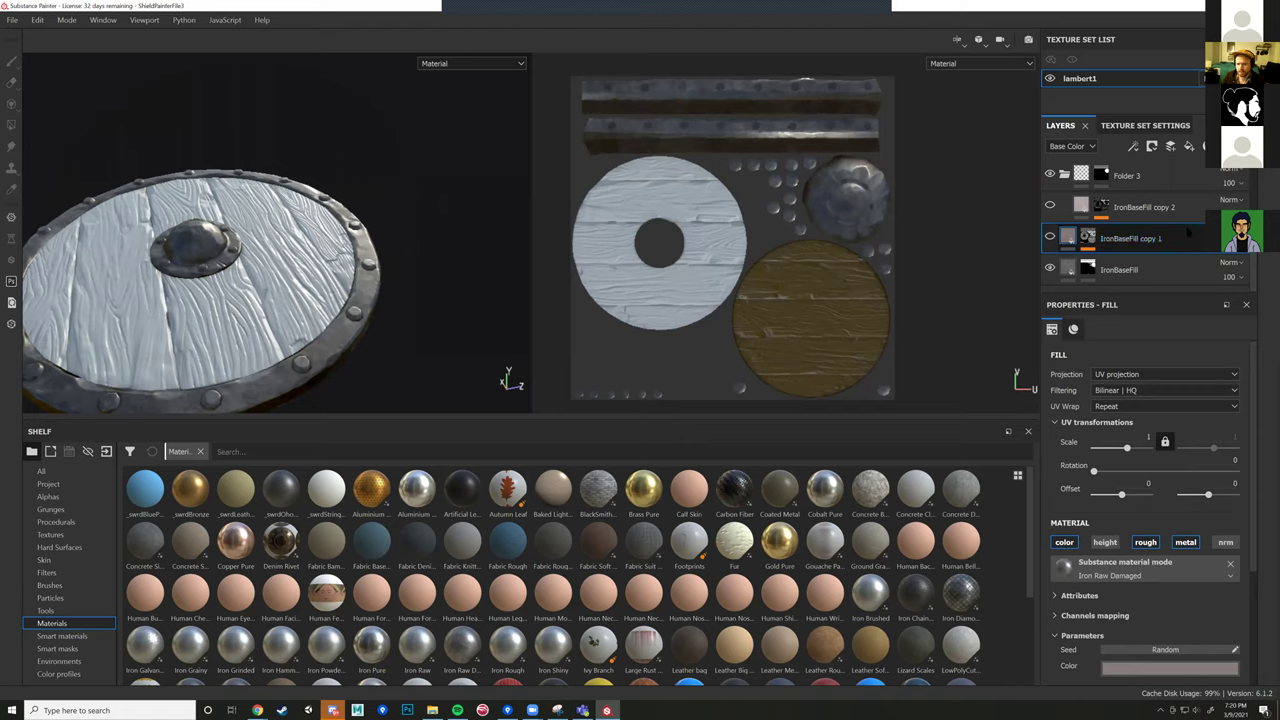
key(ctrl+g)
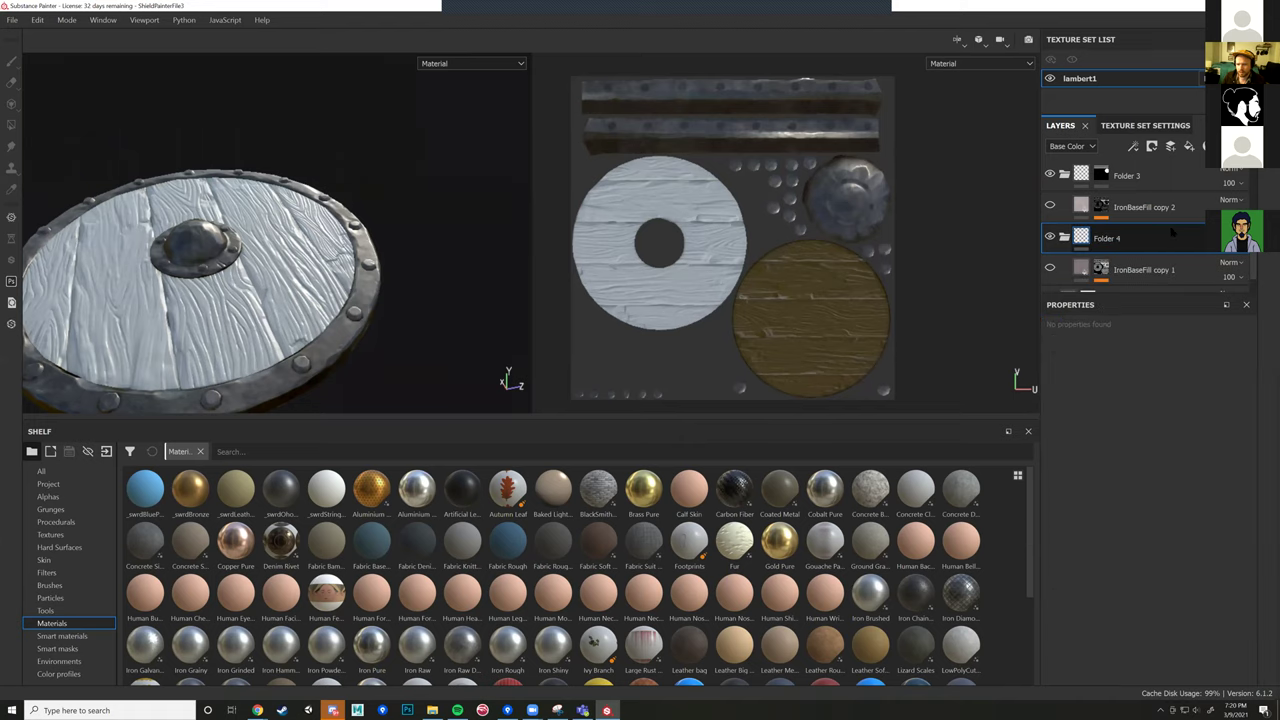
scroll(1152, 233, up, 3)
scroll(1152, 233, down, 3)
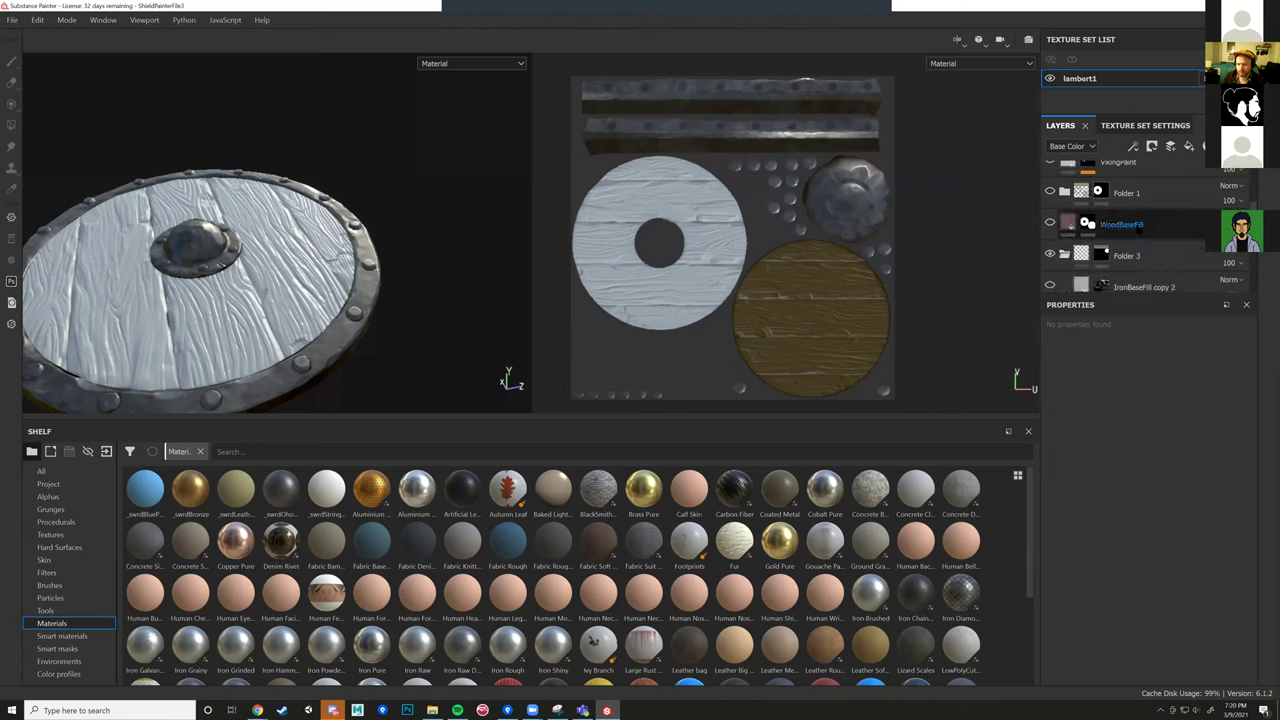
right_click(1090, 265)
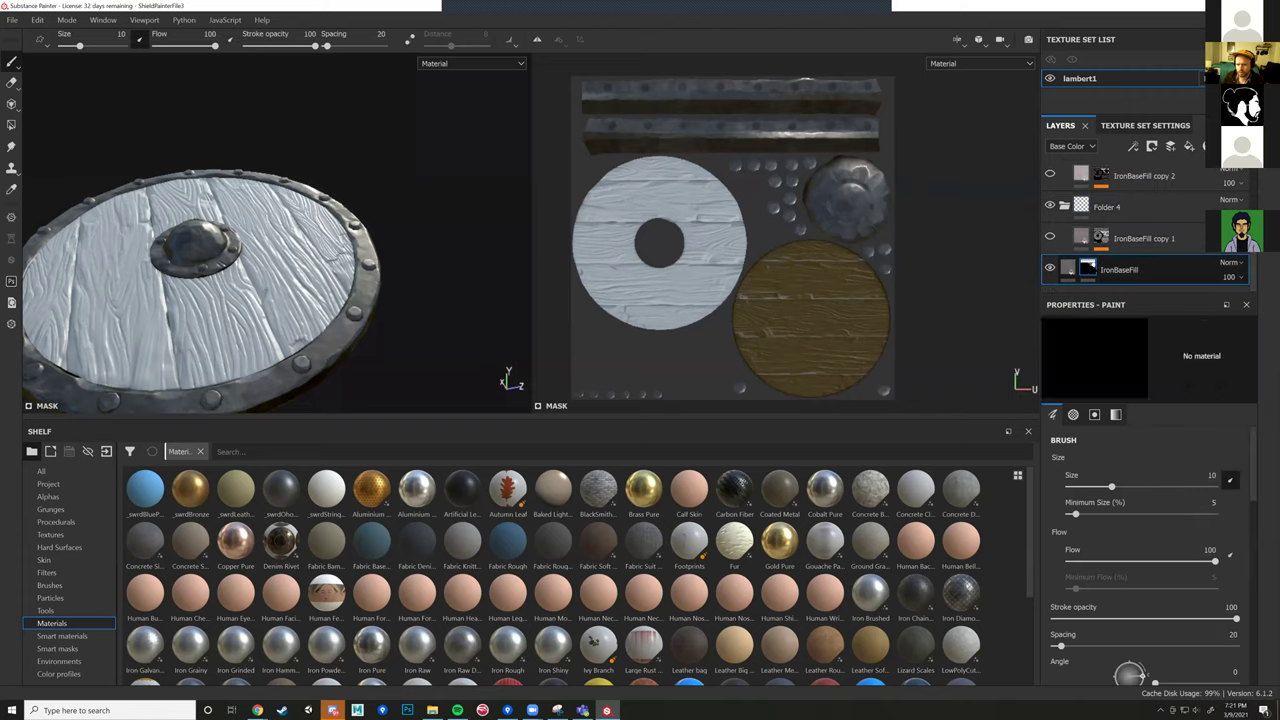
click(1083, 207)
right_click(1084, 206)
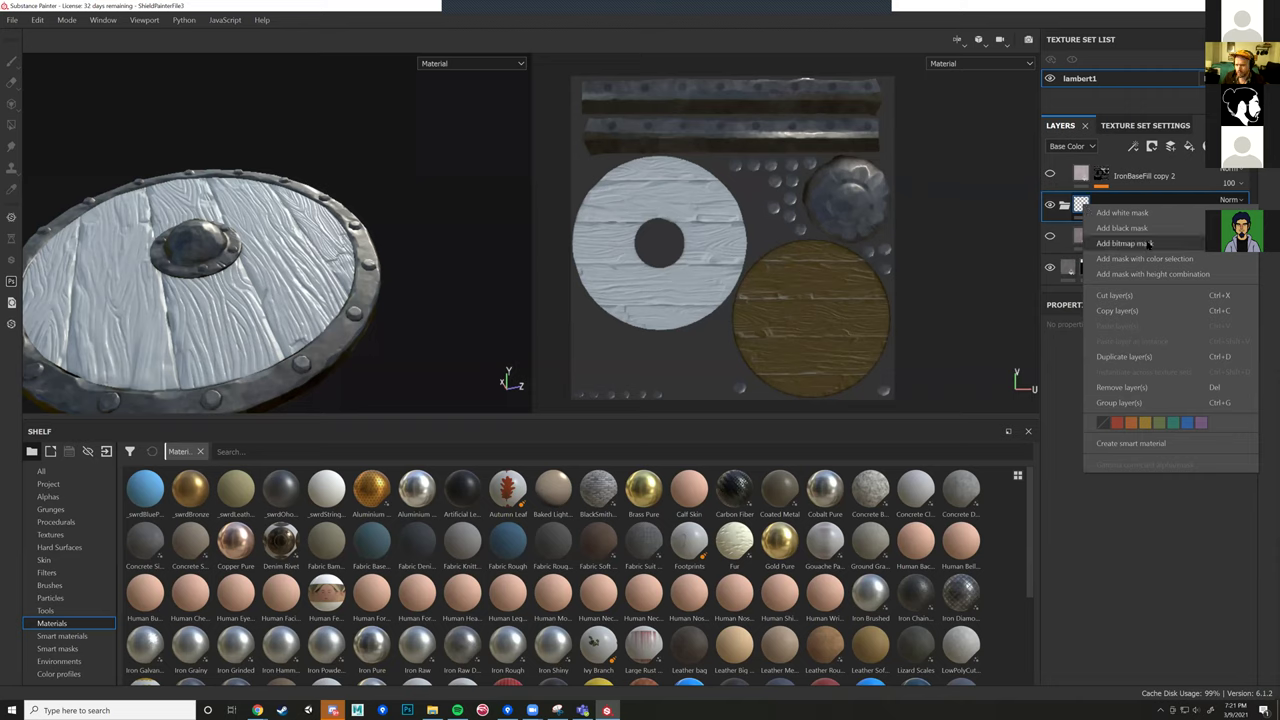
click(1135, 228)
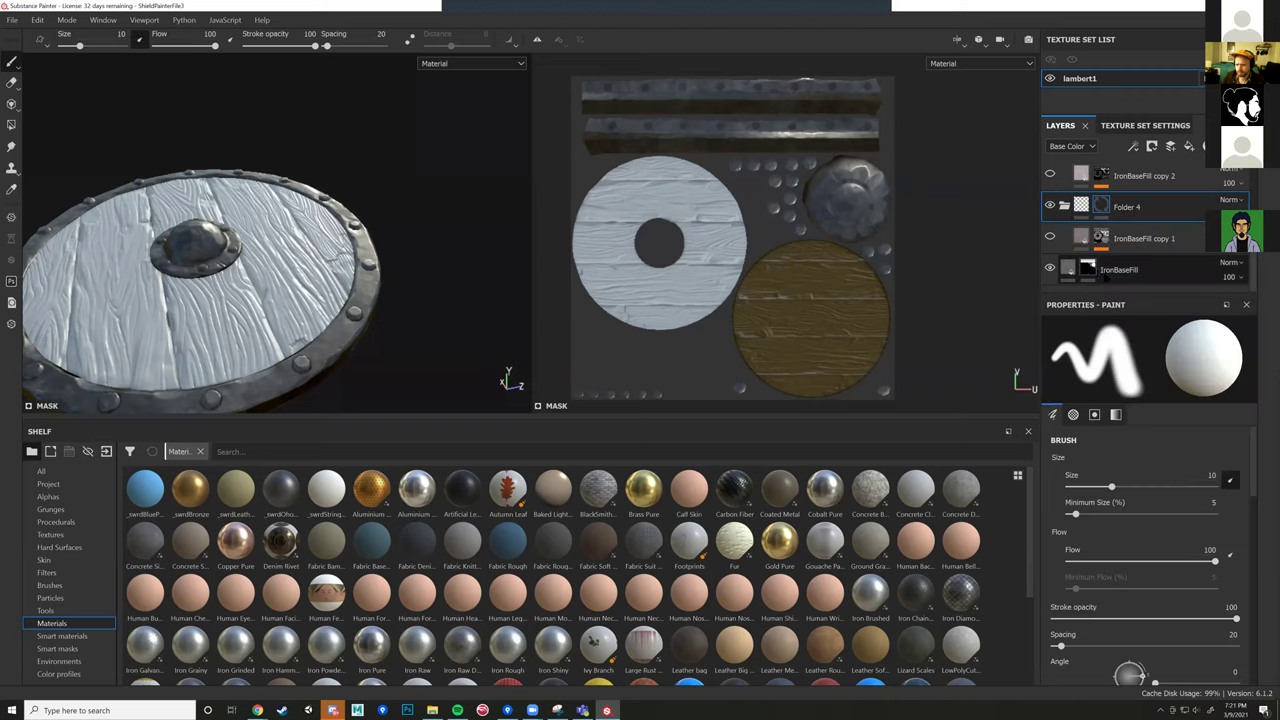
Step: Copy the IronBaseFill layer's mask and paste it into the mask of Folder 4
right_click(1089, 268)
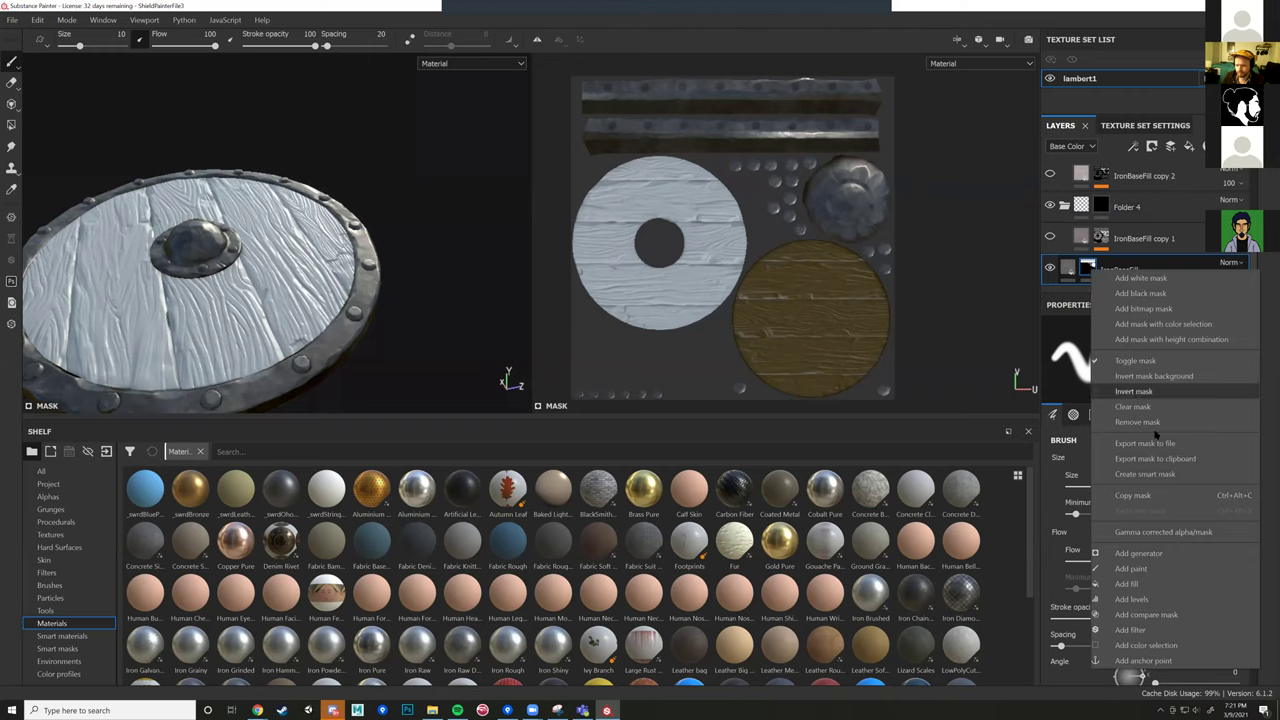
click(1133, 495)
click(1101, 206)
right_click(1102, 206)
click(1150, 445)
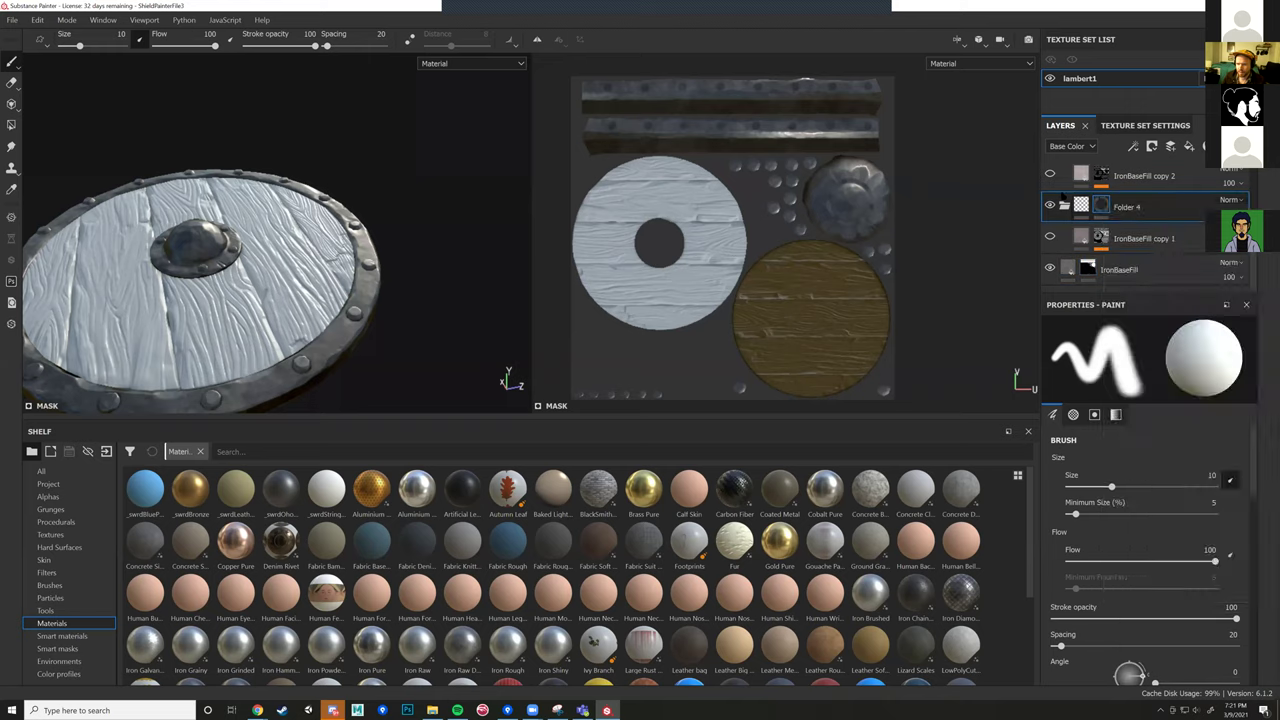
Step: Show the IronBaseFill copy 1, IronBaseFill copy 2 and WoodBaseFill layers again
click(1050, 237)
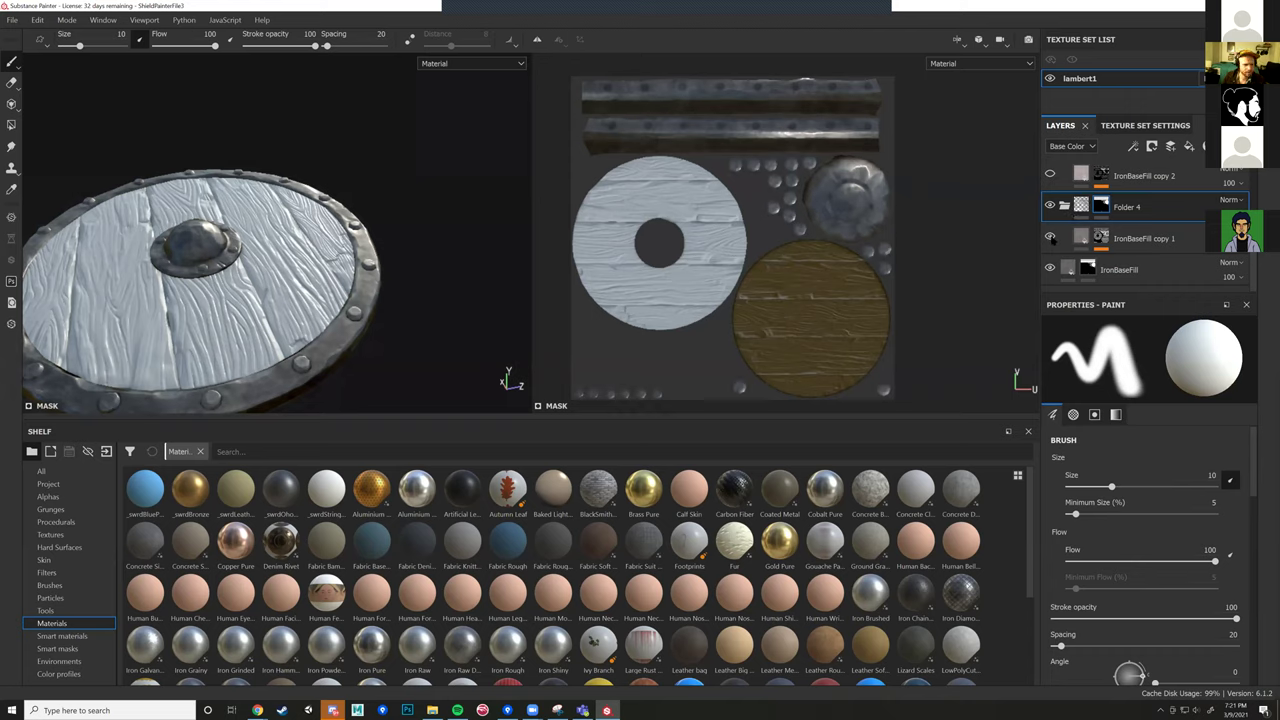
click(1051, 175)
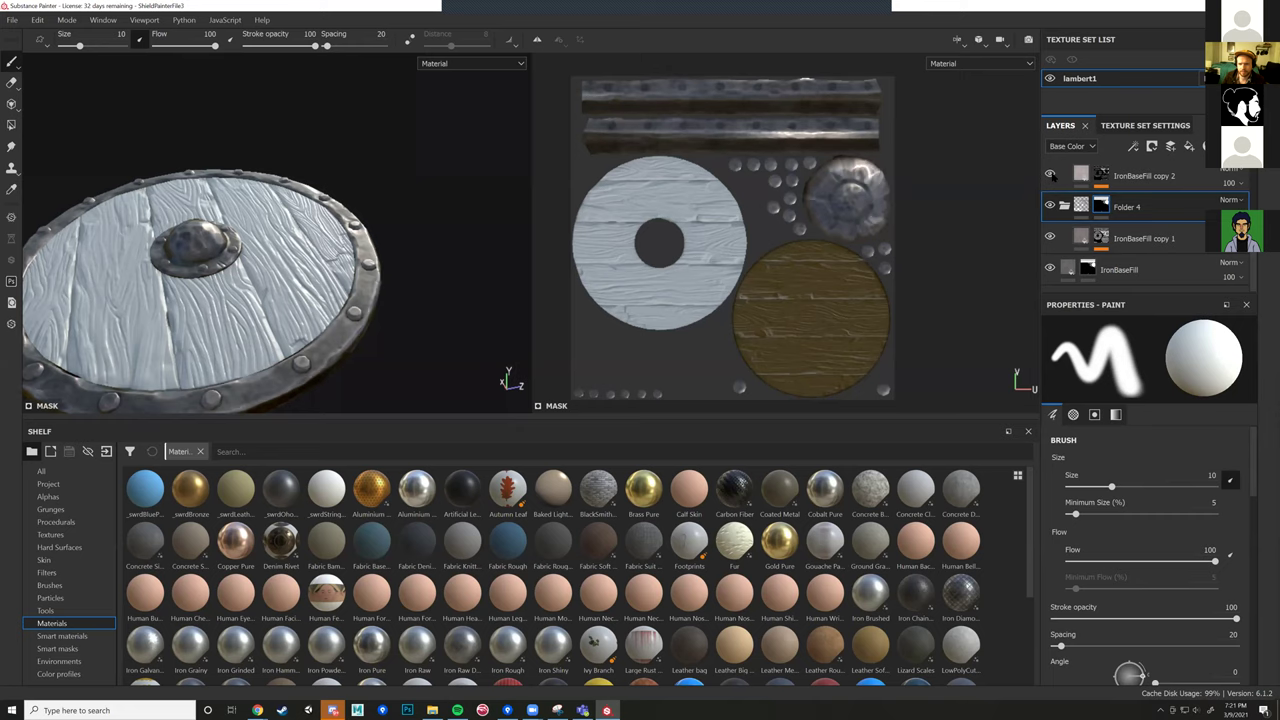
scroll(1064, 208, up, 2)
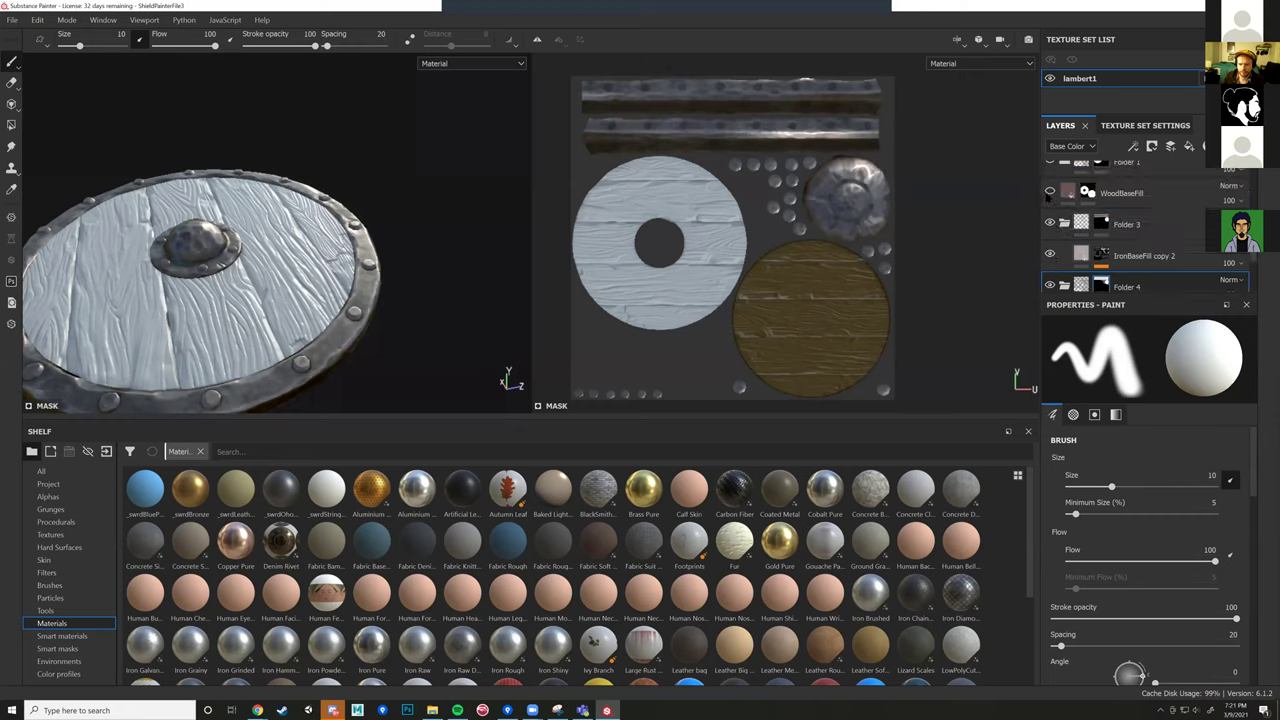
click(1049, 192)
scroll(1049, 192, up, 1)
scroll(1049, 220, up, 2)
Step: Compare the VikingPaint, VikingPaint copy 1 and Folder 2 designs on the shield, leaving only Folder 2 shown
click(1050, 250)
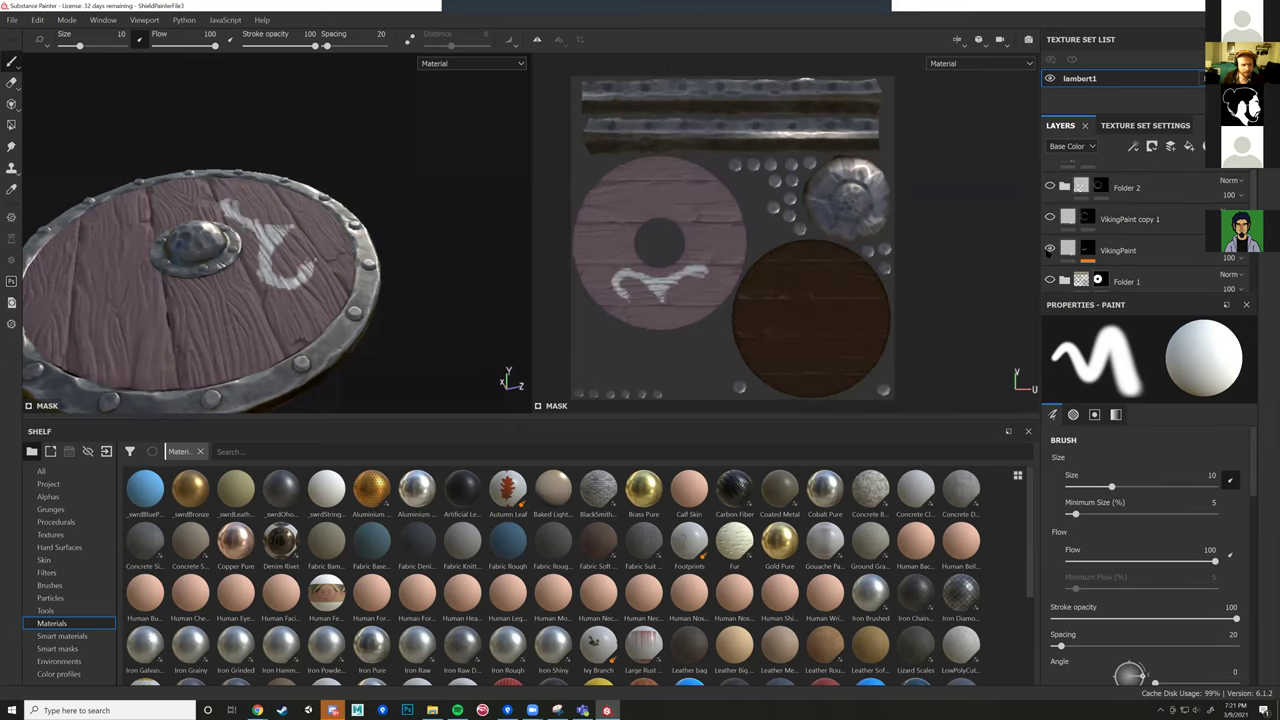
click(1050, 250)
click(1050, 218)
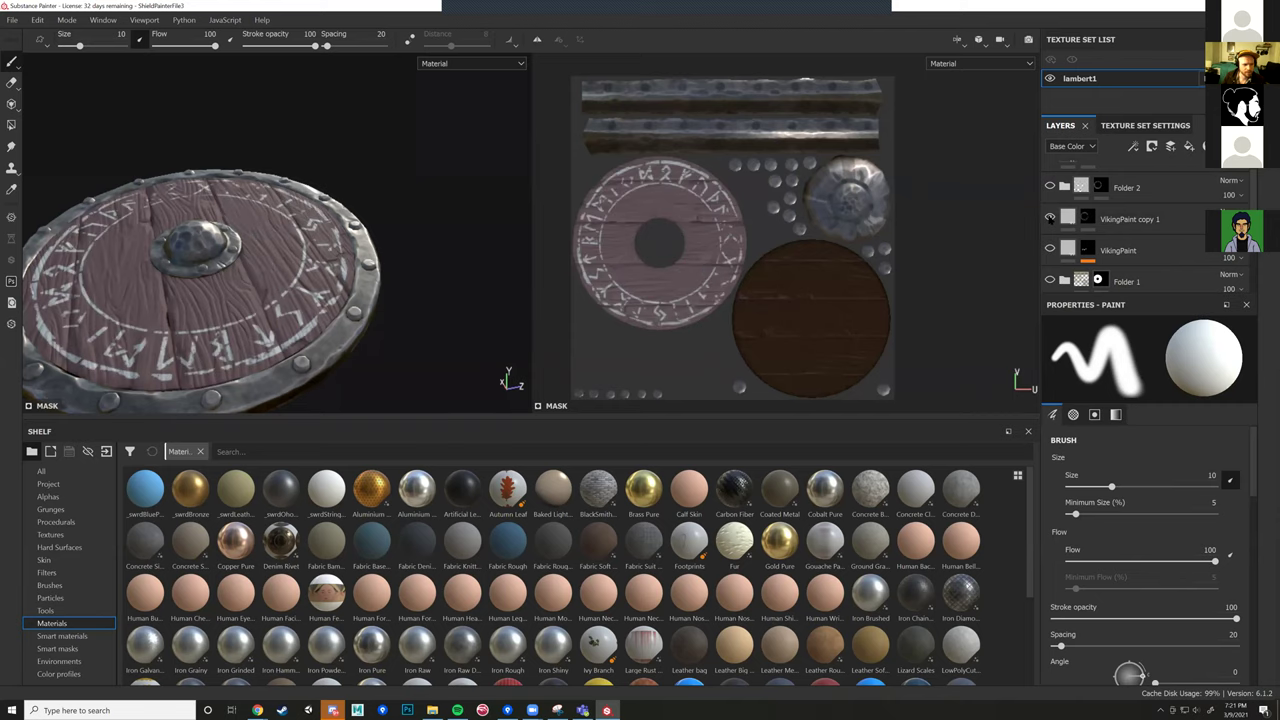
click(1050, 187)
click(1050, 187)
click(1050, 187)
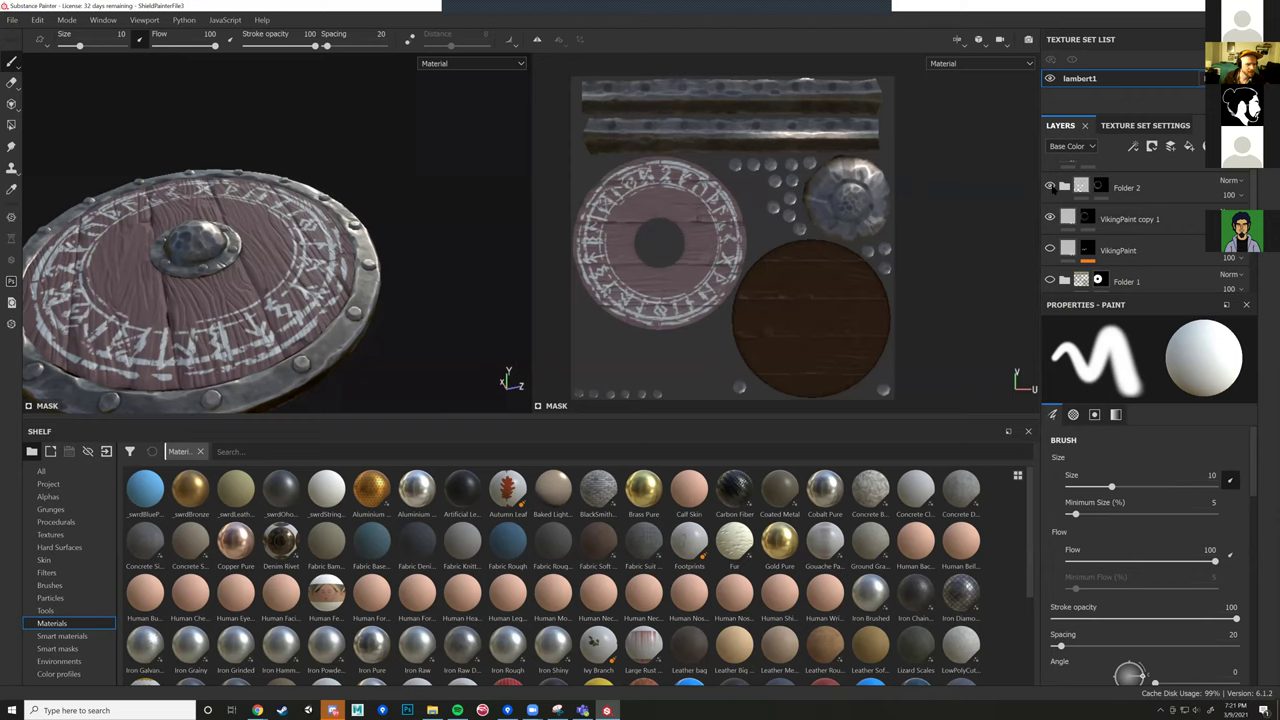
click(1050, 187)
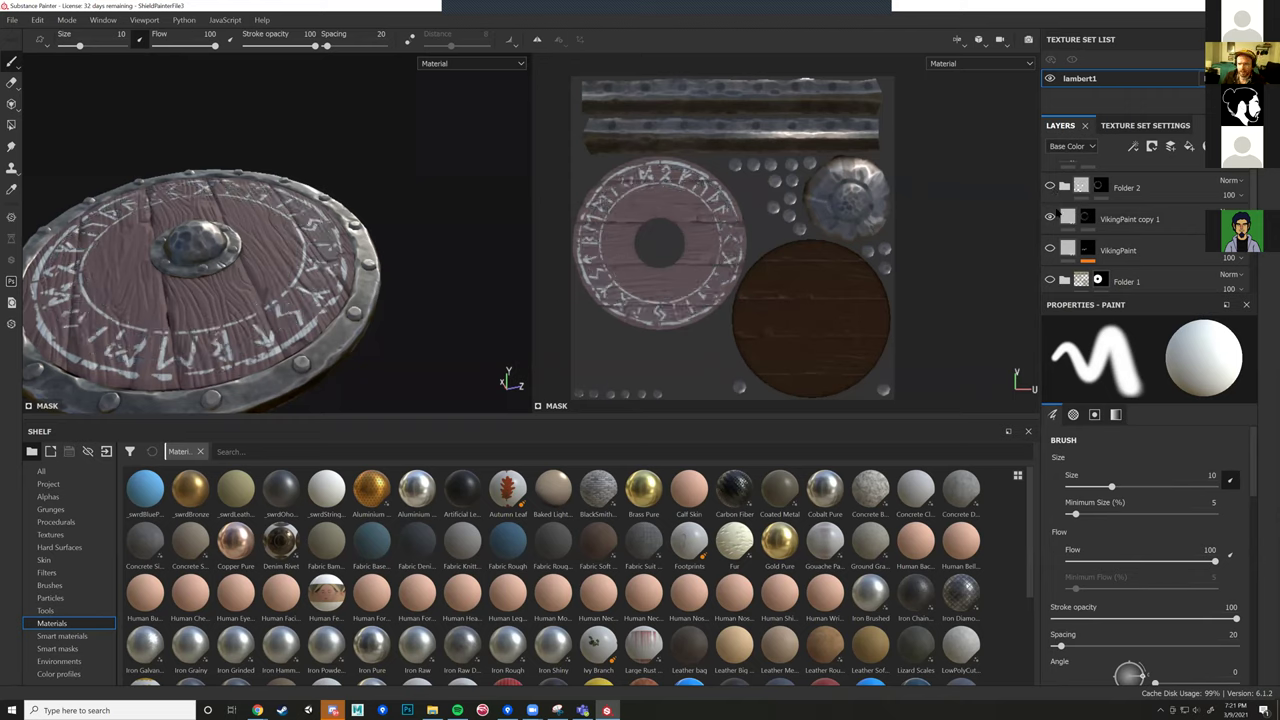
scroll(1051, 200, up, 1)
click(1050, 238)
click(1050, 207)
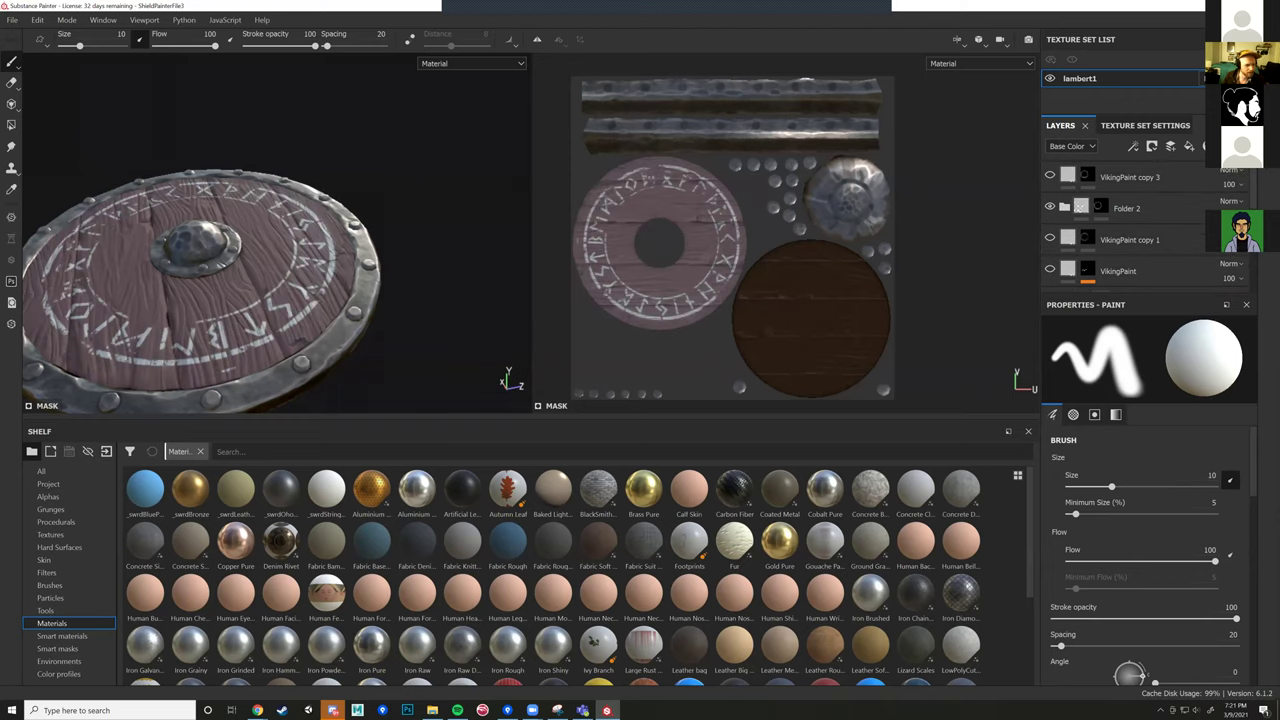
Step: Show Folder 1 again and examine the rune-painted wood and metal boss from several angles
alt+drag(409, 246, 417, 337)
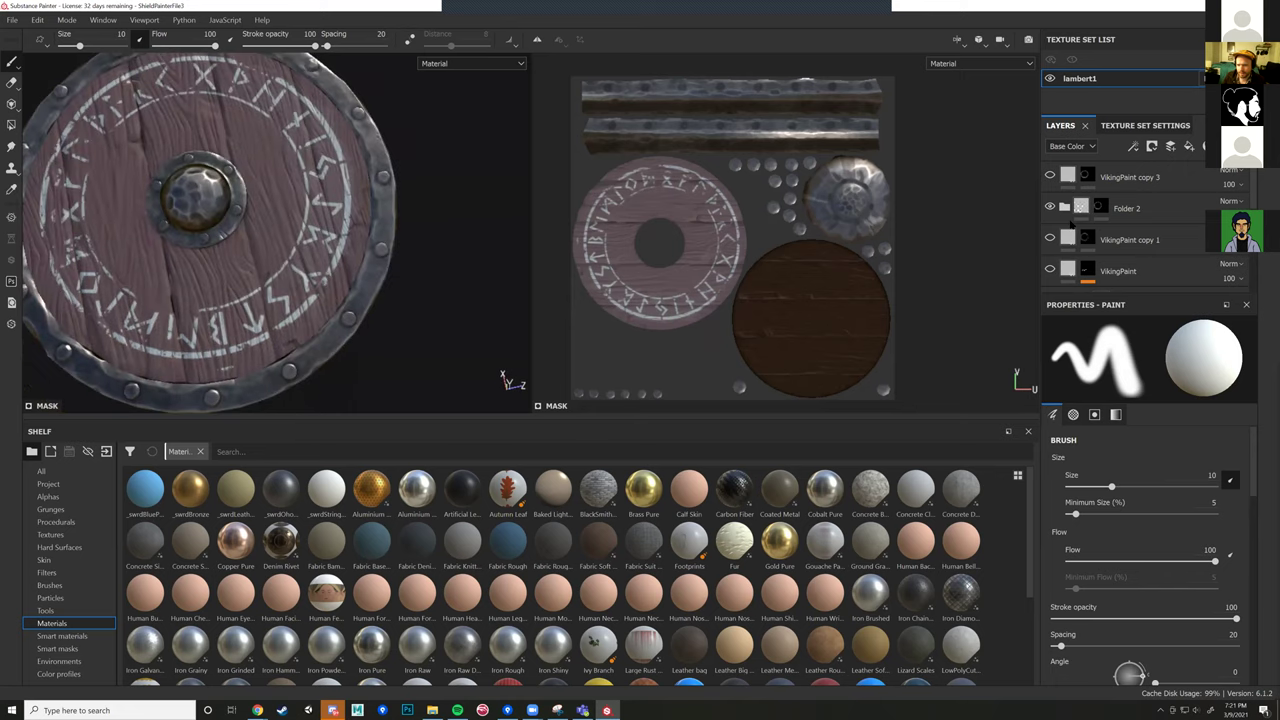
scroll(1071, 224, down, 3)
alt+drag(402, 182, 493, 178)
scroll(420, 275, up, 3)
alt+drag(340, 290, 331, 207)
alt+drag(122, 251, 364, 244)
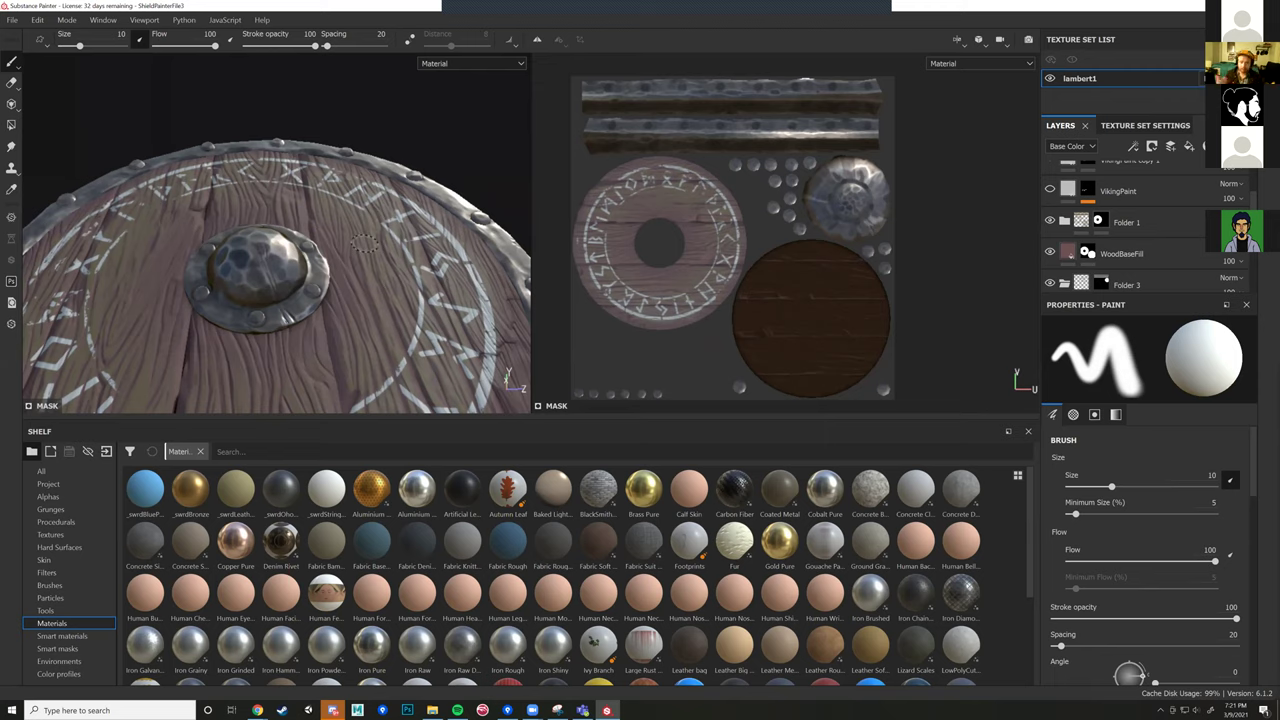
Step: Select Folder 2's mask and toggle the folder off and on to check the white runes
scroll(1130, 220, up, 2)
click(1127, 208)
click(1050, 207)
click(1050, 207)
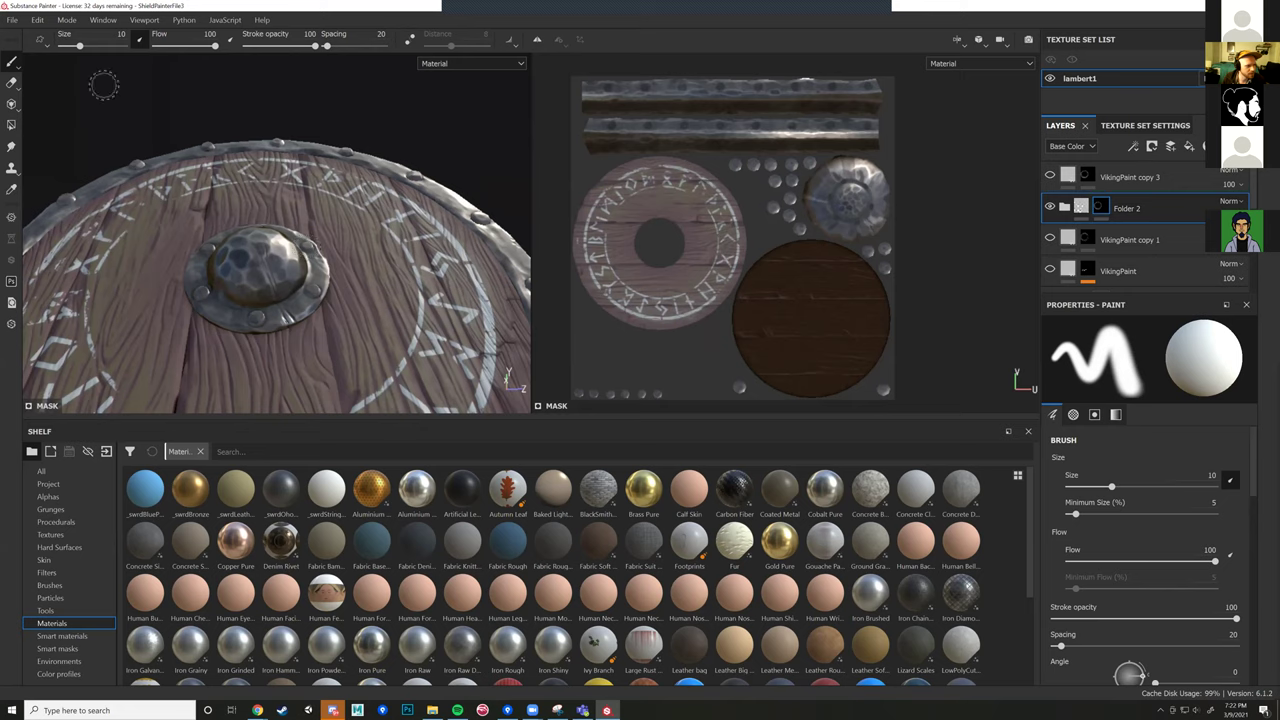
Step: Rename Folder 2 as WhitePaintLayer
alt+drag(453, 151, 514, 194)
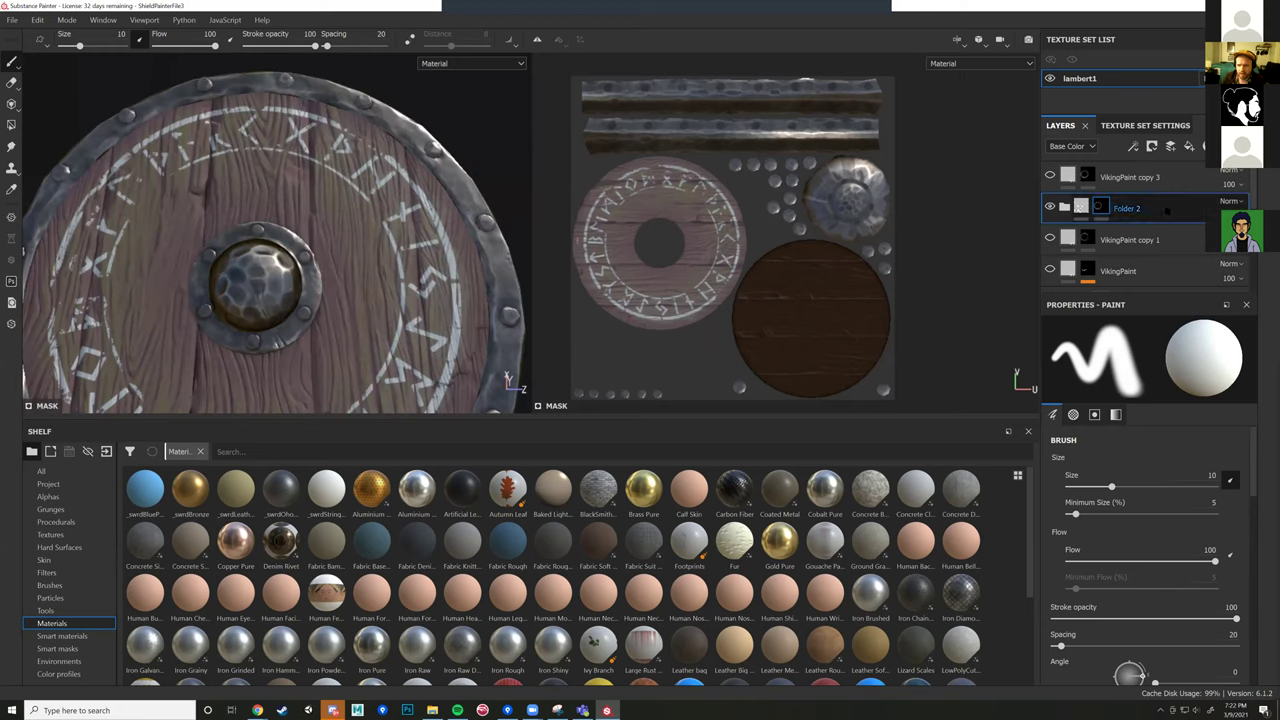
double_click(1127, 208)
text(Ru)
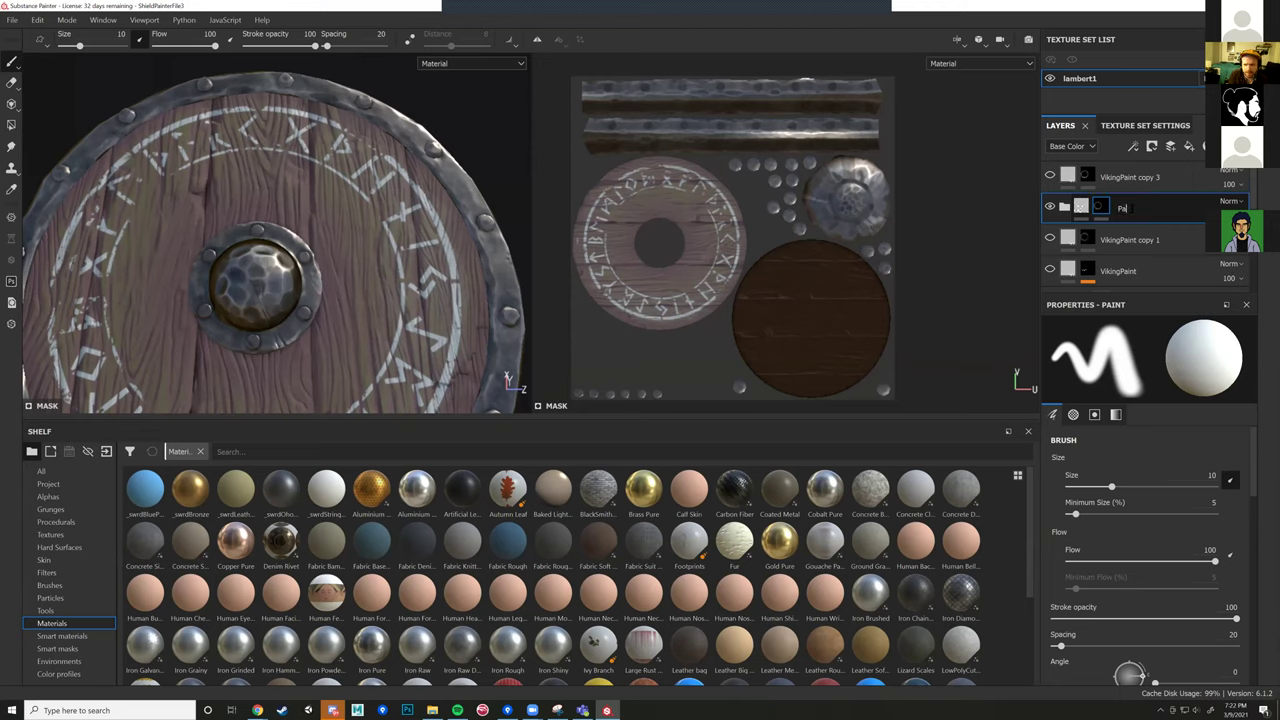
text(aint)
key(BackSpace)
key(BackSpace)
key(BackSpace)
key(BackSpace)
key(BackSpace)
text(WhitePaintLayer)
key(Return)
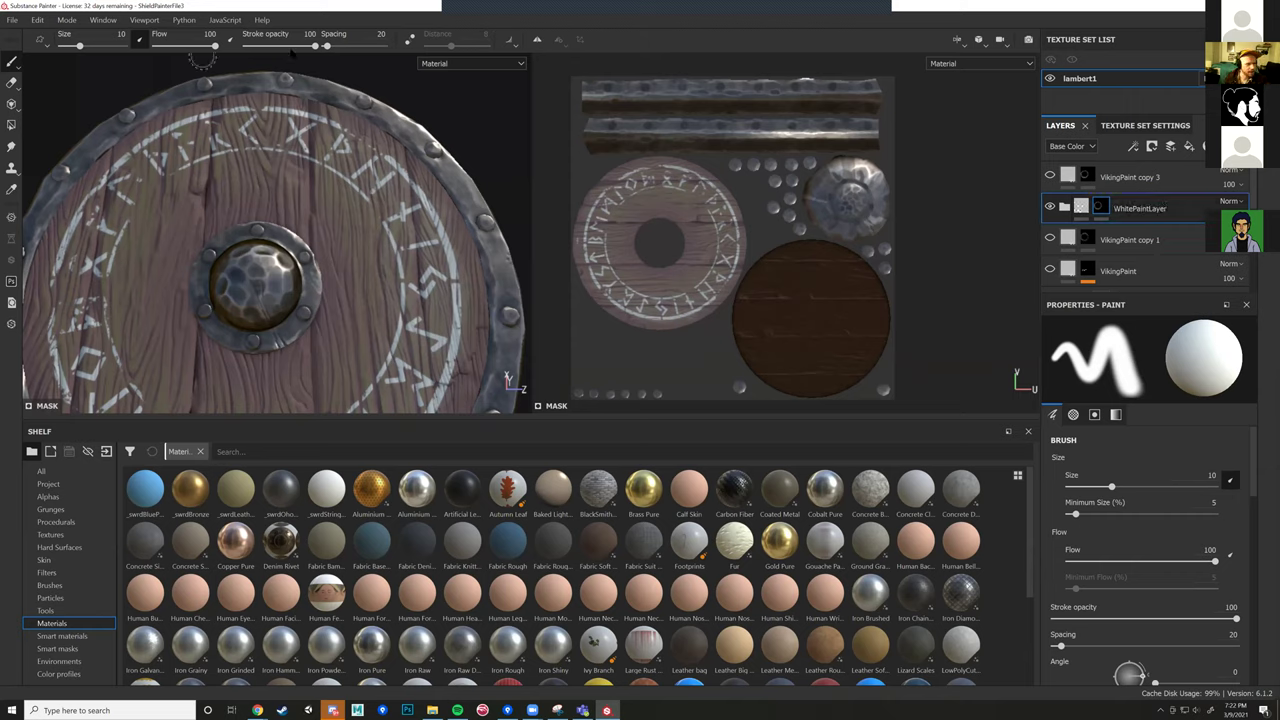
Step: Try a white stroke on the WhitePaintLayer mask, undo it, and reduce the brush size to 4.68
scroll(1185, 578, down, 5)
scroll(1185, 578, down, 3)
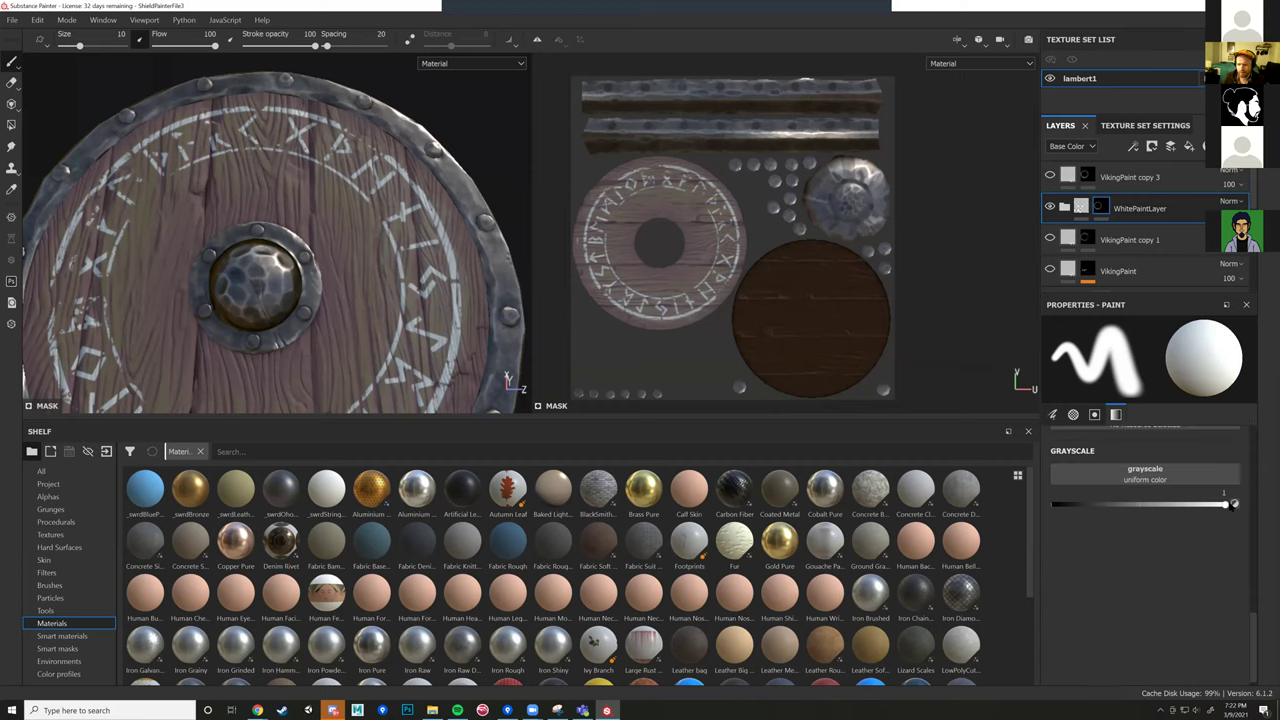
mouse_move(344, 281)
mouse_down()
mouse_move(355, 268)
mouse_move(366, 300)
mouse_move(361, 279)
mouse_up()
key(ctrl+z)
ctrl+right_drag(365, 265, 362, 260)
Step: Try a thin white paint stroke across the rune ring on the WhitePaintLayer mask
scroll(363, 130, up, 2)
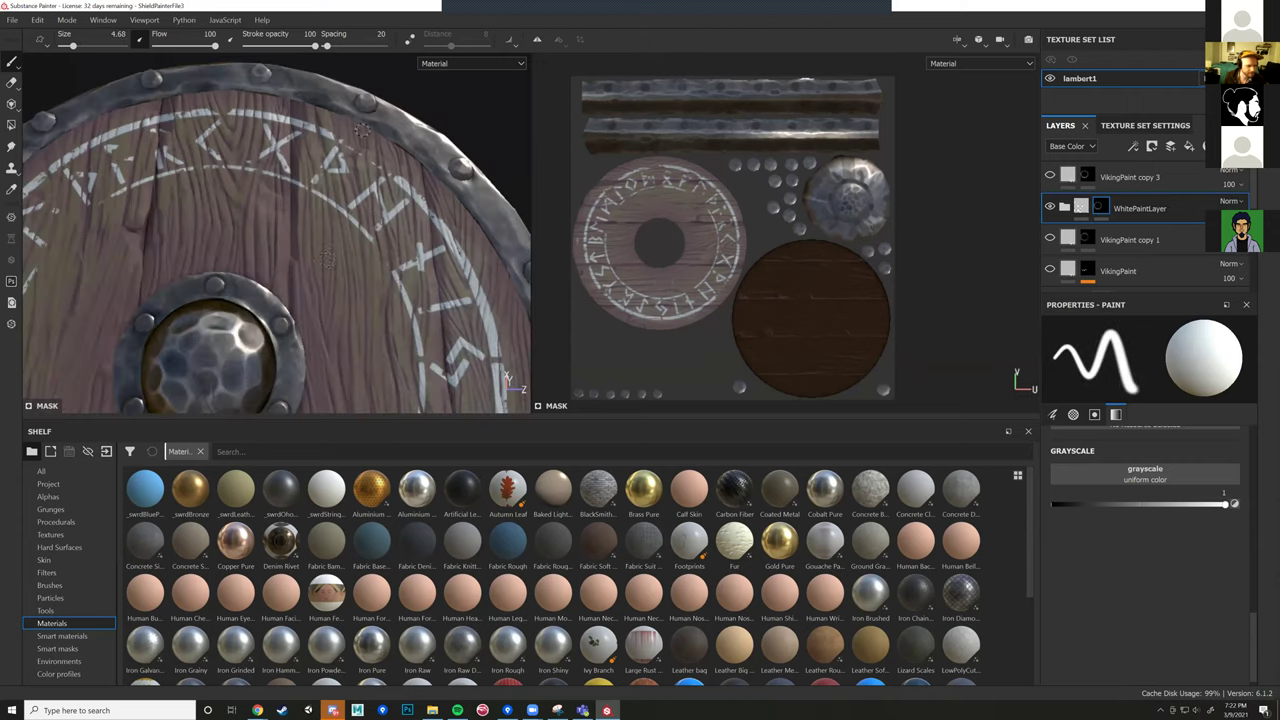
scroll(321, 264, down, 5)
scroll(222, 380, up, 3)
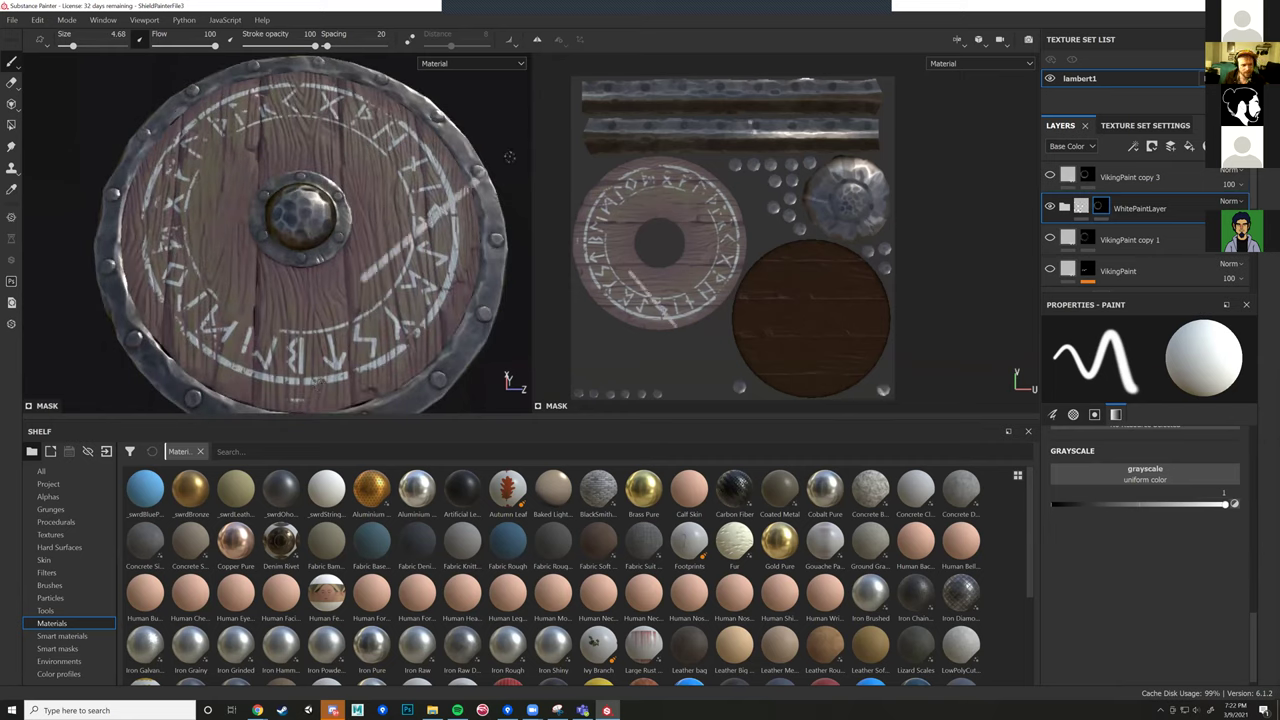
alt+drag(510, 141, 512, 162)
alt+middle_drag(512, 162, 507, 185)
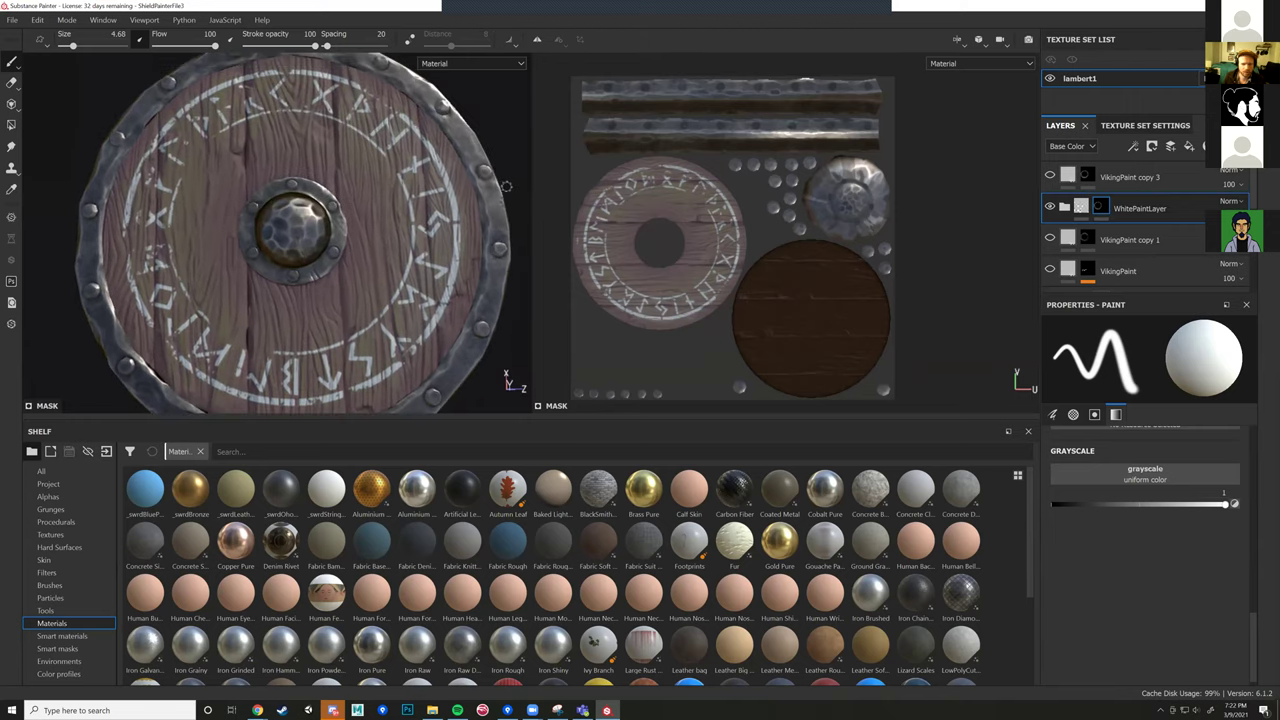
scroll(507, 186, down, 3)
alt+middle_drag(470, 223, 495, 187)
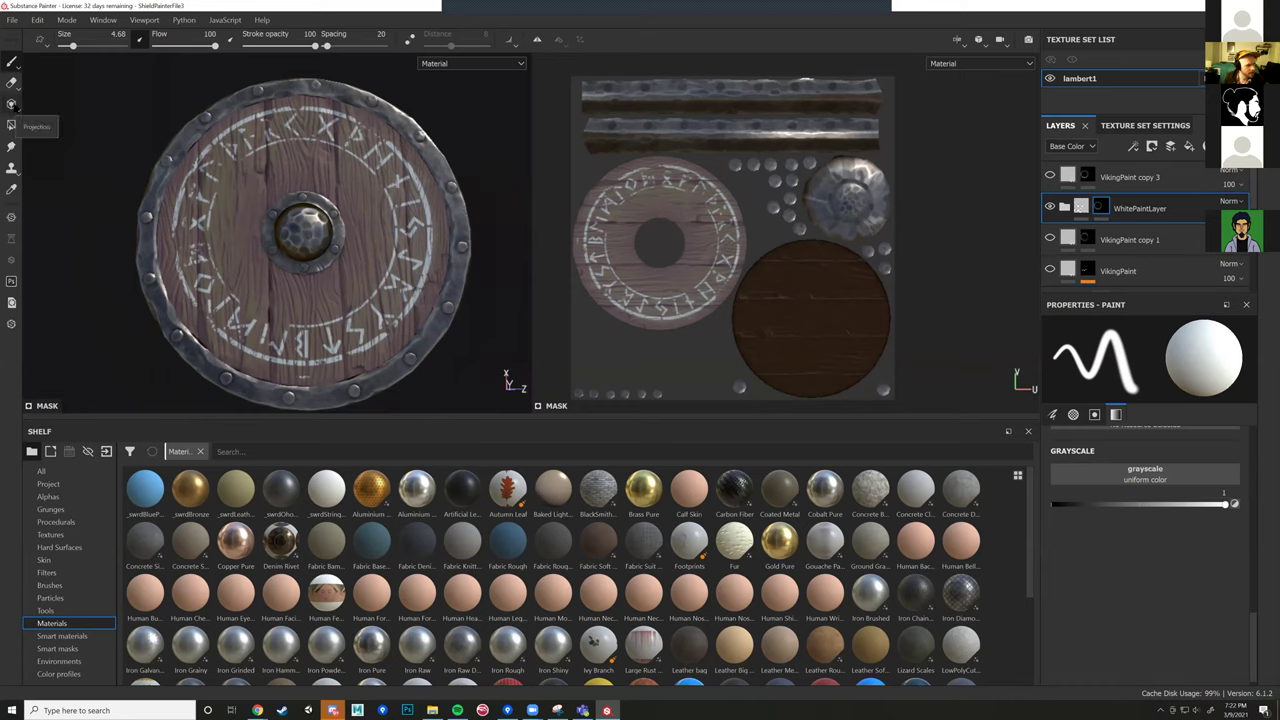
Step: Review the lambert1 texture set settings, including the list of baked mesh maps and the texture size
scroll(500, 560, down, 3)
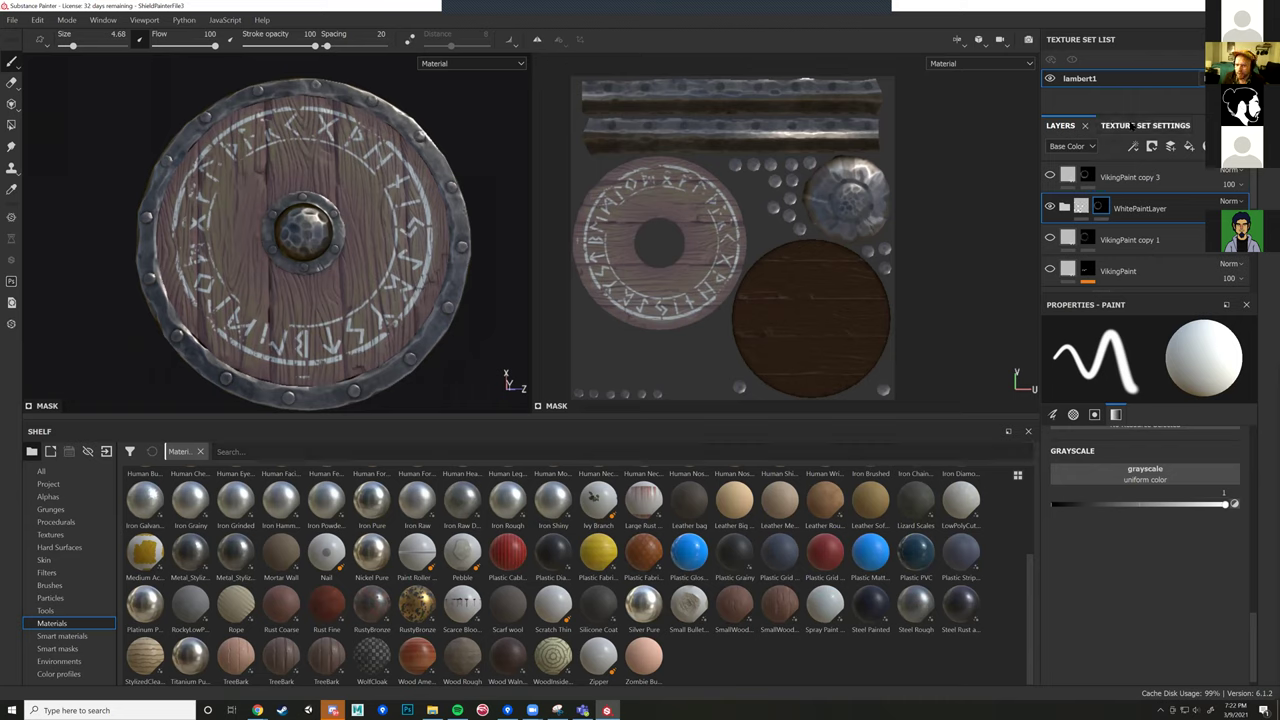
click(1131, 124)
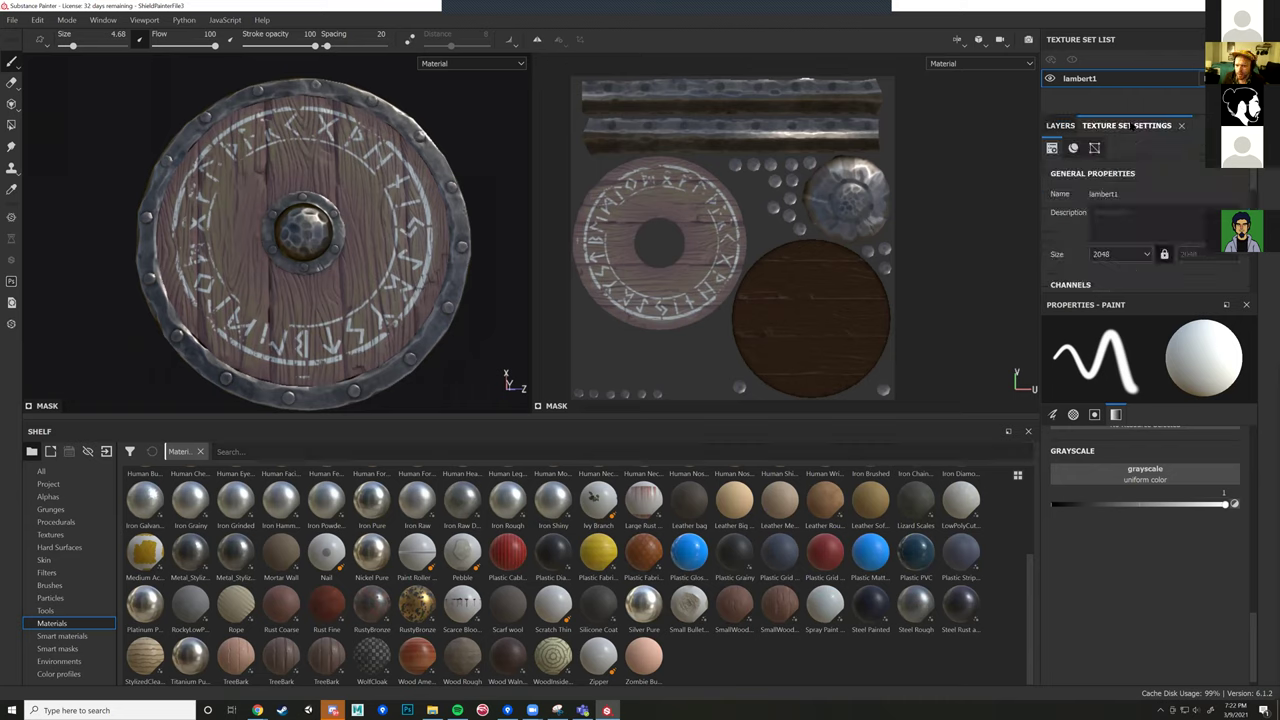
scroll(1144, 237, down, 5)
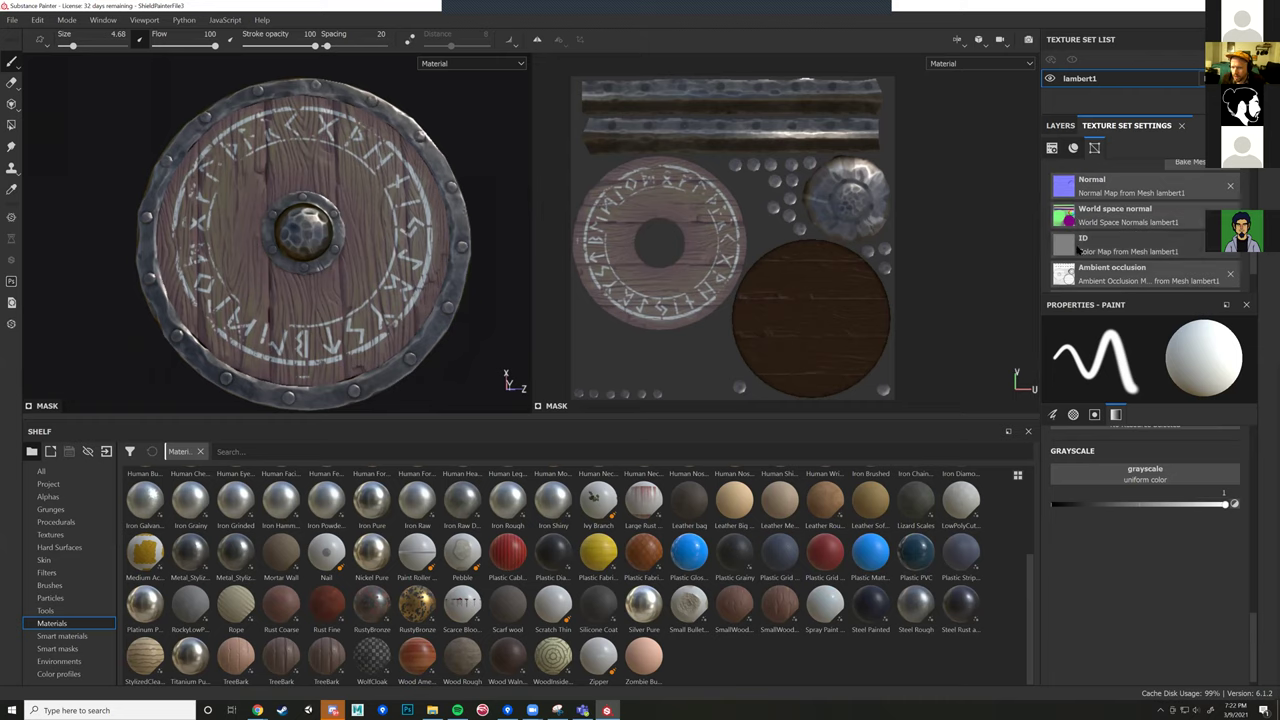
scroll(1080, 250, up, 2)
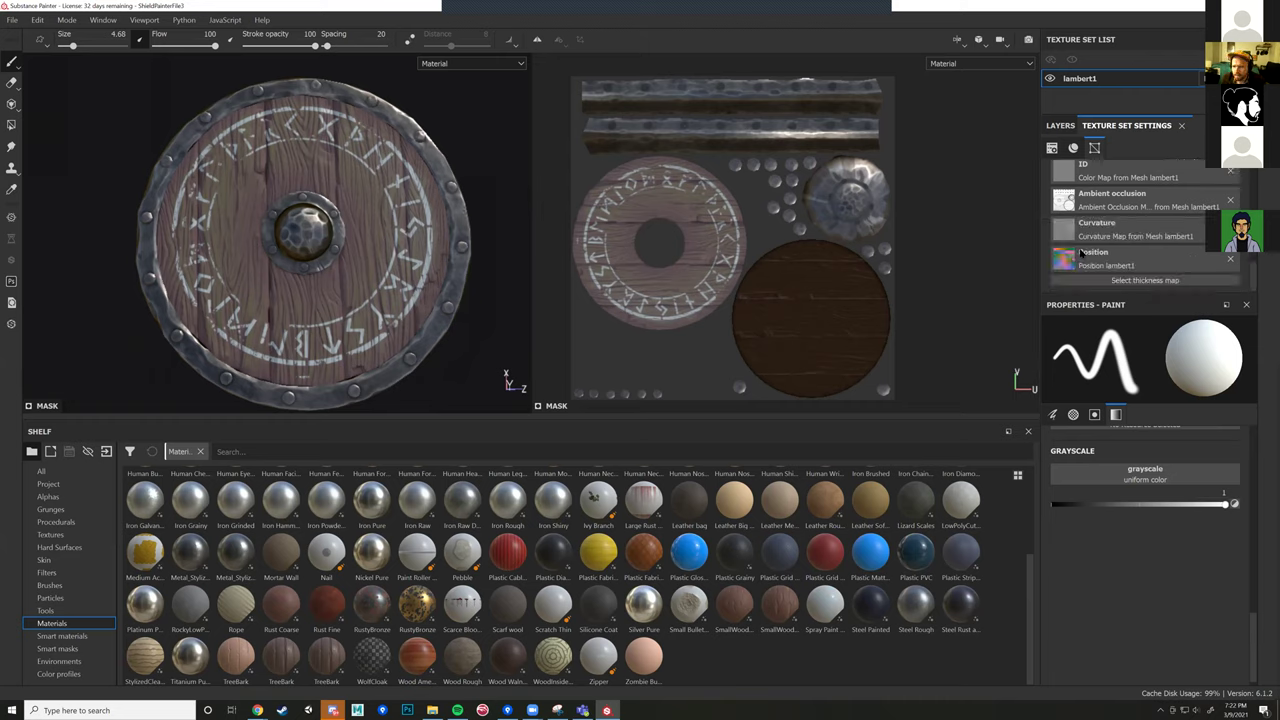
scroll(1080, 254, down, 3)
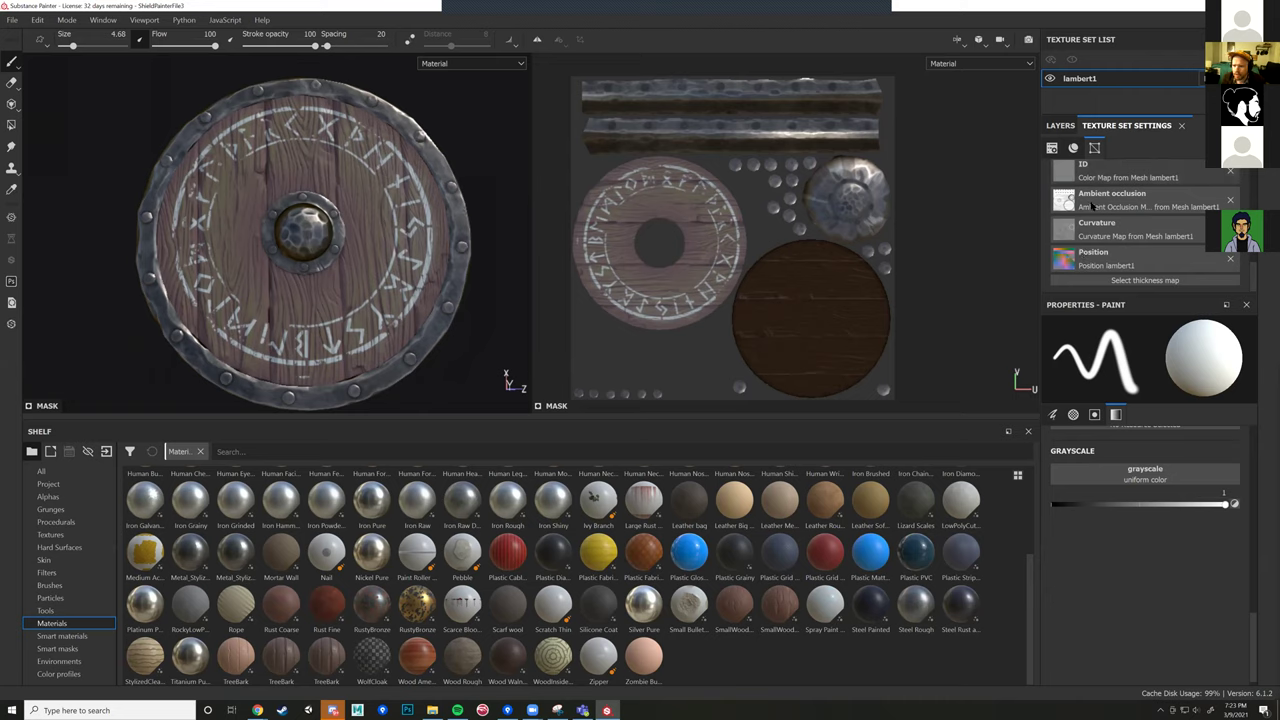
scroll(1091, 202, up, 5)
scroll(1093, 208, up, 2)
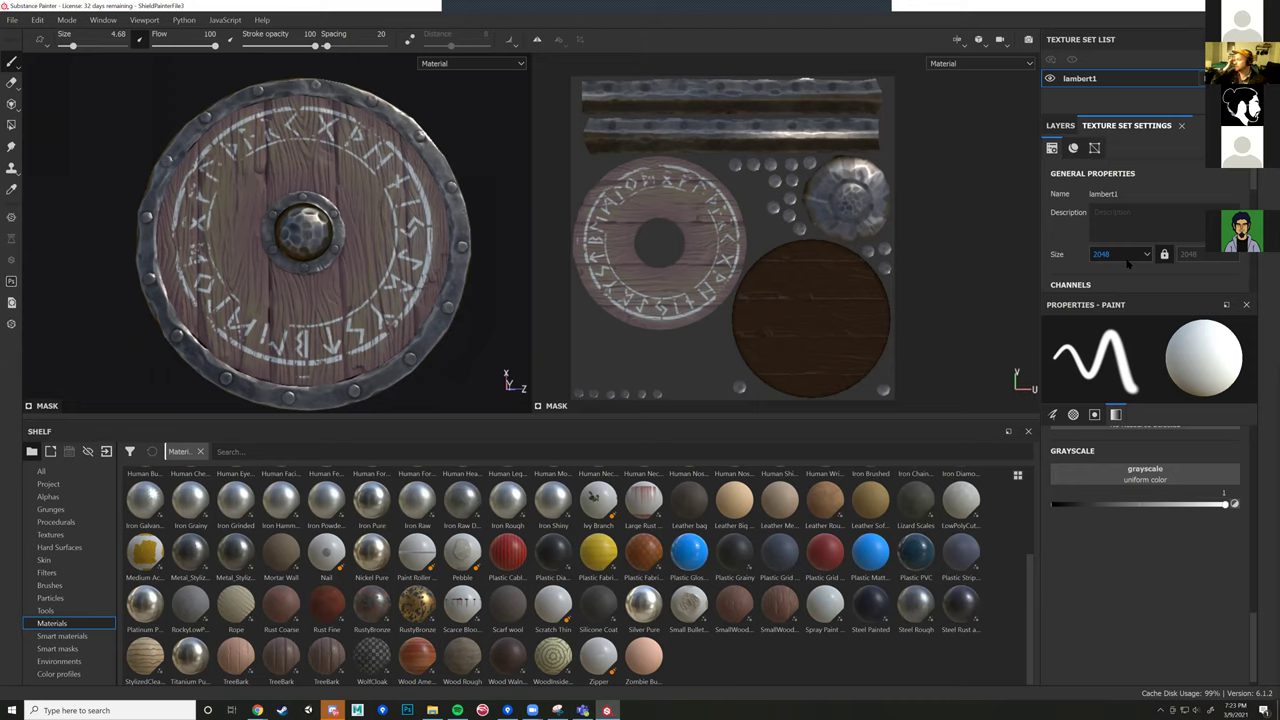
Step: Examine the shield's wood grain, white runes, central boss and metal rim up close
alt+drag(509, 208, 474, 143)
scroll(461, 320, up, 3)
mouse_move(432, 262)
alt+mouse_down()
mouse_move(475, 146)
mouse_move(463, 291)
mouse_move(446, 334)
mouse_move(463, 337)
mouse_move(481, 295)
mouse_move(427, 315)
alt+mouse_up()
alt+right_drag(427, 315, 409, 343)
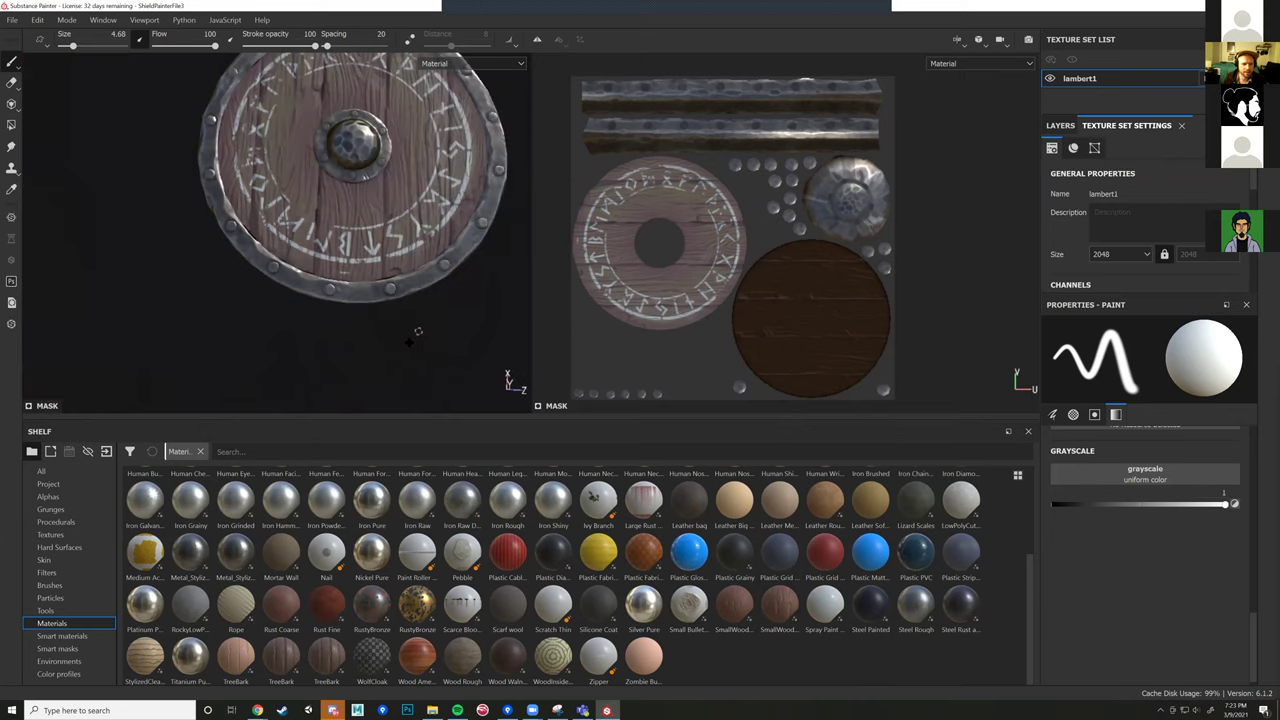
alt+middle_drag(419, 331, 377, 380)
alt+drag(463, 330, 491, 312)
alt+middle_drag(491, 312, 482, 334)
alt+right_drag(401, 310, 436, 266)
alt+middle_drag(424, 276, 439, 294)
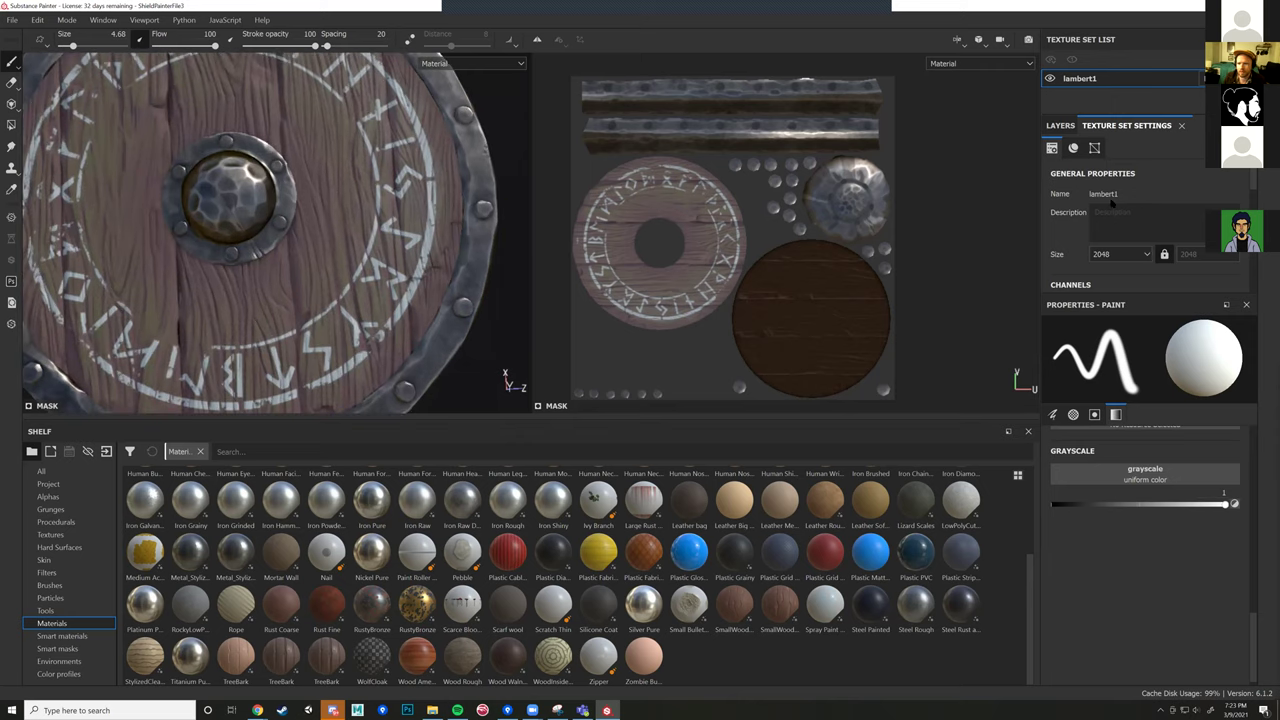
Step: Open the mesh map baking settings and review the high definition mesh, frontal and rear distances, and antialiasing
scroll(1158, 236, down, 5)
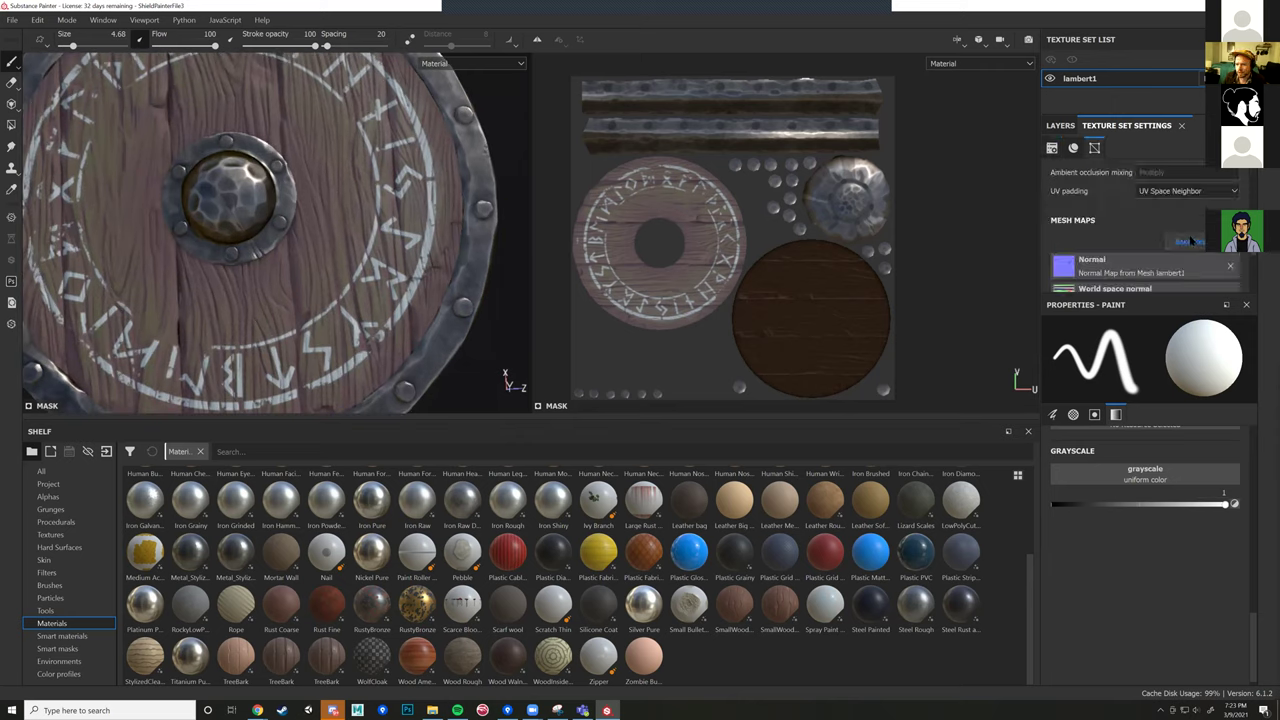
click(1192, 242)
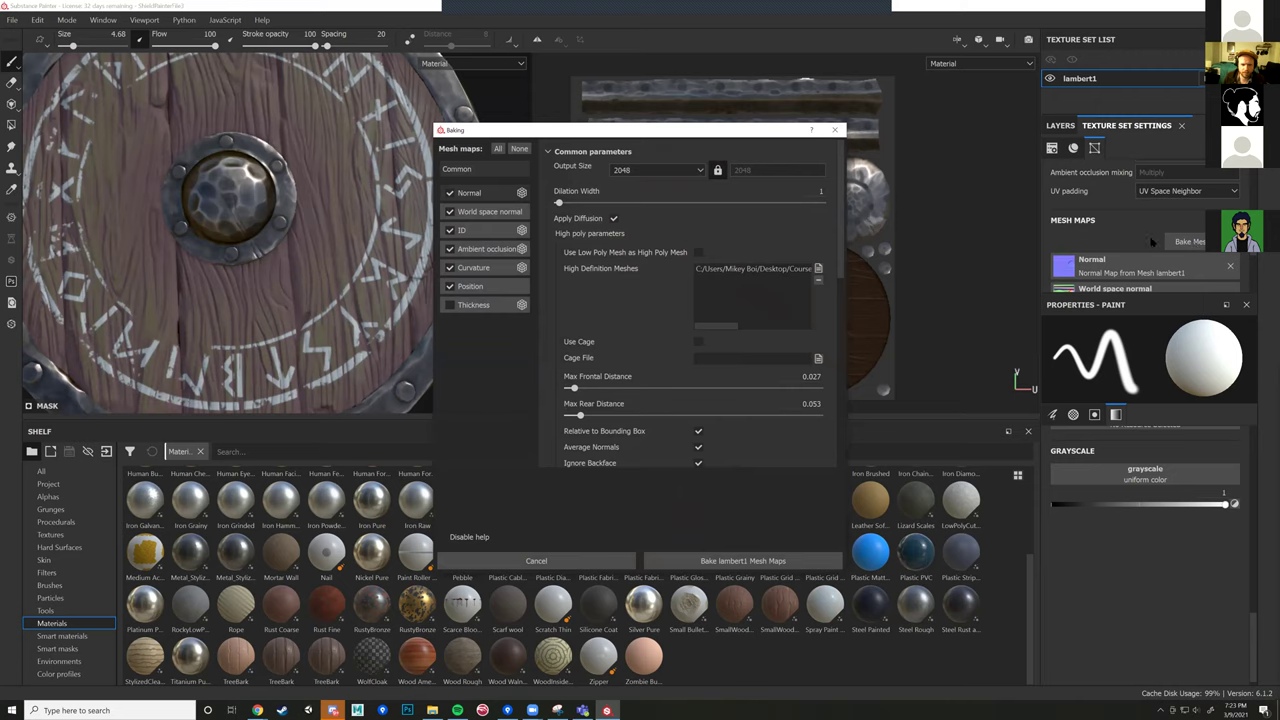
mouse_move(734, 327)
mouse_down()
mouse_move(790, 330)
mouse_move(716, 328)
mouse_up()
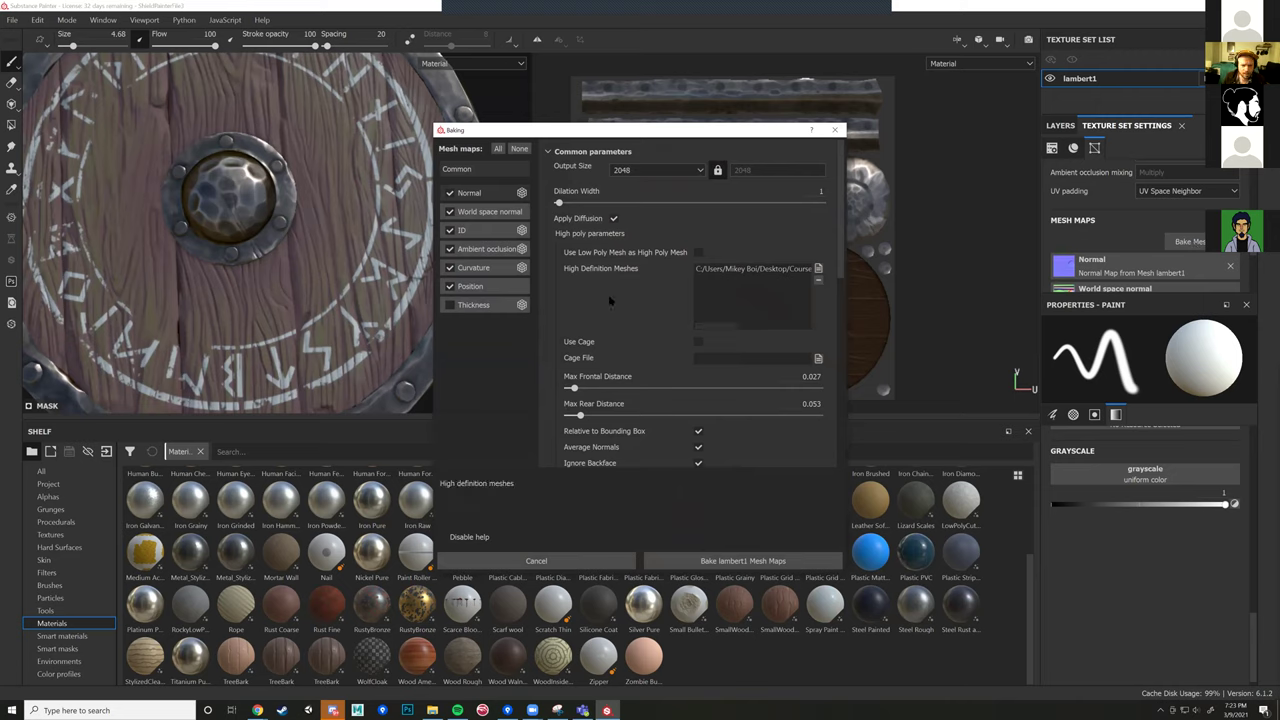
scroll(643, 251, down, 3)
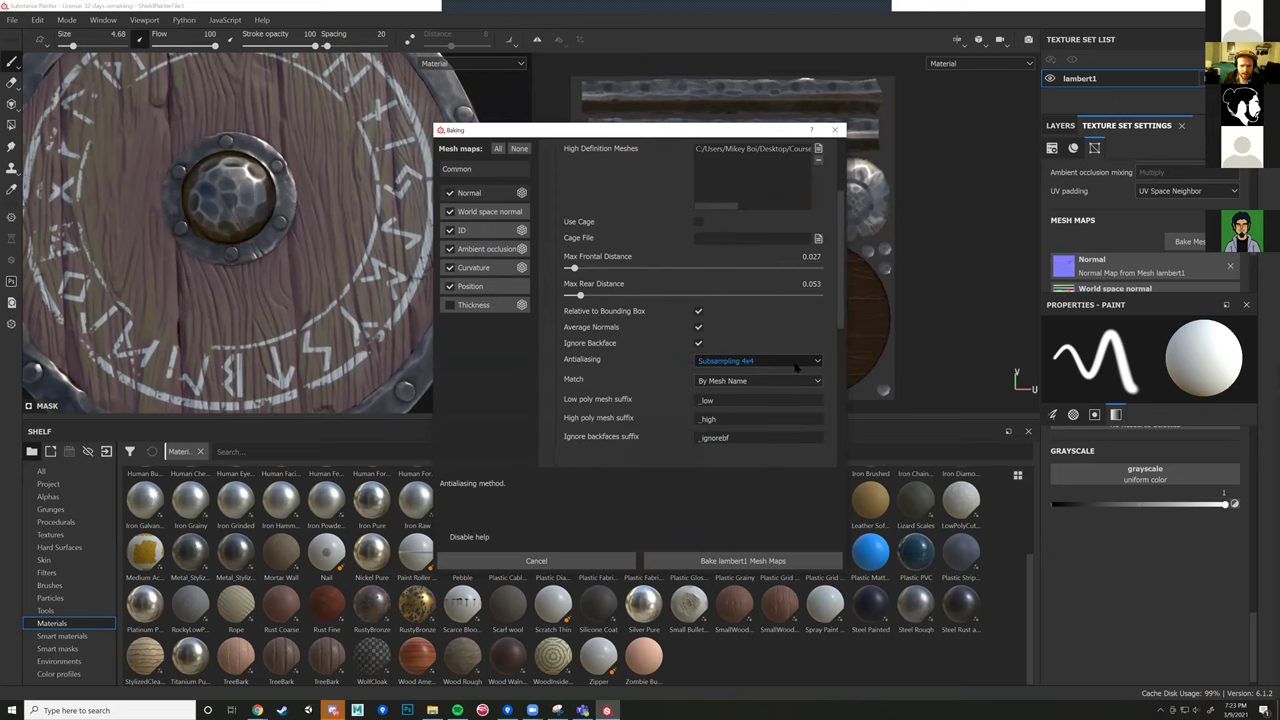
scroll(780, 368, down, 1)
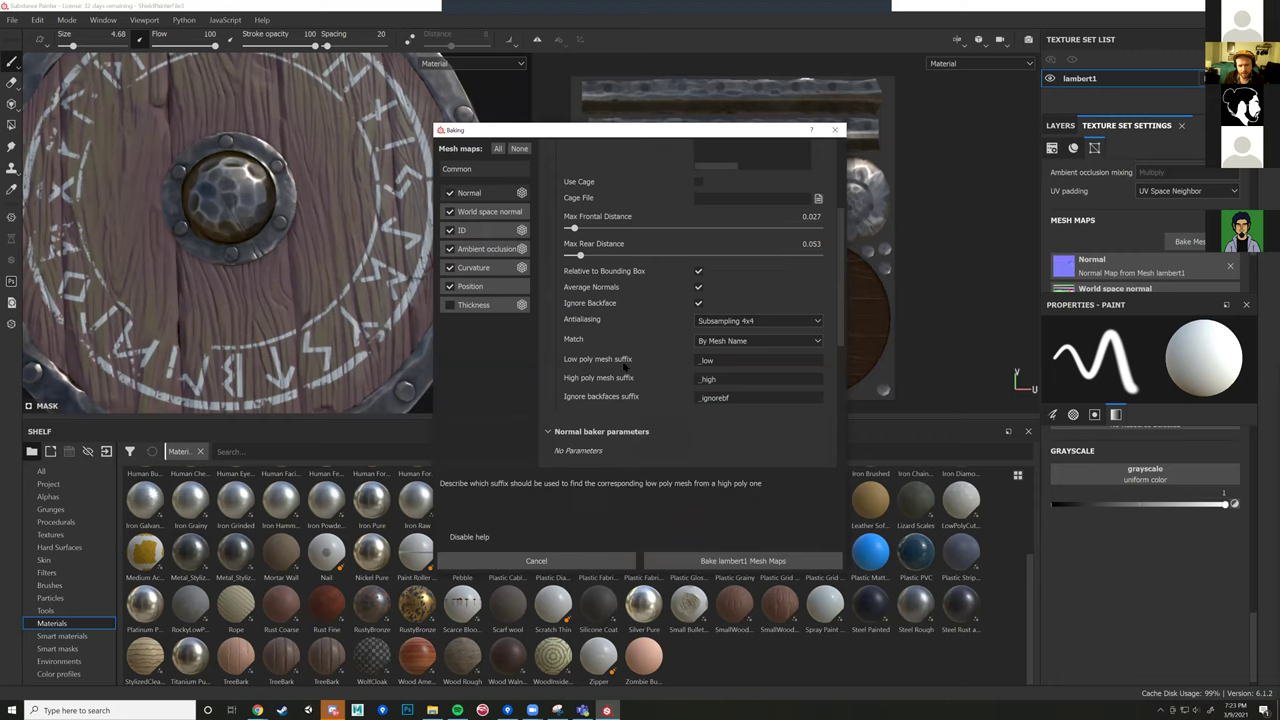
key(ctrl)
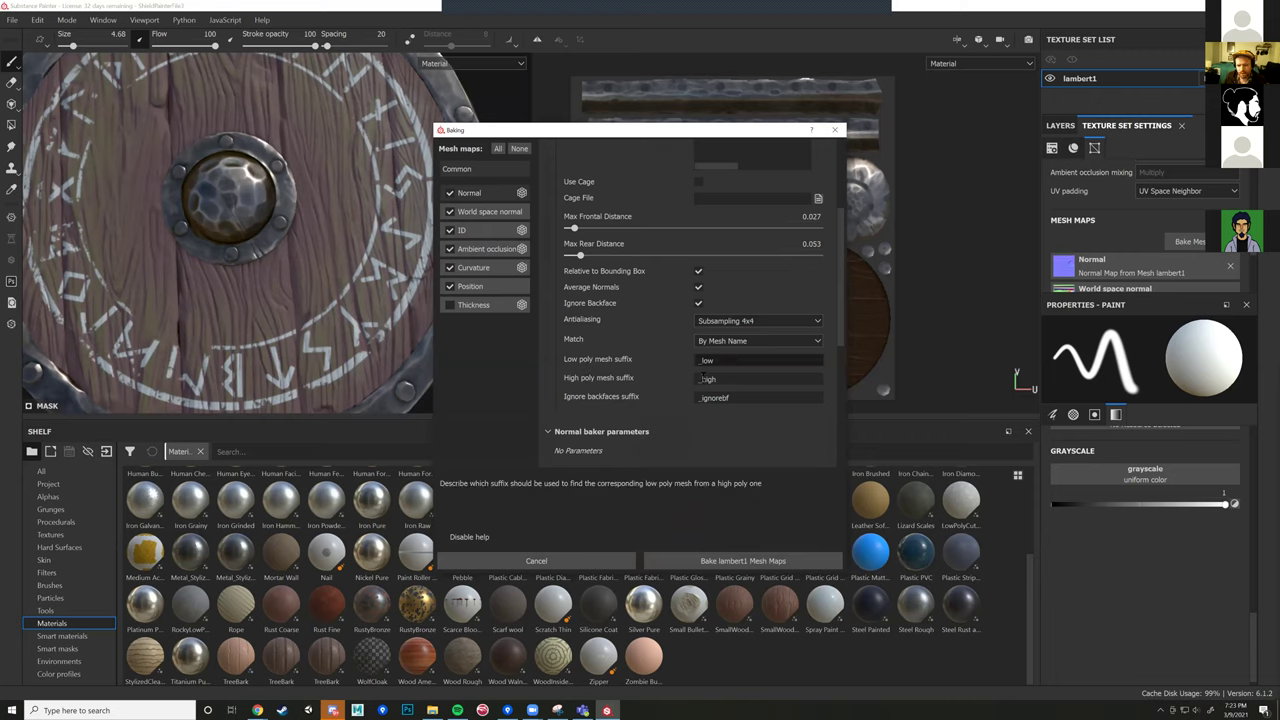
Step: Review the By Mesh Name matching and the low and high poly mesh suffixes, and close the baking settings without baking
click(704, 377)
click(707, 362)
click(708, 361)
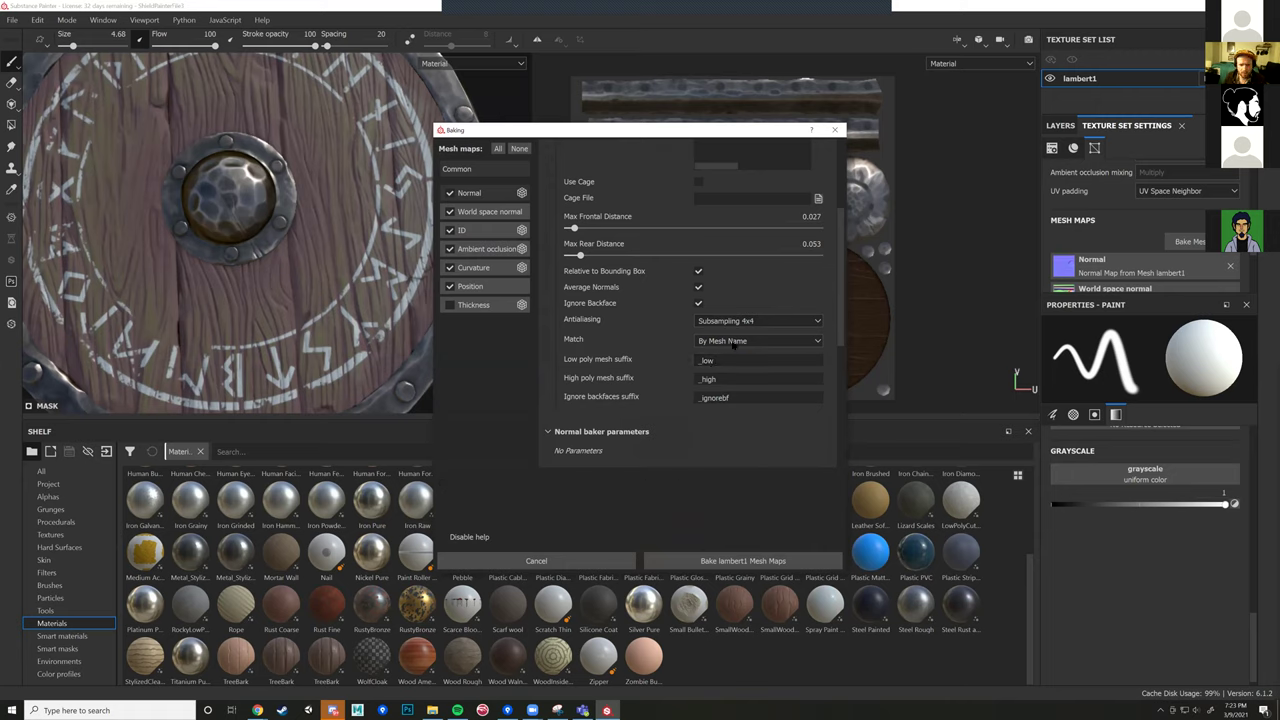
click(738, 343)
click(738, 359)
drag(641, 130, 893, 153)
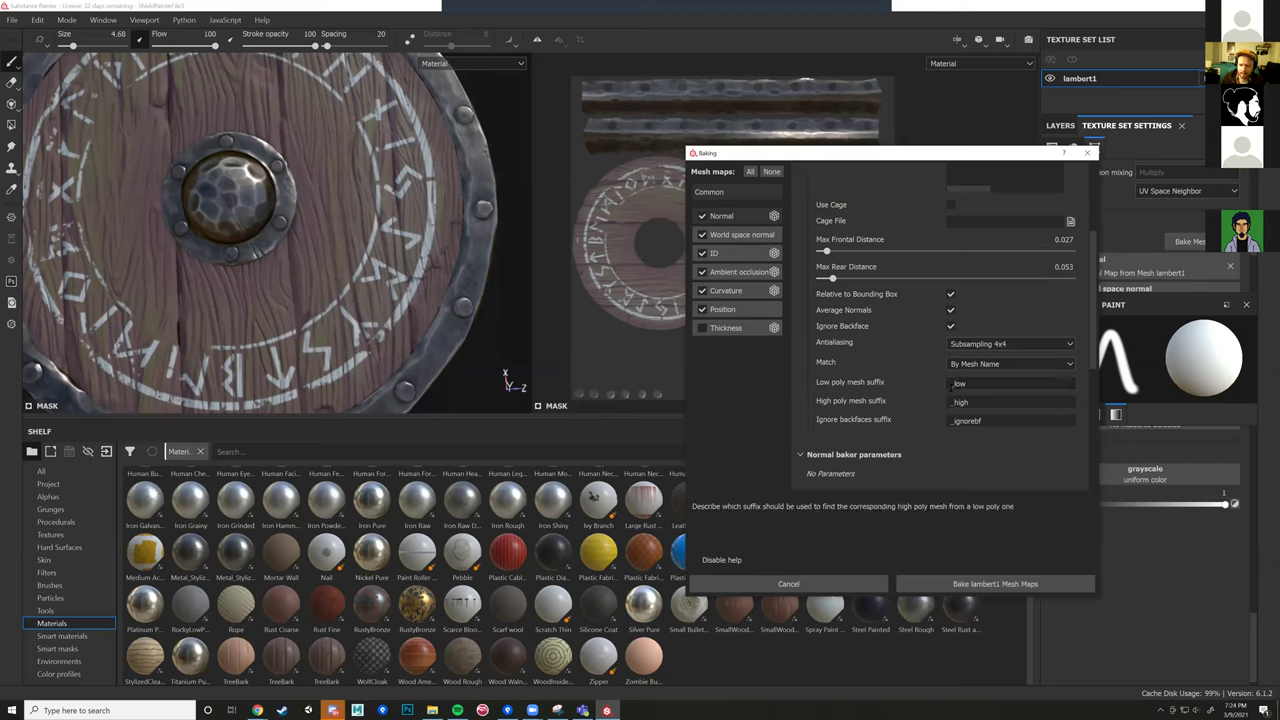
click(958, 588)
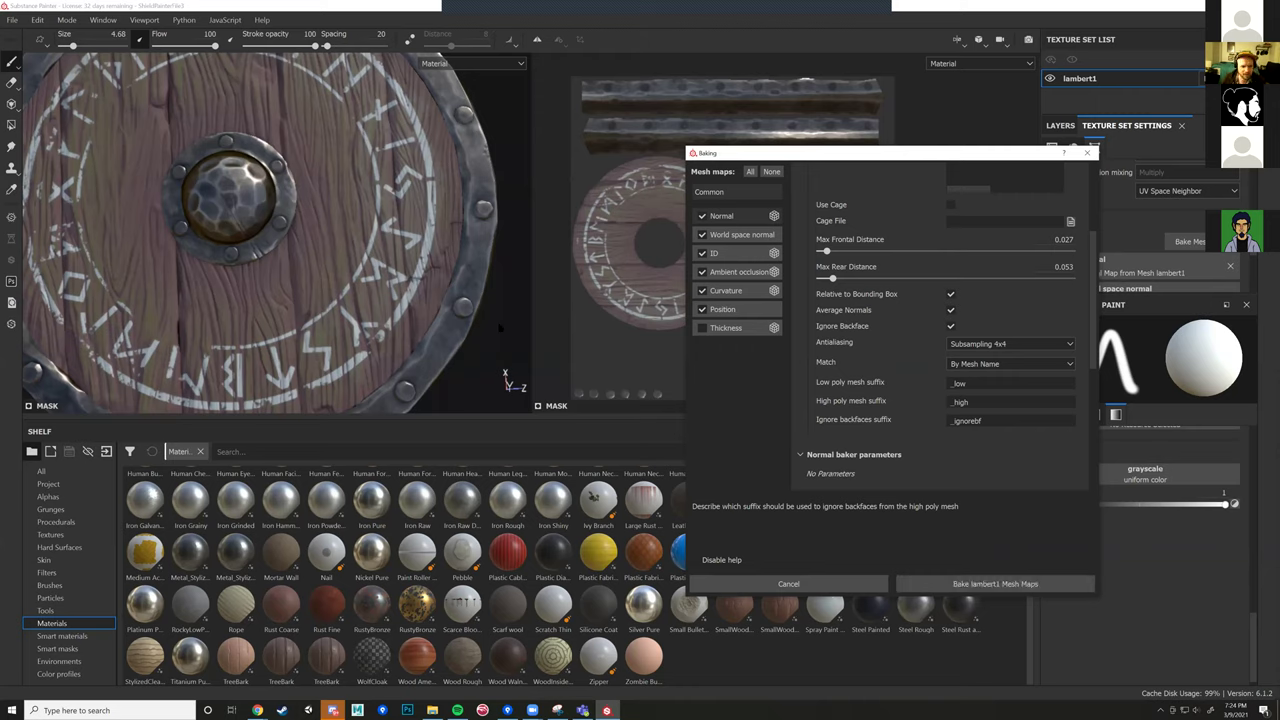
click(778, 588)
Step: Bake the lambert1 Normal, World space normal, ID, Ambient occlusion, Curvature and Position mesh maps at 2048 with By Mesh Name matching
alt+drag(512, 346, 508, 215)
alt+drag(506, 282, 499, 319)
alt+right_drag(499, 319, 419, 277)
alt+drag(419, 277, 490, 255)
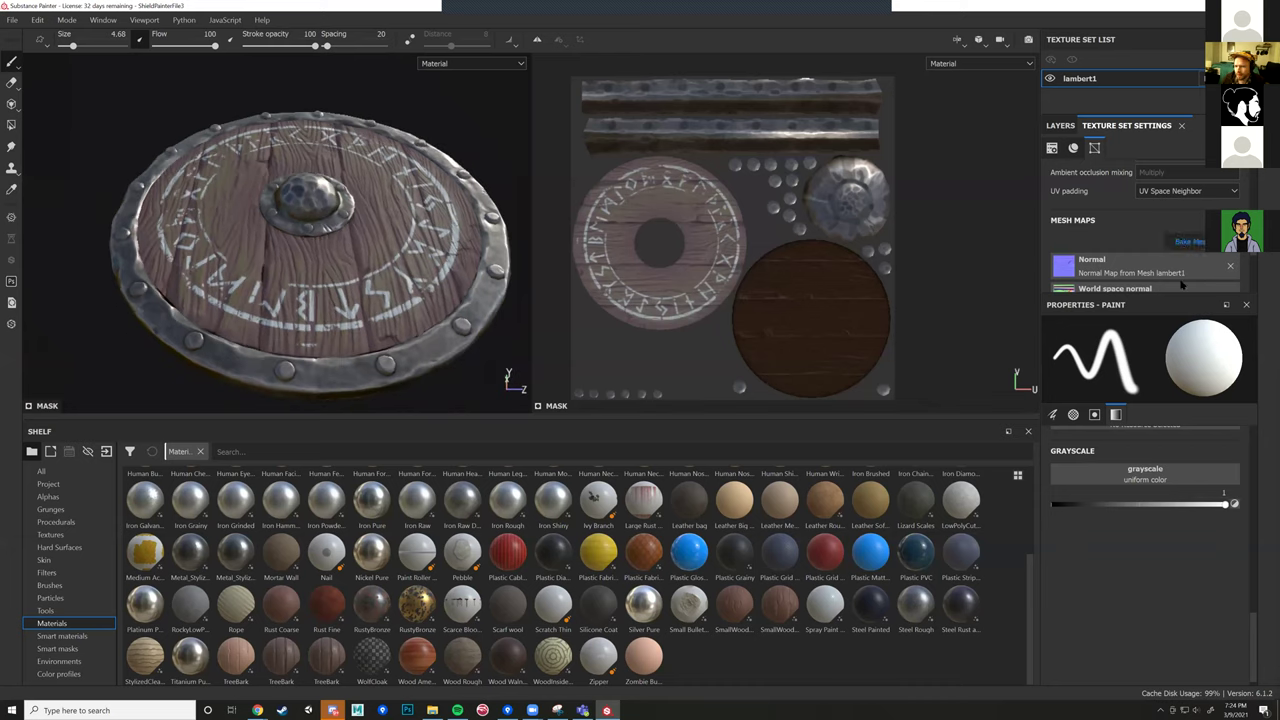
click(1188, 241)
scroll(671, 476, down, 3)
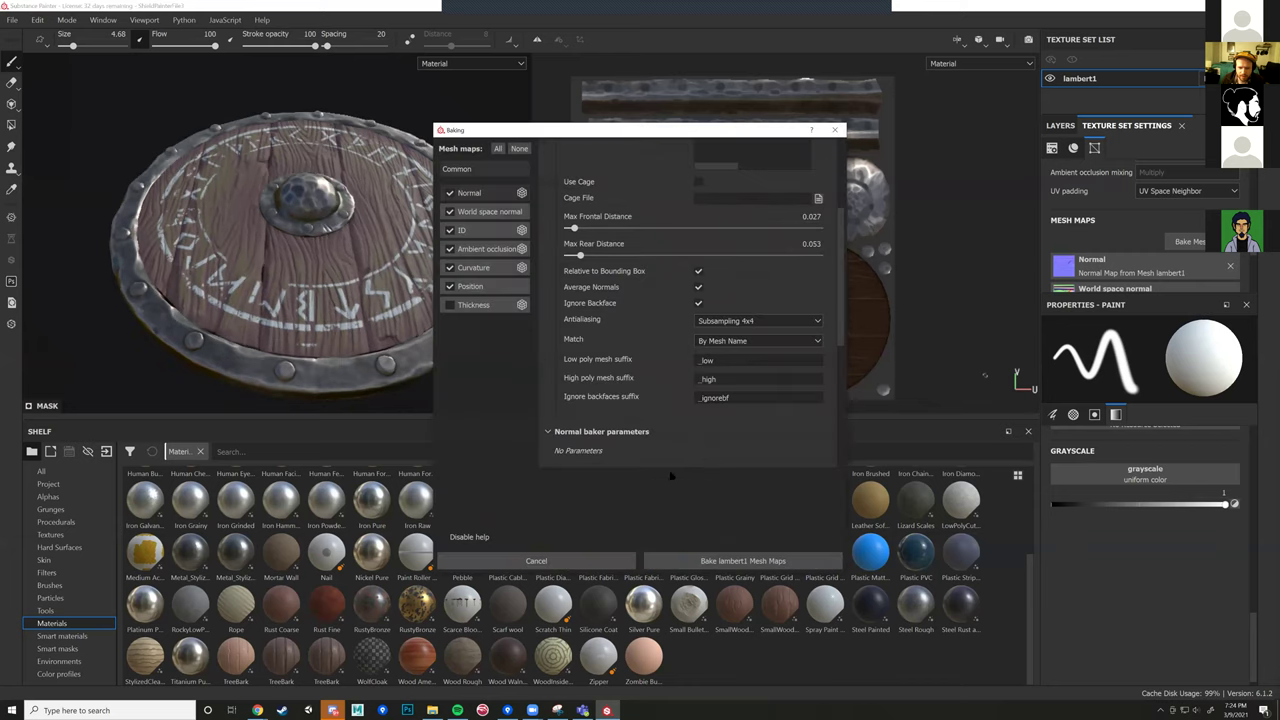
click(742, 560)
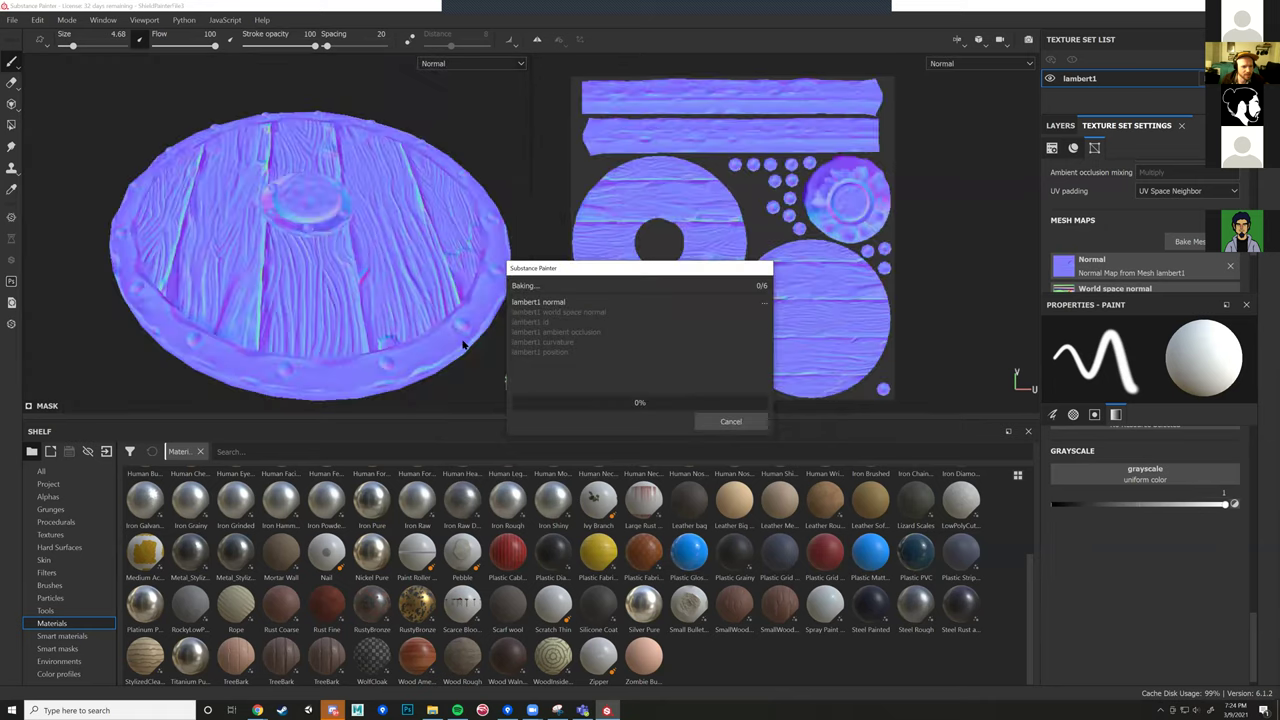
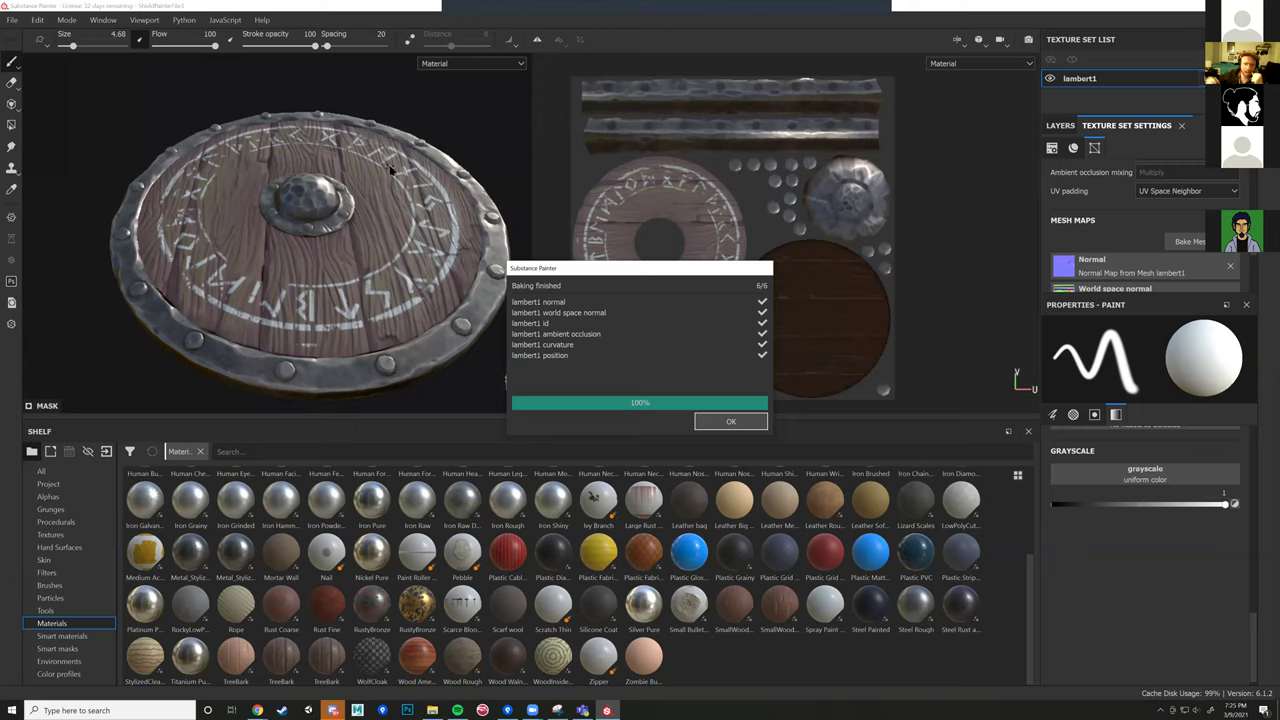
click(731, 424)
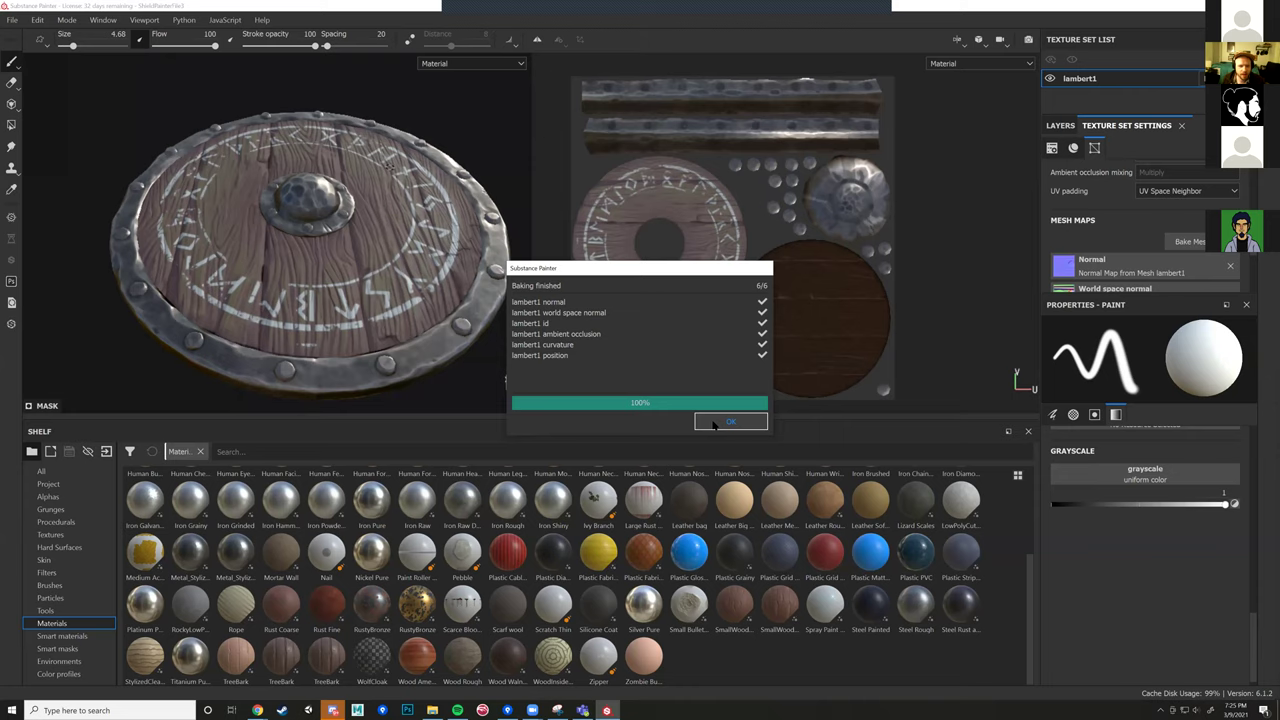
click(729, 422)
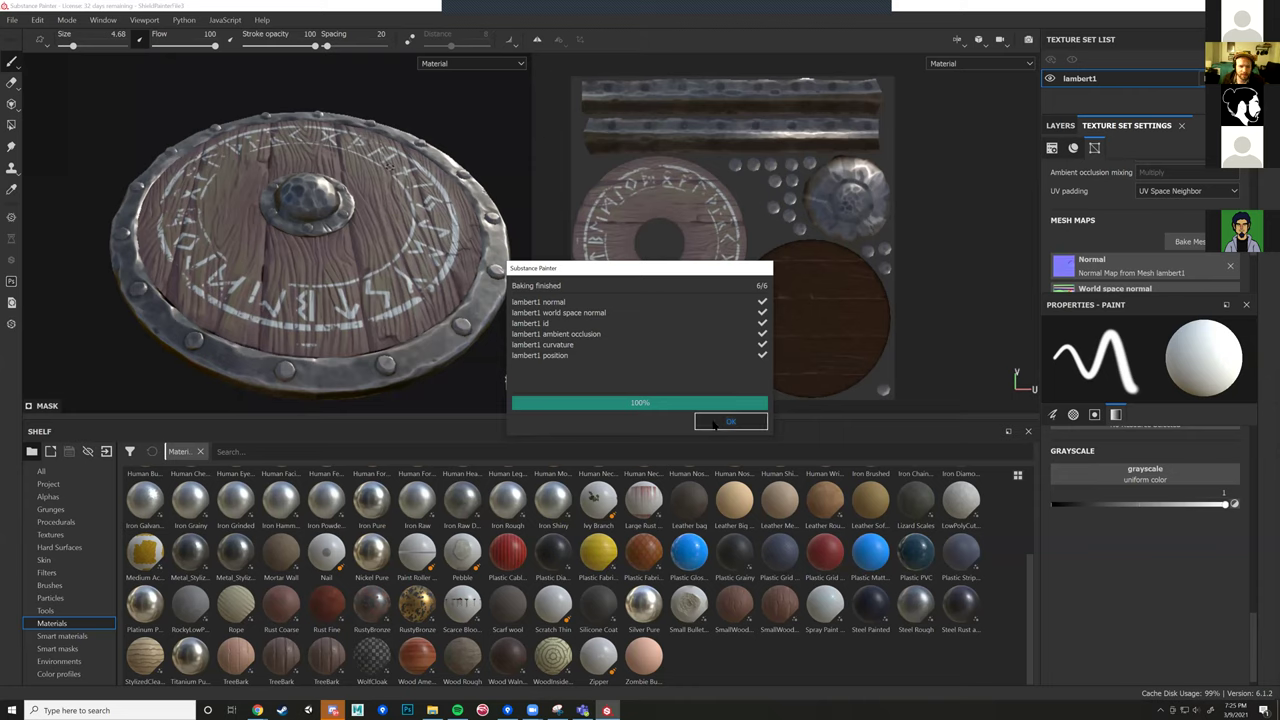
Step: Display the Ambient occlusion mesh map on the shield
mouse_move(510, 170)
alt+mouse_down()
mouse_move(508, 200)
mouse_move(508, 165)
alt+mouse_up()
alt+middle_drag(515, 154, 504, 174)
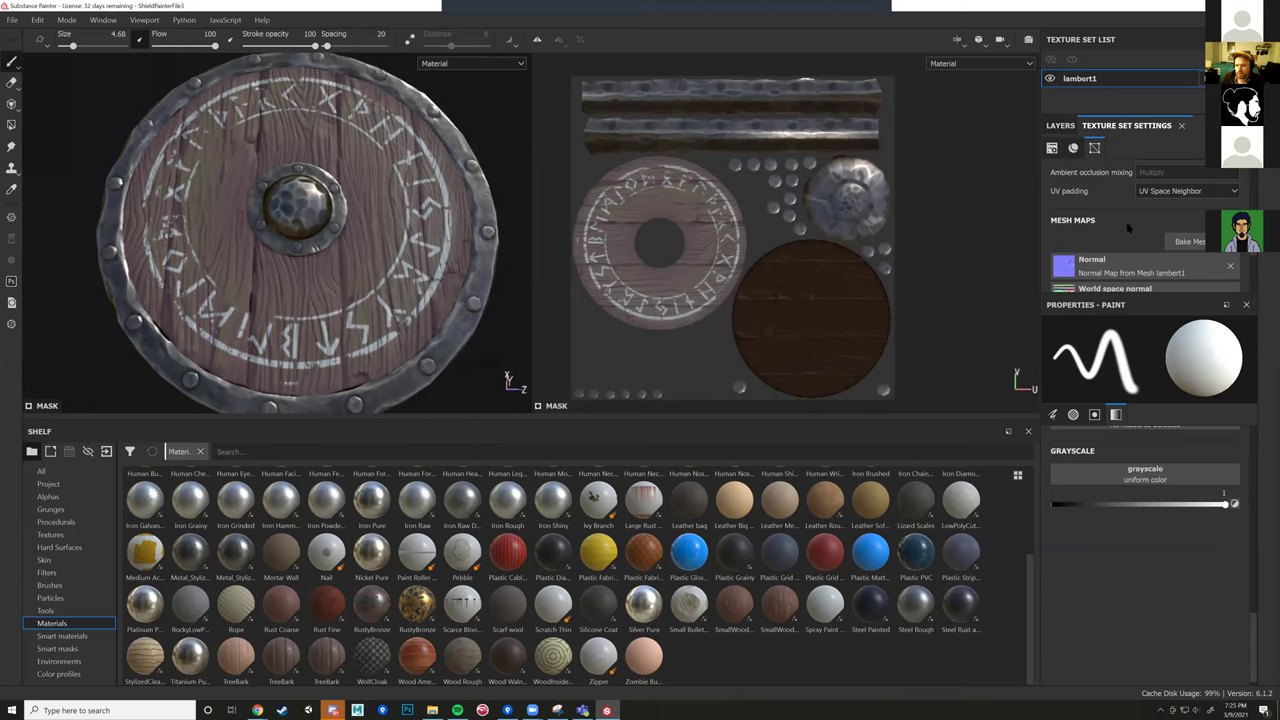
scroll(1110, 225, down, 3)
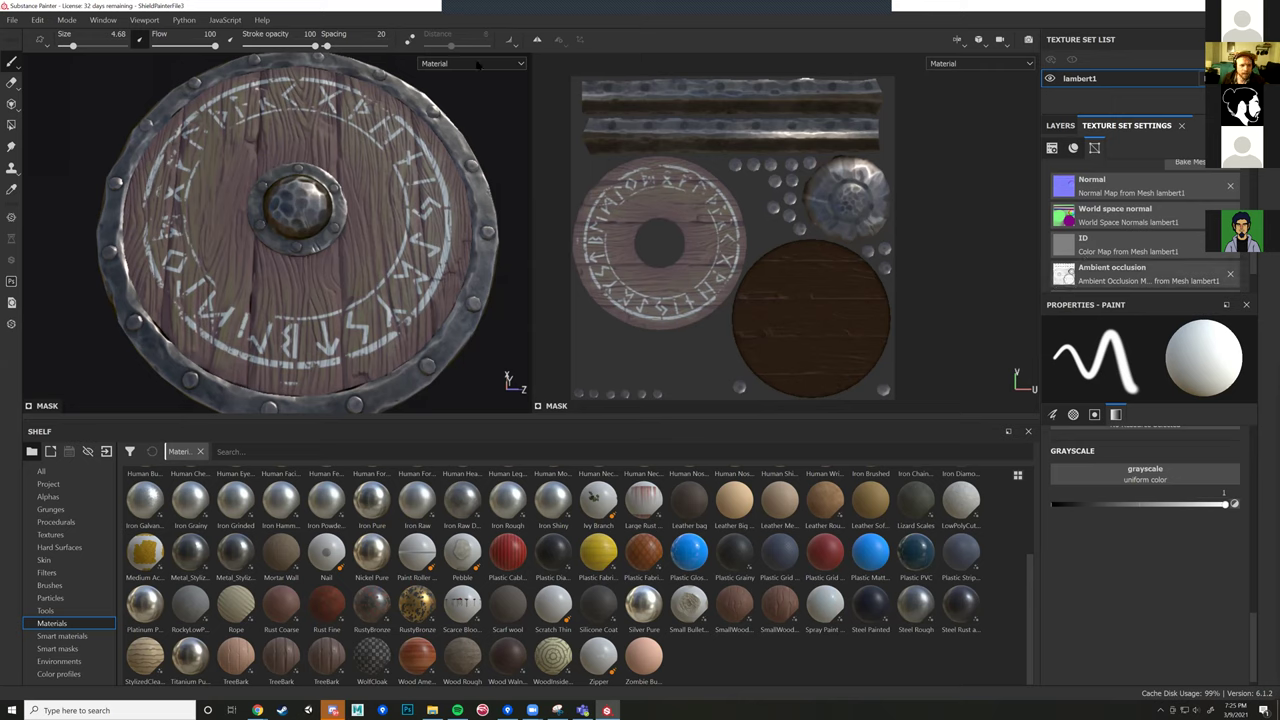
click(518, 64)
scroll(485, 100, down, 3)
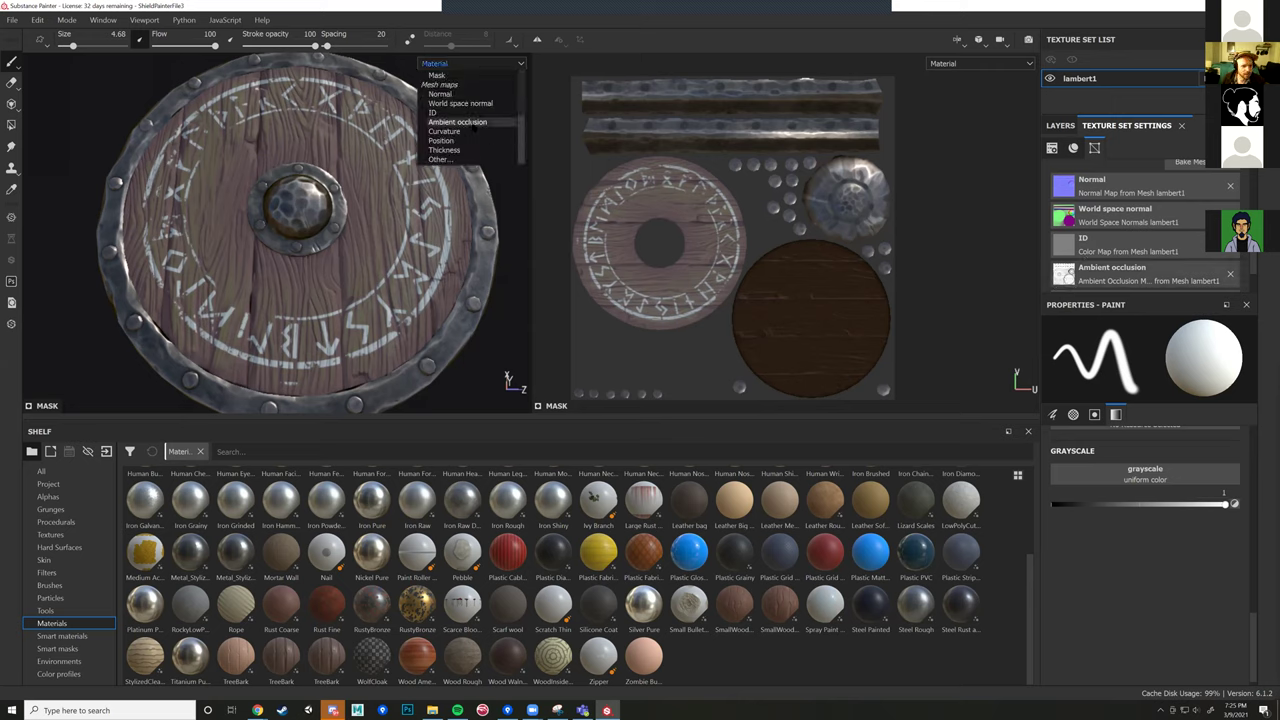
click(481, 122)
Step: Examine the baked ambient occlusion around the shield's plank gaps, wood grain, rivets and central boss
alt+drag(500, 152, 507, 173)
scroll(499, 168, up, 2)
alt+drag(446, 250, 420, 334)
alt+middle_drag(409, 294, 426, 371)
alt+drag(426, 370, 394, 263)
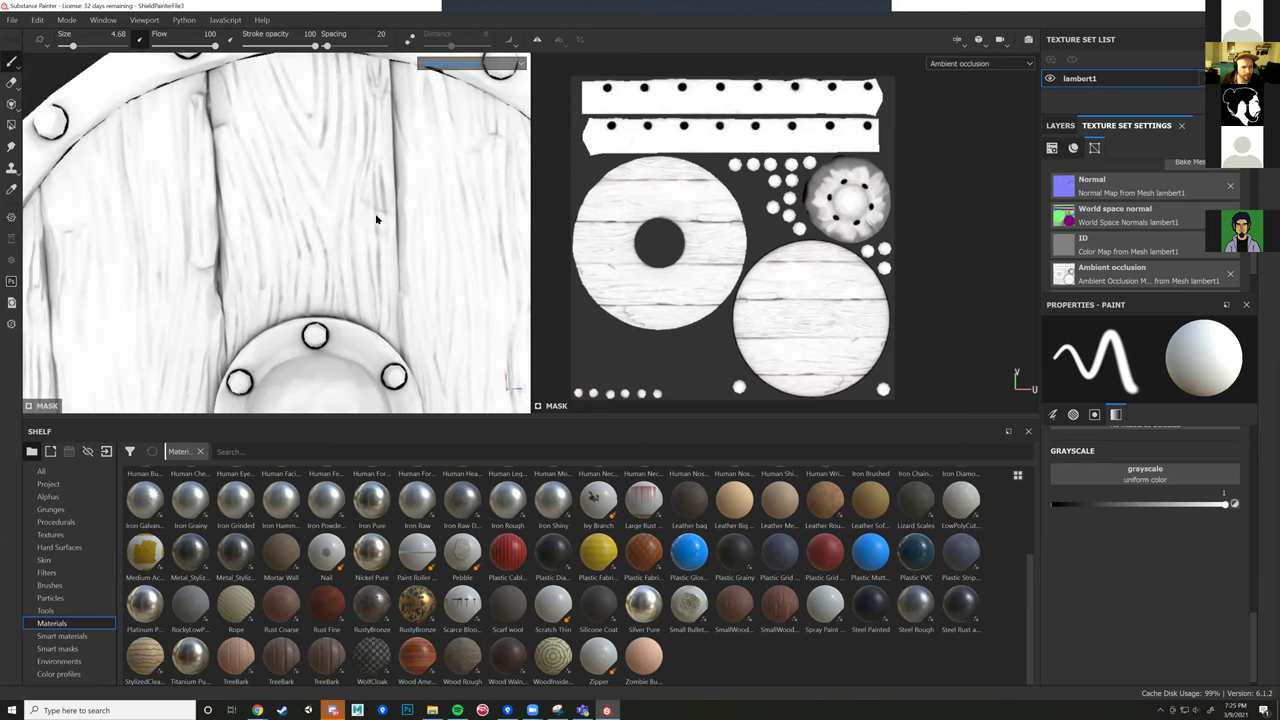
scroll(377, 216, down, 3)
scroll(387, 213, down, 2)
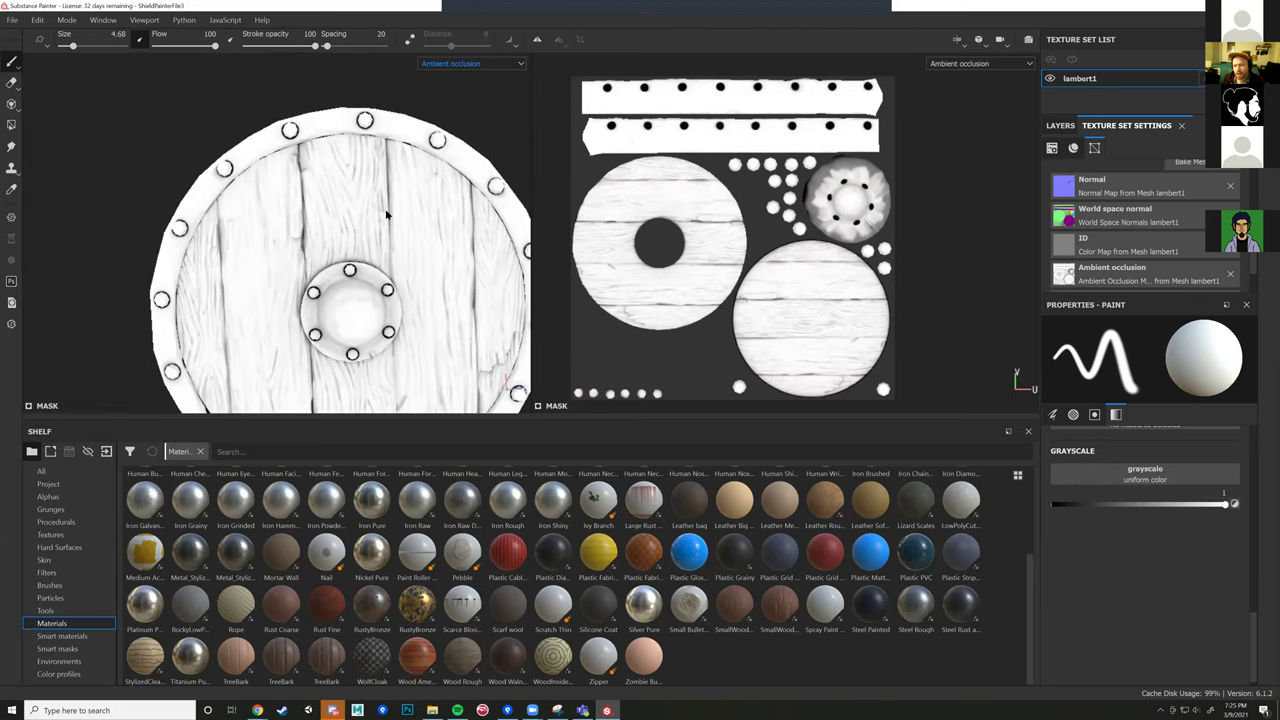
scroll(385, 219, up, 4)
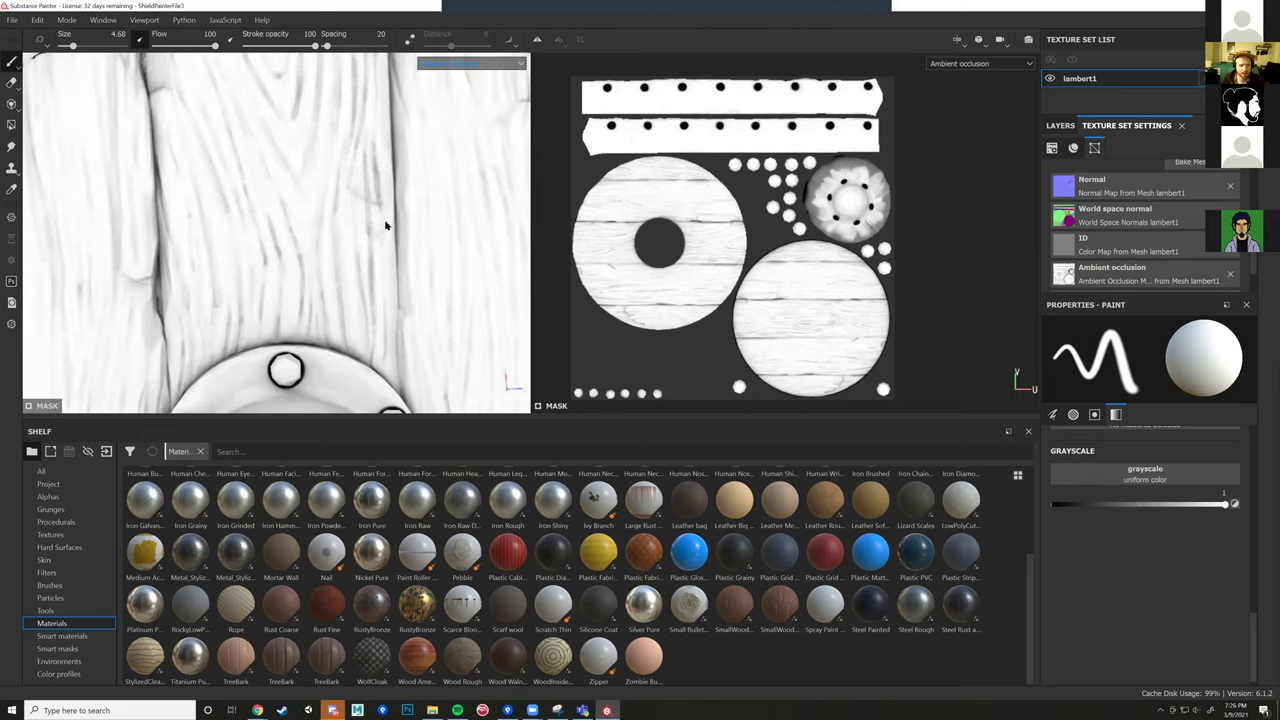
scroll(408, 292, down, 1)
alt+drag(385, 246, 234, 258)
alt+middle_drag(234, 258, 240, 141)
alt+middle_drag(291, 271, 229, 137)
scroll(277, 183, down, 2)
scroll(326, 229, up, 2)
alt+drag(421, 281, 309, 263)
Step: Return the shield display to the lit Material view
click(478, 68)
scroll(455, 95, up, 2)
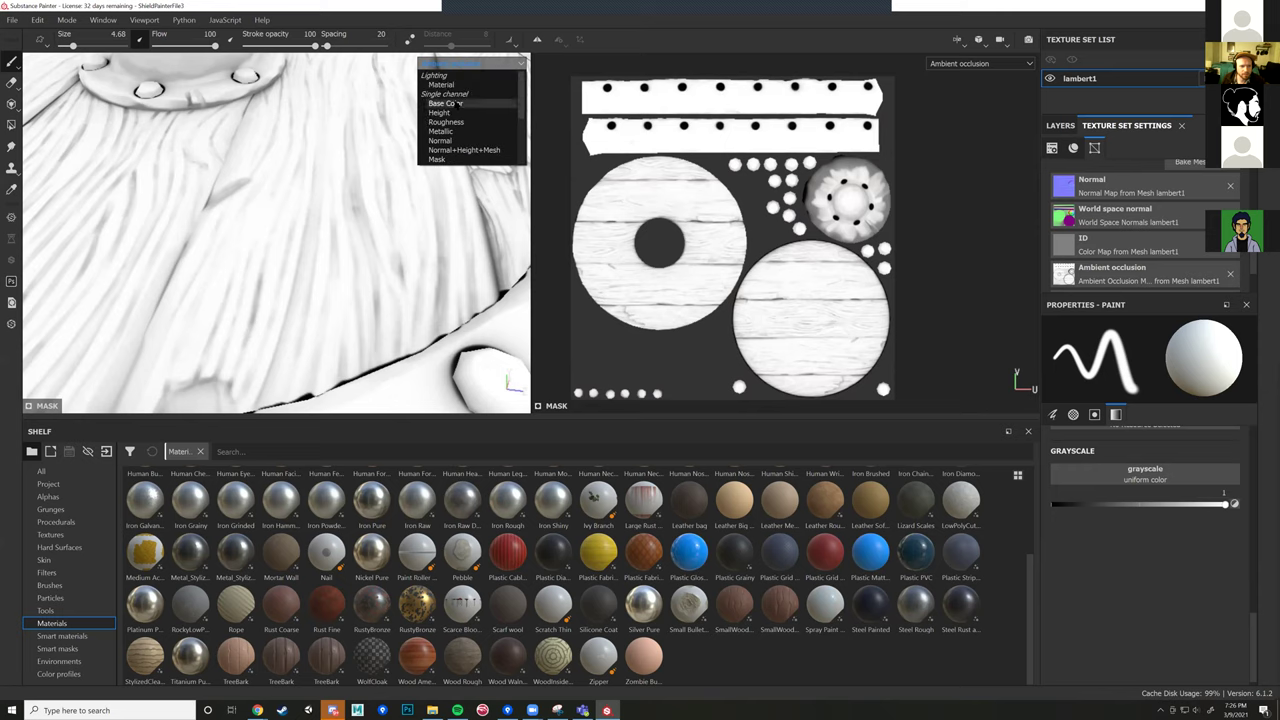
click(443, 84)
key(f)
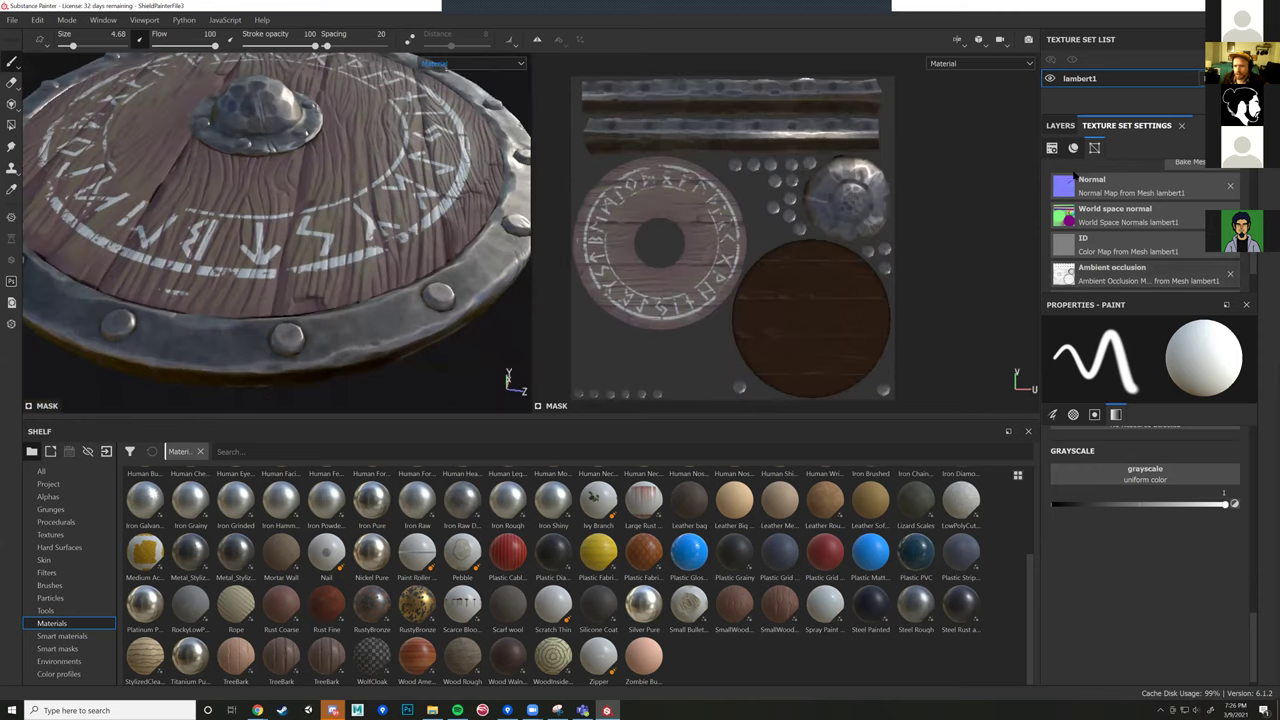
Step: Toggle Folder 1's visibility off and on in the layer stack, and hide the WhitePaintLayer folder
click(1060, 125)
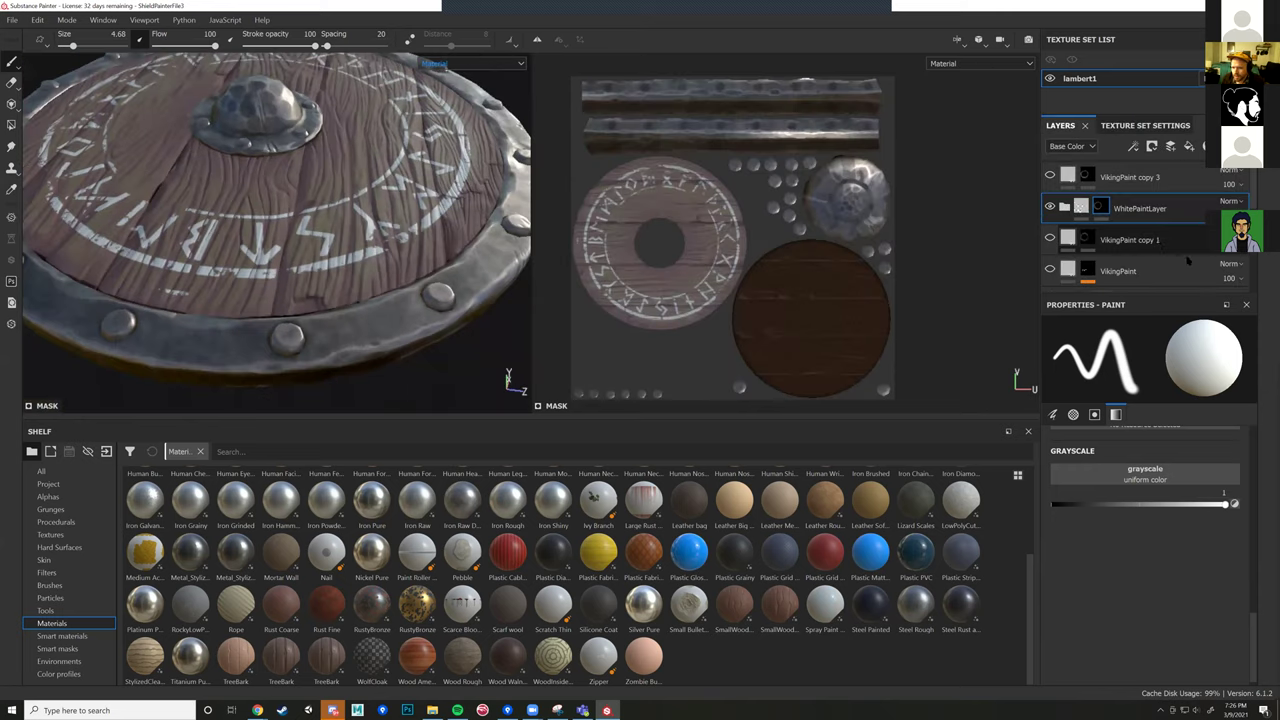
scroll(1188, 261, down, 2)
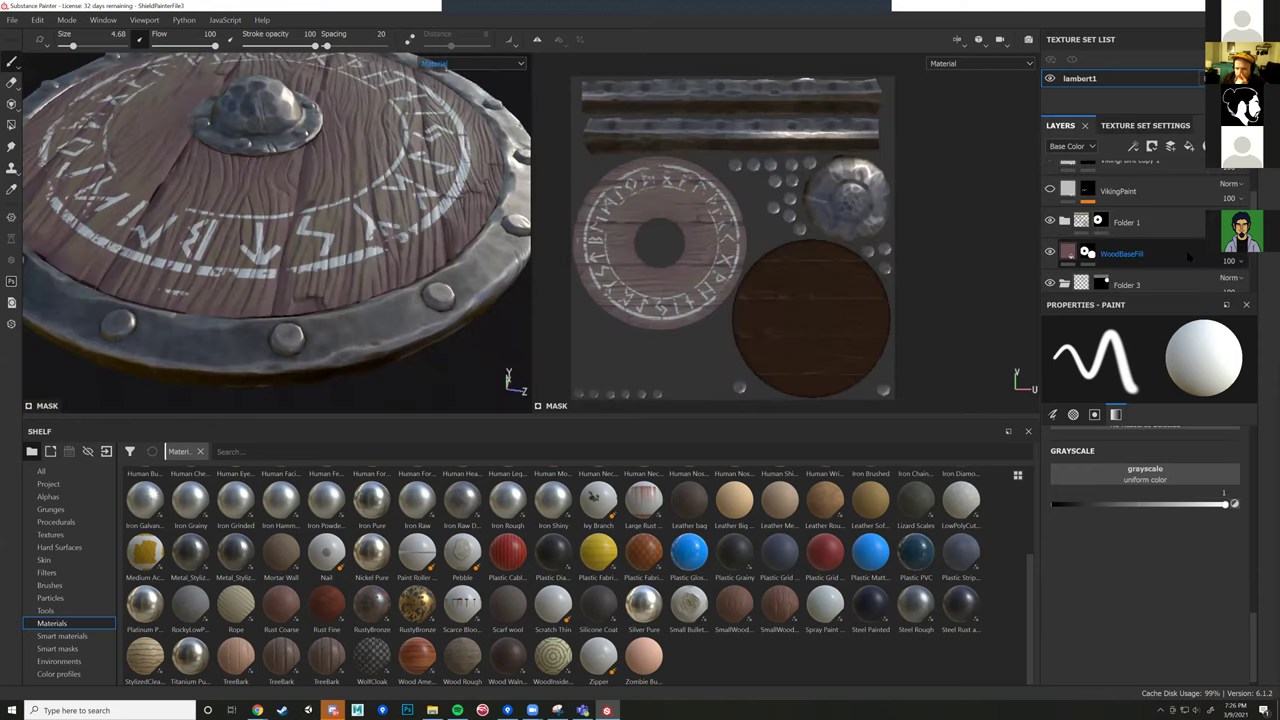
click(1049, 222)
click(1049, 222)
scroll(1050, 222, up, 2)
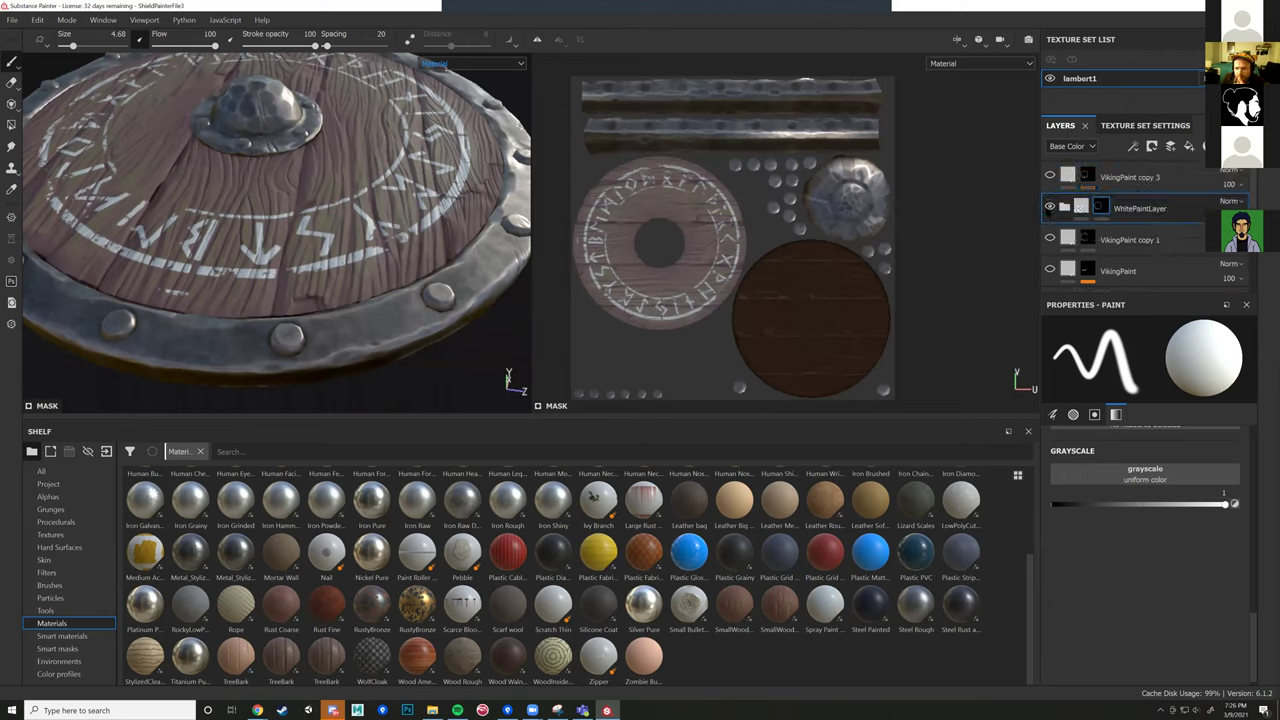
click(1050, 212)
scroll(1050, 218, down, 3)
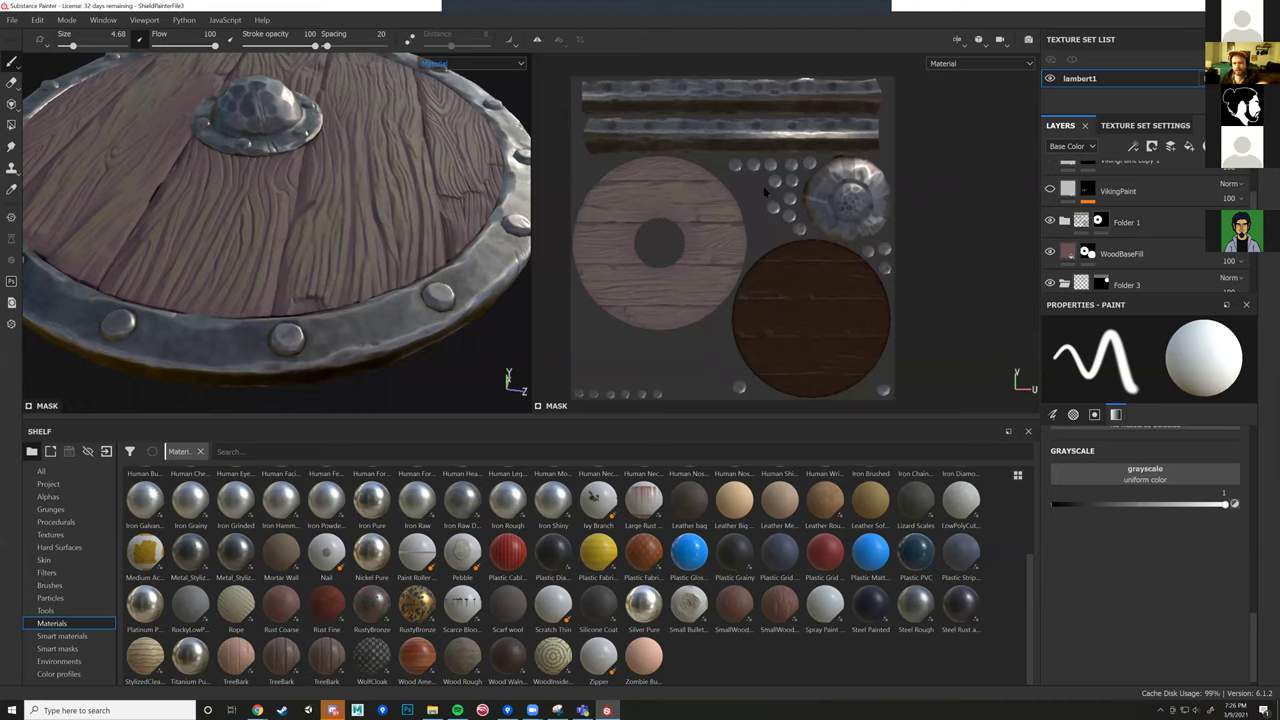
Step: Expand Folder 1 in the layer stack and review the fill material properties of Fill layer 3 copy 1
click(1064, 222)
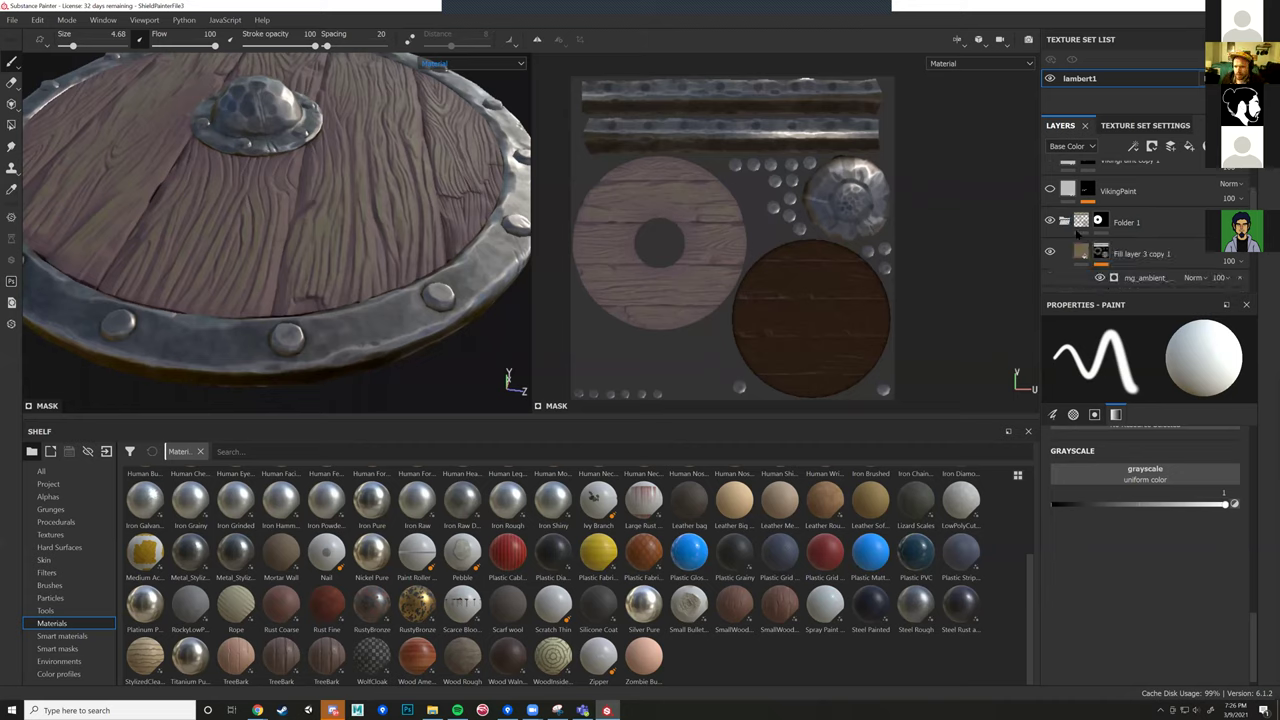
click(1099, 263)
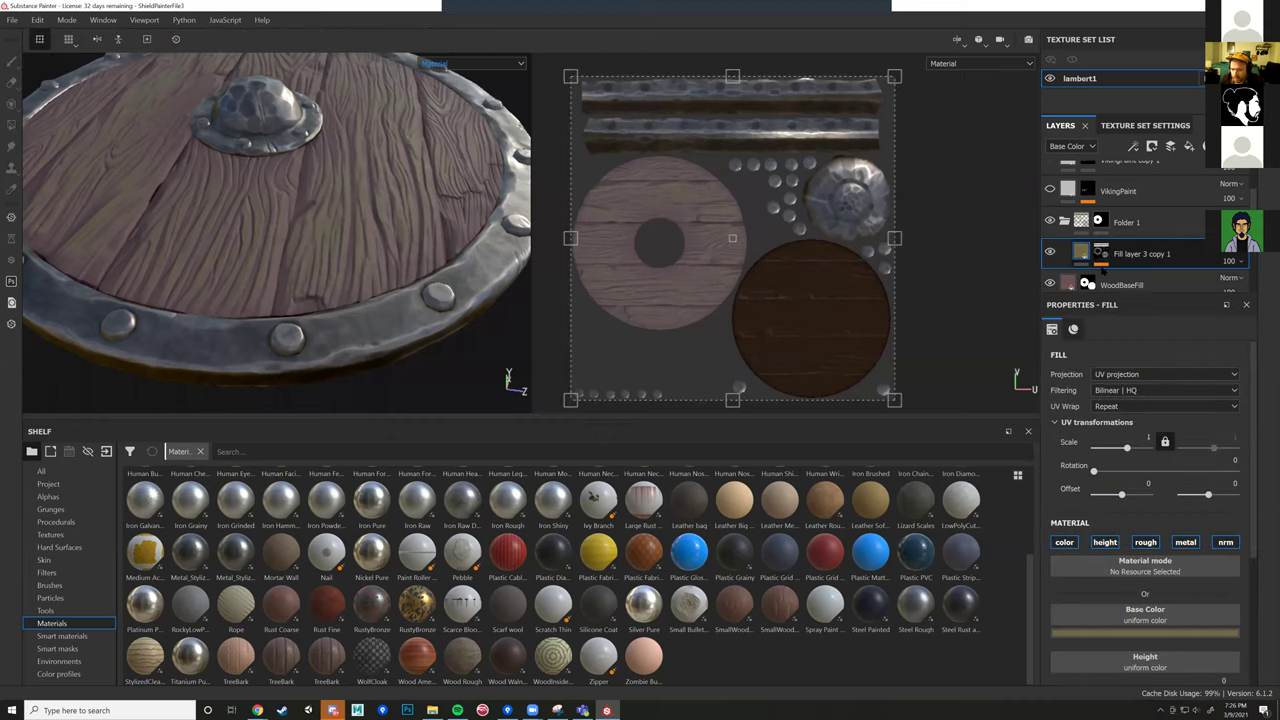
click(1081, 254)
mouse_move(1079, 254)
key(ctrl)
key(ctrl)
key(ctrl)
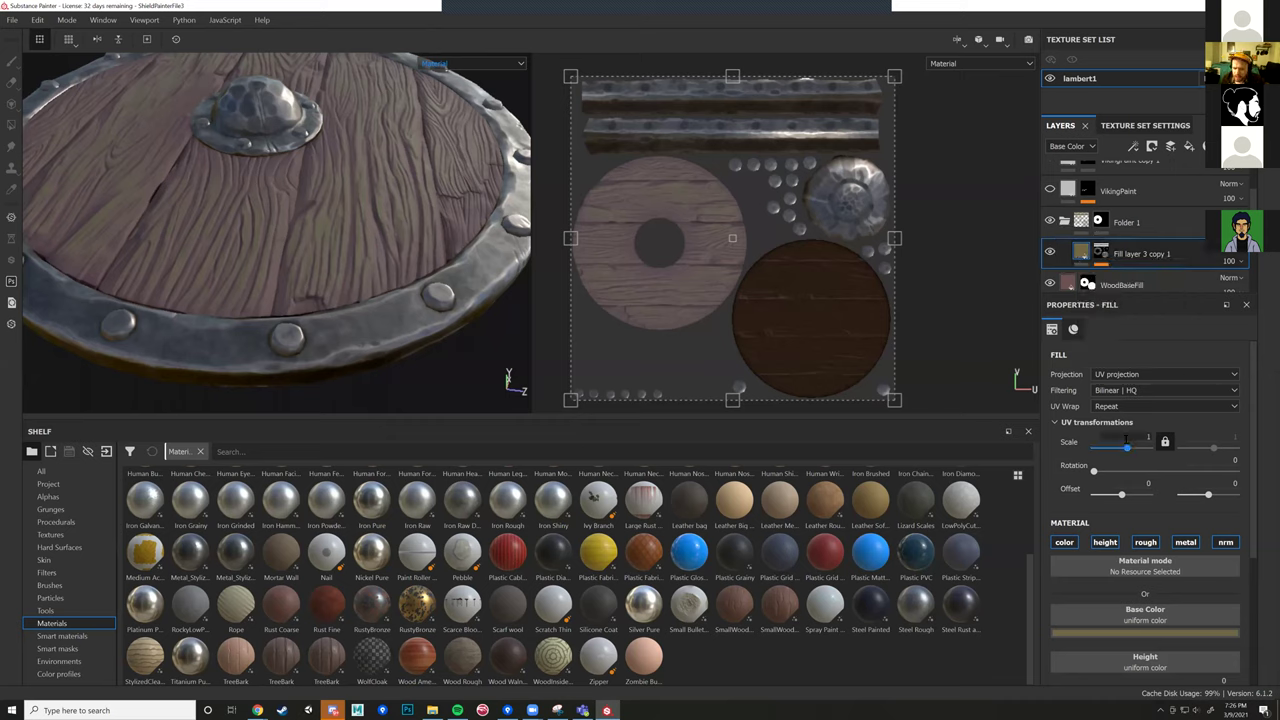
scroll(1149, 551, down, 2)
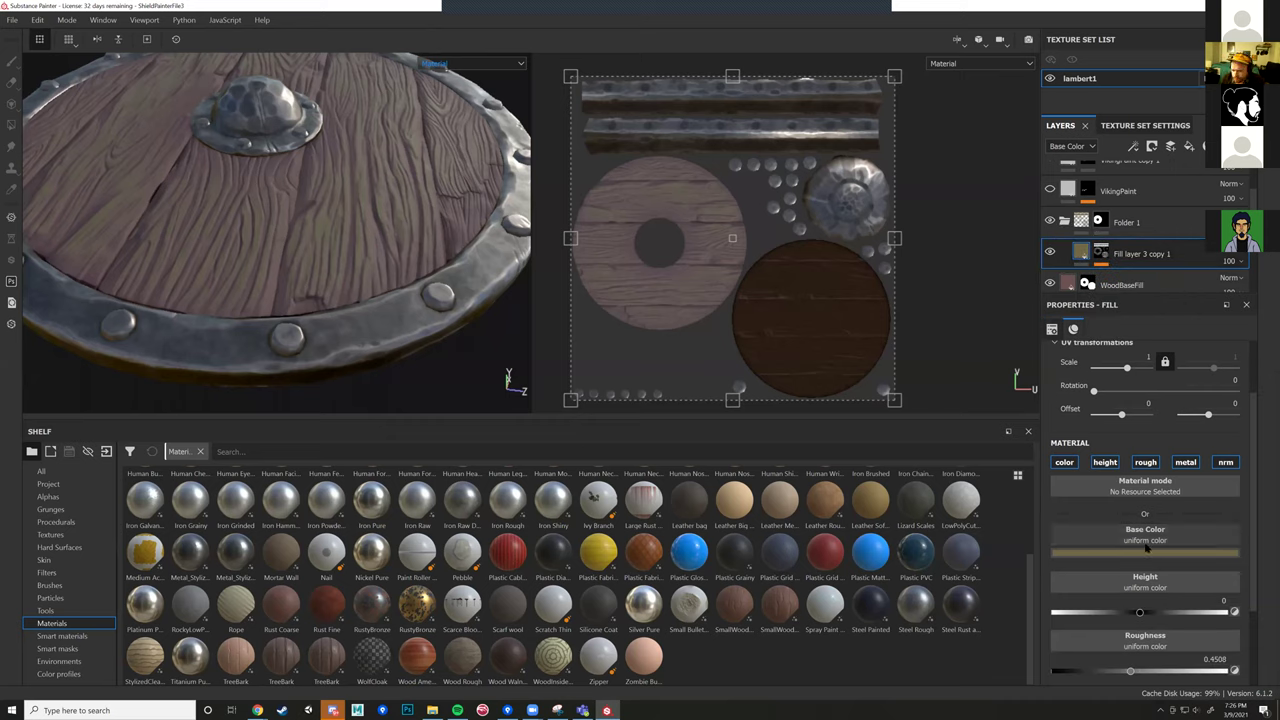
scroll(1160, 554, down, 3)
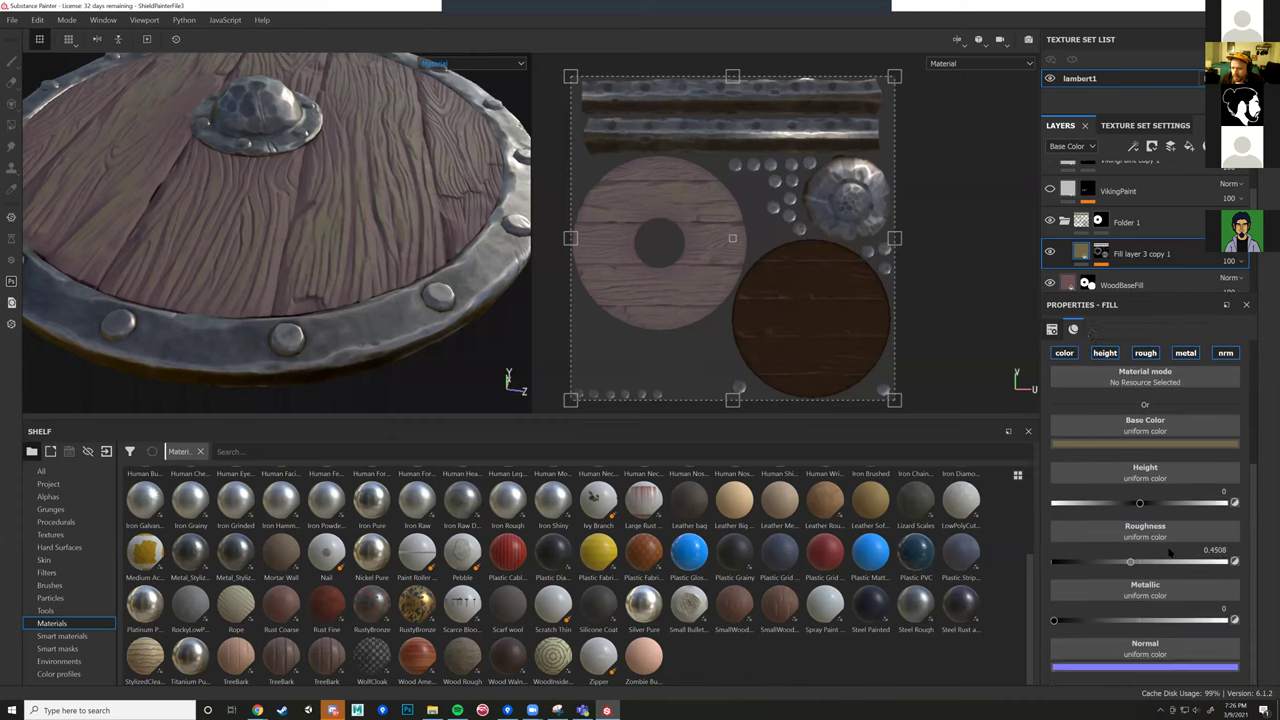
scroll(1166, 530, up, 5)
Step: Open the Ambient Occlusion generator settings on the mask of Fill layer 3 copy 1
click(1100, 253)
mouse_move(1101, 253)
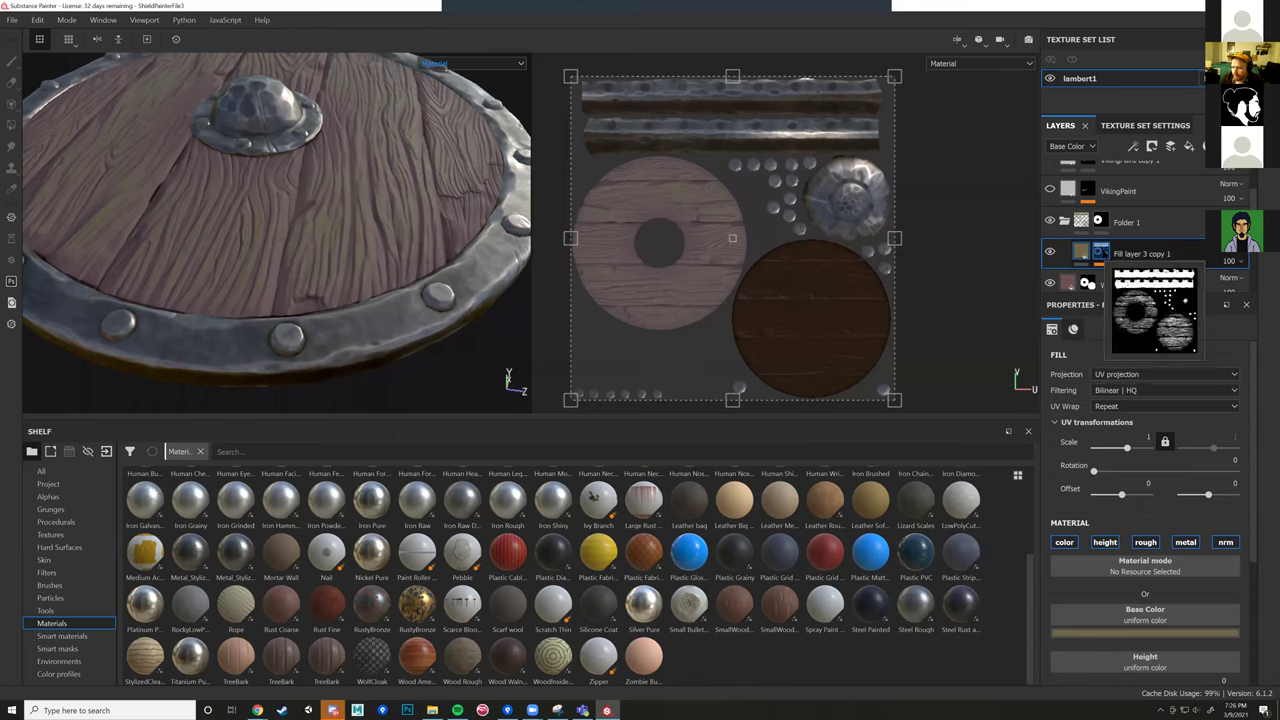
click(1101, 253)
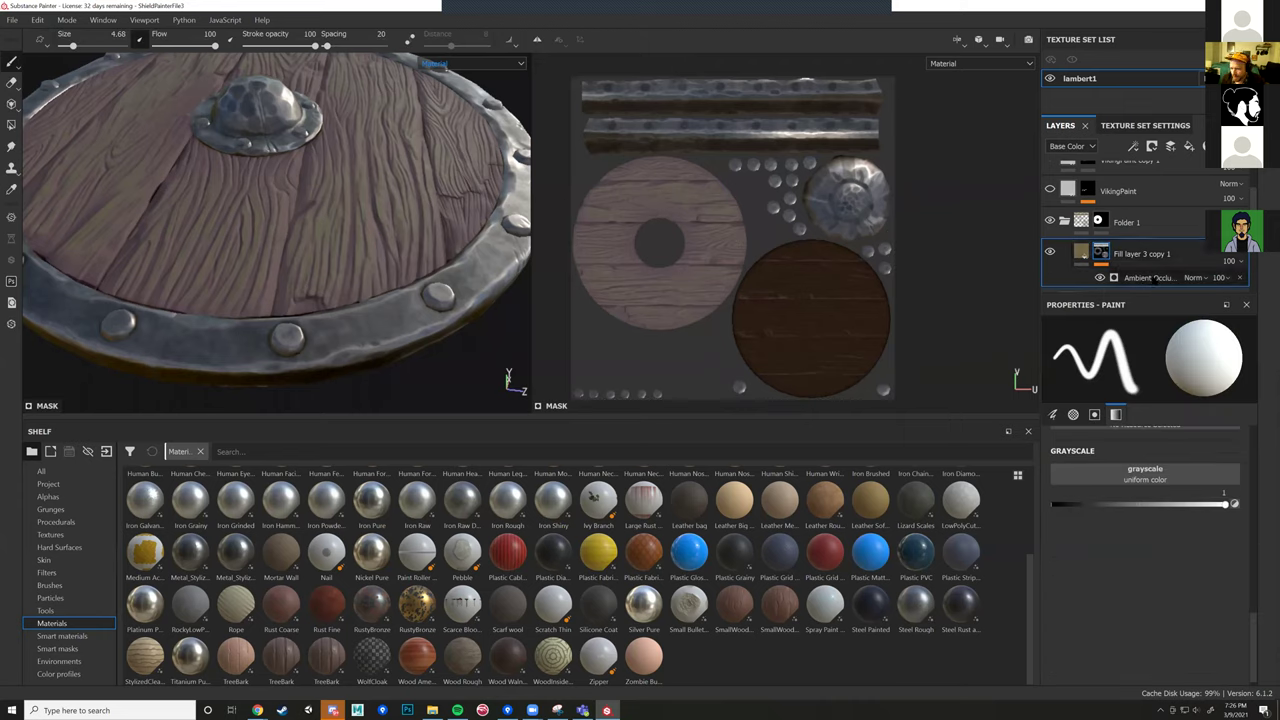
click(1150, 278)
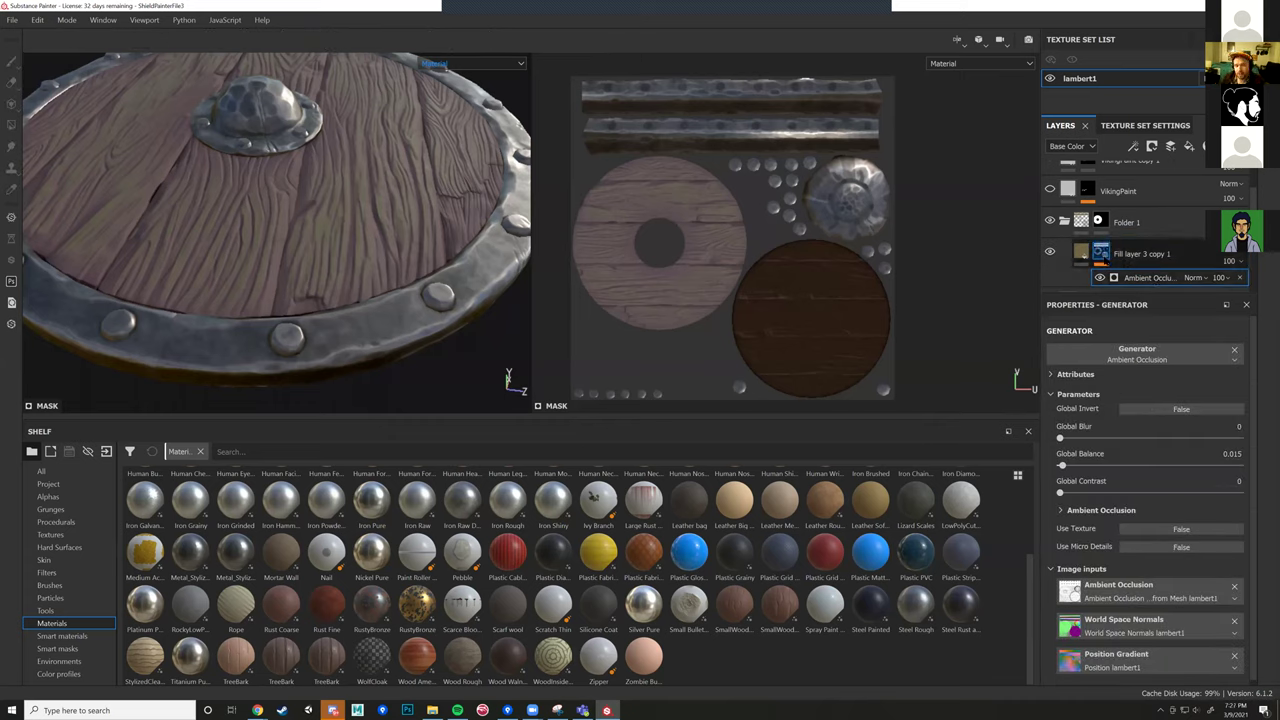
mouse_move(1100, 253)
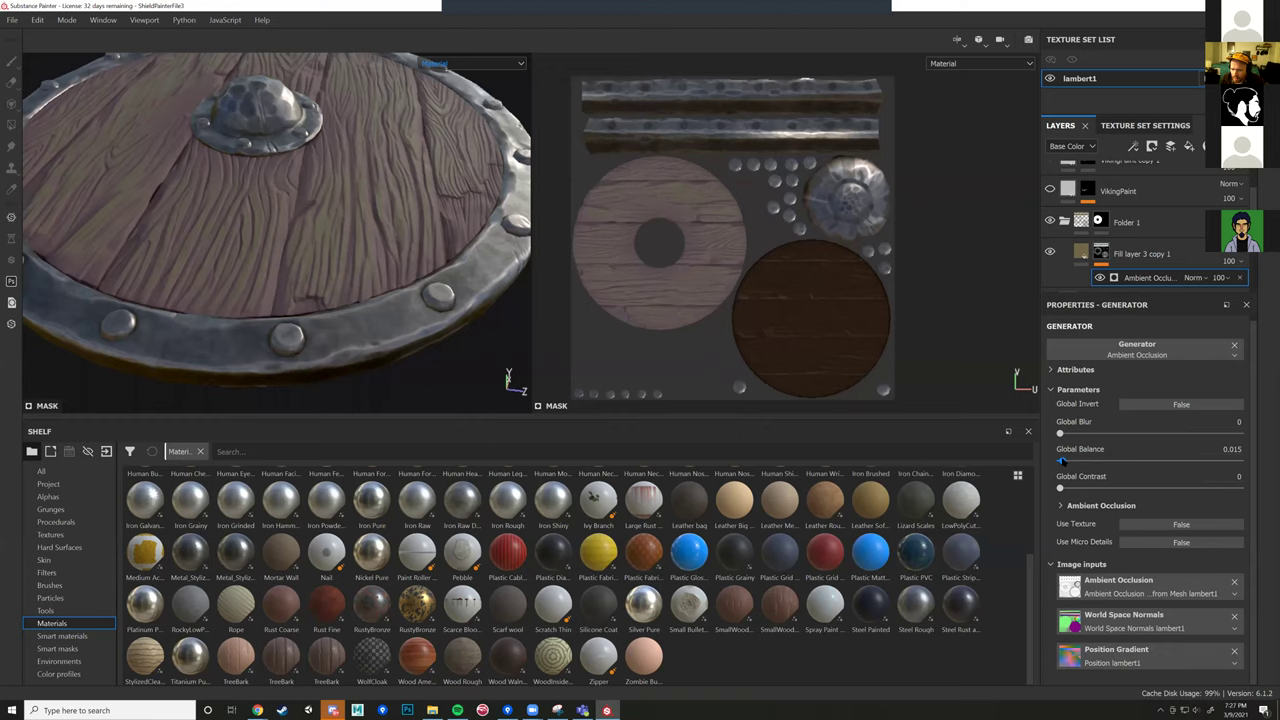
Step: Try a Global Balance of 0.03 on the Ambient Occlusion generator, inspect the shield's wood, and undo the change
mouse_move(1062, 461)
mouse_down()
mouse_move(1097, 461)
mouse_move(1065, 461)
mouse_up()
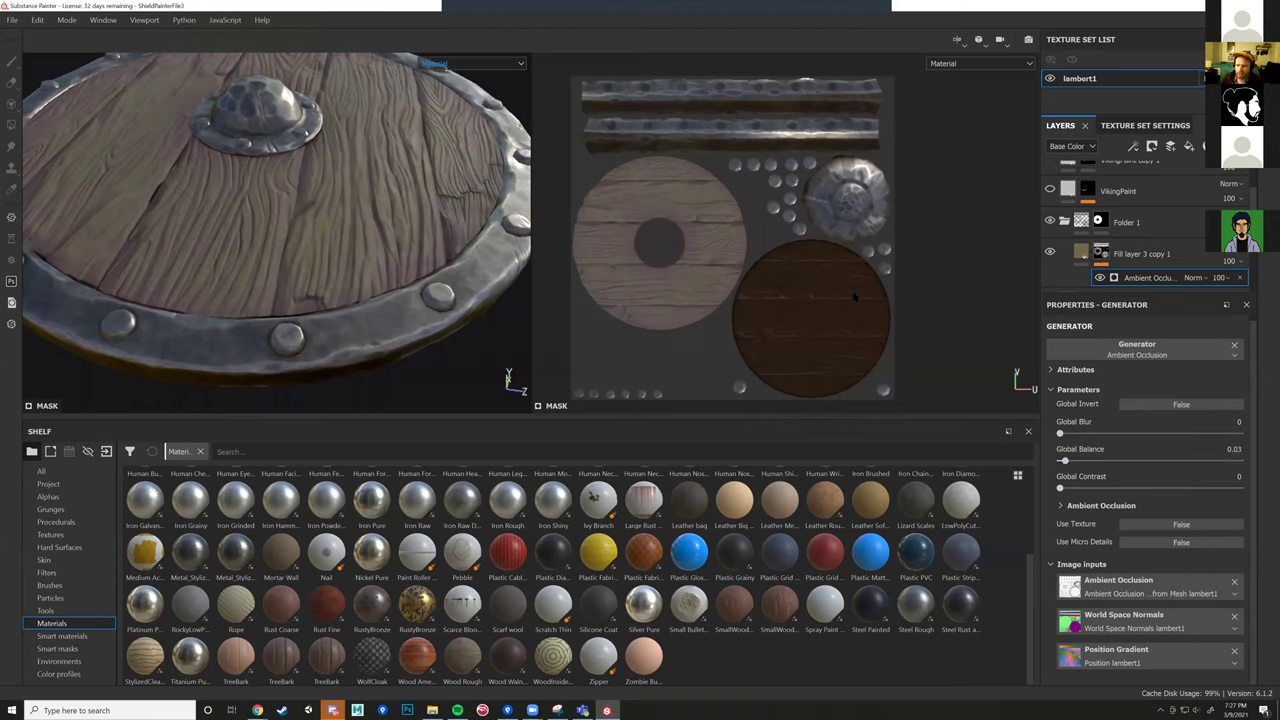
scroll(432, 262, up, 5)
scroll(292, 283, down, 6)
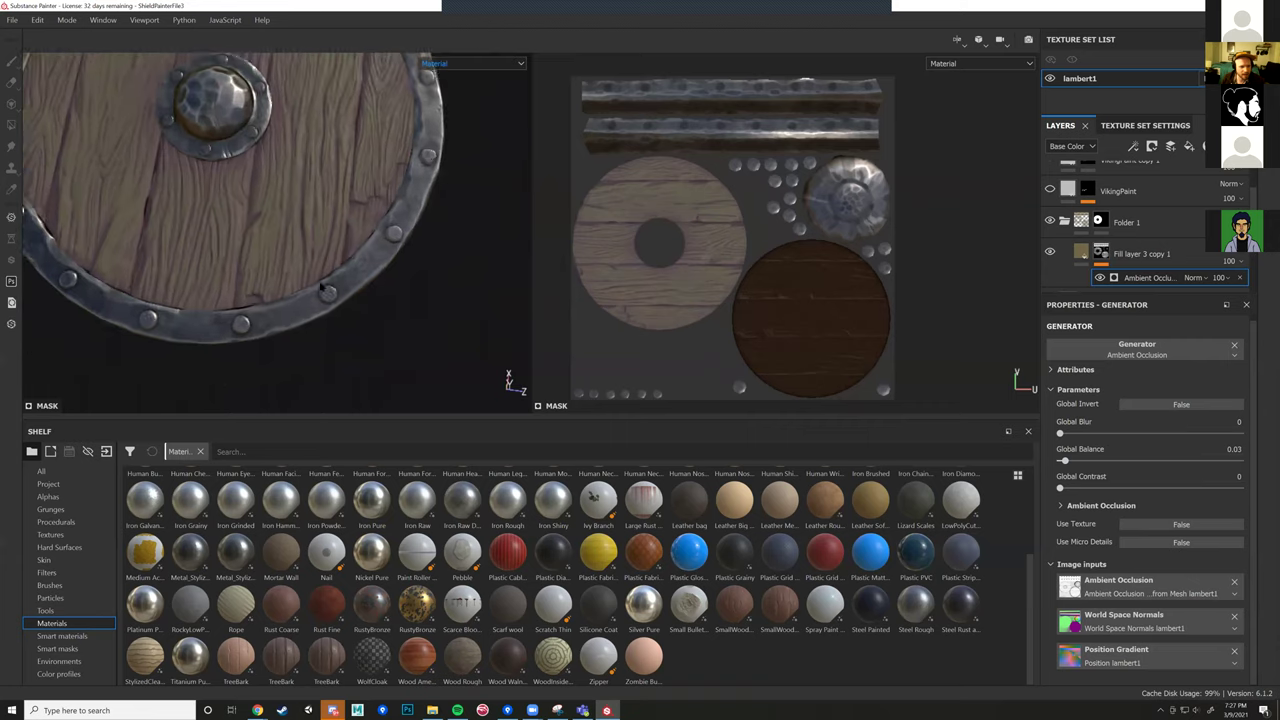
scroll(420, 270, up, 5)
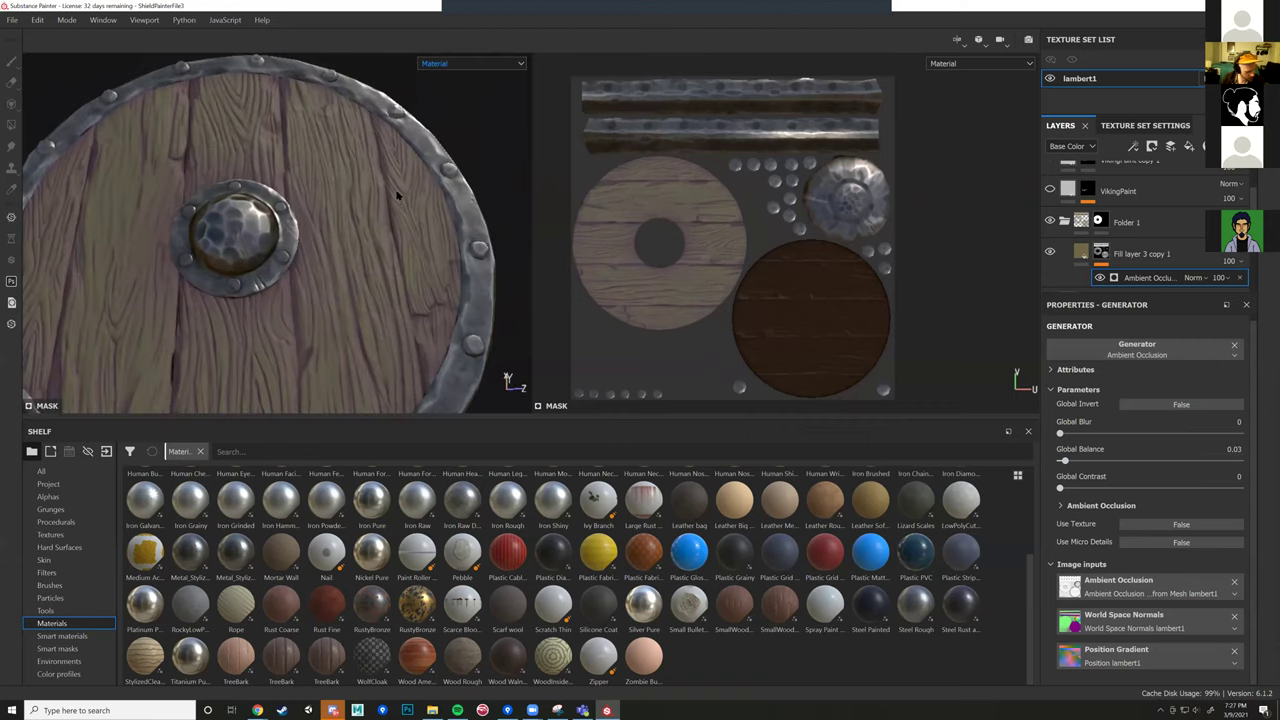
key(ctrl+z)
Step: Examine the occlusion-driven colour variation on the shield's wood planks, rim and boss from several angles and distances
alt+drag(490, 202, 497, 171)
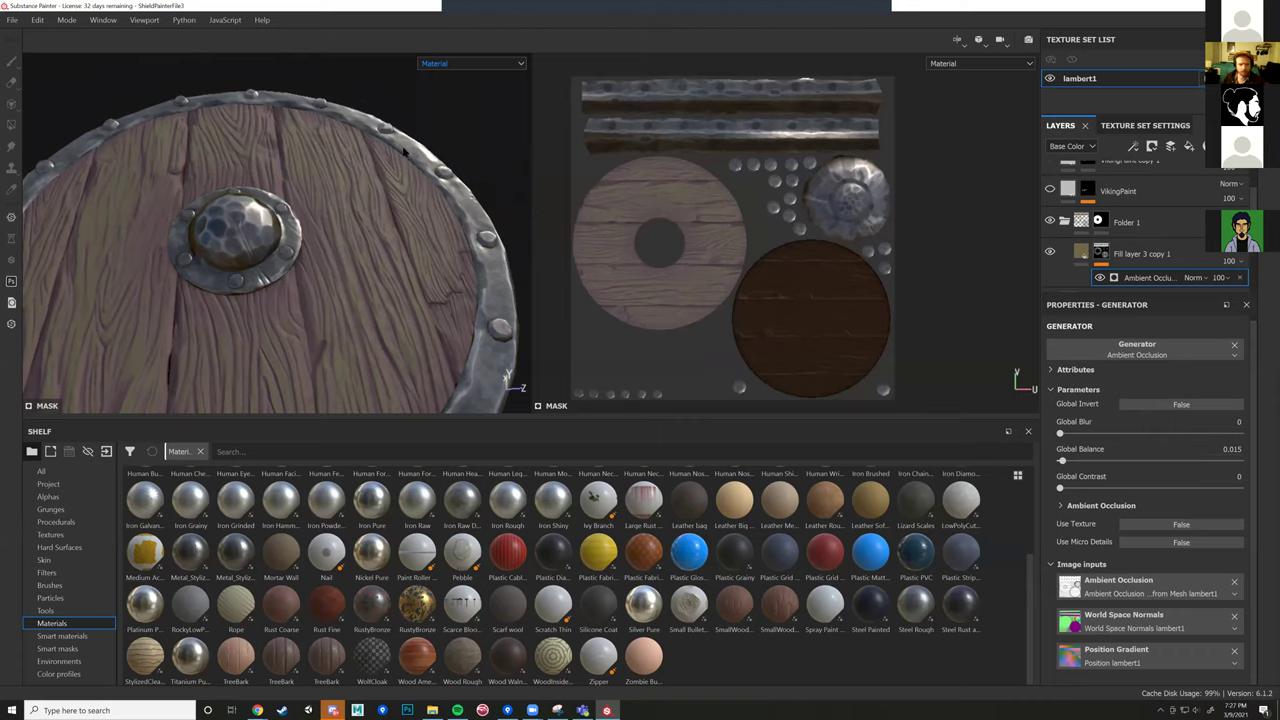
scroll(412, 162, down, 5)
alt+drag(417, 169, 340, 263)
alt+middle_drag(348, 300, 347, 306)
alt+drag(347, 307, 318, 262)
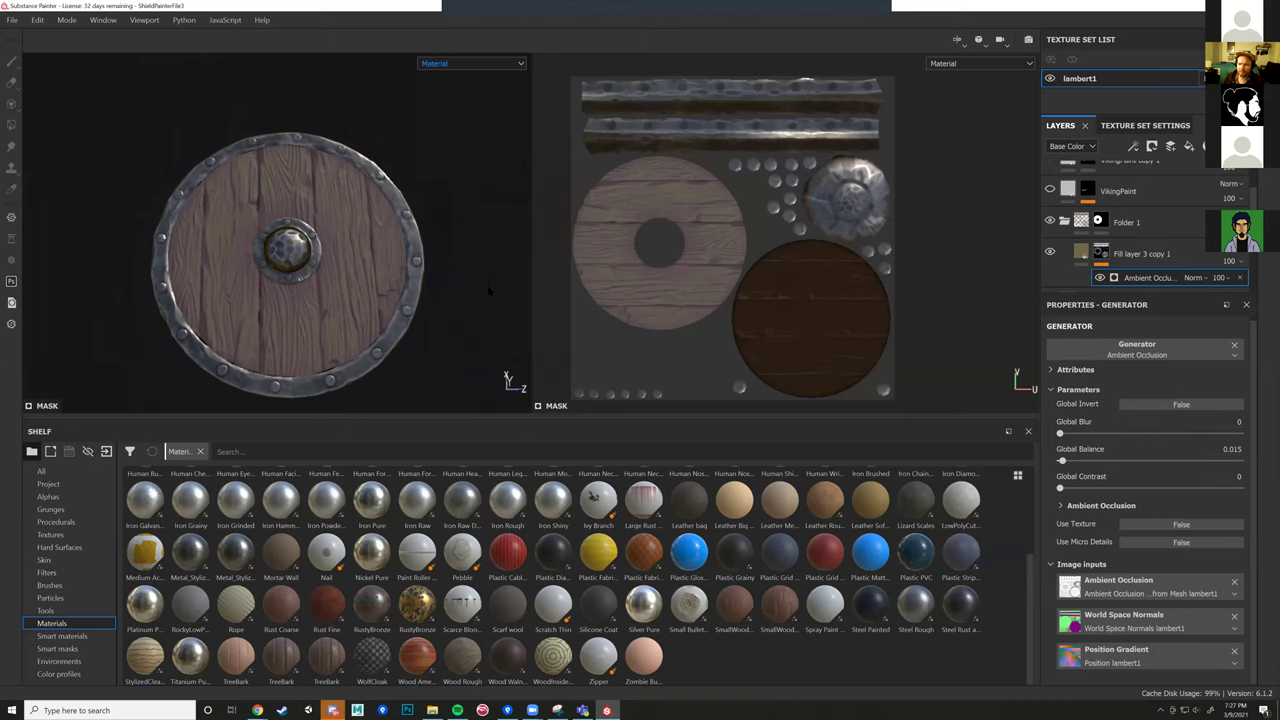
scroll(1106, 281, down, 2)
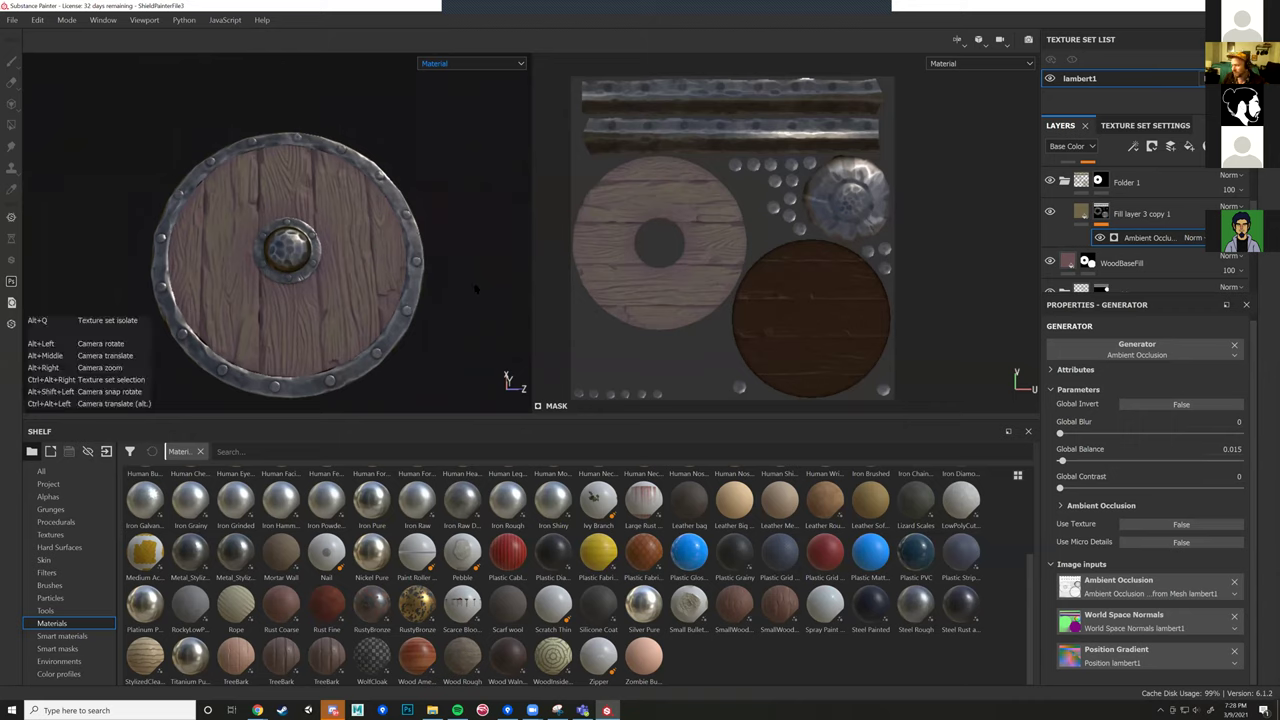
alt+drag(480, 248, 300, 300)
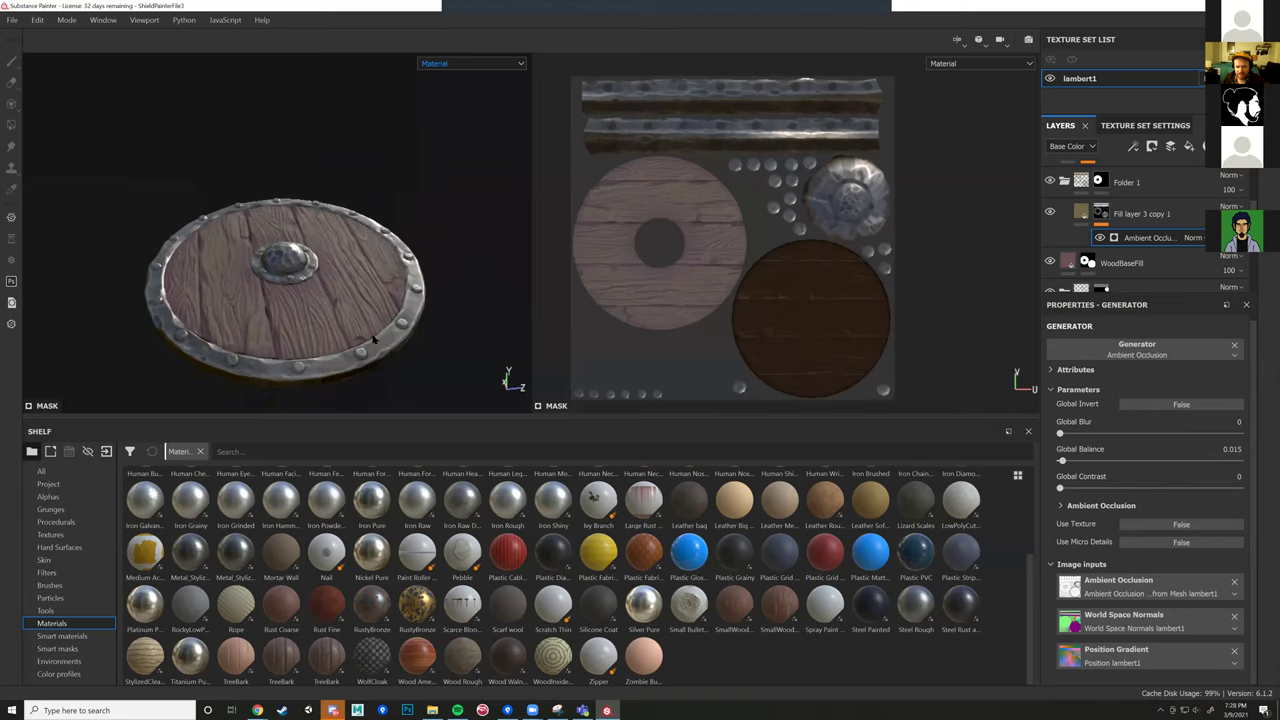
alt+drag(405, 248, 374, 151)
alt+middle_drag(374, 151, 180, 171)
alt+drag(180, 171, 274, 242)
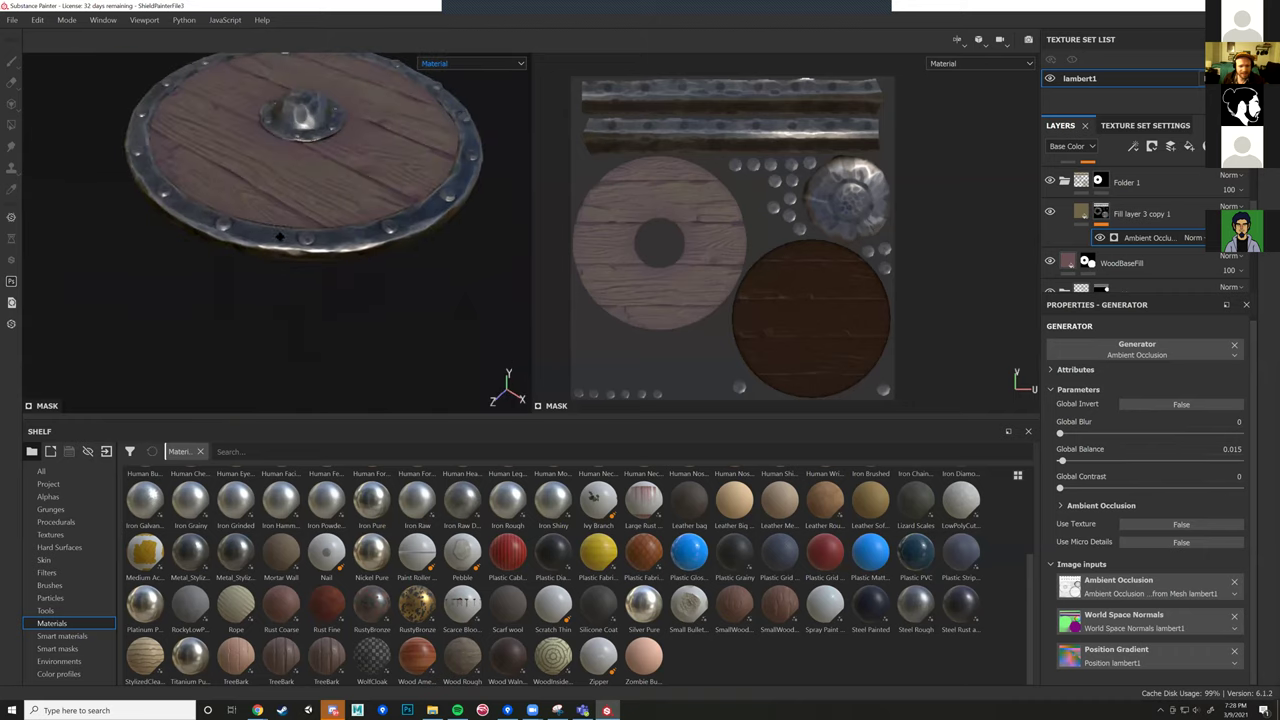
alt+middle_drag(274, 242, 323, 286)
alt+drag(289, 241, 947, 303)
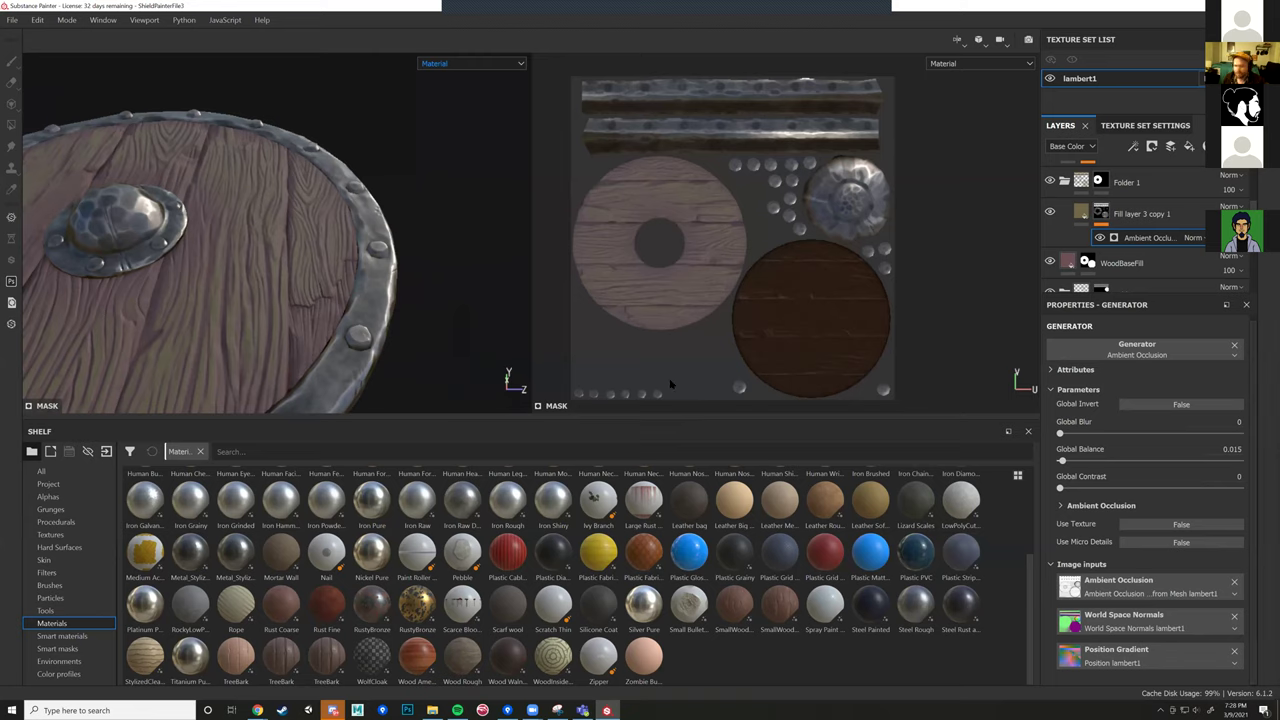
Step: Show the WhitePaintLayer folder again so the white rune paint displays on the shield
scroll(368, 236, down, 1)
scroll(1068, 212, up, 3)
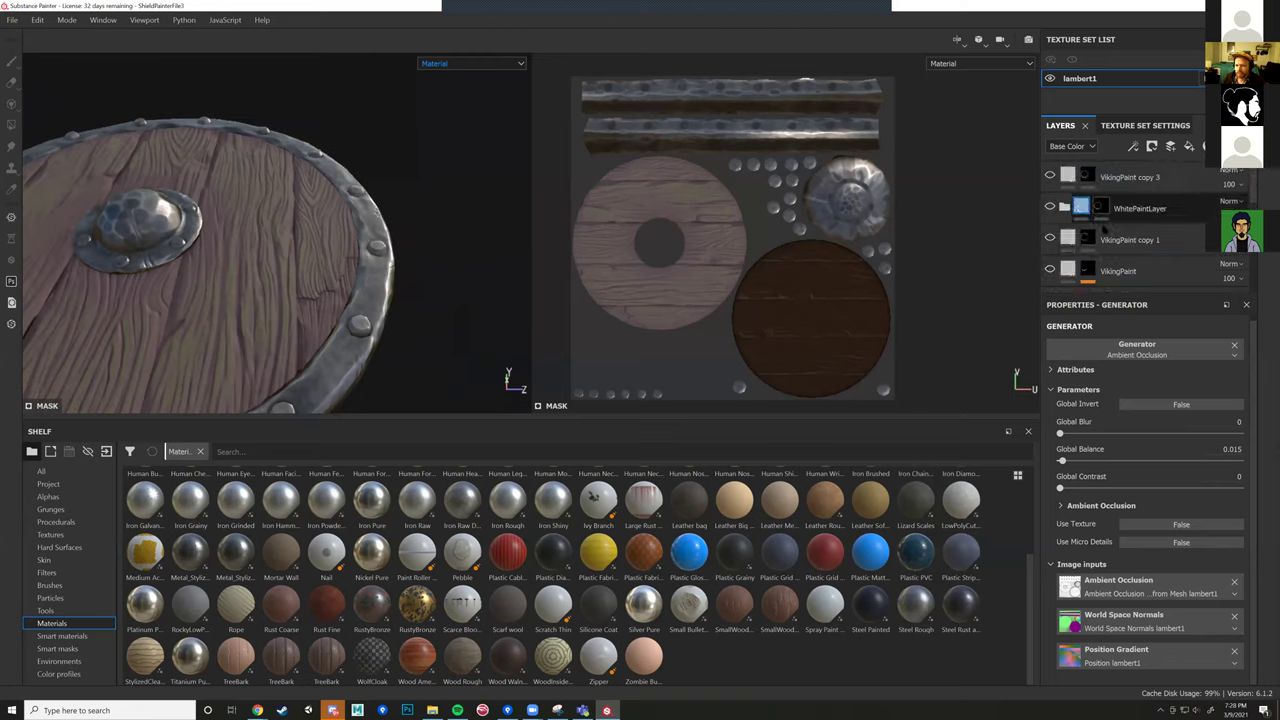
click(1052, 207)
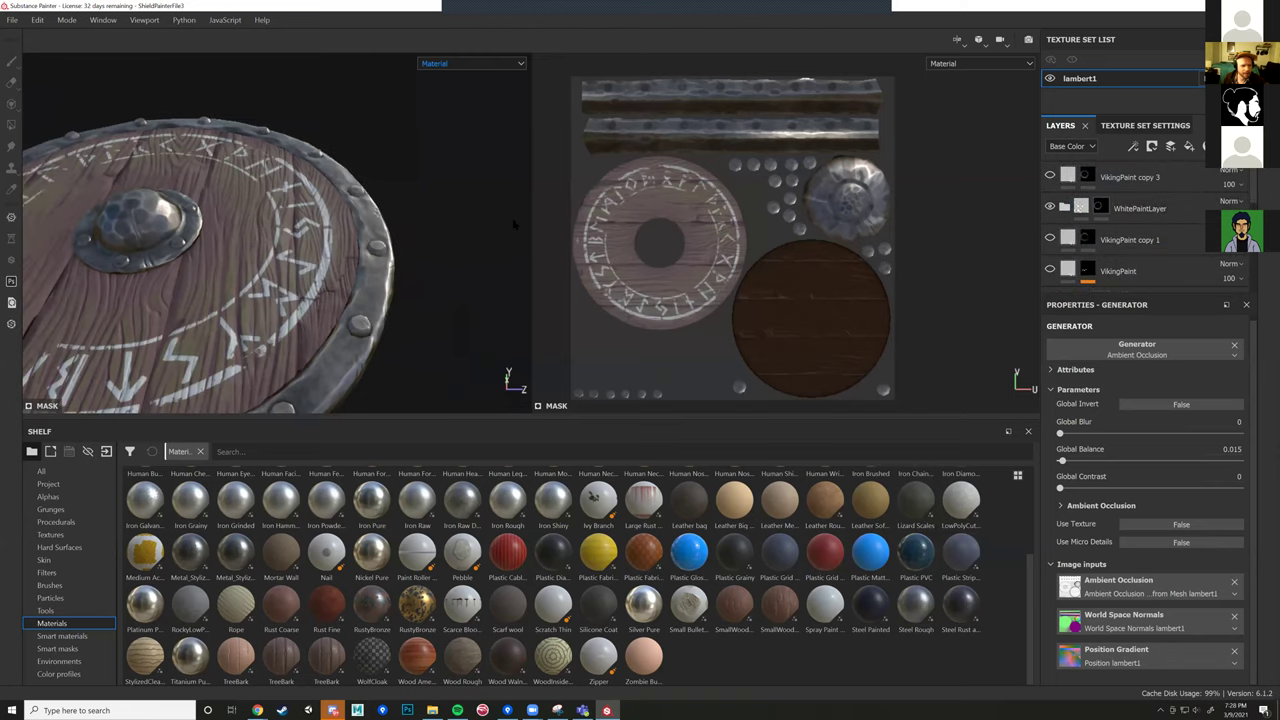
alt+drag(465, 185, 424, 251)
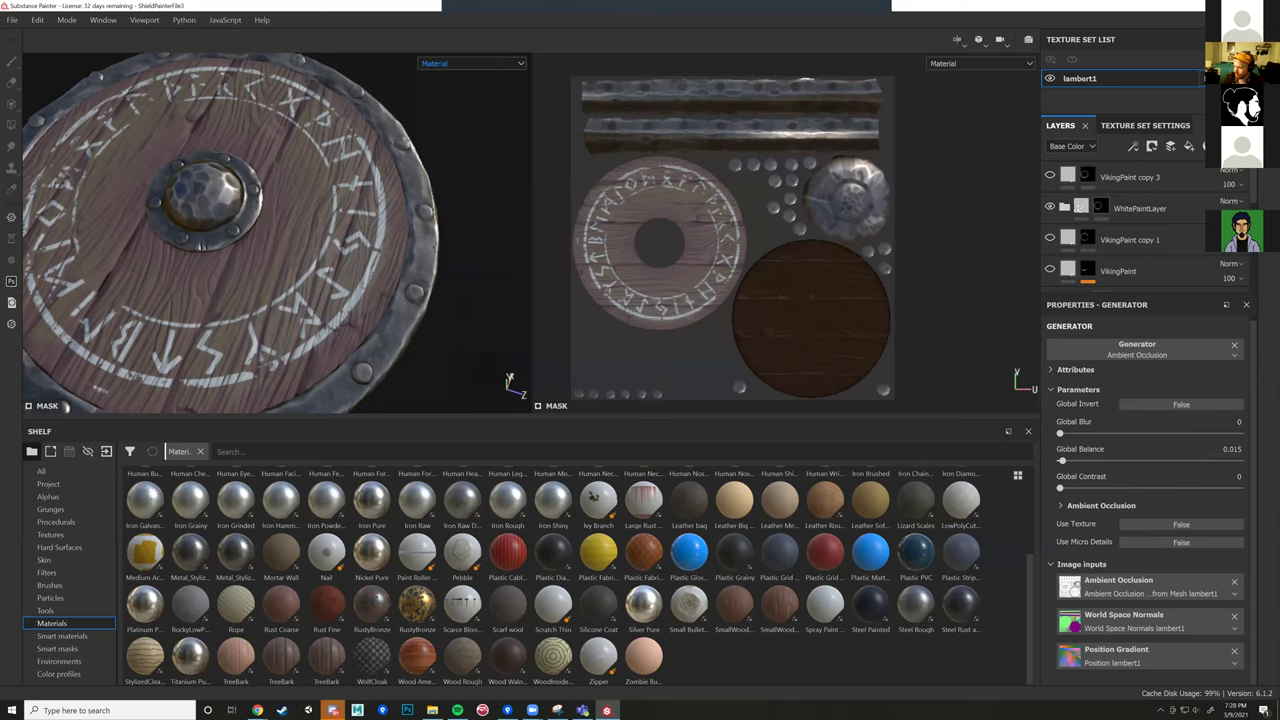
Step: Switch to Discord and view the posted character body UV screenshot enlarged in the Art 426 server's helpplz channel
click(332, 710)
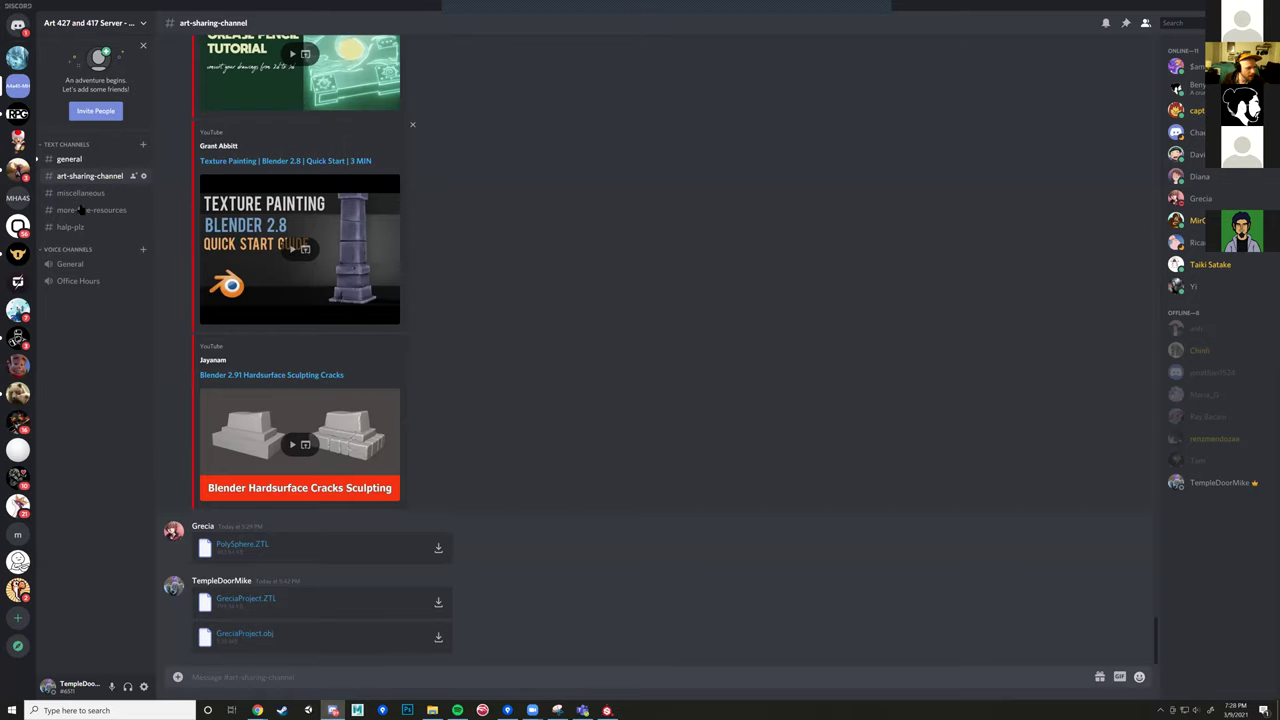
click(18, 198)
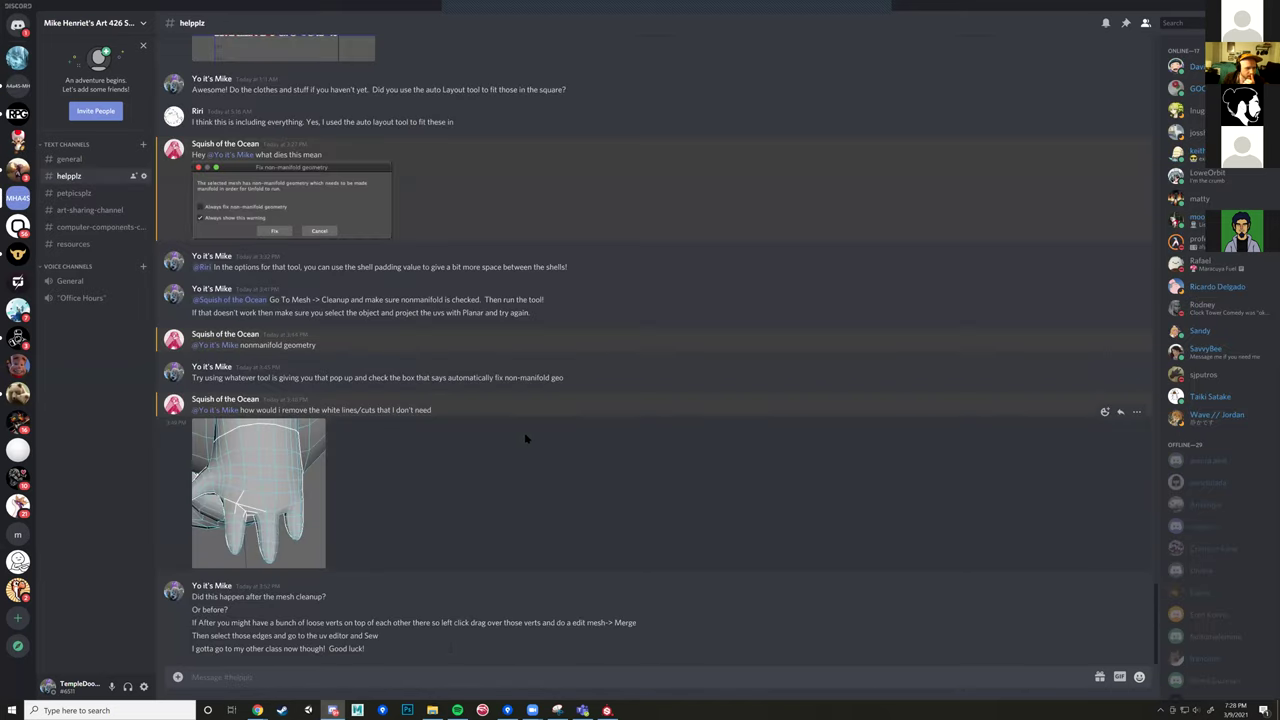
scroll(524, 437, up, 10)
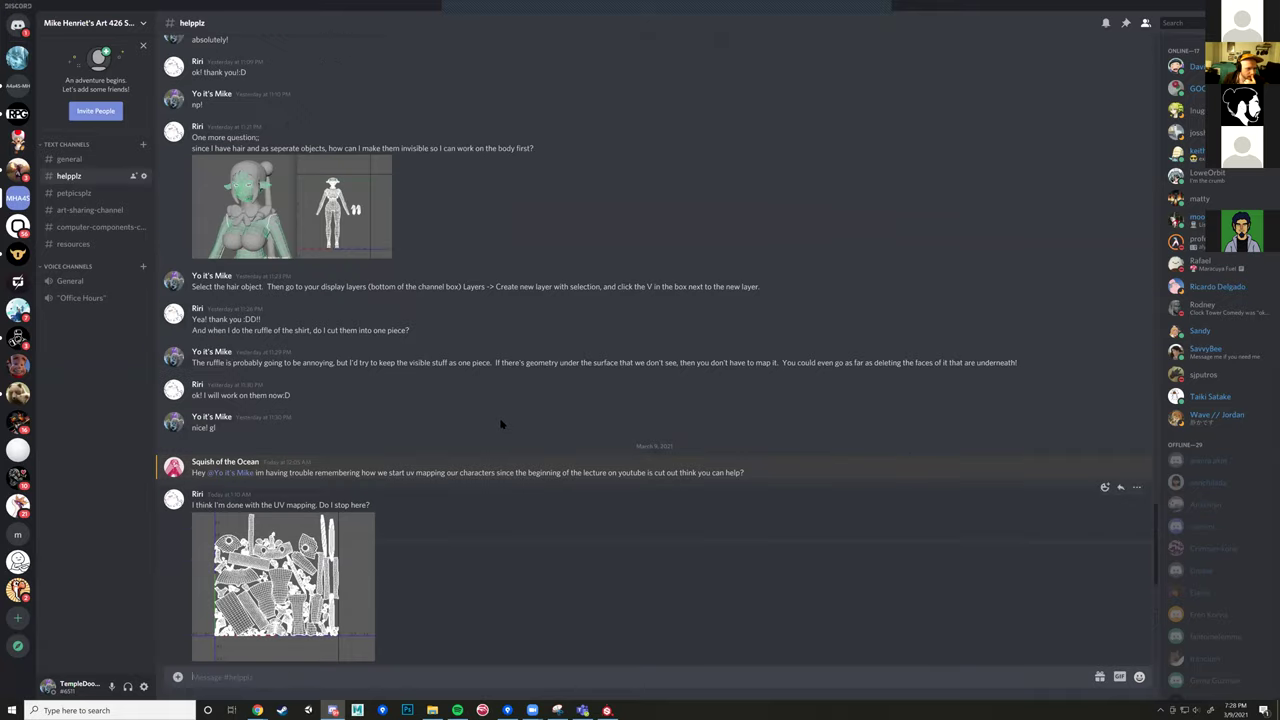
scroll(501, 424, up, 3)
click(247, 366)
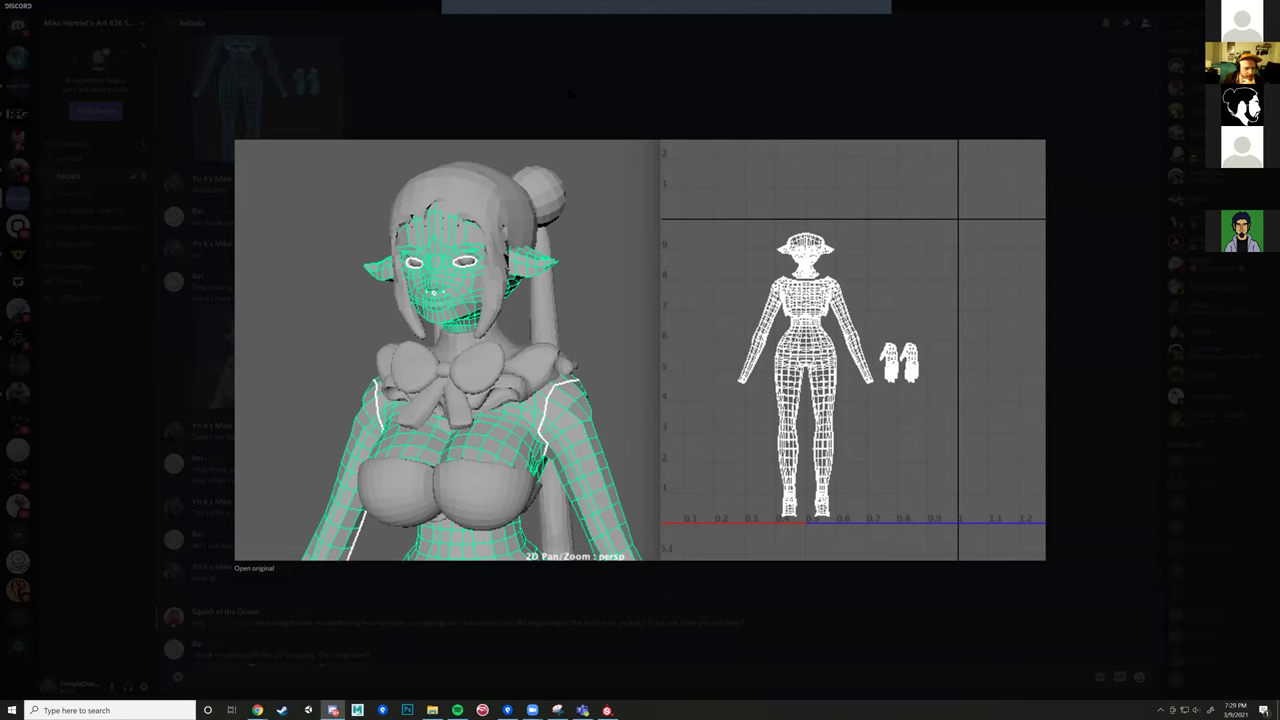
key(Escape)
Step: Look back through the older helpplz posts for student UV mapping and retopology screenshots
scroll(443, 357, up, 6)
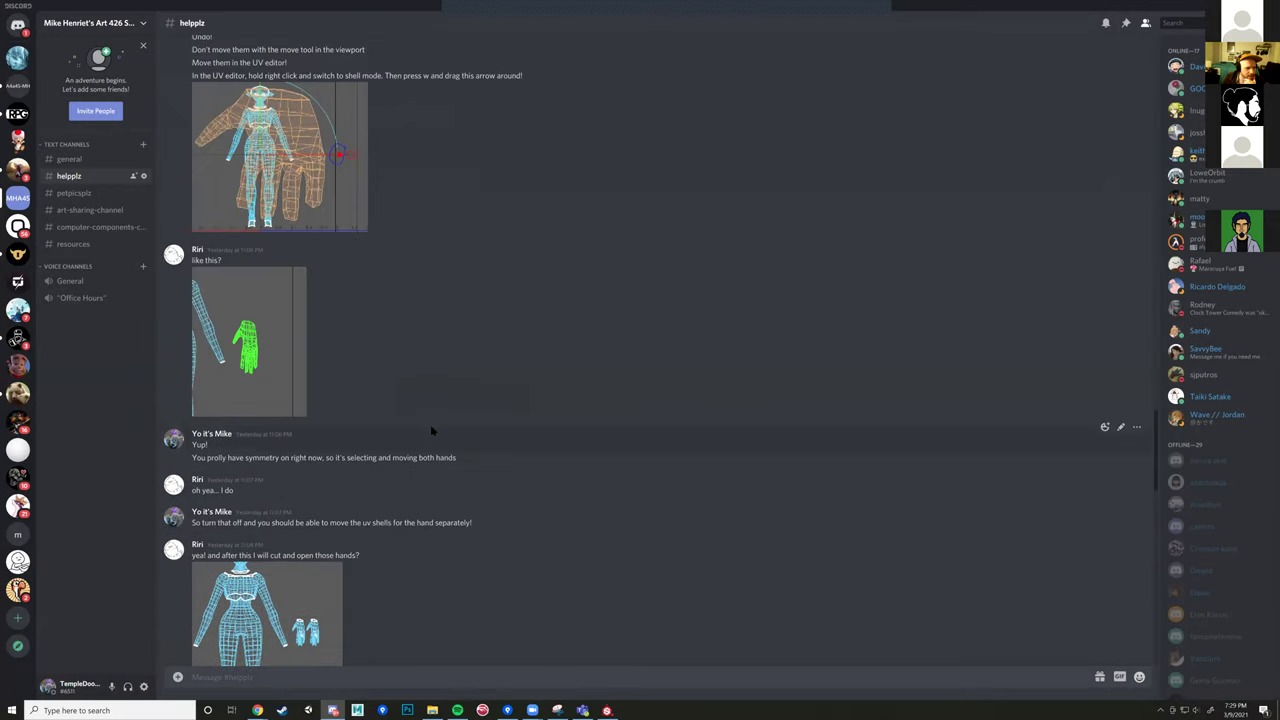
scroll(432, 429, up, 10)
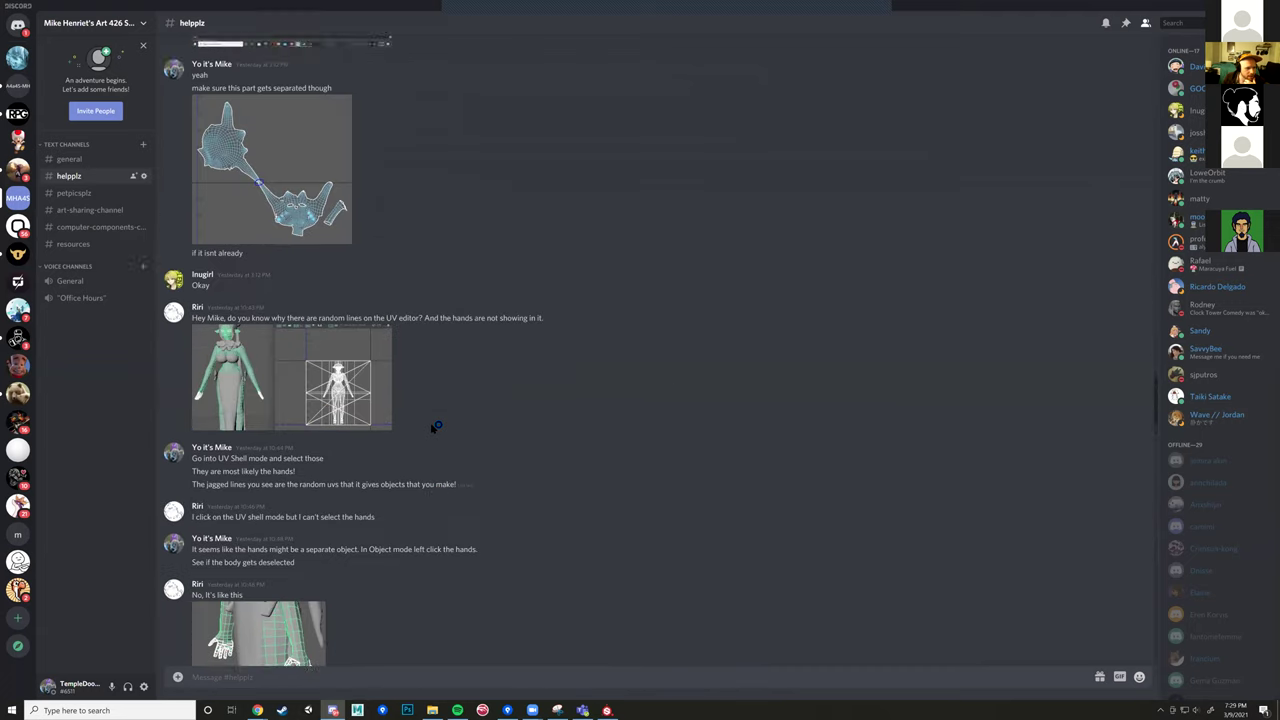
scroll(434, 427, up, 10)
scroll(432, 428, up, 20)
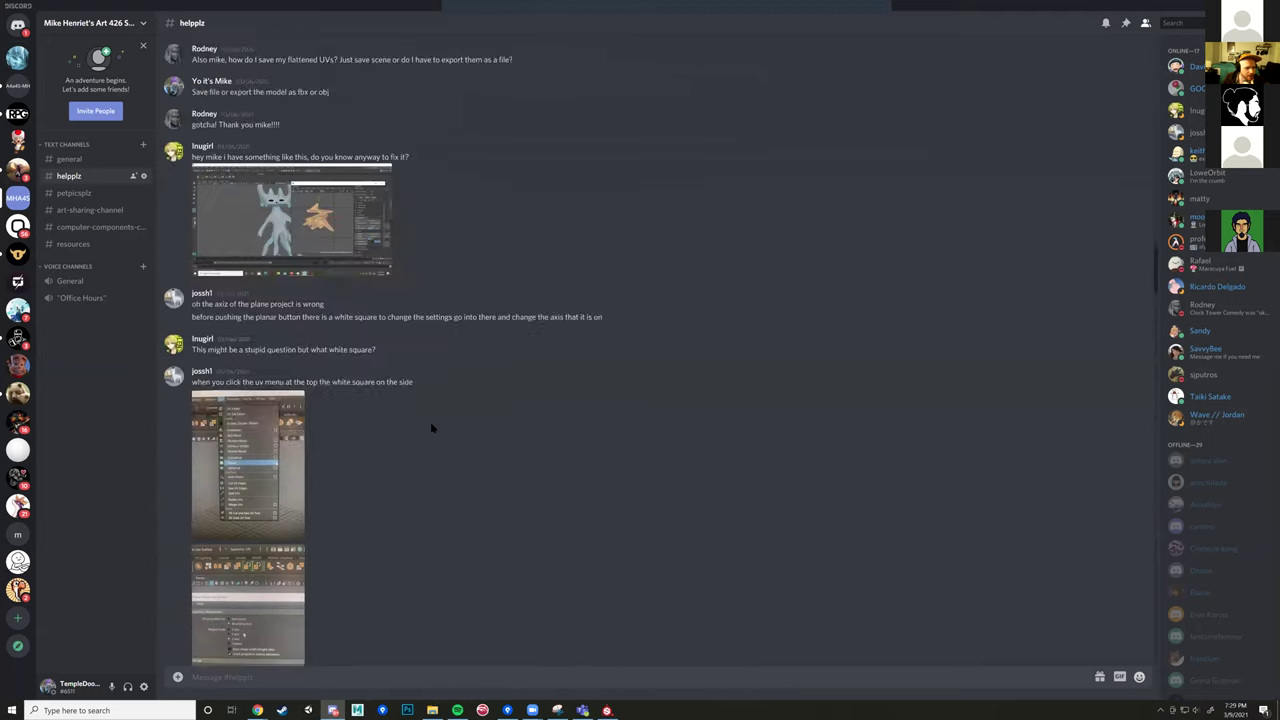
scroll(432, 427, up, 10)
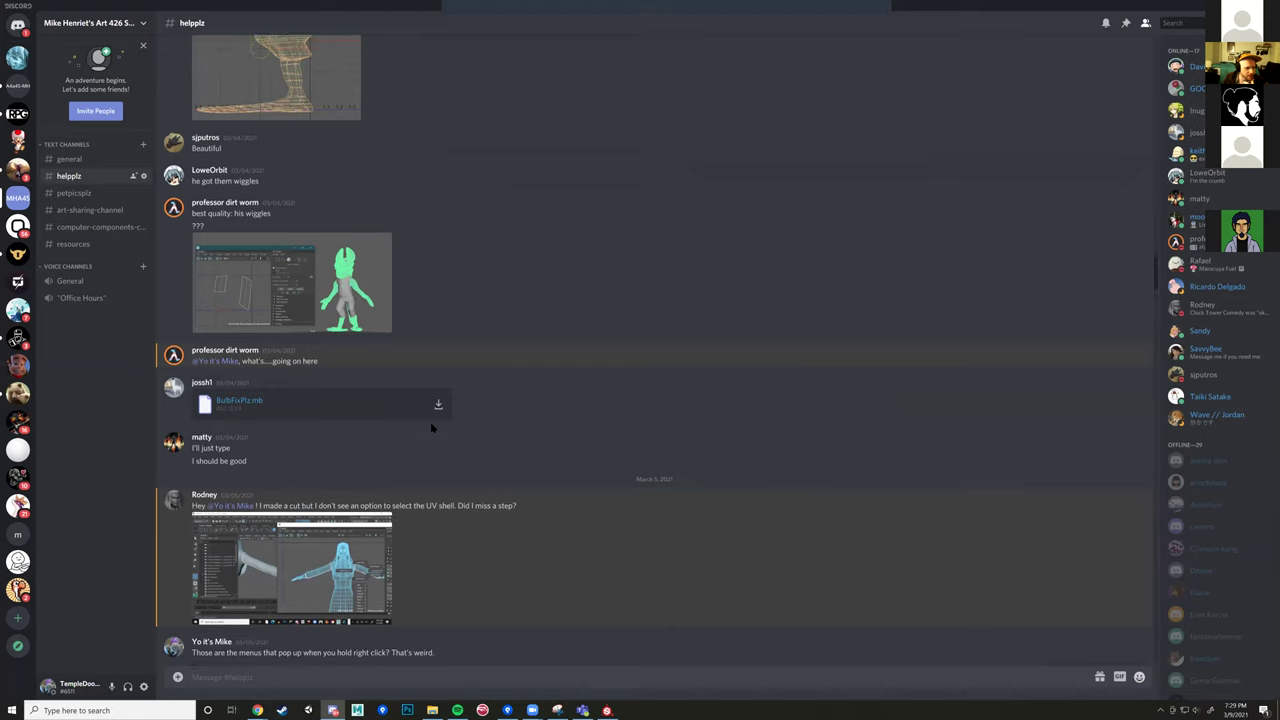
scroll(473, 427, up, 10)
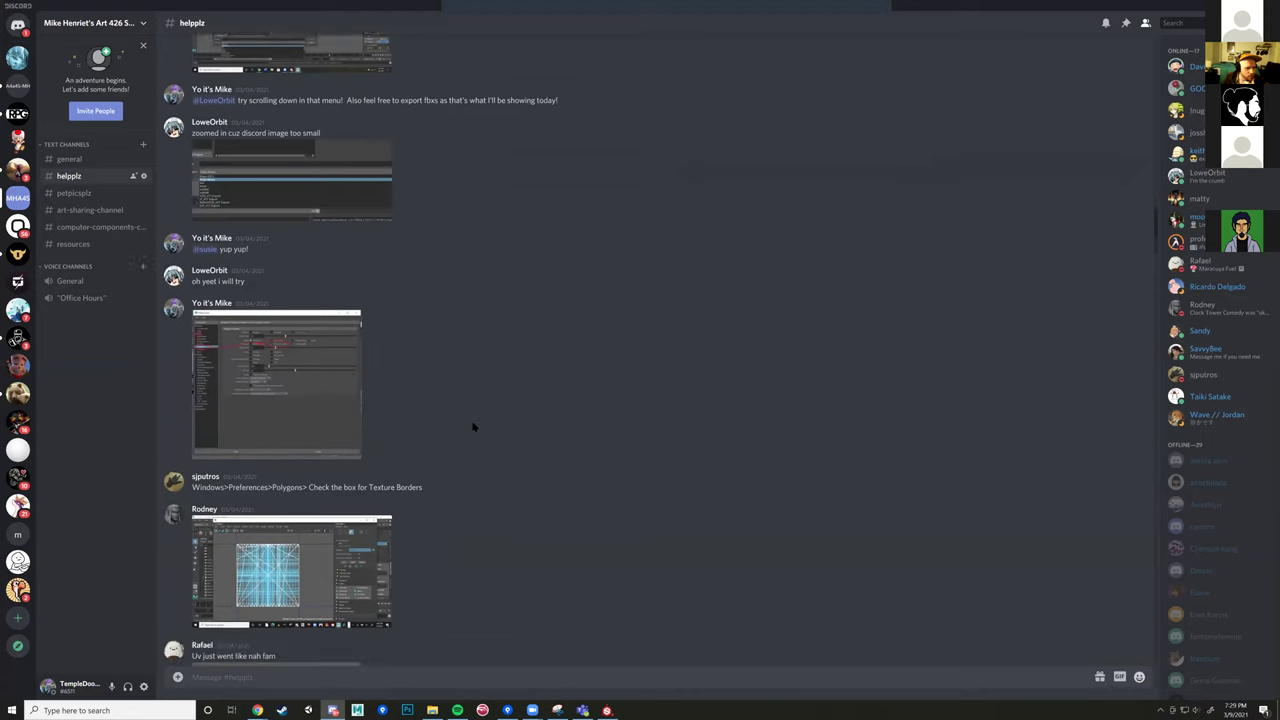
scroll(471, 424, up, 10)
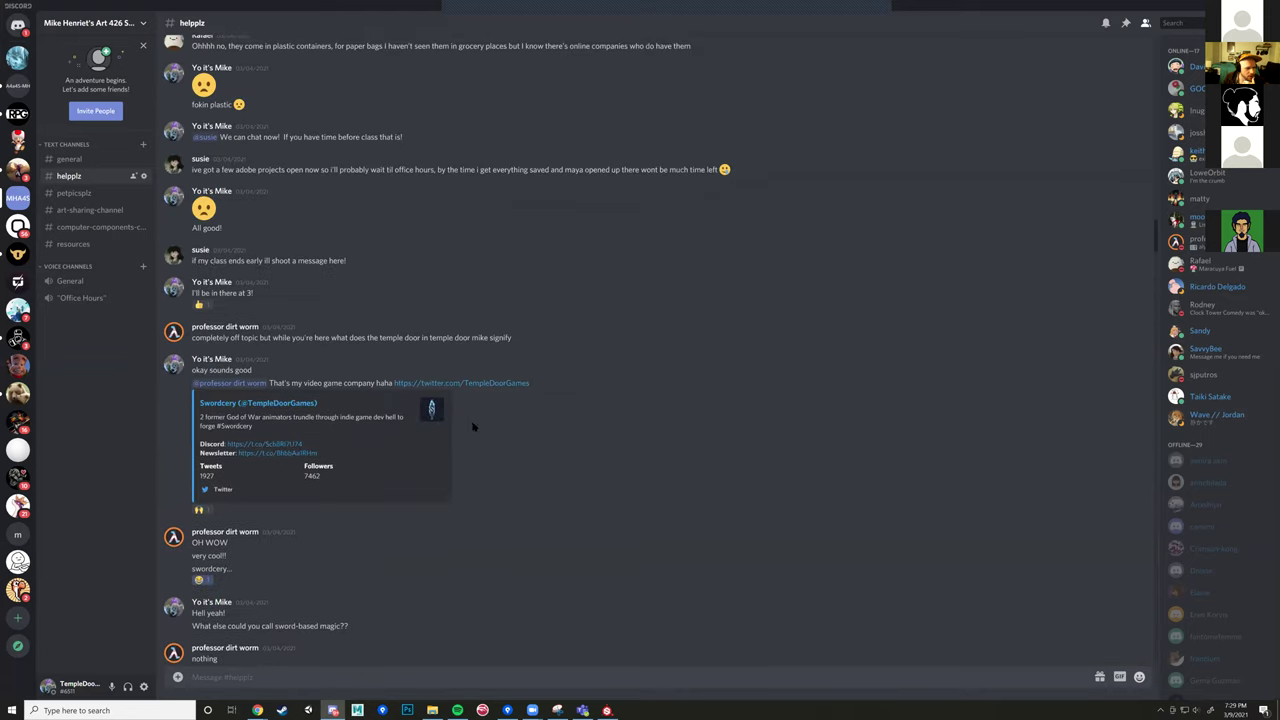
scroll(339, 364, up, 5)
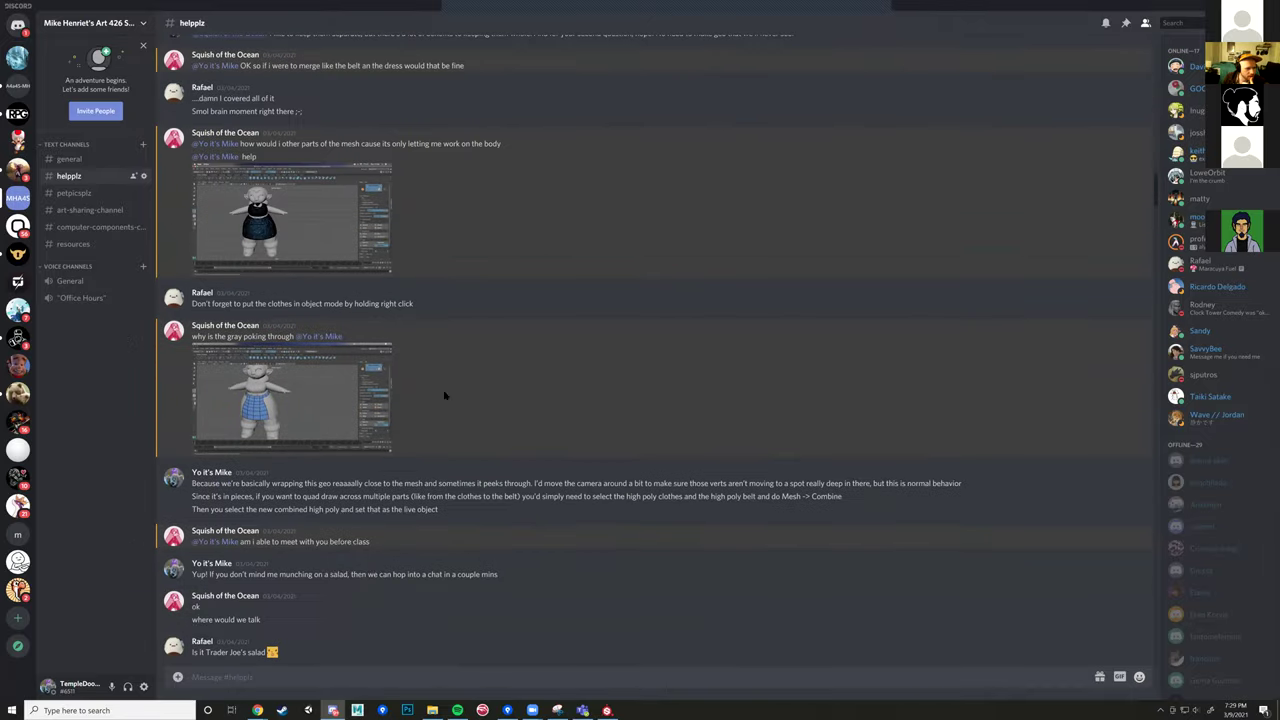
Step: Find the posted retopologised face screenshot in the Art 426 server's art-sharing-channel and enlarge it
click(89, 210)
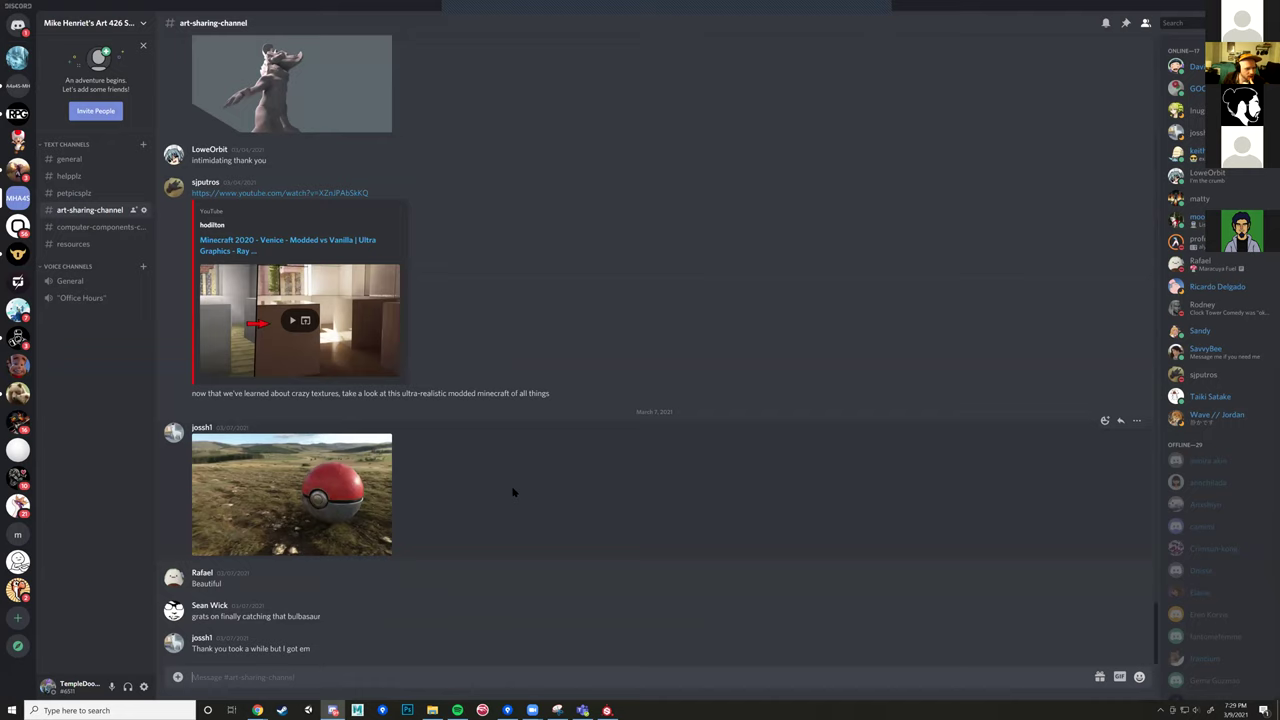
scroll(515, 497, up, 10)
scroll(517, 500, up, 10)
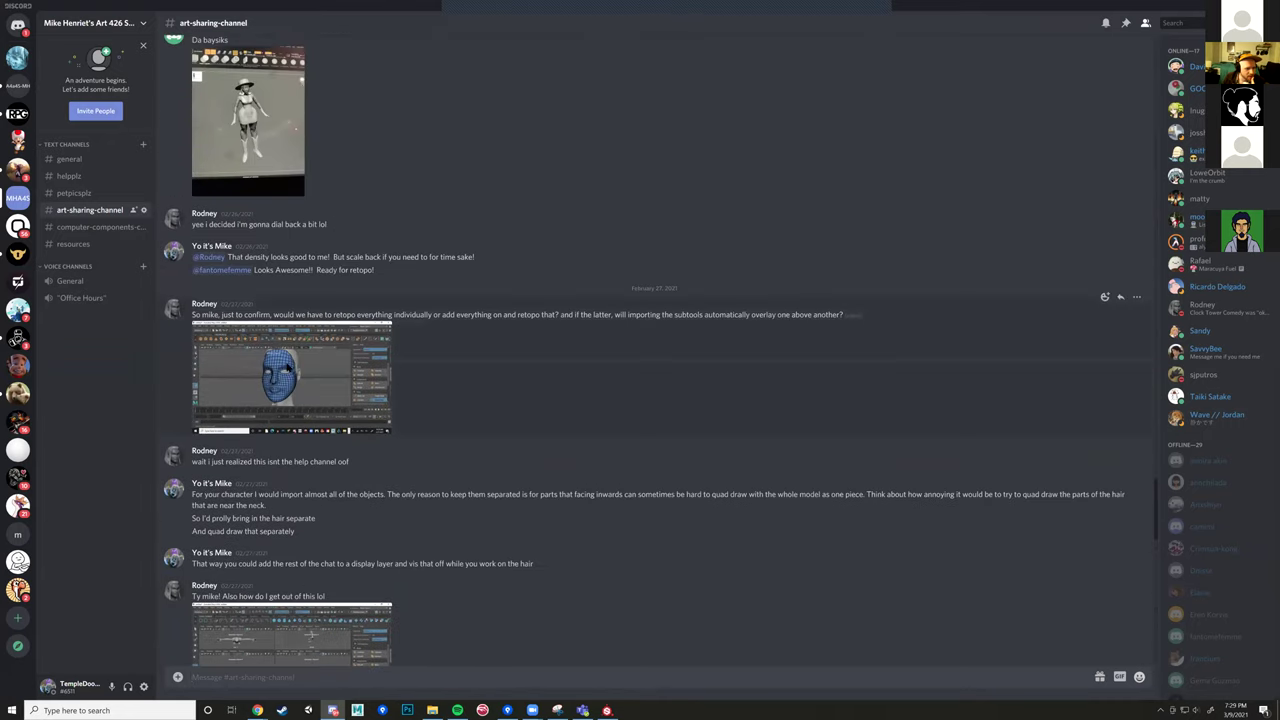
click(287, 368)
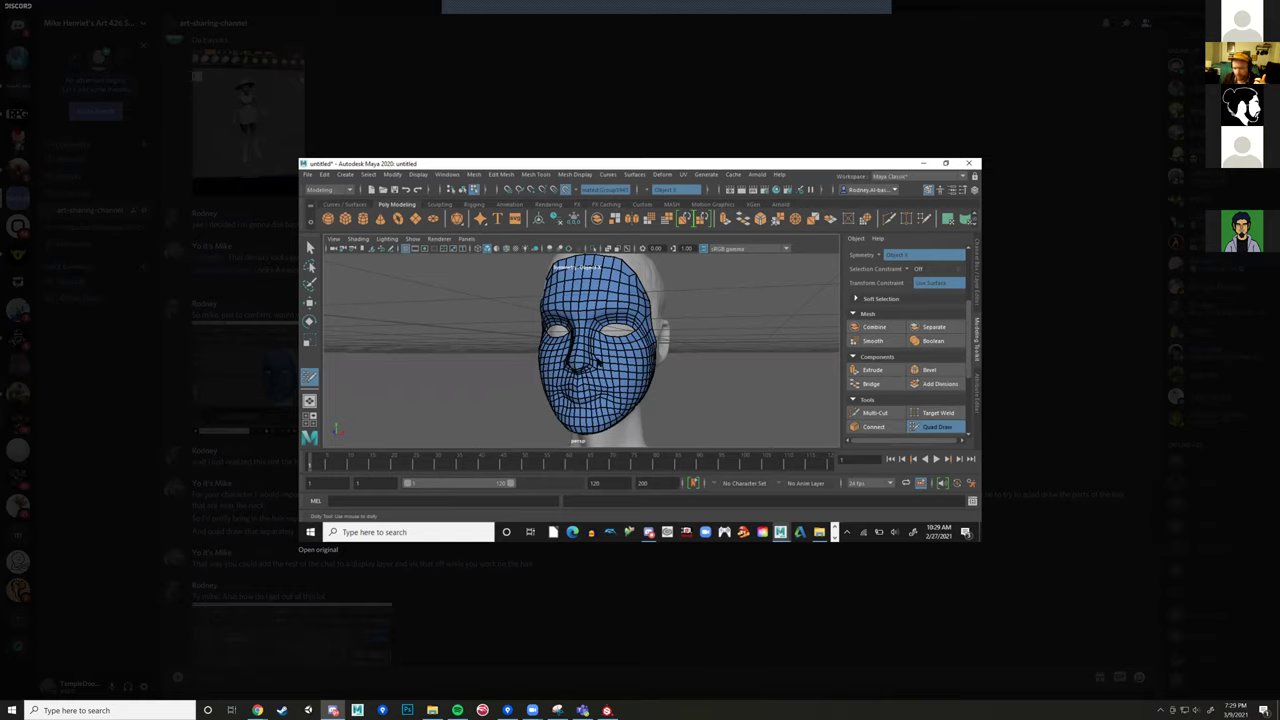
Step: Close the enlarged face screenshot and look back at the earlier retopology posts in the art-sharing-channel
key(Escape)
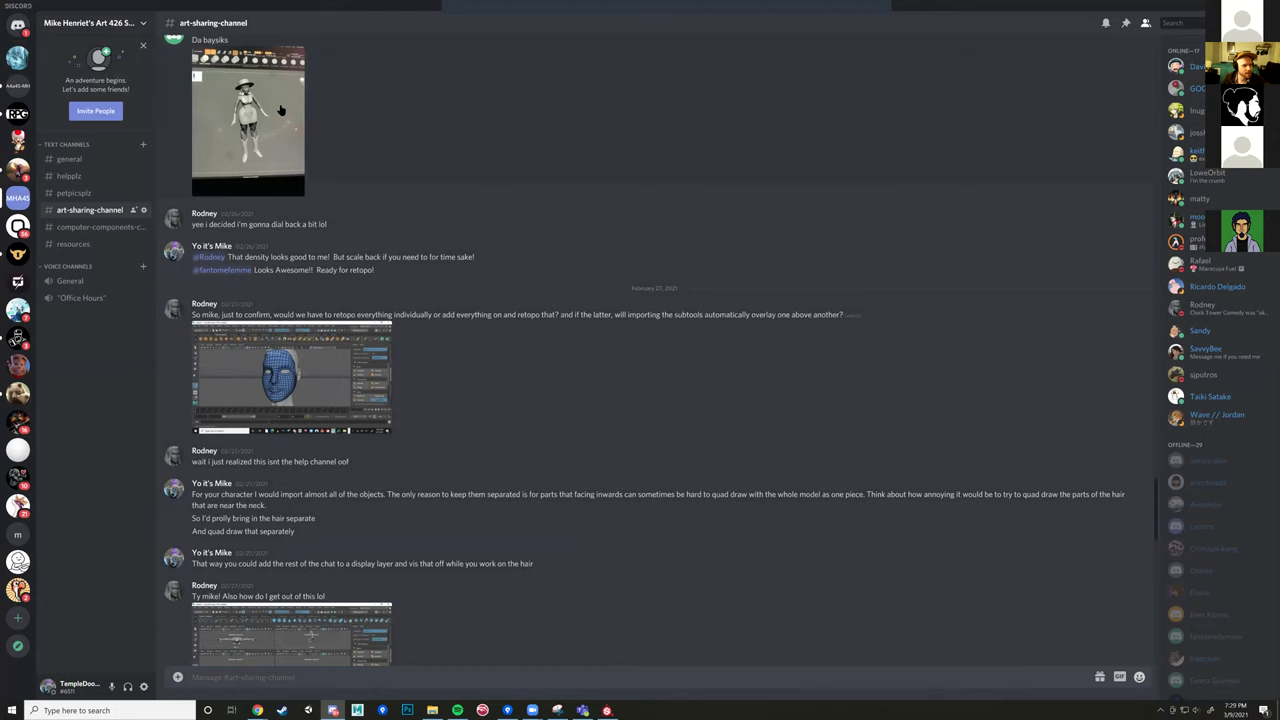
scroll(391, 287, up, 3)
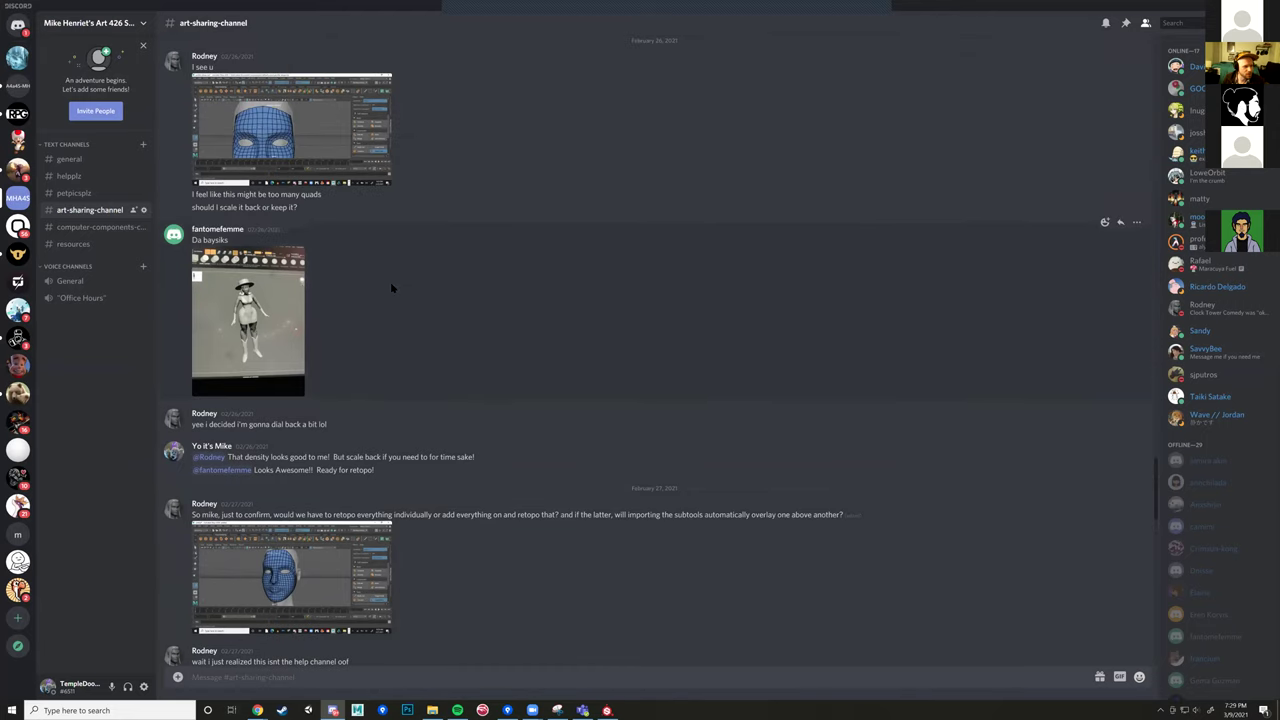
scroll(391, 287, up, 2)
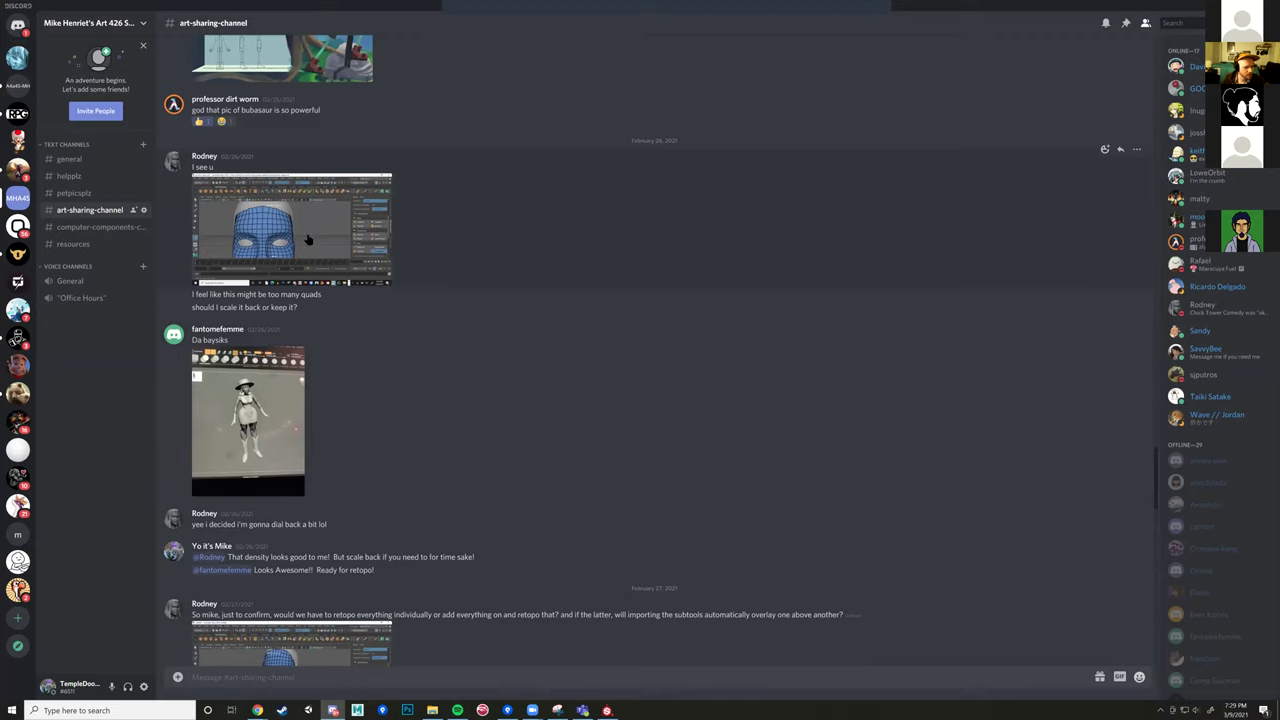
Step: Go to the Art 427 and 417 server's general channel and highlight the message about the strongest Butterfly Peas Flower
click(18, 86)
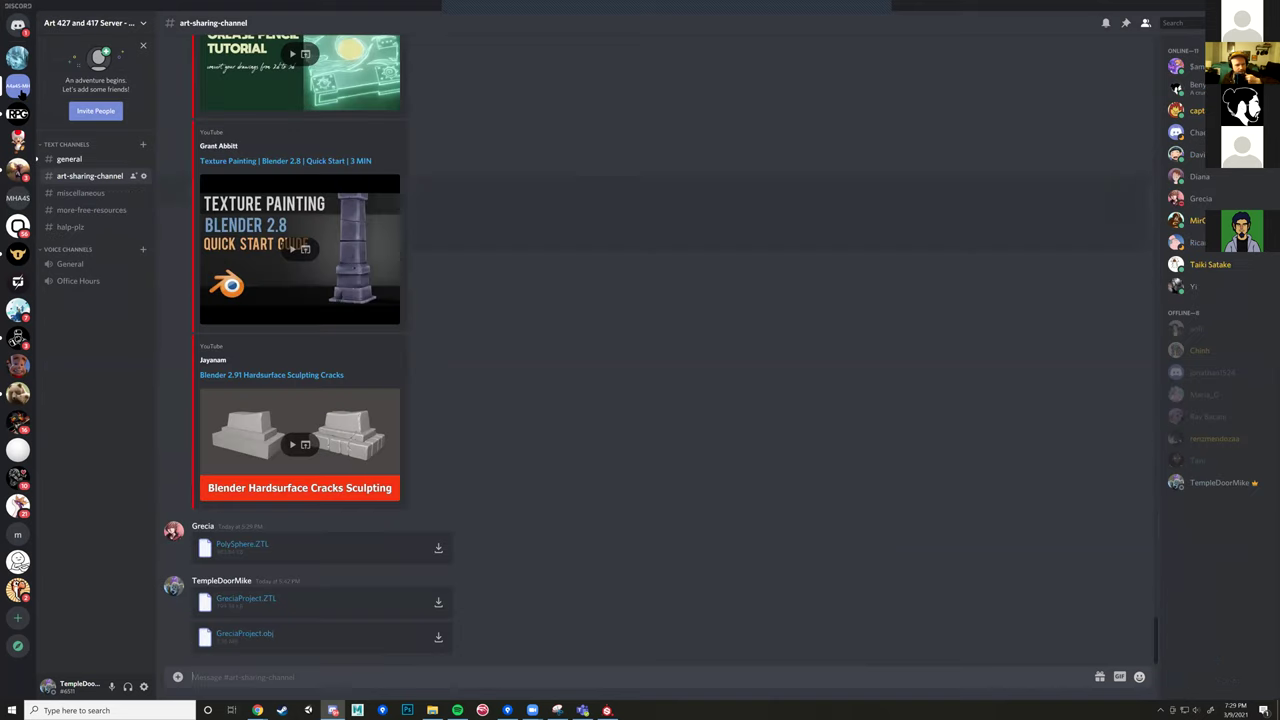
click(72, 160)
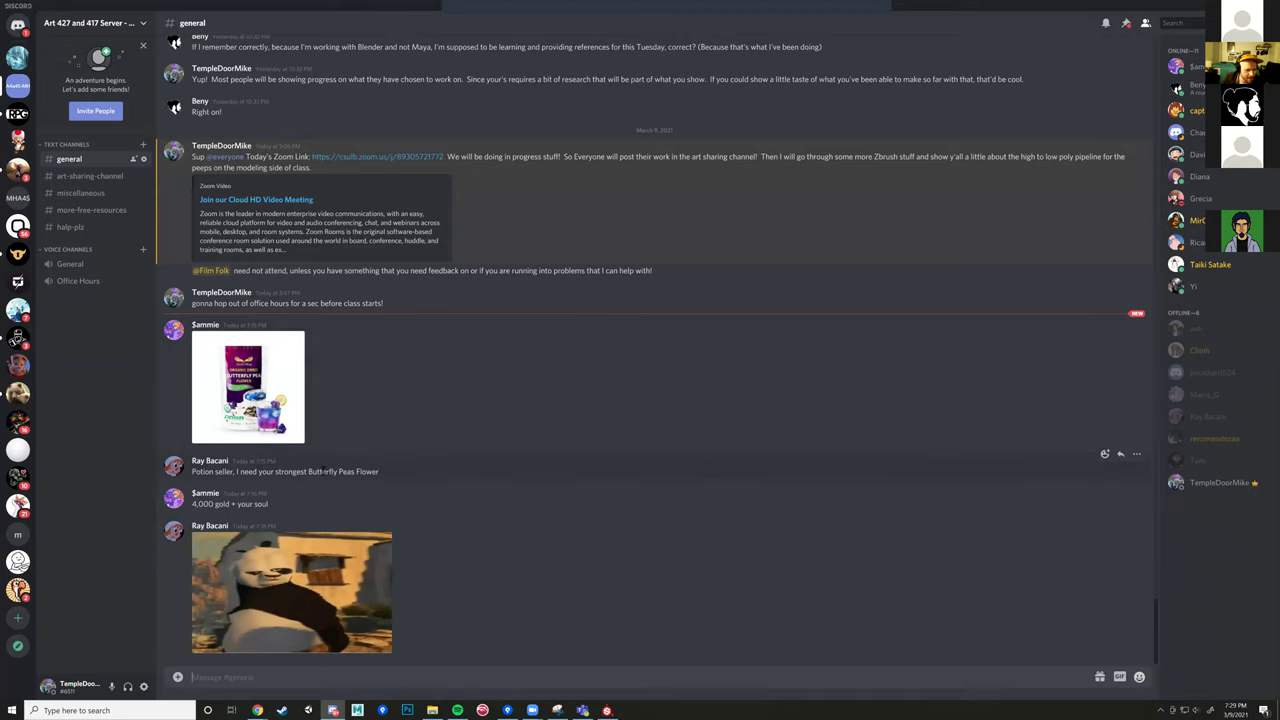
drag(307, 471, 381, 474)
click(387, 477)
drag(380, 472, 262, 462)
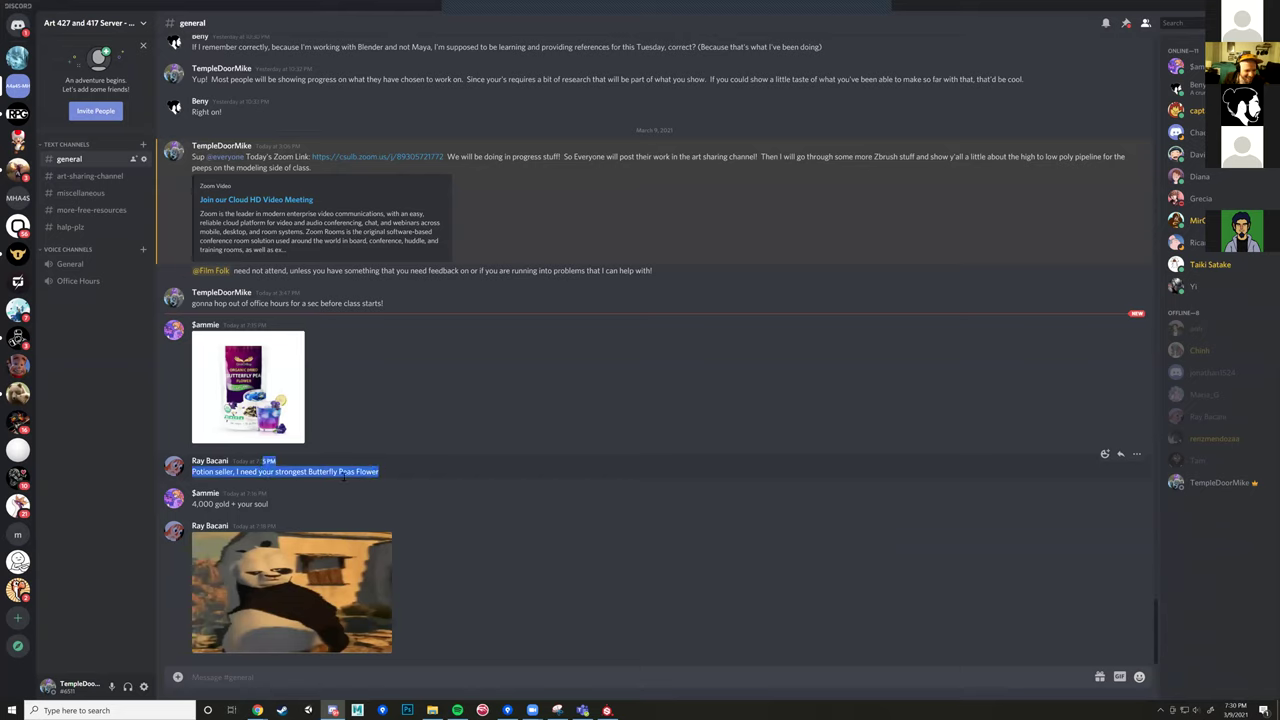
click(446, 474)
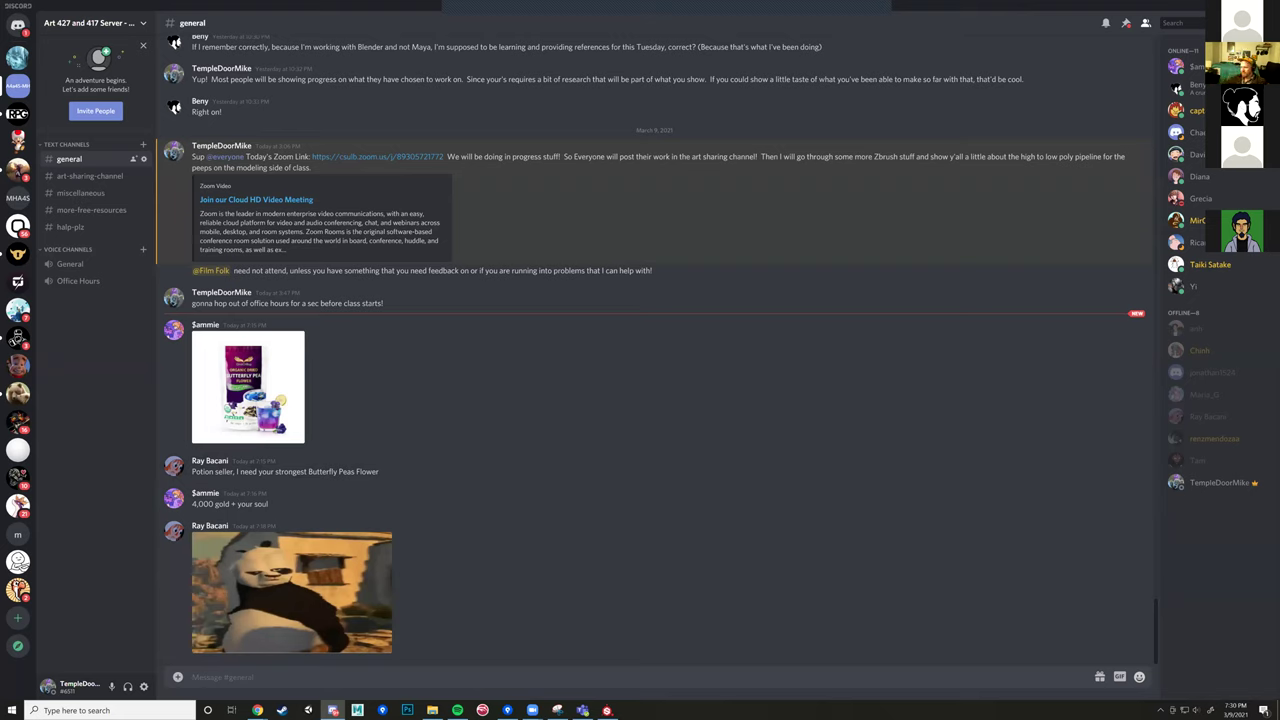
Step: Switch to Substance Painter and examine the textured shield from low, angled and frontal viewpoints
click(607, 710)
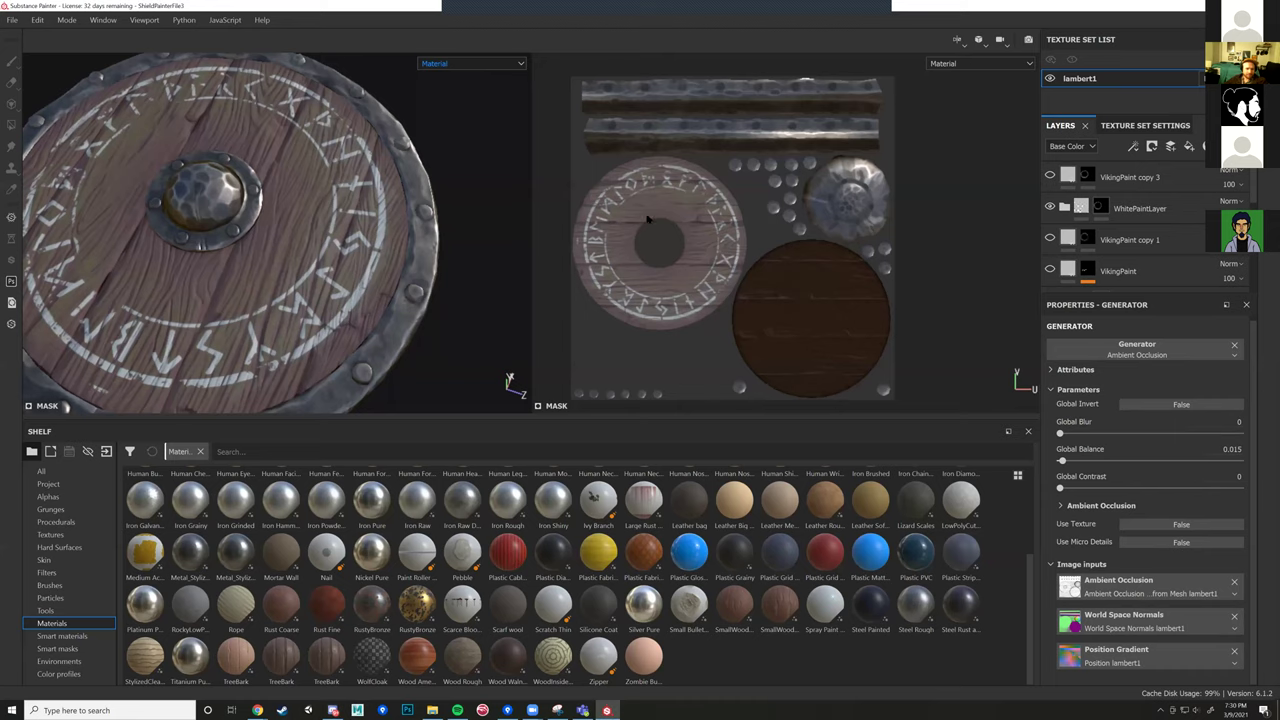
alt+drag(491, 220, 469, 123)
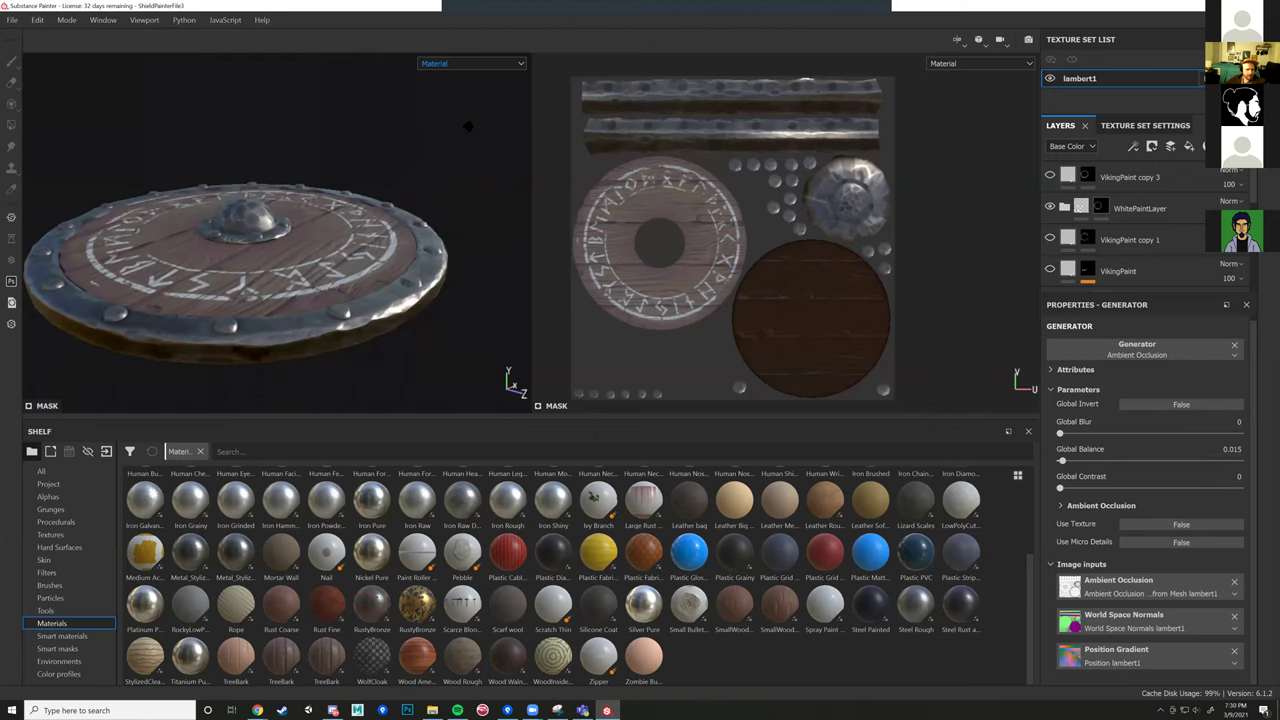
alt+drag(556, 131, 470, 390)
scroll(446, 283, down, 4)
alt+drag(484, 264, 480, 242)
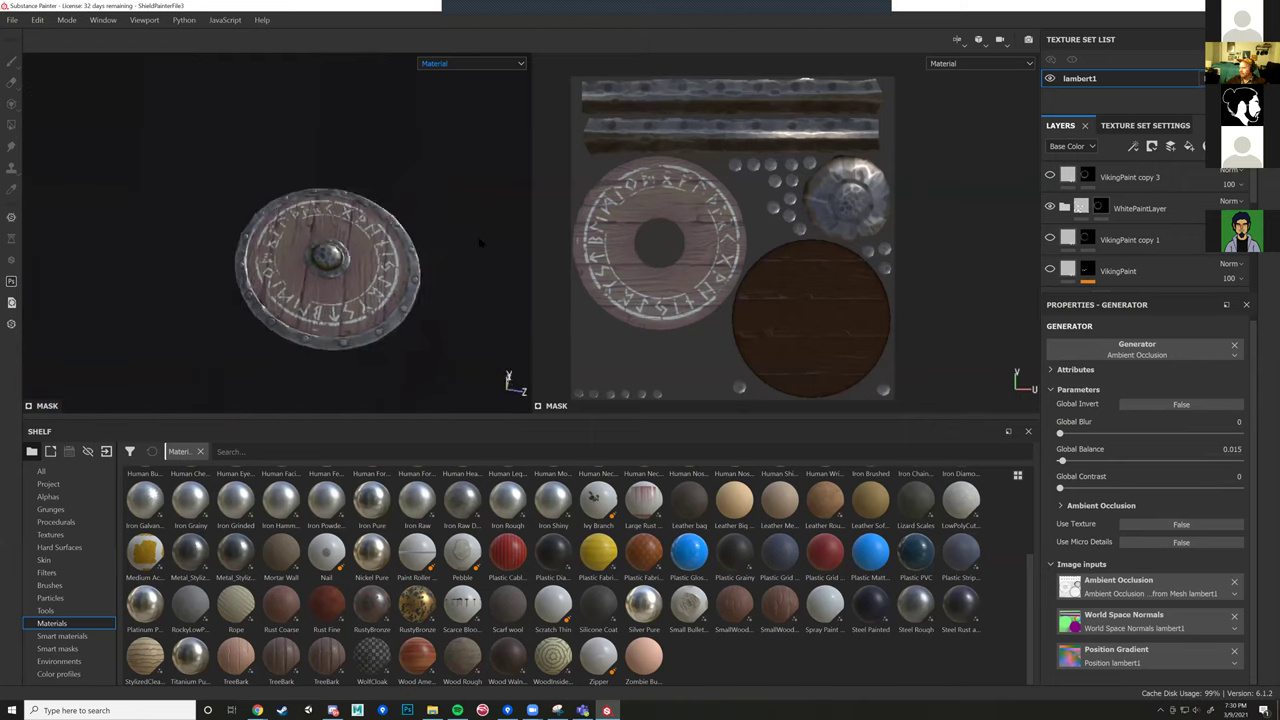
alt+drag(457, 257, 466, 300)
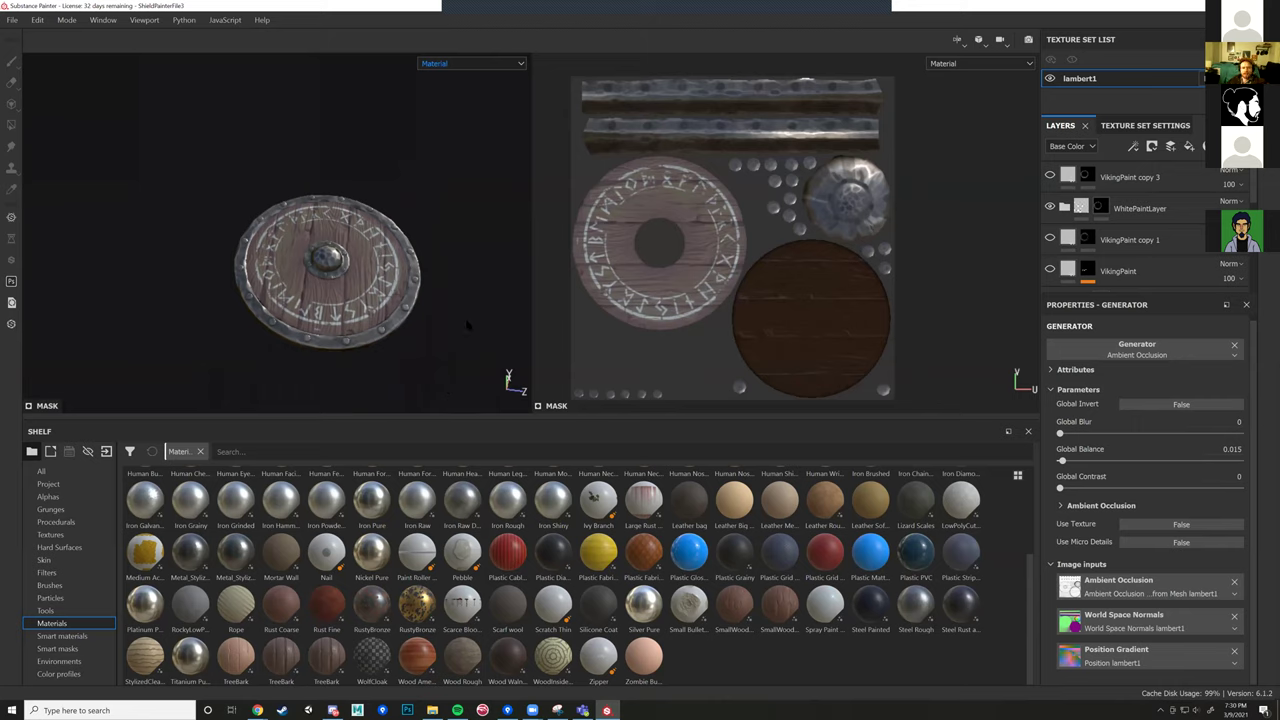
alt+drag(466, 325, 404, 311)
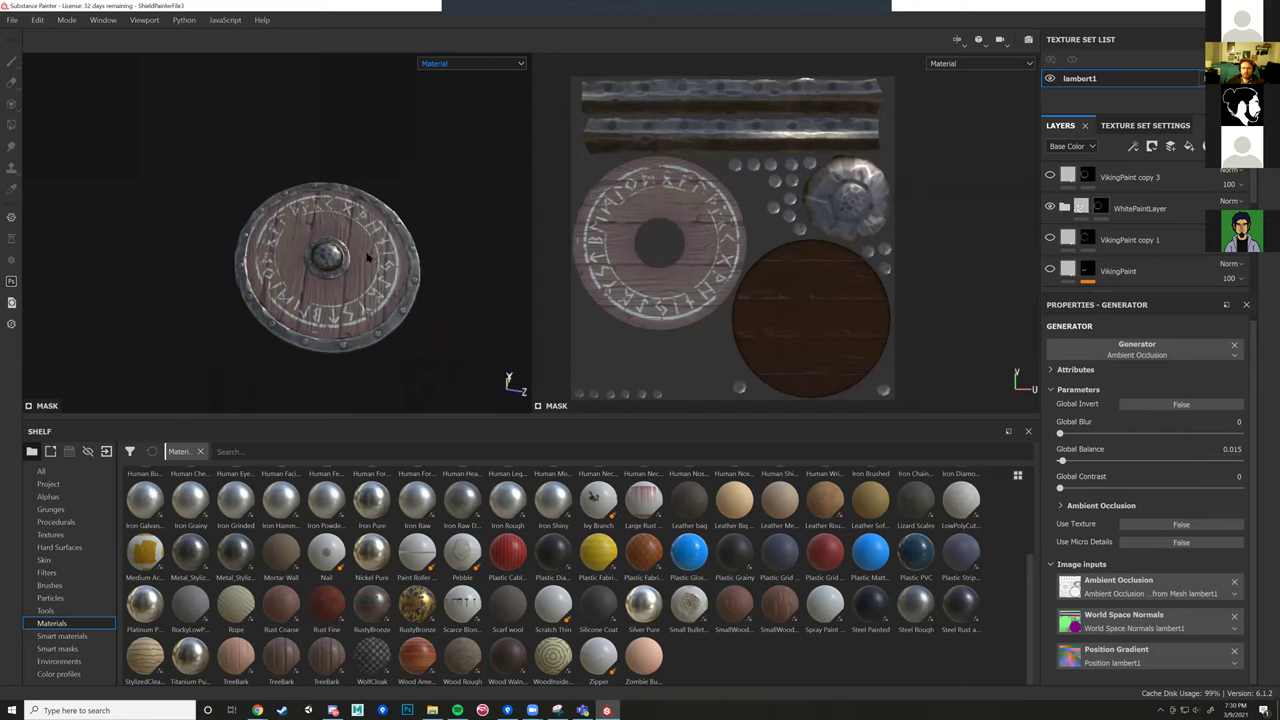
mouse_move(443, 309)
alt+mouse_down()
mouse_move(469, 314)
mouse_move(464, 300)
alt+mouse_up()
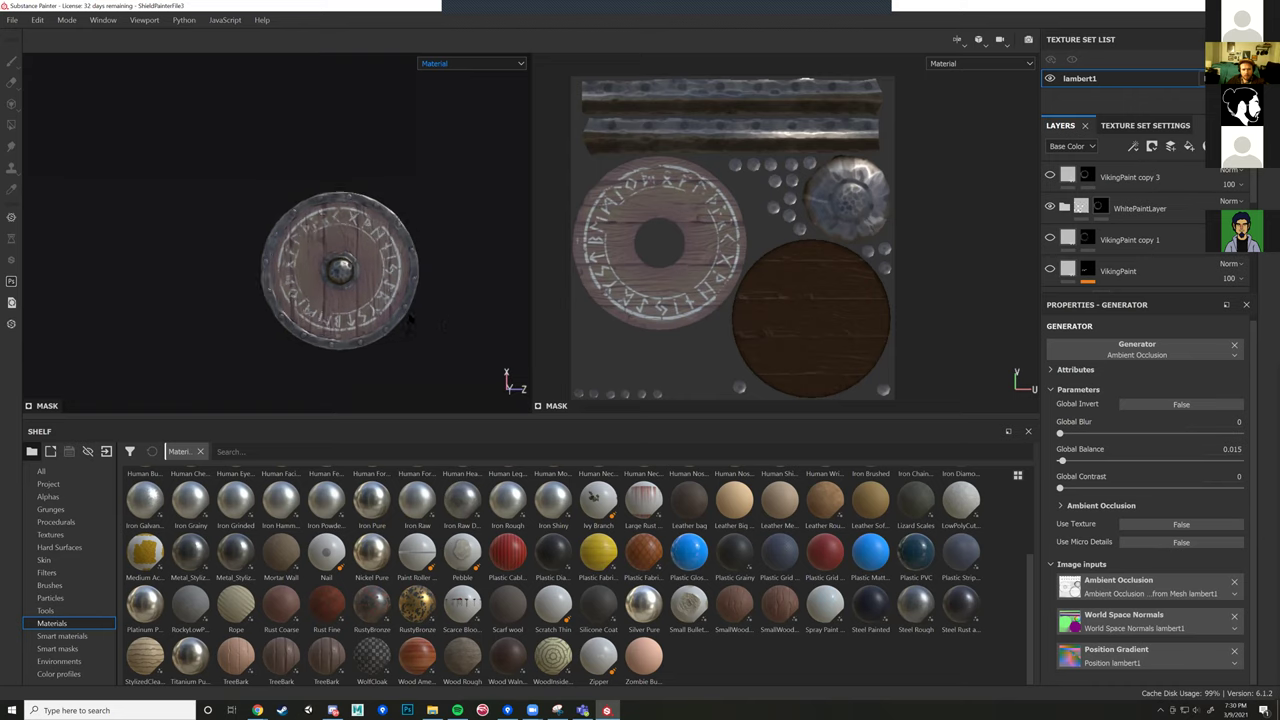
Step: Examine the shield's front face closely, checking how light falls on the runes, wood planks and metal rim
scroll(358, 327, up, 3)
scroll(169, 222, up, 2)
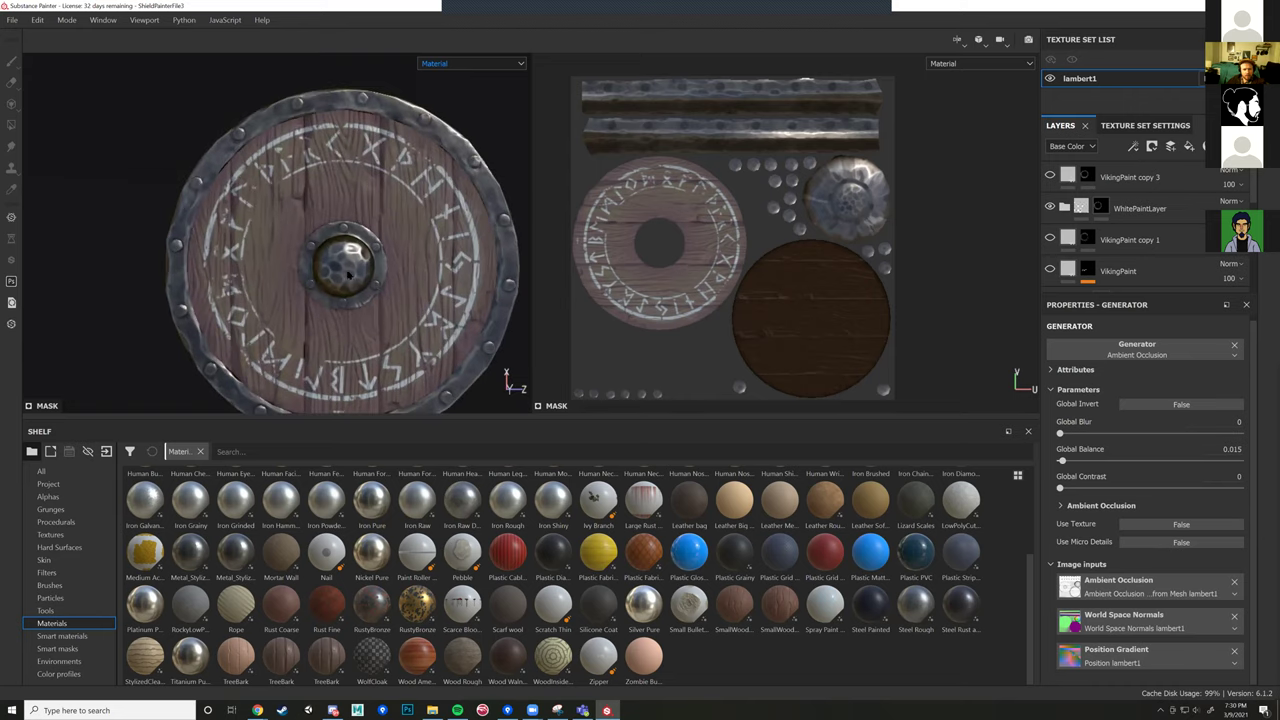
scroll(206, 128, down, 1)
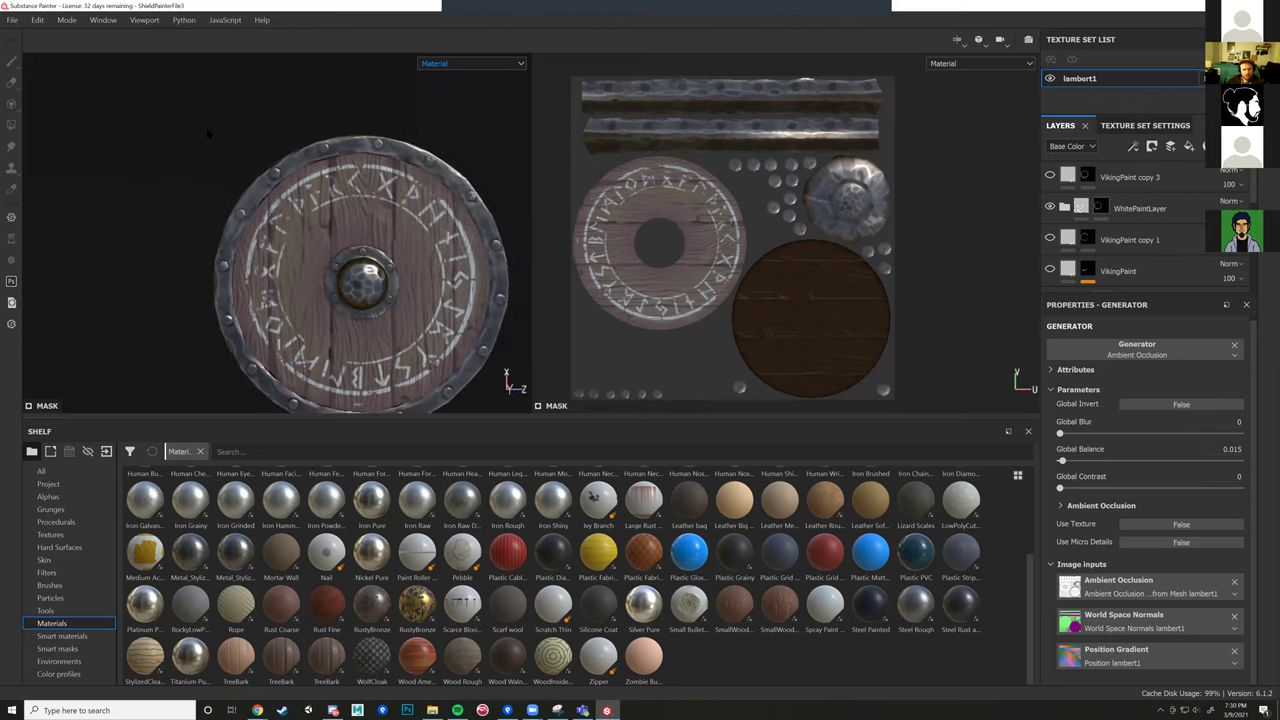
scroll(205, 135, down, 1)
middle_drag(202, 202, 169, 148)
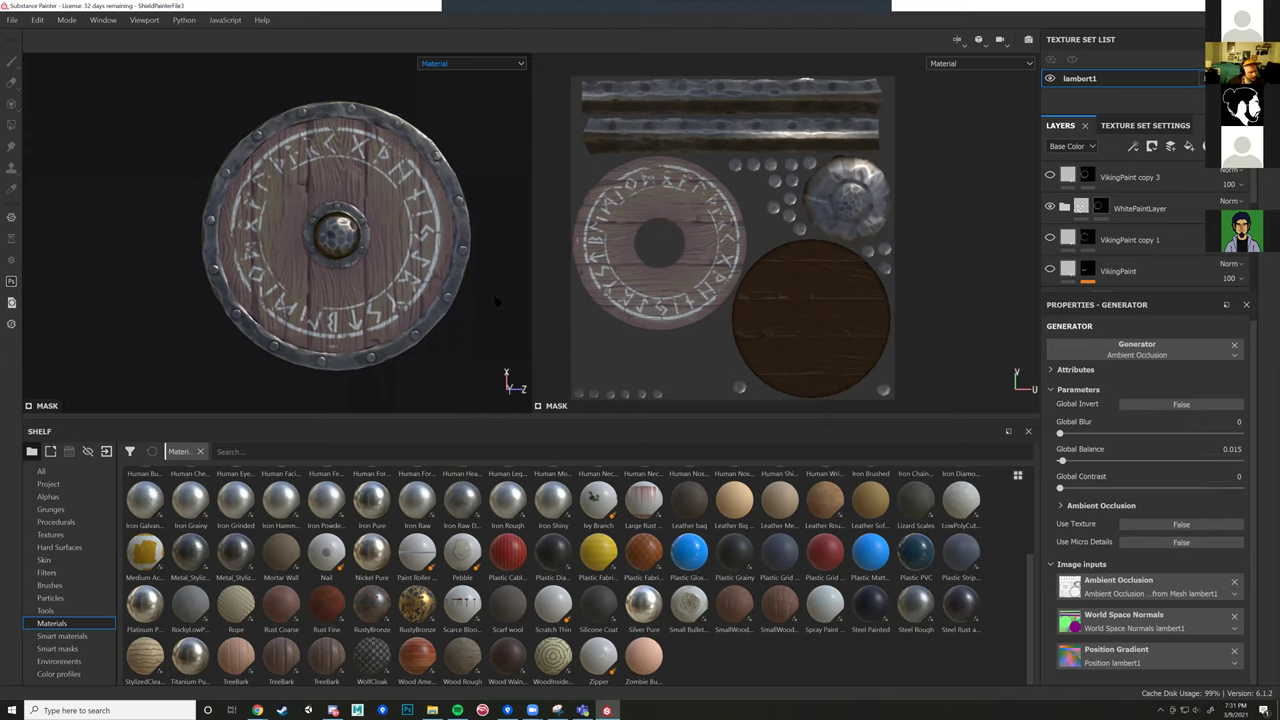
alt+drag(500, 303, 536, 208)
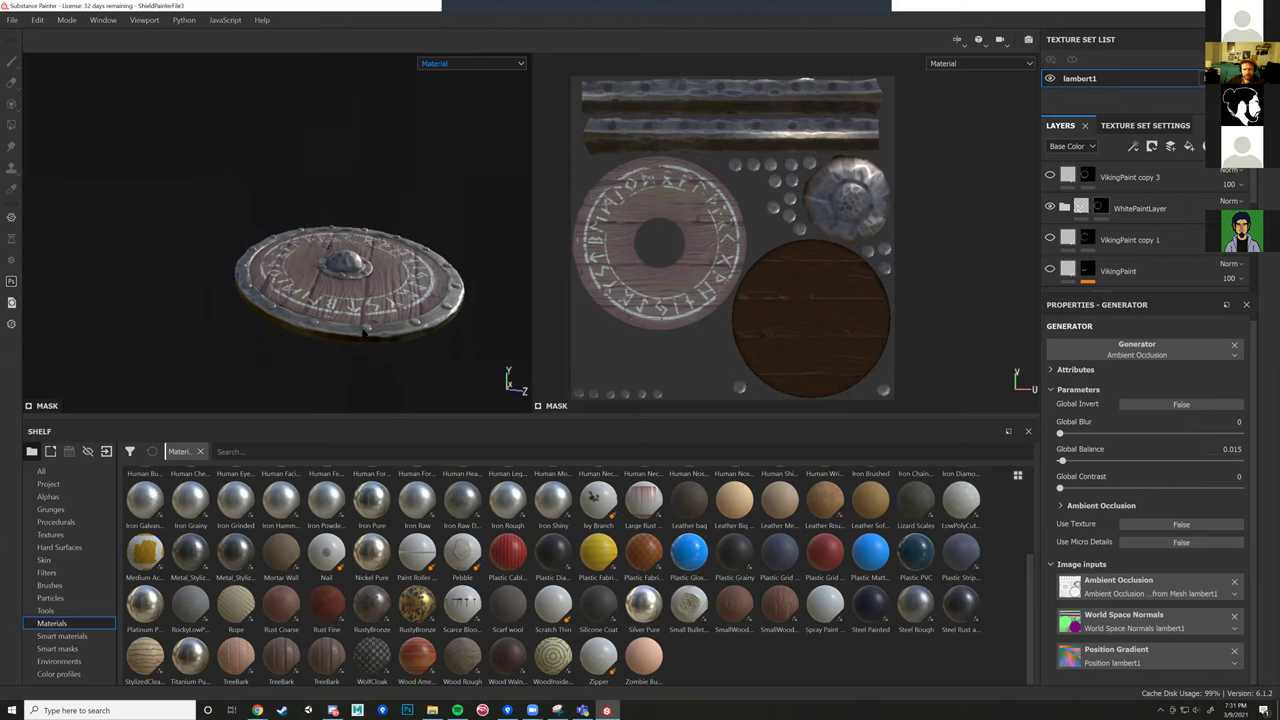
alt+drag(255, 205, 266, 282)
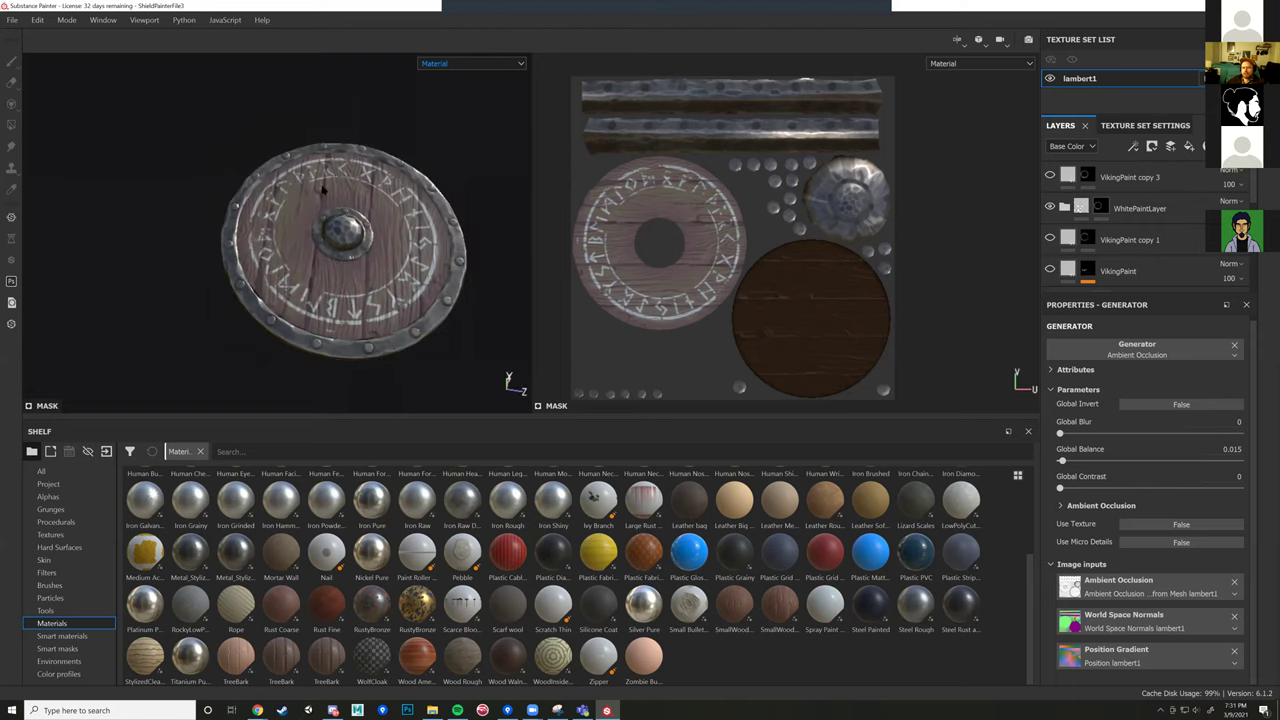
alt+drag(264, 100, 268, 131)
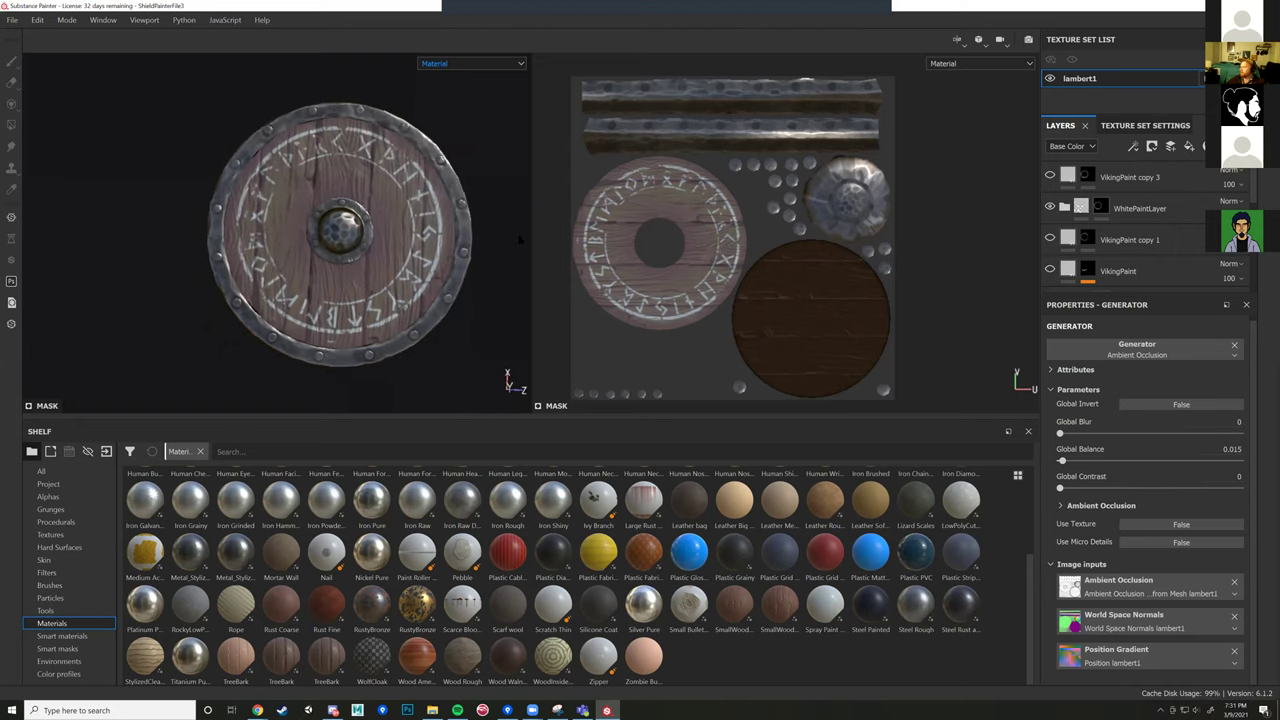
mouse_move(501, 210)
alt+mouse_down()
mouse_move(514, 218)
mouse_move(484, 220)
alt+mouse_up()
alt+middle_drag(484, 220, 485, 225)
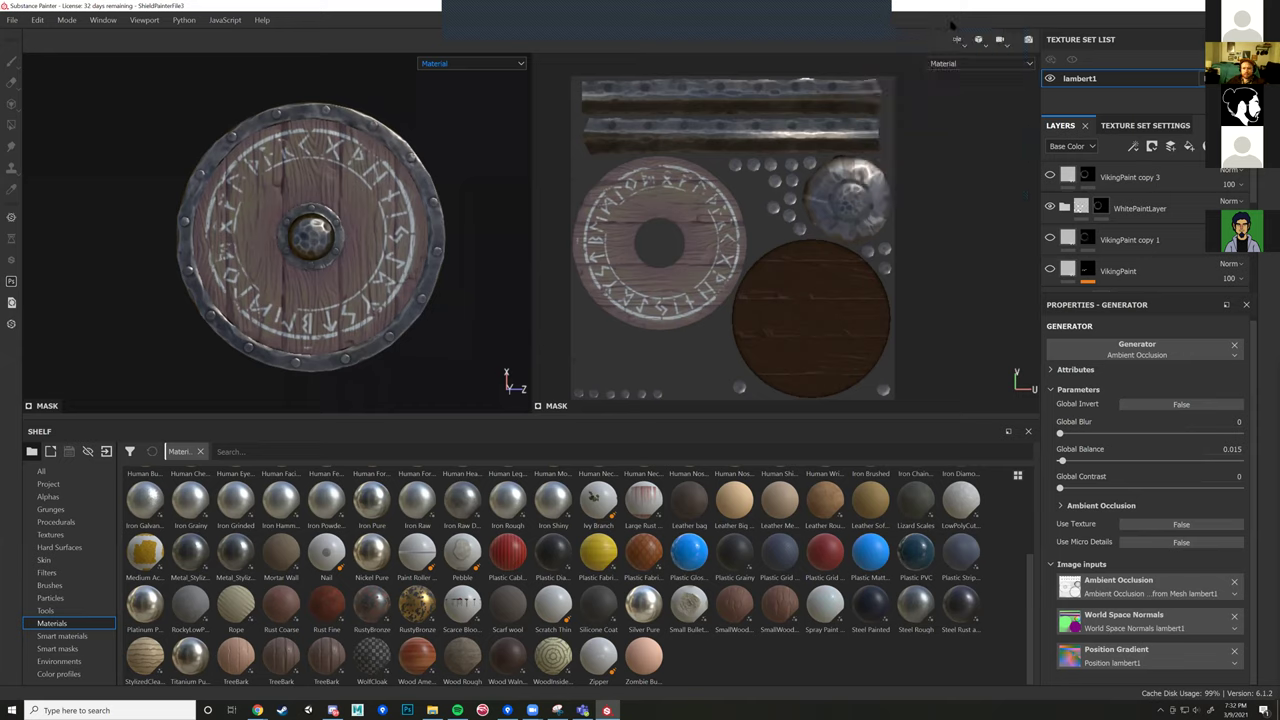
Step: Switch to ZBrush, make the square-frame subtool Extract22 active and show its geometry settings
click(881, 9)
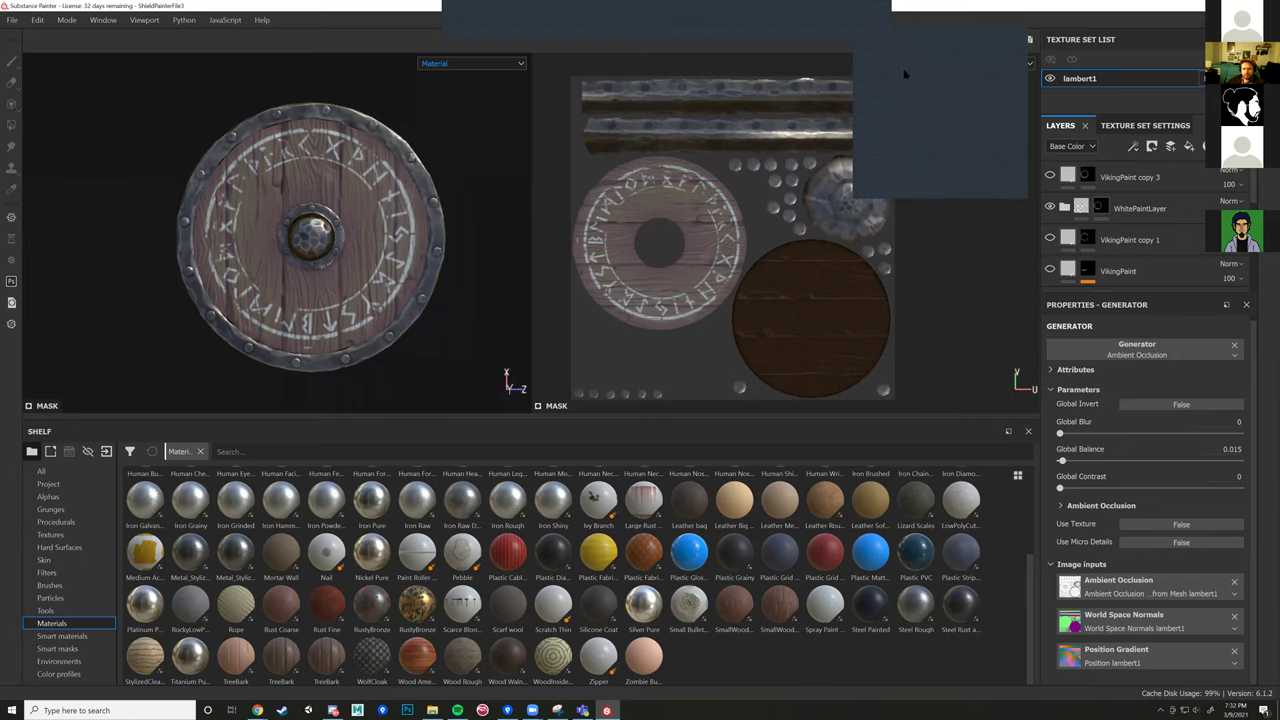
click(906, 74)
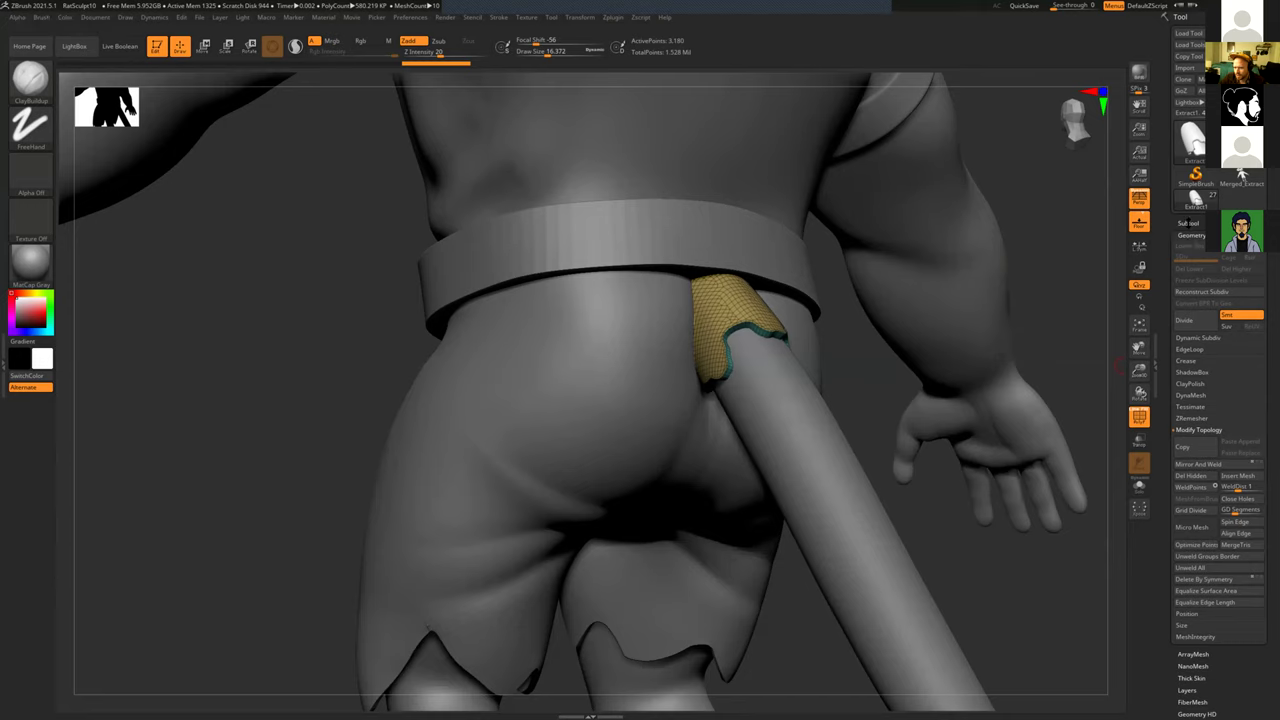
click(1188, 224)
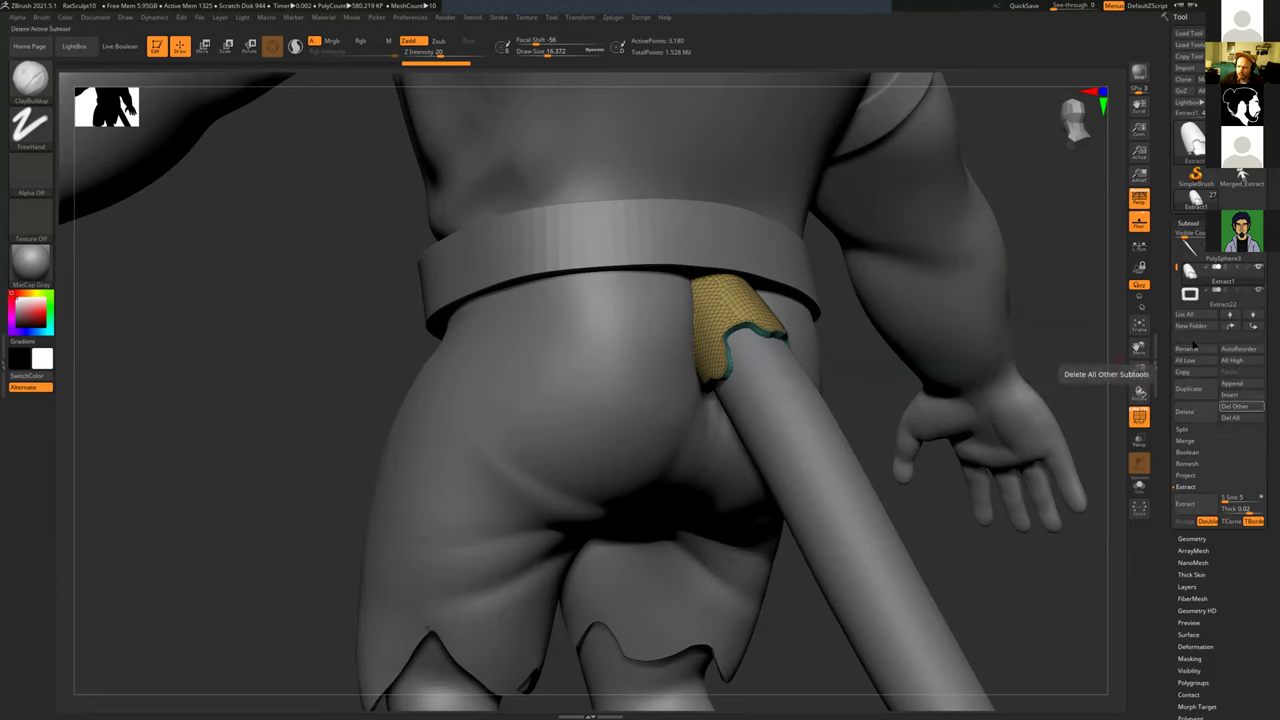
mouse_move(1192, 293)
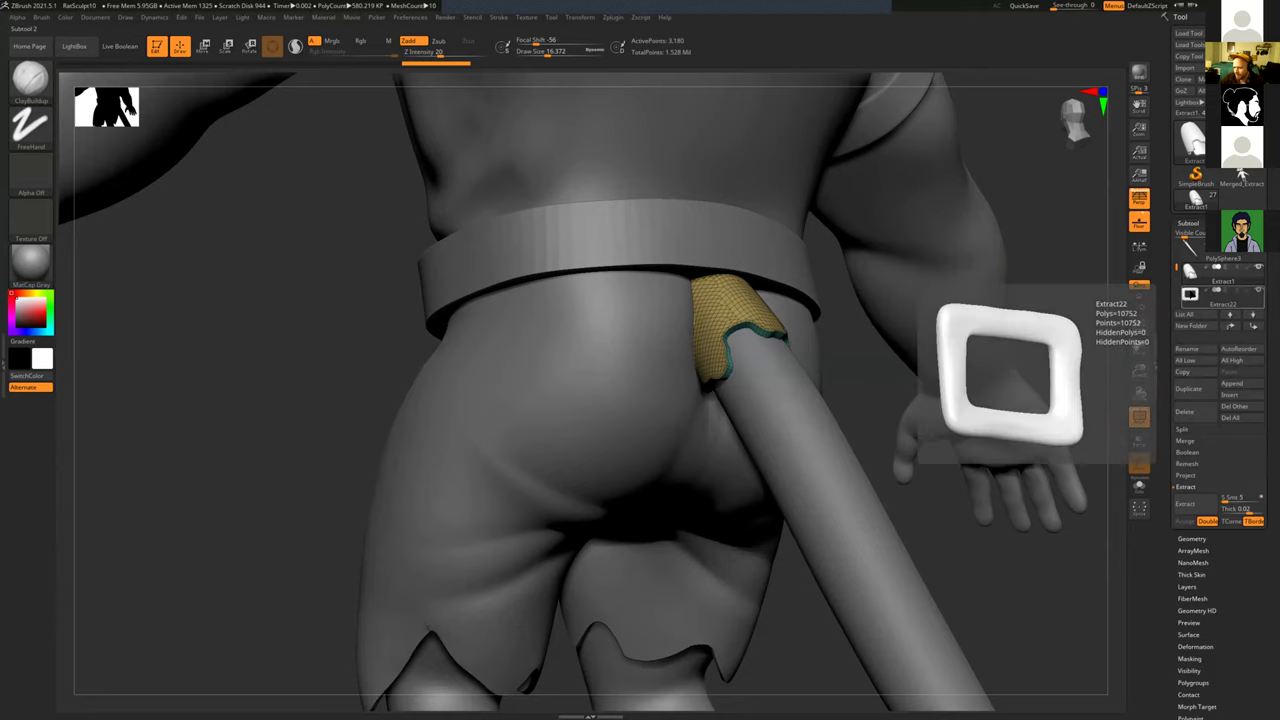
click(1189, 301)
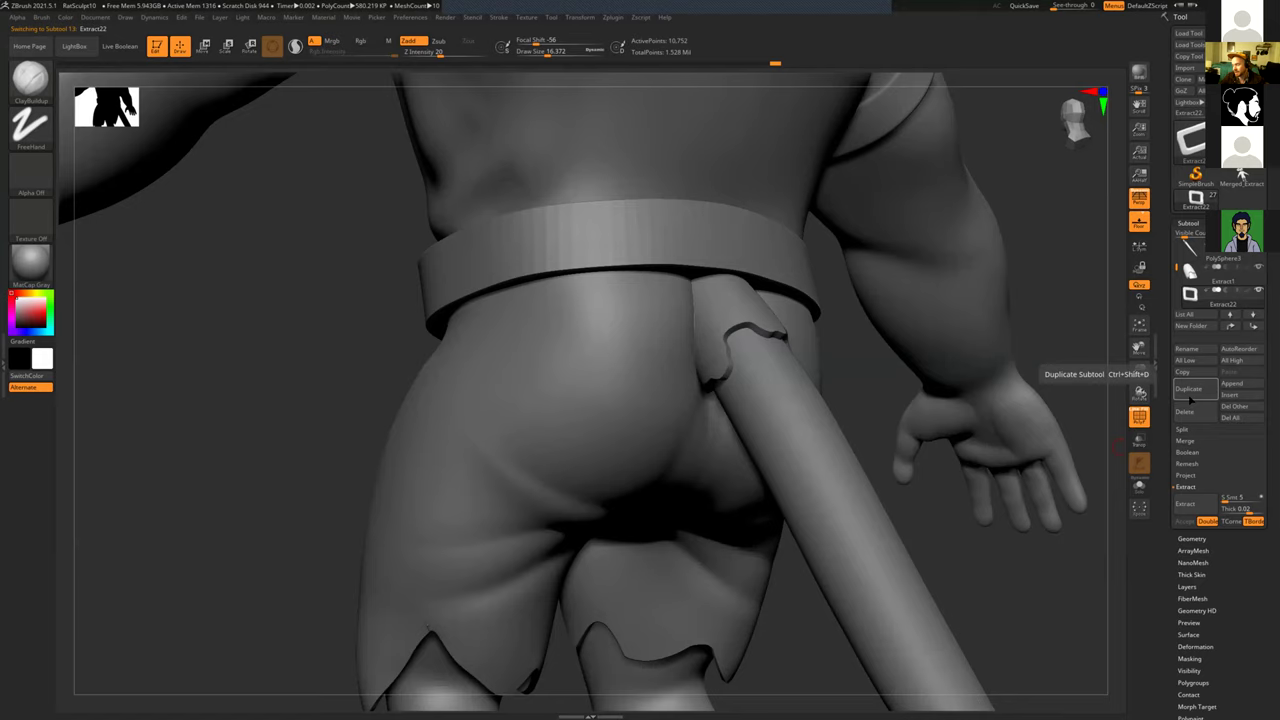
click(1193, 538)
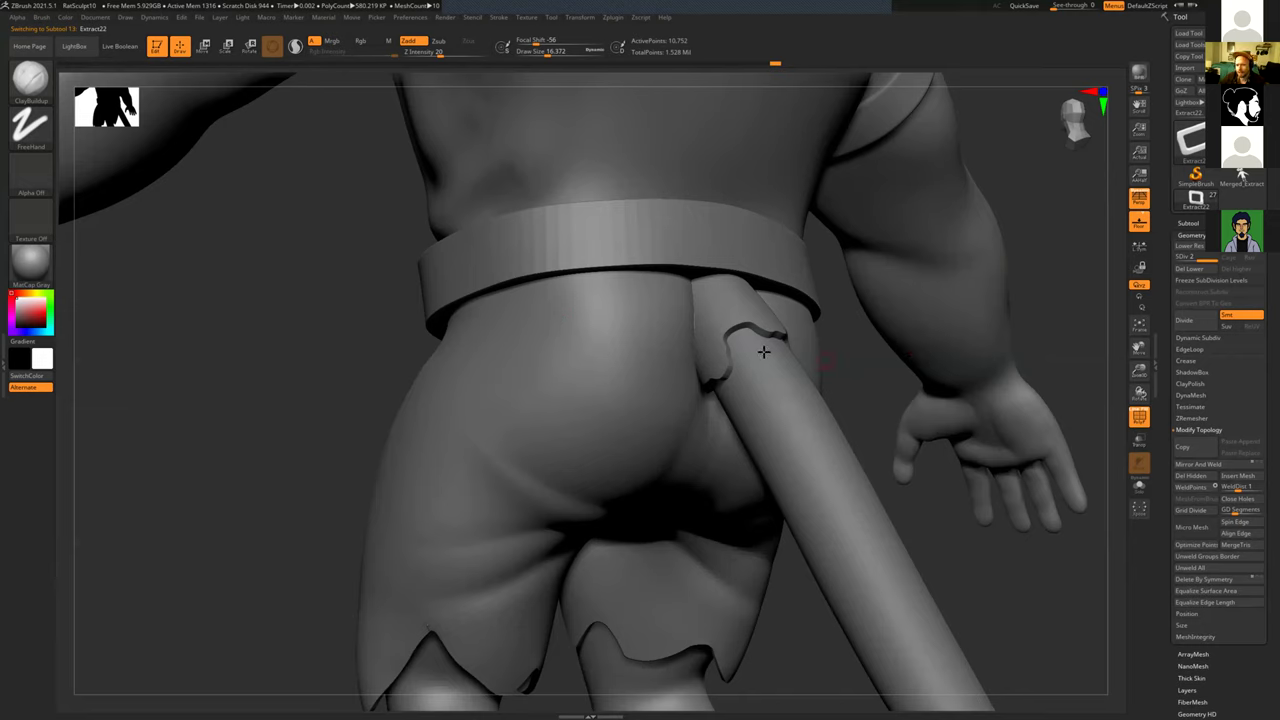
Step: Isolate the outer polygroup of the cloth patch above the tail and delete the patch's hidden geometry
alt+click(725, 298)
alt+drag(881, 390, 962, 393)
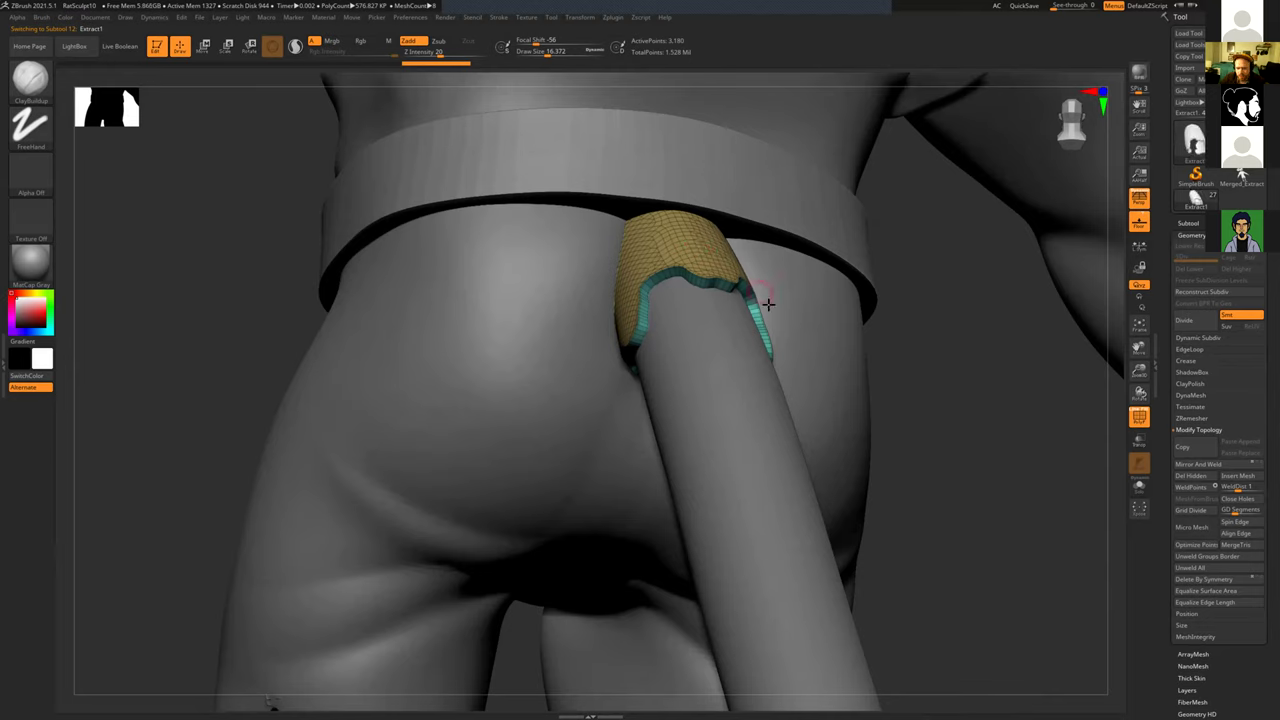
drag(966, 405, 980, 411)
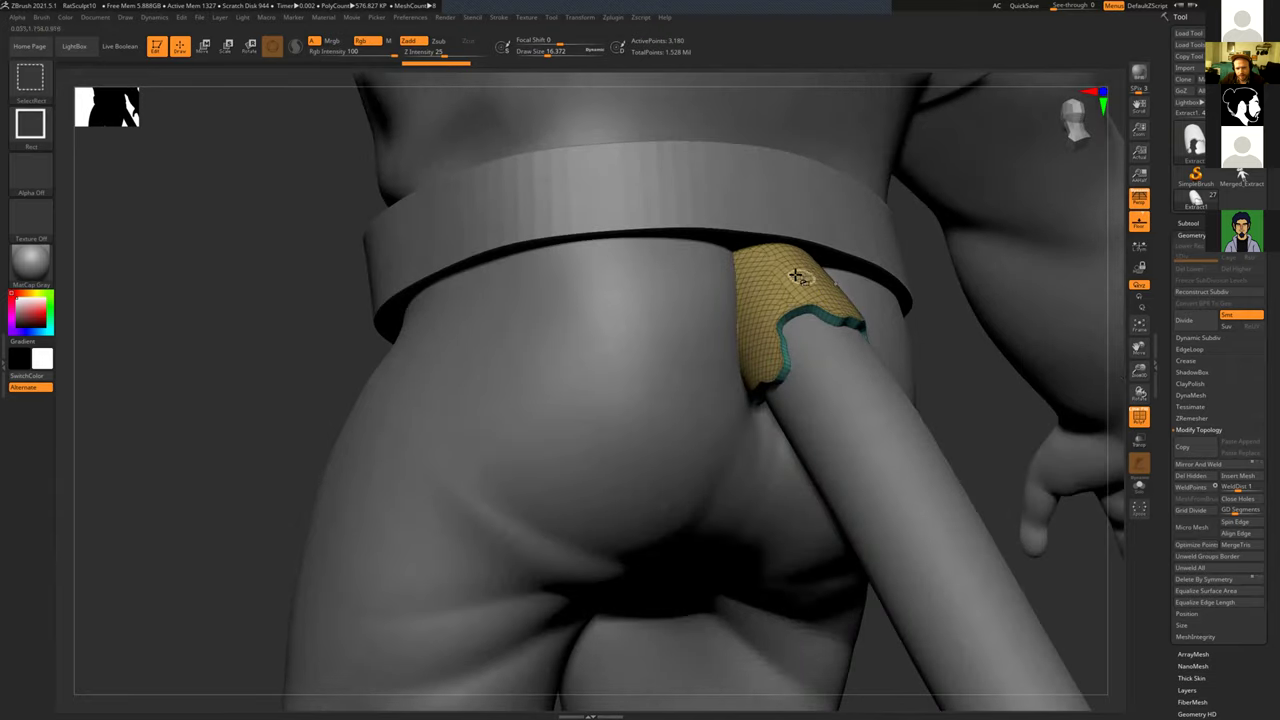
ctrl+shift+click(796, 277)
drag(961, 384, 918, 357)
right_drag(918, 357, 1021, 380)
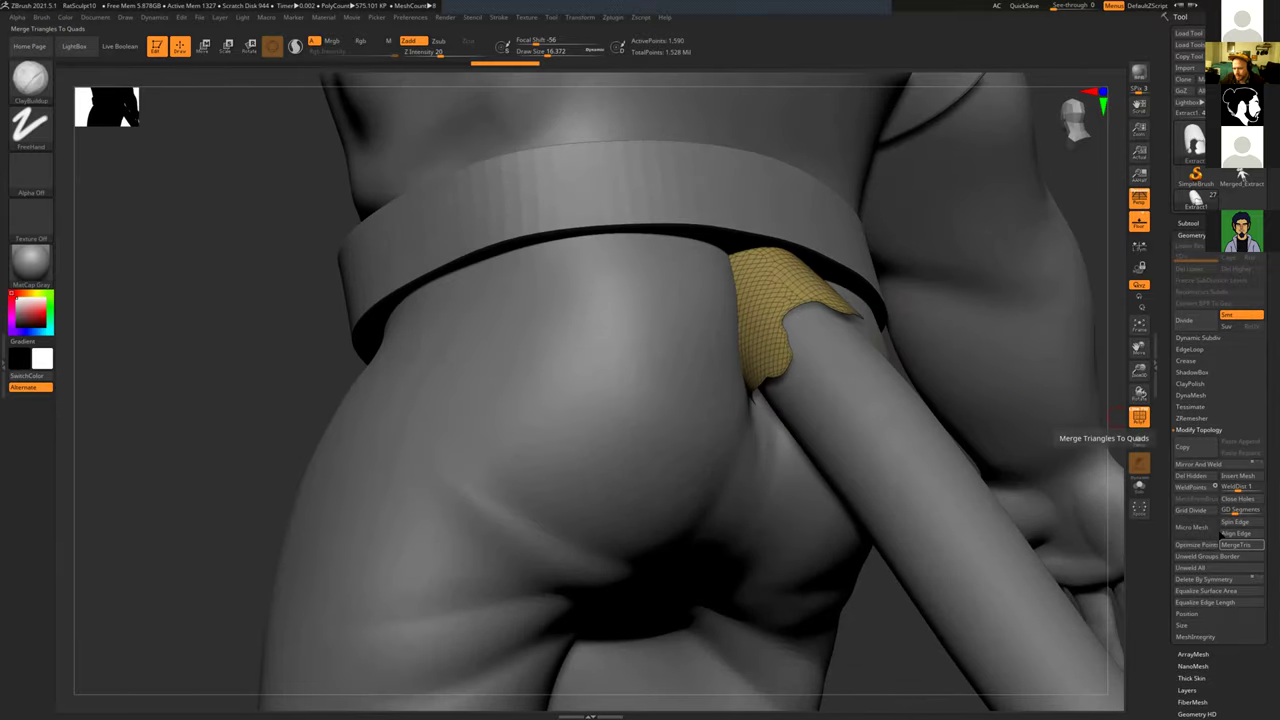
click(1195, 477)
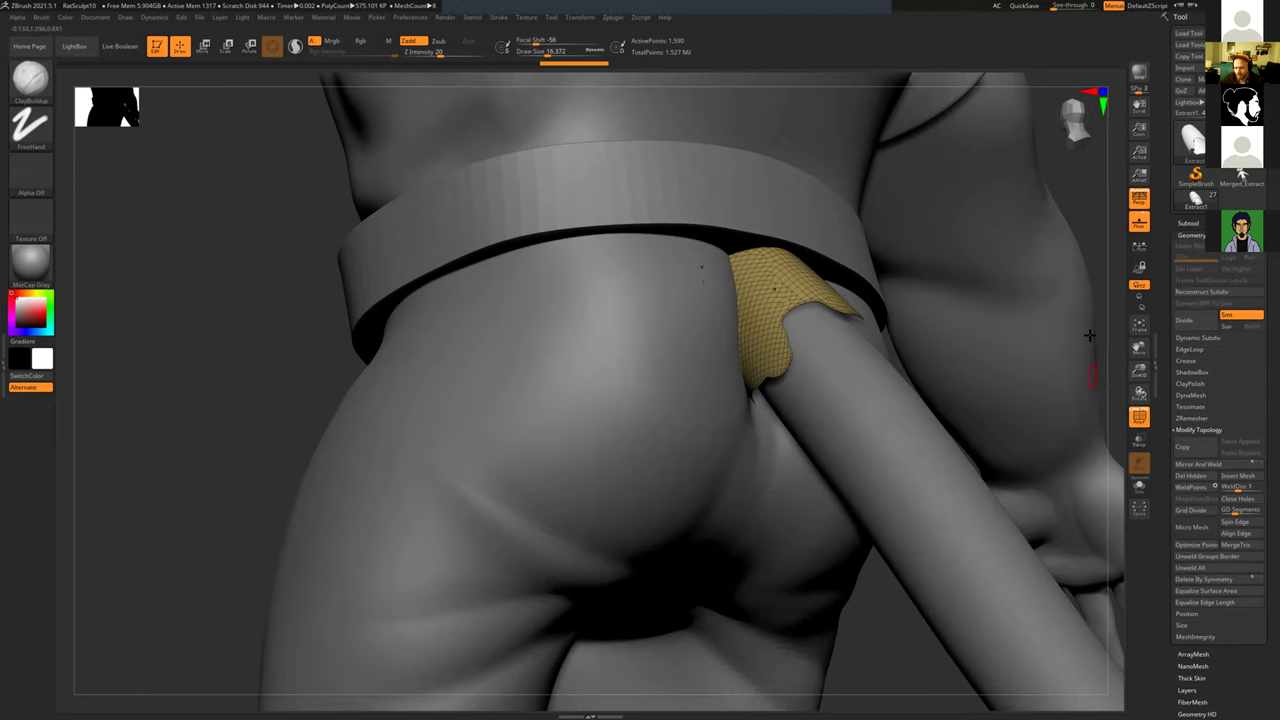
Step: Try isolating parts of the tail cloth patch around its lower side corner with rectangular selections, and restore the whole patch's visibility
drag(240, 366, 560, 334)
drag(405, 307, 386, 363)
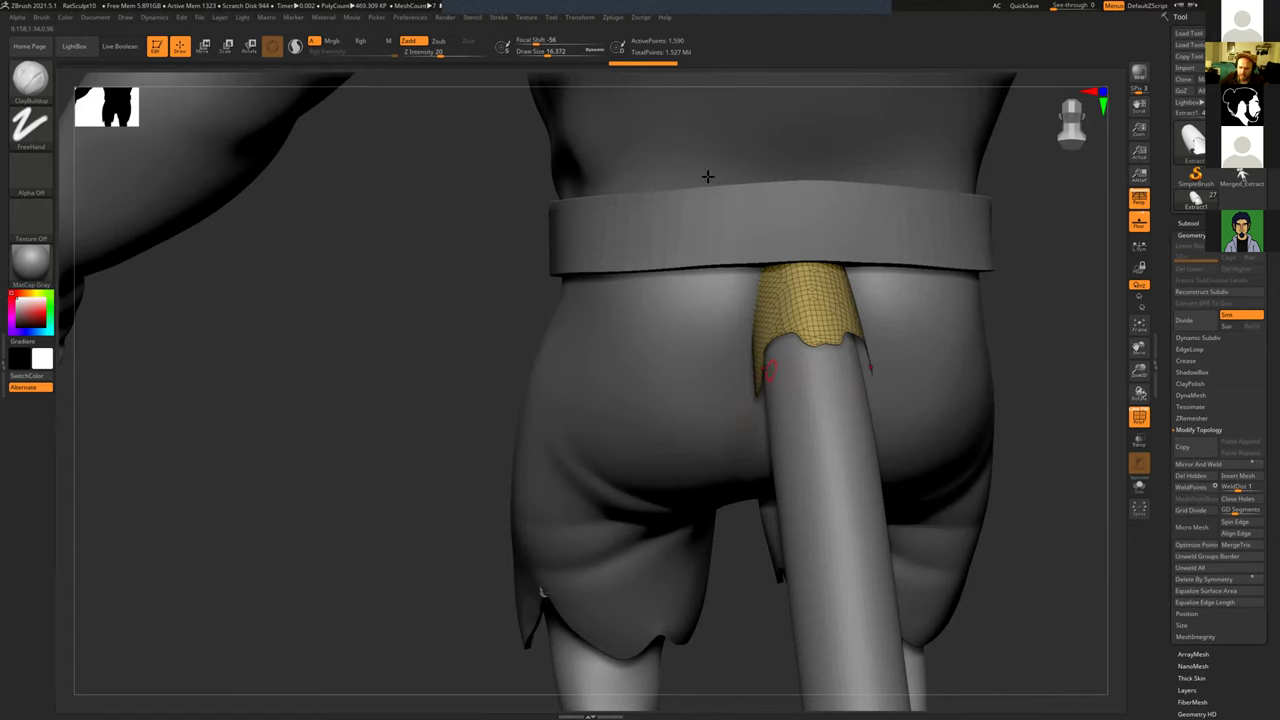
drag(477, 333, 443, 286)
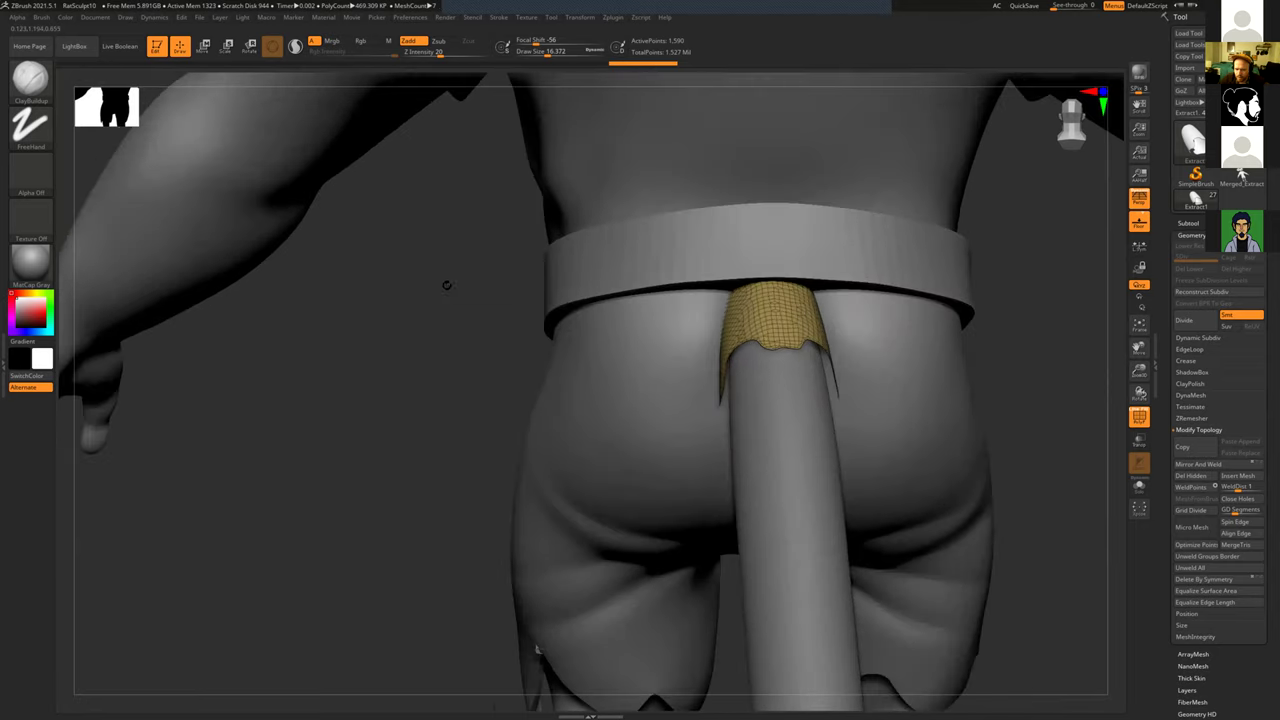
drag(471, 351, 668, 398)
key(ctrl)
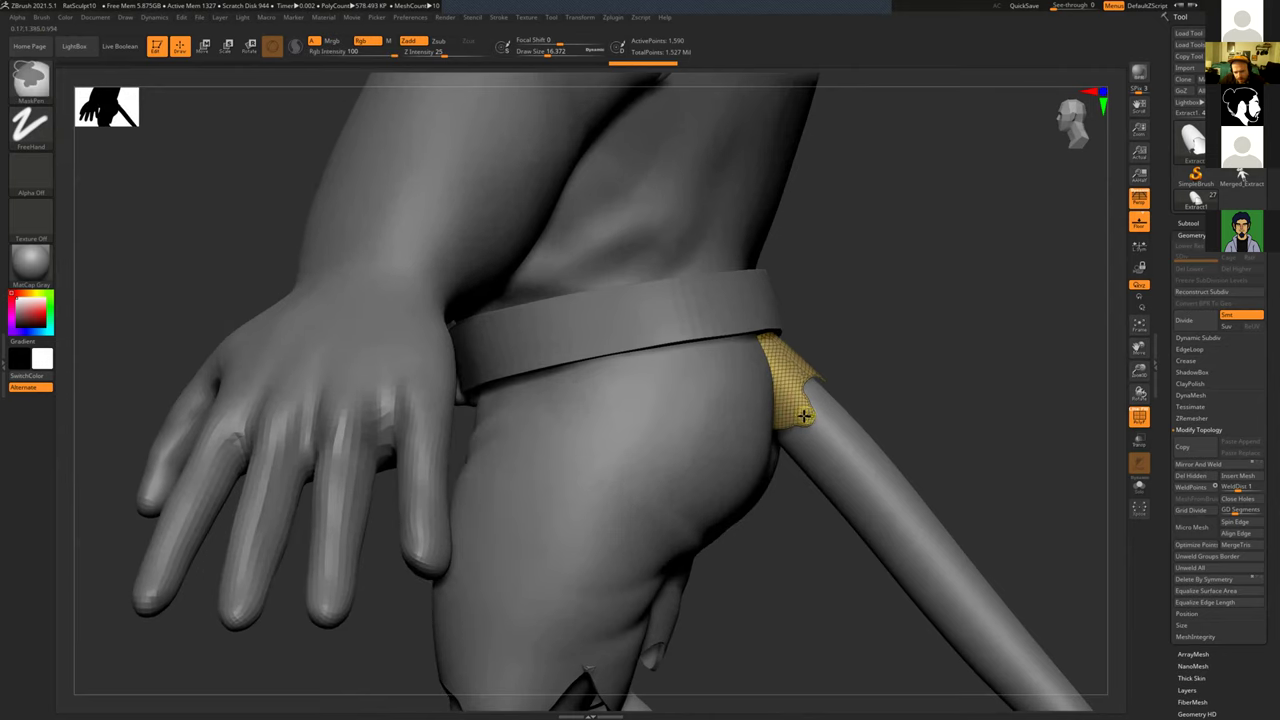
key(ctrl+z)
key(ctrl+z)
key(ctrl)
mouse_move(908, 401)
alt+mouse_down()
mouse_move(880, 374)
mouse_move(714, 306)
mouse_move(614, 368)
alt+mouse_up()
key(ctrl+shift)
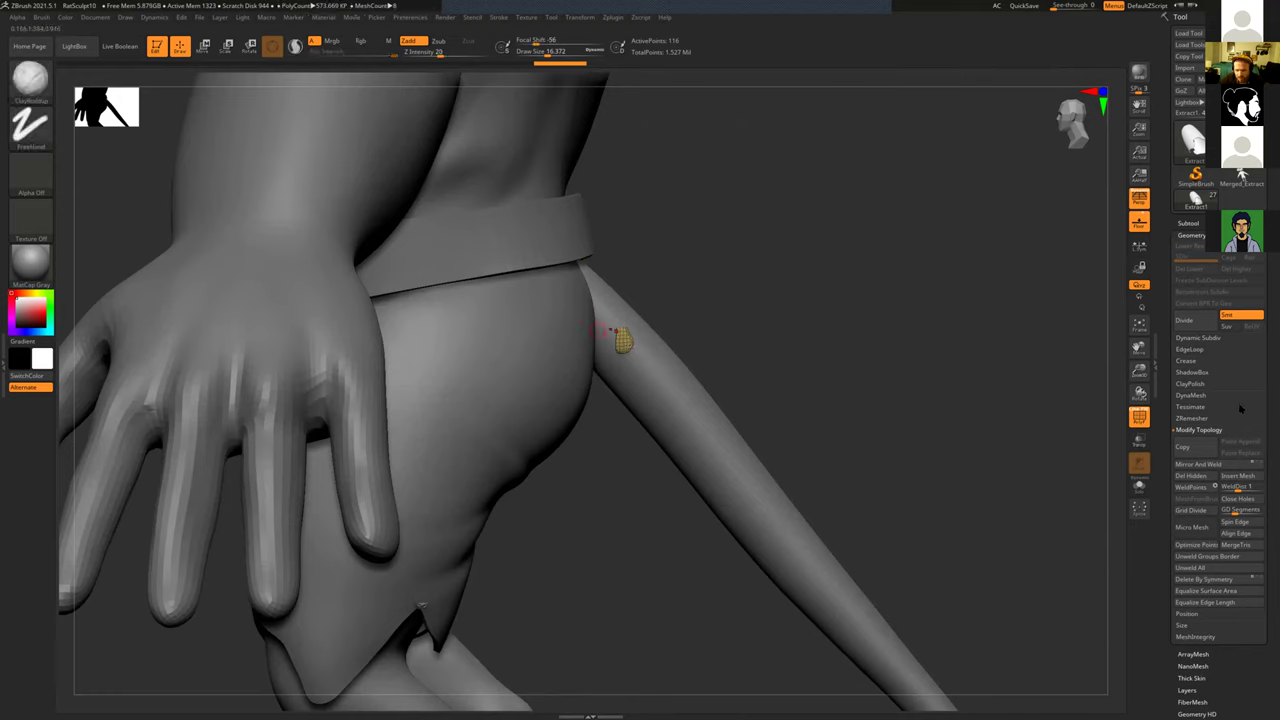
ctrl+shift+click(937, 371)
mouse_move(460, 168)
ctrl+shift+mouse_down()
mouse_move(734, 386)
mouse_move(674, 323)
mouse_move(611, 357)
mouse_move(605, 334)
ctrl+shift+mouse_up()
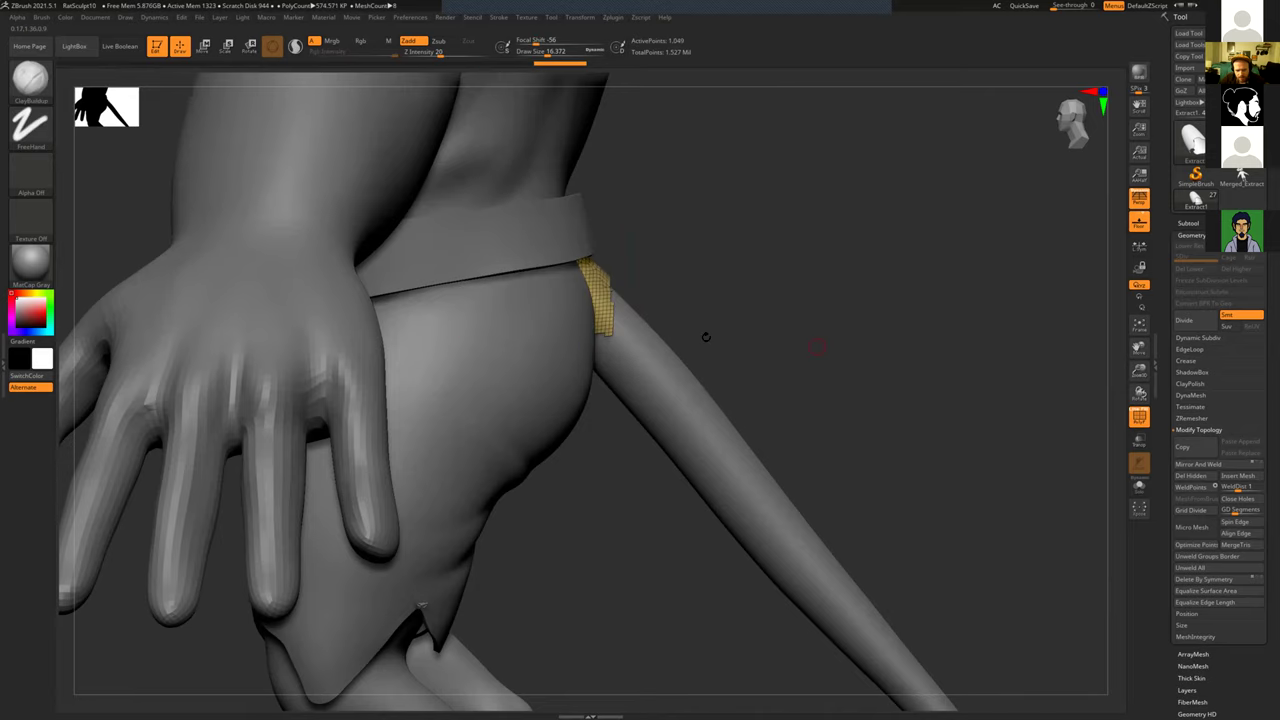
ctrl+shift+click(761, 307)
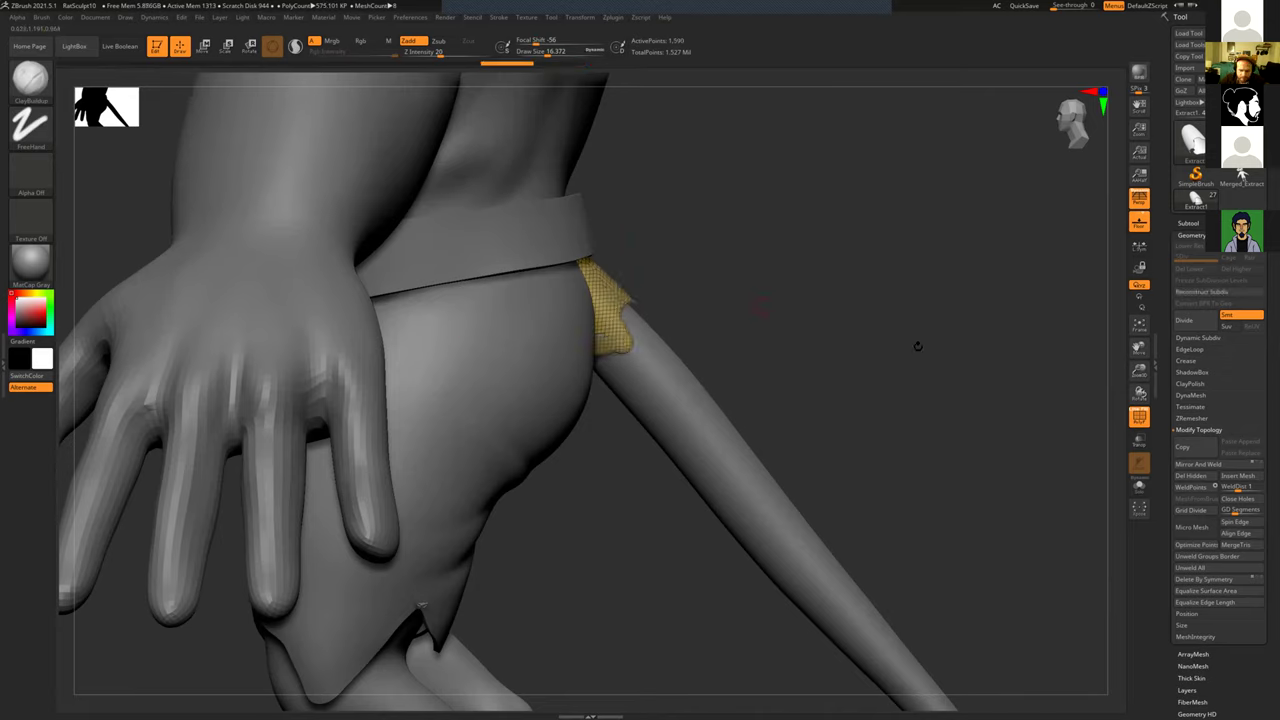
Step: Mask the ragged lower side corner of the tail cloth patch and split the masked points into a separate subtool
ctrl+drag(700, 311, 617, 374)
mouse_move(823, 320)
mouse_down()
mouse_move(811, 357)
mouse_move(835, 369)
mouse_move(790, 398)
mouse_move(806, 395)
mouse_up()
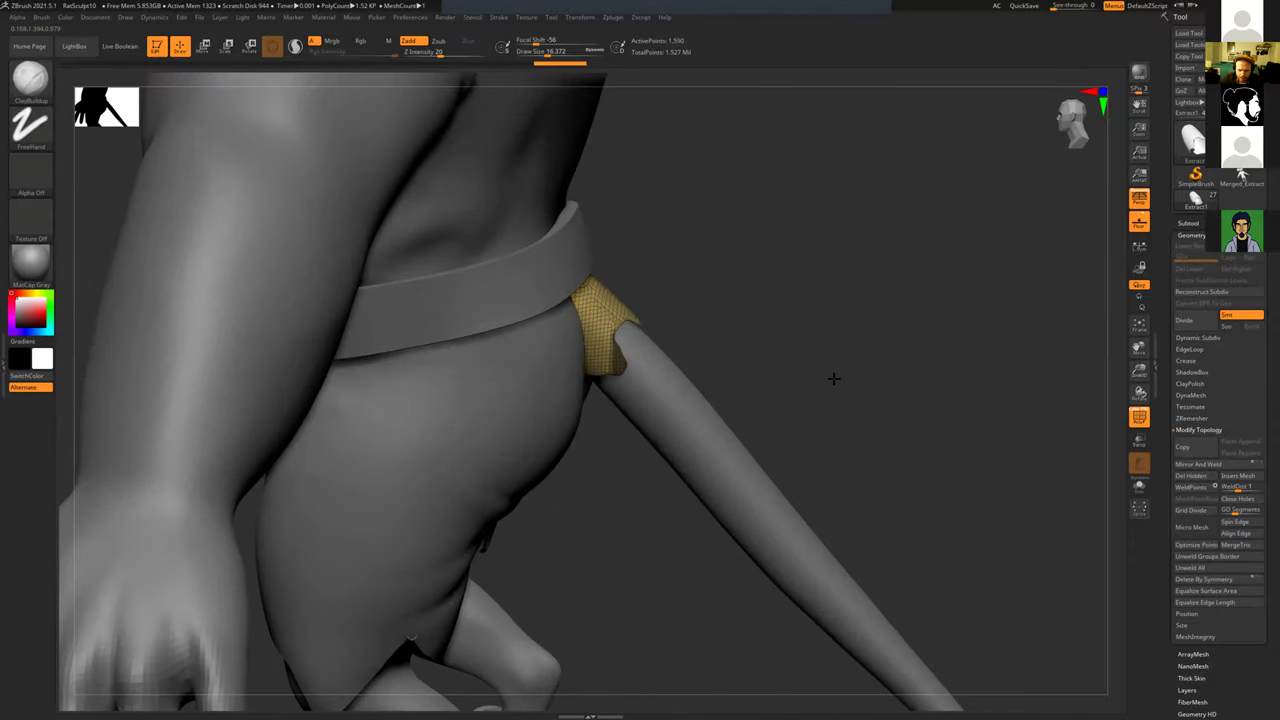
click(1191, 223)
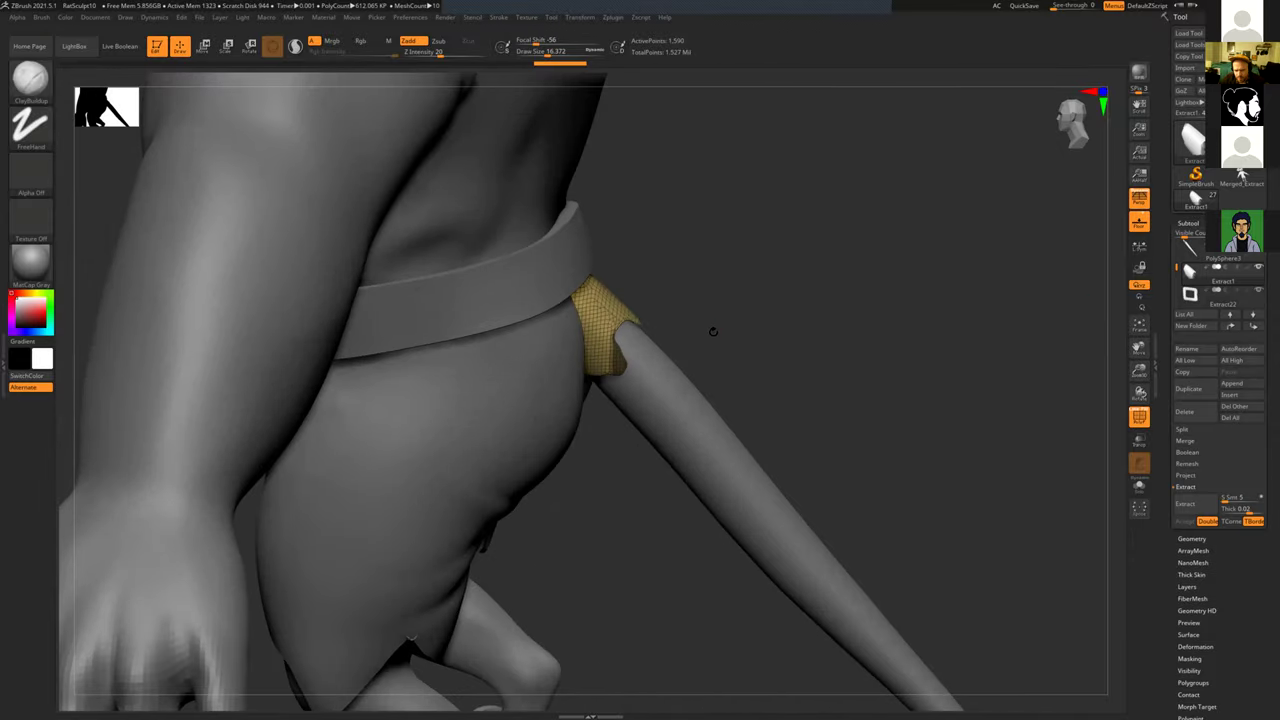
click(1194, 431)
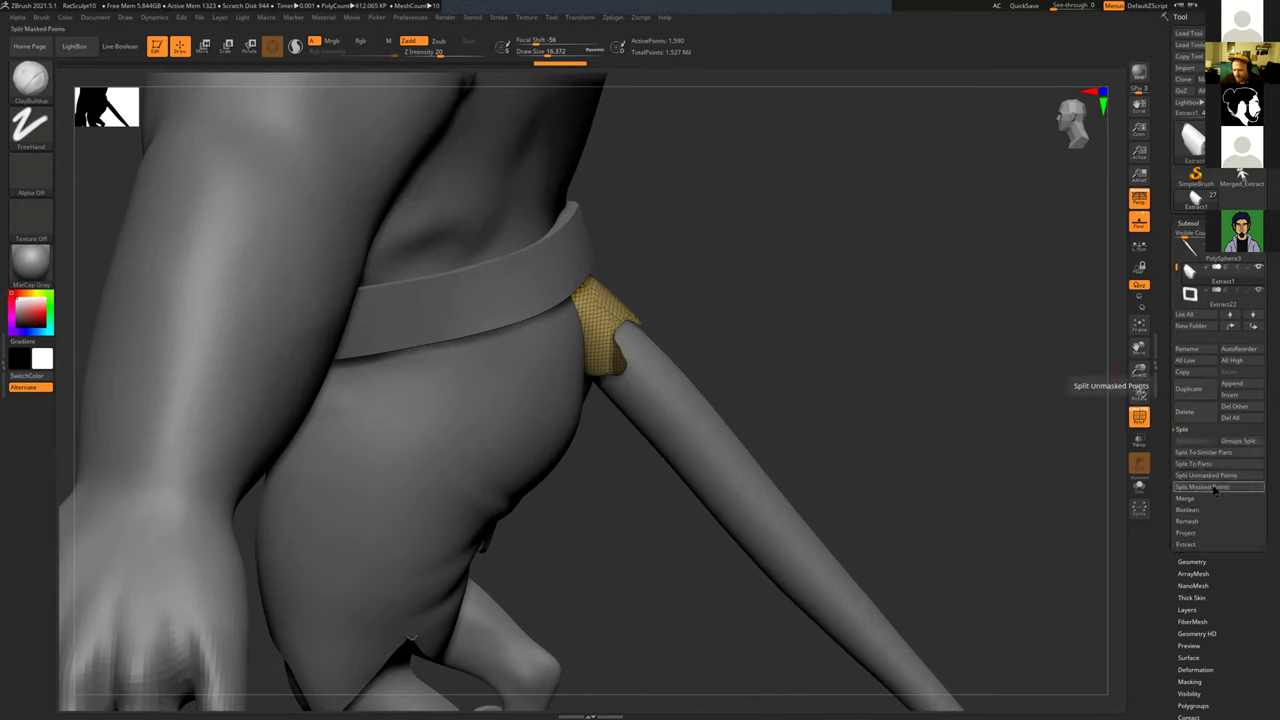
click(1216, 487)
Step: Delete the split-off corner subtool Extract2_1
click(1188, 292)
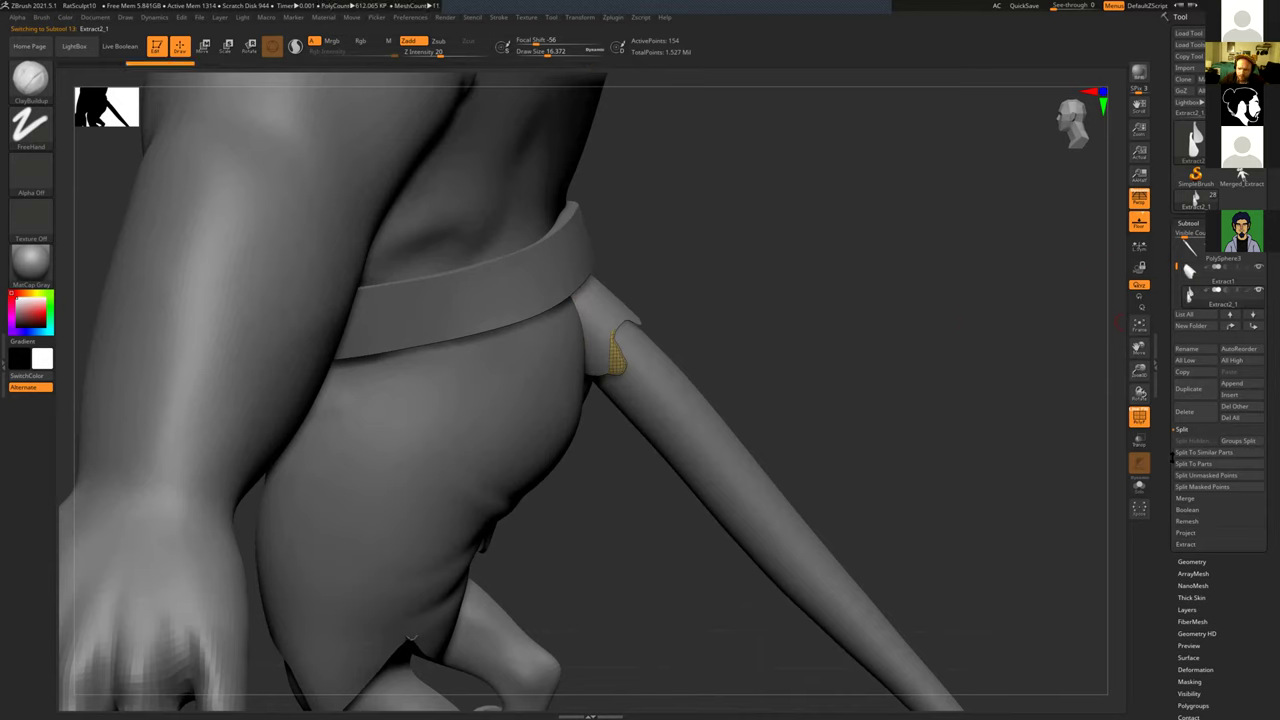
click(1184, 411)
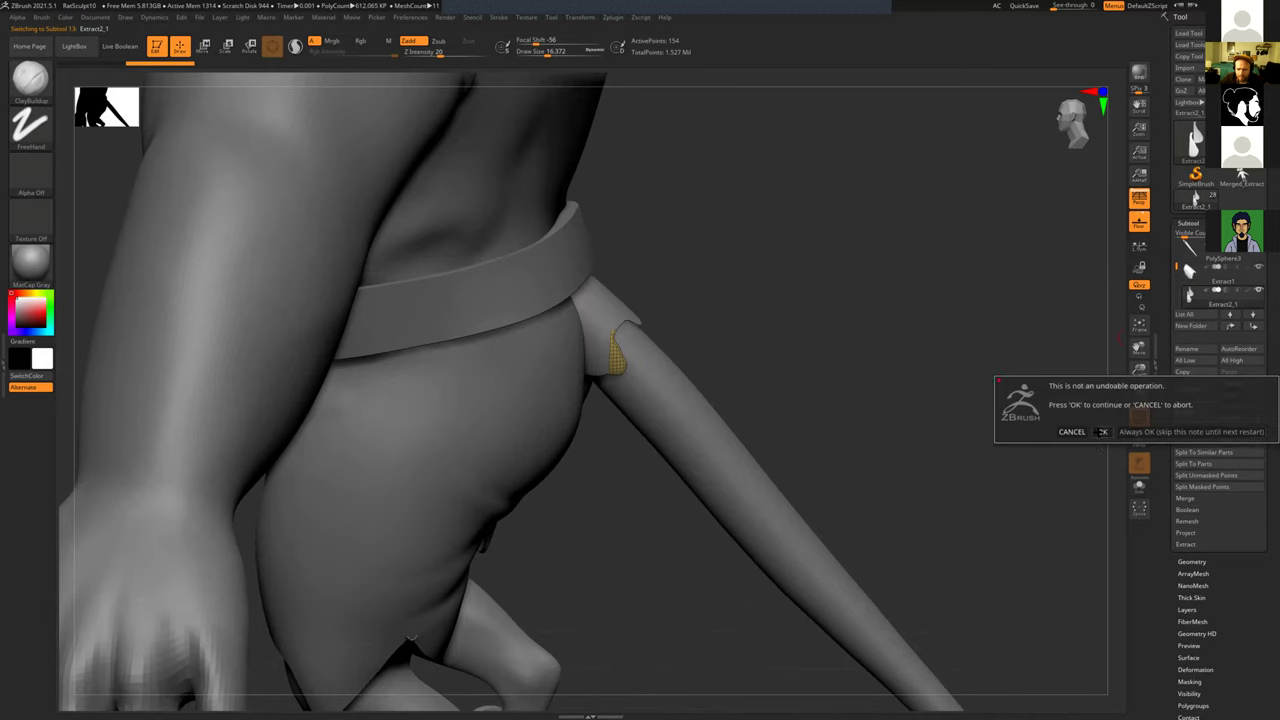
click(1101, 431)
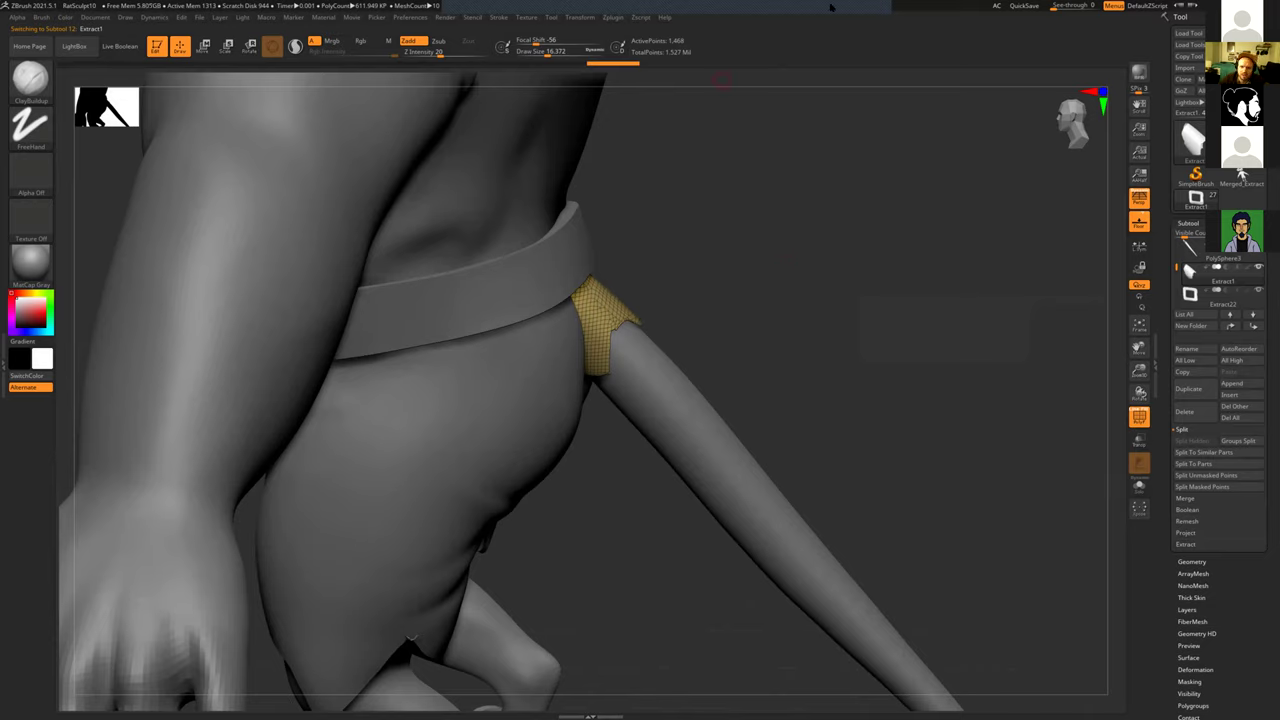
Step: Make the rat's body subtool PolySphere2 active and frame the head and large ear from an angled view
mouse_move(862, 15)
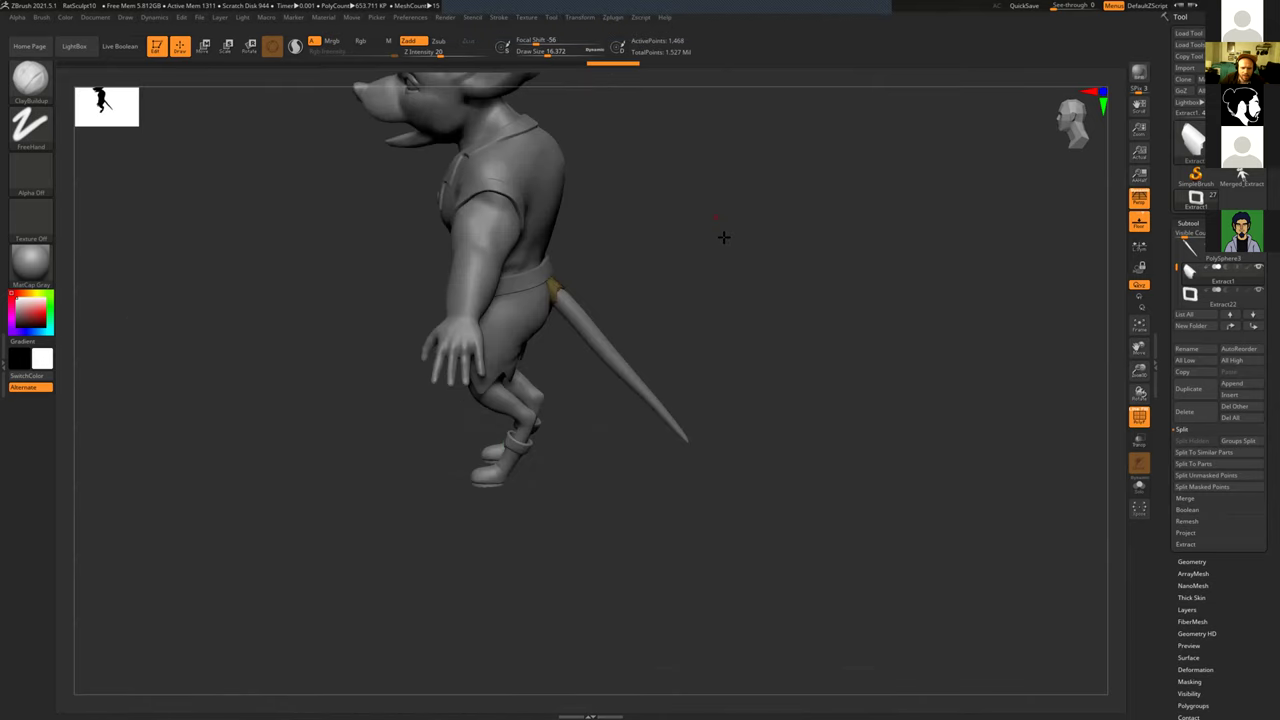
drag(723, 237, 537, 330)
mouse_move(782, 318)
mouse_down()
mouse_move(723, 343)
mouse_move(869, 300)
mouse_move(806, 317)
mouse_up()
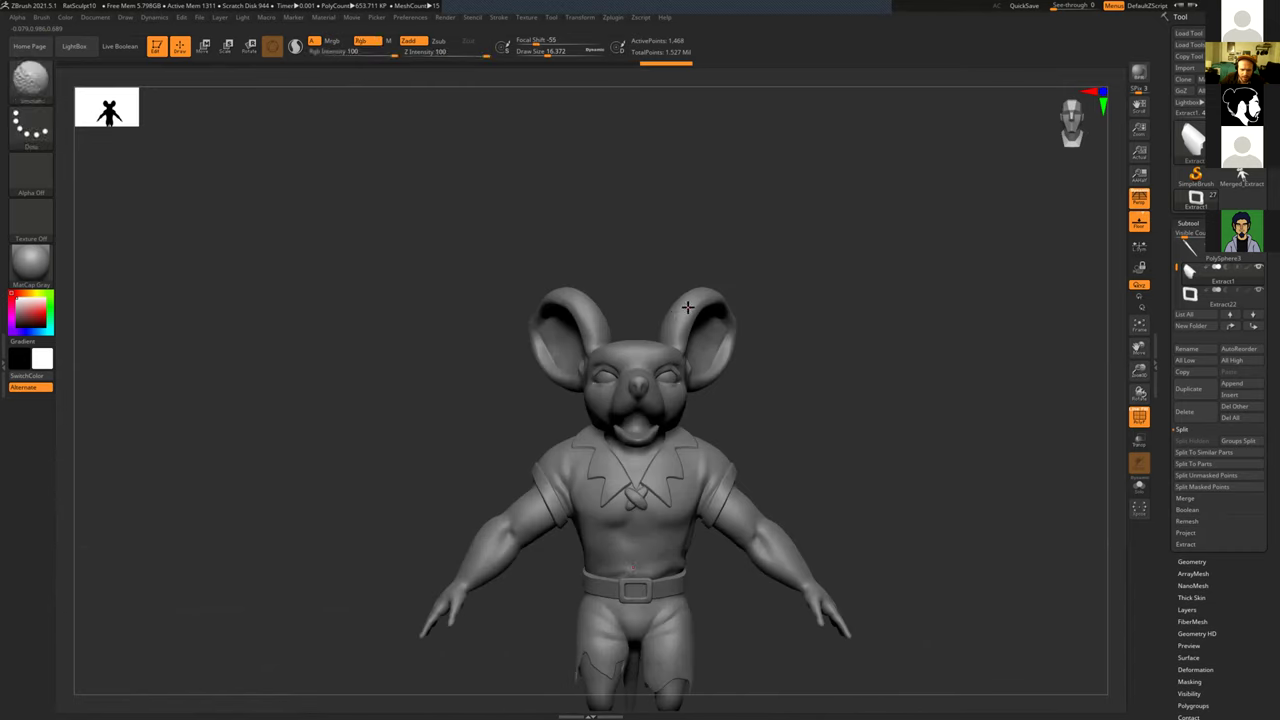
drag(641, 272, 686, 271)
alt+click(571, 308)
alt+drag(609, 226, 665, 240)
alt+drag(543, 385, 580, 510)
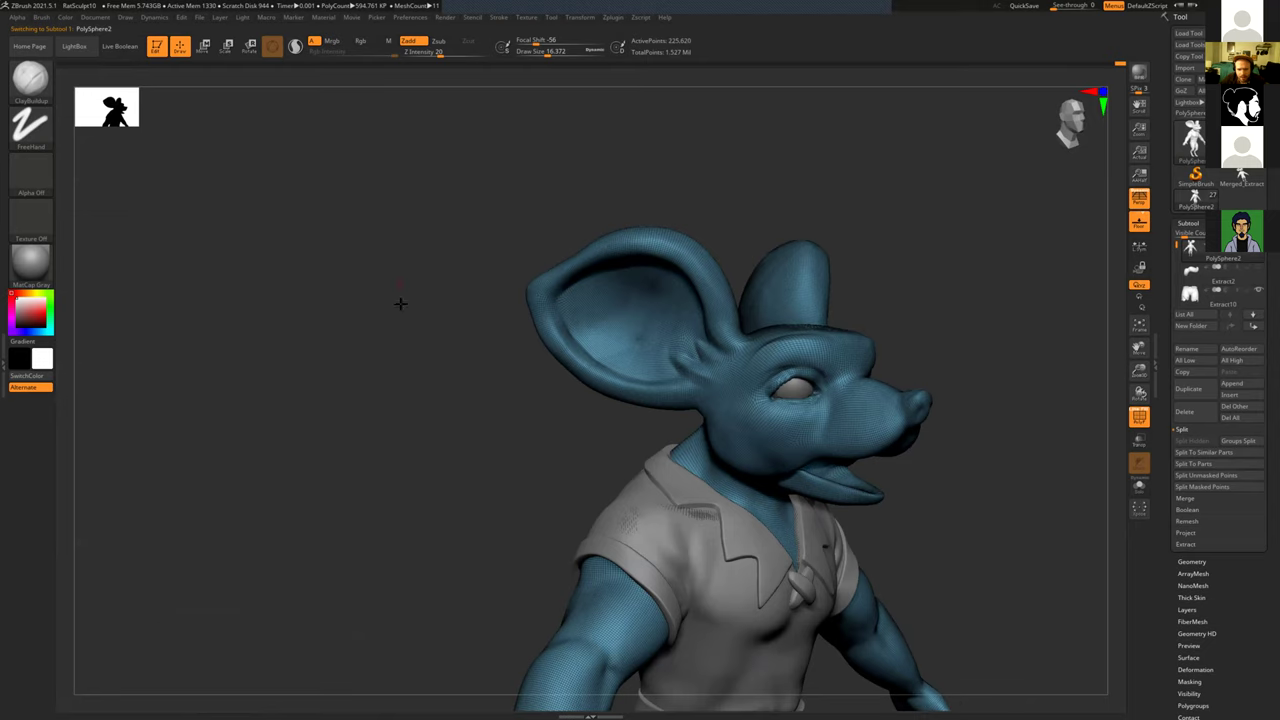
drag(400, 304, 400, 318)
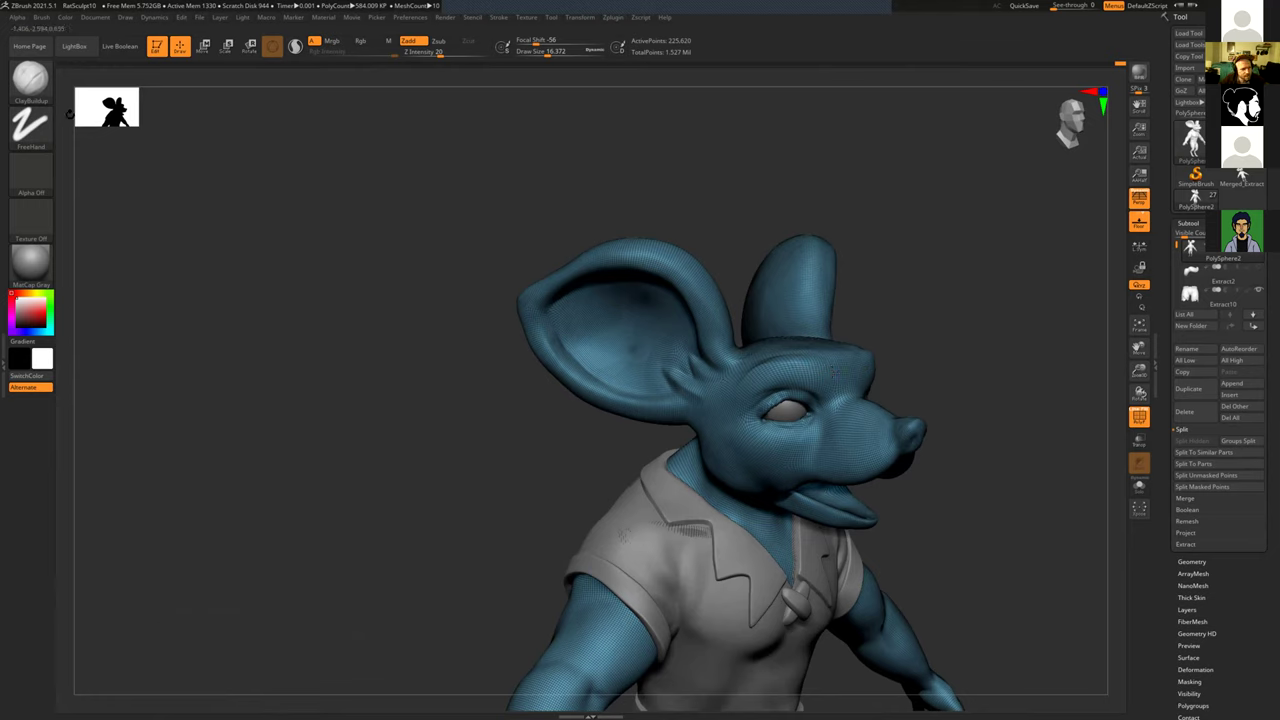
Step: Isolate a rectangular area of the near ear's outer part, and show the whole body mesh again
key(ctrl+shift)
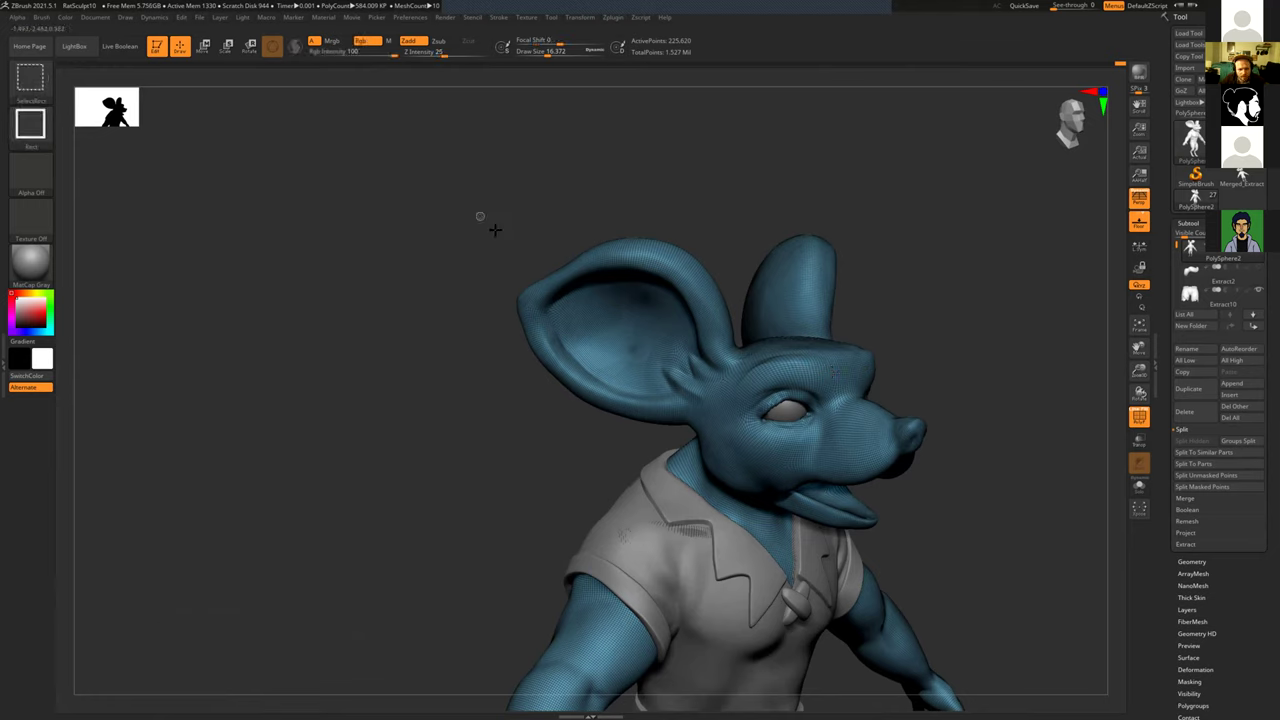
ctrl+shift+drag(480, 216, 625, 355)
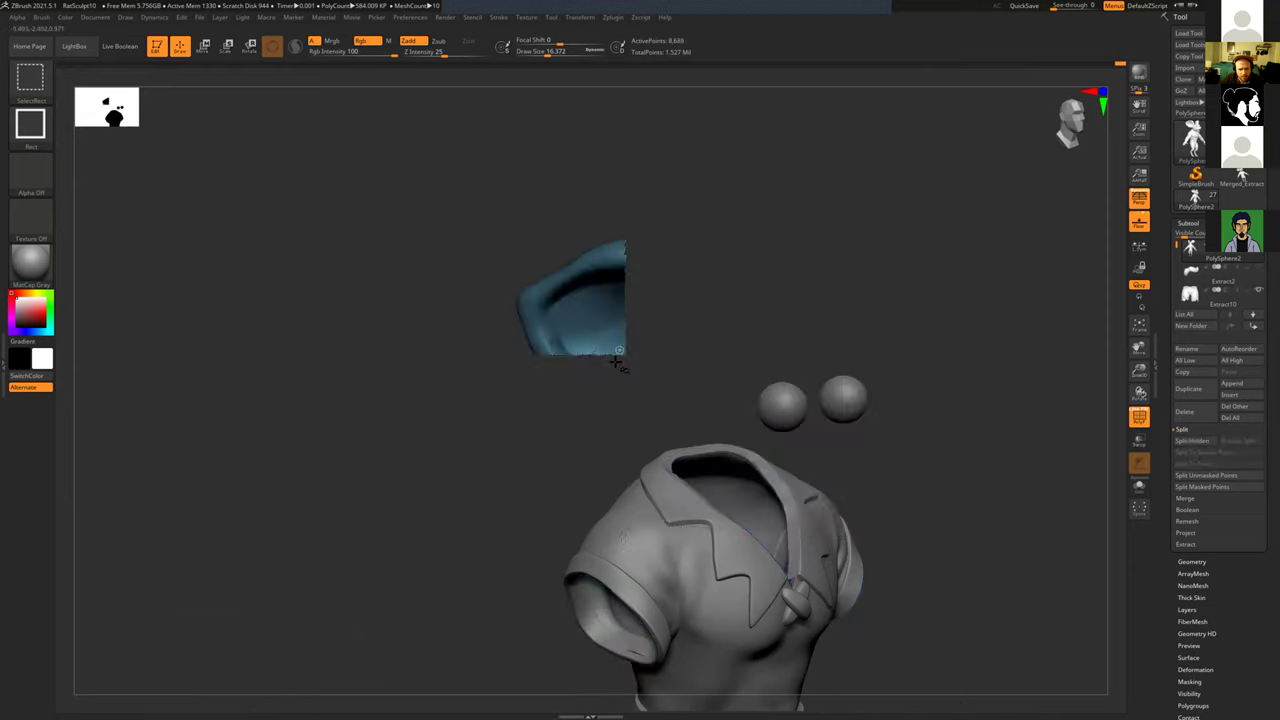
ctrl+shift+click(440, 311)
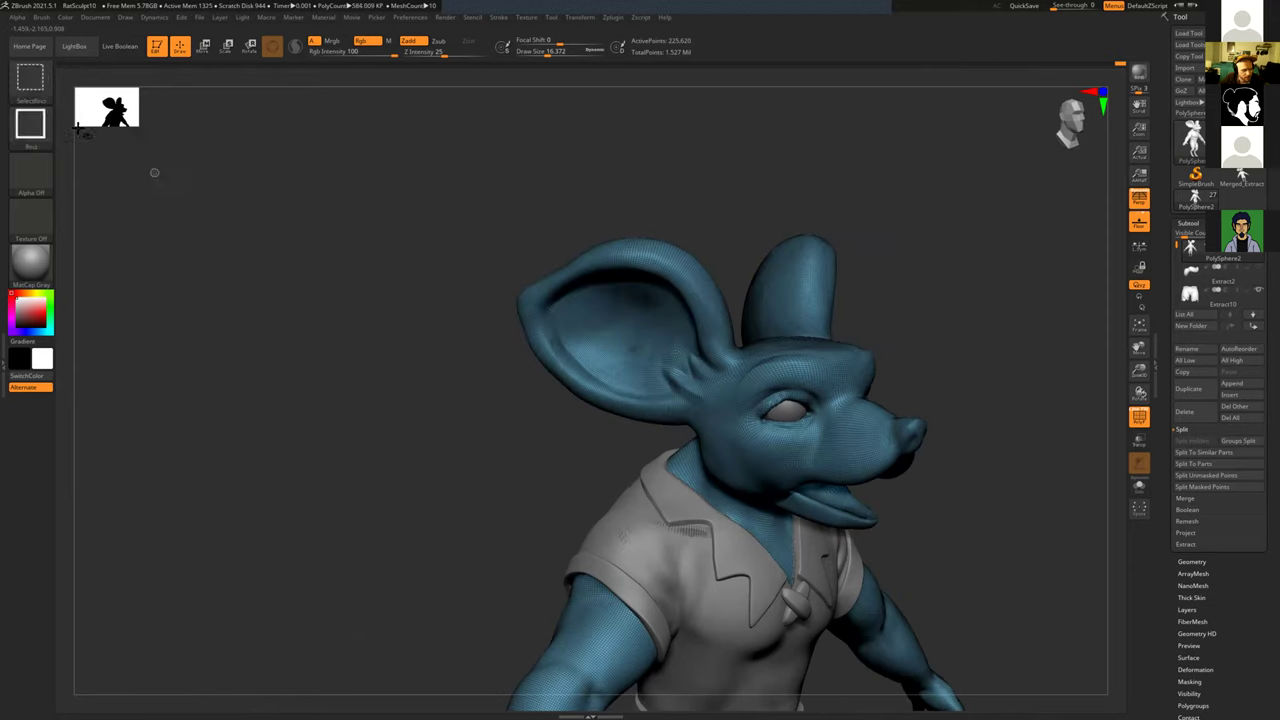
Step: Choose the TrimLasso brush and try to trim the outer part of the near ear with a jagged lasso outline
ctrl+shift+click(30, 80)
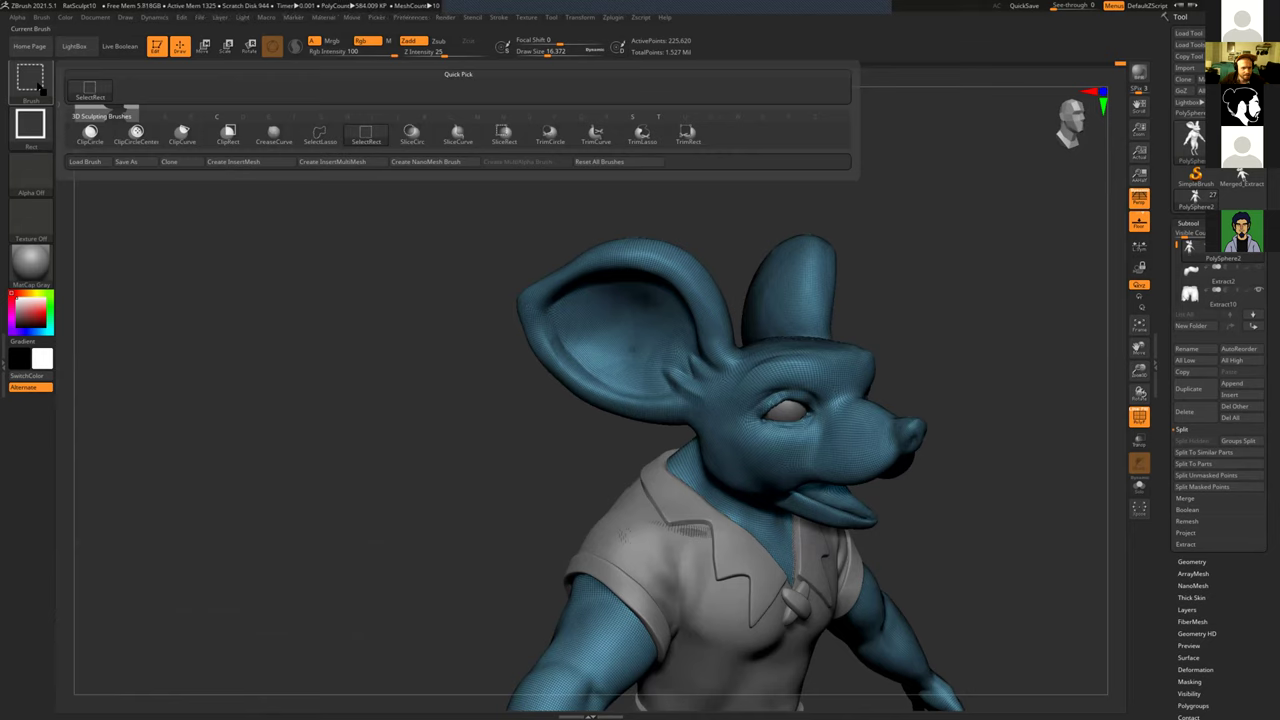
mouse_move(561, 140)
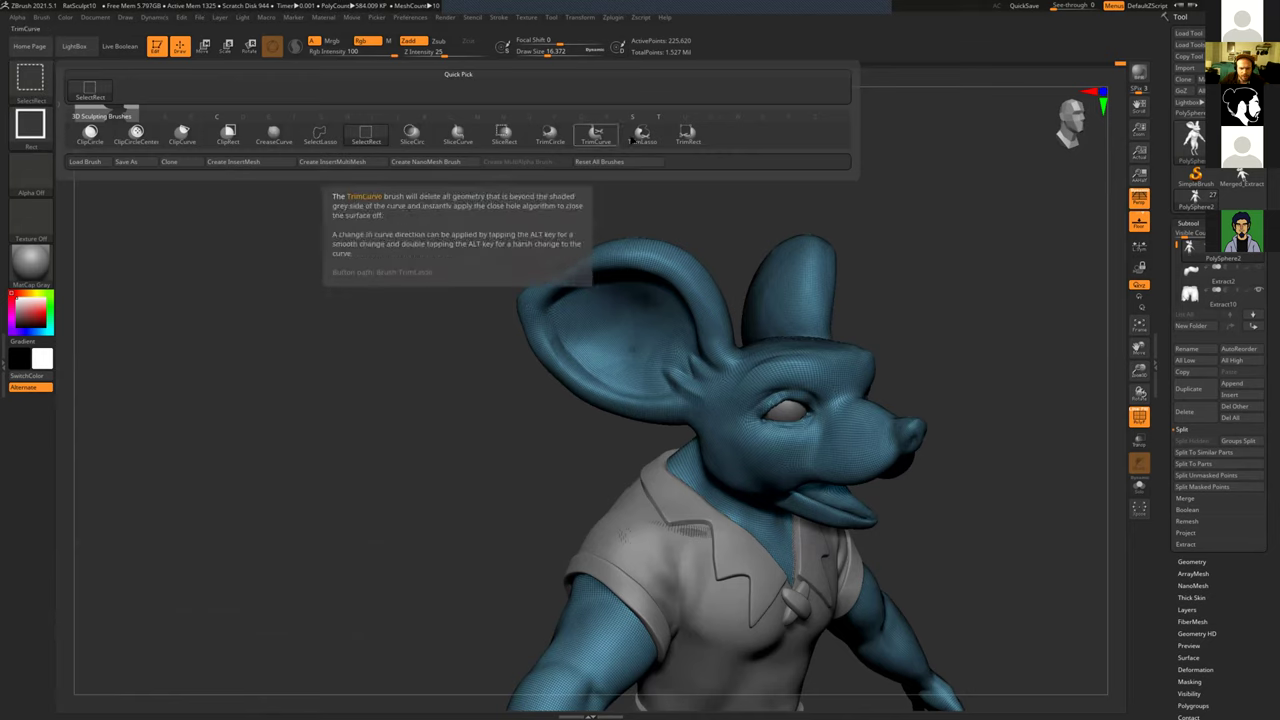
mouse_move(650, 136)
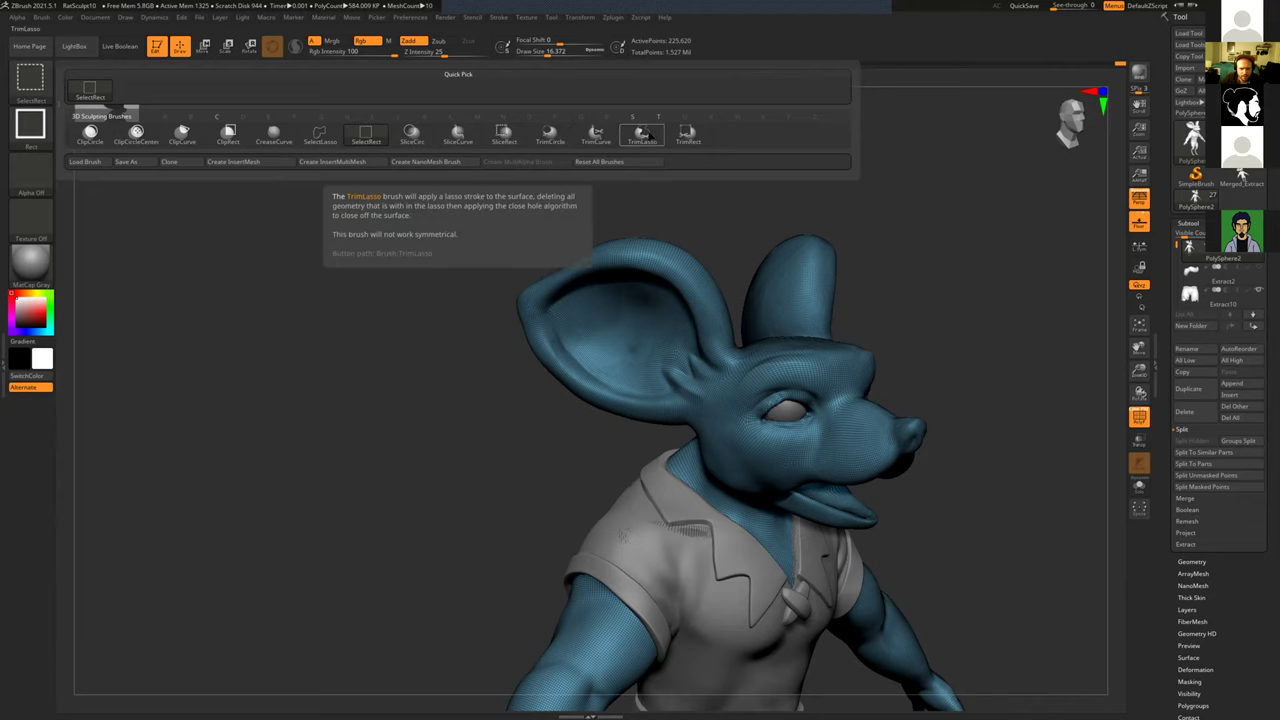
click(631, 138)
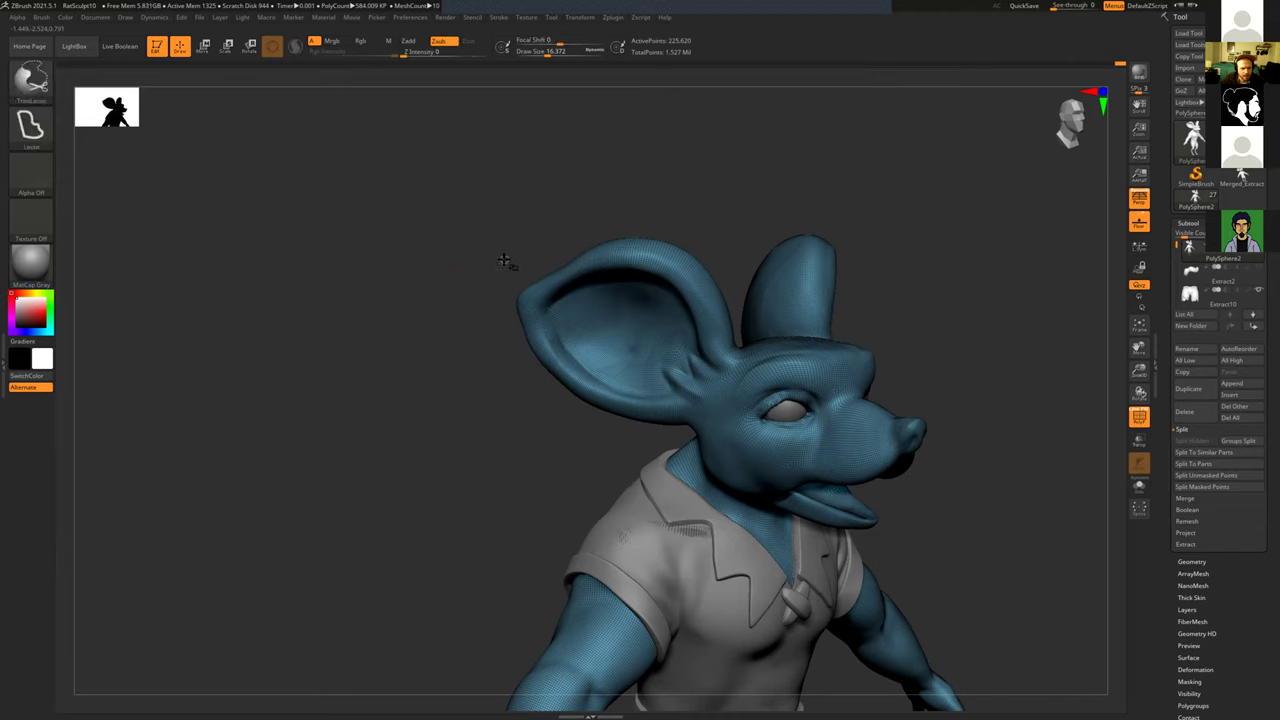
mouse_move(459, 270)
mouse_down()
mouse_move(557, 223)
mouse_move(632, 224)
mouse_move(660, 298)
mouse_move(645, 318)
mouse_move(634, 311)
mouse_move(640, 336)
mouse_move(606, 356)
mouse_move(535, 362)
mouse_up()
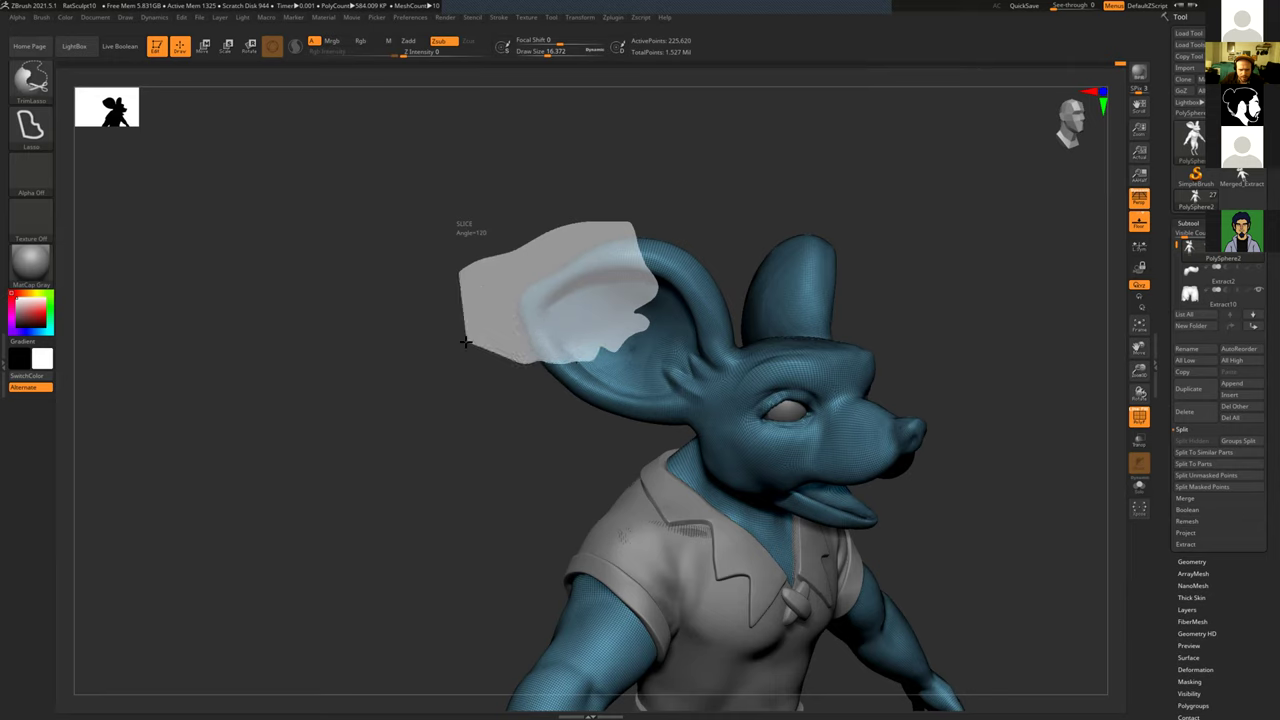
ctrl+shift+drag(465, 341, 465, 341)
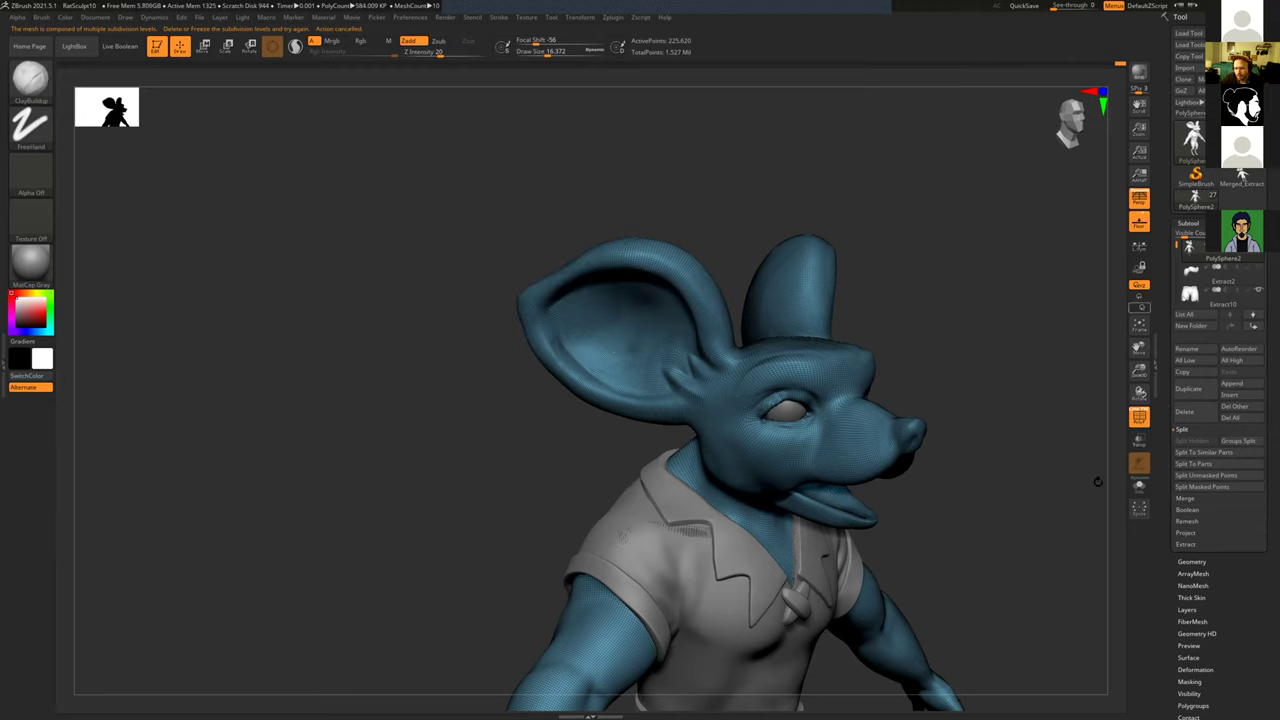
Step: Set the body to subdivision level 2, turn off its polyframe display and delete the lower subdivision levels
click(1190, 561)
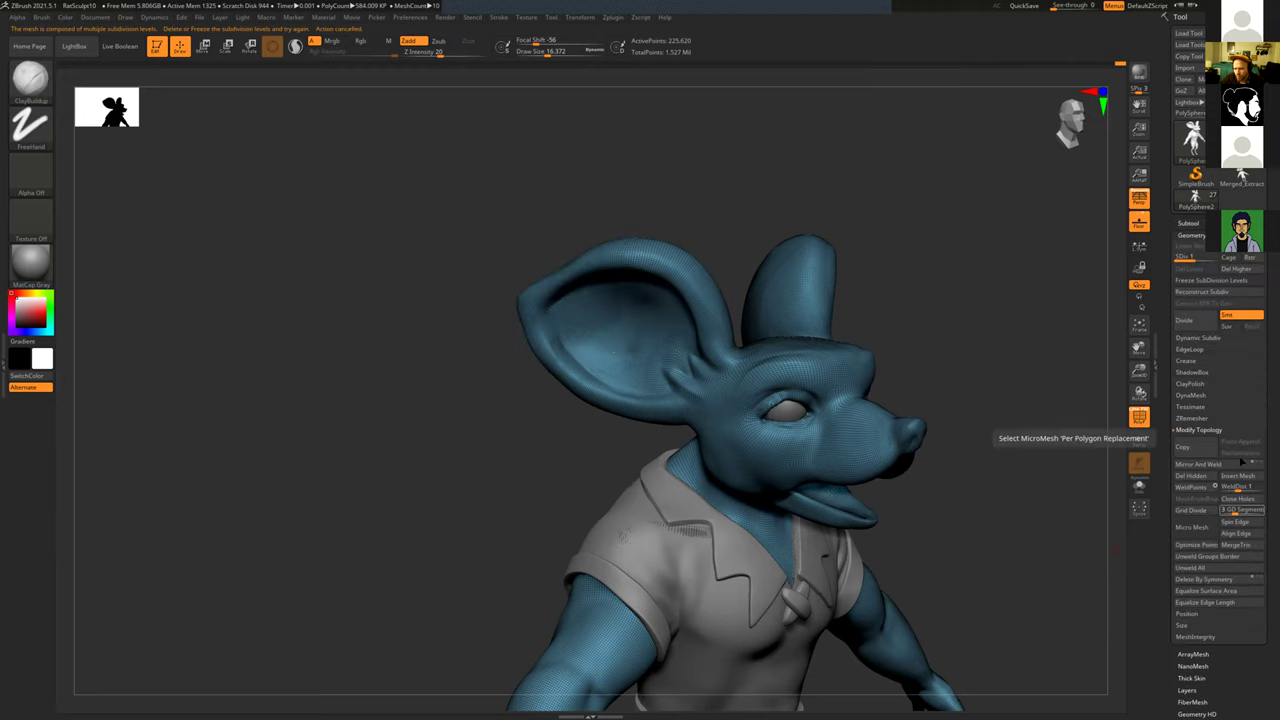
click(1207, 258)
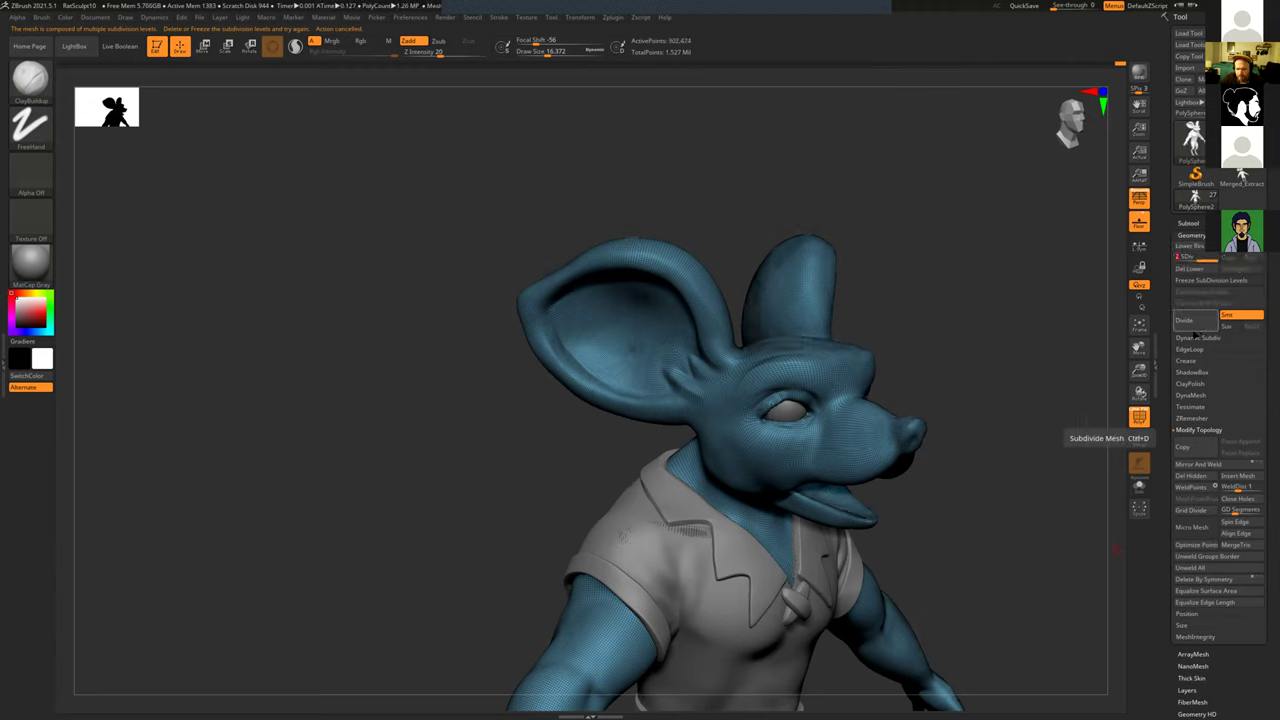
click(1139, 416)
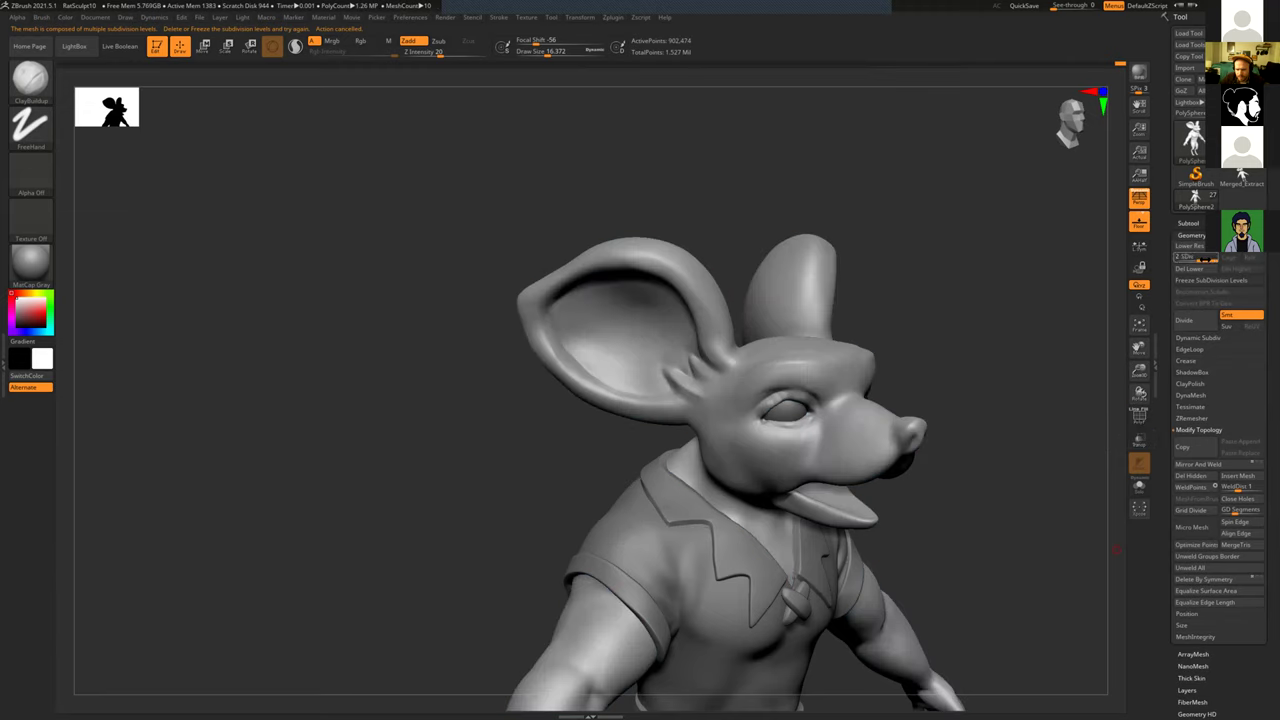
click(1200, 258)
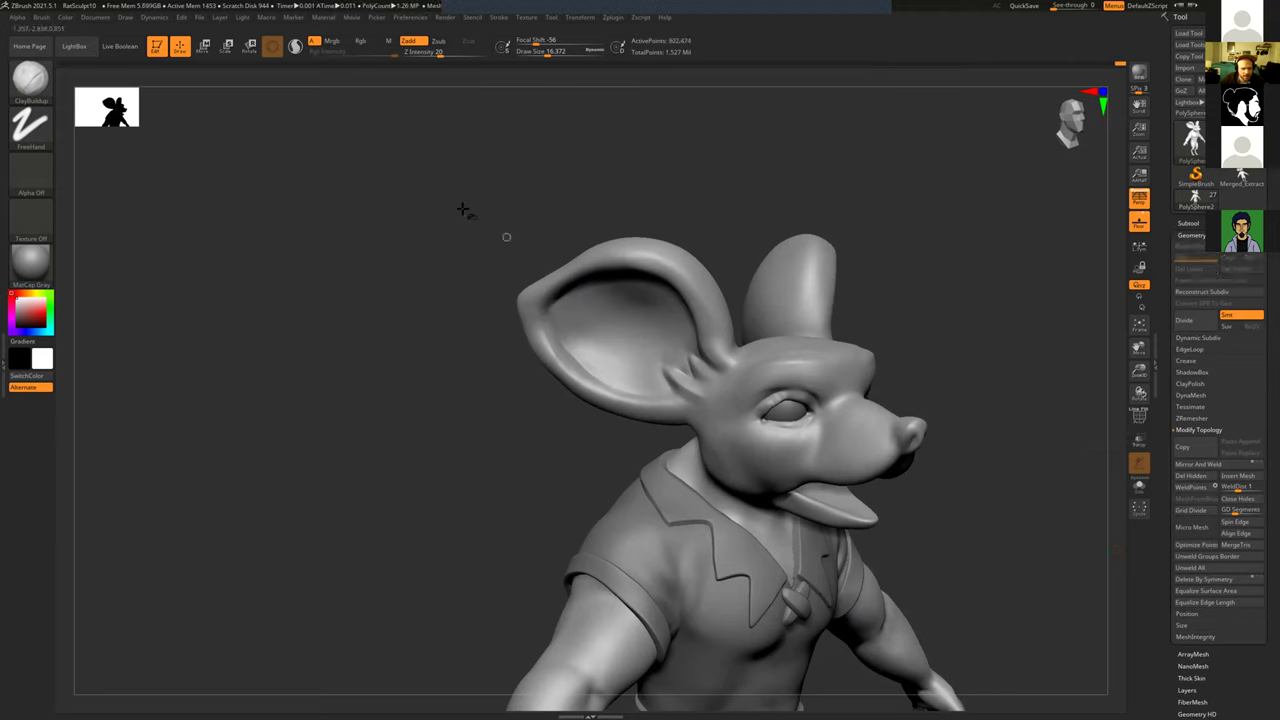
Step: Trim the body with a jagged TrimLasso outline around the near ear's outer part, and undo the trim
key(ctrl+shift)
mouse_move(558, 217)
ctrl+shift+mouse_down()
mouse_move(630, 227)
mouse_move(658, 289)
mouse_move(644, 325)
ctrl+shift+mouse_up()
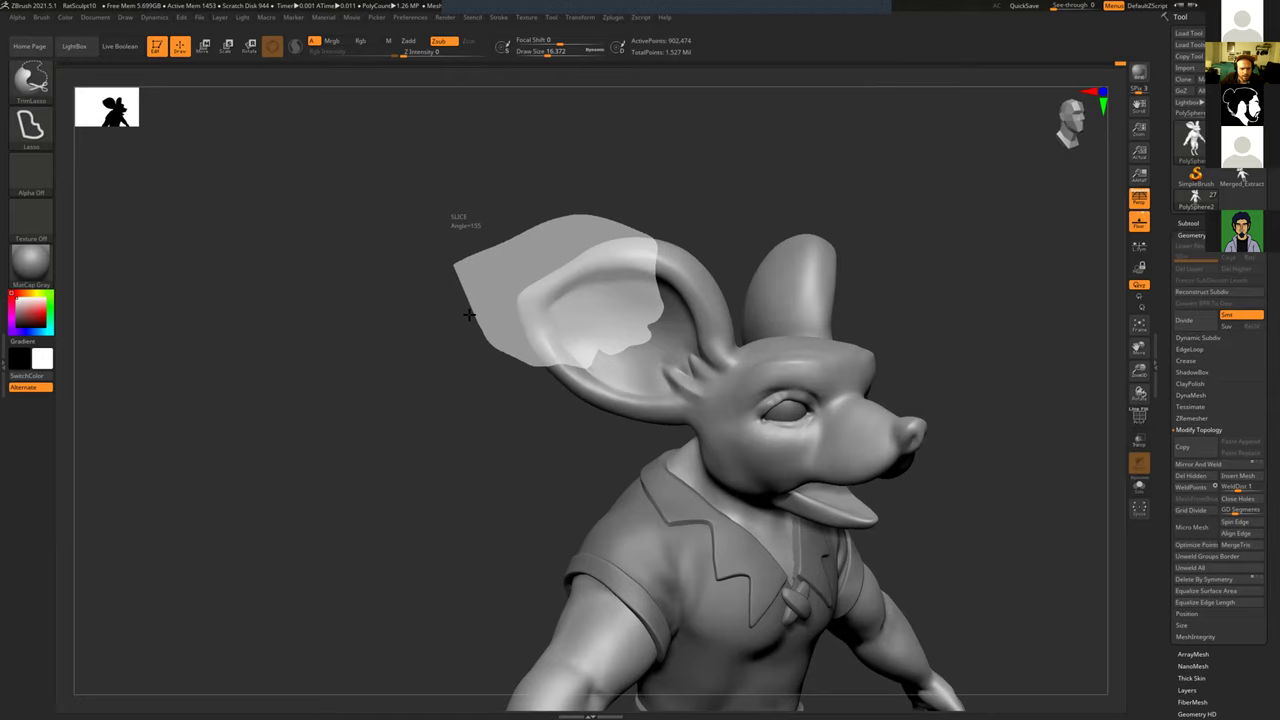
ctrl+shift+click(447, 128)
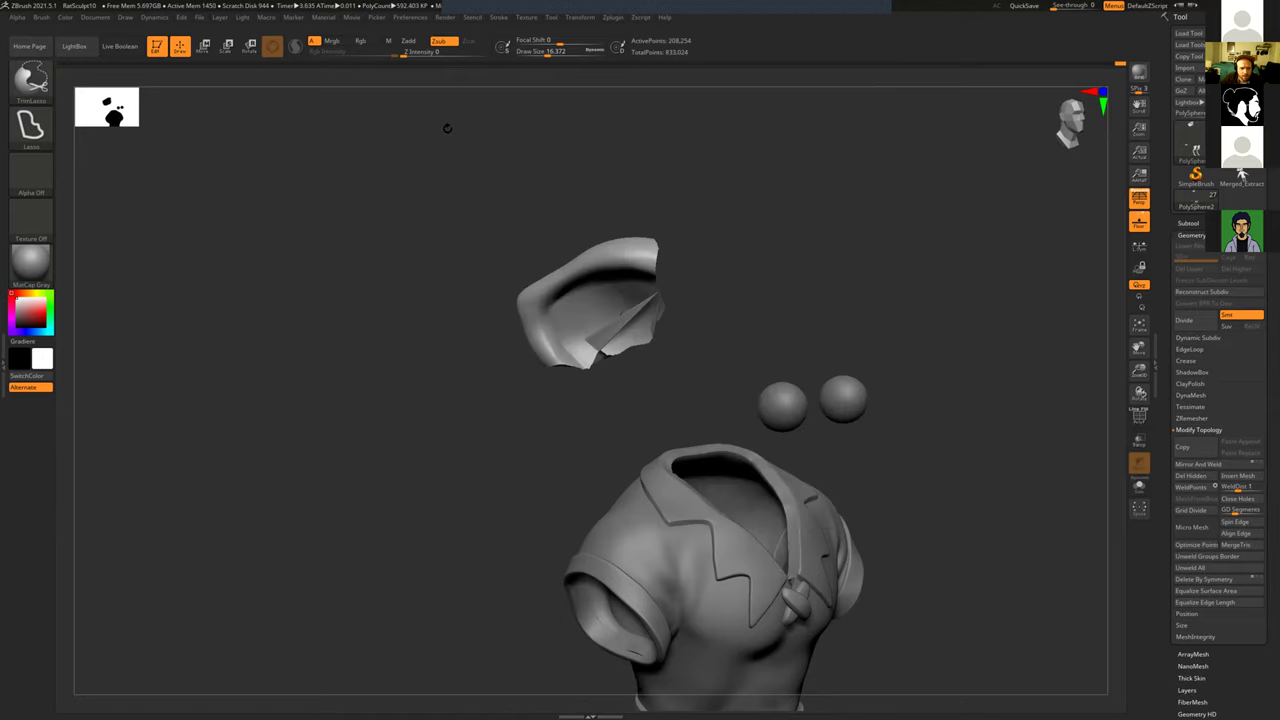
ctrl+shift+click(443, 254)
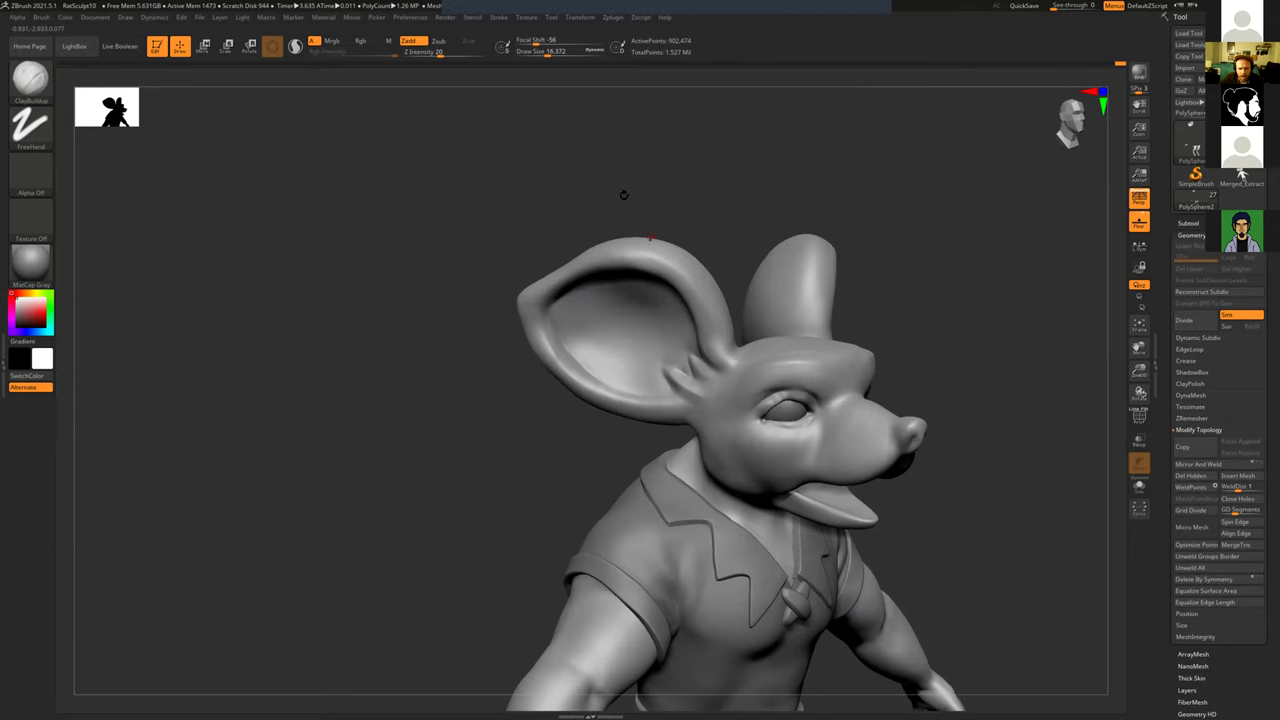
Step: Trim the full rat body with a large TrimLasso outline that leaves only the near ear's outer part outside
alt+drag(603, 176, 621, 338)
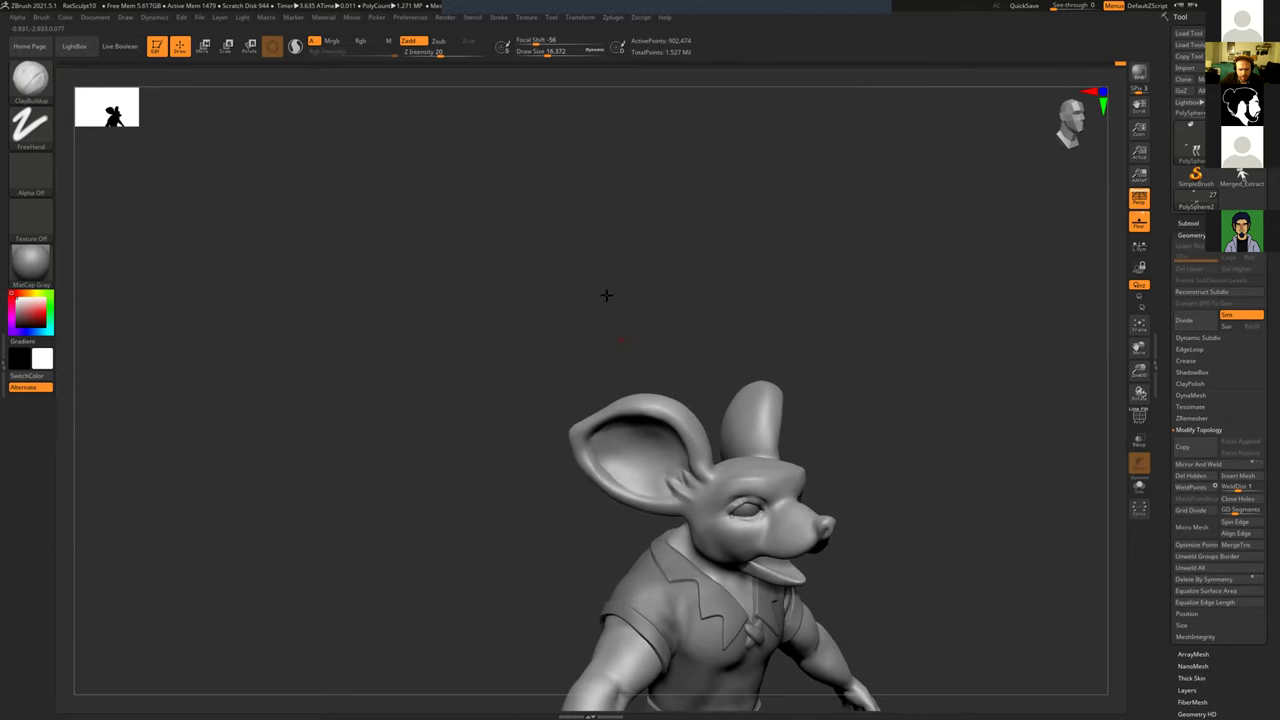
alt+drag(606, 294, 822, 323)
mouse_move(891, 275)
alt+mouse_down()
mouse_move(871, 283)
mouse_move(862, 339)
alt+mouse_up()
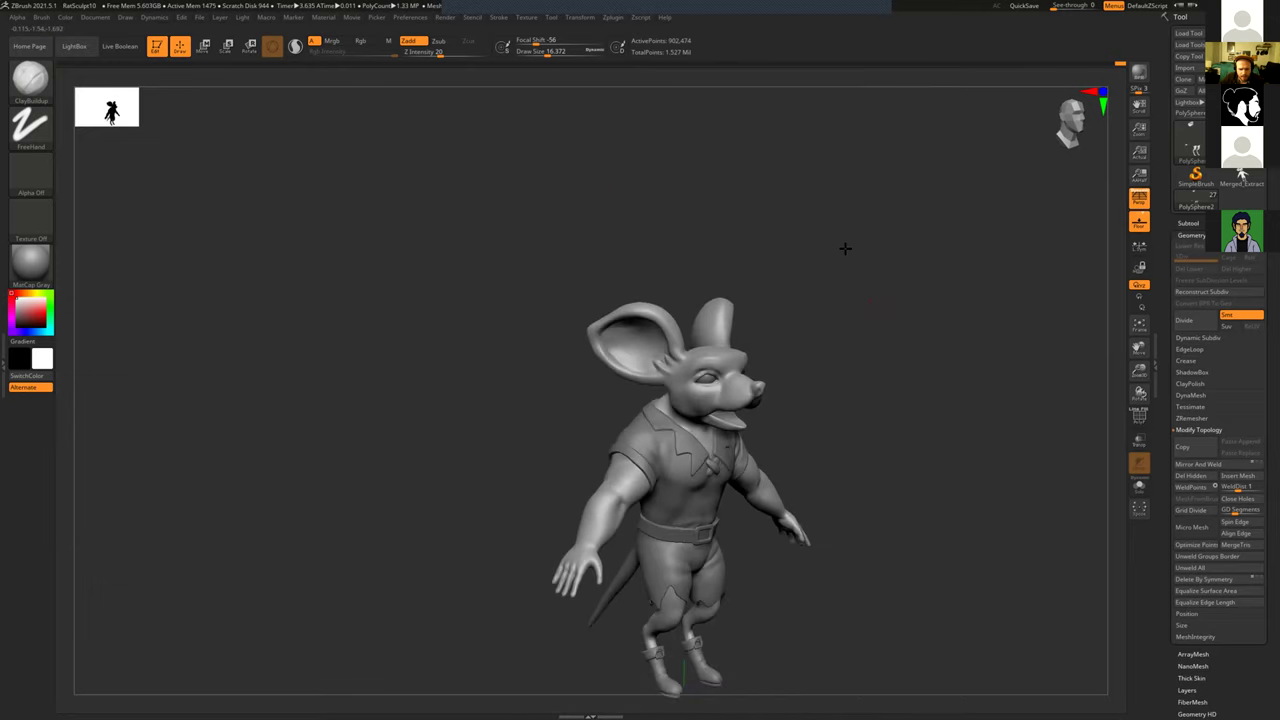
alt+drag(816, 688, 794, 571)
mouse_move(620, 581)
ctrl+shift+mouse_down()
mouse_move(531, 521)
mouse_move(497, 422)
mouse_move(575, 258)
mouse_move(625, 238)
mouse_move(650, 180)
mouse_move(771, 180)
mouse_move(914, 574)
mouse_move(822, 614)
ctrl+shift+mouse_up()
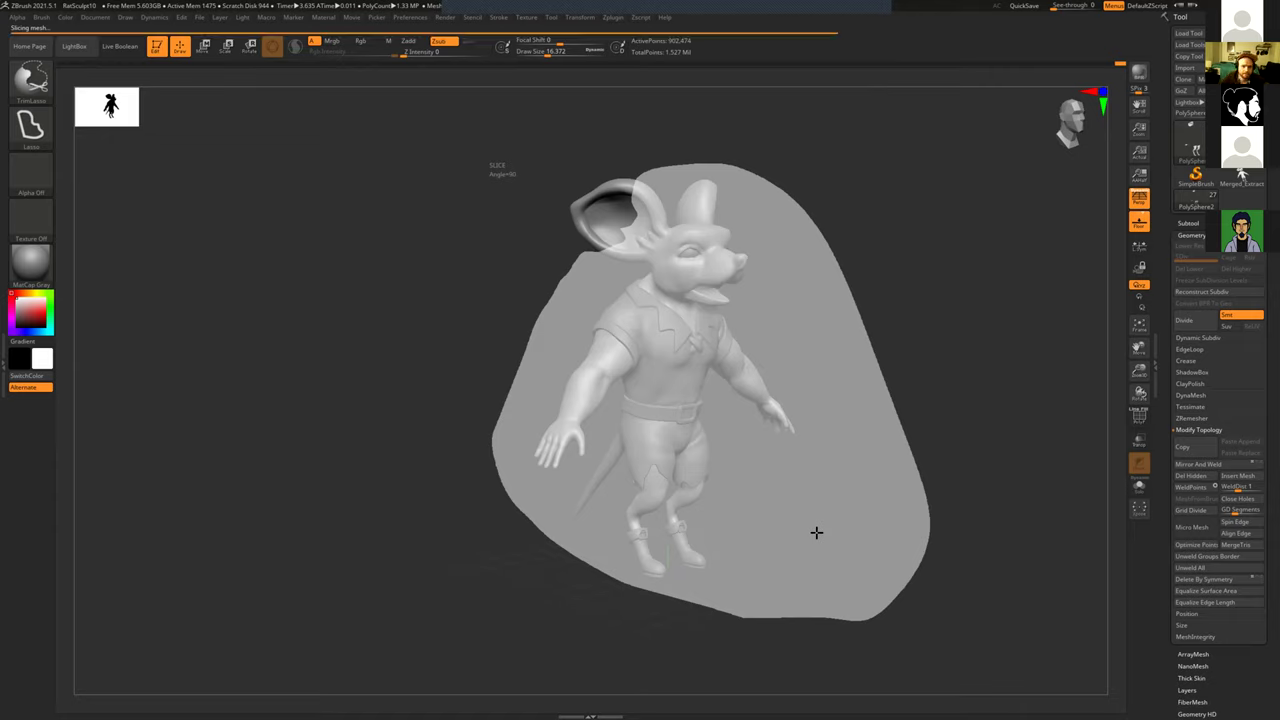
Step: Undo the large TrimLasso cut around the full rat body
alt+drag(747, 452, 869, 326)
key(ctrl+z)
Step: Cut off the outer half of the near ear with a rounded TrimLasso outline
alt+drag(881, 374, 920, 592)
key(ctrl+shift)
mouse_move(380, 198)
ctrl+shift+mouse_down()
mouse_move(429, 366)
mouse_move(505, 372)
mouse_move(580, 339)
mouse_move(617, 273)
mouse_move(612, 210)
mouse_move(590, 176)
ctrl+shift+mouse_up()
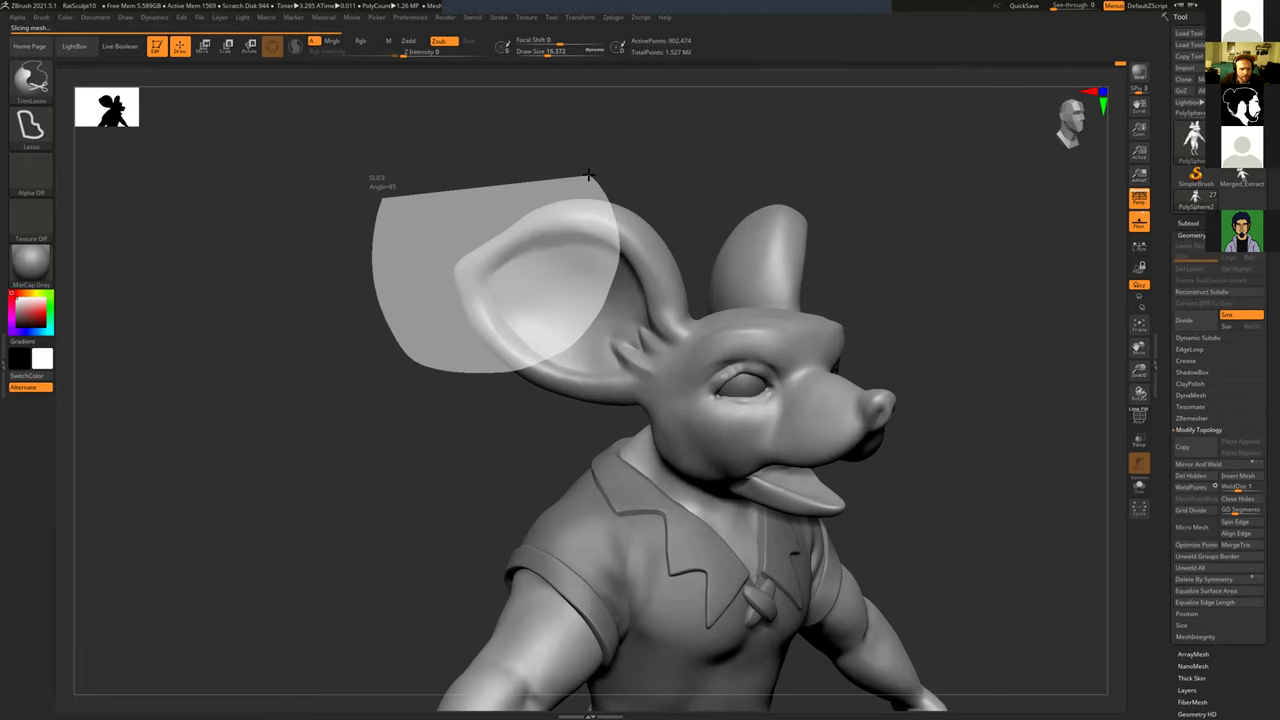
ctrl+shift+drag(587, 175, 587, 174)
Step: Inspect the near ear's cut surface from several angles, turning the polyframe display on and off again
drag(469, 279, 487, 317)
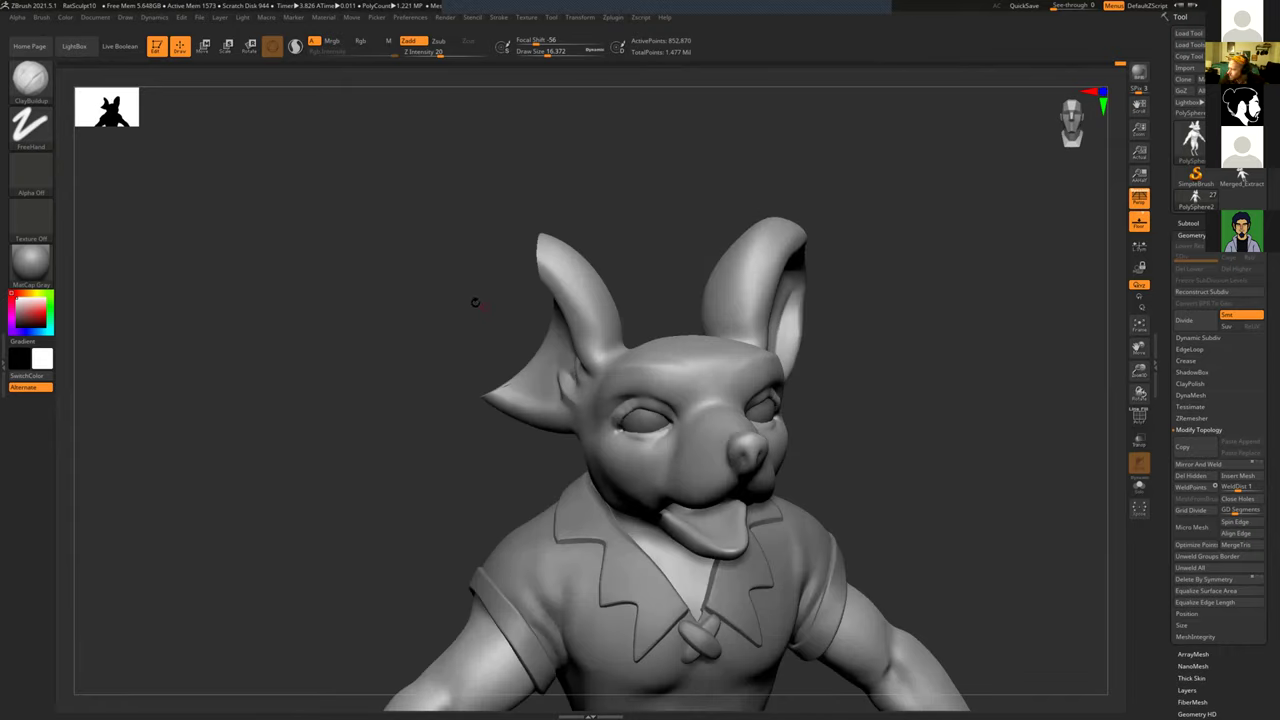
mouse_move(434, 293)
mouse_down()
mouse_move(471, 291)
mouse_move(454, 303)
mouse_move(443, 360)
mouse_move(454, 289)
mouse_move(442, 285)
mouse_up()
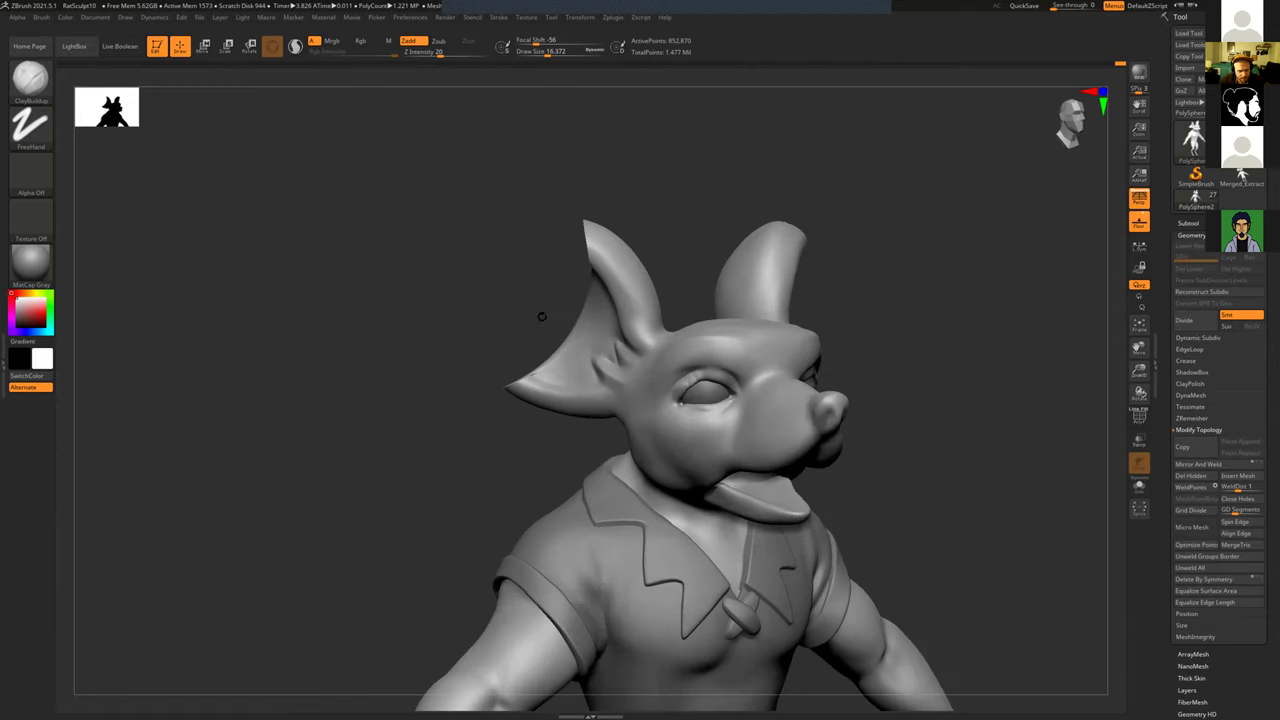
mouse_move(515, 304)
mouse_down()
mouse_move(586, 349)
mouse_move(703, 338)
mouse_up()
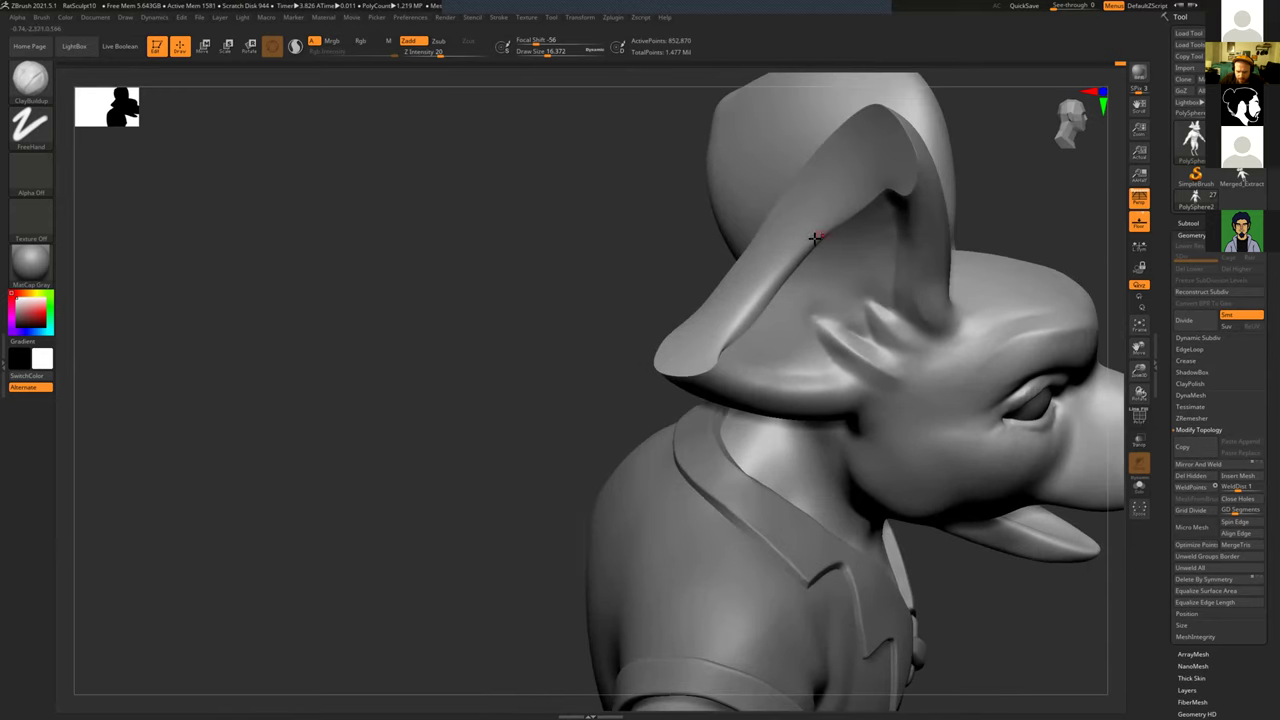
click(1139, 416)
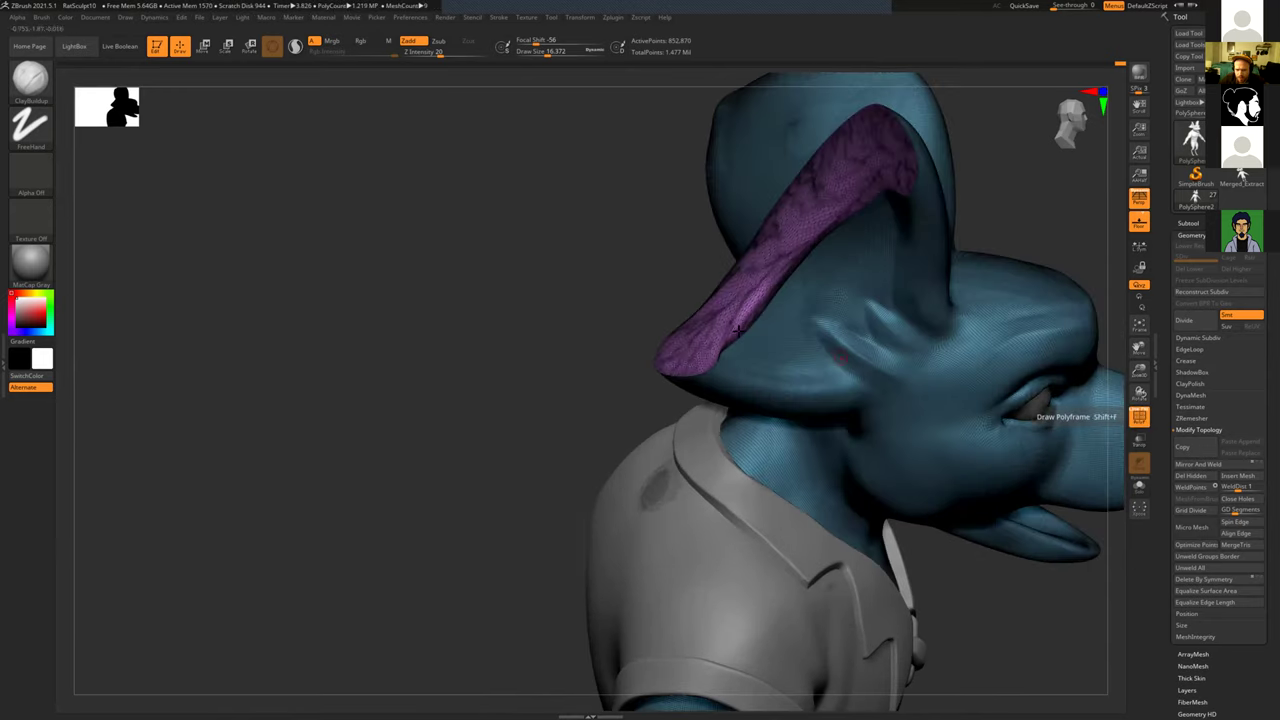
mouse_move(652, 339)
mouse_down()
mouse_move(646, 349)
mouse_move(674, 366)
mouse_move(645, 361)
mouse_move(751, 391)
mouse_up()
click(1139, 418)
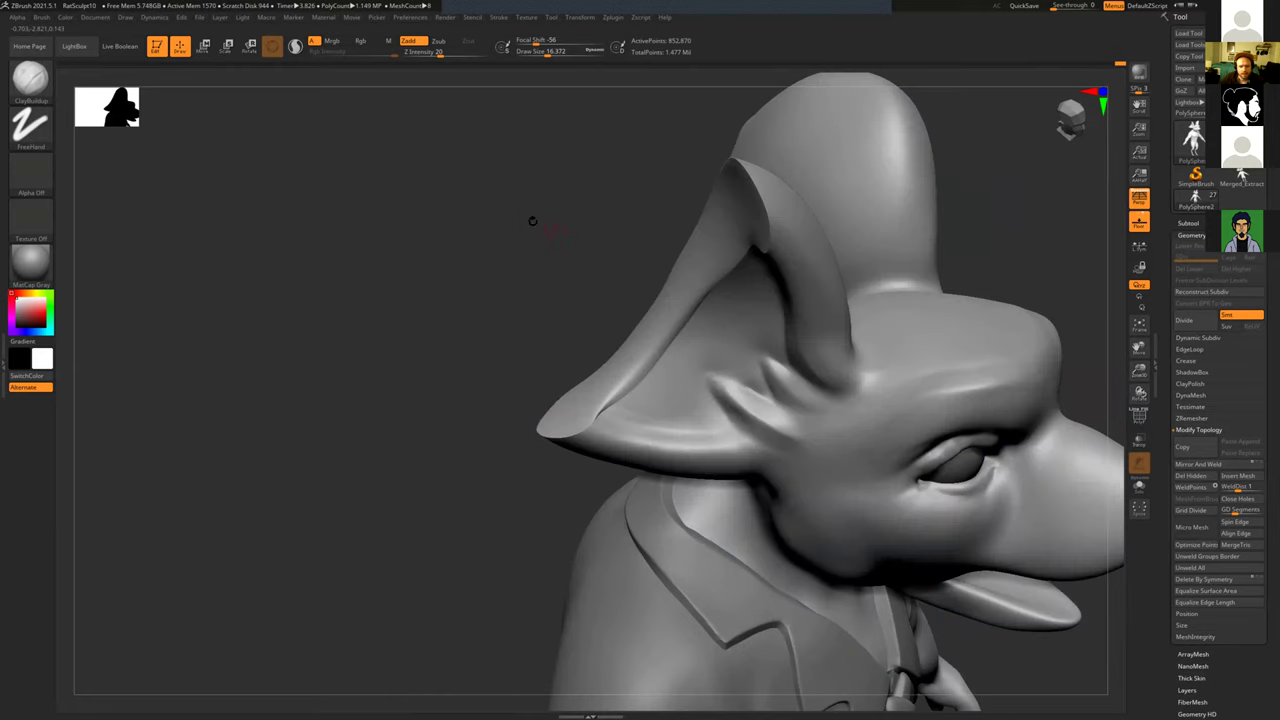
drag(514, 203, 742, 240)
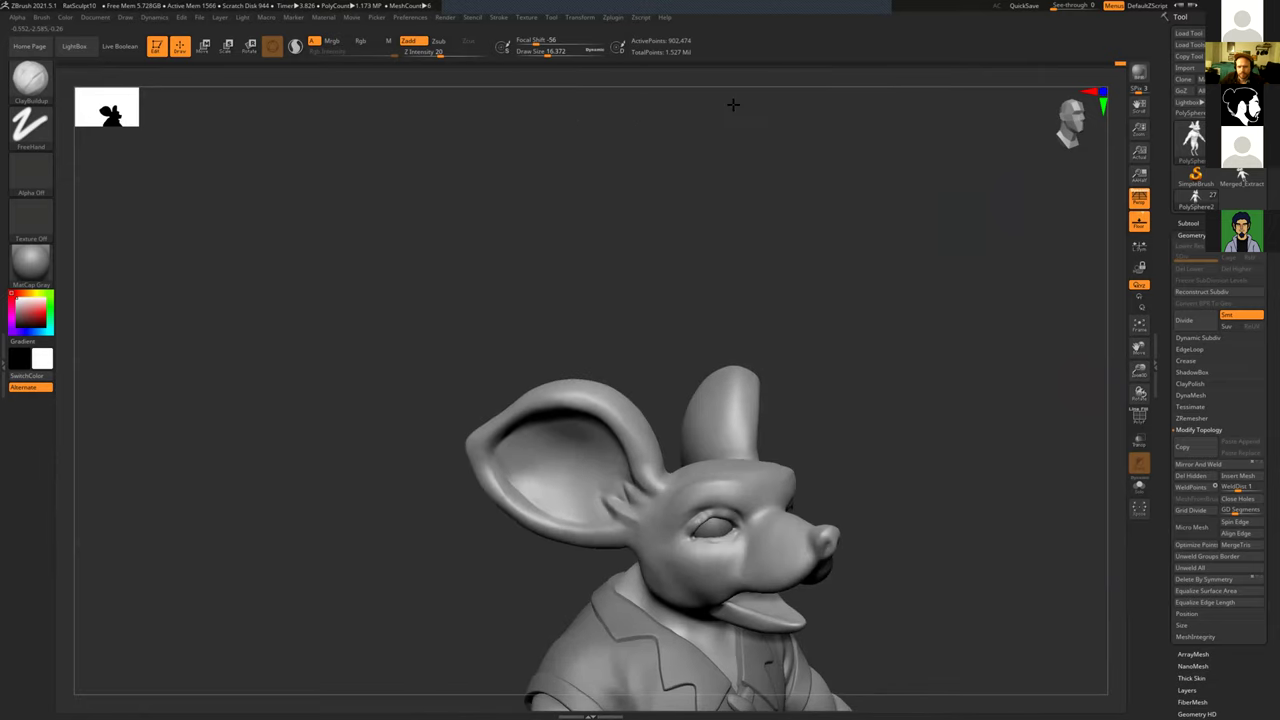
alt+drag(733, 104, 629, 6)
Step: Switch to Discord and play spidergwen_ballet_7.mov from the art-sharing-channel in full screen
mouse_move(874, 9)
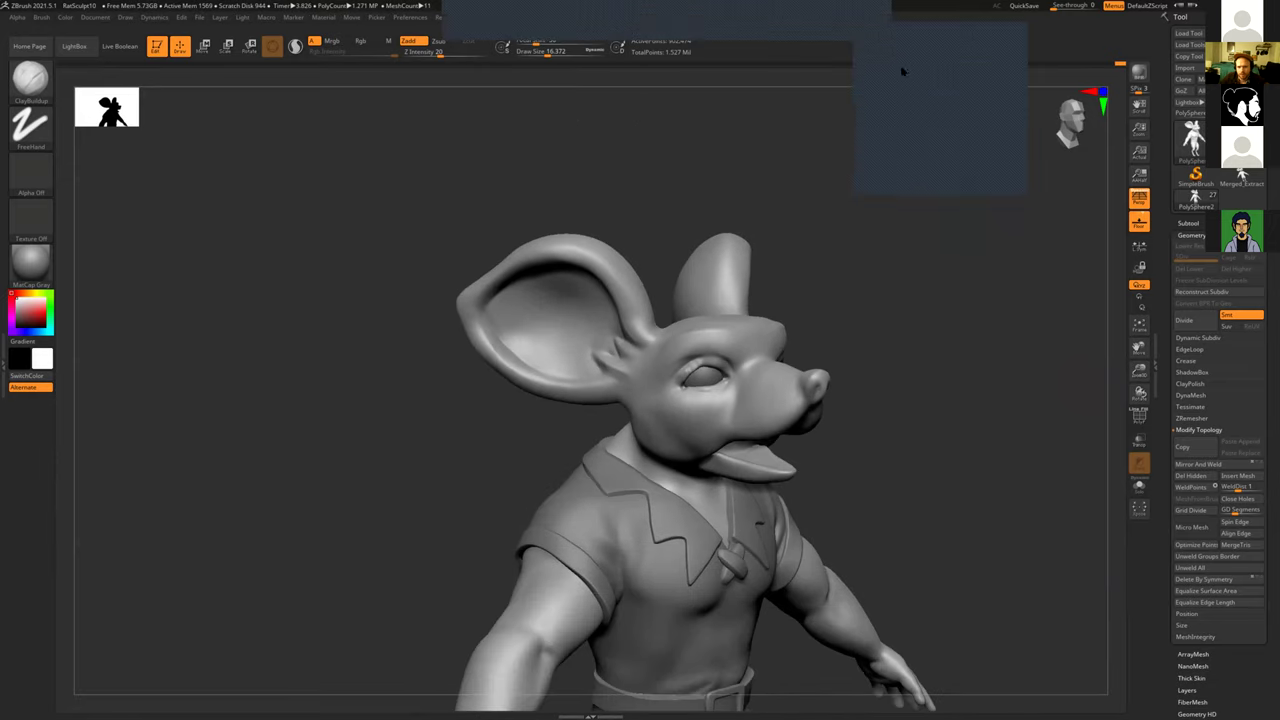
click(904, 67)
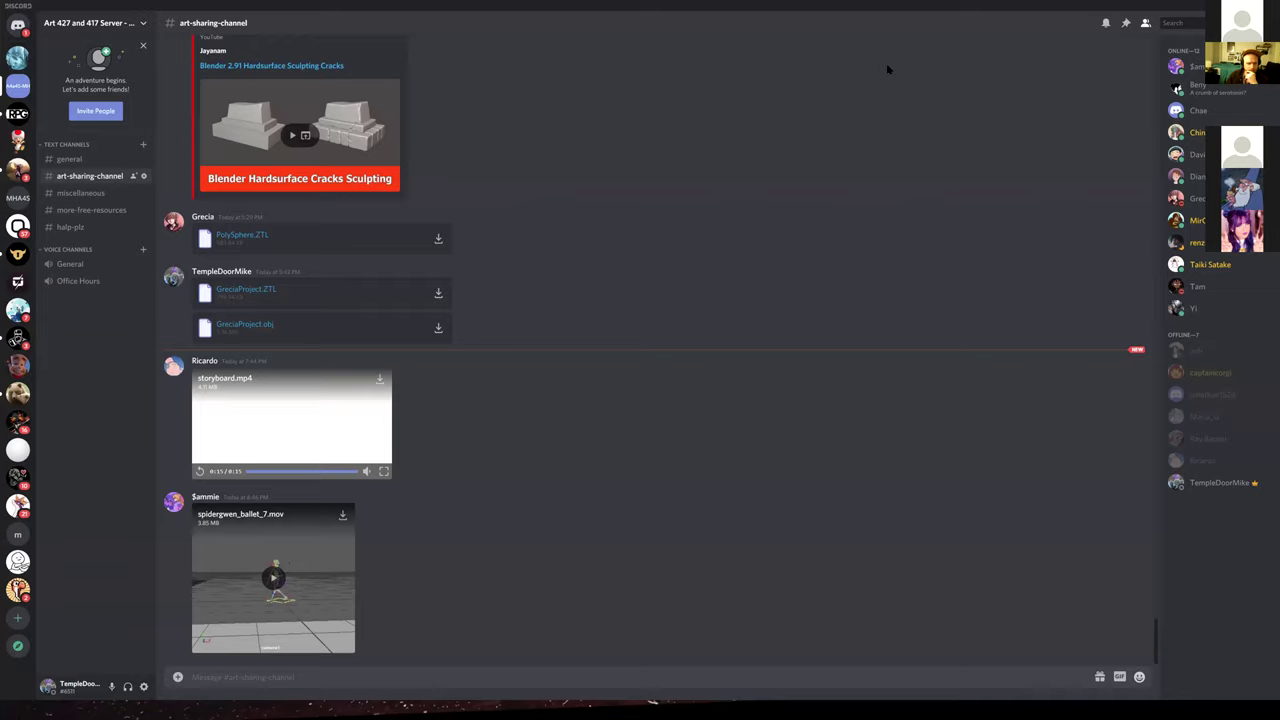
click(275, 578)
click(346, 645)
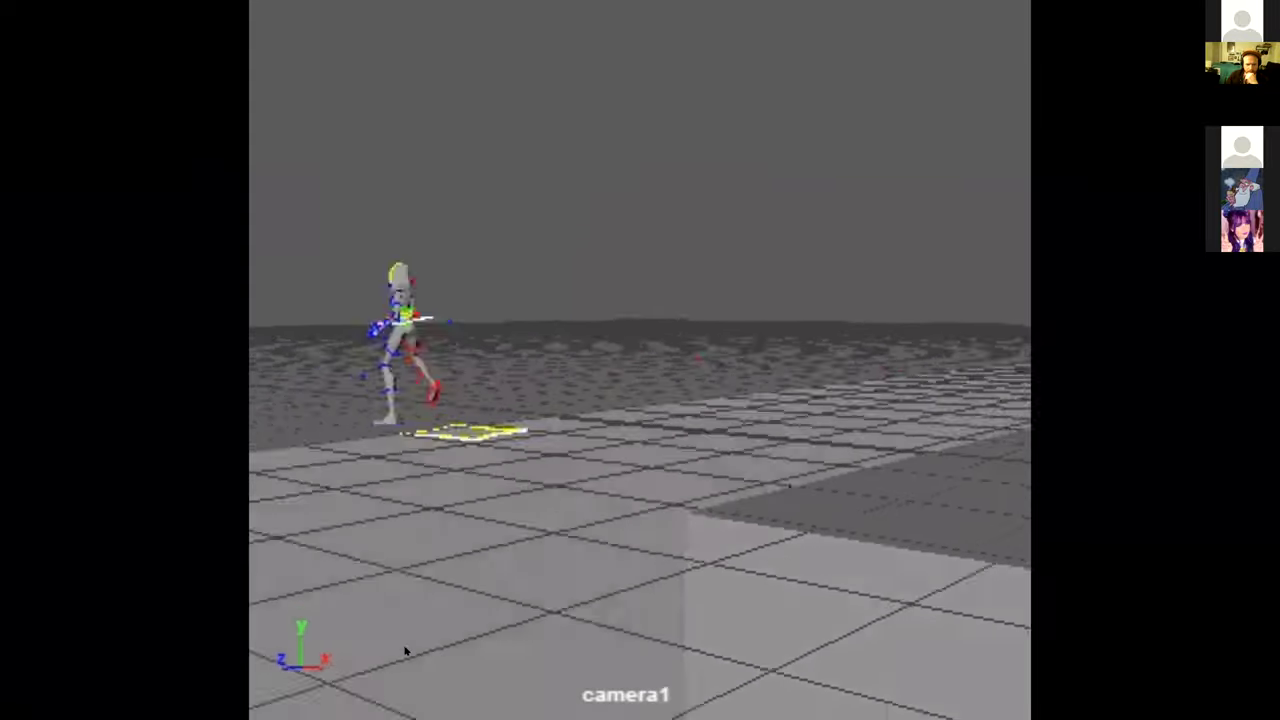
Step: Scrub back and forth through the ballet video to examine the figure's steps, turns and leg lift, pausing on the raised-leg pose
mouse_move(554, 666)
drag(551, 709, 258, 708)
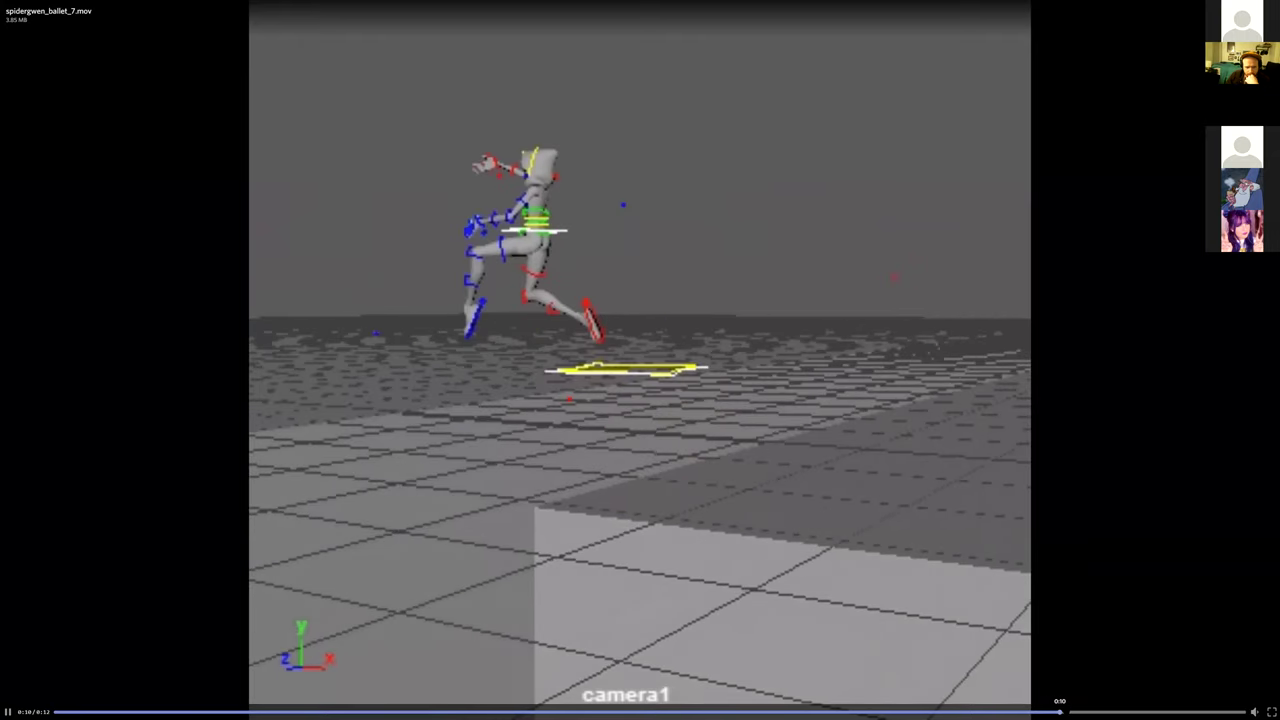
drag(1076, 708, 1040, 711)
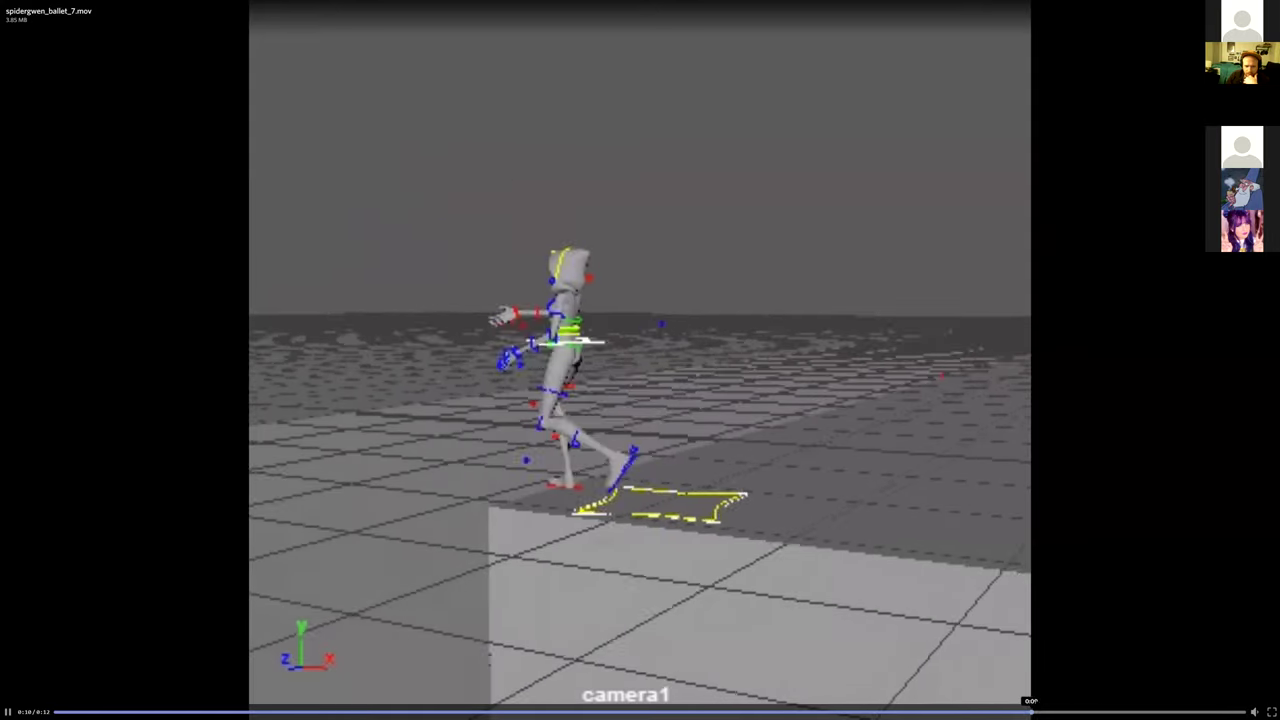
drag(995, 698, 616, 690)
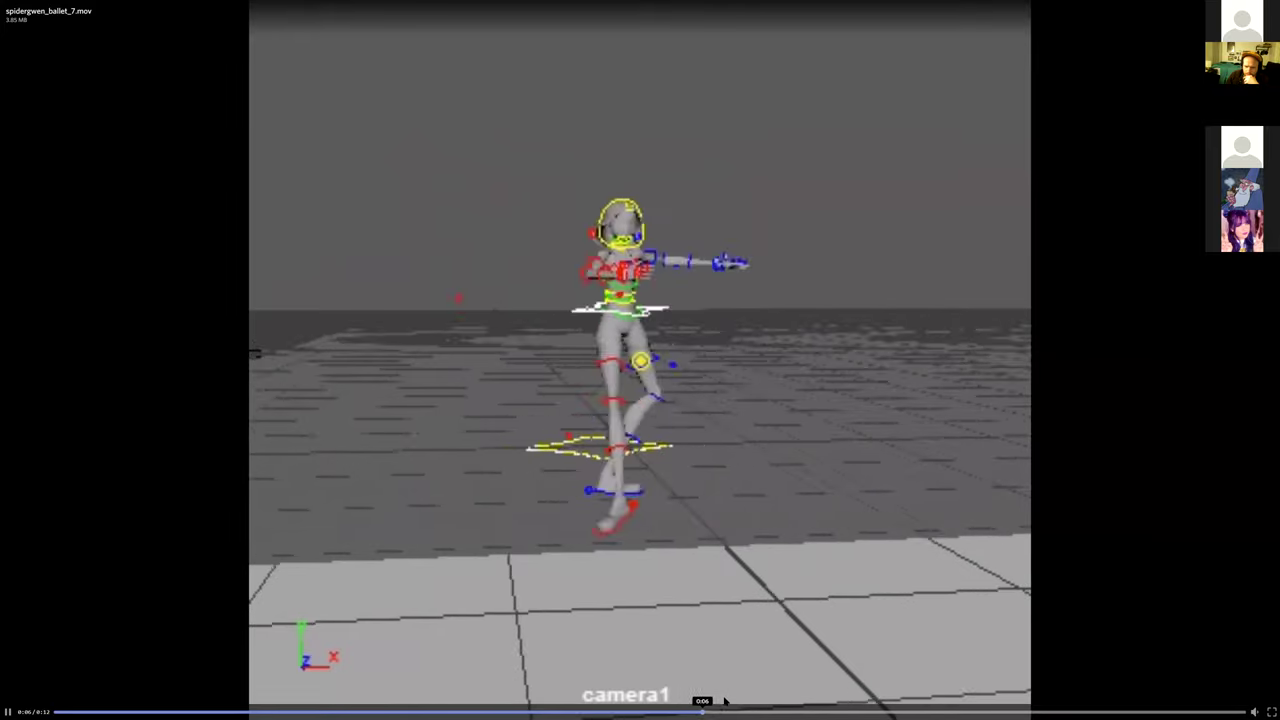
drag(760, 706, 319, 656)
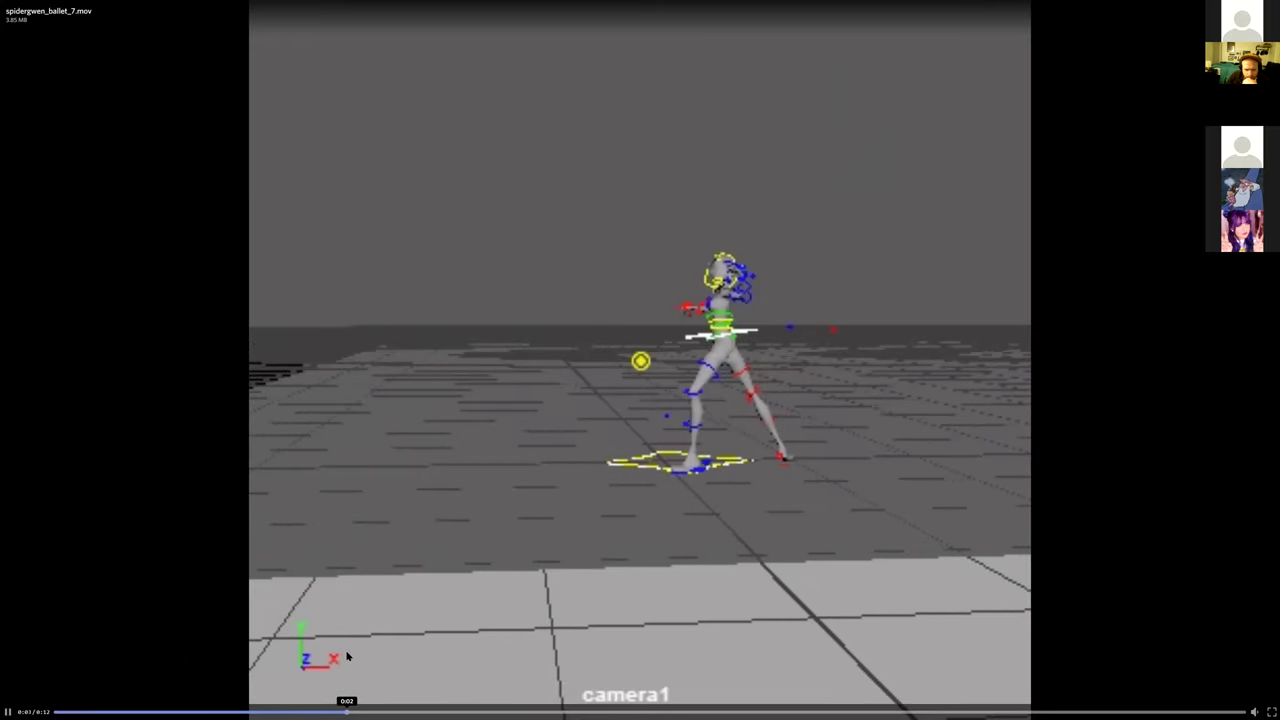
drag(341, 711, 154, 711)
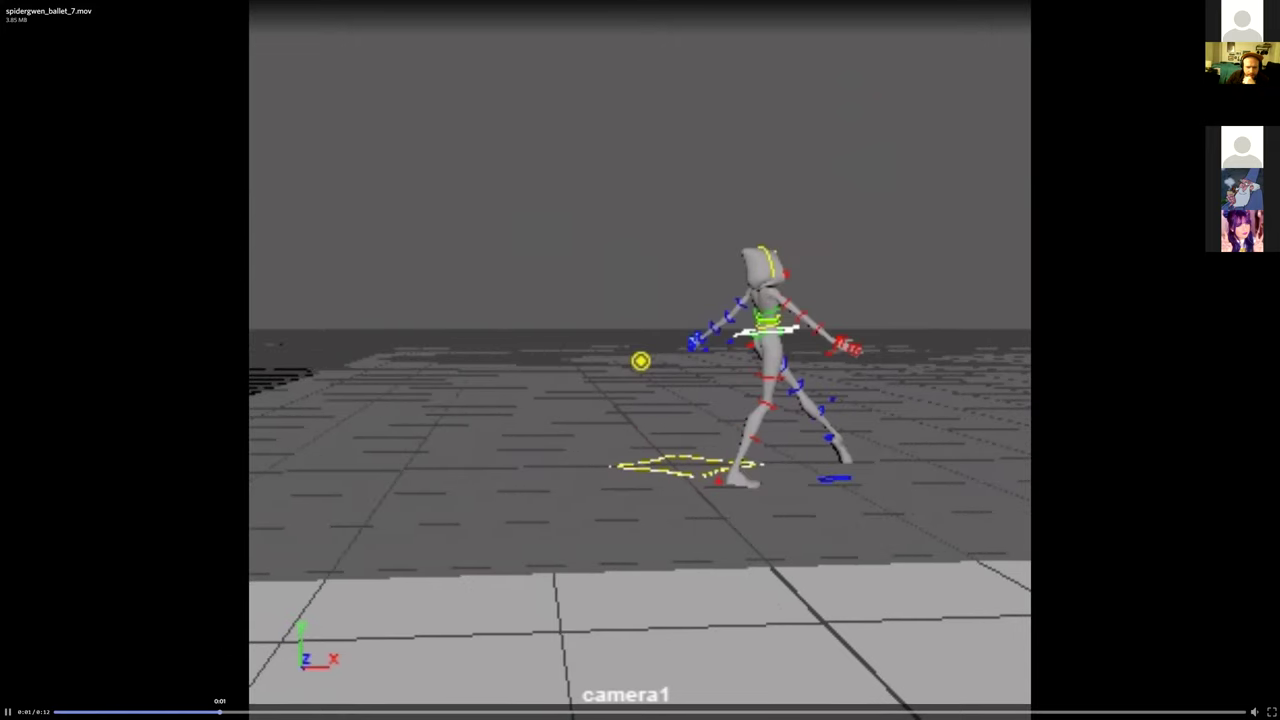
drag(259, 656, 330, 669)
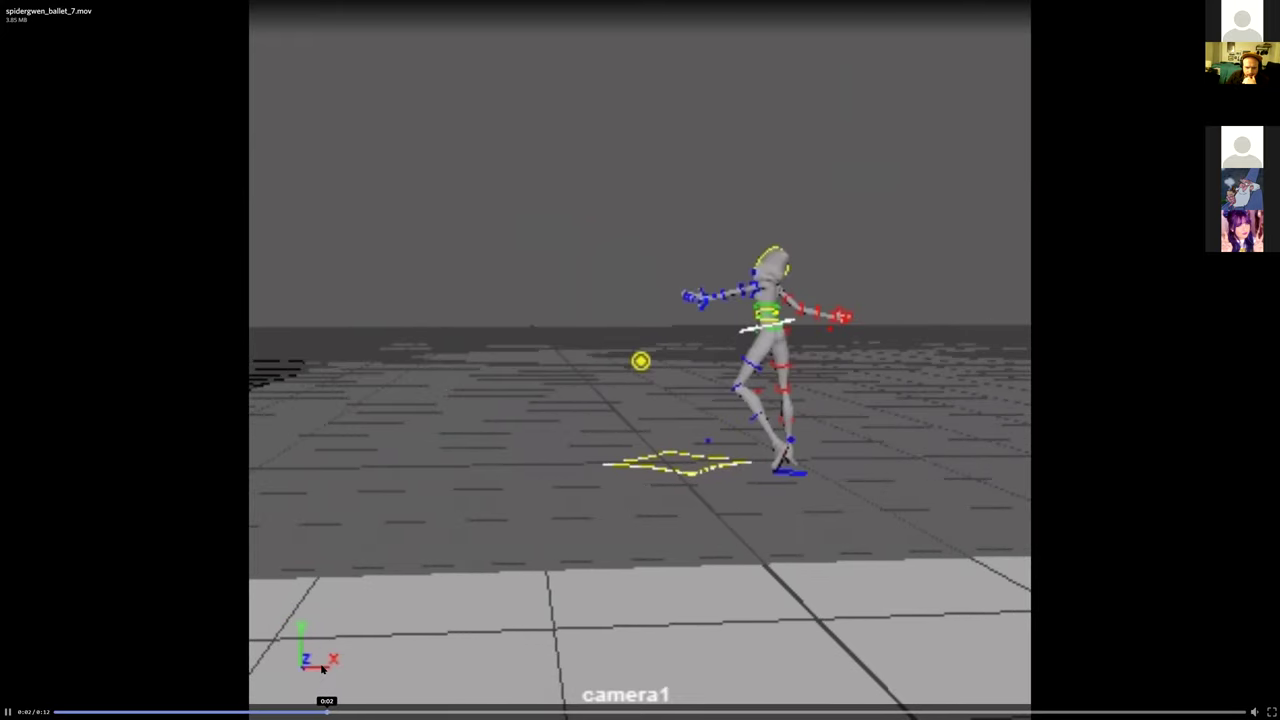
drag(282, 663, 221, 662)
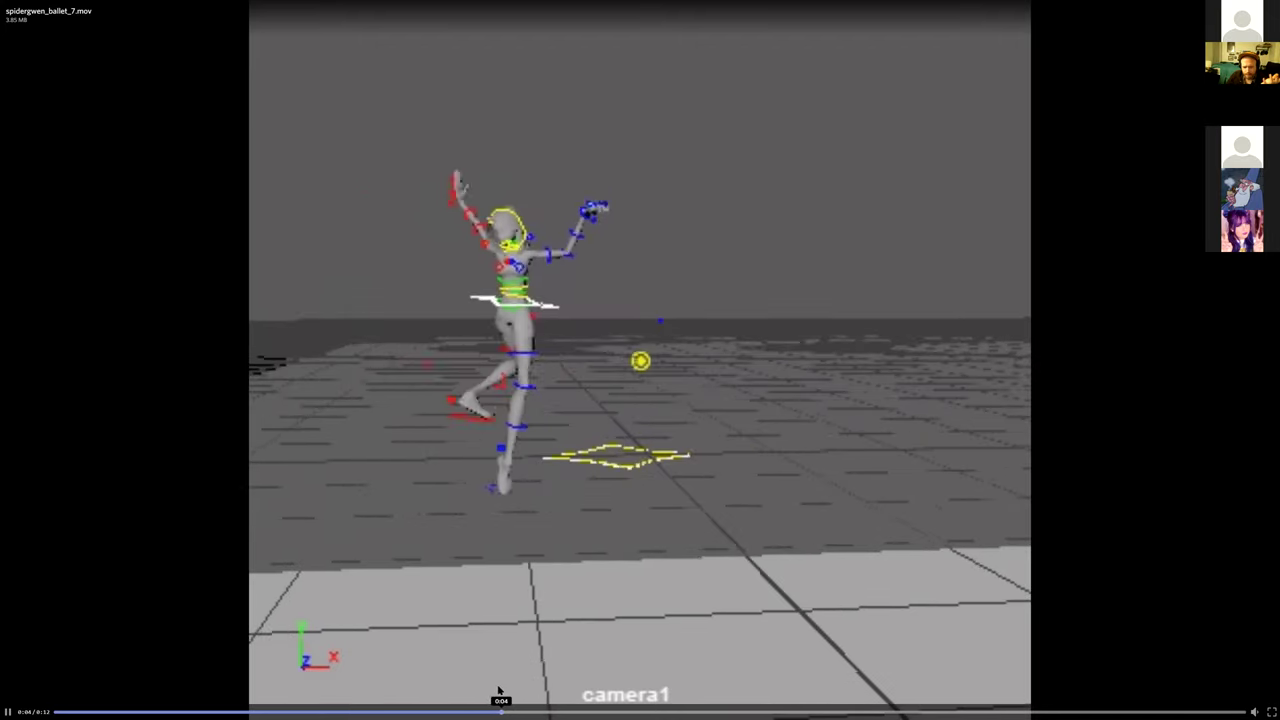
click(762, 486)
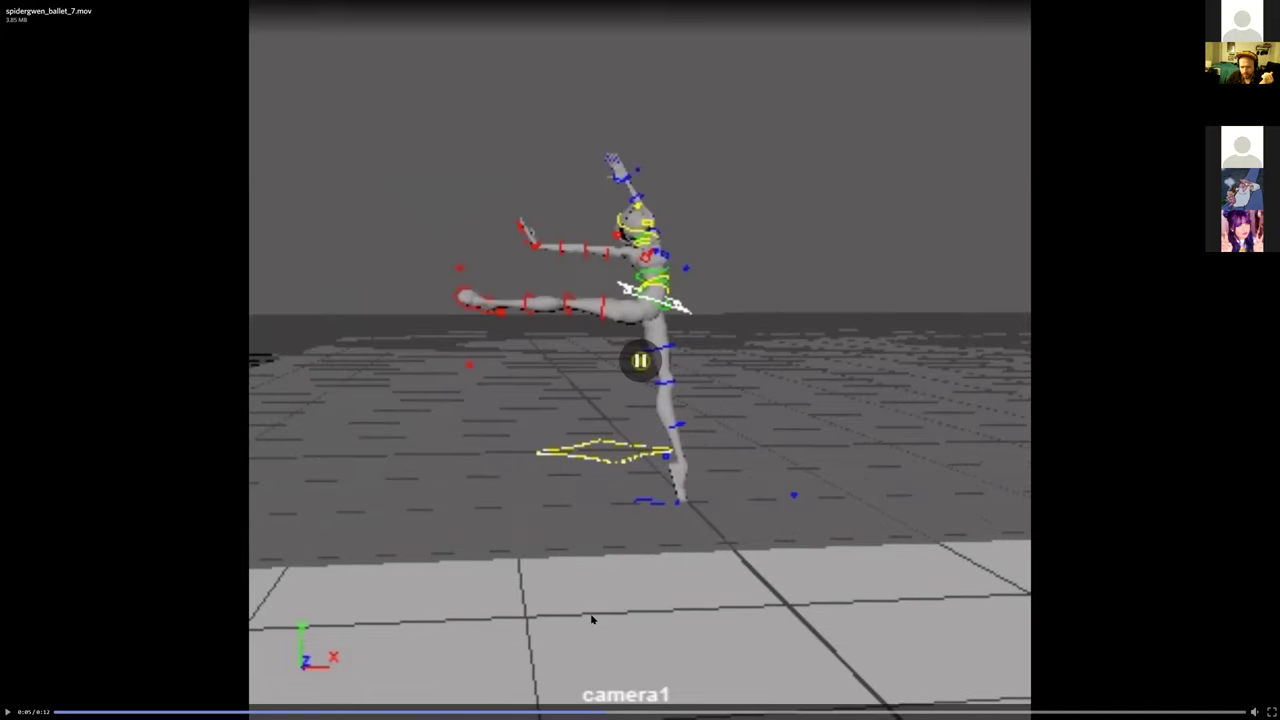
drag(571, 702, 455, 690)
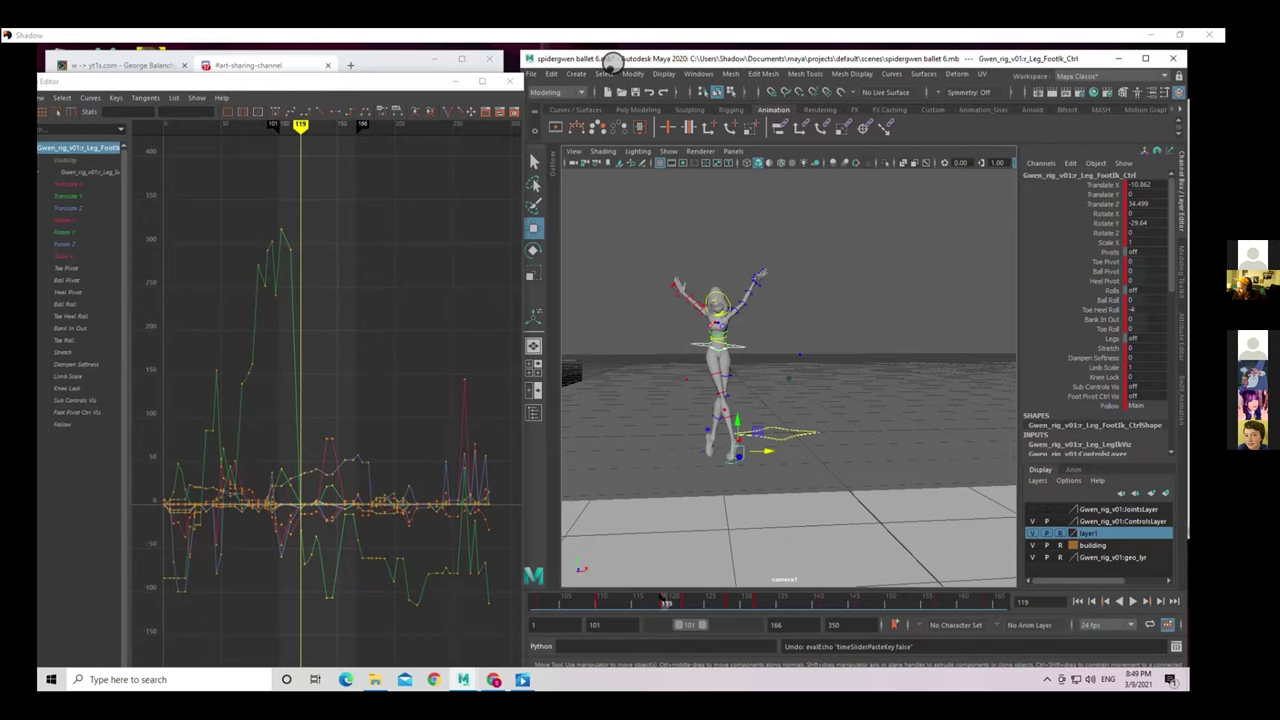
Step: Switch to the Maya ballet scene, go to frame 110 and select the raised right leg's foot IK control after checking the root control
mouse_move(580, 600)
mouse_down()
mouse_move(671, 613)
mouse_move(588, 605)
mouse_move(600, 604)
mouse_up()
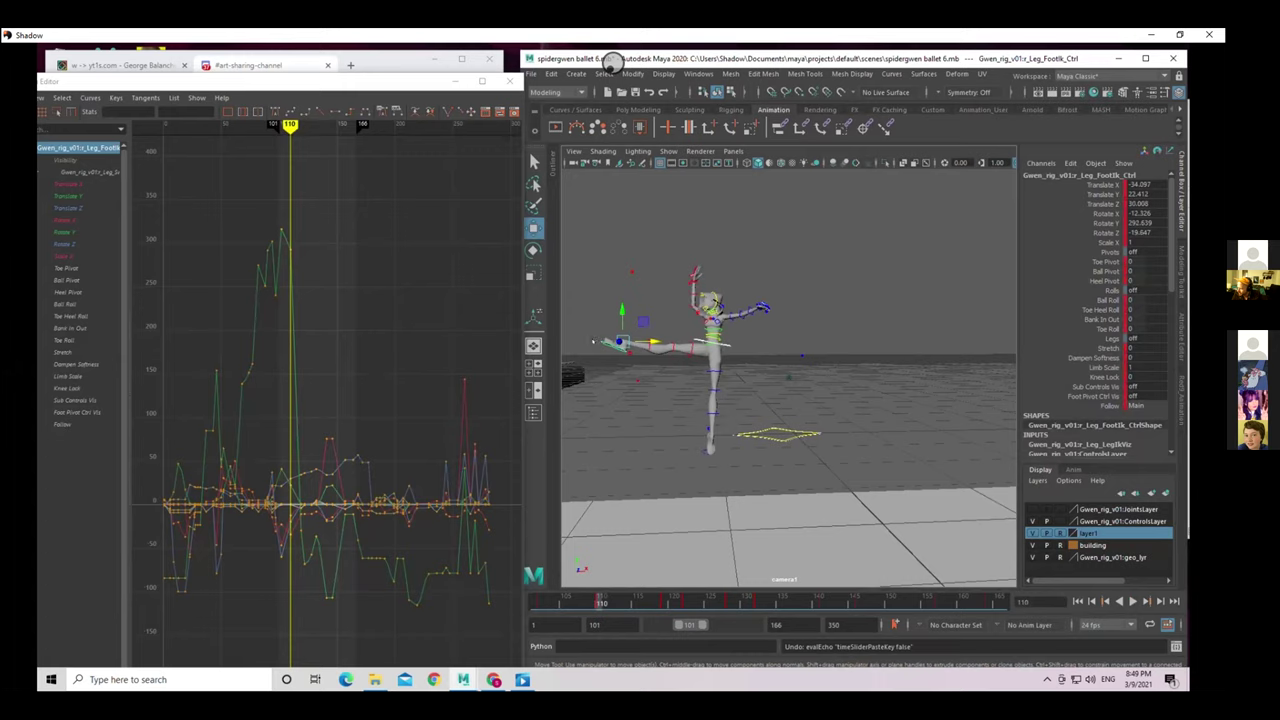
alt+middle_drag(639, 387, 752, 388)
scroll(650, 381, up, 3)
click(674, 403)
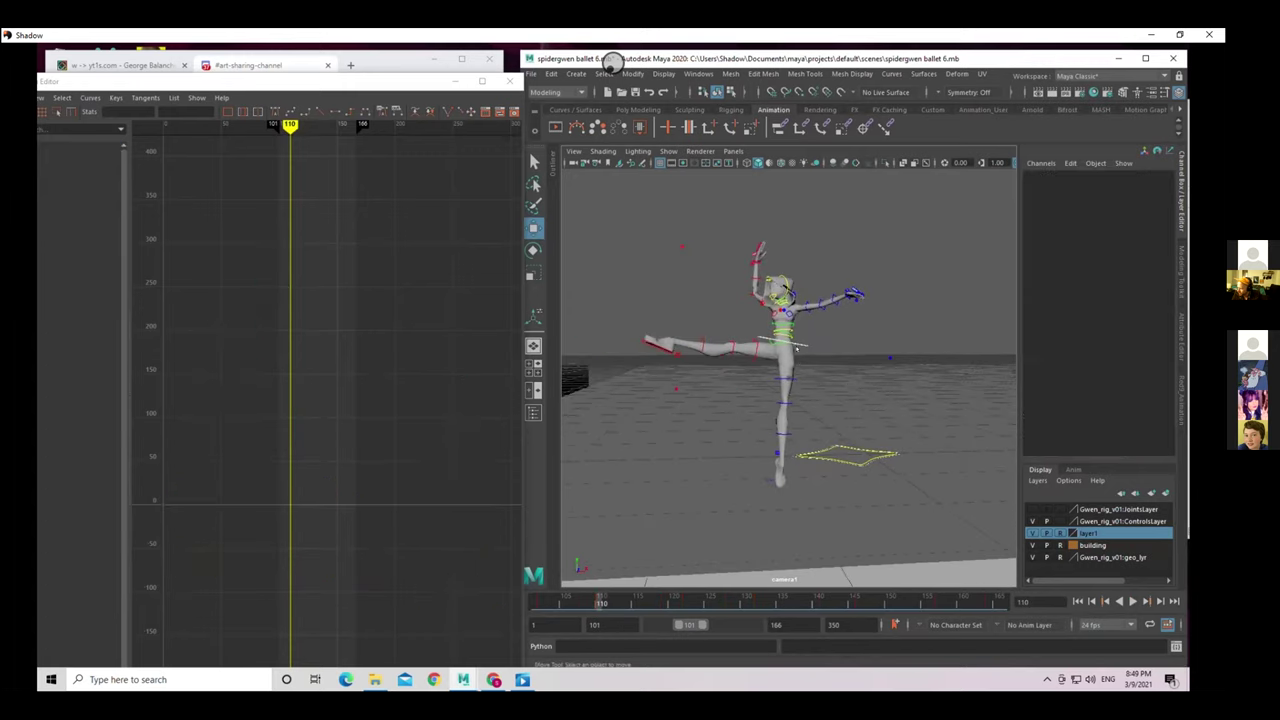
click(795, 342)
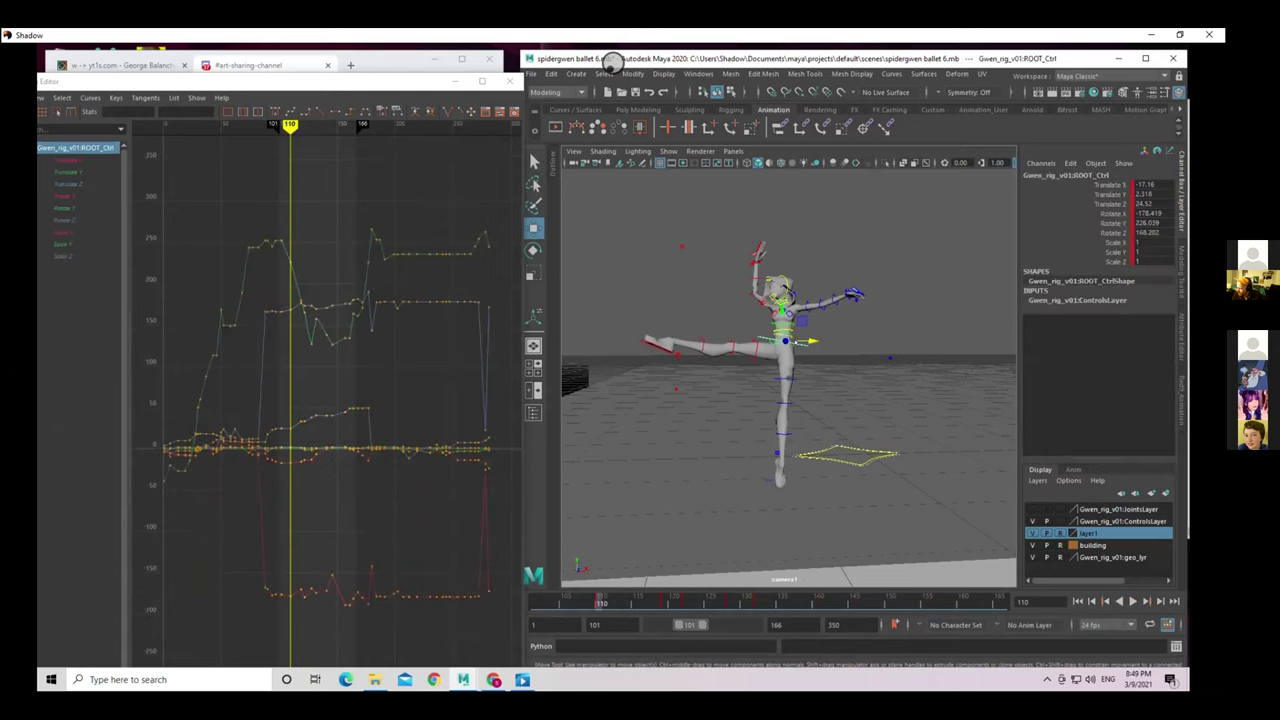
click(634, 342)
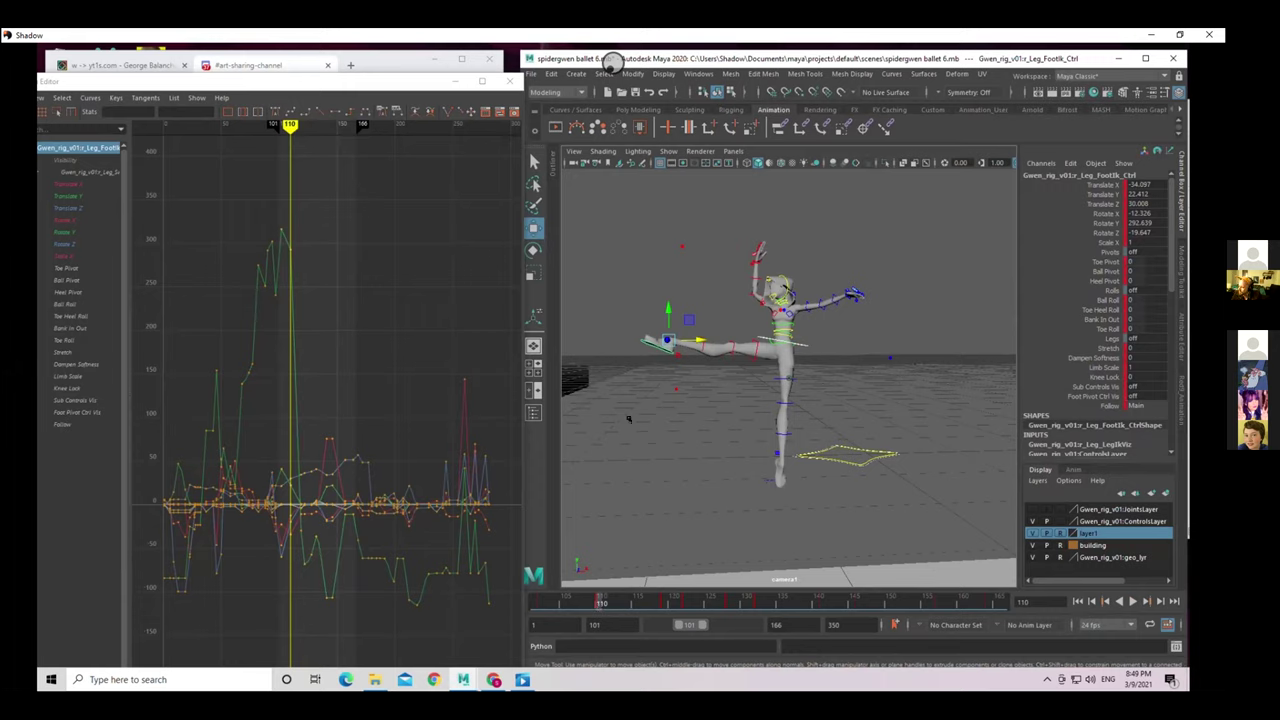
Step: Save the scene and apply the Euler Filter to the right foot IK control's animation curves
click(532, 74)
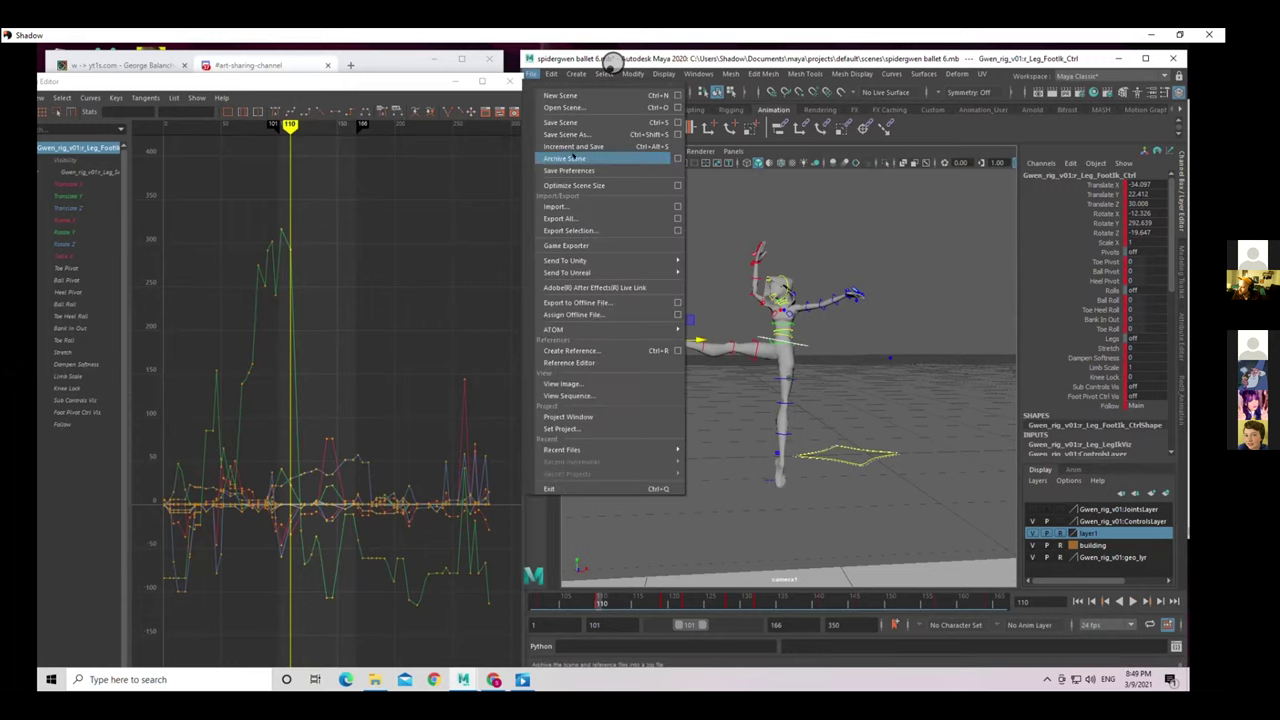
click(560, 122)
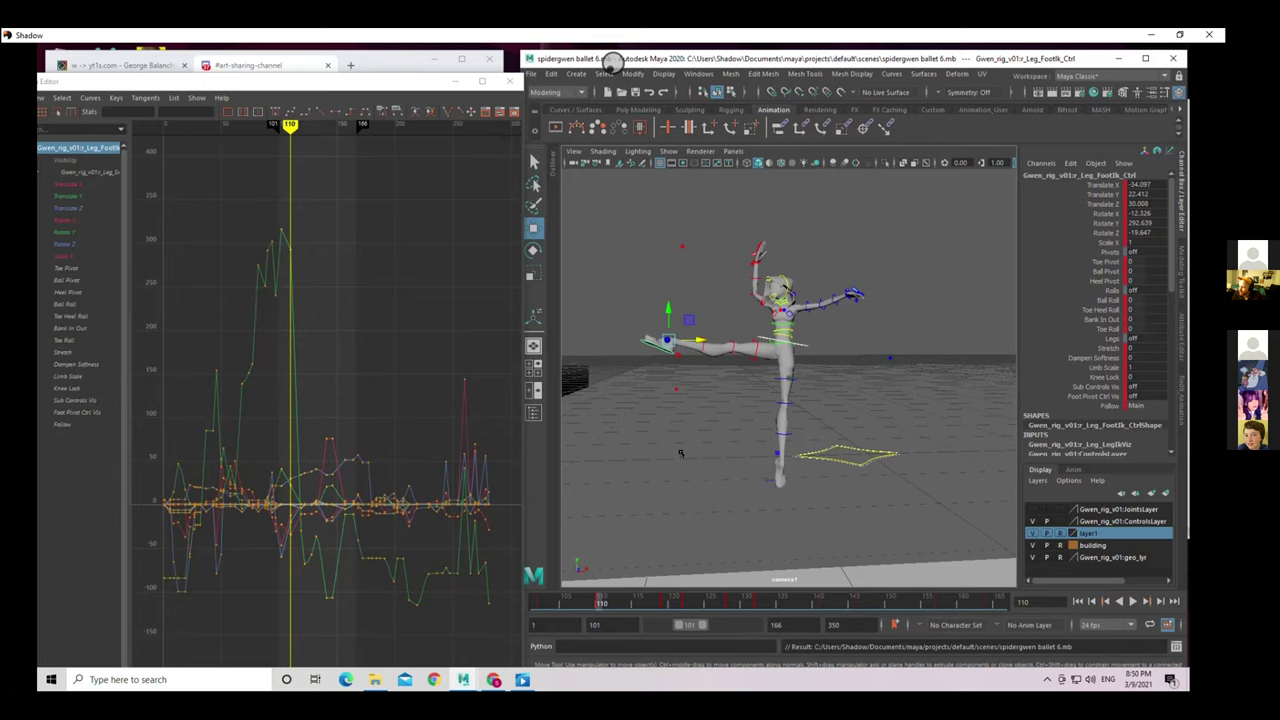
drag(353, 84, 437, 72)
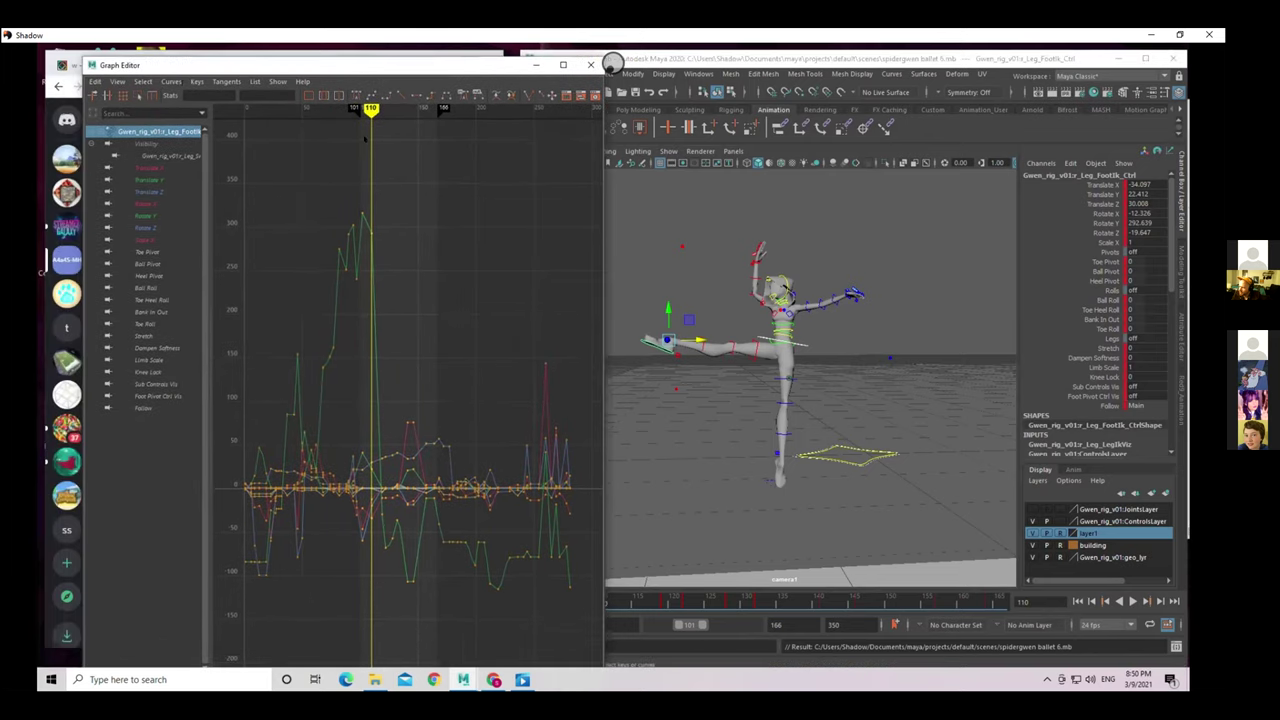
click(172, 81)
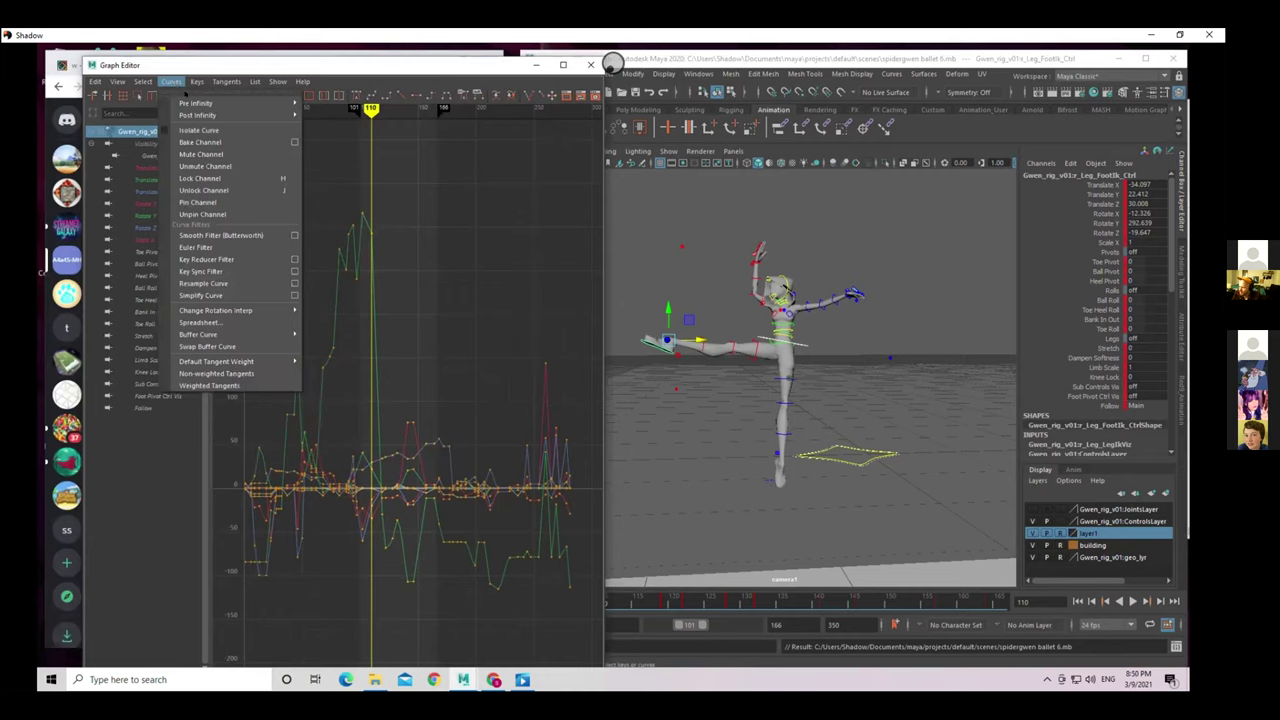
mouse_move(214, 101)
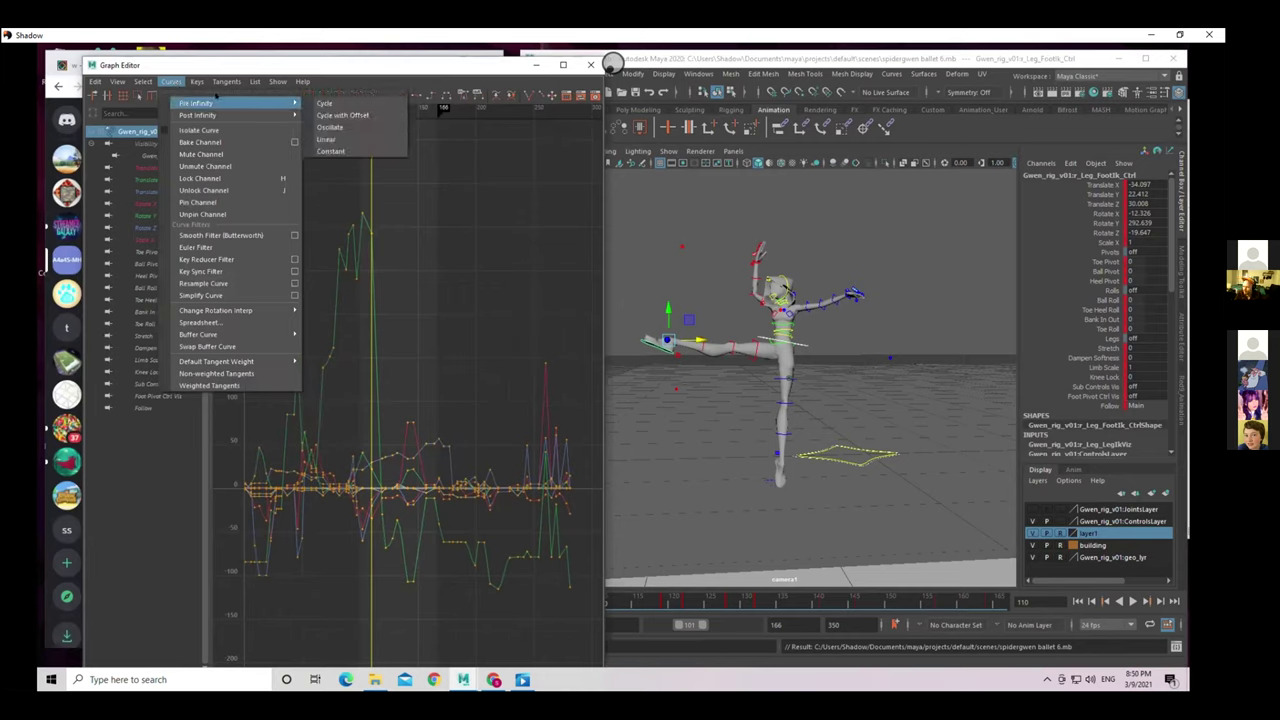
click(218, 246)
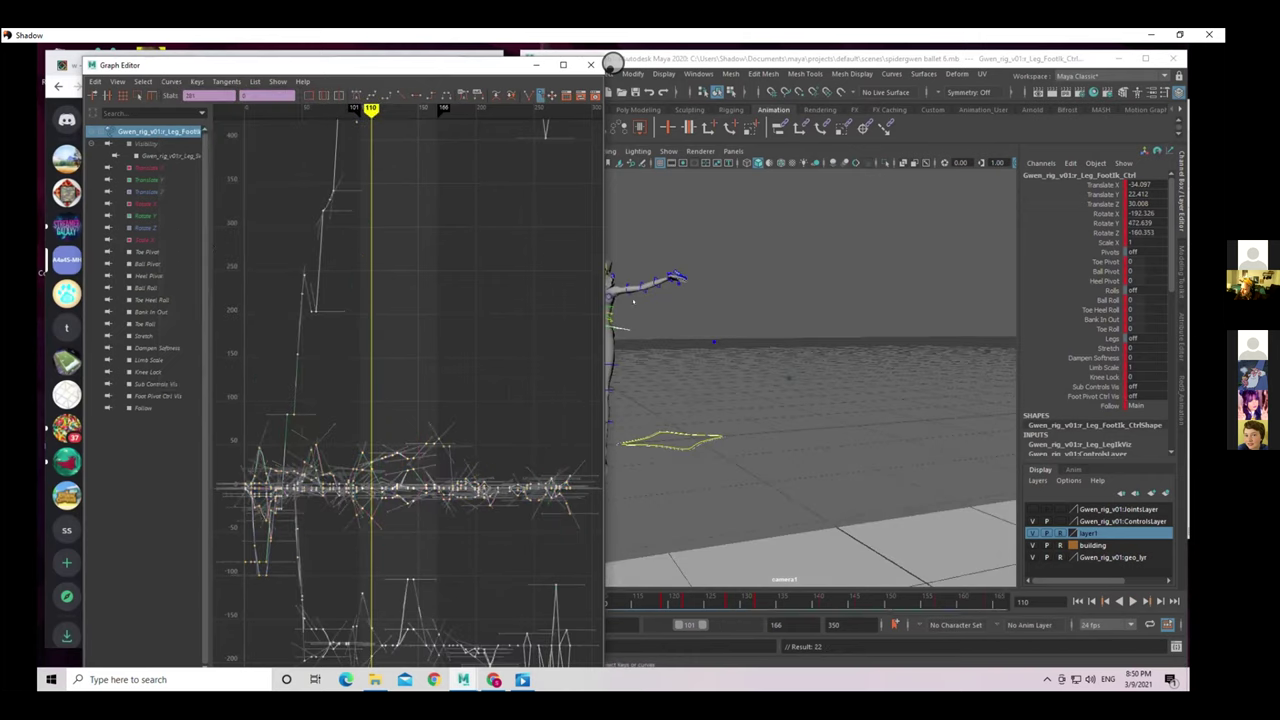
Step: Play the animation from frame 110 to check the right leg's motion with the filtered rotation curves
alt+middle_drag(672, 297, 998, 298)
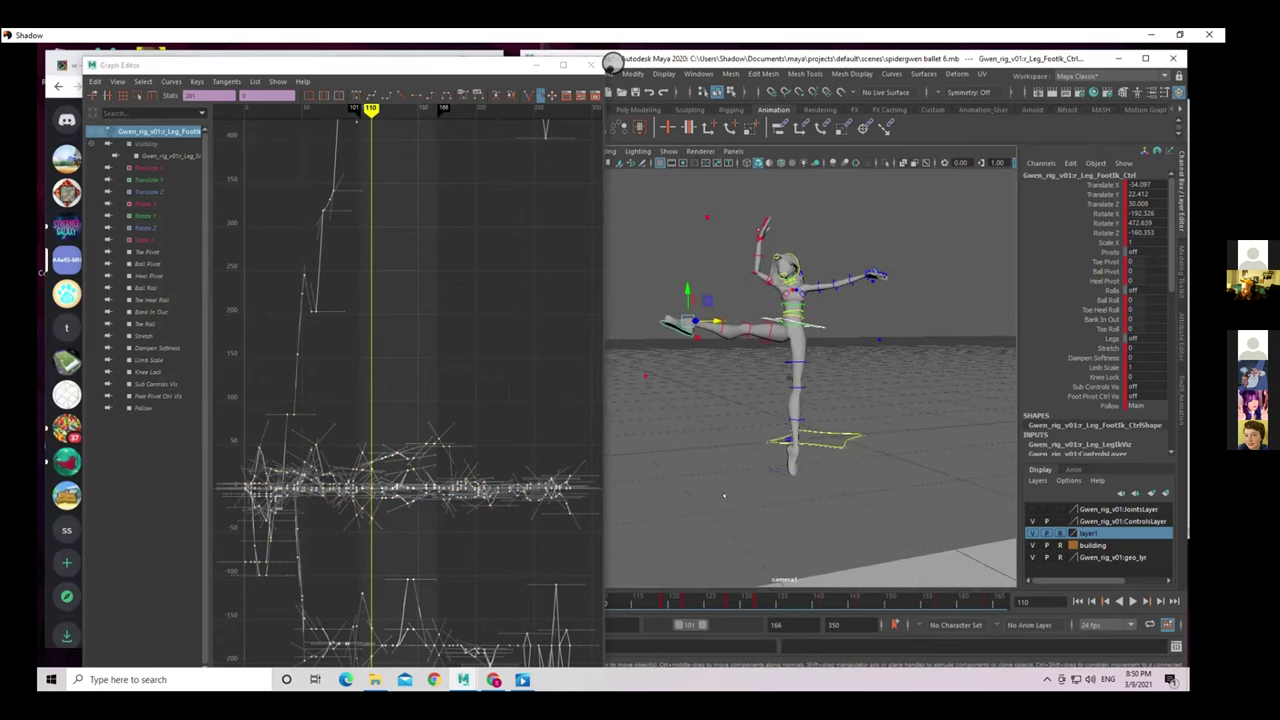
click(486, 497)
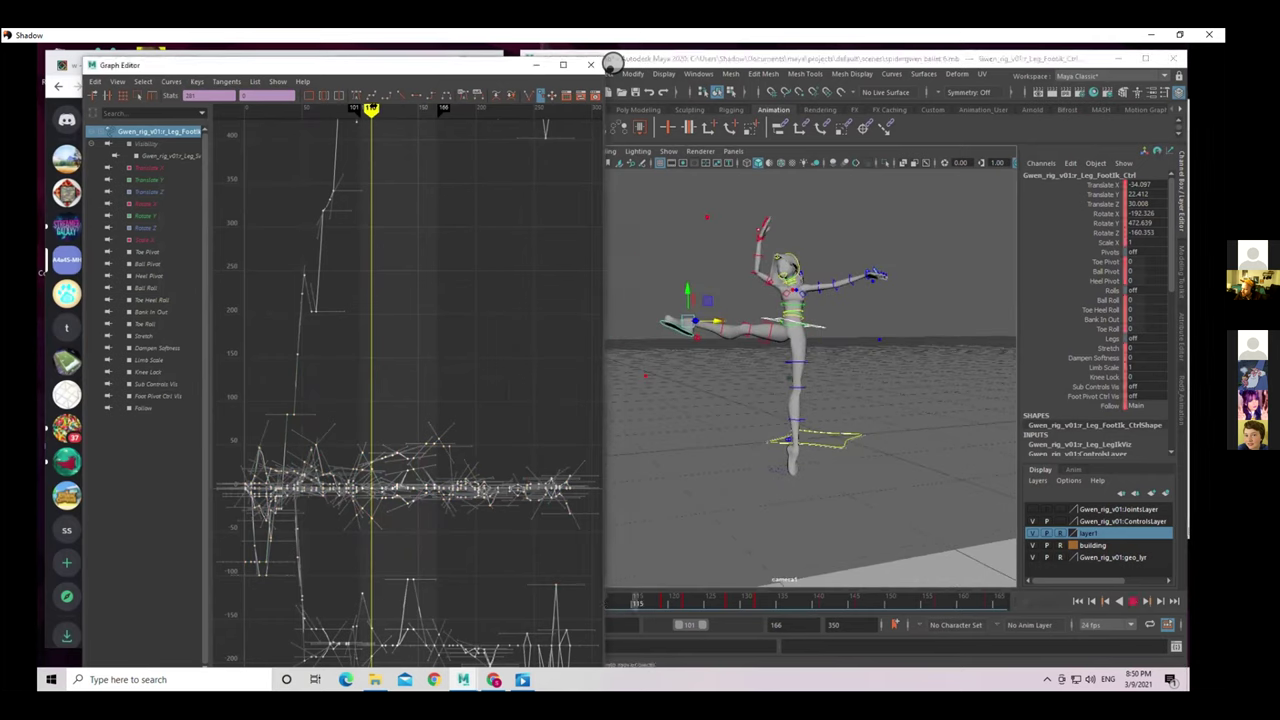
key(alt+v)
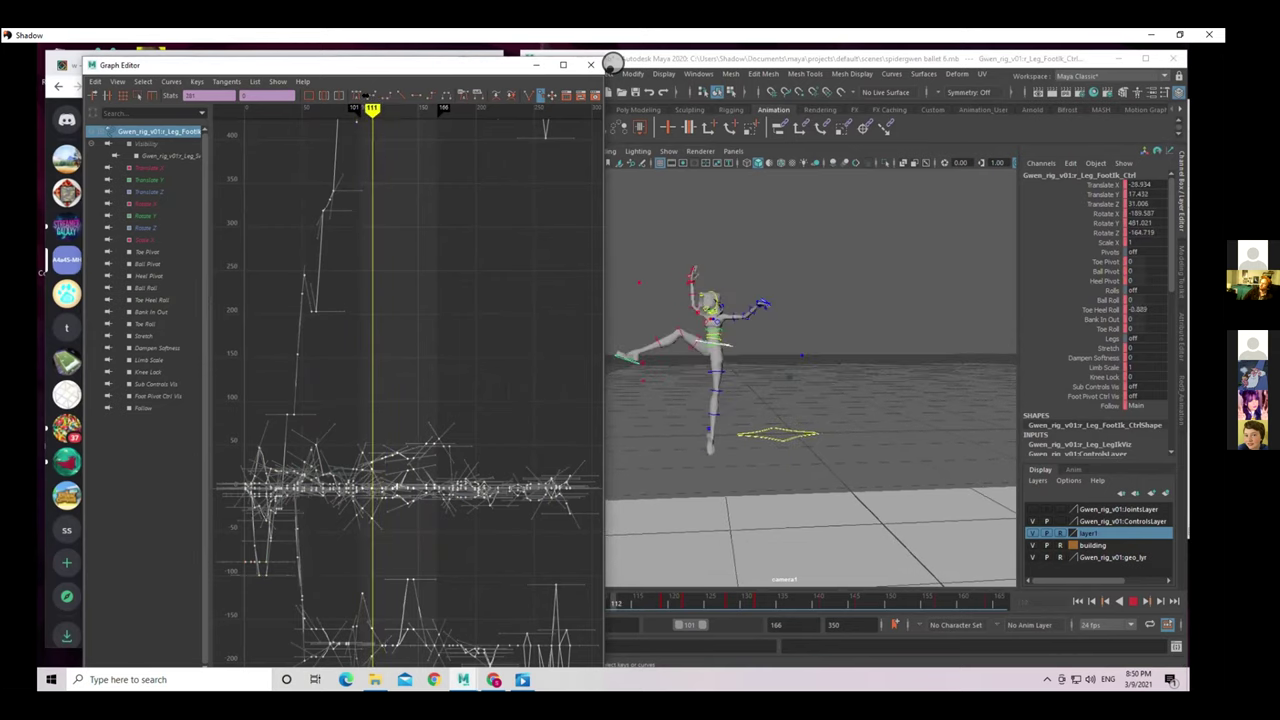
key(Escape)
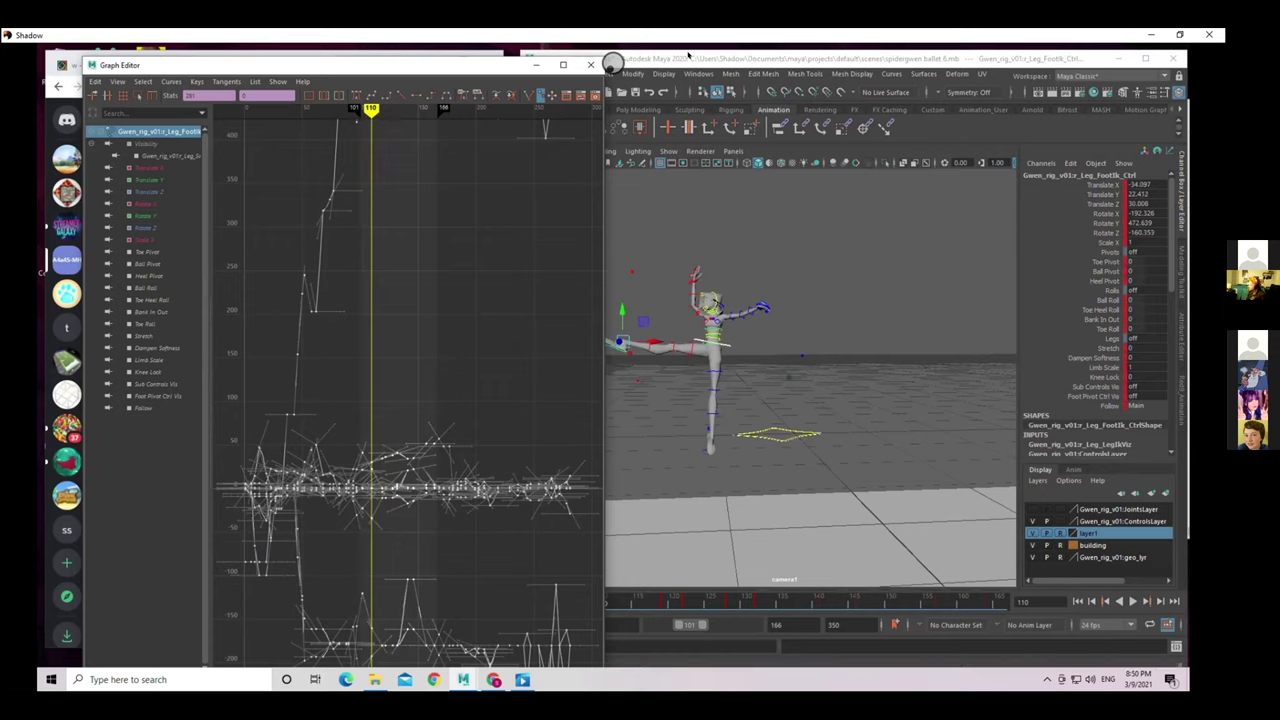
Step: Go to frame 114, view the character from above and set a key on the right foot IK control
alt+drag(732, 470, 820, 392)
drag(369, 110, 375, 109)
key(alt+v)
alt+drag(693, 453, 678, 322)
key(s)
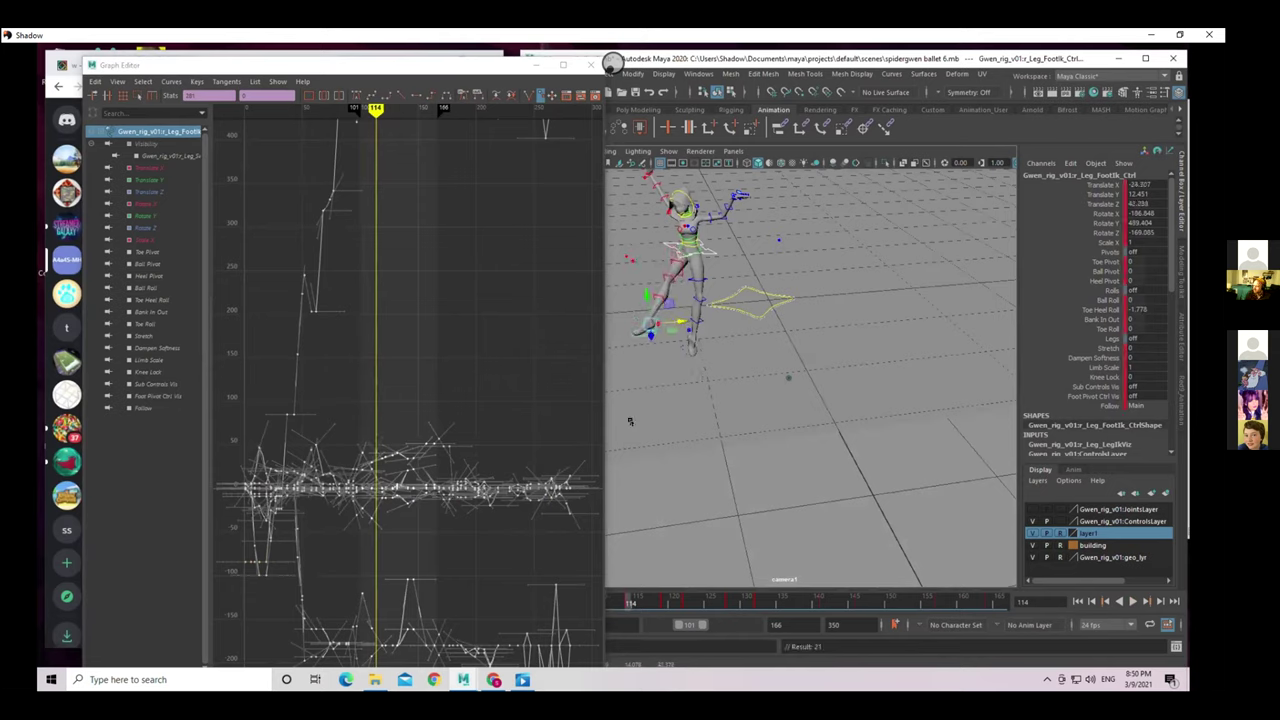